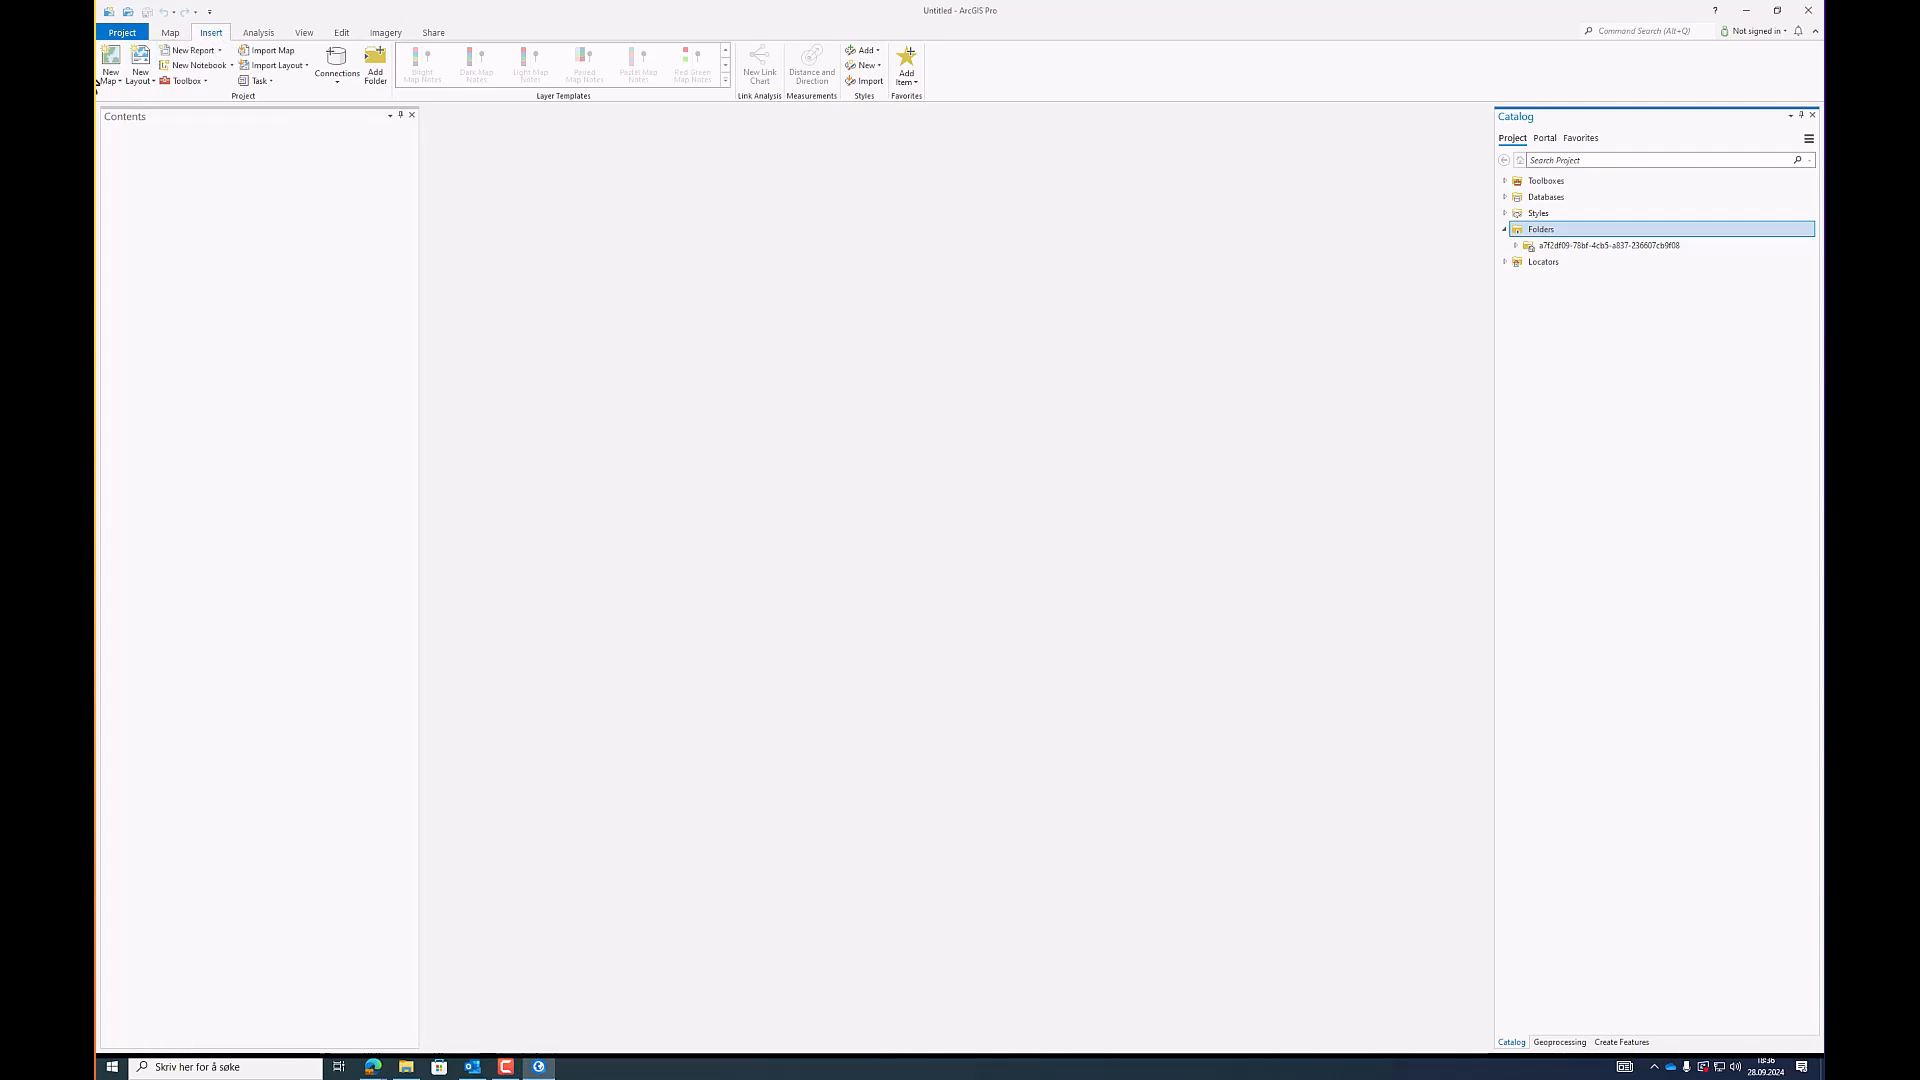
Step: Insert a new map into the project
left_click(115, 81)
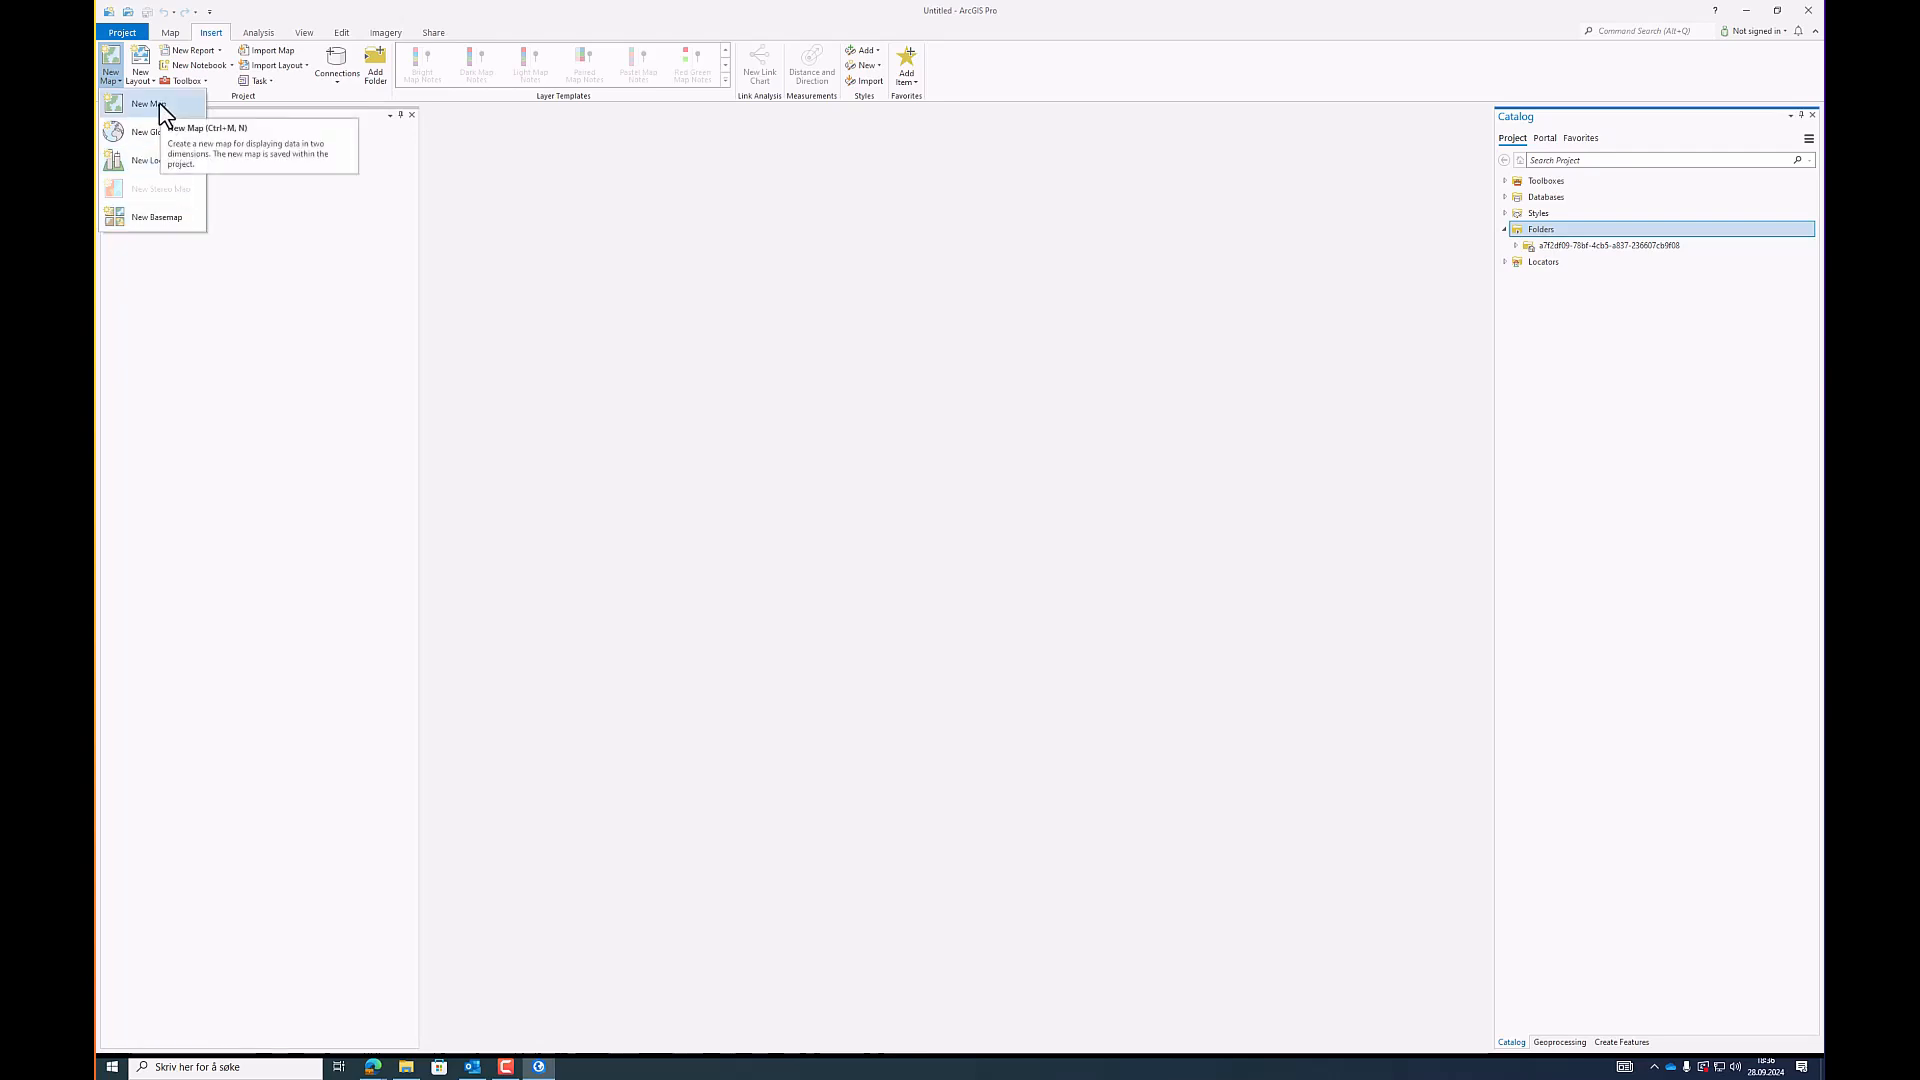
left_click(159, 103)
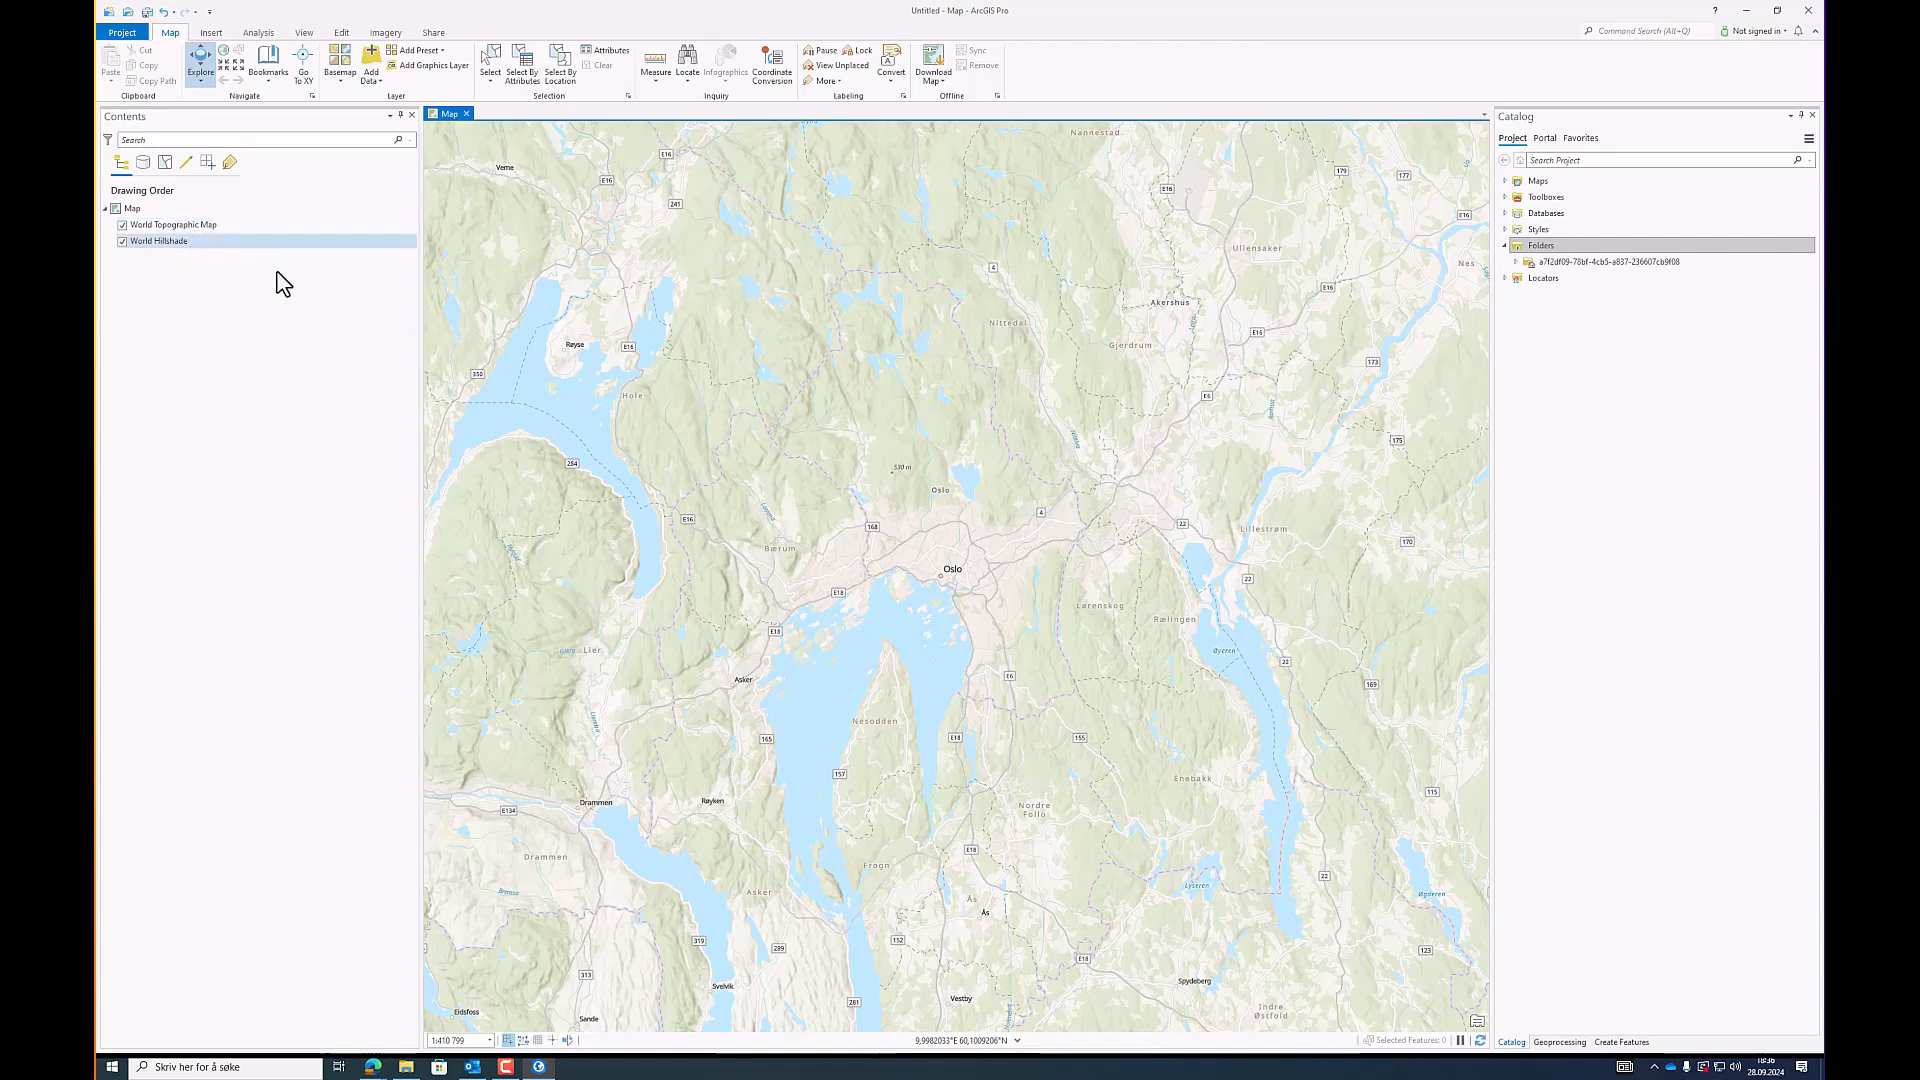
Step: Hide and redisplay the World Hillshade and World Topographic Map layers to examine what each basemap layer contributes
left_click(122, 241)
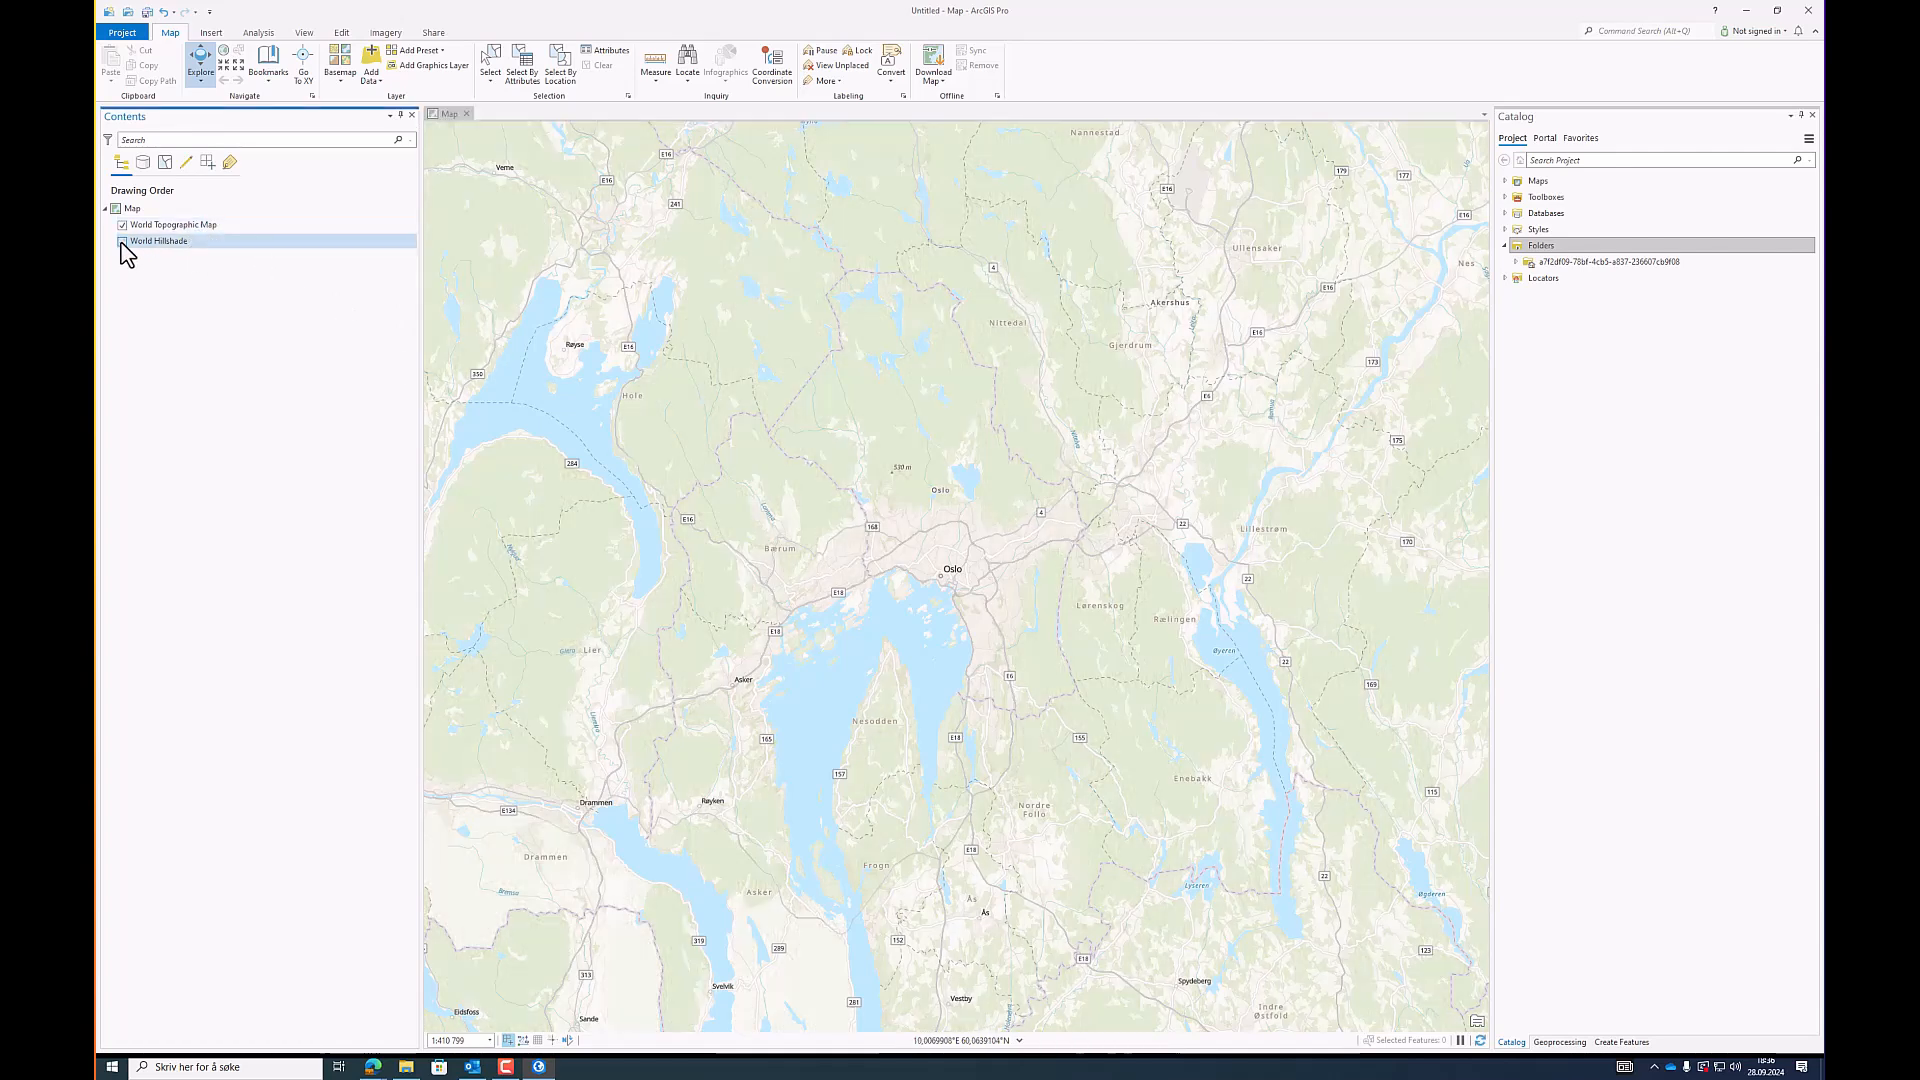
left_click(122, 241)
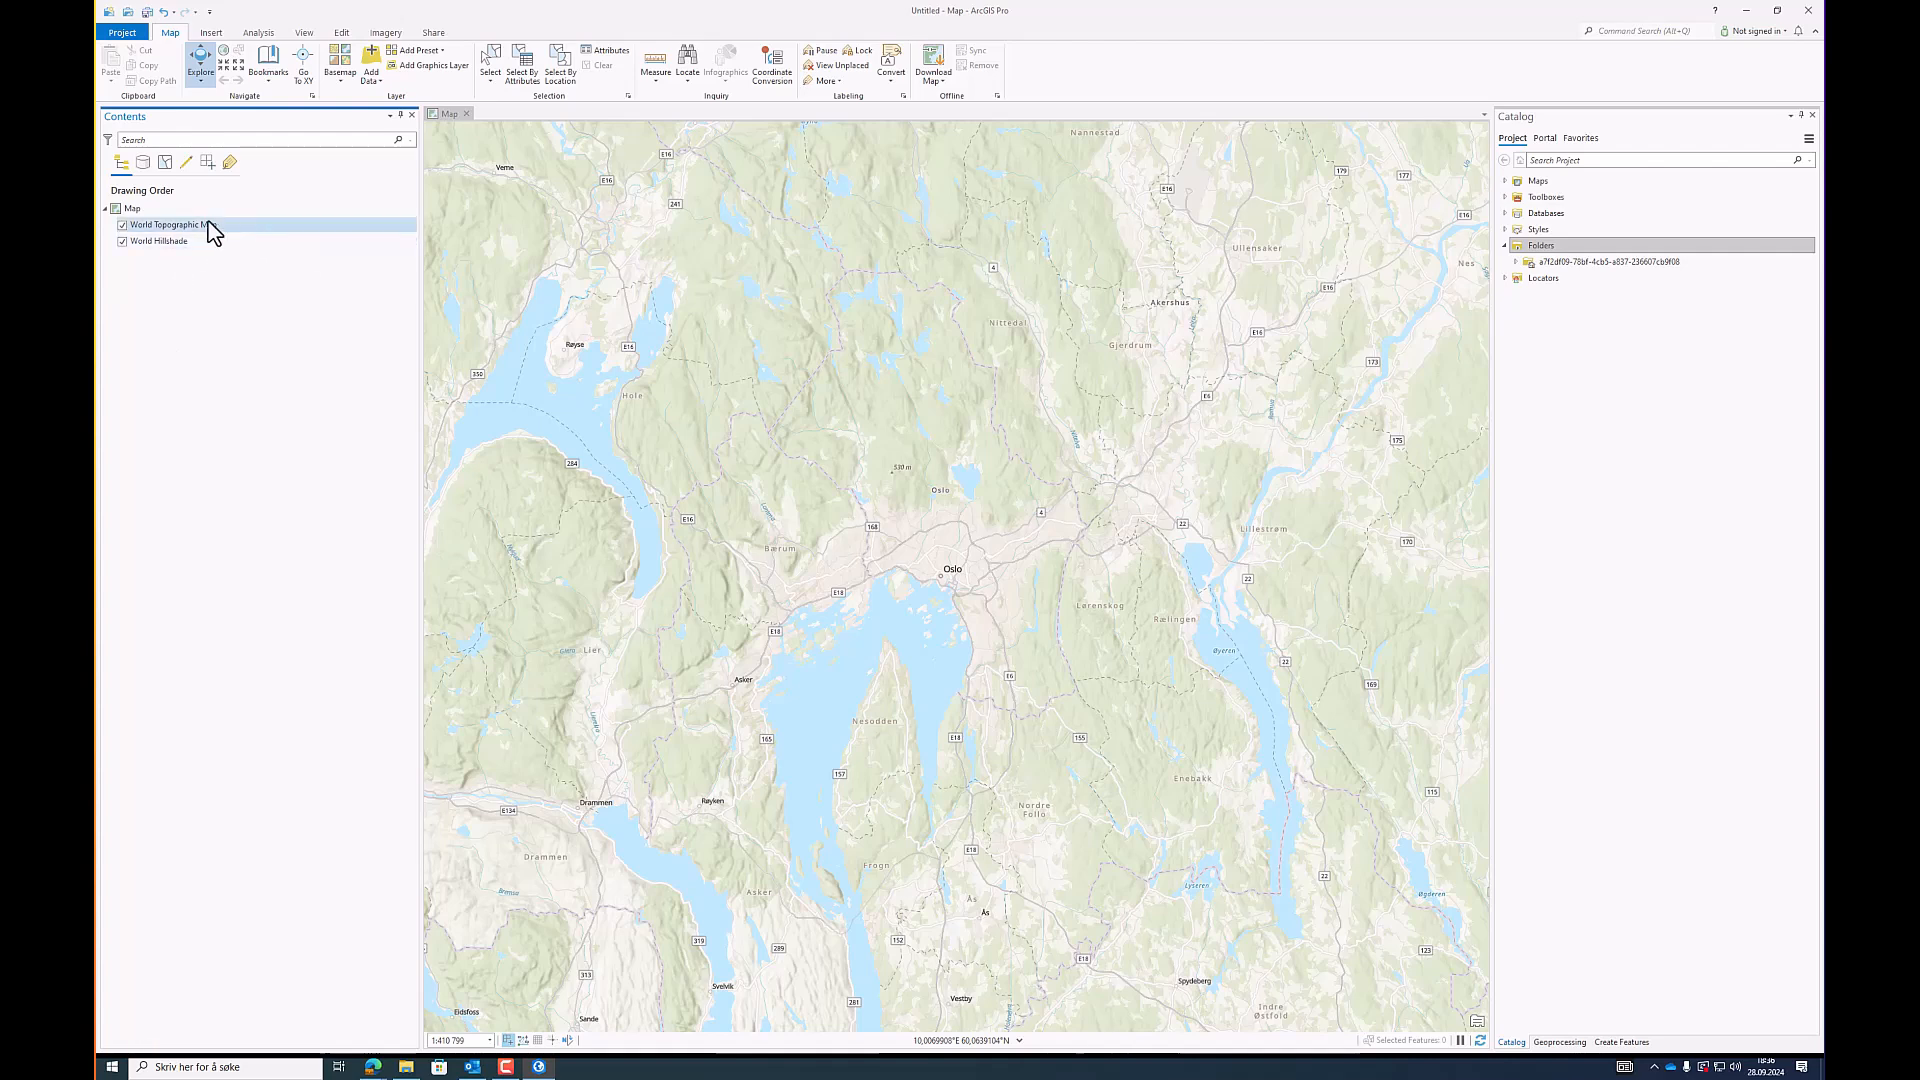
left_click(123, 225)
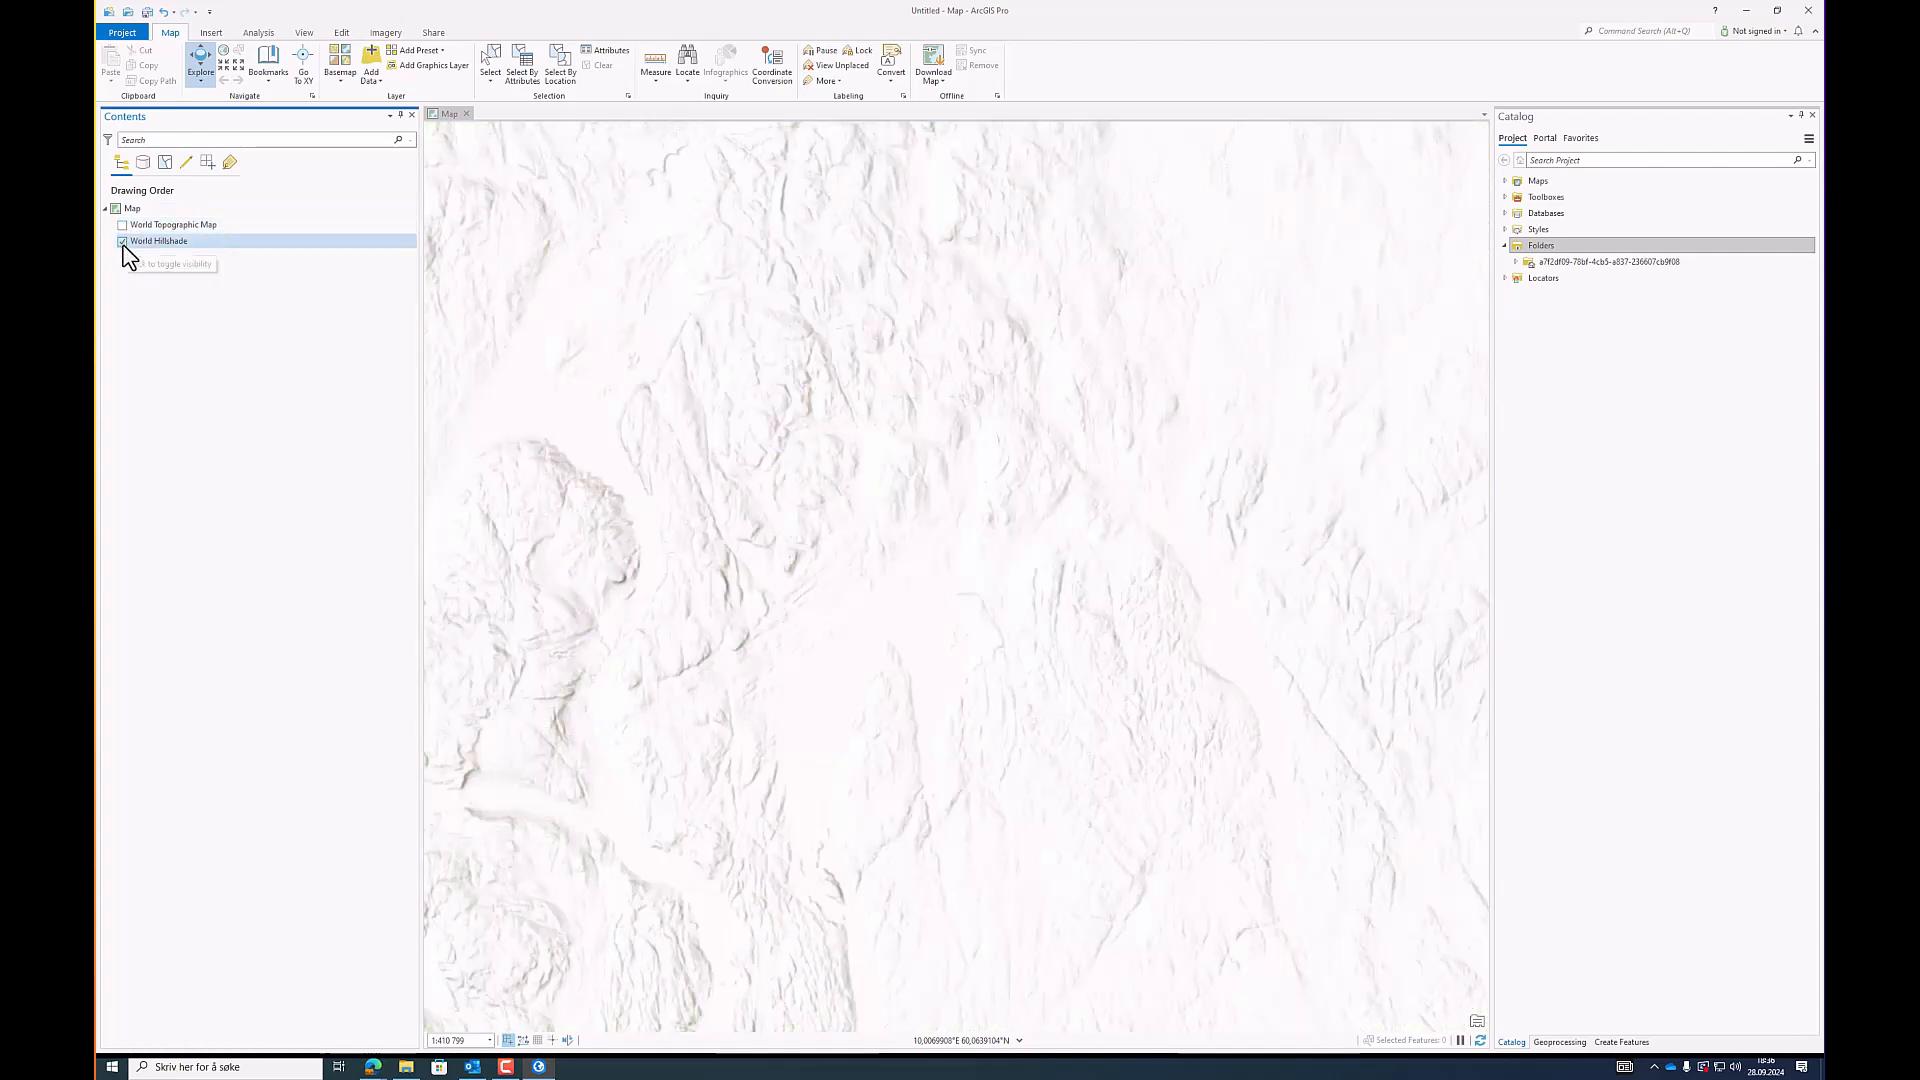
left_click(123, 241)
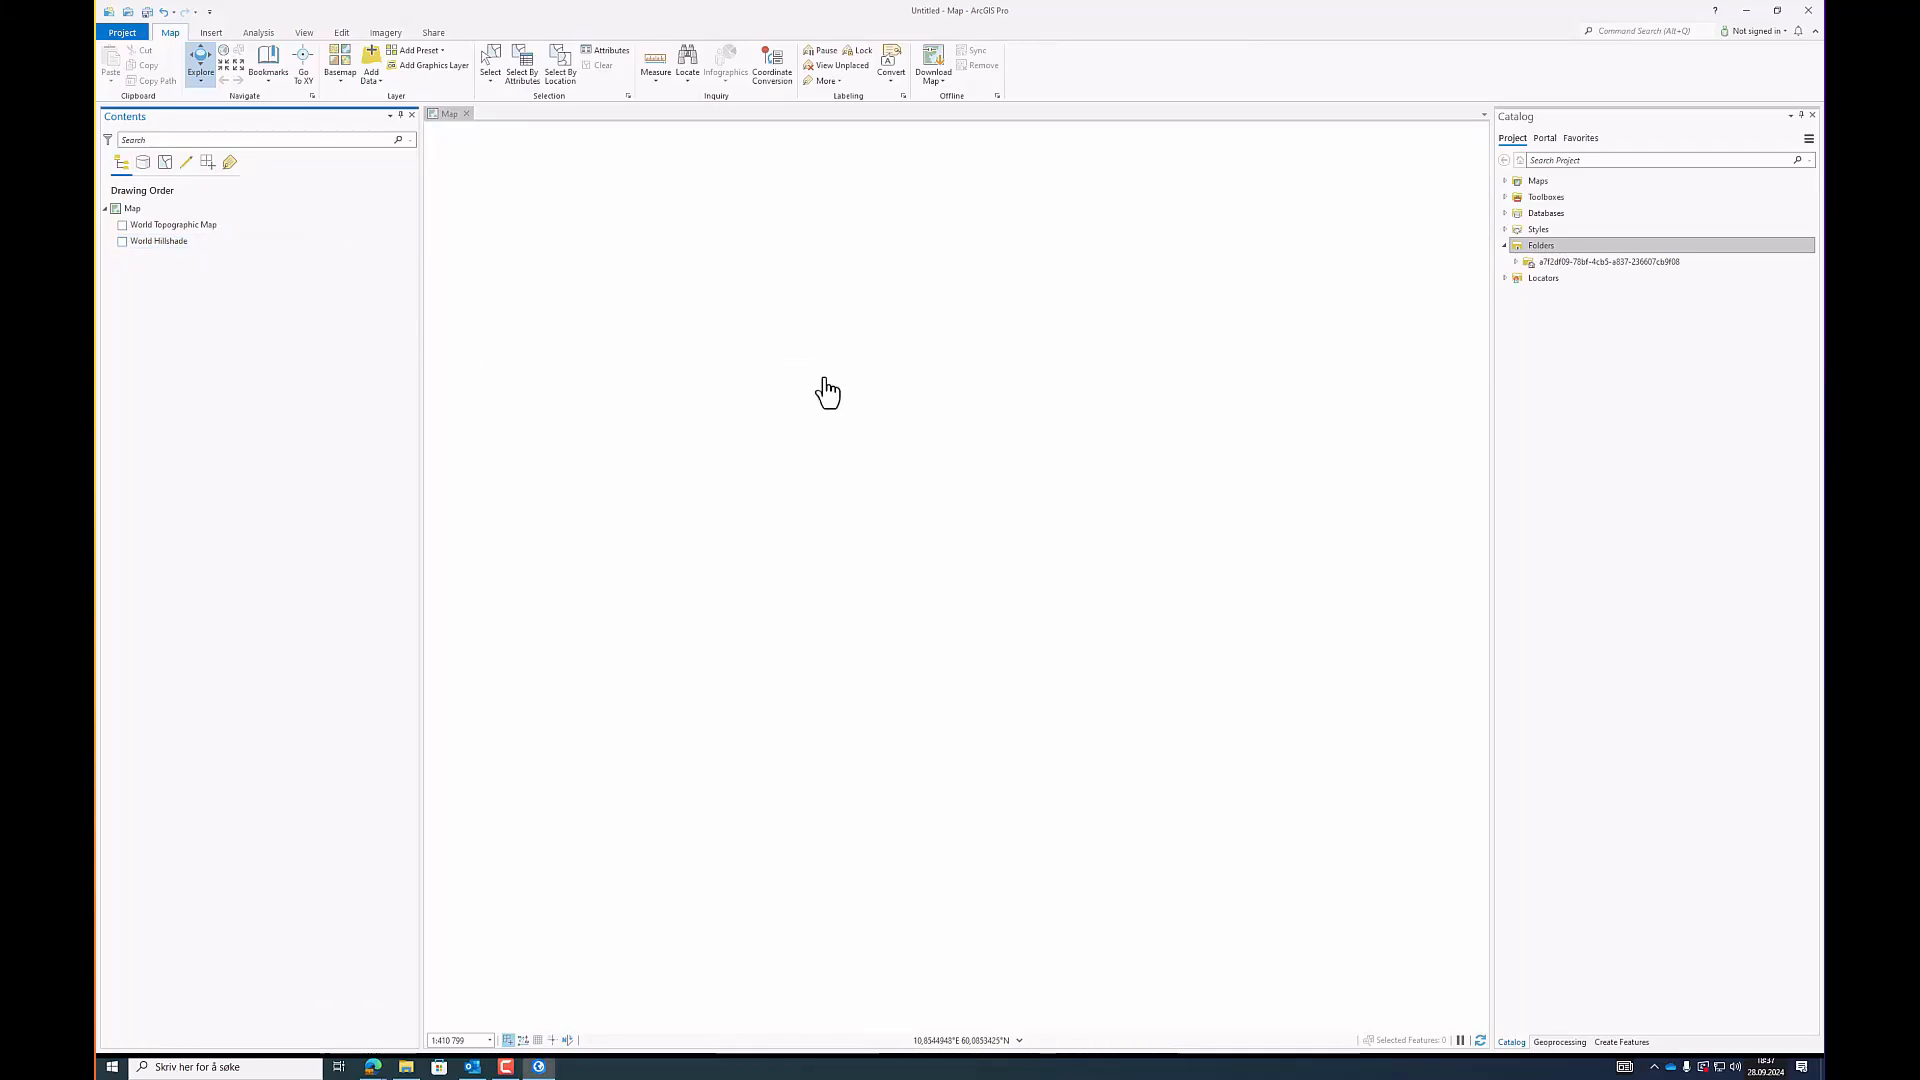
left_click(123, 225)
left_click(123, 241)
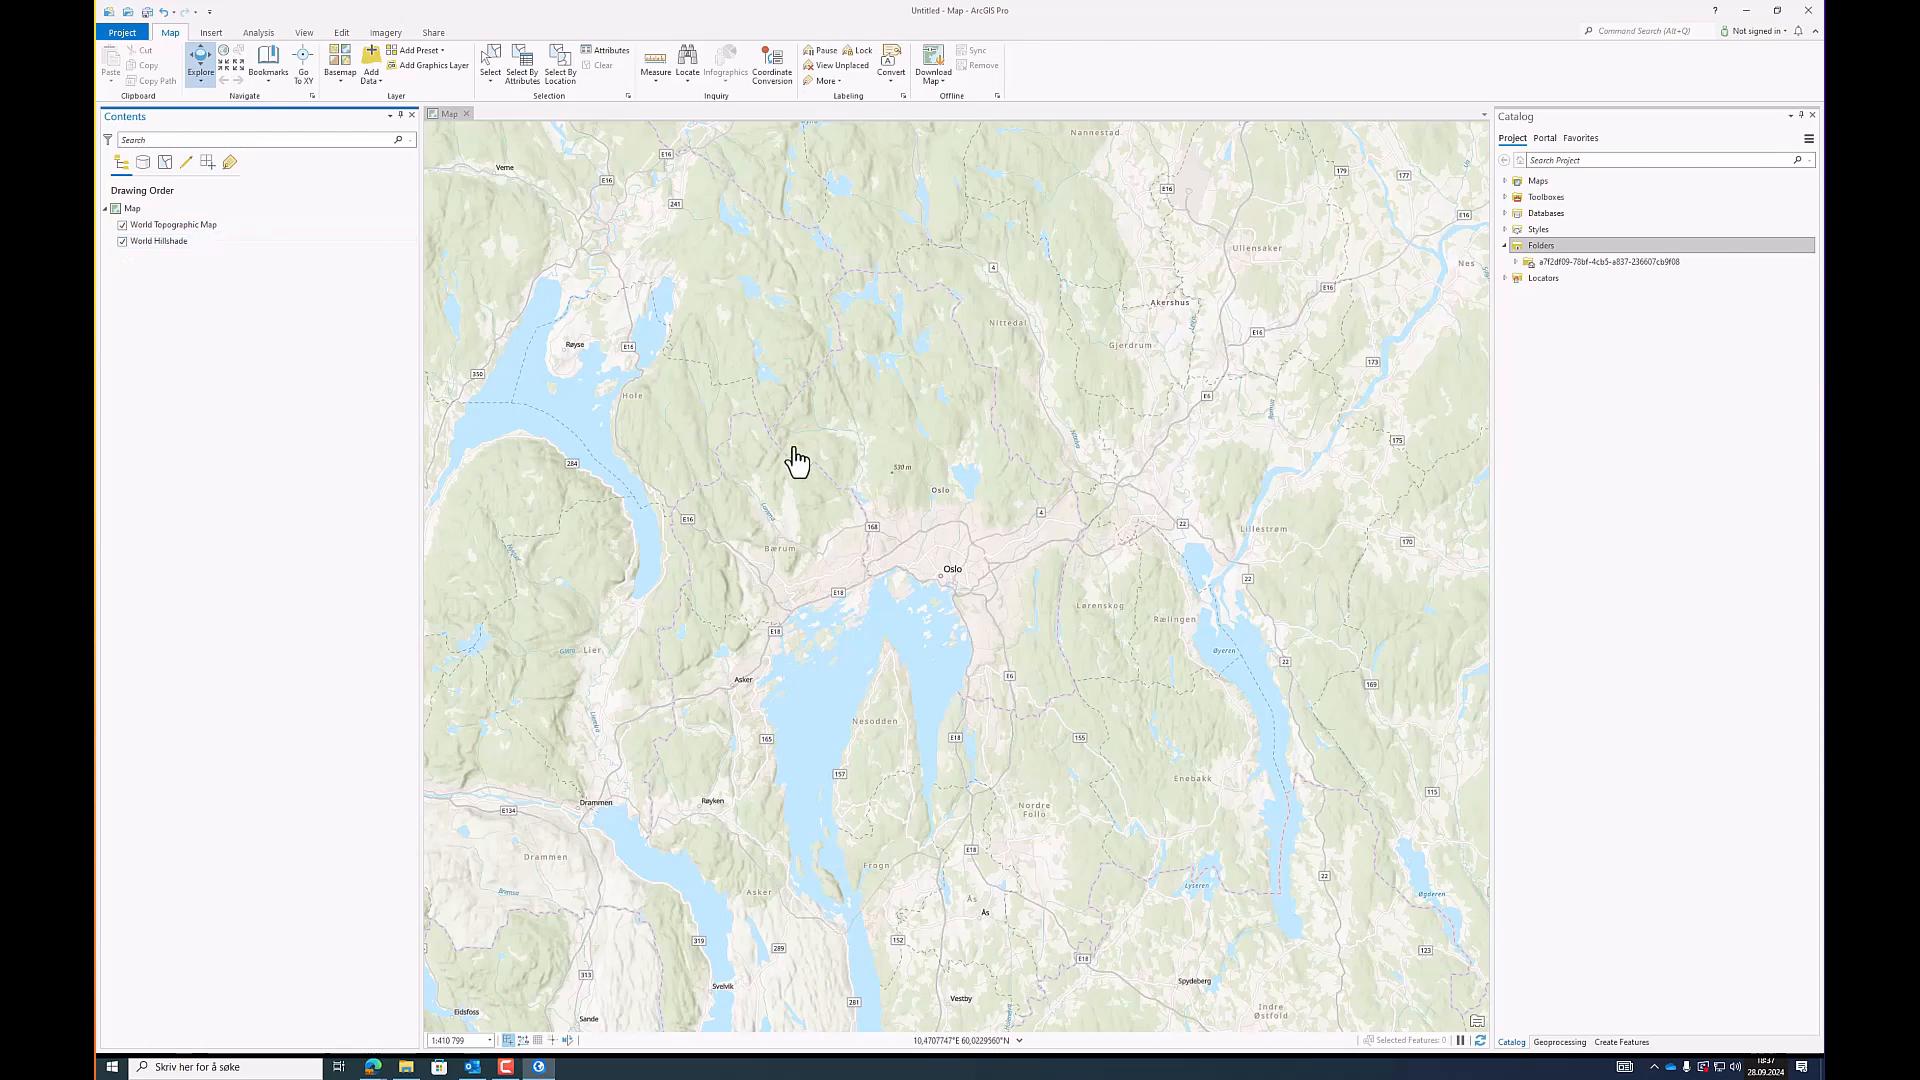
Step: Navigate the map from the Oslo area to a close view of central Stavanger
scroll(934, 429, "down", 2)
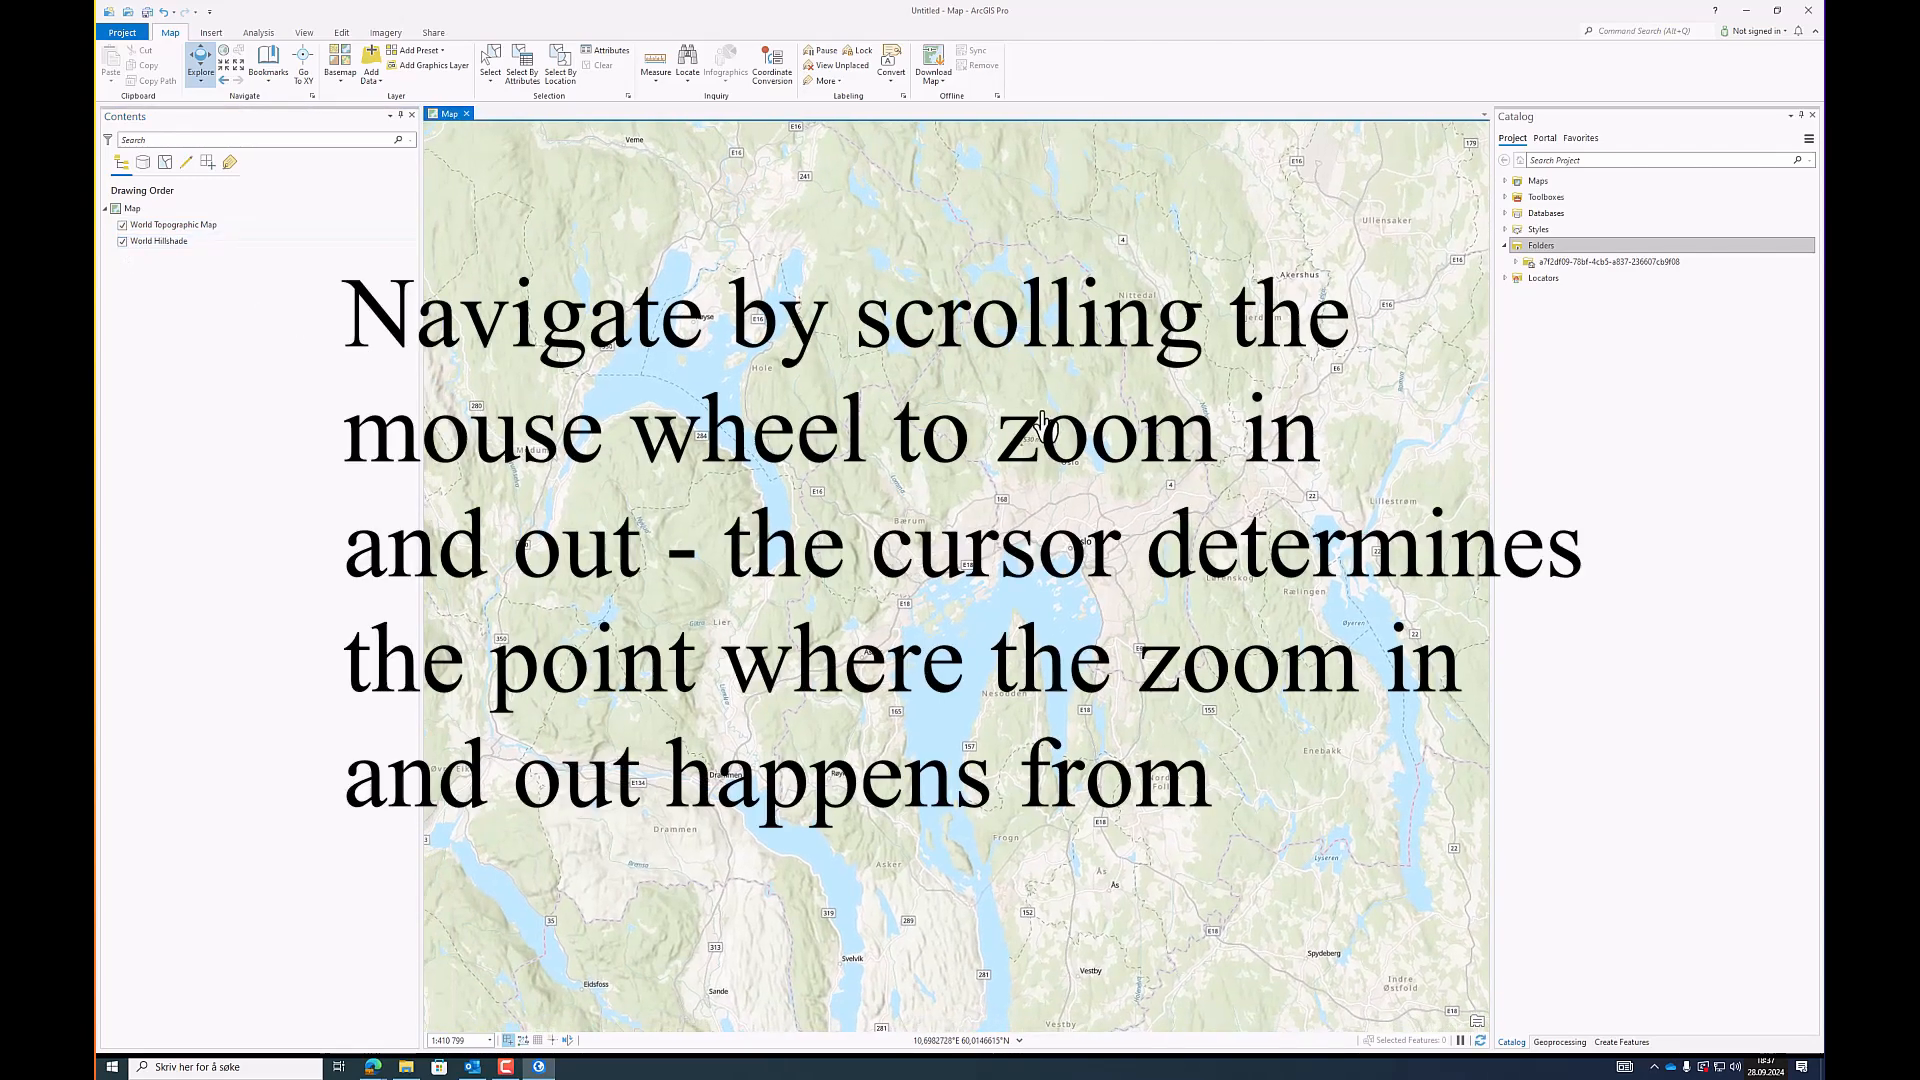
scroll(1085, 439, "down", 3)
scroll(880, 527, "up", 3)
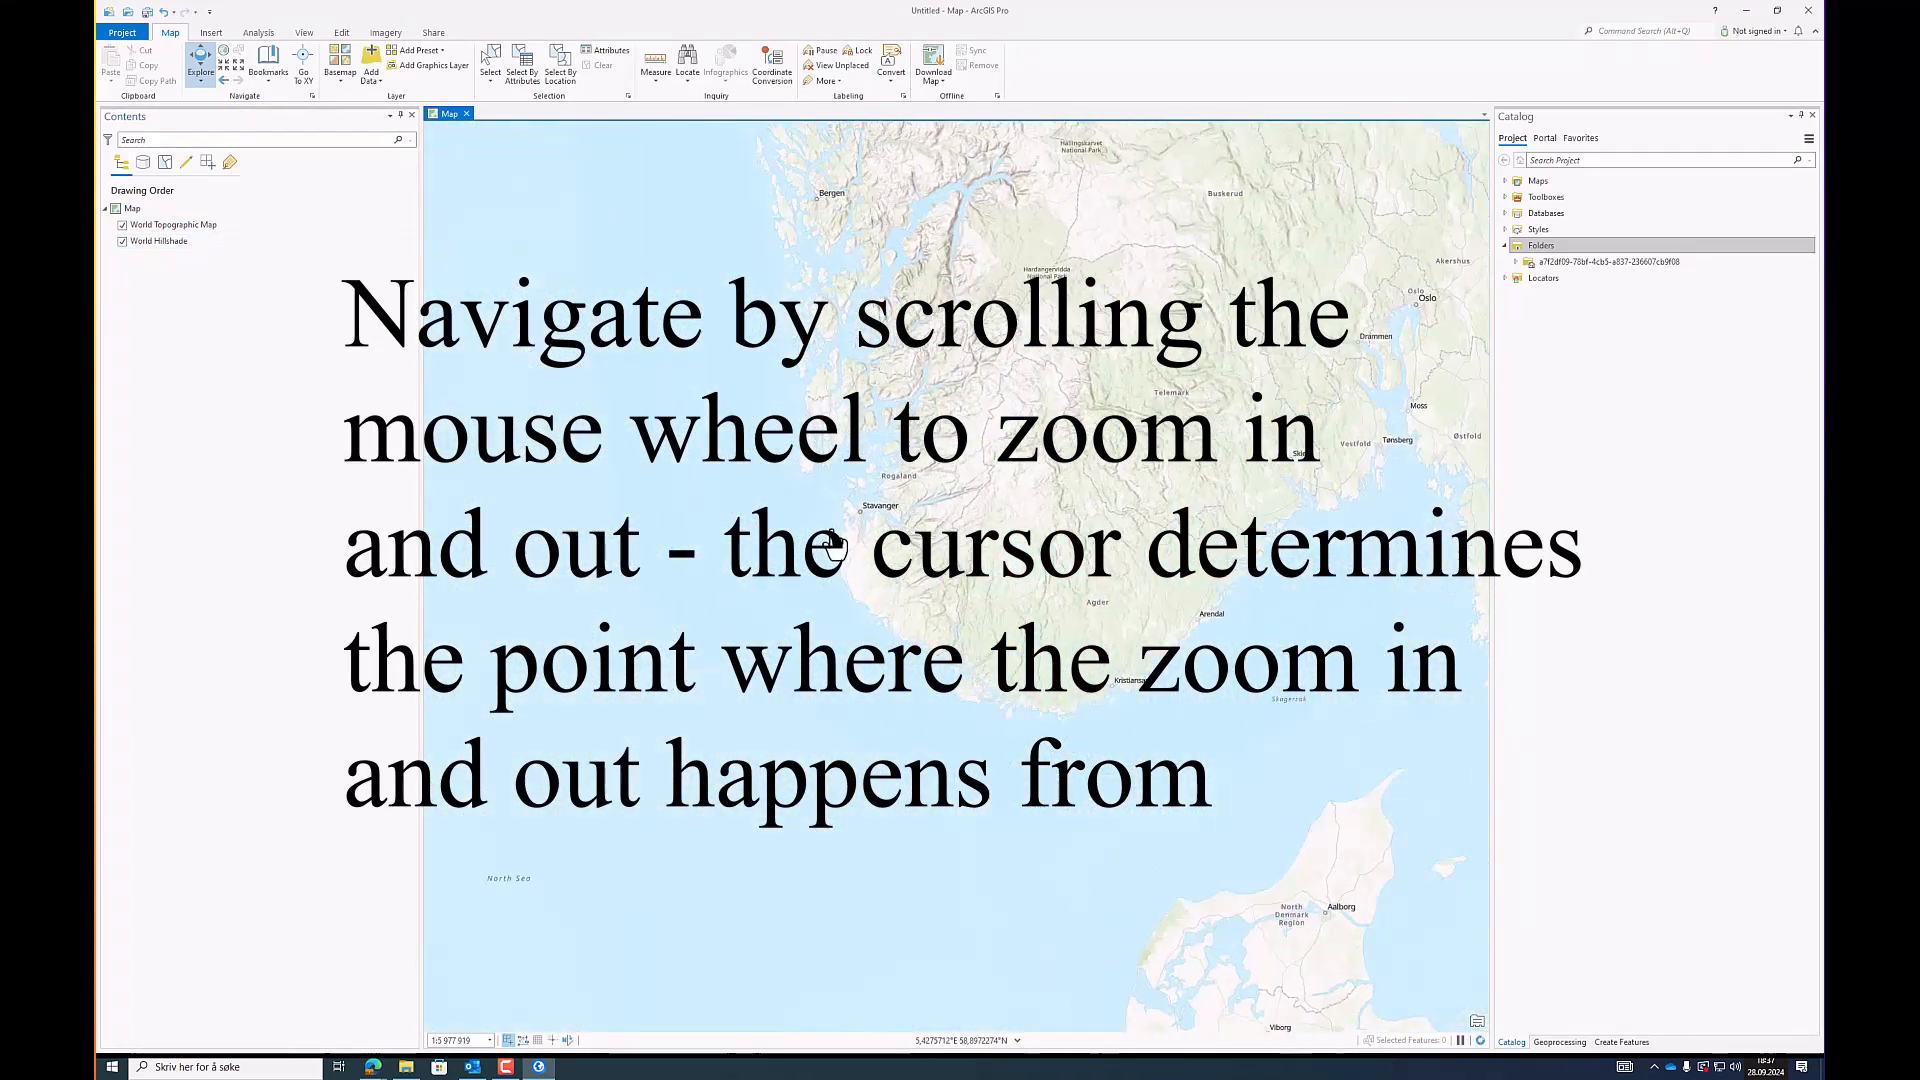
scroll(880, 527, "up", 6)
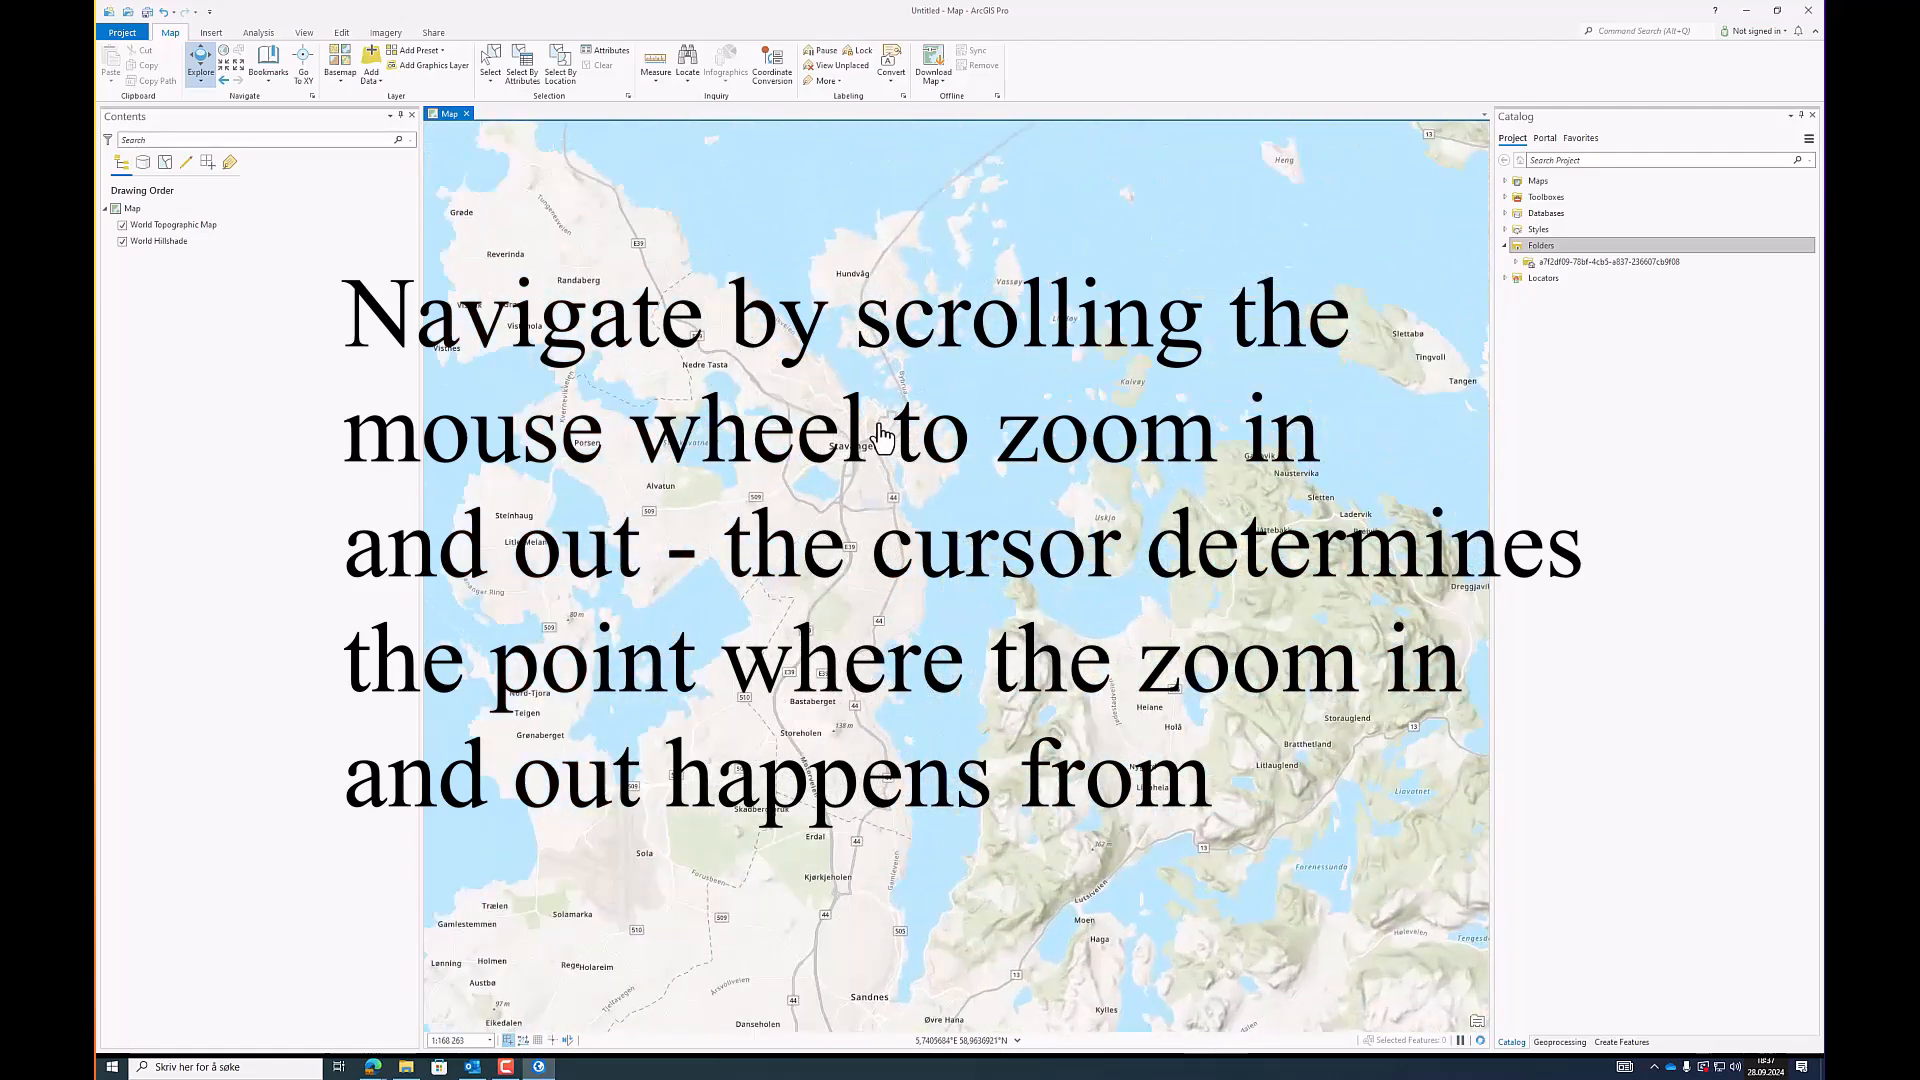
scroll(880, 432, "up", 4)
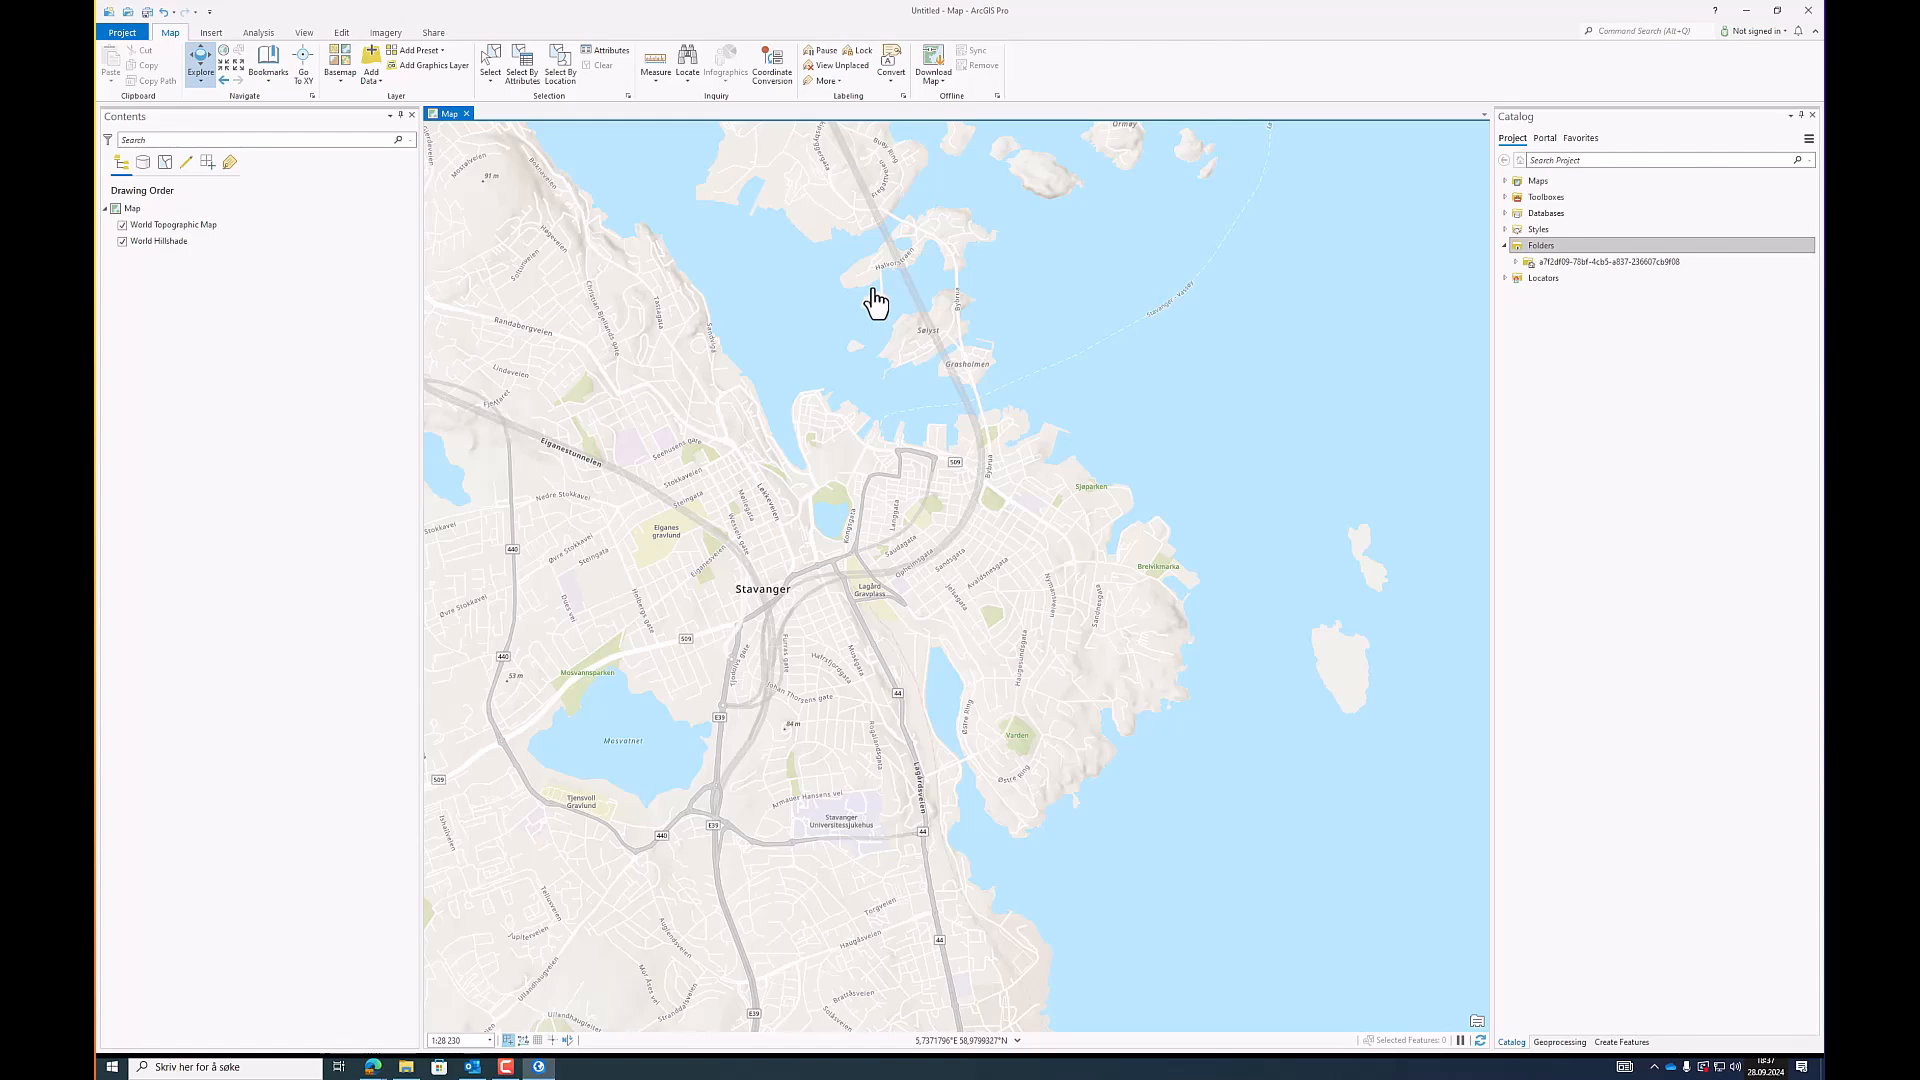
Step: Set the map's XY coordinate system to the projected system ETRS 1989 UTM Zone 32N
right_click(155, 212)
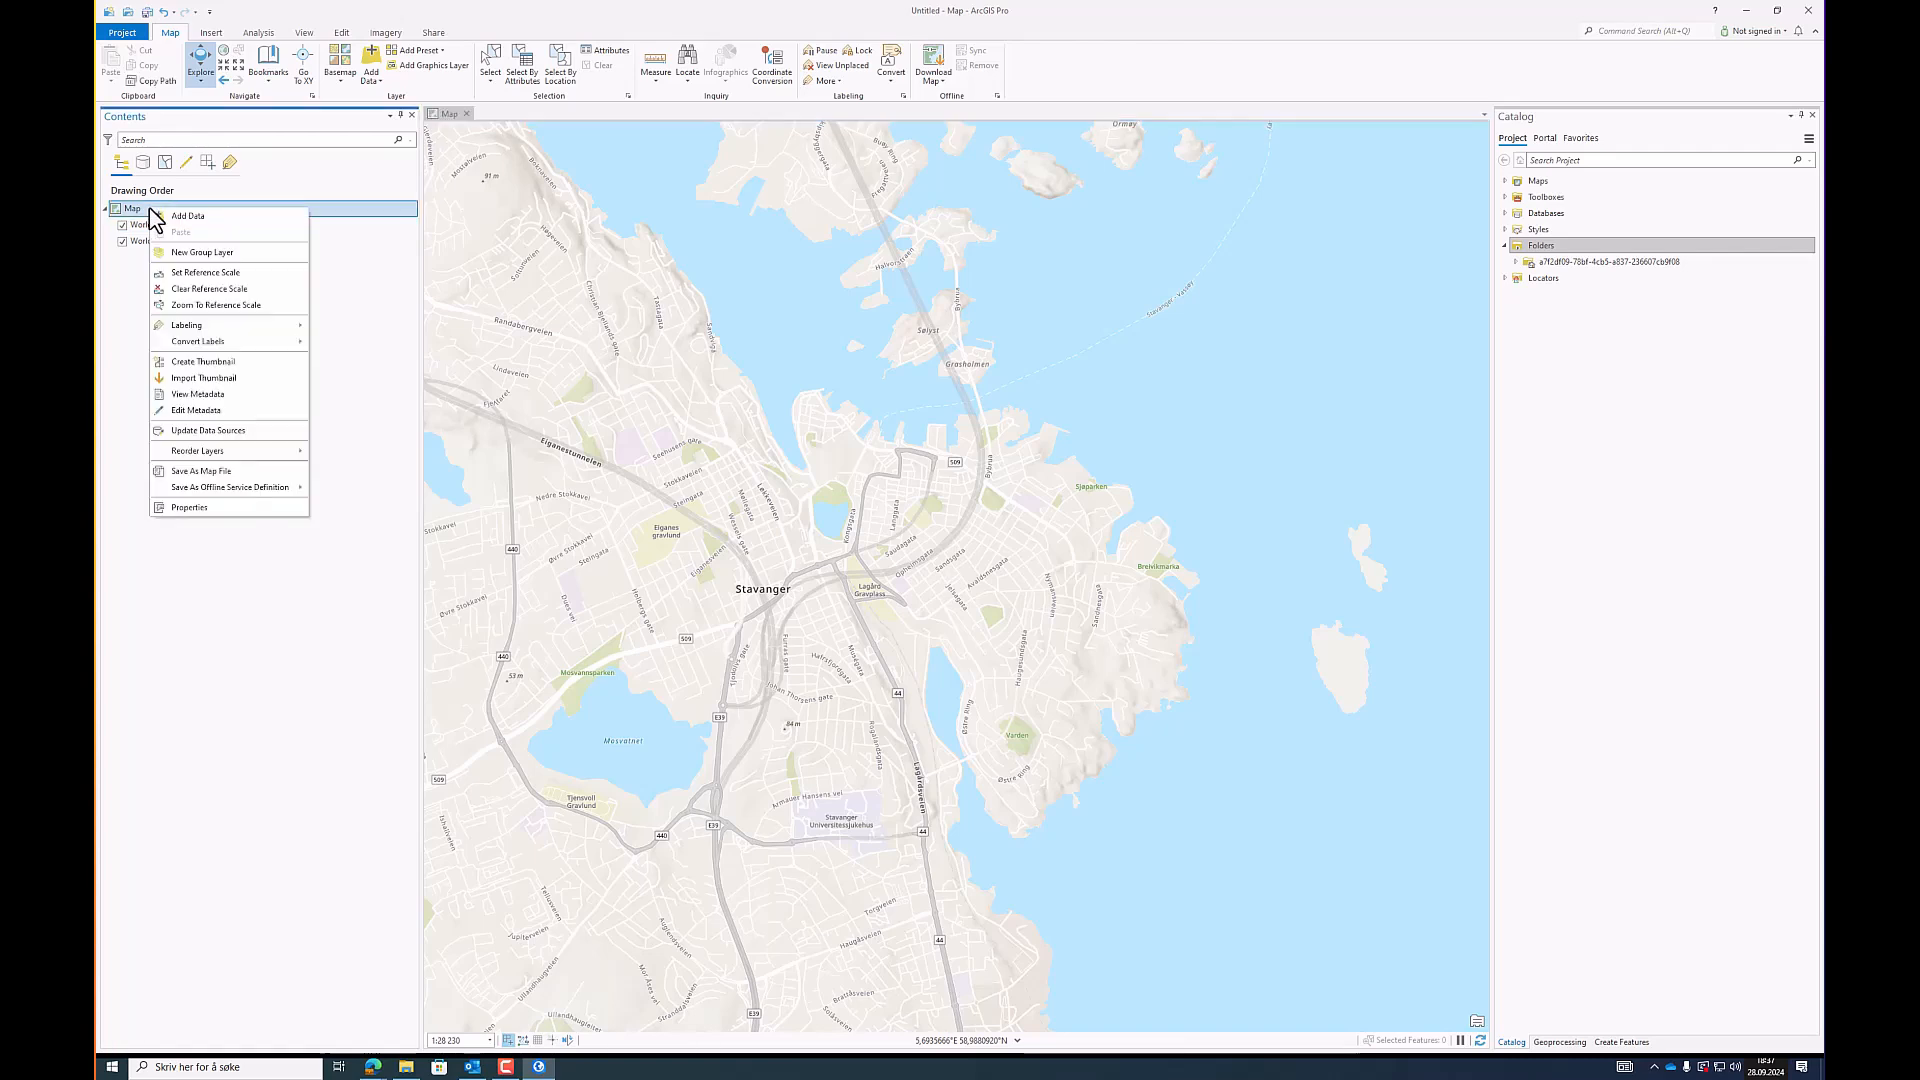
left_click(237, 508)
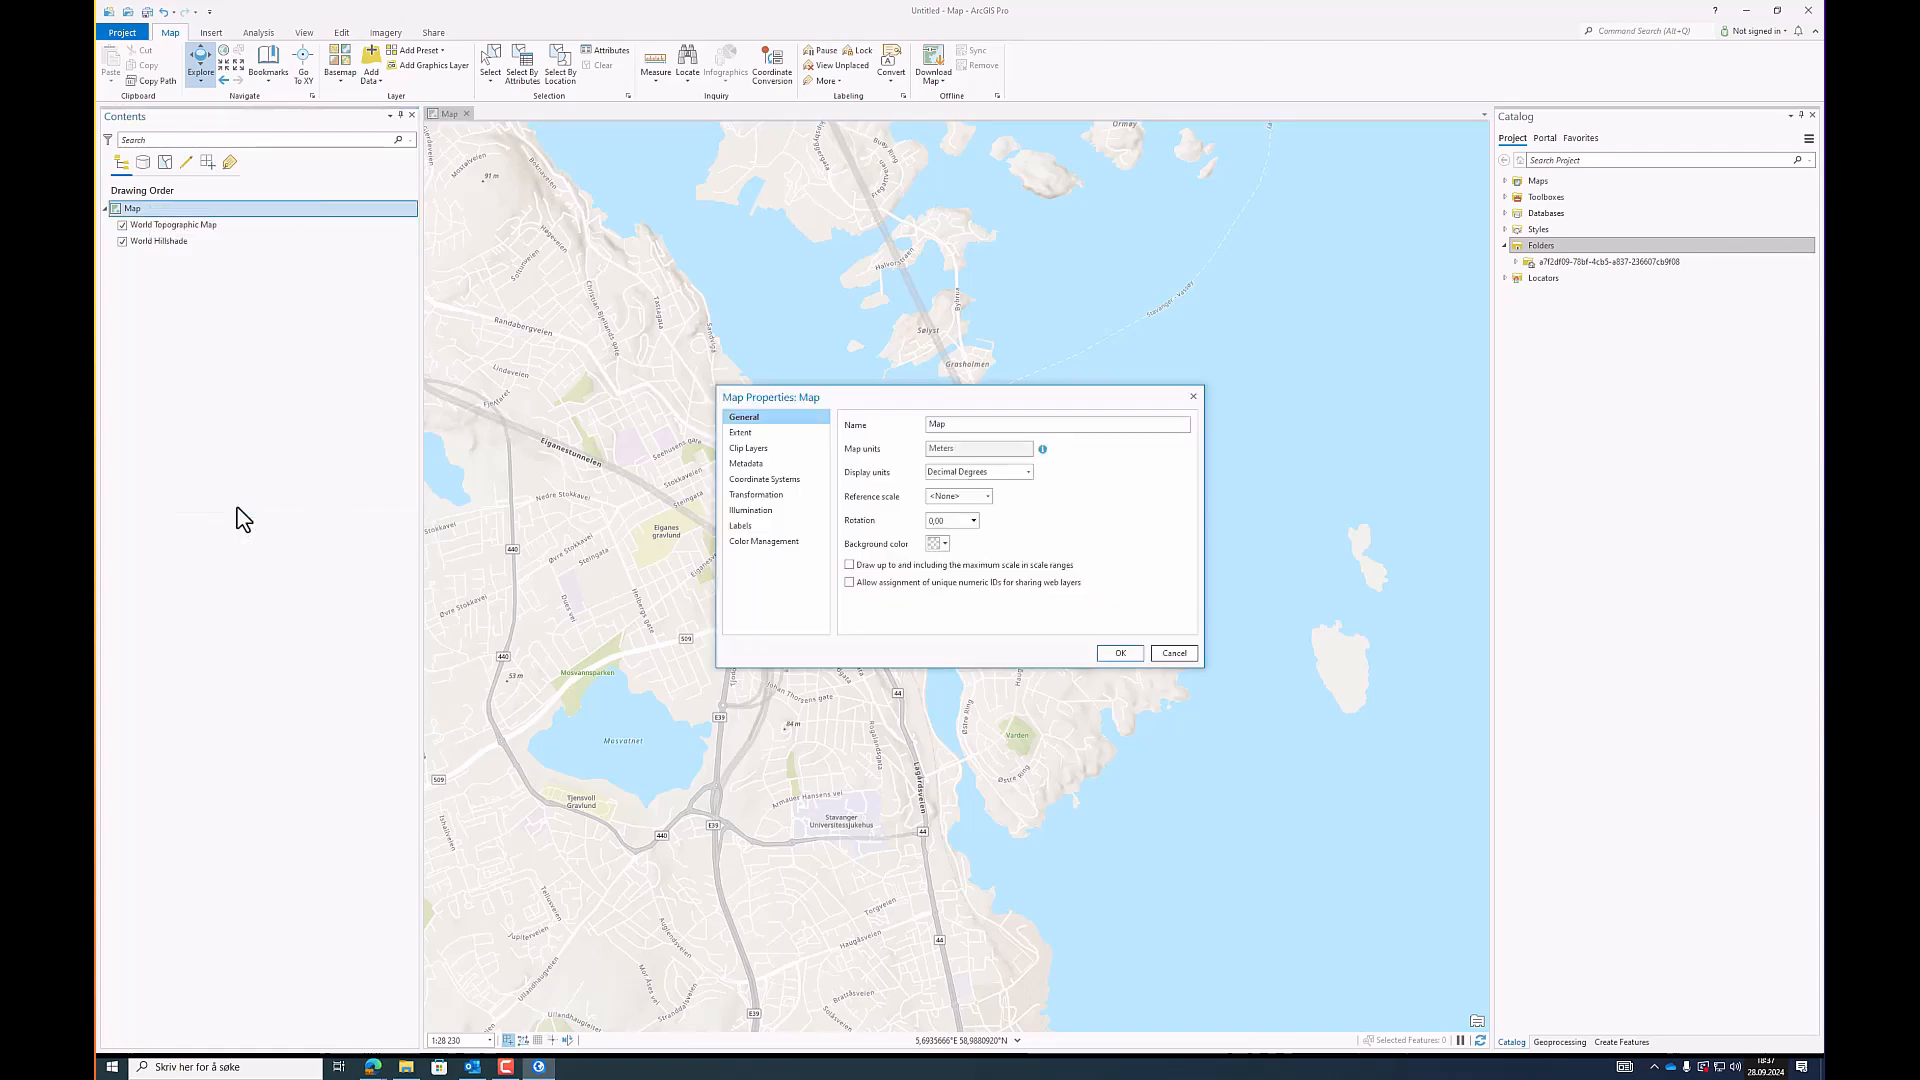
left_click(798, 482)
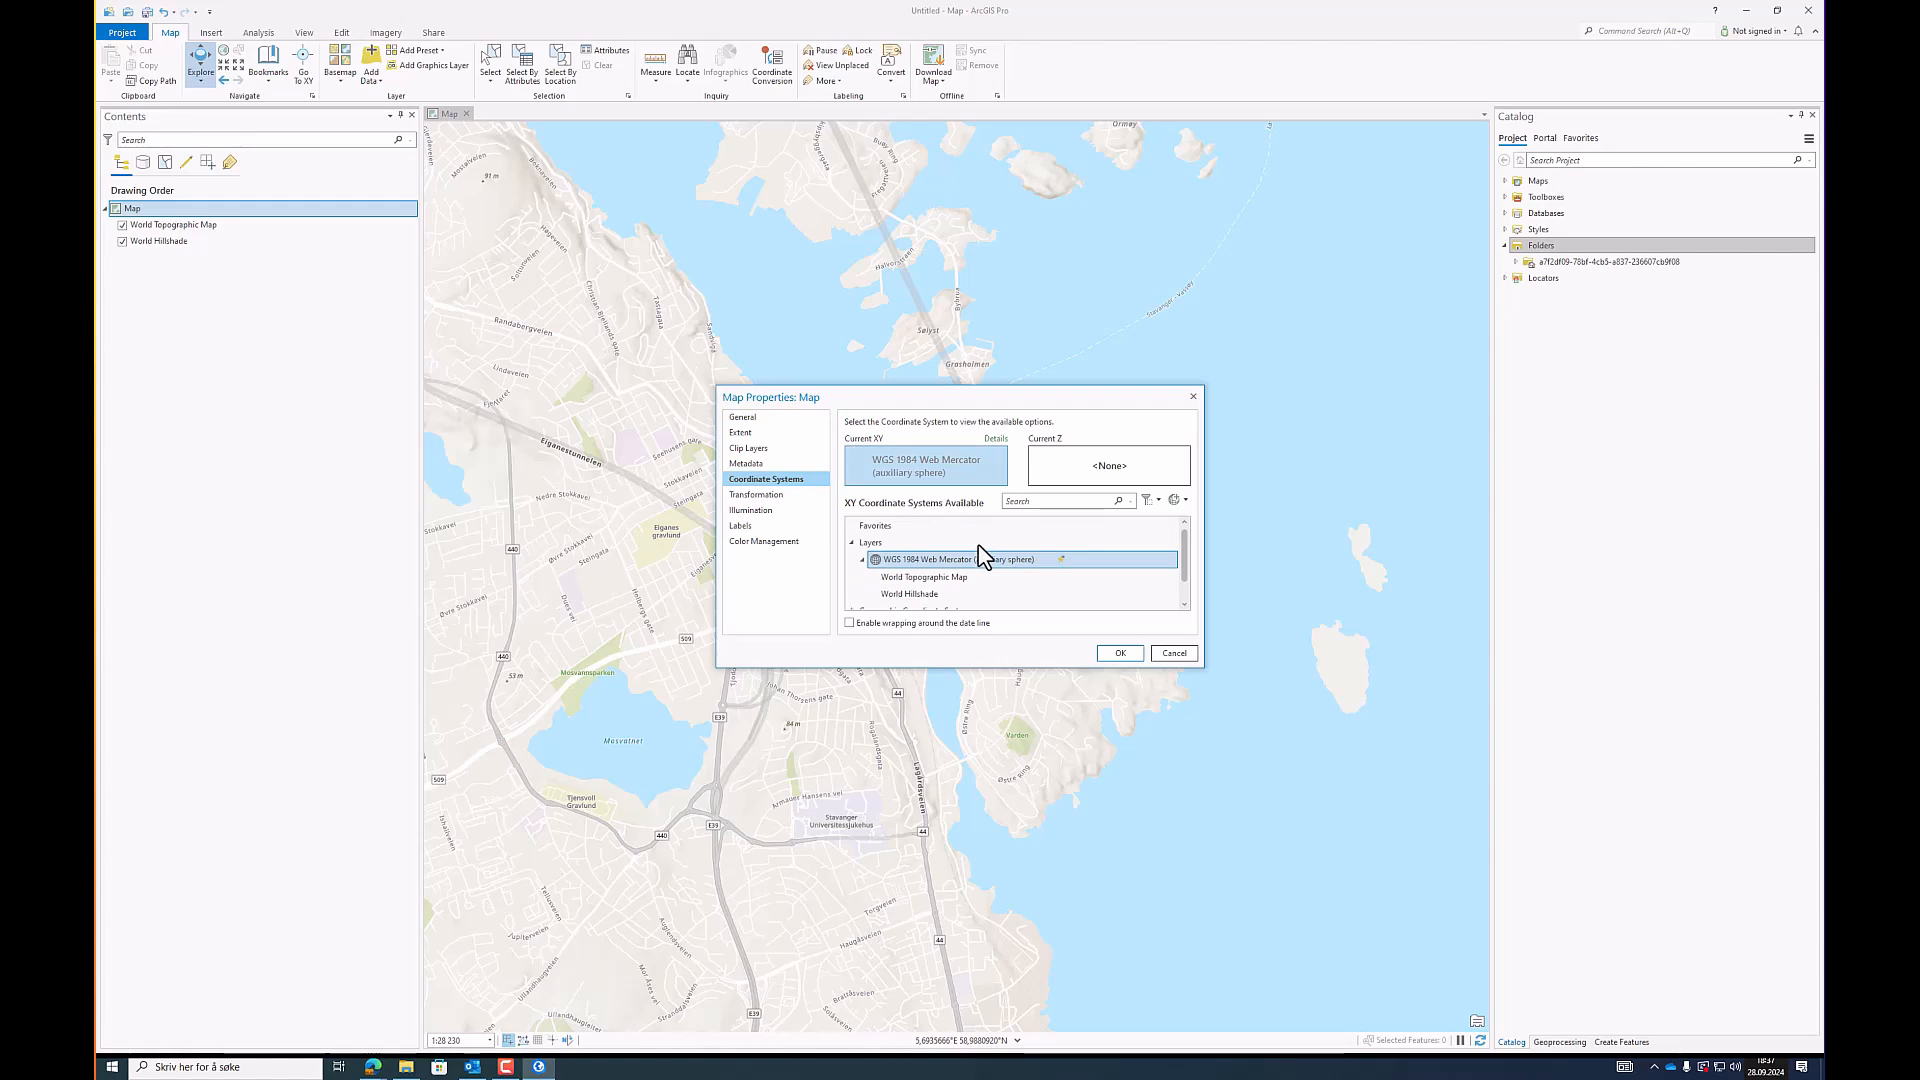
scroll(982, 556, "down", 1)
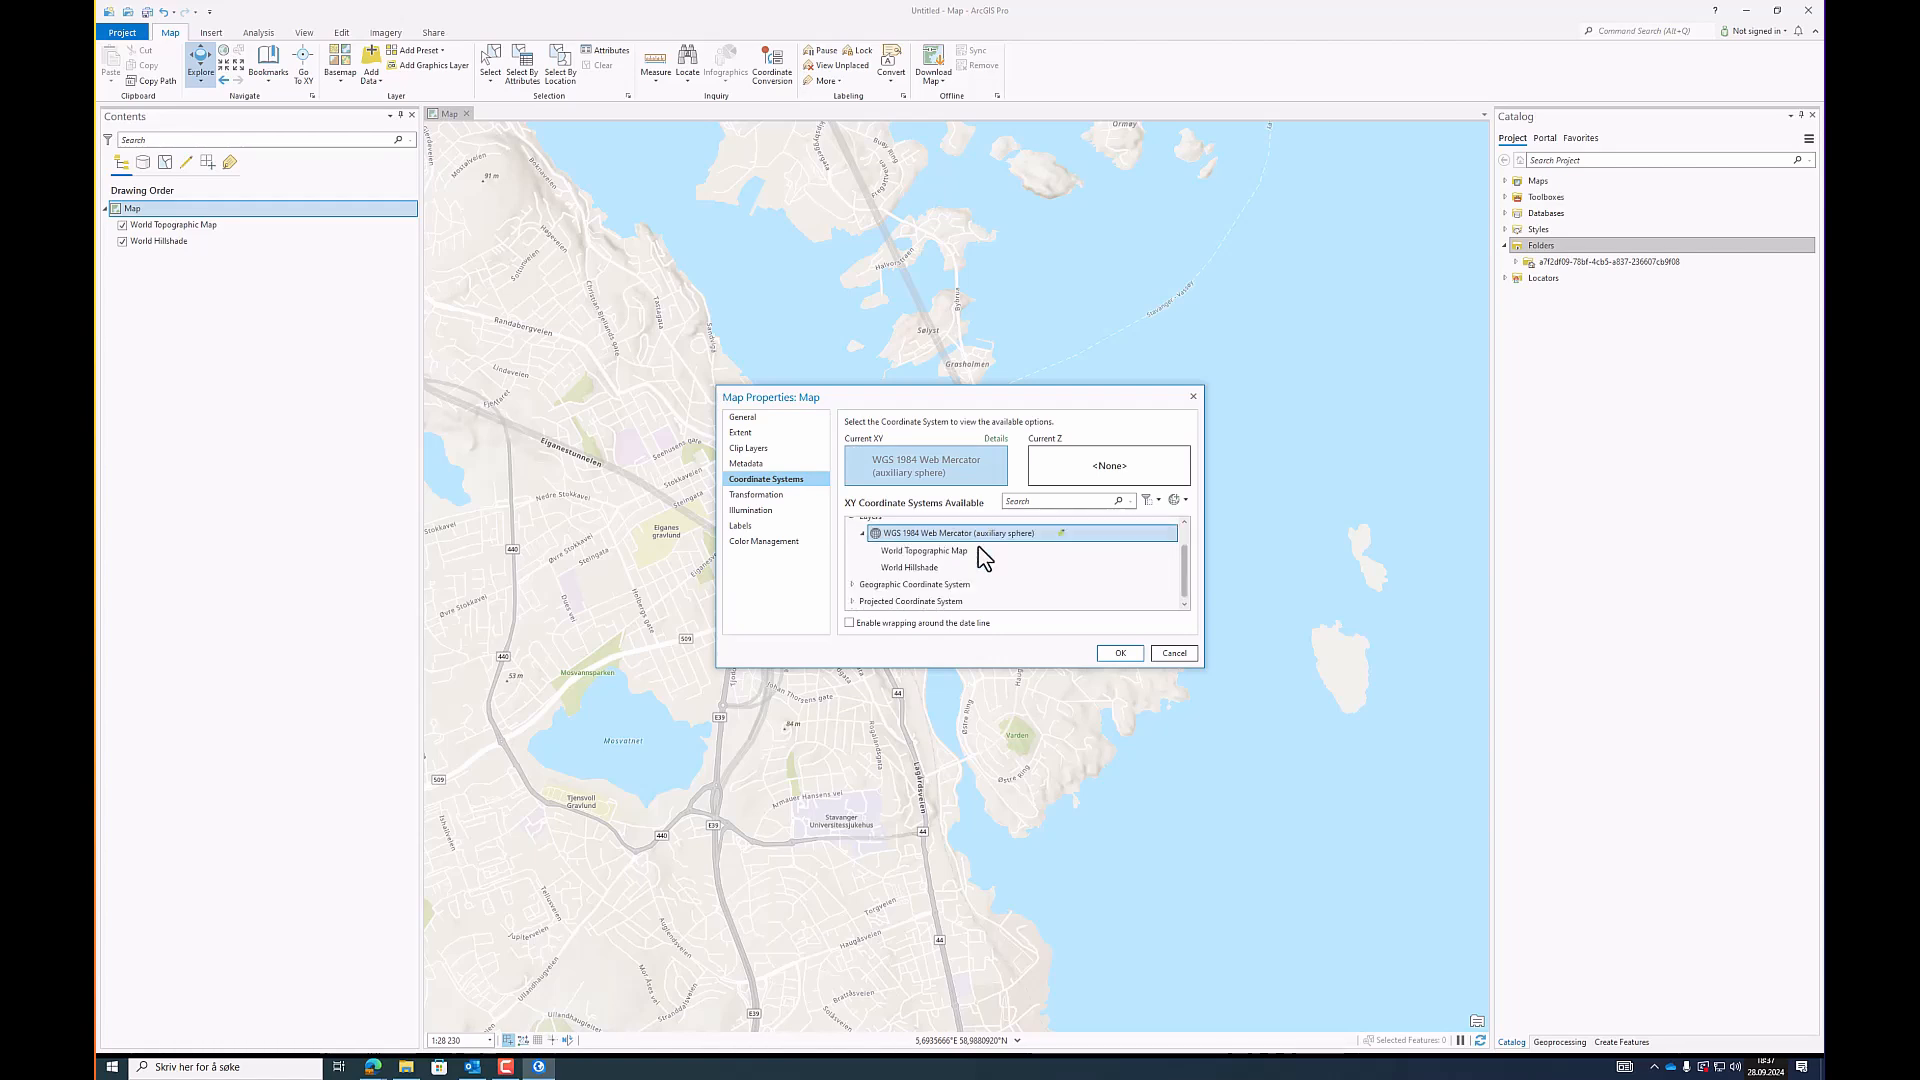
left_click(852, 601)
scroll(900, 590, "down", 5)
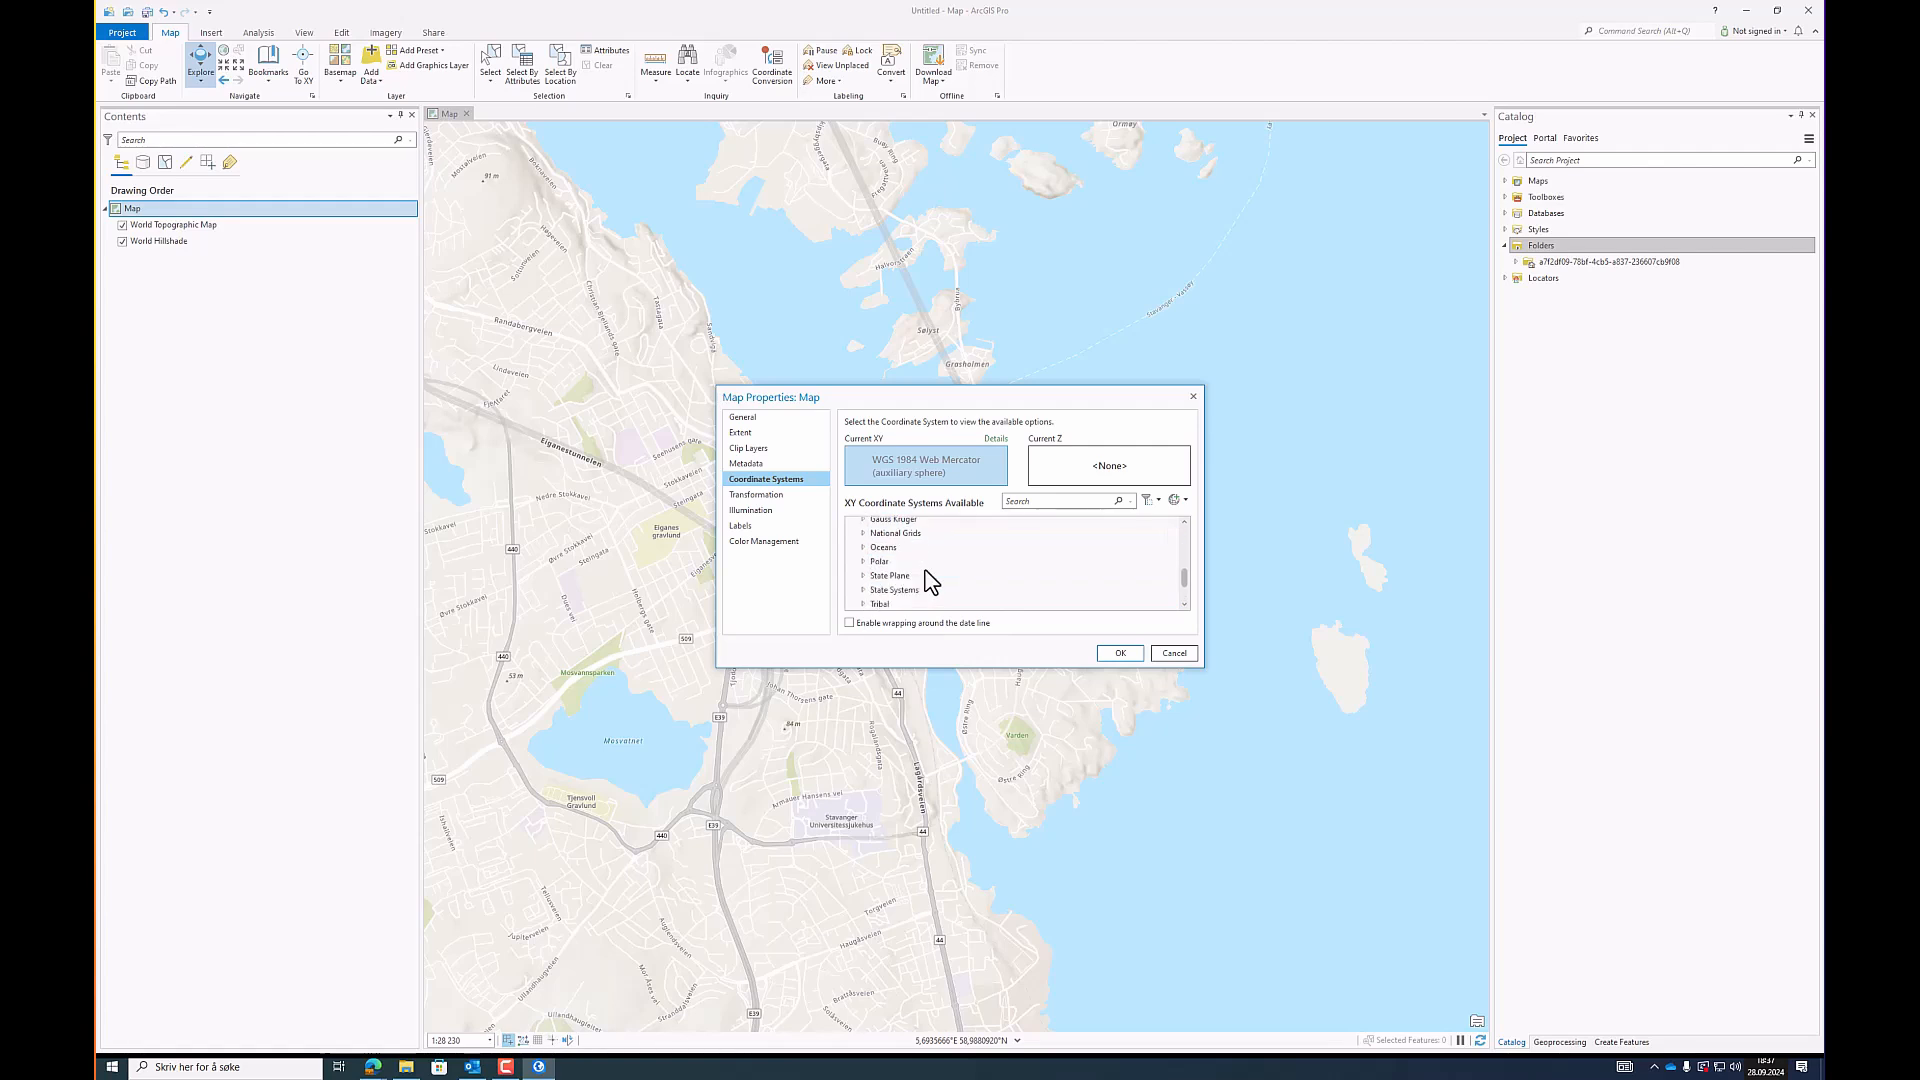
left_click(863, 586)
left_click(873, 583)
scroll(910, 575, "down", 3)
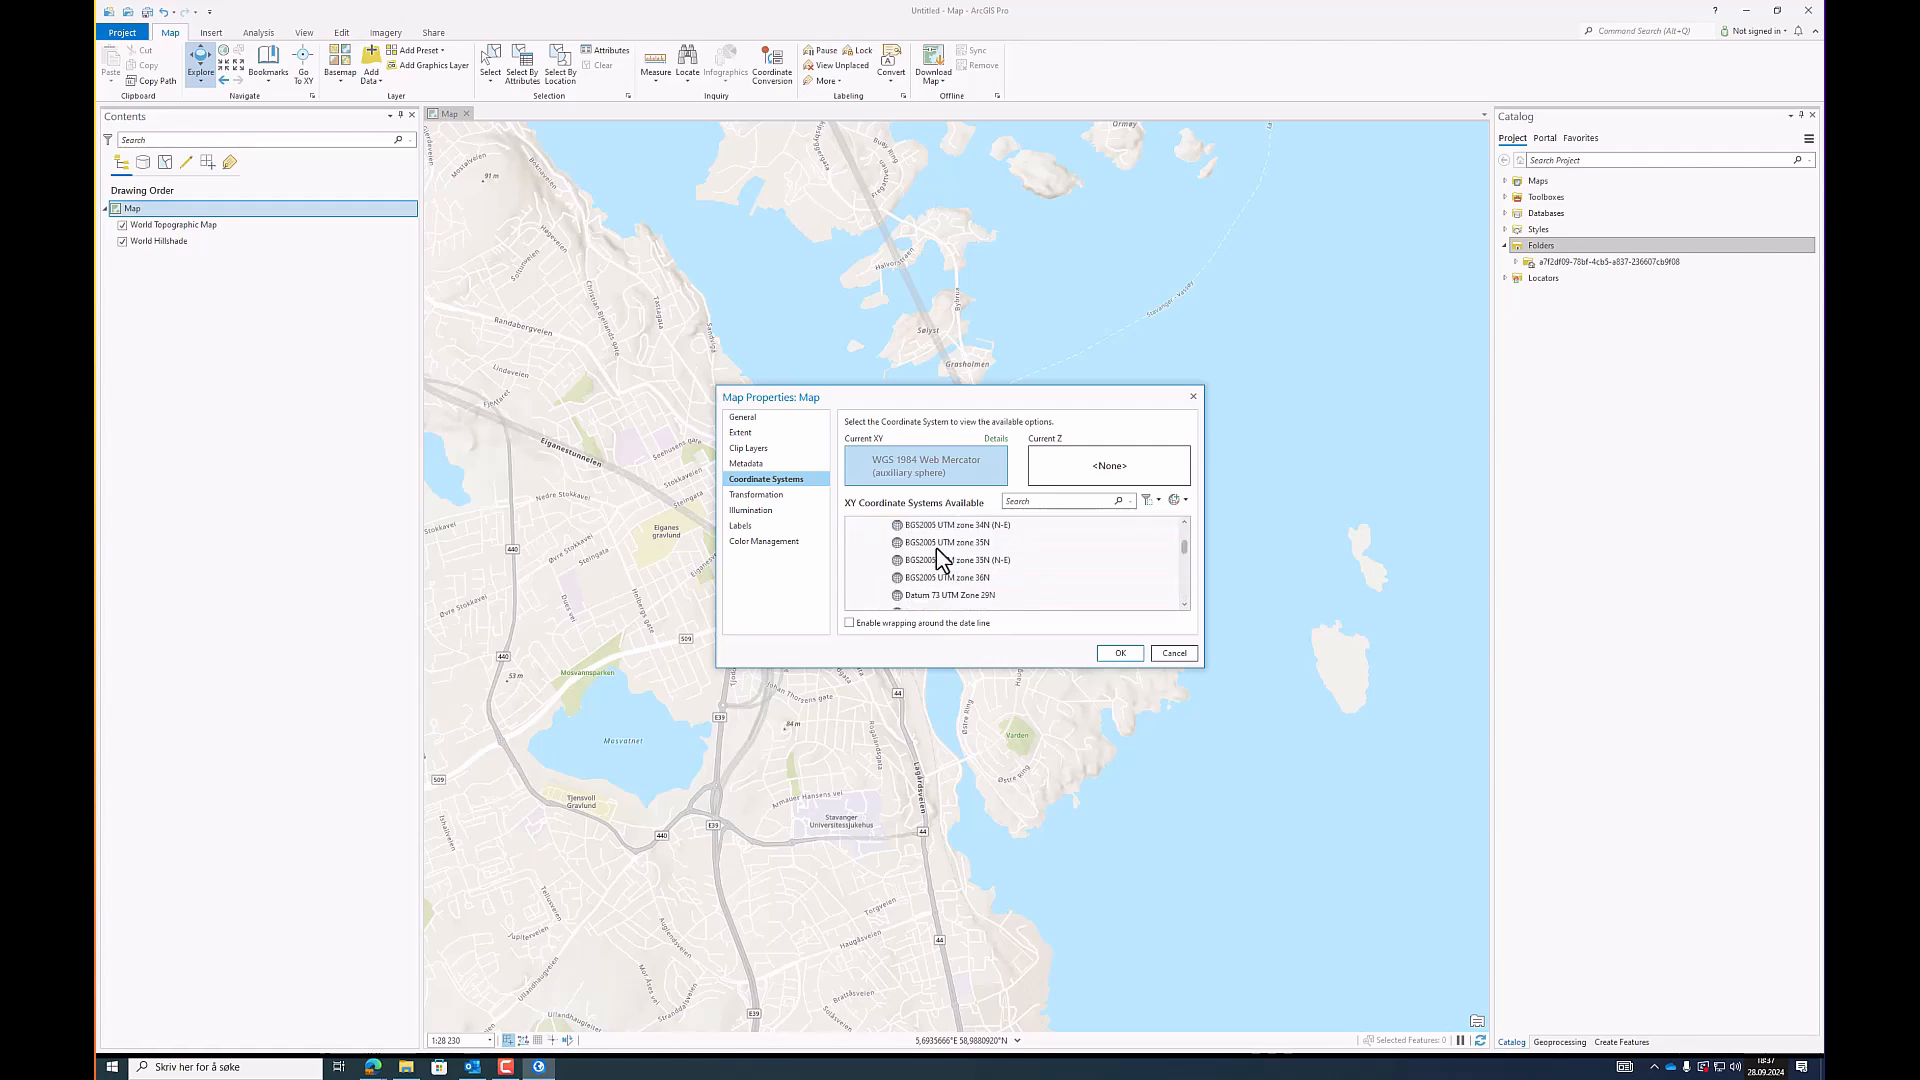
scroll(945, 558, "down", 5)
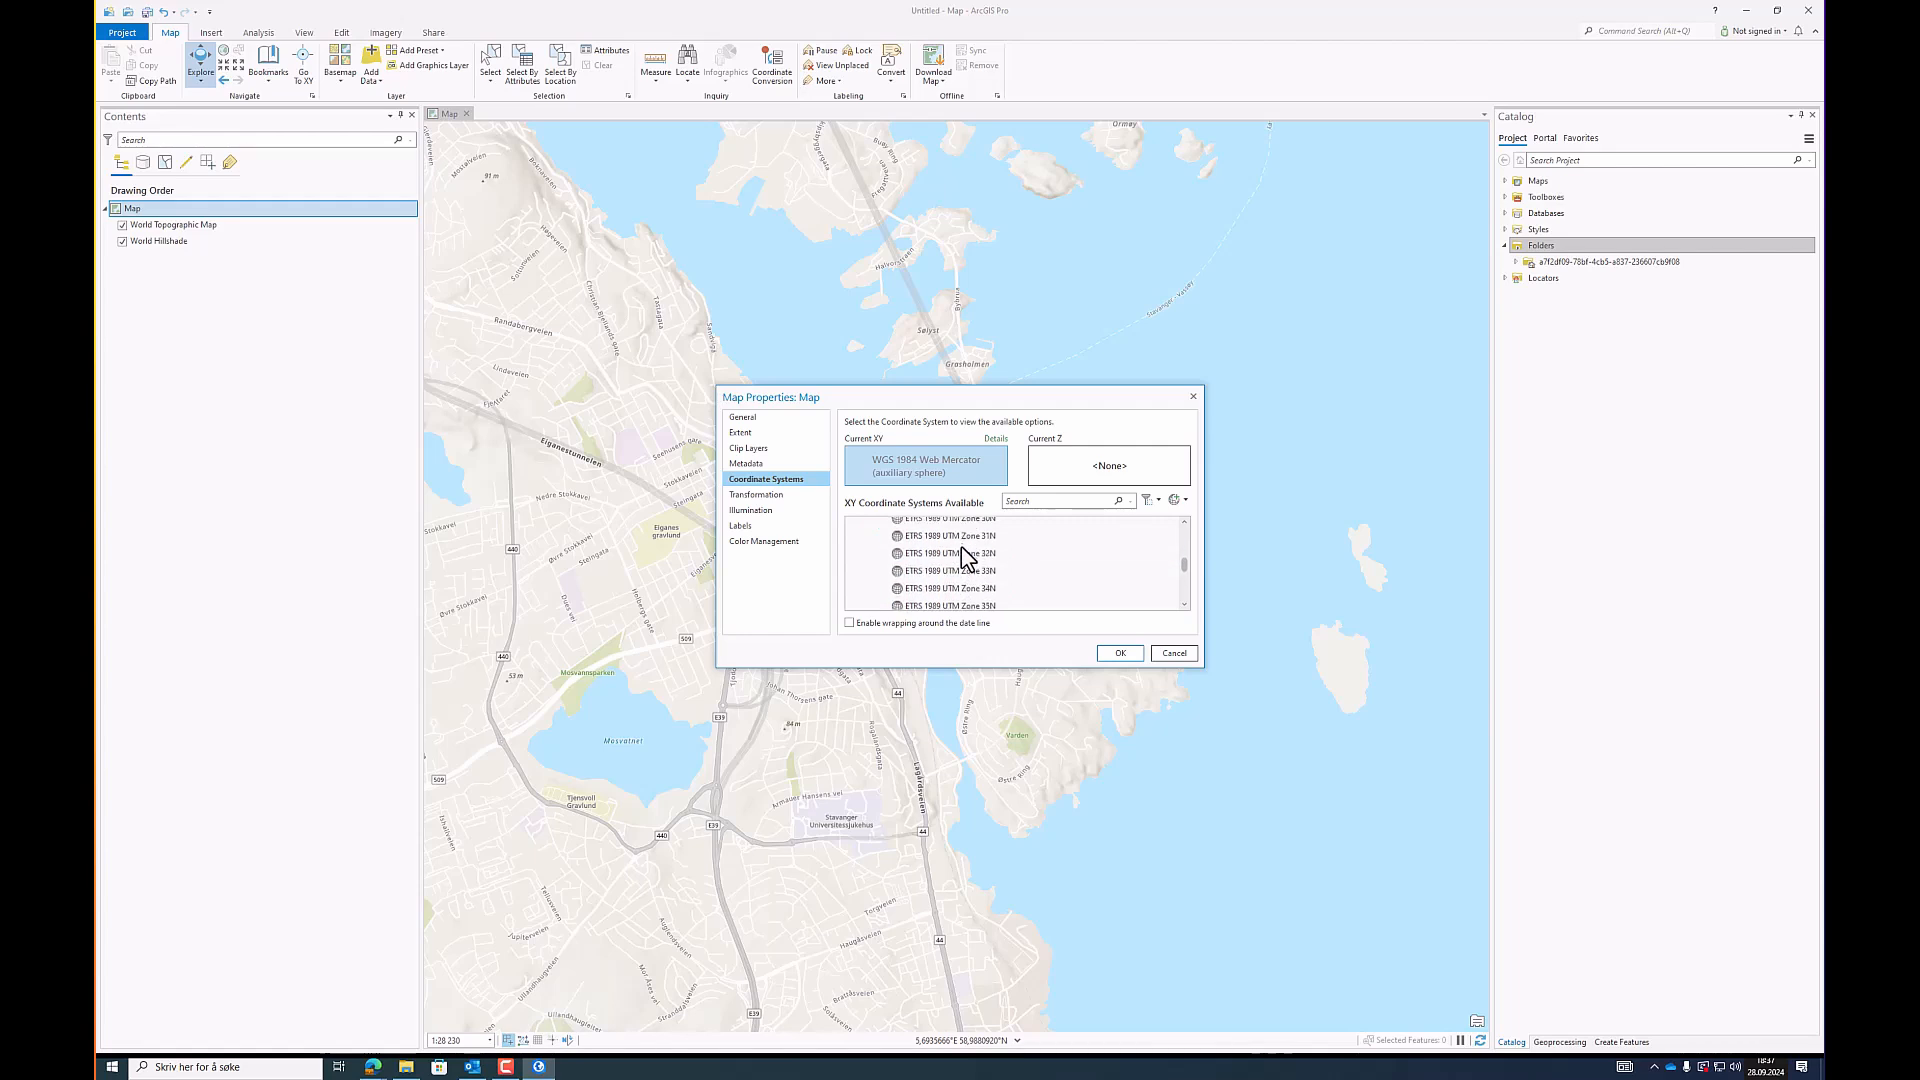
scroll(955, 555, "down", 2)
left_click(950, 552)
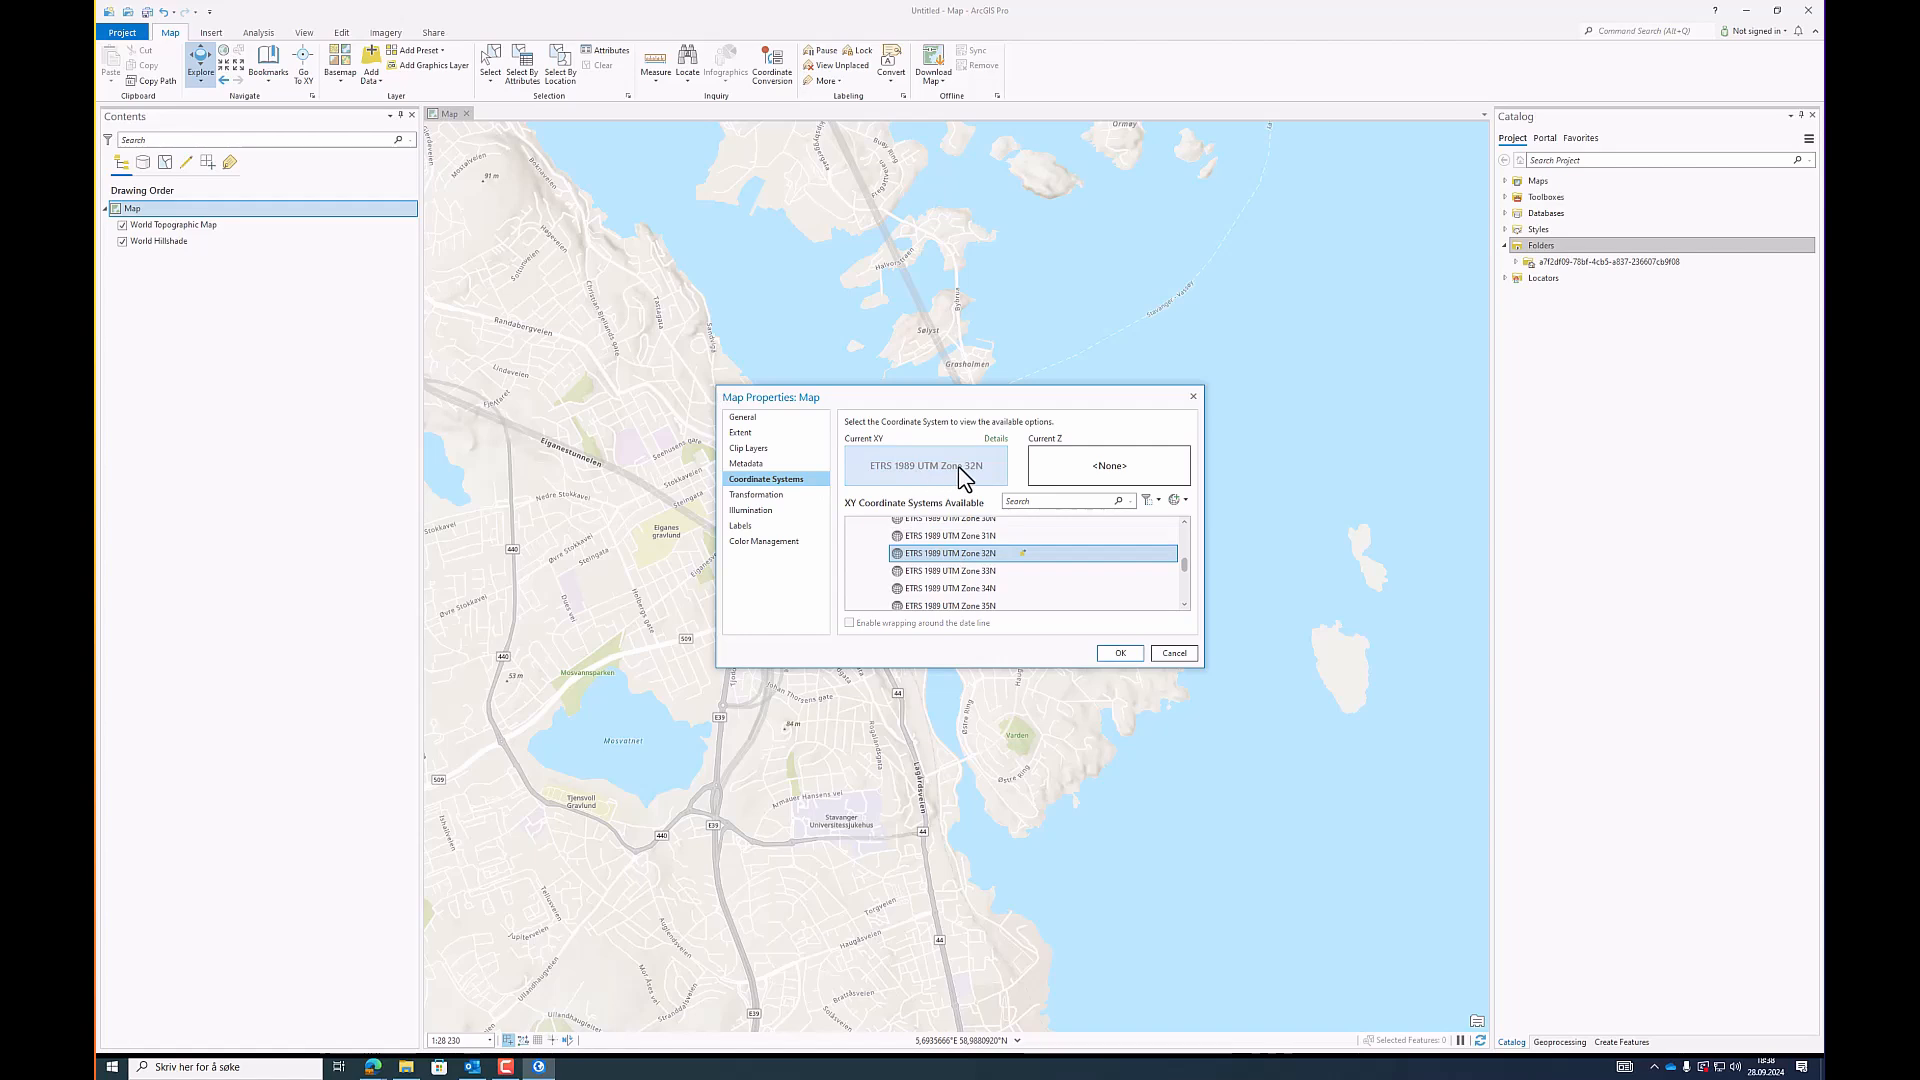
left_click(1121, 654)
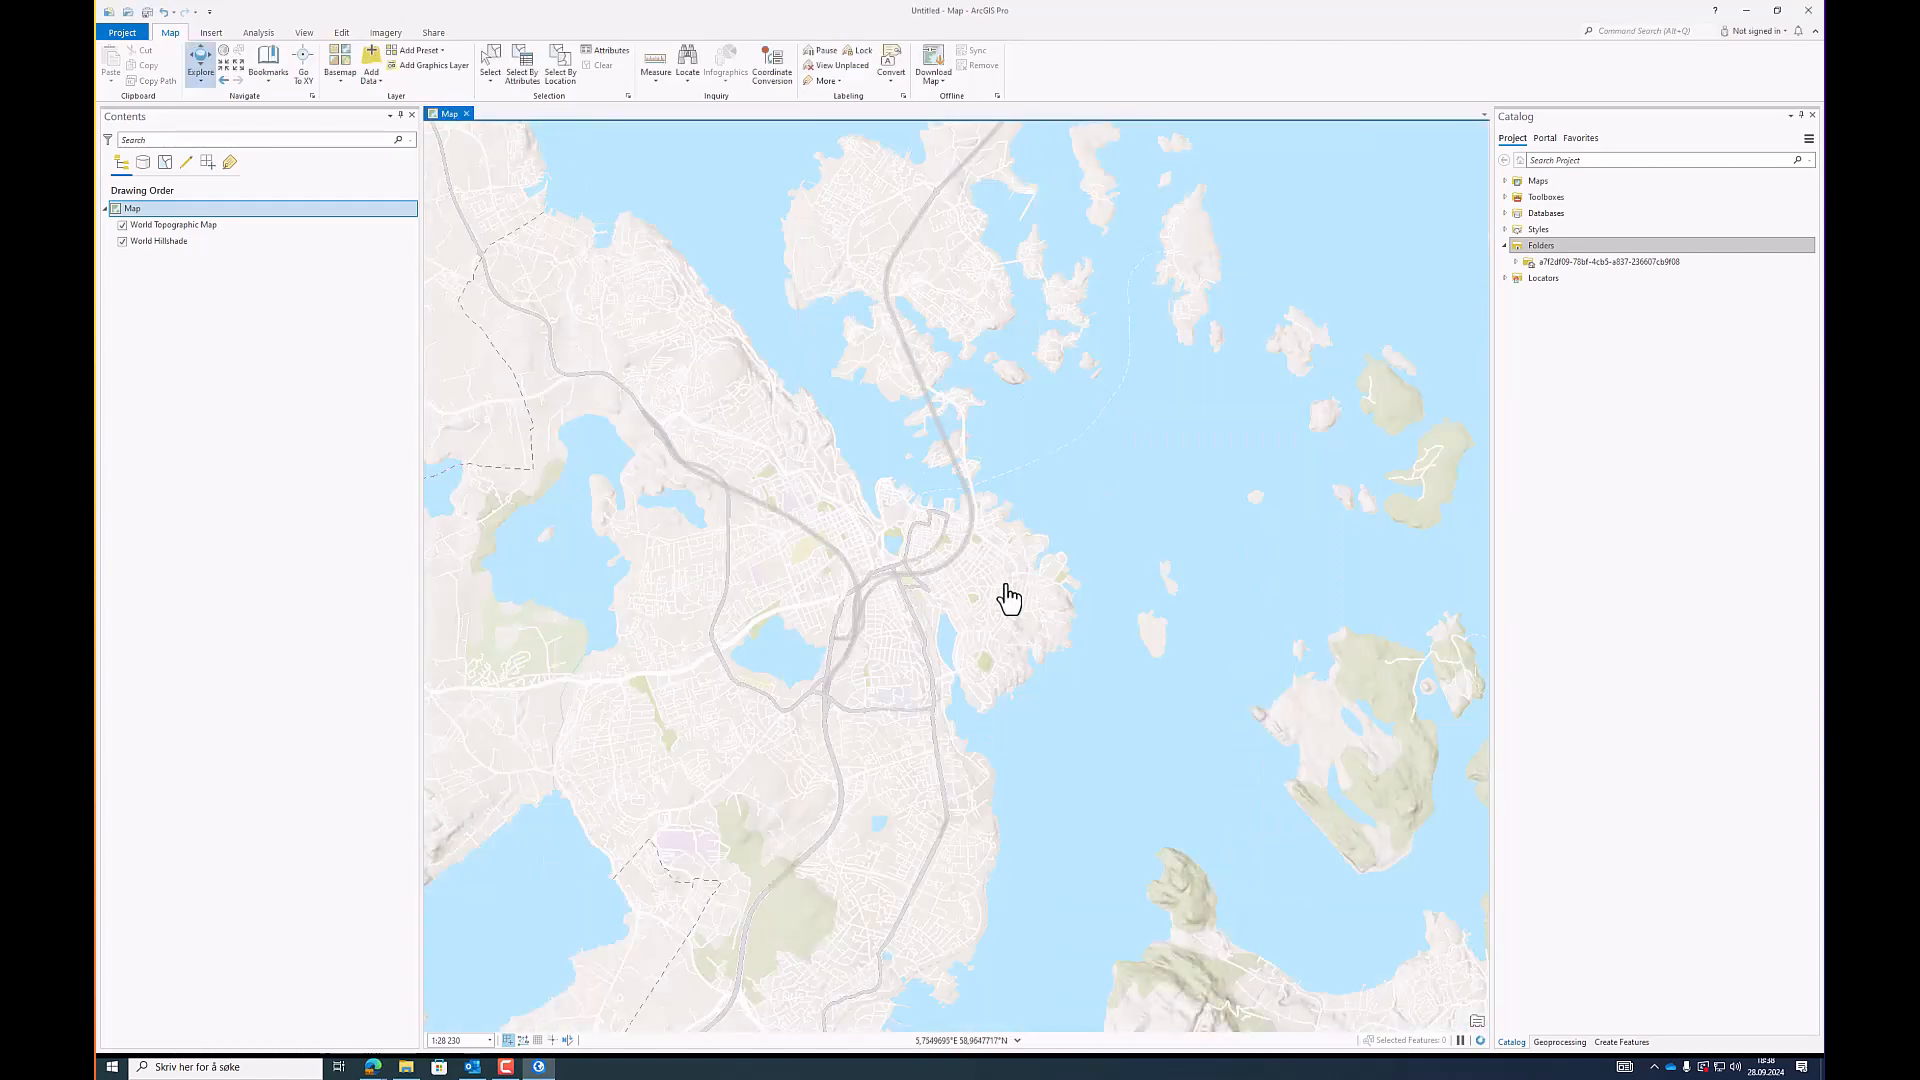
left_click_drag(1007, 596, 927, 595)
scroll(945, 596, "up", 2)
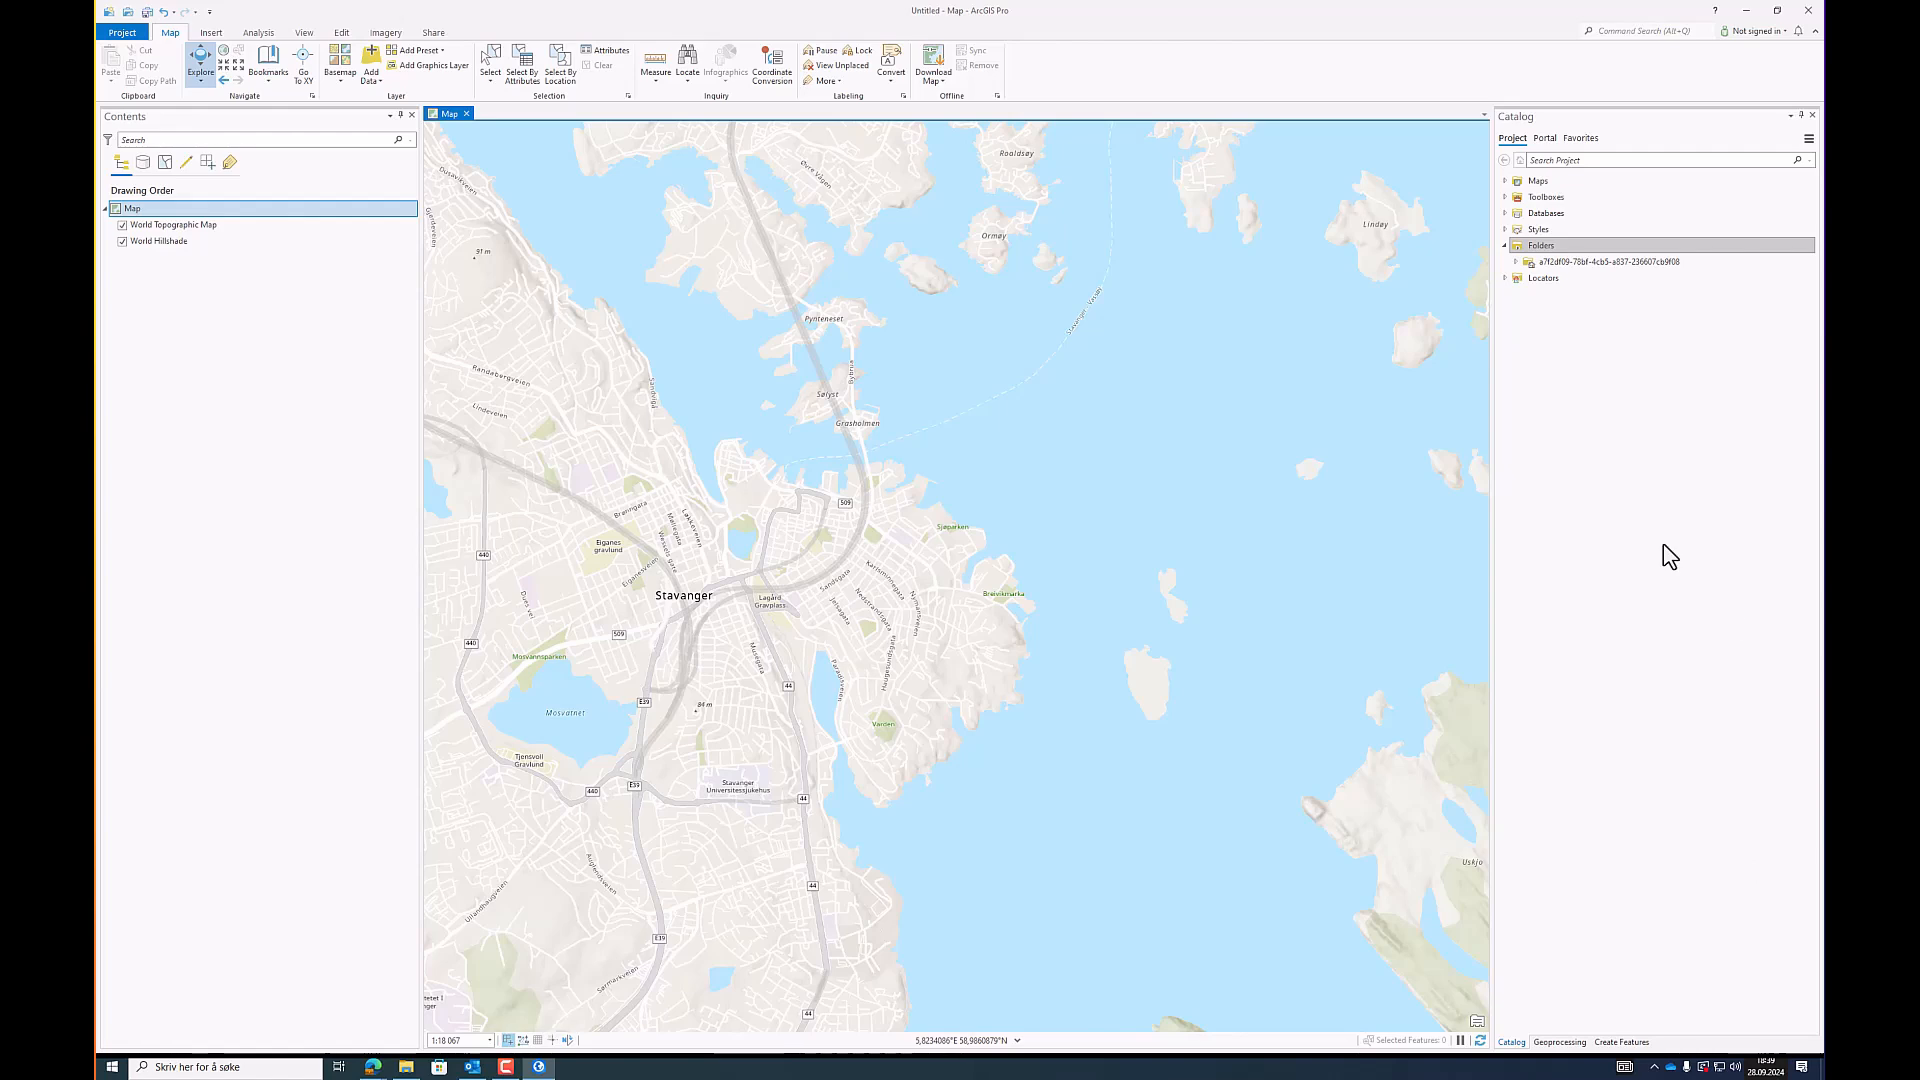
Step: Add a folder connection to the Data folder inside ArcGis_Pro_Basics
right_click(1550, 255)
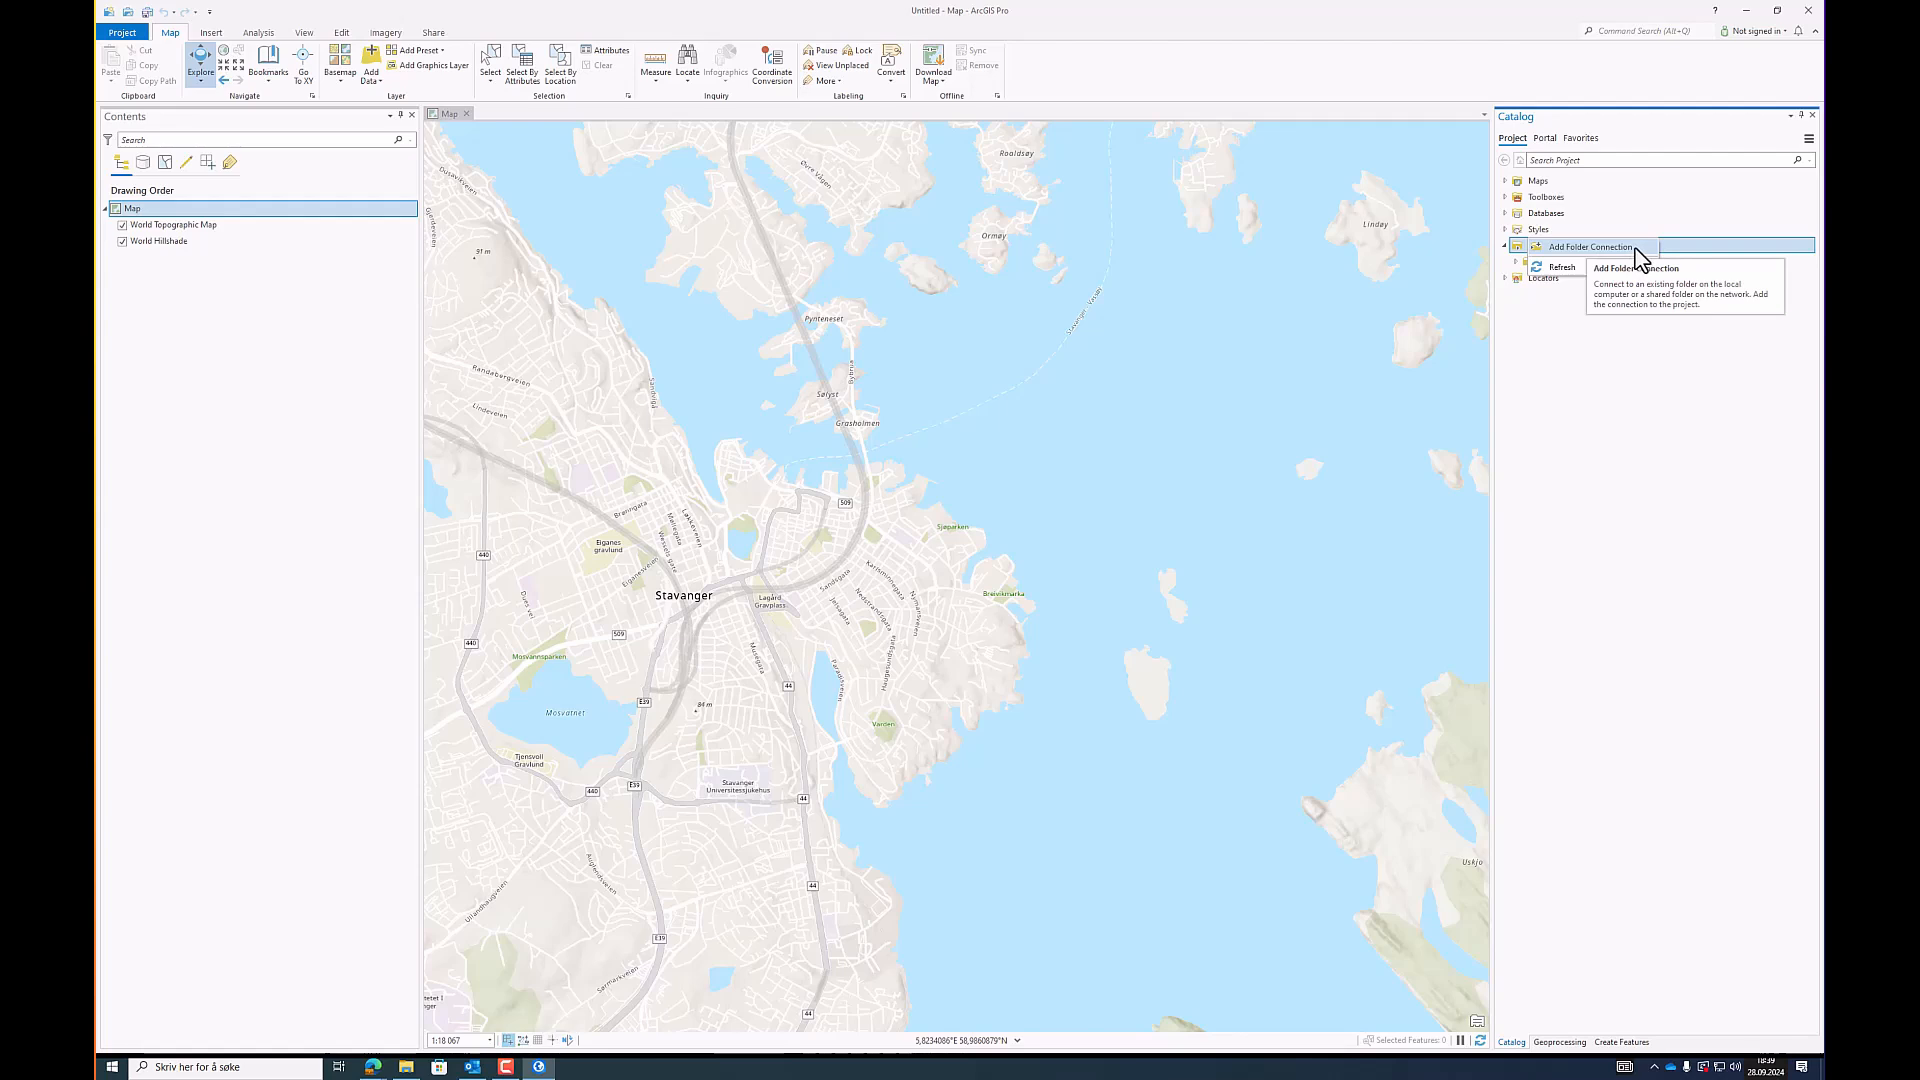
left_click(1634, 254)
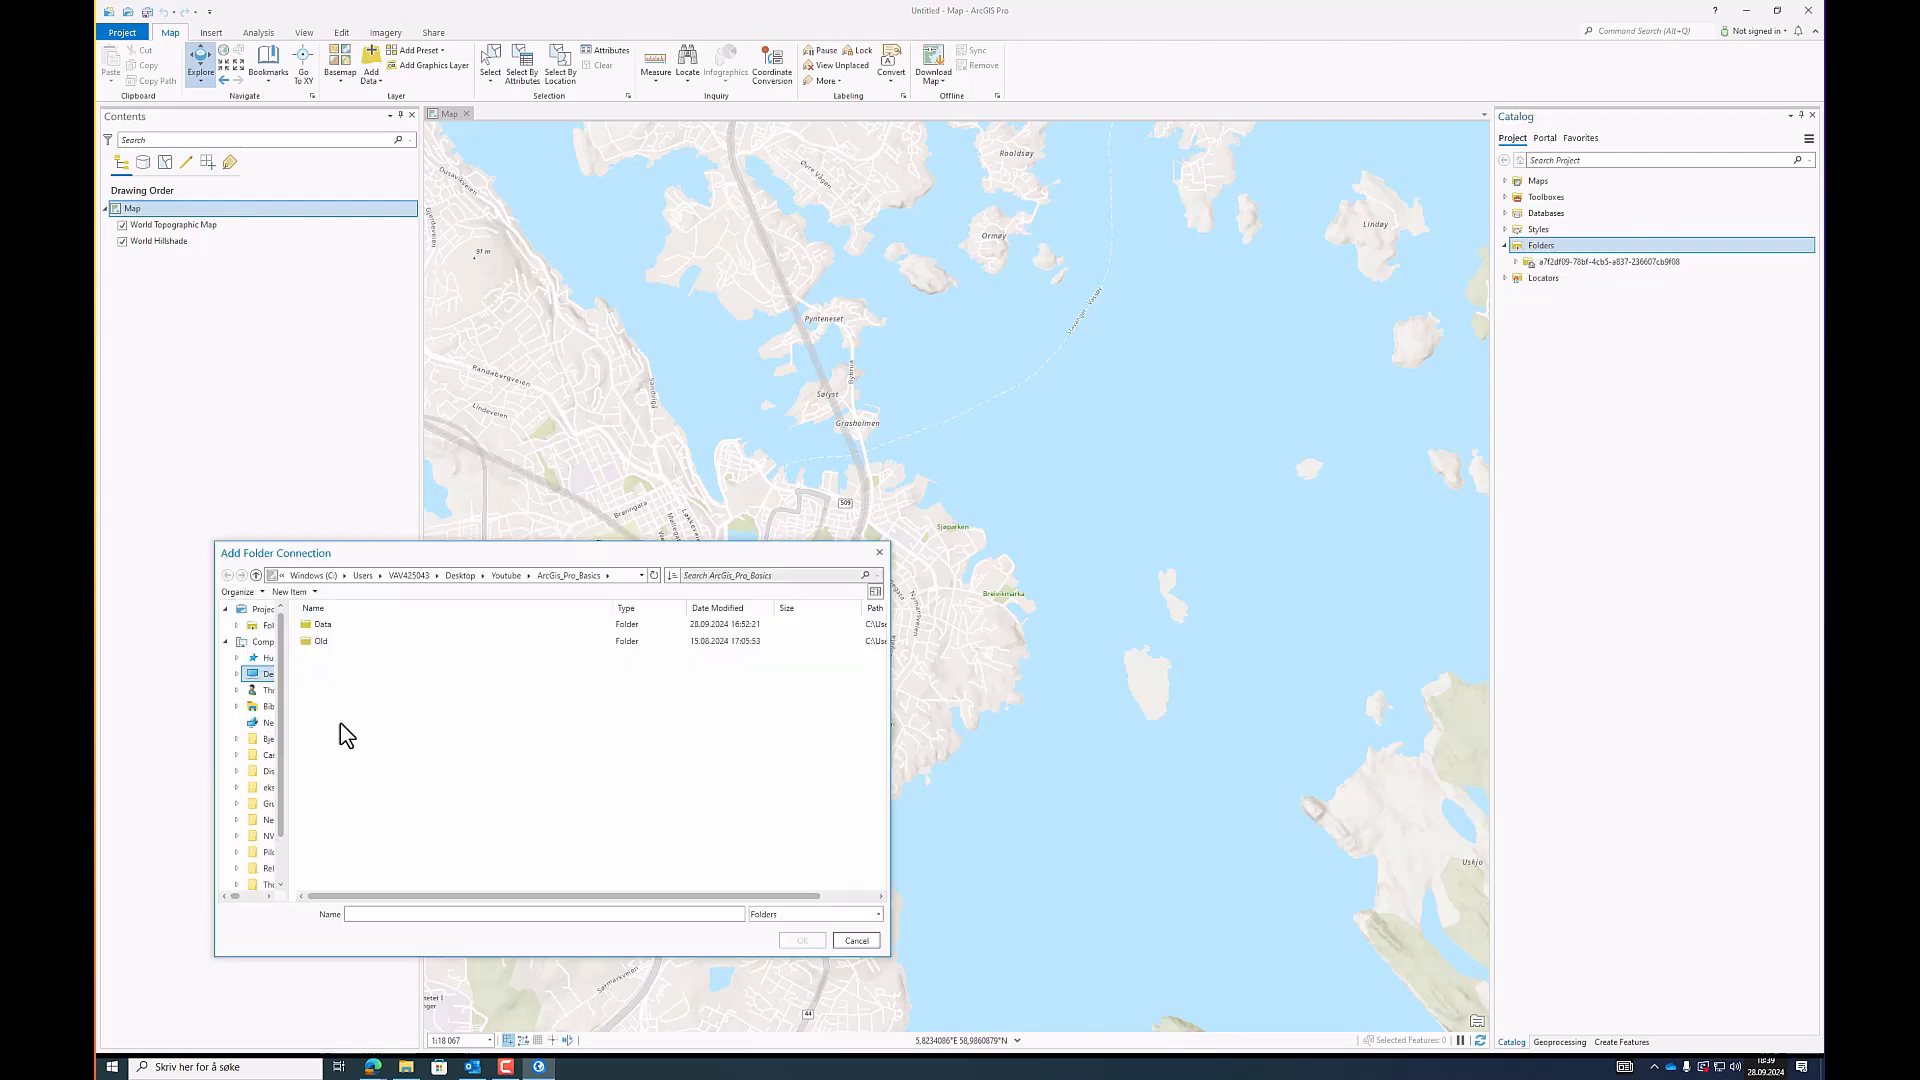
left_click(364, 626)
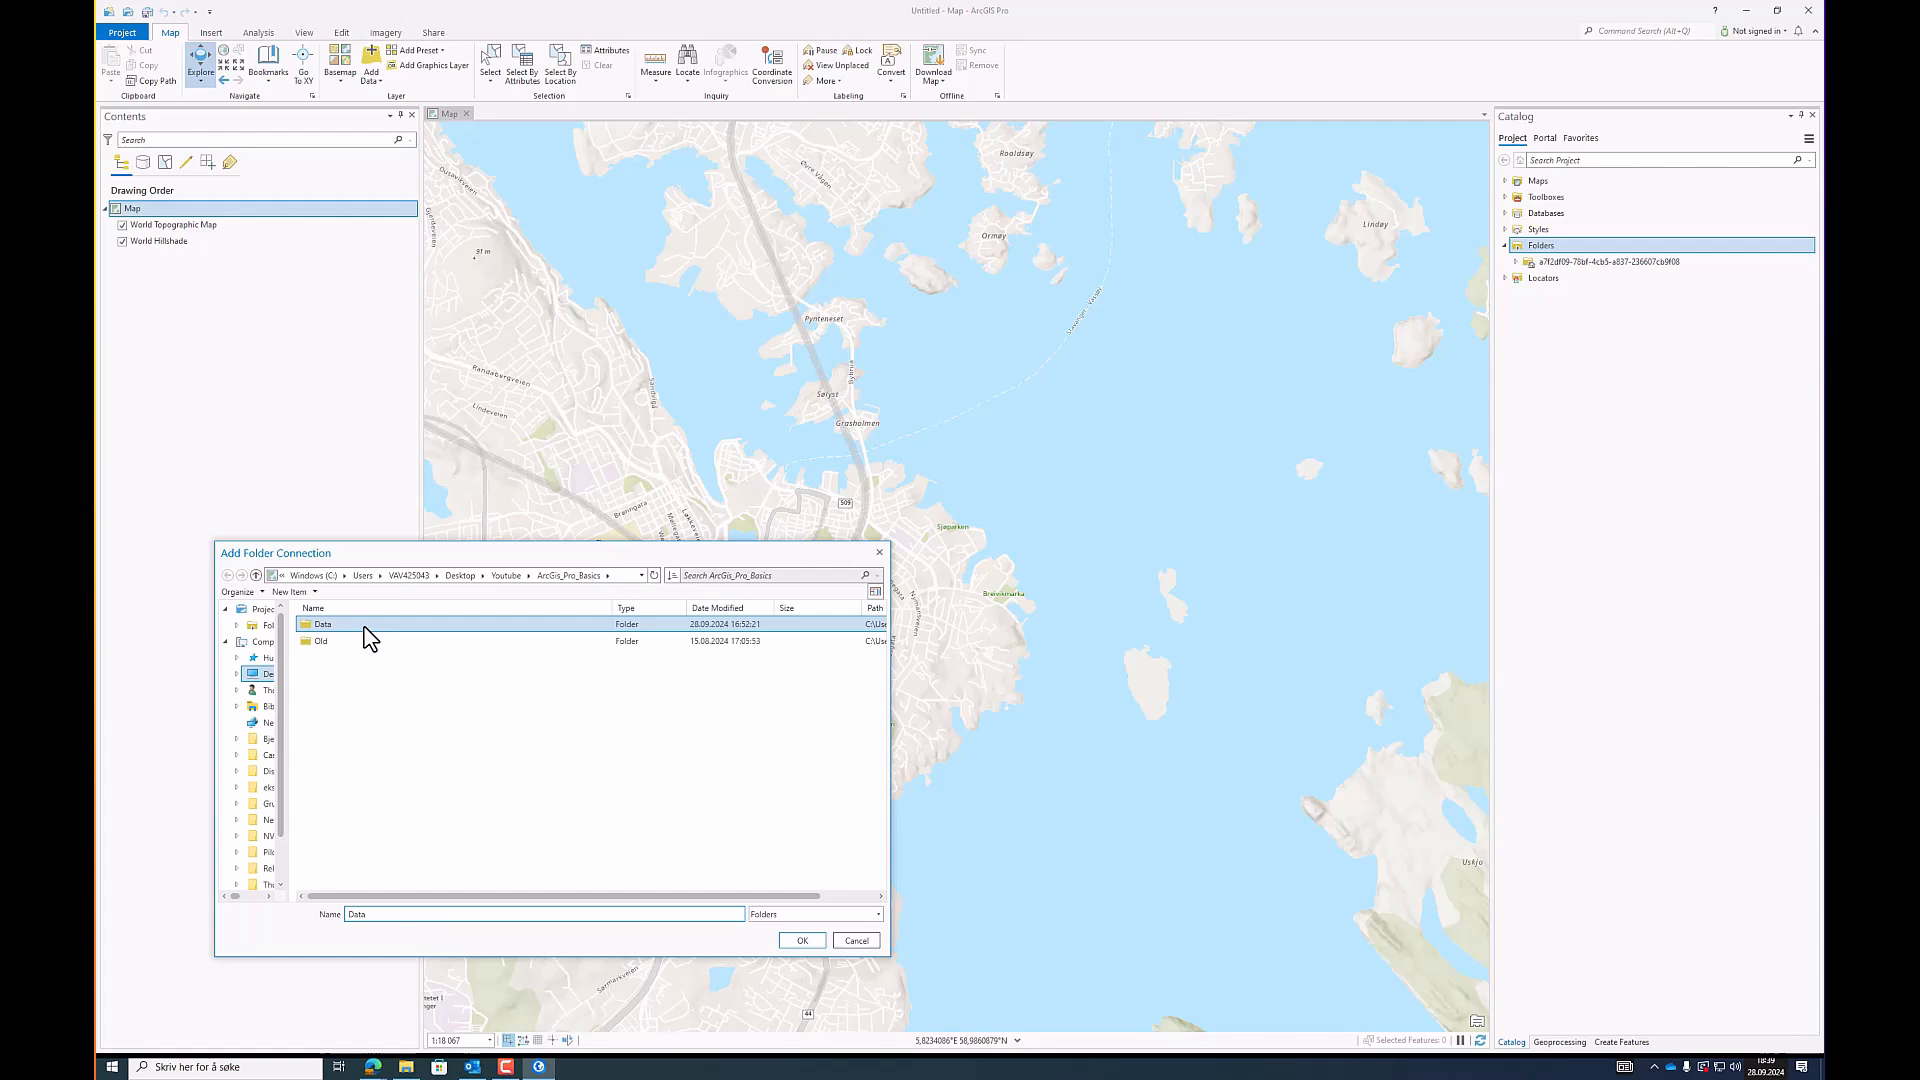
left_click(814, 944)
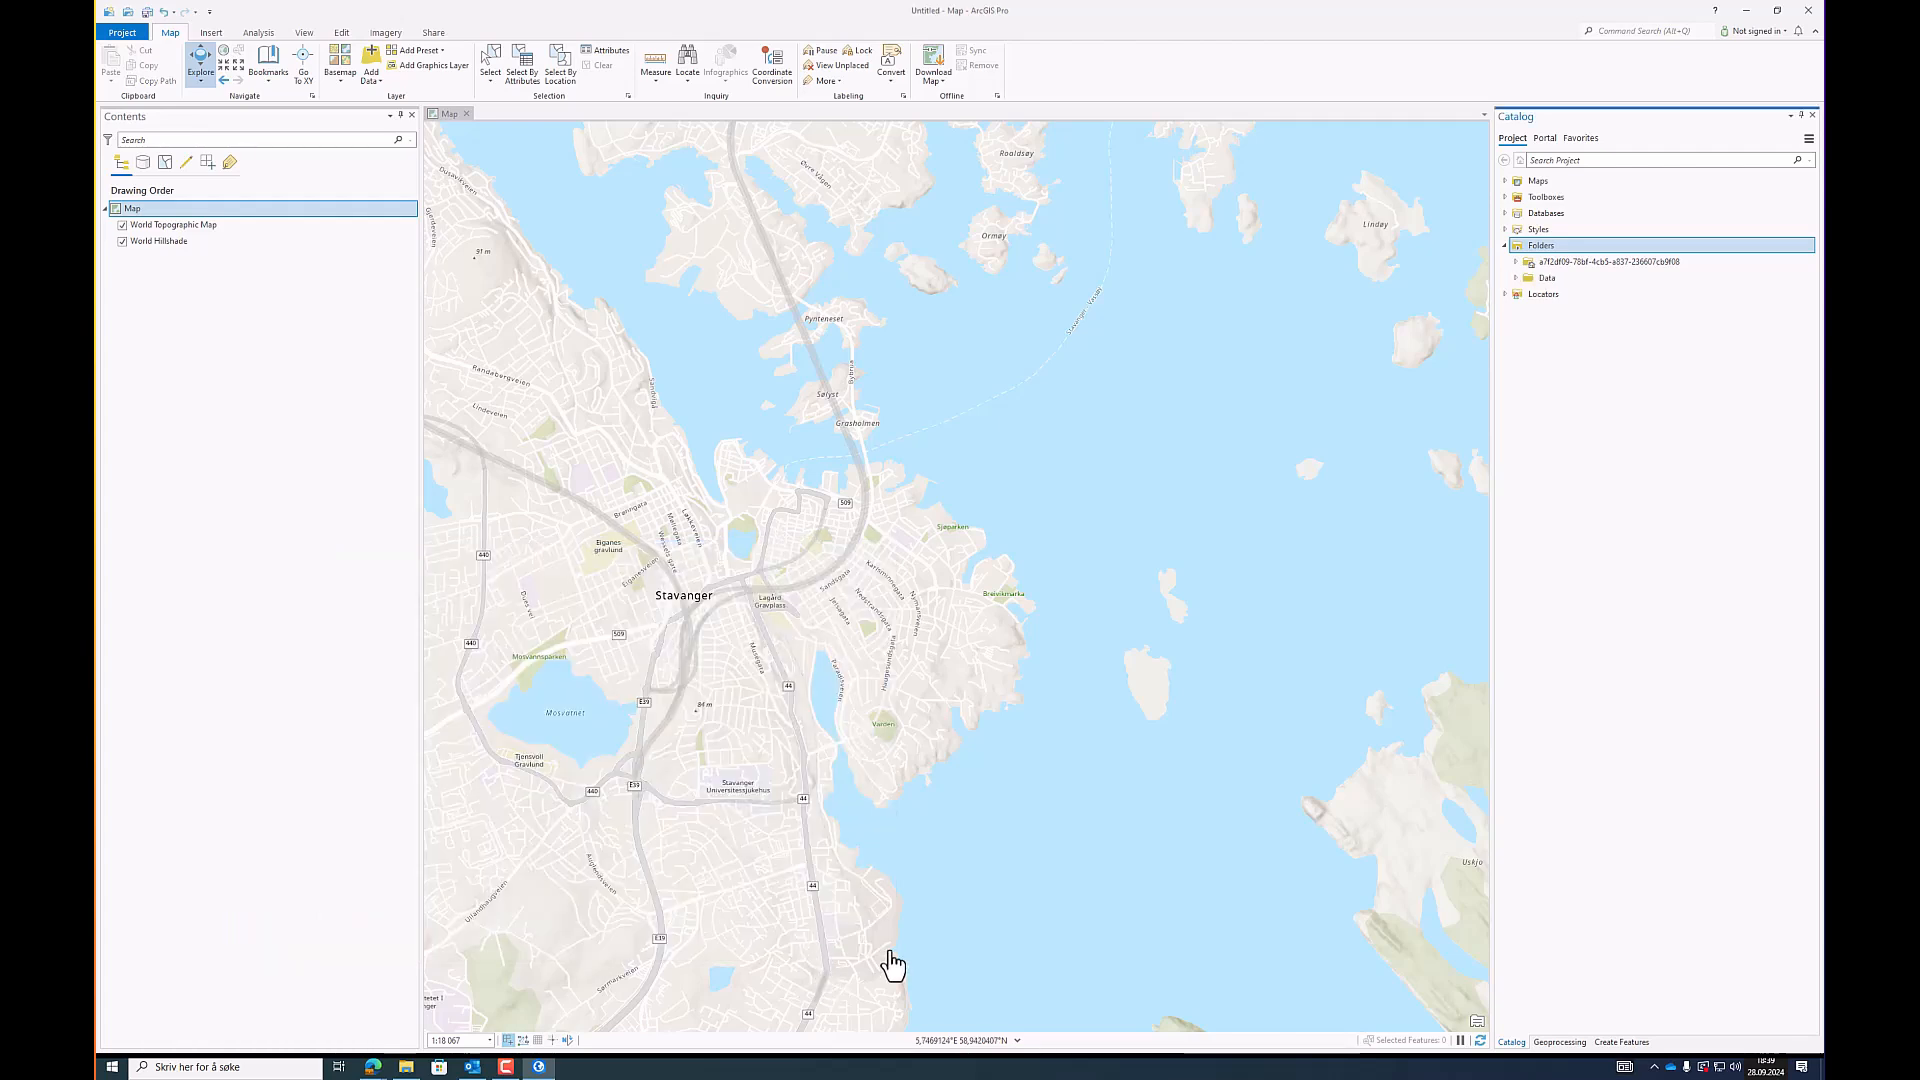
Step: Add the Nice_hikes.shp shapefile from the Data folder's Vector subfolder to the map
mouse_move(1556, 286)
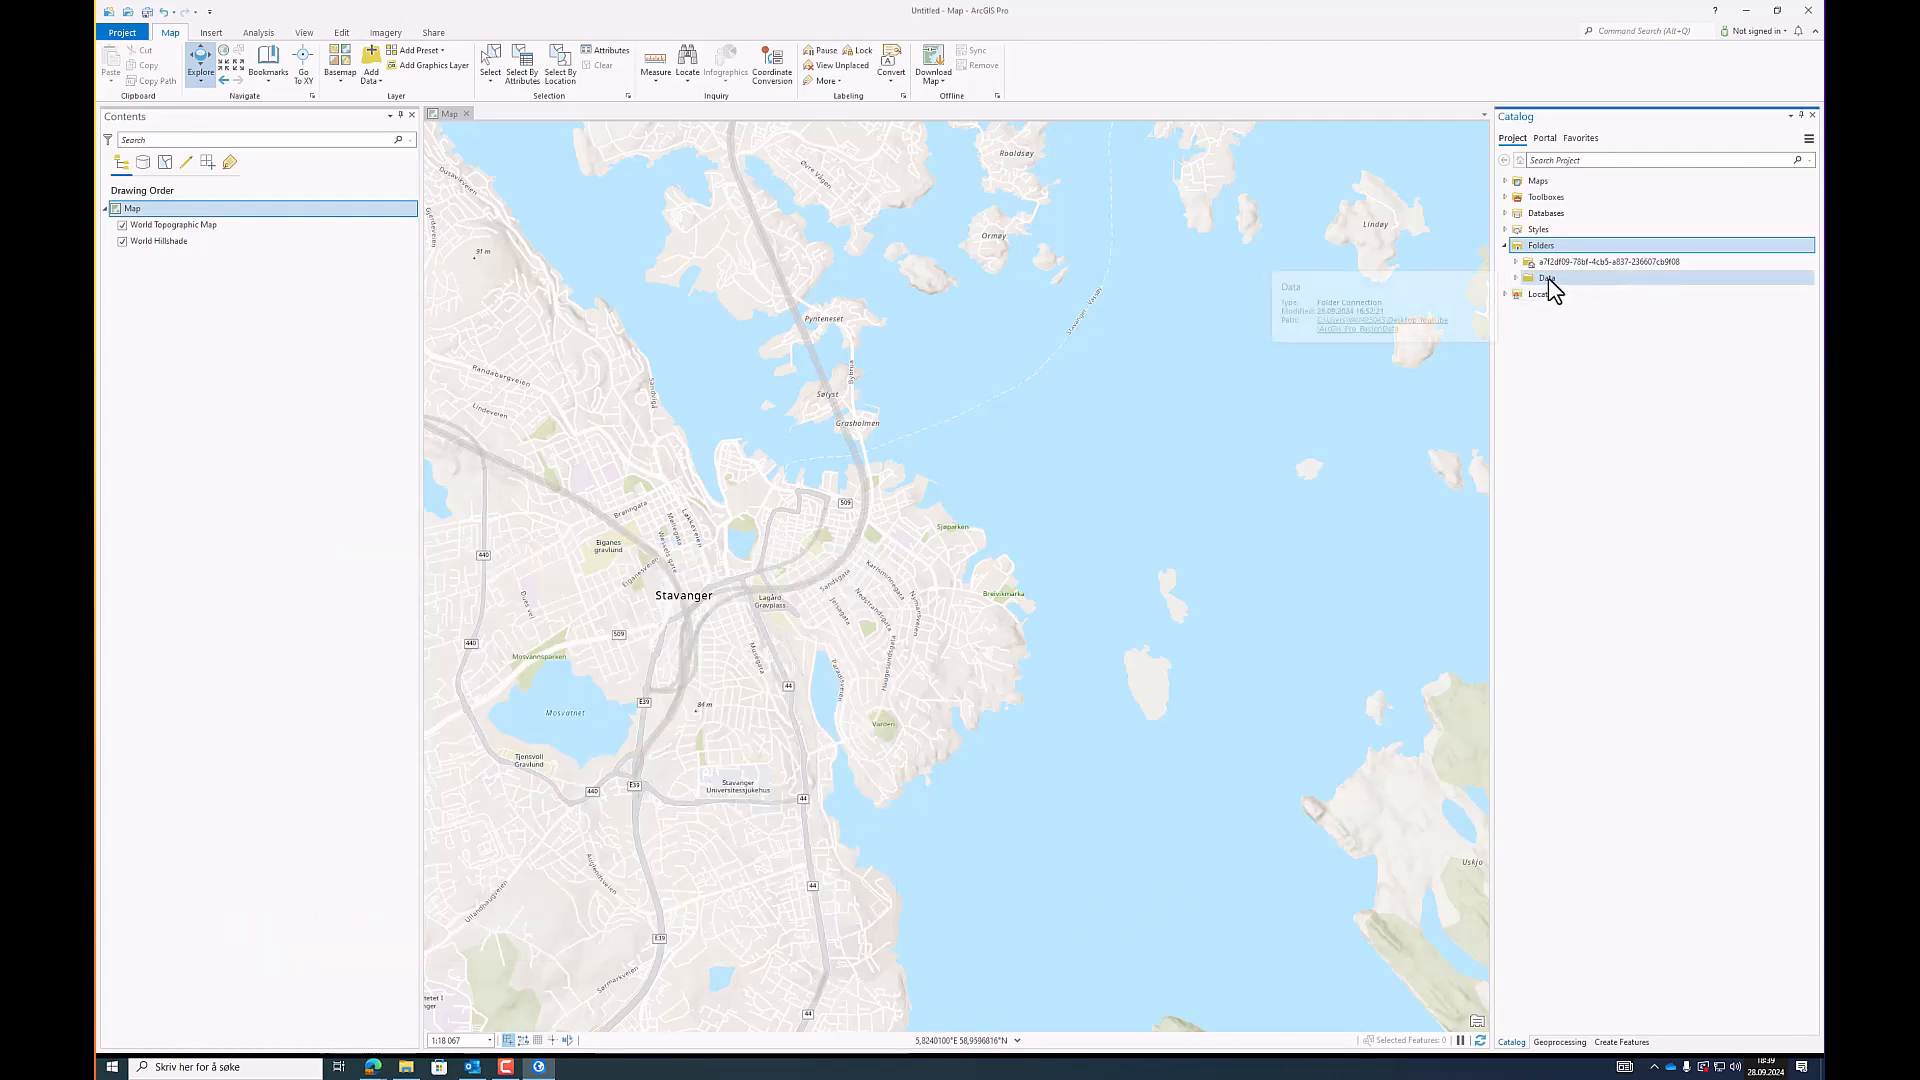
left_click(1516, 280)
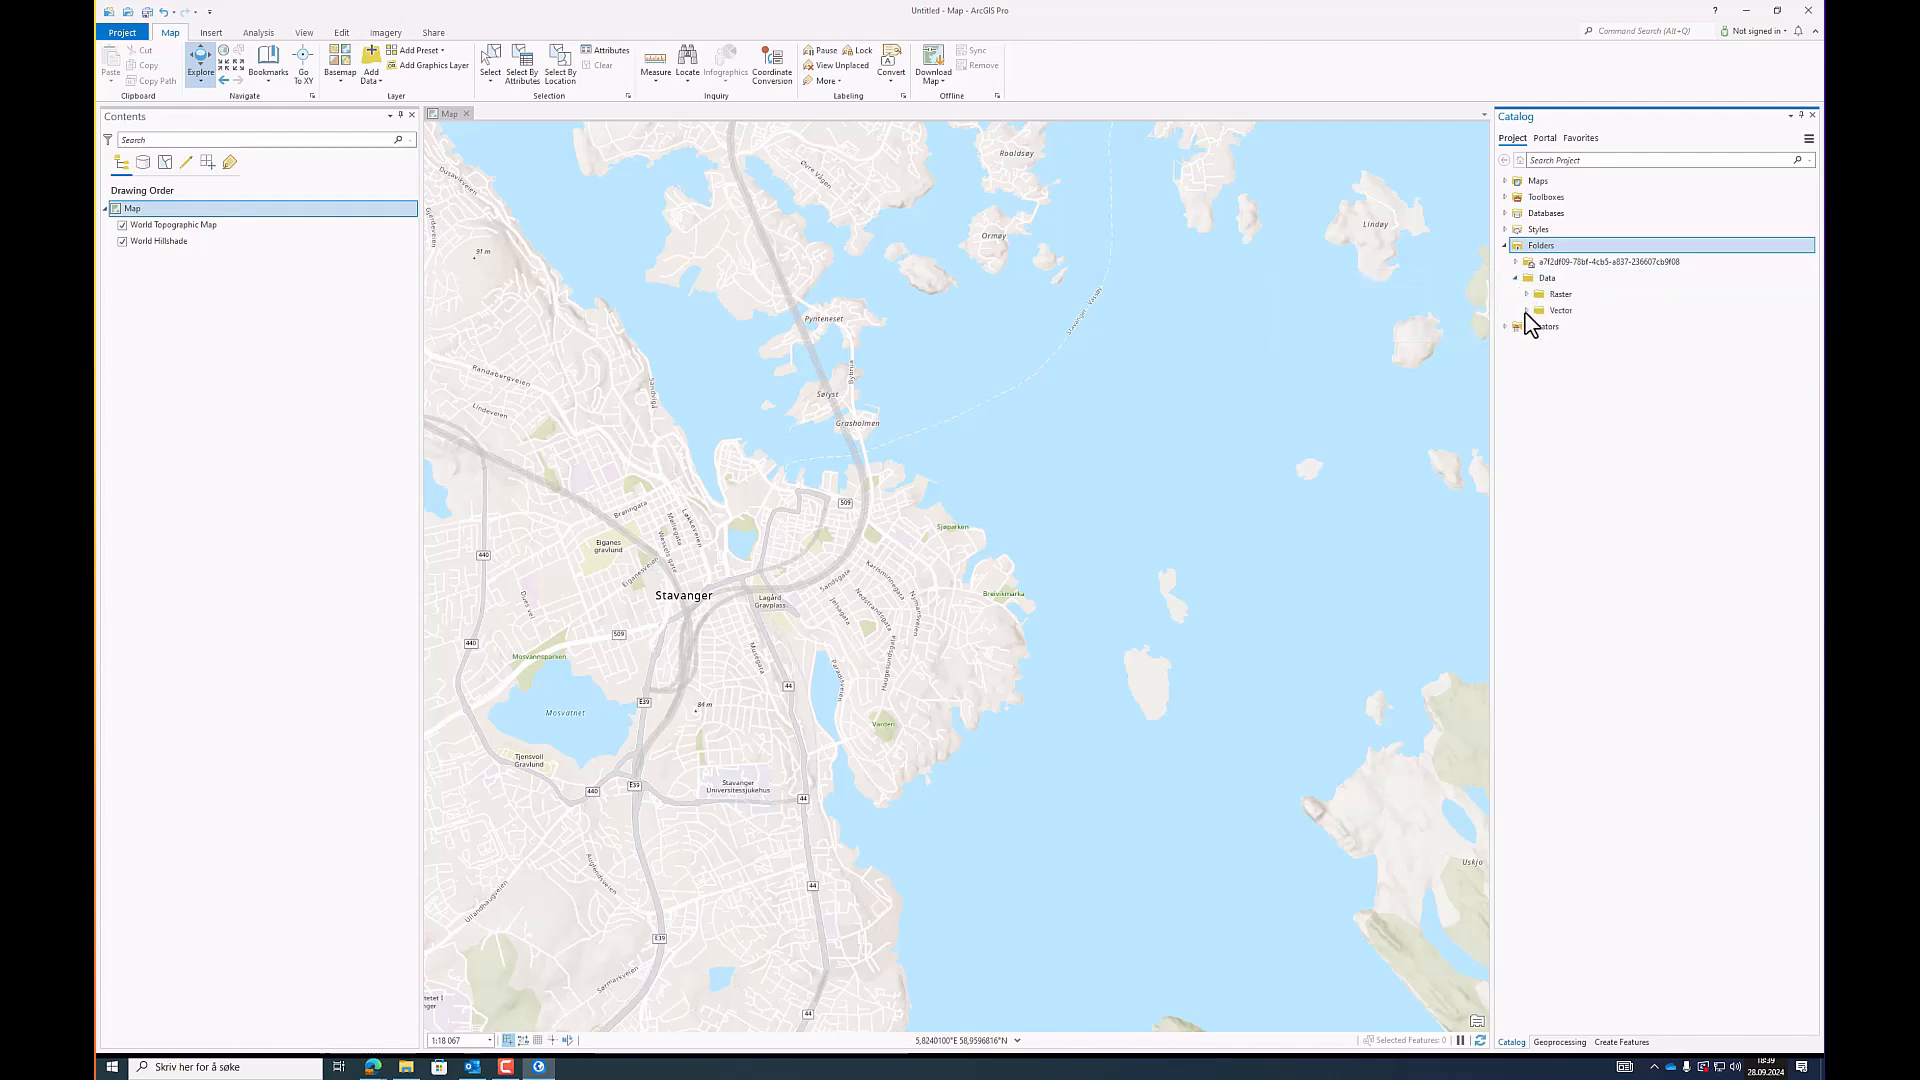
left_click(1526, 311)
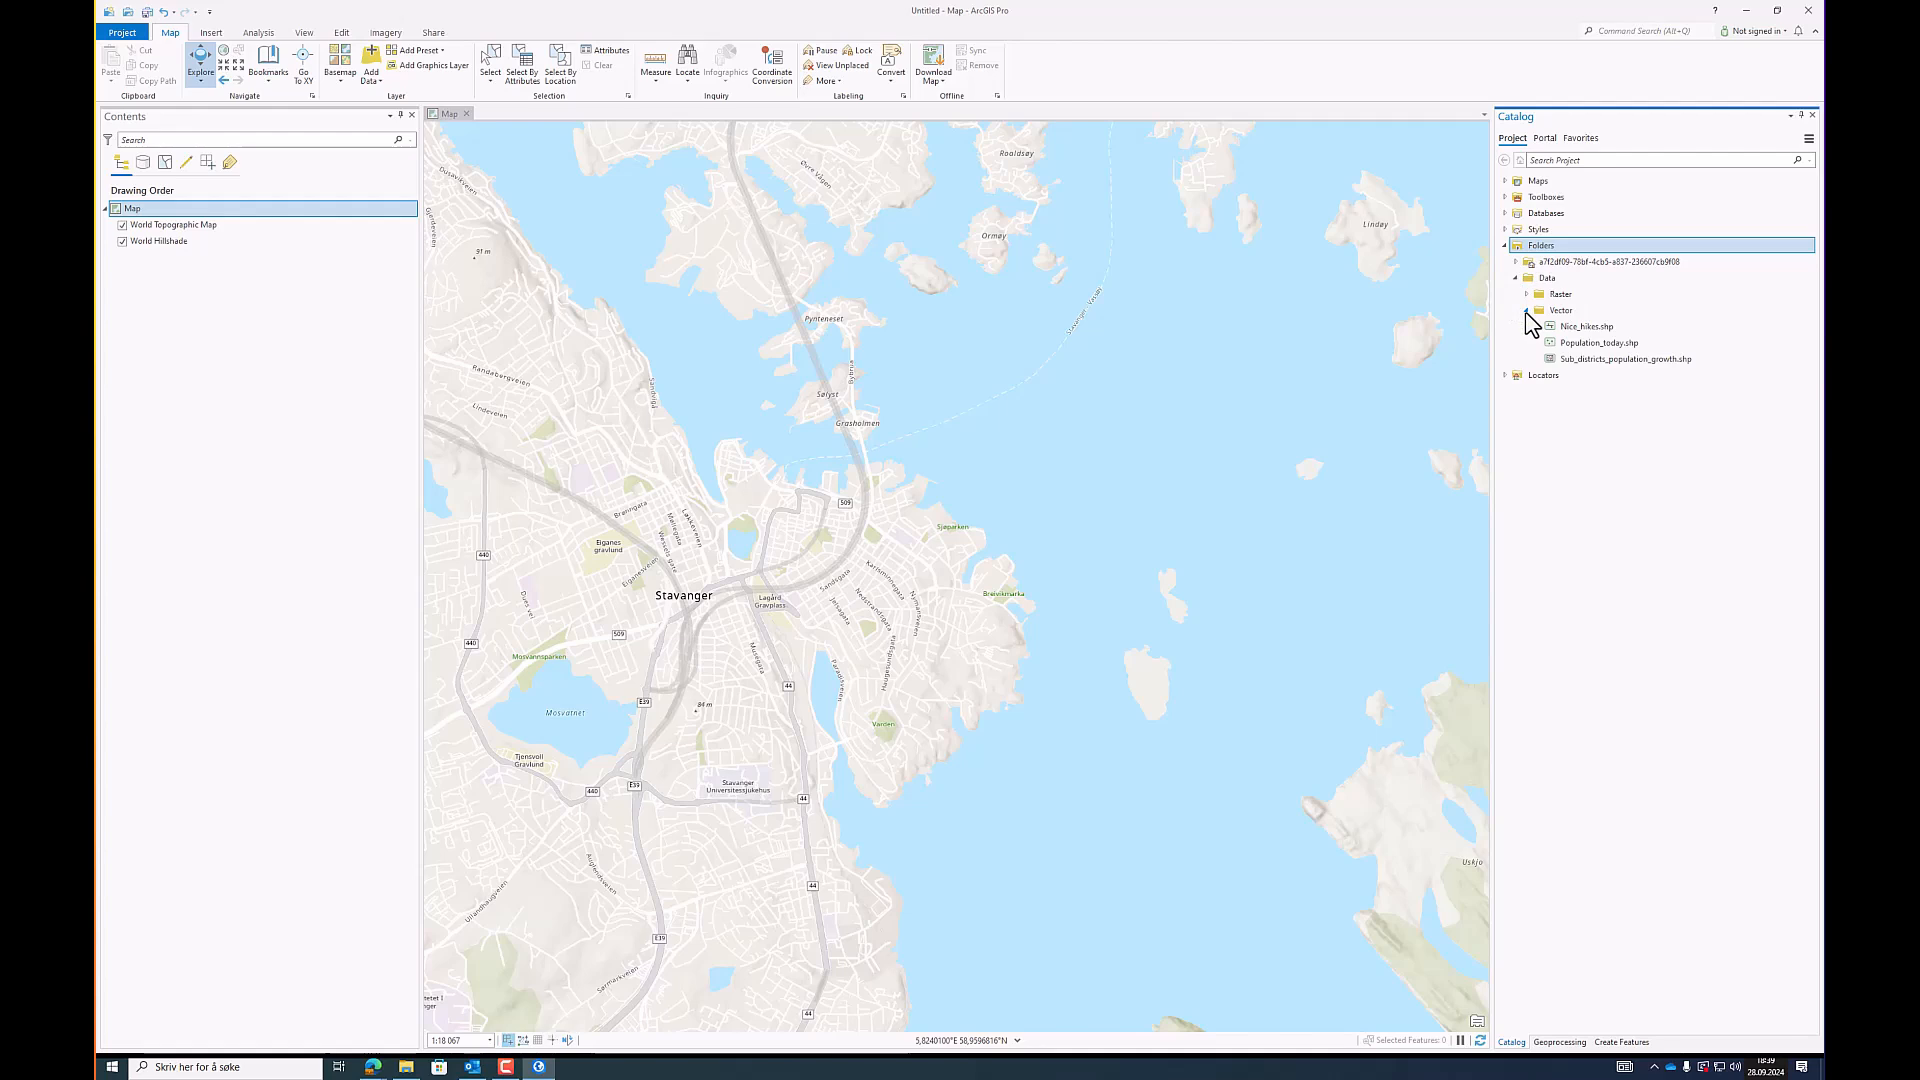
left_click(1623, 364)
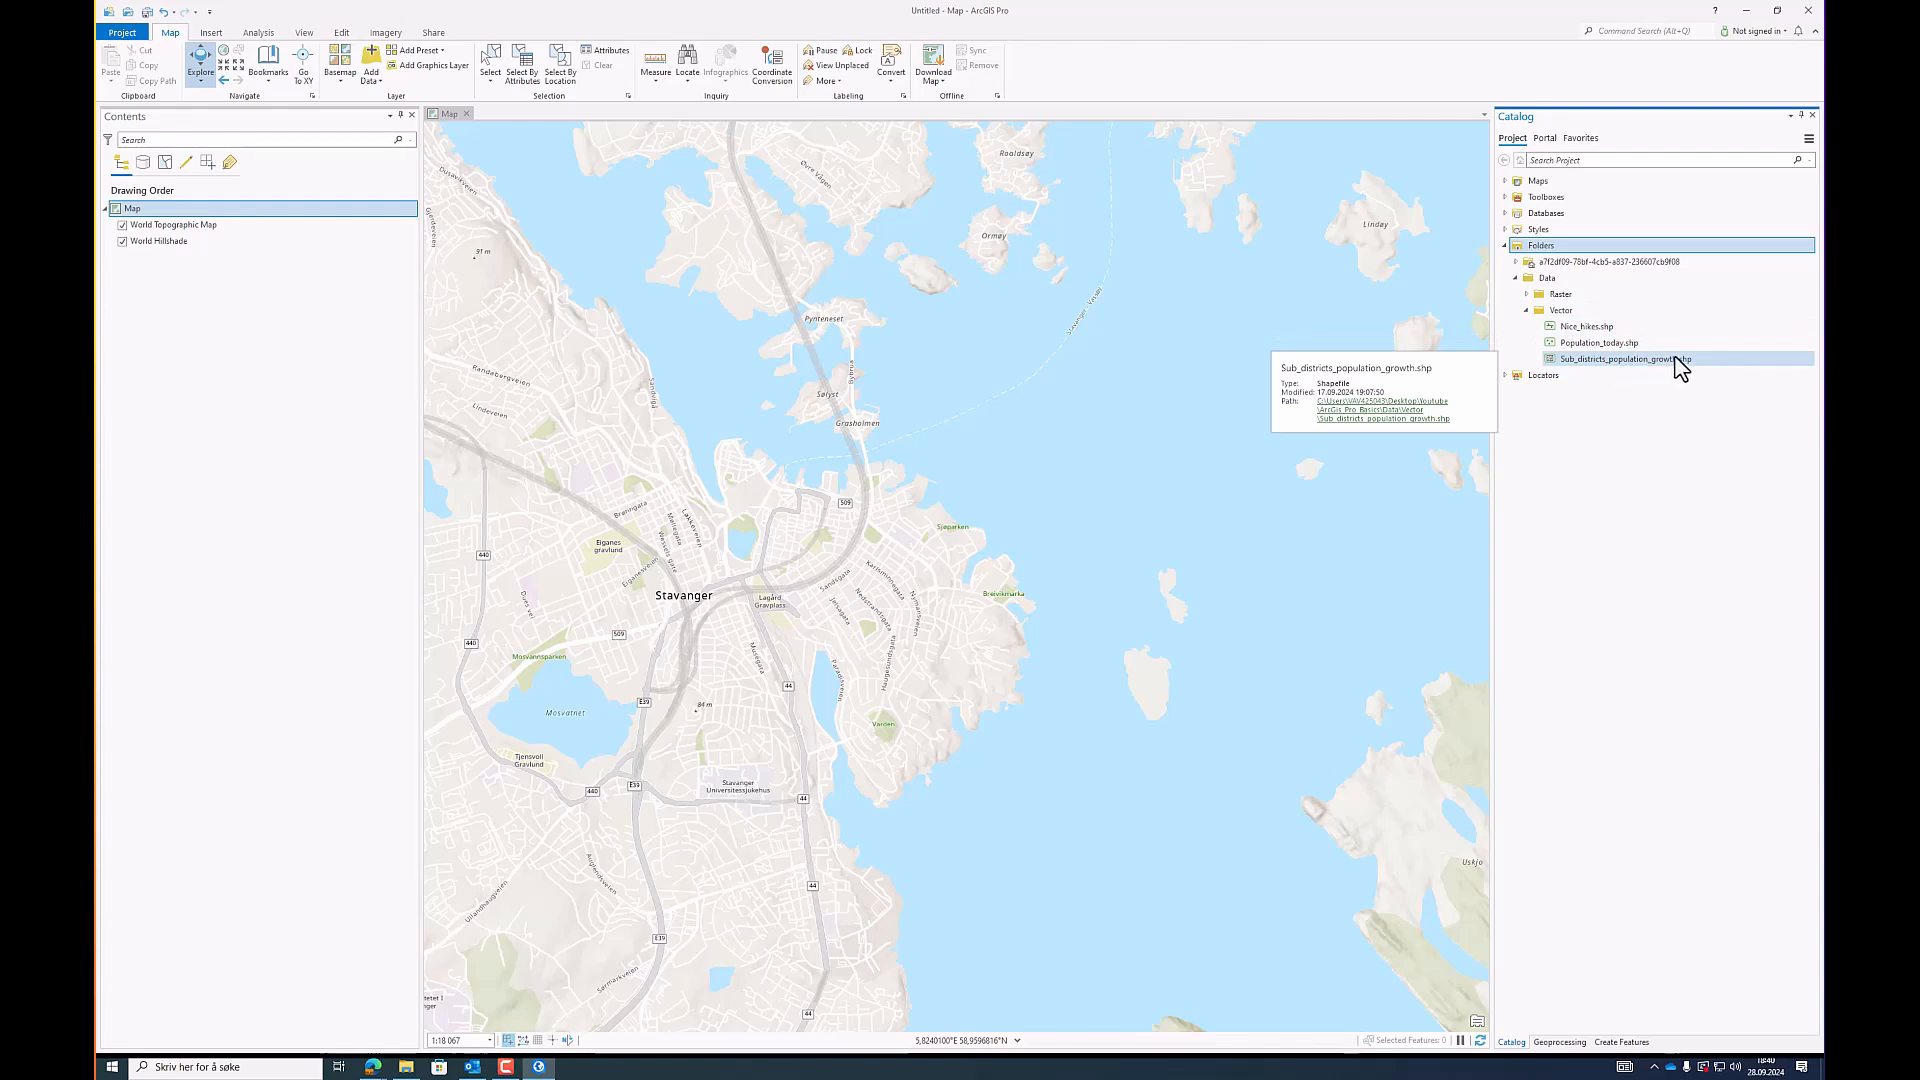
left_click(1596, 346)
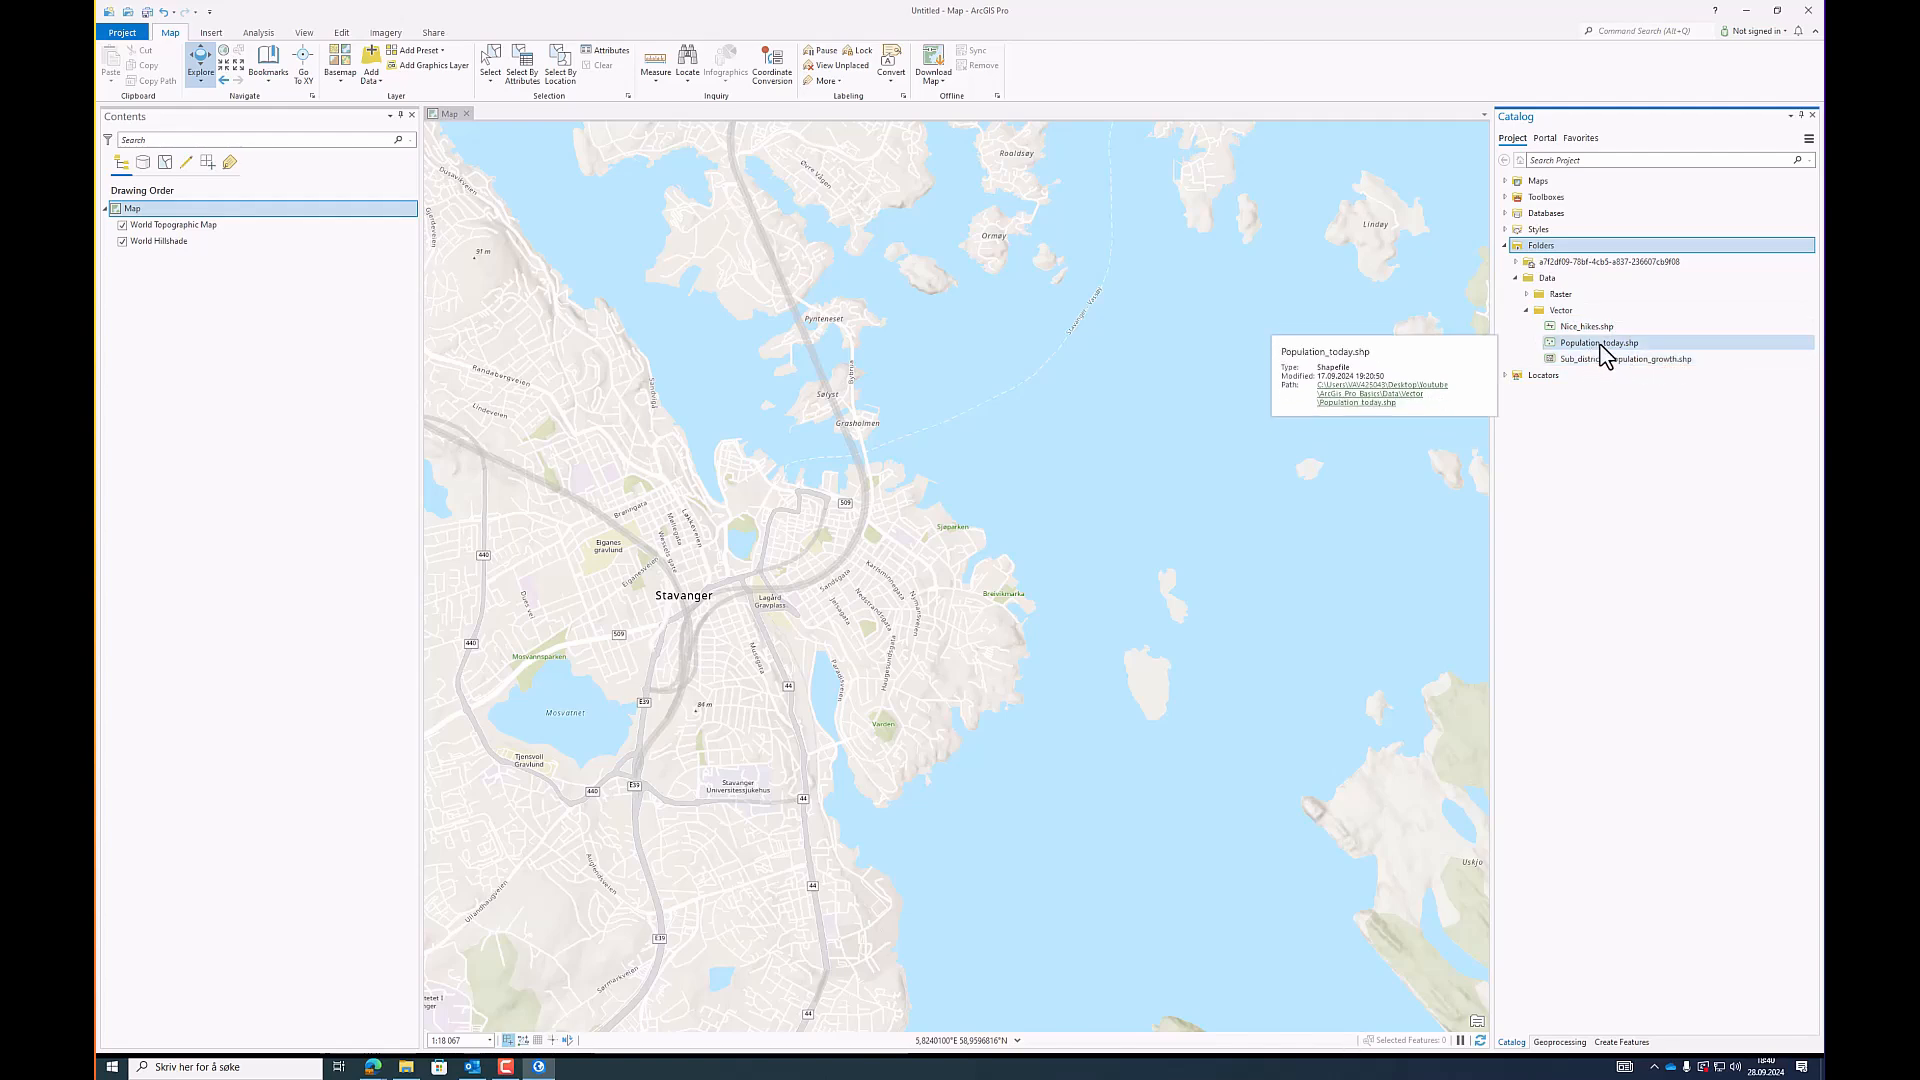
left_click(1612, 330)
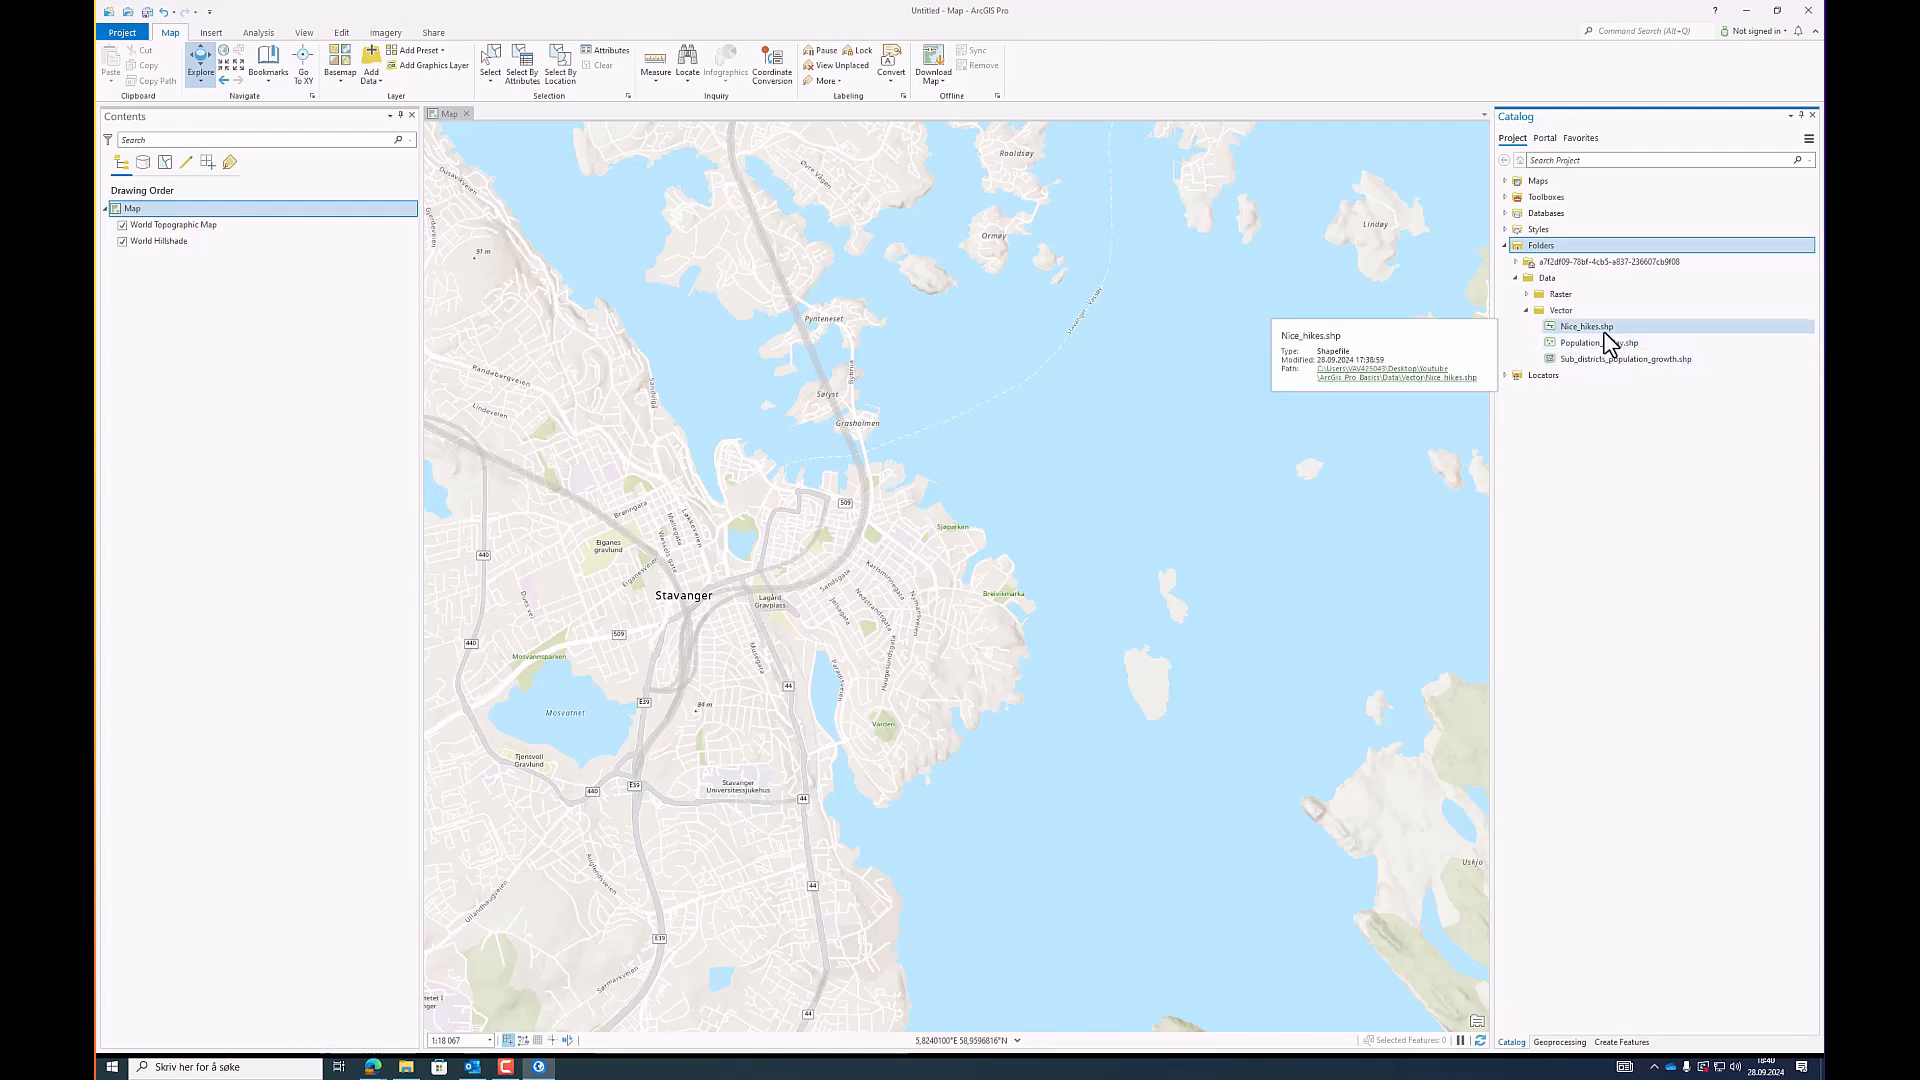
left_click_drag(1596, 330, 290, 344)
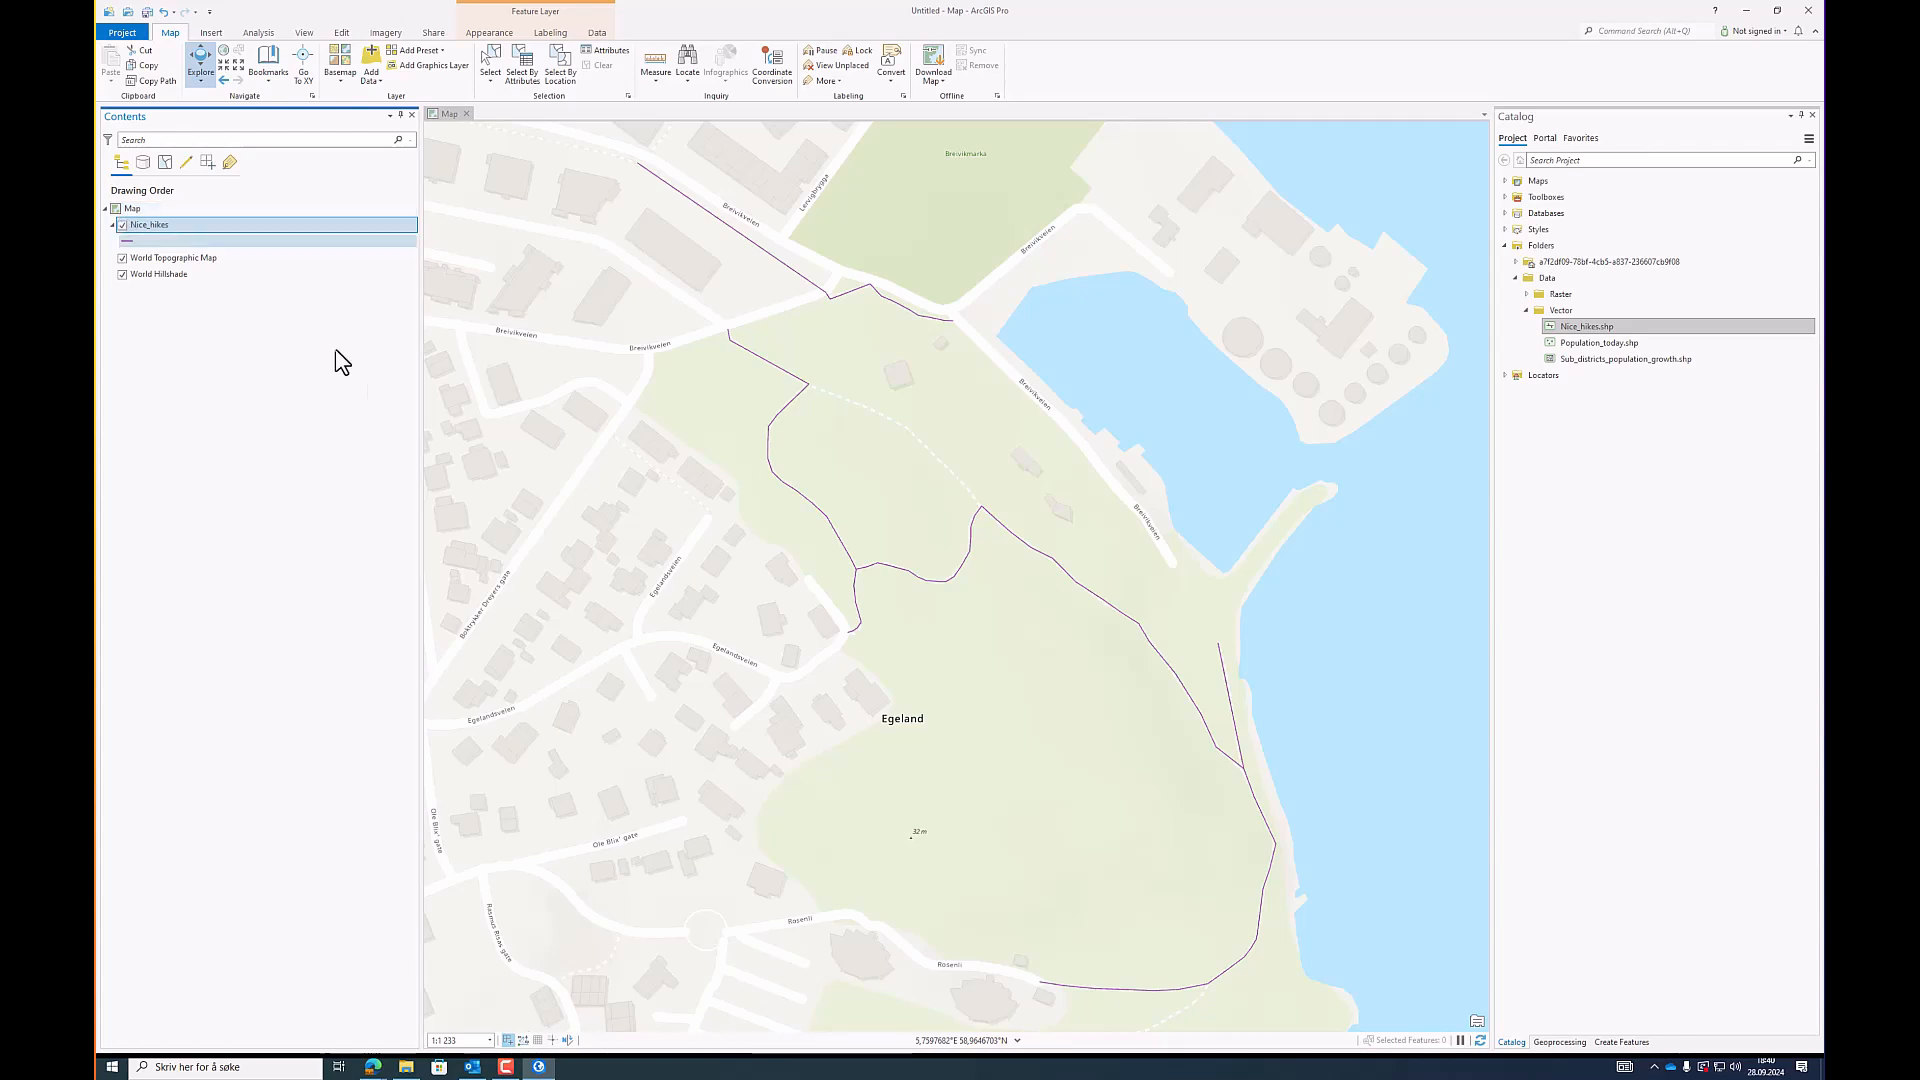
Step: Hide the World Topographic Map and World Hillshade layers so only the hiking lines are displayed
scroll(764, 624, "down", 2)
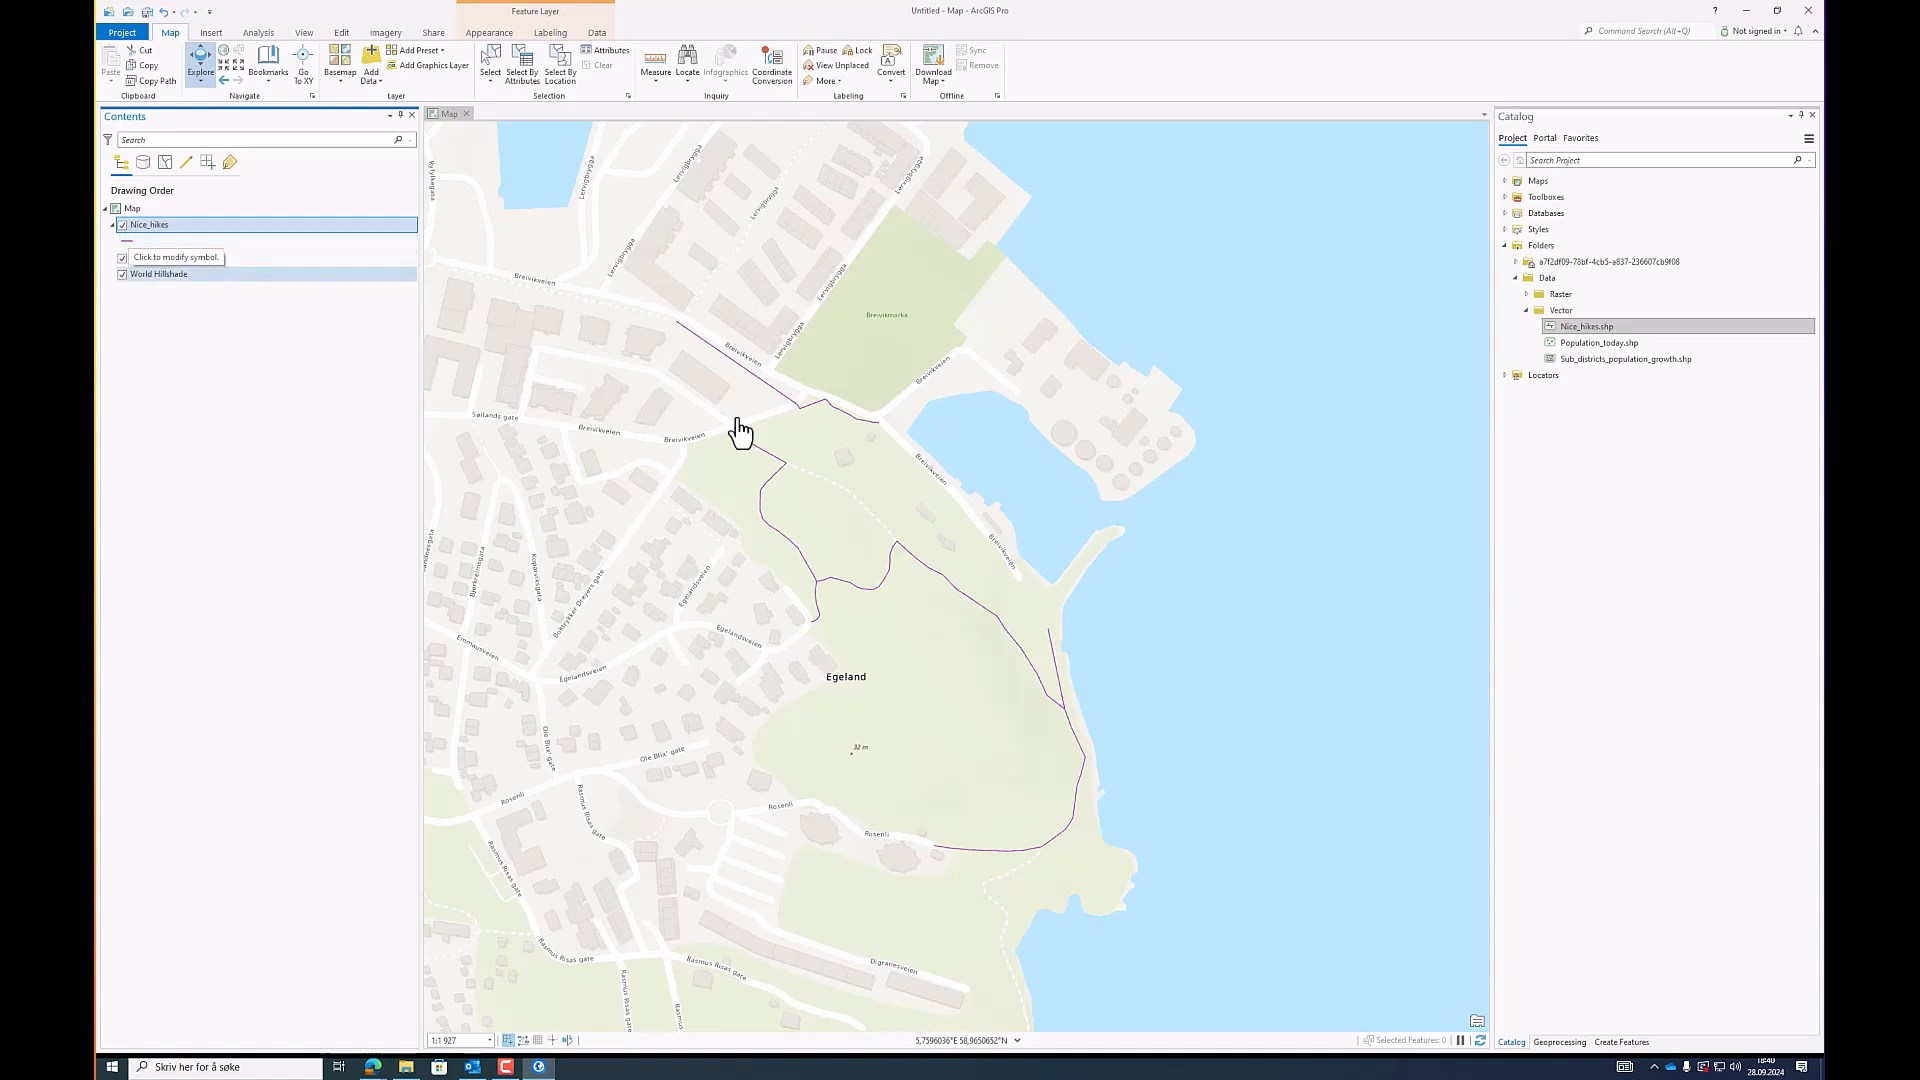
left_click(122, 257)
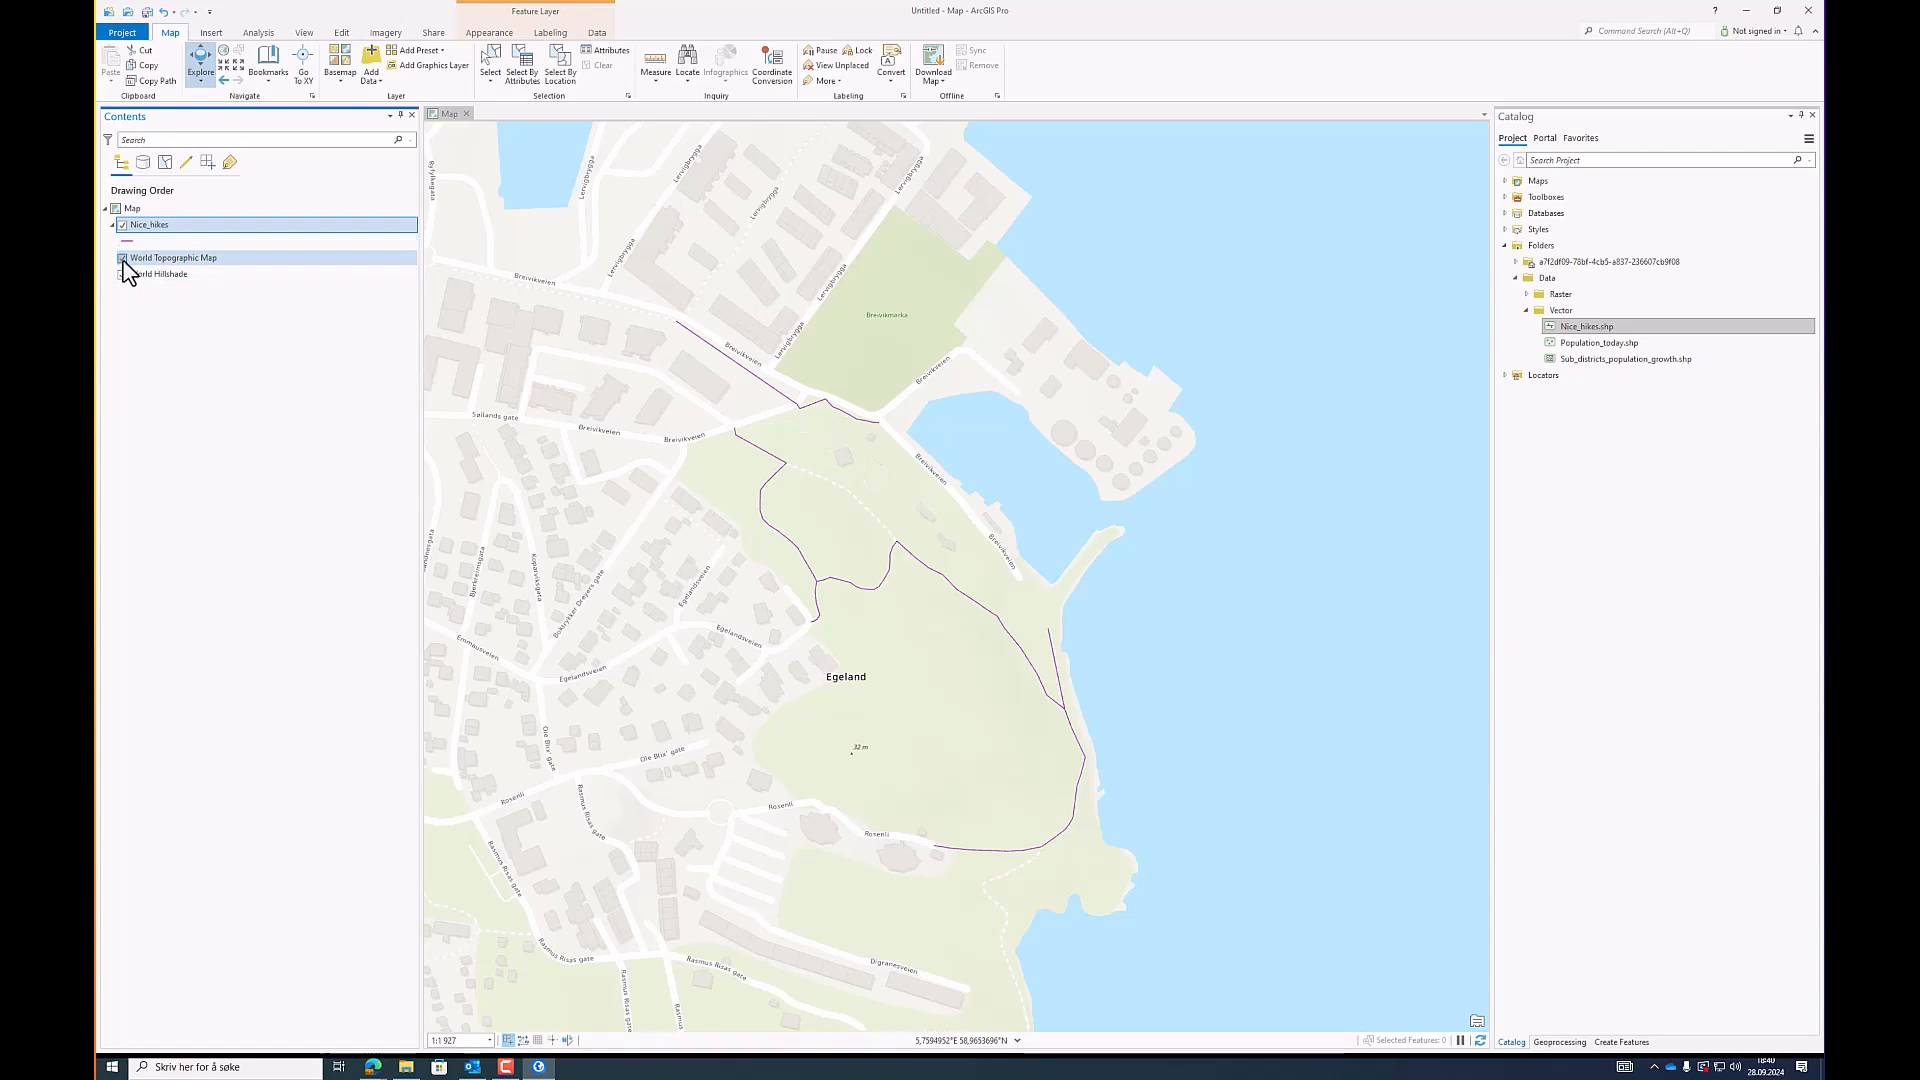
left_click(122, 274)
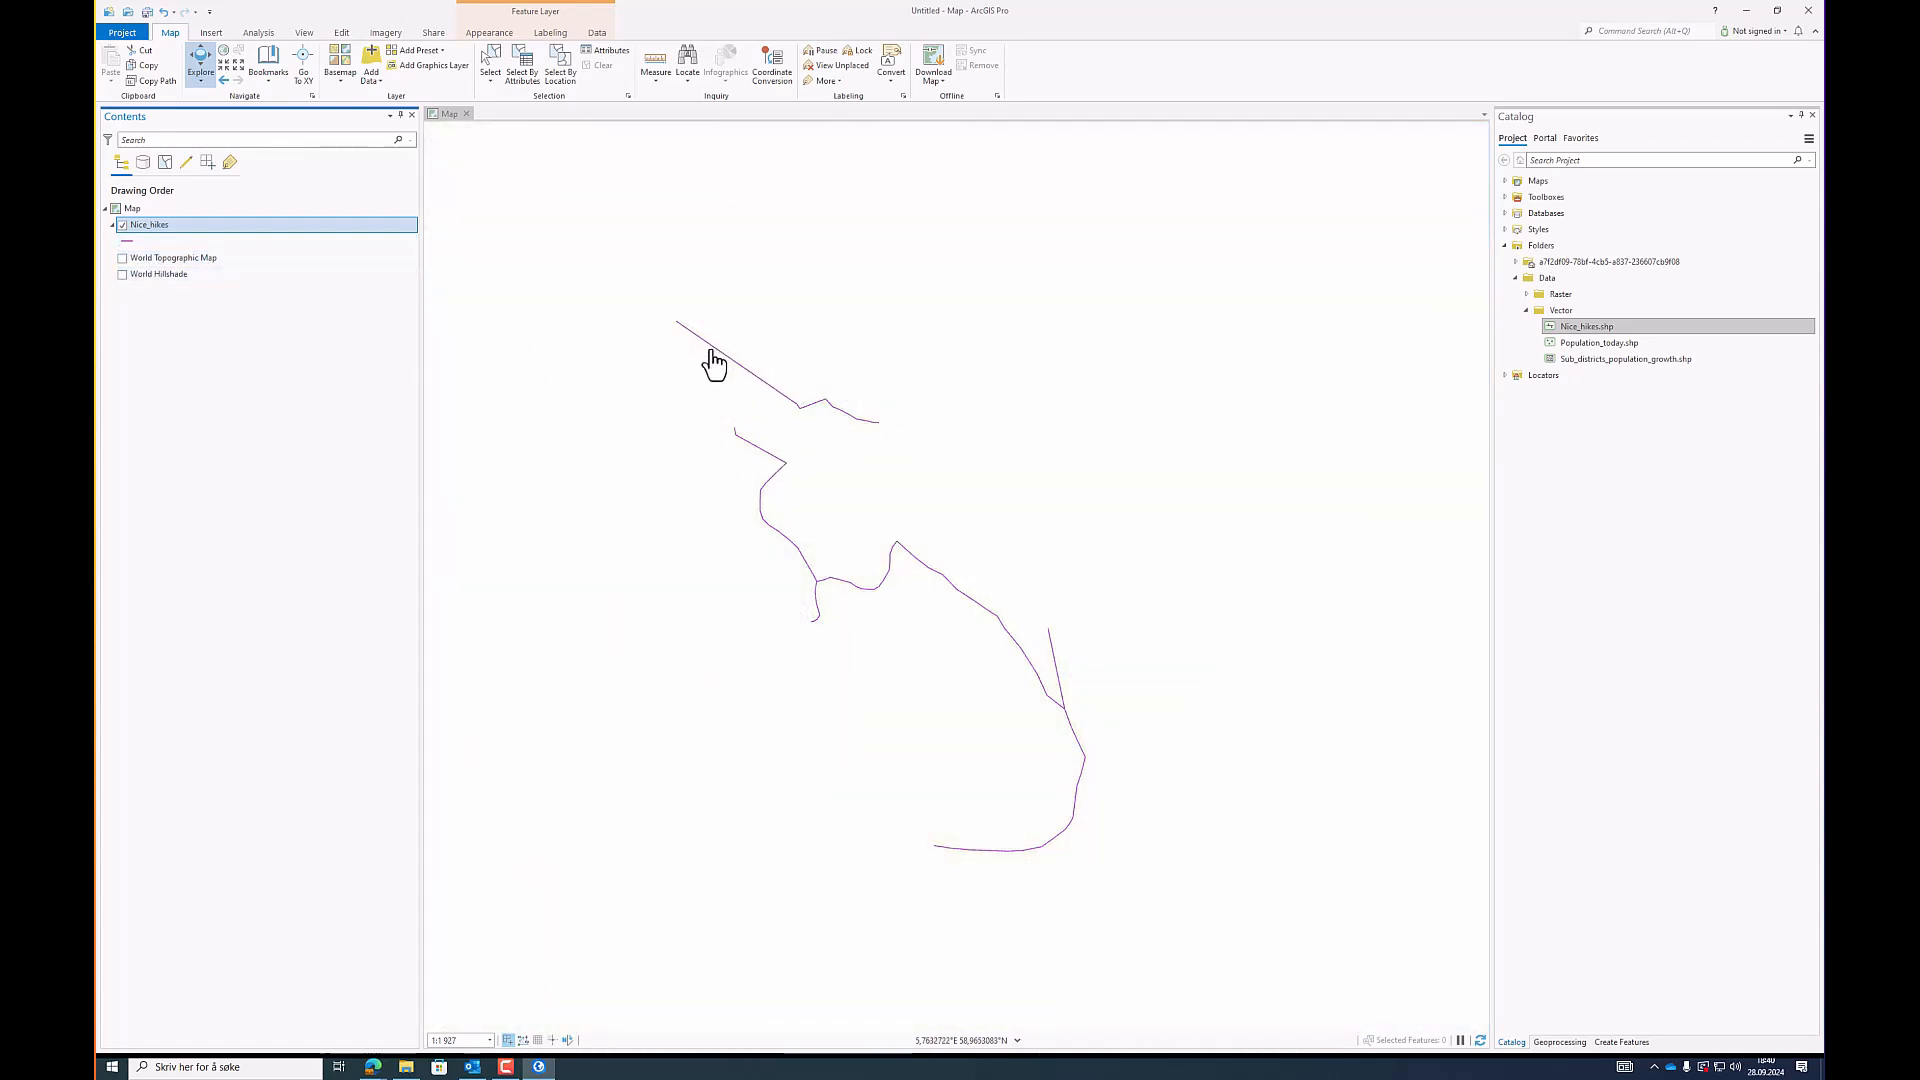
Step: Add the Population_today.shp shapefile to the map and place its layer above Nice_hikes in the drawing order
left_click(1595, 343)
left_click_drag(1598, 350, 280, 324)
left_click_drag(176, 293, 171, 226)
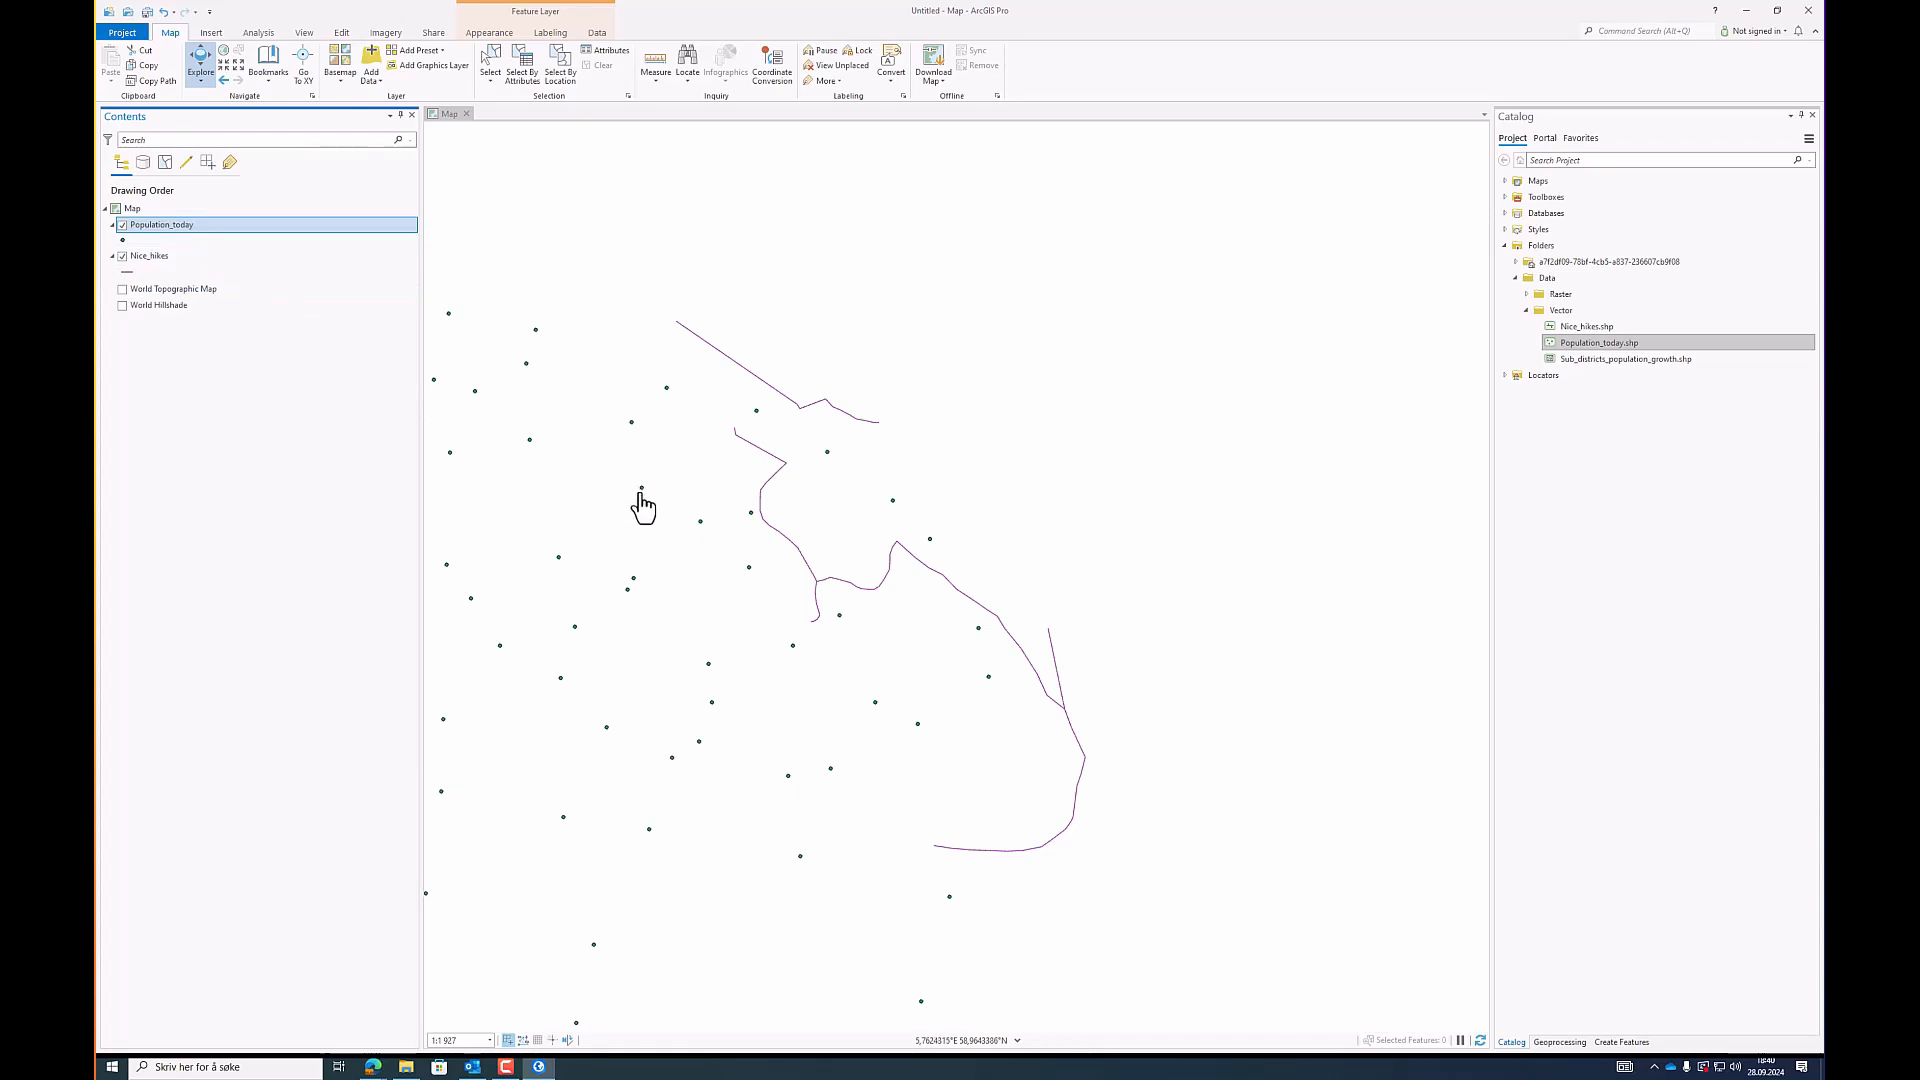
Step: Add the Sub_districts_population_growth.shp shapefile to the map, placing its layer directly below Nice_hikes and above the basemap layers
left_click(1633, 360)
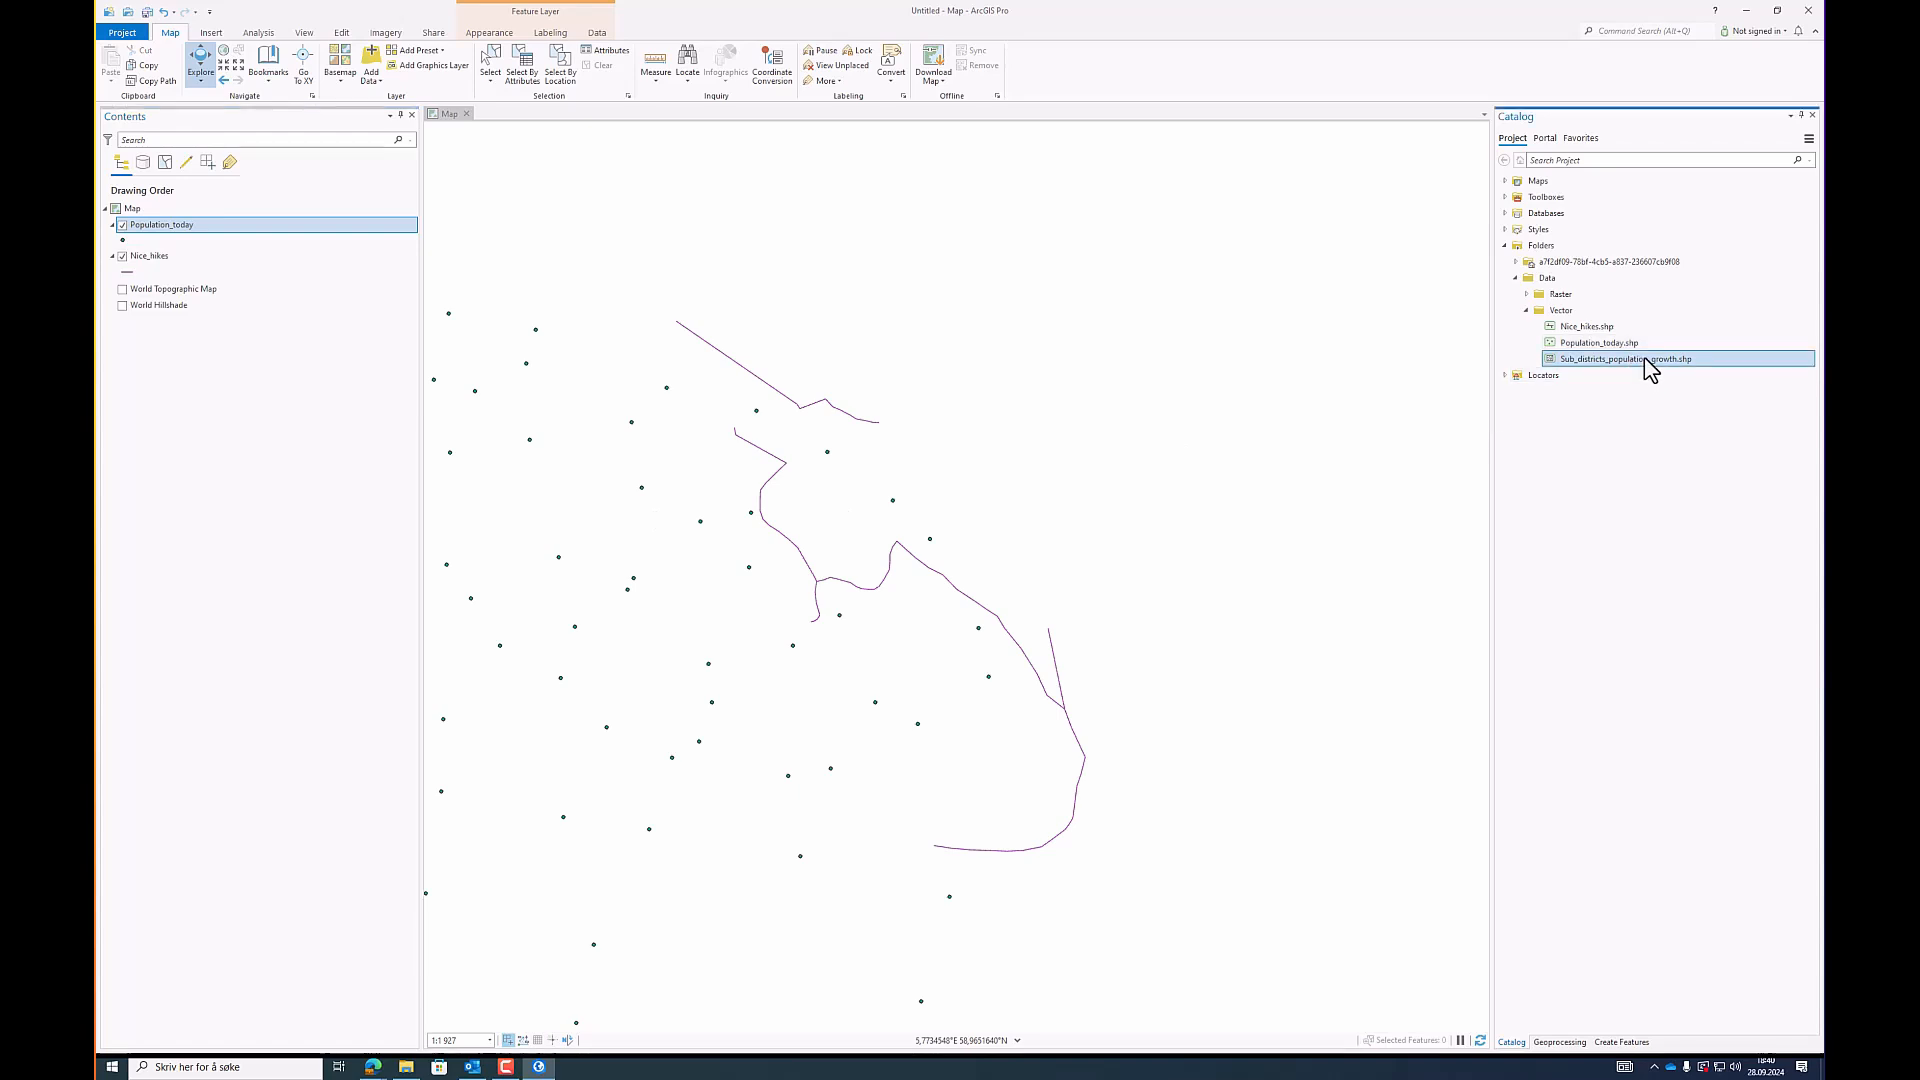
left_click_drag(1650, 370, 257, 394)
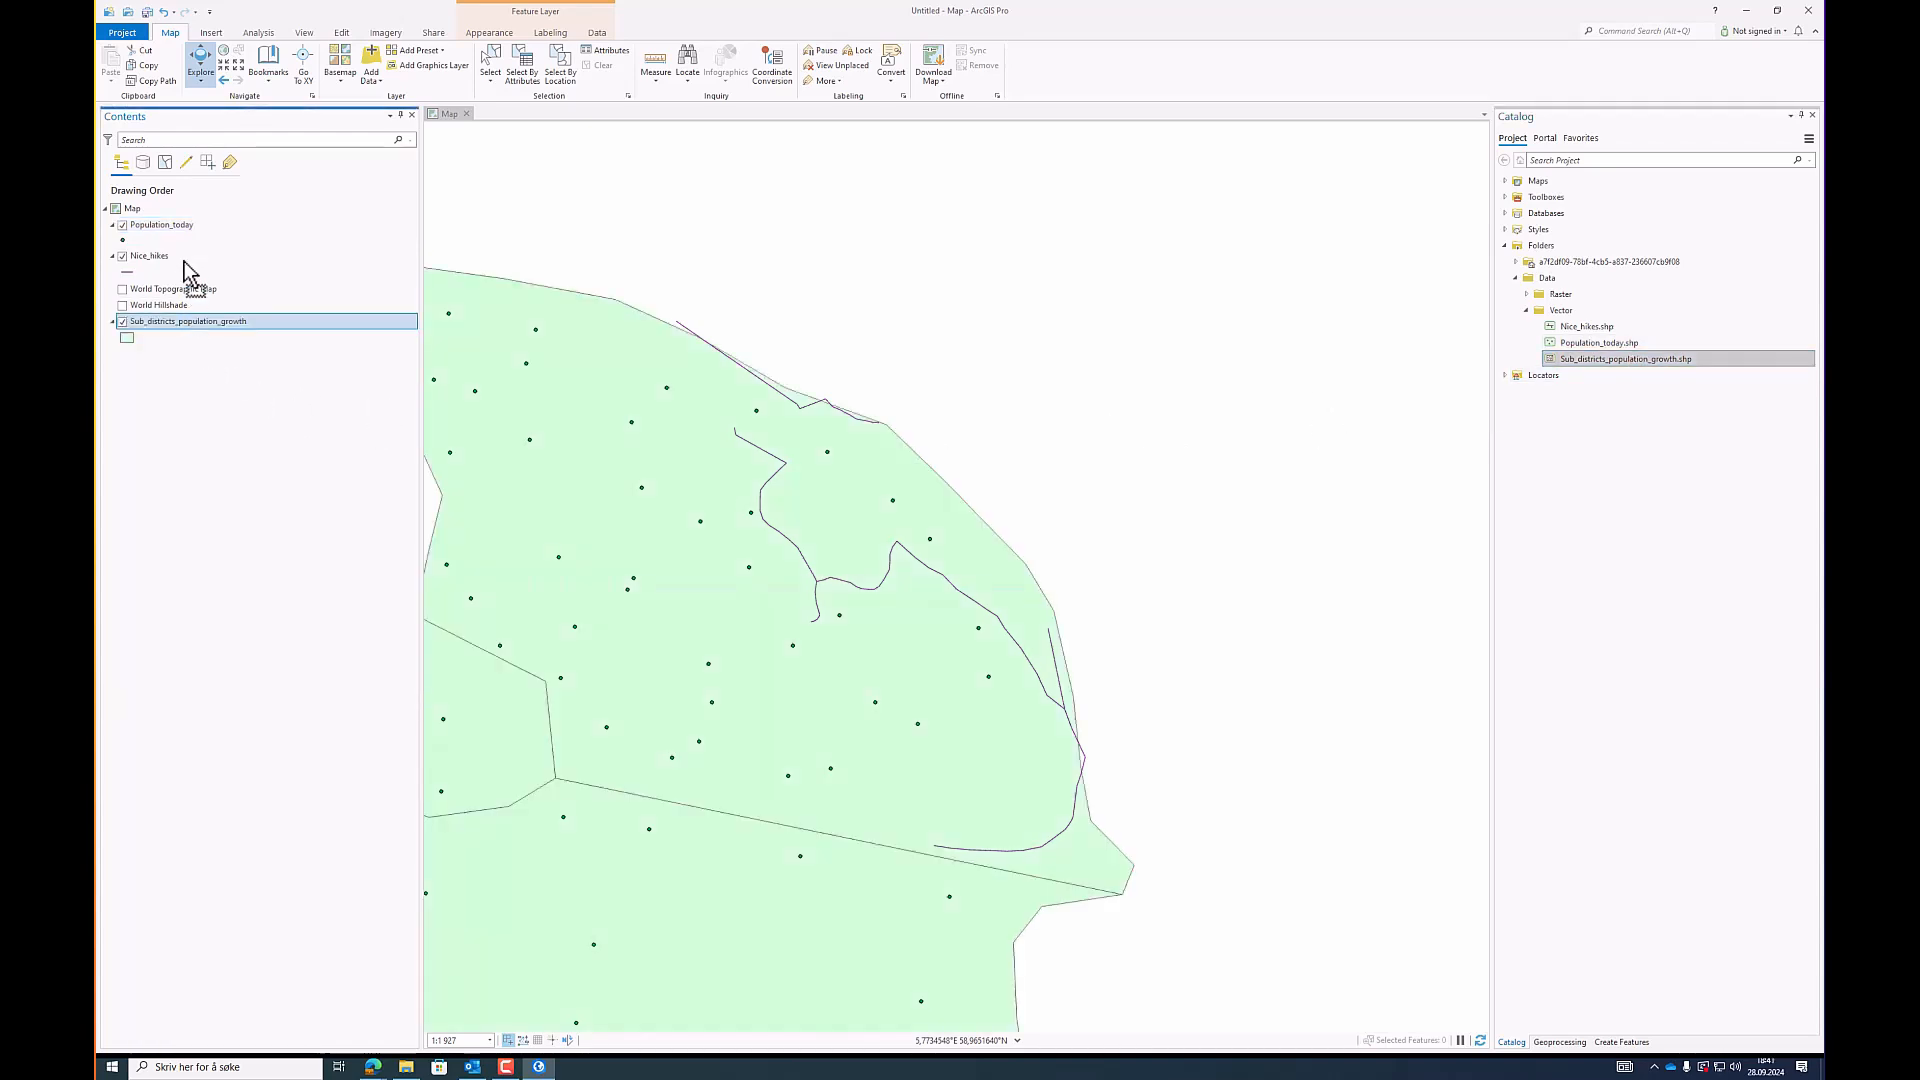
mouse_move(184, 261)
left_mouse_down()
mouse_move(180, 217)
mouse_move(159, 292)
mouse_move(159, 265)
left_mouse_up()
left_click(1093, 437)
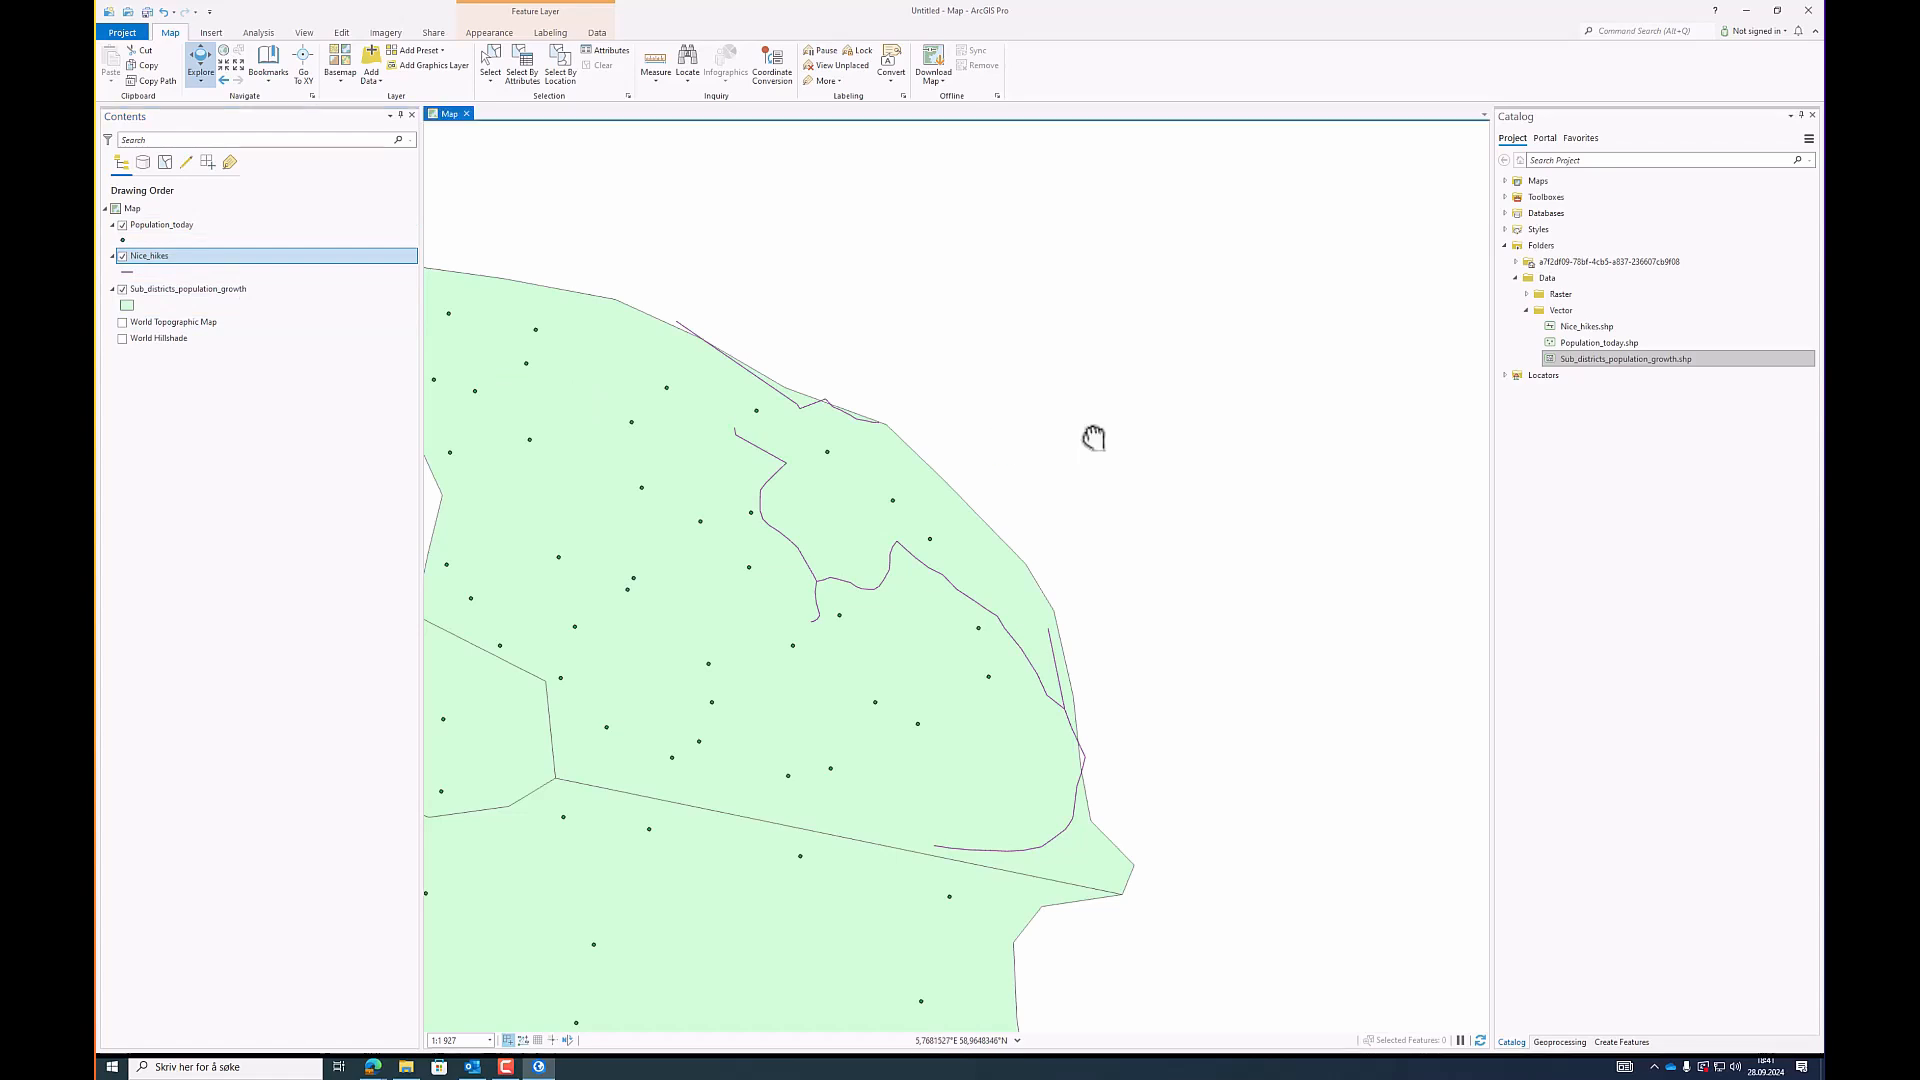
scroll(1100, 442, "down", 5)
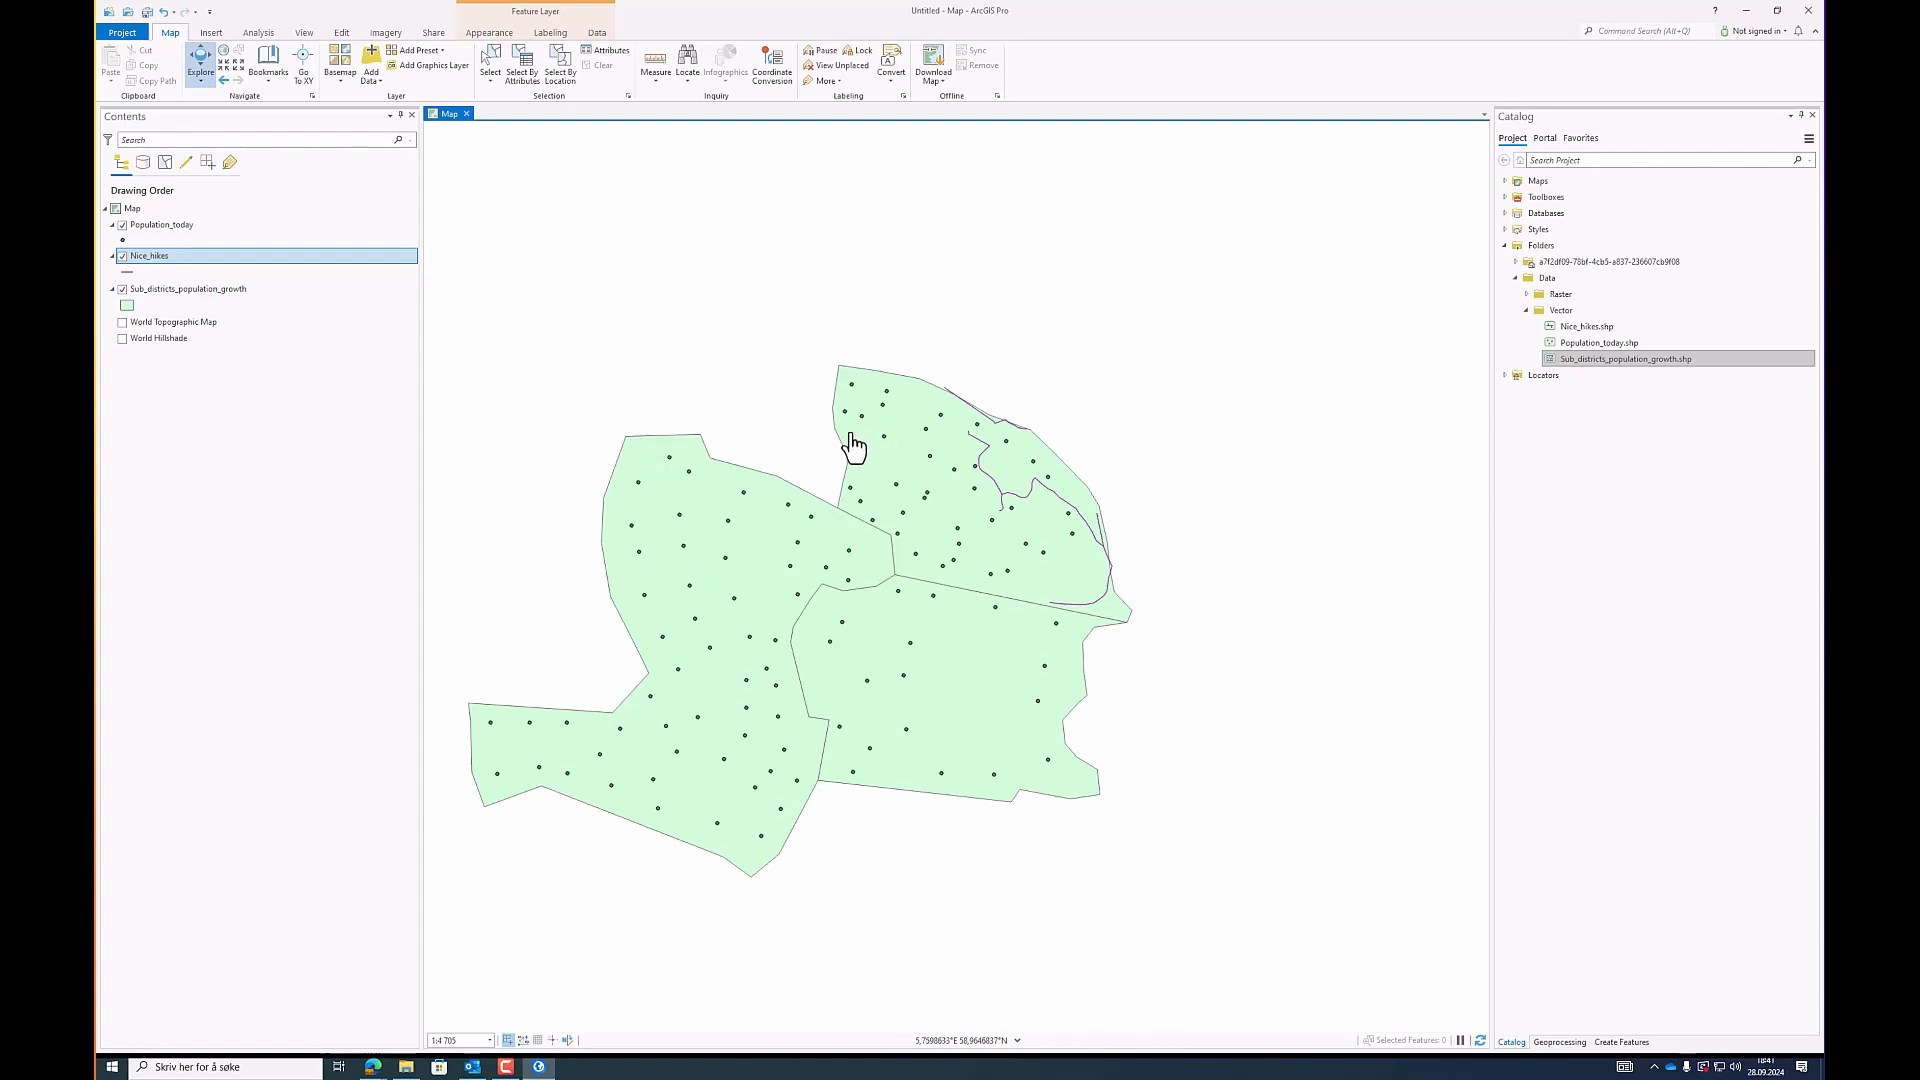
Step: With Explore pop-ups limited to Selected in Contents, inspect the attributes of several Population_today points
left_click(216, 226)
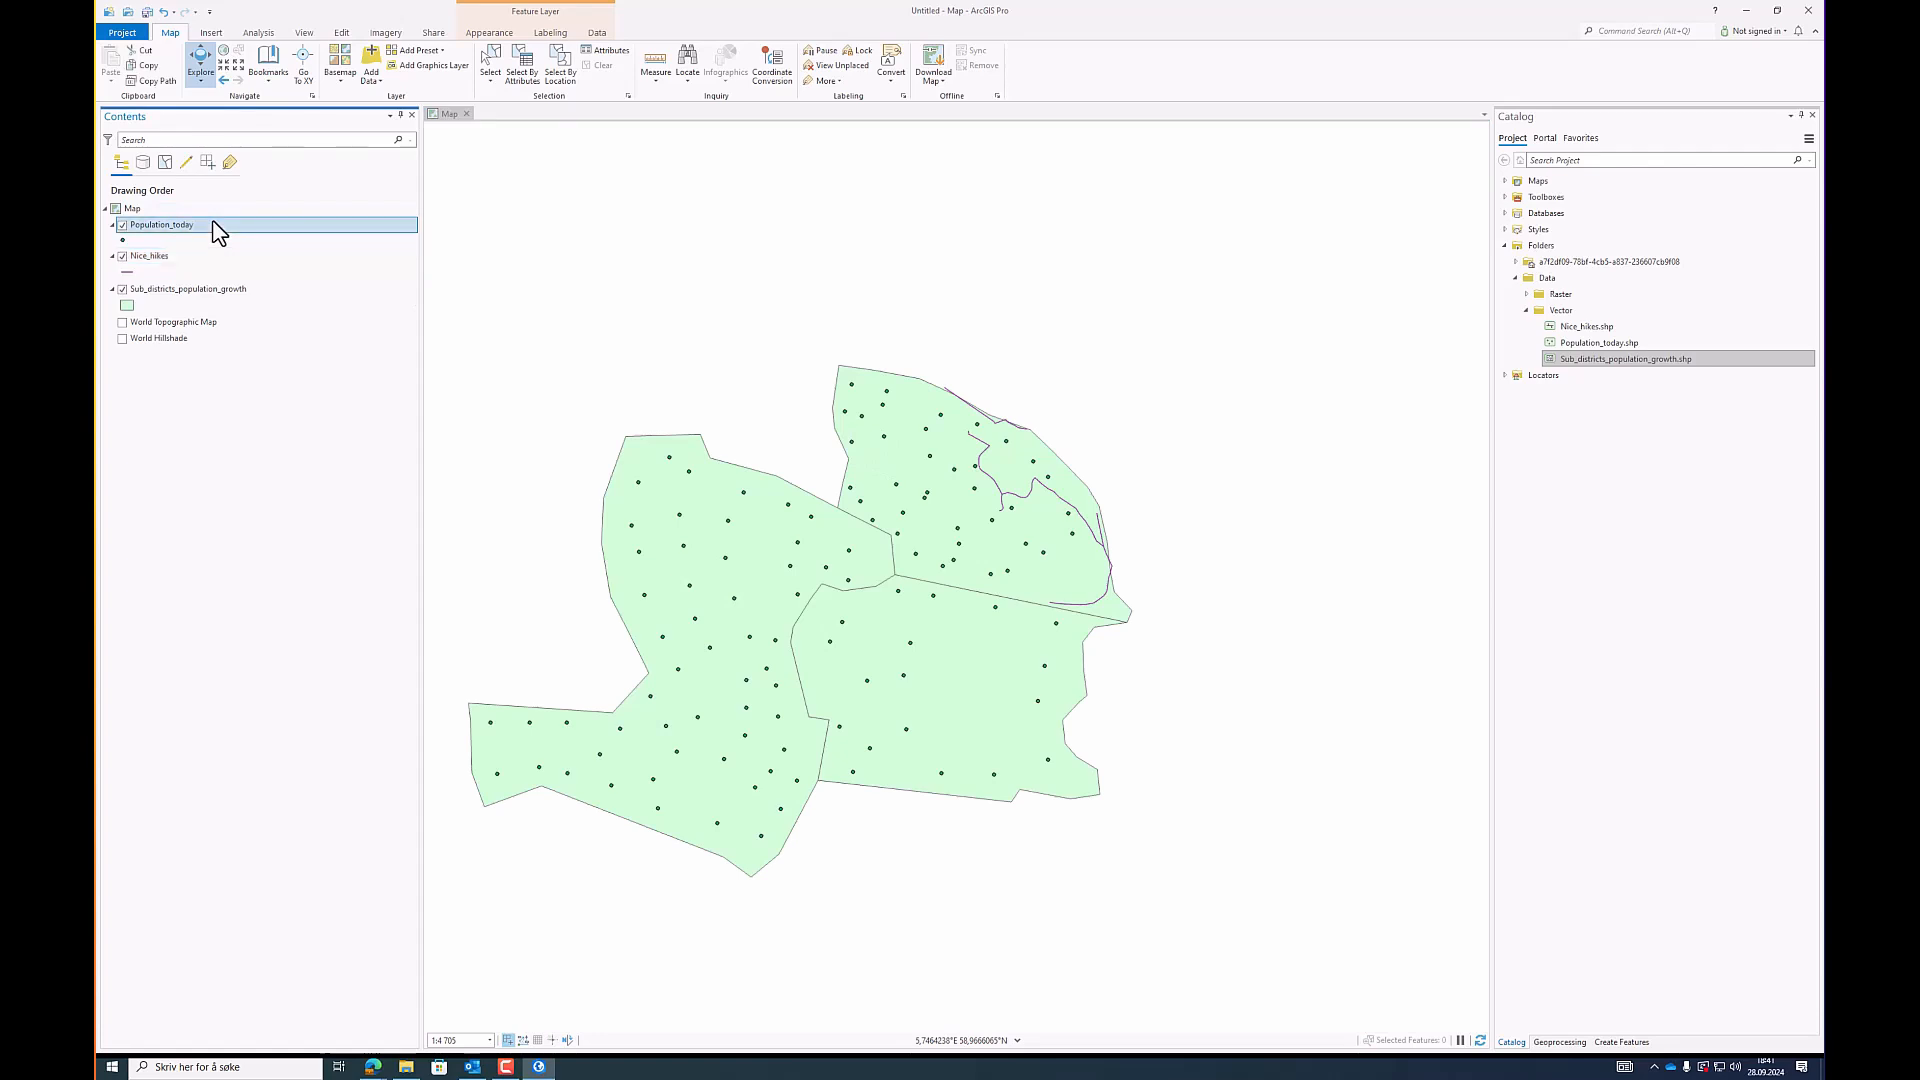
left_click(201, 74)
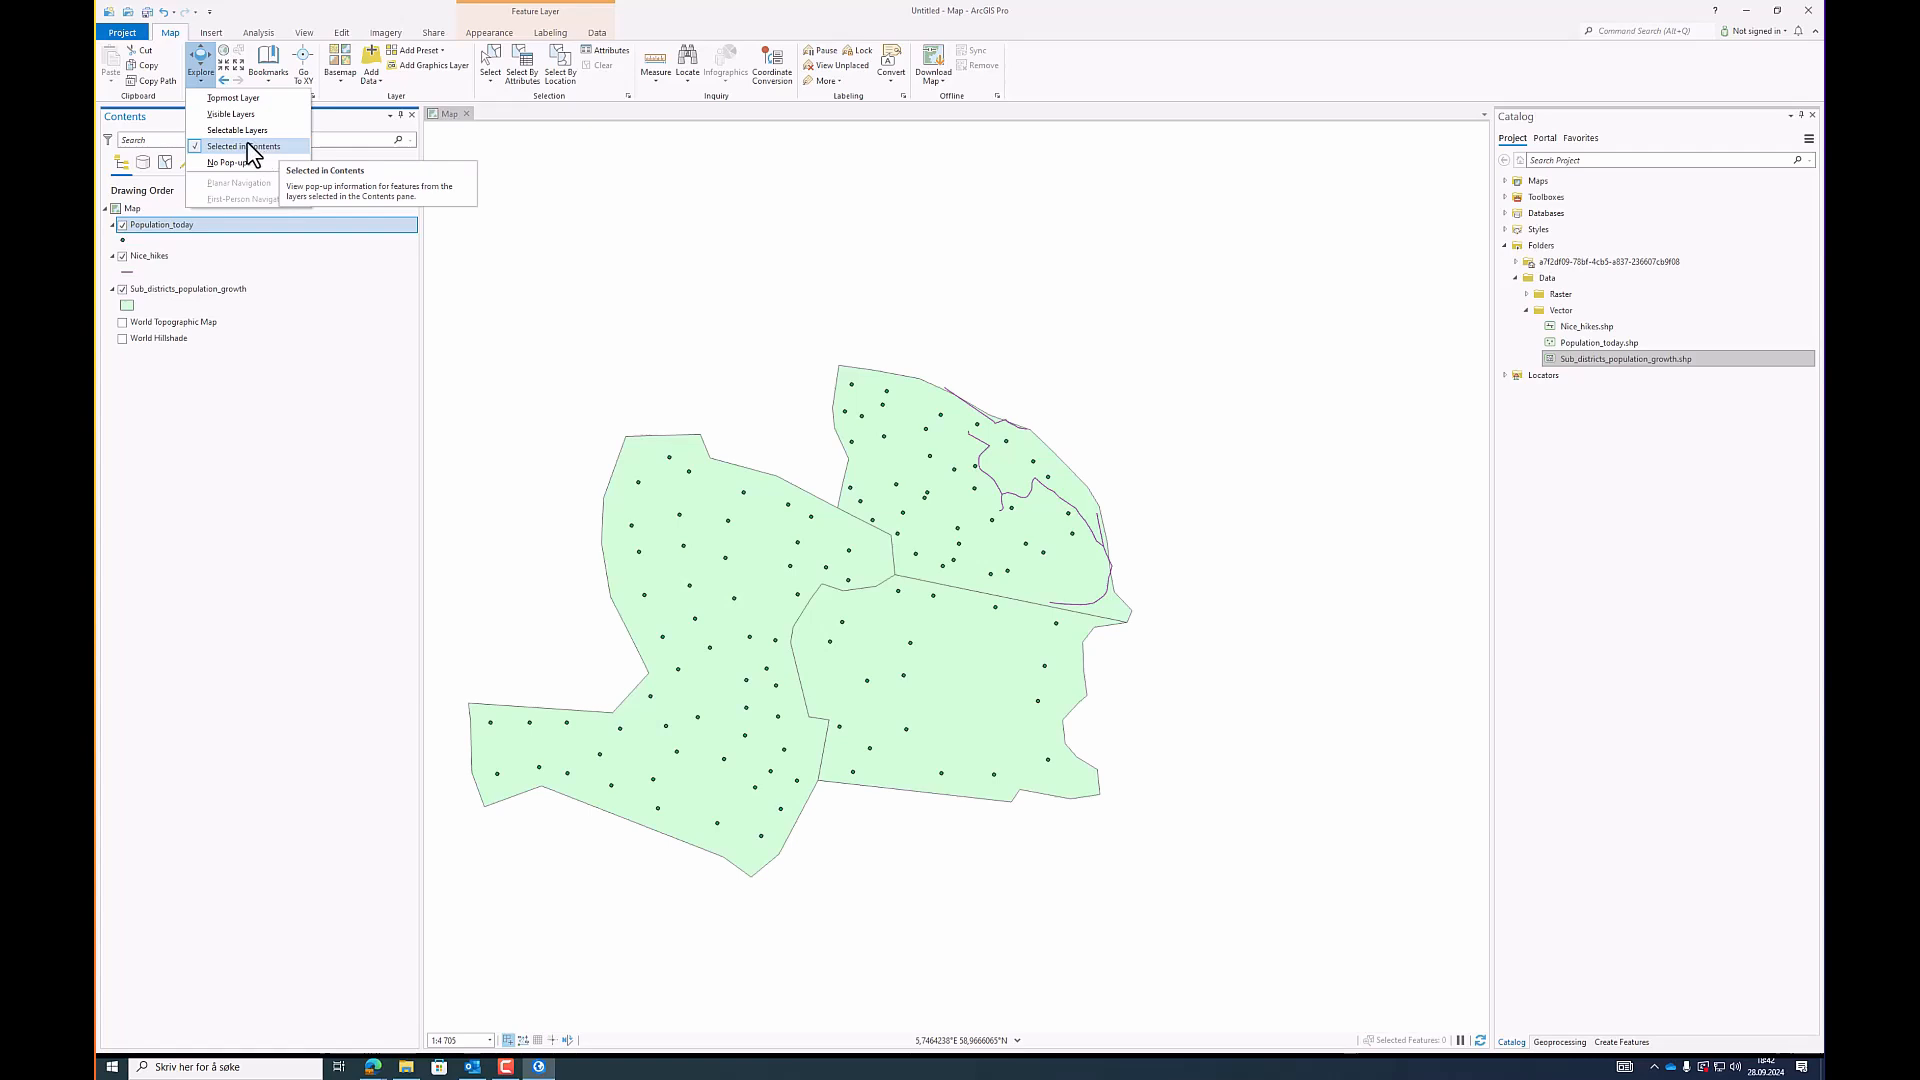
left_click(168, 262)
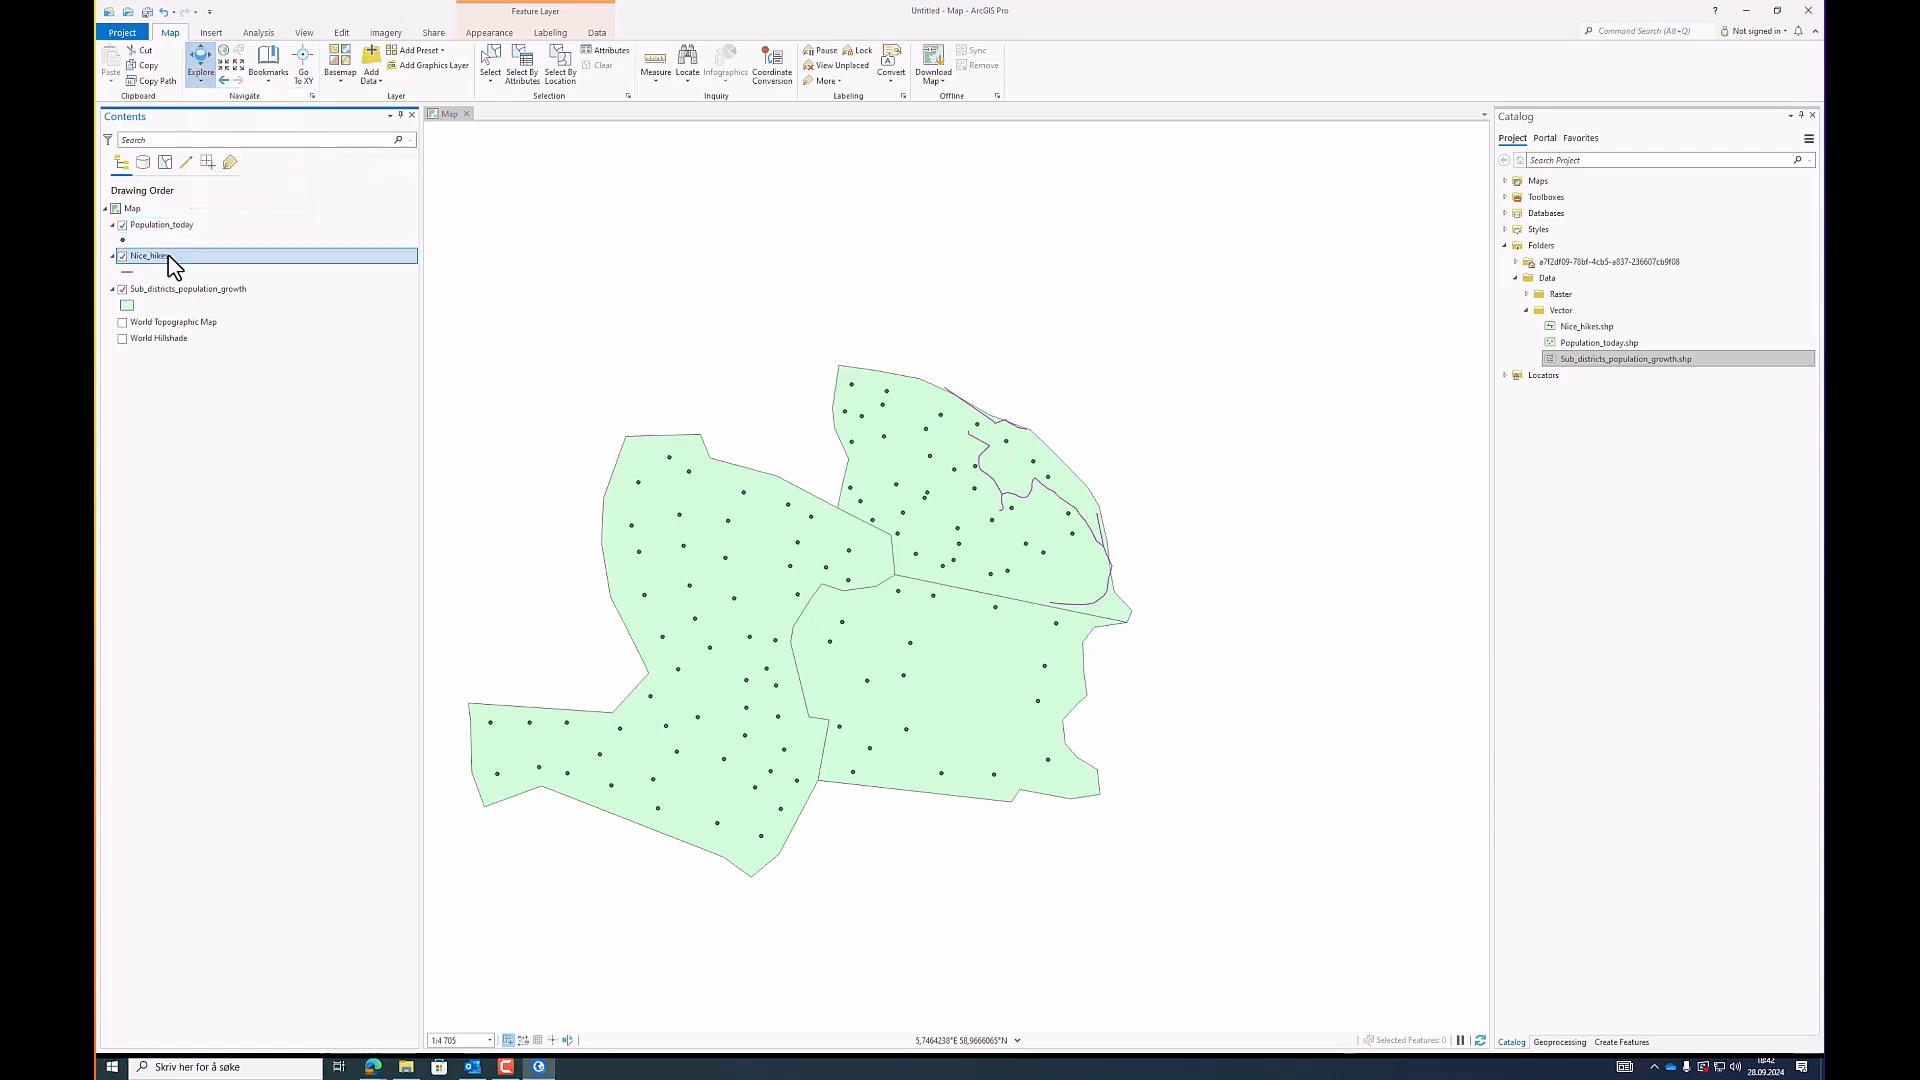
left_click(186, 225)
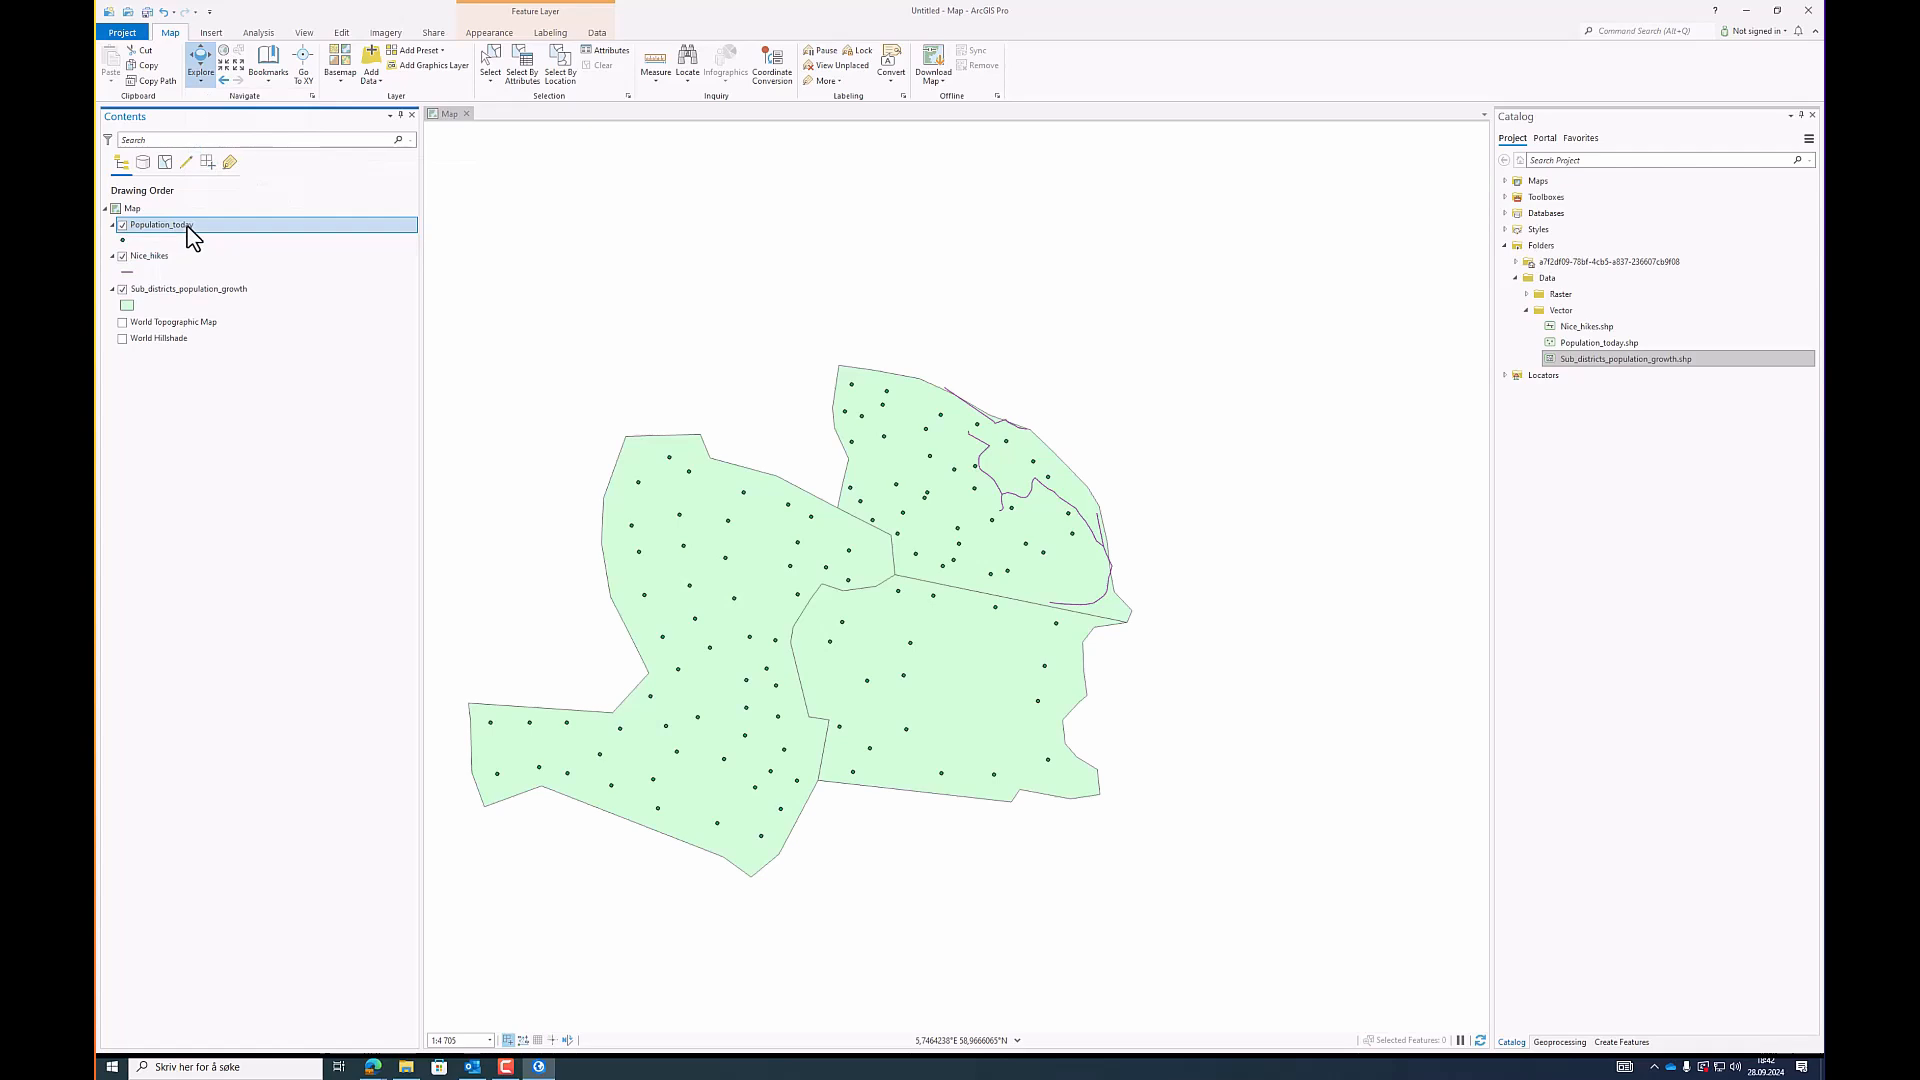
left_click(743, 494)
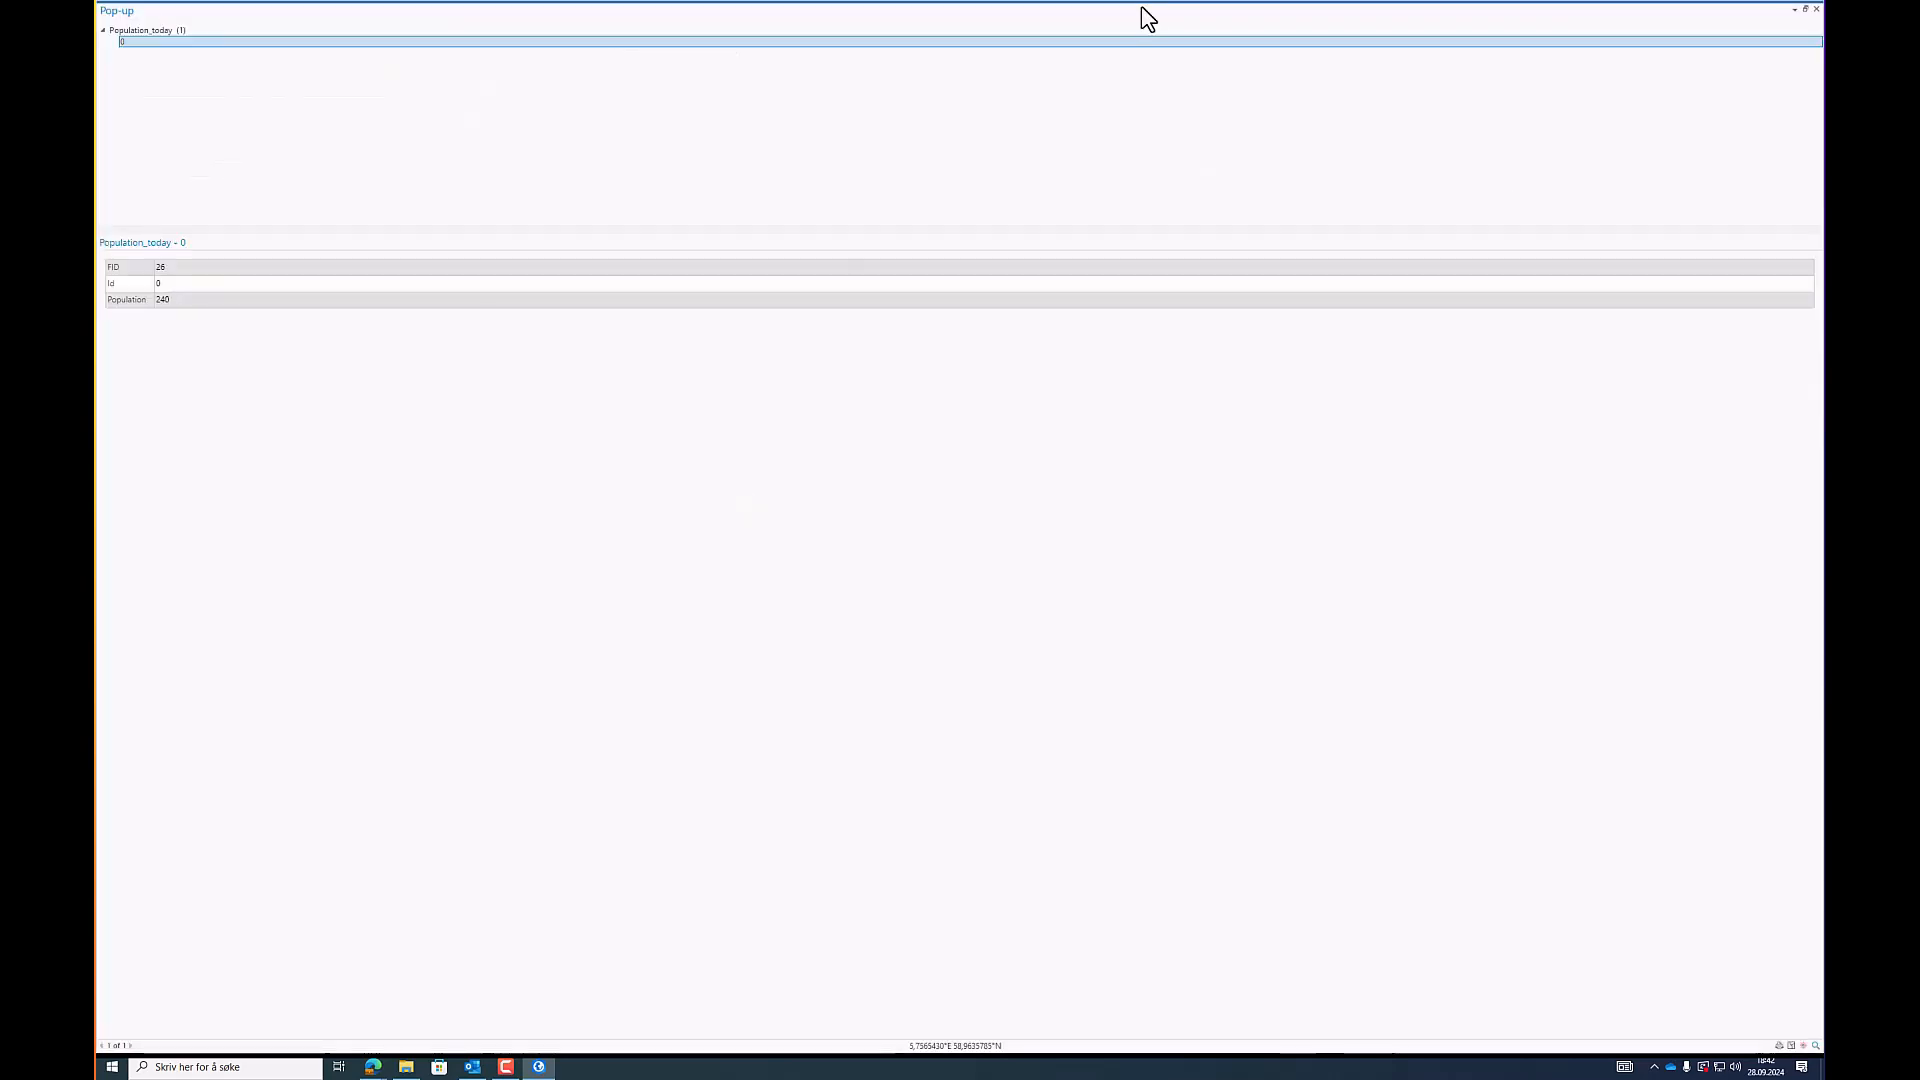
left_click_drag(1150, 20, 1350, 172)
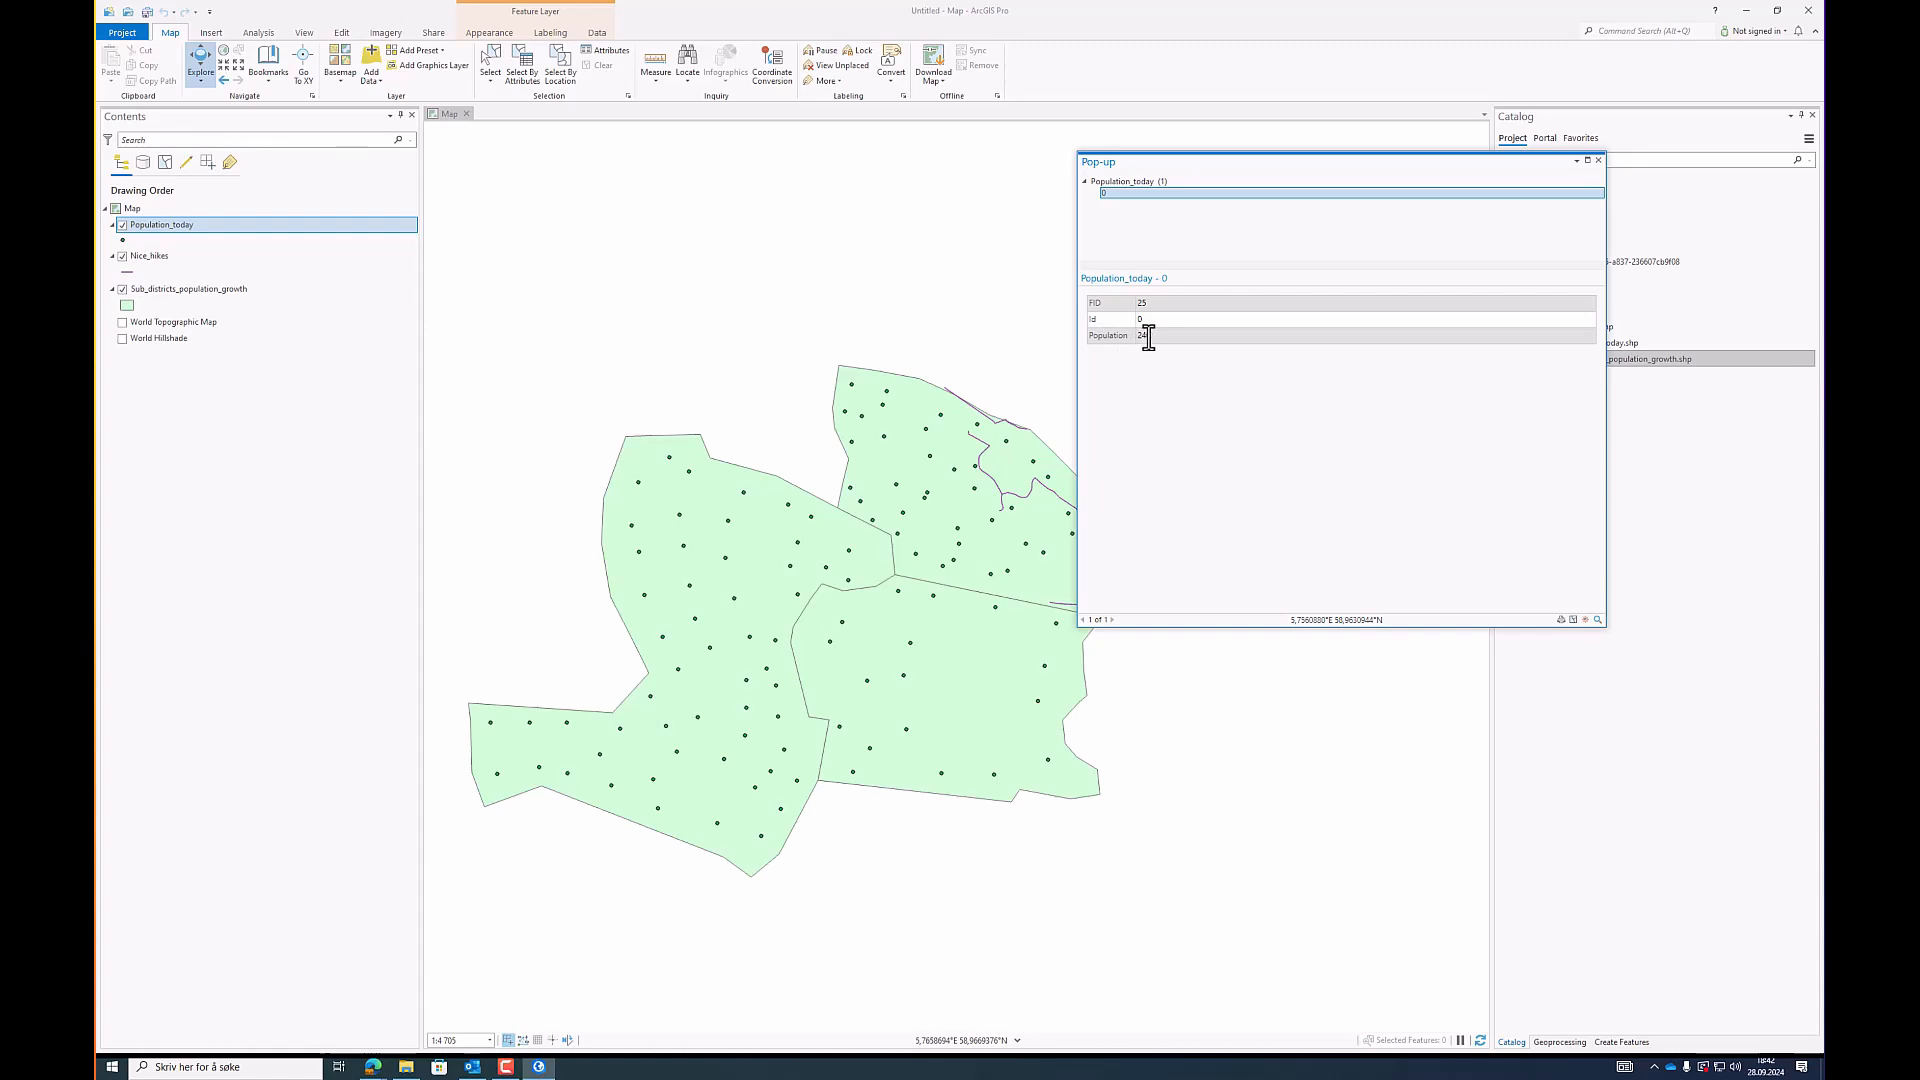
left_click(734, 598)
left_click(771, 643)
Step: Inspect the pop-up attributes of a hiking line with the Nice_hikes layer selected, and close the pop-up
left_click(213, 259)
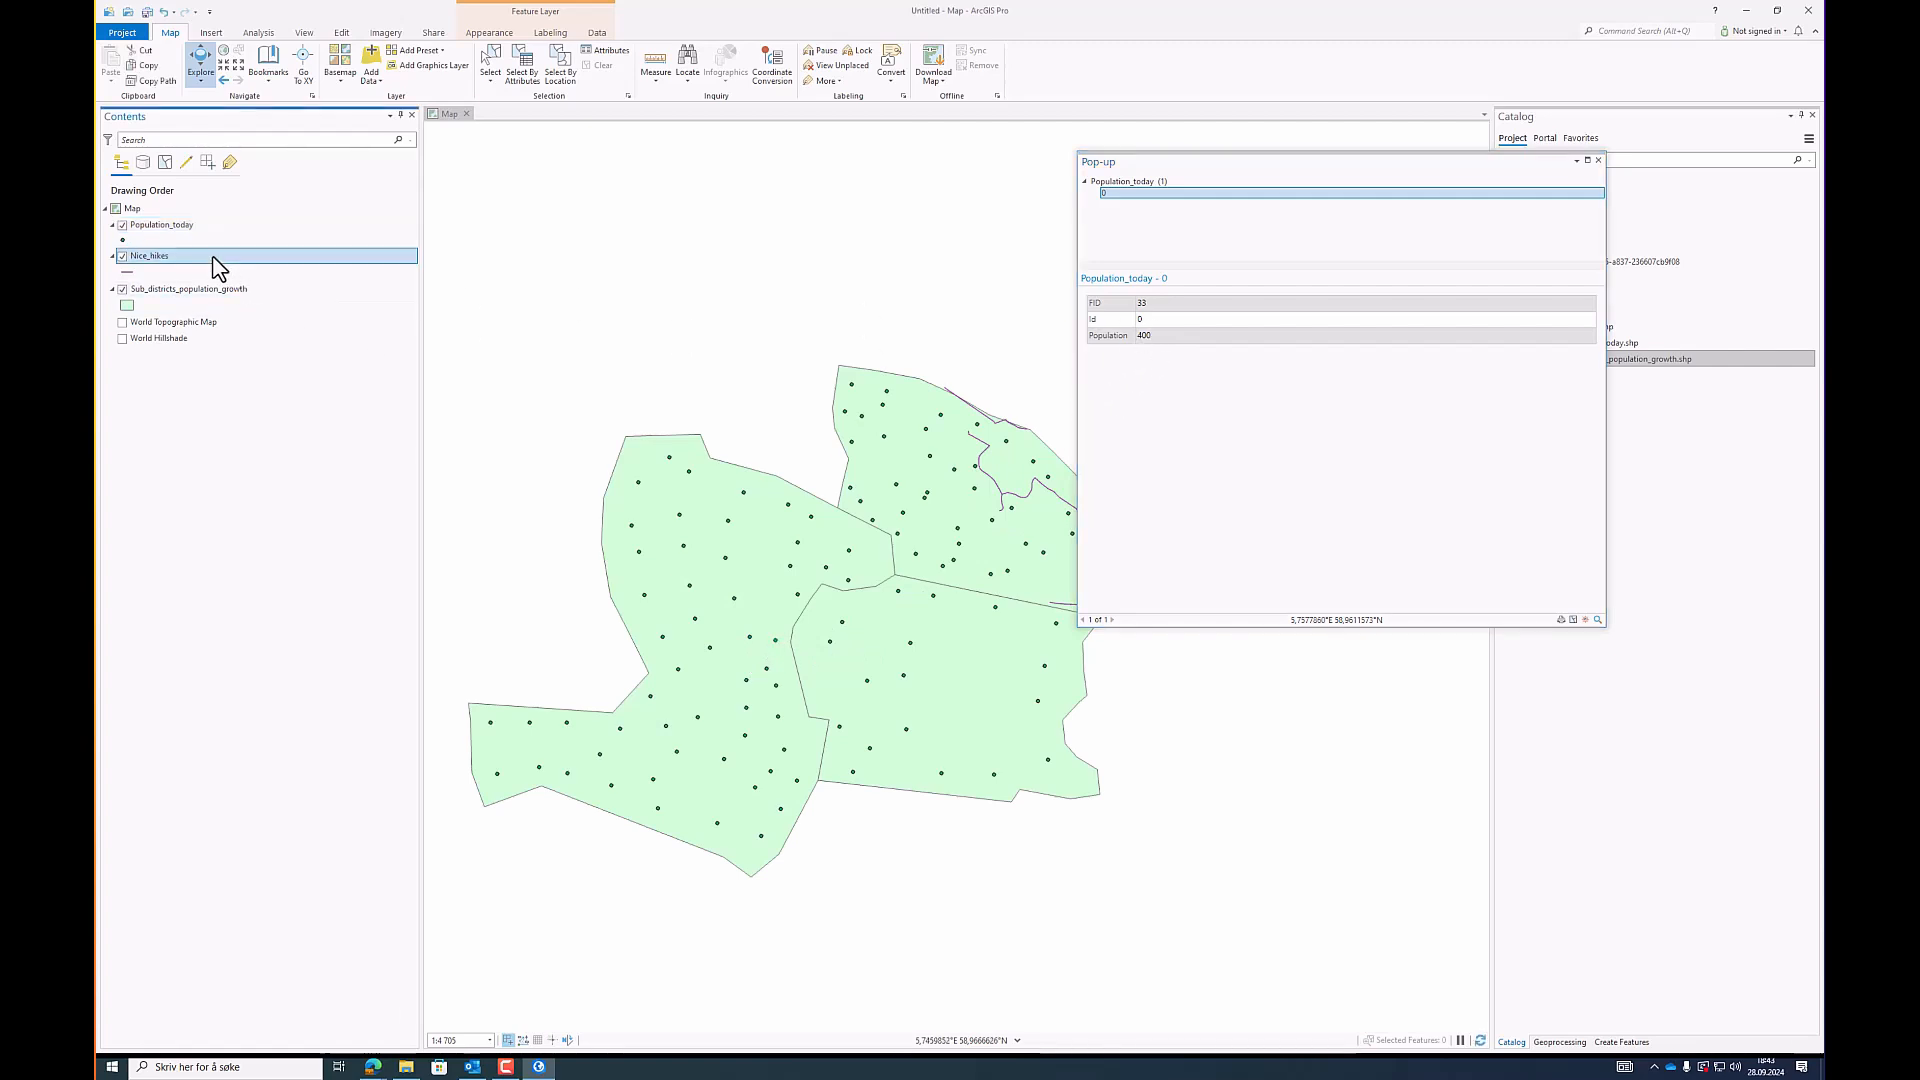
left_click(1597, 162)
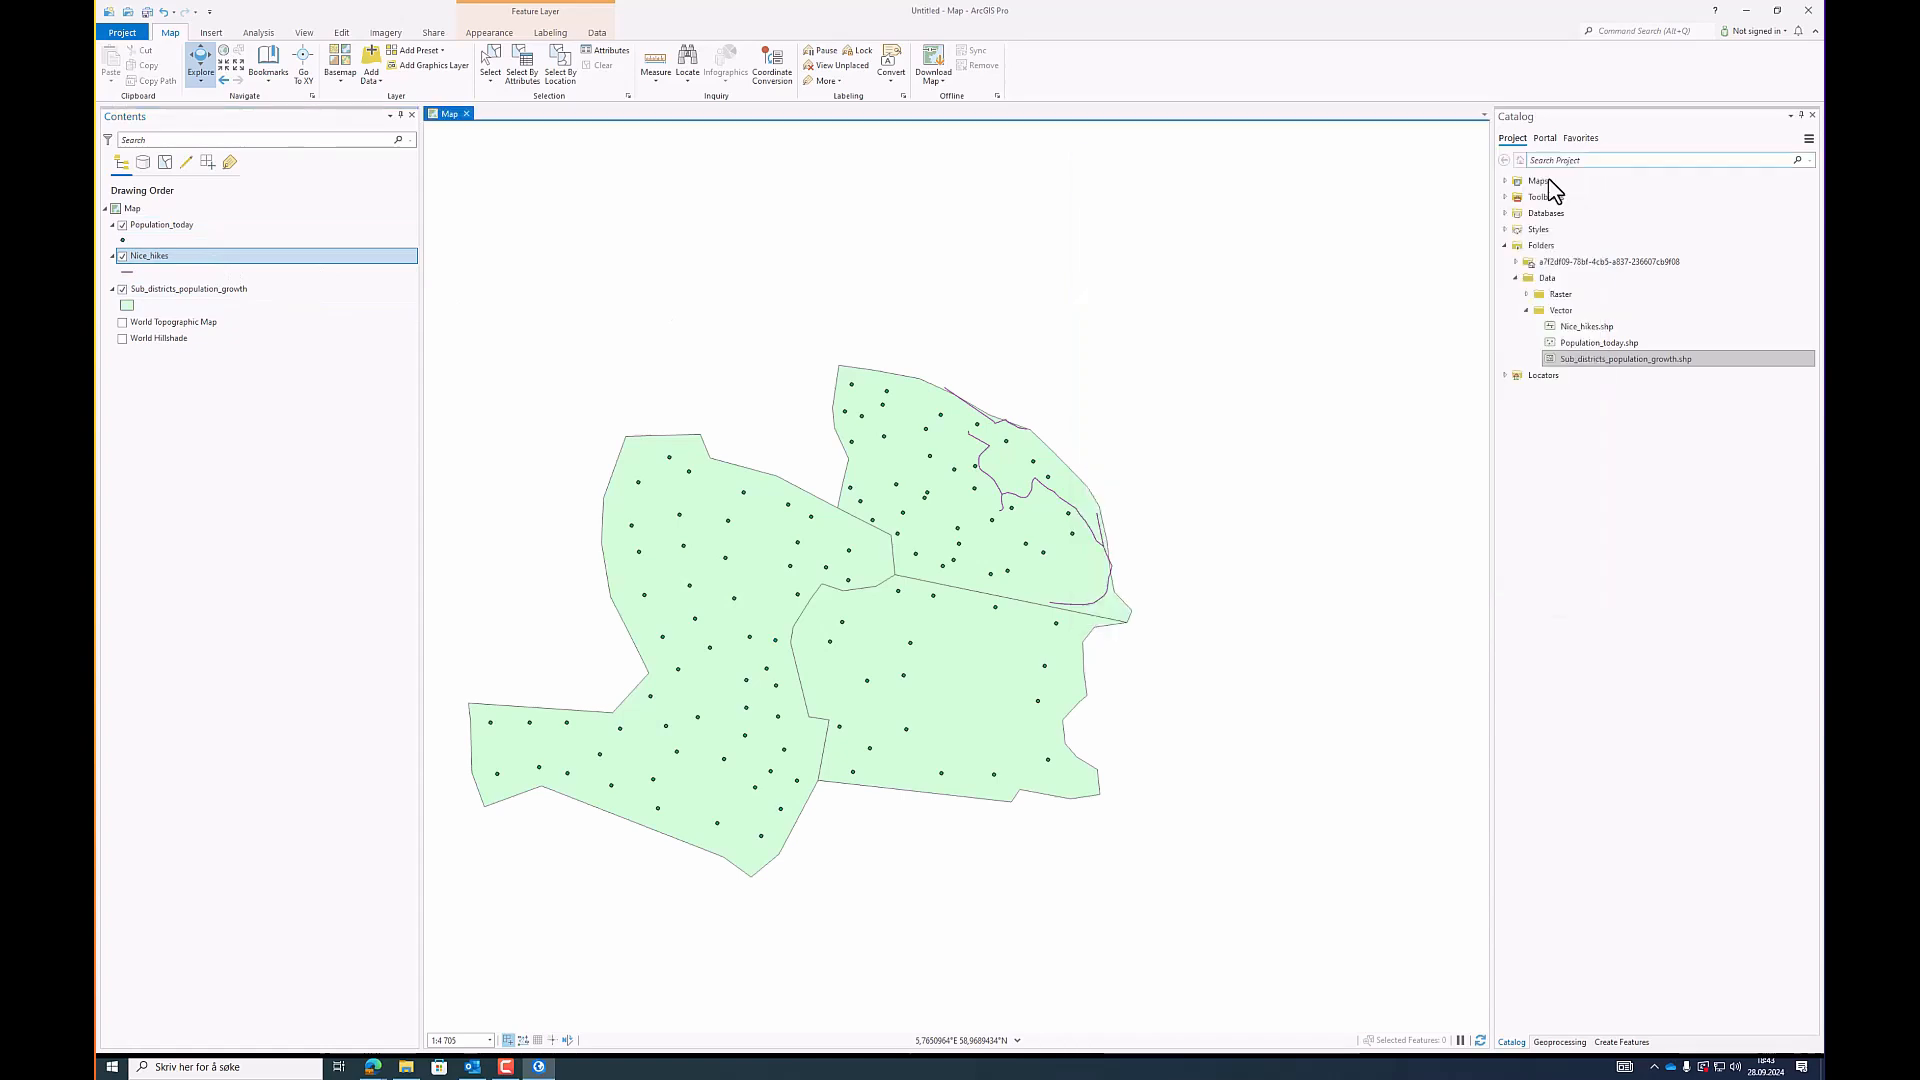
left_click(811, 521)
left_click(995, 495)
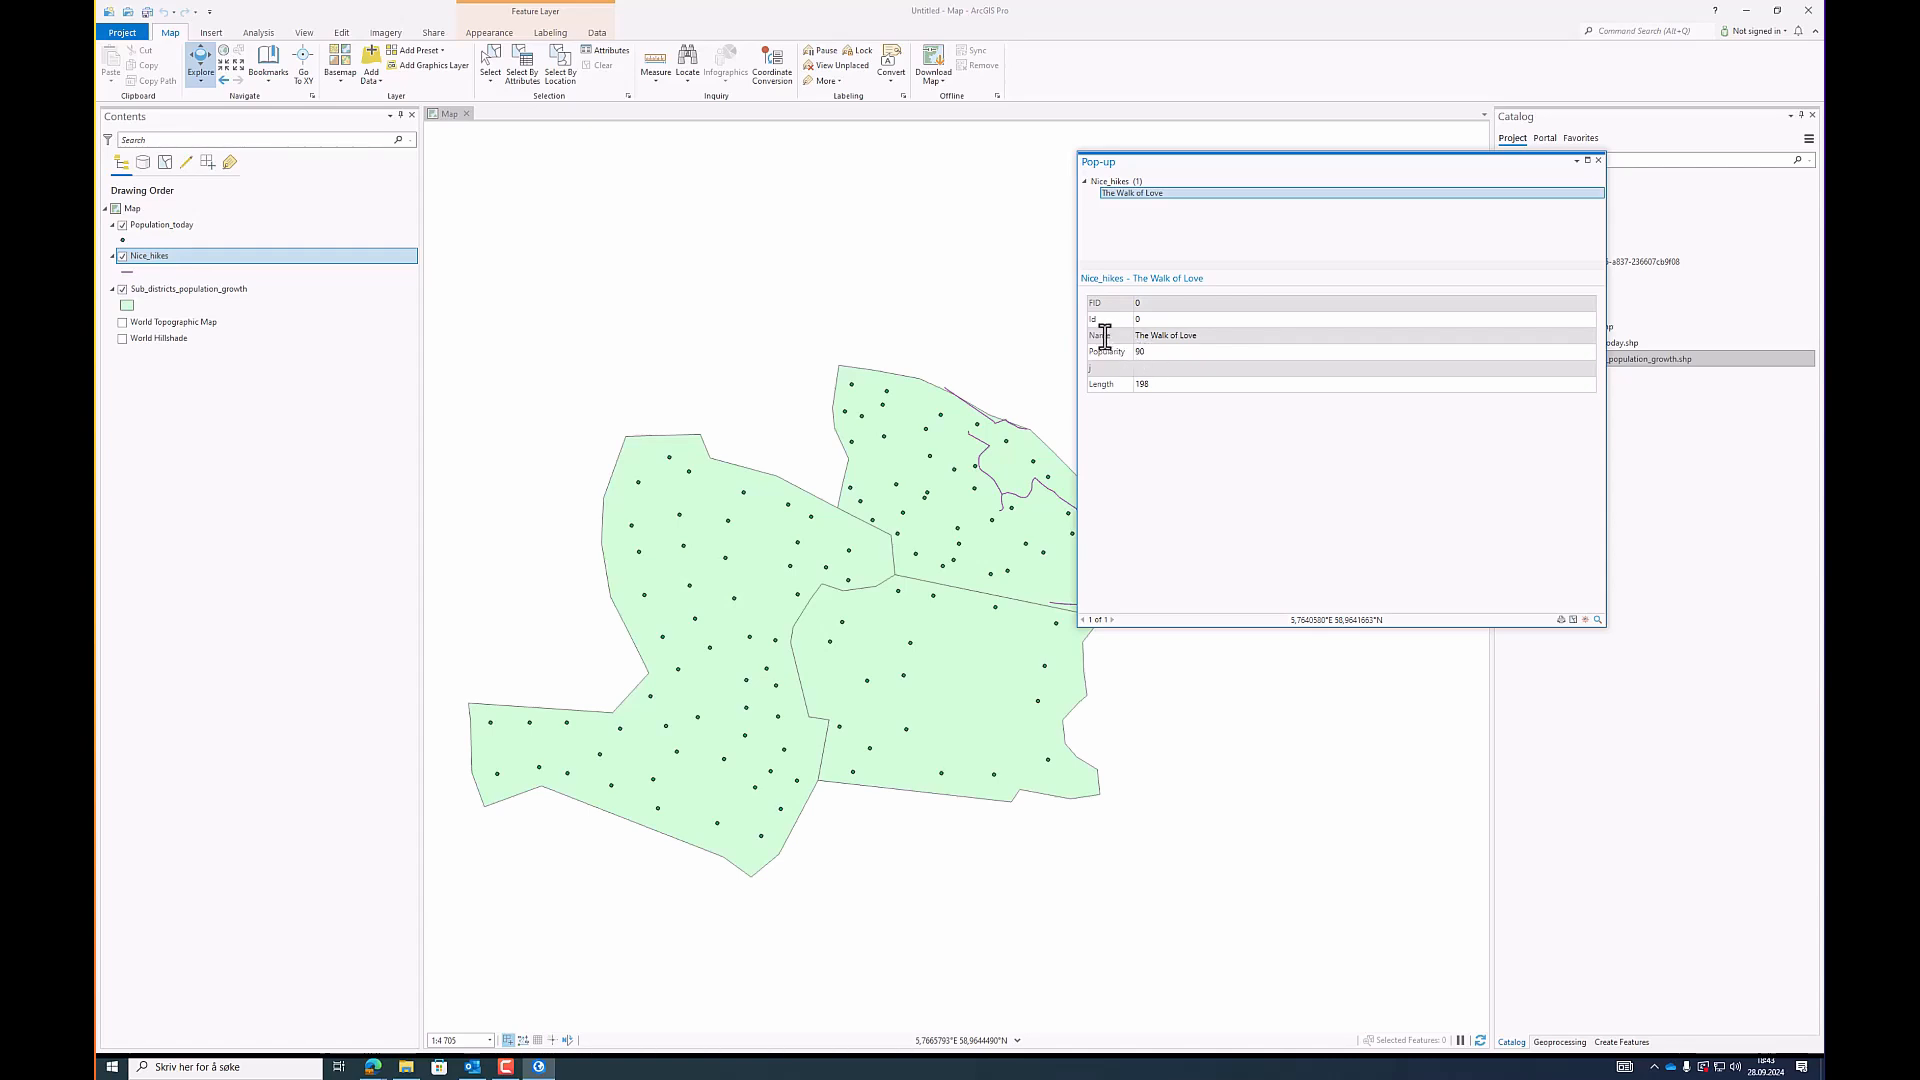
left_click(1599, 161)
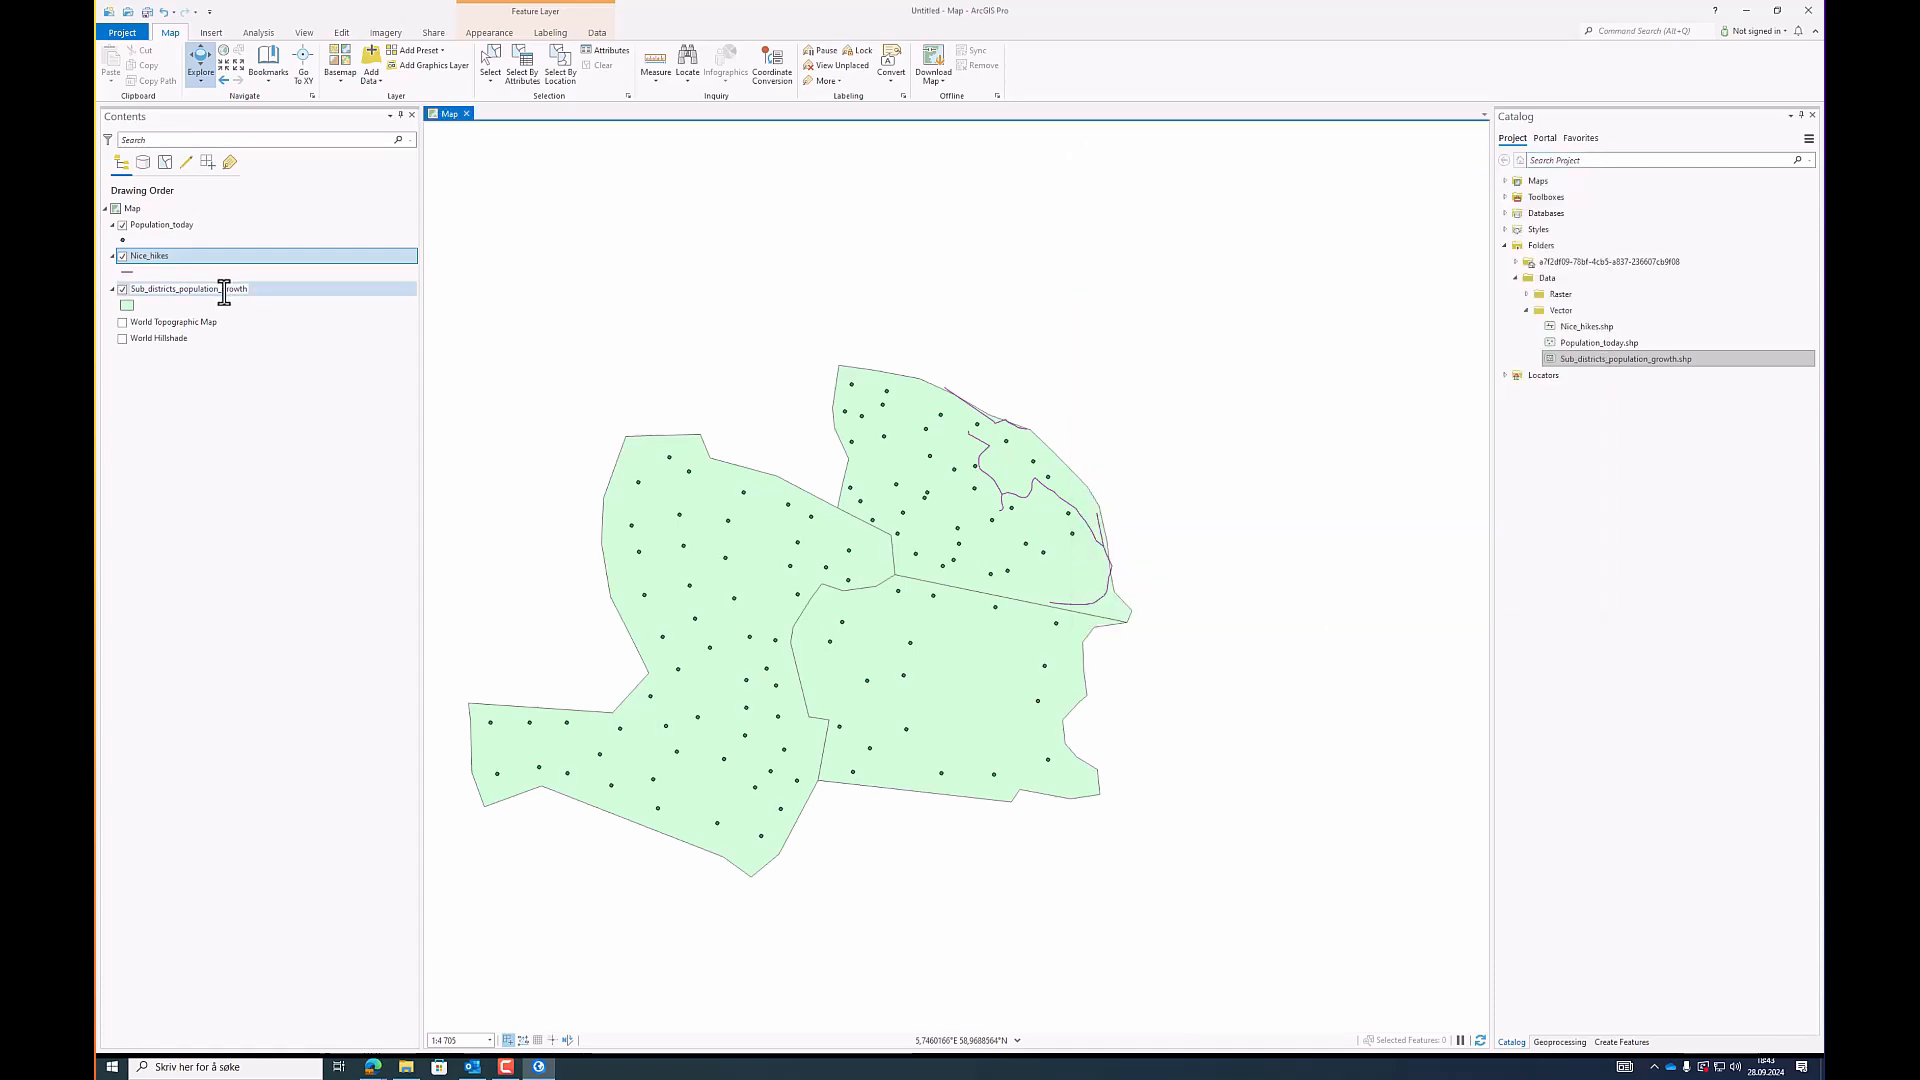
Step: Switch Explore pop-ups to Visible Layers, inspect the western sub-district's attributes, and close the pop-up
left_click(201, 82)
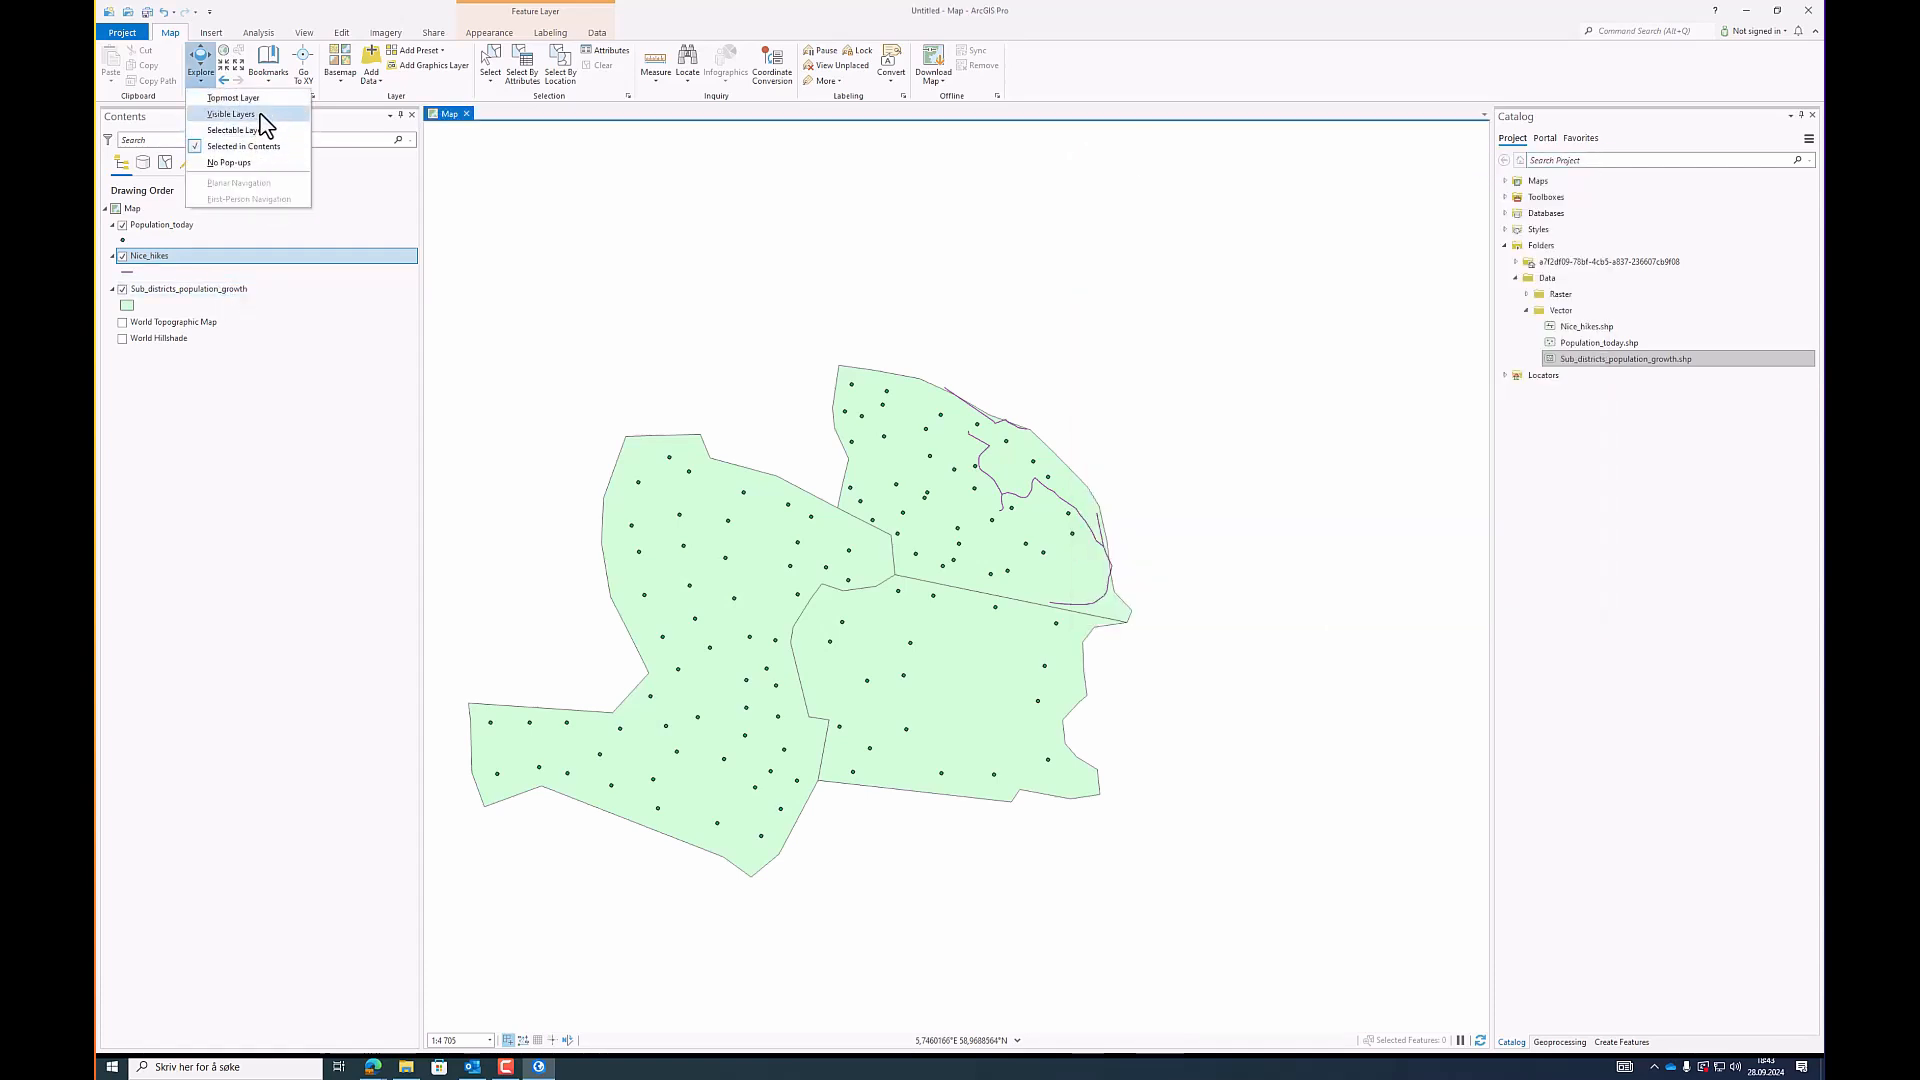
left_click(261, 99)
left_click(205, 82)
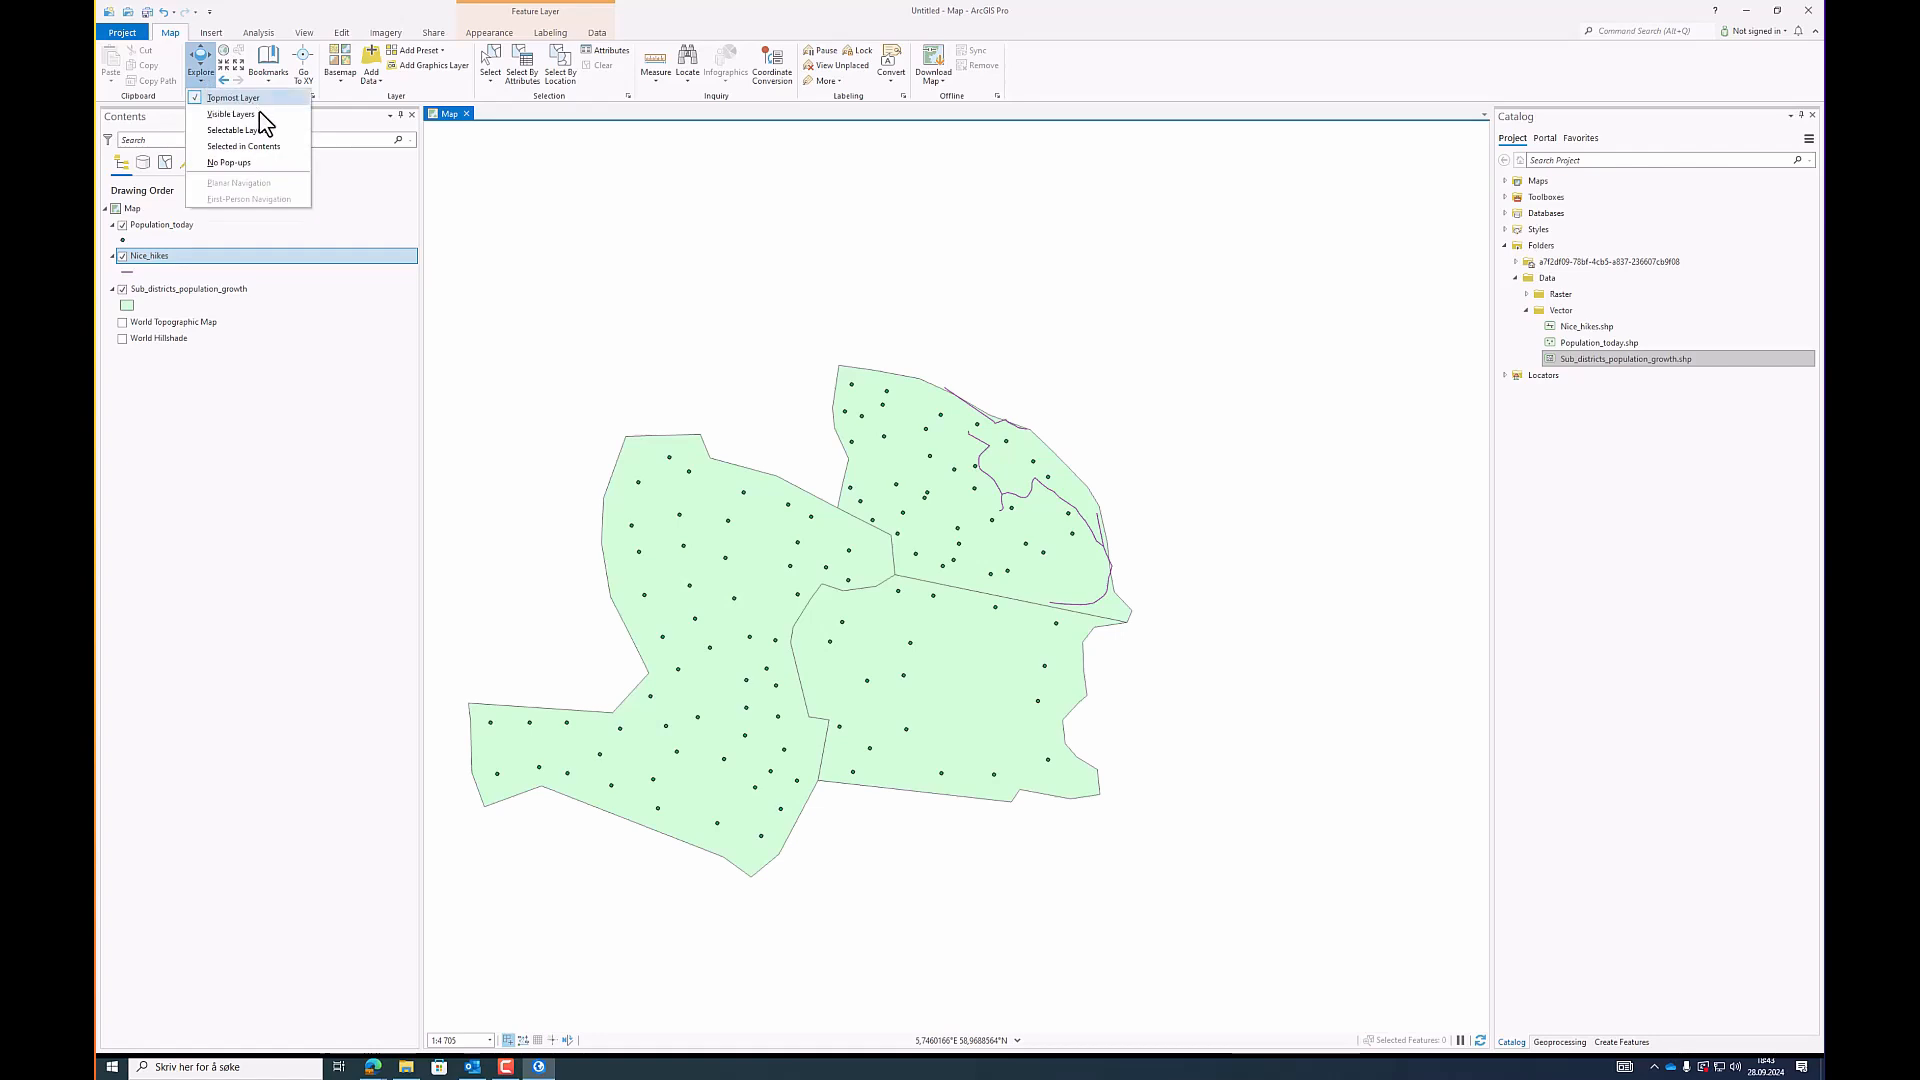
left_click(258, 115)
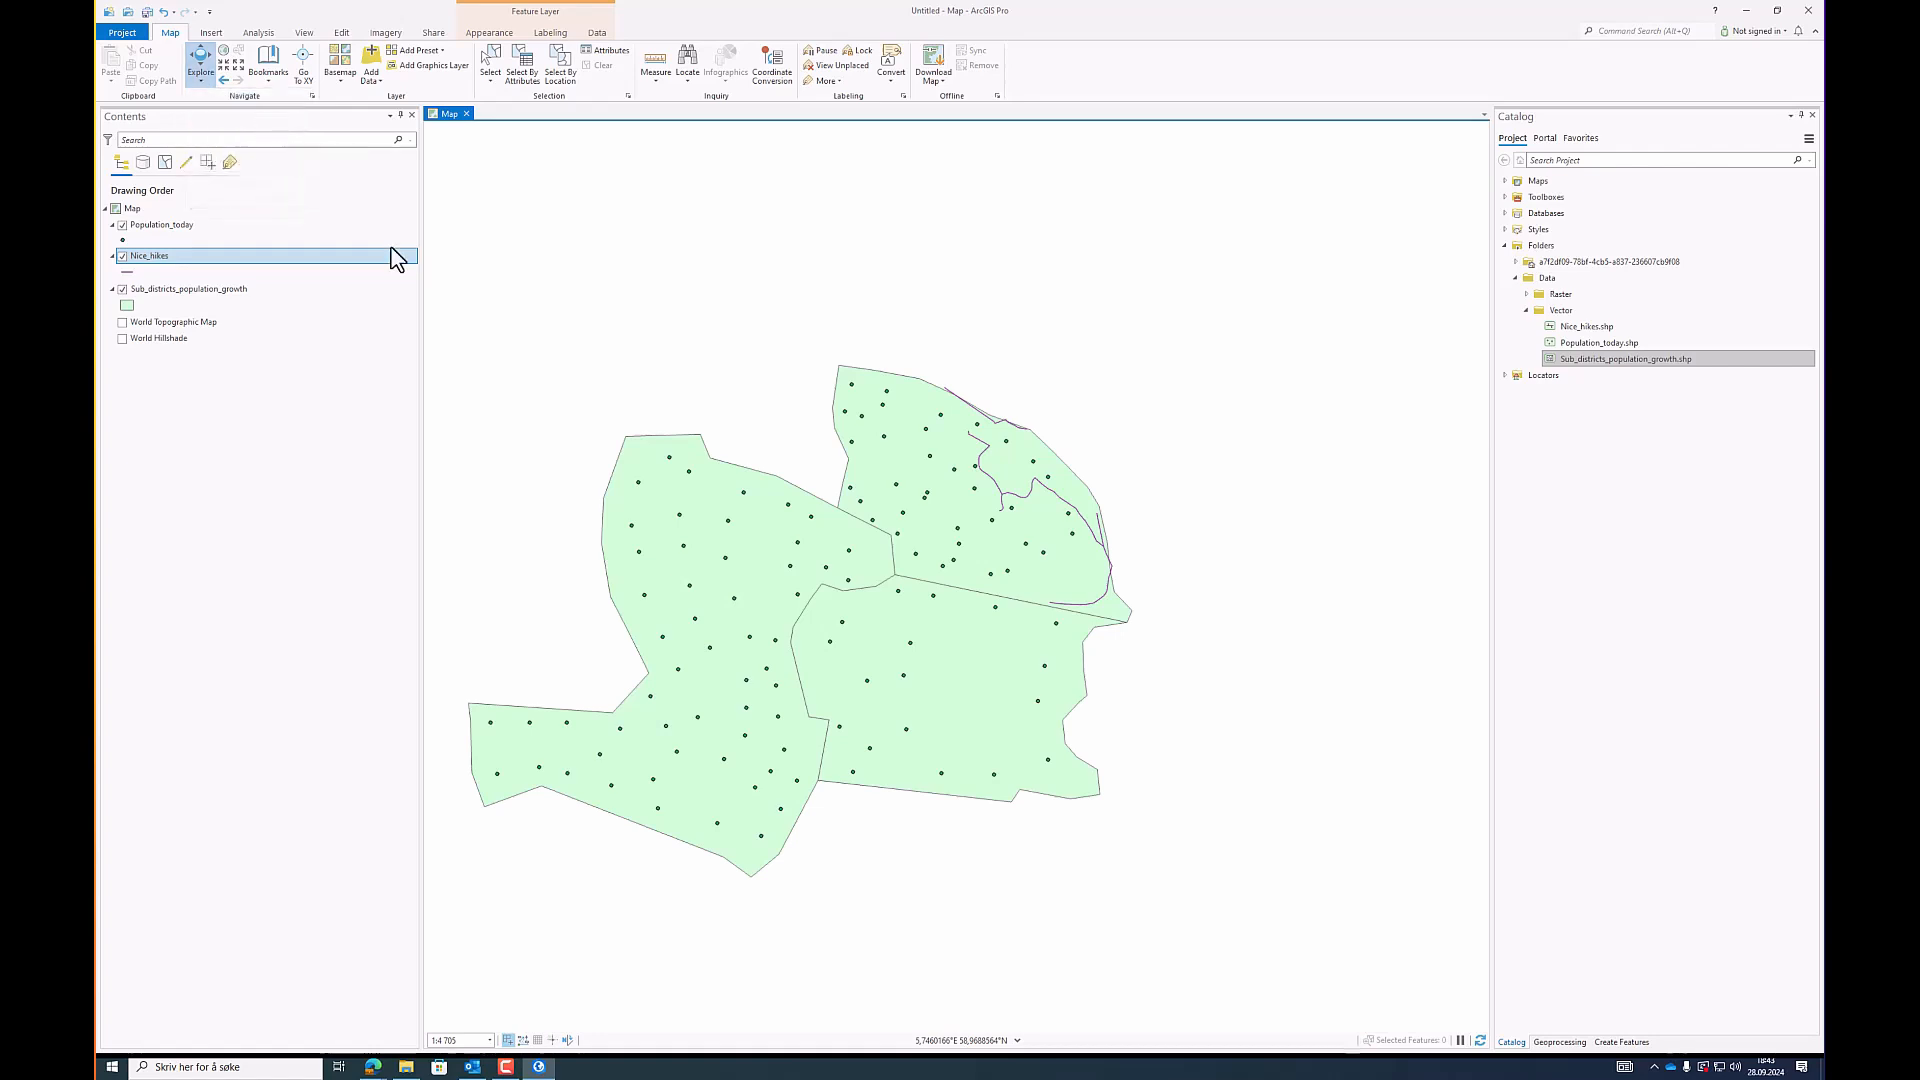
left_click(716, 490)
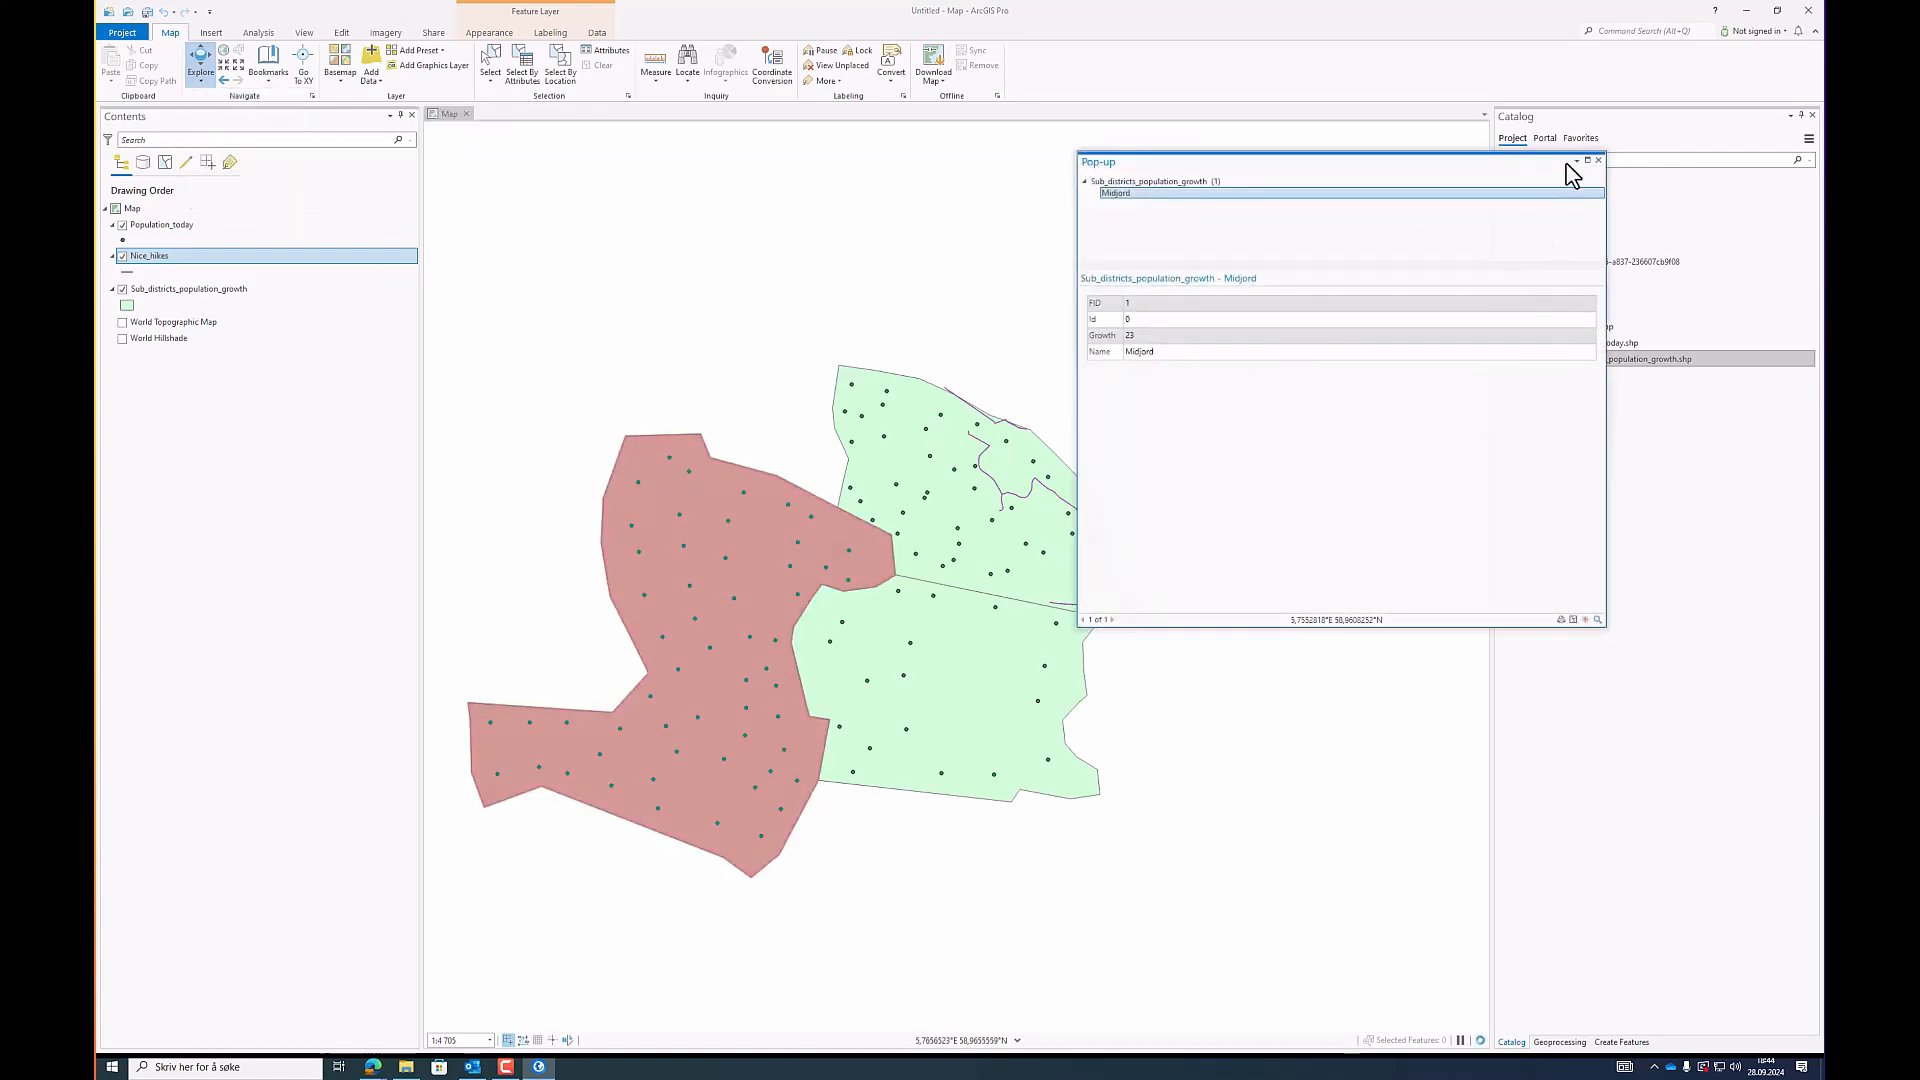
left_click(1601, 162)
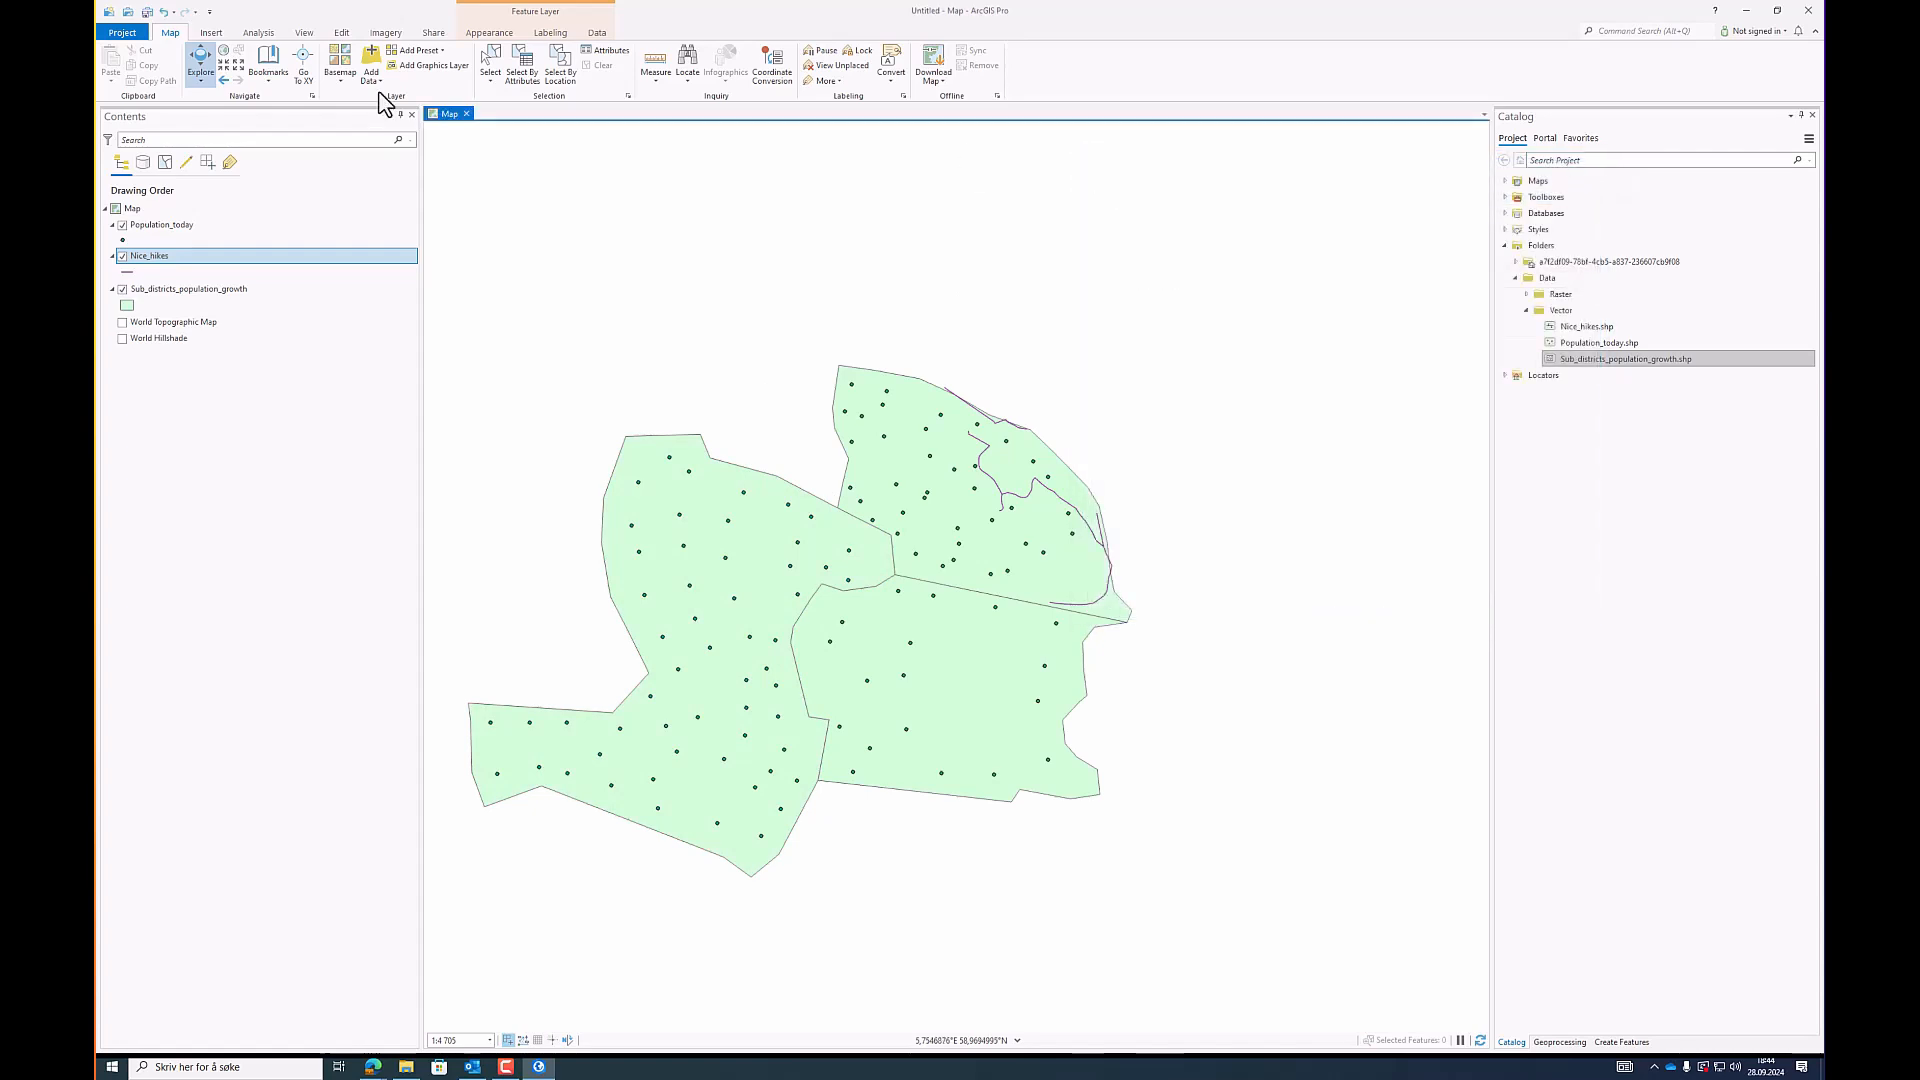
Step: Set Explore pop-ups to Selected in Contents and select each of the three vector layers in turn
left_click(203, 83)
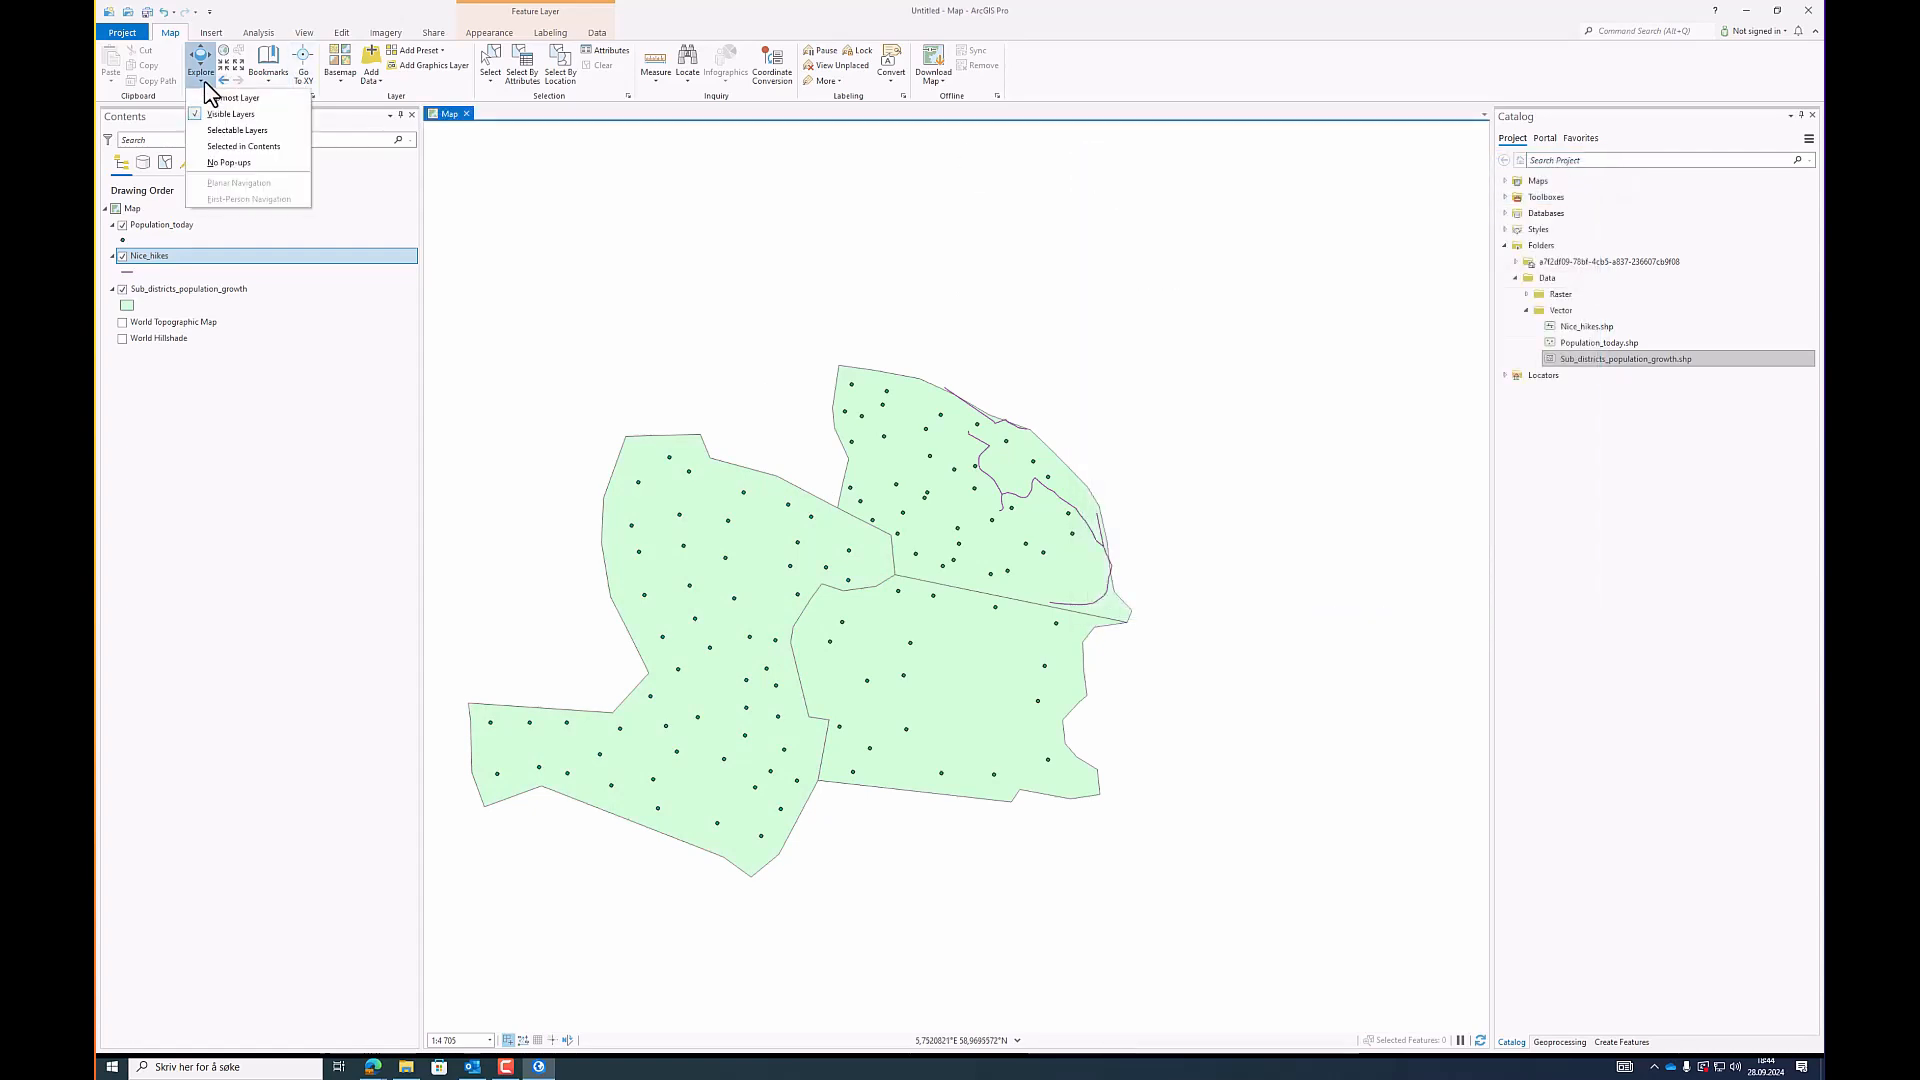
left_click(274, 148)
left_click(205, 290)
left_click(176, 227)
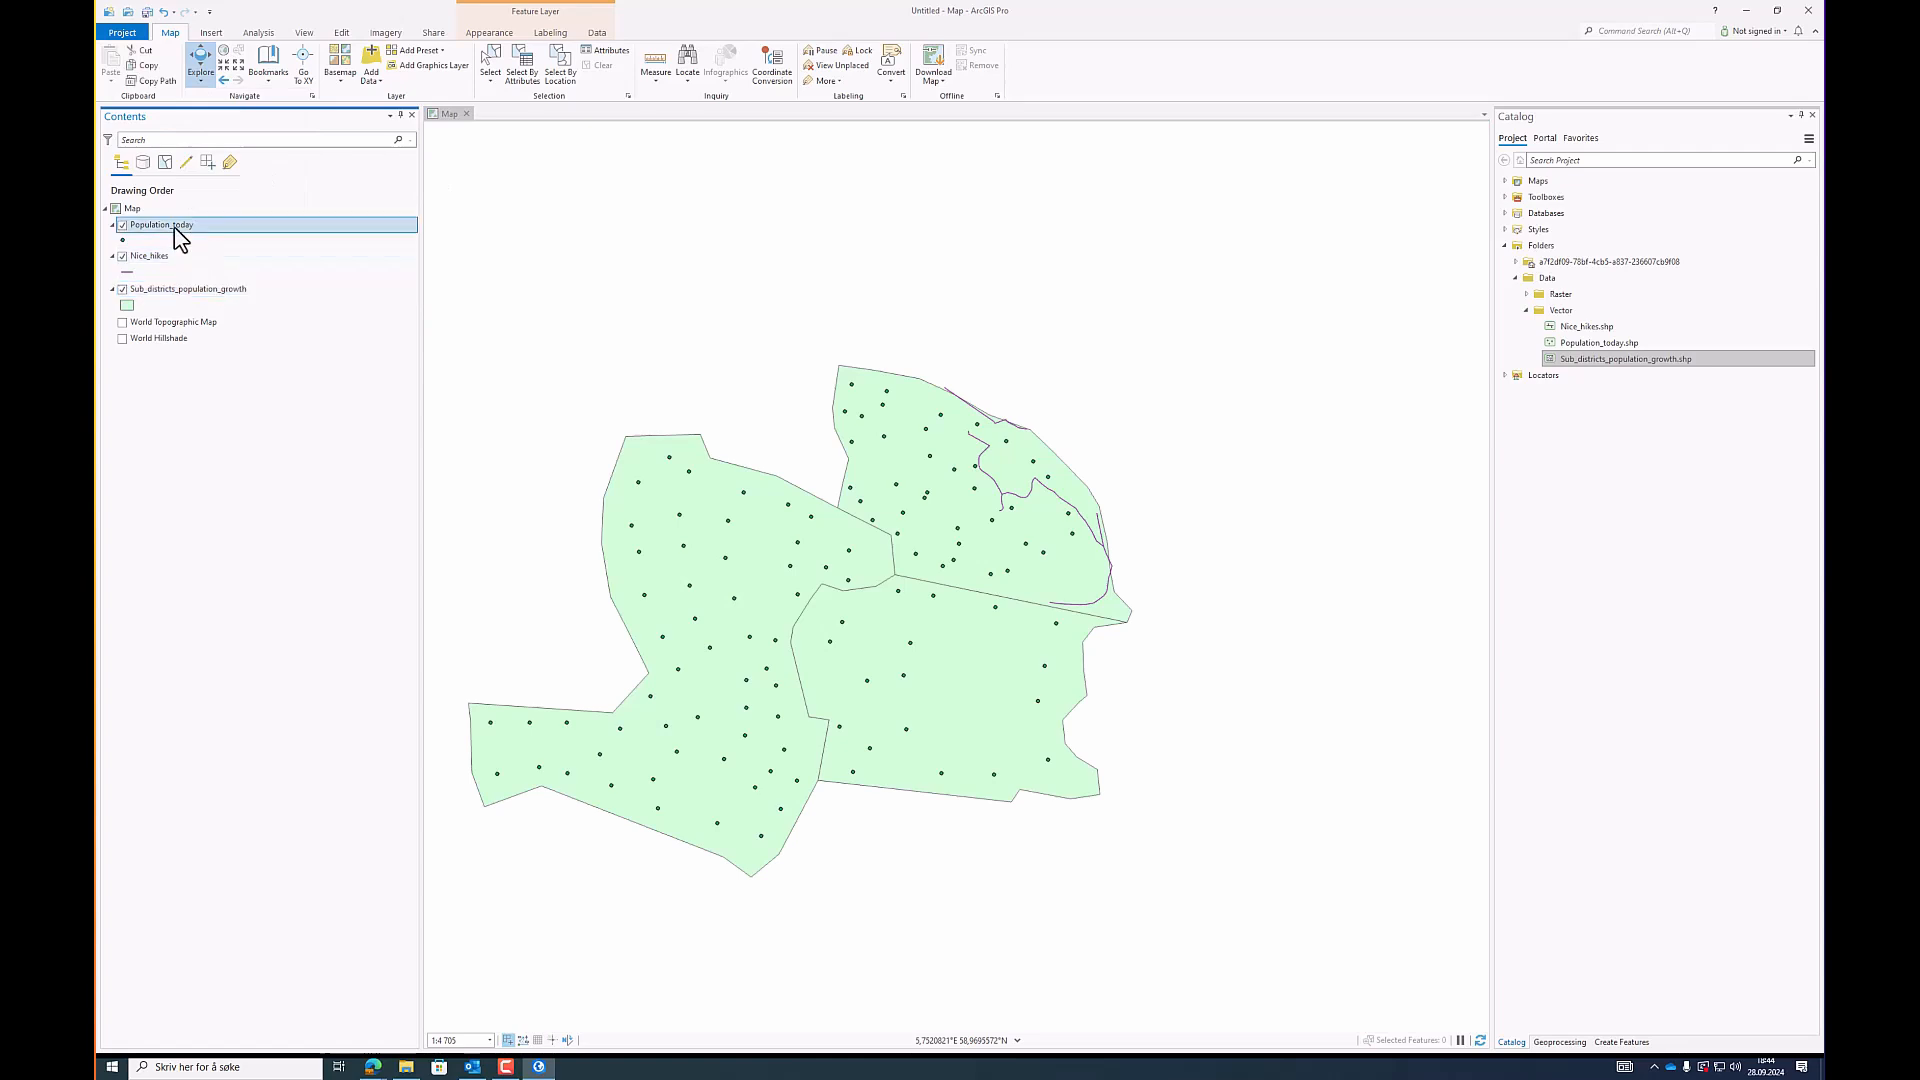
left_click(172, 258)
left_click(185, 290)
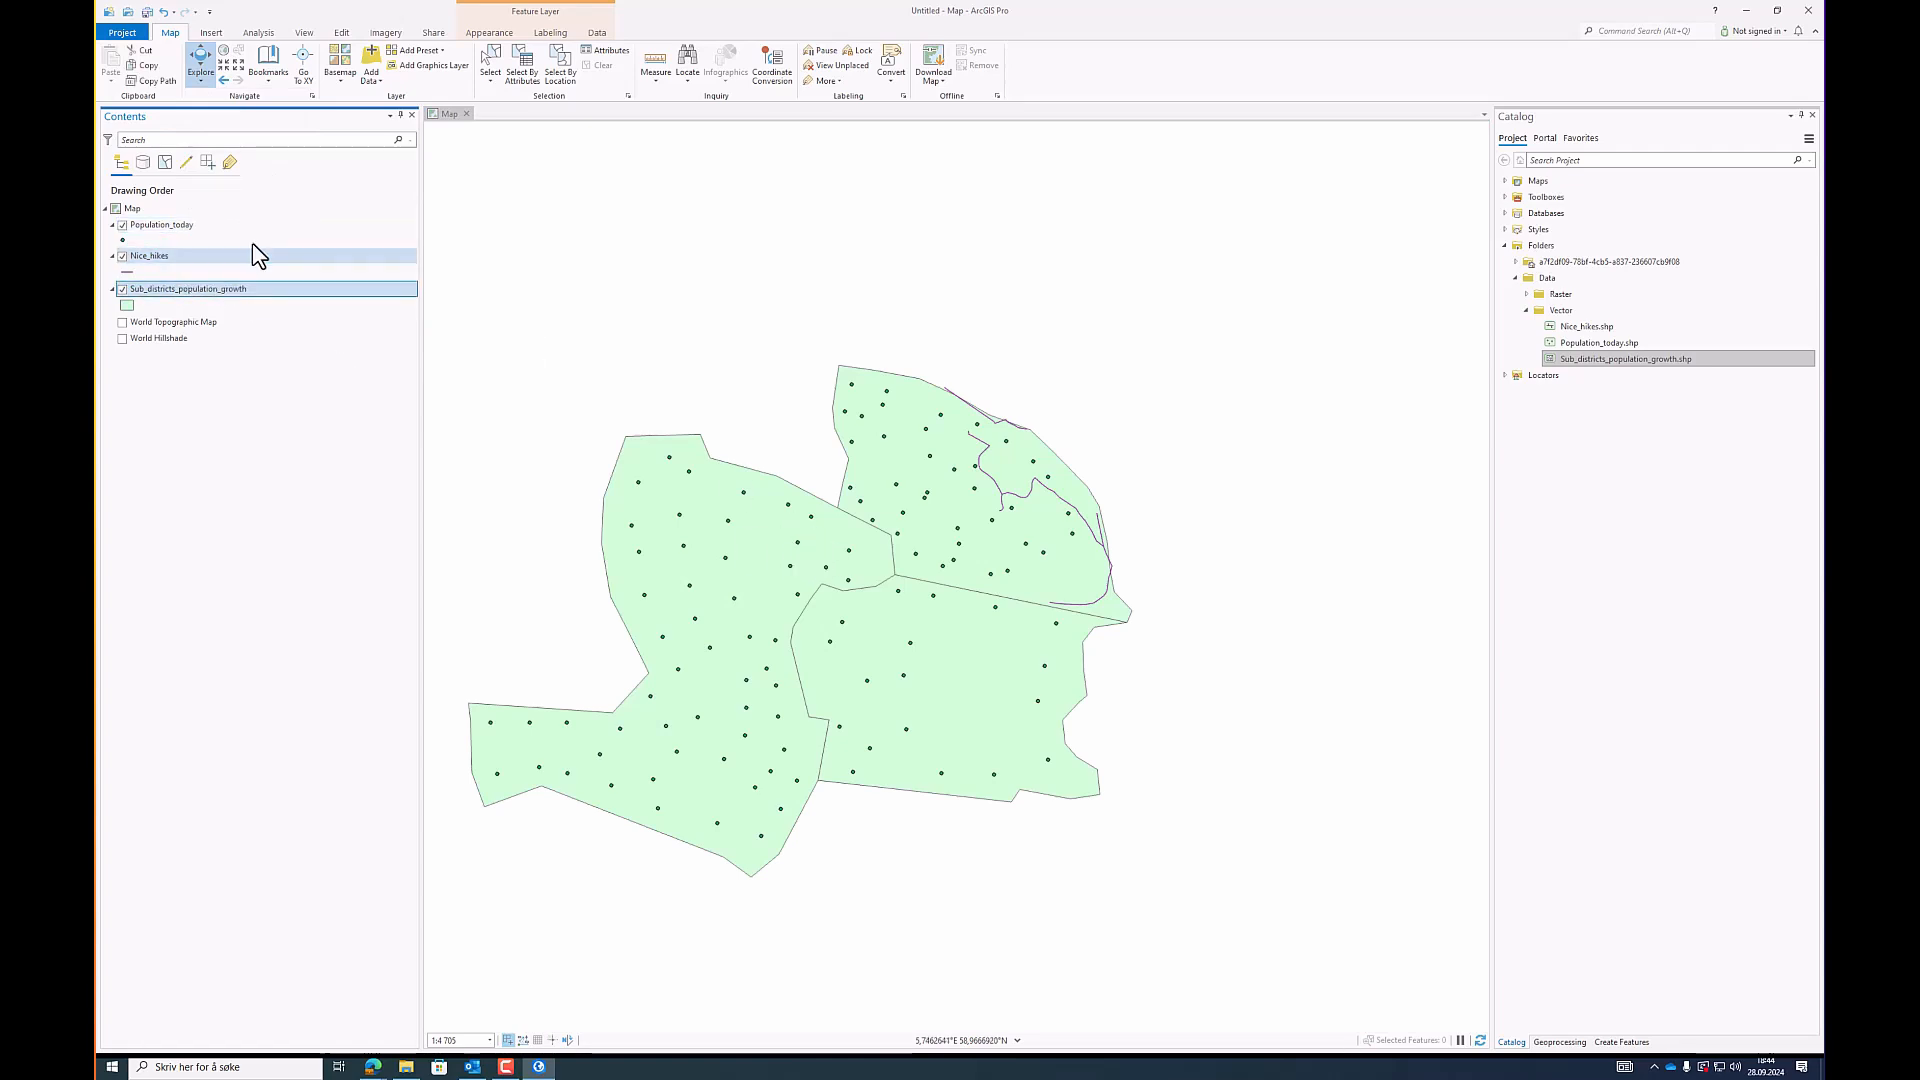
Step: Open the attribute table of the Population_today layer to examine its fields
left_click(221, 228)
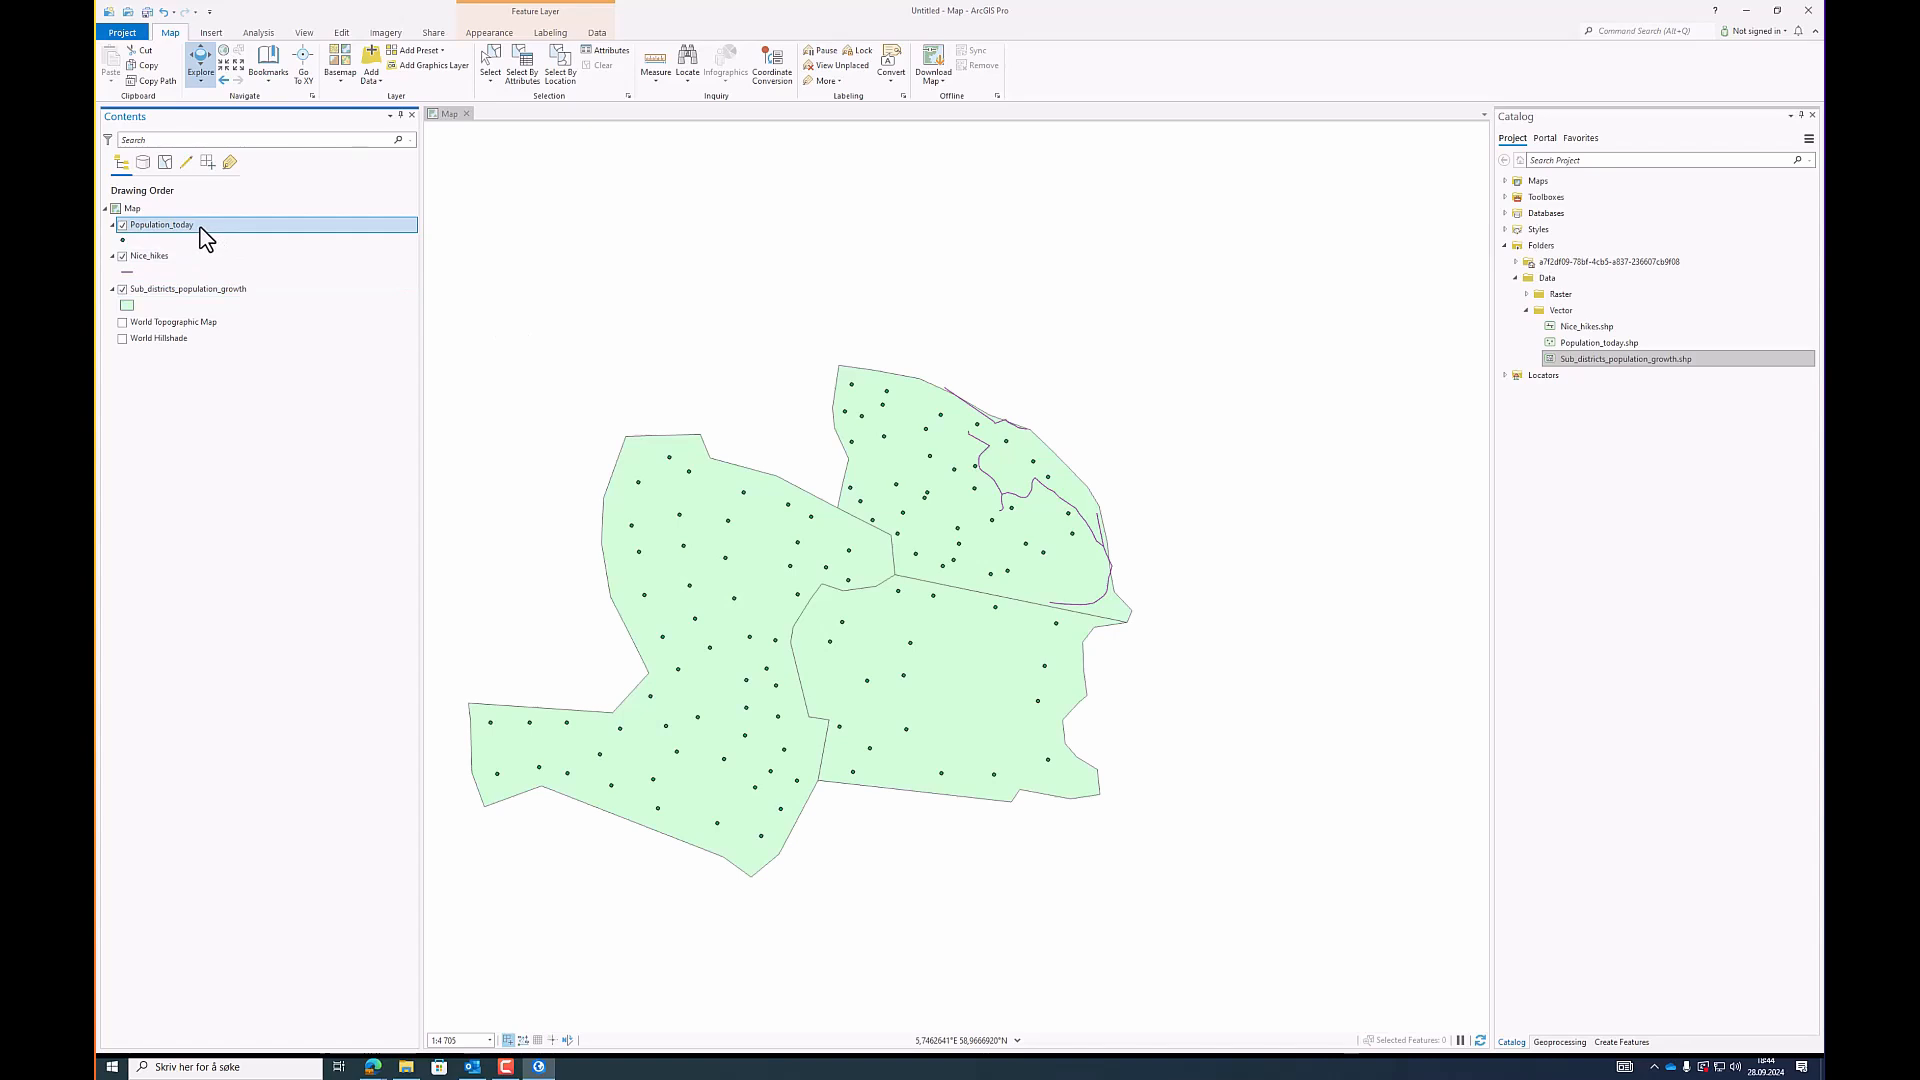
right_click(200, 229)
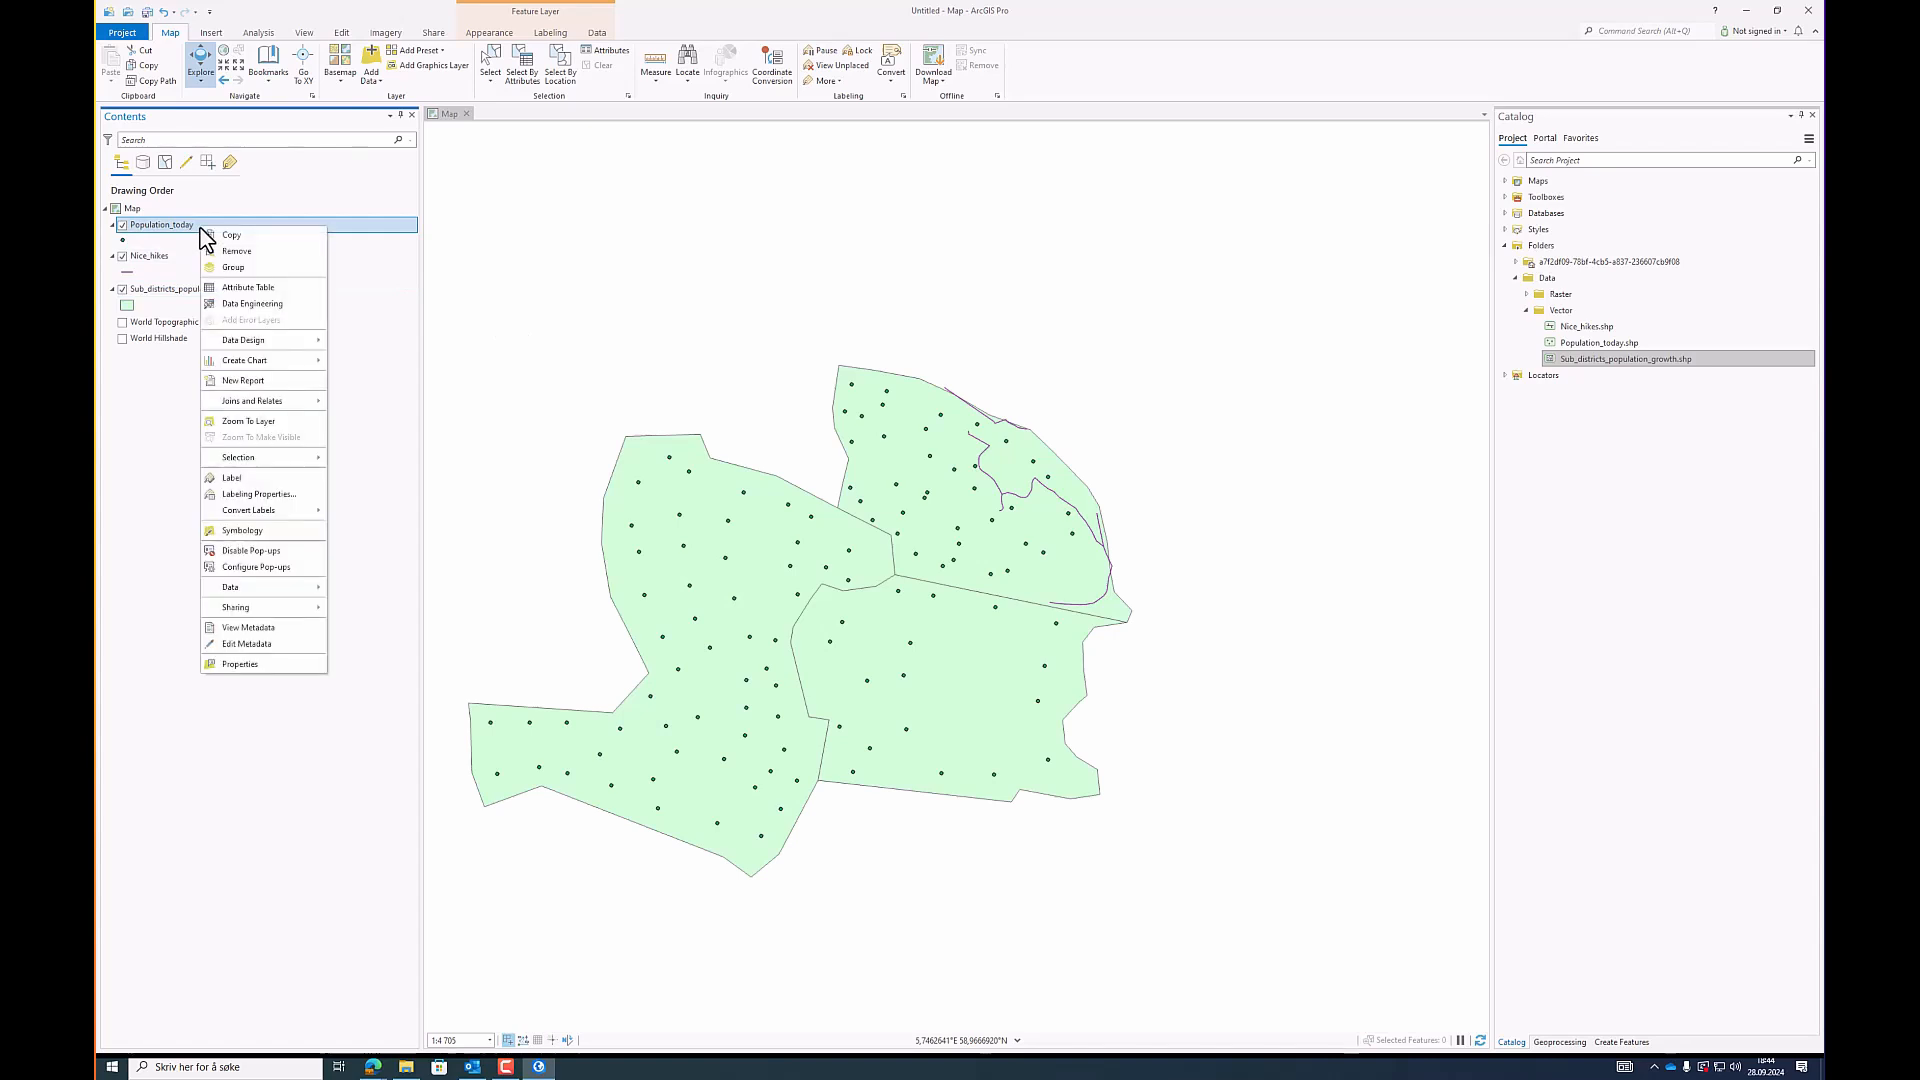
left_click(285, 290)
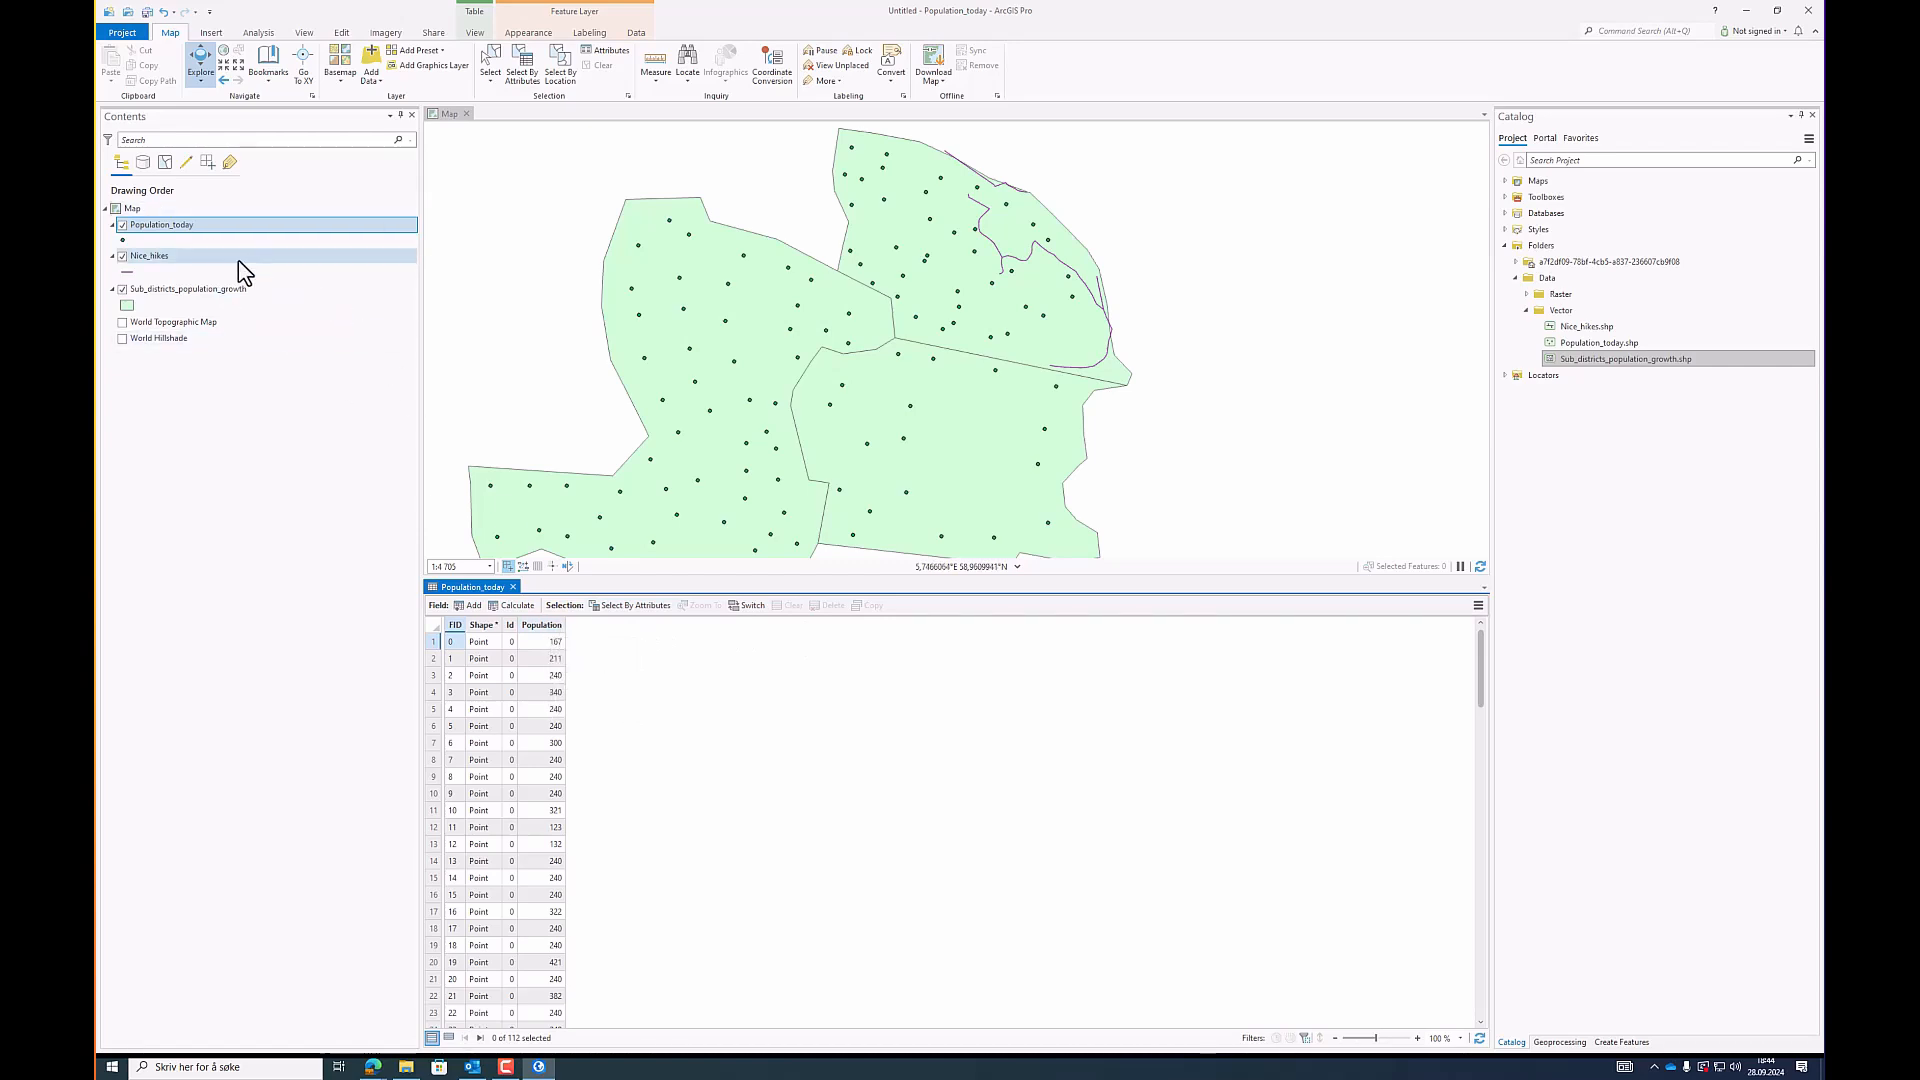
Step: Open the attribute table of the Nice_hikes layer to examine the hikes' names, popularity and length
left_click(200, 257)
right_click(184, 256)
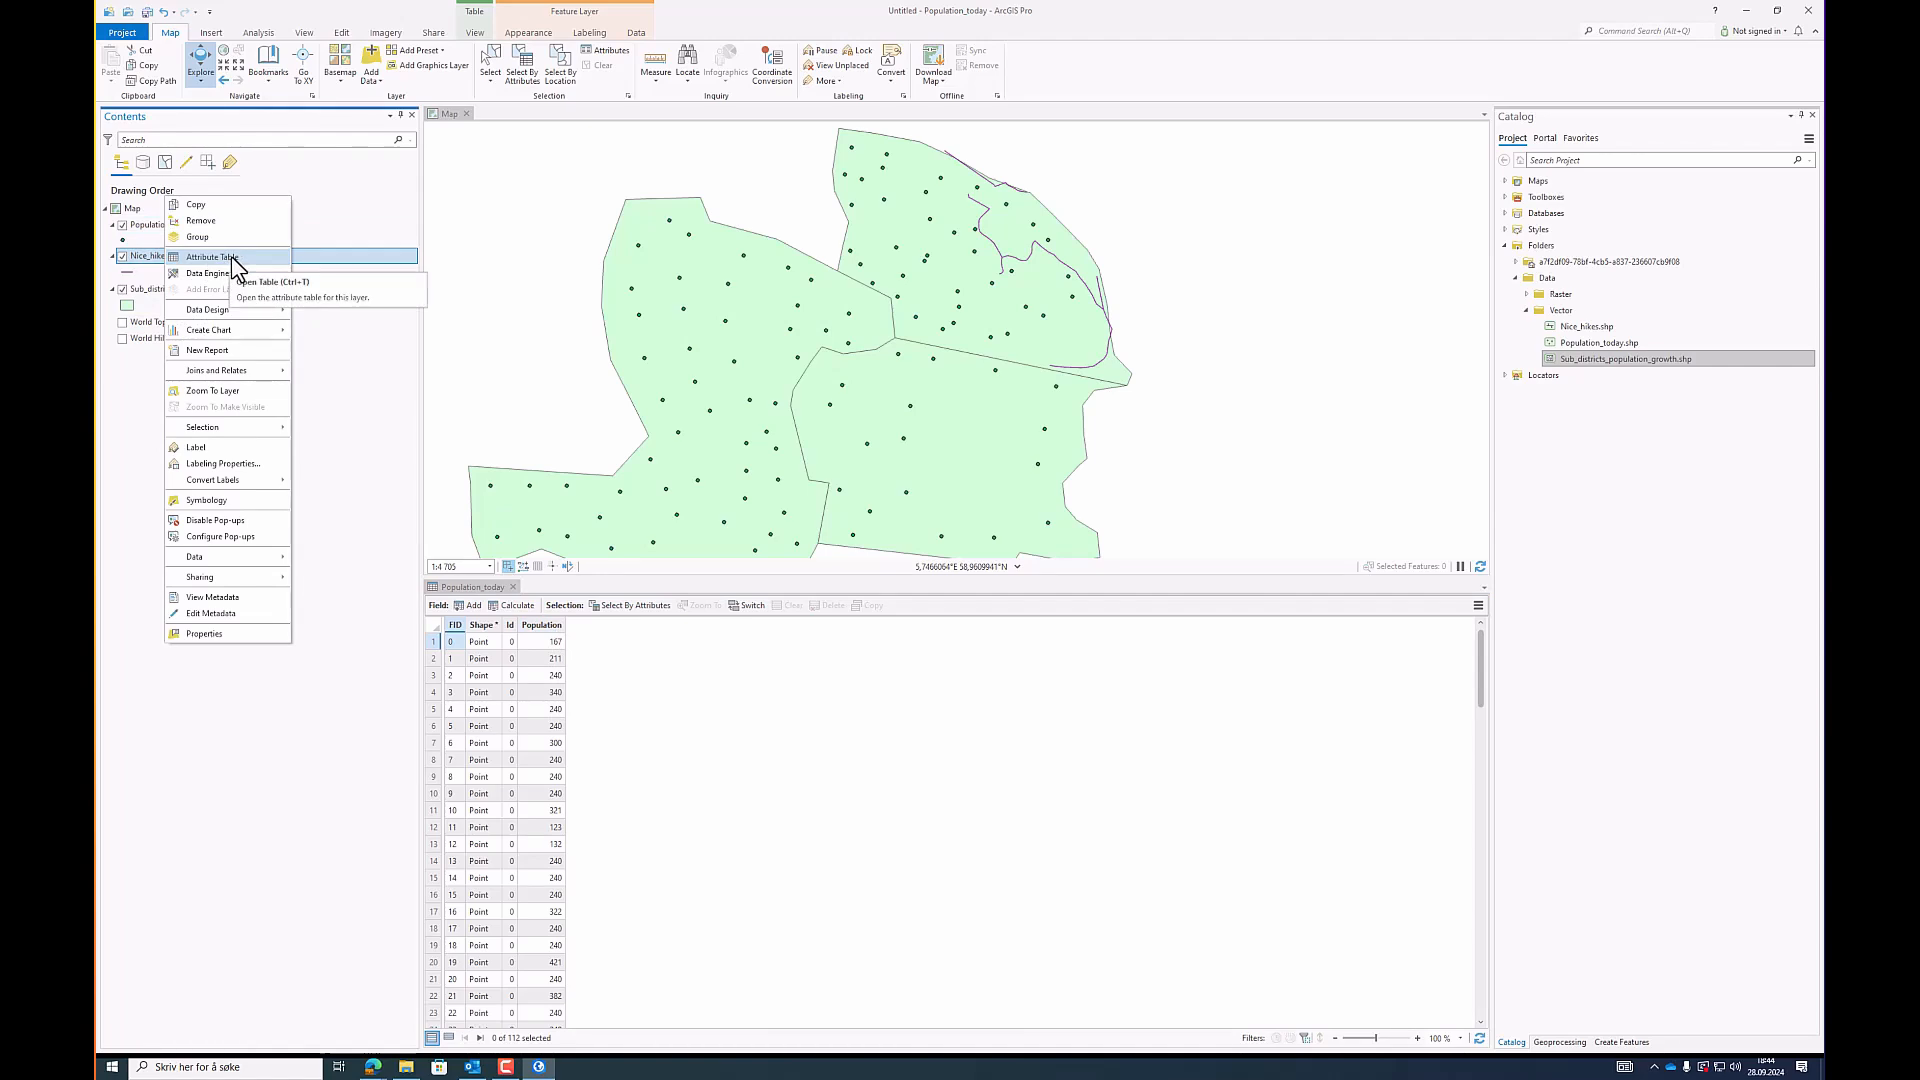
left_click(232, 258)
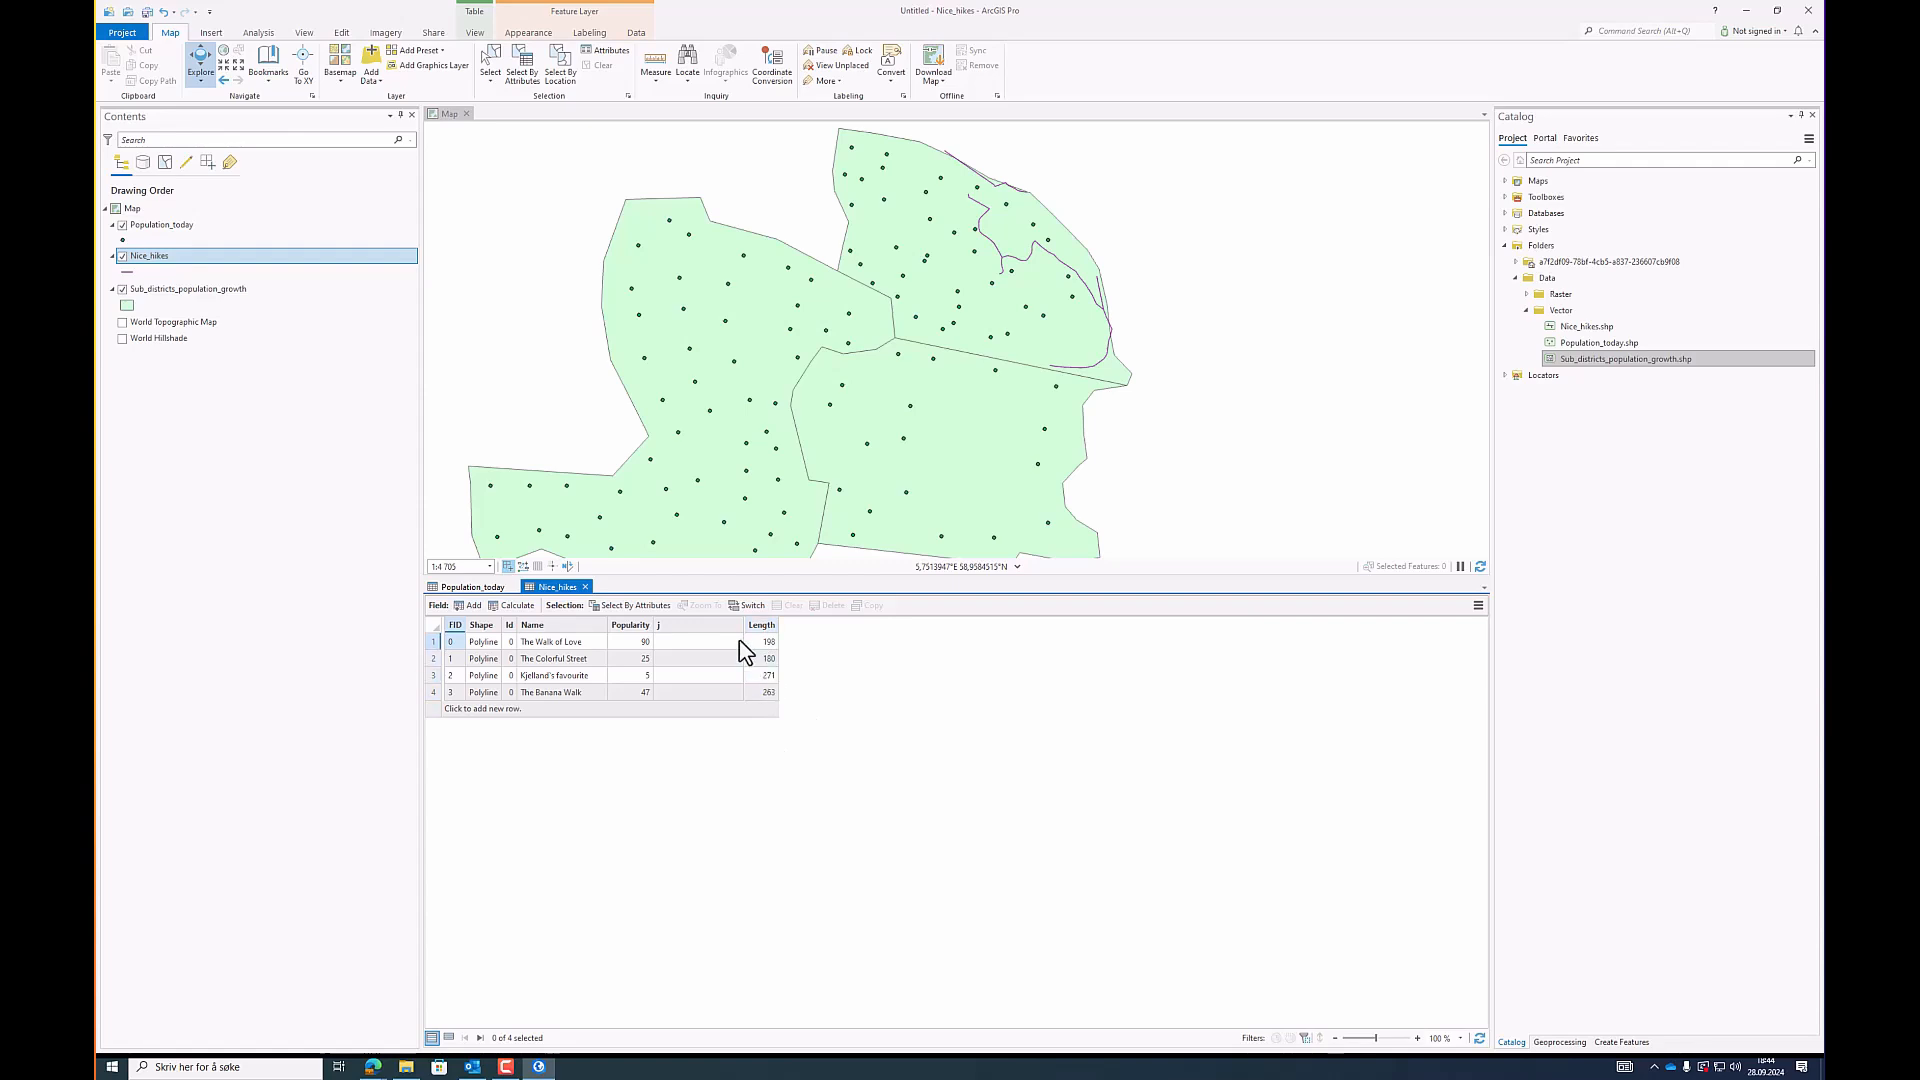
Step: Open the attribute table of the Sub_districts_population_growth layer to examine the growth values and names
left_click(226, 291)
right_click(232, 300)
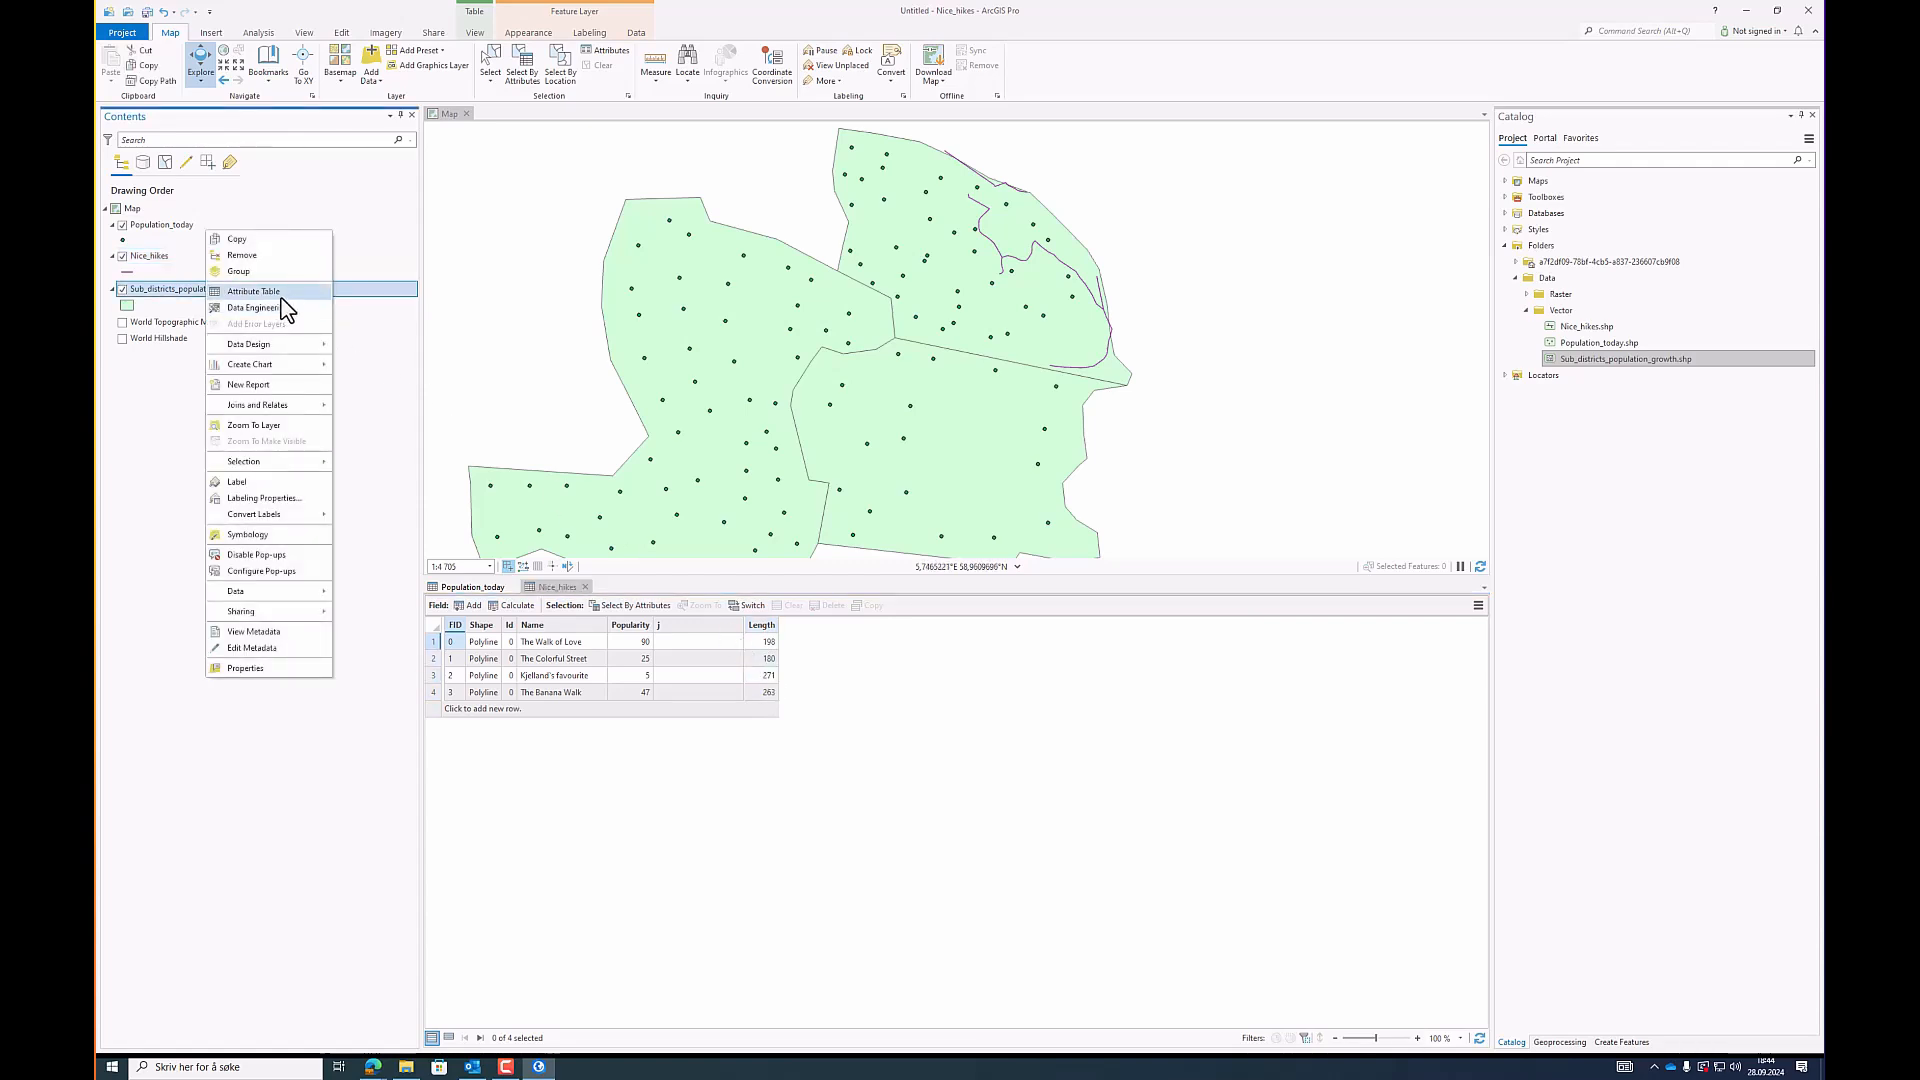
left_click(285, 307)
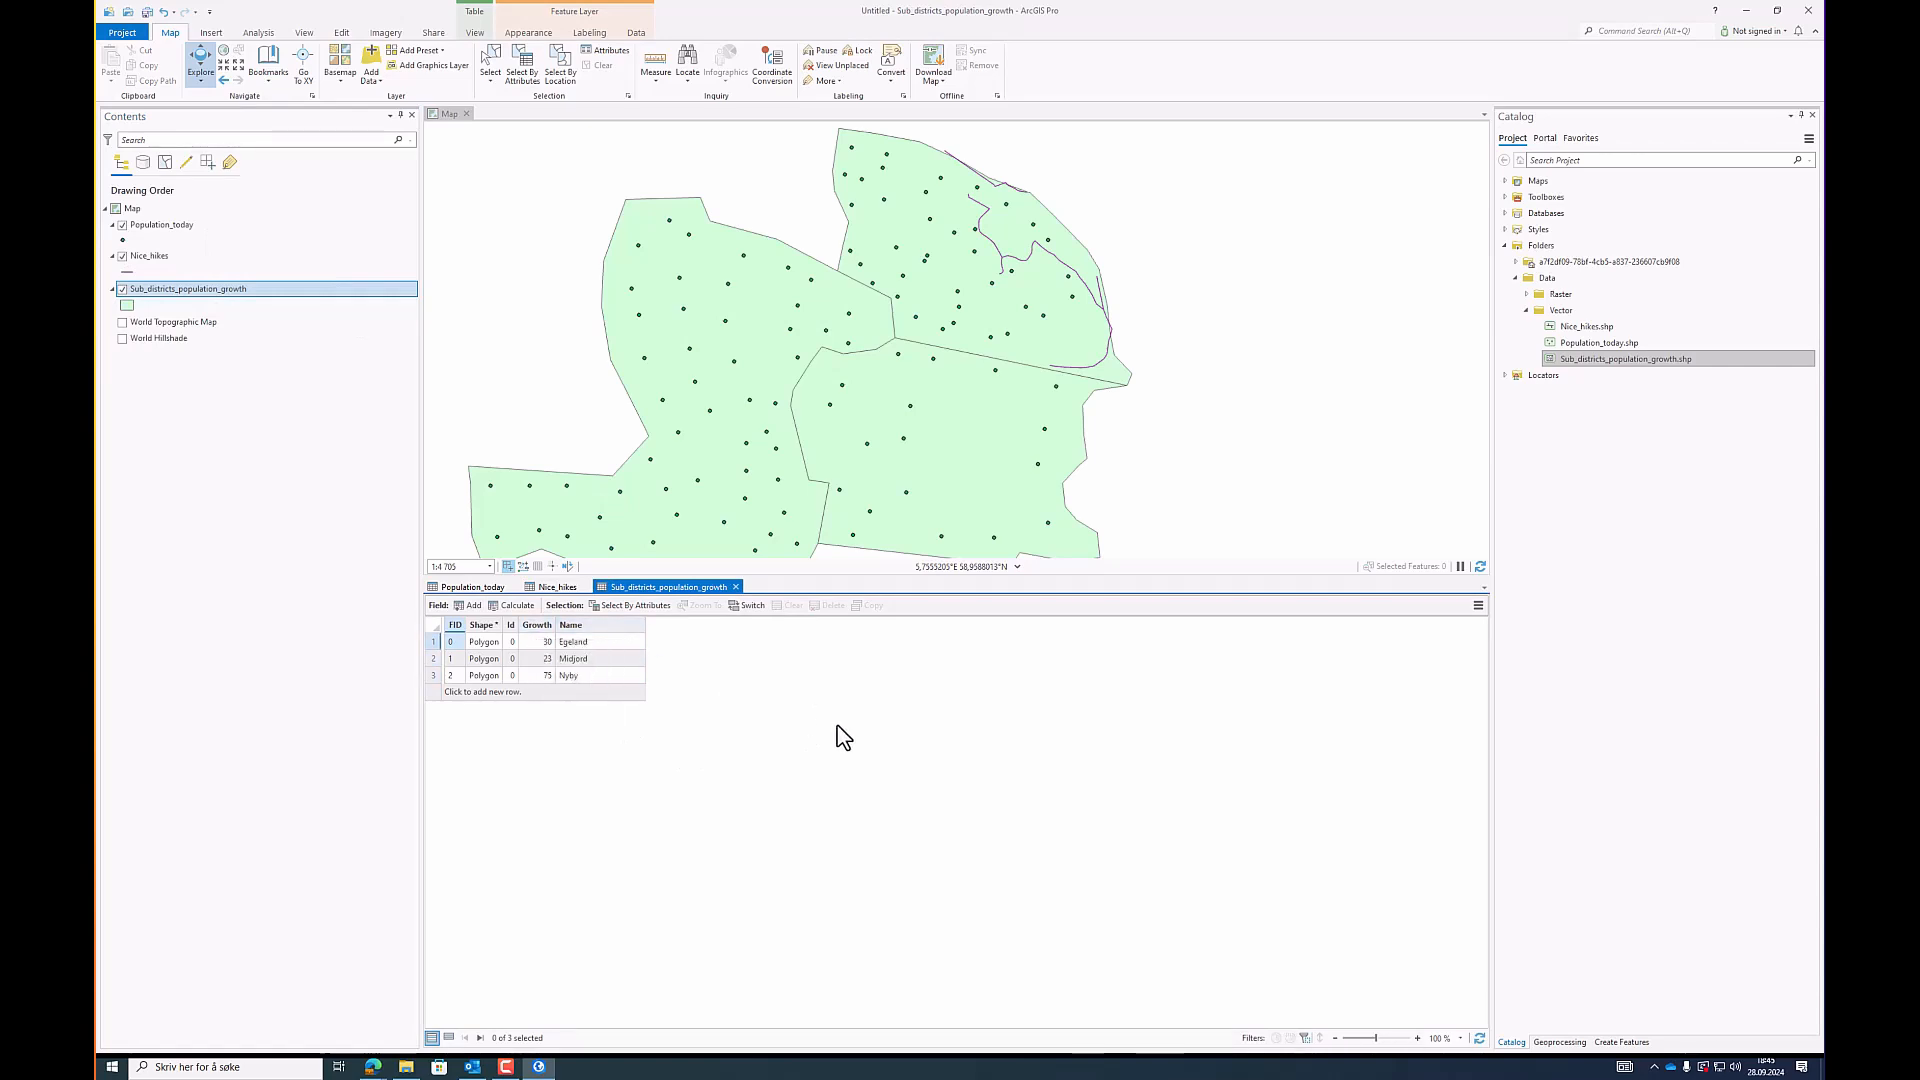
Step: Select the Nyby, Midjord and Egeland rows one after another to locate each sub-district on the map
left_click(435, 675)
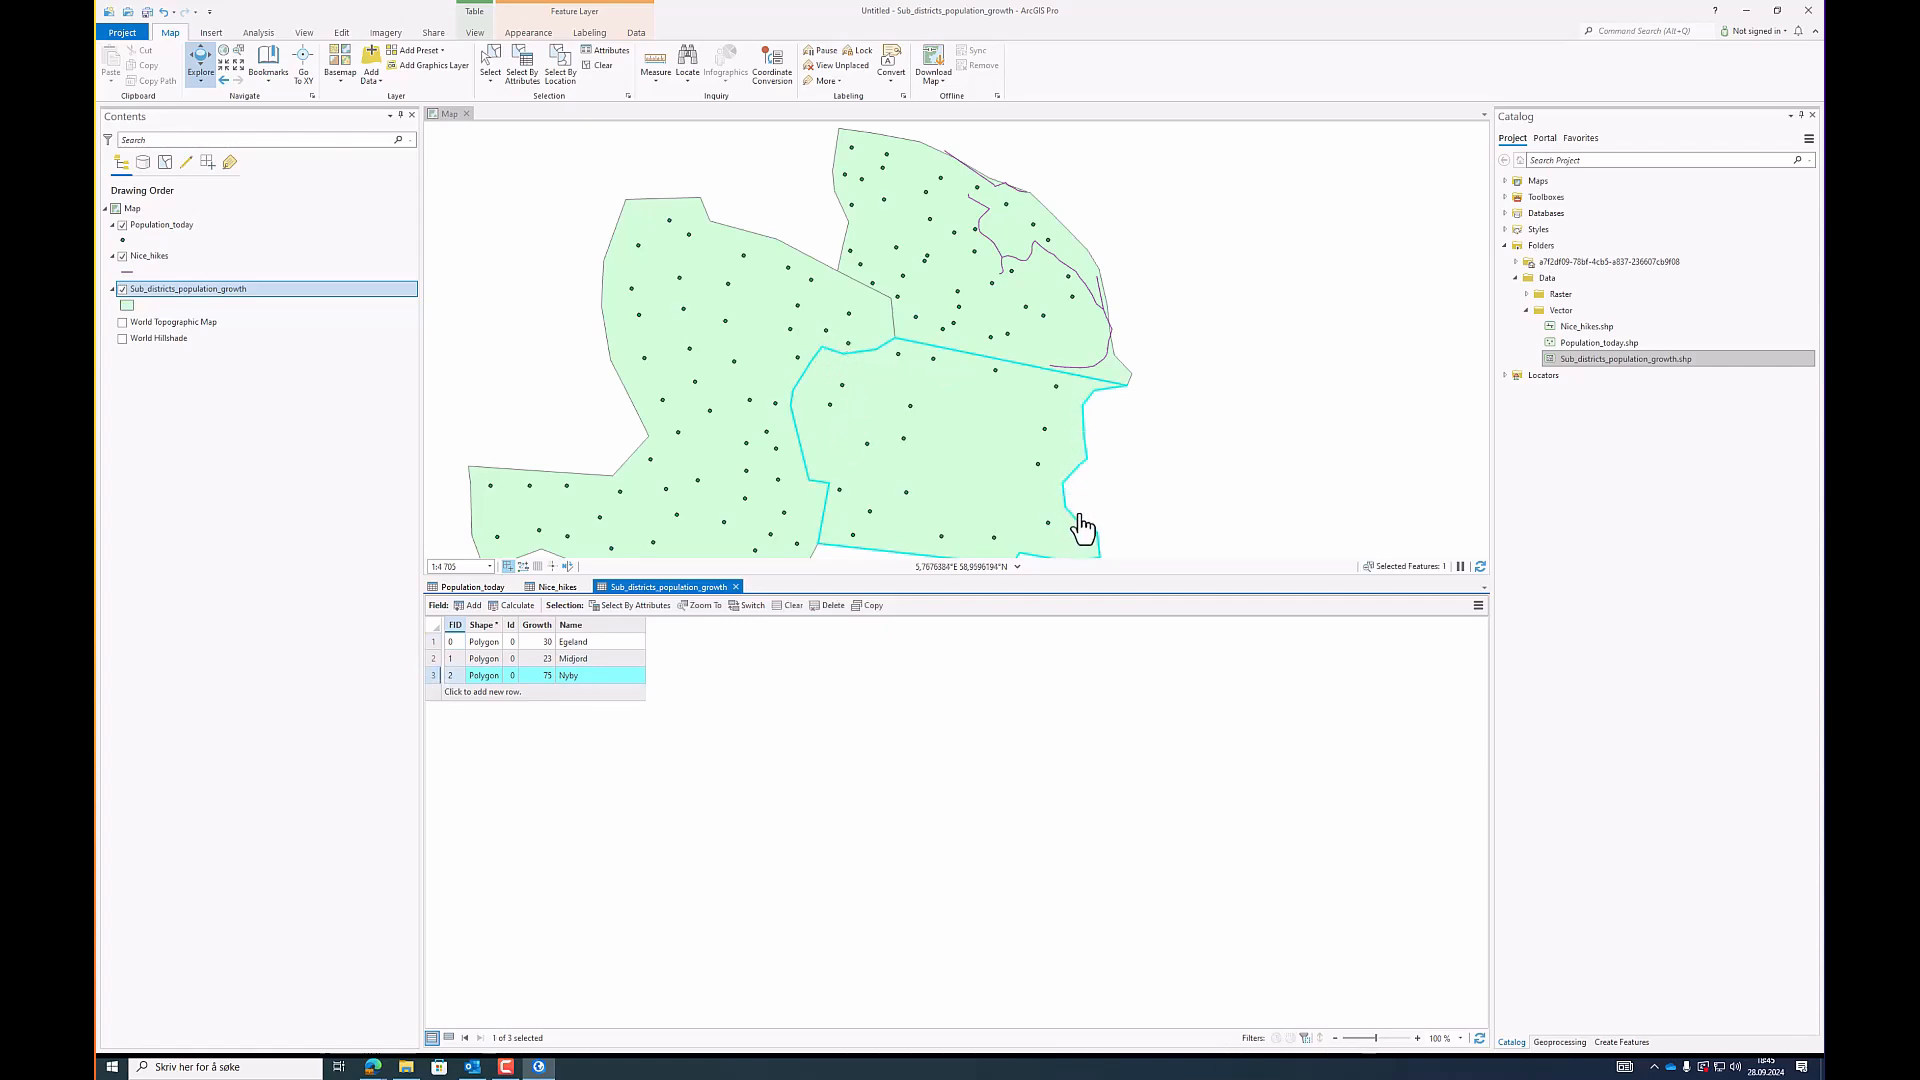
left_click_drag(1086, 470, 1059, 452)
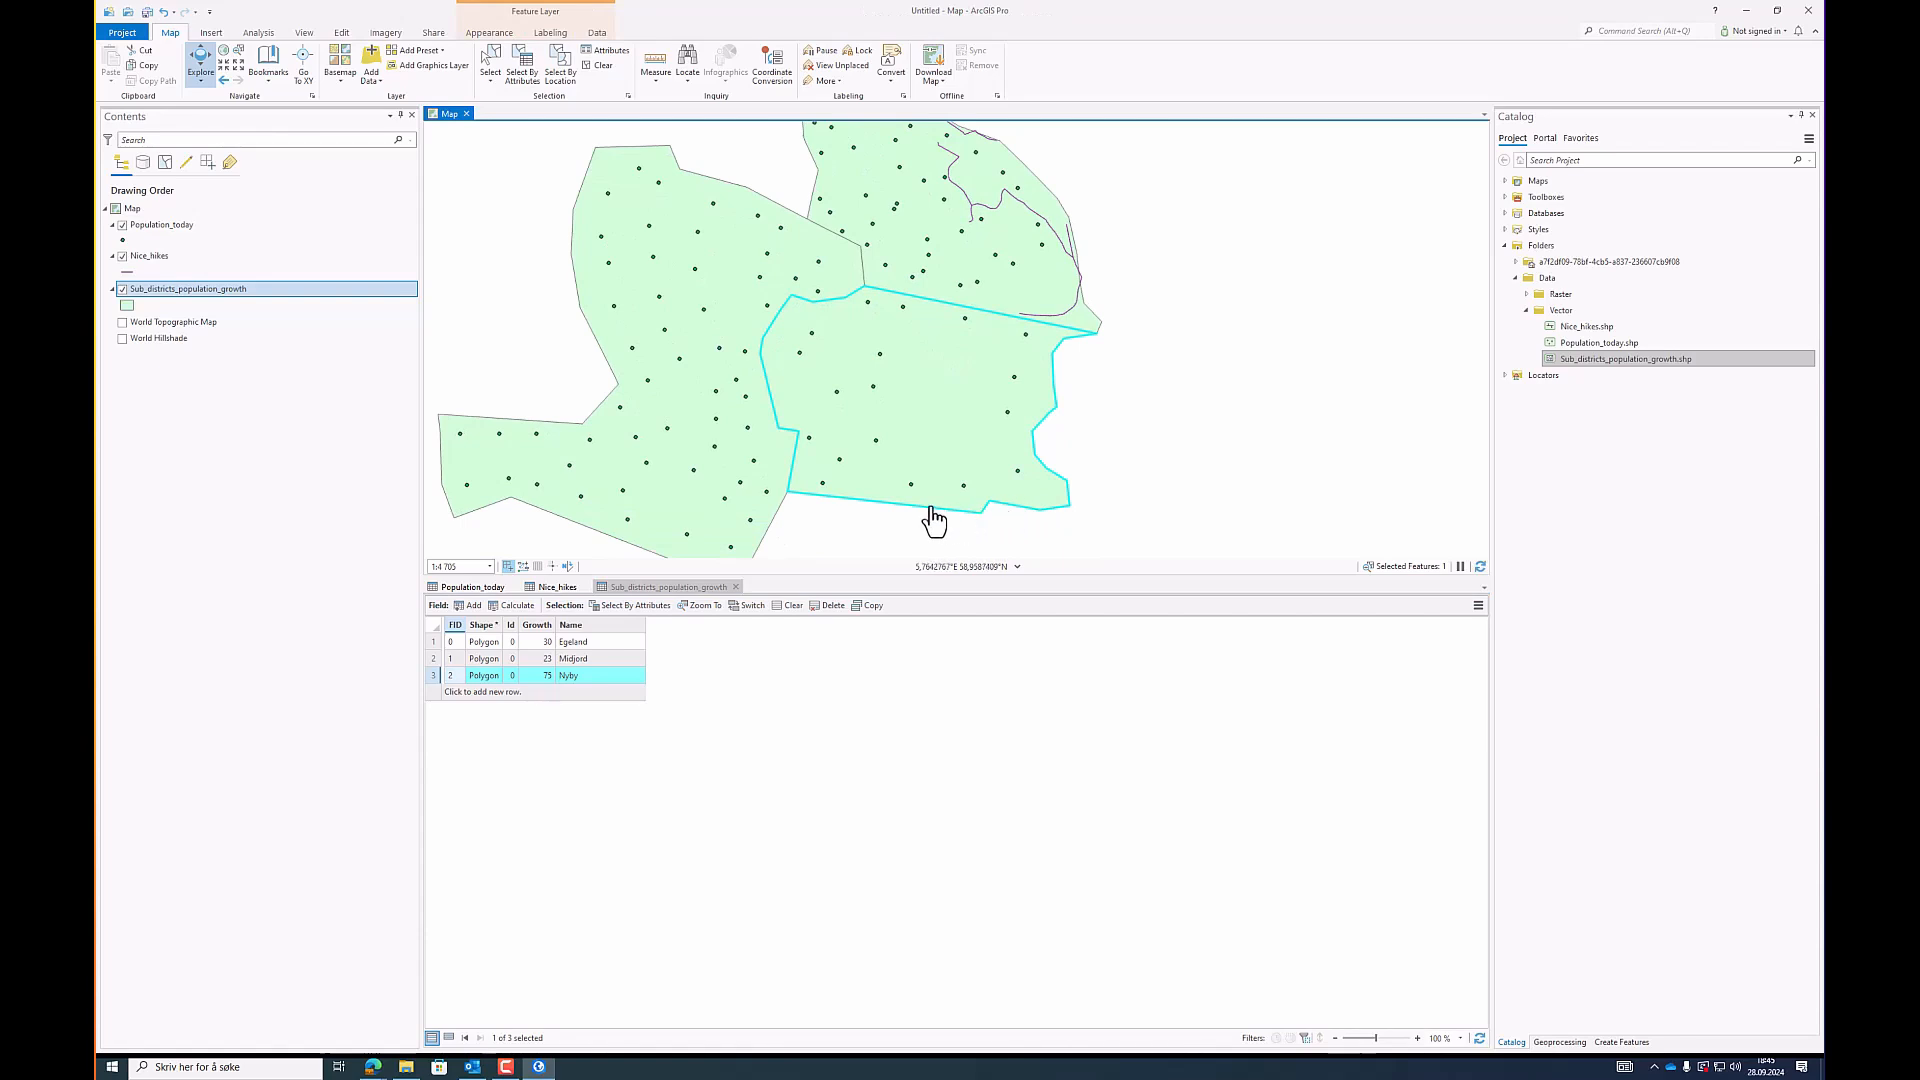
left_click(435, 658)
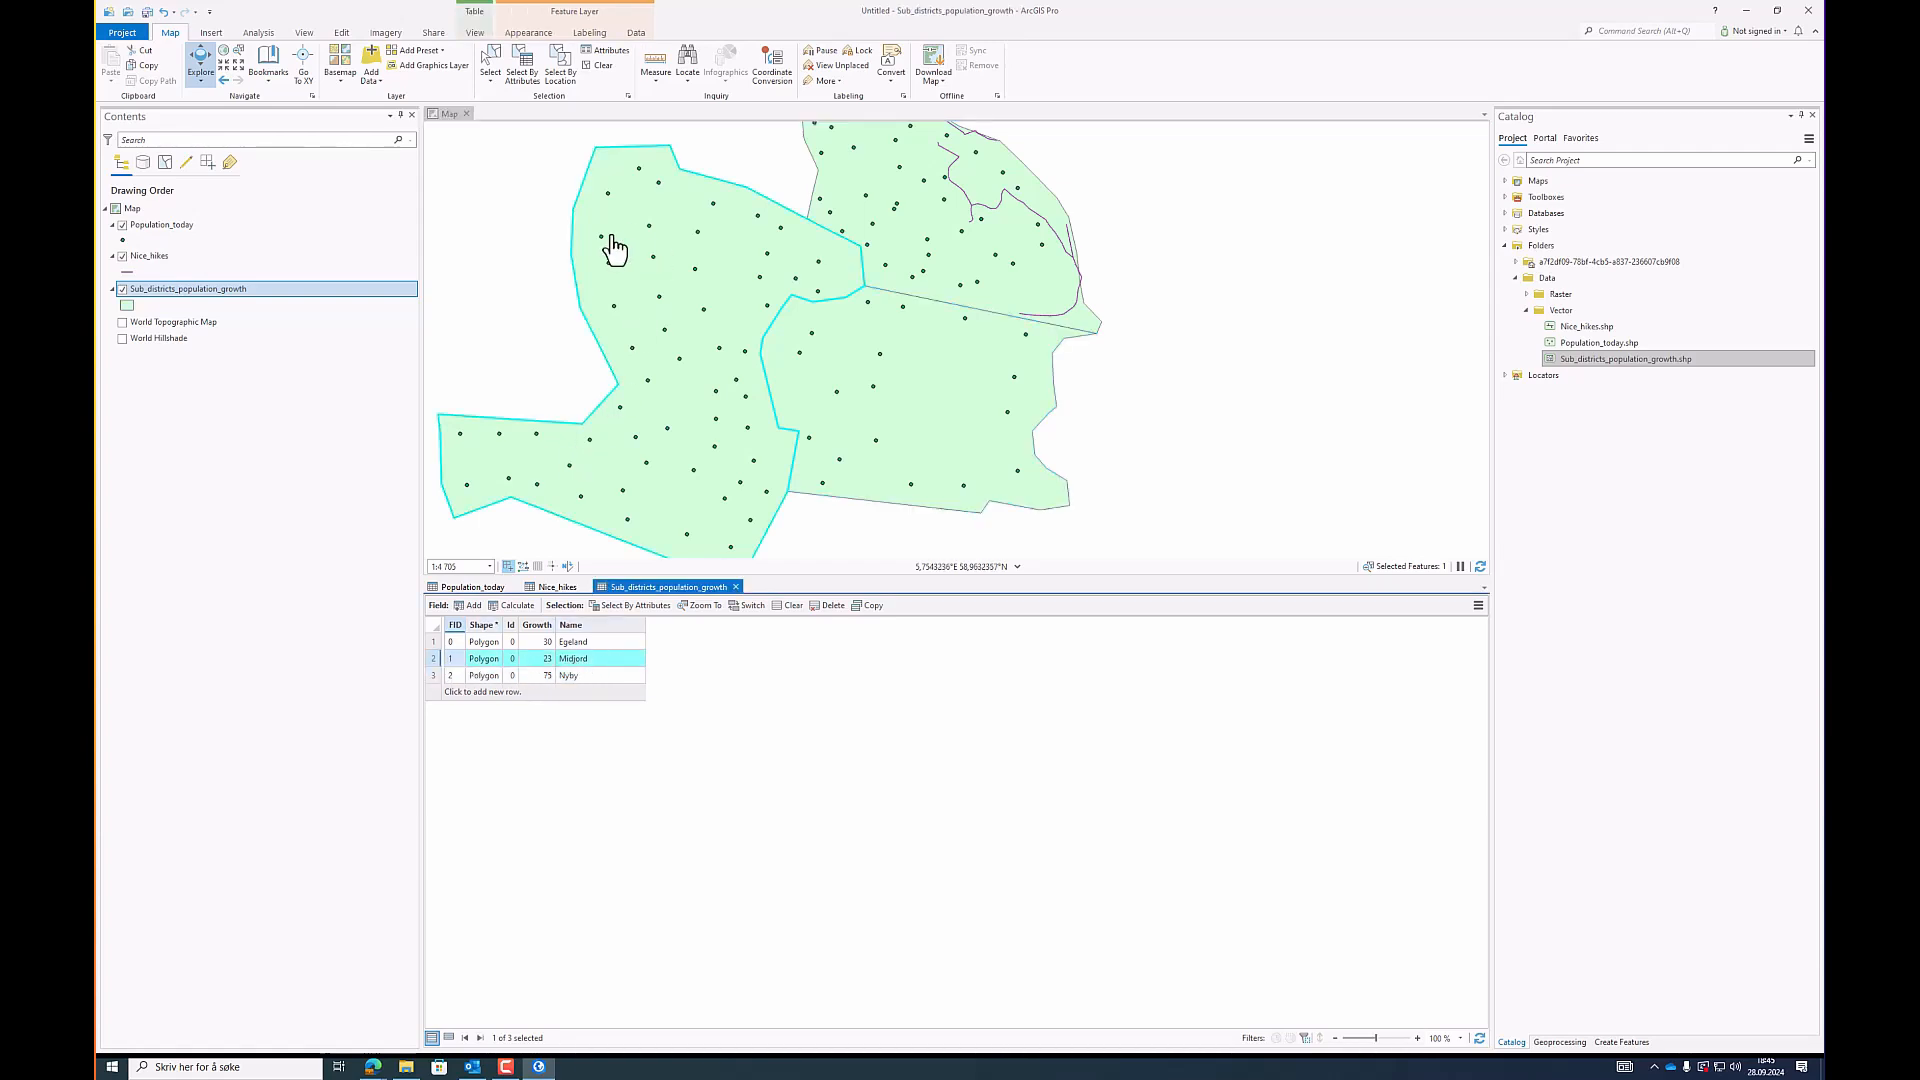
left_click(434, 641)
left_click_drag(977, 214, 964, 283)
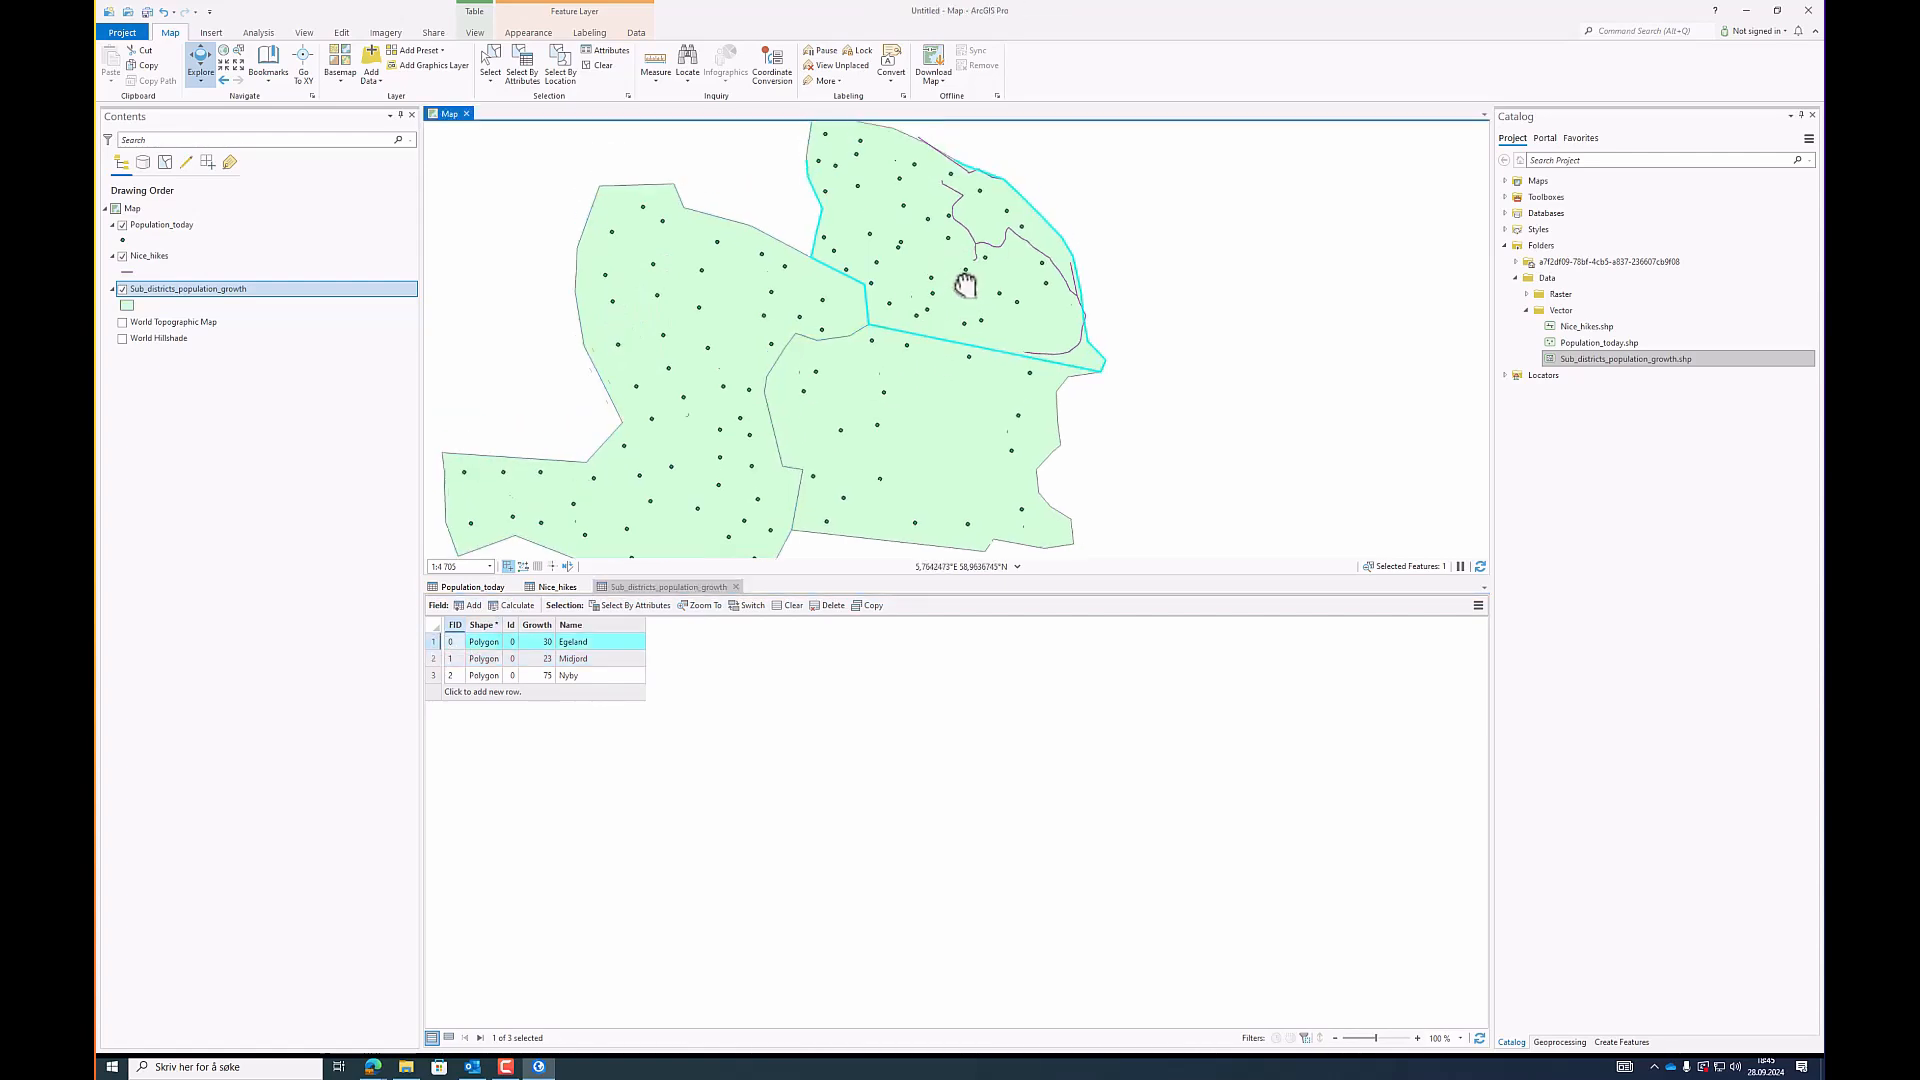
scroll(746, 243, "down", 2)
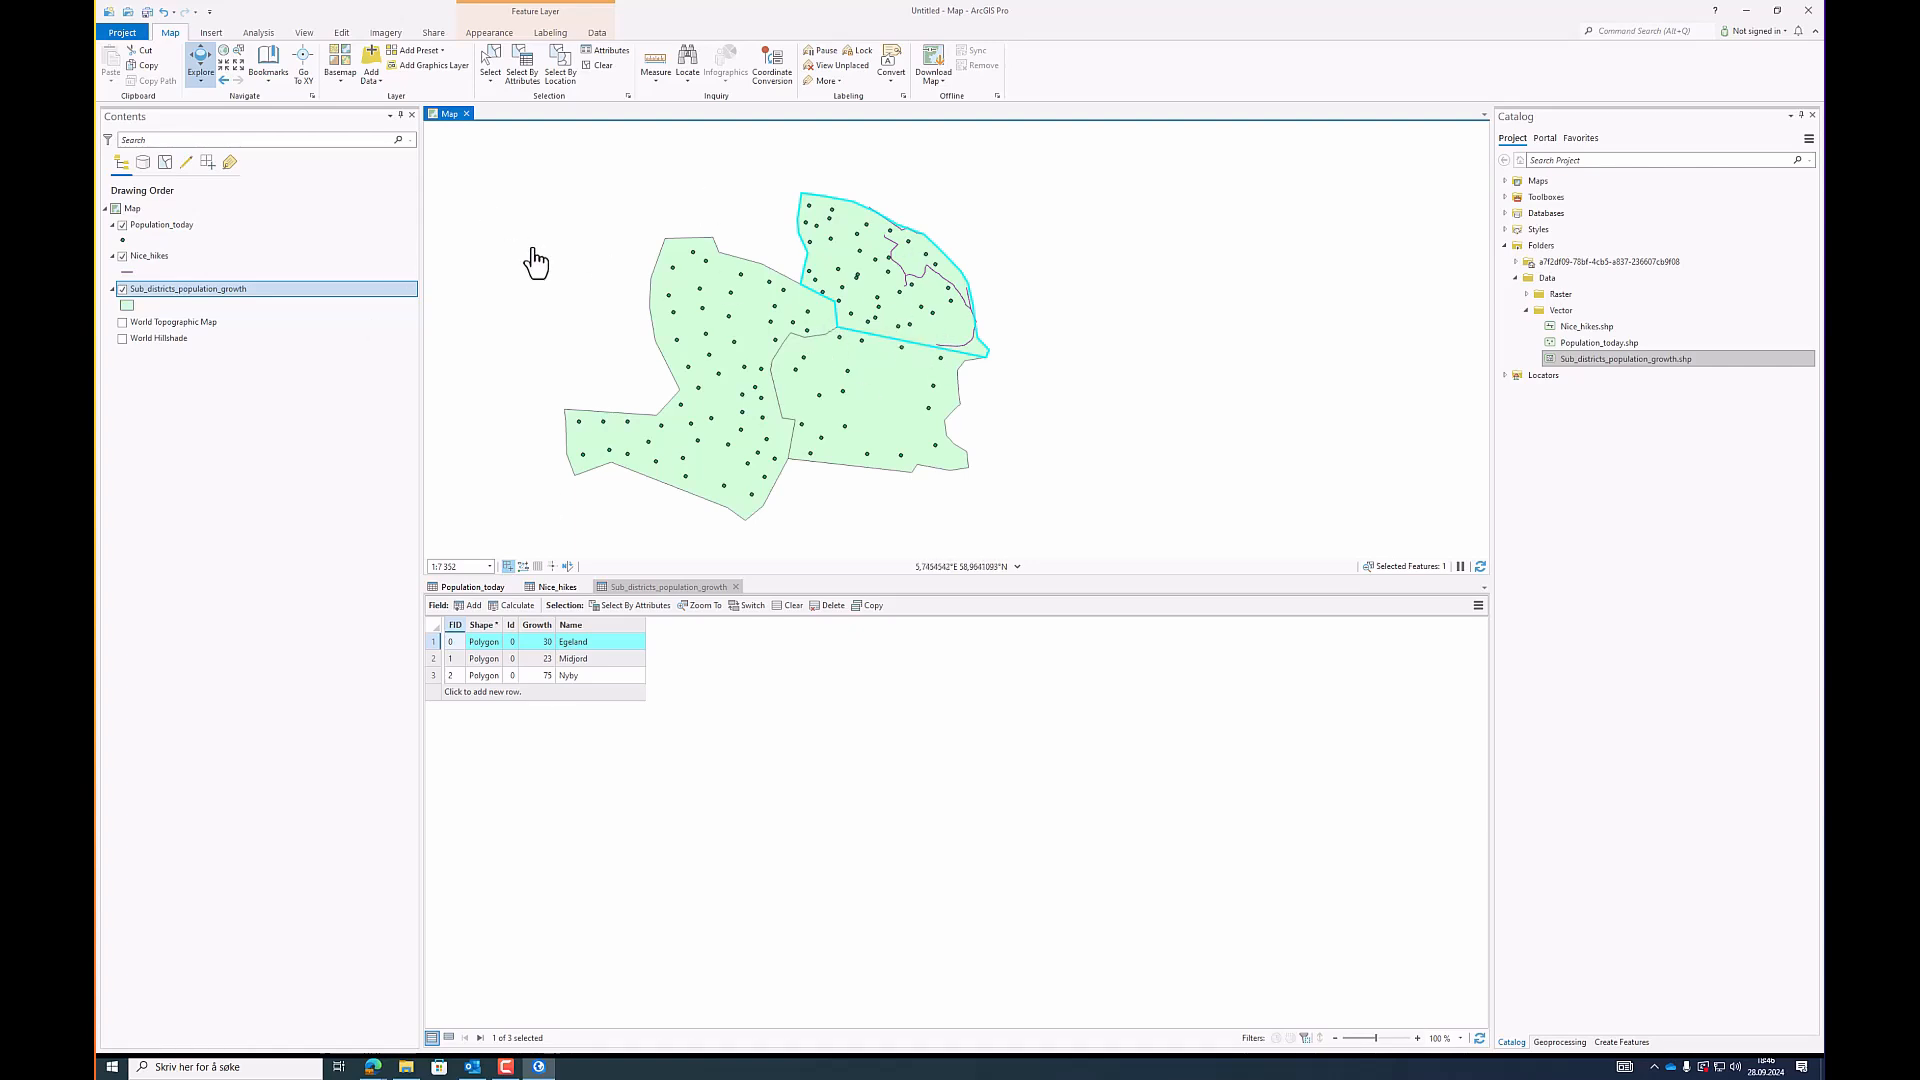
left_click(184, 226)
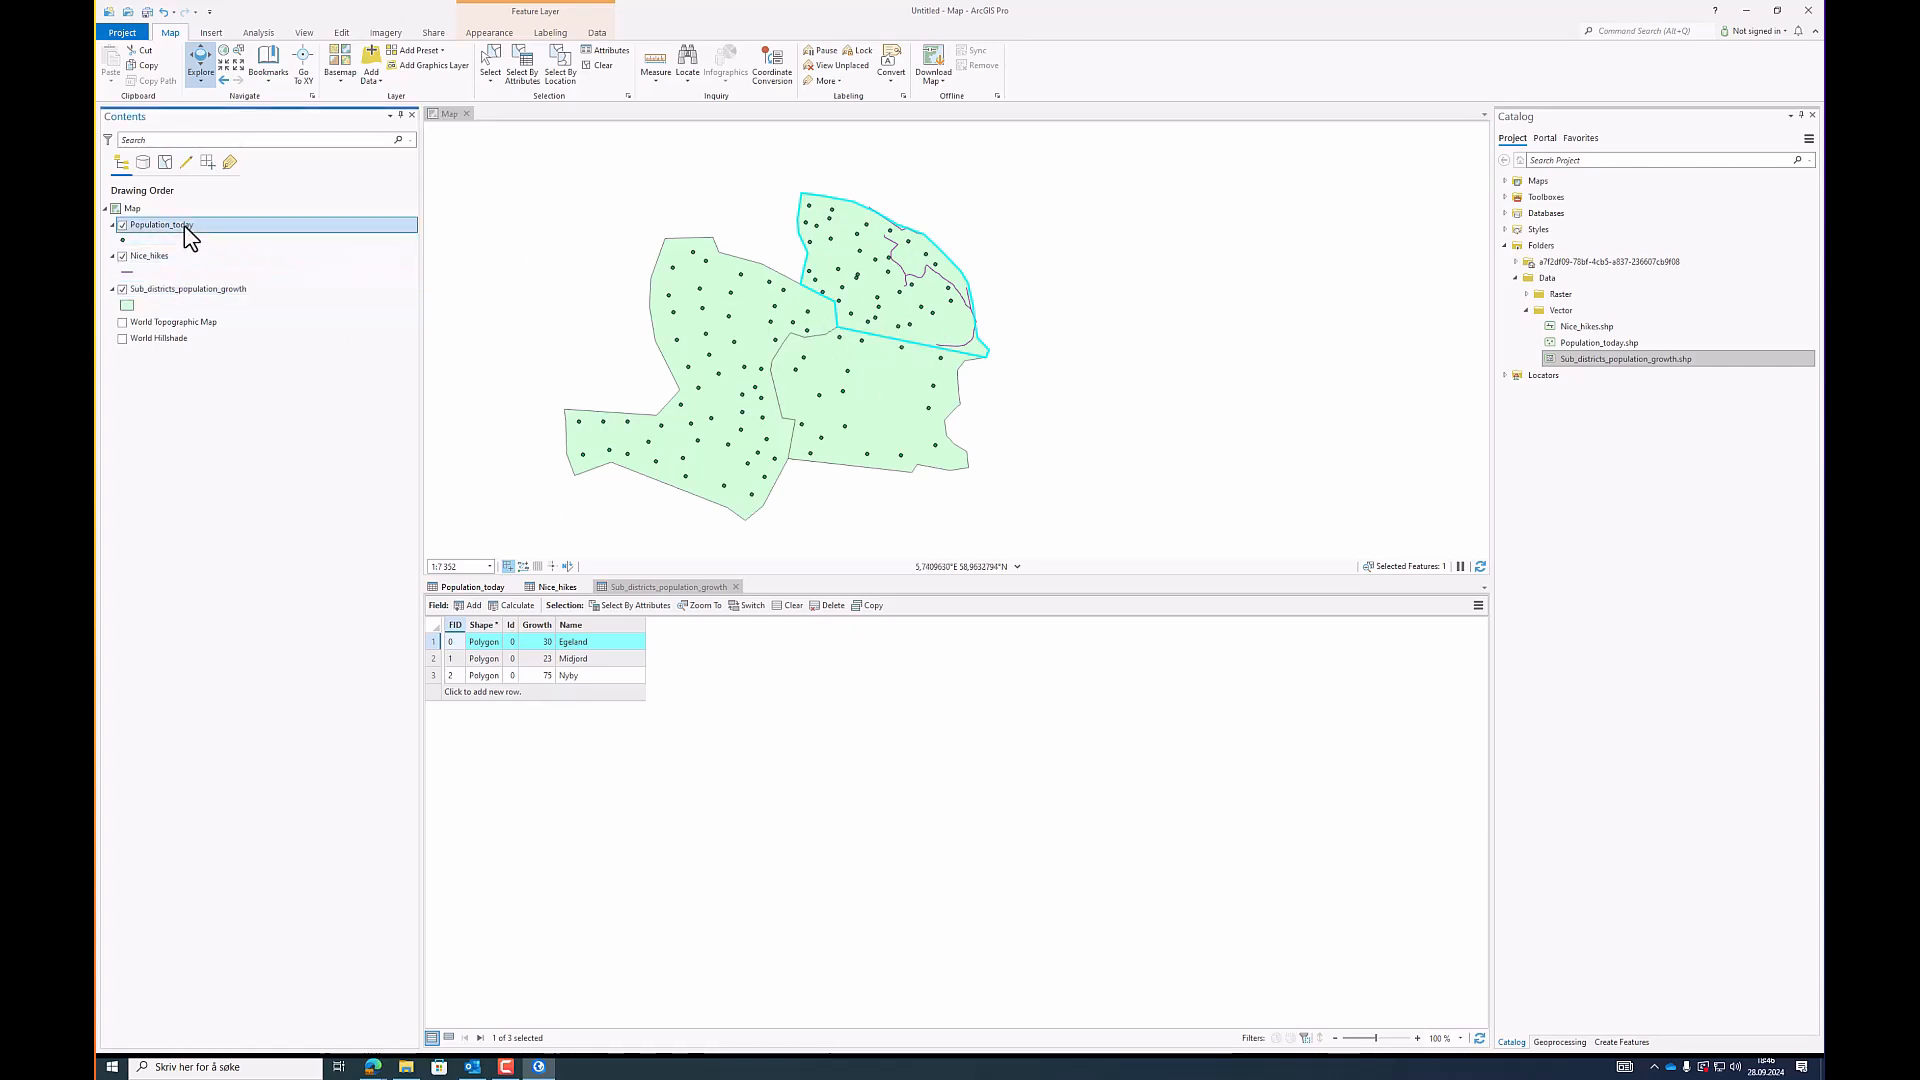
left_click(183, 256)
left_click(200, 294)
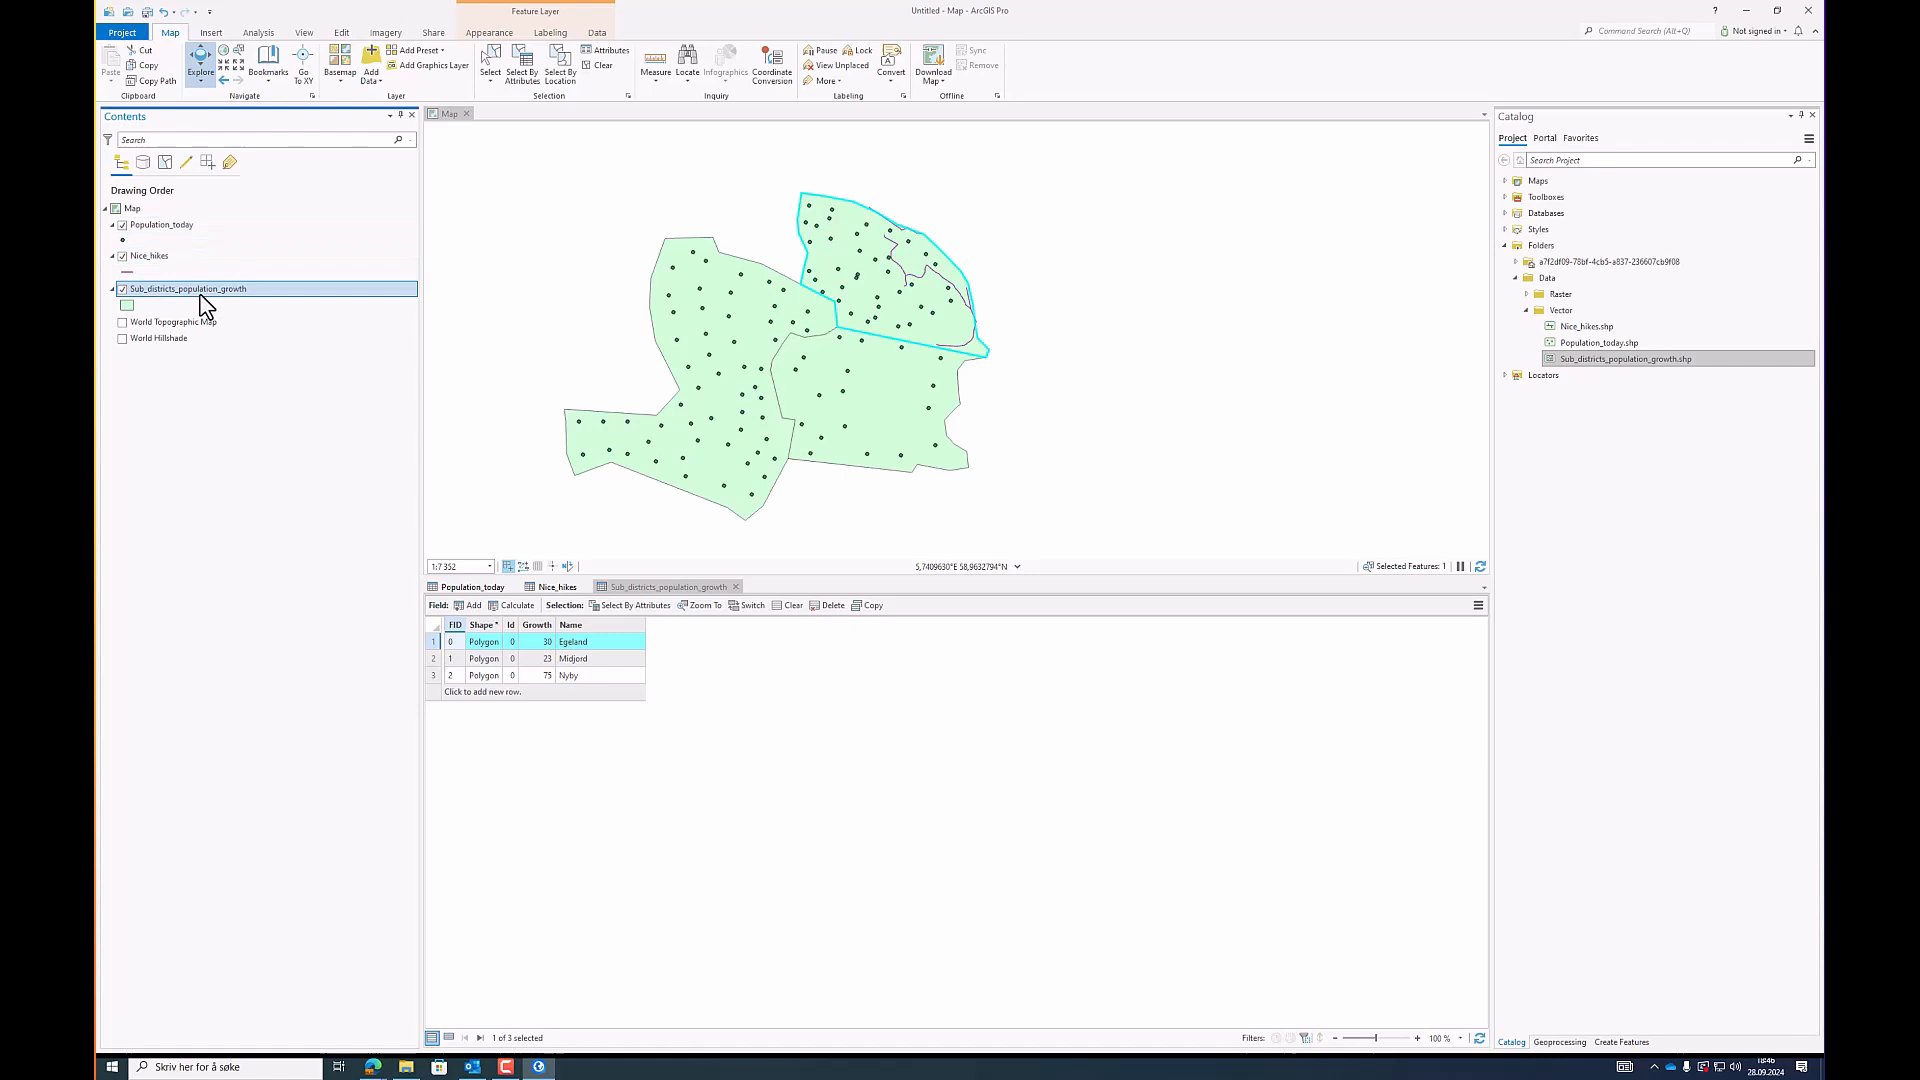
left_click(184, 256)
left_click(194, 224)
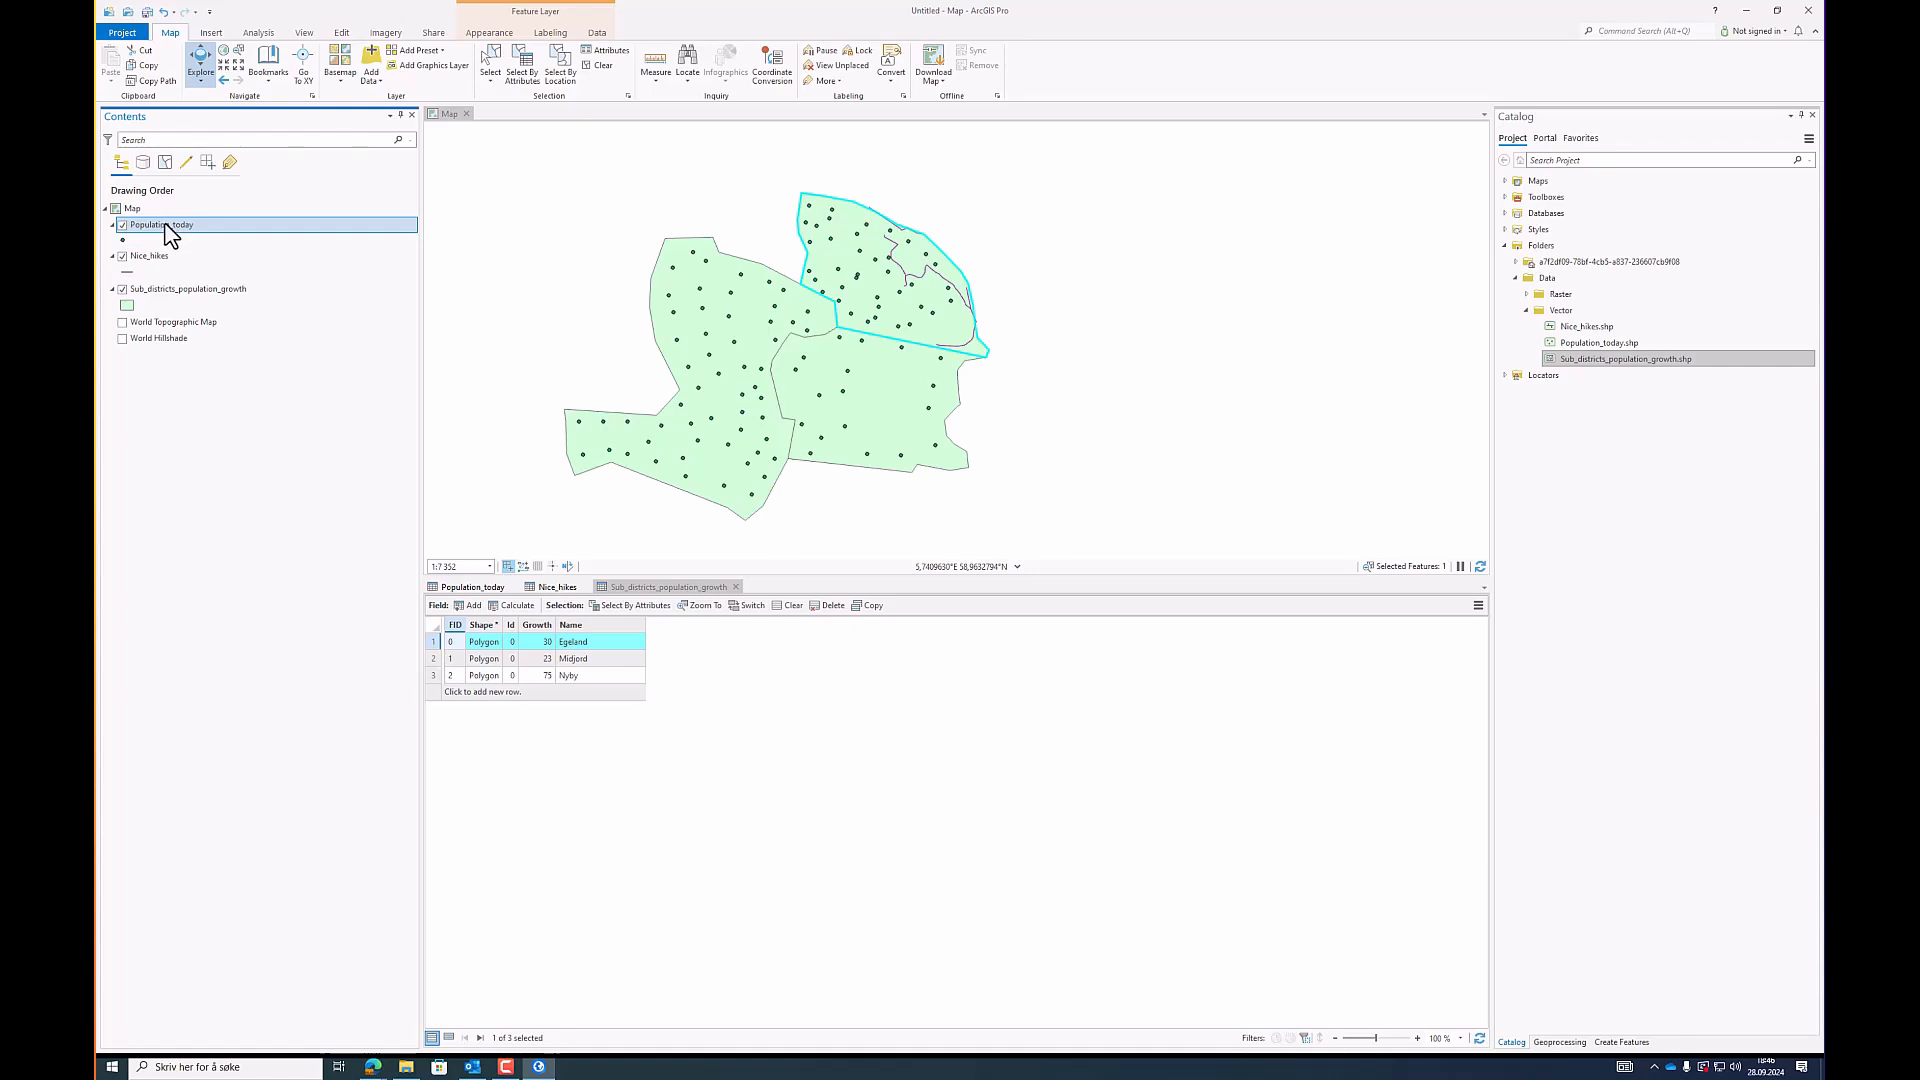
Step: Open the Population_today symbology and try the Cross 3, Triangle 2 and Circle 5 point symbols, settling on Circle 3
right_click(165, 236)
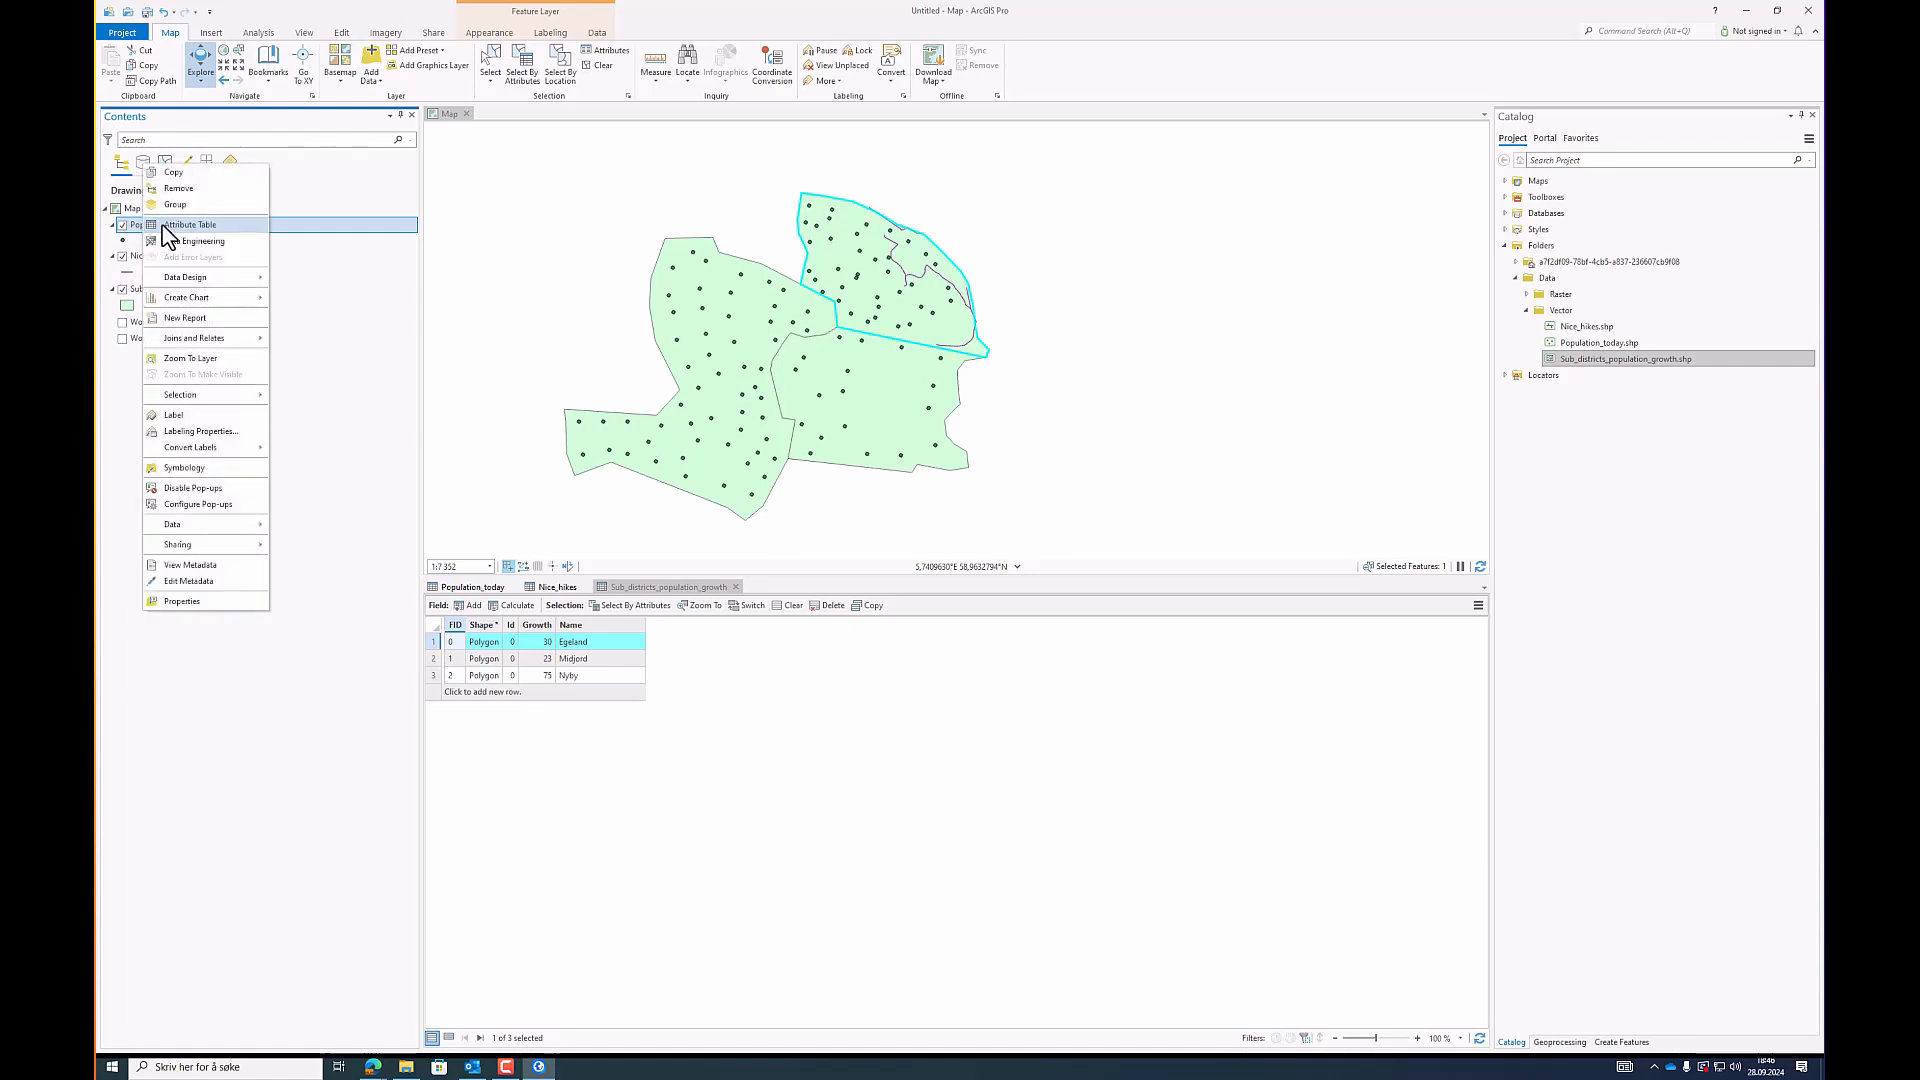
left_click(207, 468)
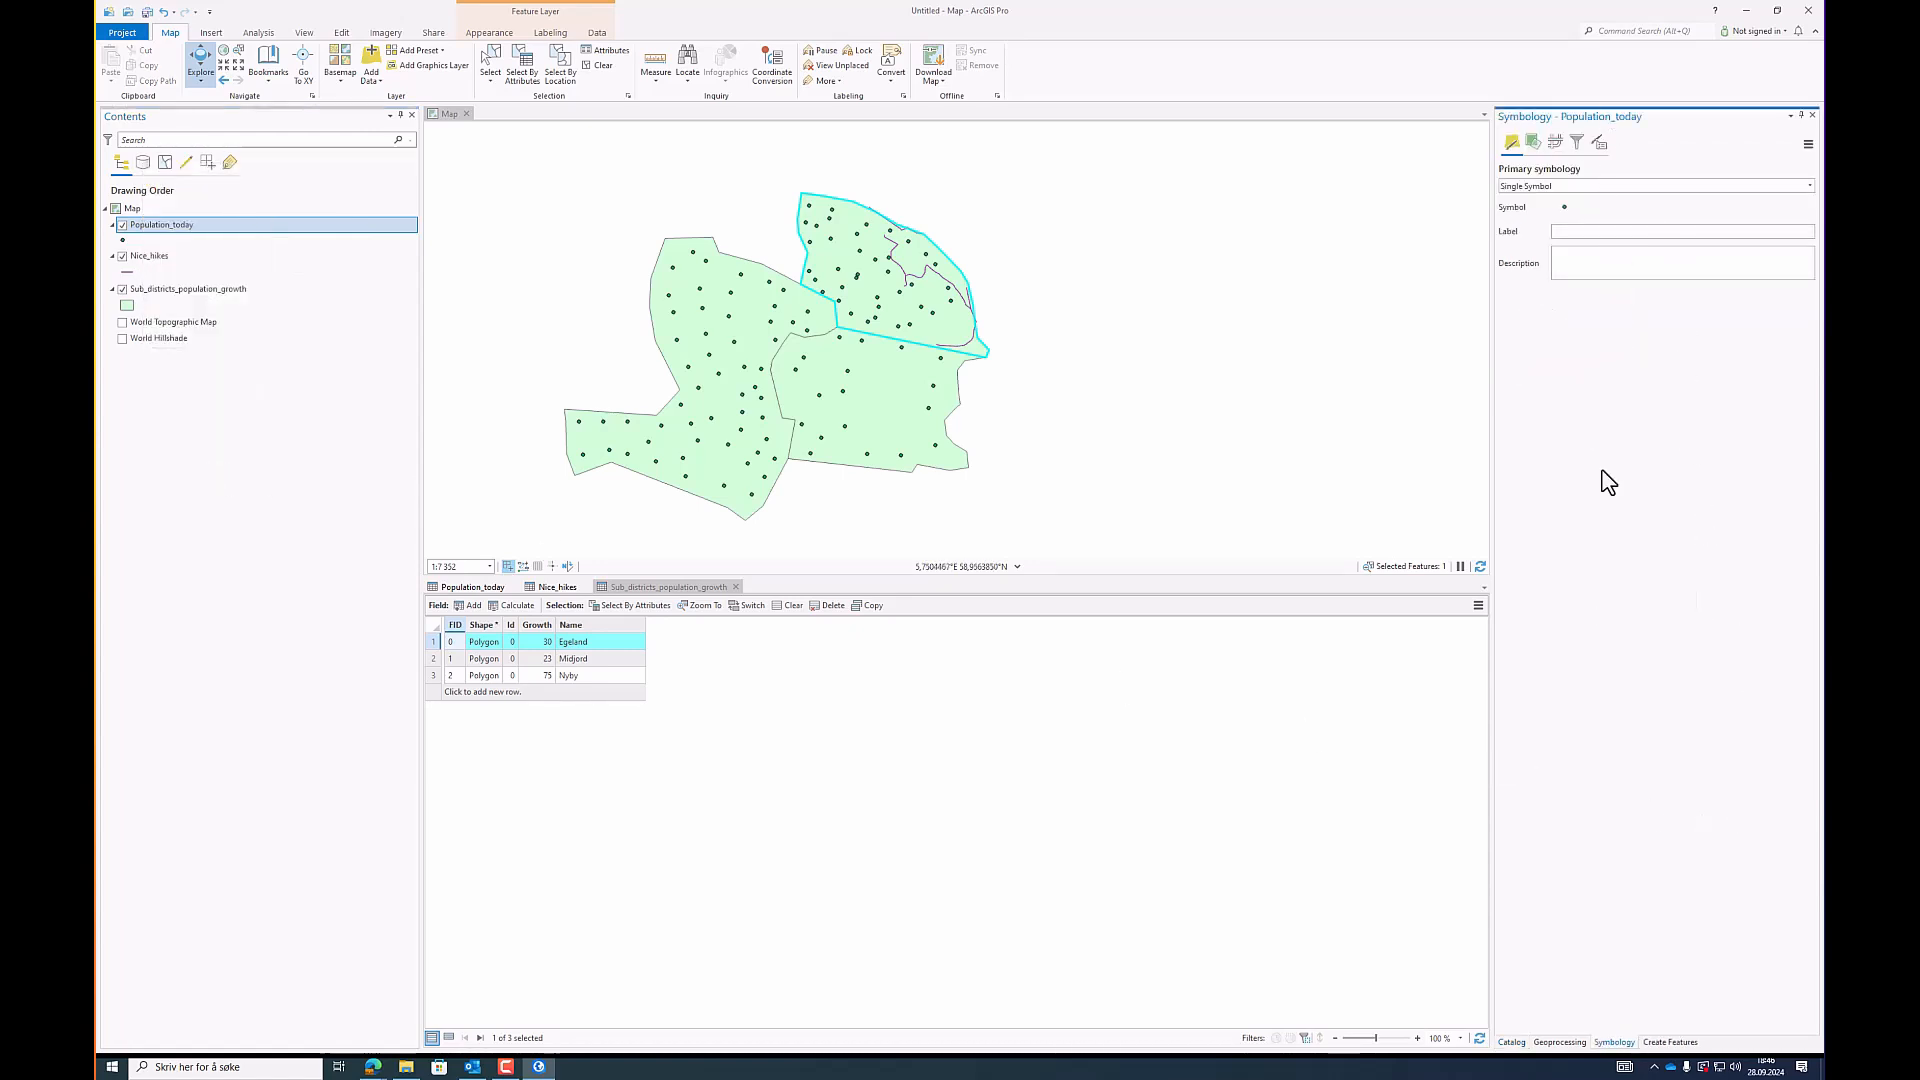
left_click(1565, 208)
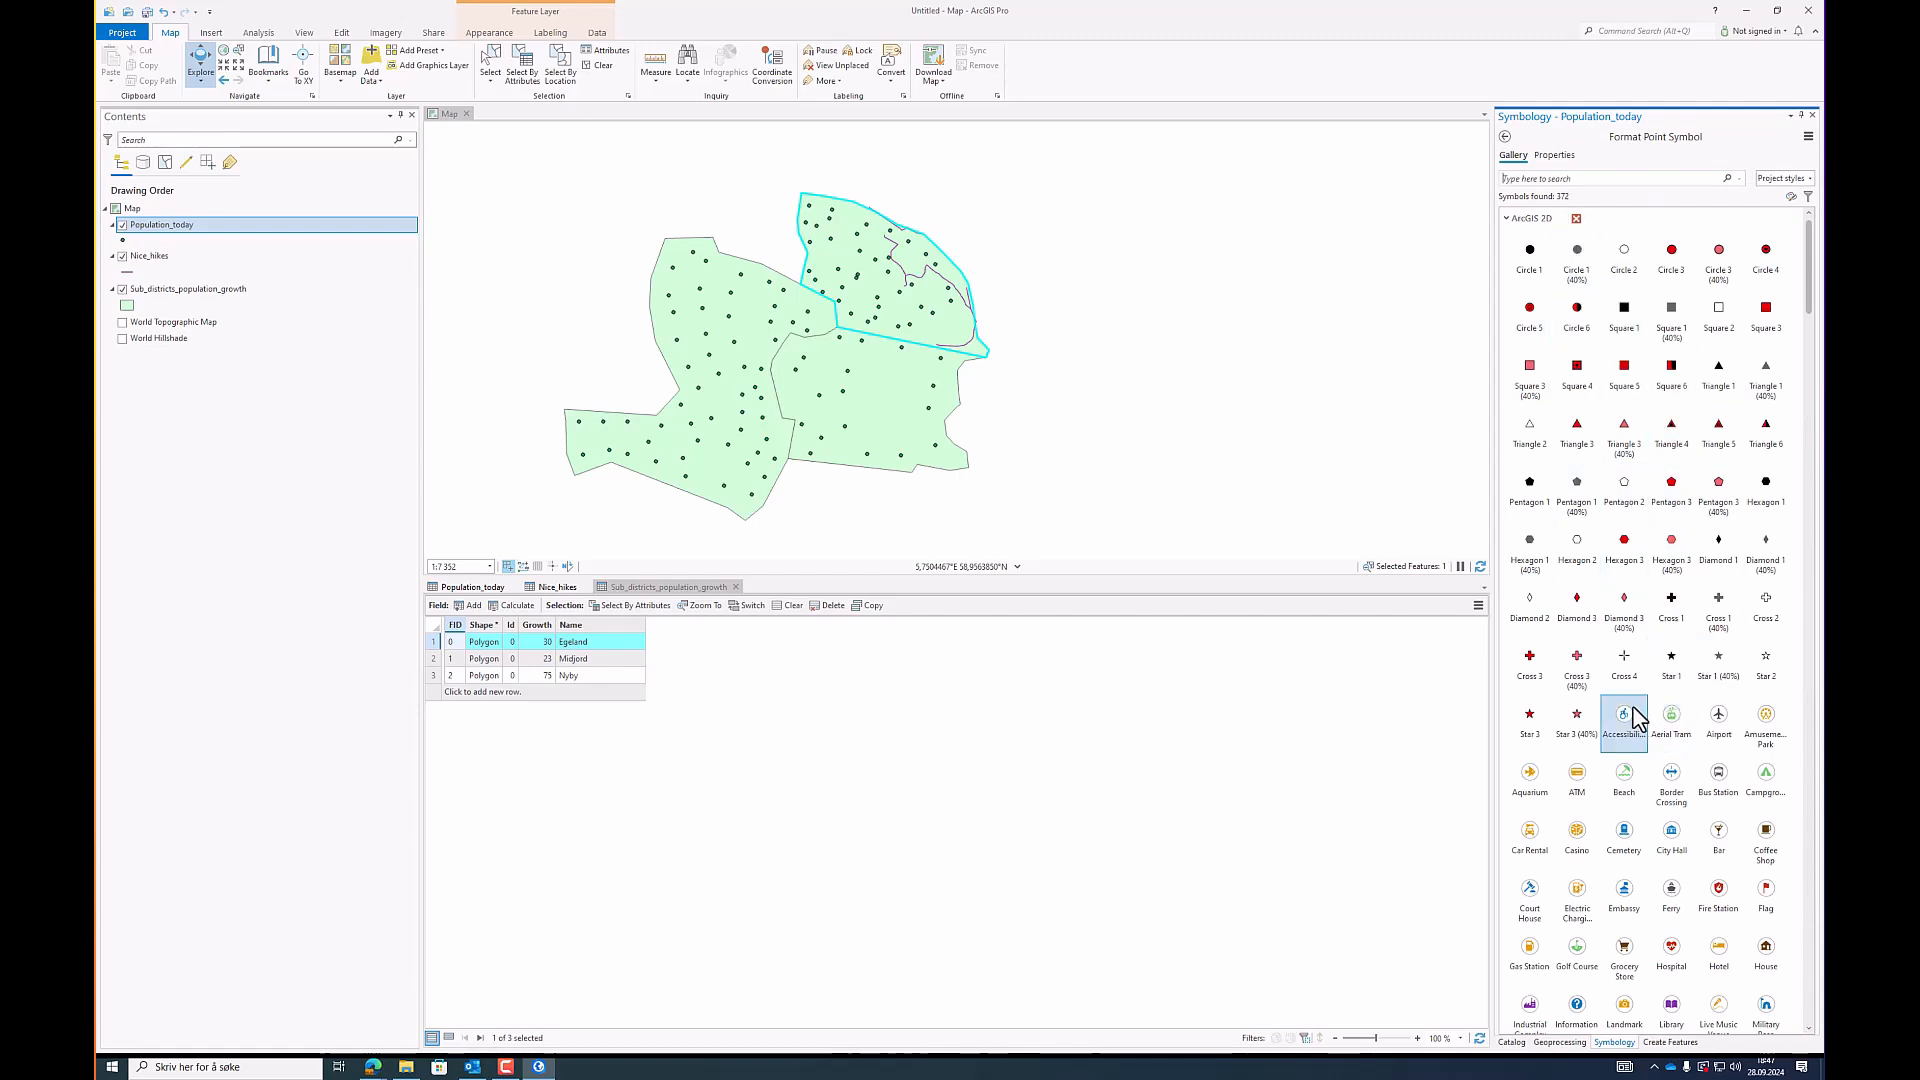
left_click(1546, 665)
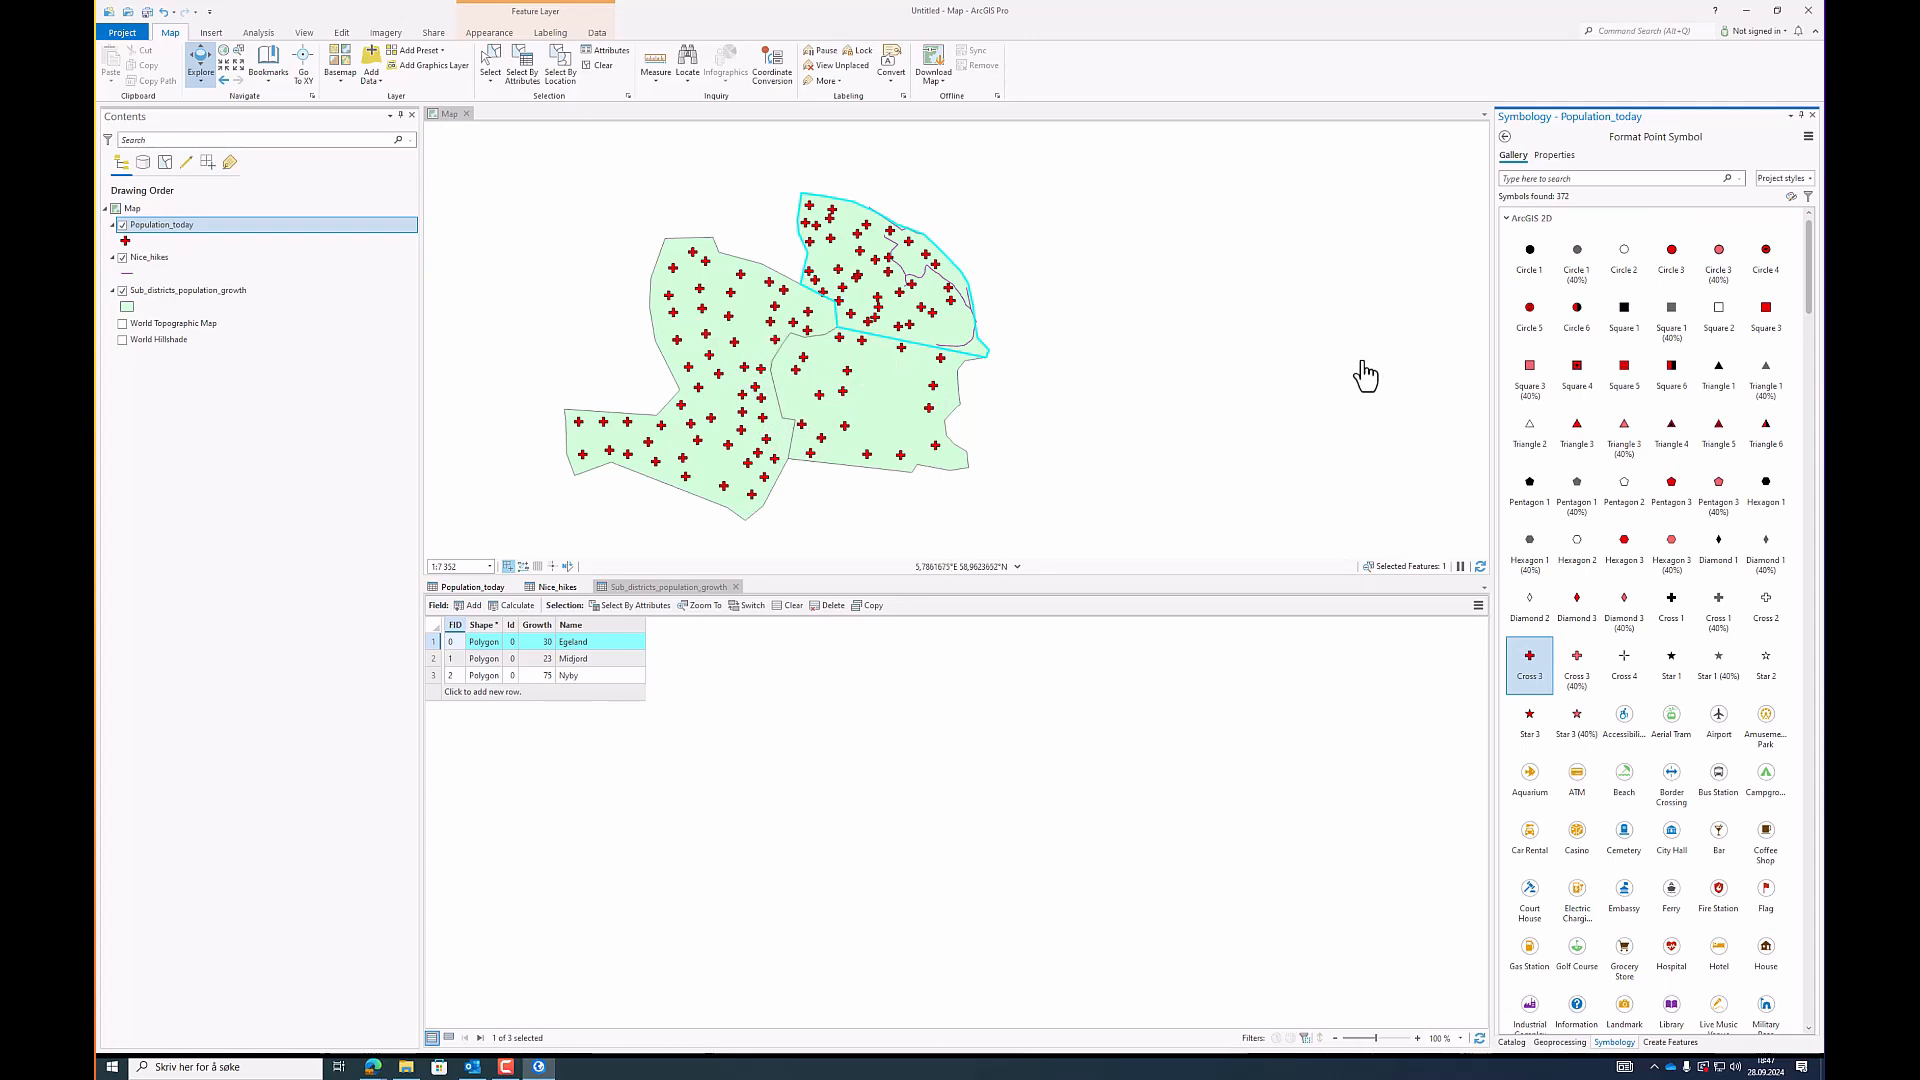
left_click(1522, 440)
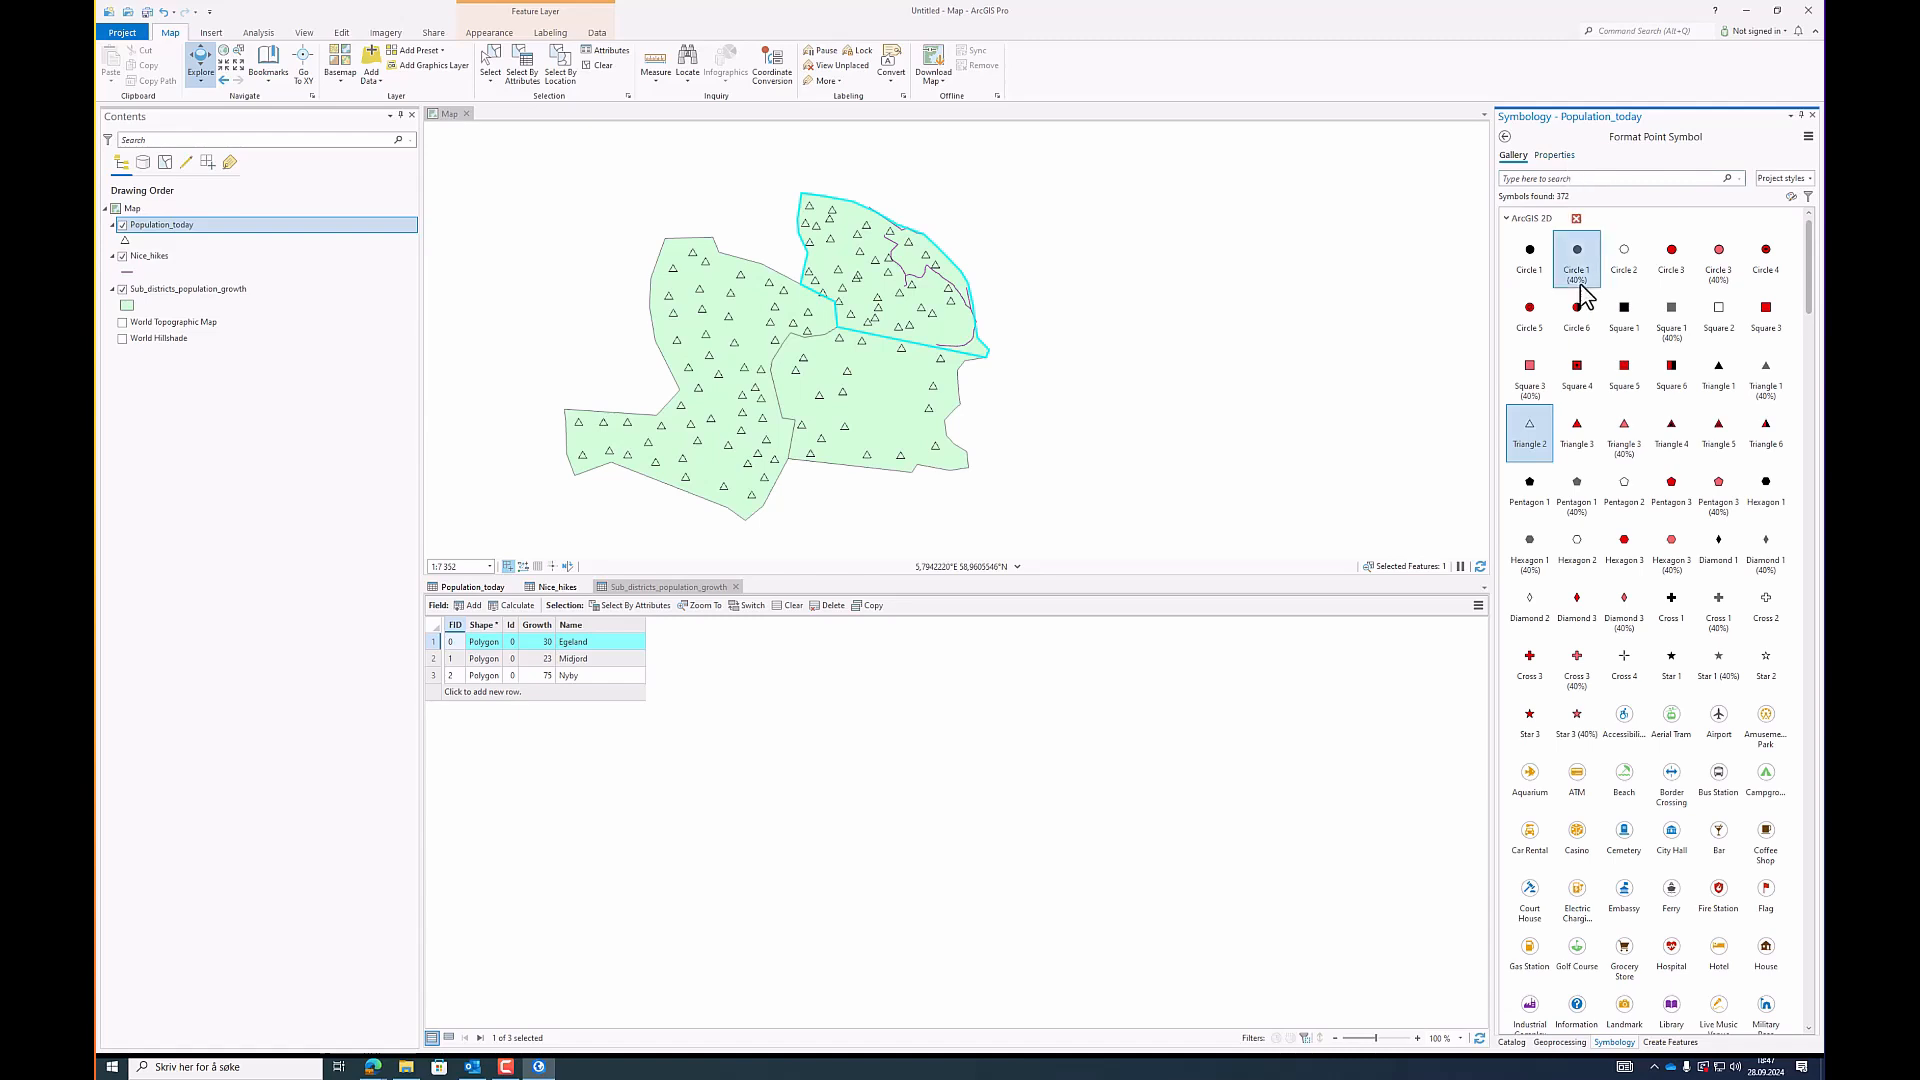
left_click(1530, 308)
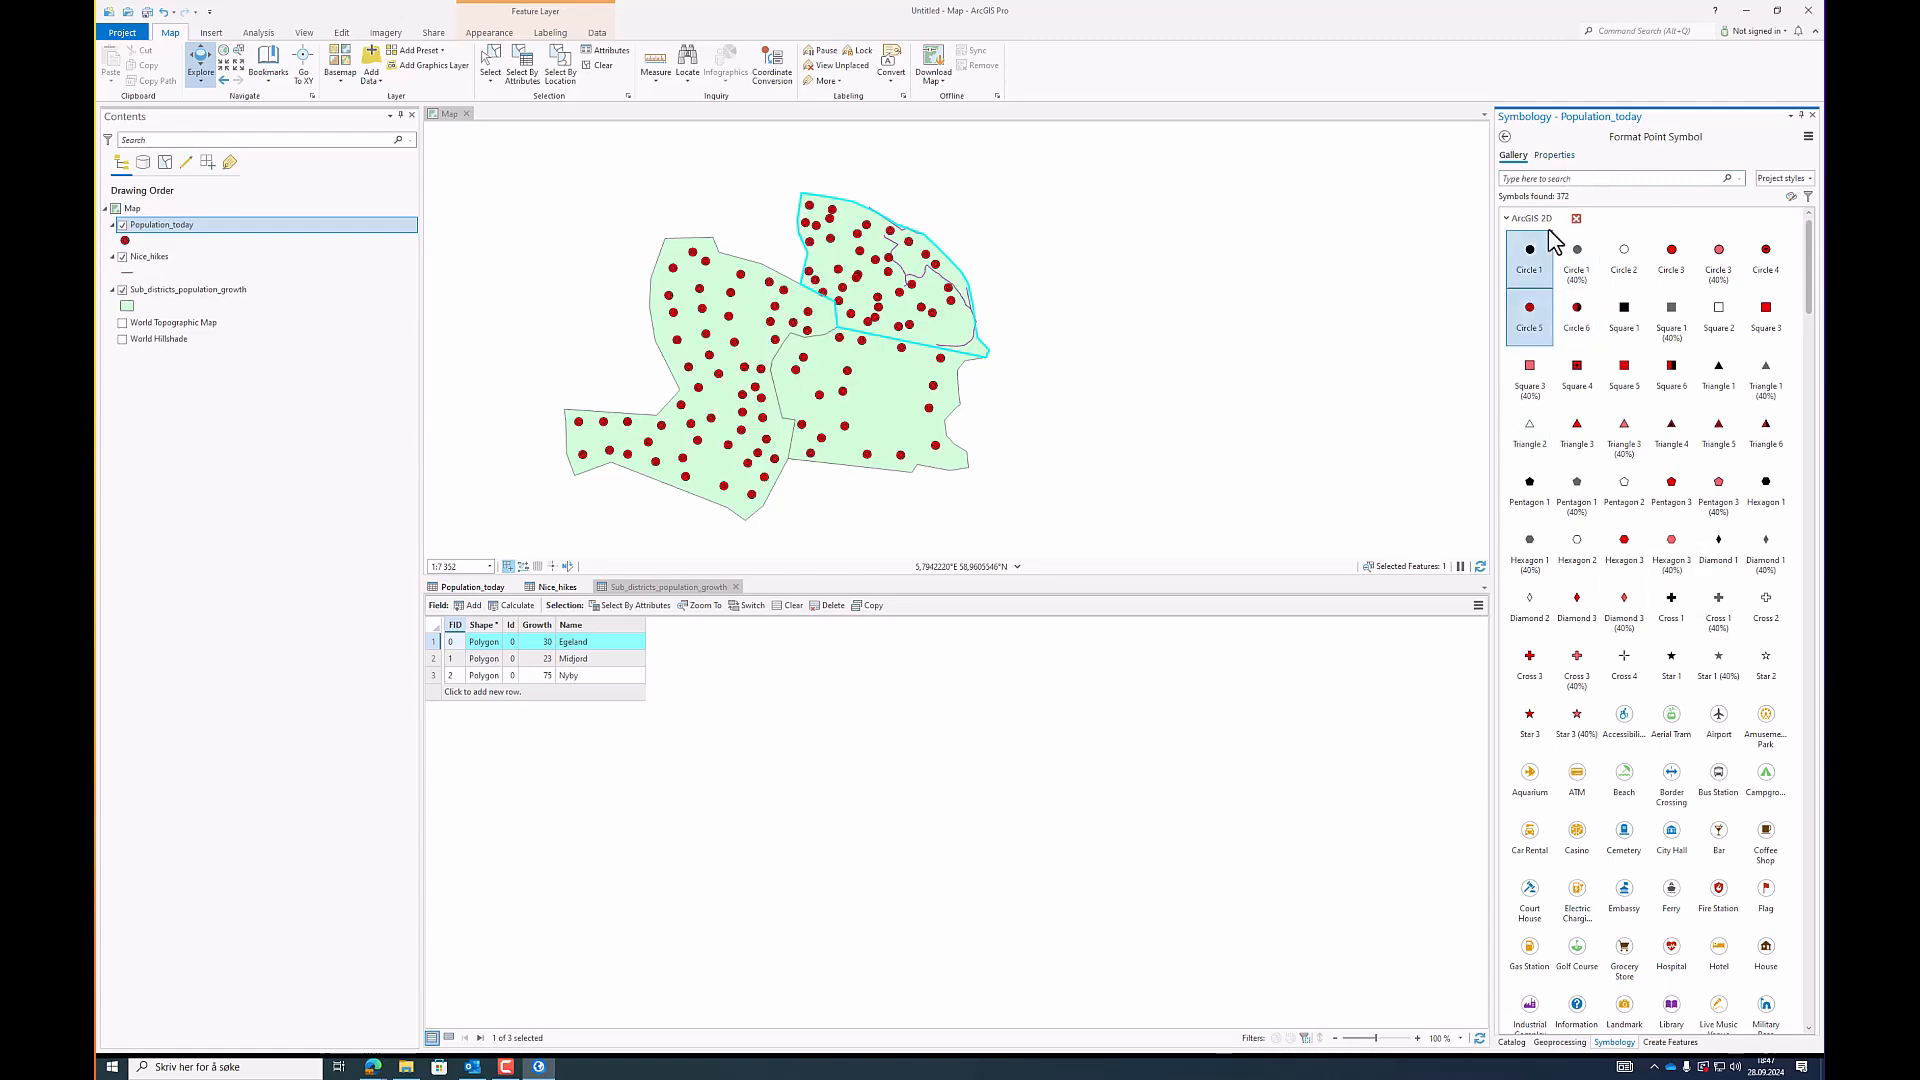
left_click(1669, 252)
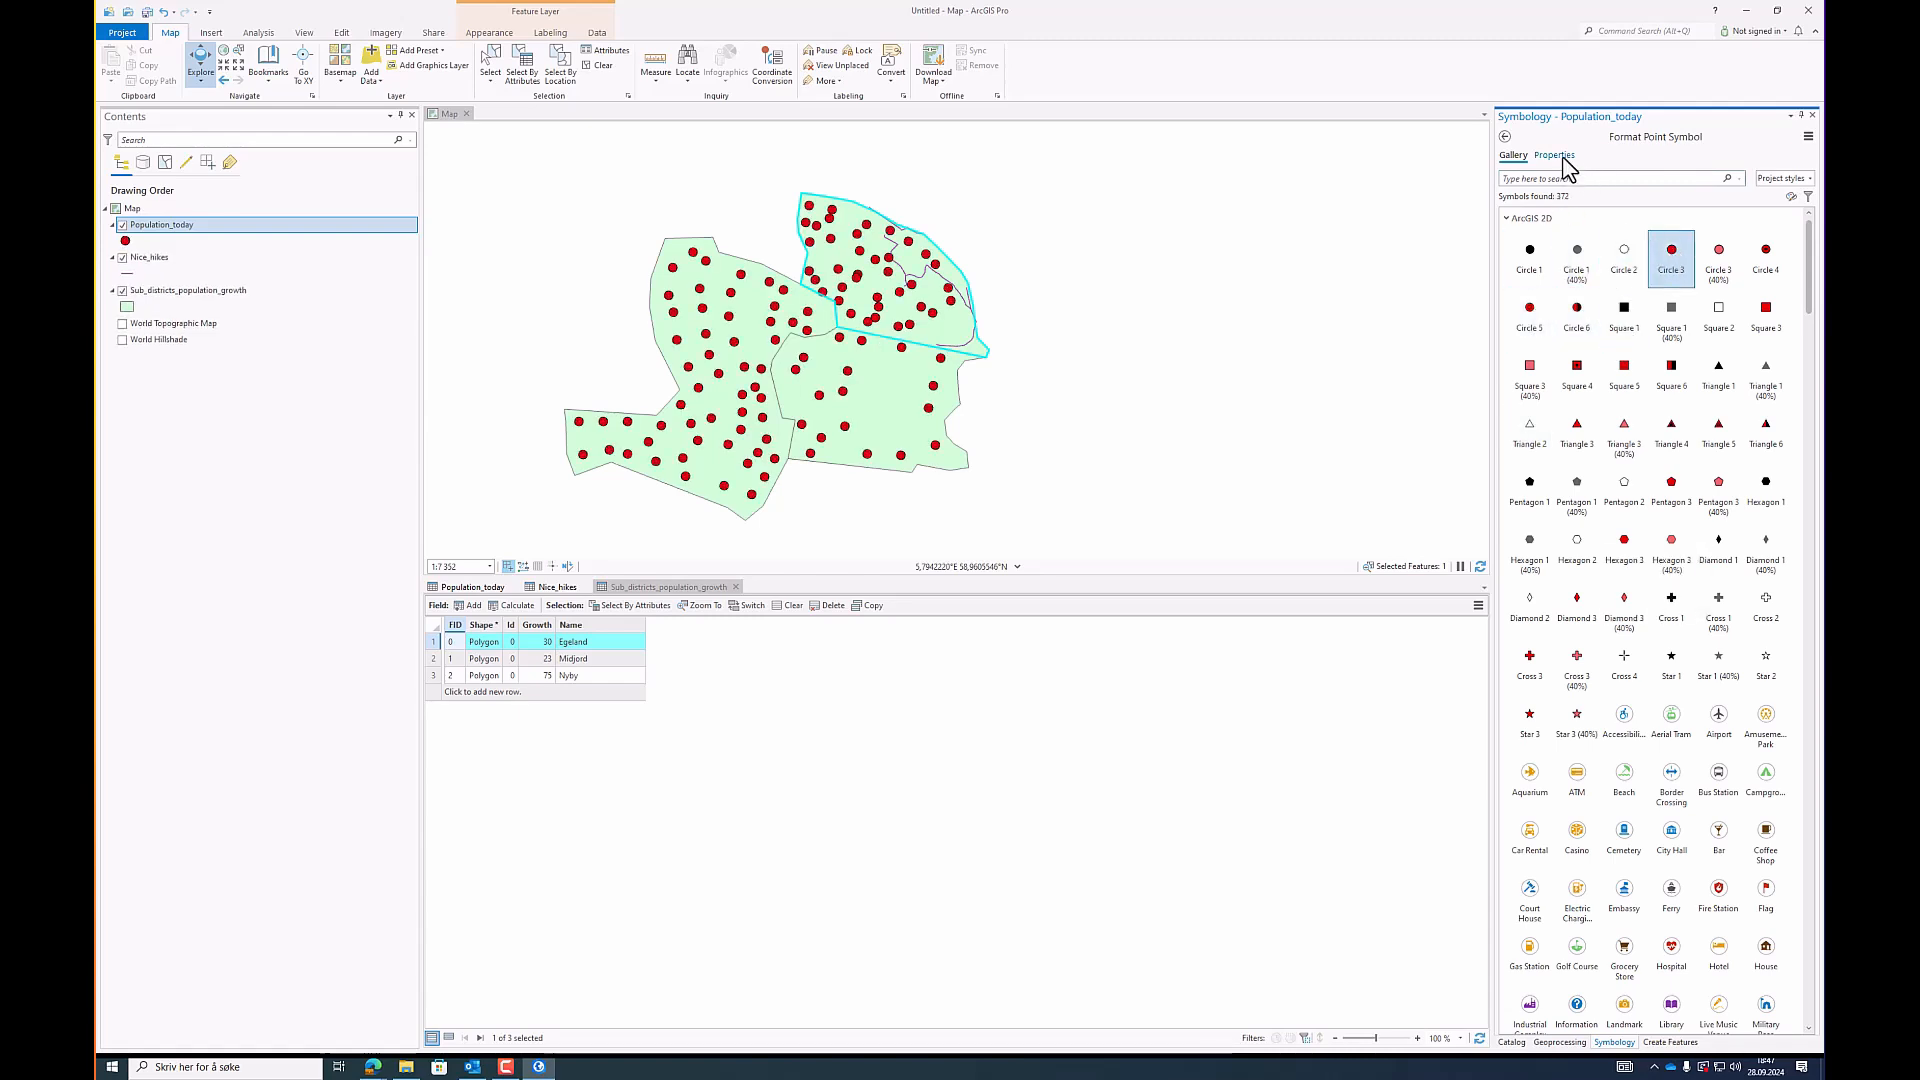
Step: Recolour the Population_today circles to turquoise and then to purple, applying each colour to the map
left_click(1556, 156)
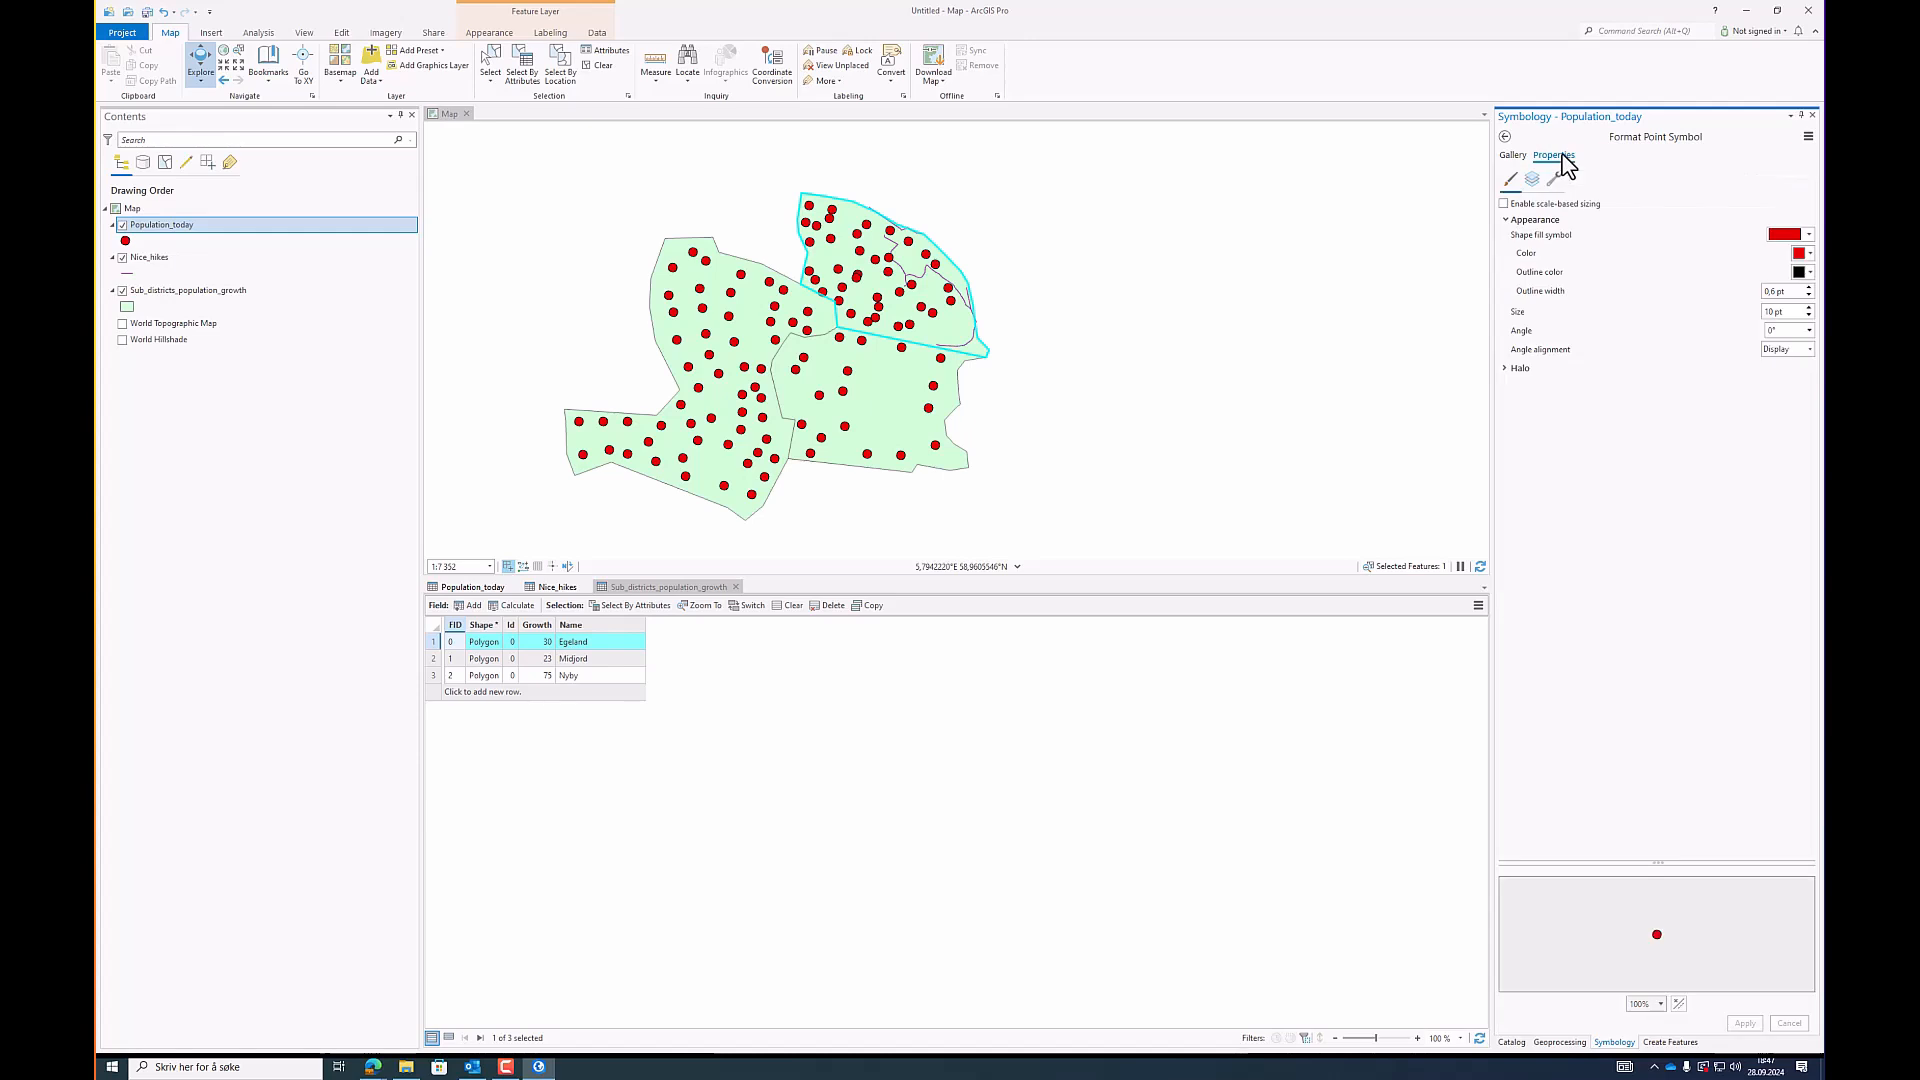
left_click(1799, 255)
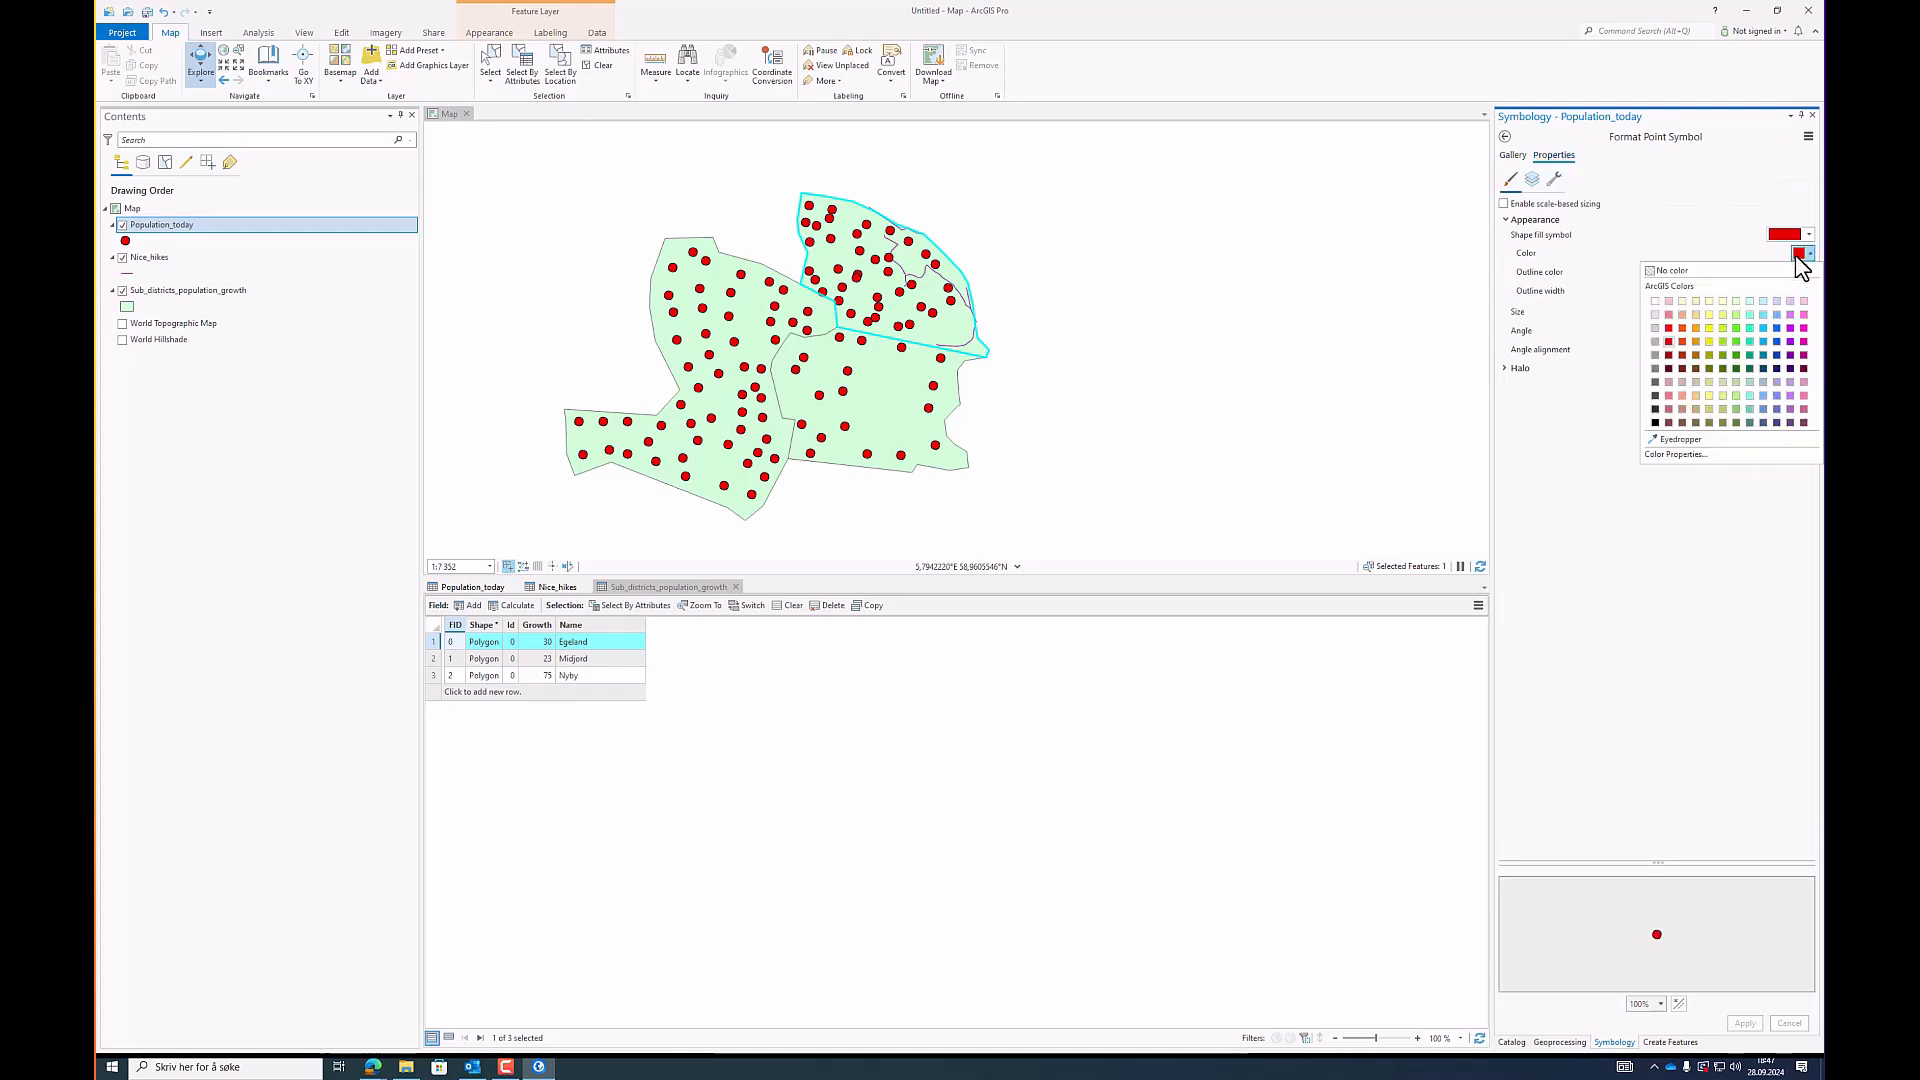
left_click(1750, 328)
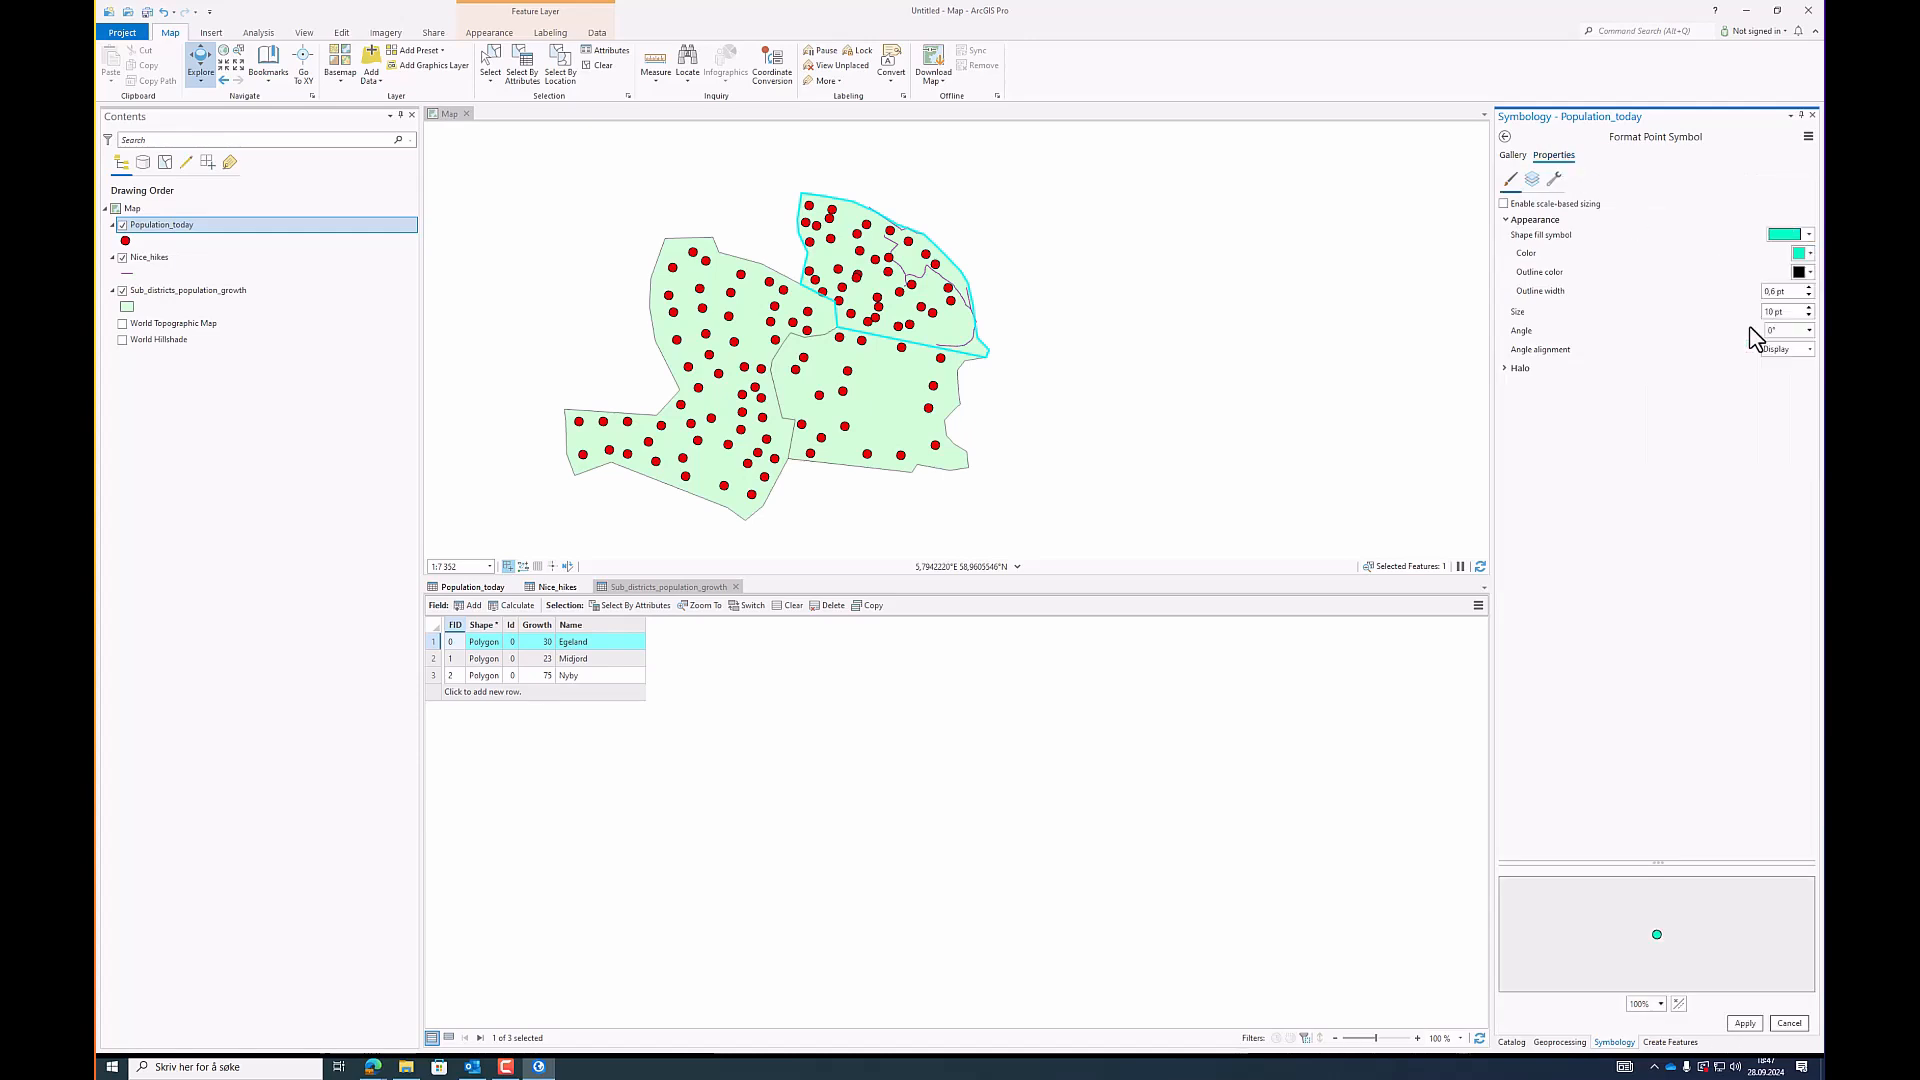
left_click(1744, 1024)
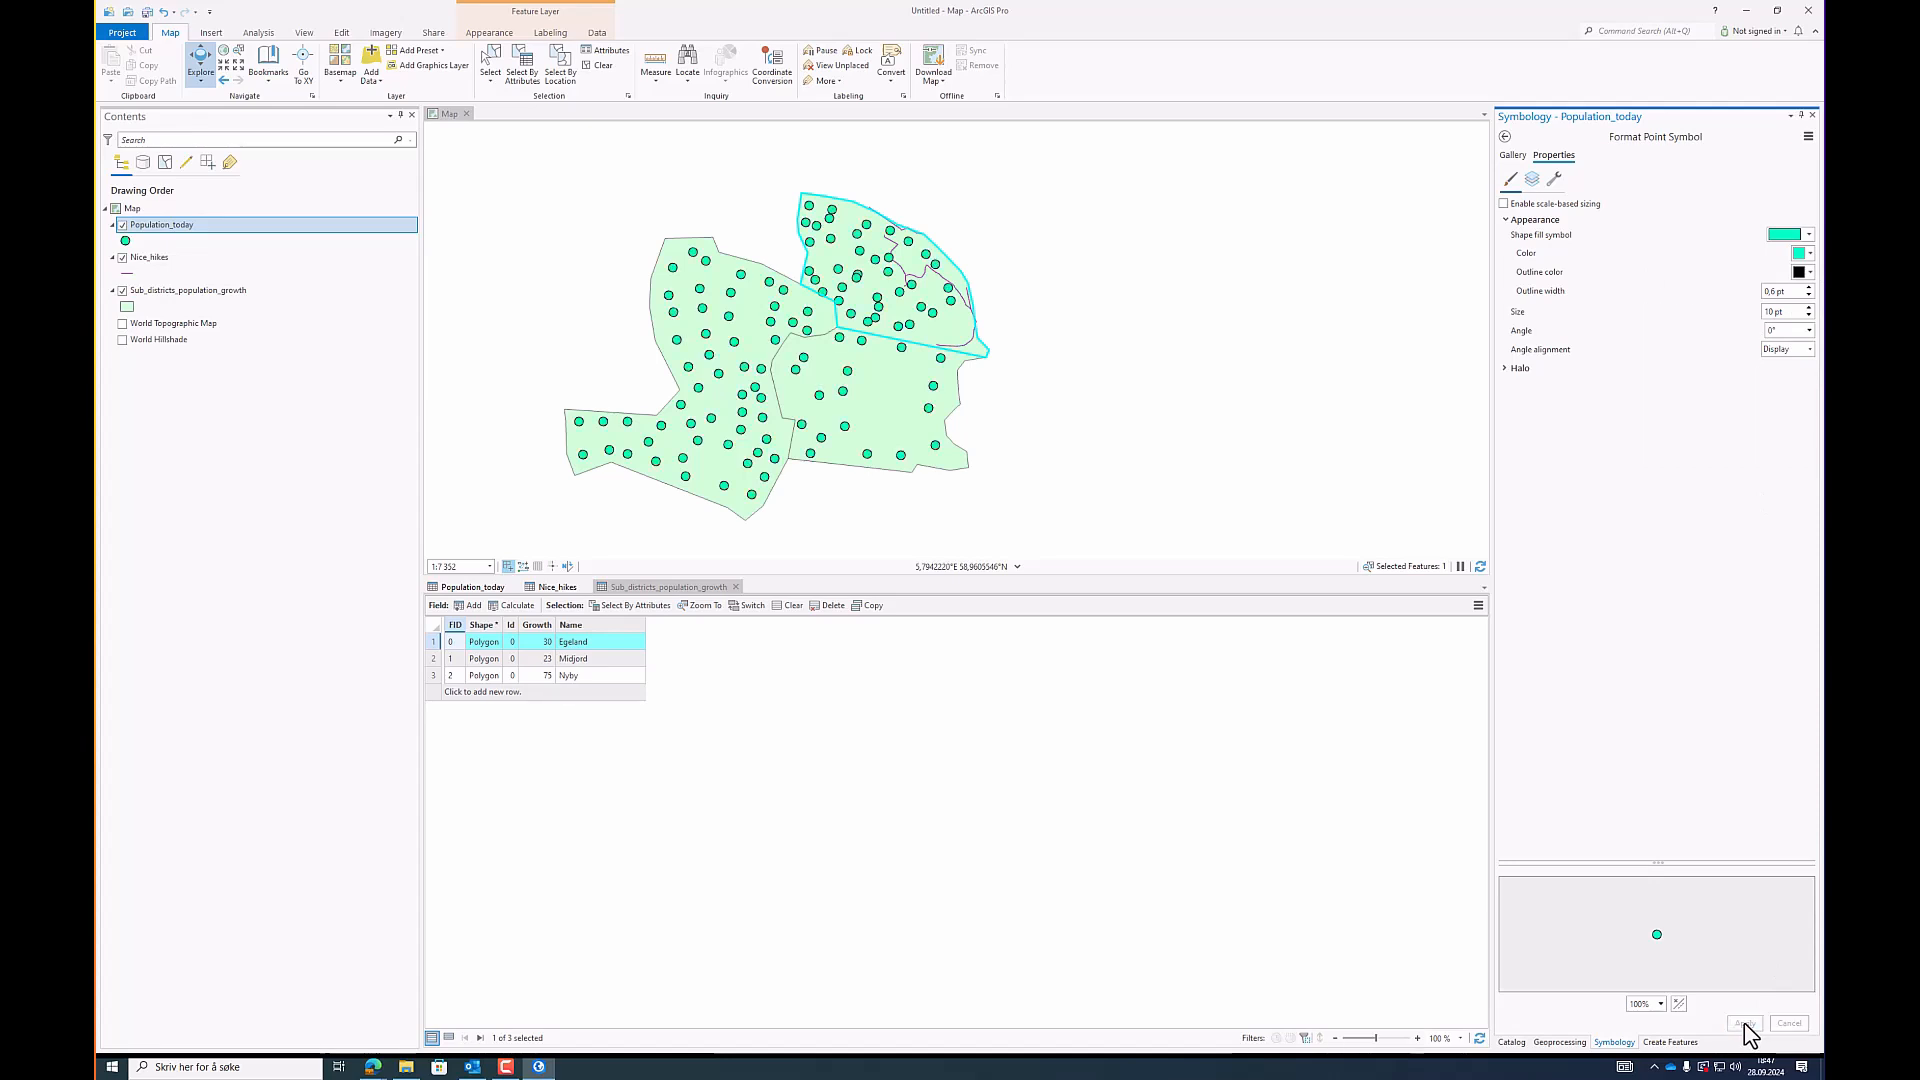
left_click(1797, 258)
left_click(1800, 310)
left_click(1745, 1023)
Step: Set the Population_today point symbol size to 5 pt and apply it
left_click(1808, 316)
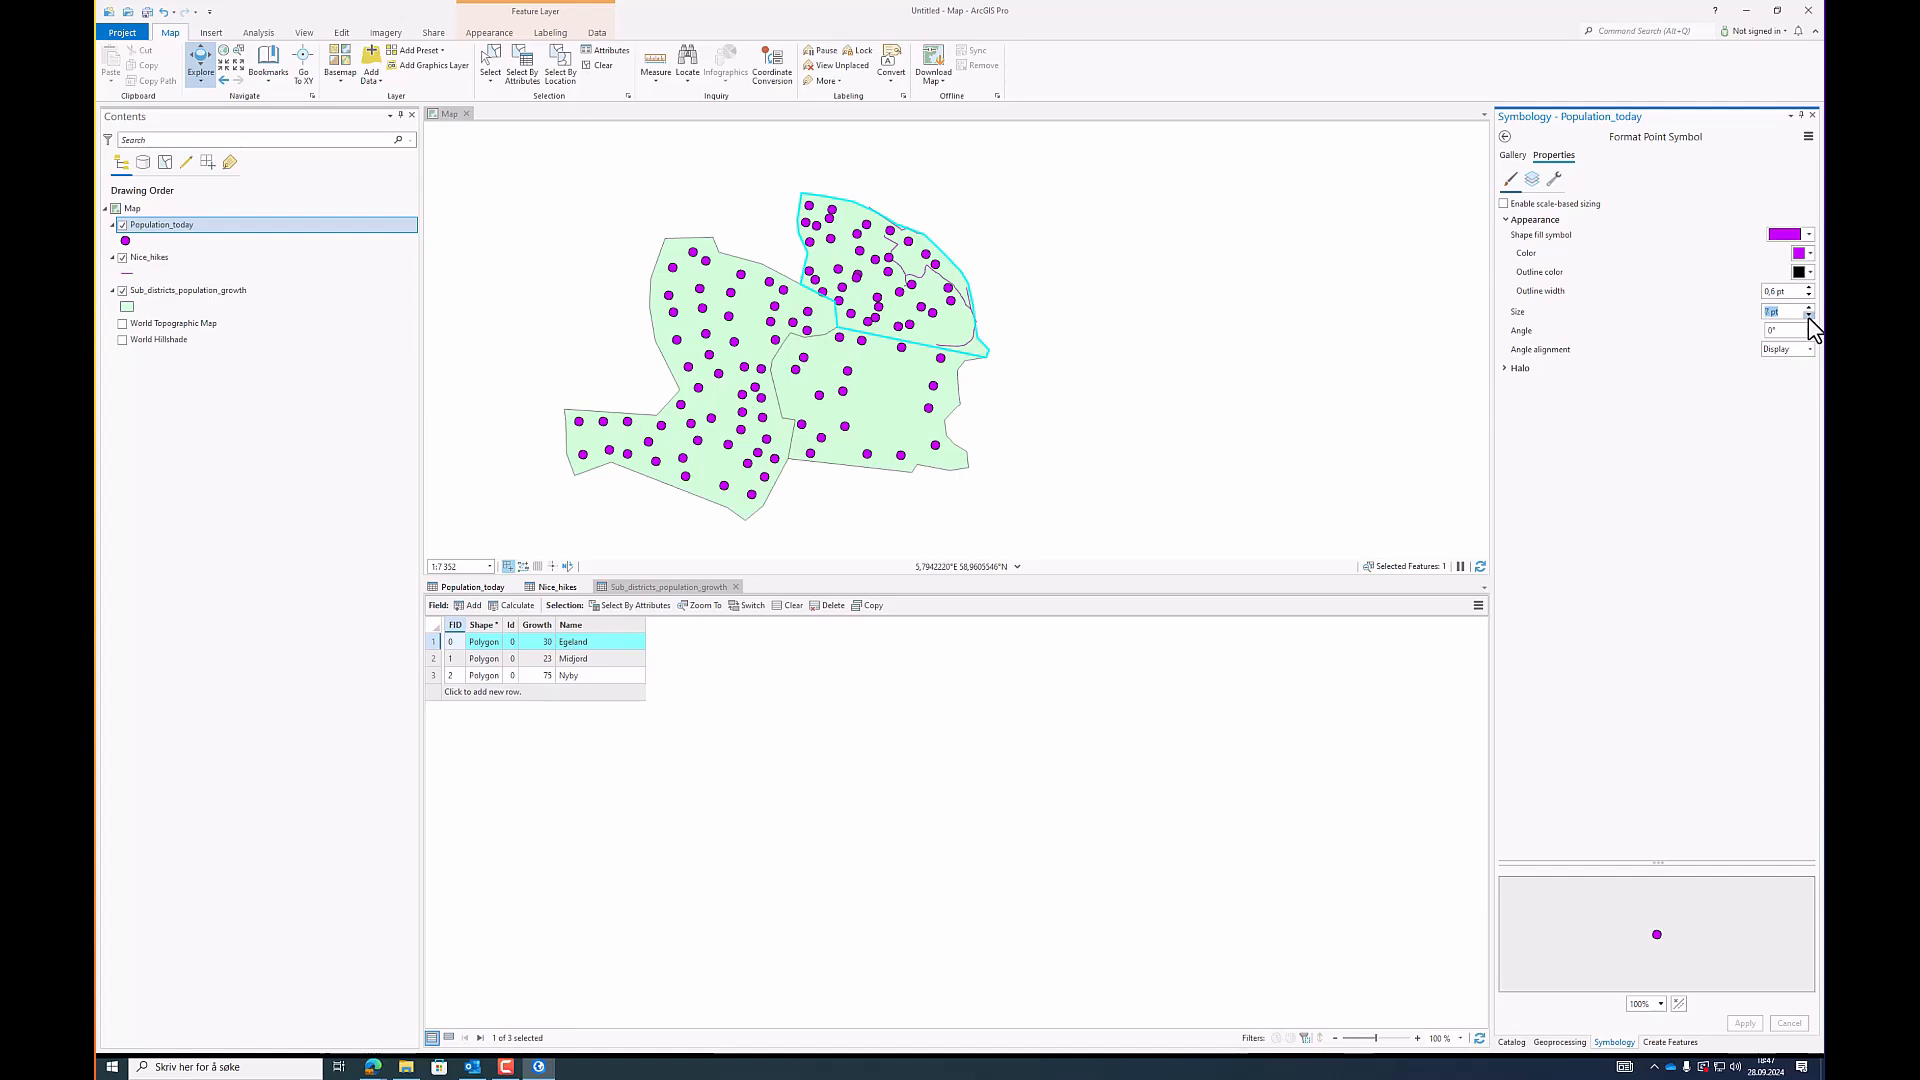
type("5")
left_click(1745, 1023)
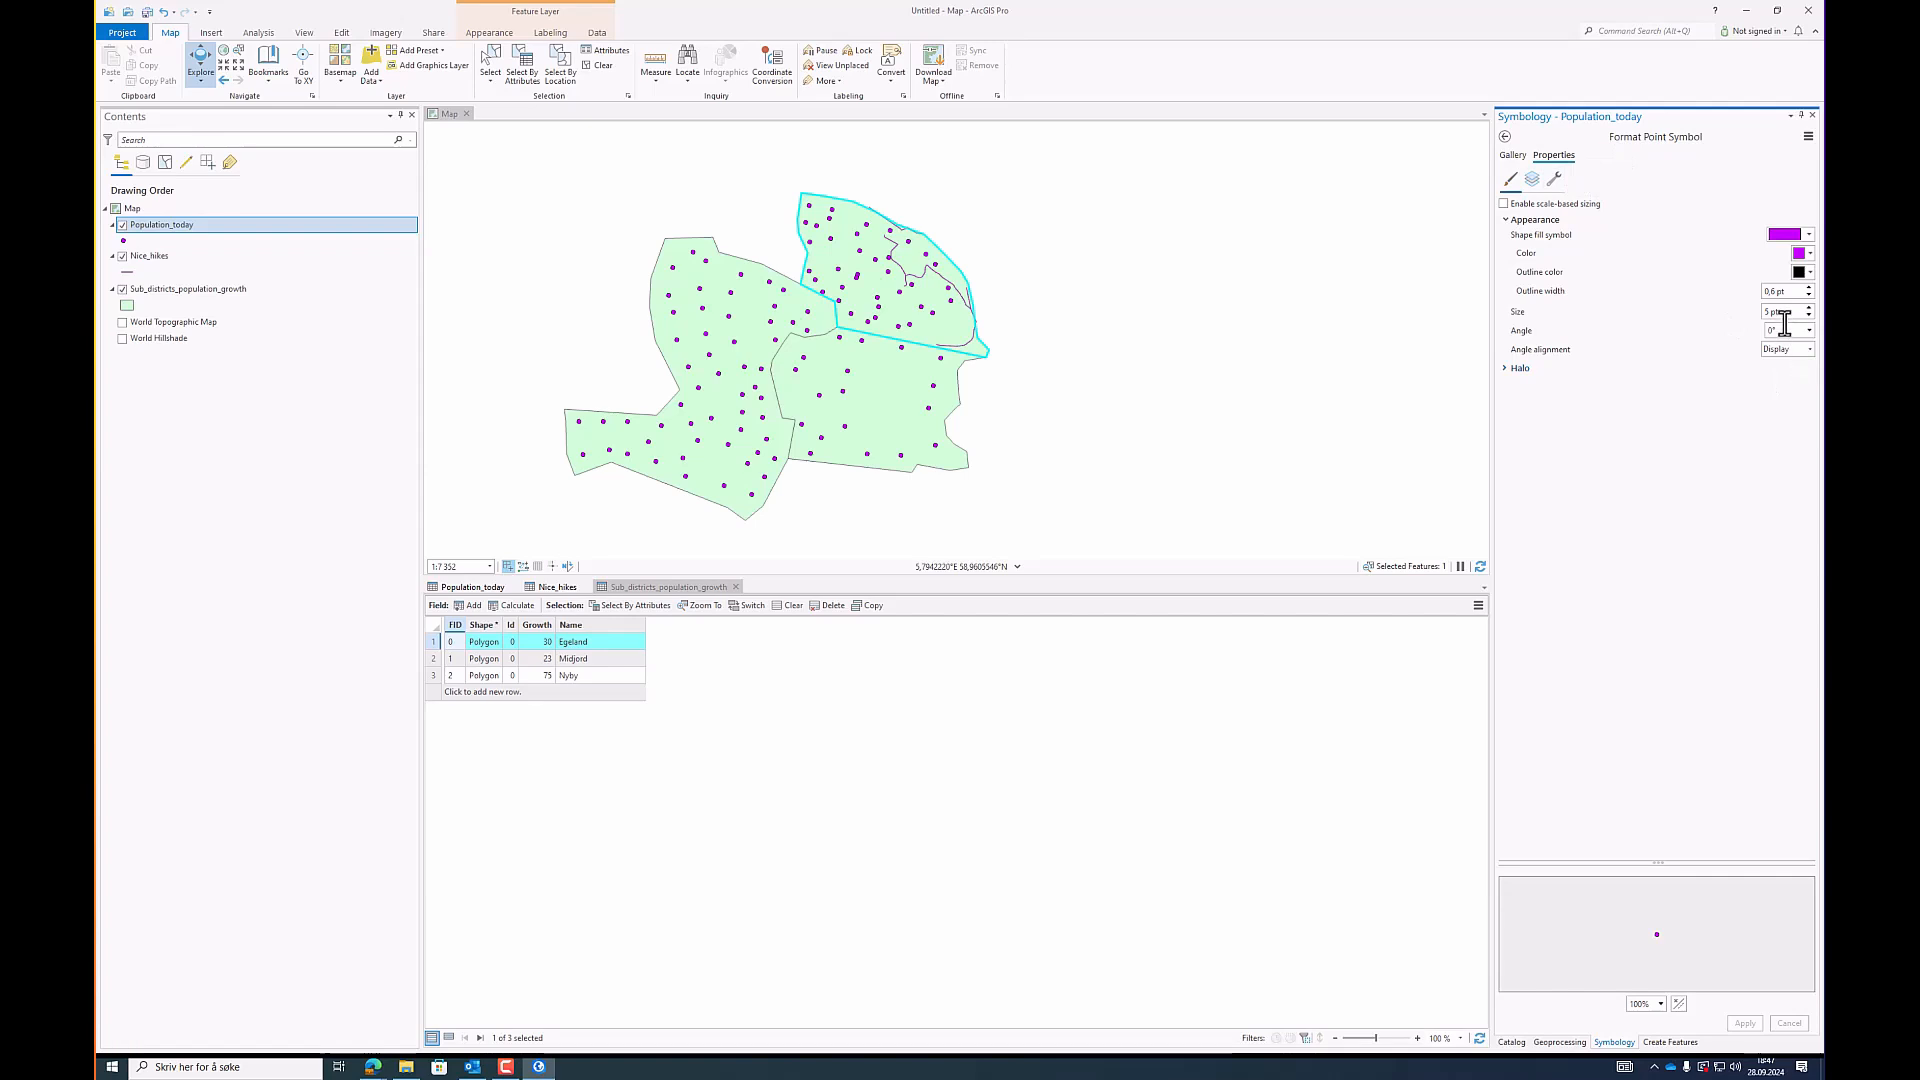
Step: Change the primary symbology of Population_today to Graduated Colors based on the Population field
left_click(1505, 137)
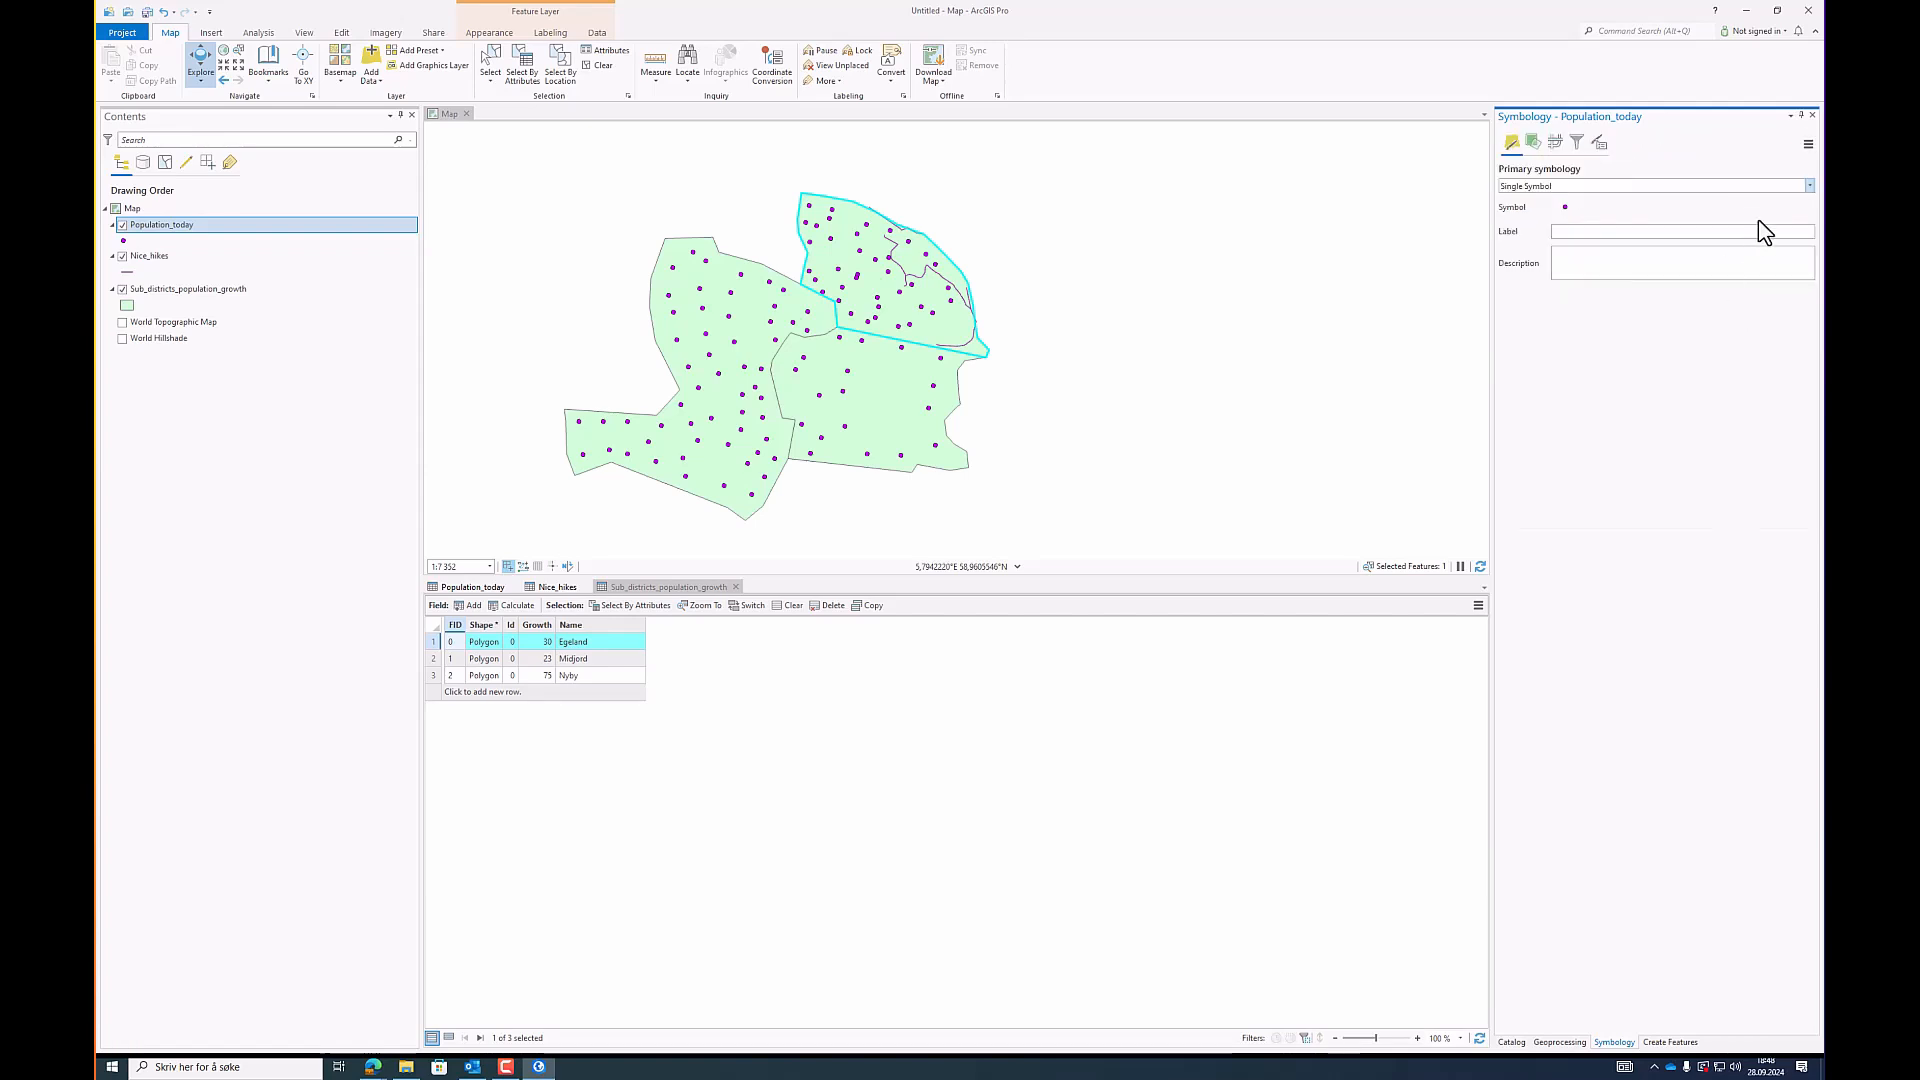
left_click(1810, 187)
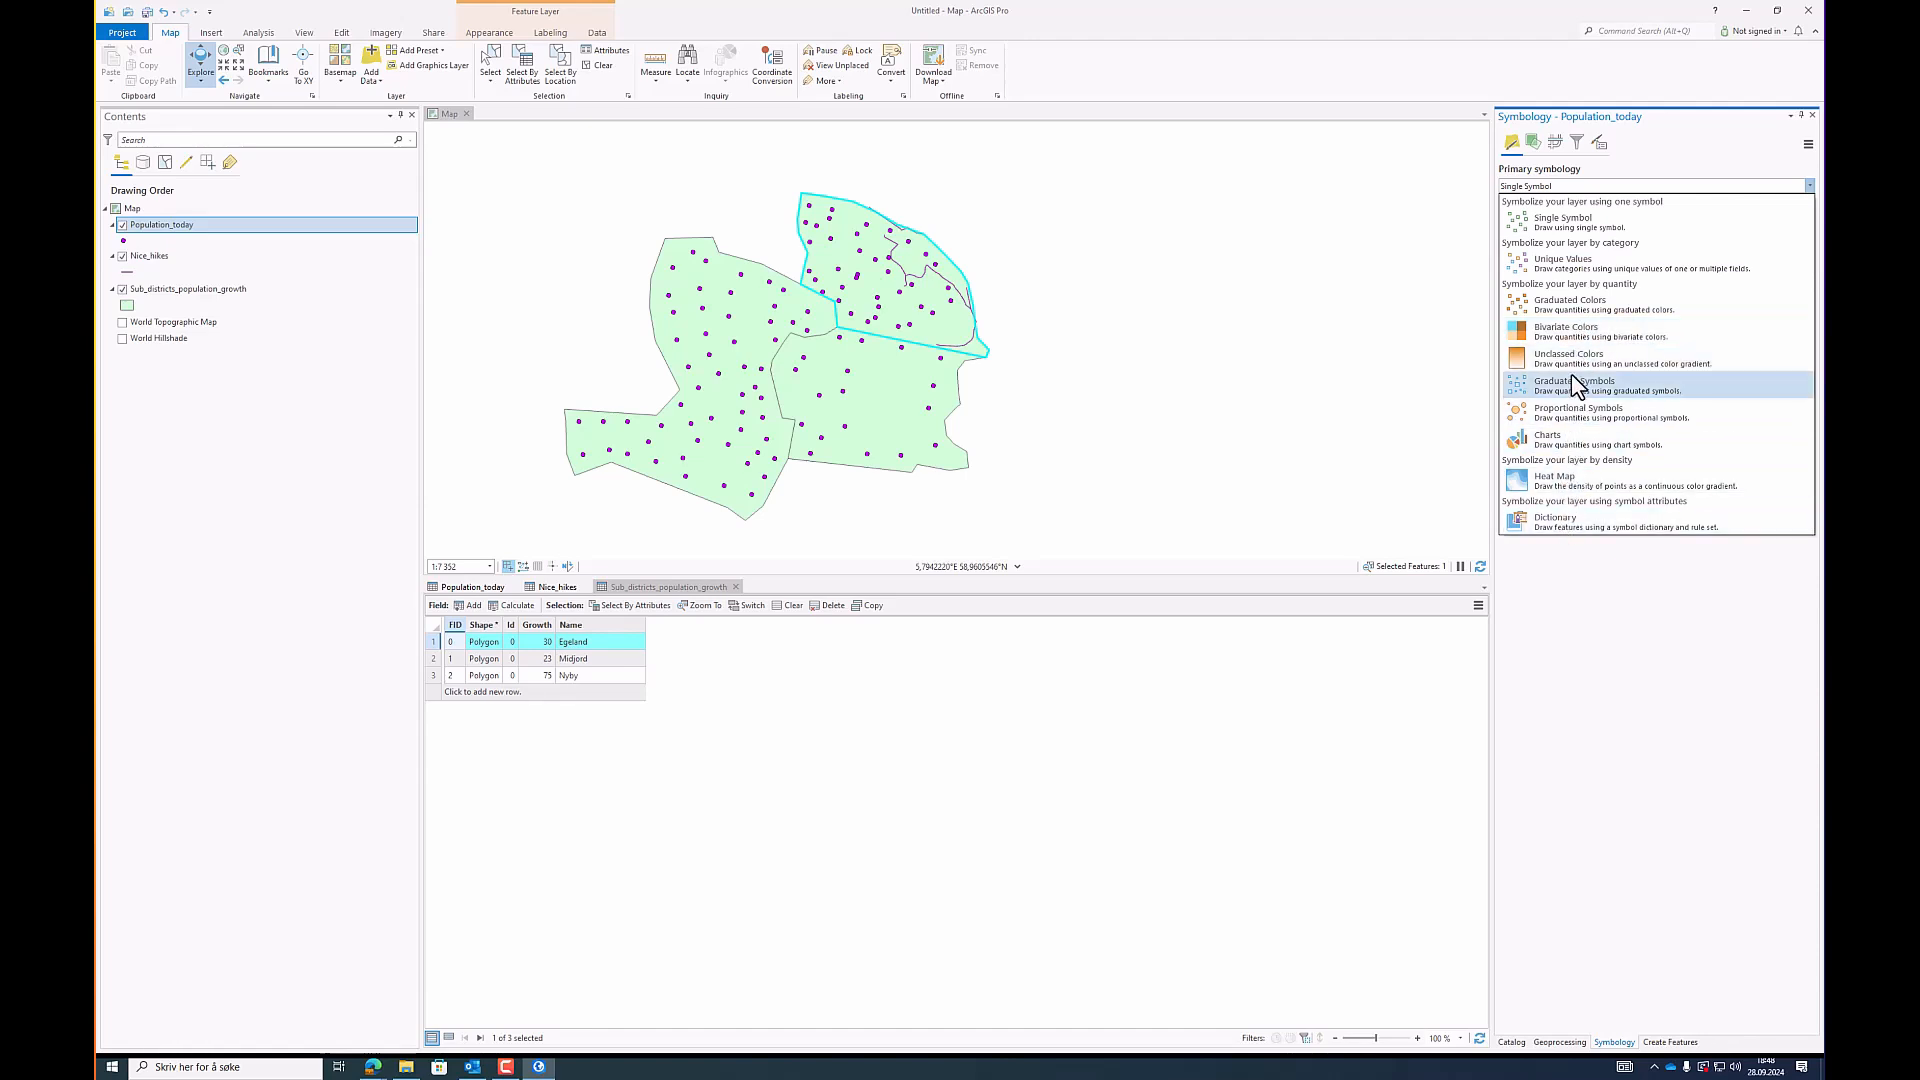
left_click(1600, 311)
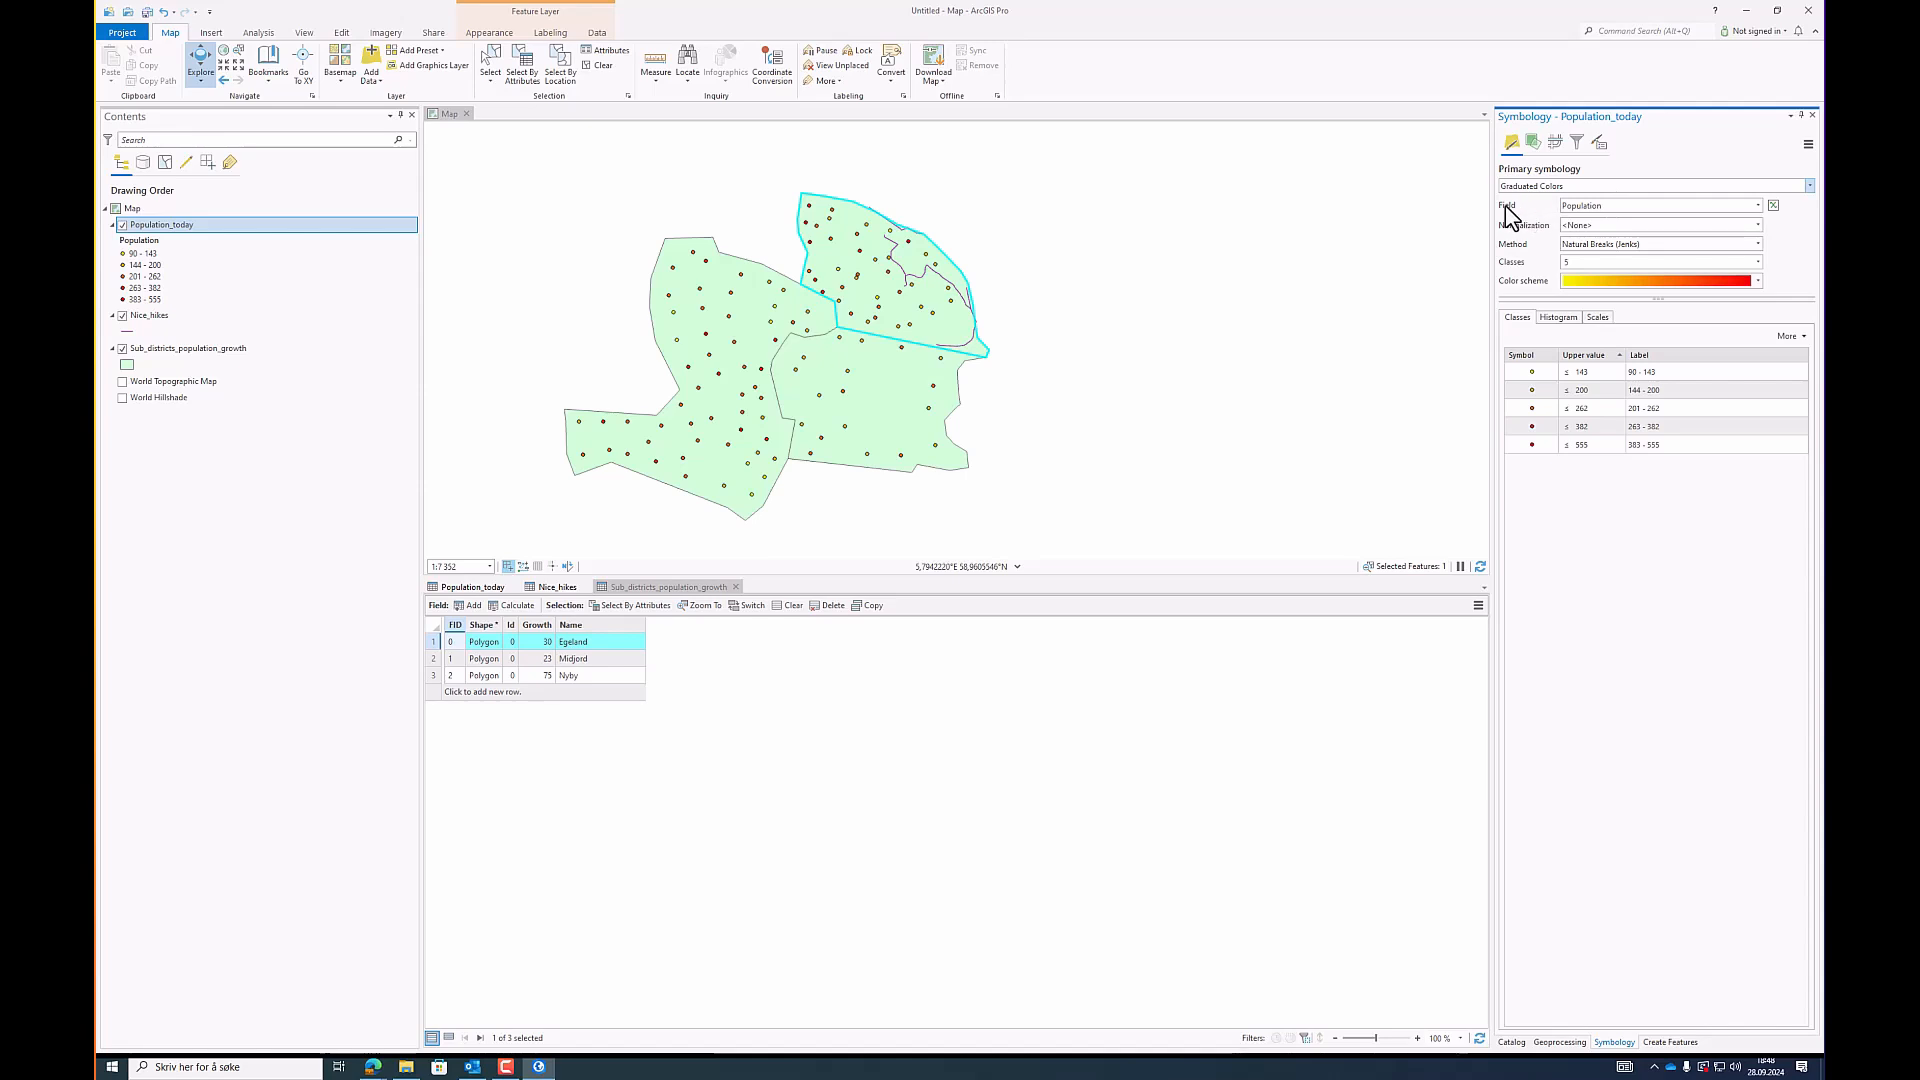
left_click(1758, 206)
left_click(1758, 206)
Step: Reduce the graduated colour classification of Population_today to 3 classes
left_click(1757, 262)
left_click(1758, 274)
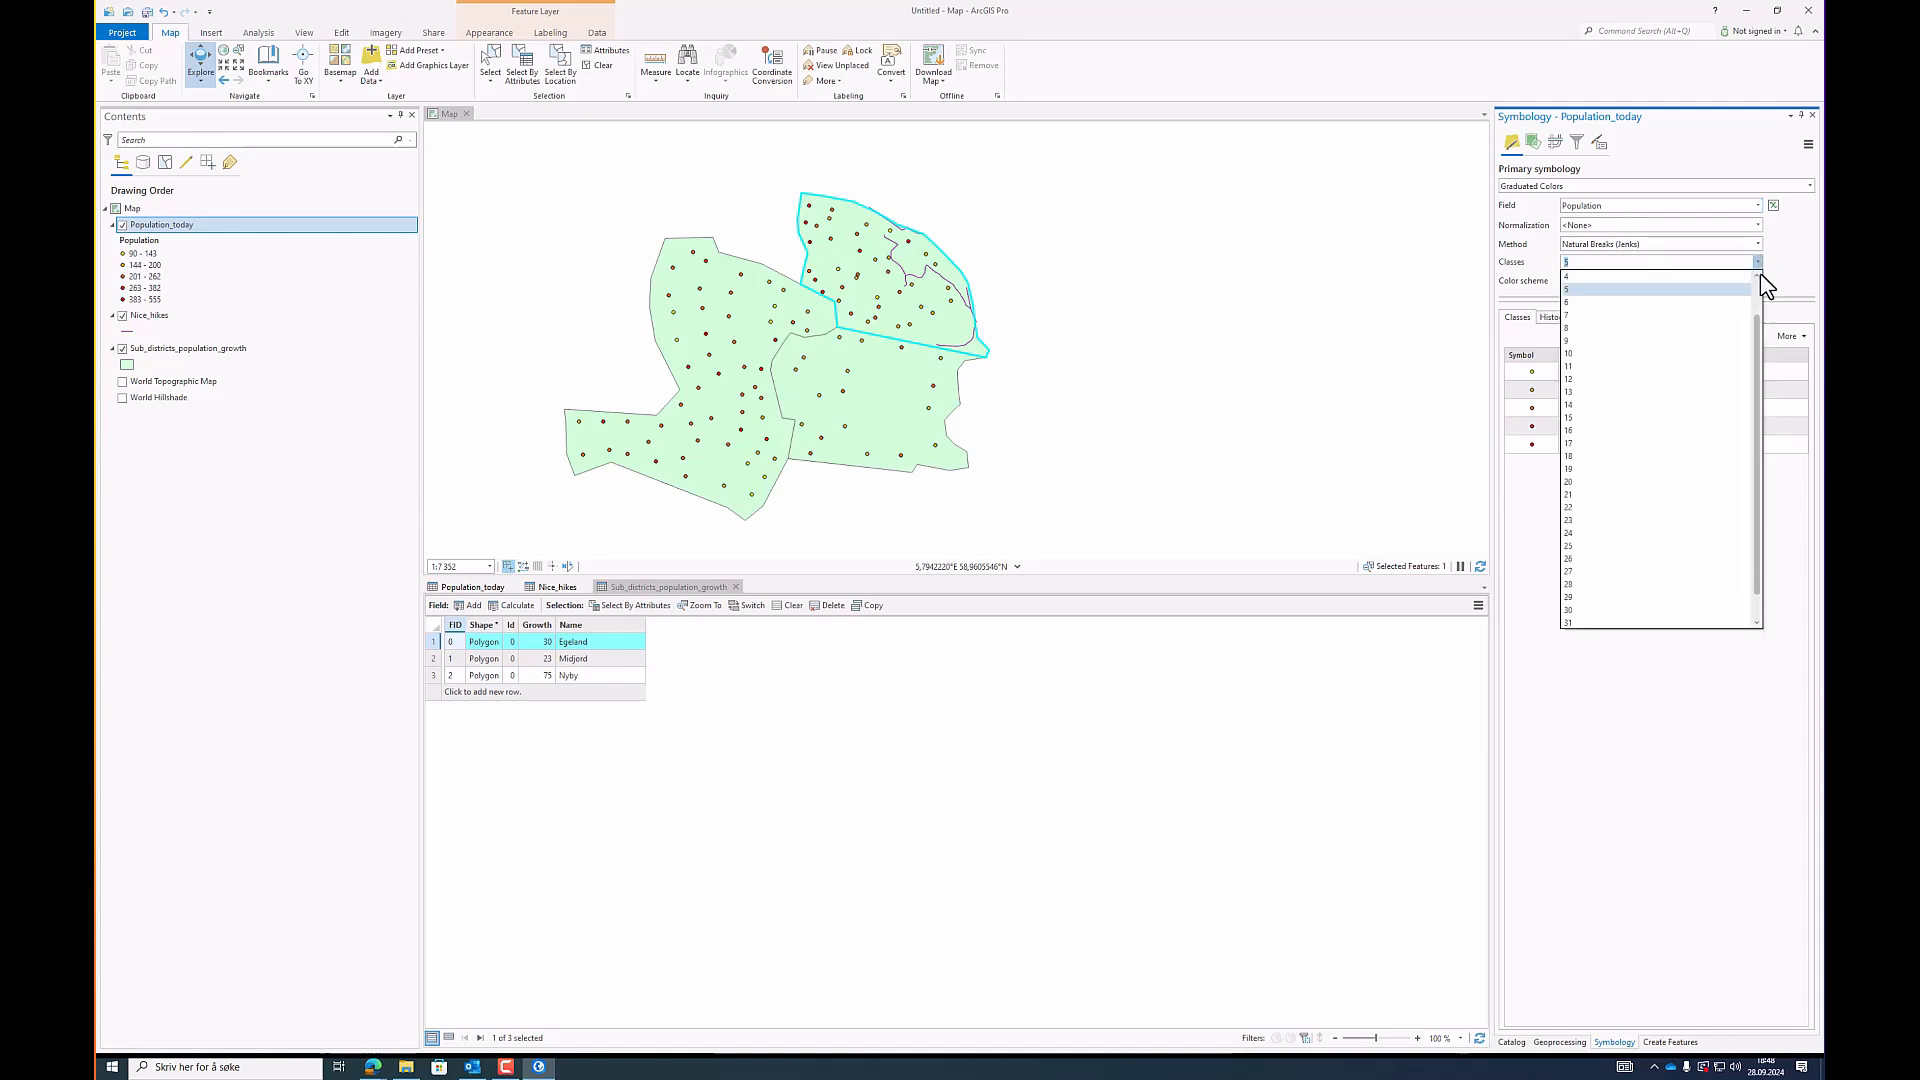
left_click(1758, 274)
left_click(1653, 279)
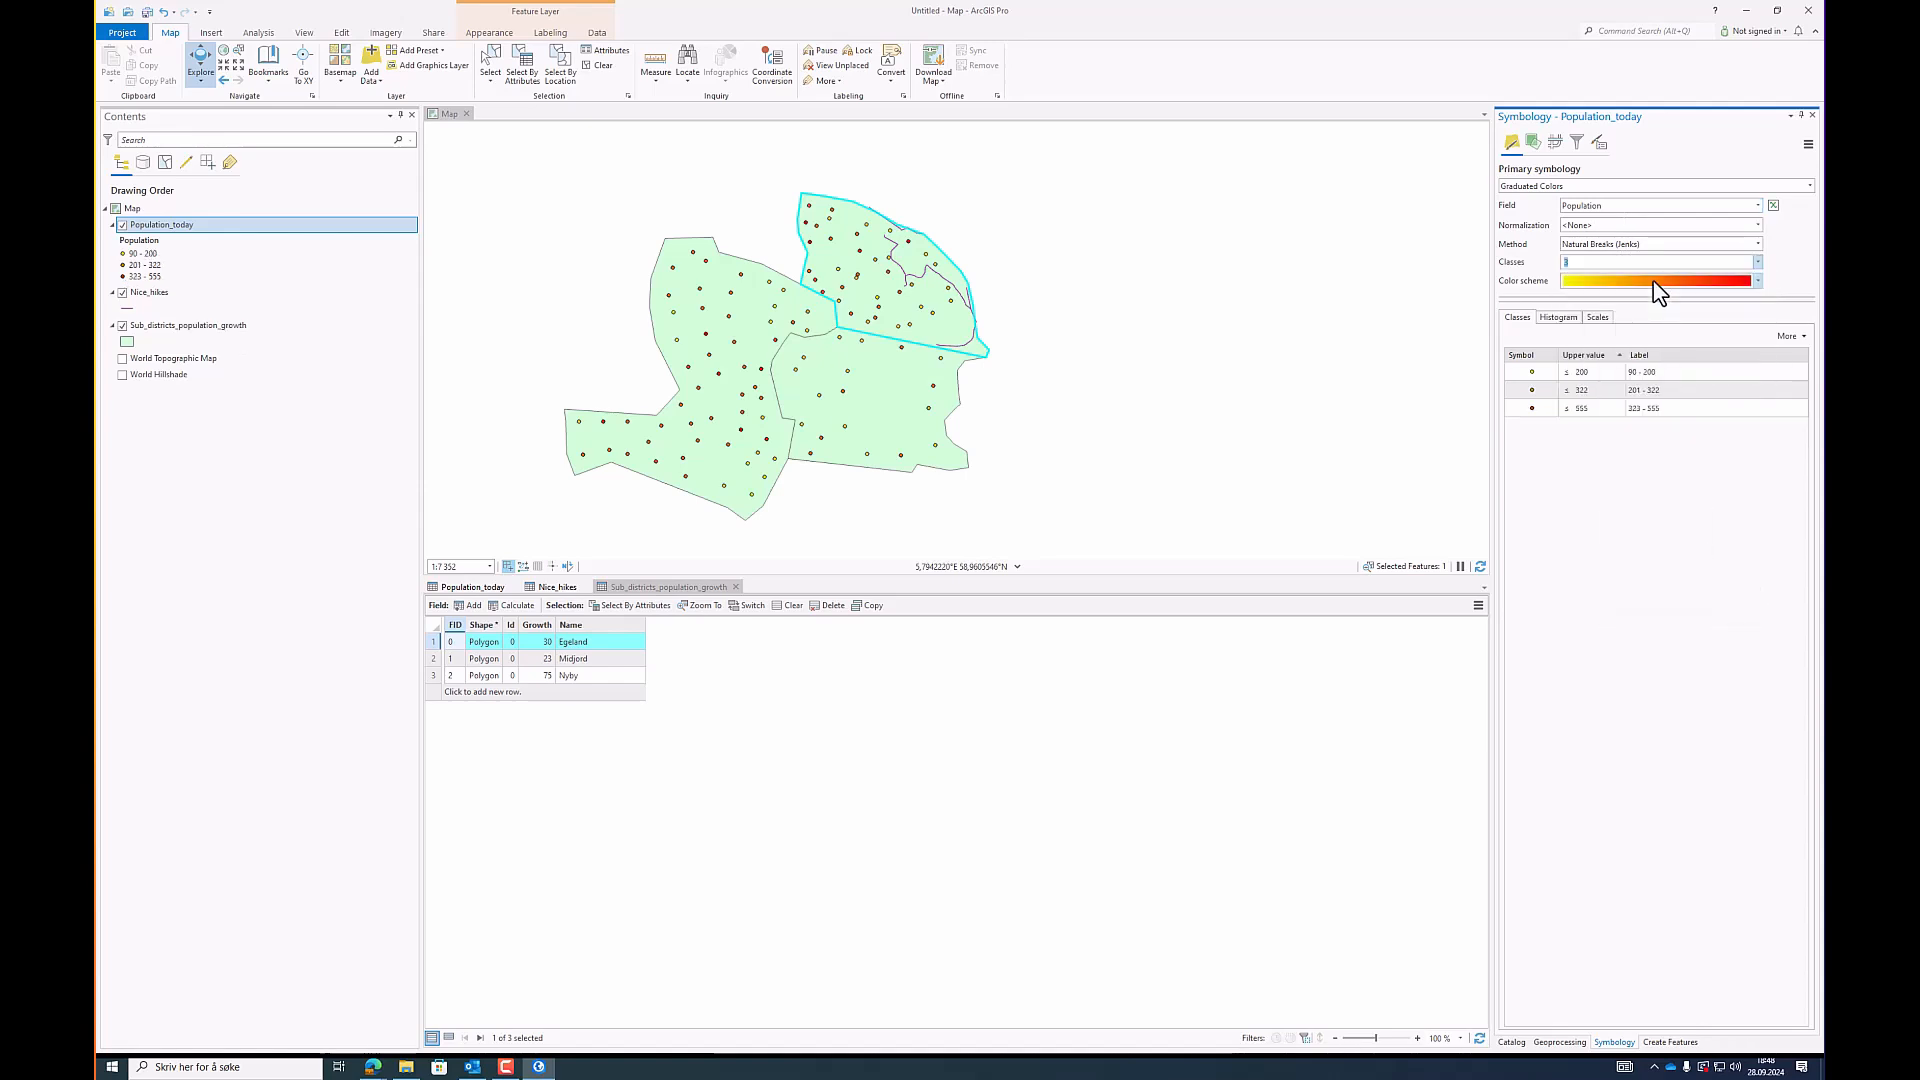
Step: Set the upper value of the middle population class to 300 and inspect the points on the map
double_click(1600, 390)
key("Tab")
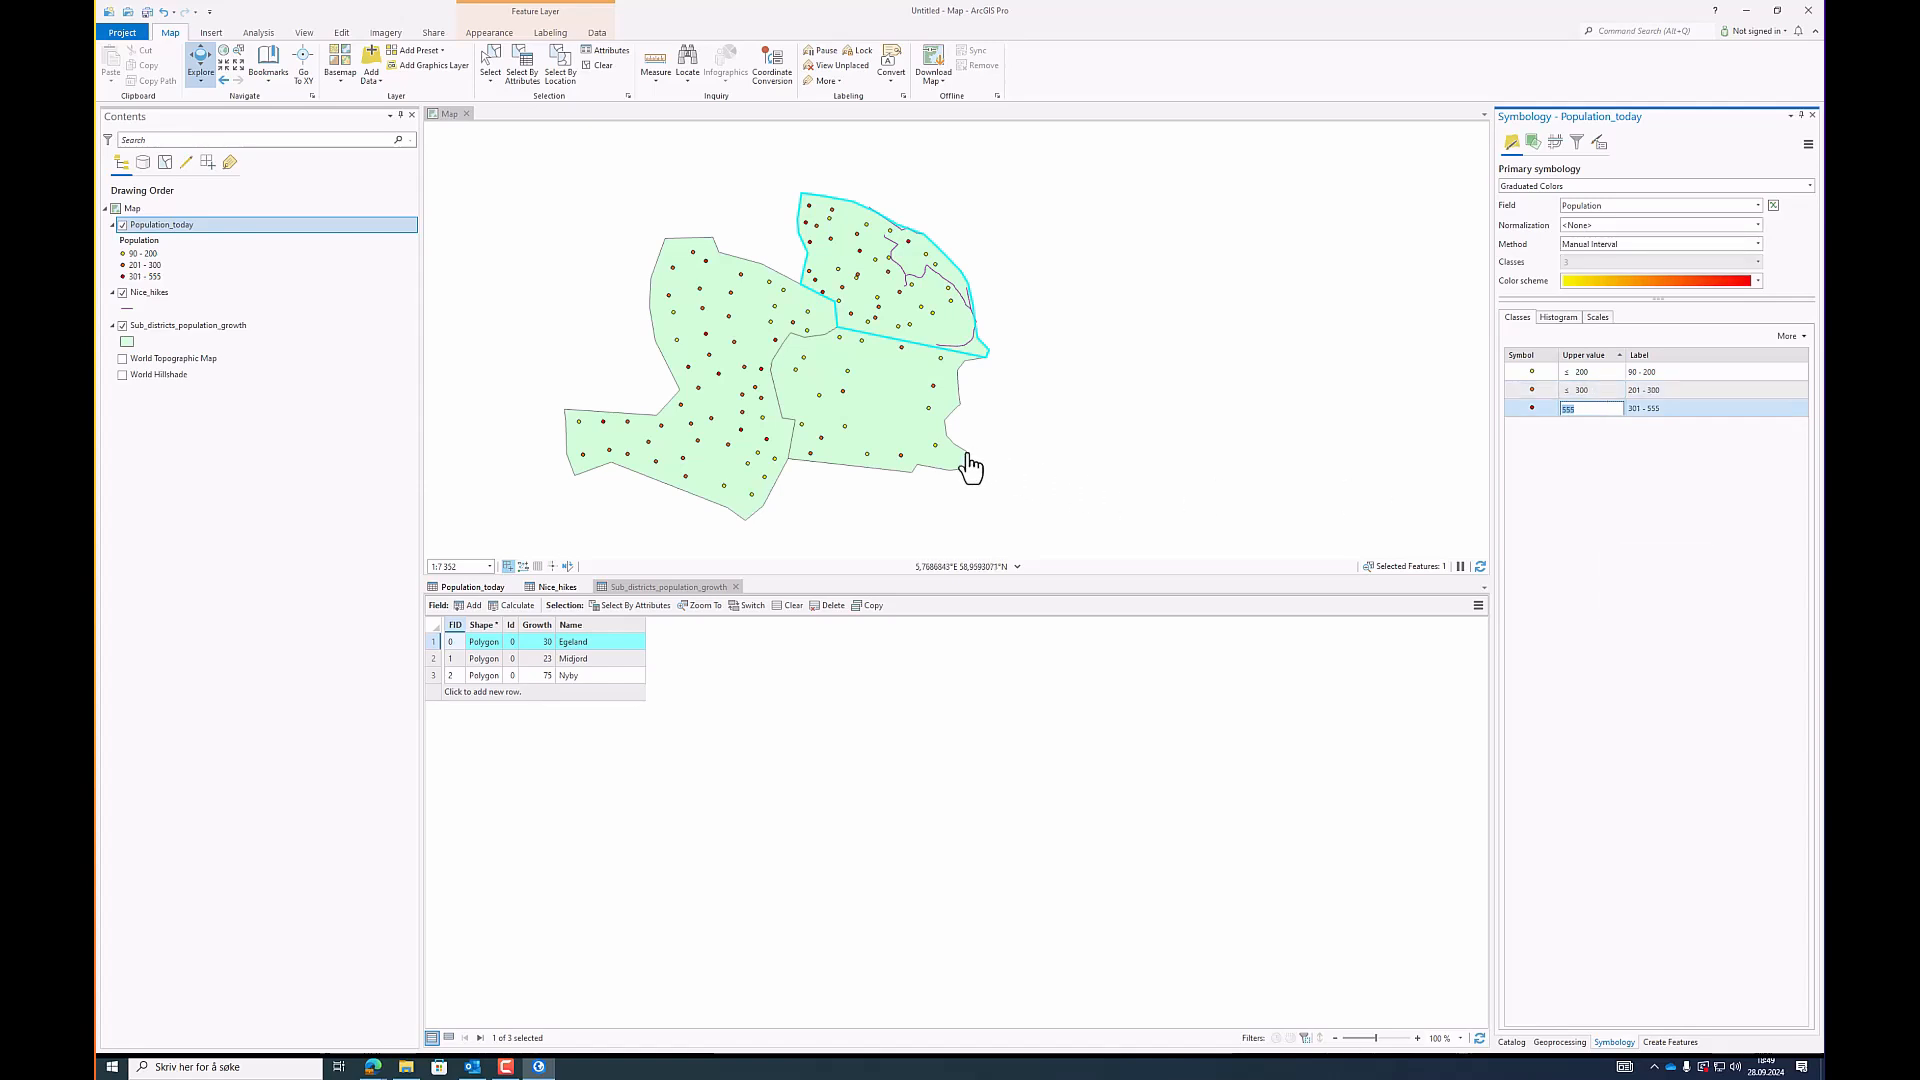
scroll(754, 378, "up", 2)
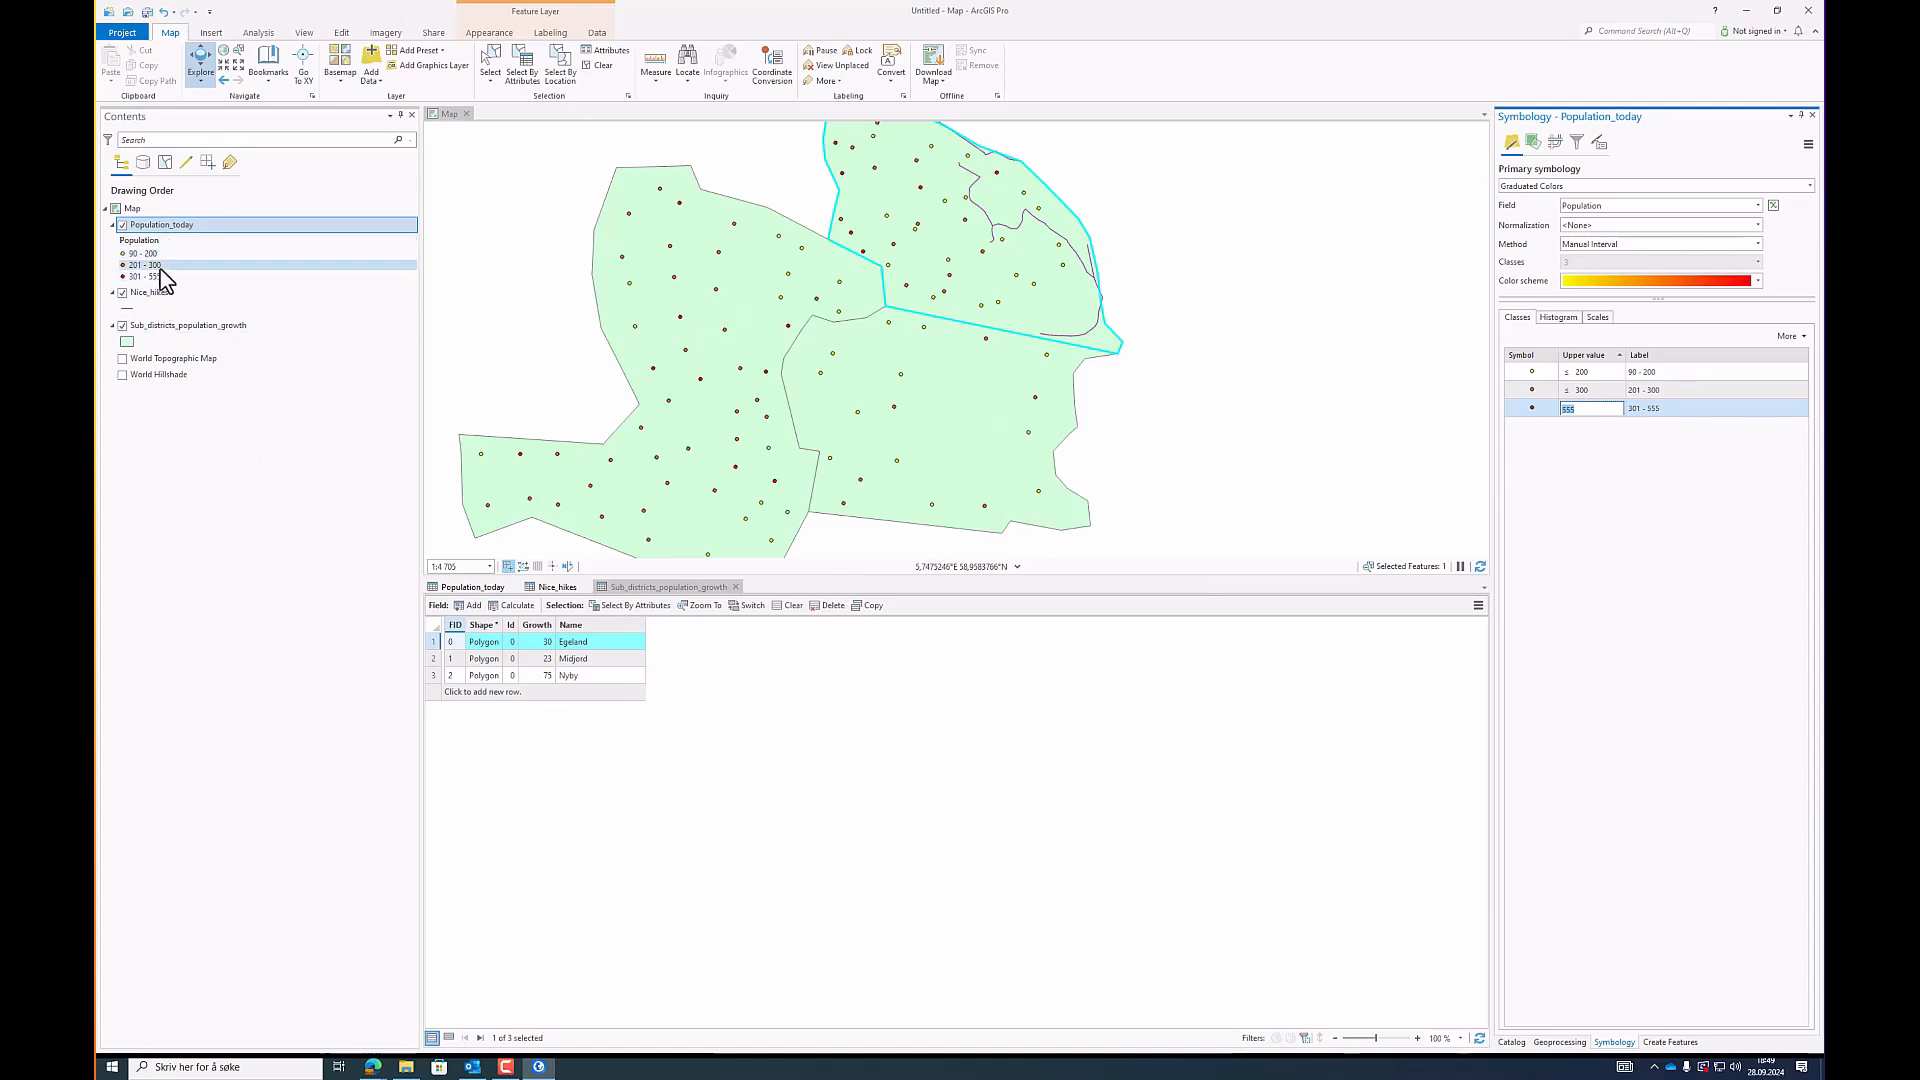
Step: Relabel the lowest population class as "90 - 200 persons"
left_click(1676, 373)
left_click(1683, 372)
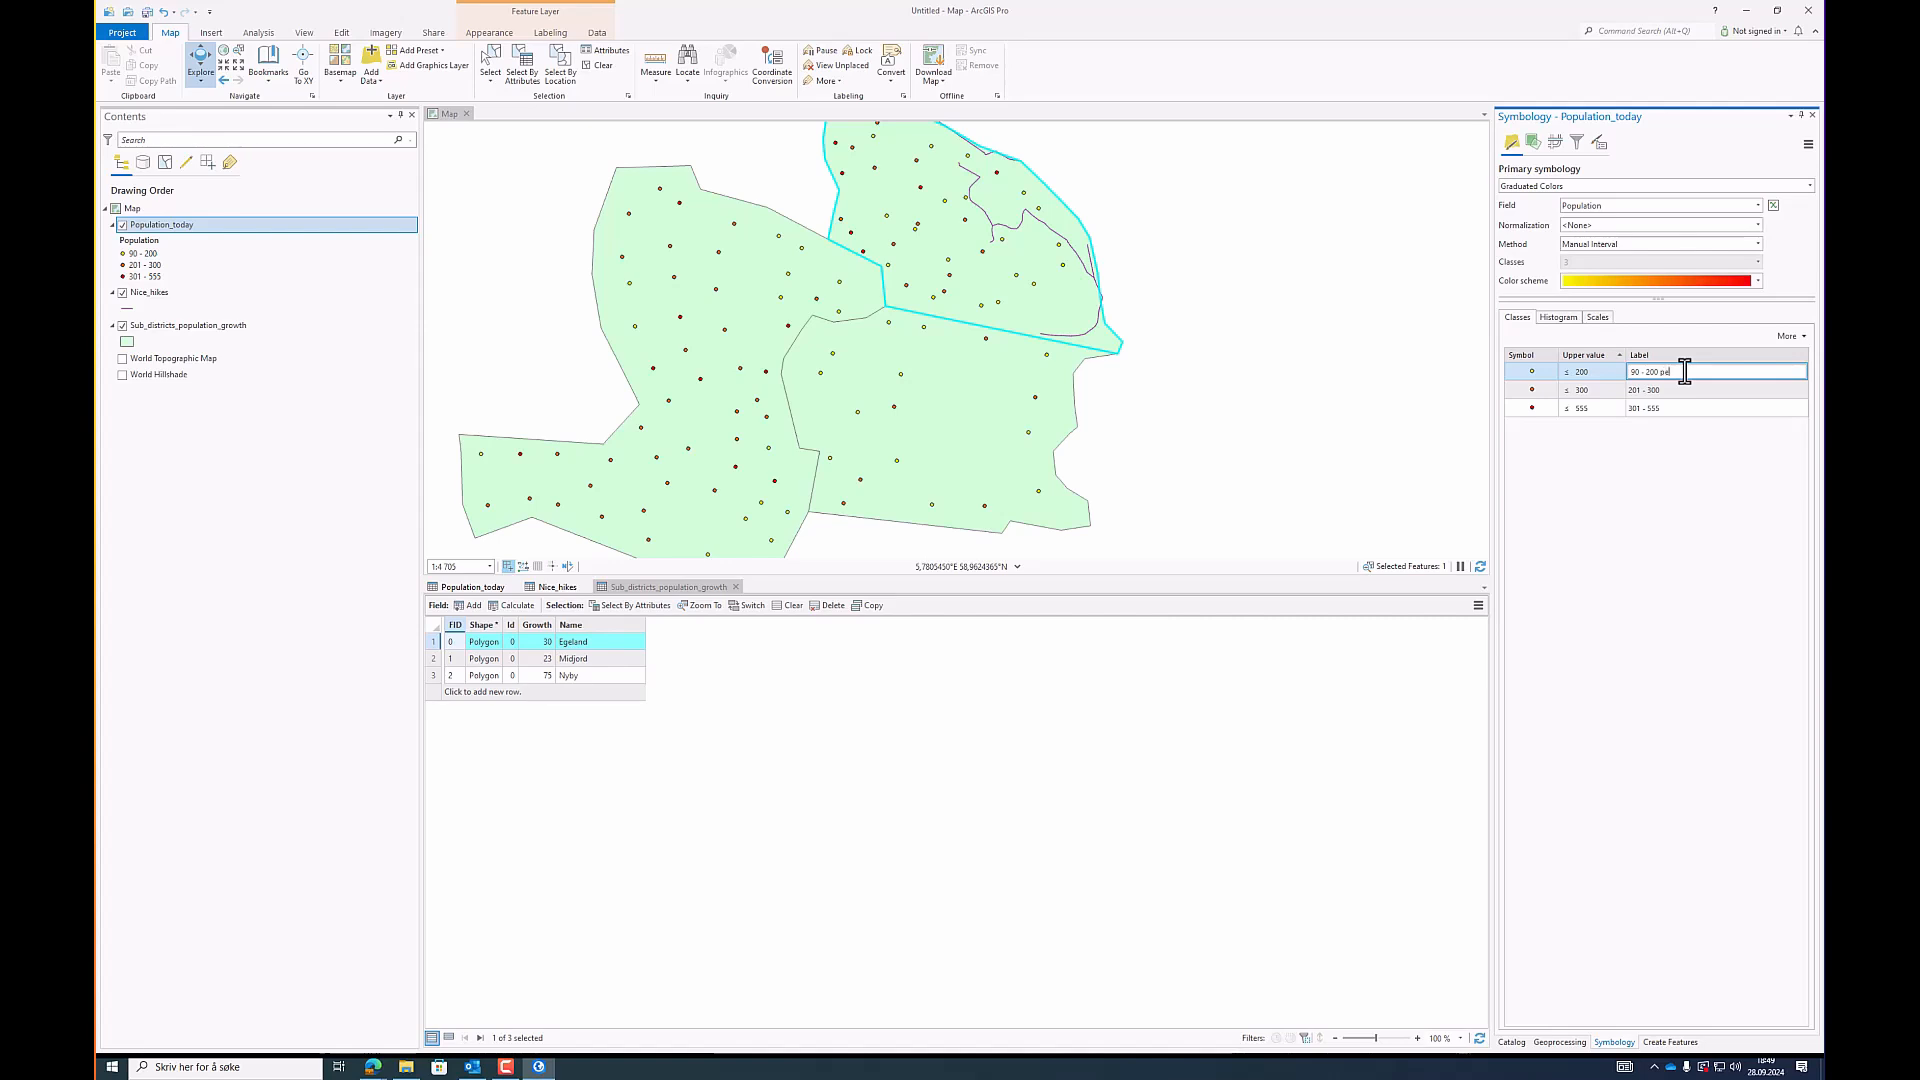
type("persons")
key("Return")
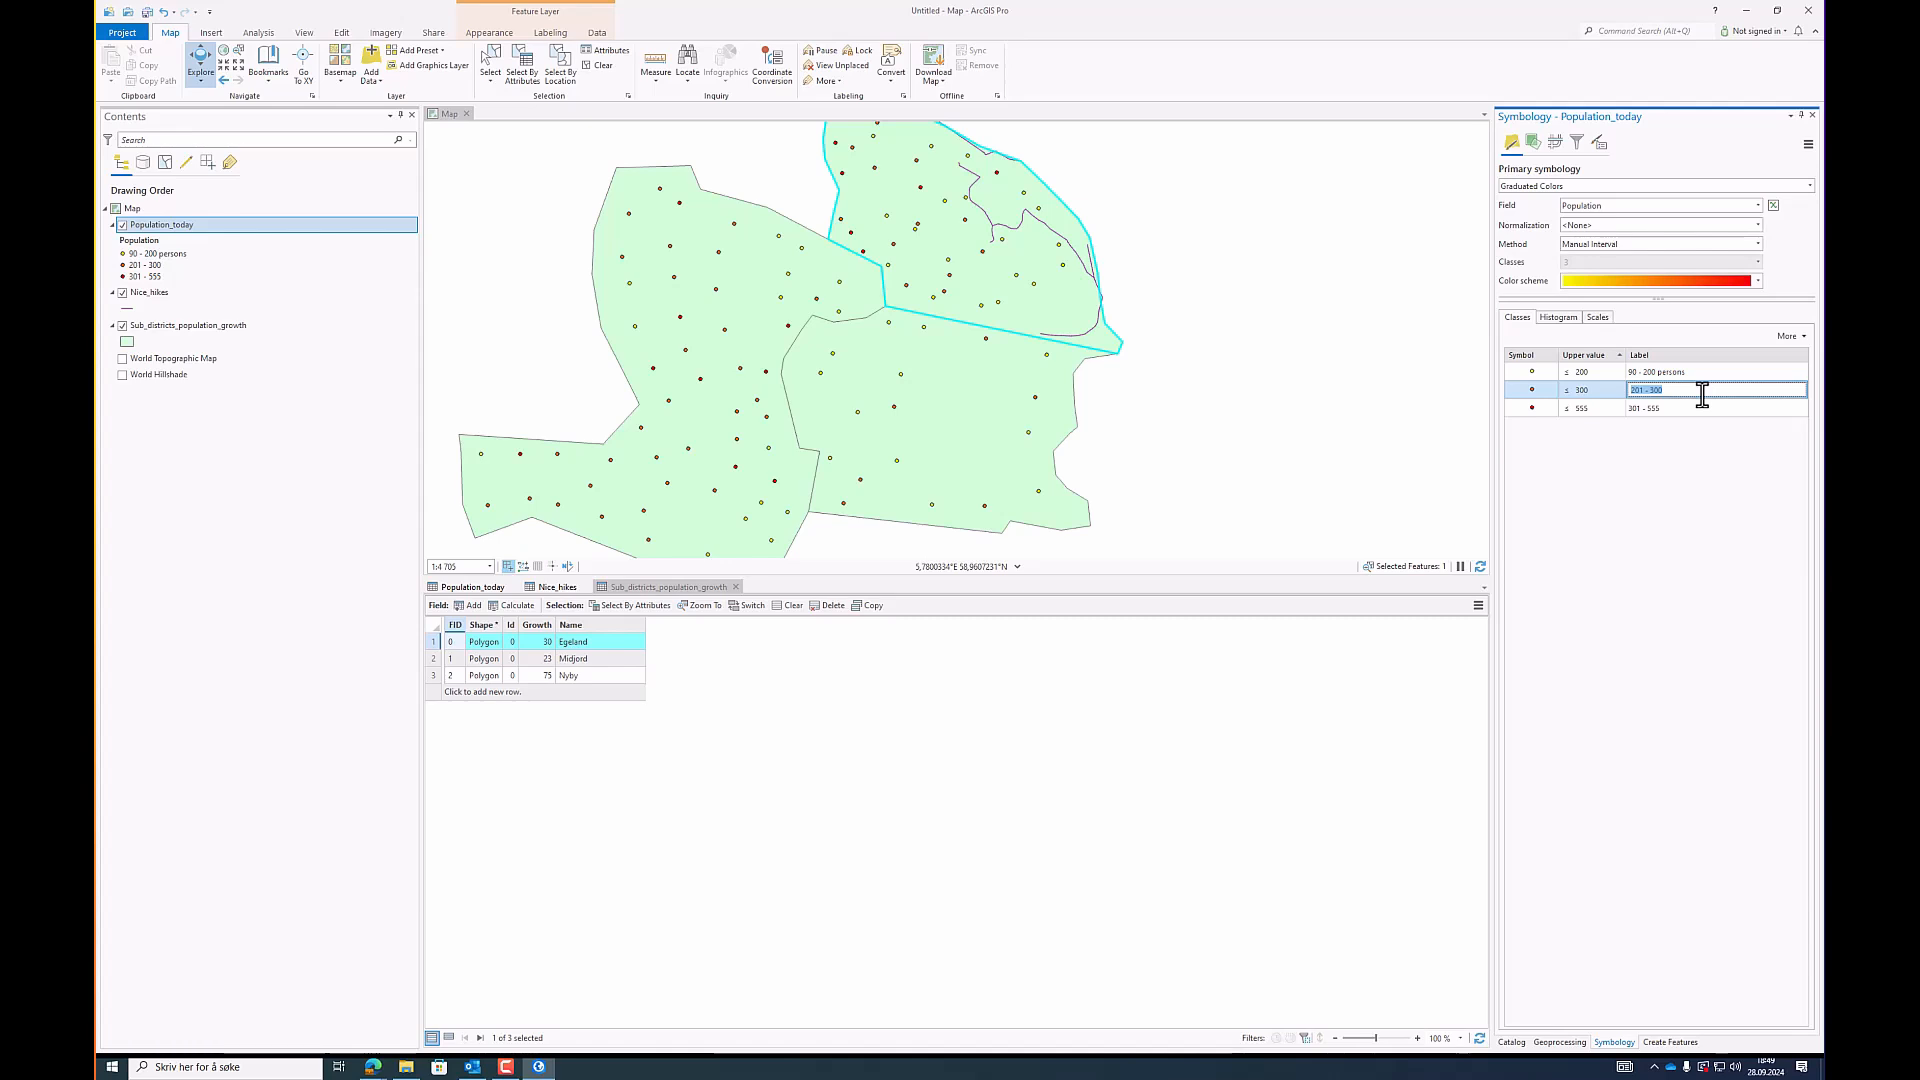
Step: Enlarge the yellow point symbol of the 90 - 200 persons class and apply the change
left_click(1533, 374, "ctrl")
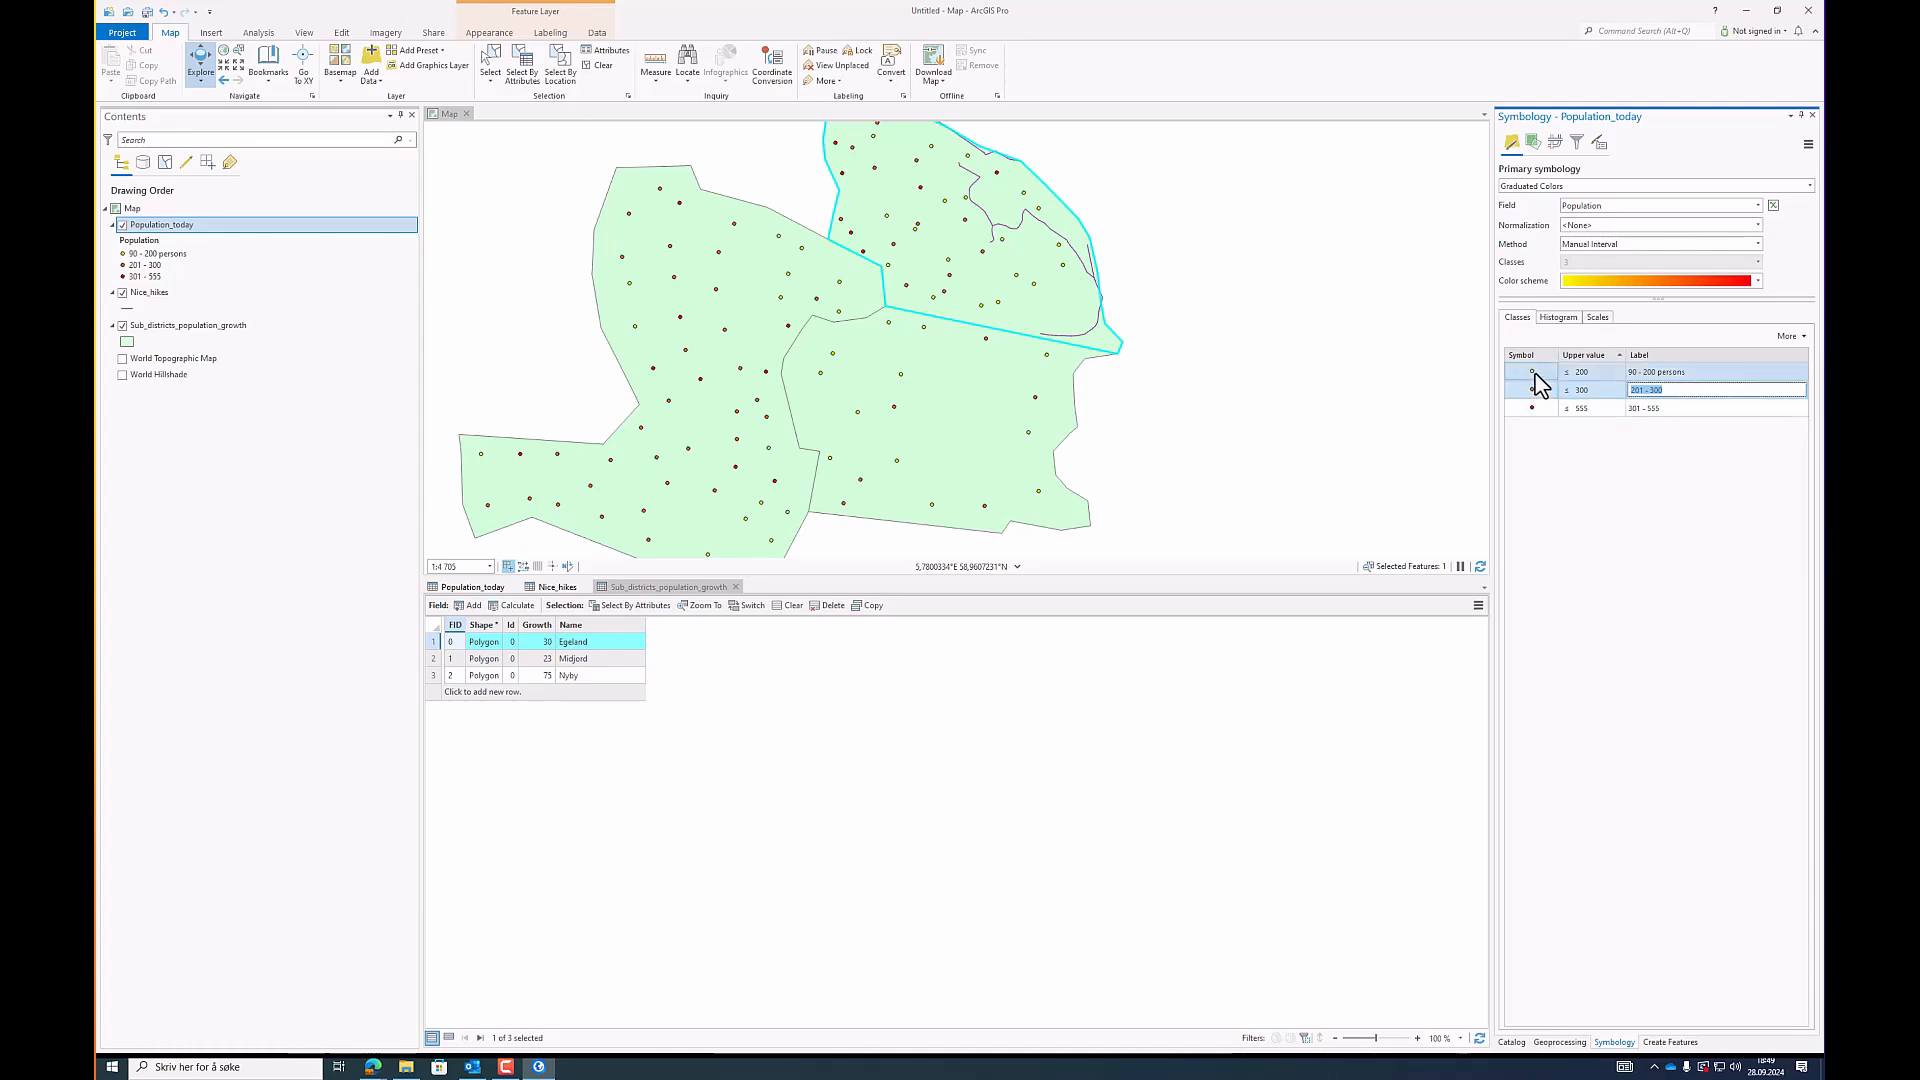
left_click(1536, 376)
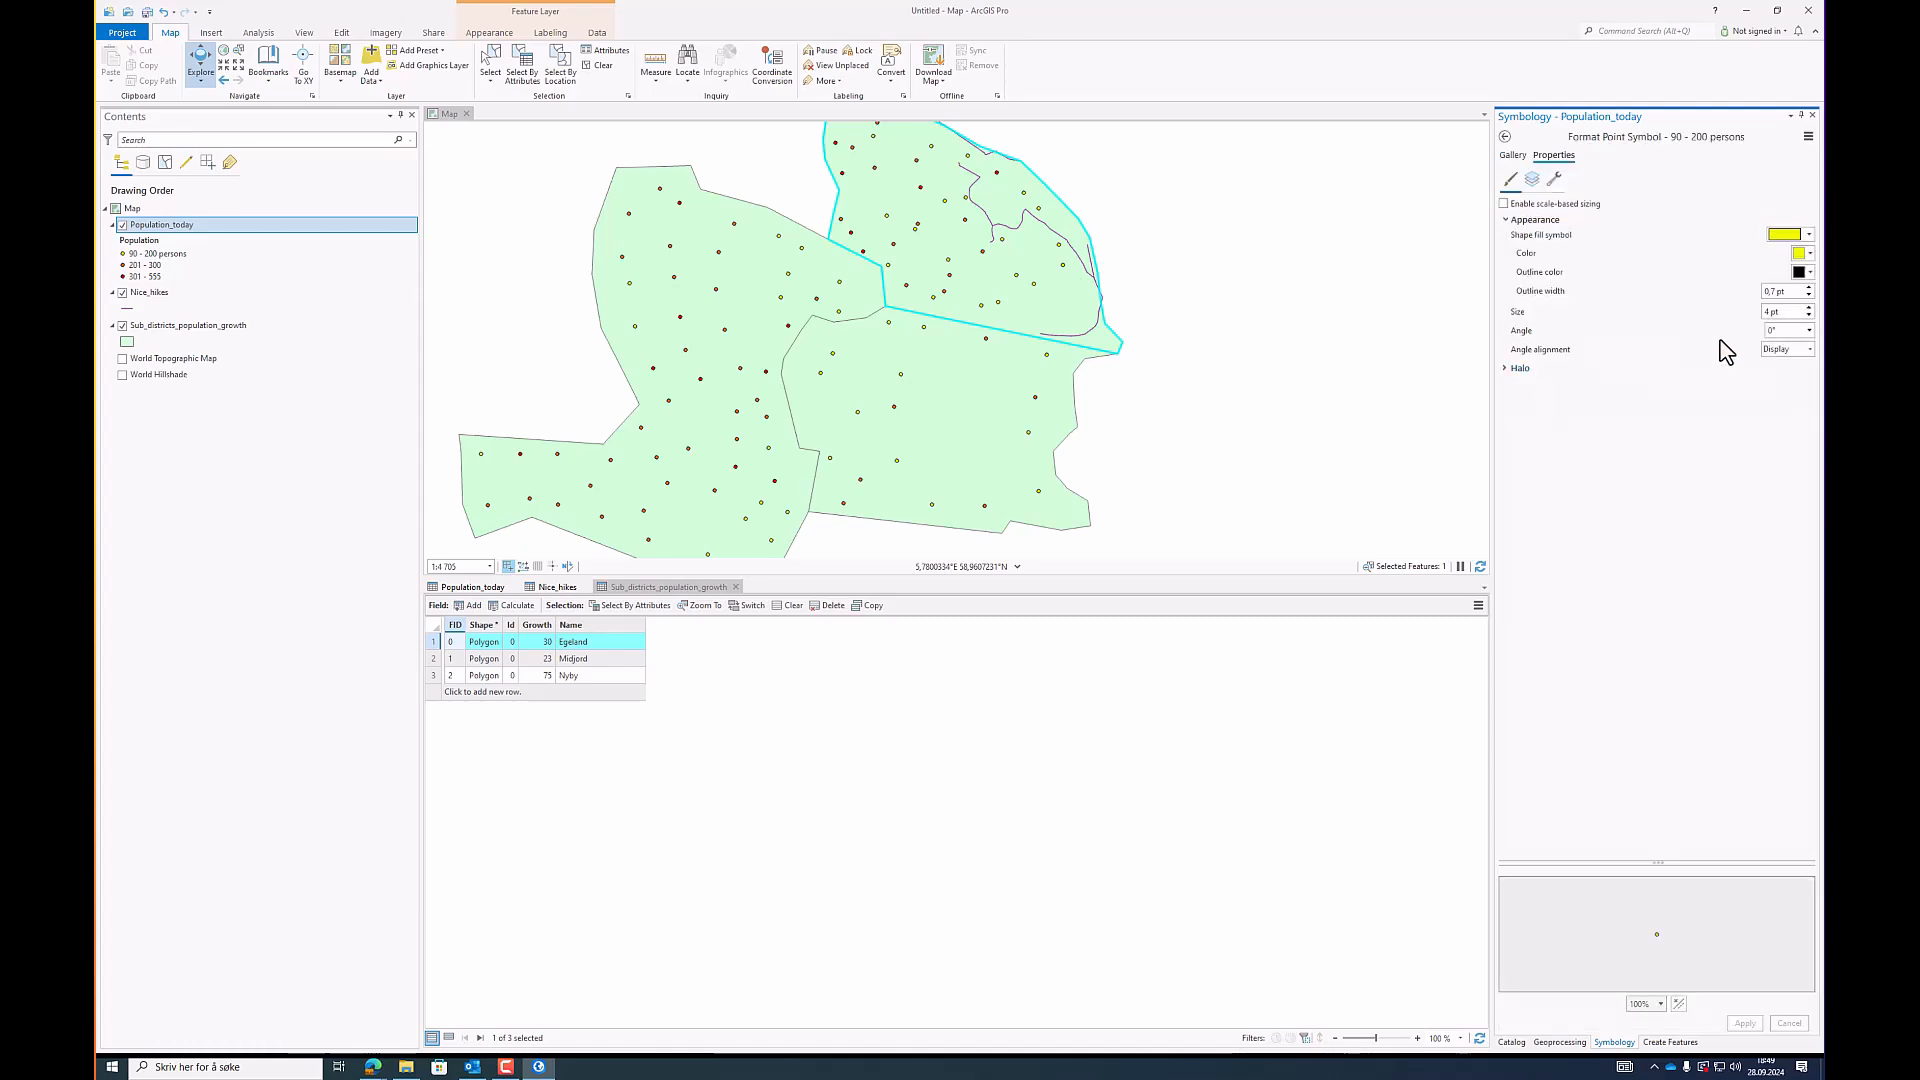
left_click(1809, 308)
left_click(1744, 1023)
left_click(1505, 136)
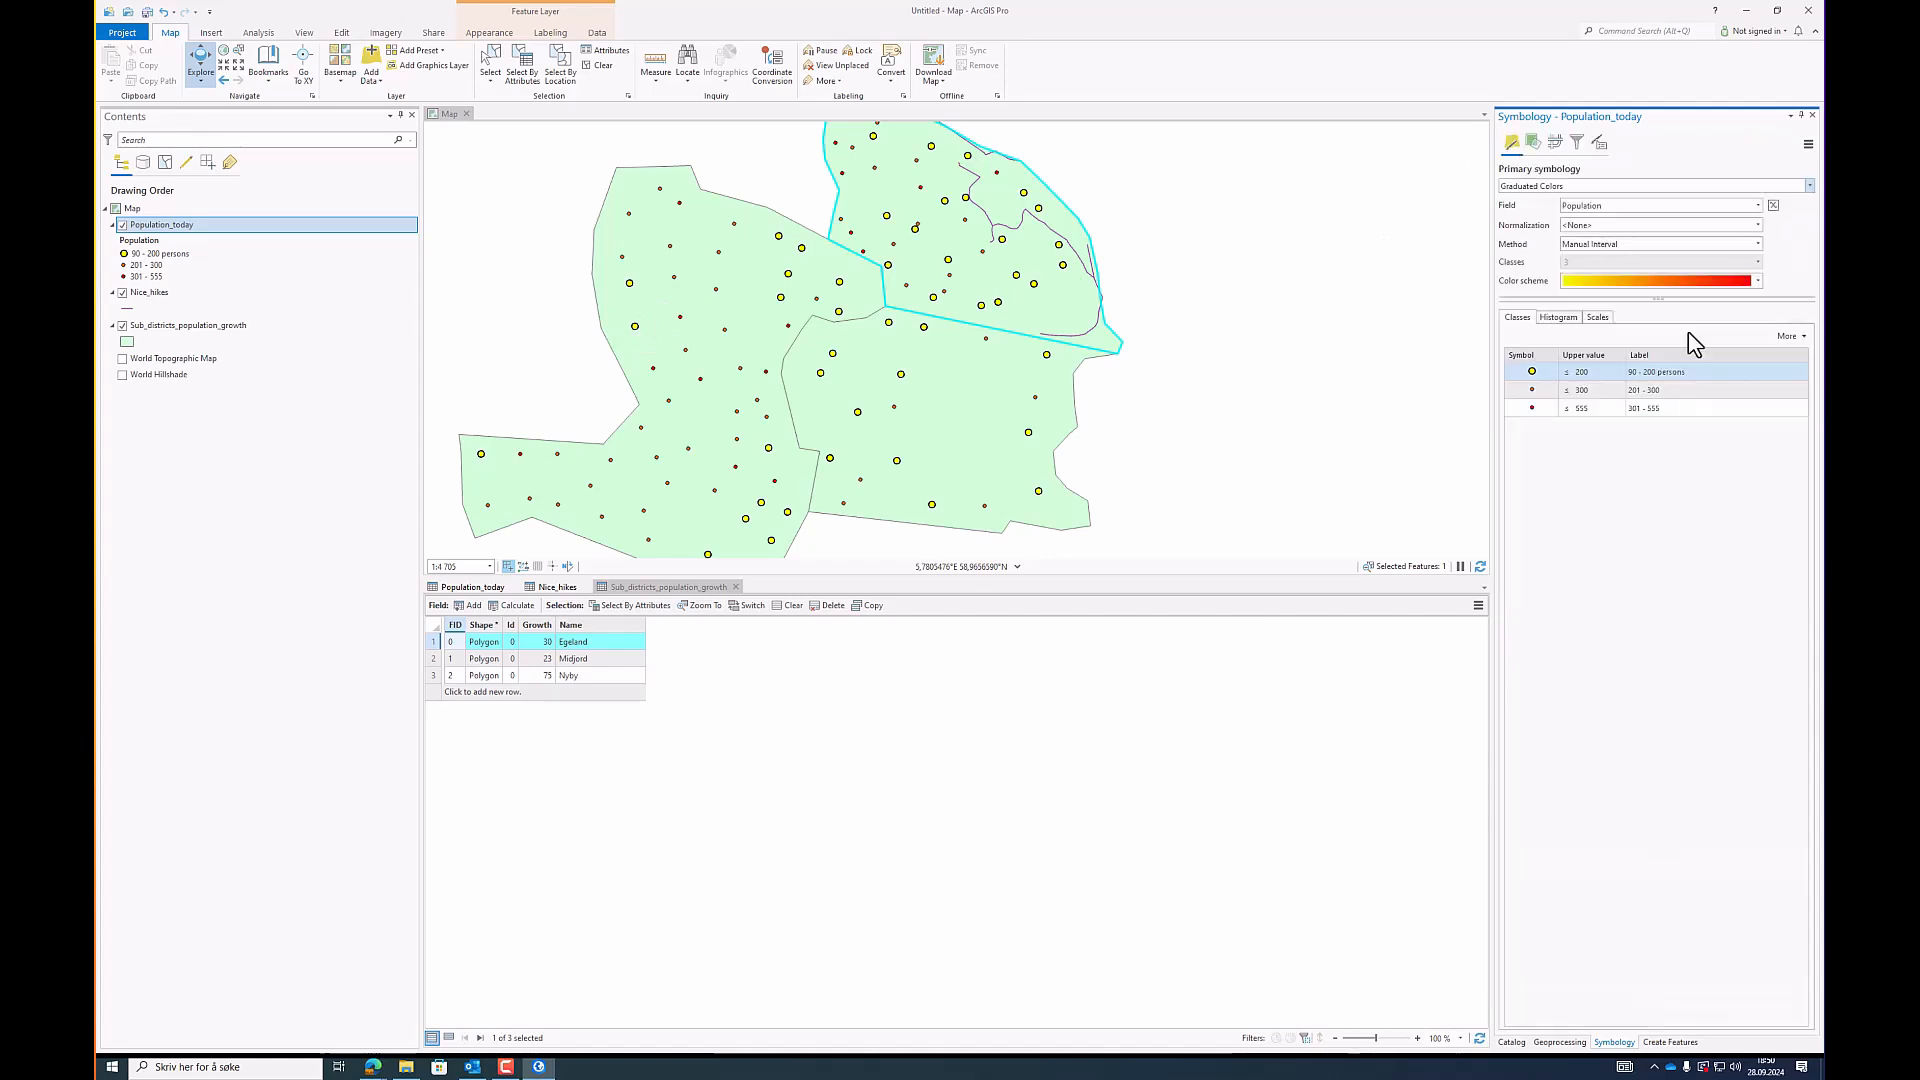
Step: Set the orange point symbol of the 201 - 300 class to 7 pt and apply it
left_click(1532, 390)
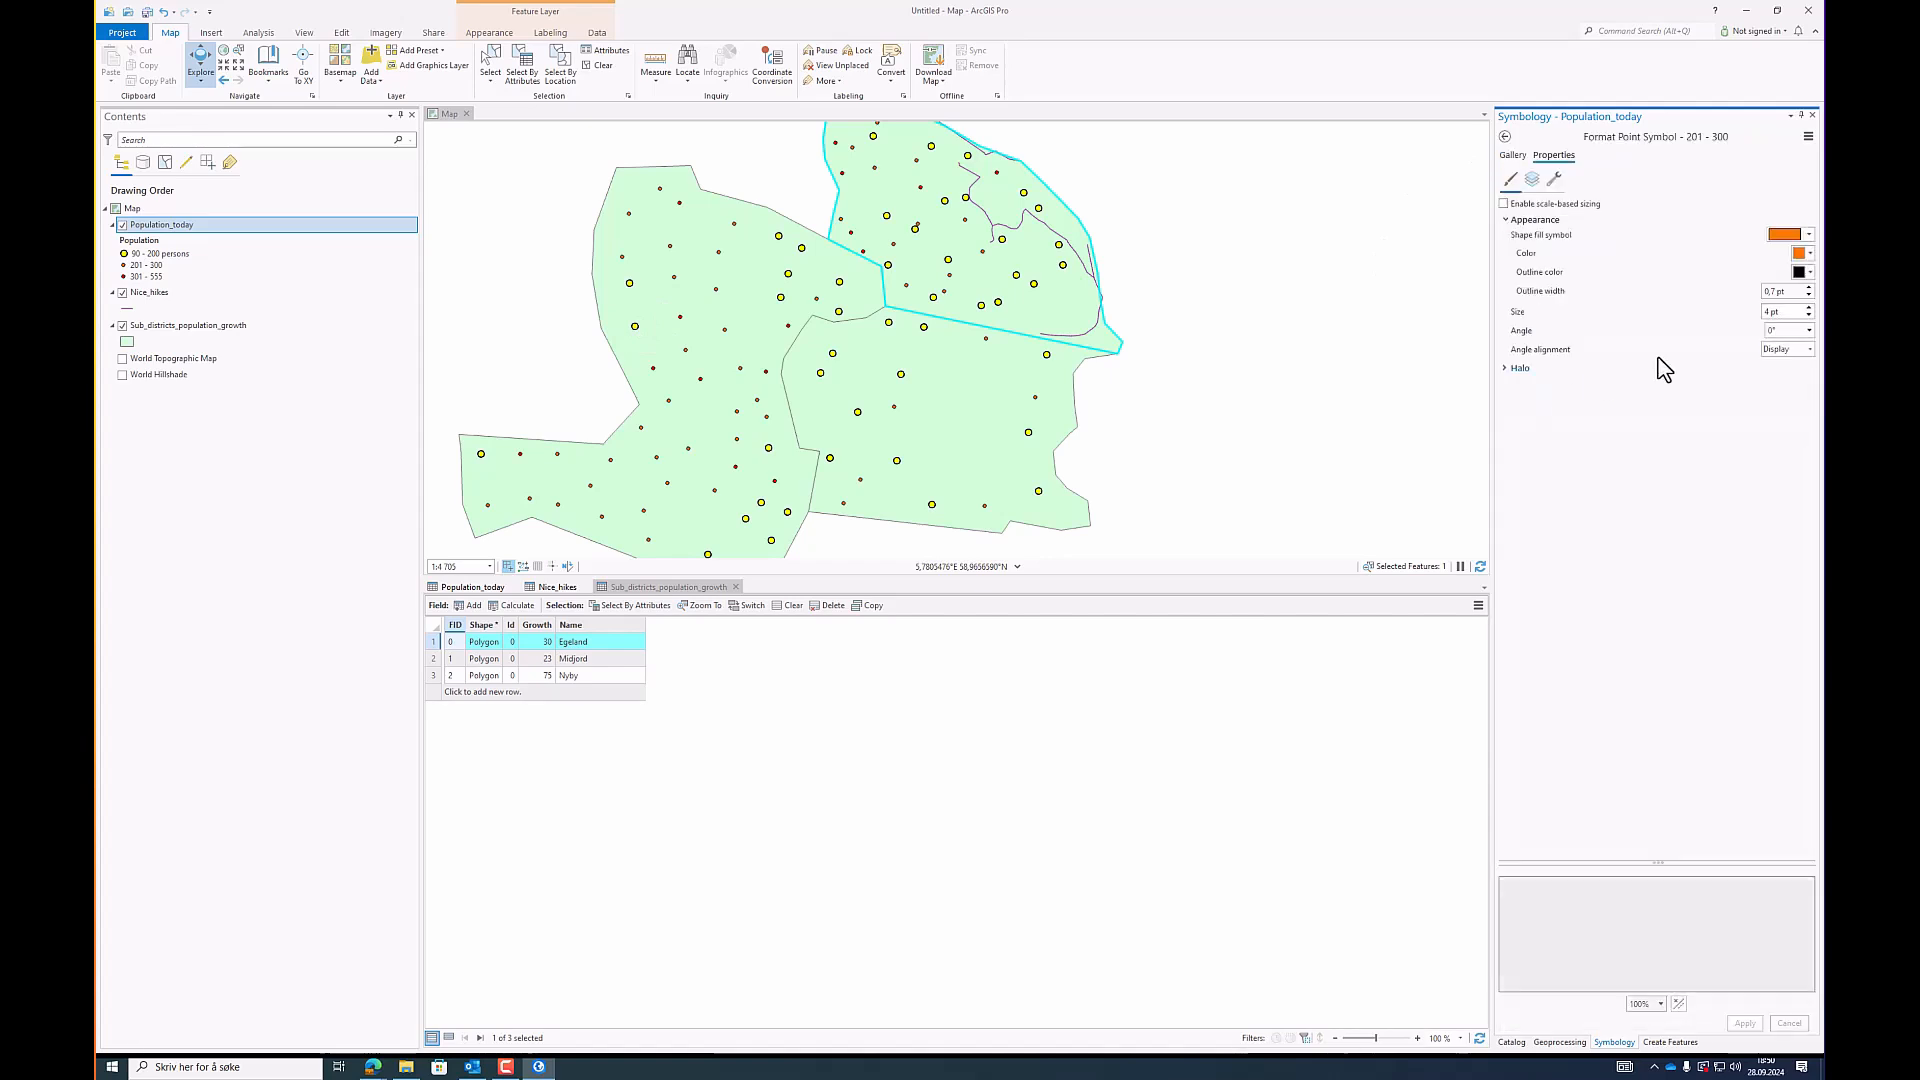
left_click(1807, 307)
left_click(1808, 307)
left_click(1808, 307)
left_click(1758, 1024)
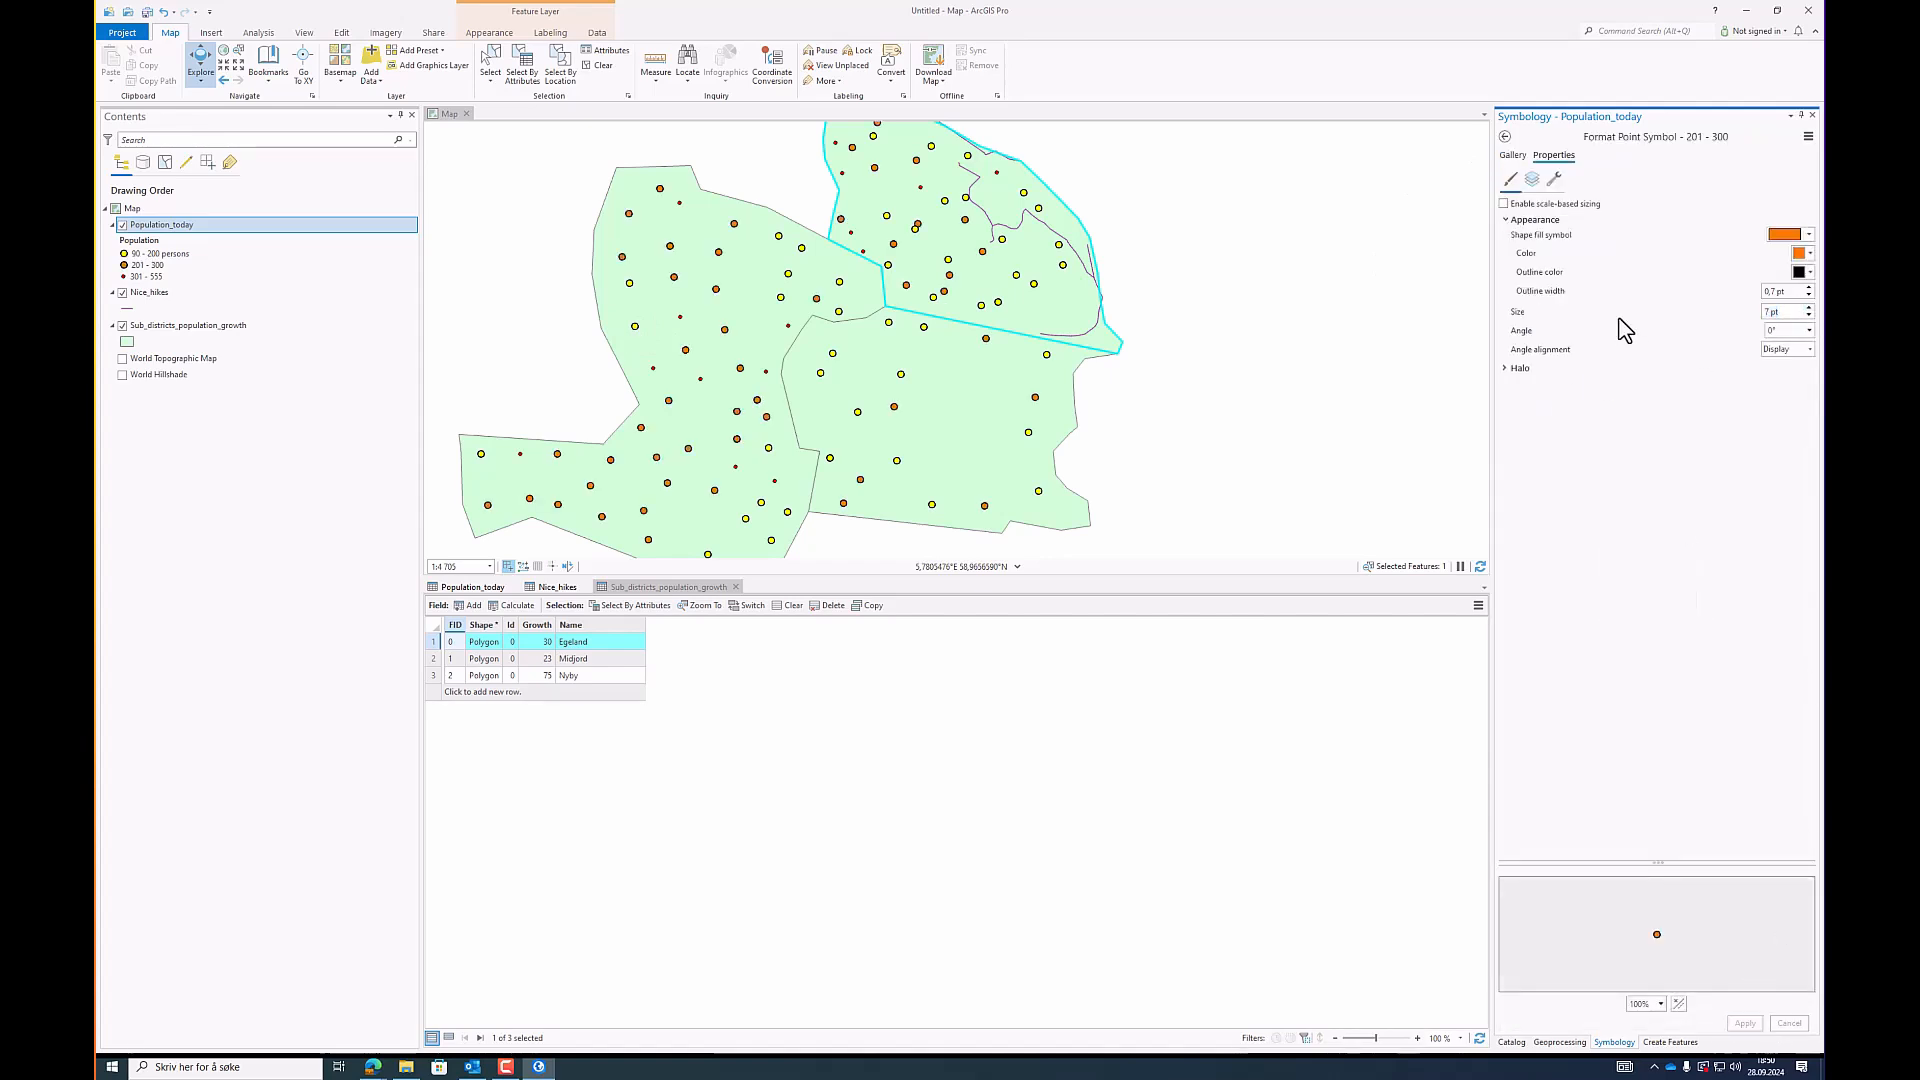
Step: Set the red point symbol of the 301 - 555 class to 7 pt and apply it
left_click(1507, 138)
left_click(1524, 410, "shift")
left_click(1530, 408)
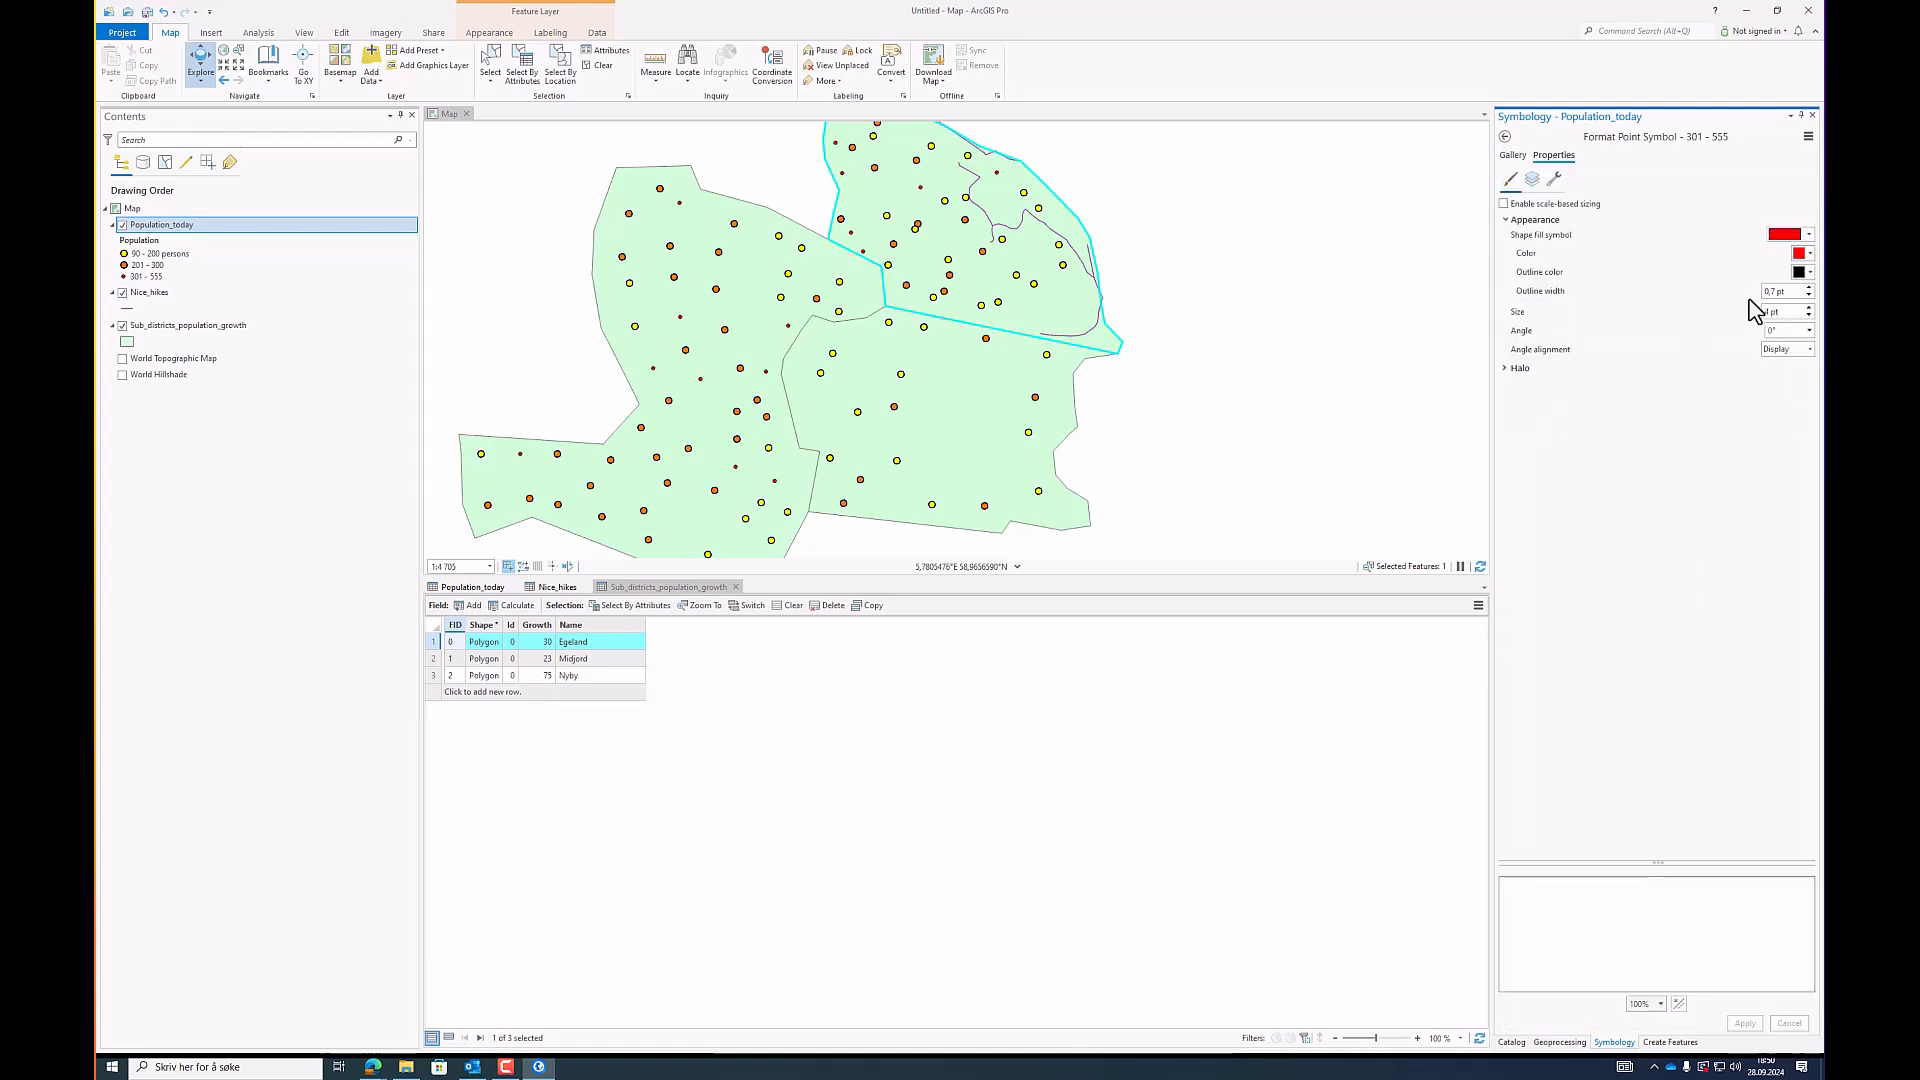
left_click(1809, 315)
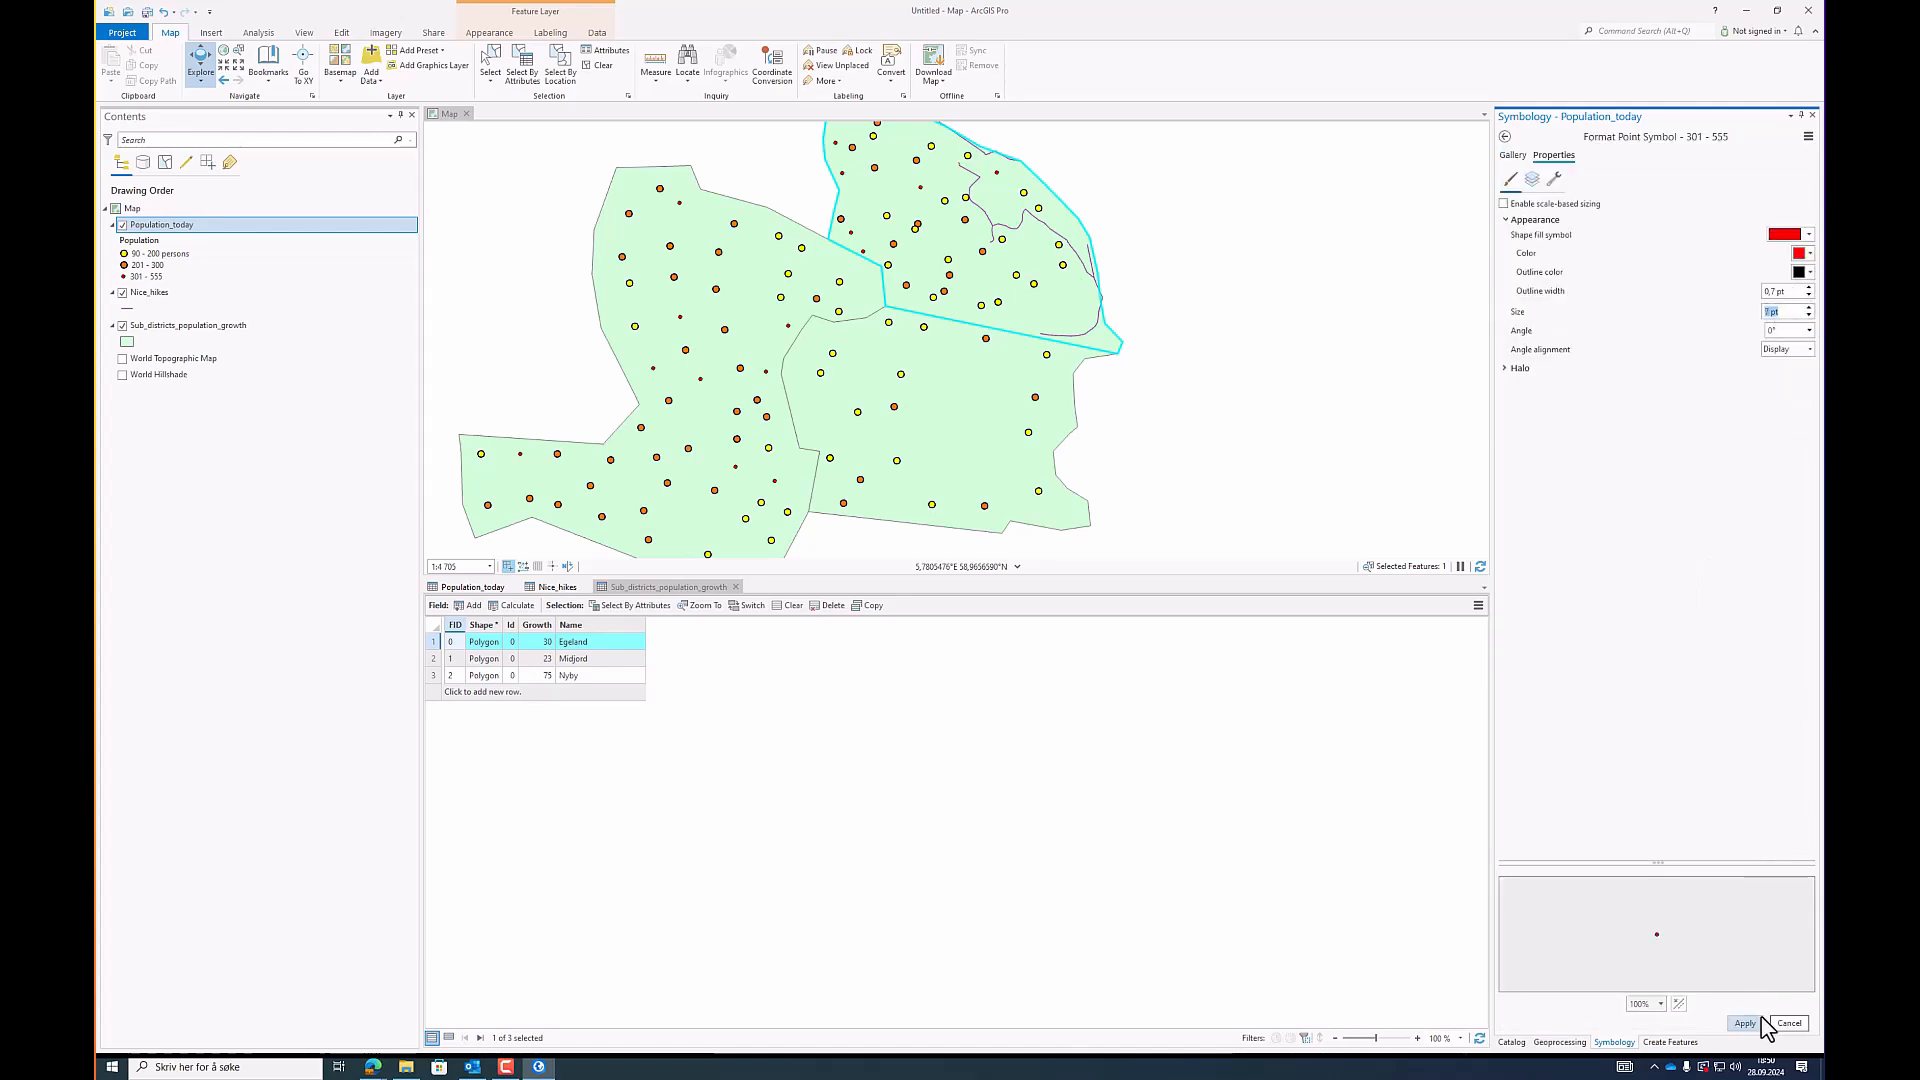
type("7")
left_click(1745, 1023)
Step: Hide the Sub_districts_population_growth layer and bring up the symbology of the Nice_hikes layer
left_click(122, 325)
left_click_drag(930, 353, 948, 394)
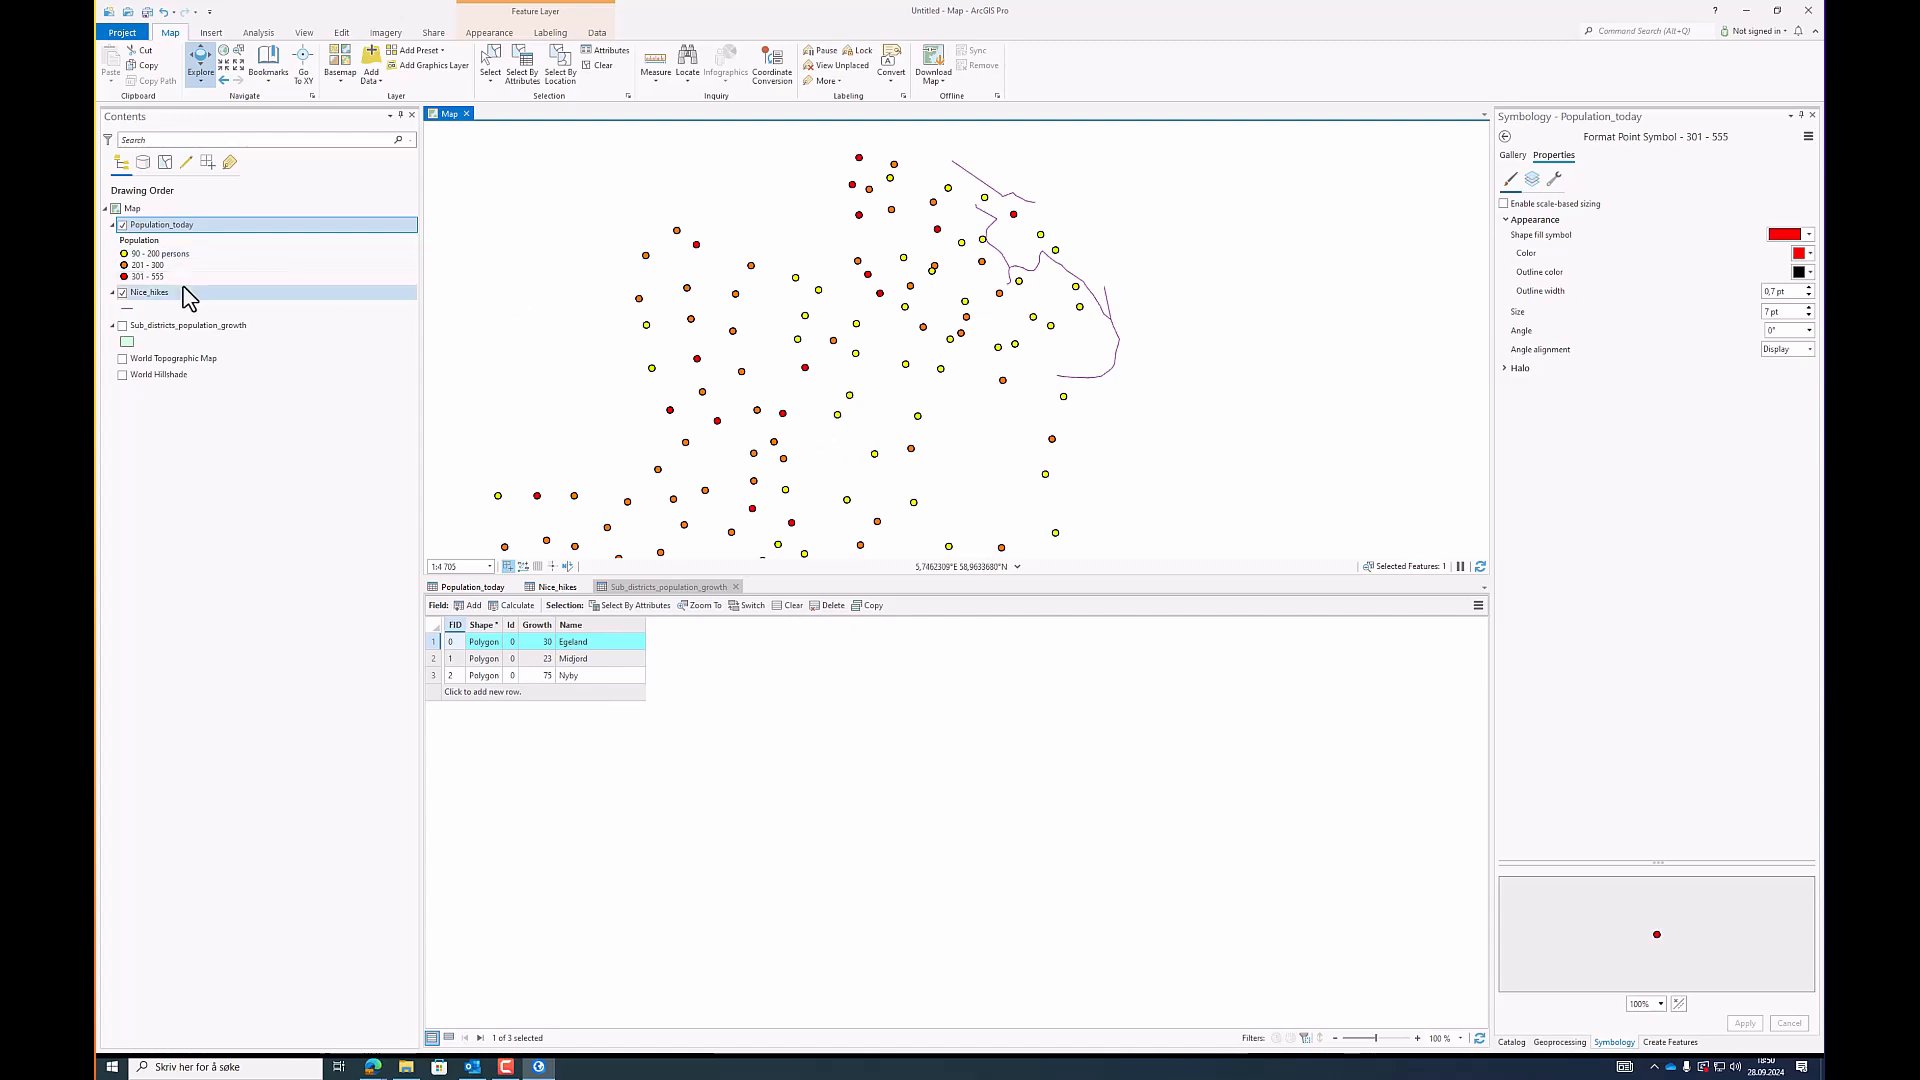
left_click(150, 292)
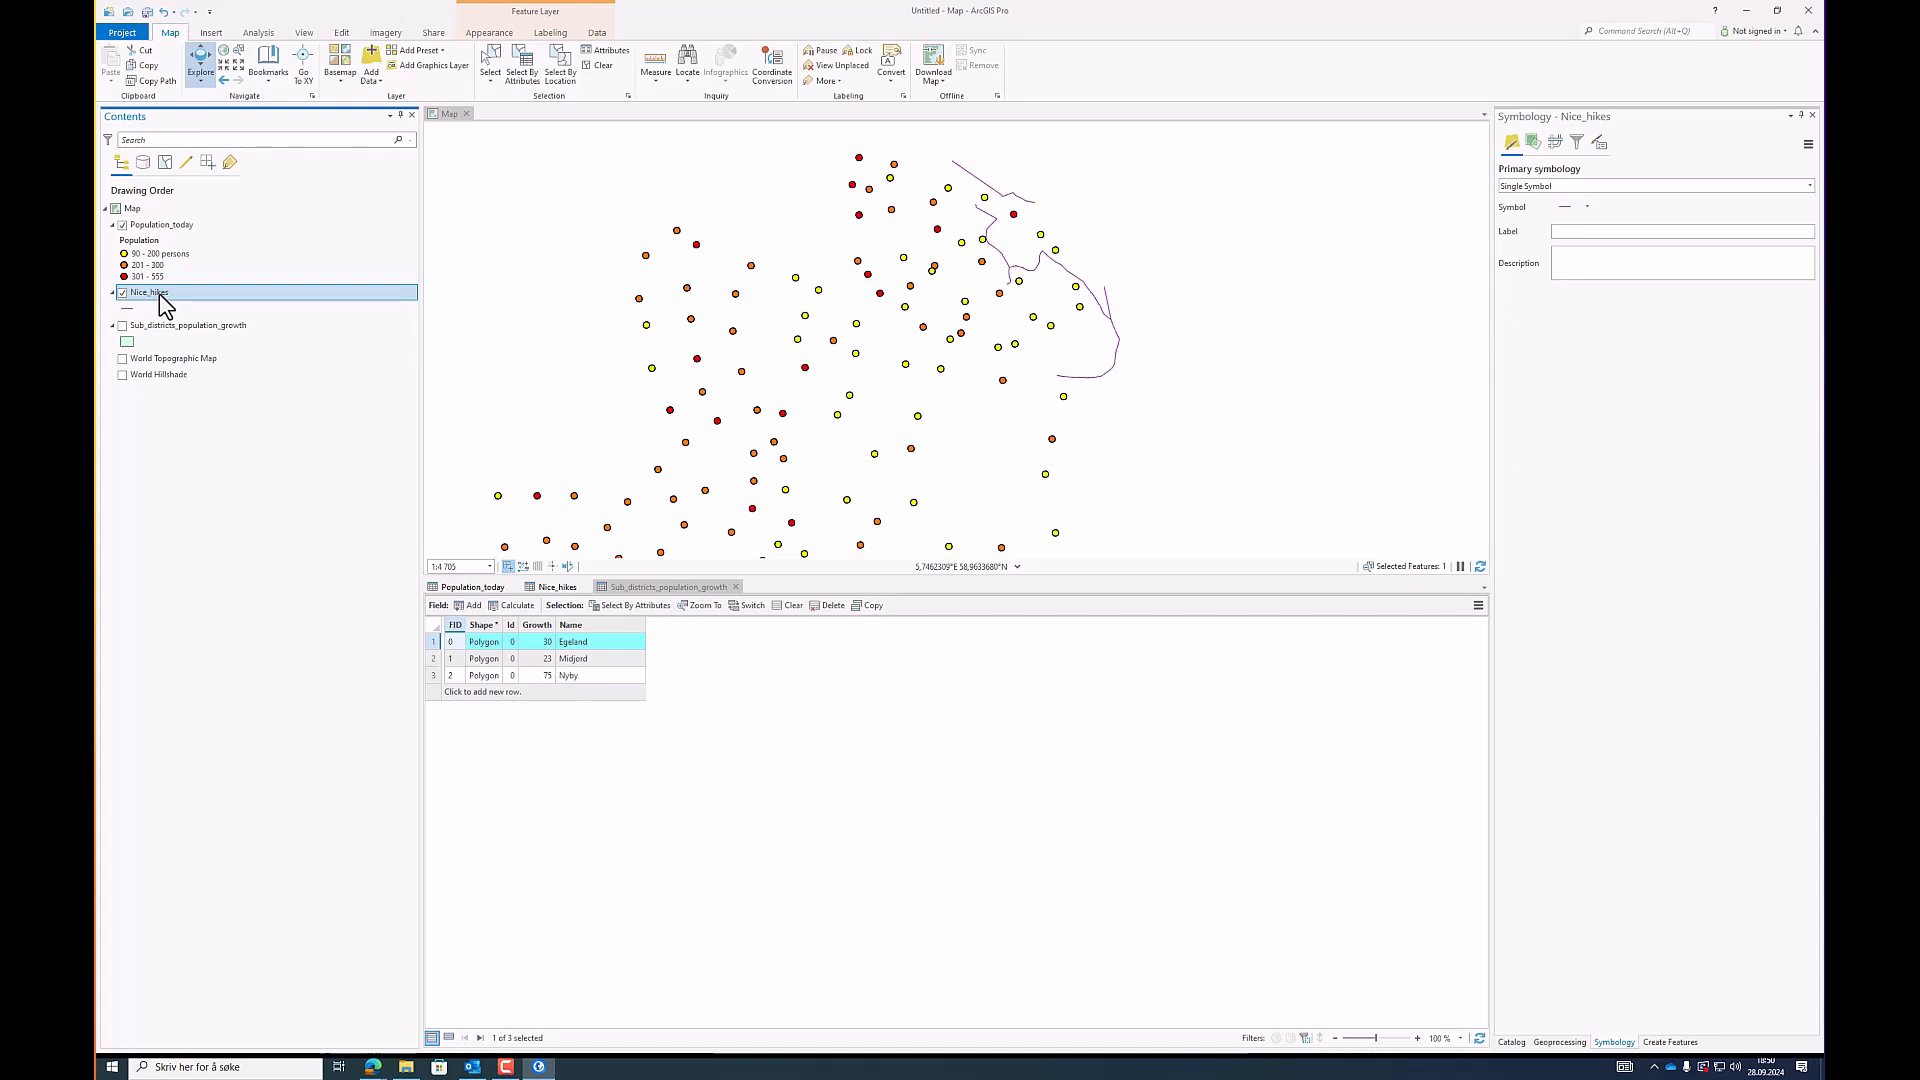
left_click_drag(1165, 257, 1058, 398)
scroll(975, 428, "up", 1)
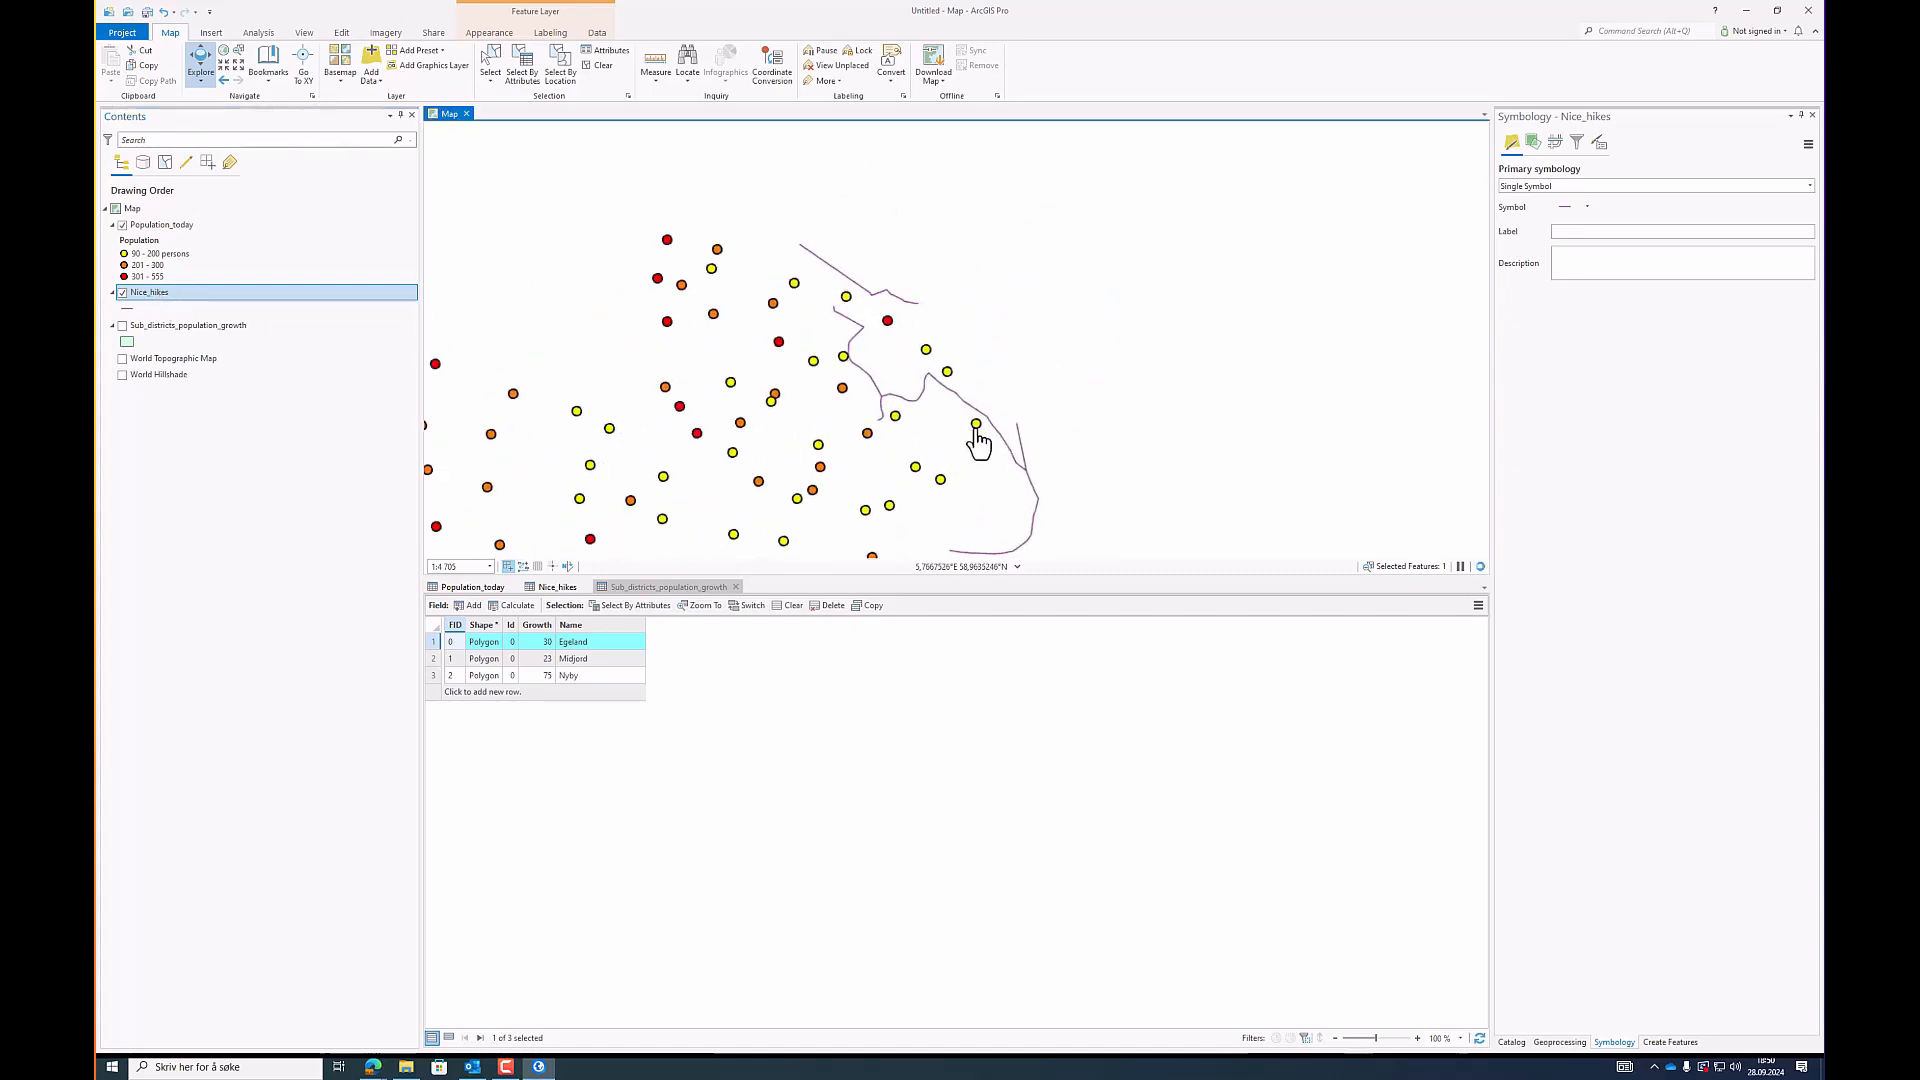
Step: Hide the Population_today layer, review the symbology settings of each of the three vector layers in turn, and close them
left_click(122, 225)
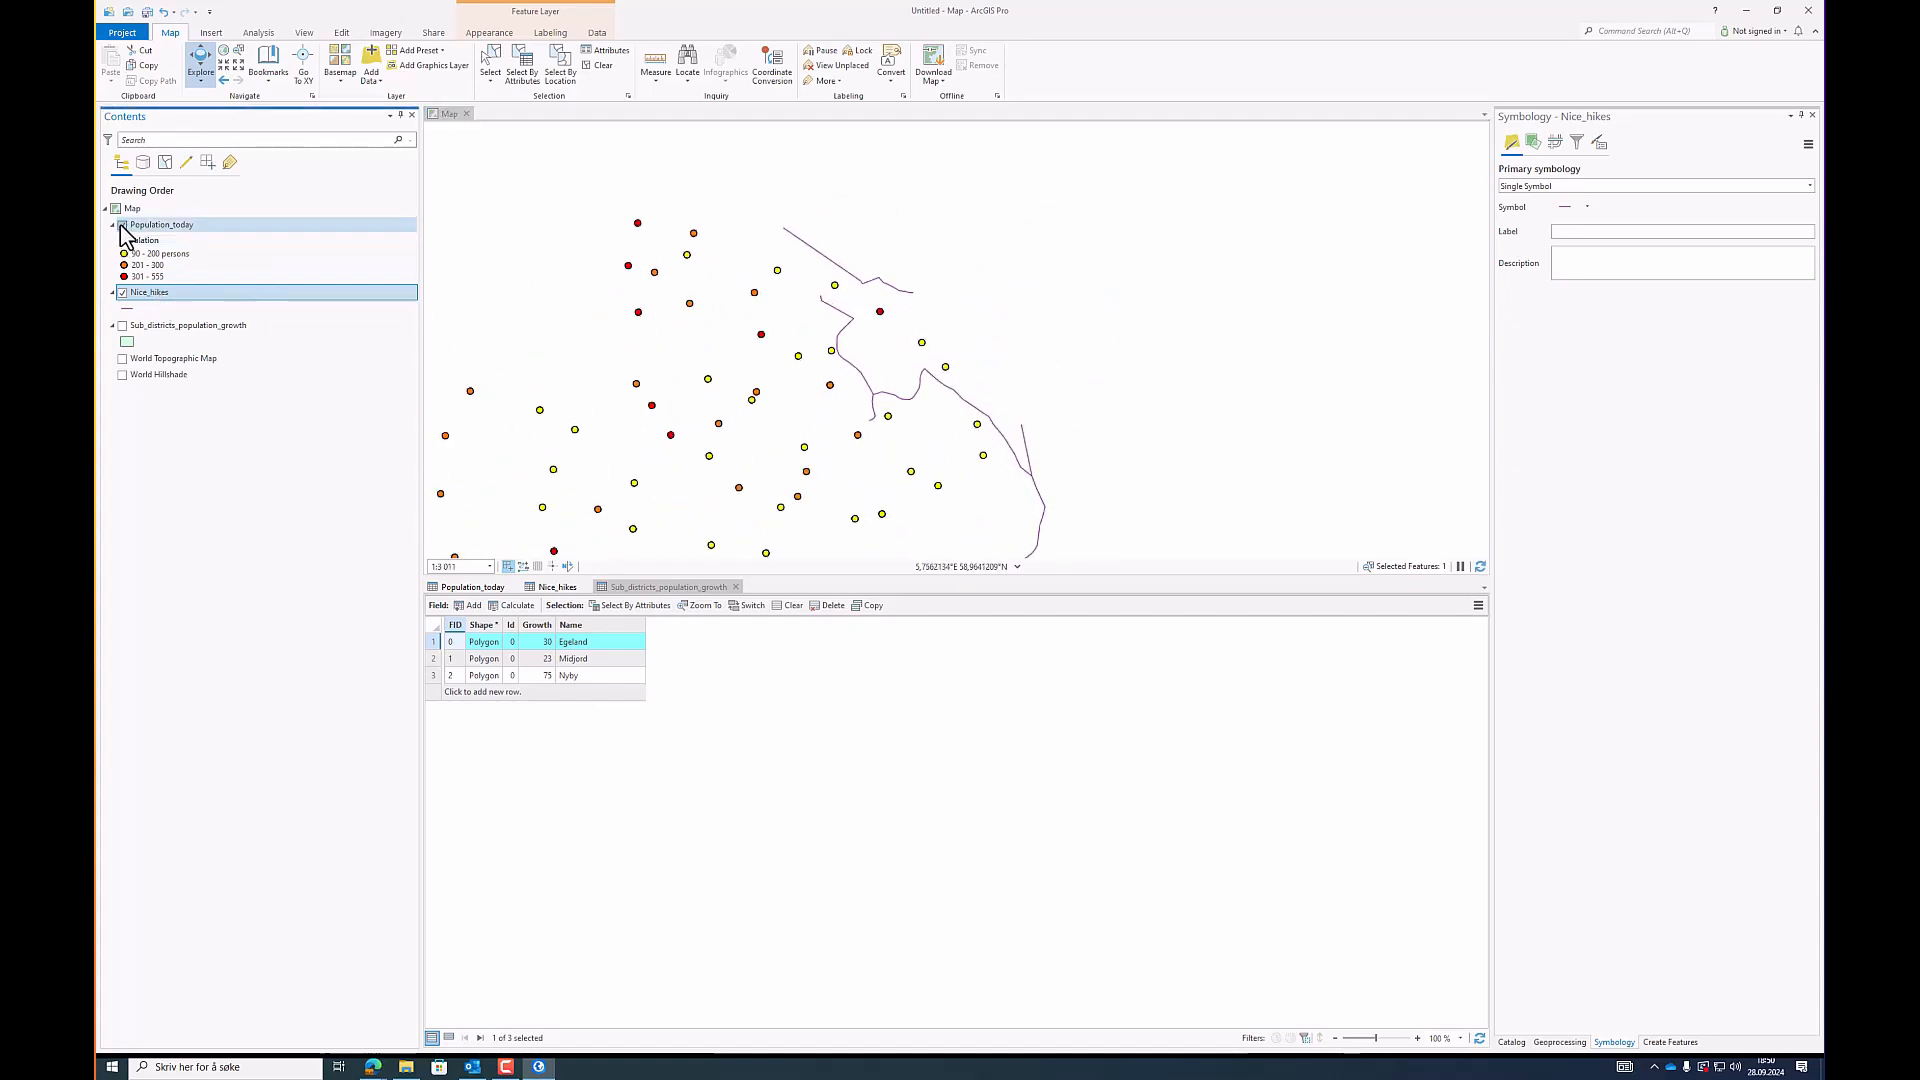
right_click(153, 293)
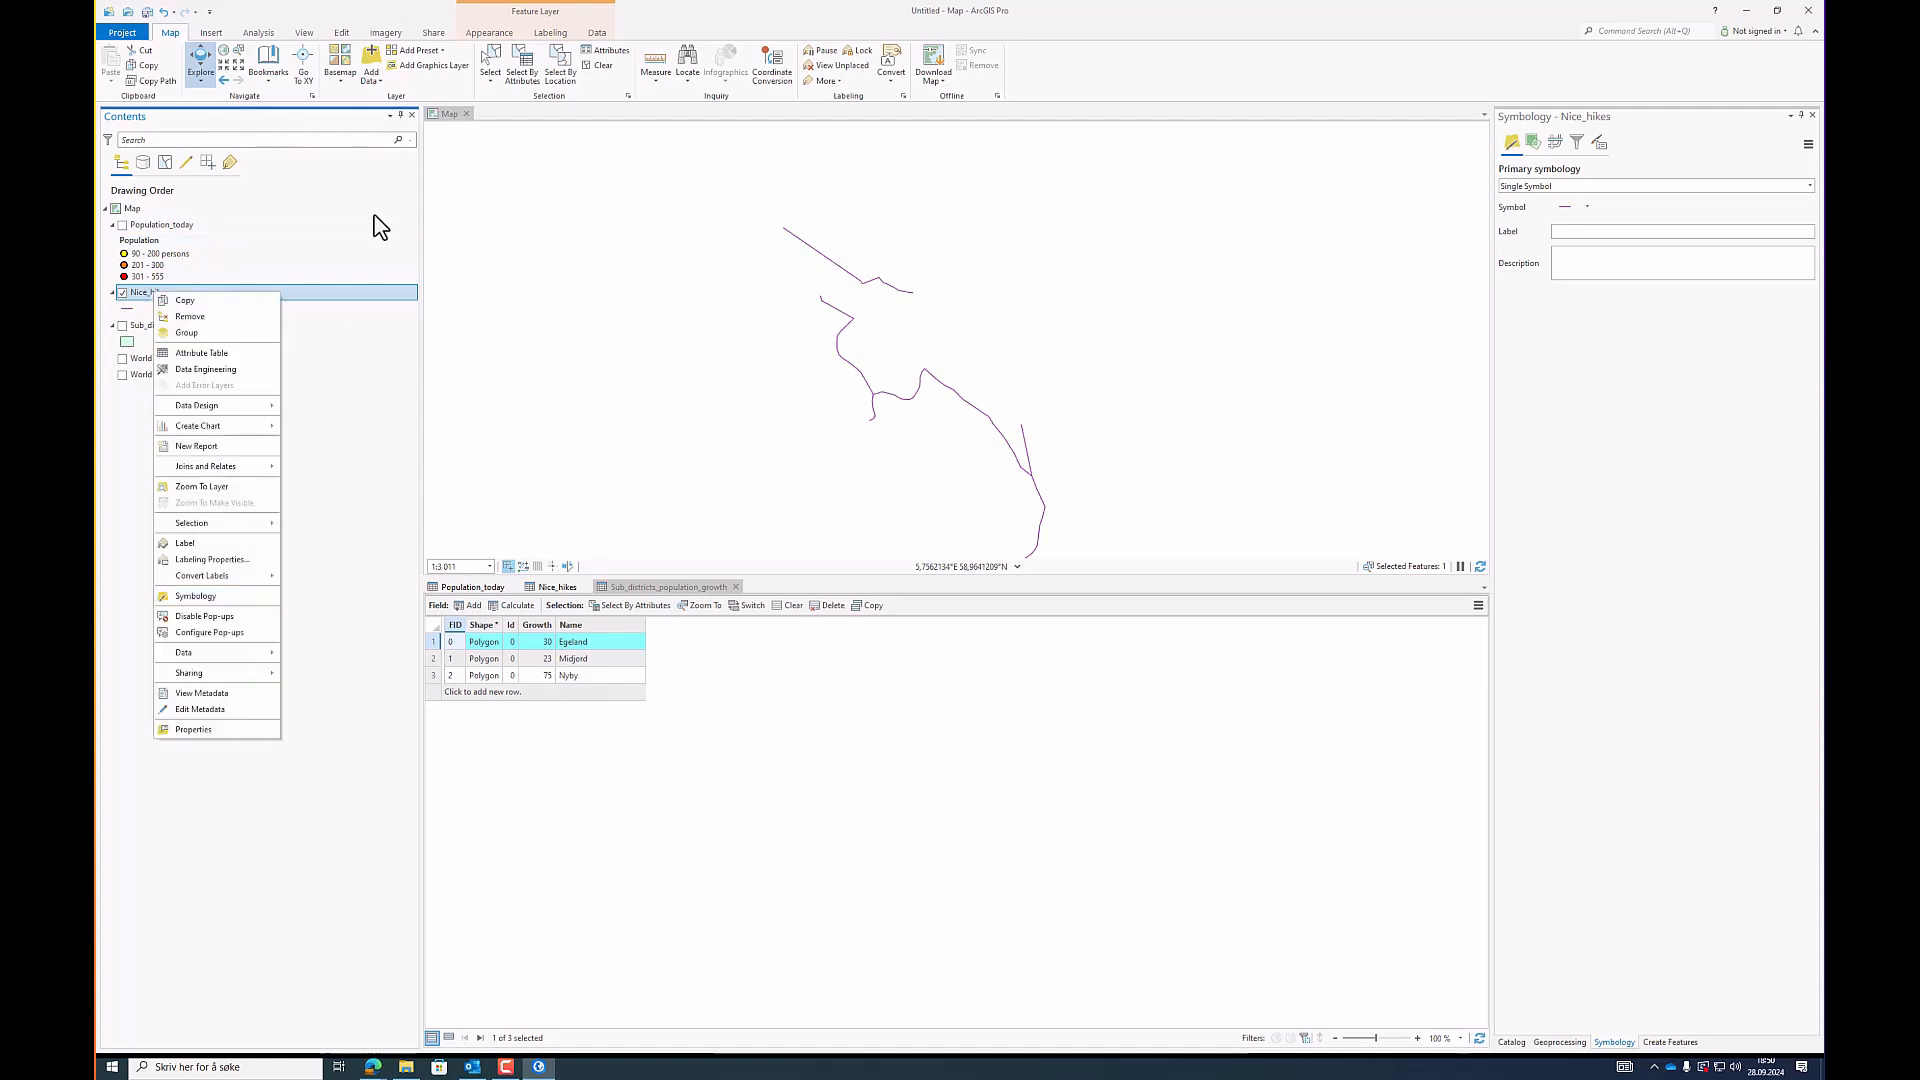
left_click(250, 226)
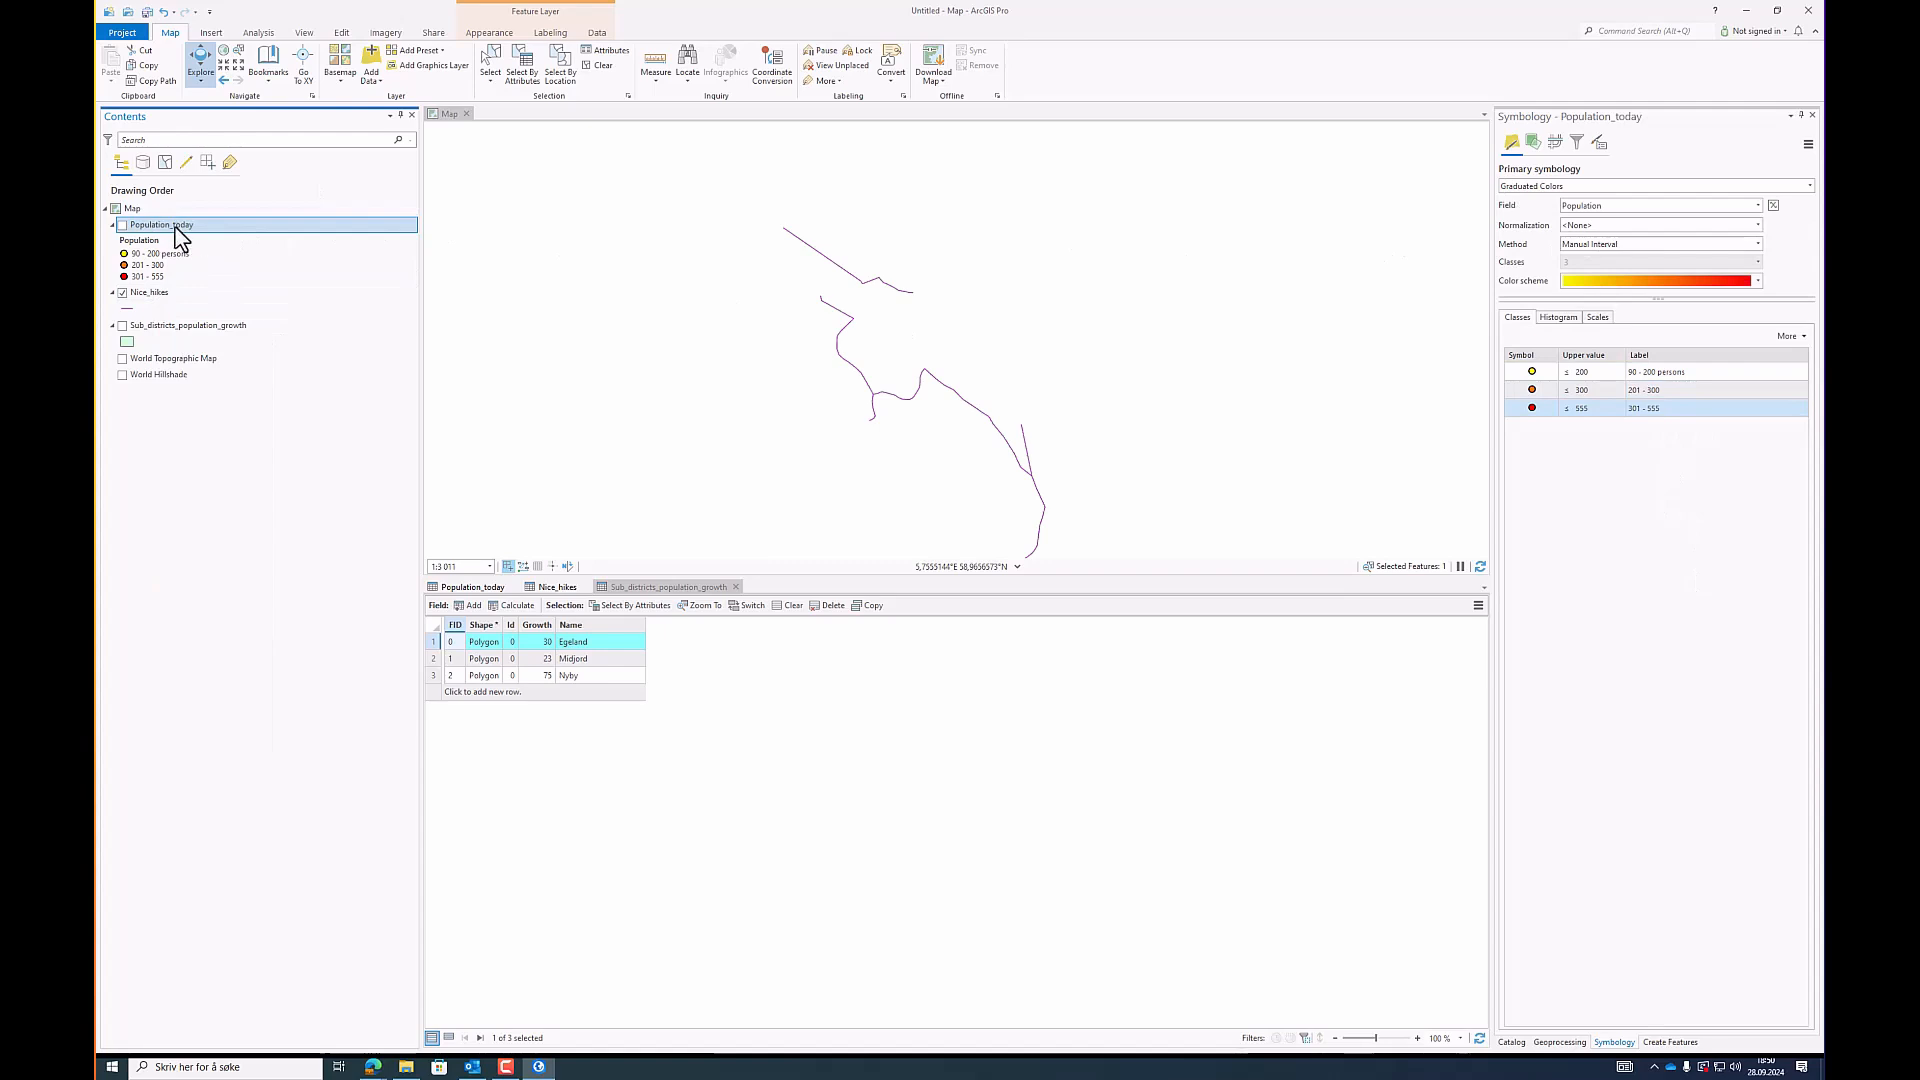
left_click(180, 292)
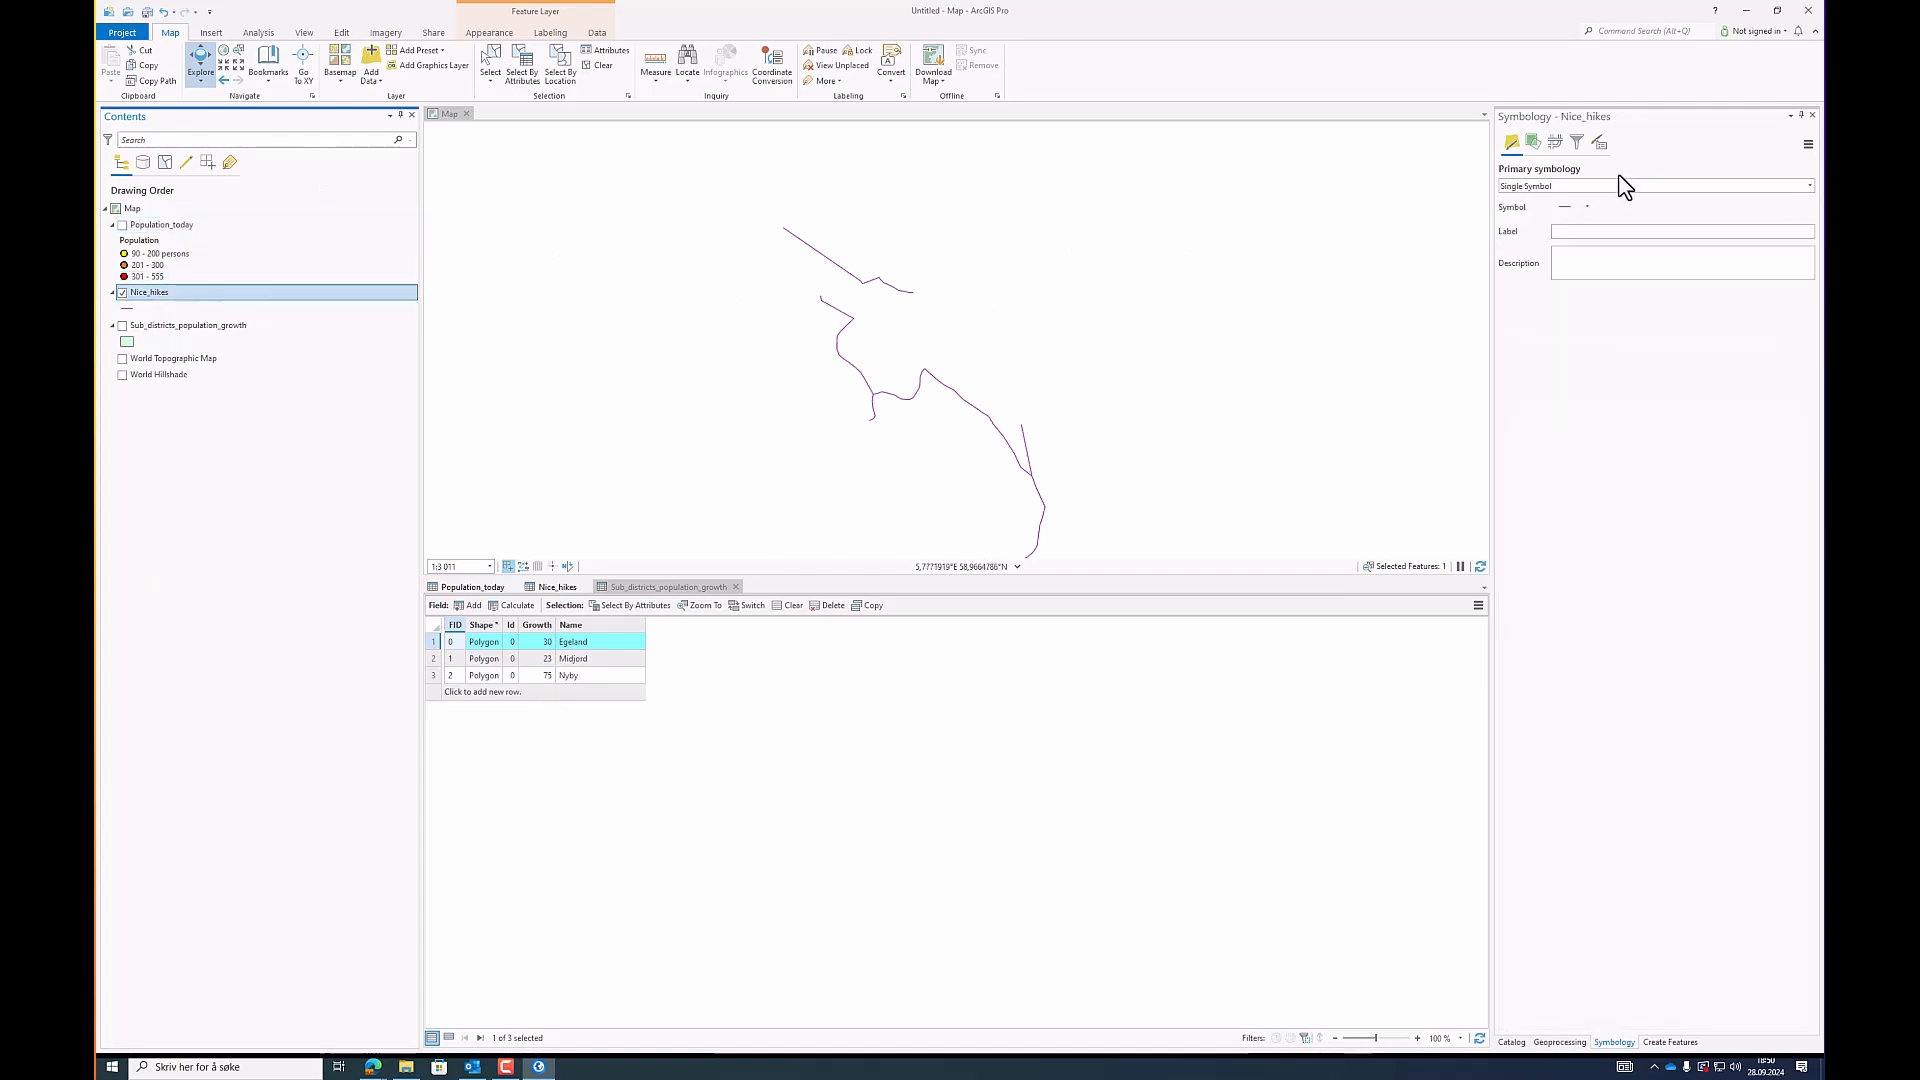
left_click(202, 328)
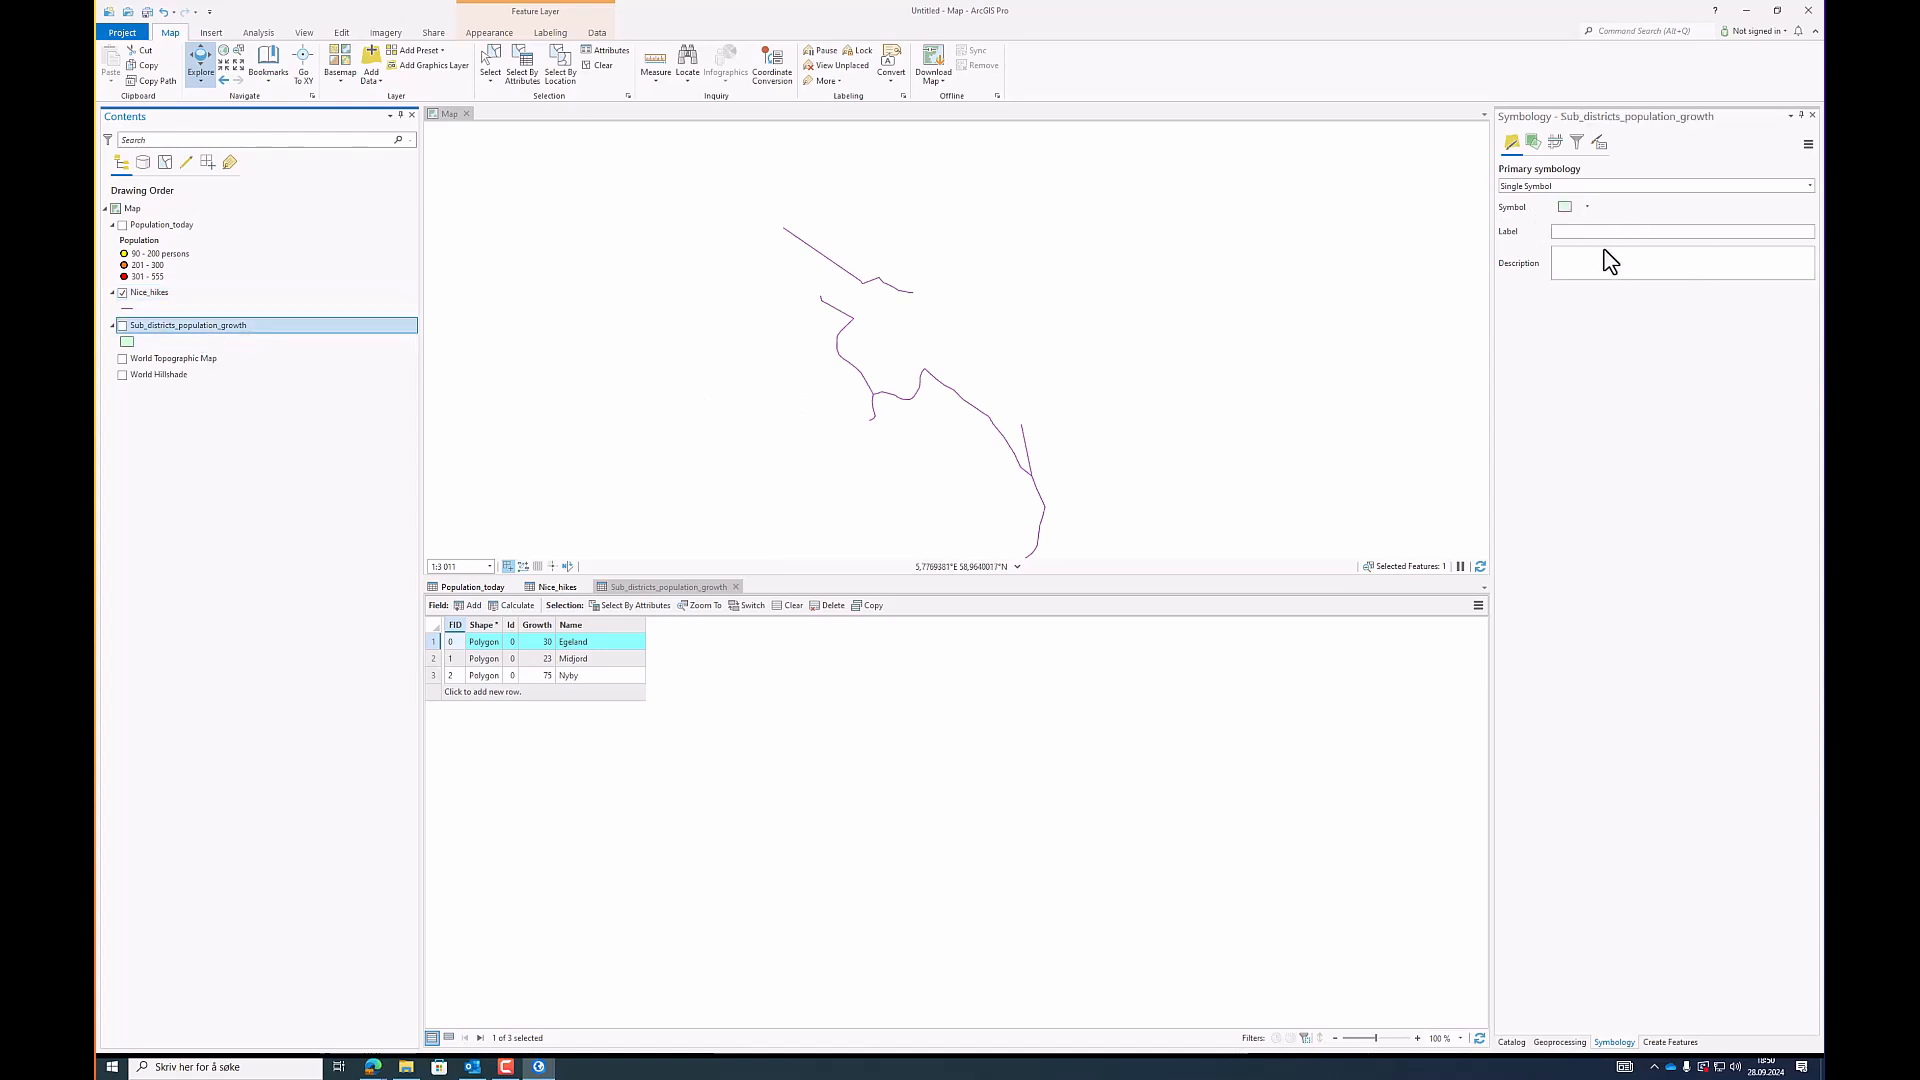
left_click(1813, 116)
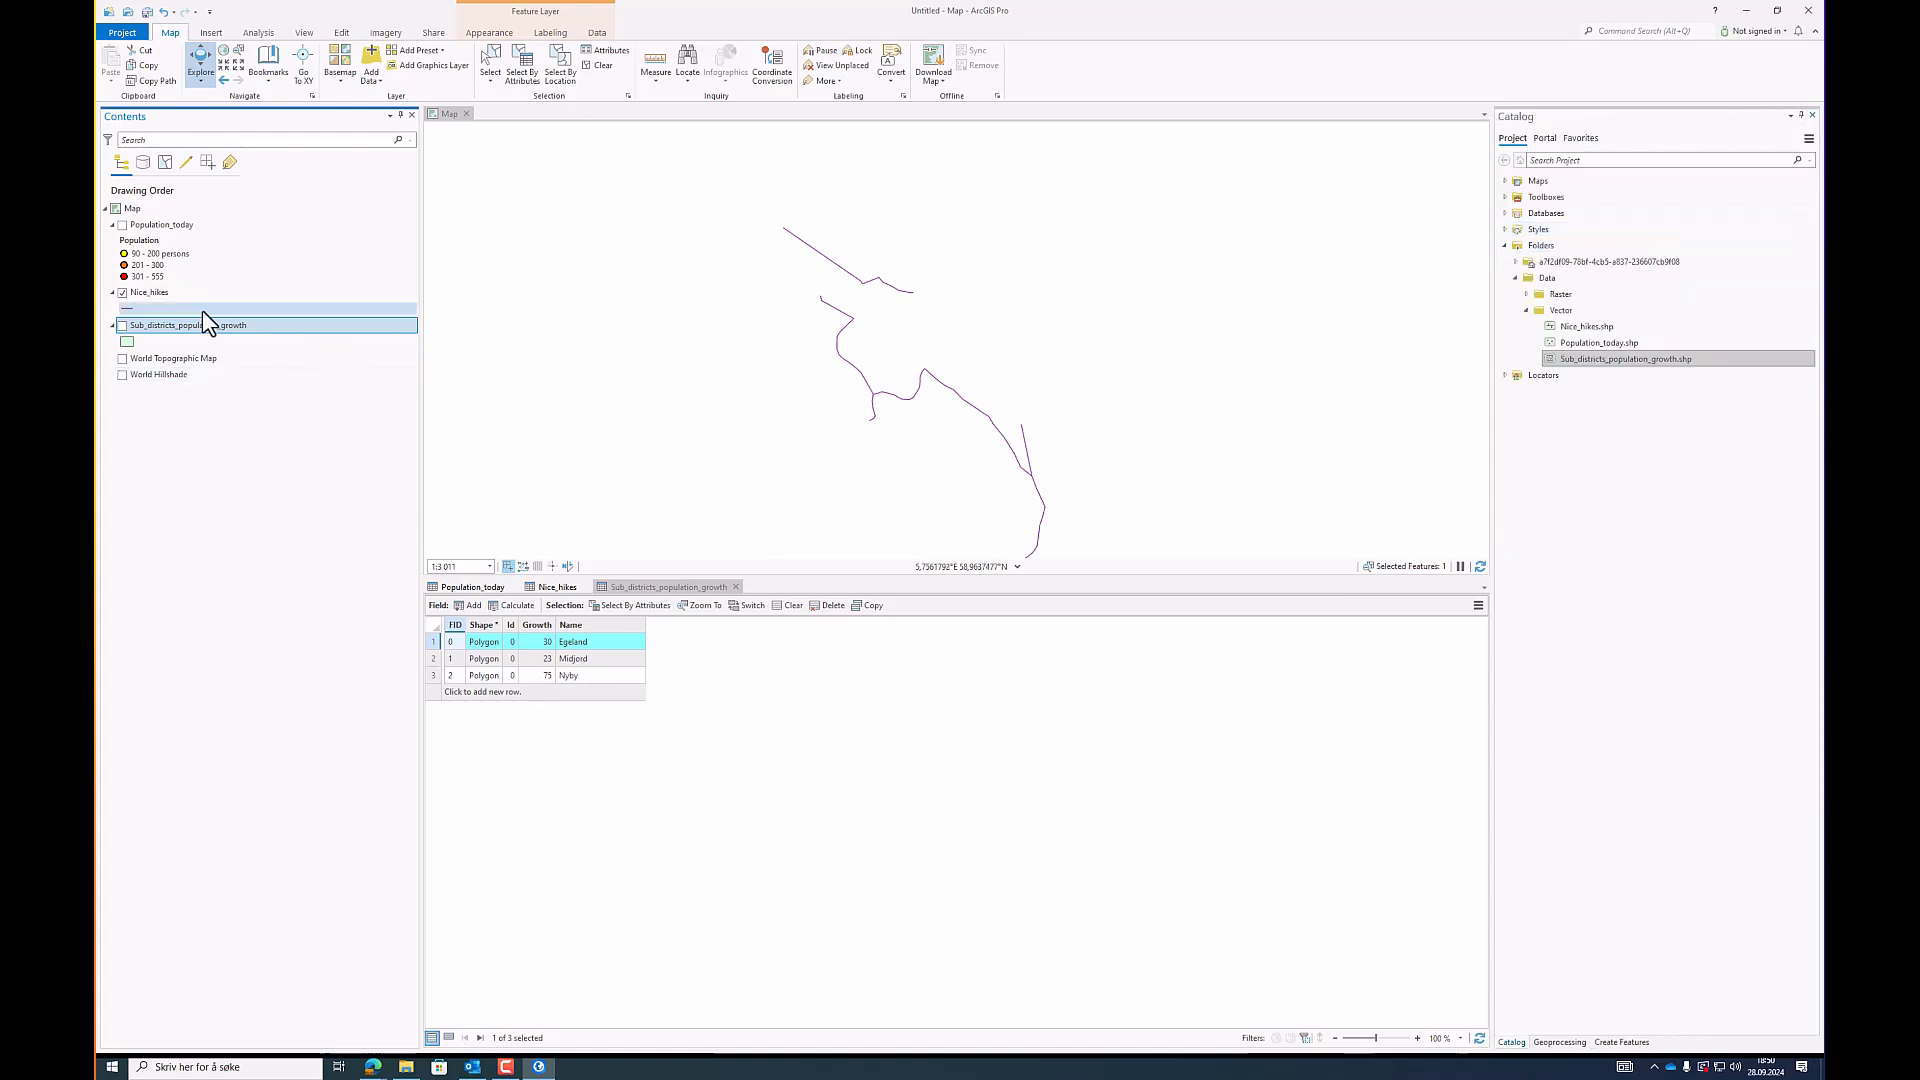
Step: Reopen the symbology settings of the Nice_hikes layer and bring its attribute table into view
left_click(146, 290)
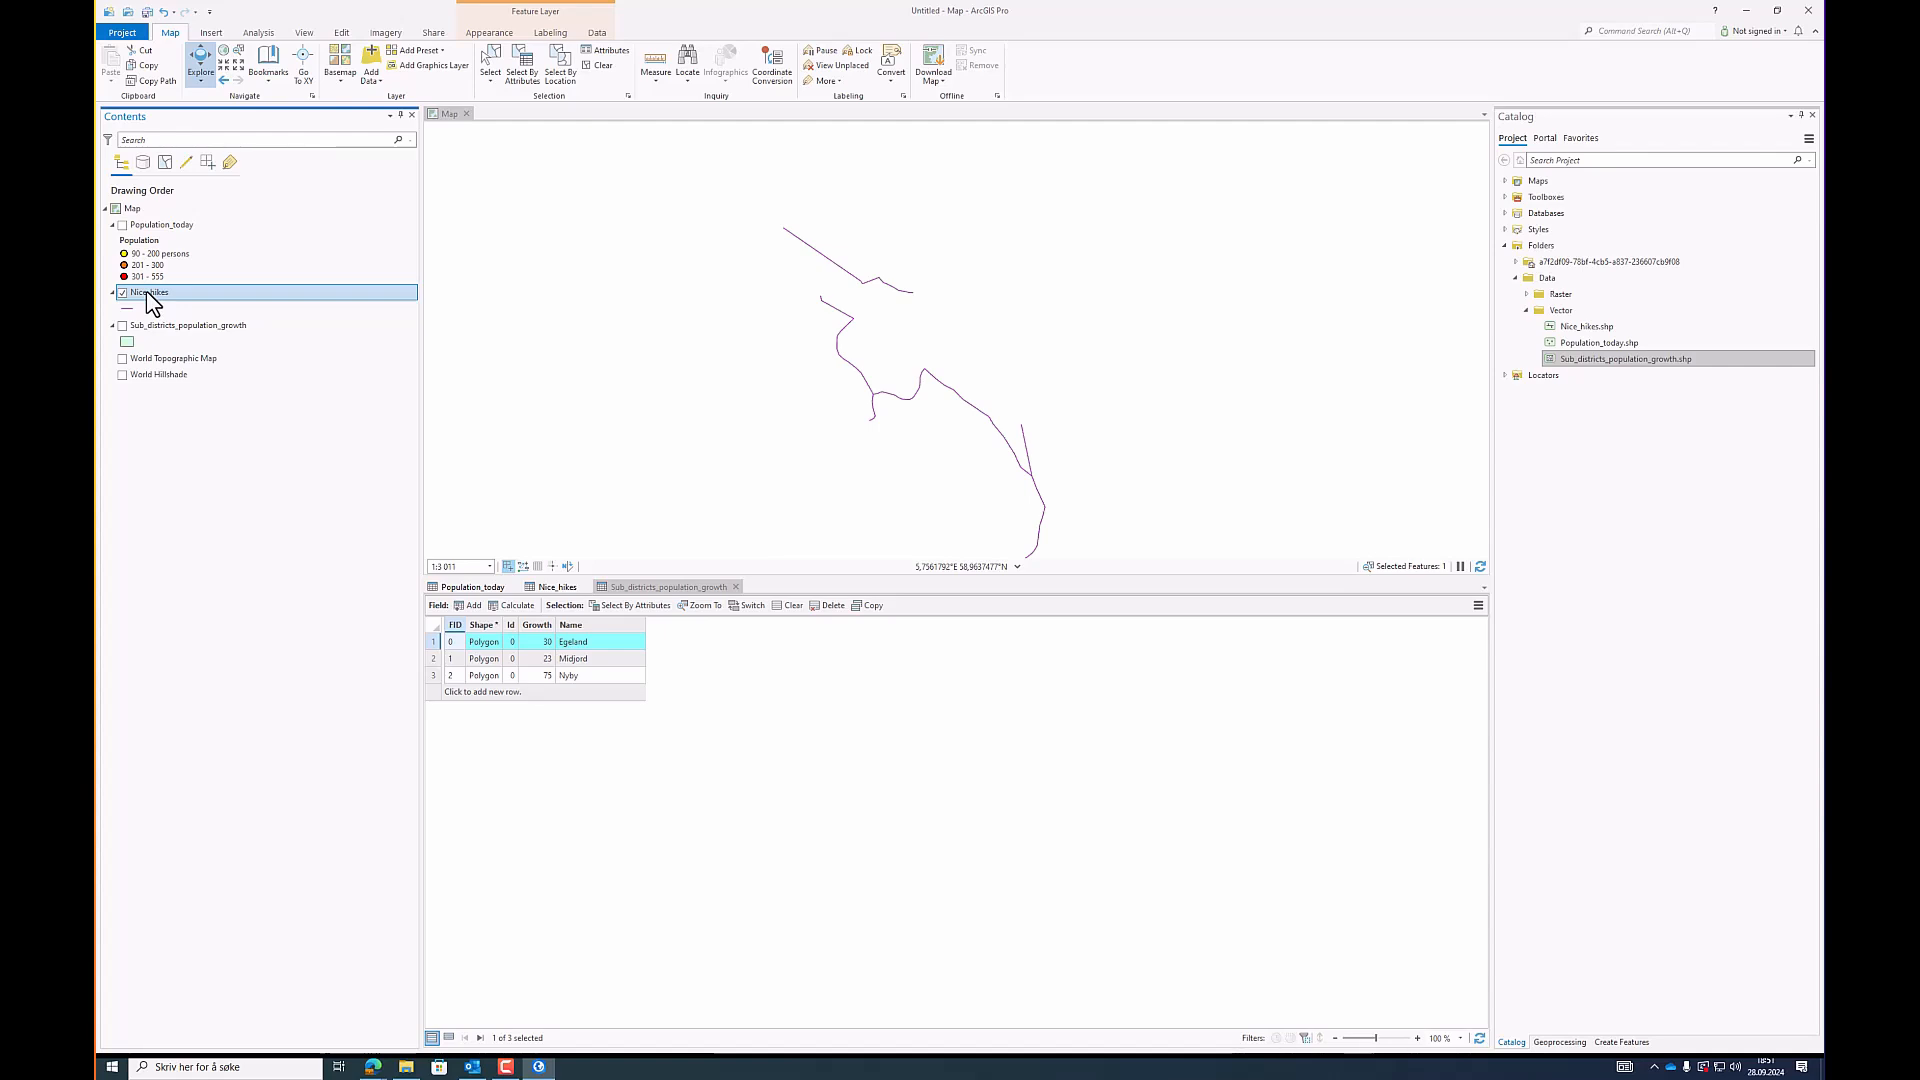
right_click(152, 302)
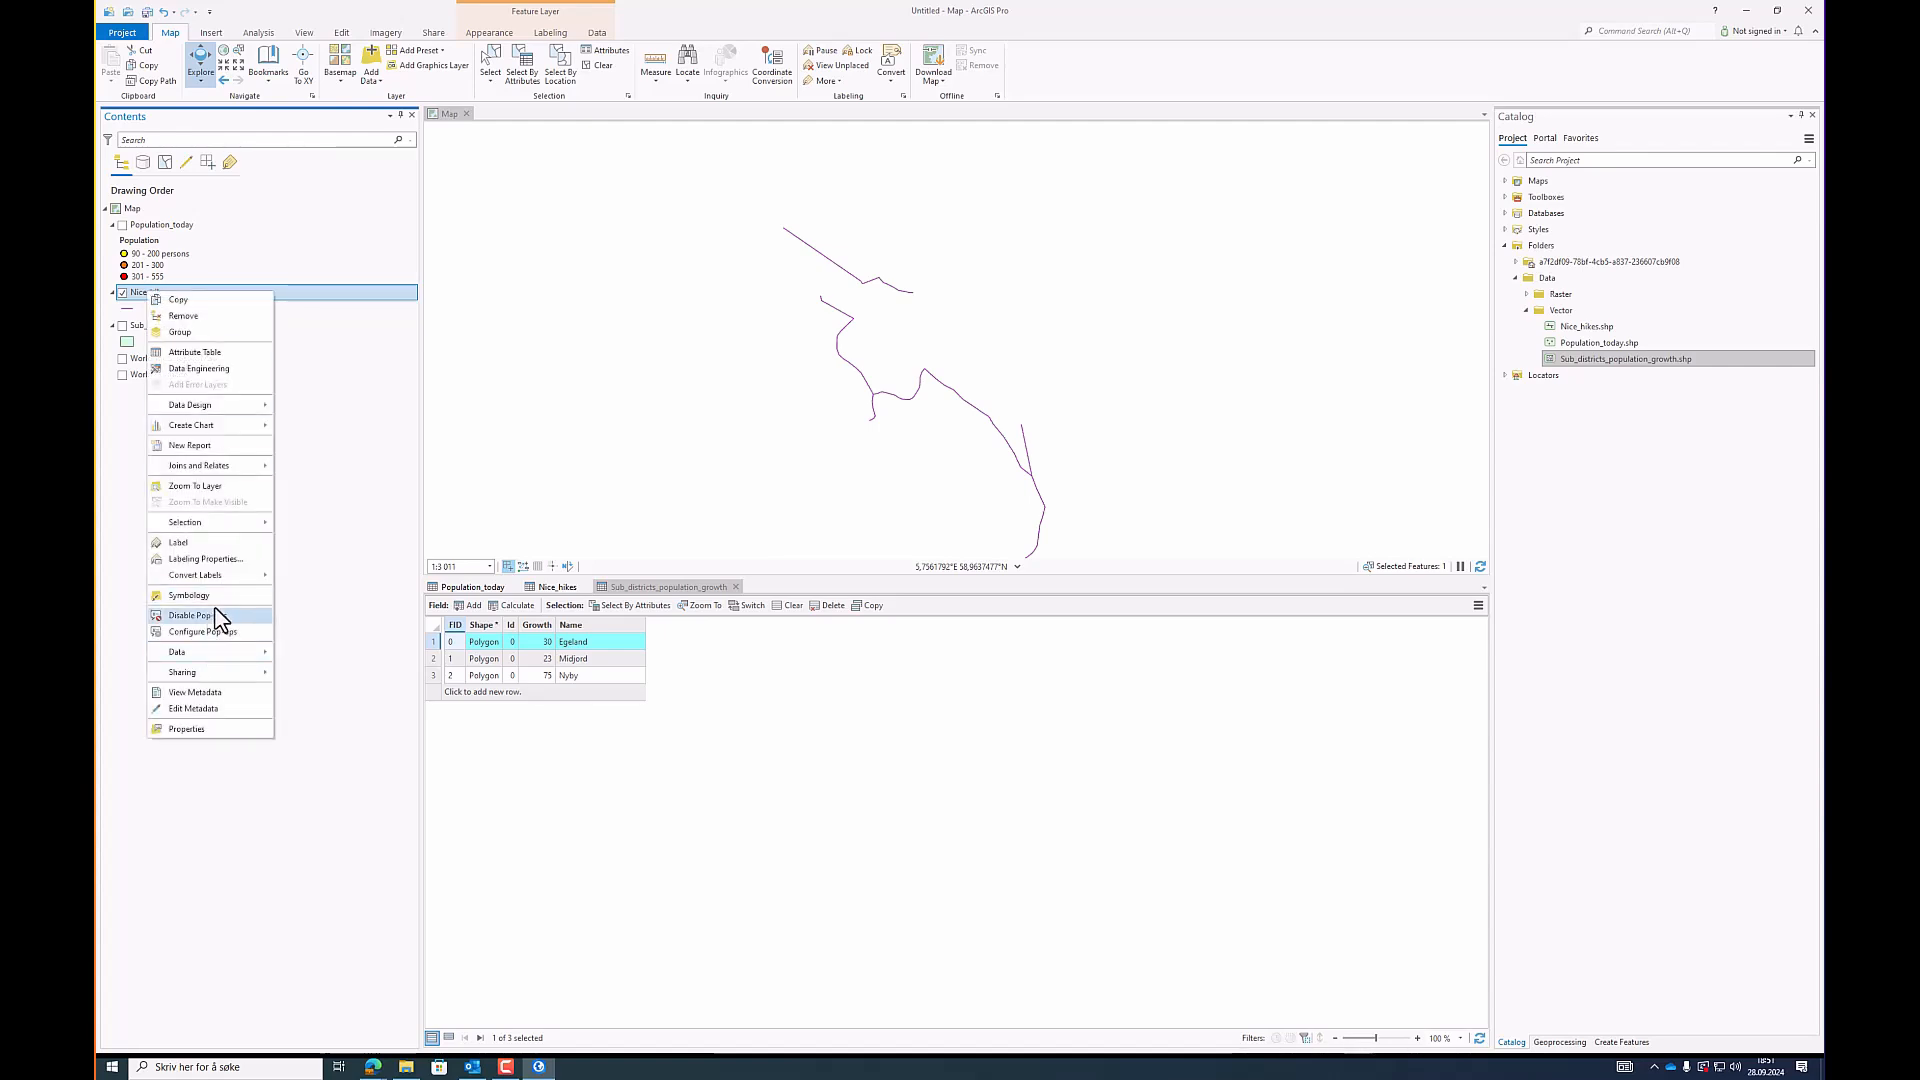
left_click(189, 595)
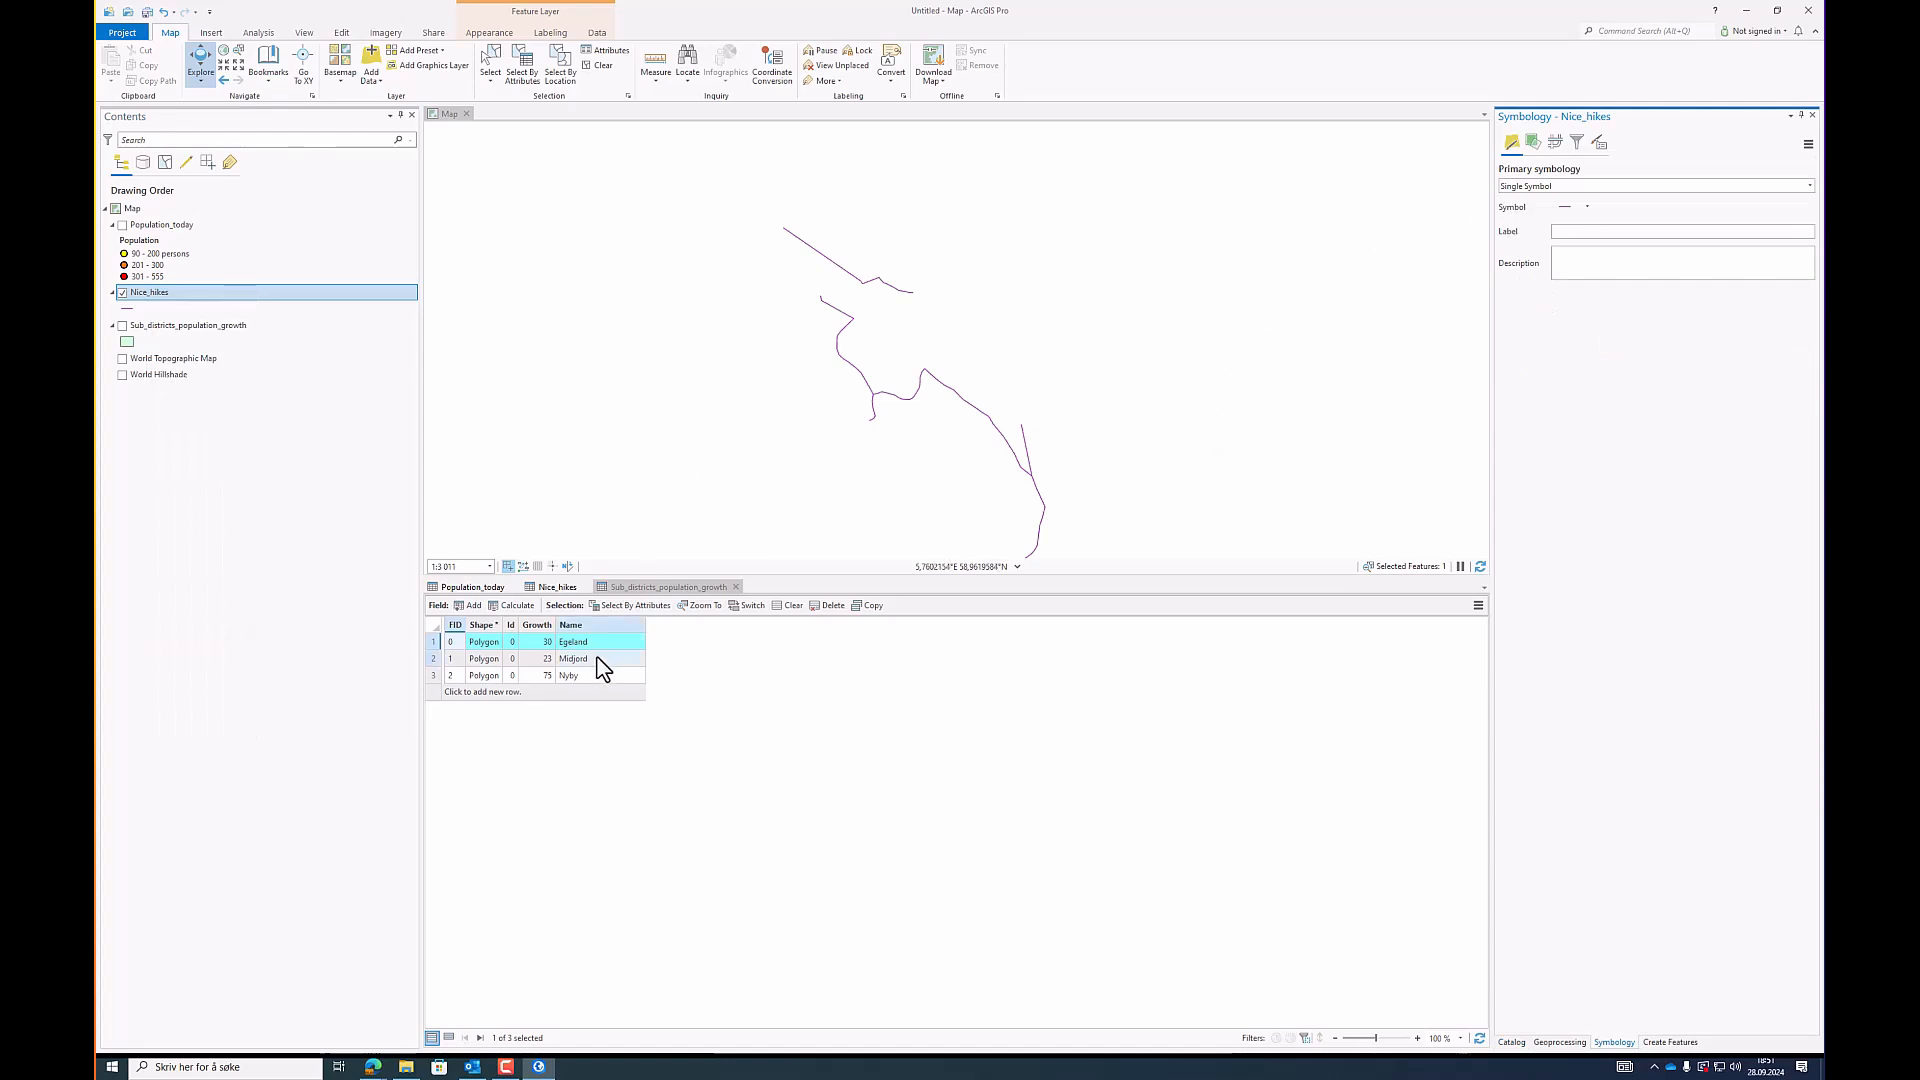
left_click(562, 590)
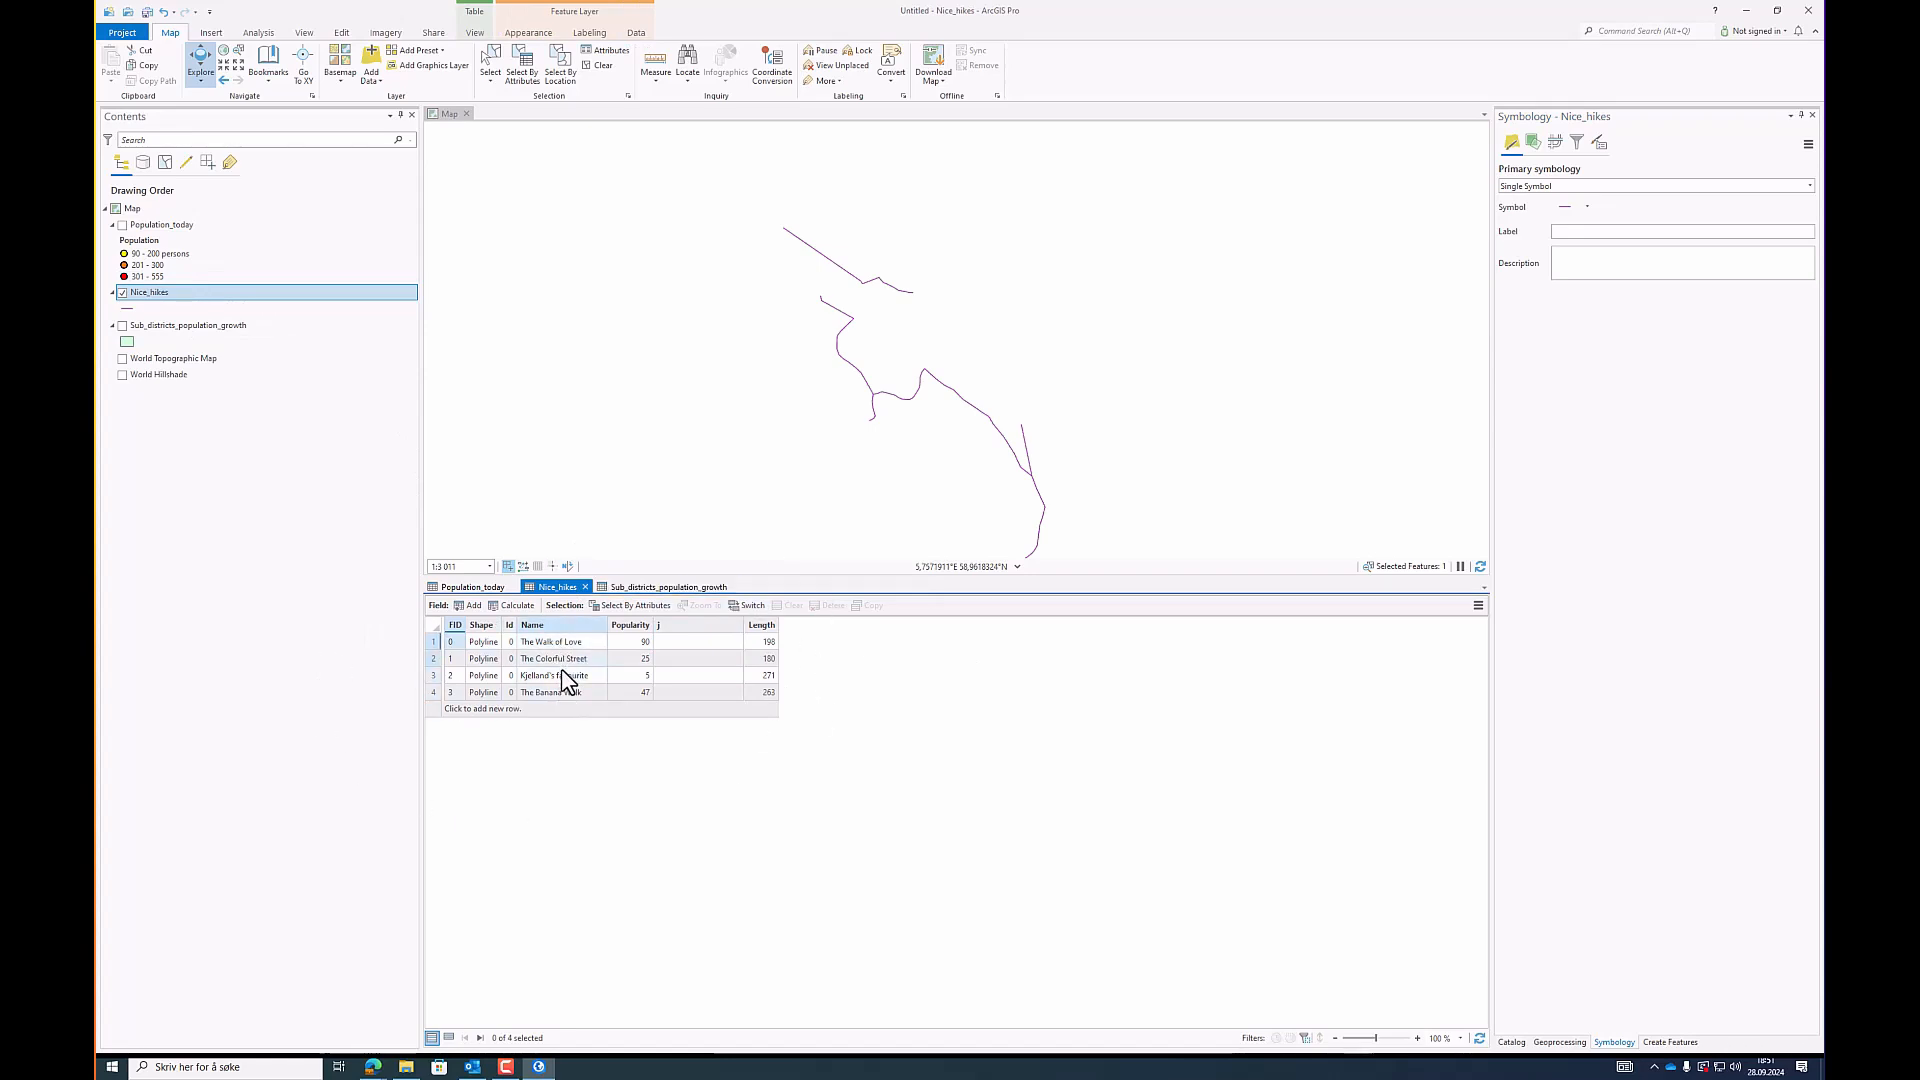
Step: Symbolize the Nice_hikes layer with Unique Values based on the Name field
left_click(1650, 187)
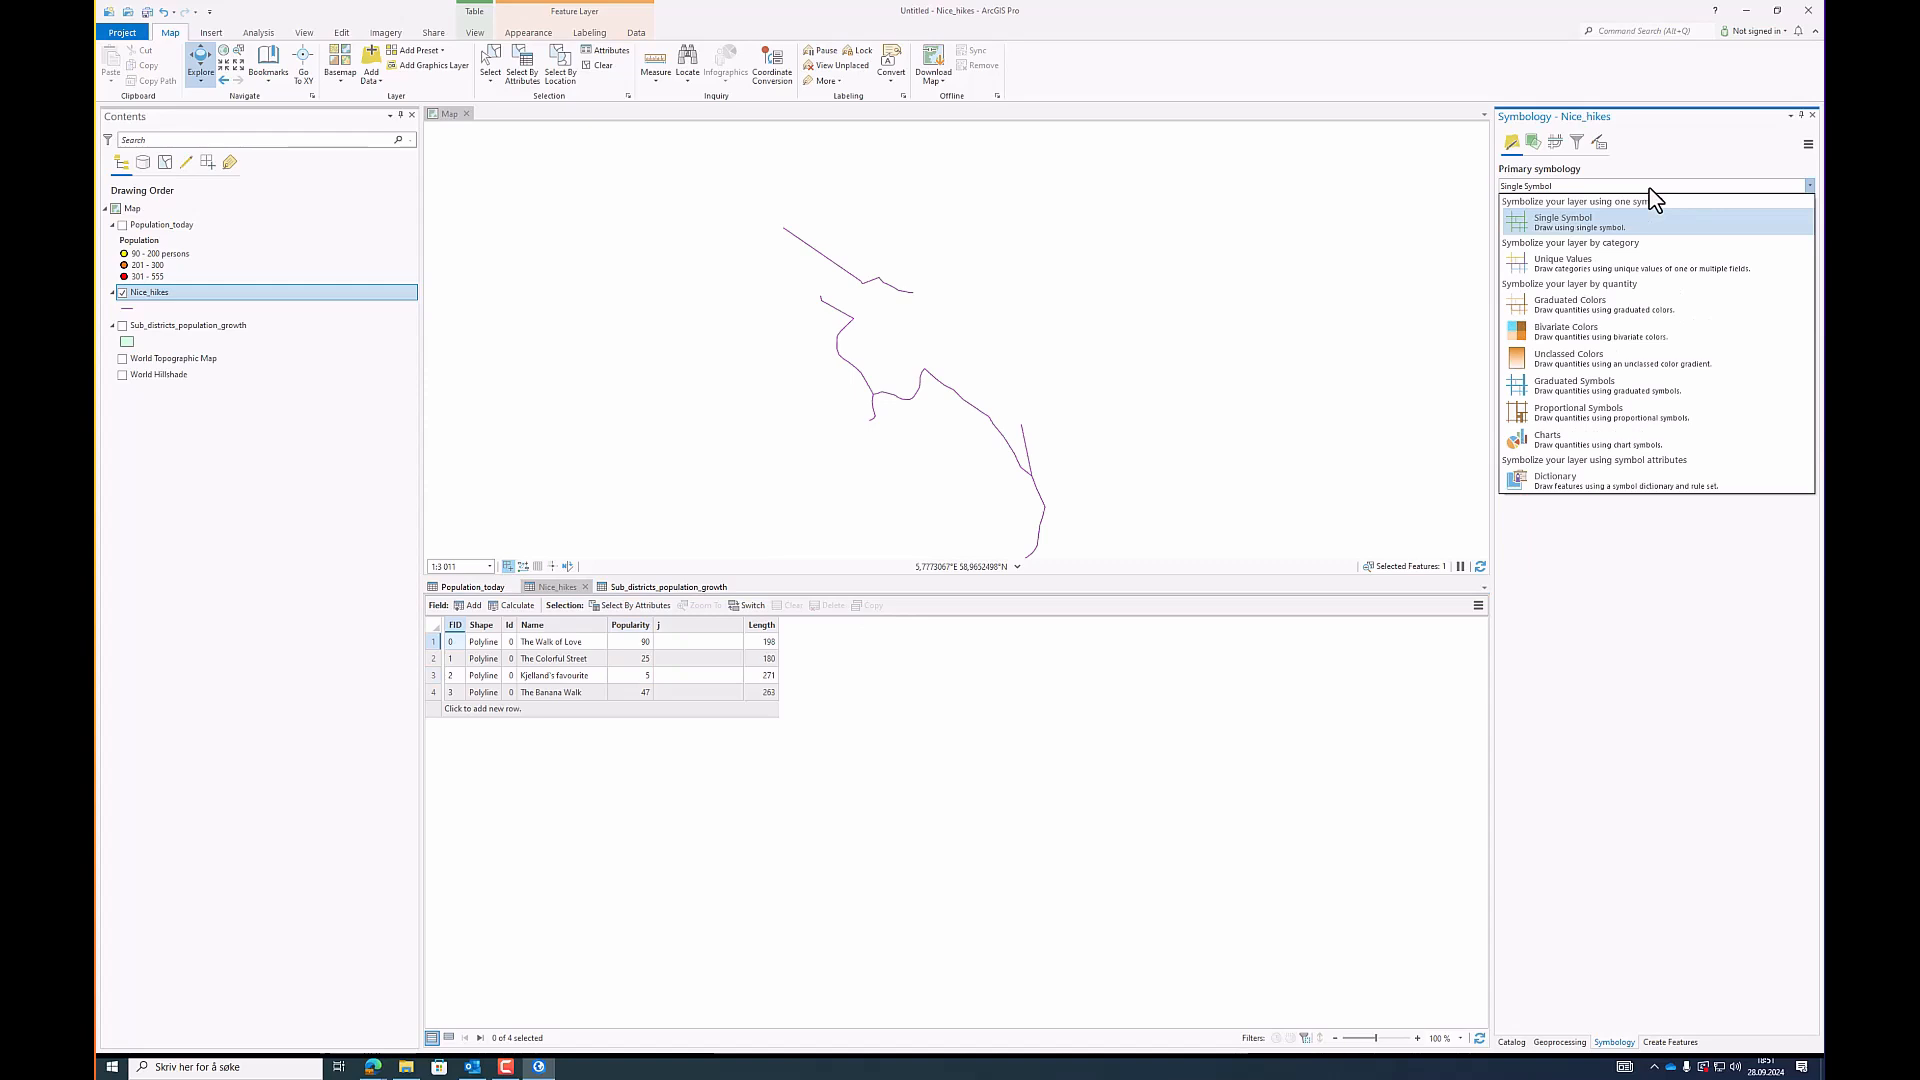
left_click(1619, 264)
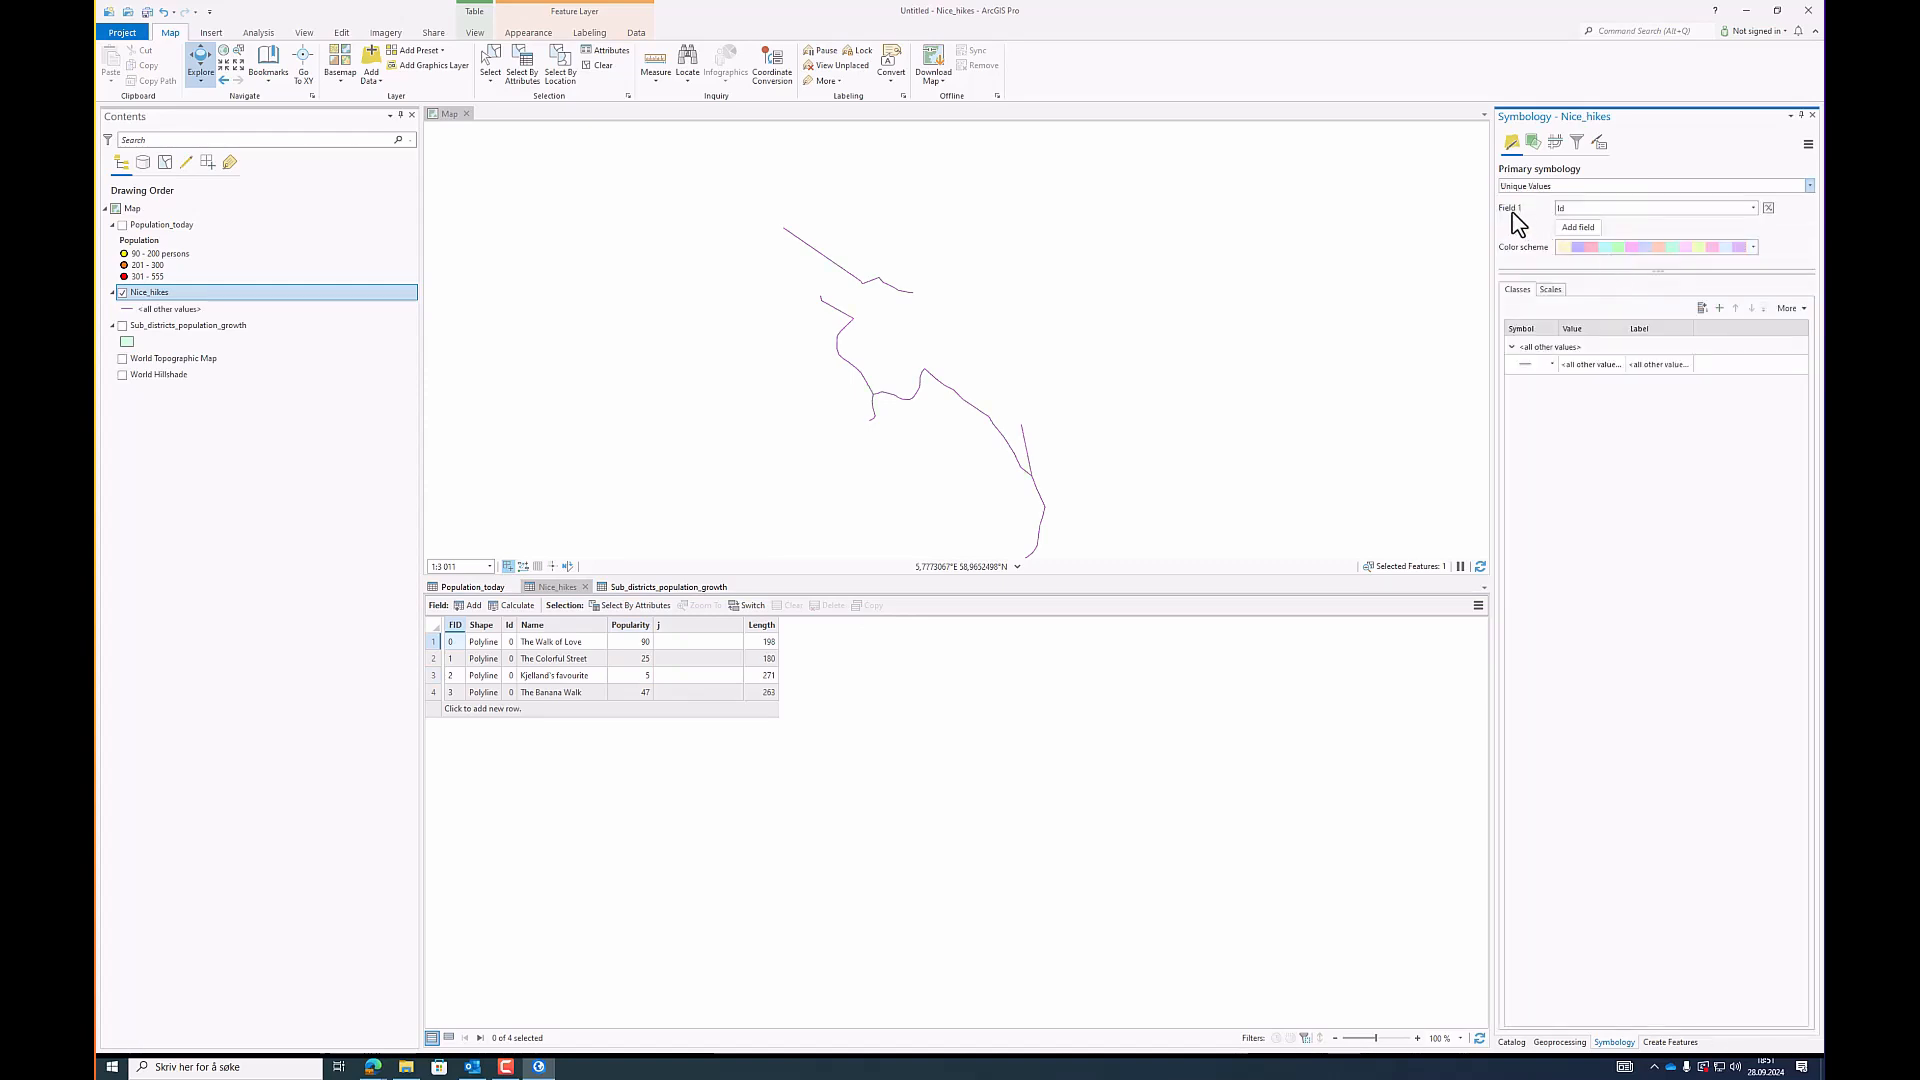
left_click(1752, 206)
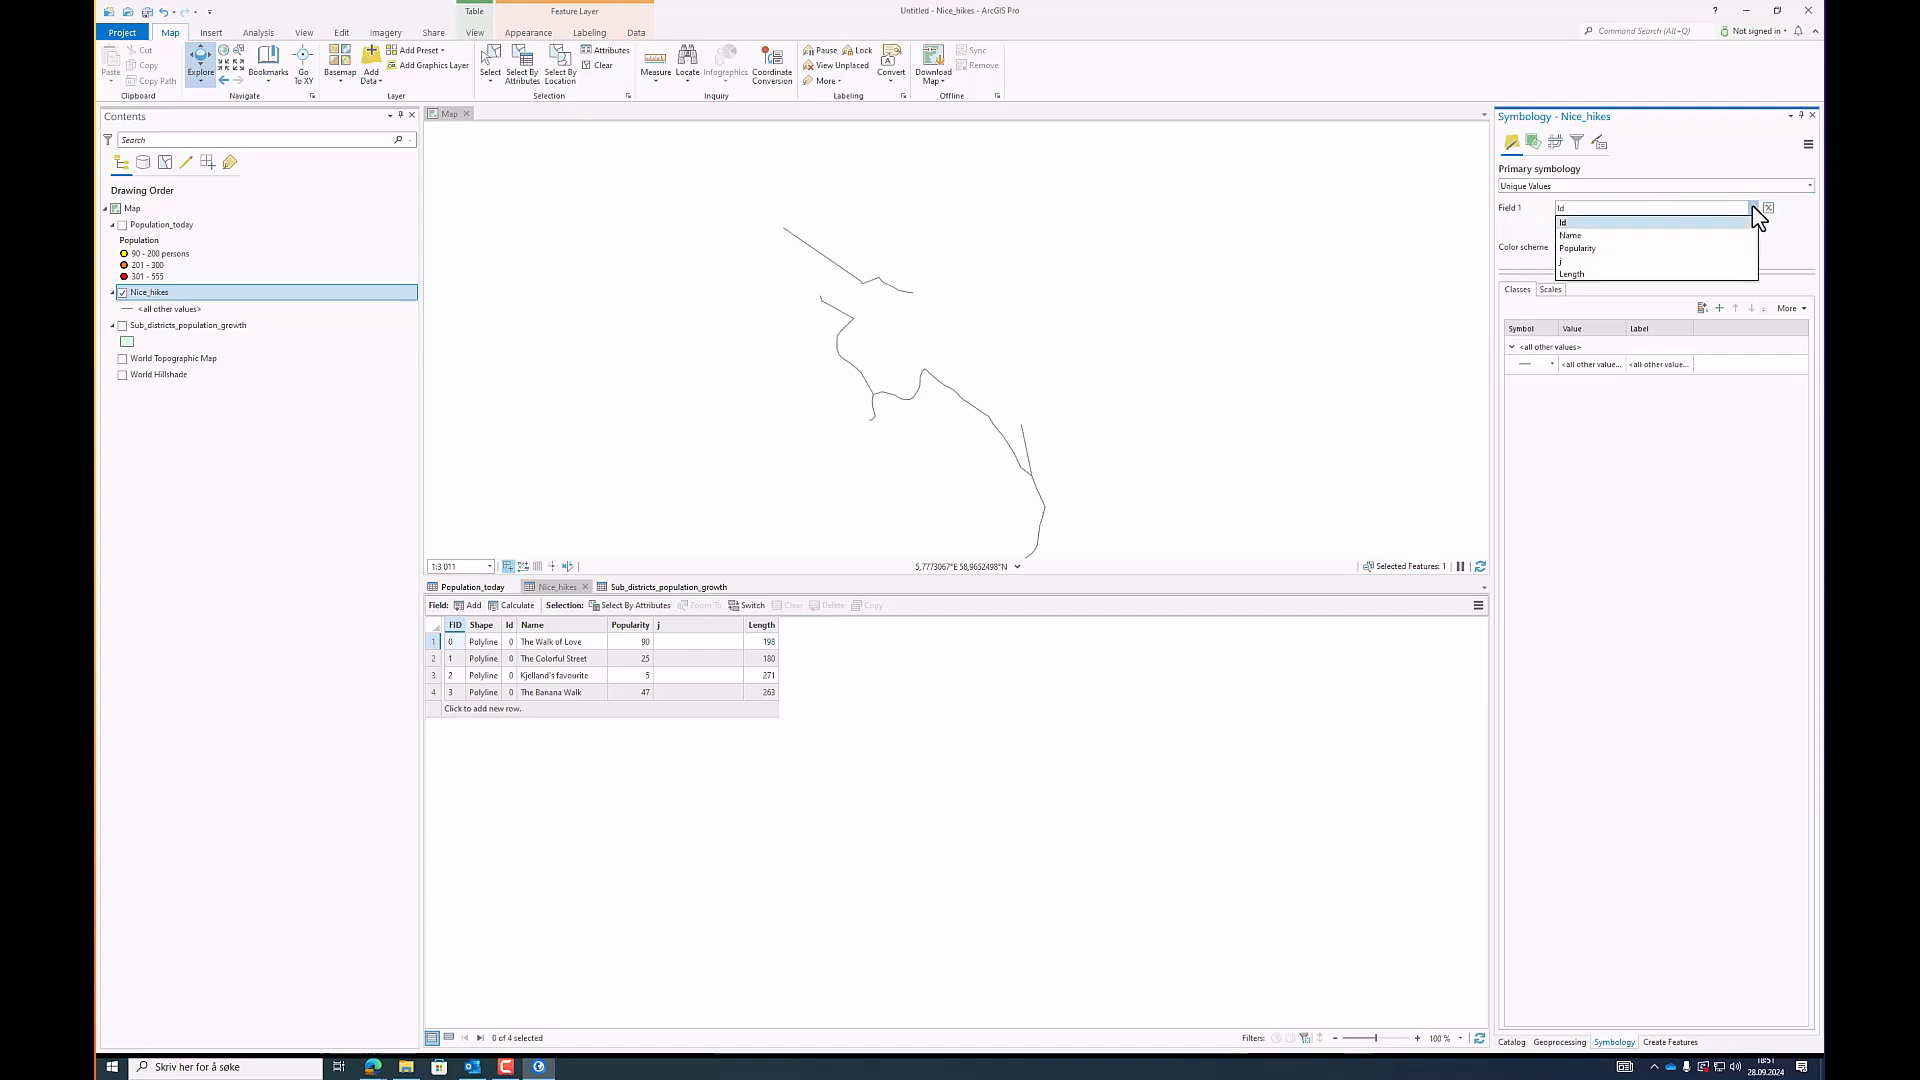
left_click(1583, 236)
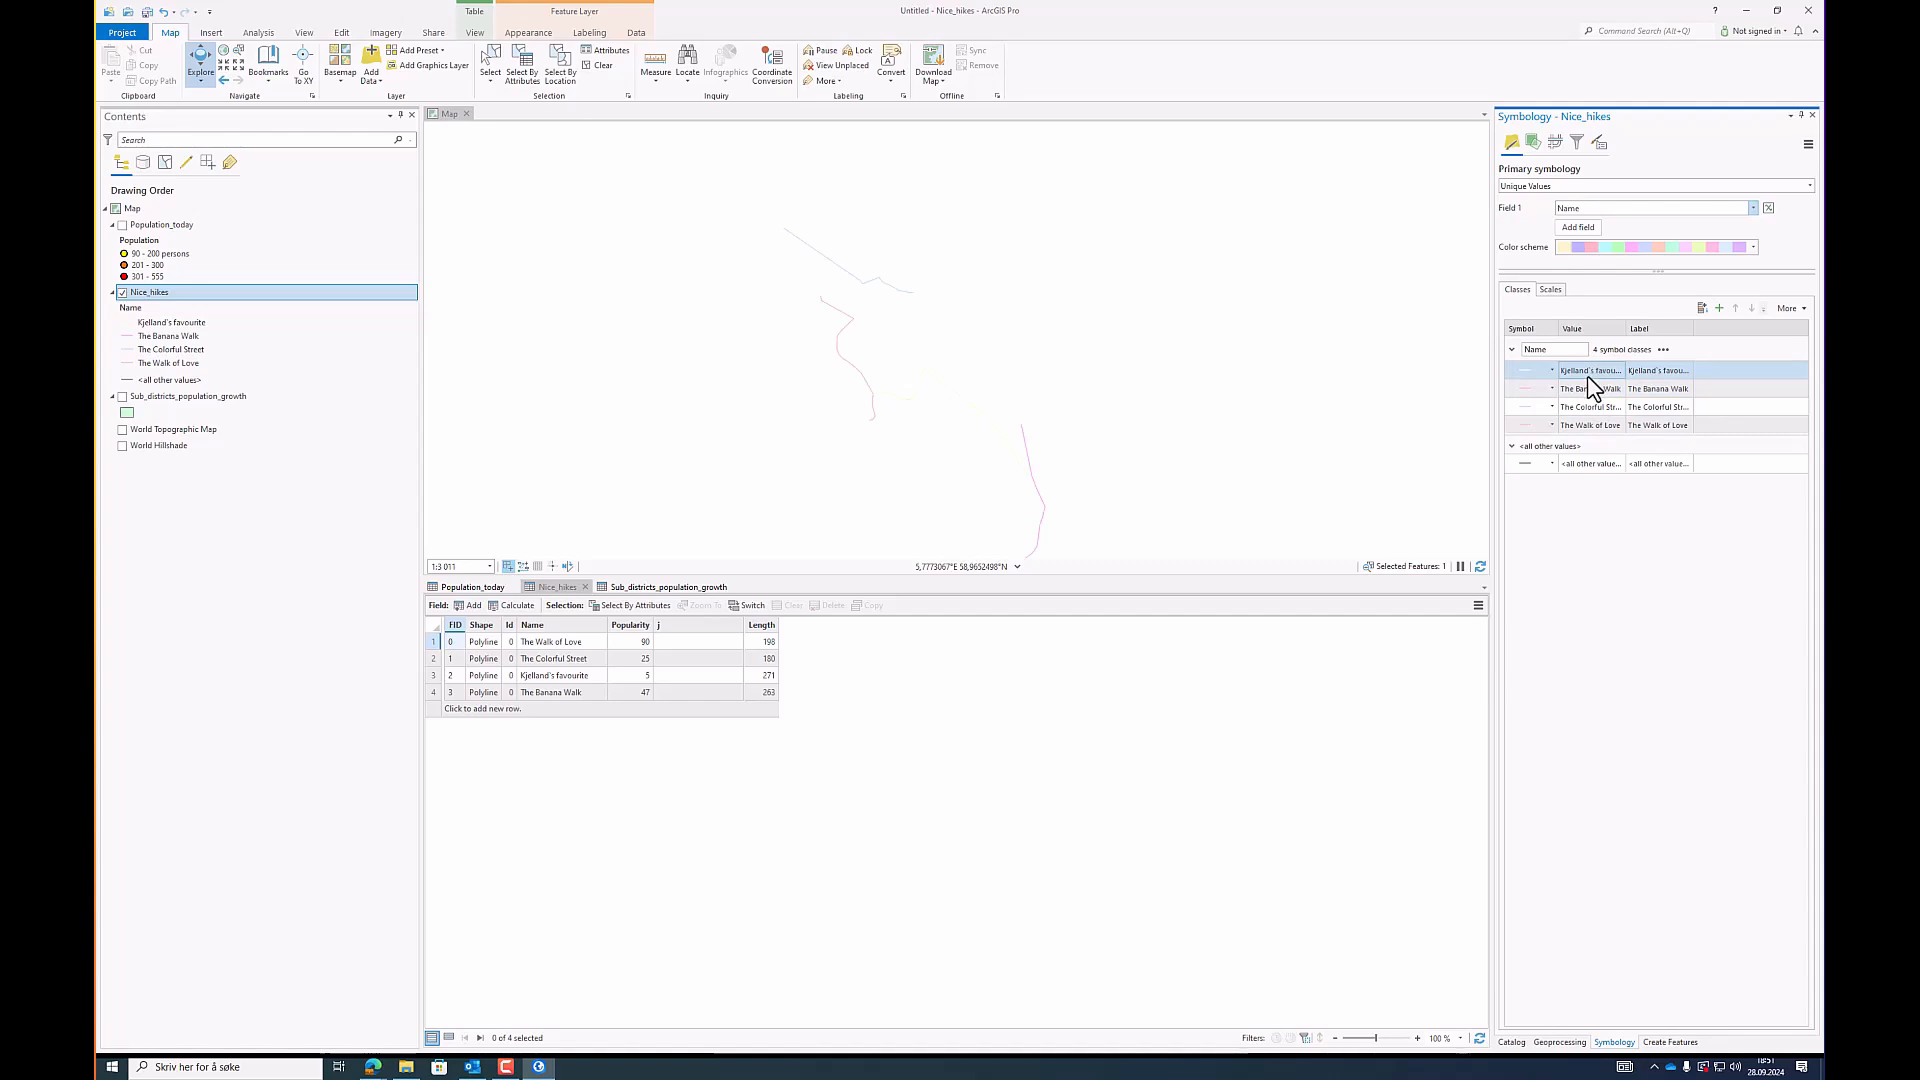
left_click(1156, 400)
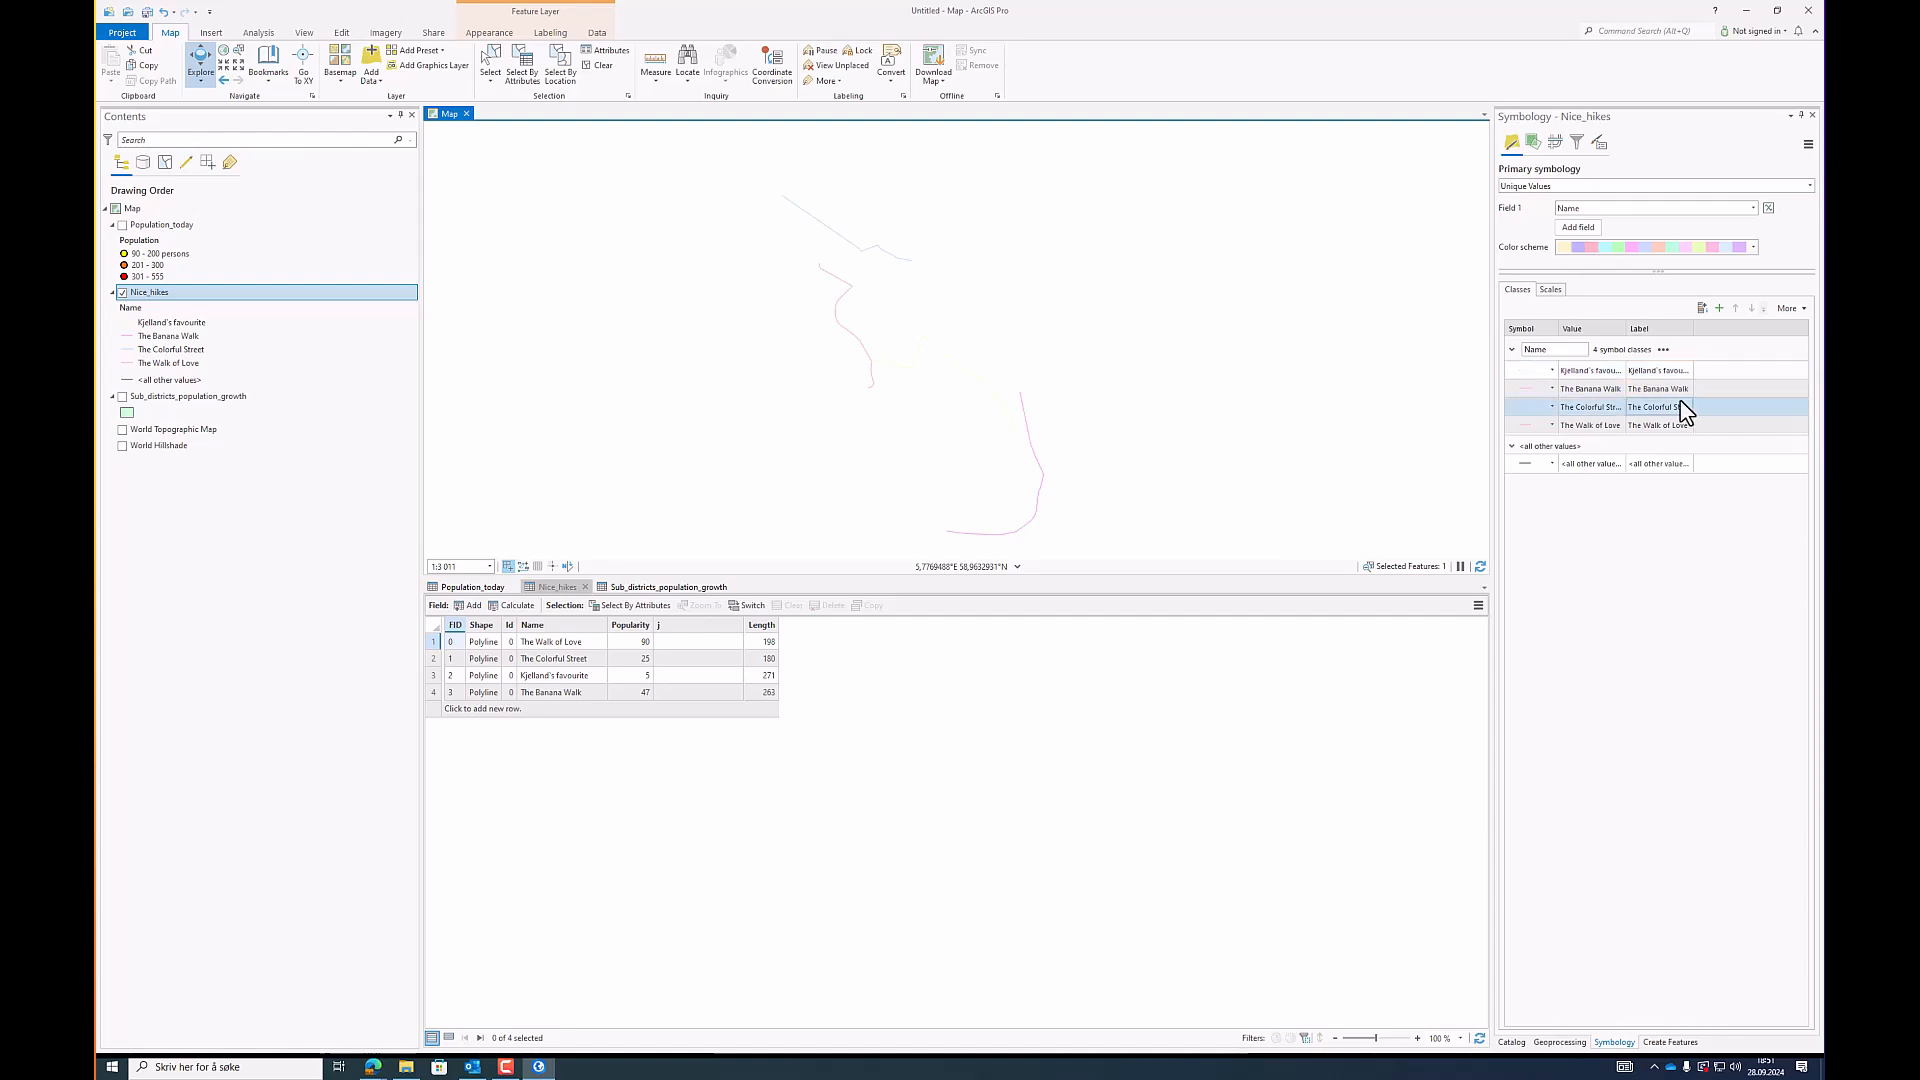
Step: Increase the line width of the Kjelland's favourite symbol, apply it, and return to the list of hike classes
left_click(1526, 370)
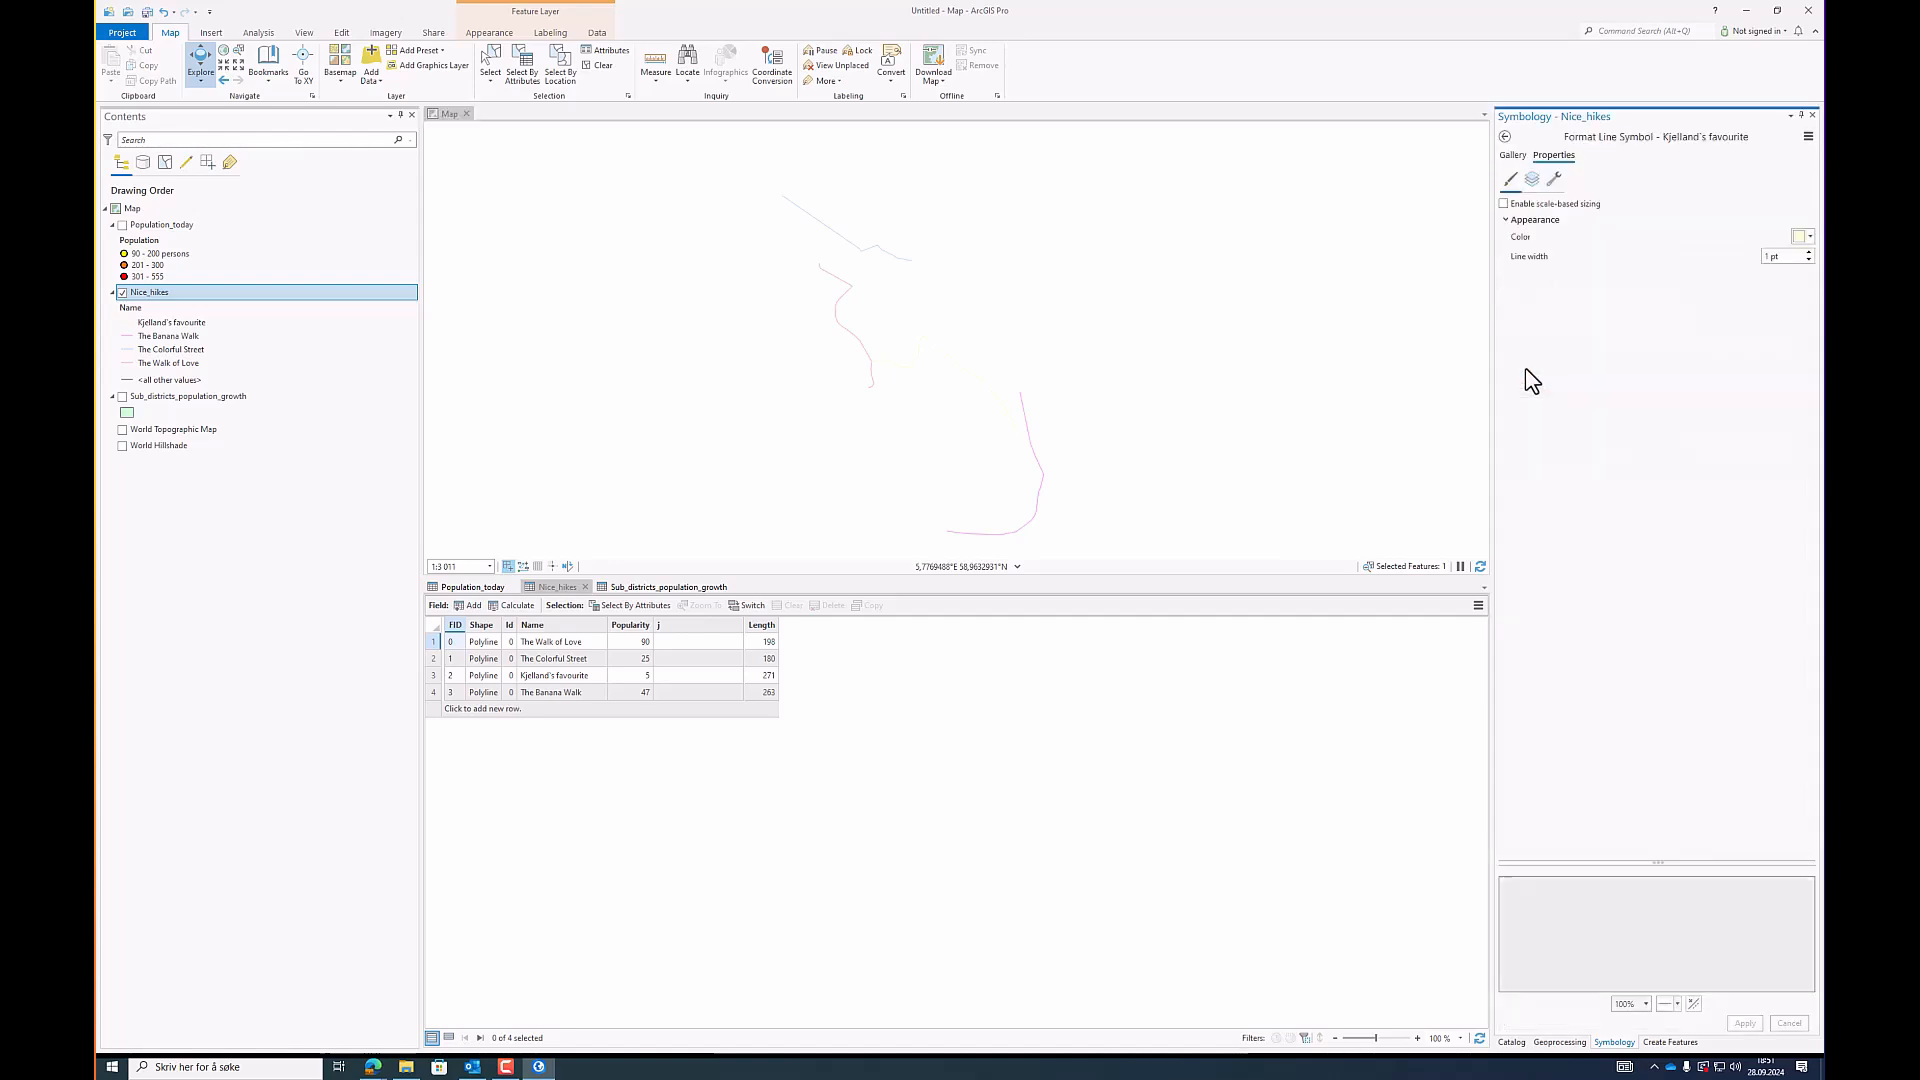
left_click(1809, 250)
left_click(1742, 1020)
left_click(1505, 137)
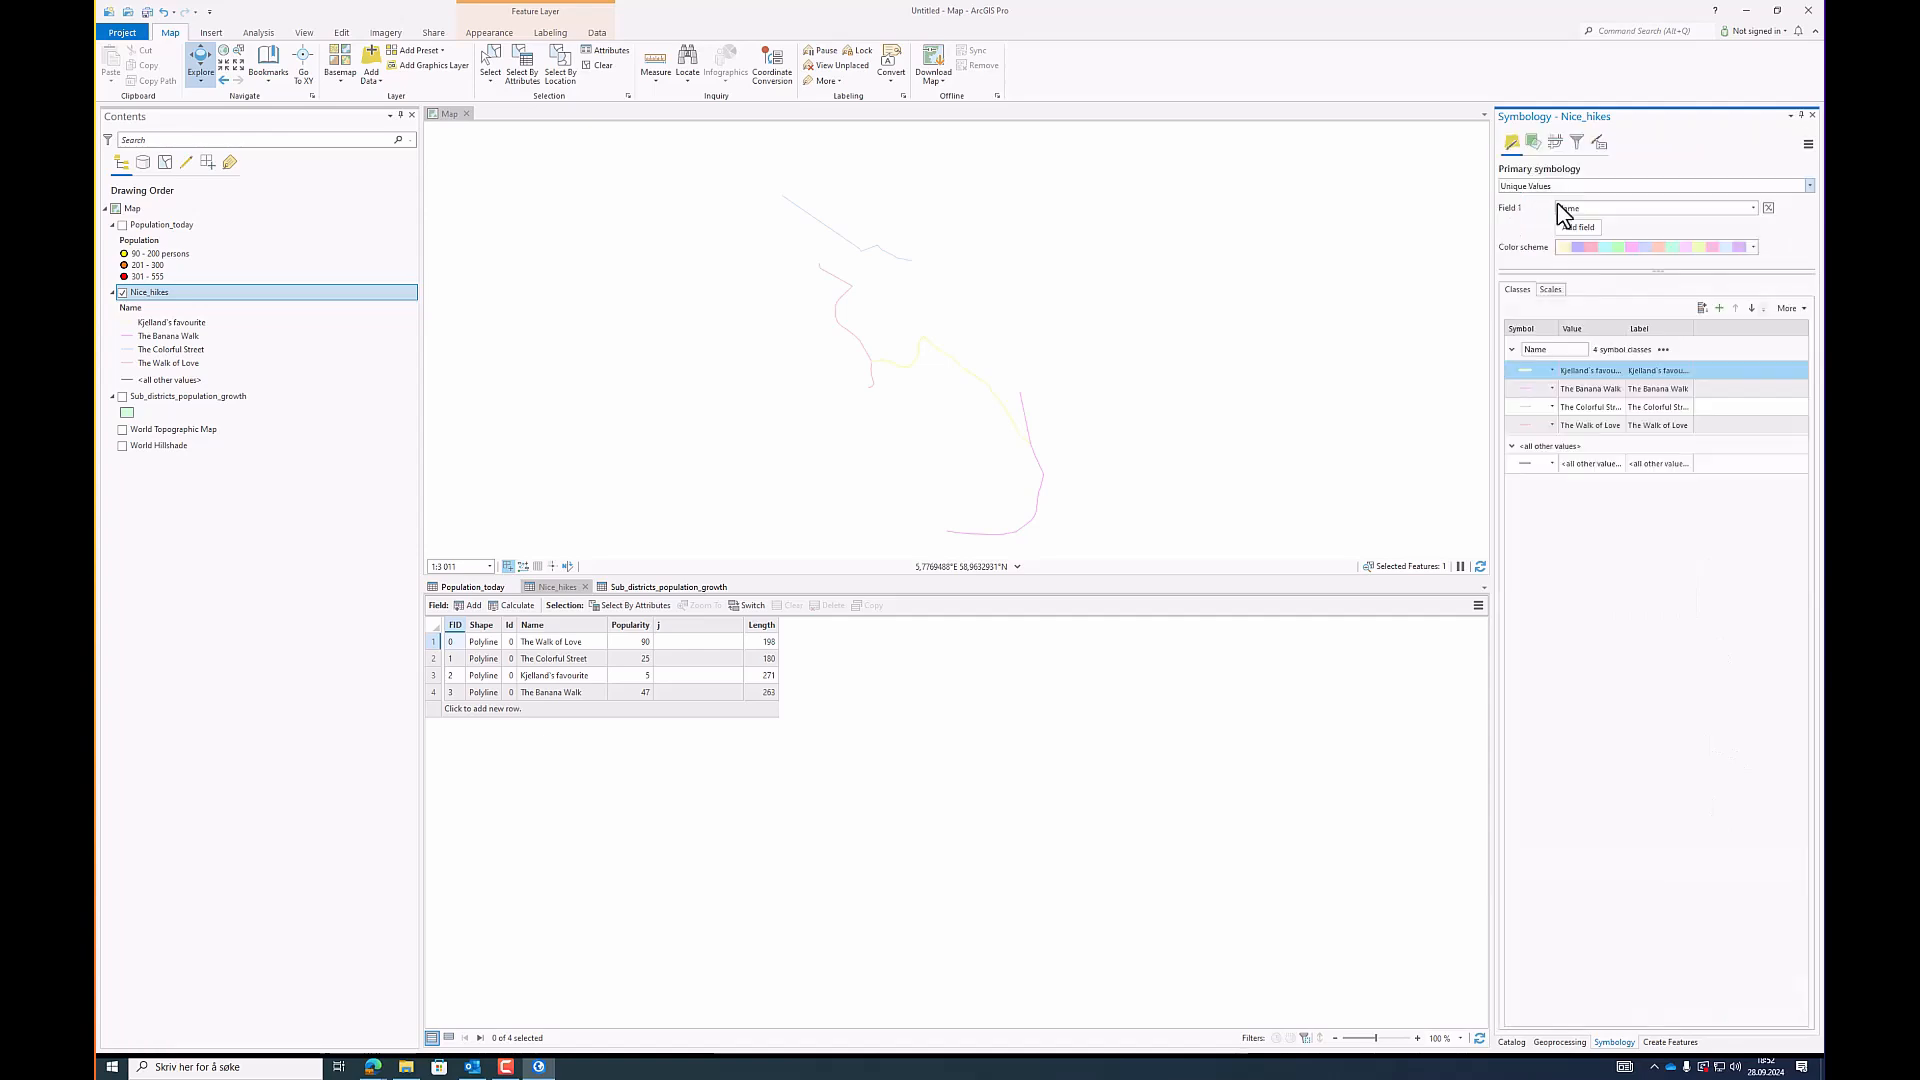
Step: Set the line width of The Banana Walk symbol to 4 pt and apply it
left_click(1523, 390)
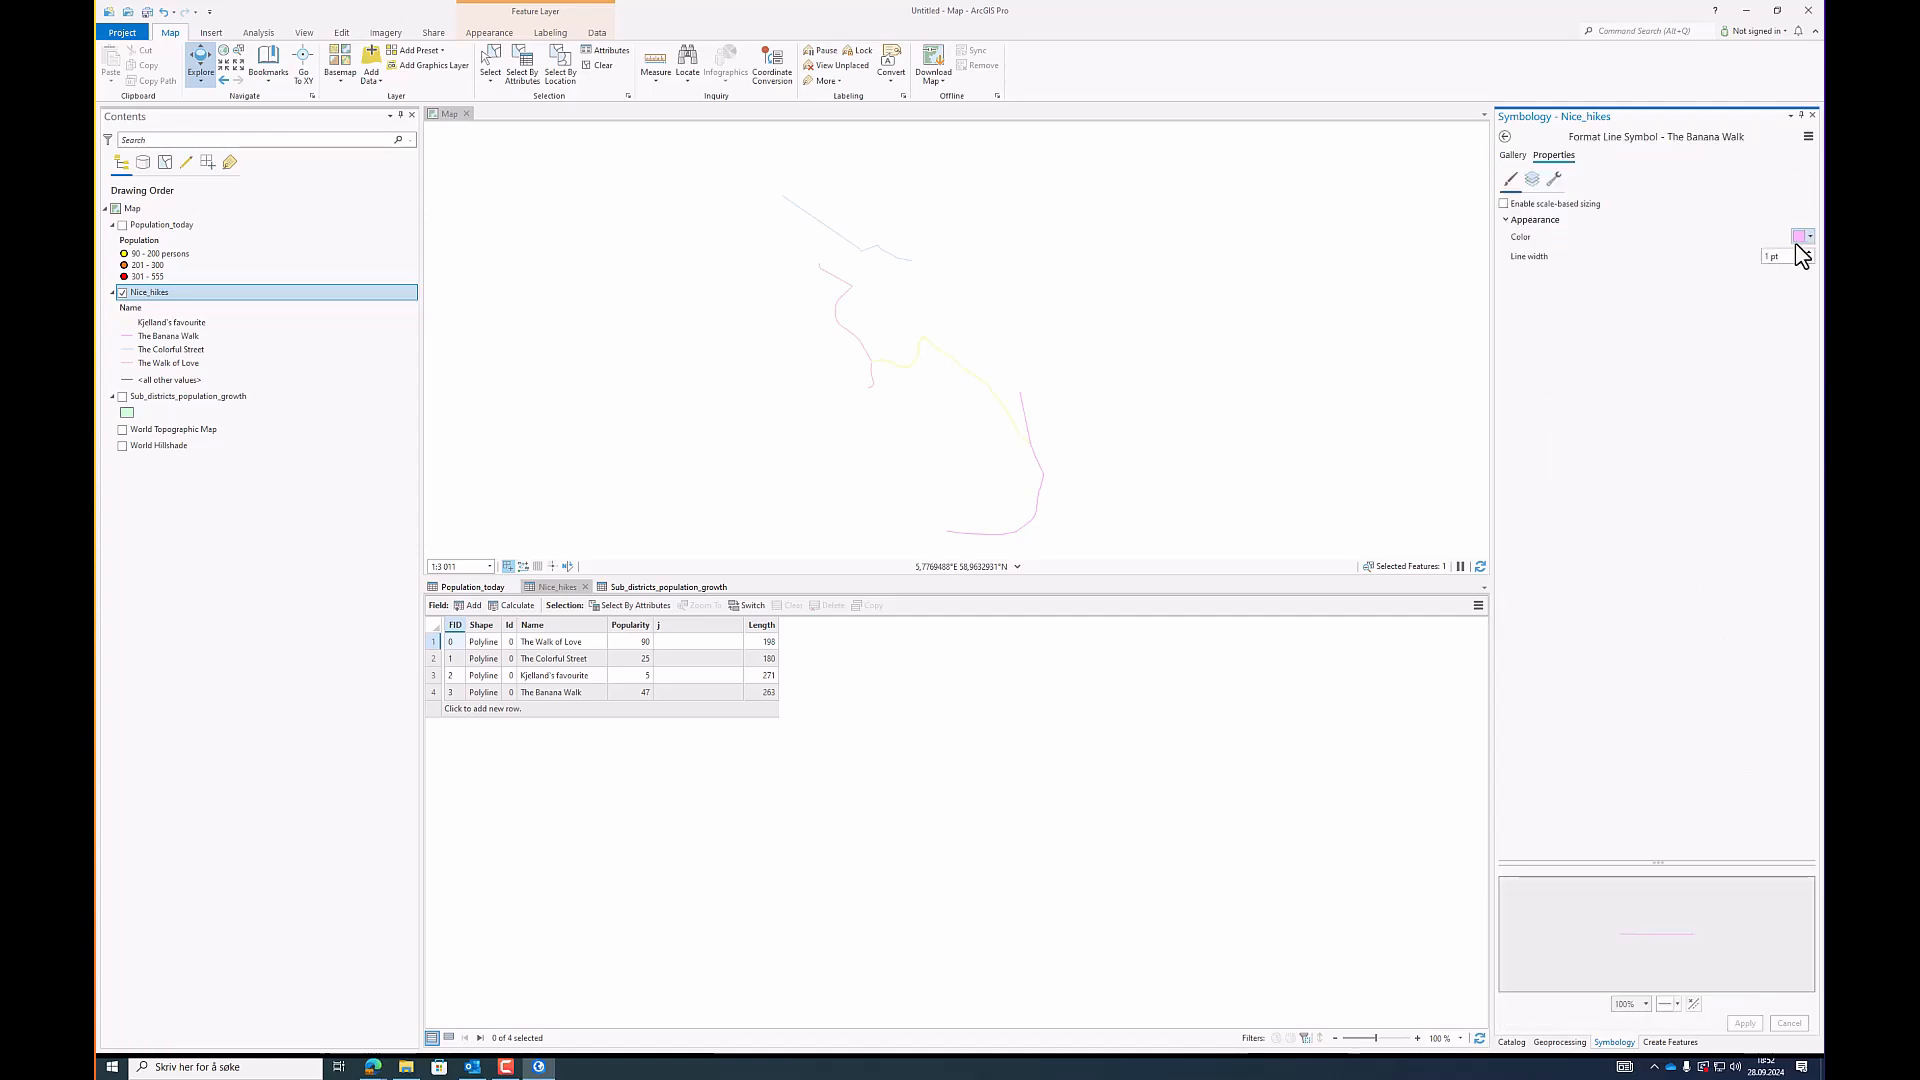
type("4")
left_click(1744, 1022)
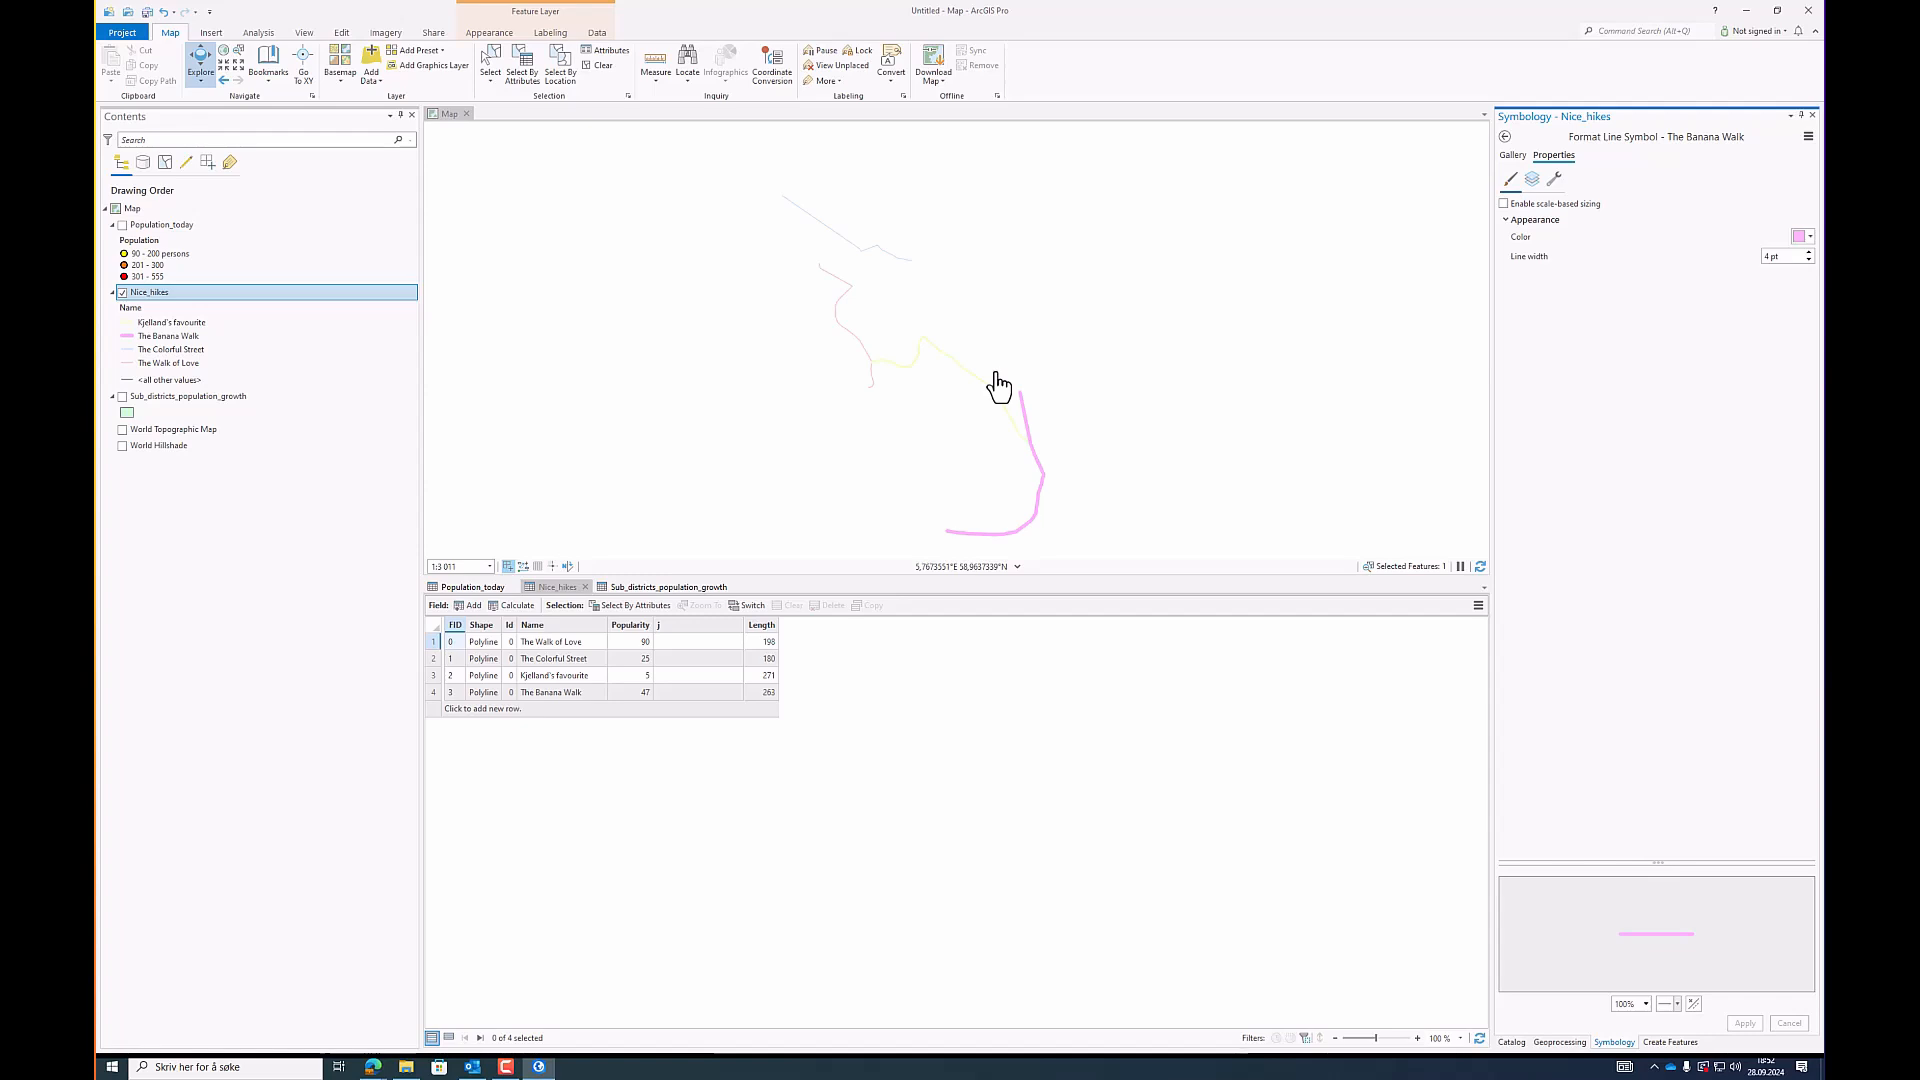
Step: Hide the Nice_hikes layer and add dtm1_33_104_109.tif from the Raster data folder to the map
scroll(1000, 385, "down", 2)
left_click(121, 292)
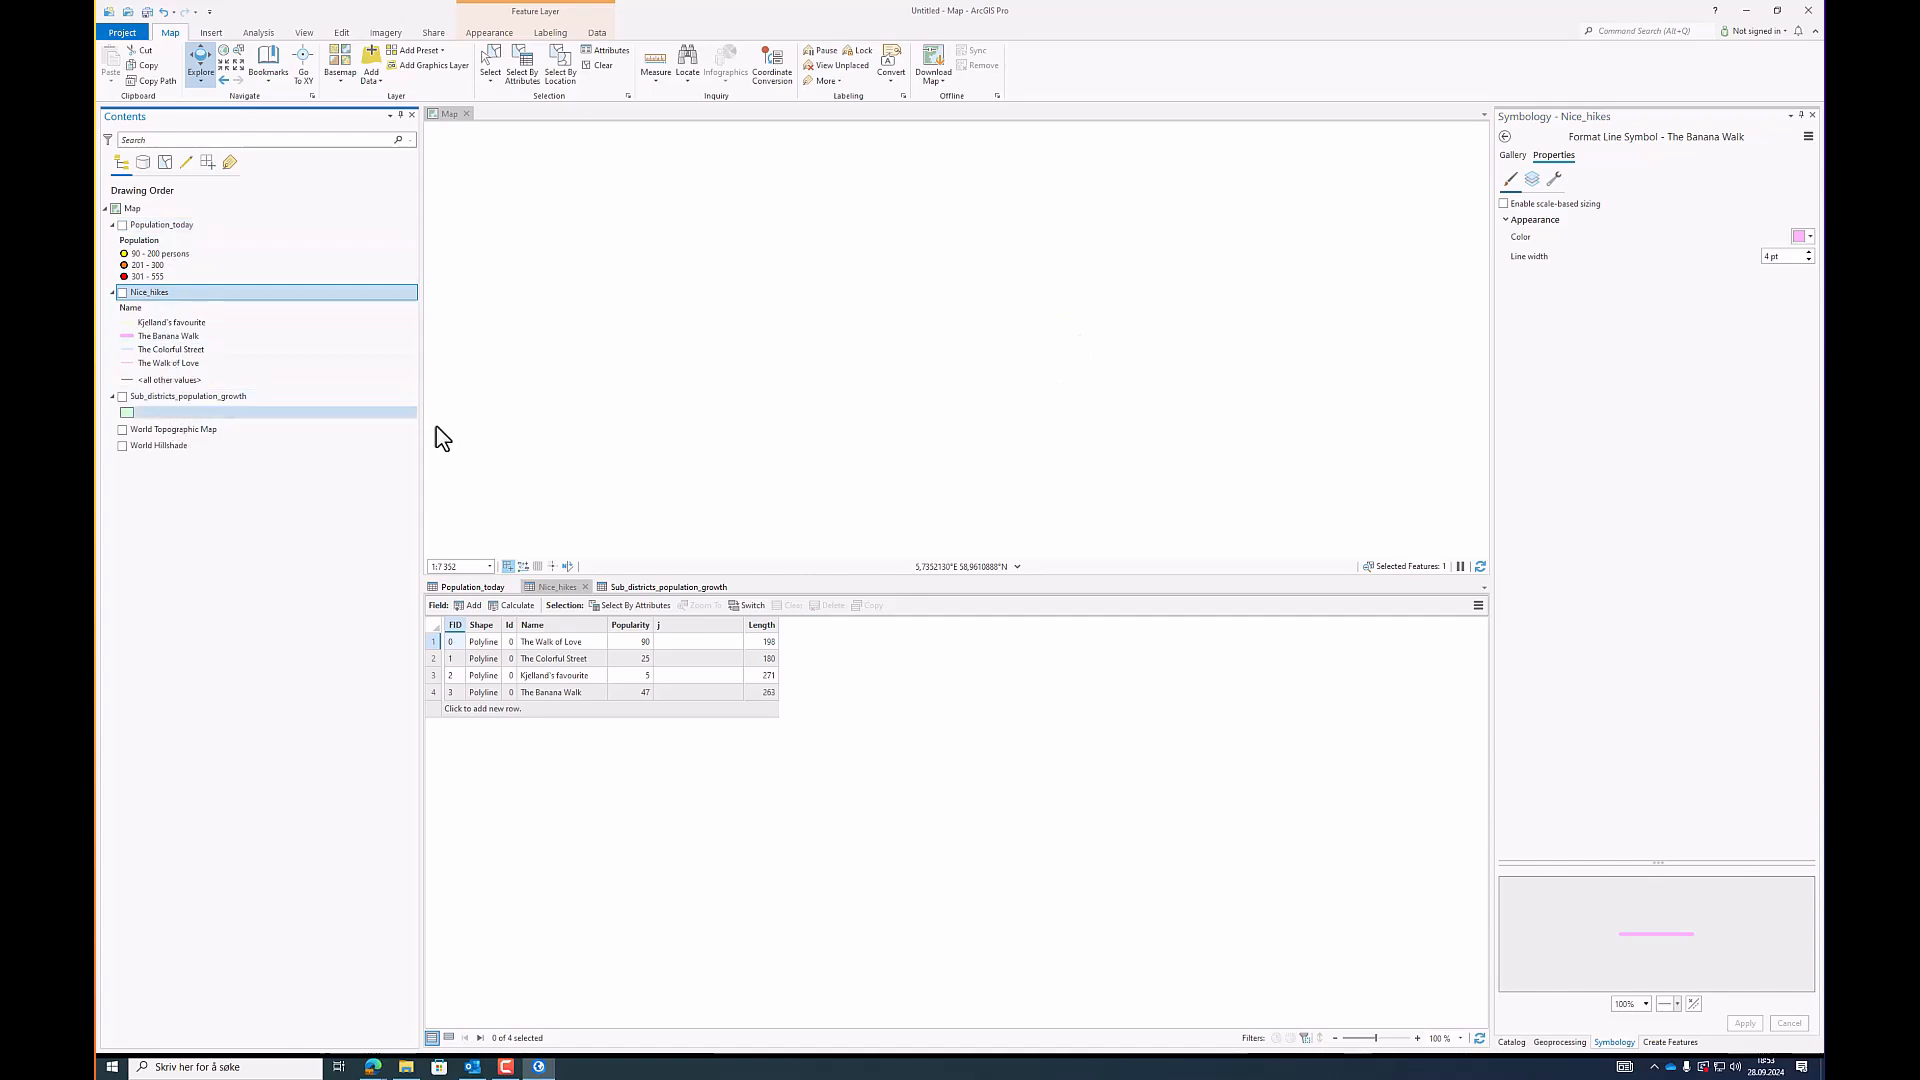
left_click(1813, 116)
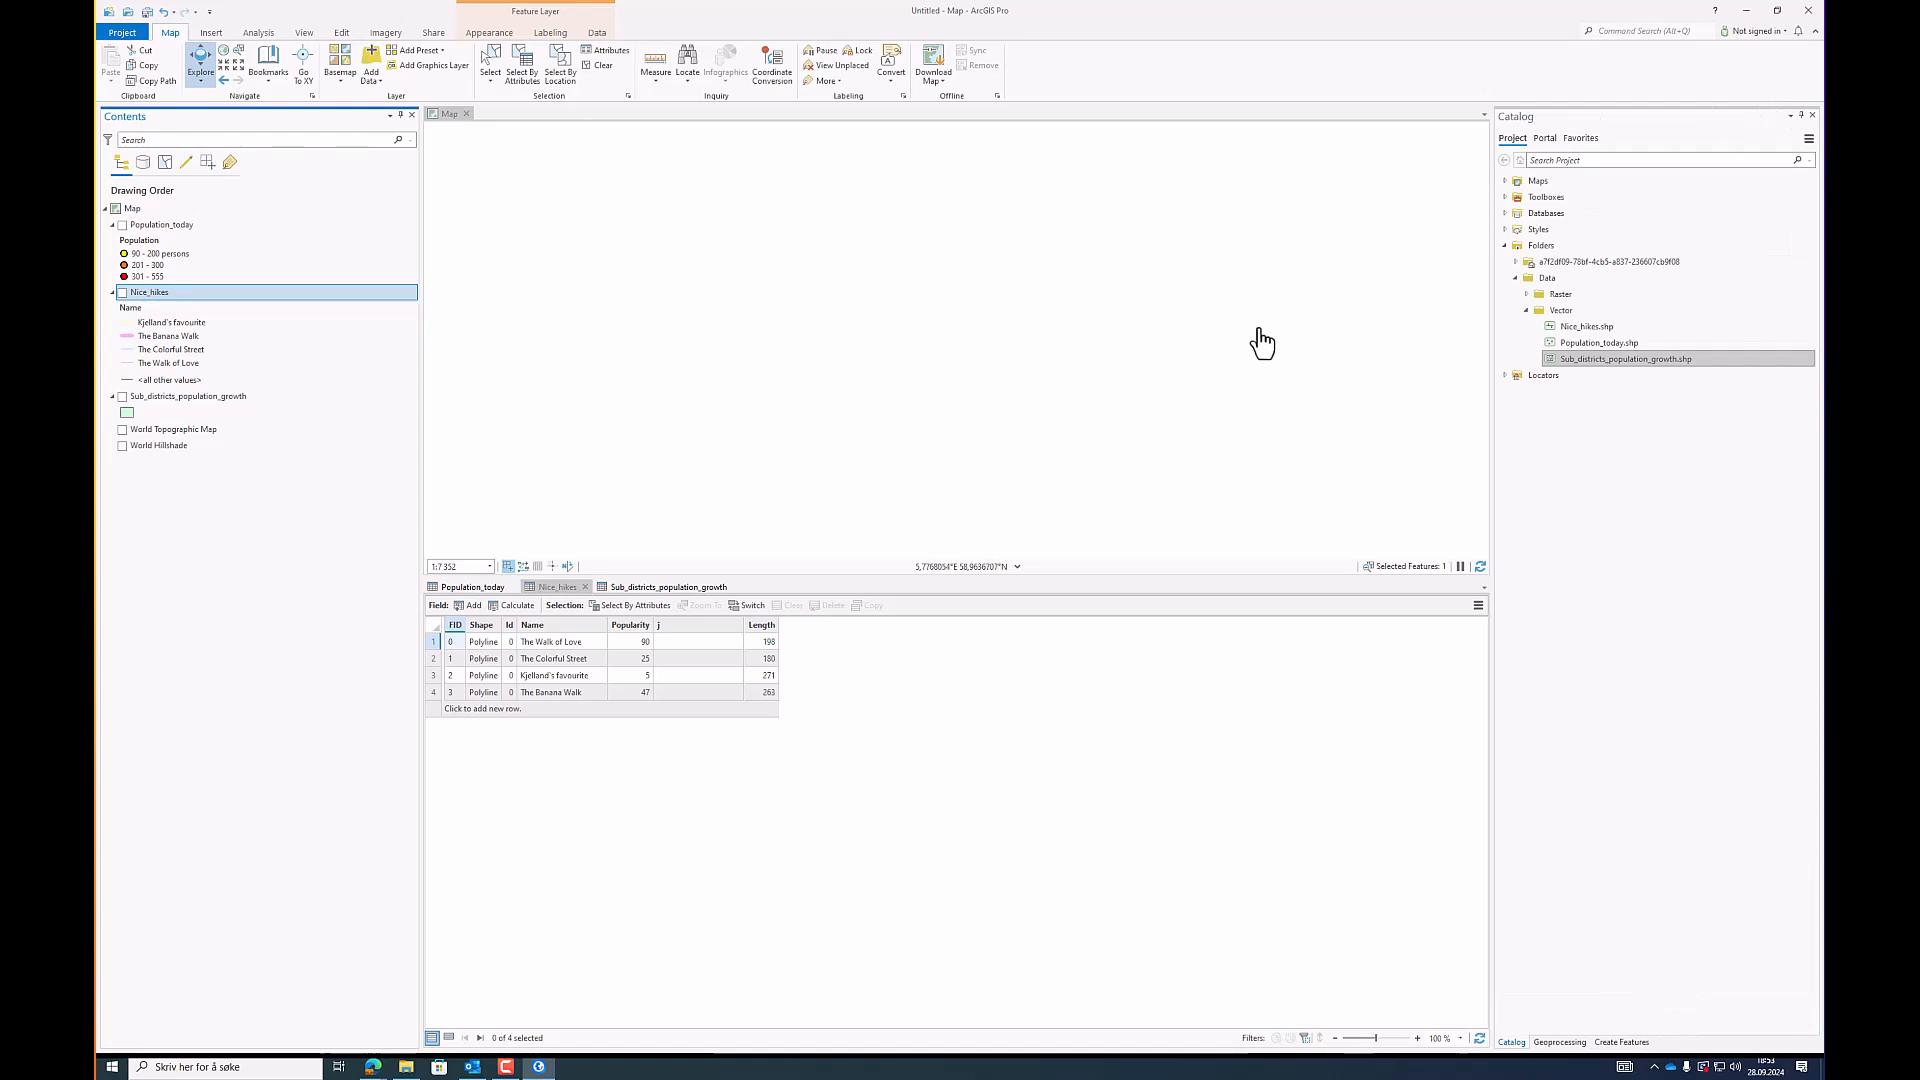
left_click(1527, 295)
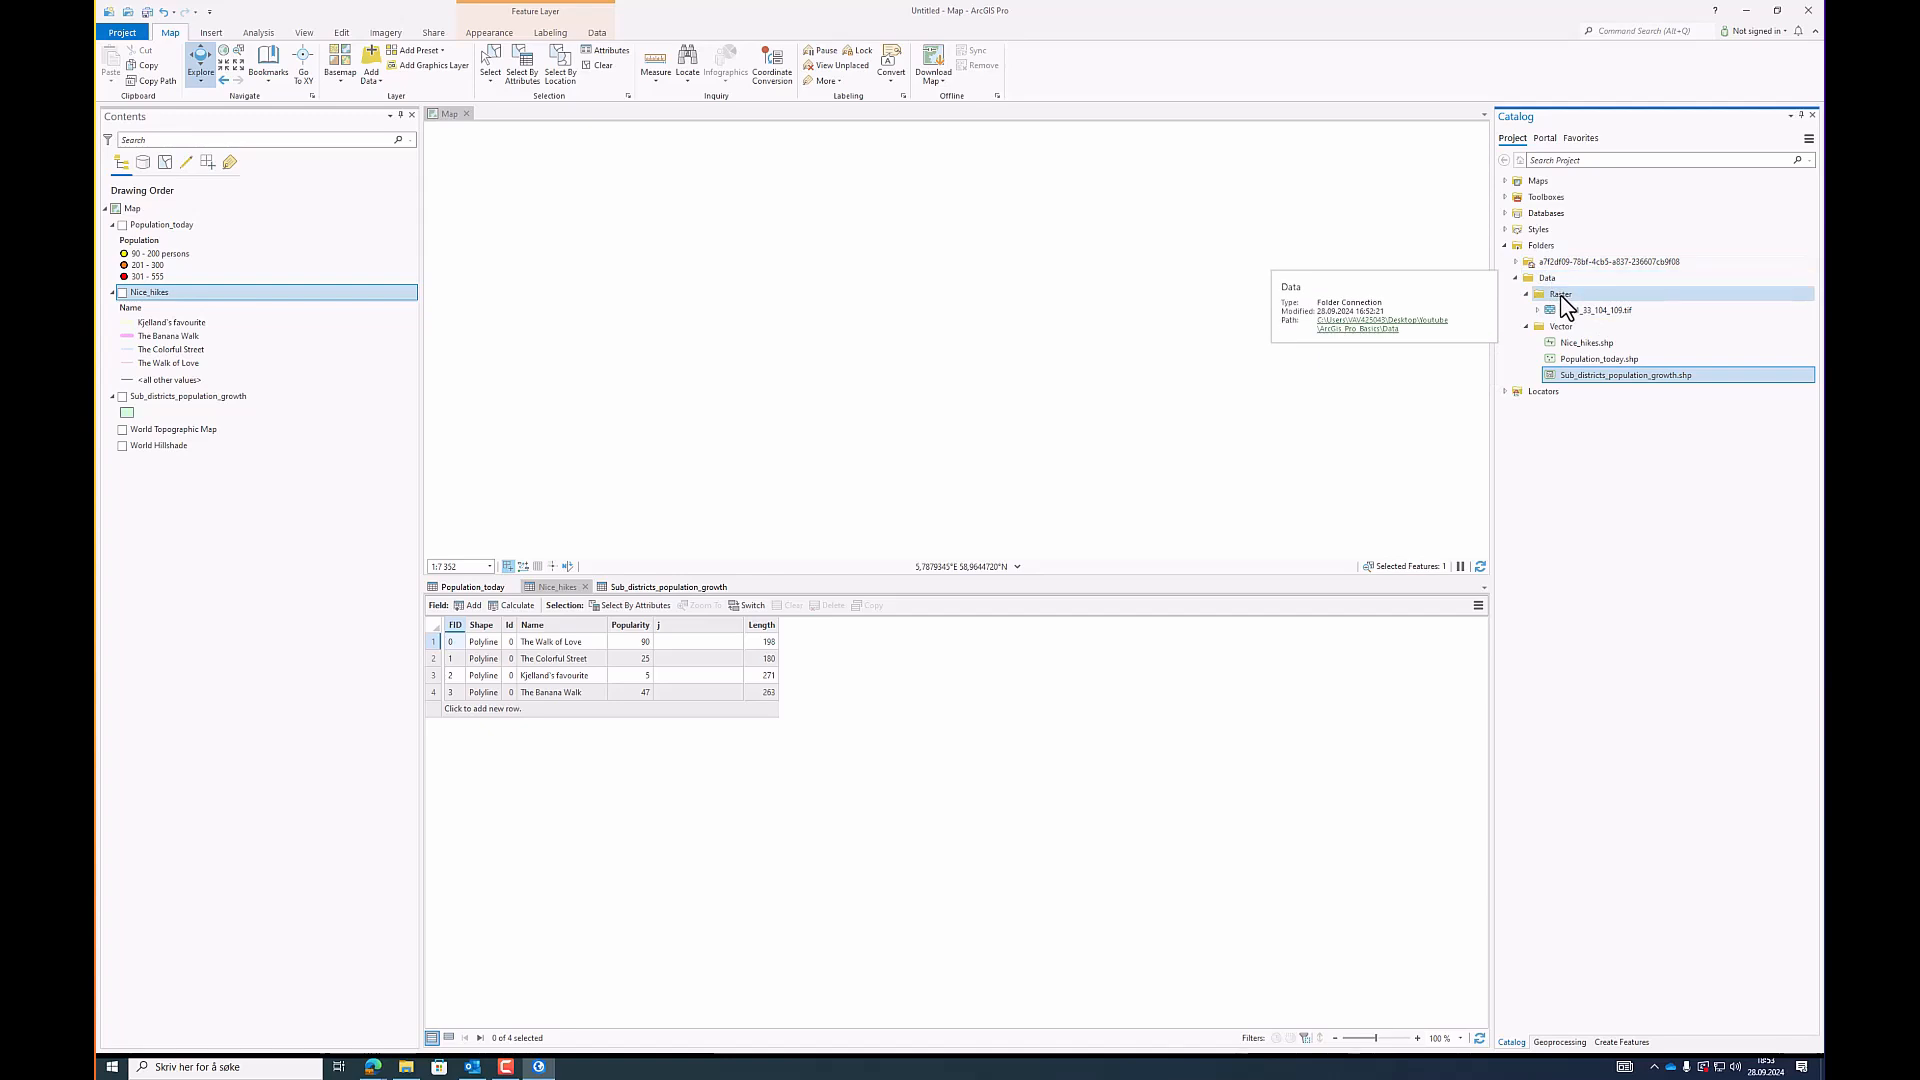
left_click(1600, 311)
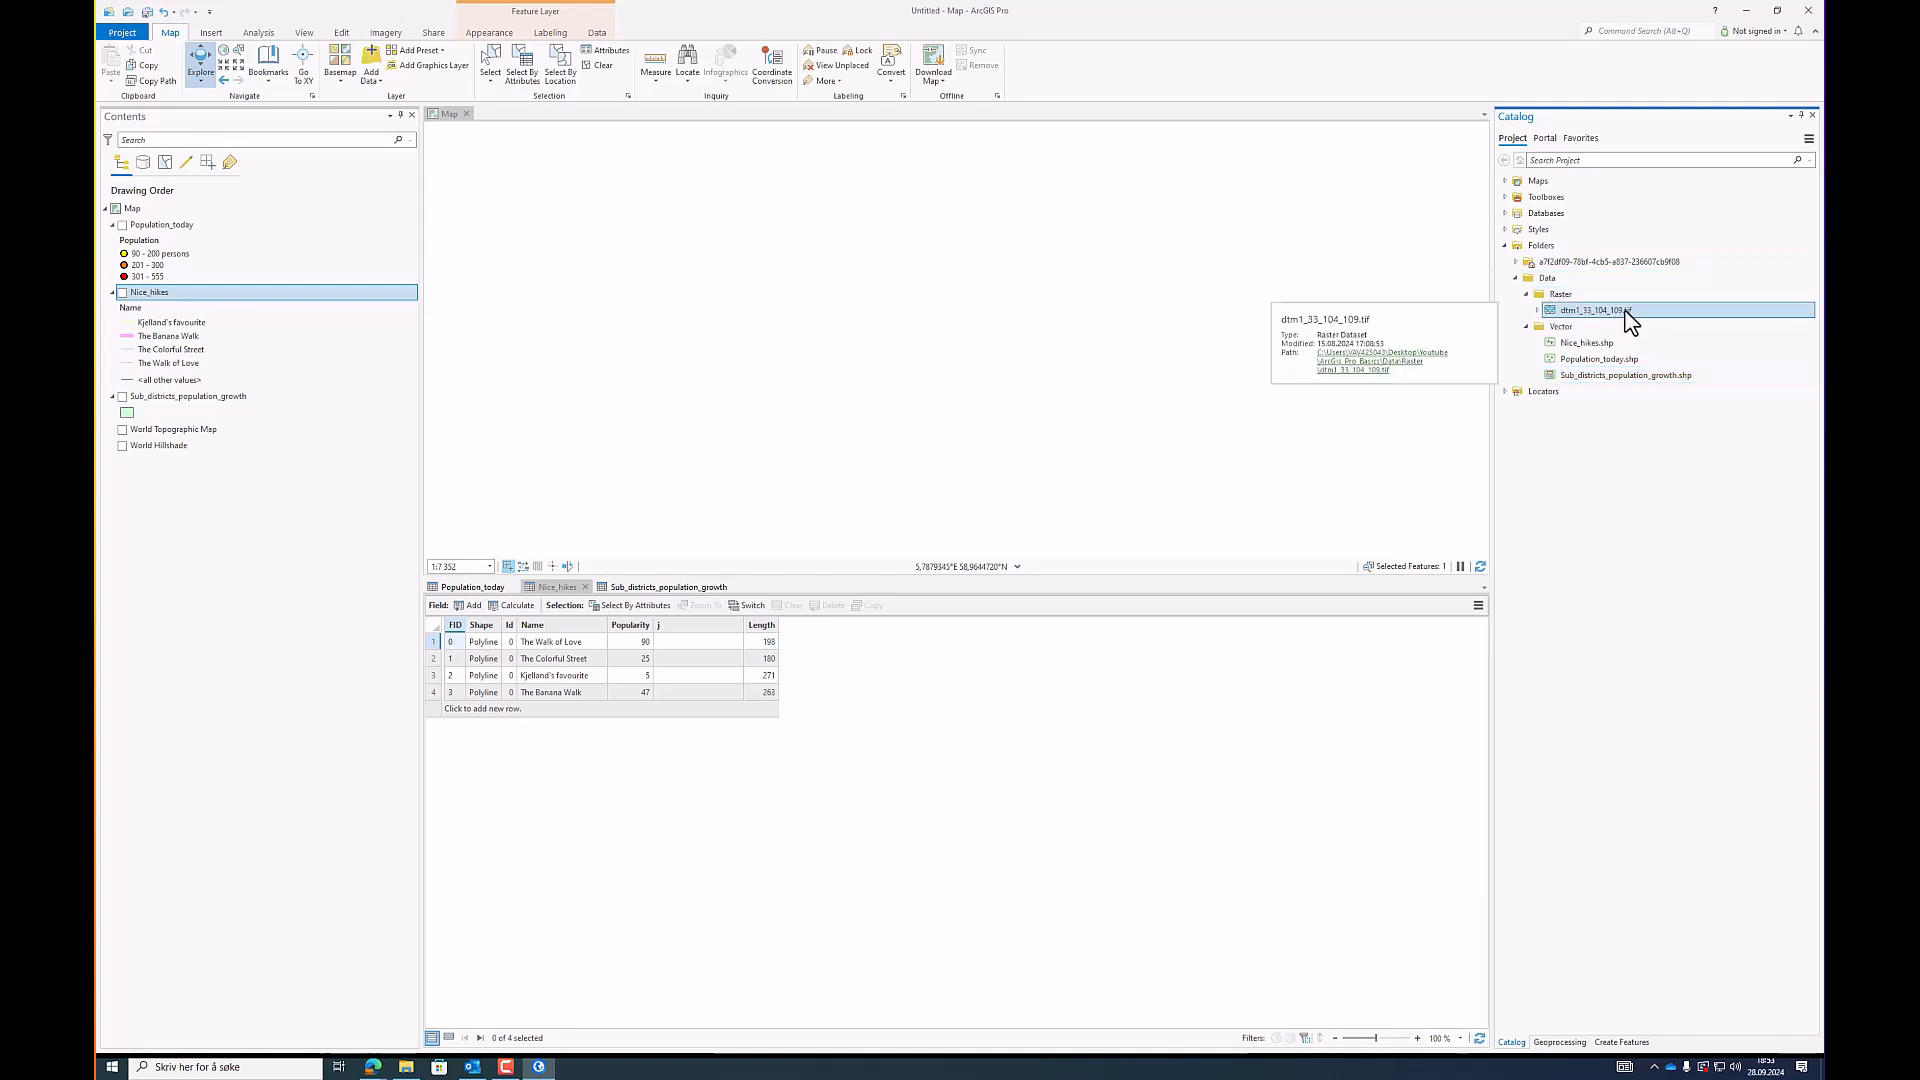
left_click_drag(1626, 311, 255, 222)
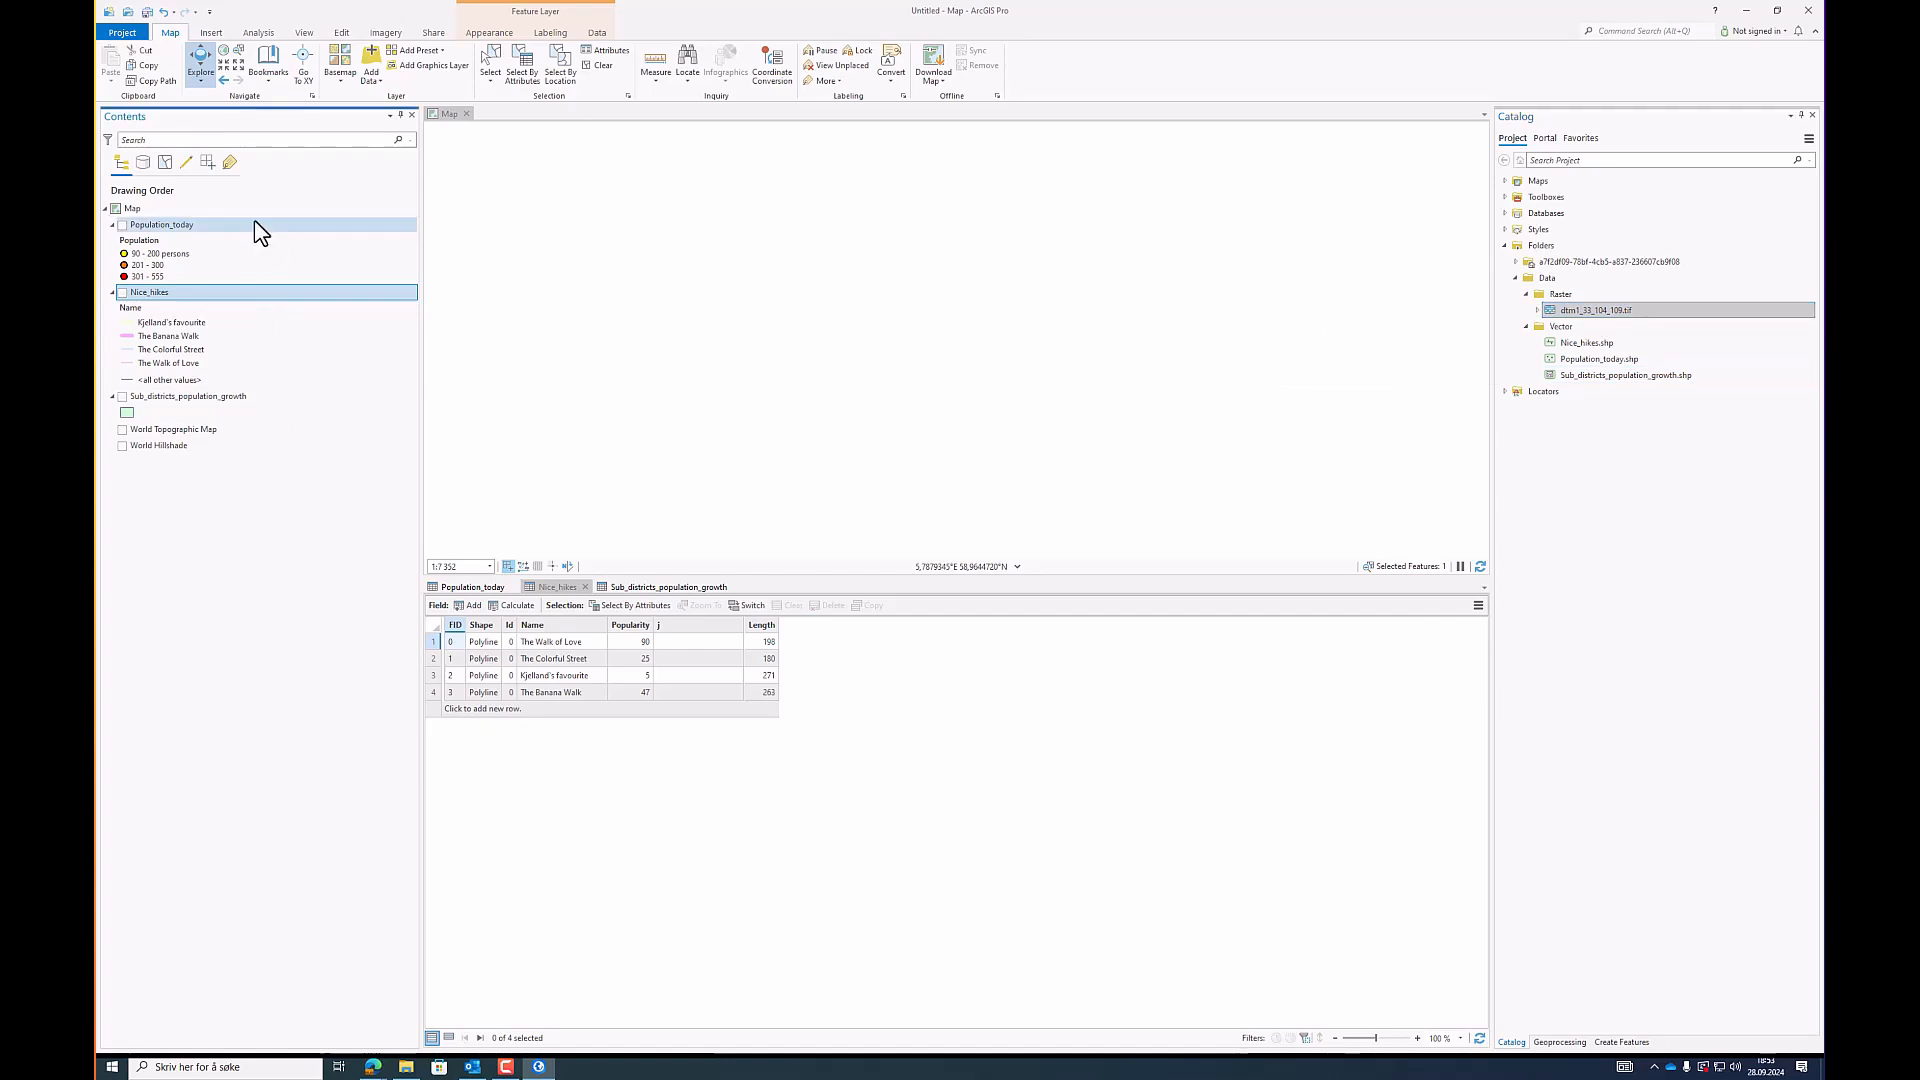
Step: Examine the full extent of the terrain raster and query the pixel value at a point in a dark area
scroll(926, 369, "down", 3)
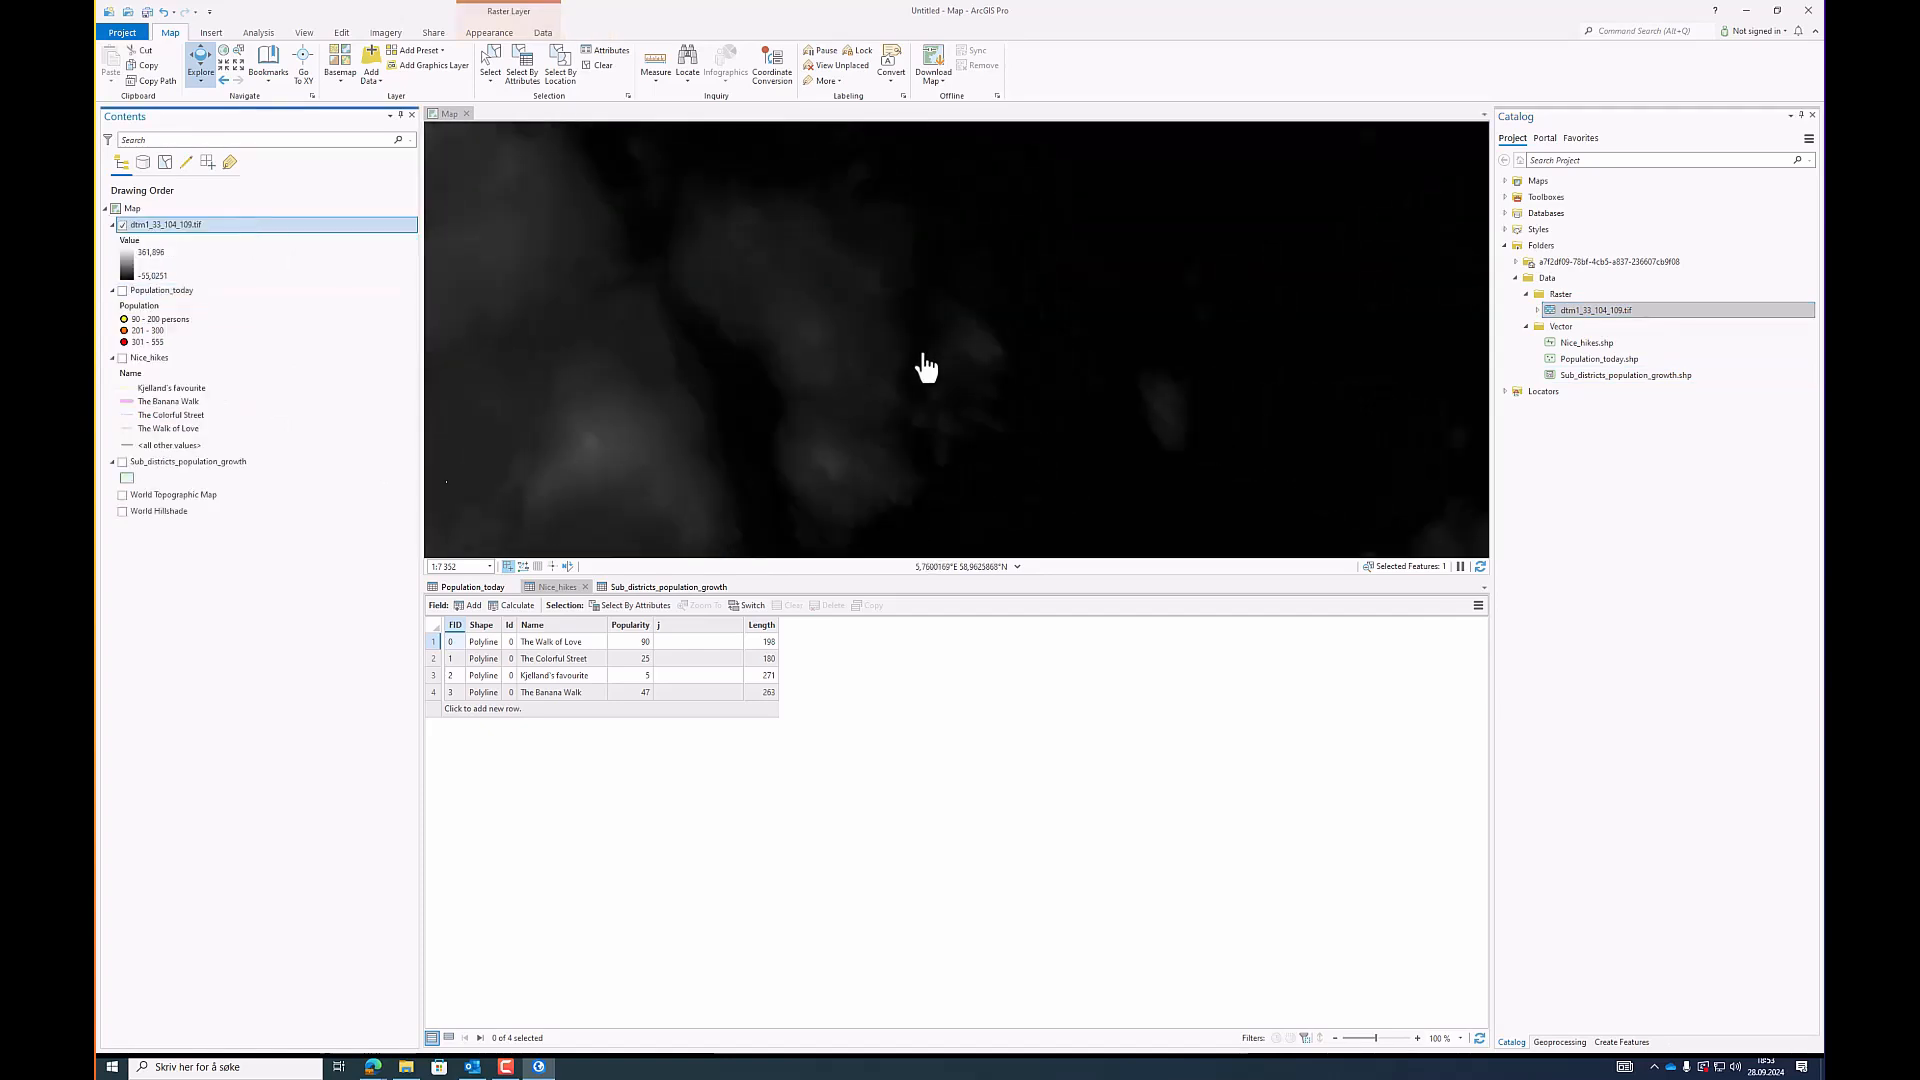
scroll(940, 372, "down", 2)
scroll(916, 343, "down", 3)
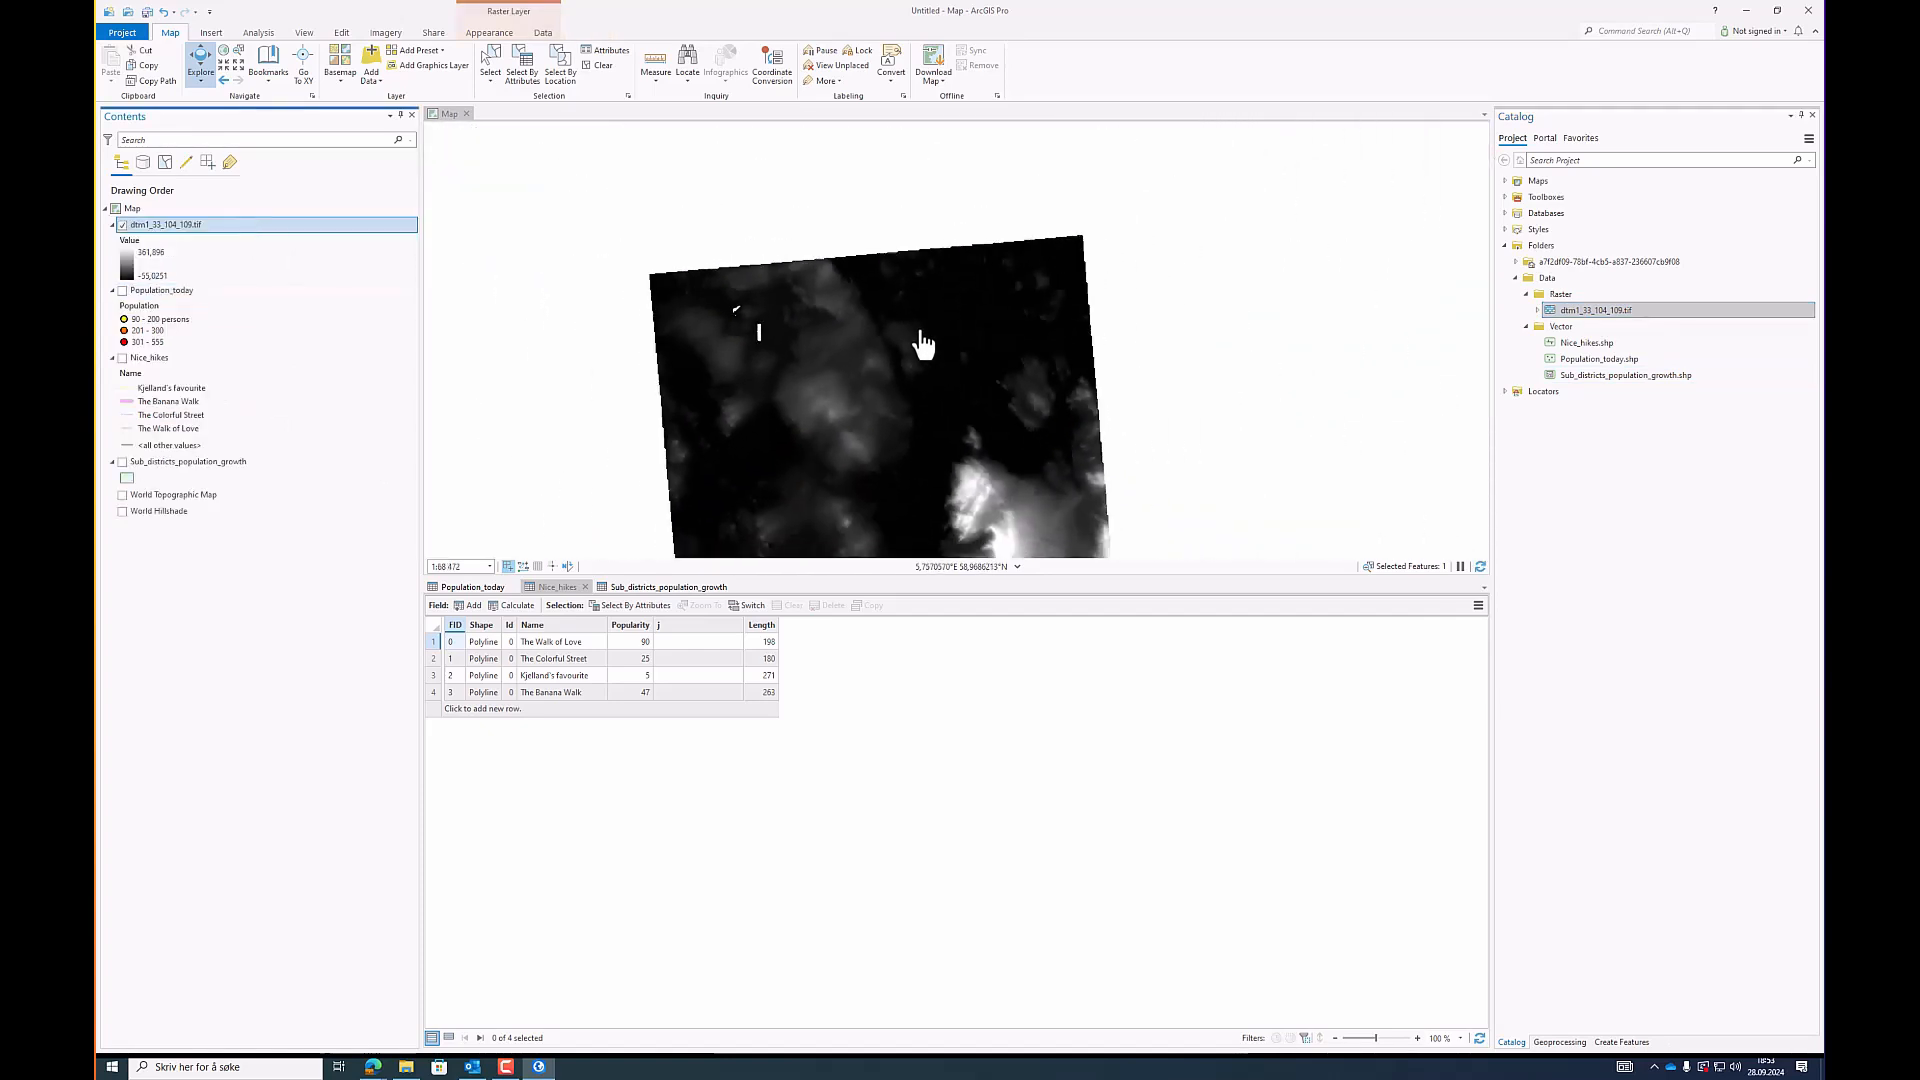
scroll(912, 396, "up", 1)
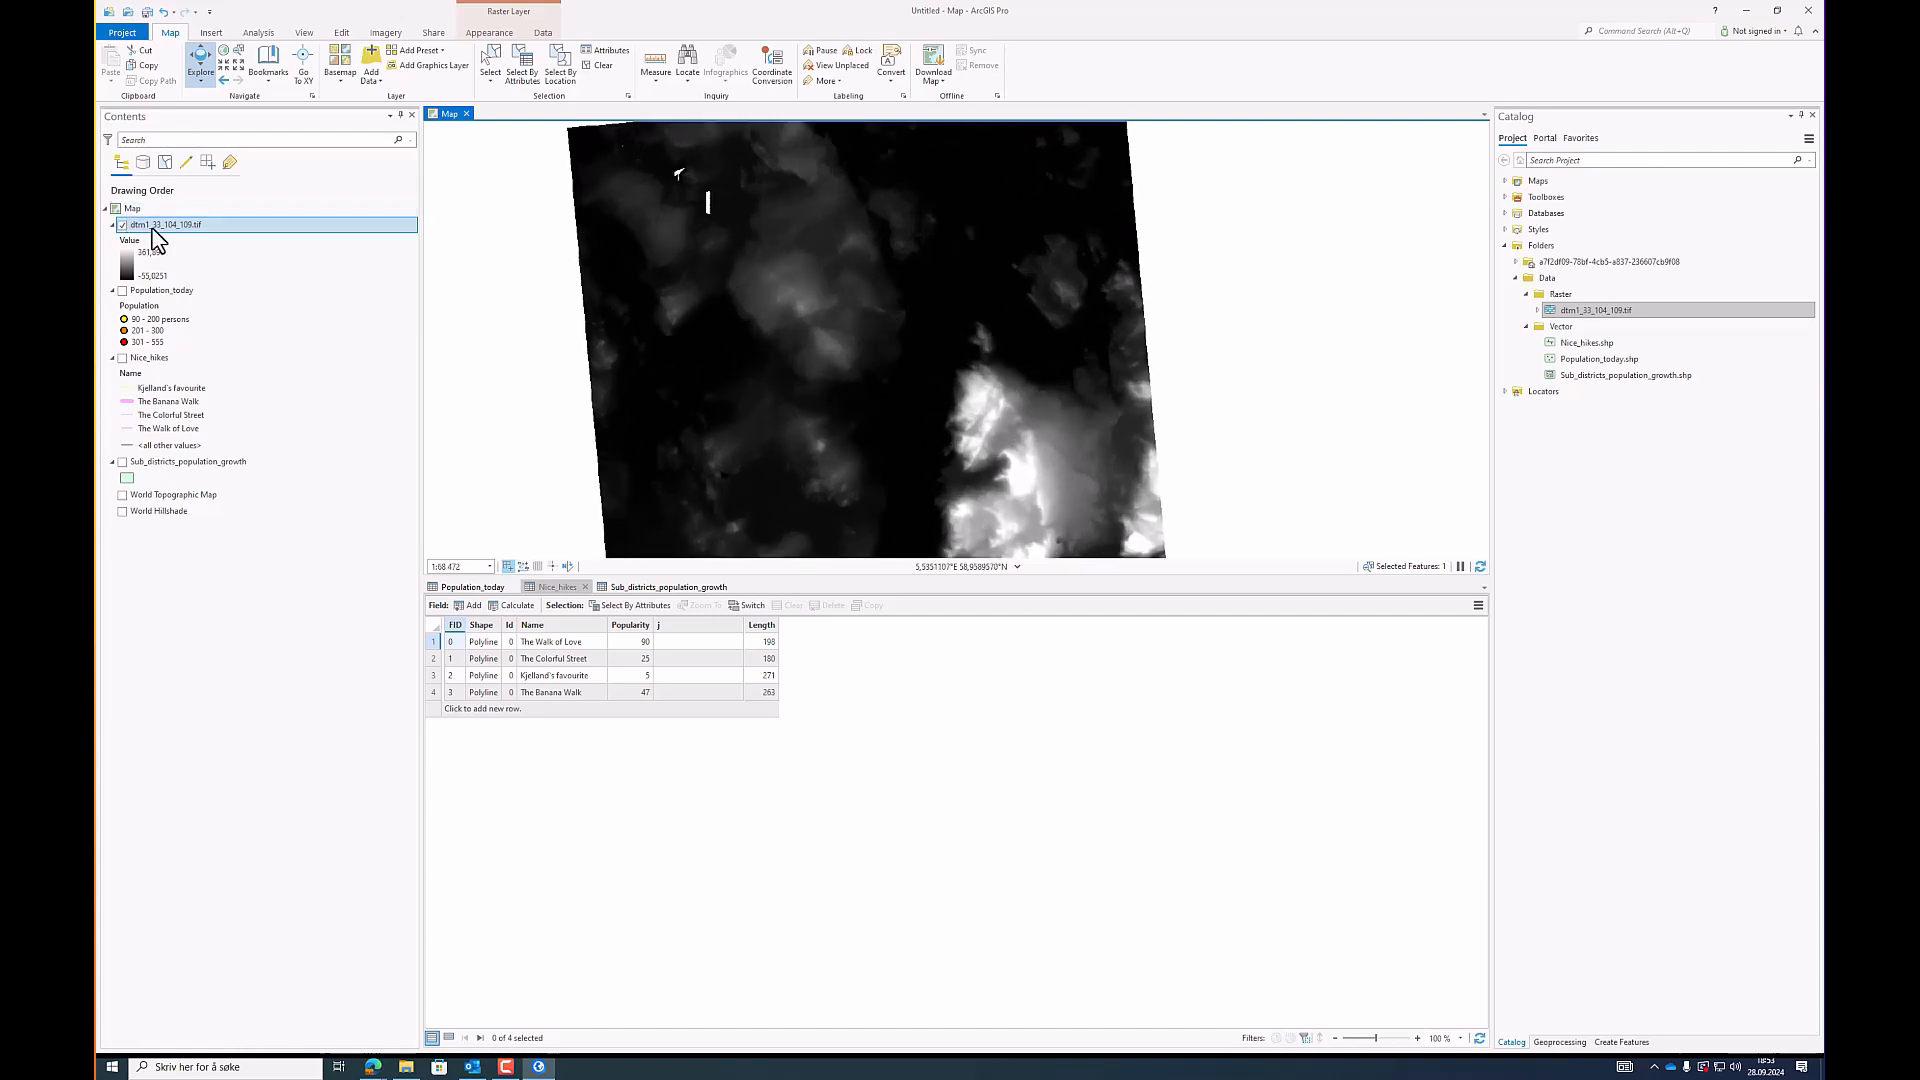
left_click(878, 390)
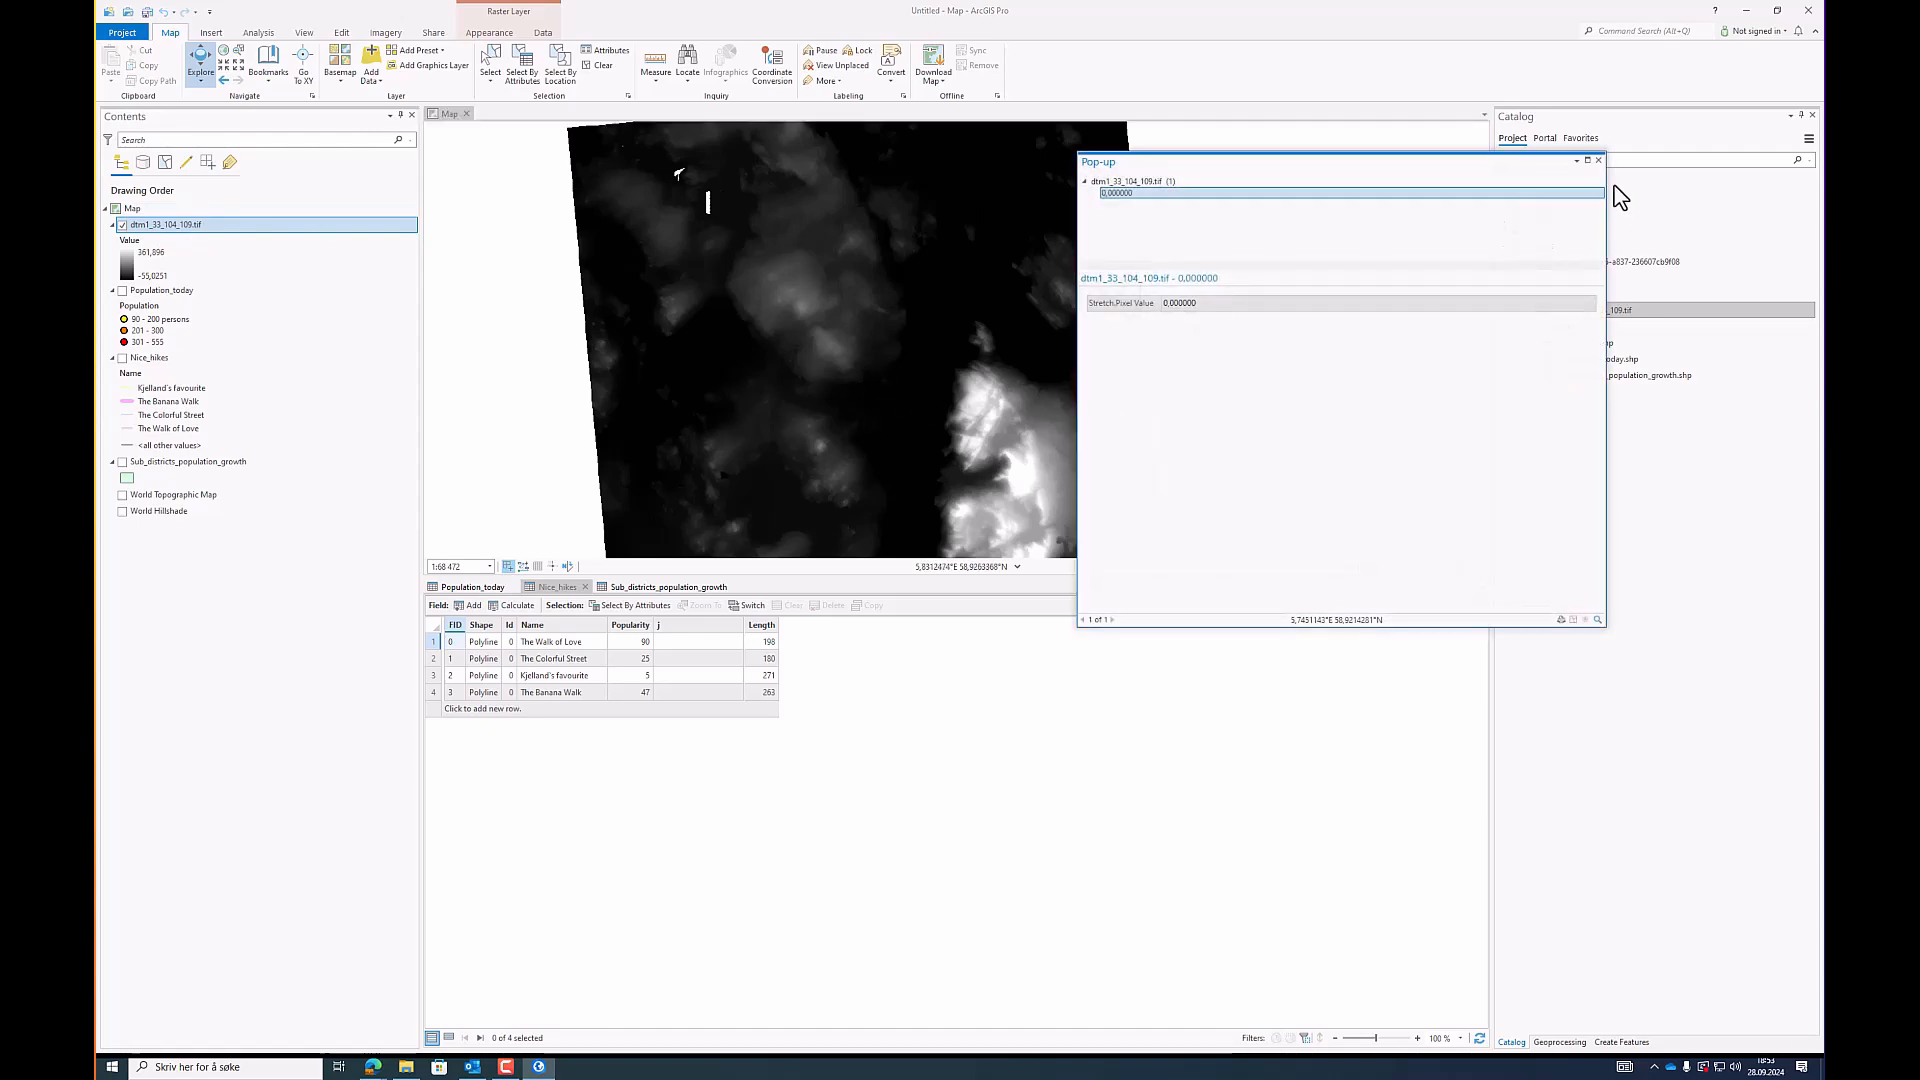
left_click(1598, 160)
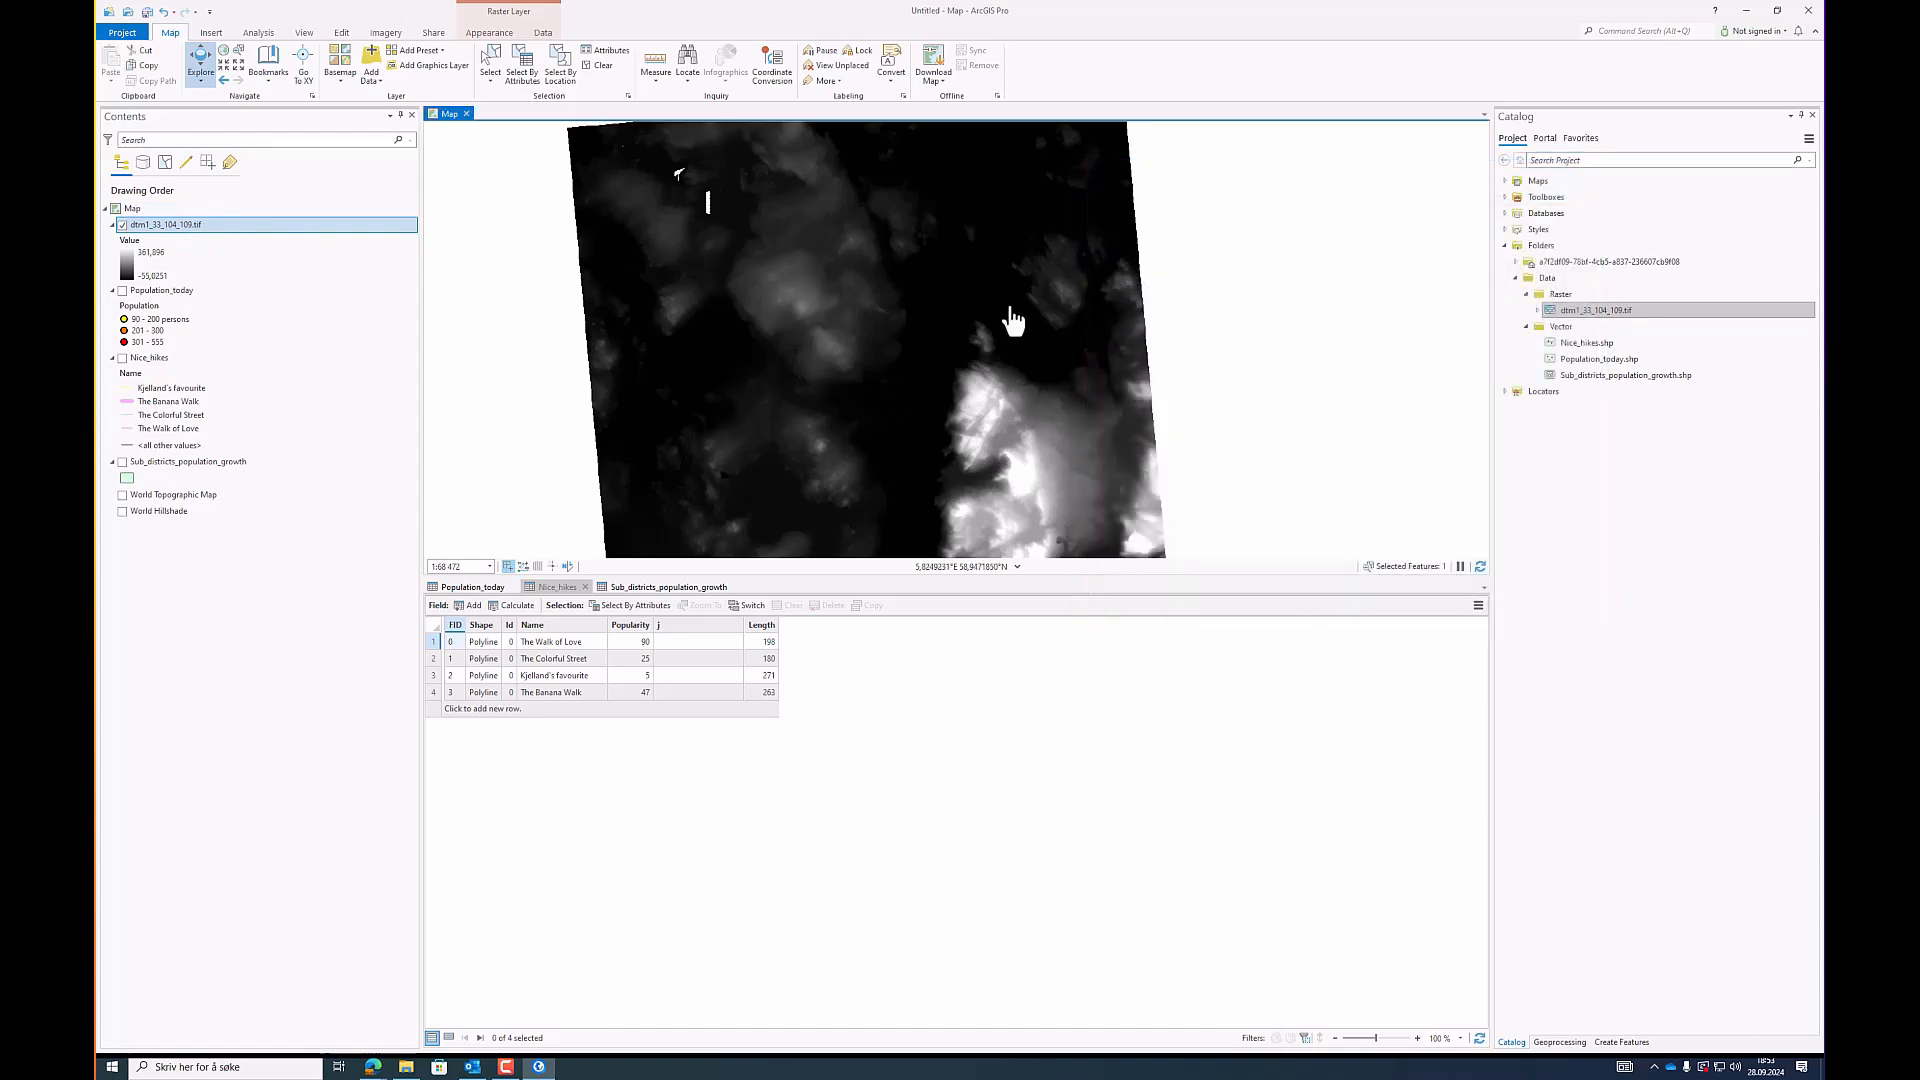
Step: Hide the terrain raster and turn on the World Topographic Map and World Hillshade layers to locate the city area
left_click(123, 225)
left_click(122, 494)
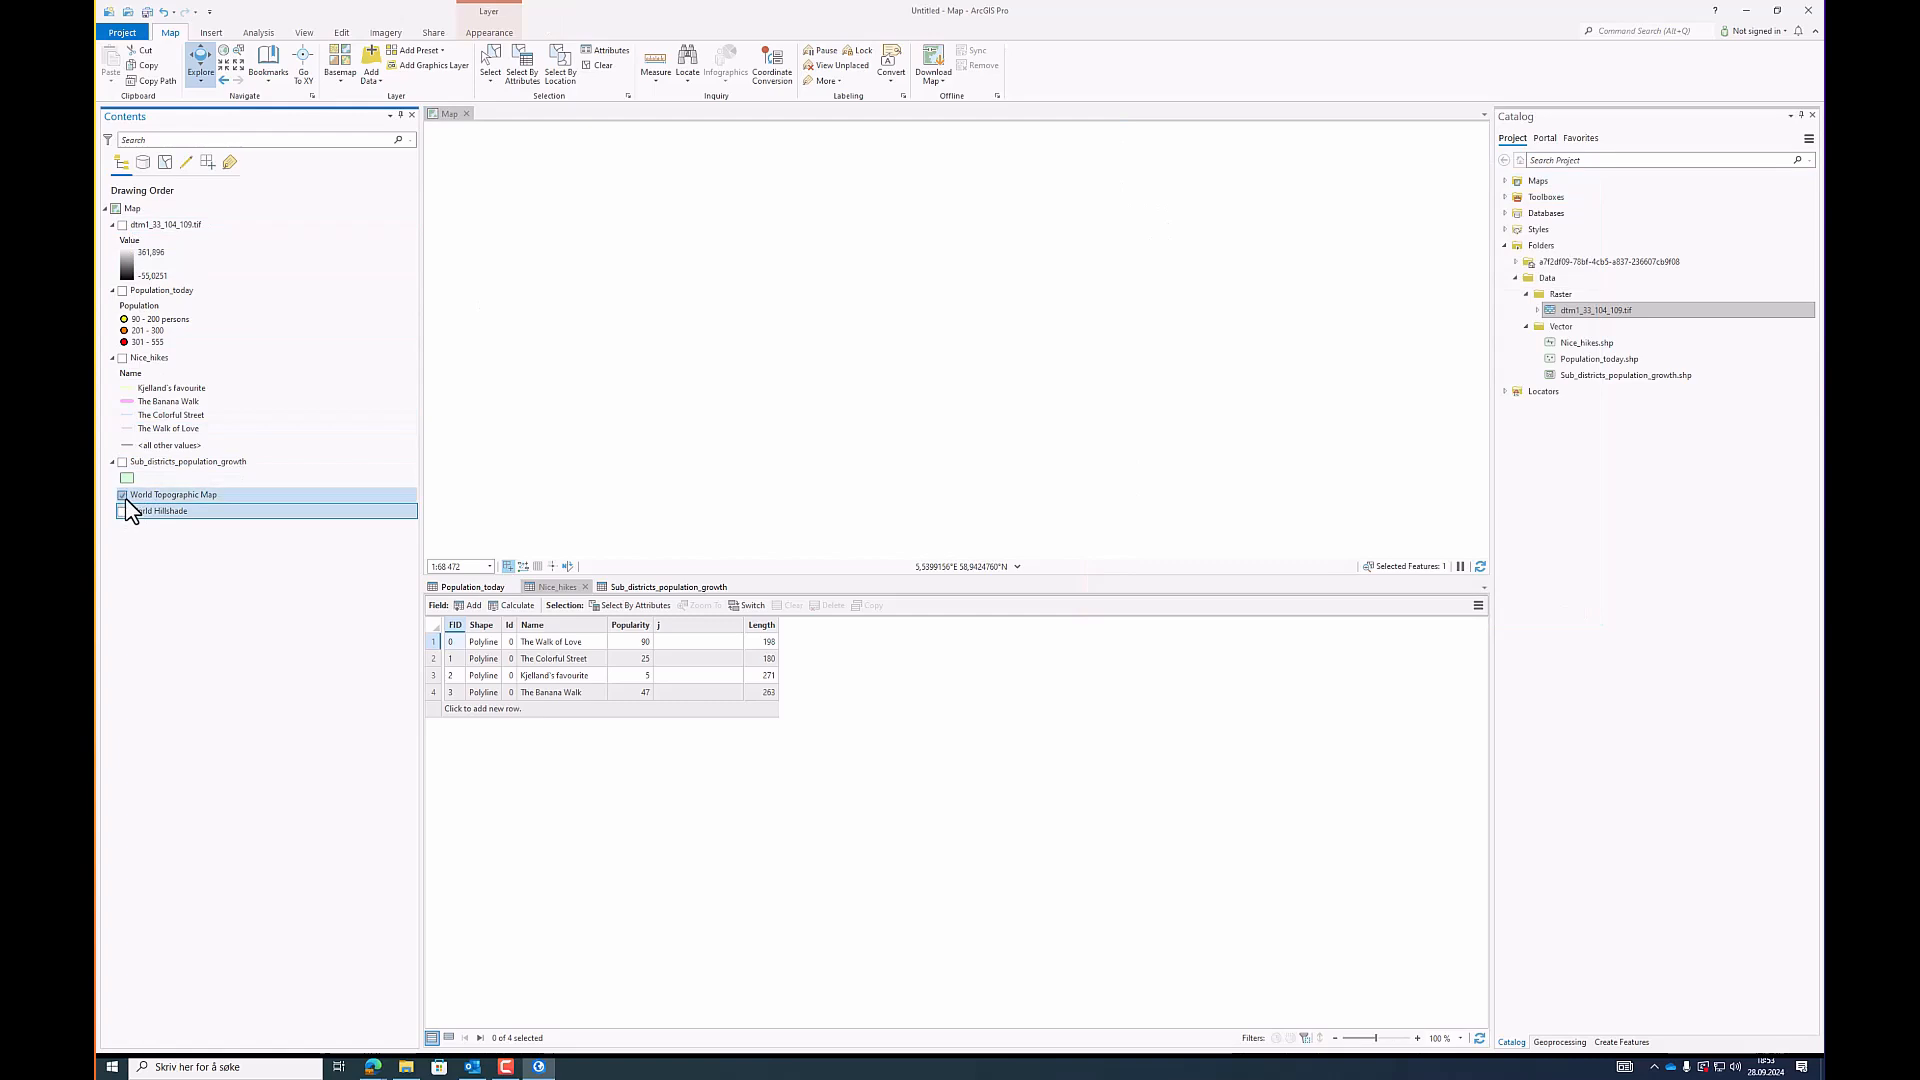
left_click(122, 511)
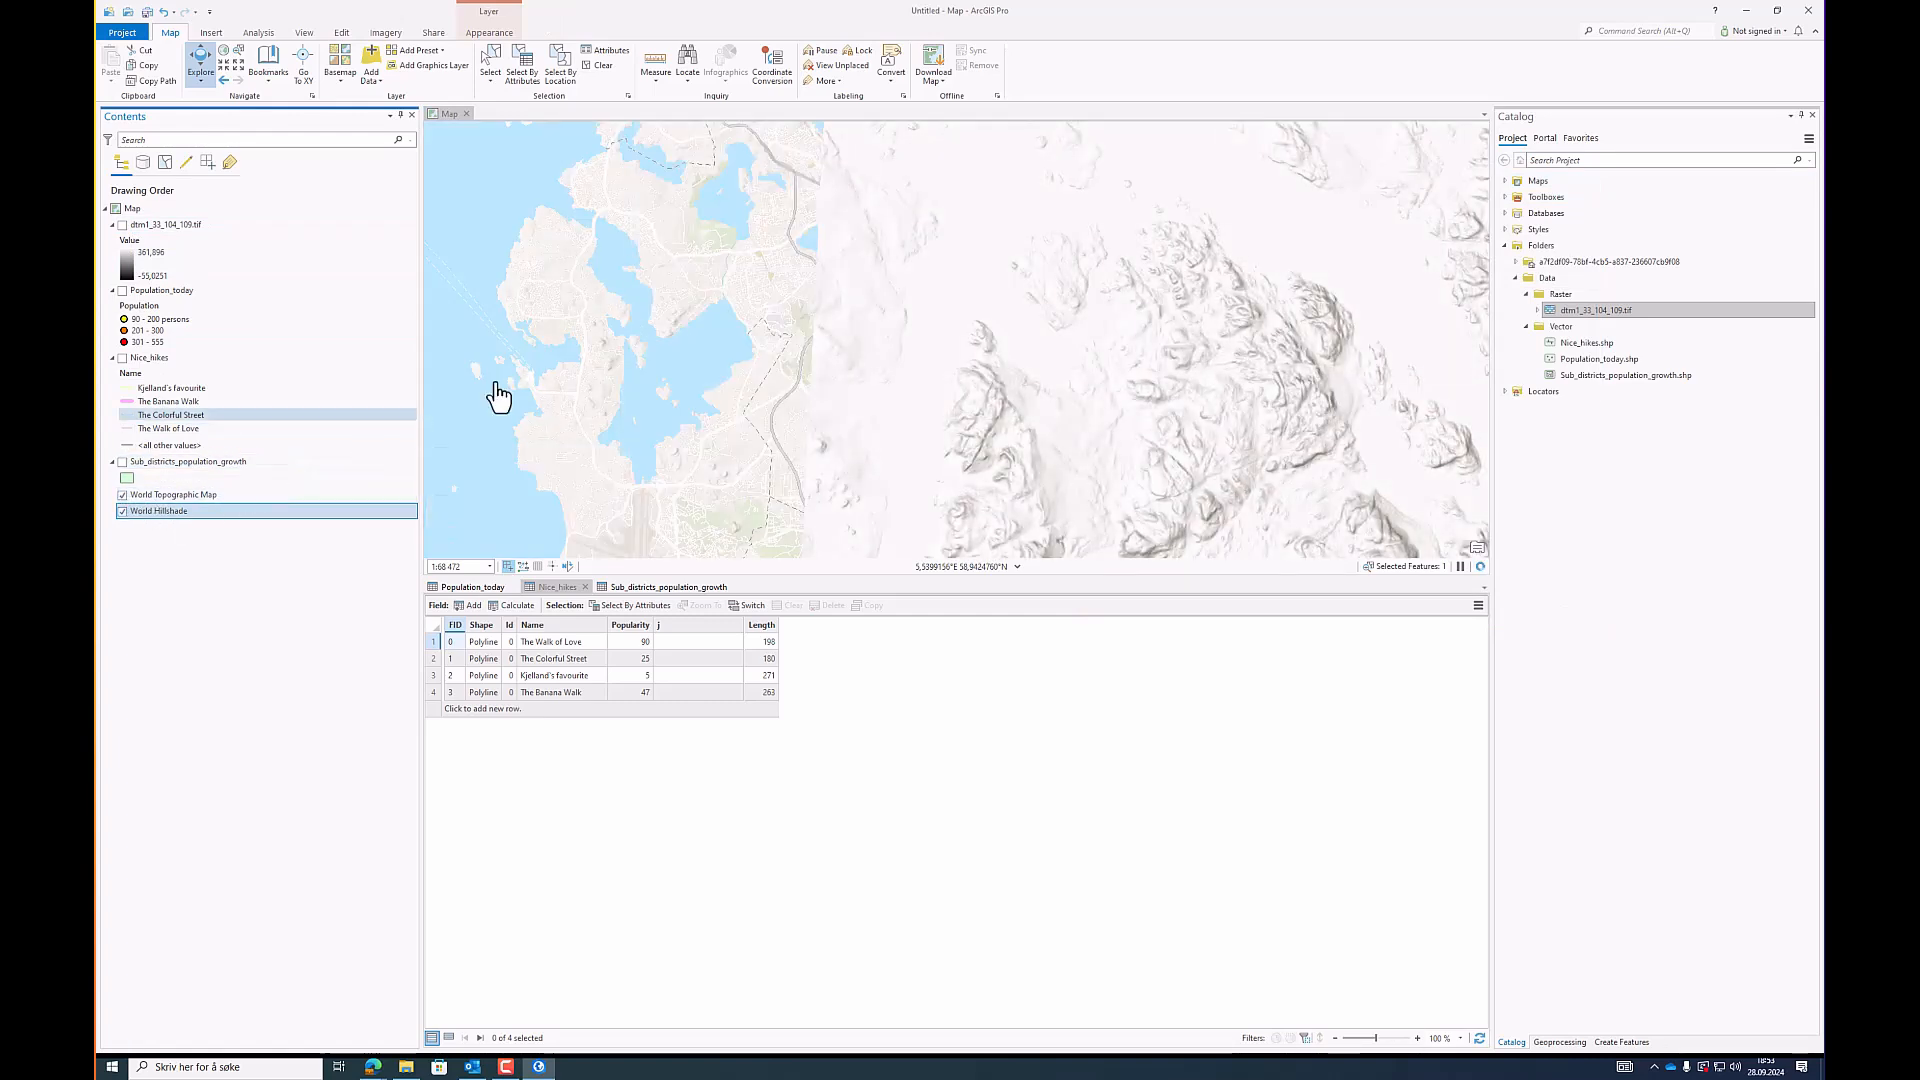
left_click(677, 308)
scroll(913, 446, "down", 5)
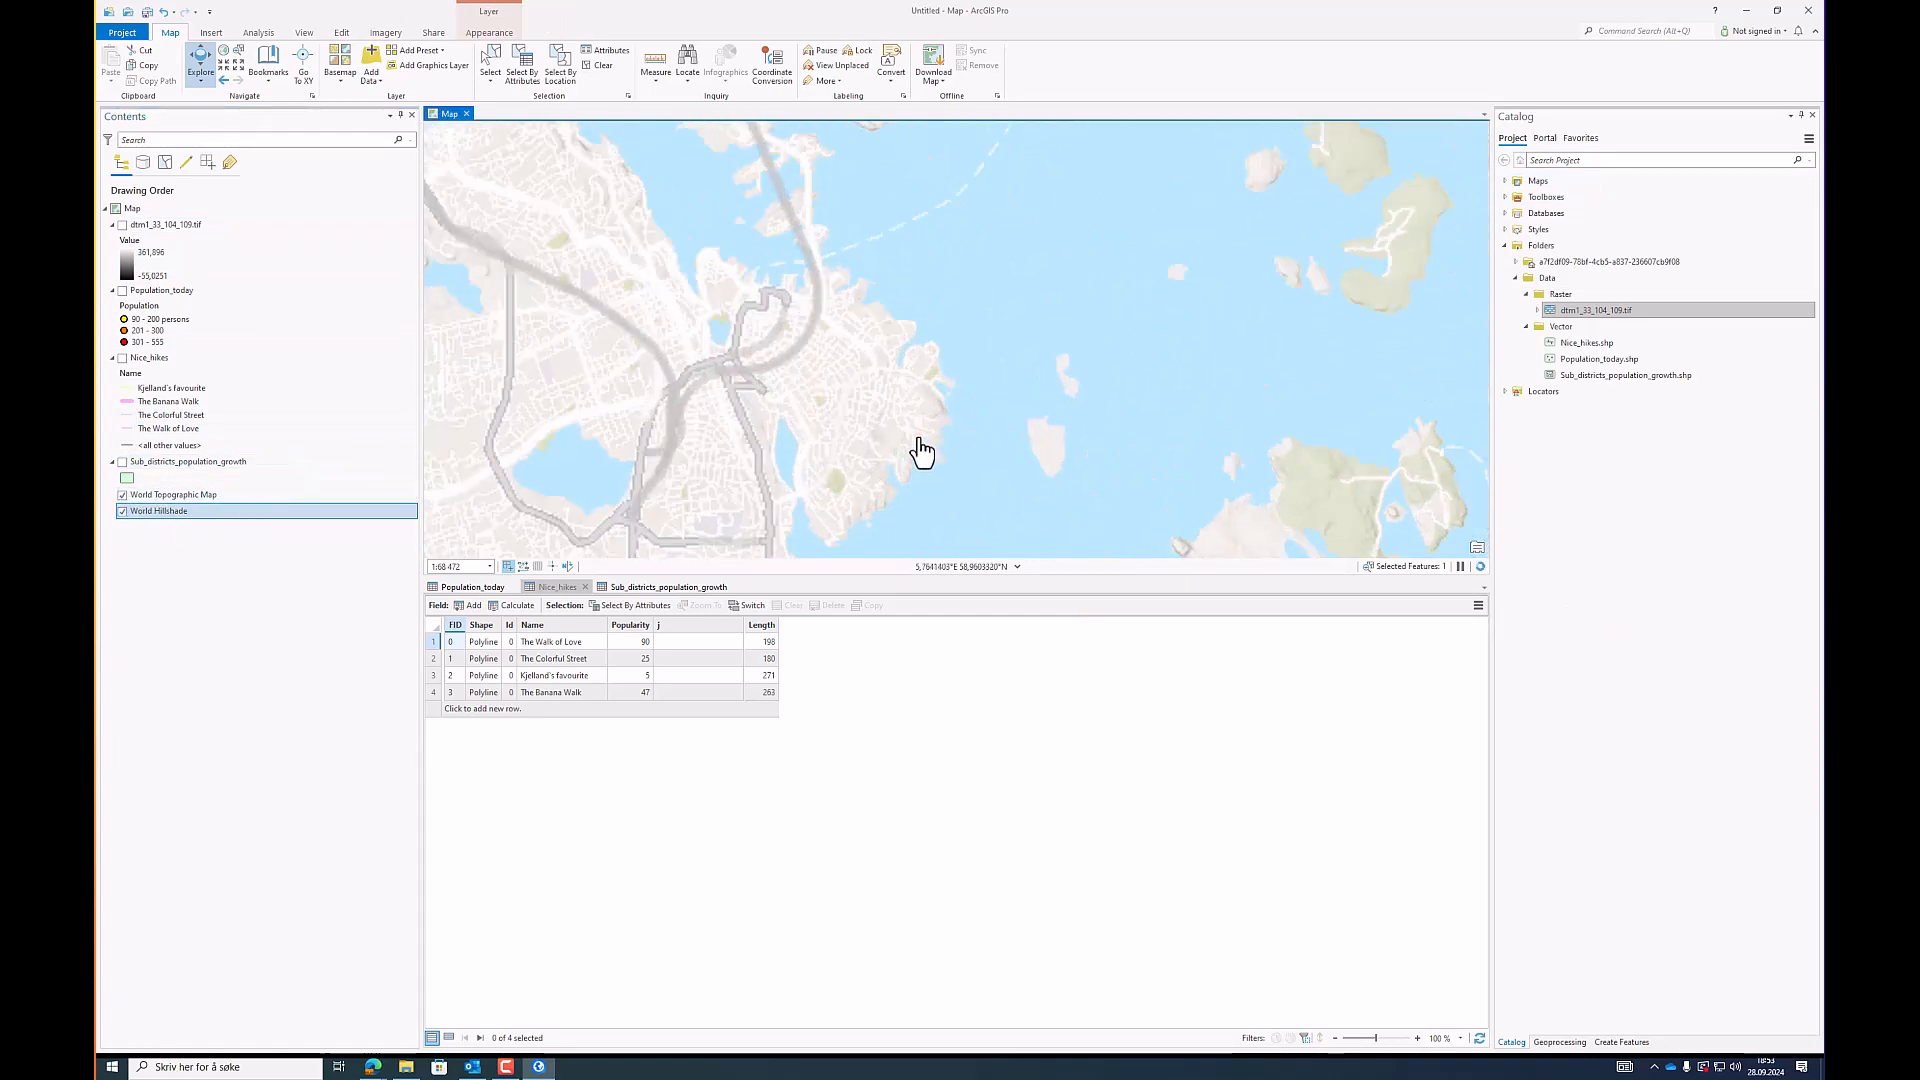
scroll(900, 413, "down", 3)
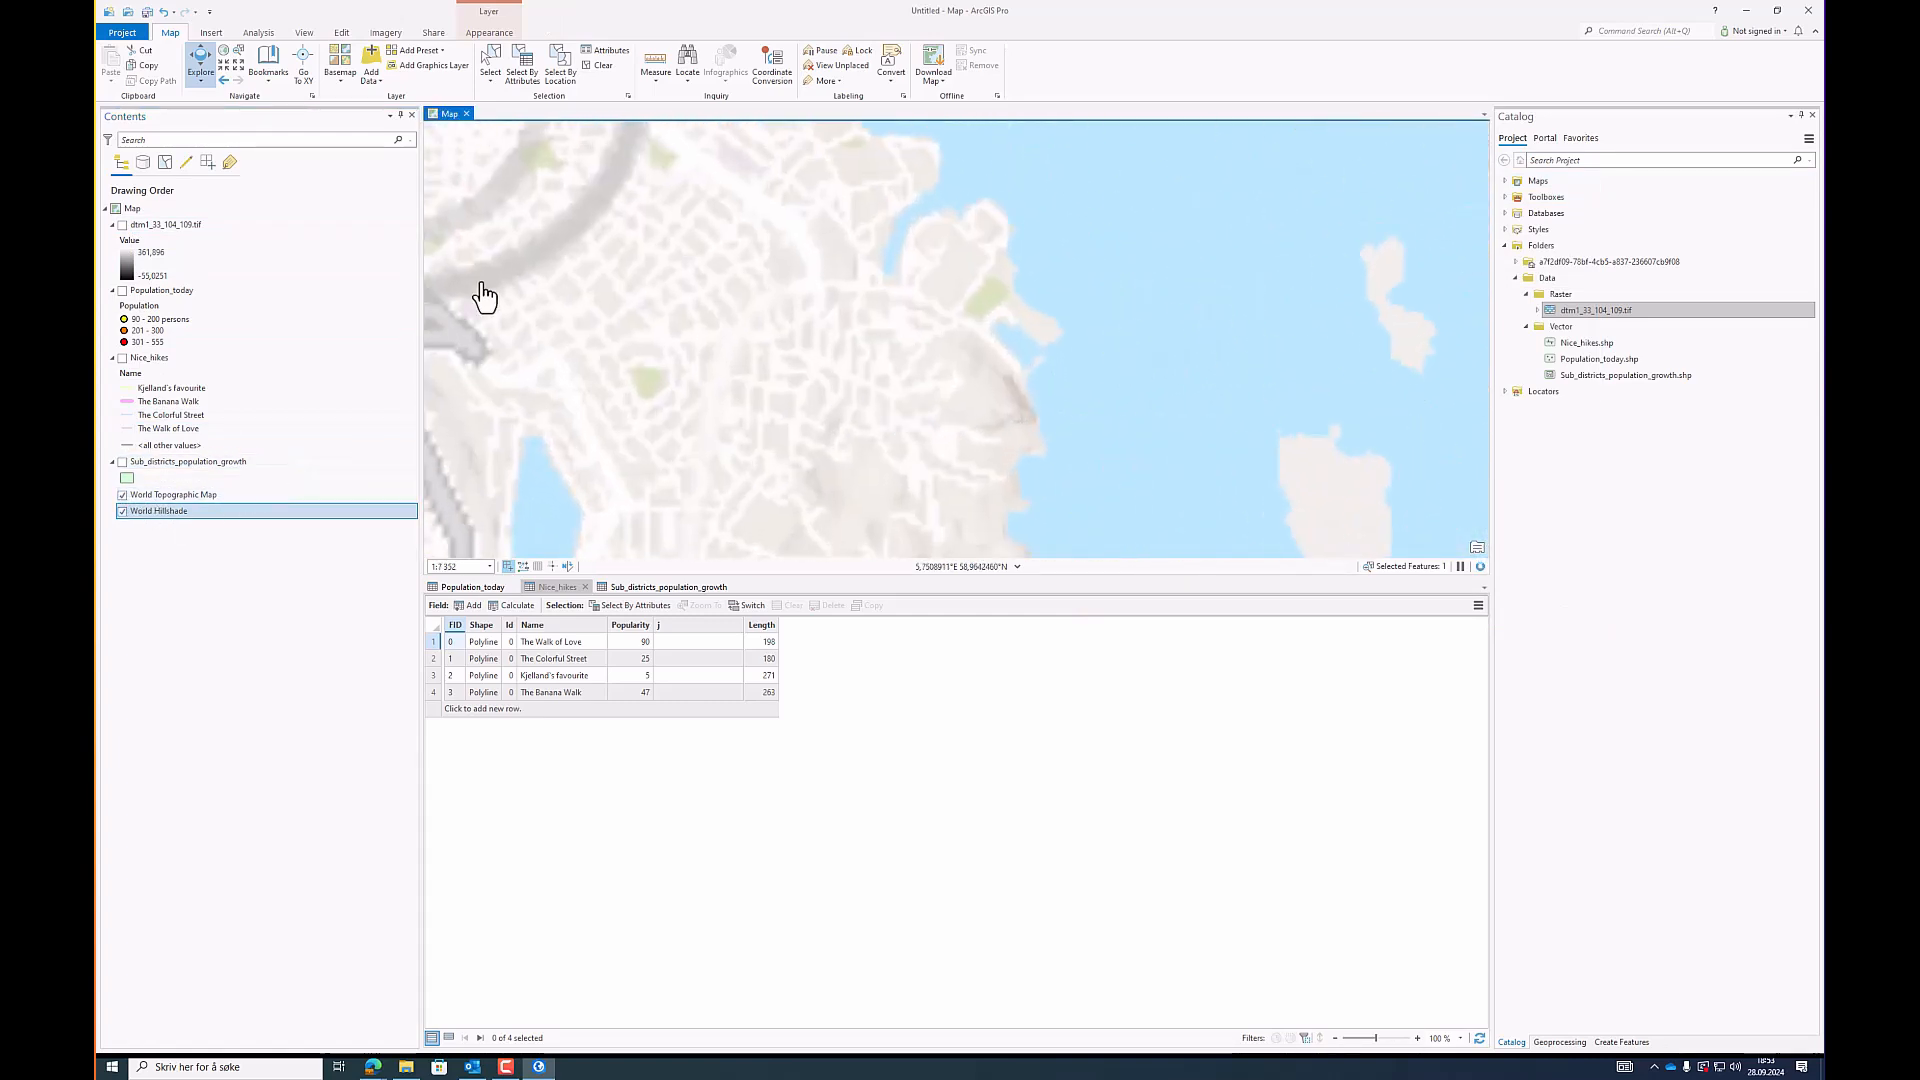
Step: Show the dtm1_33_104_109.tif layer again and query the pixel value at a point on the city's land area
left_click(122, 224)
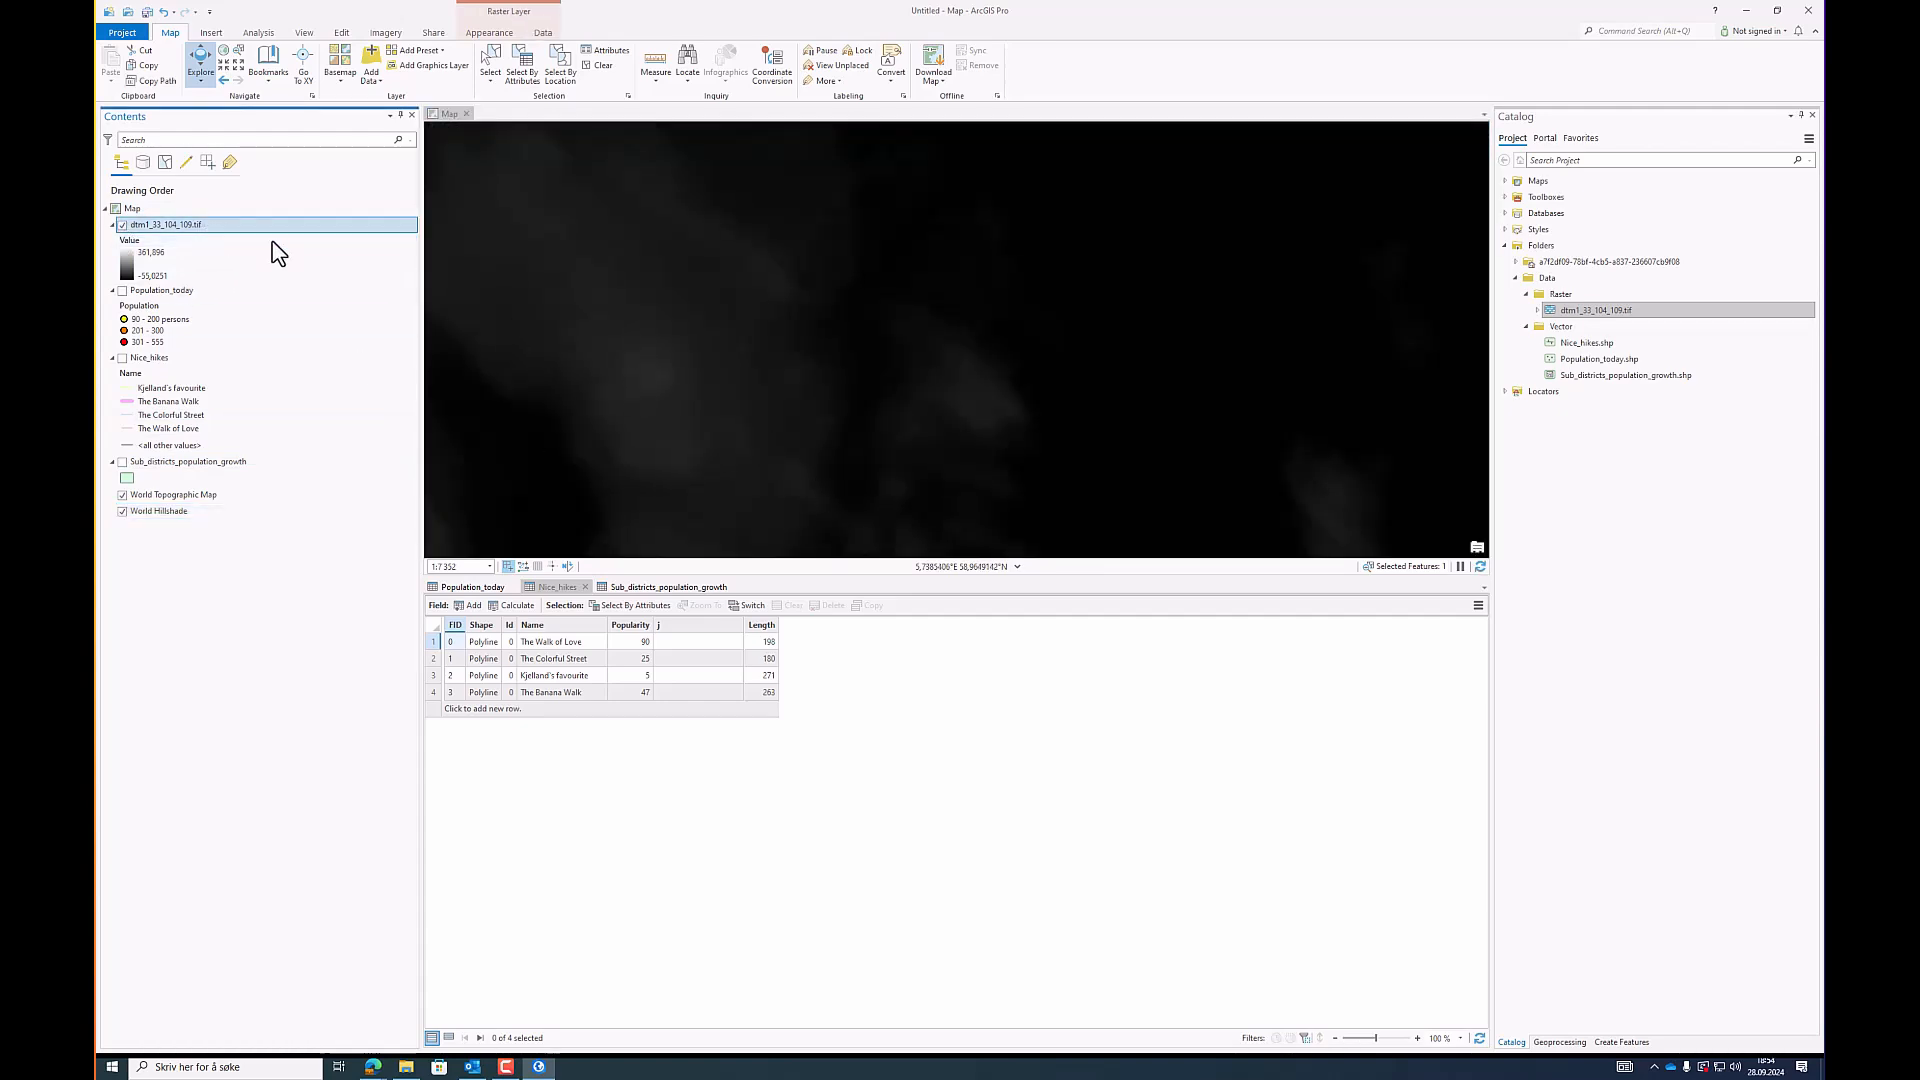
left_click(706, 390)
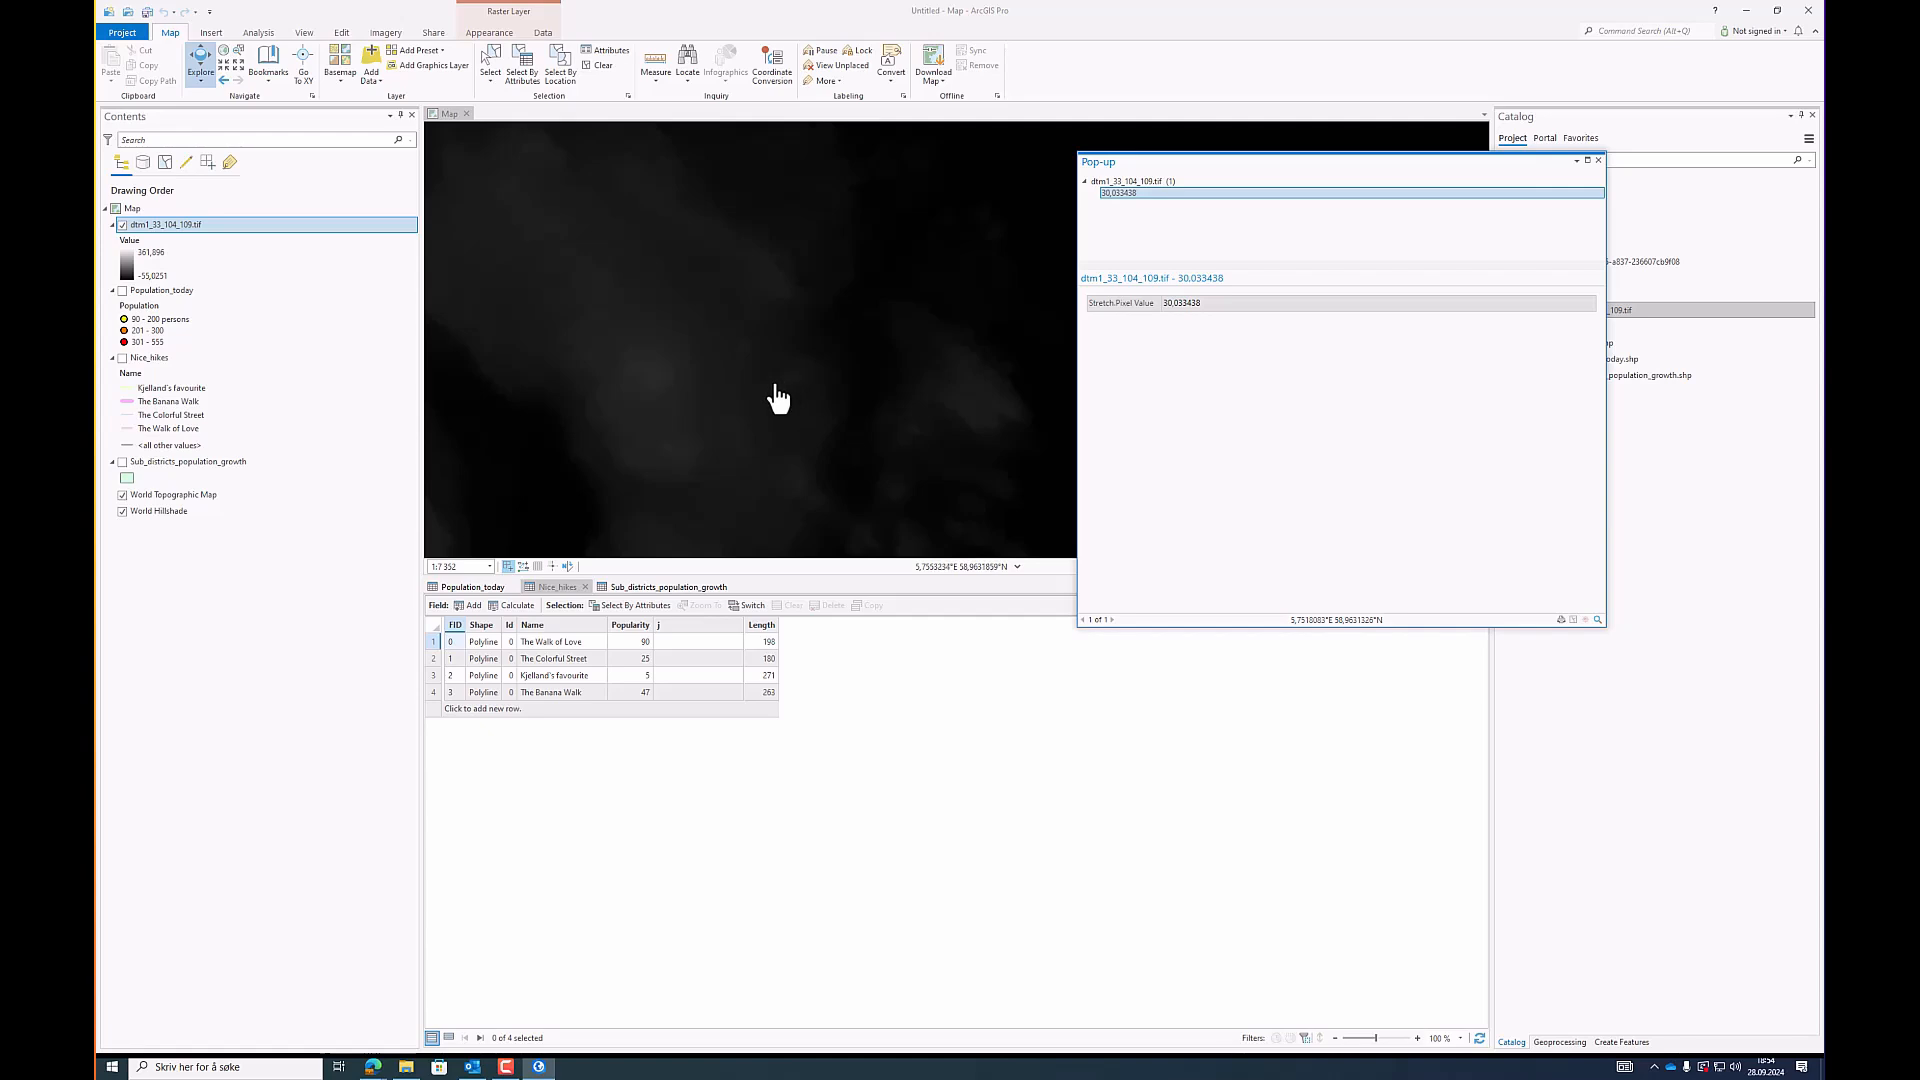
Step: Symbolize the dtm1_33_104_109.tif terrain layer with the first multicolor rainbow stretch color scheme and examine the recolored terrain
left_click(1598, 161)
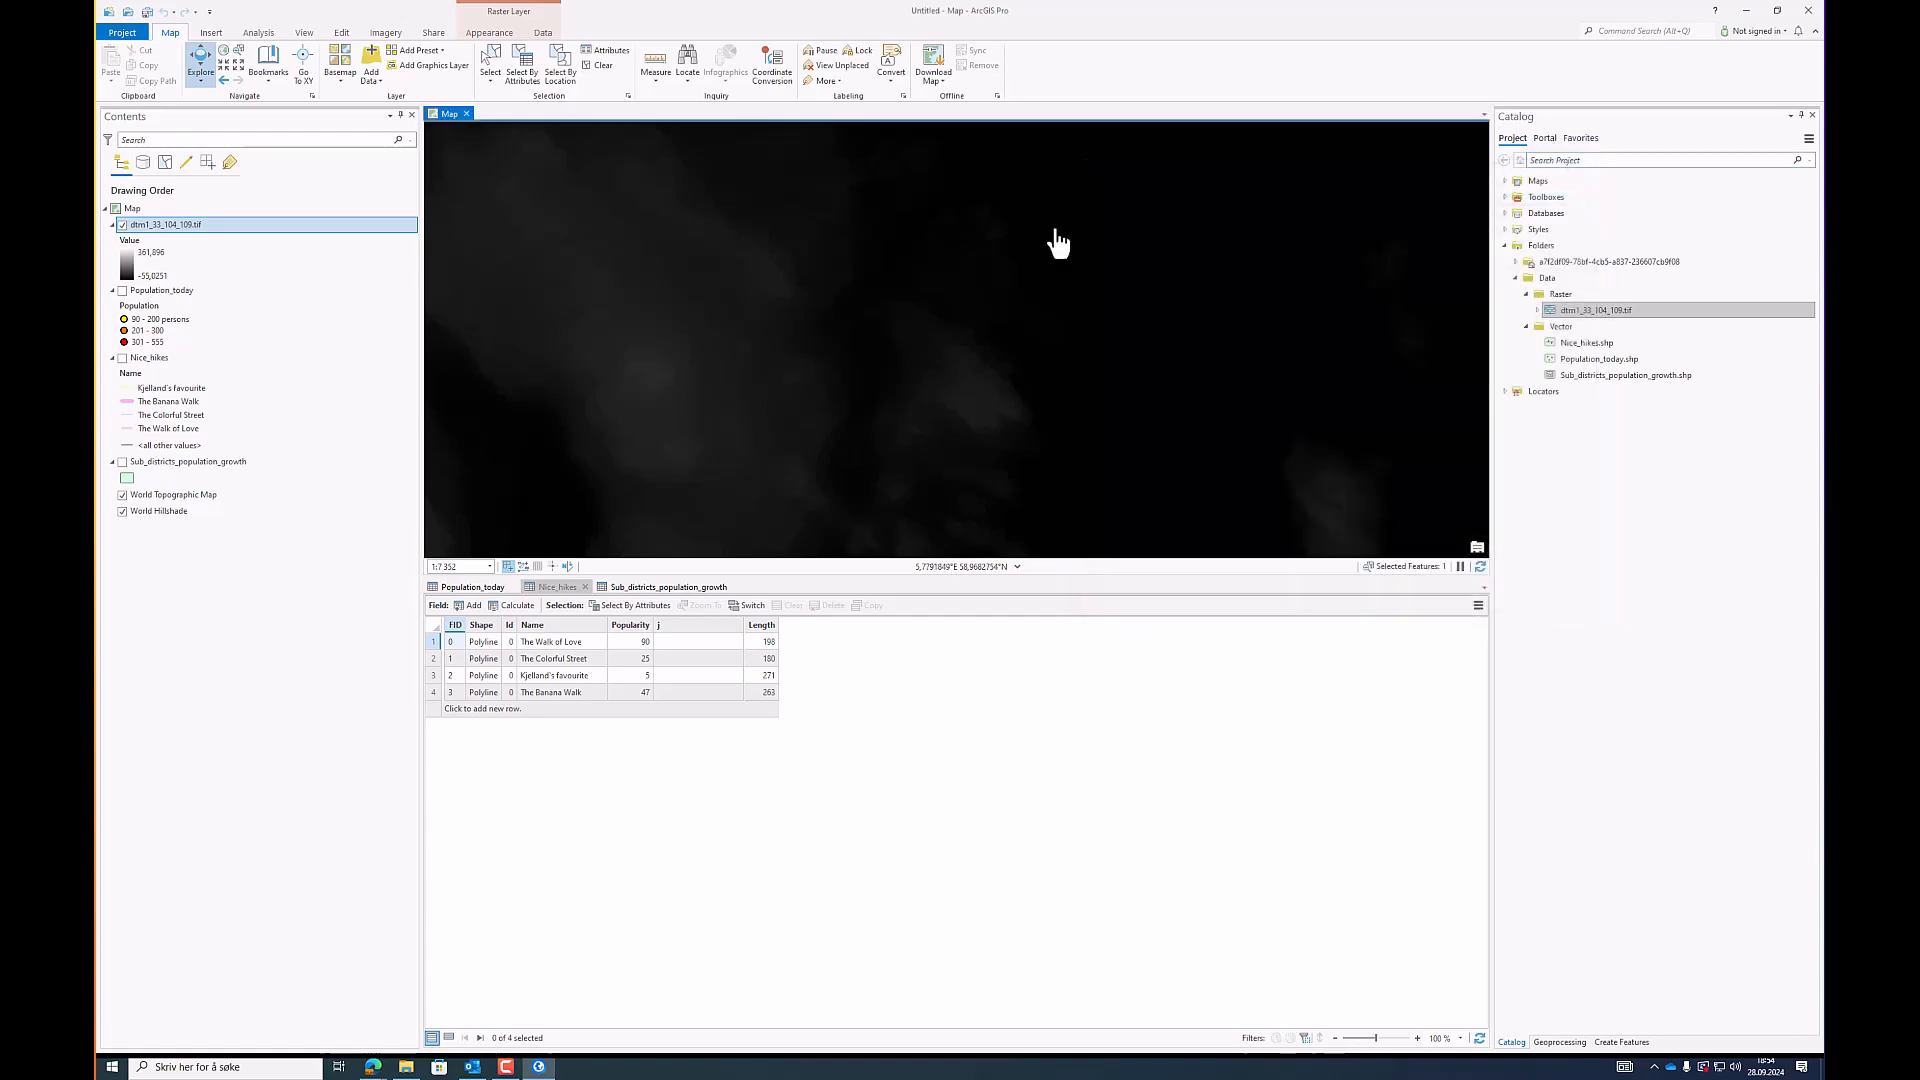
right_click(163, 230)
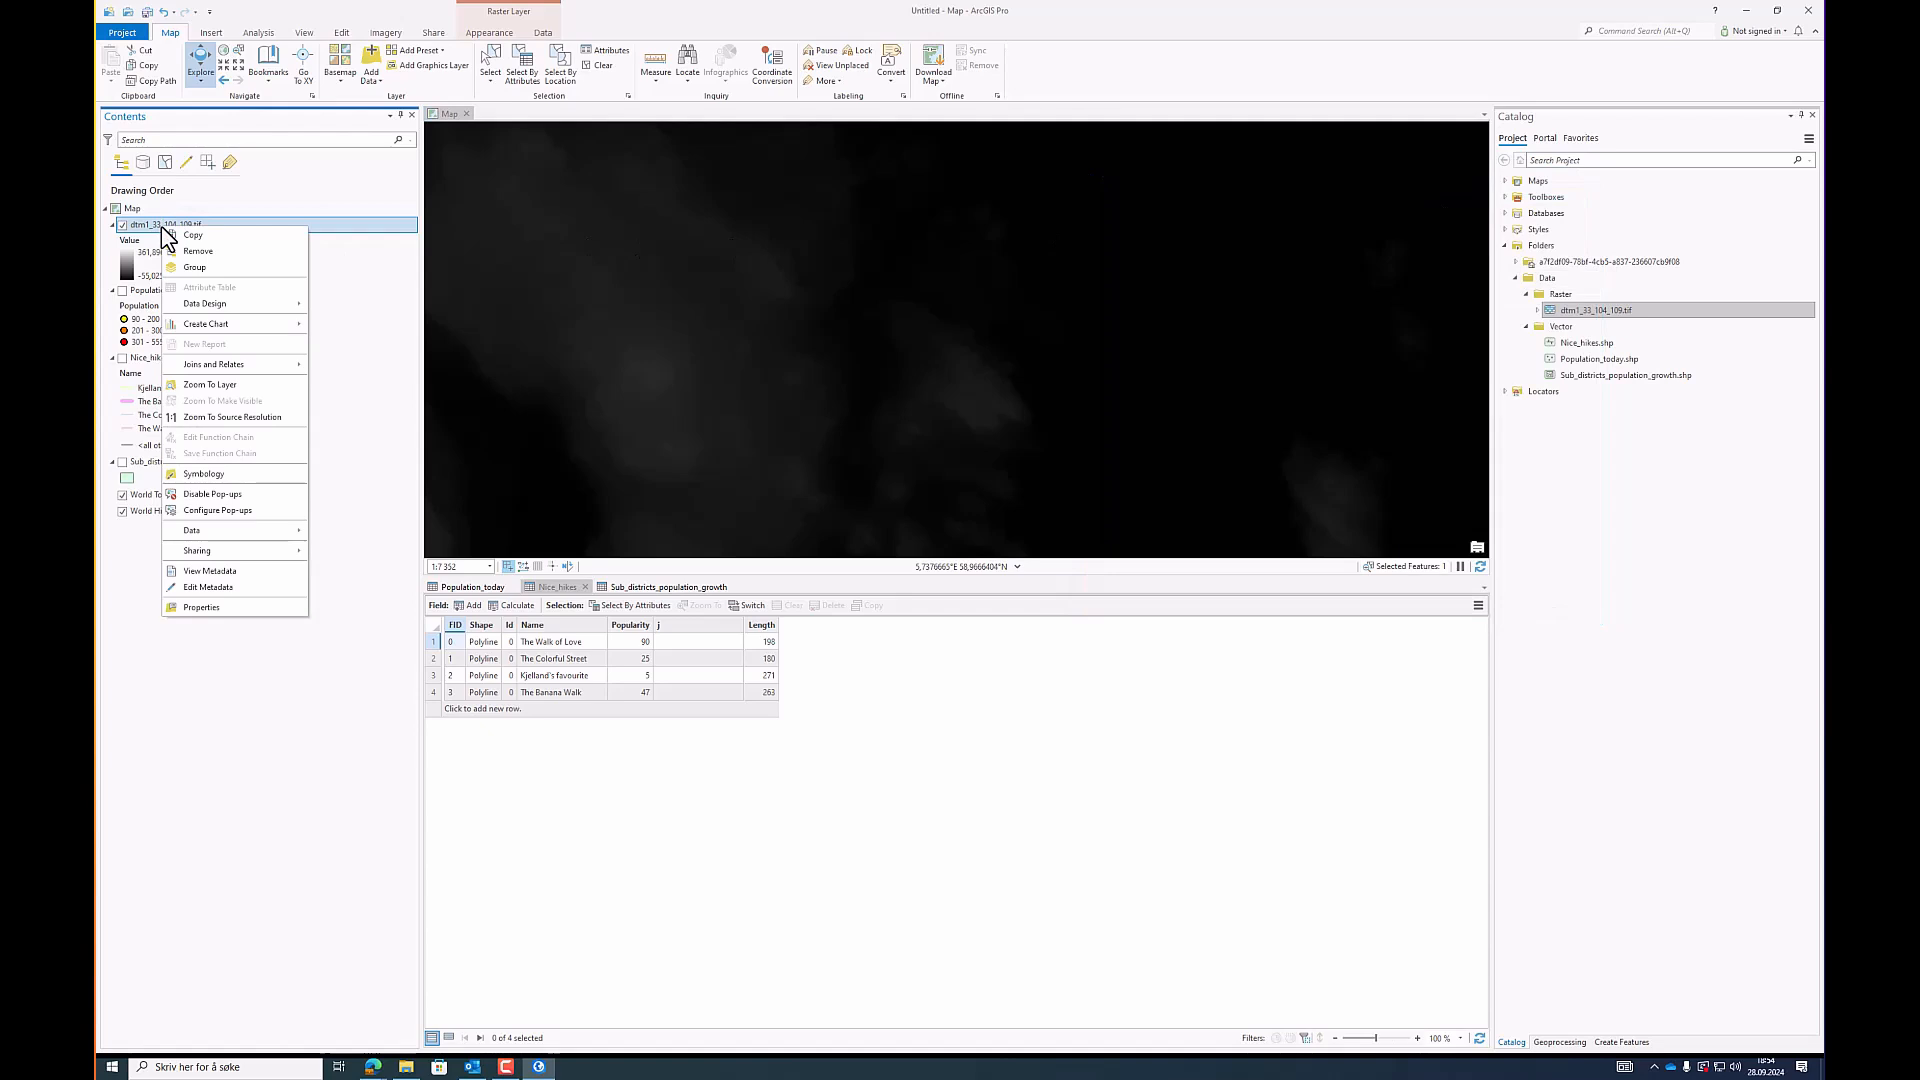
left_click(250, 475)
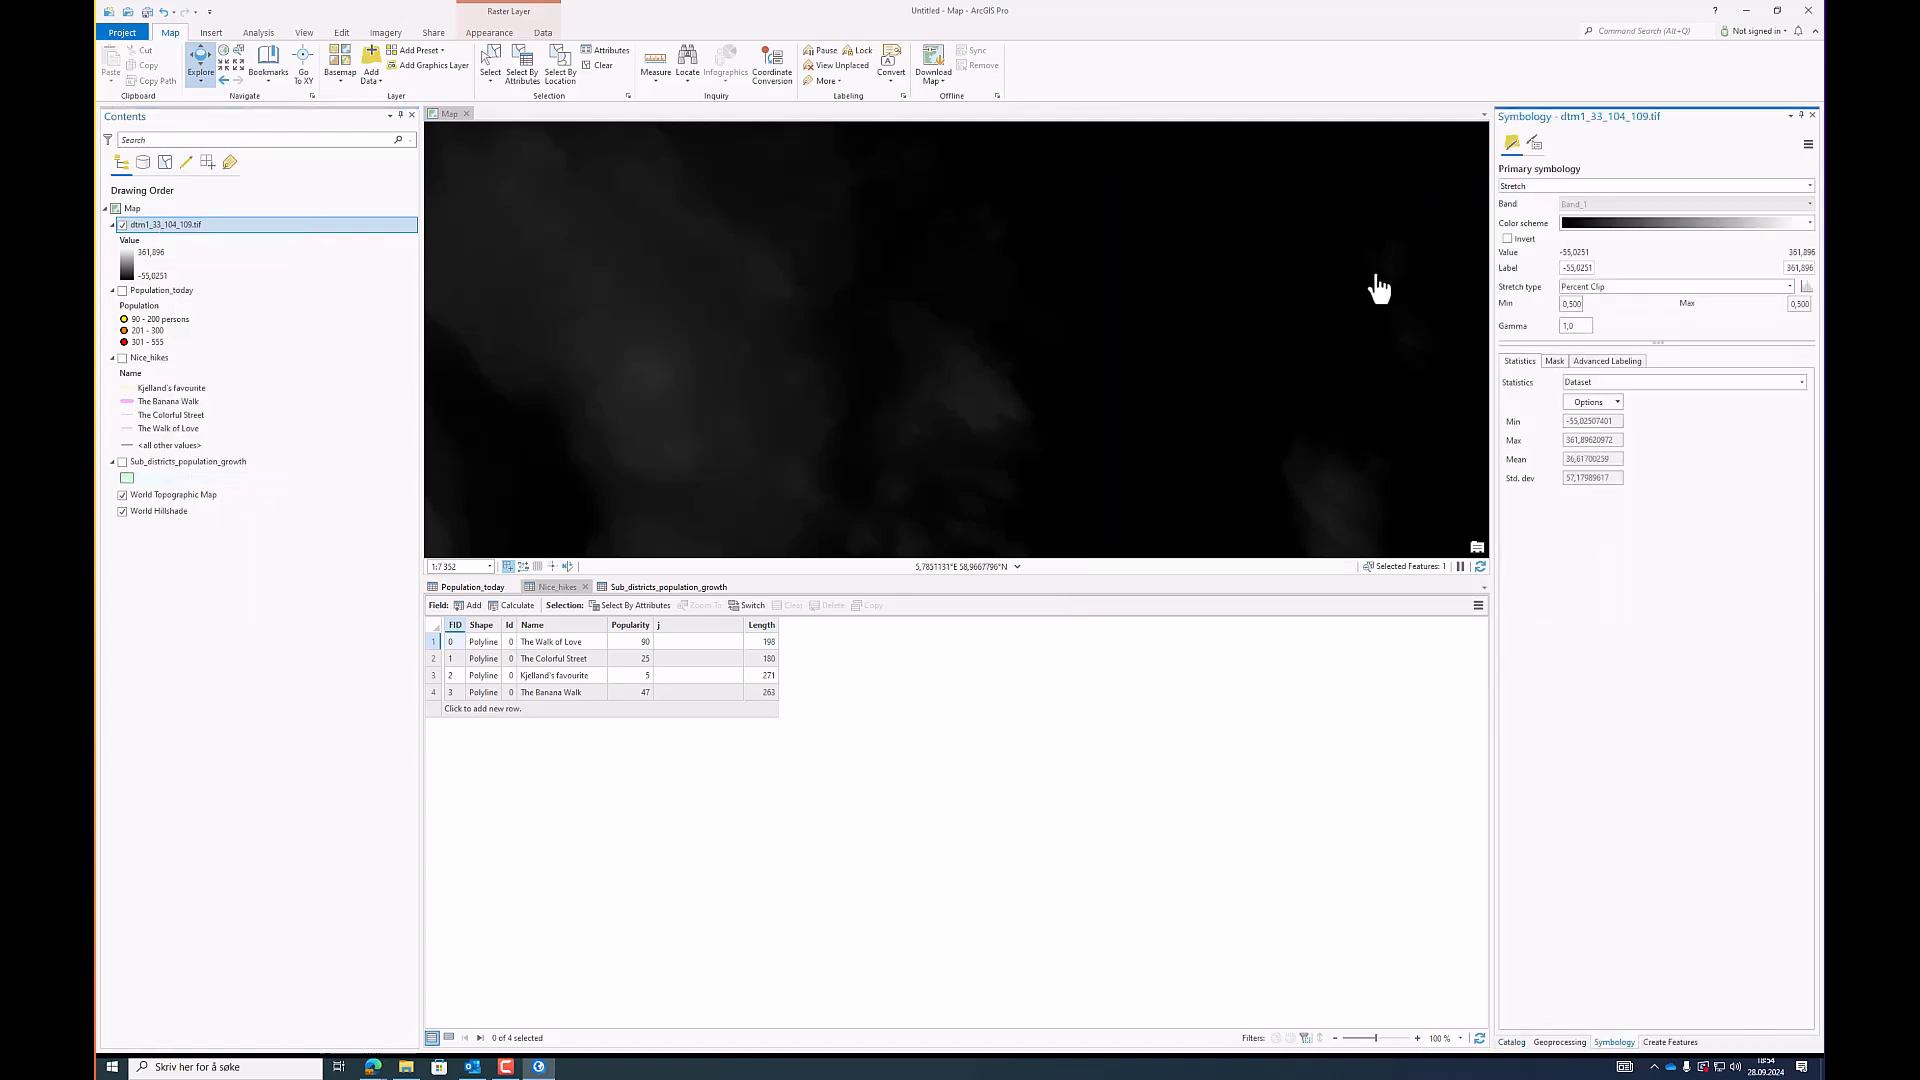
left_click(1805, 223)
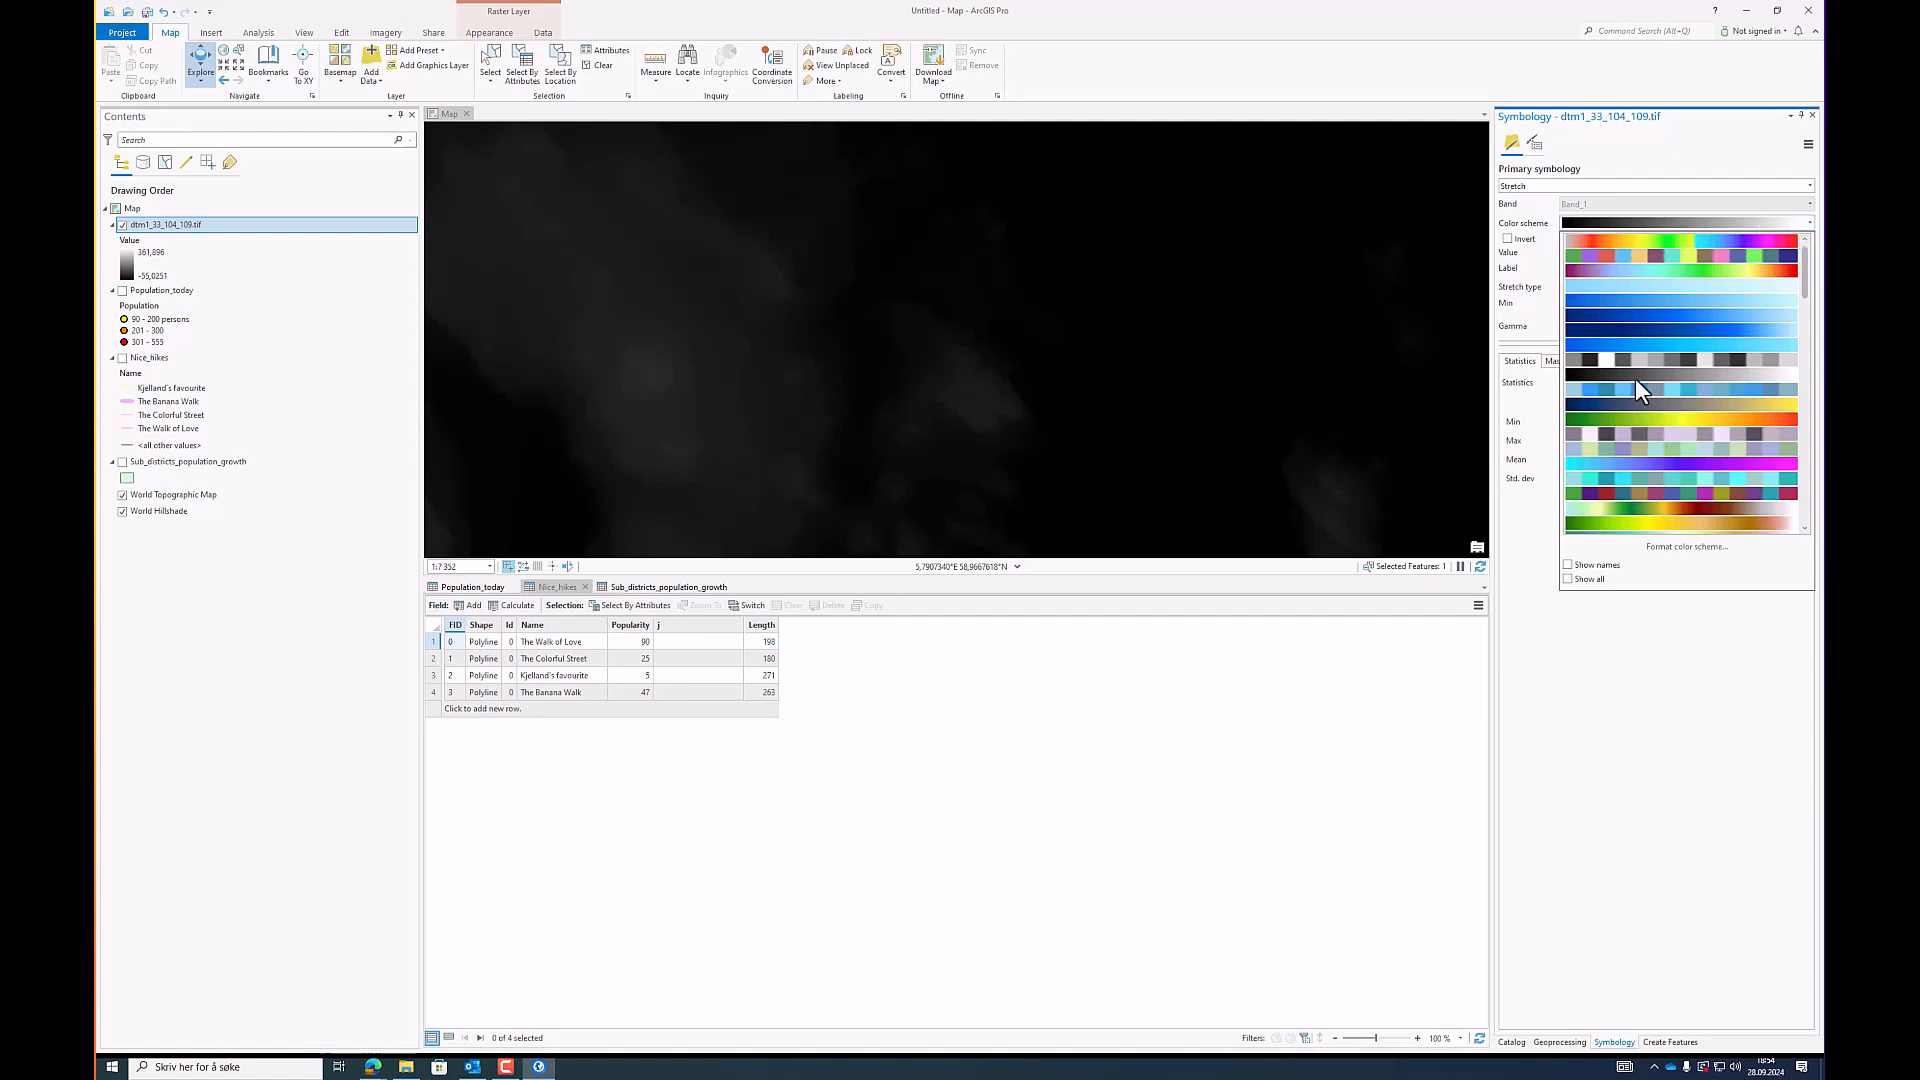
left_click(1631, 244)
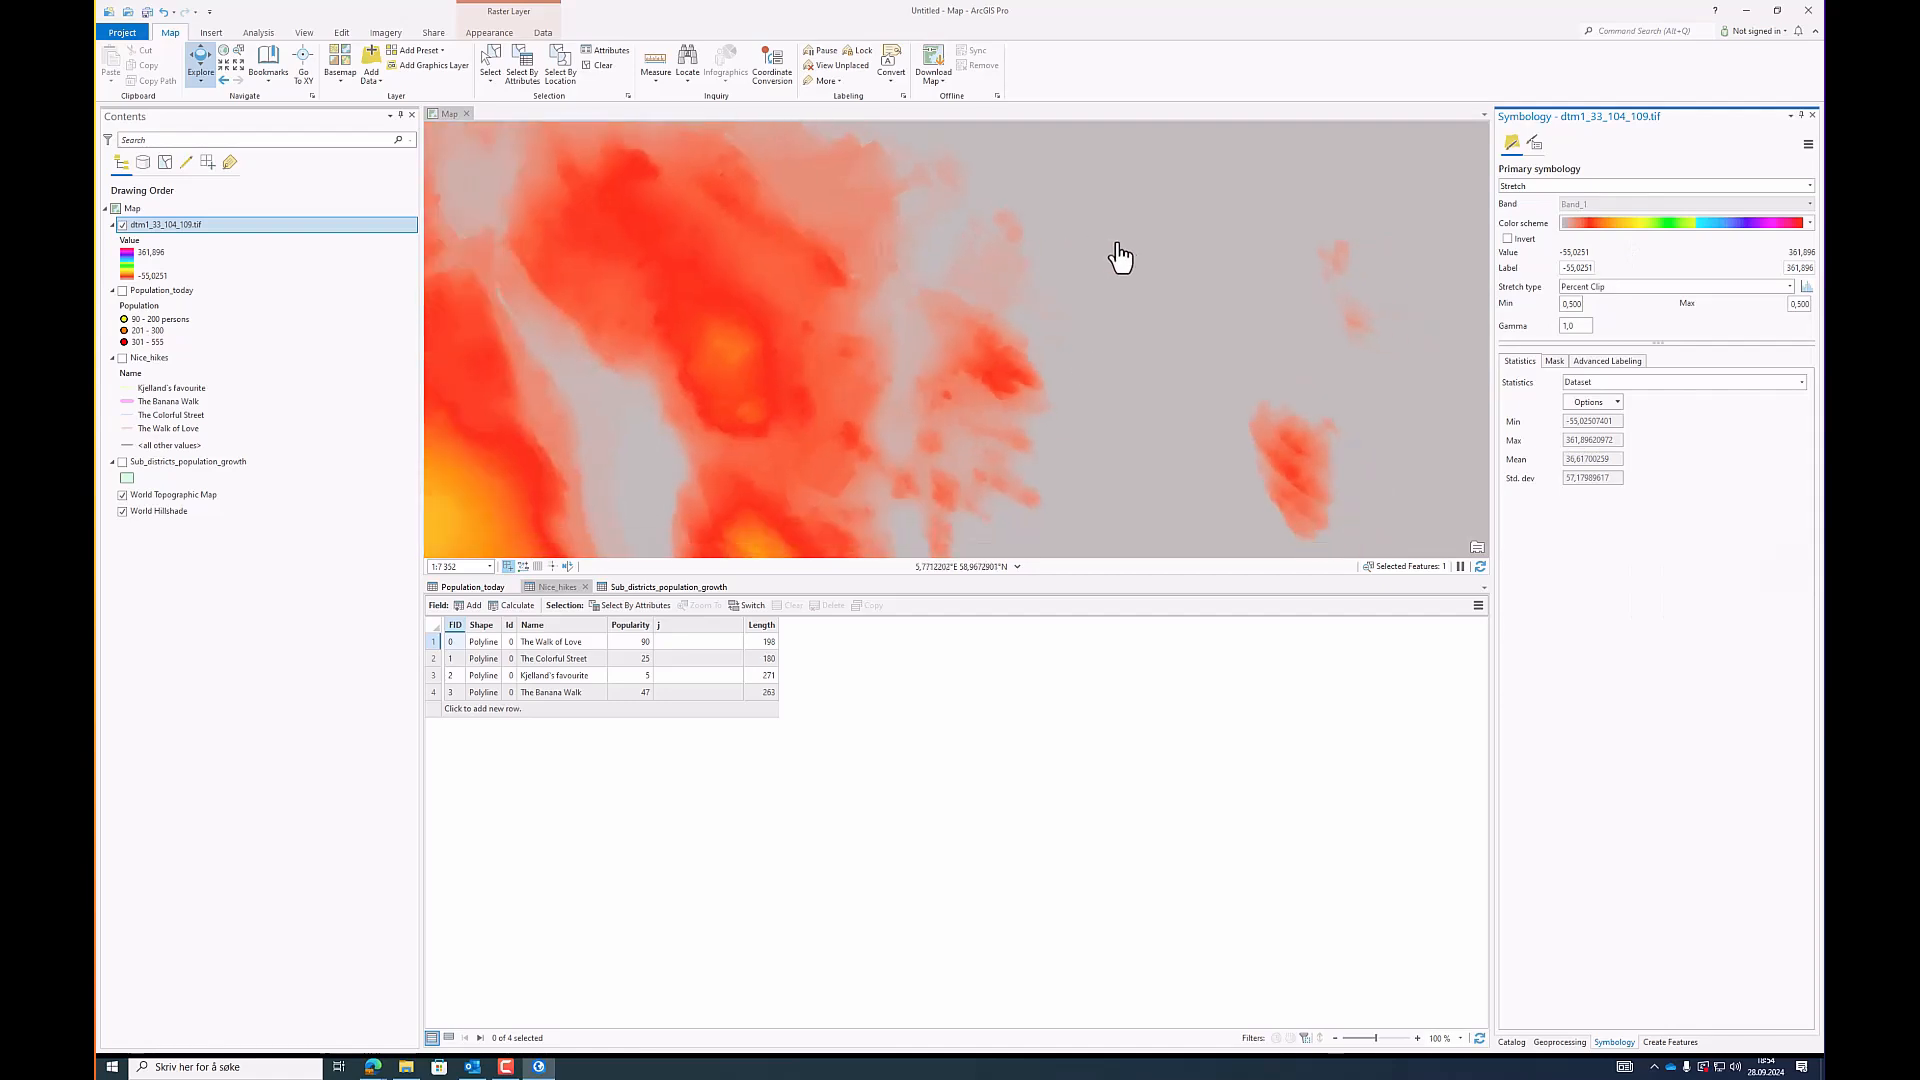
scroll(1168, 293, "down", 3)
scroll(763, 266, "down", 1)
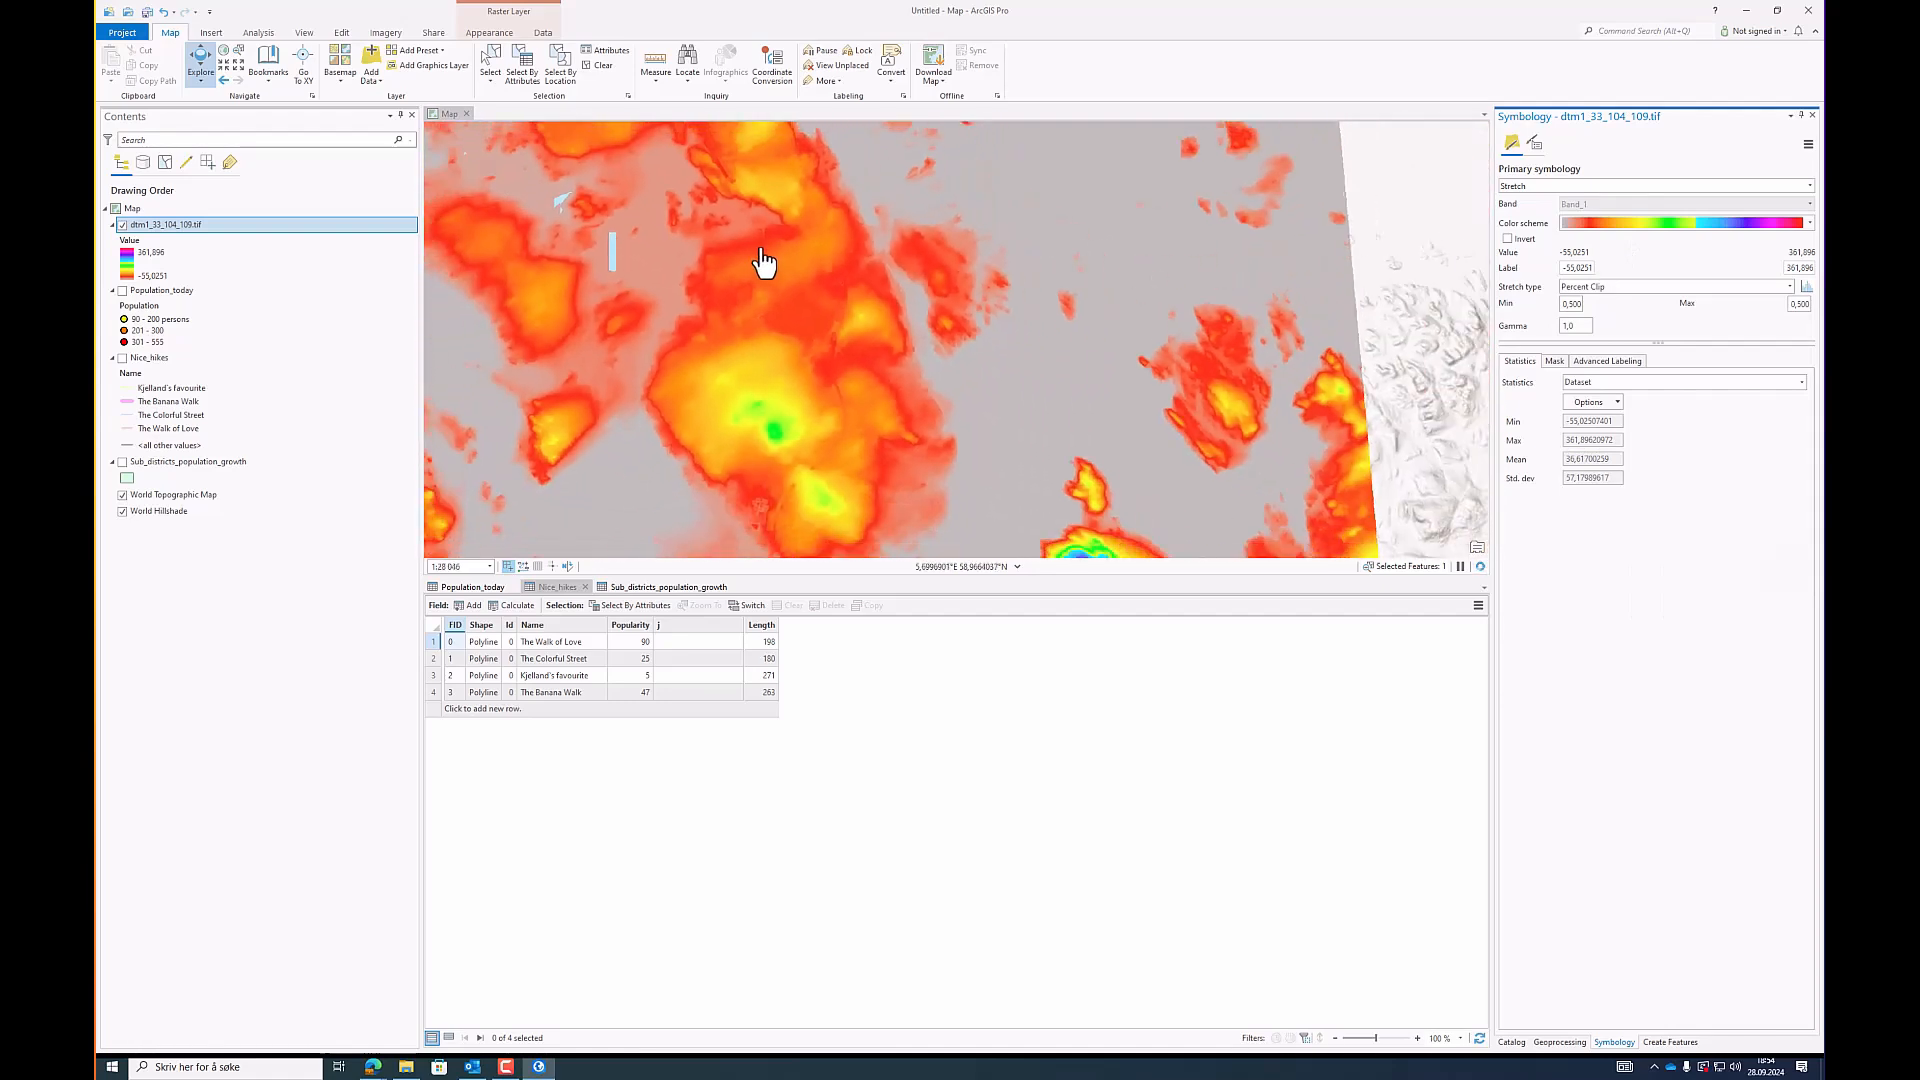
left_click_drag(895, 287, 856, 290)
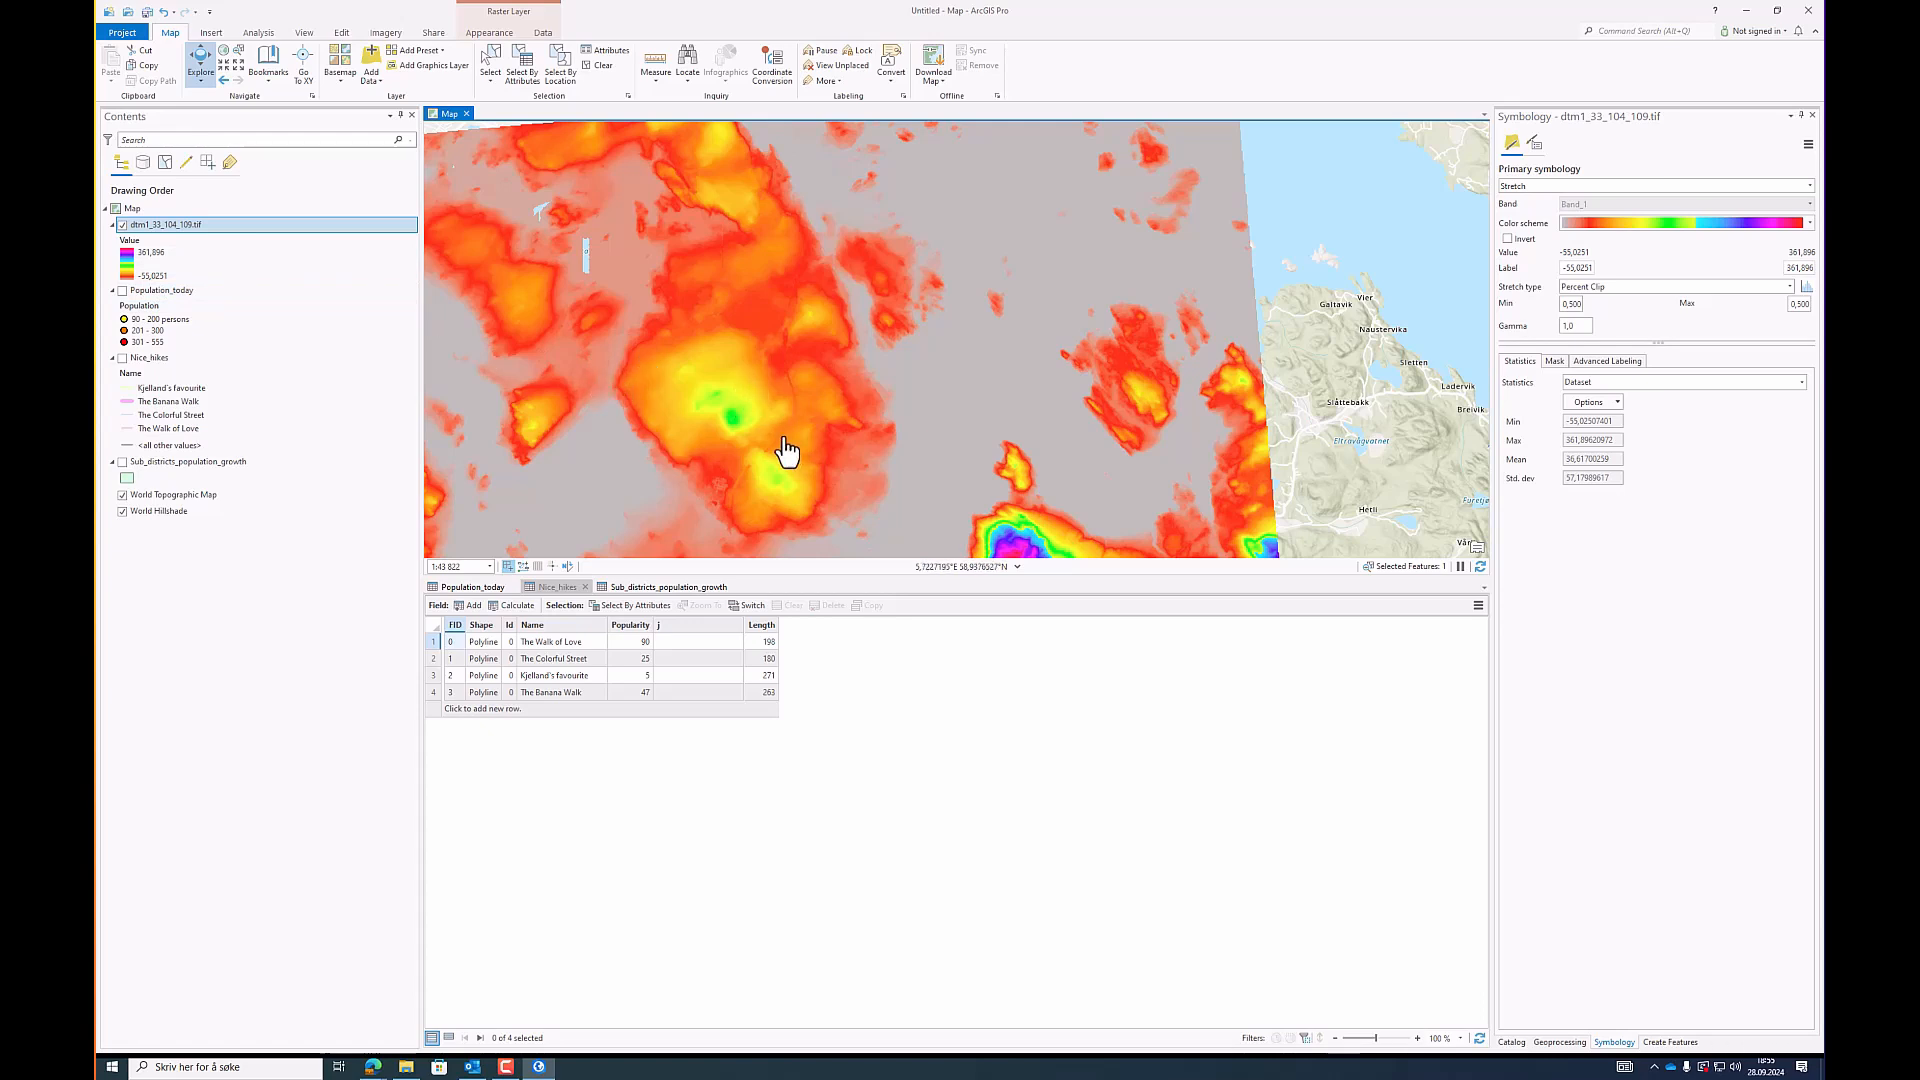
left_click_drag(789, 446, 792, 172)
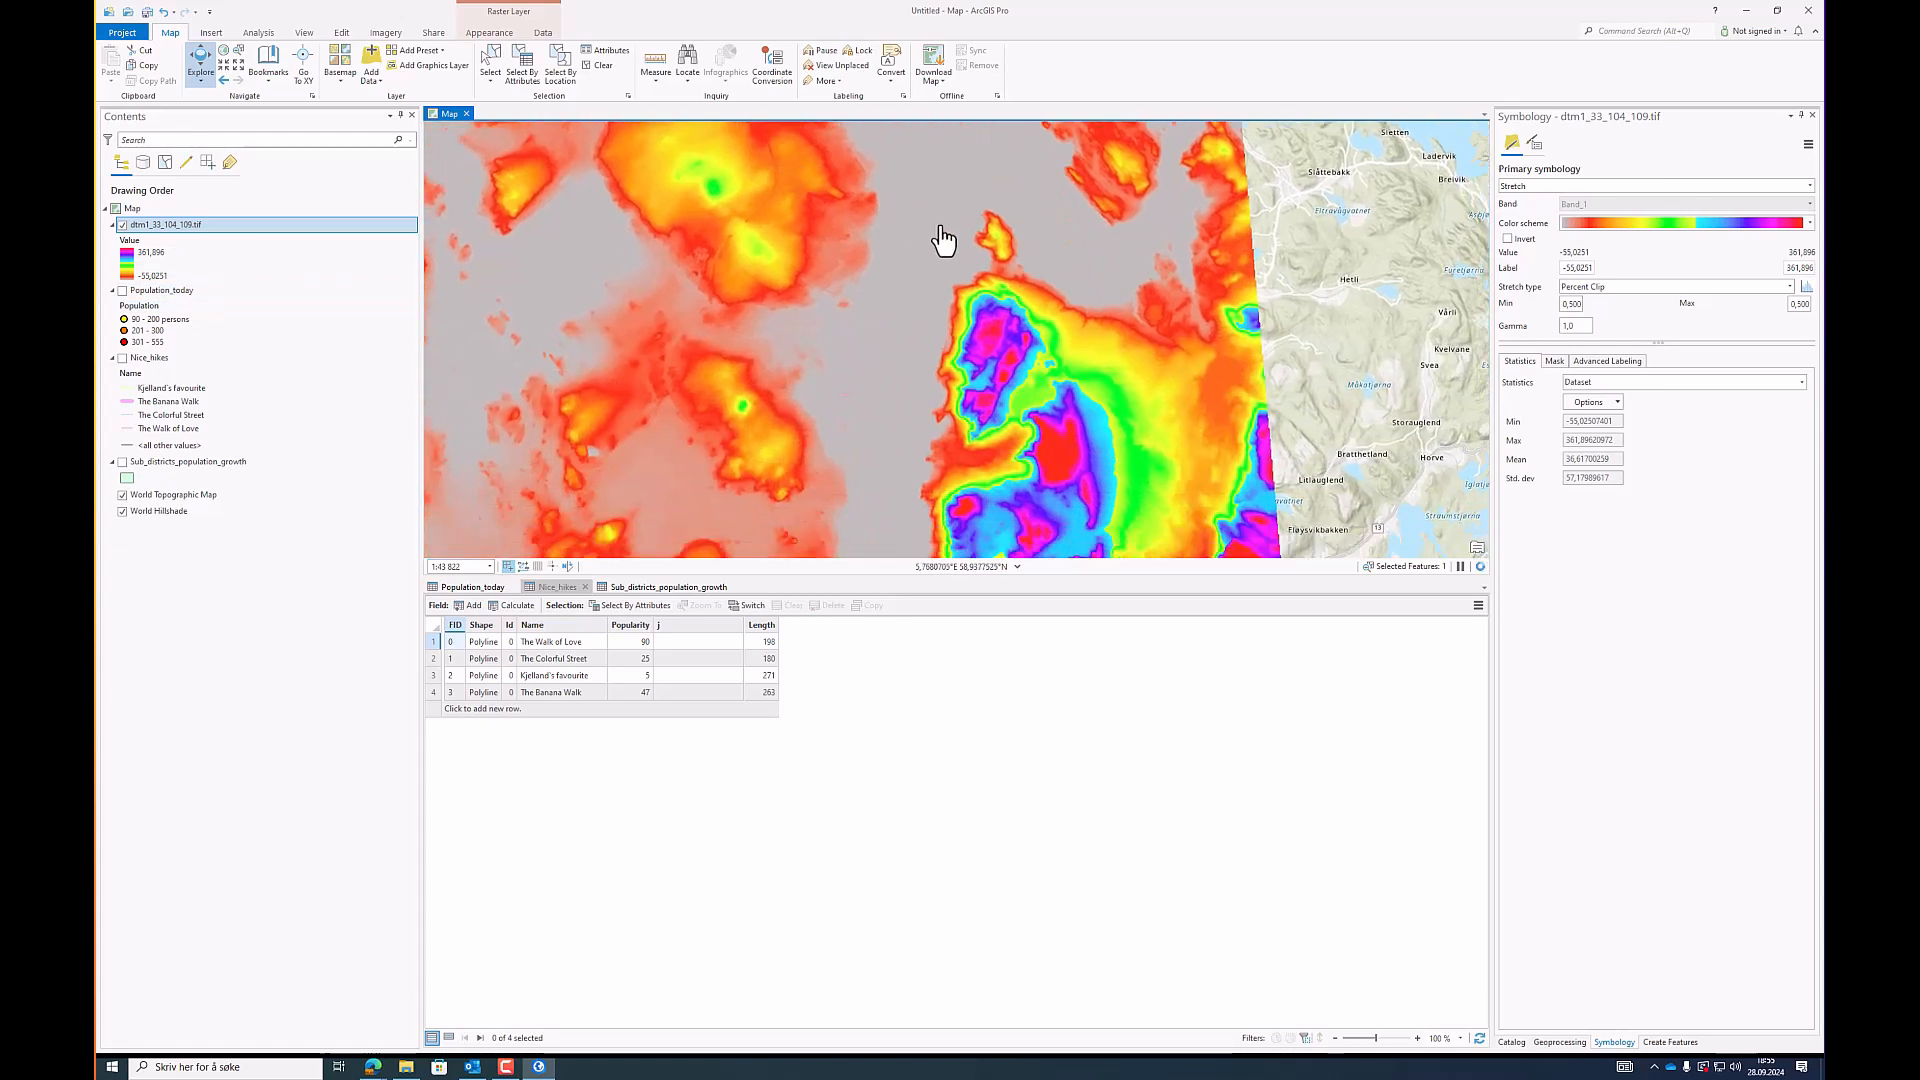
Step: Hide the terrain raster and show the Nice_hikes layer around the Egeland area
scroll(891, 214, "down", 3)
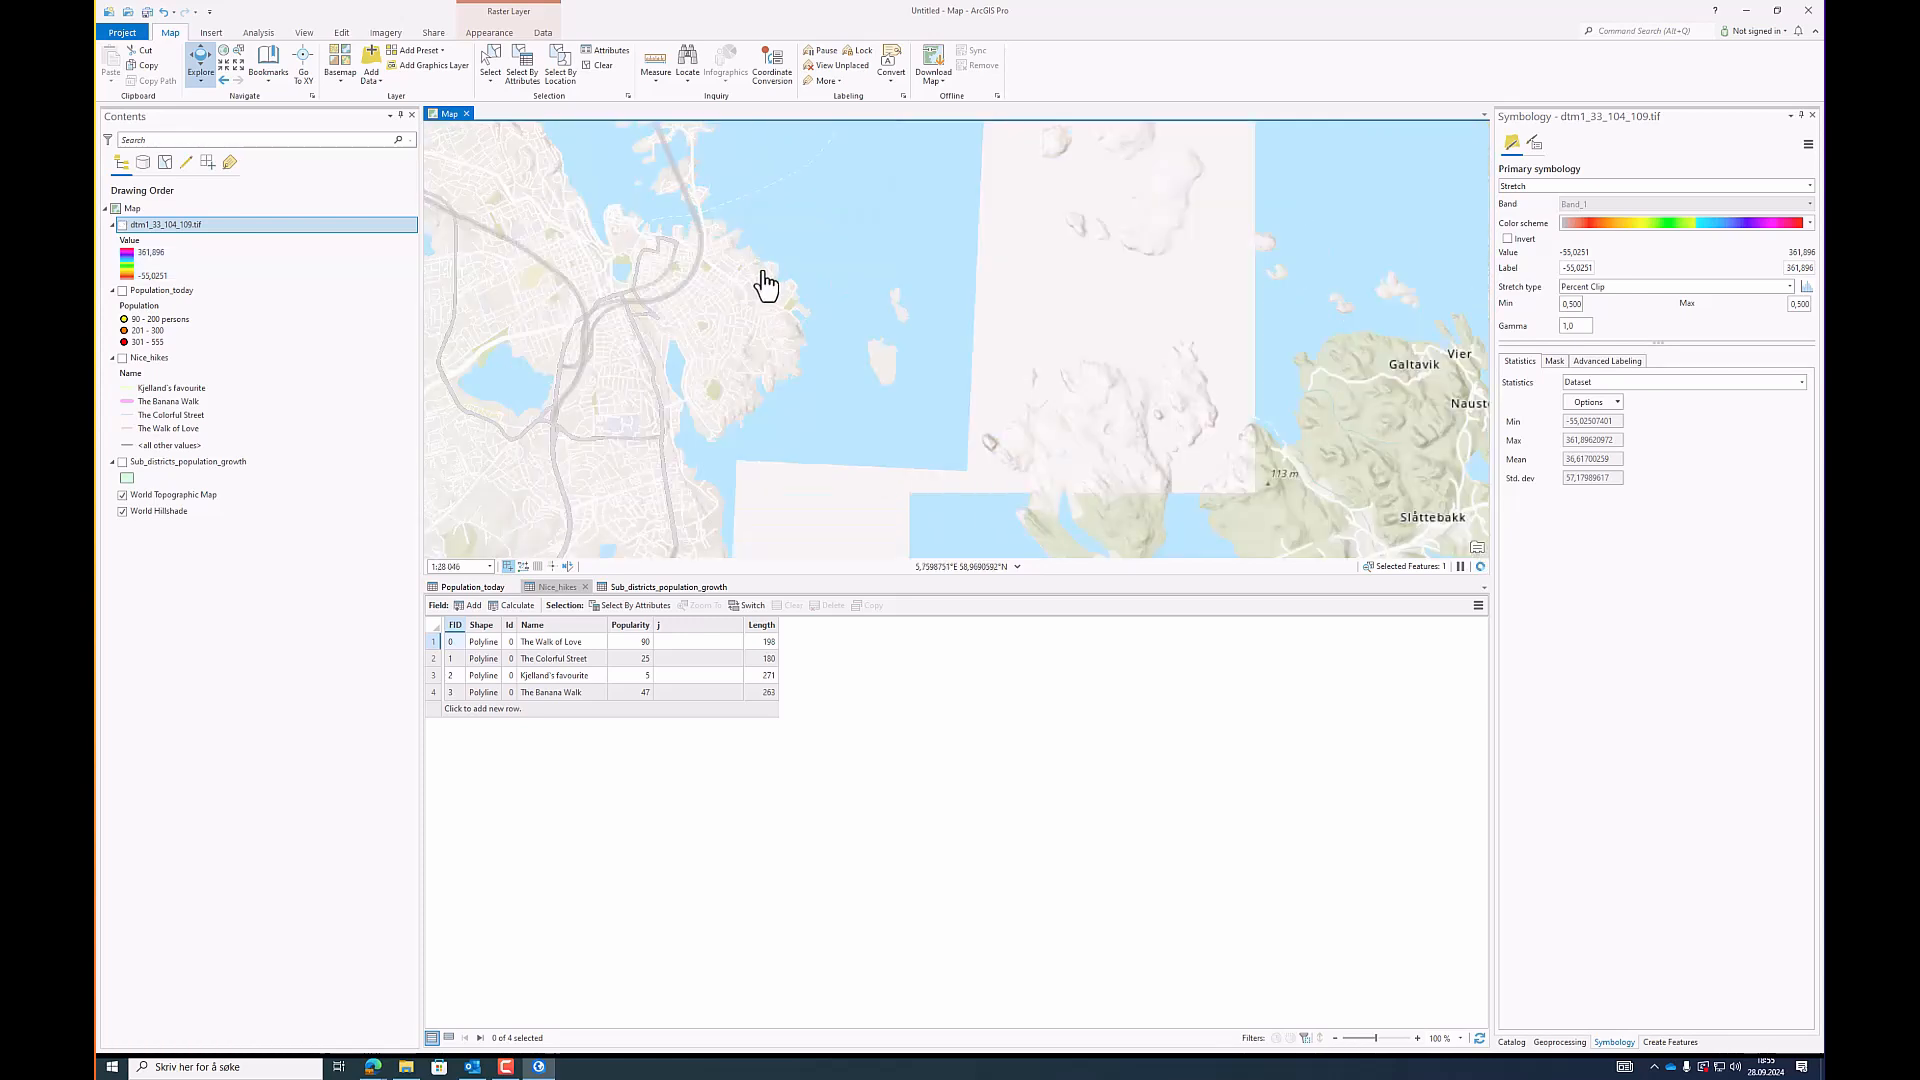
scroll(758, 290, "up", 4)
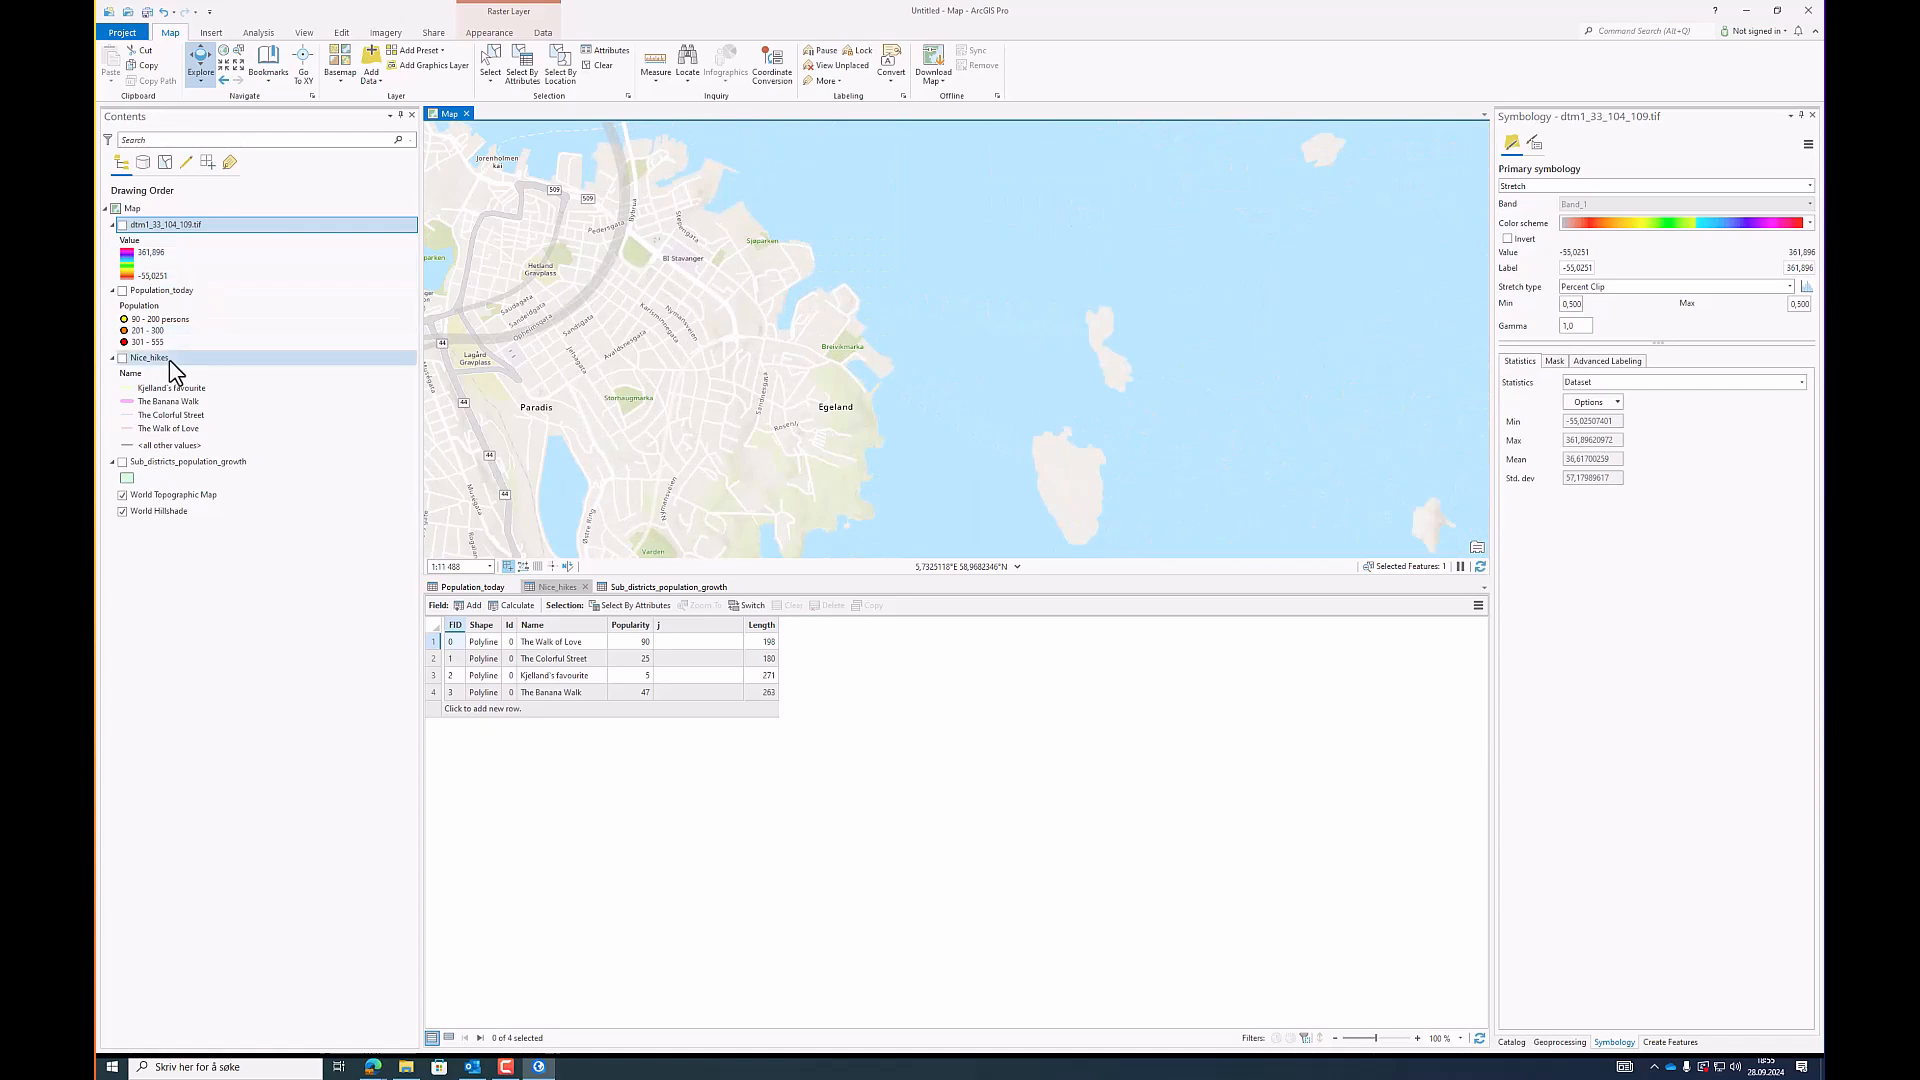
left_click(123, 358)
scroll(861, 420, "up", 4)
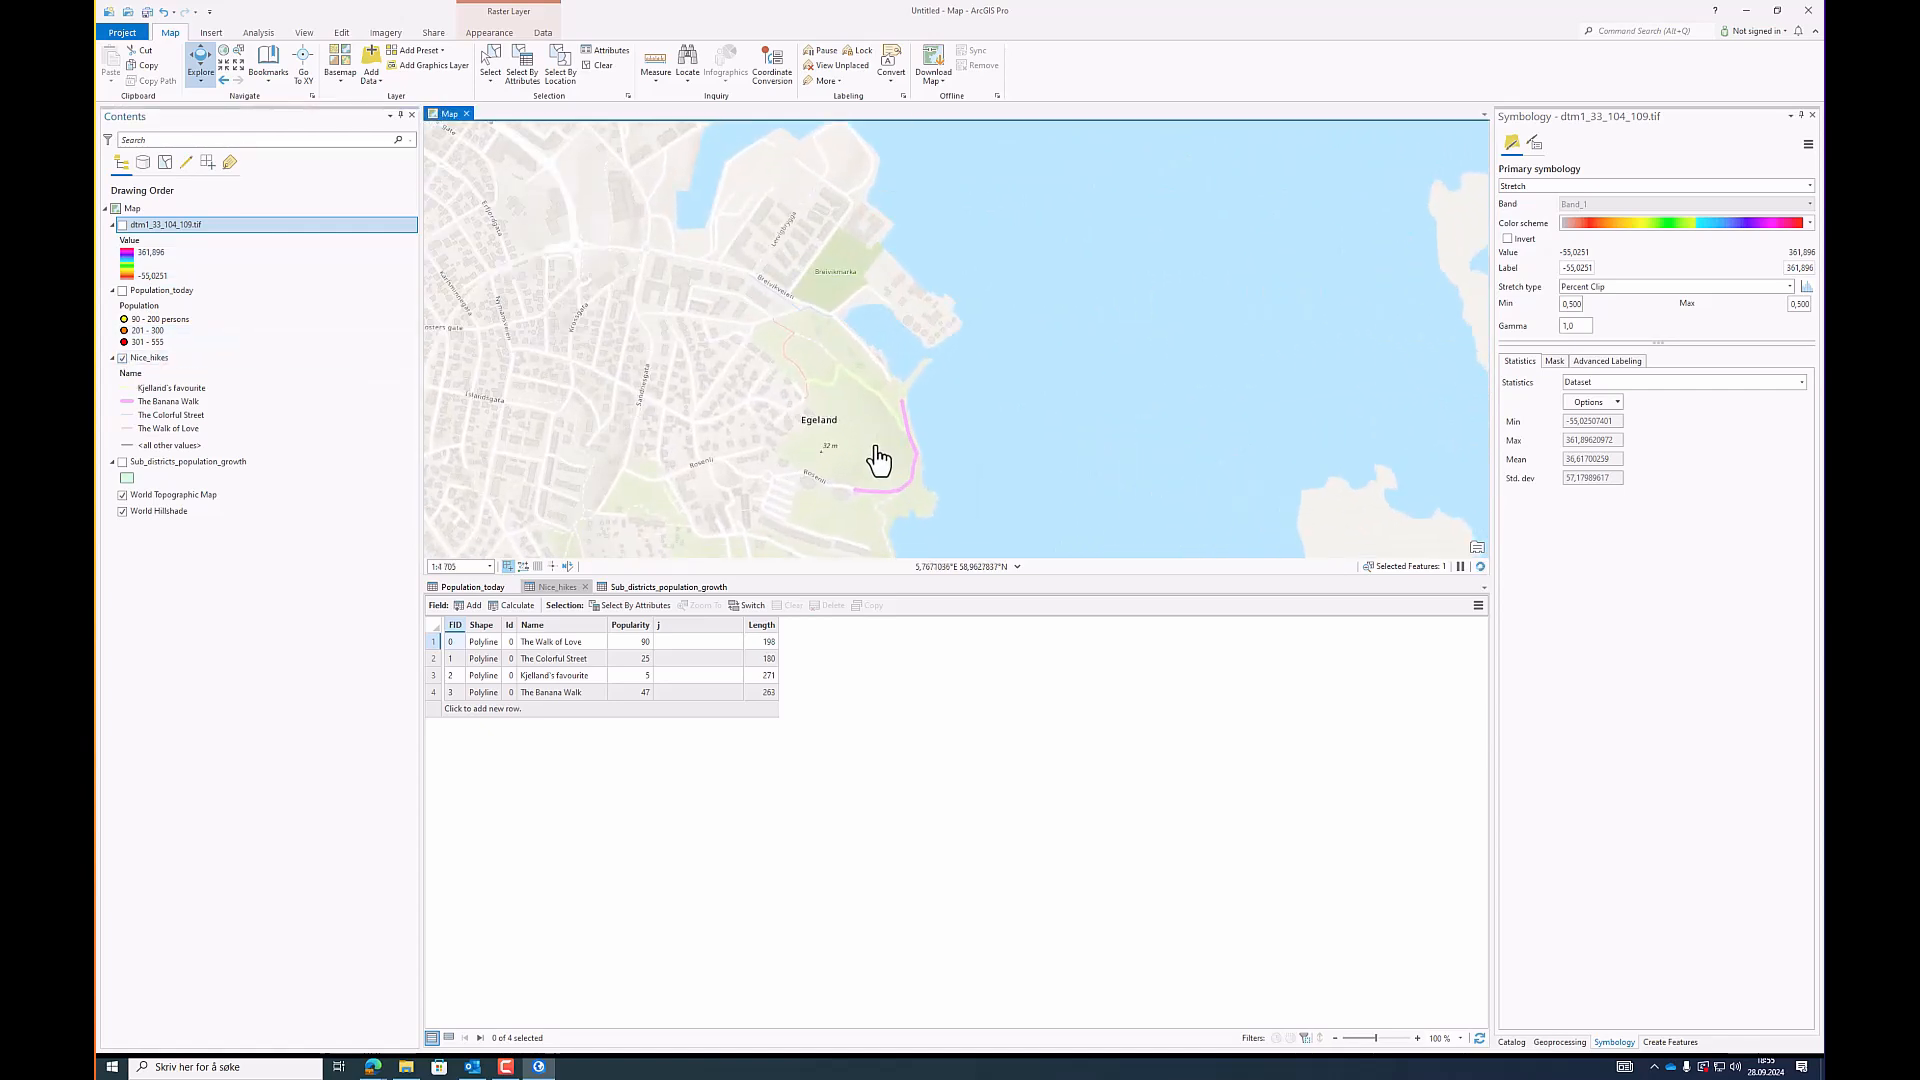
scroll(881, 445, "up", 2)
Step: Add a Long field named Length_1 to the Nice_hikes attribute table, save it, and return to the map
left_click(176, 360)
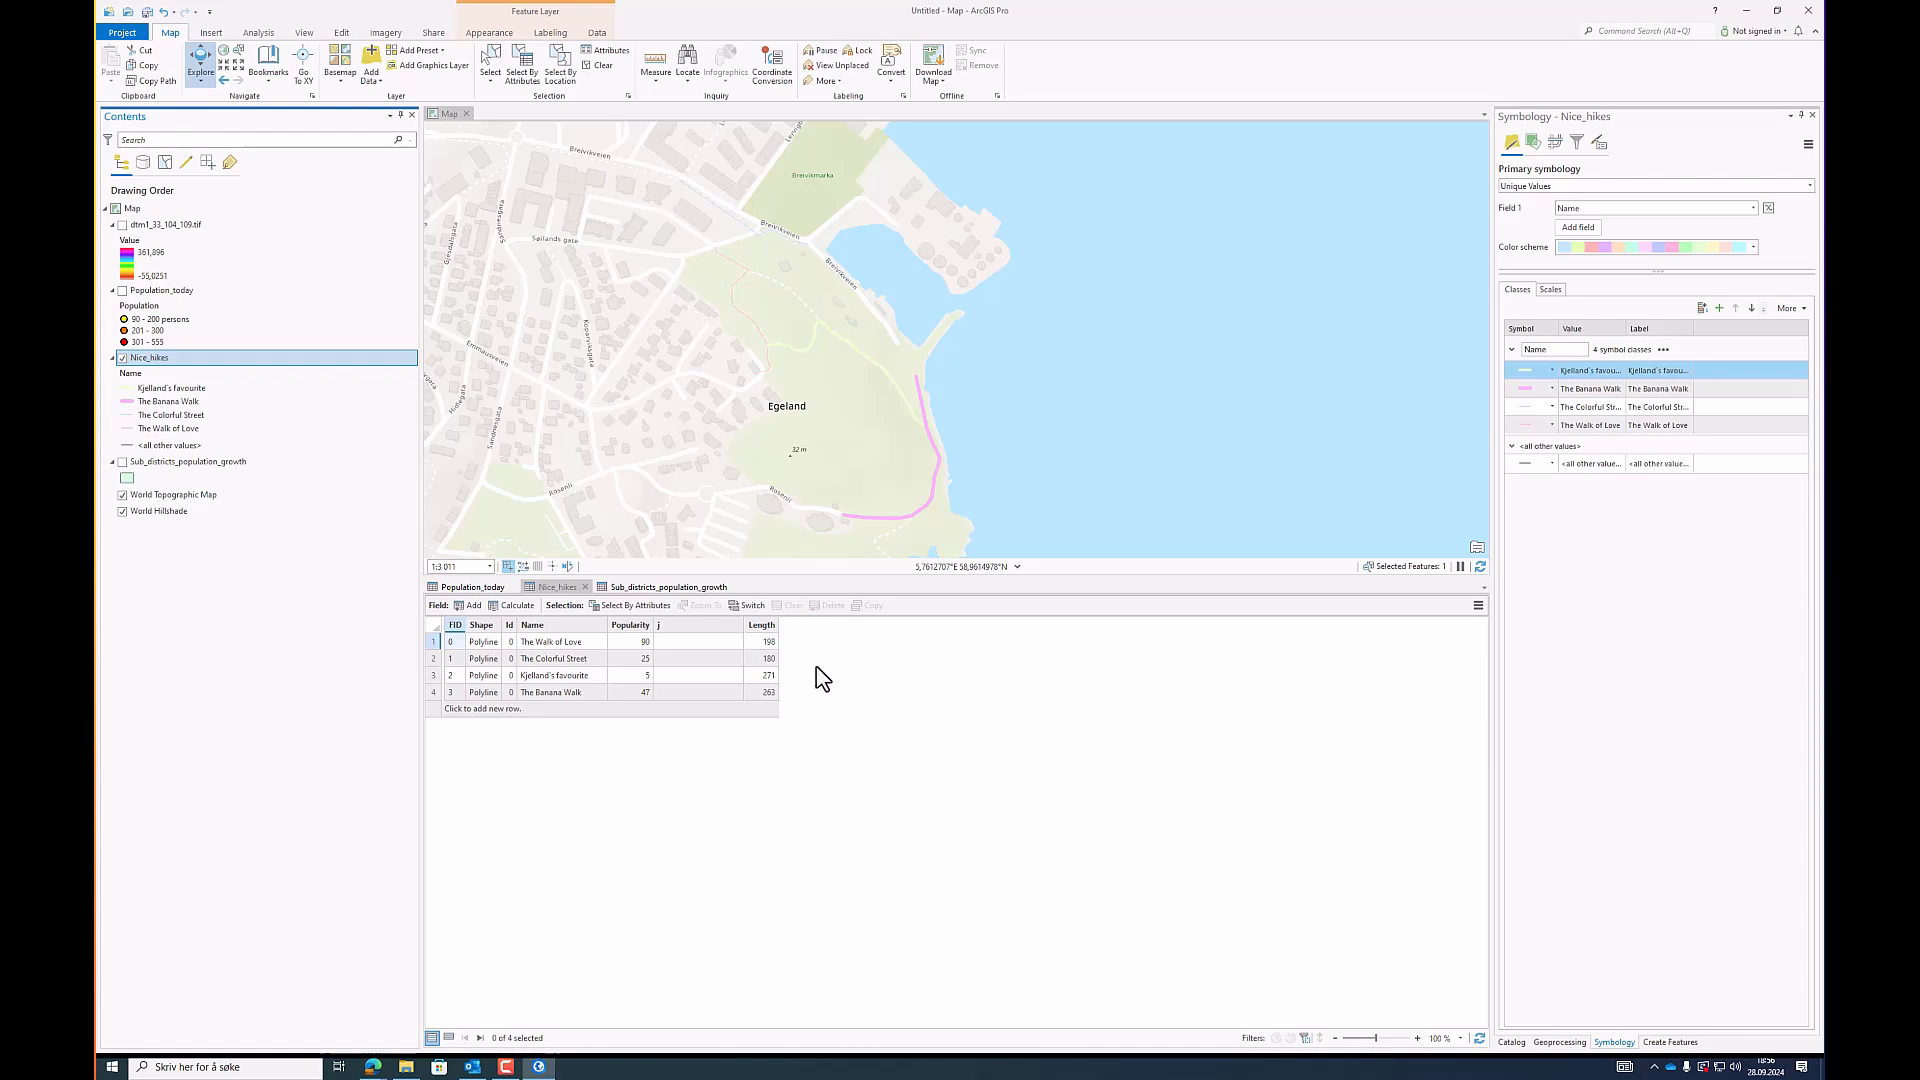
left_click(467, 608)
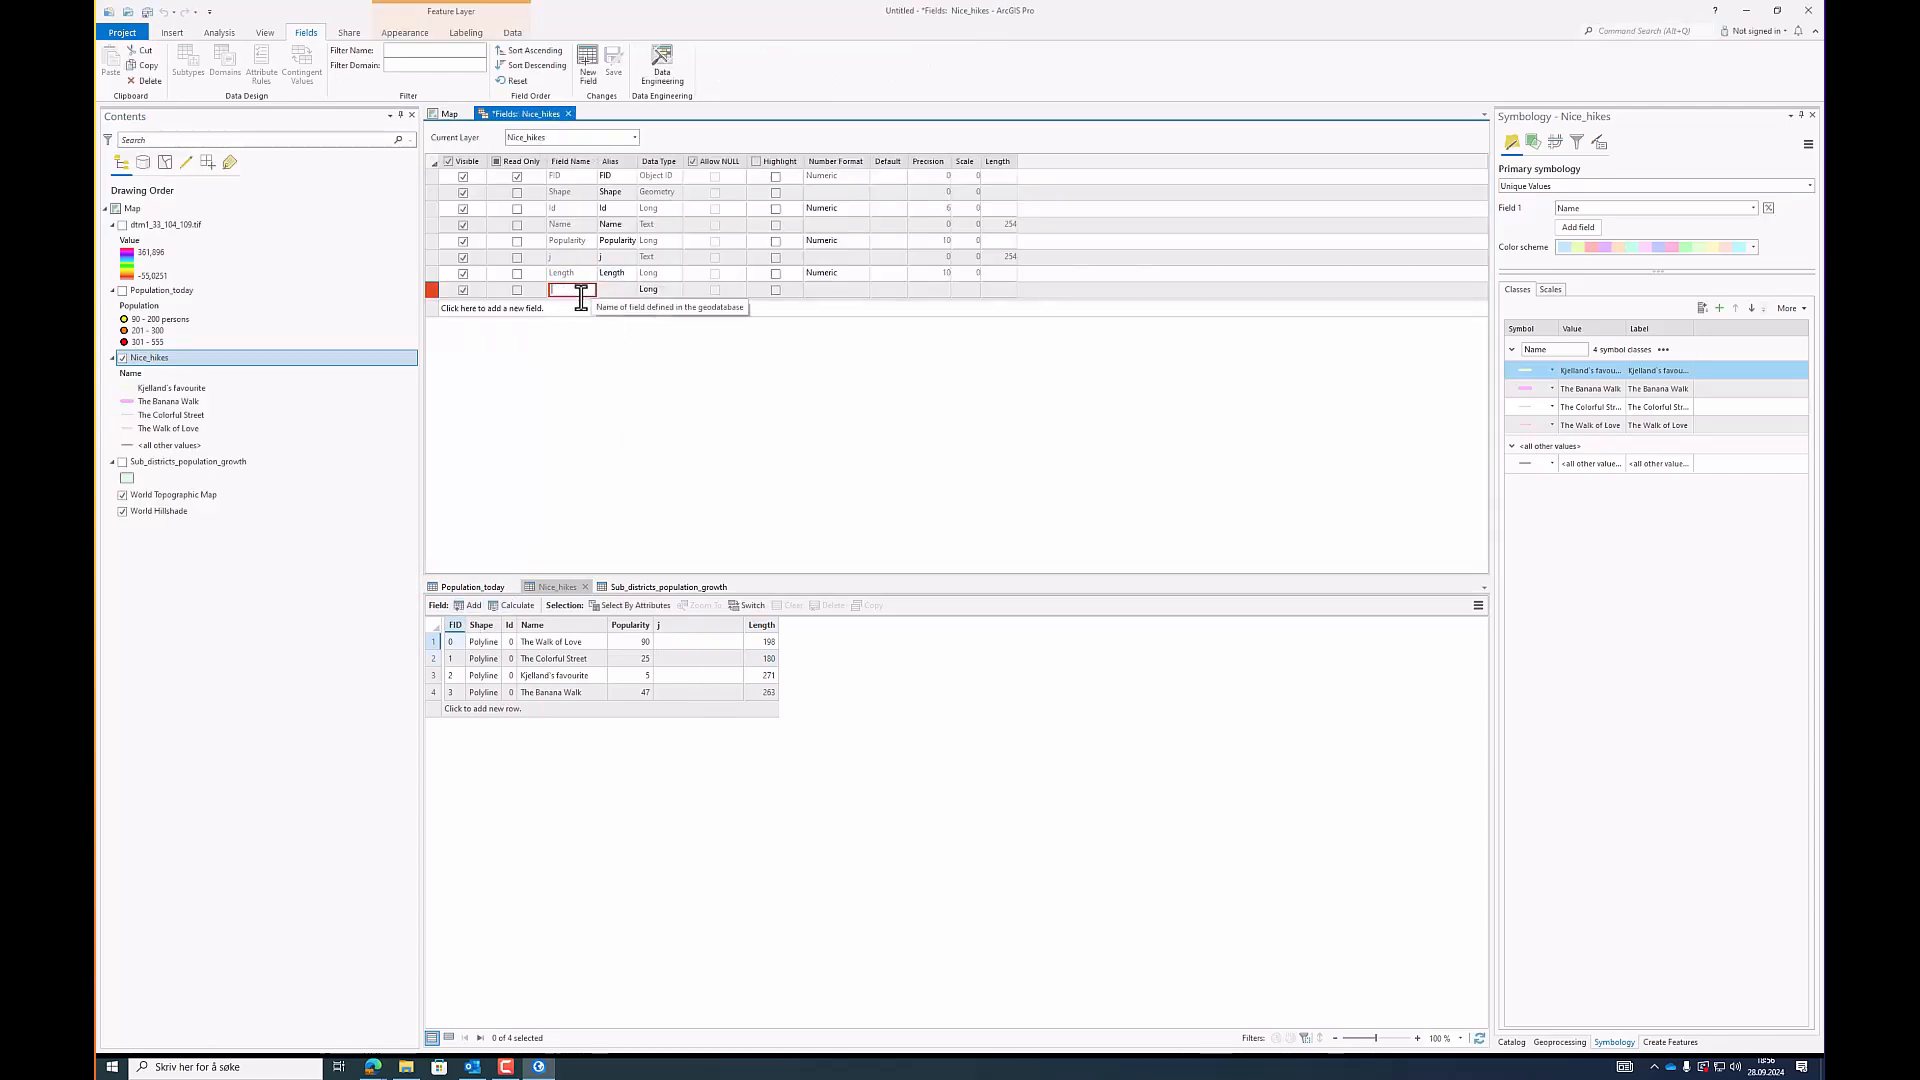
type("Length2")
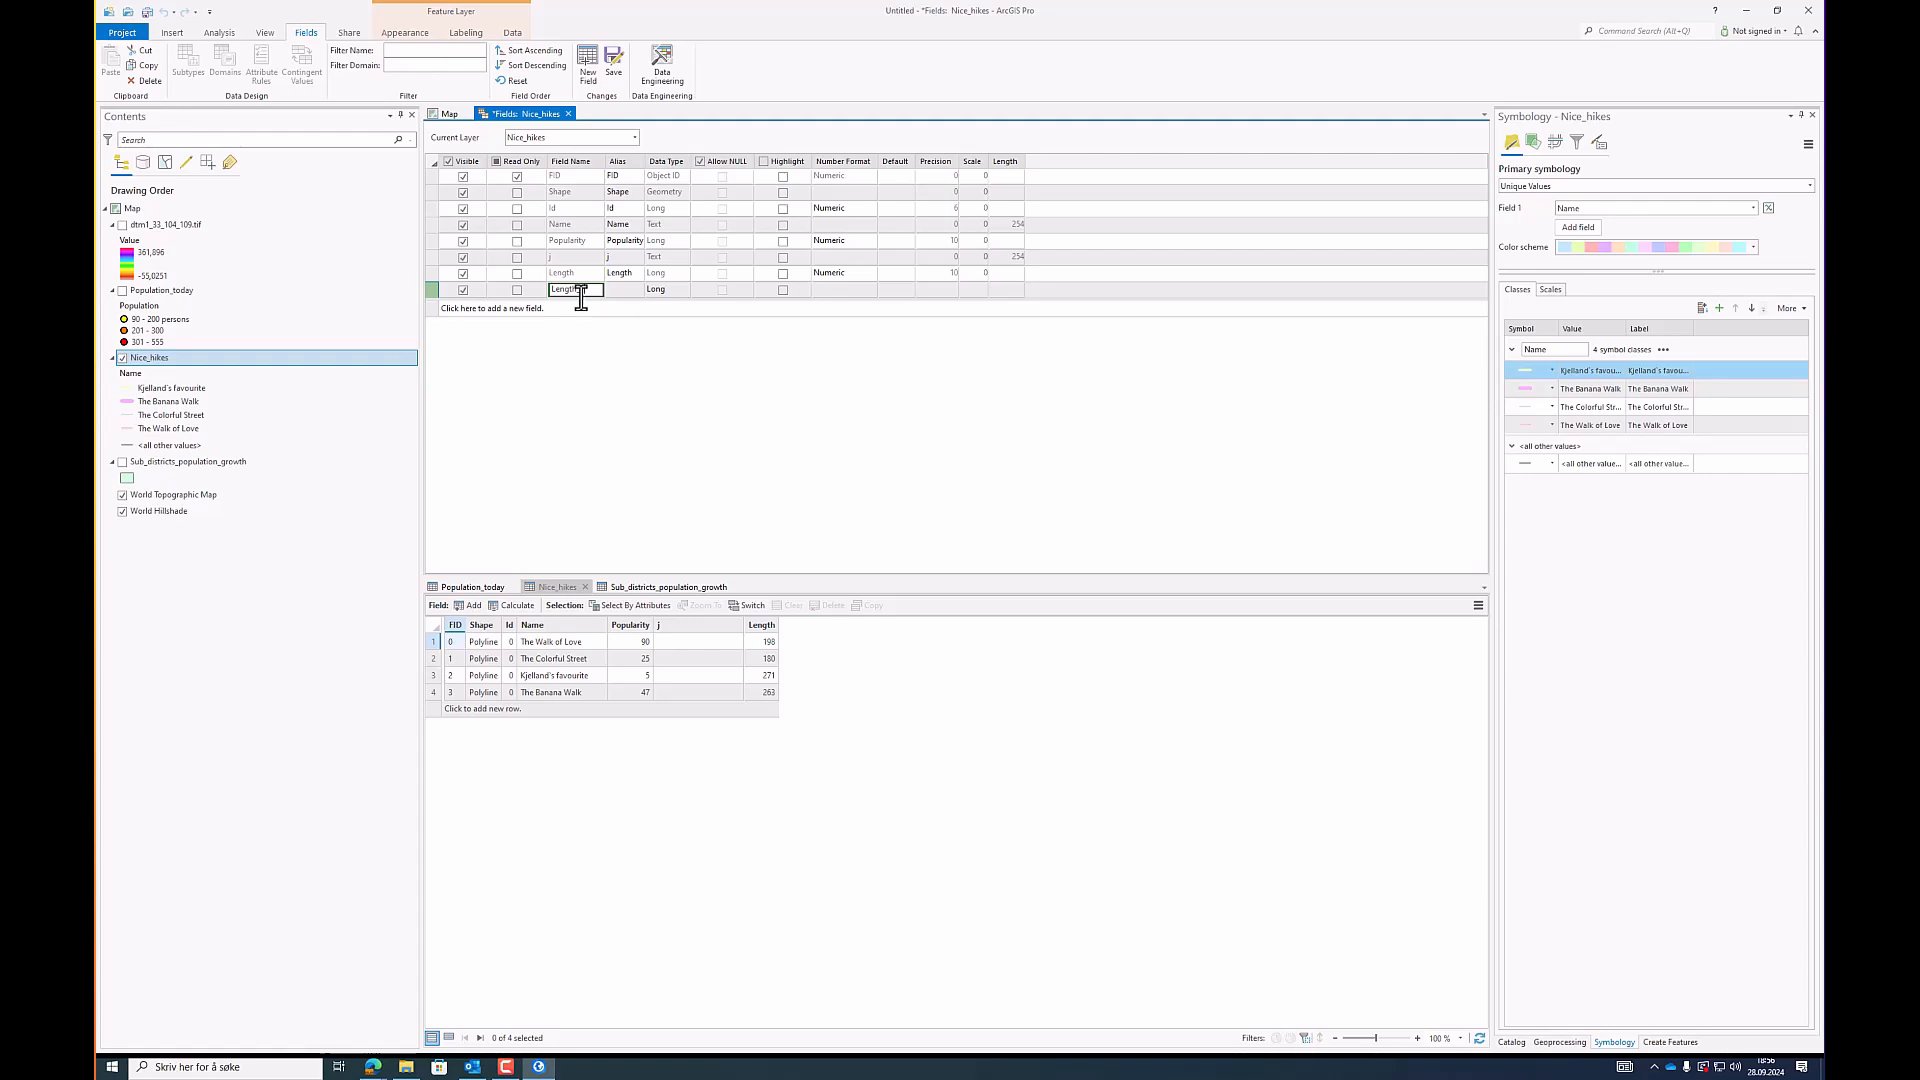
key("Return")
left_click(614, 70)
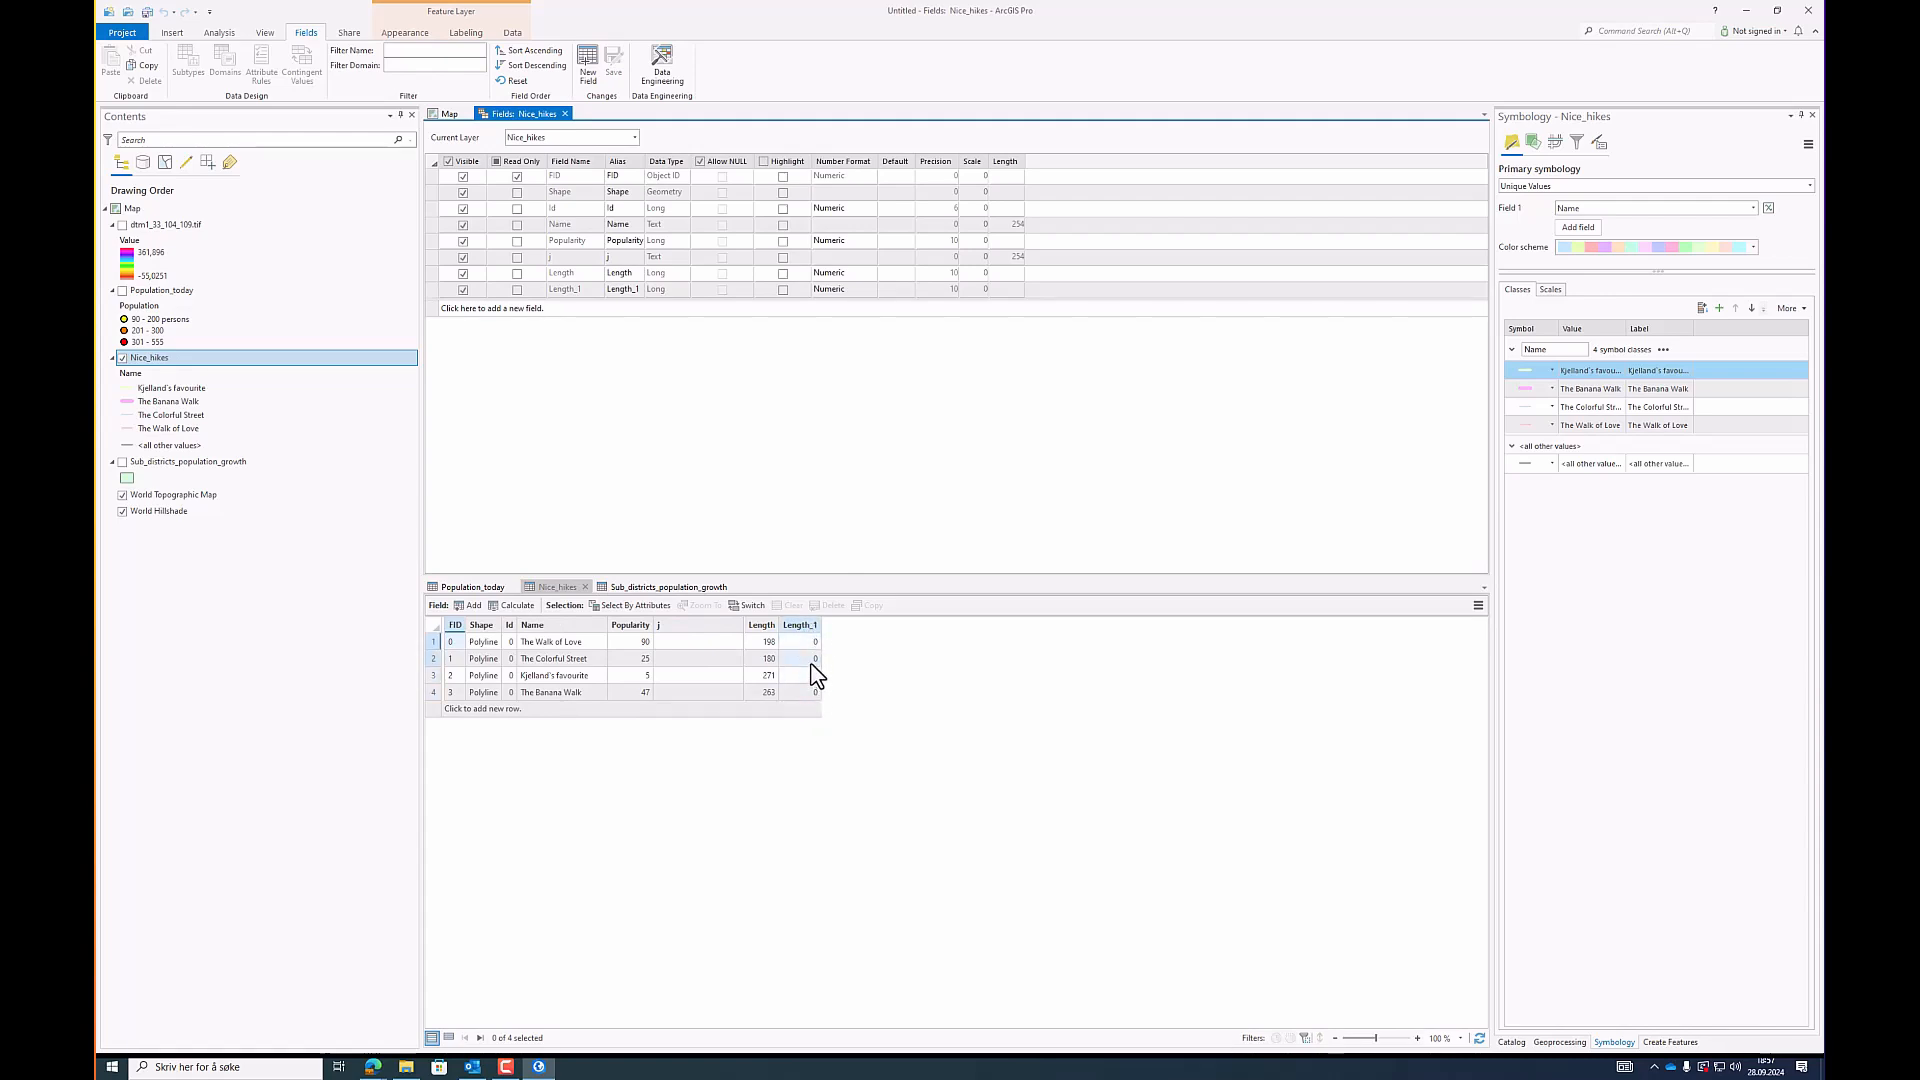
left_click(566, 114)
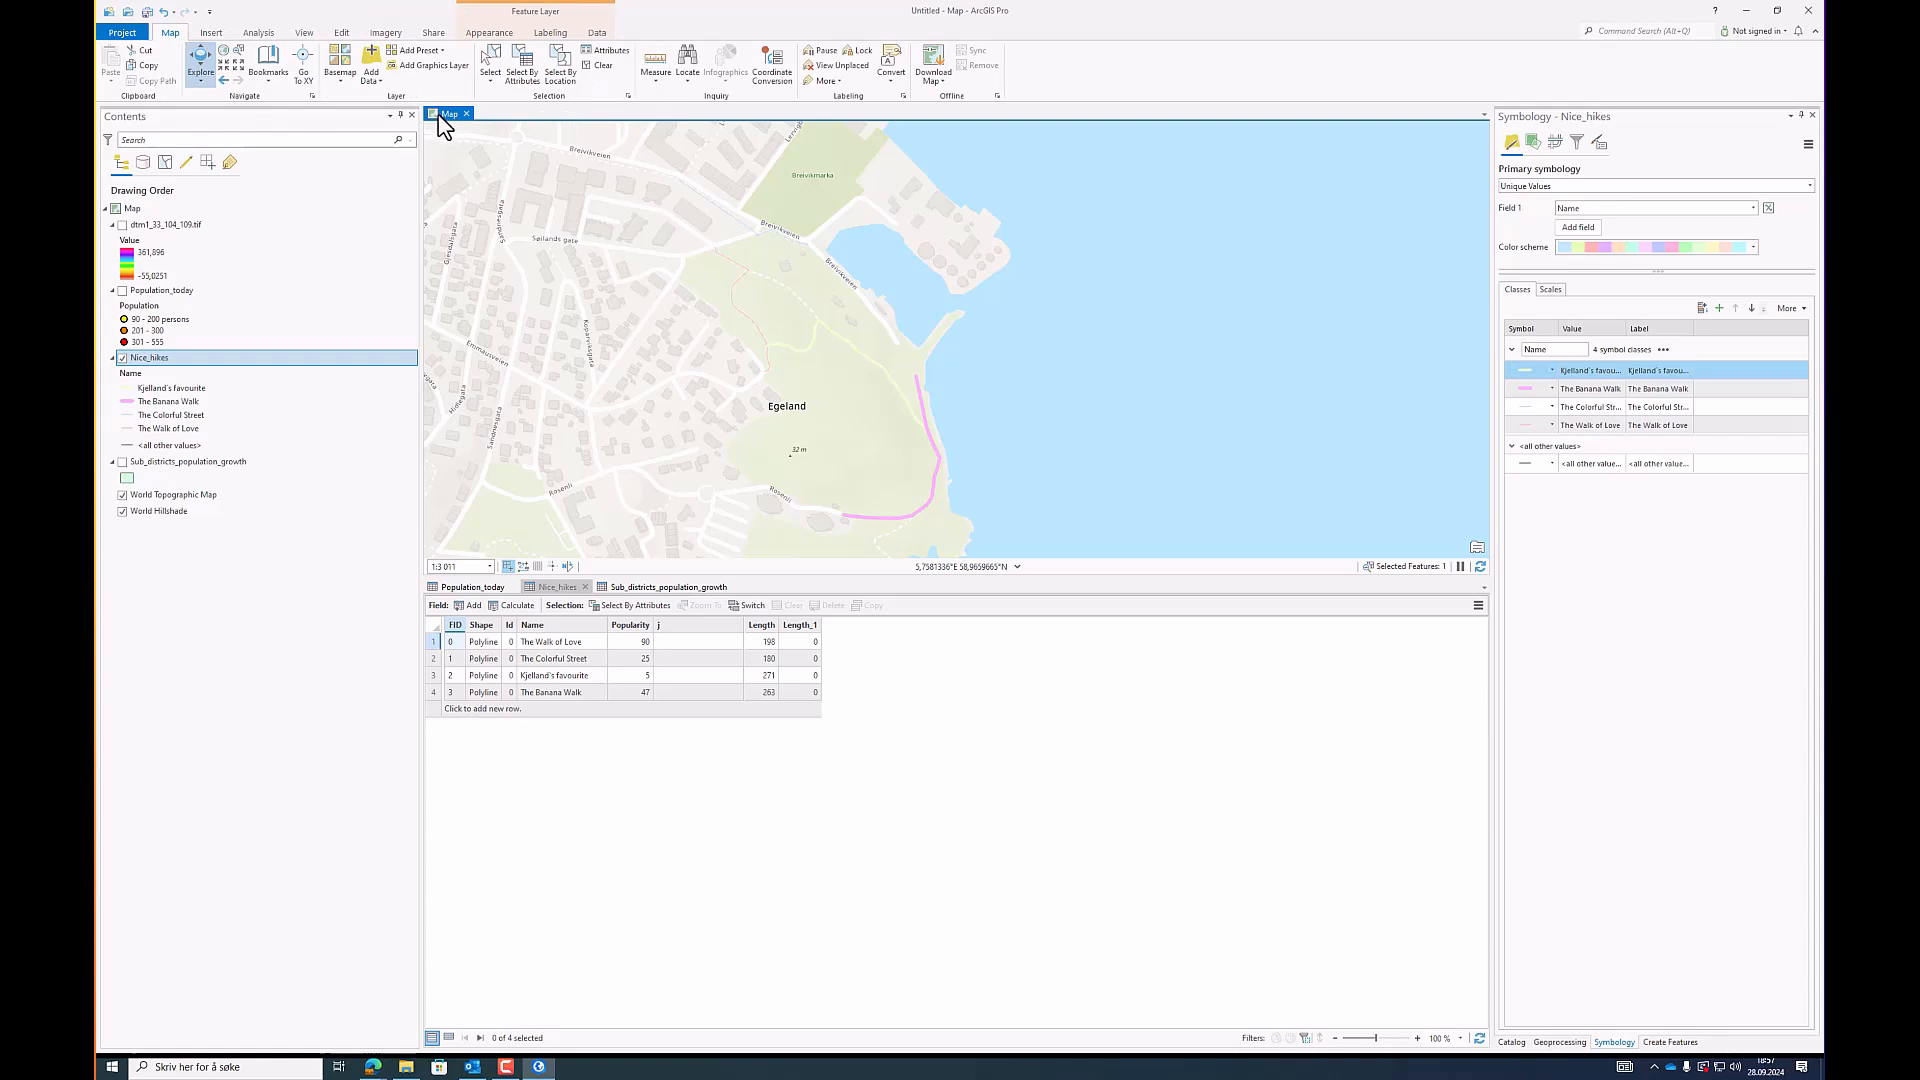
left_click_drag(794, 308, 786, 295)
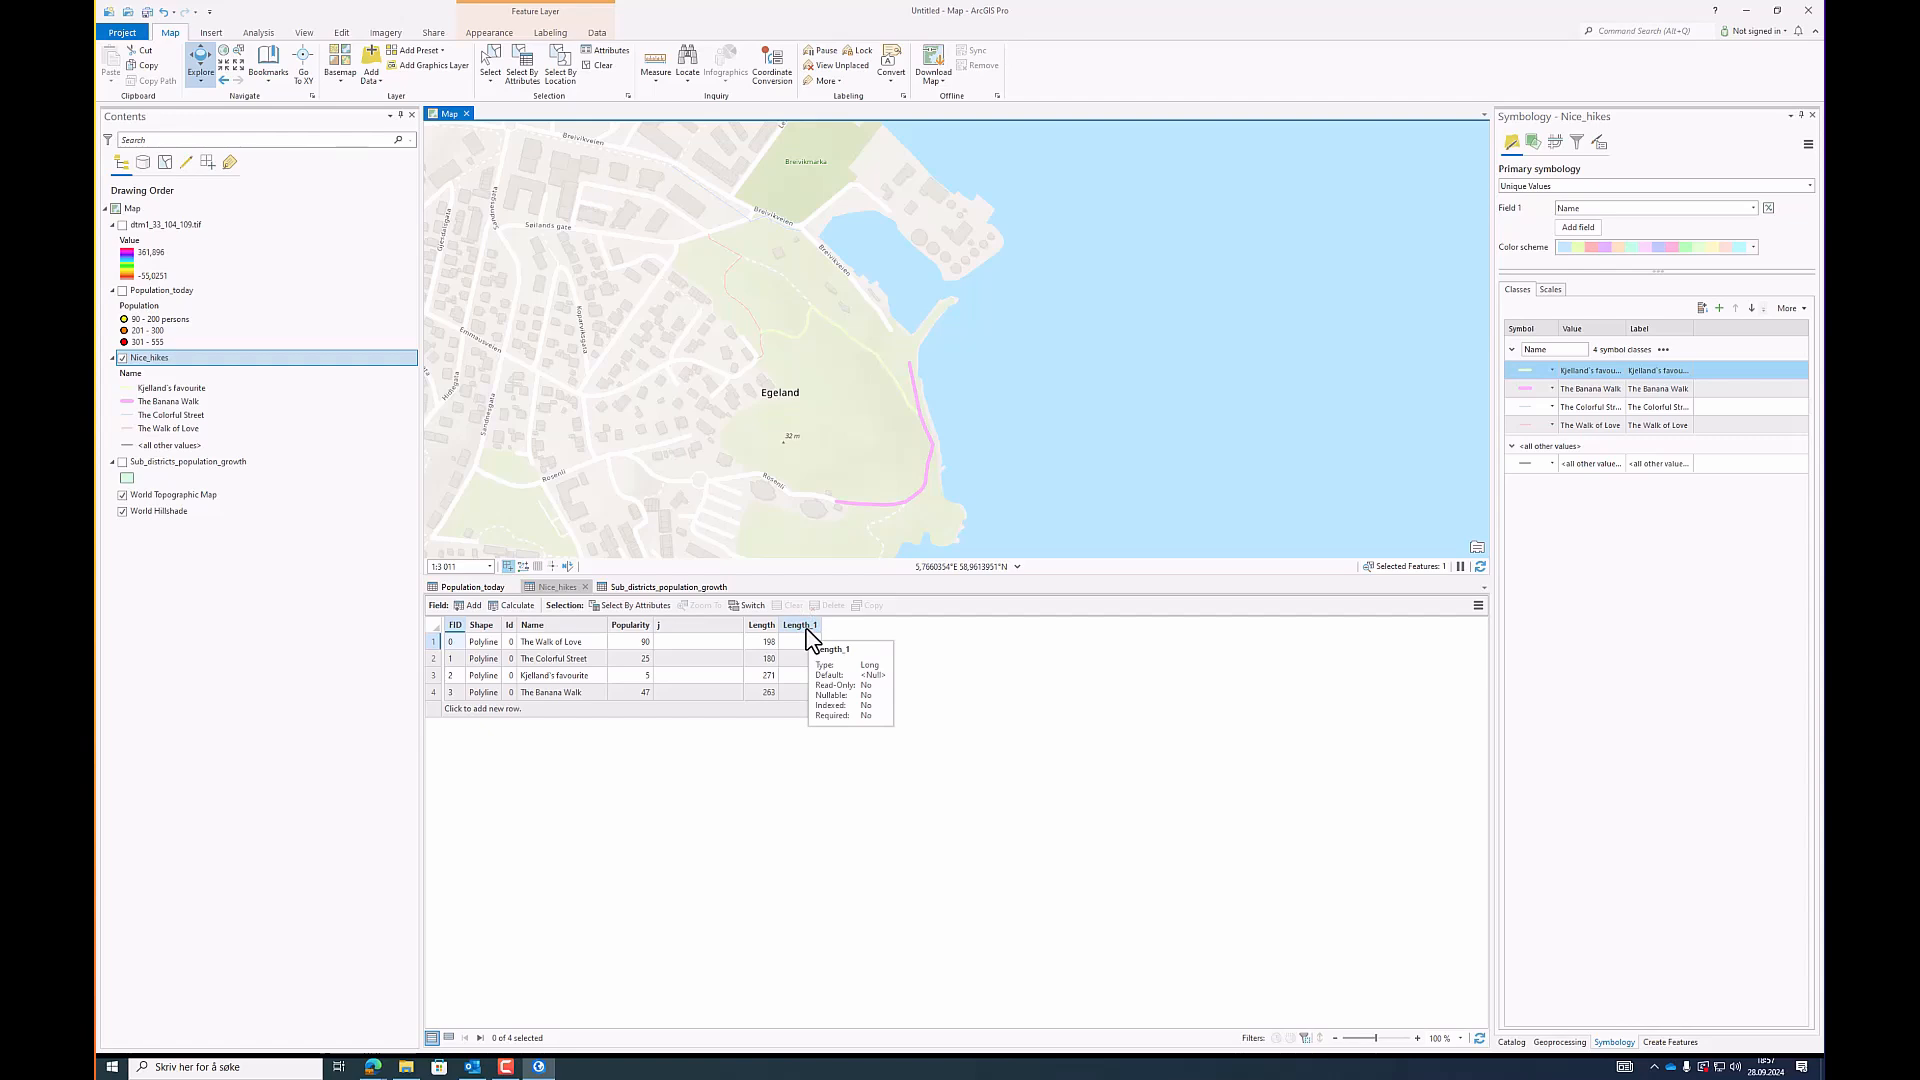
Step: Calculate the Length geometry of the hikes into the Length_1 field in meters, using the current map's coordinate system
right_click(800, 630)
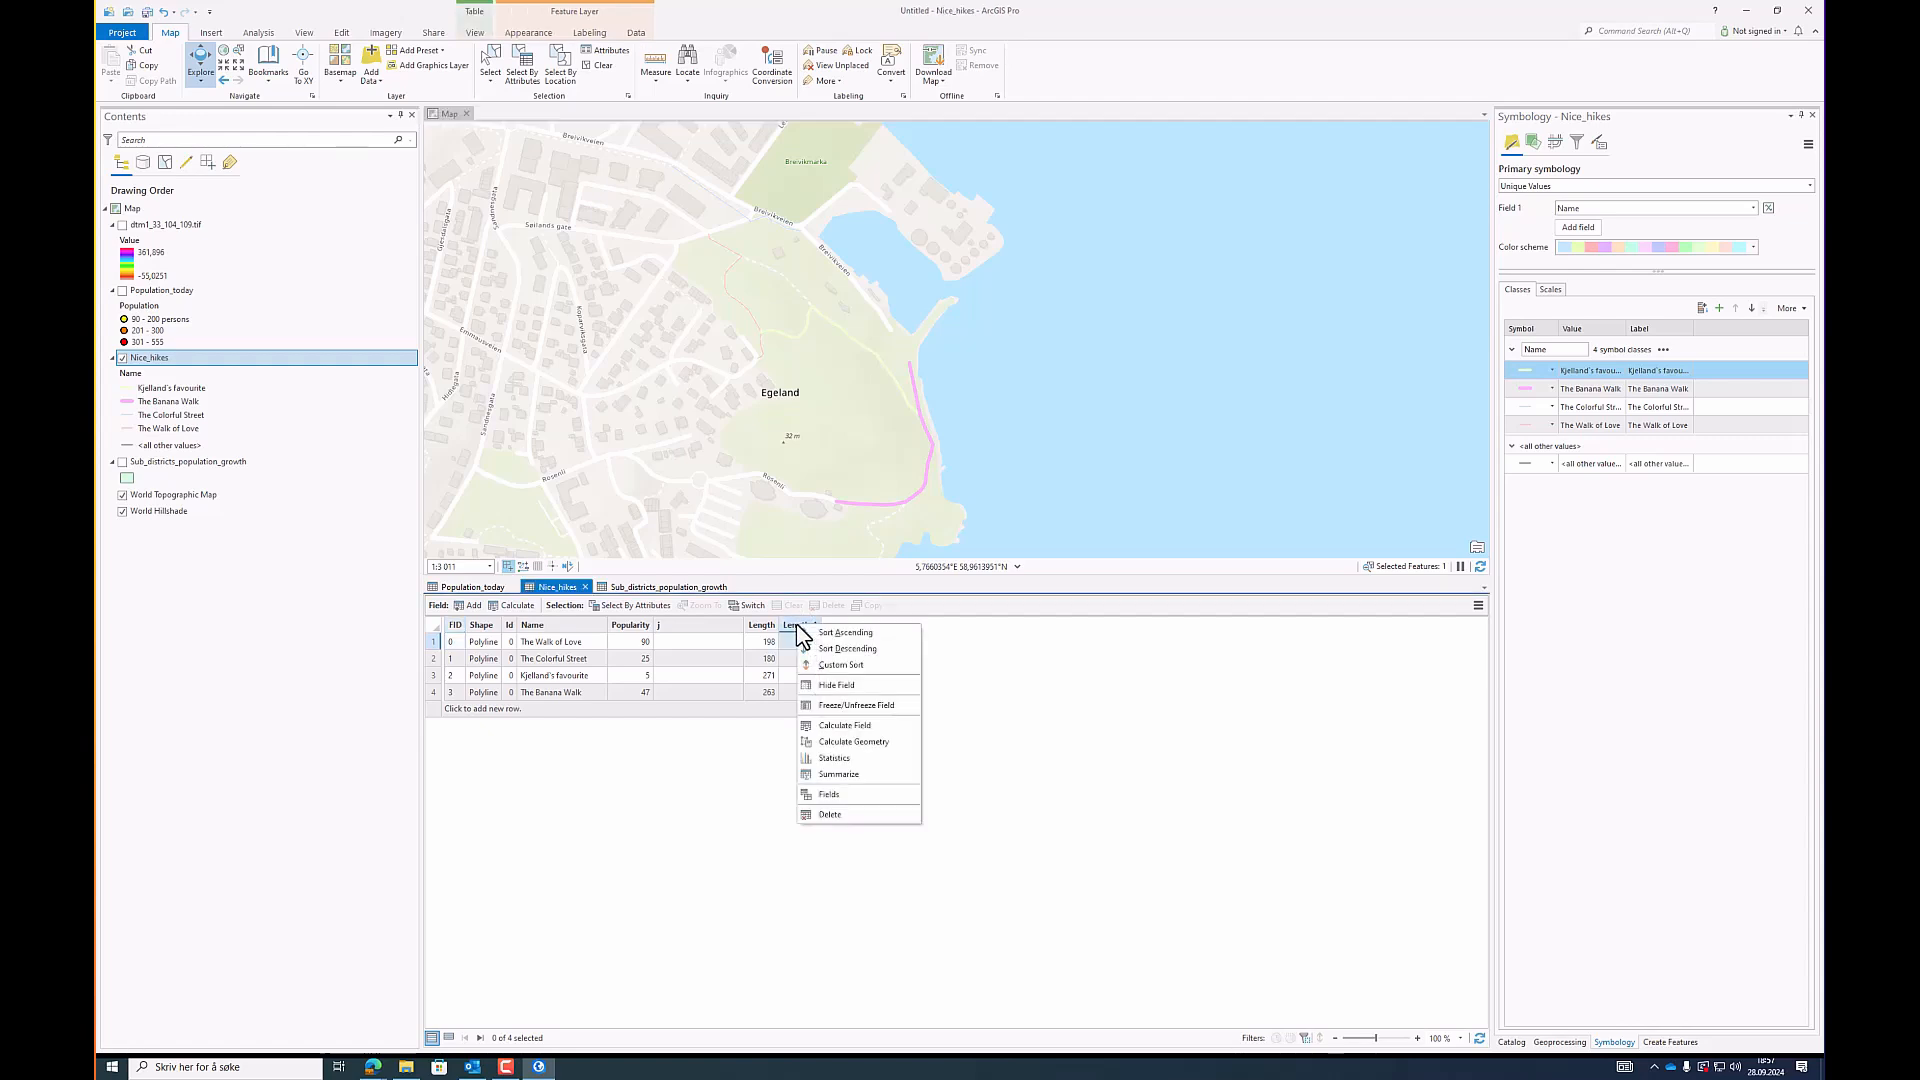
left_click(904, 742)
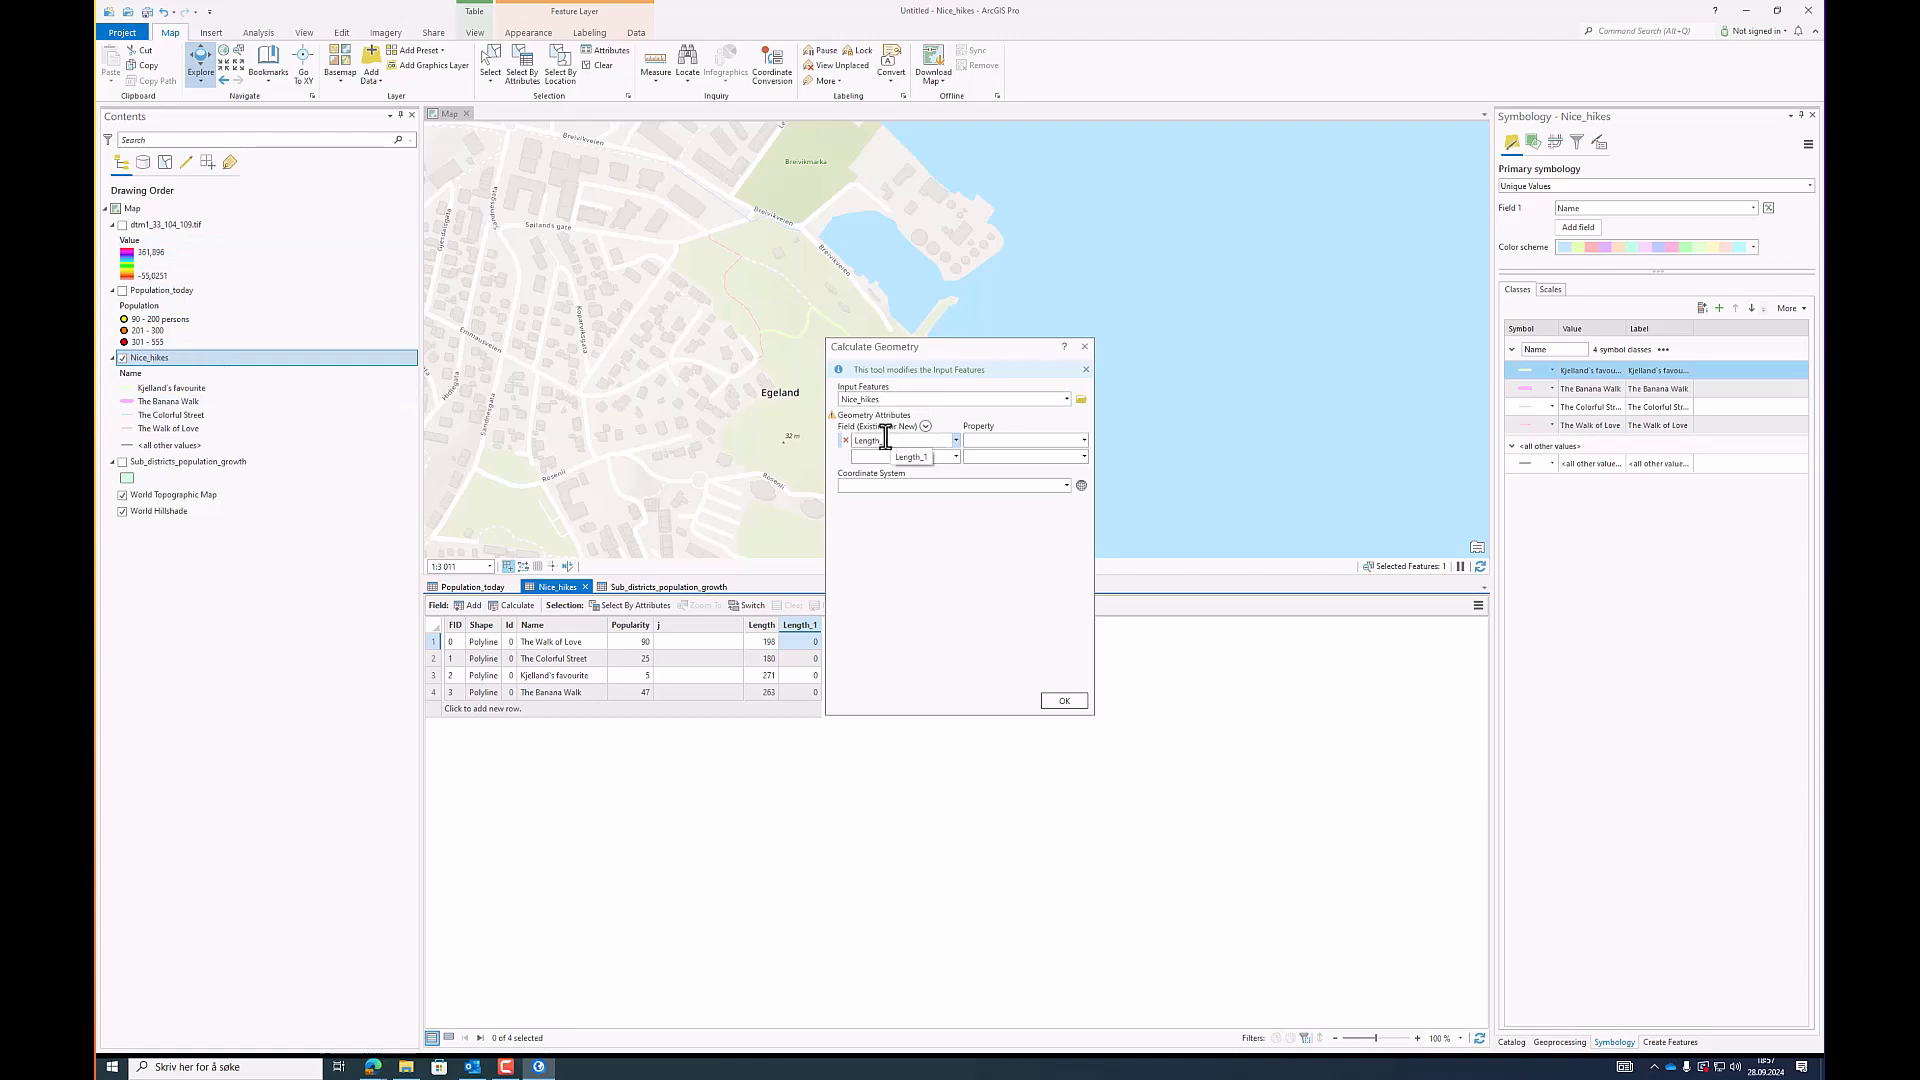
left_click(1083, 441)
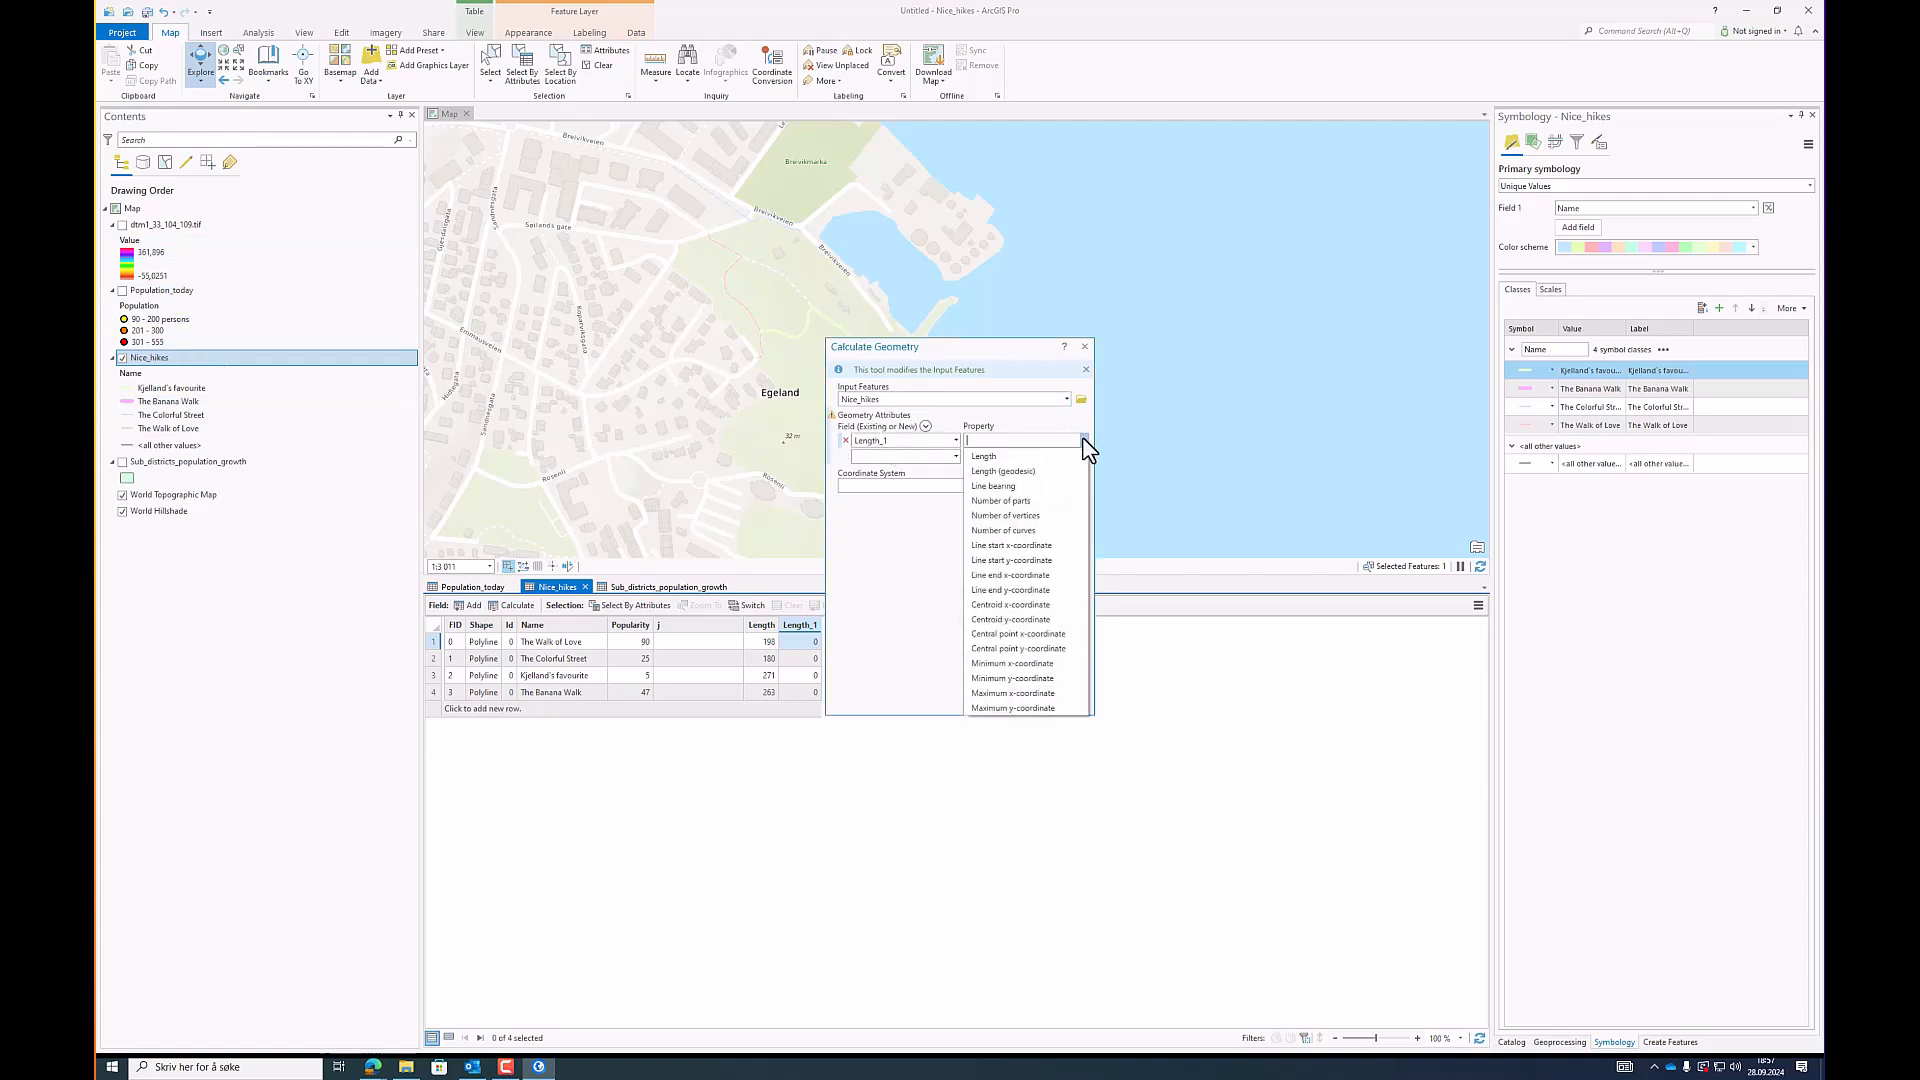
left_click(1004, 455)
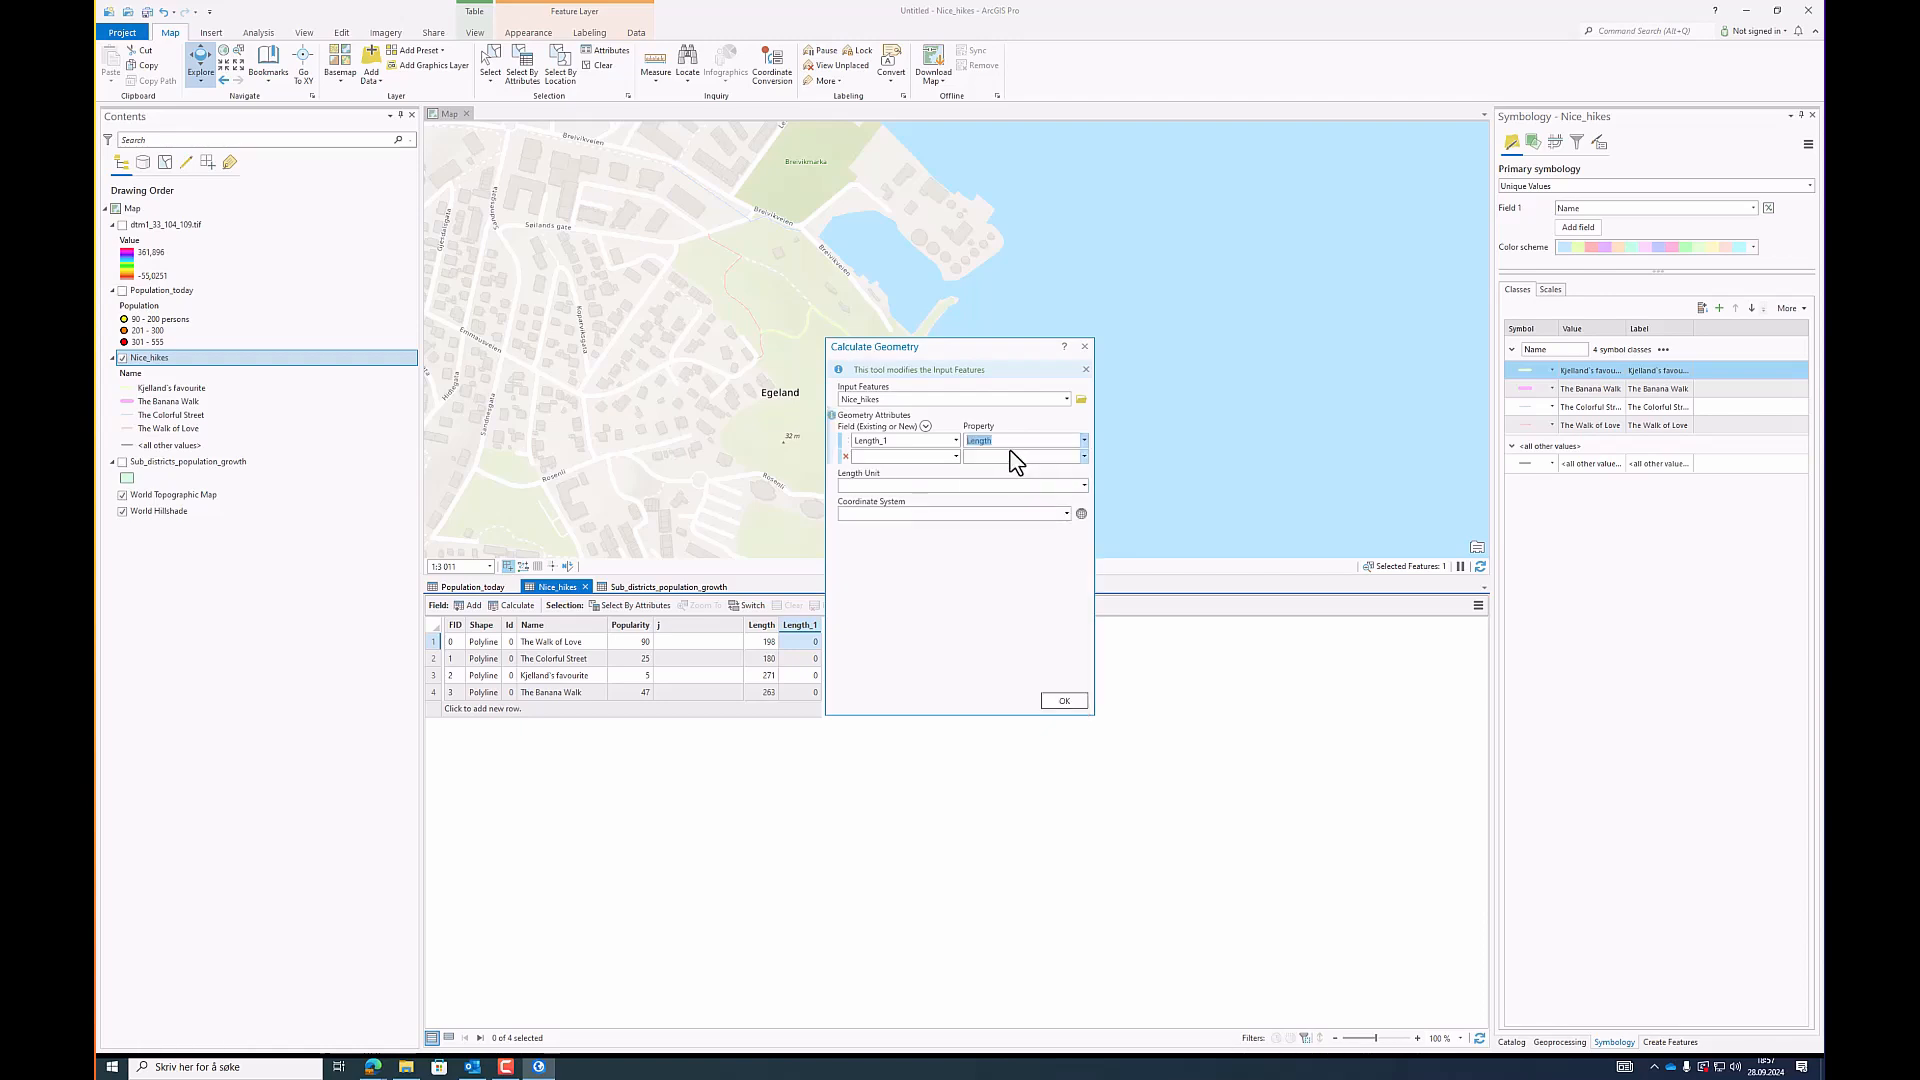
left_click(1084, 486)
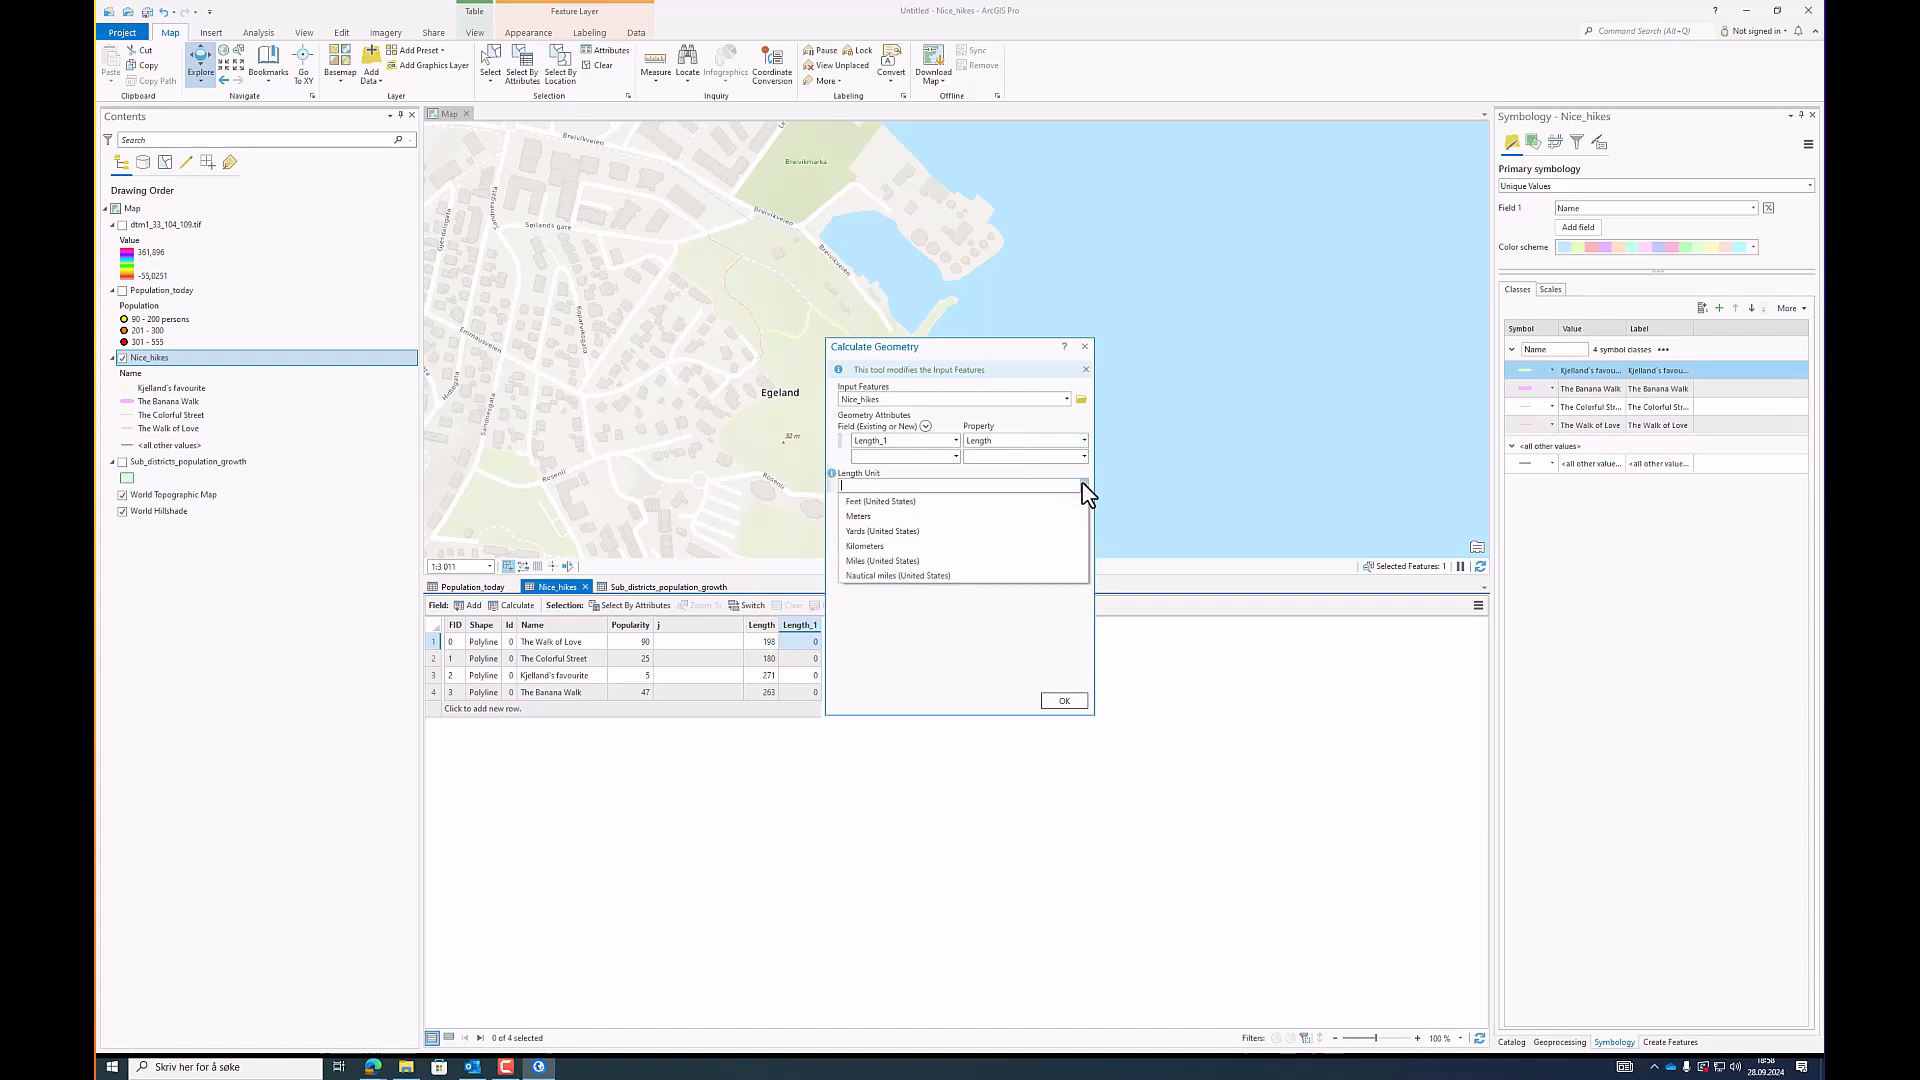
left_click(913, 515)
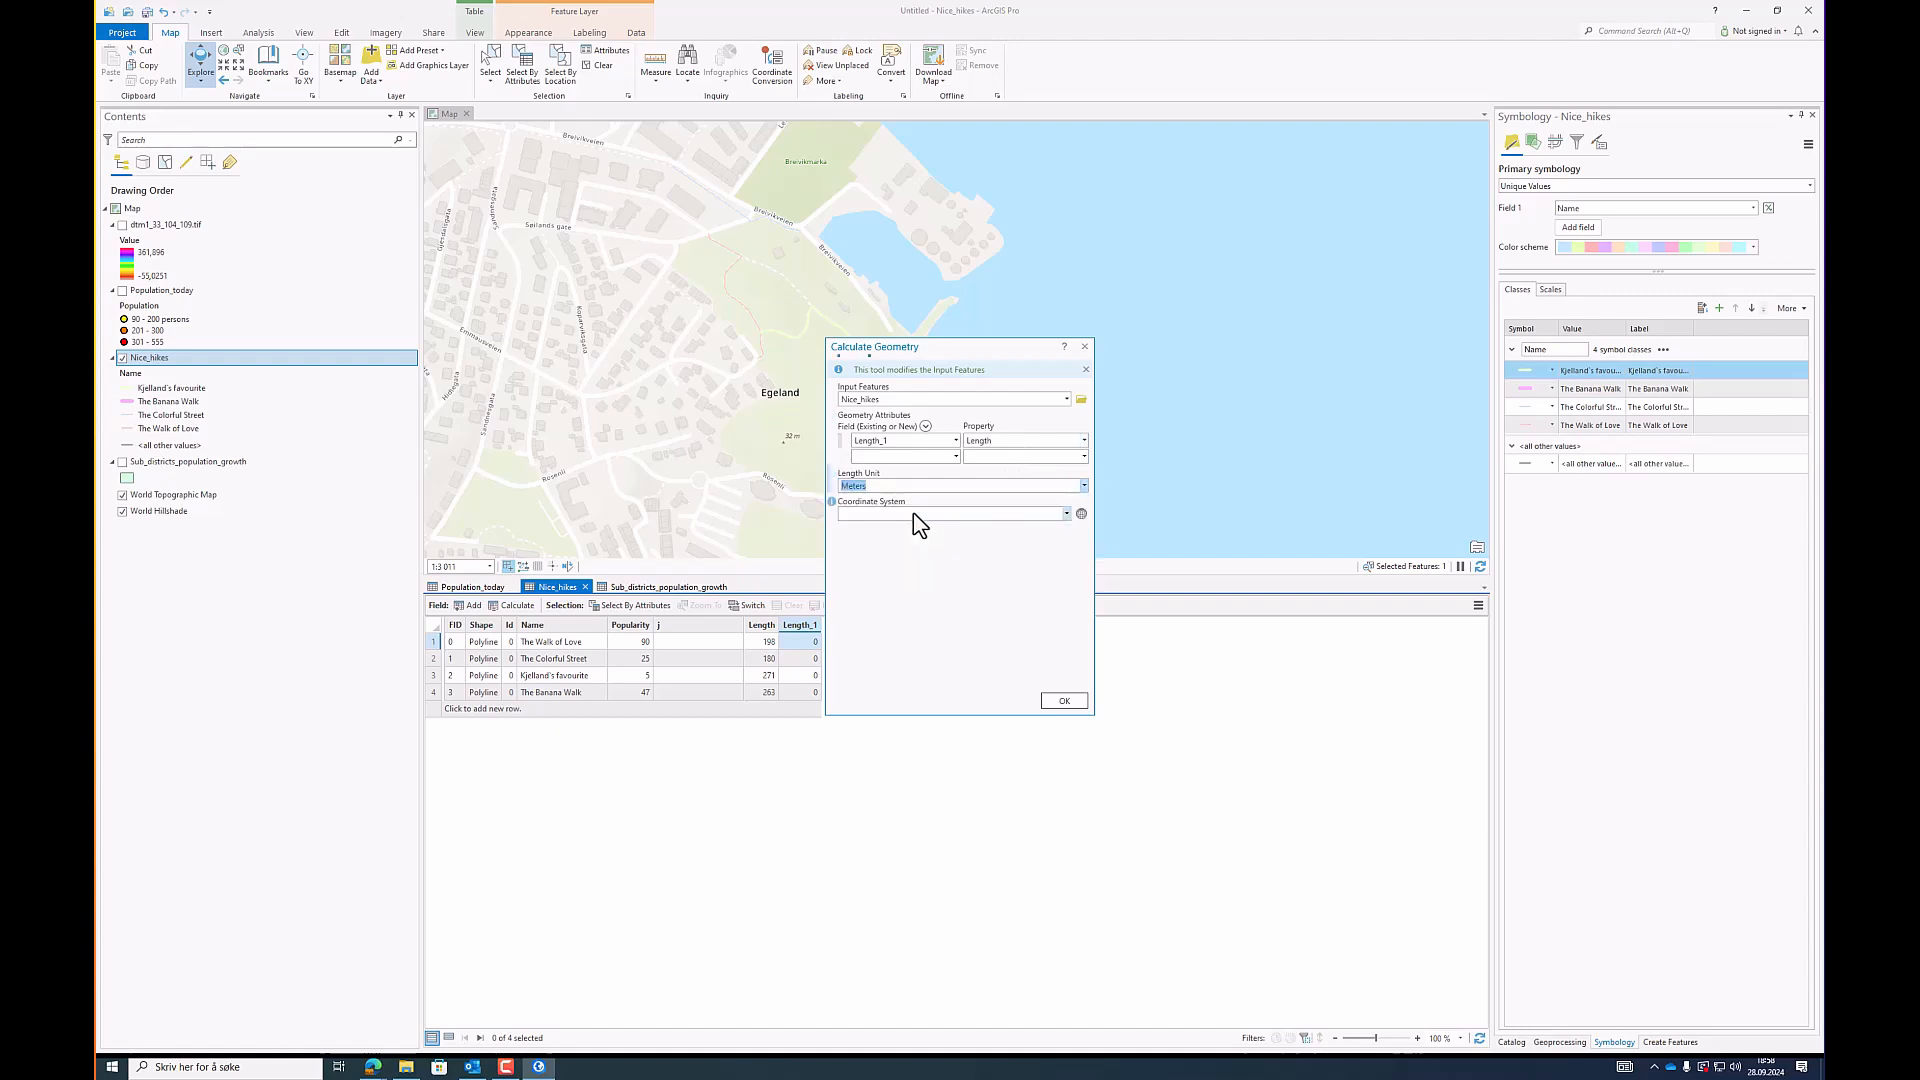
left_click(1066, 514)
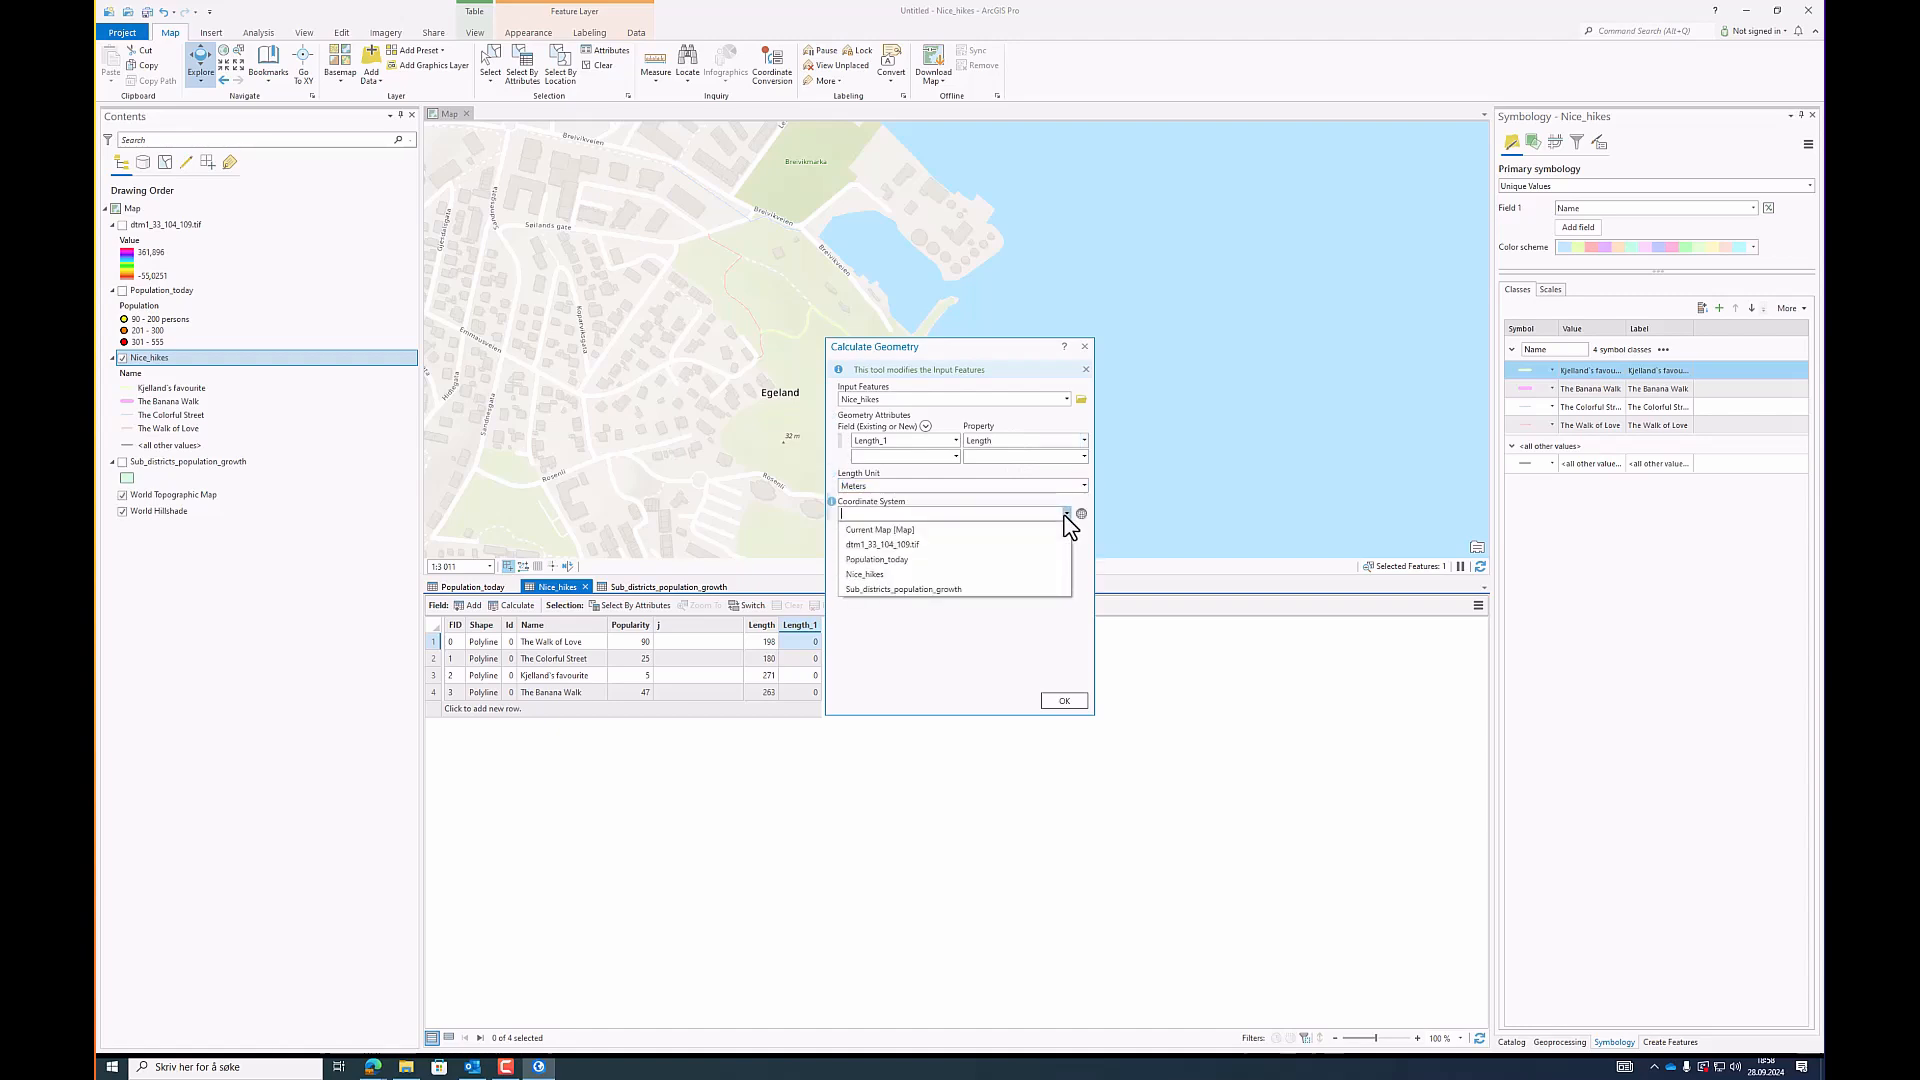
left_click(913, 533)
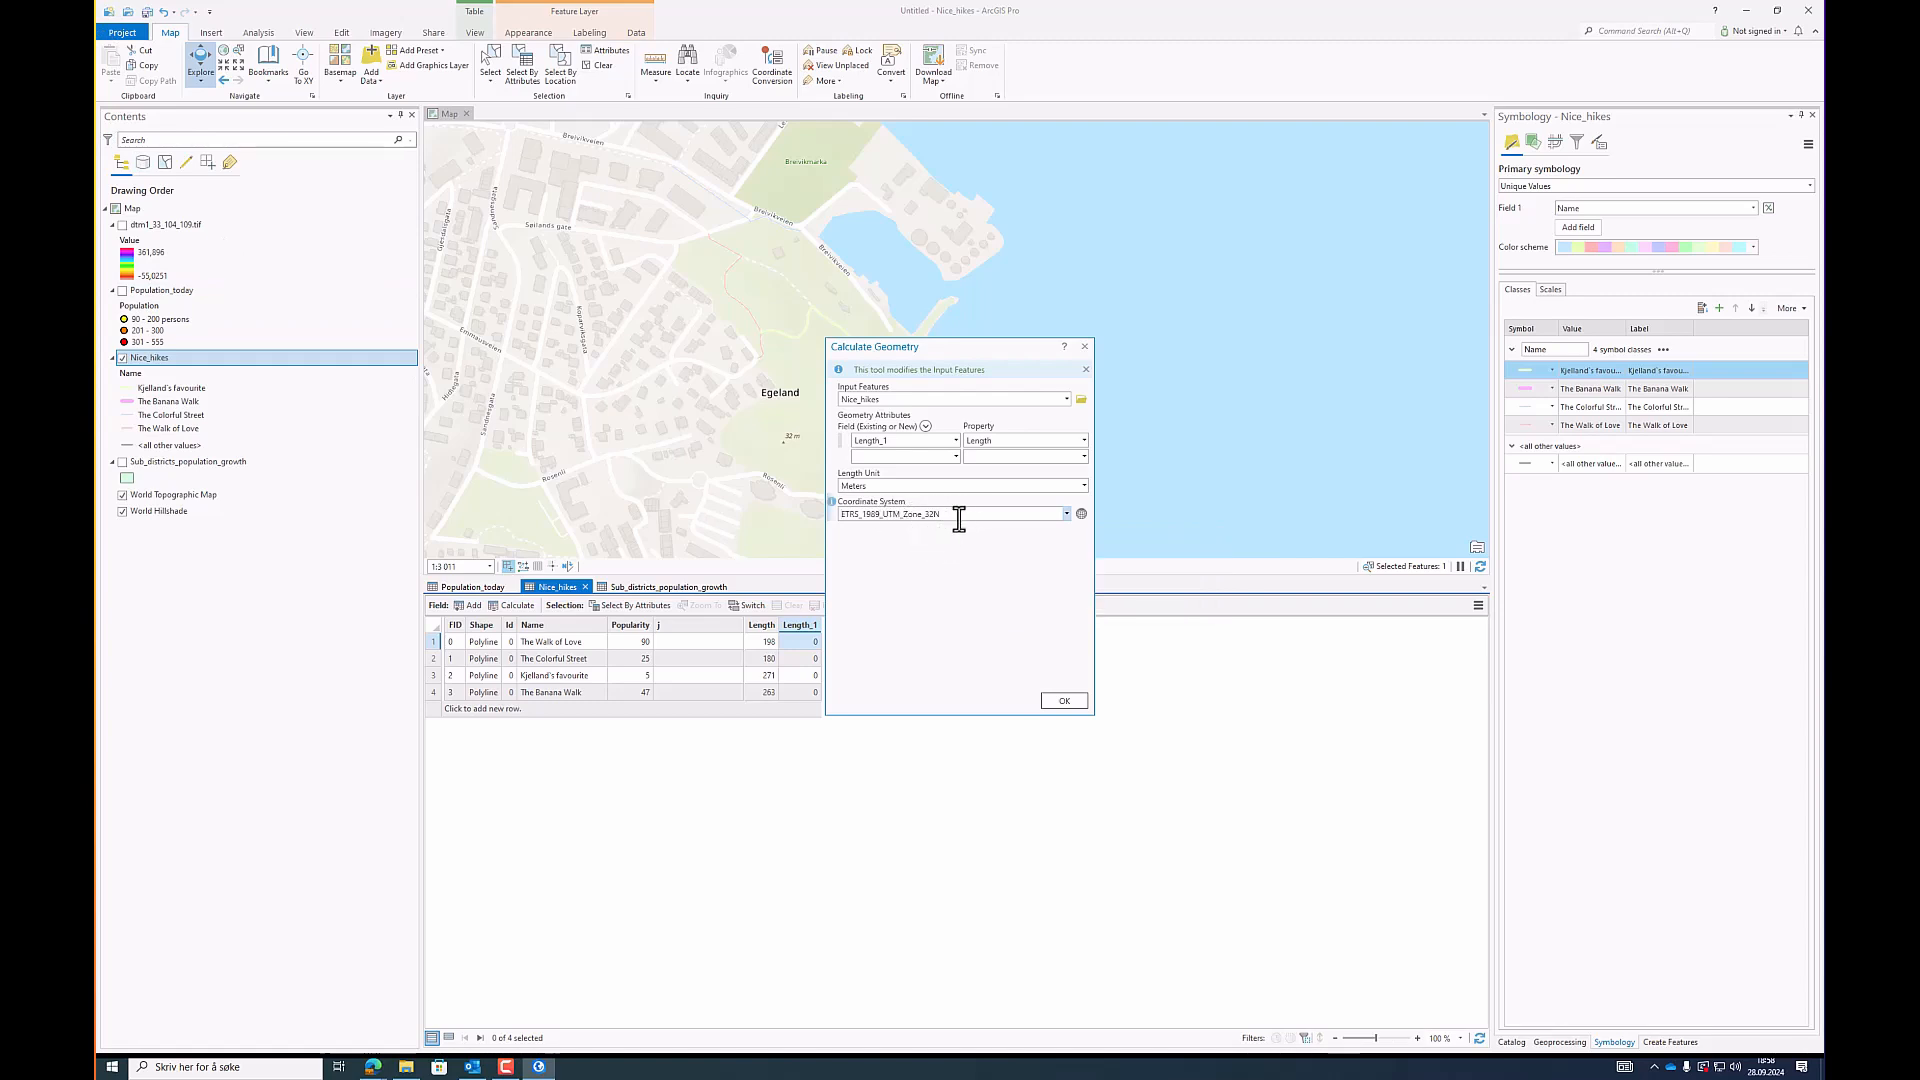
left_click(1062, 698)
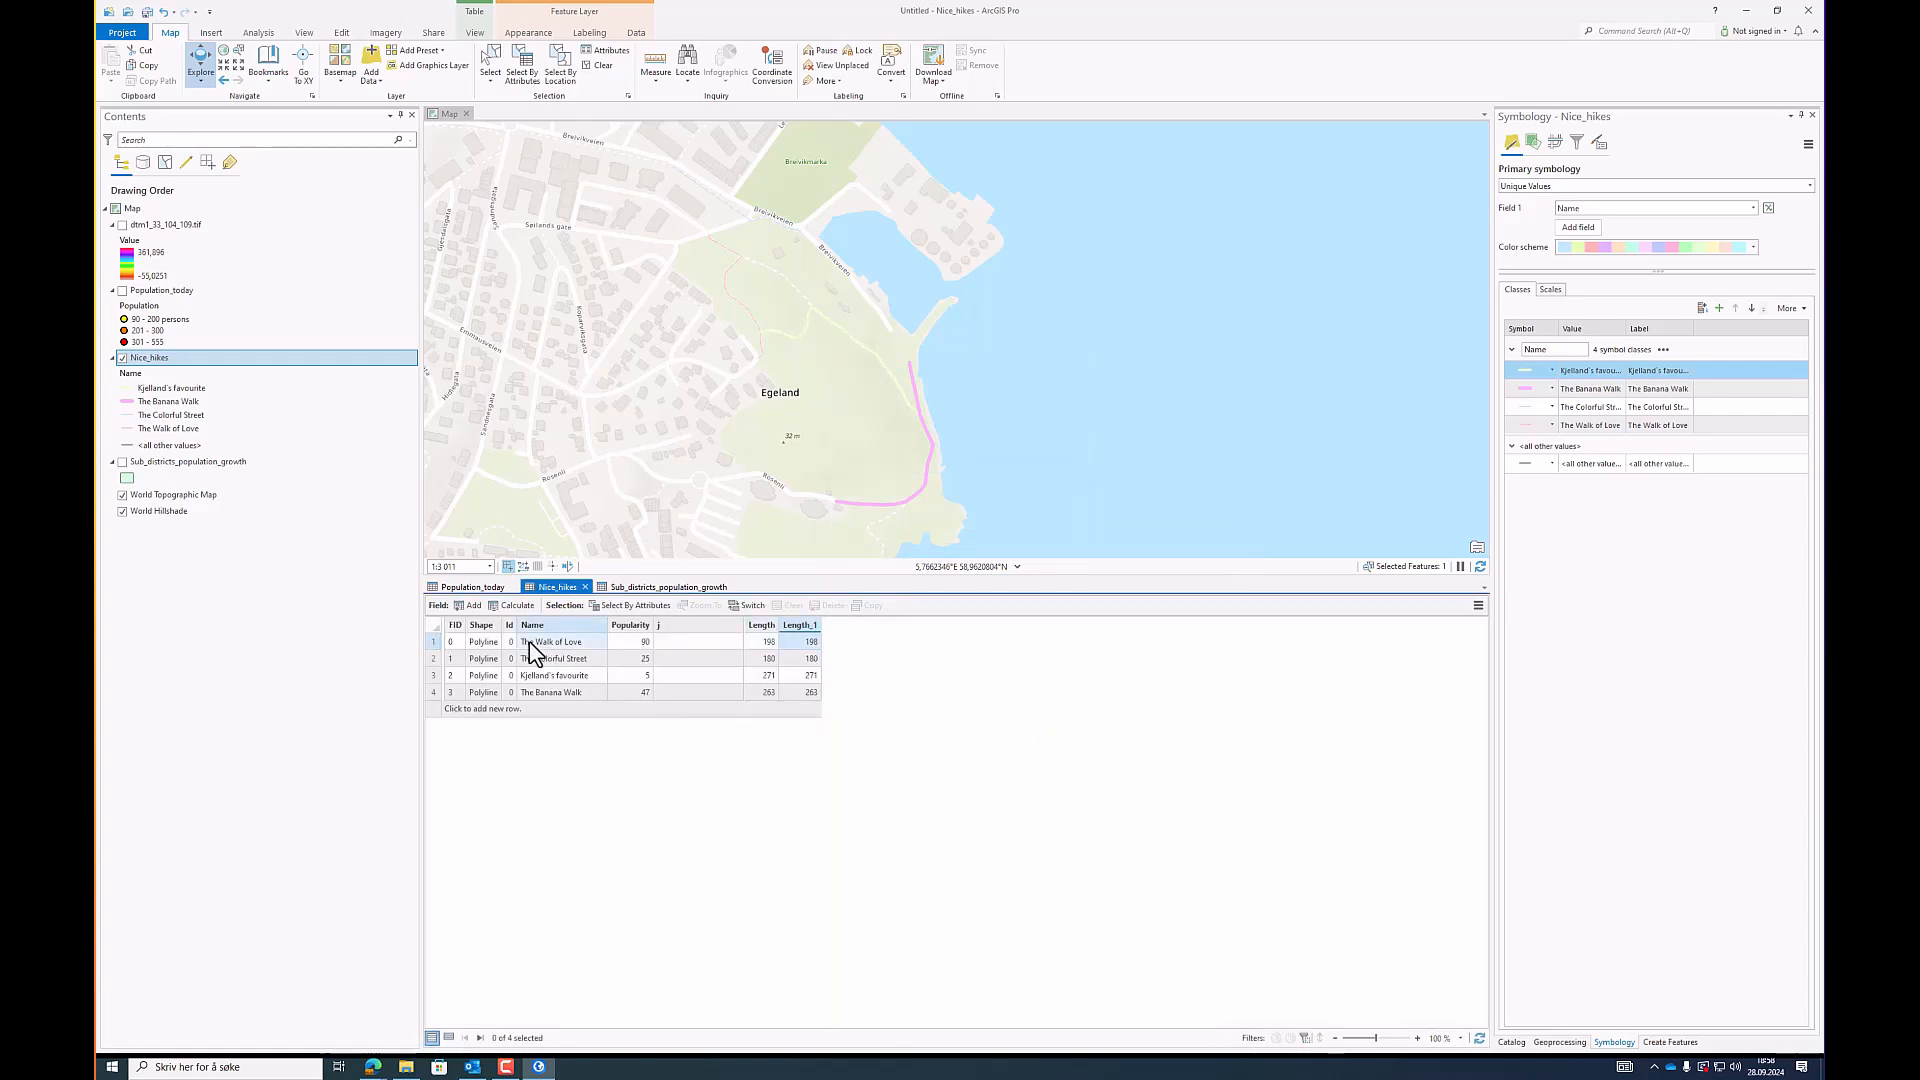
Step: Select The Walk of Love record to highlight it on the map, and close all open attribute tables
left_click(433, 643)
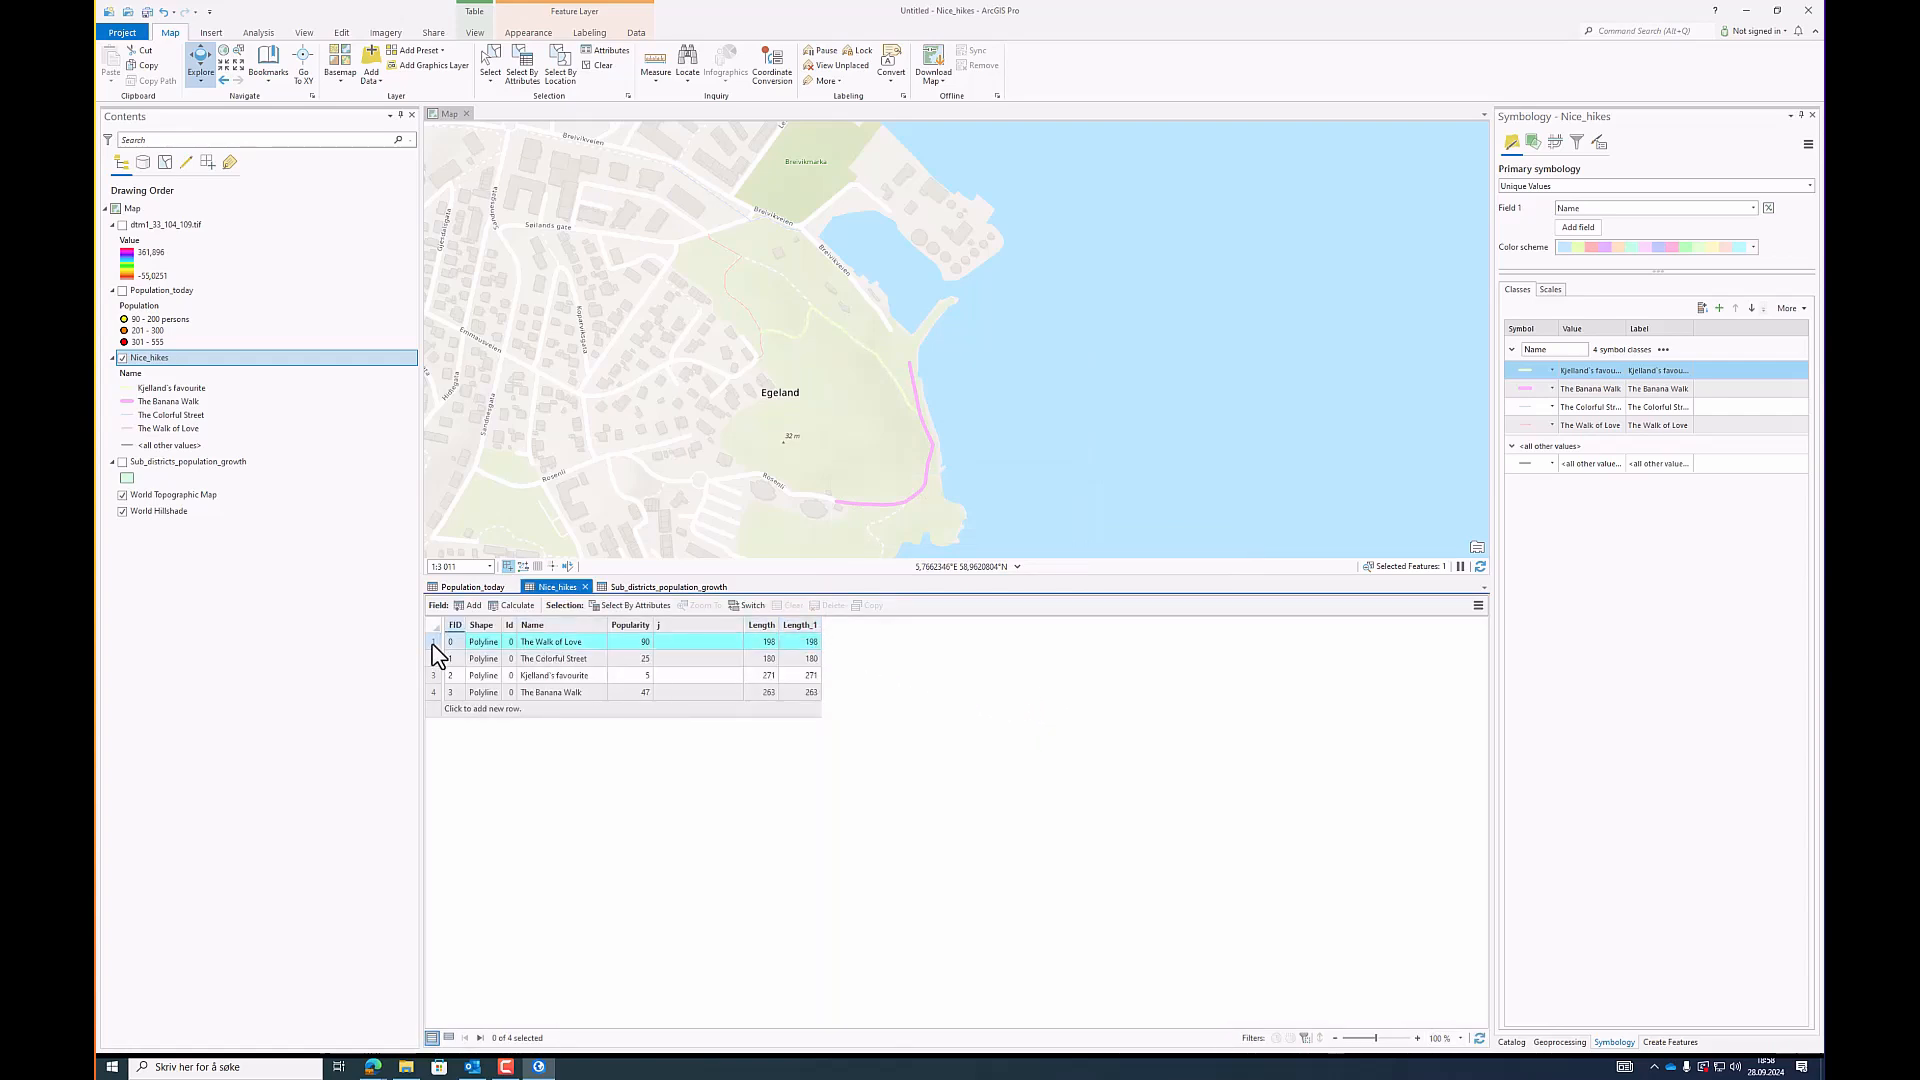
left_click(433, 645)
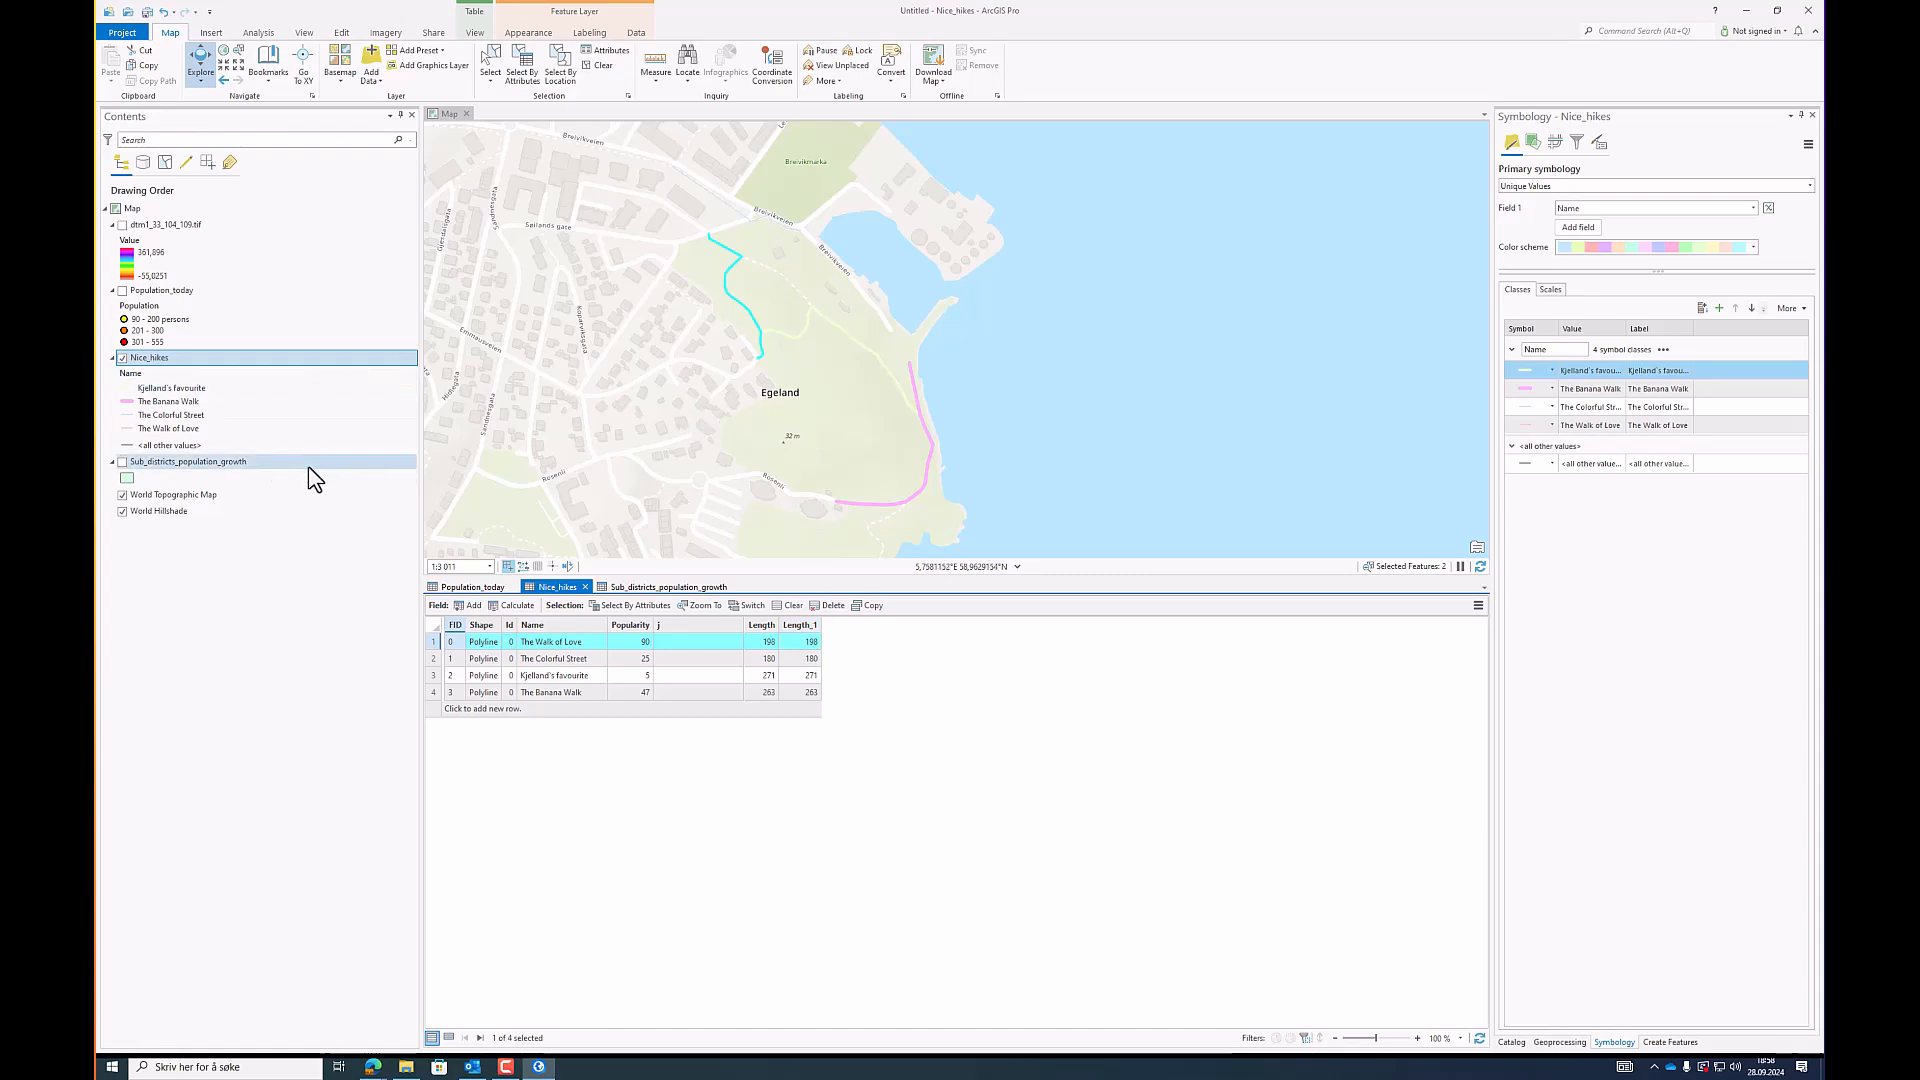
left_click(585, 587)
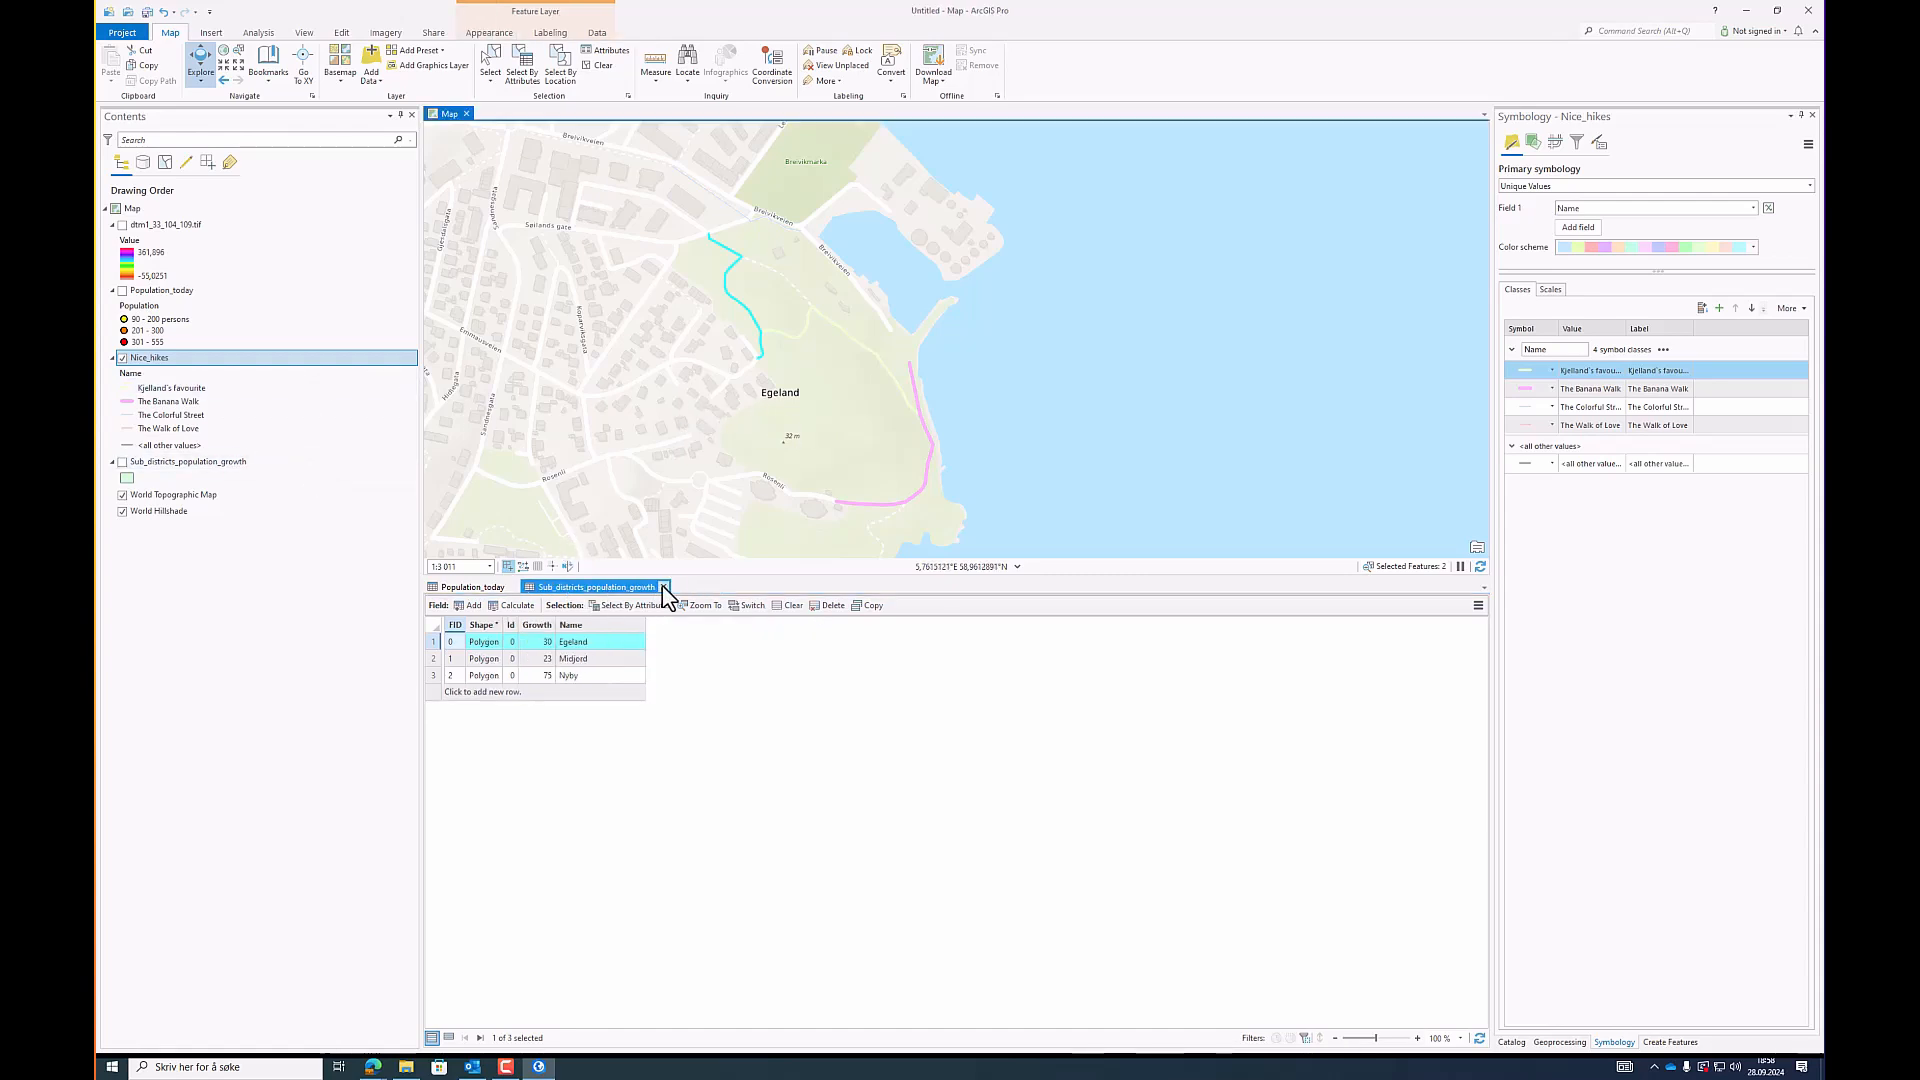
left_click(663, 587)
left_click(515, 587)
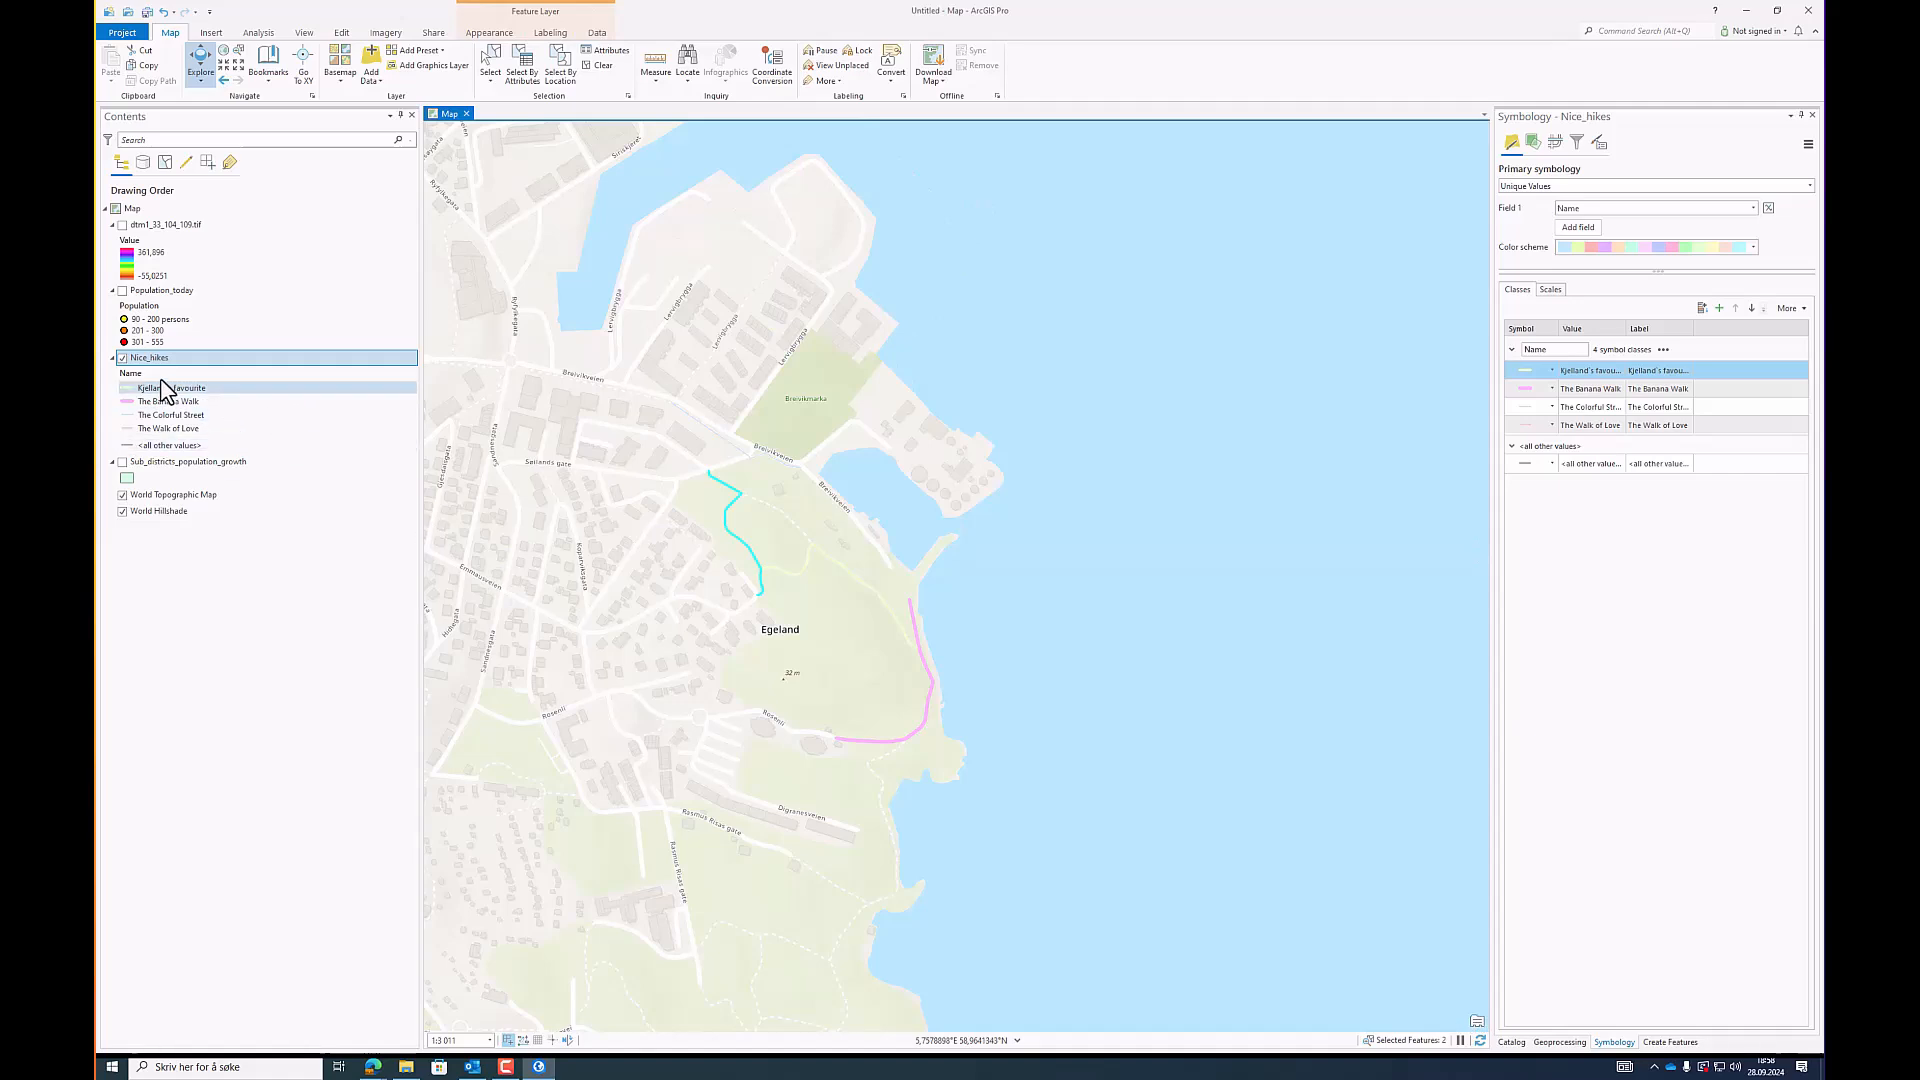
Step: Show the Sub_districts_population_growth layer and clear all selected features on the map
left_click(176, 462)
left_click(121, 462)
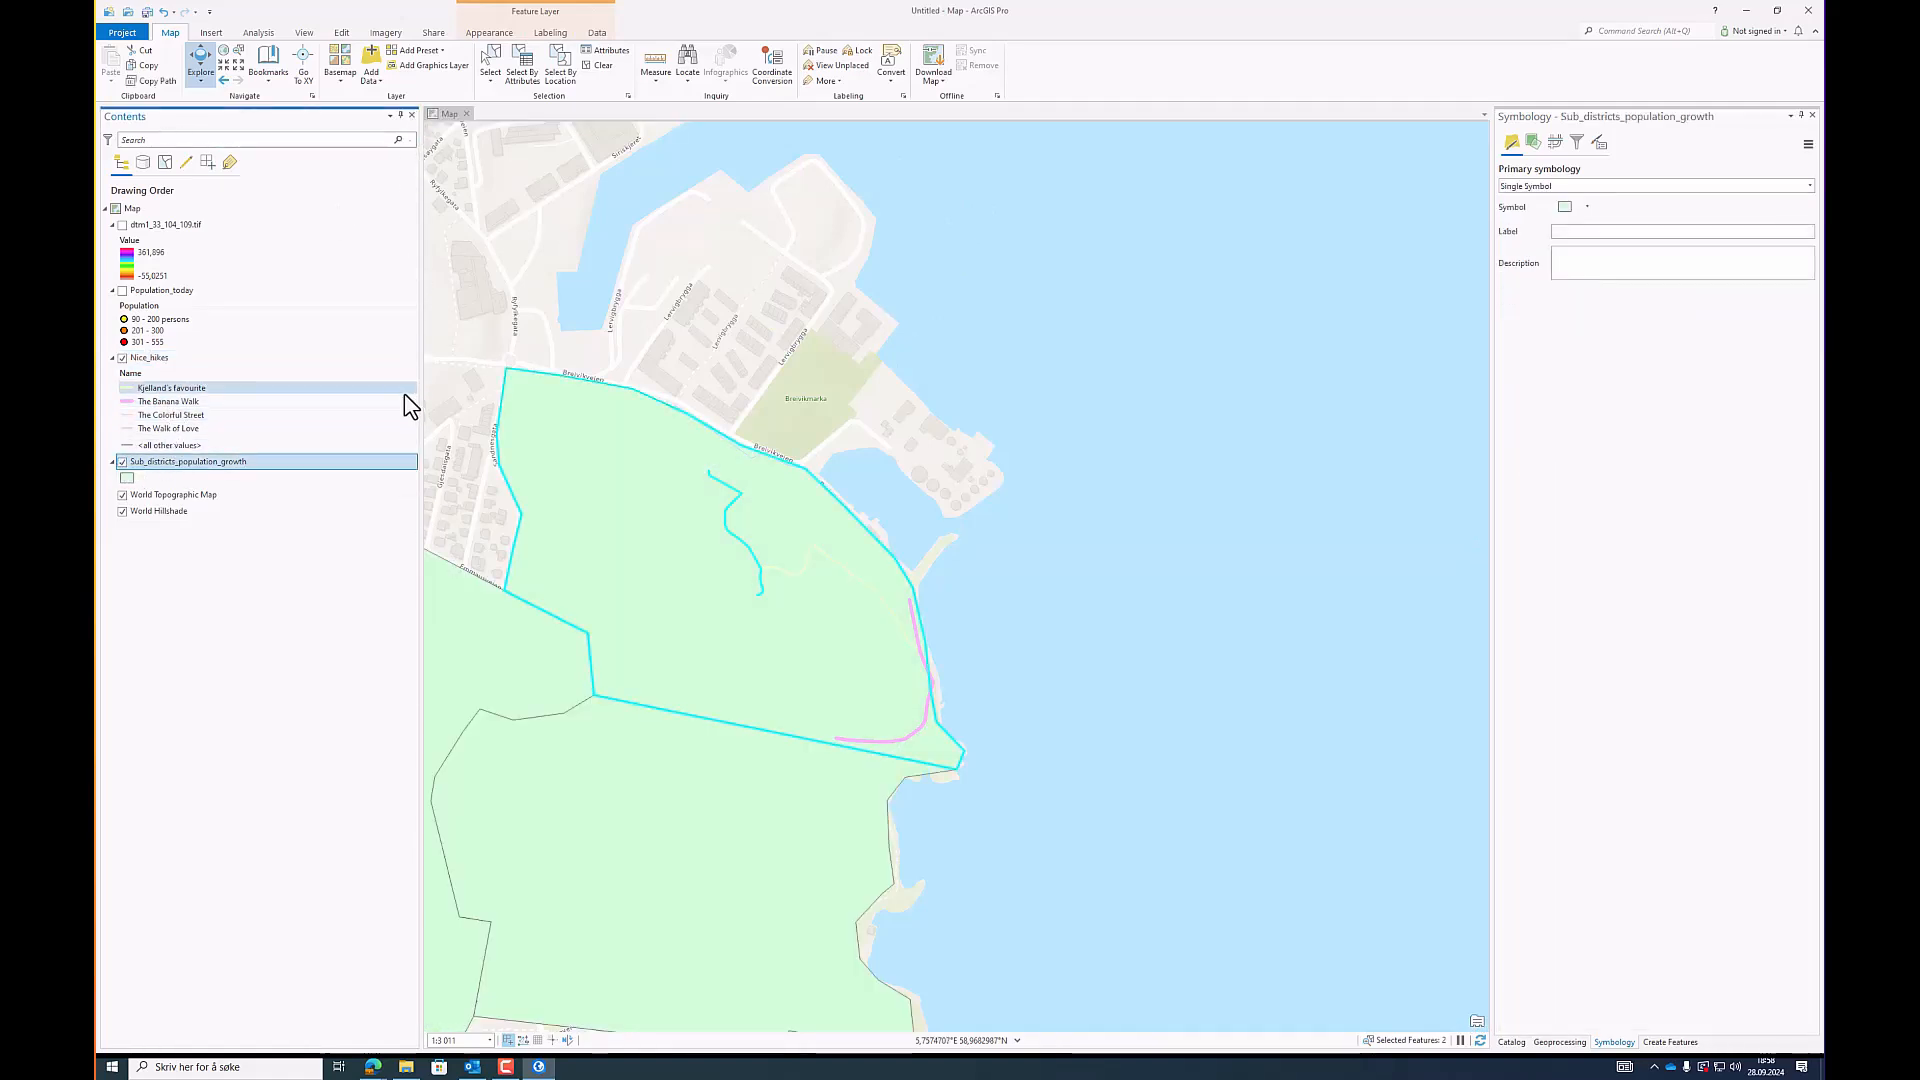
scroll(1157, 343, "down", 3)
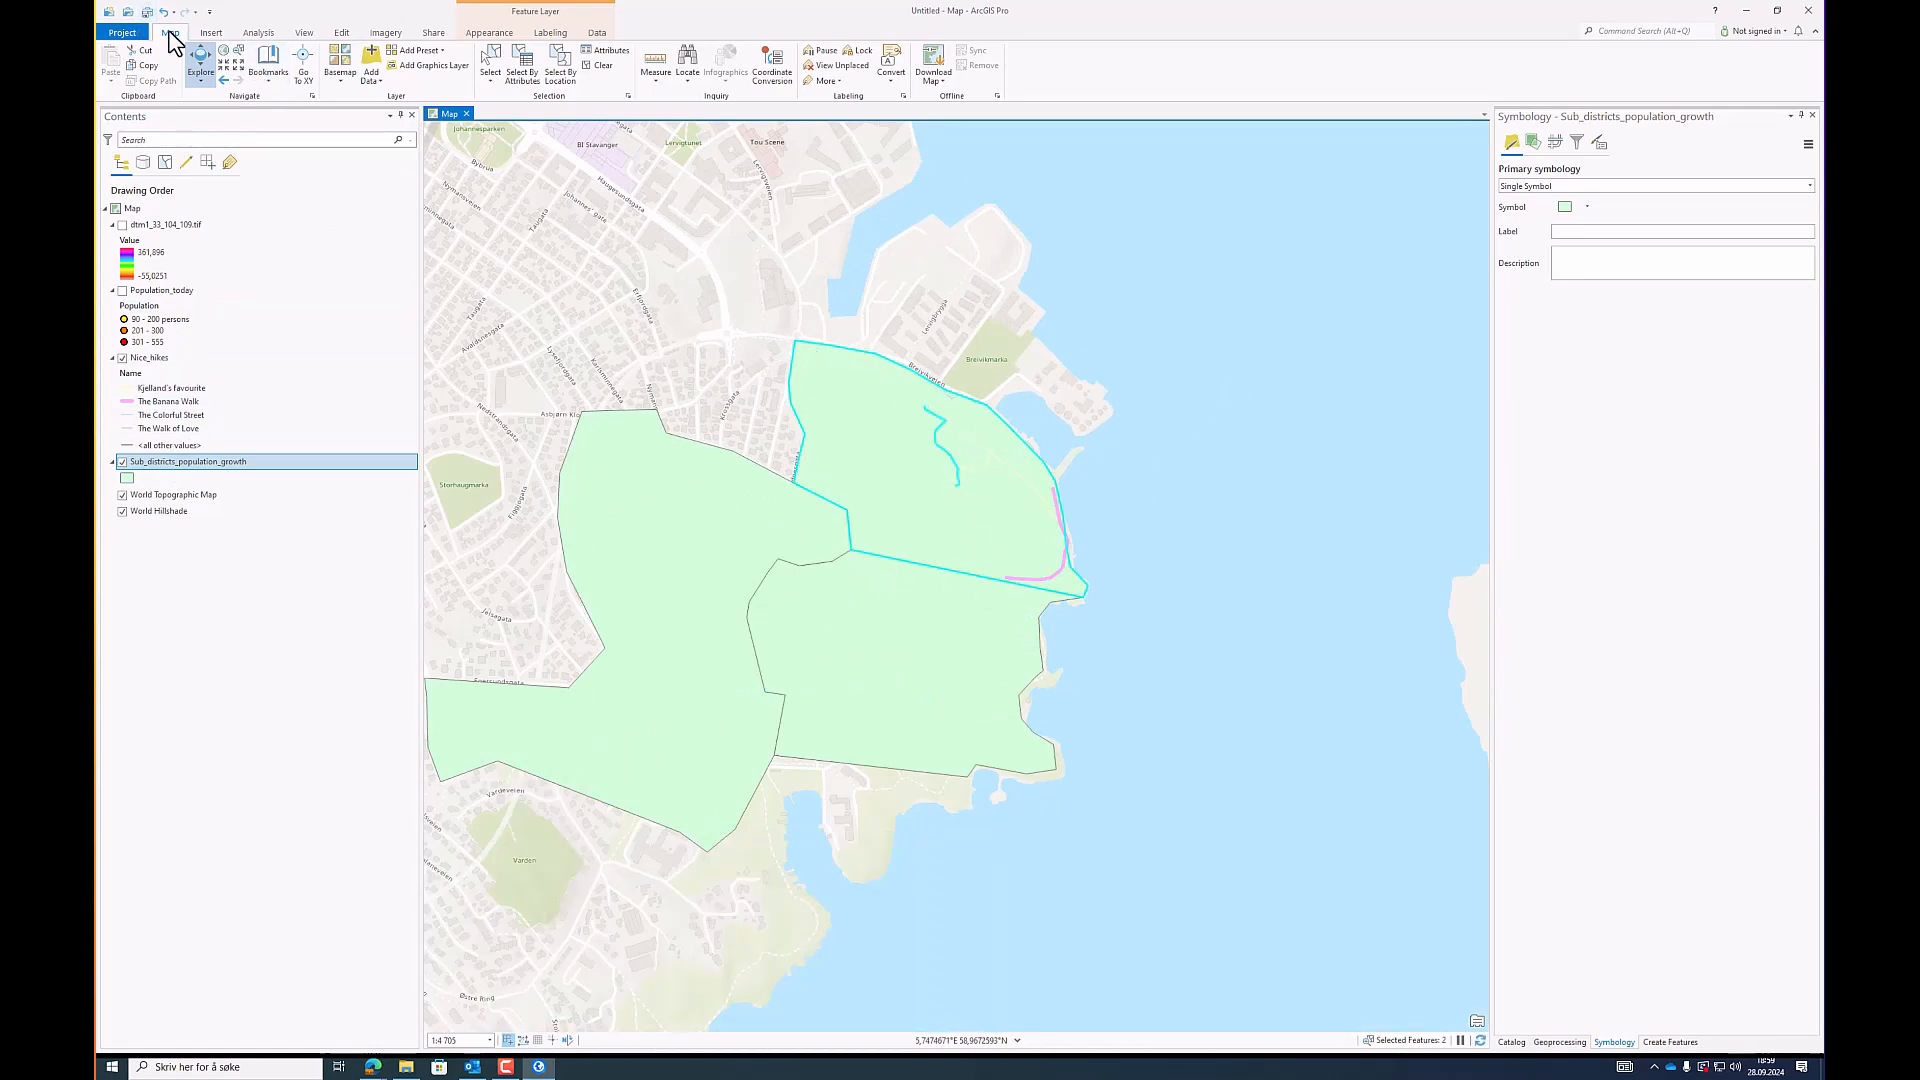
left_click(604, 66)
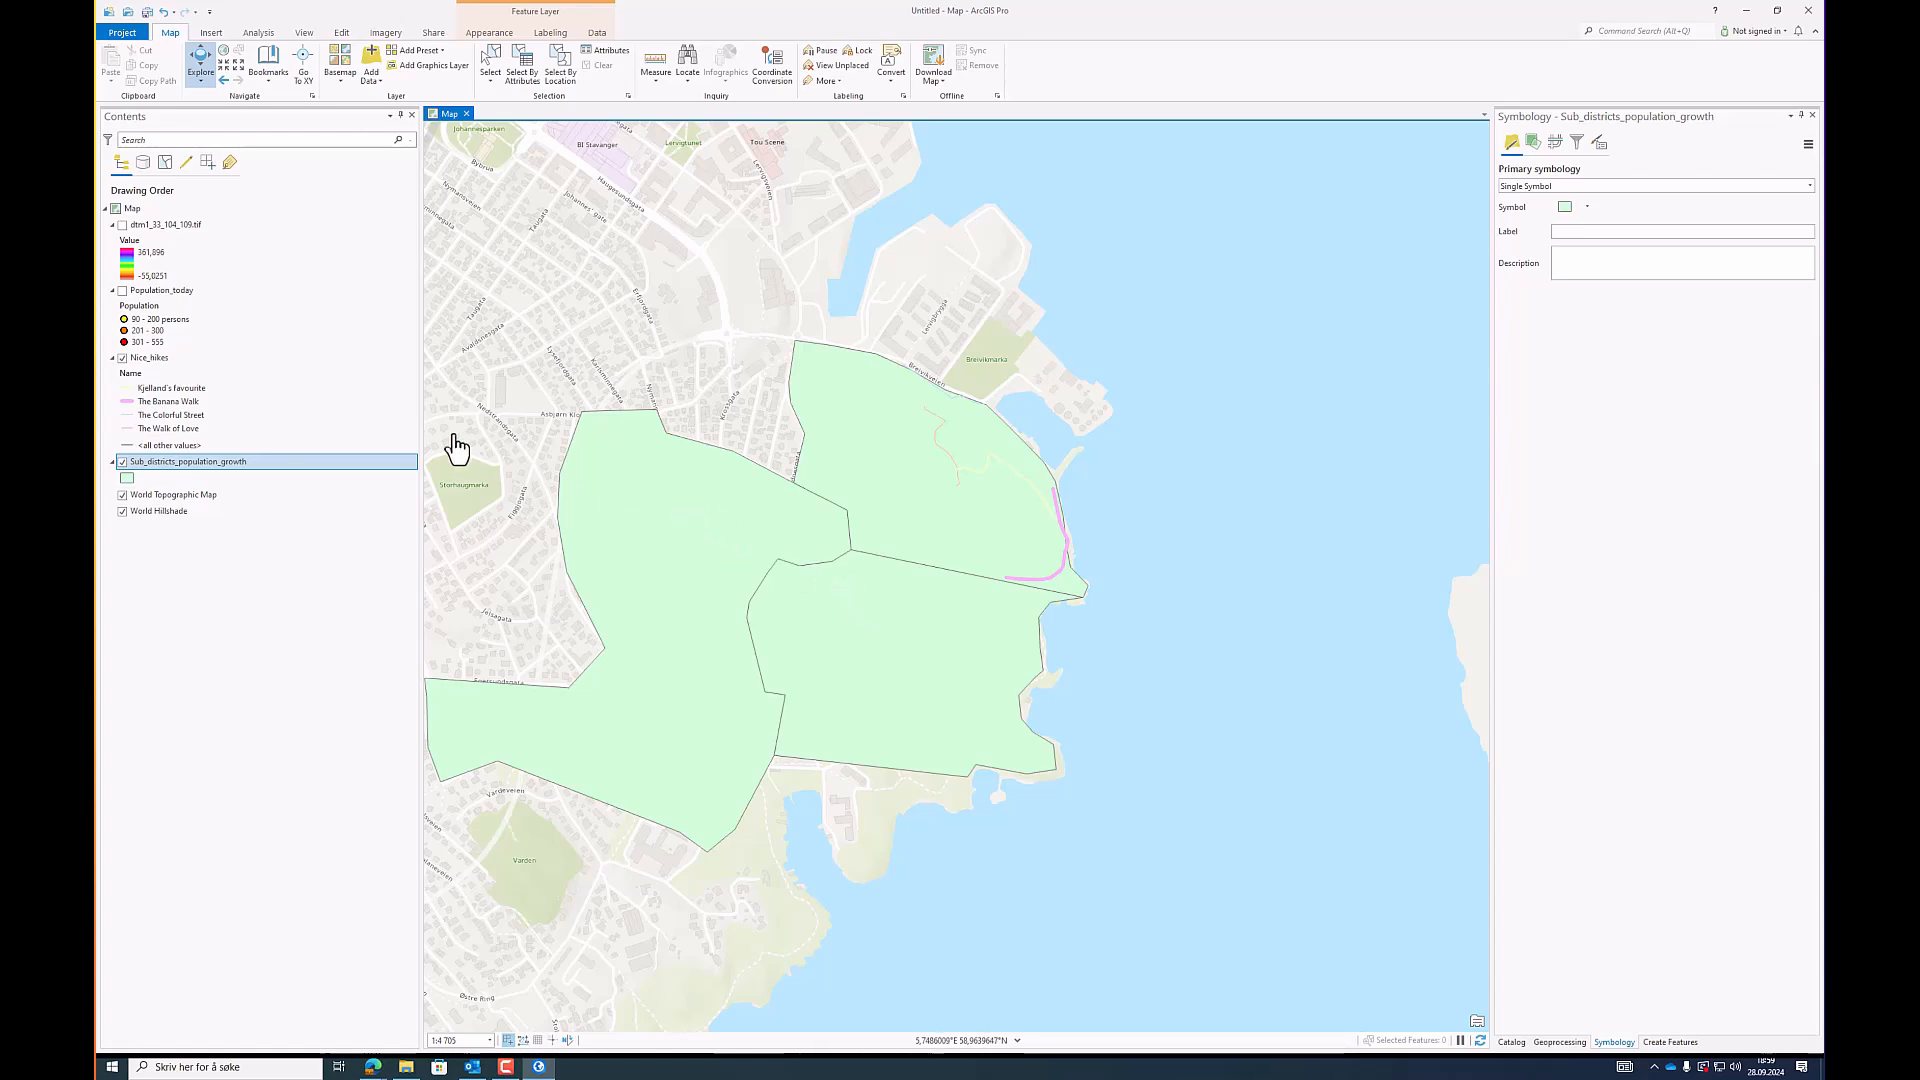
Step: Open the attribute table of the Sub_districts_population_growth layer
right_click(176, 464)
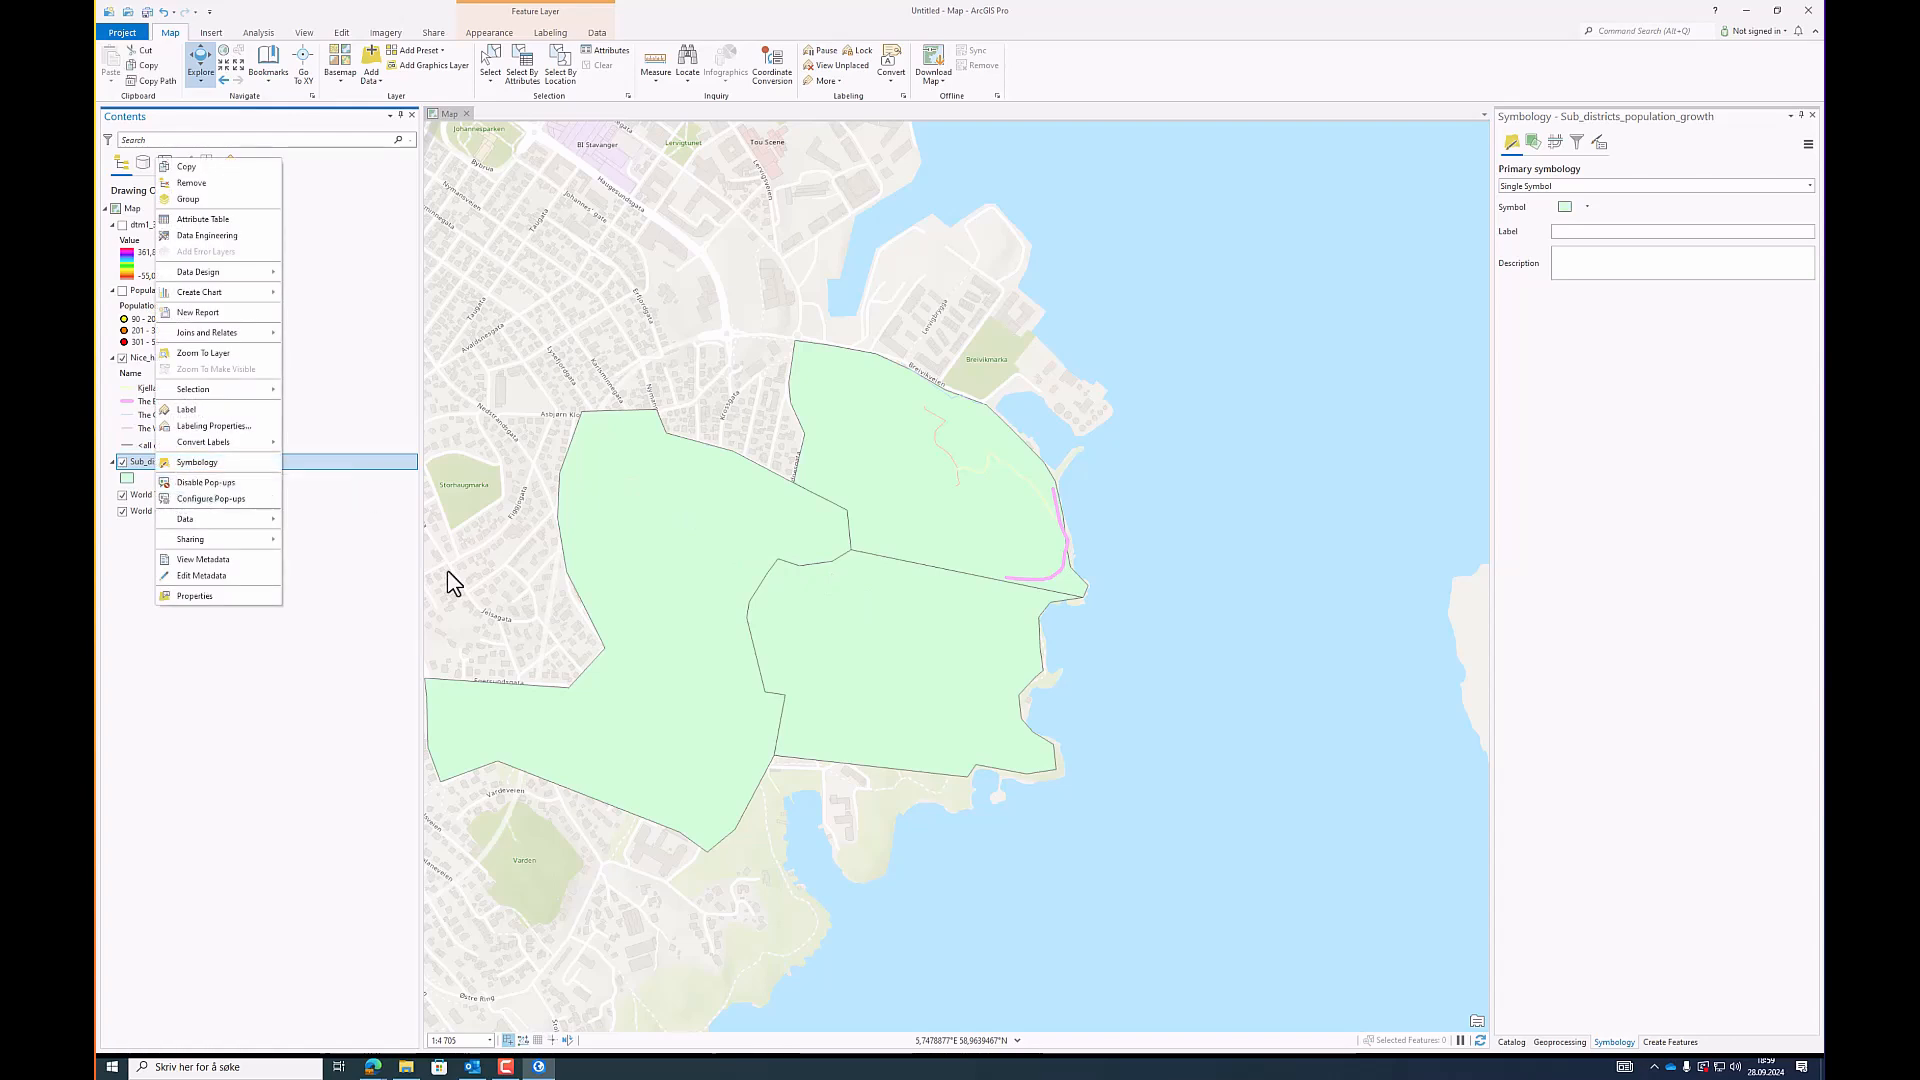
left_click(237, 222)
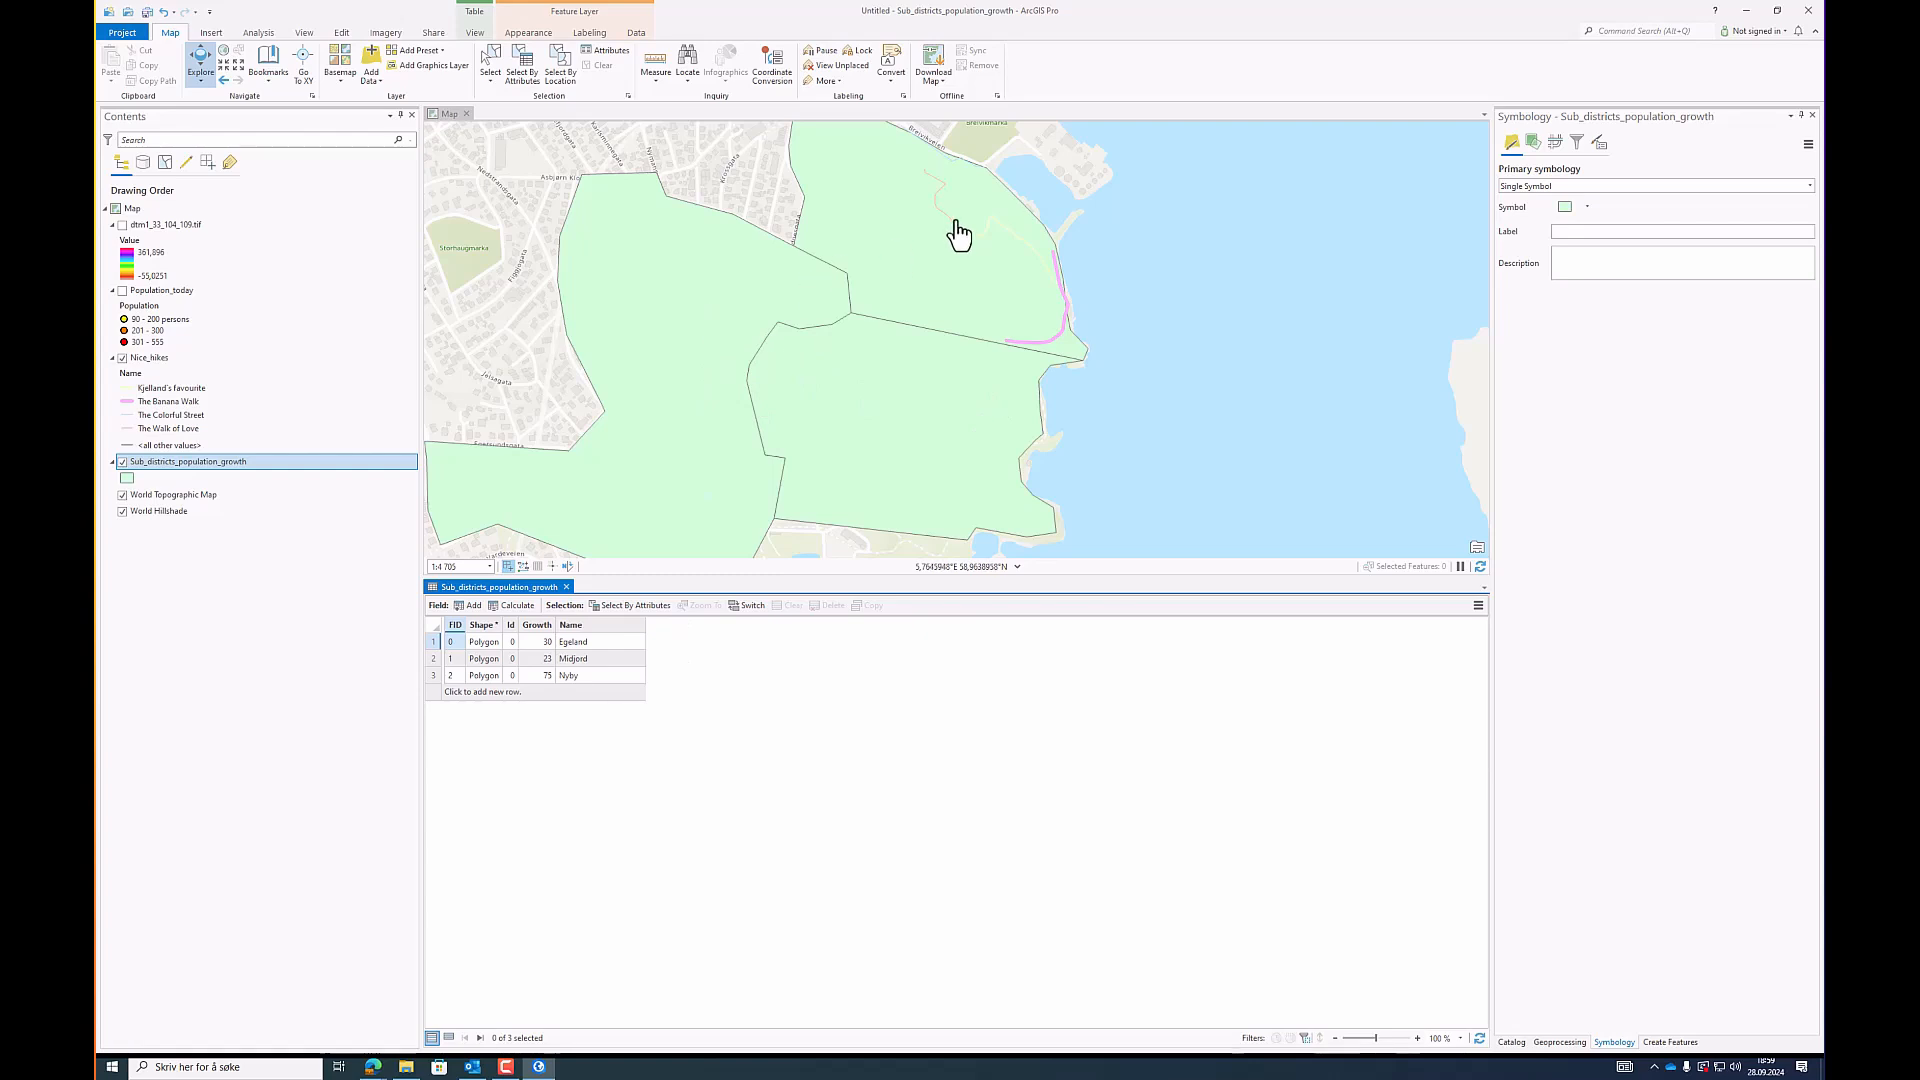
Step: Add a field named Area with data type Long to the Sub_districts_population_growth table, save it, and close the field design view
left_click(472, 606)
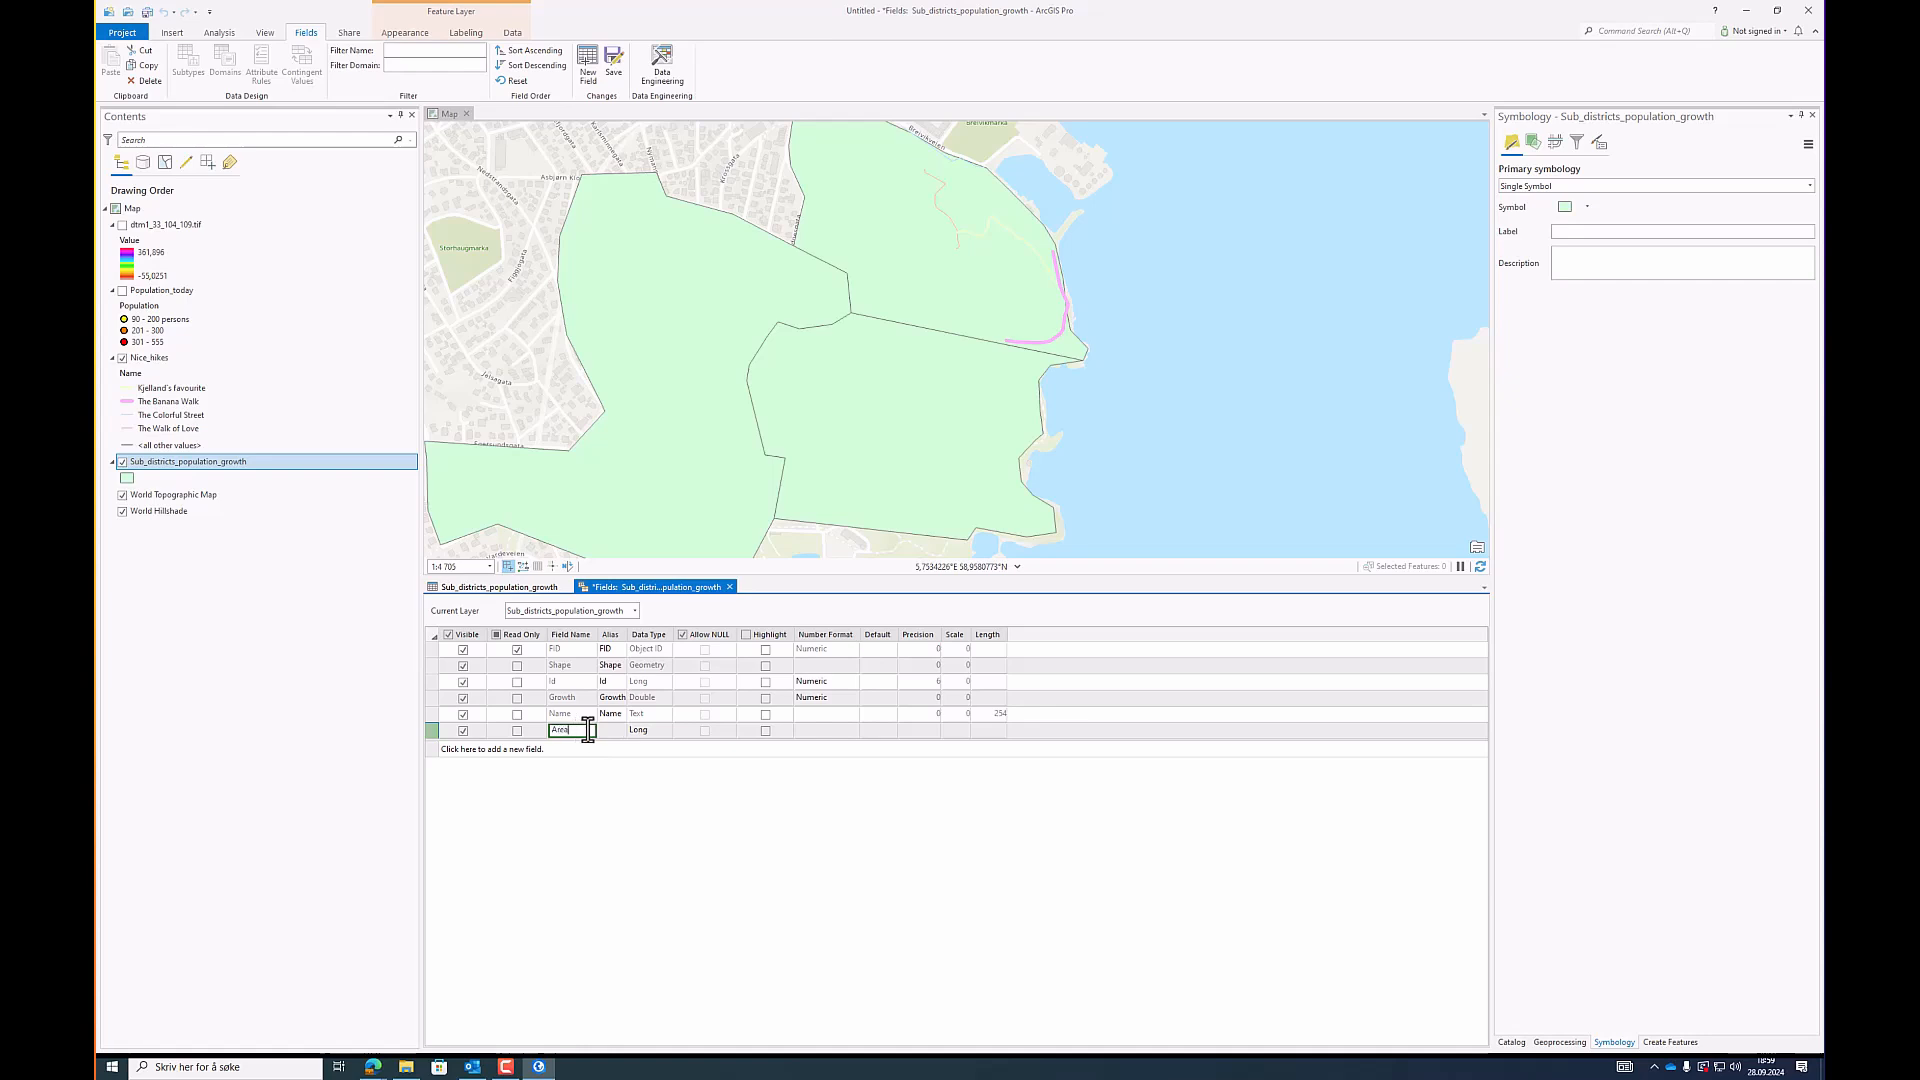
left_click(664, 732)
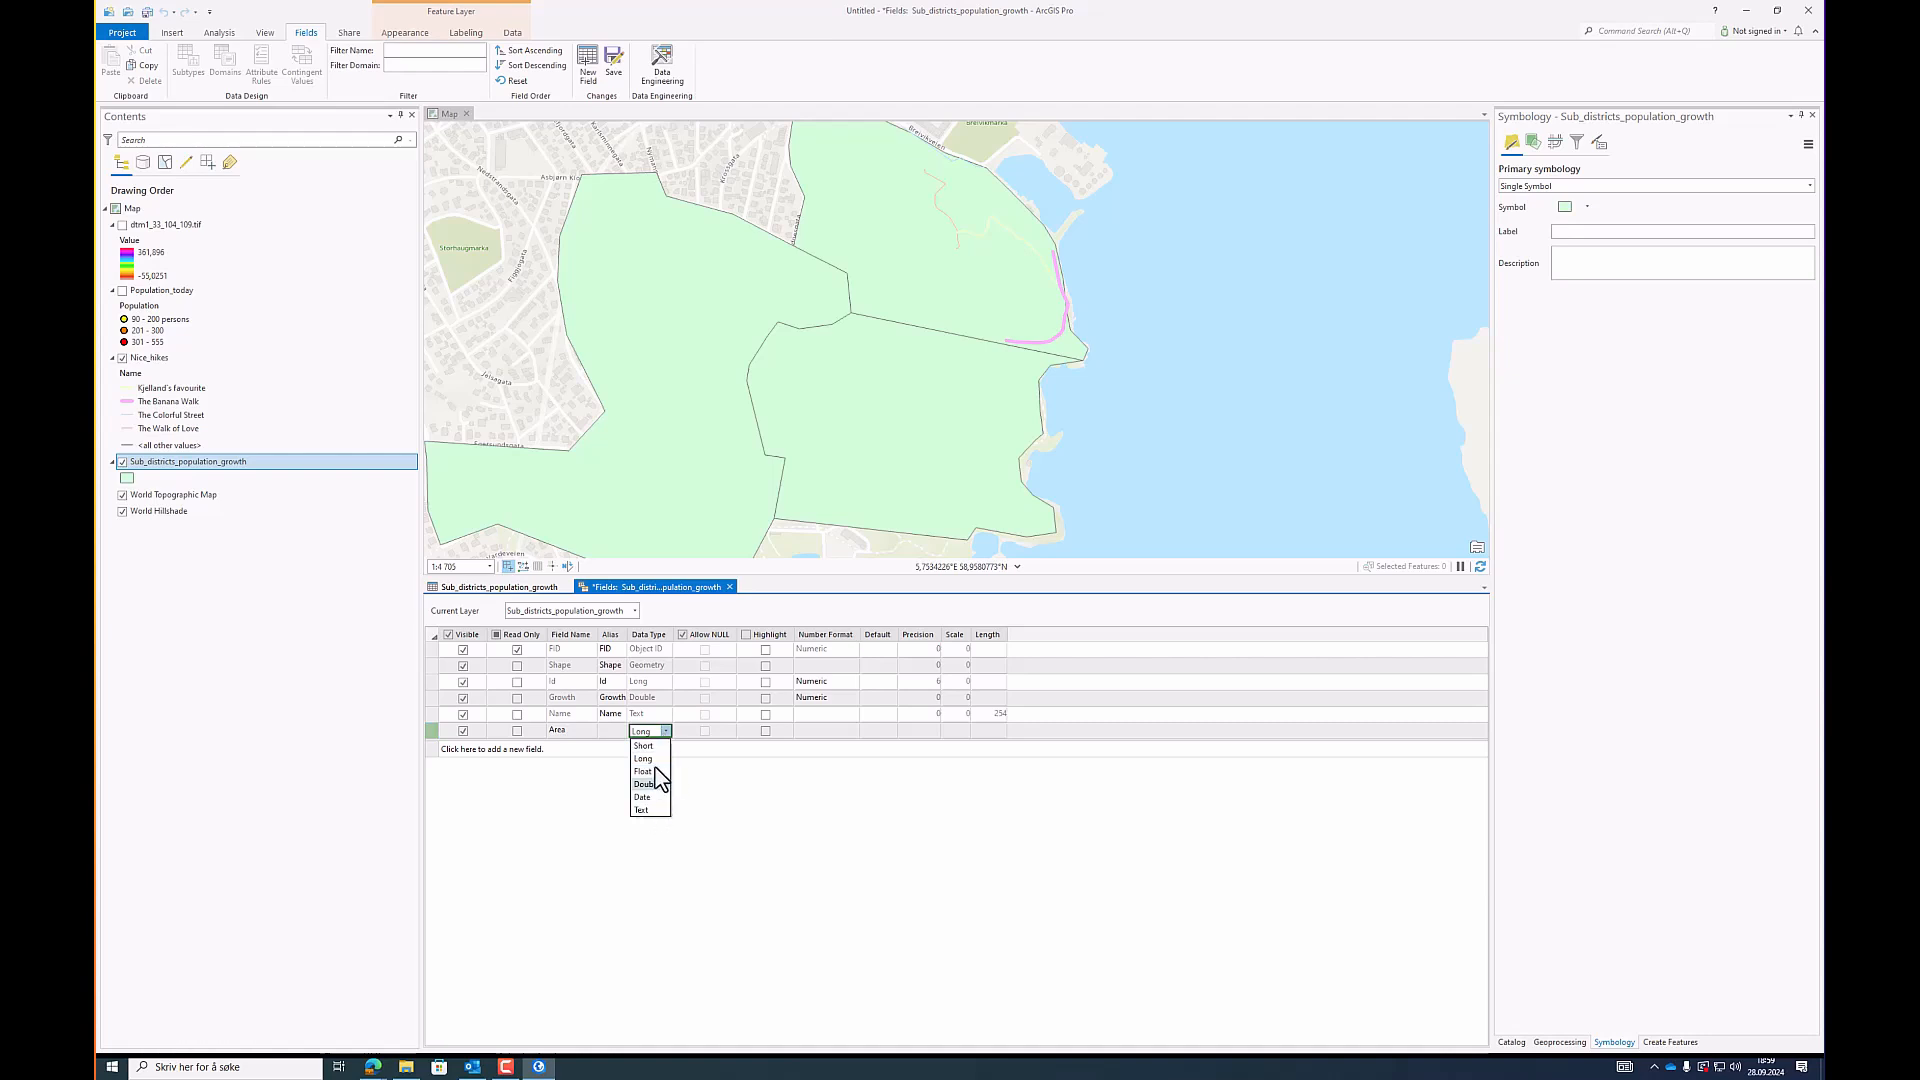
left_click(666, 732)
left_click(619, 72)
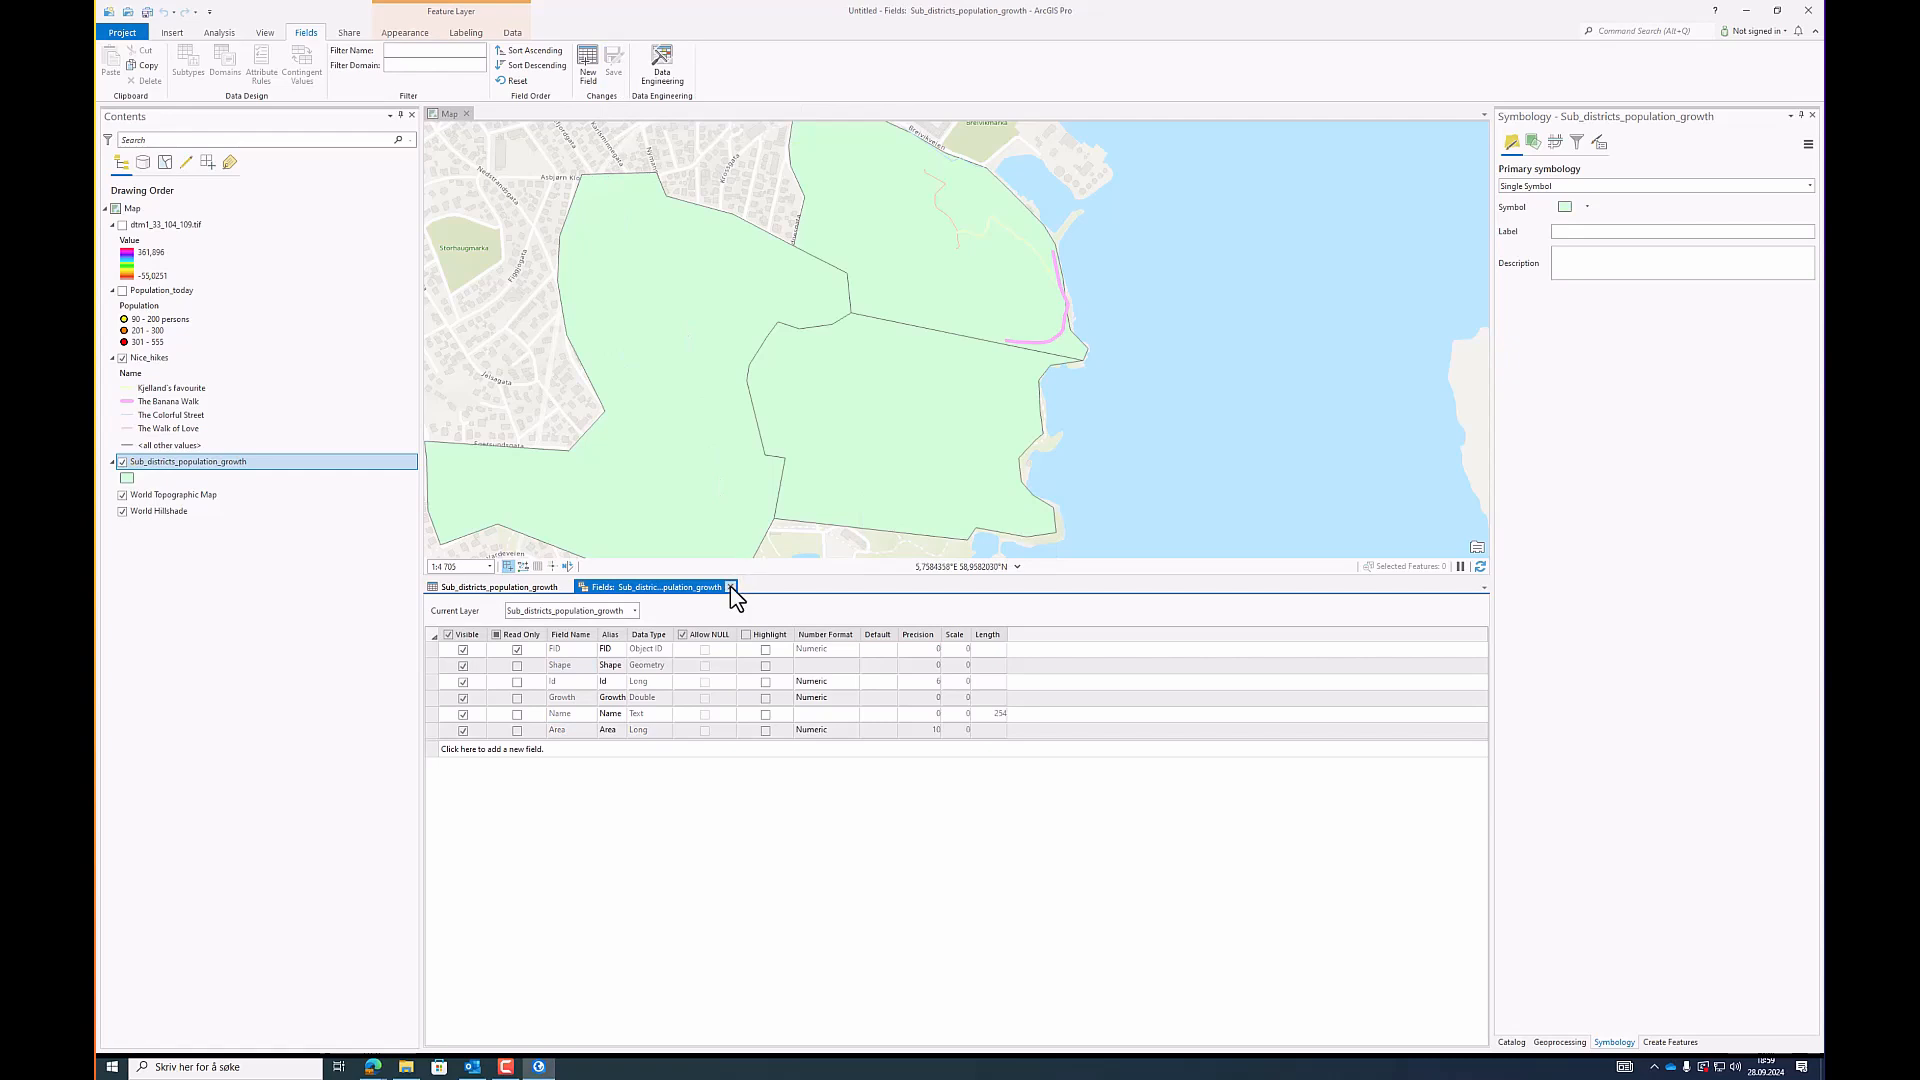
left_click(730, 586)
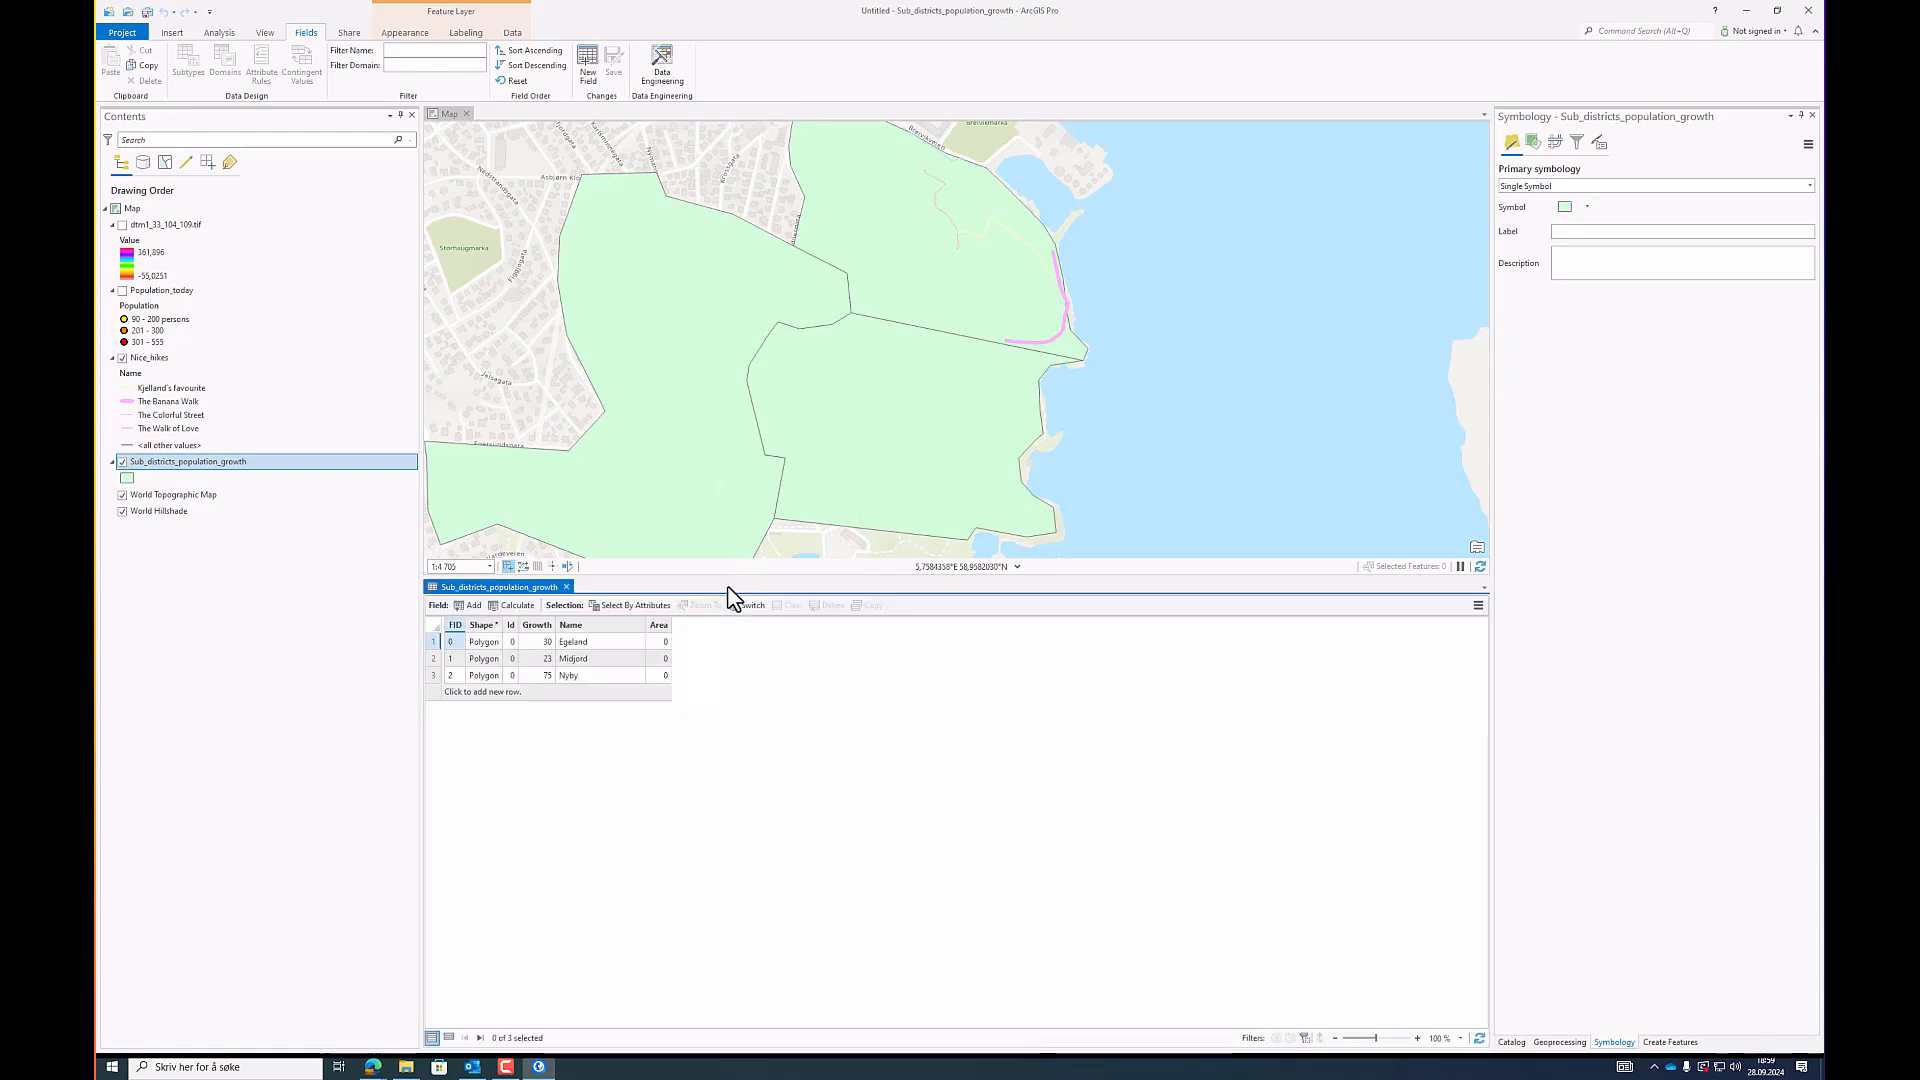
Step: Calculate the Area geometry of the sub-districts into the Area field in square meters, using an ETRS_1989_UTM coordinate system
right_click(666, 627)
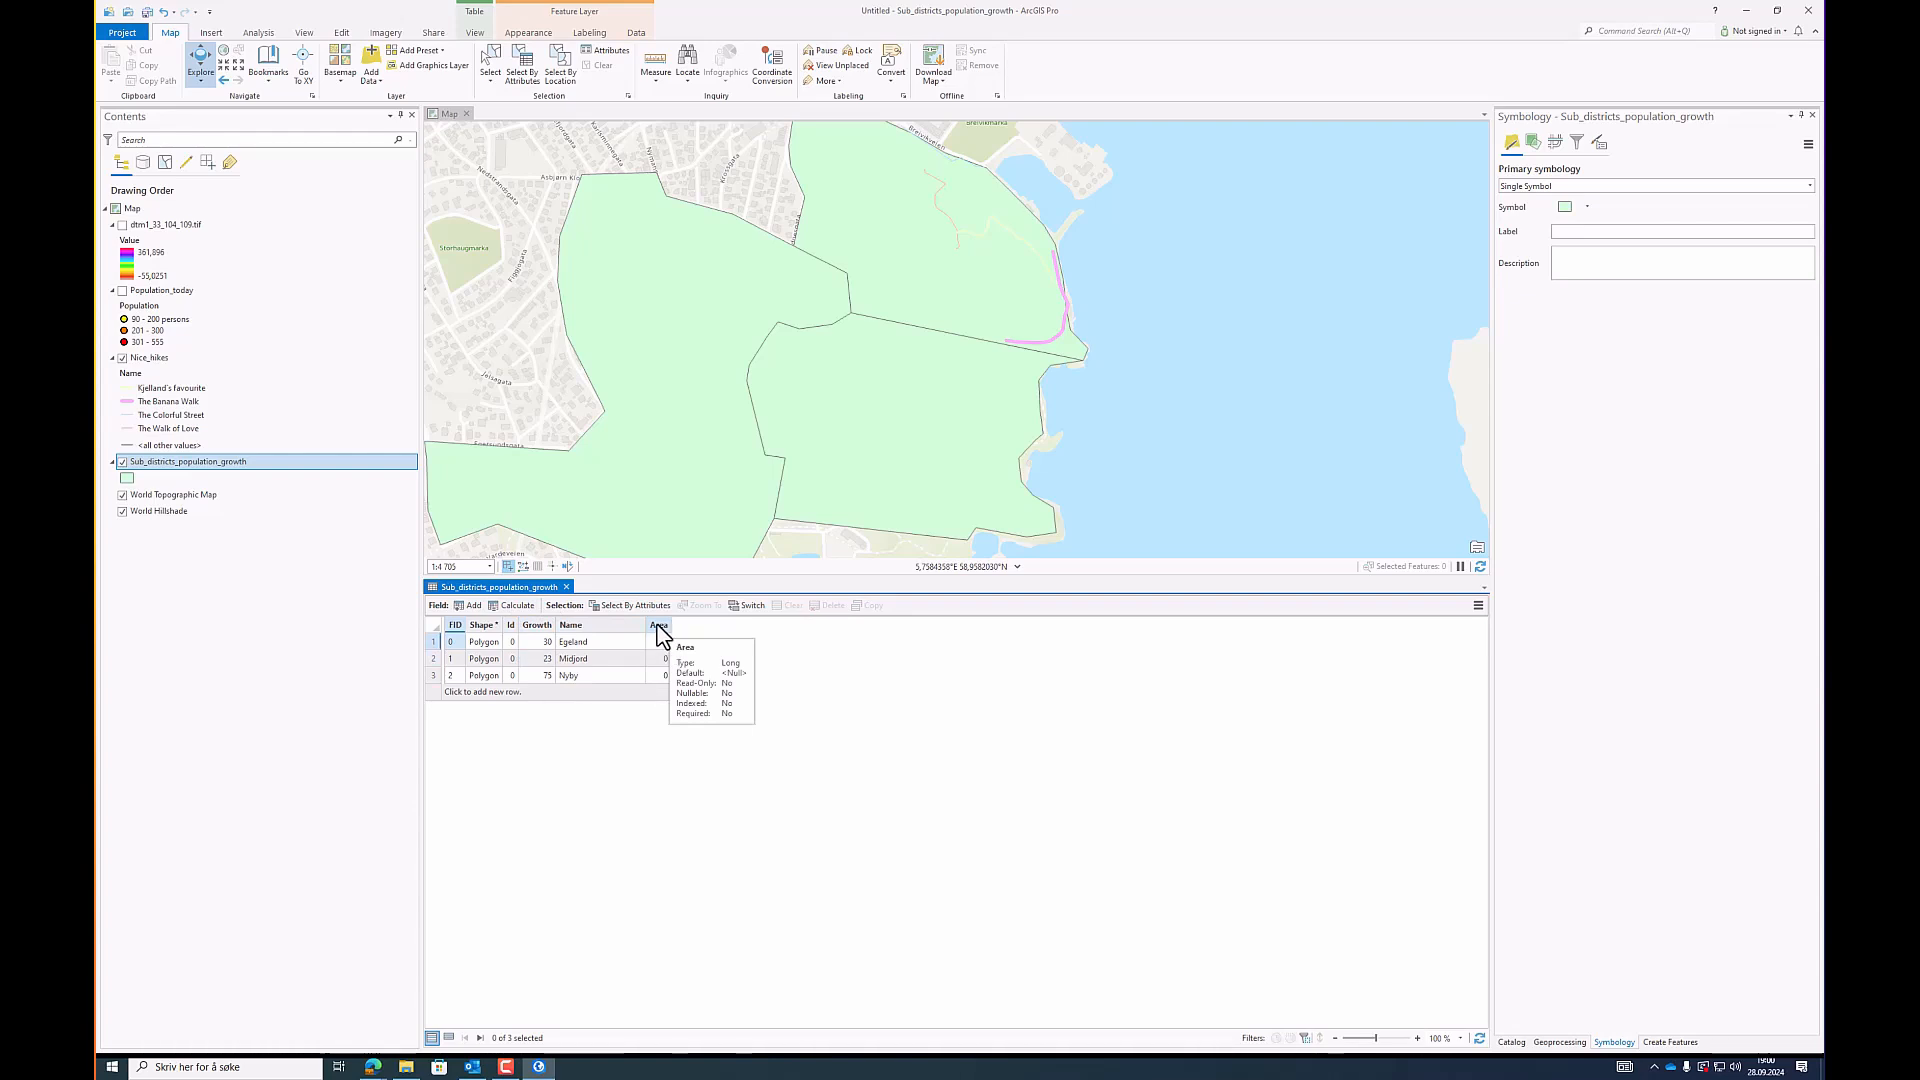
right_click(660, 625)
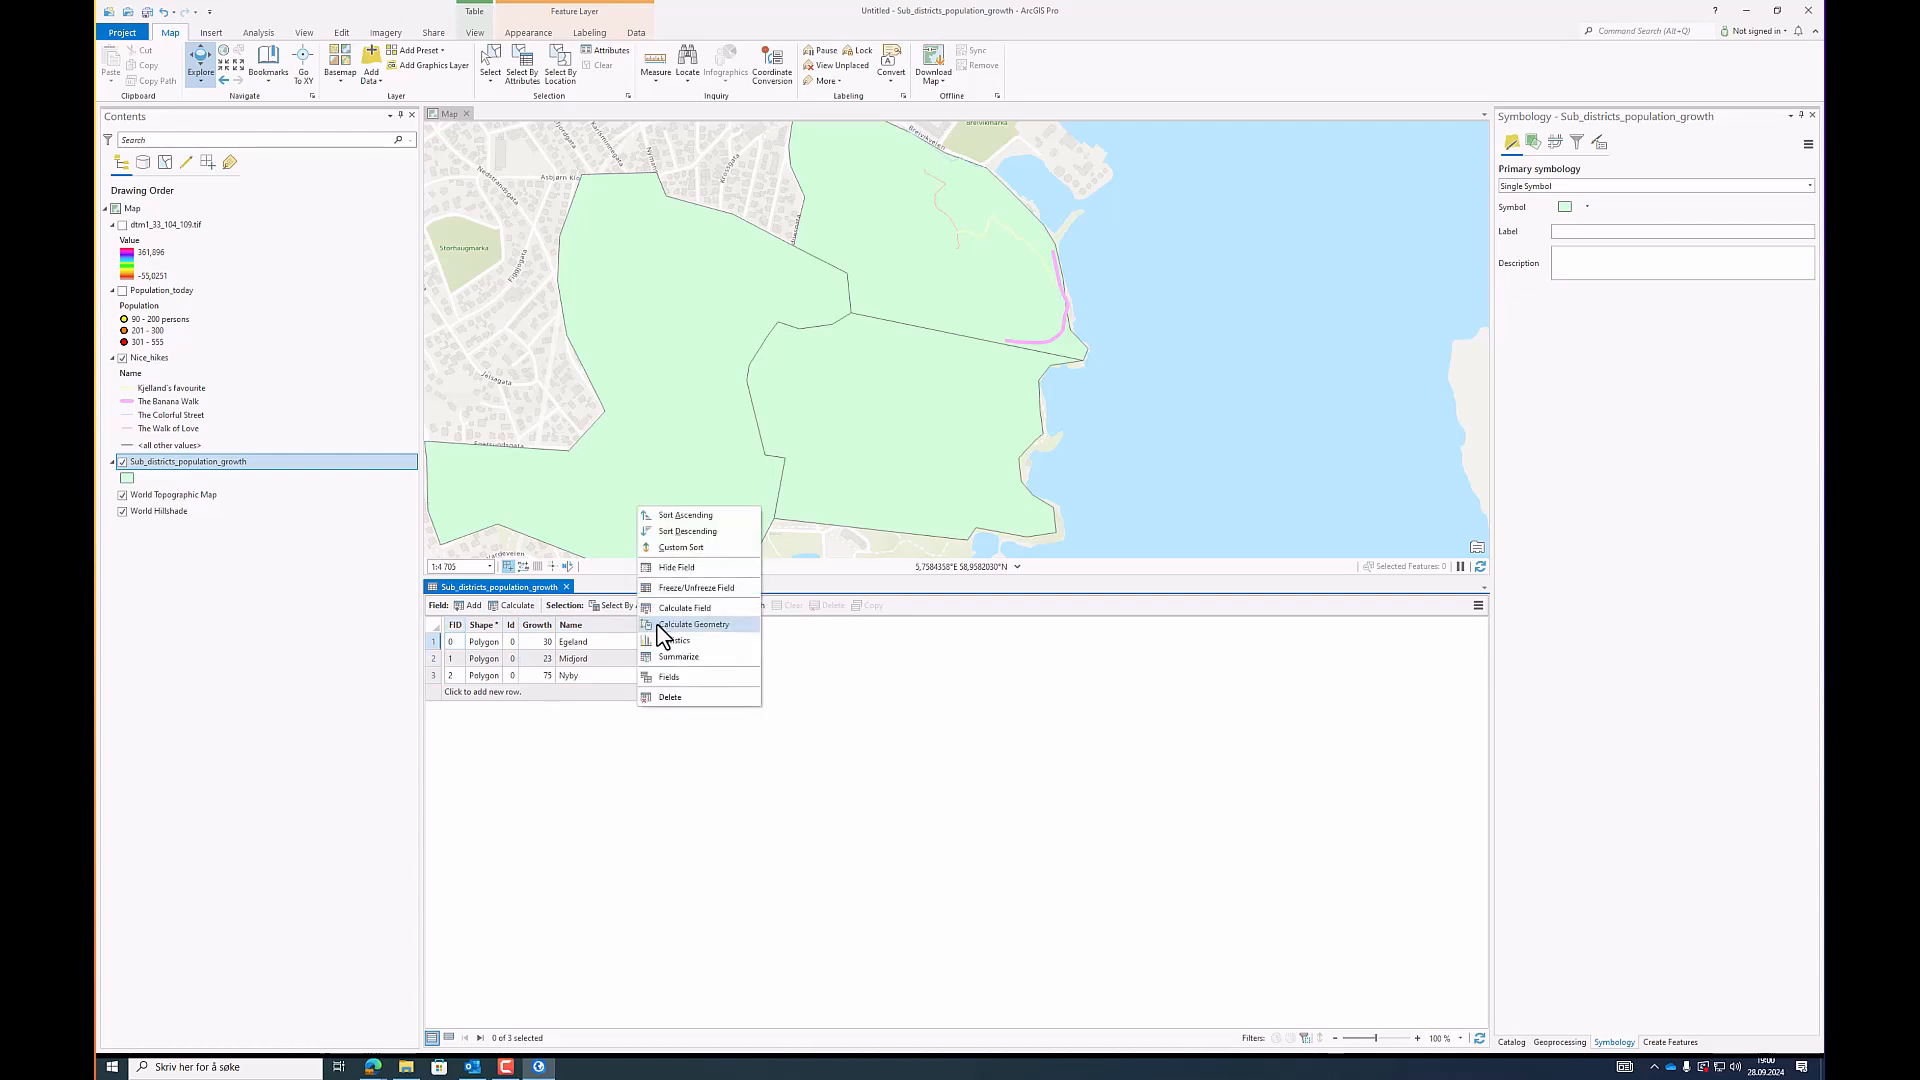
left_click(749, 627)
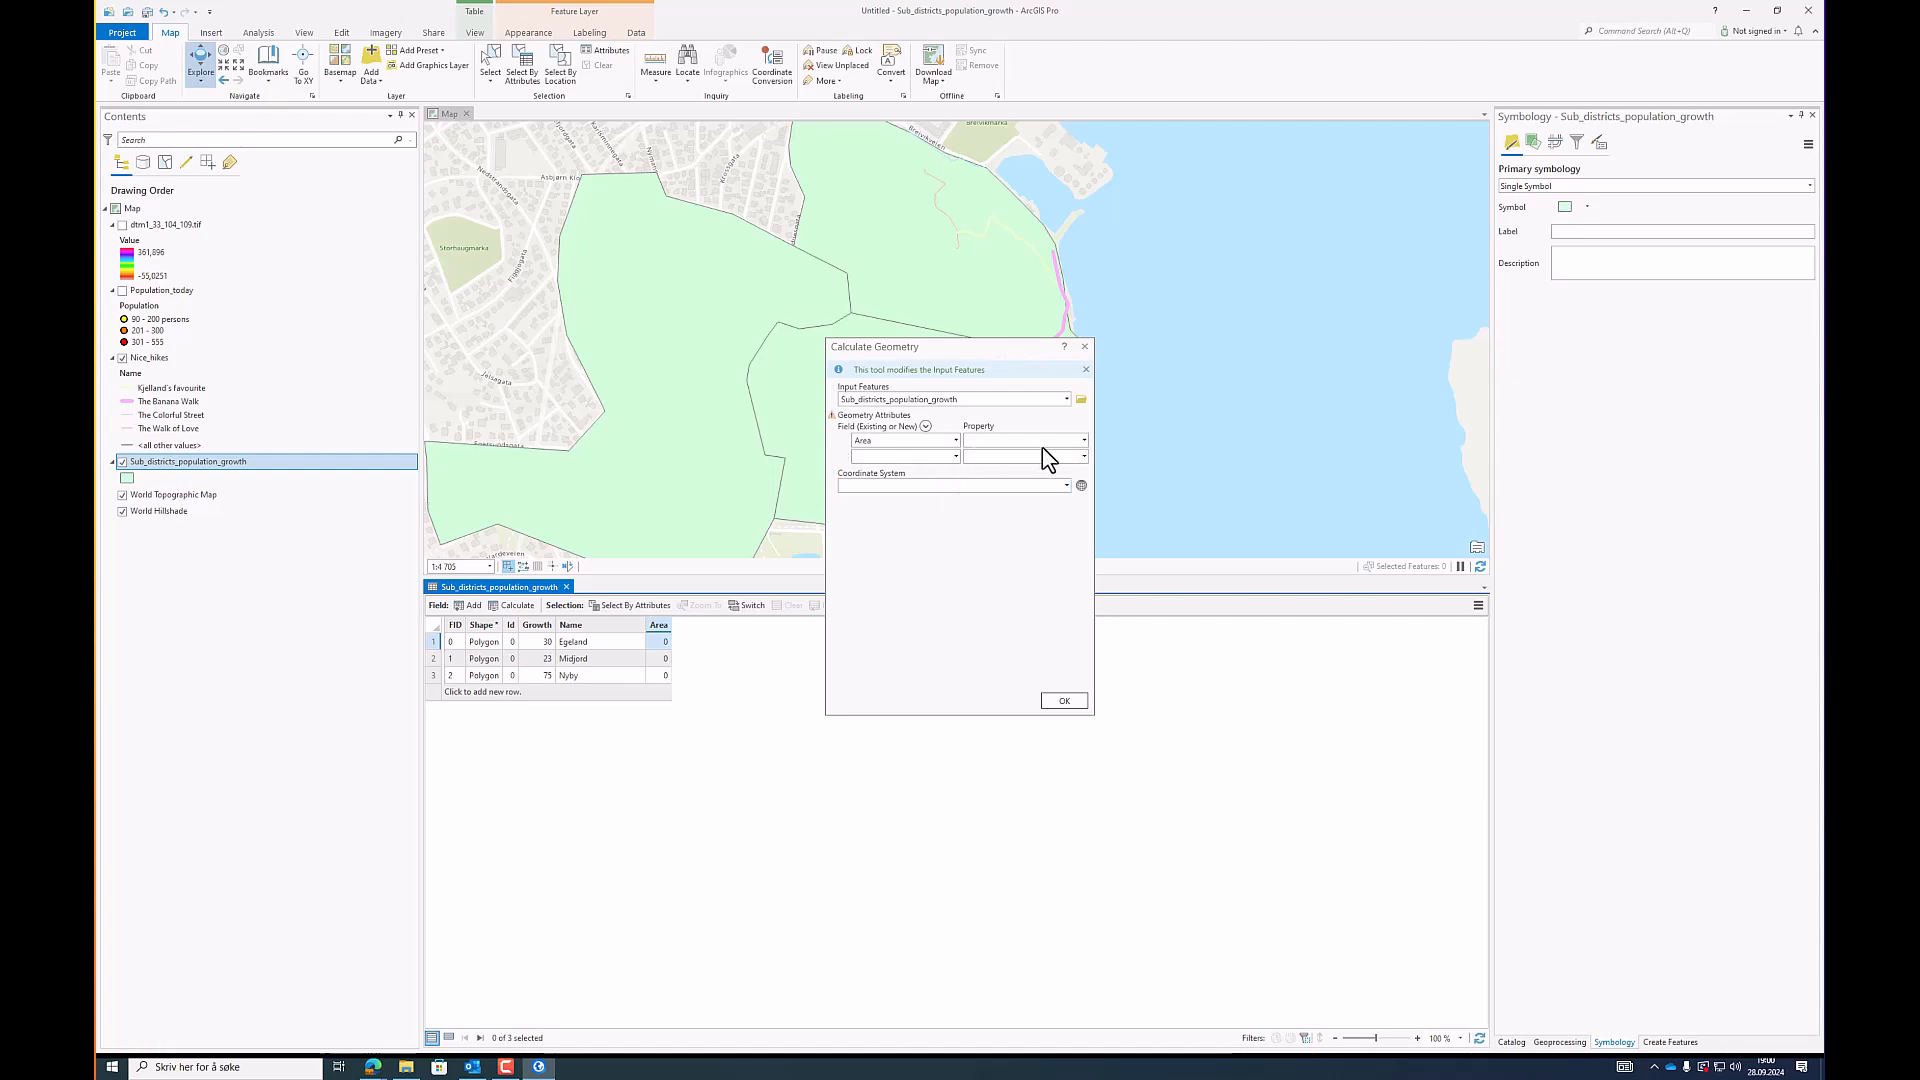
left_click(1084, 440)
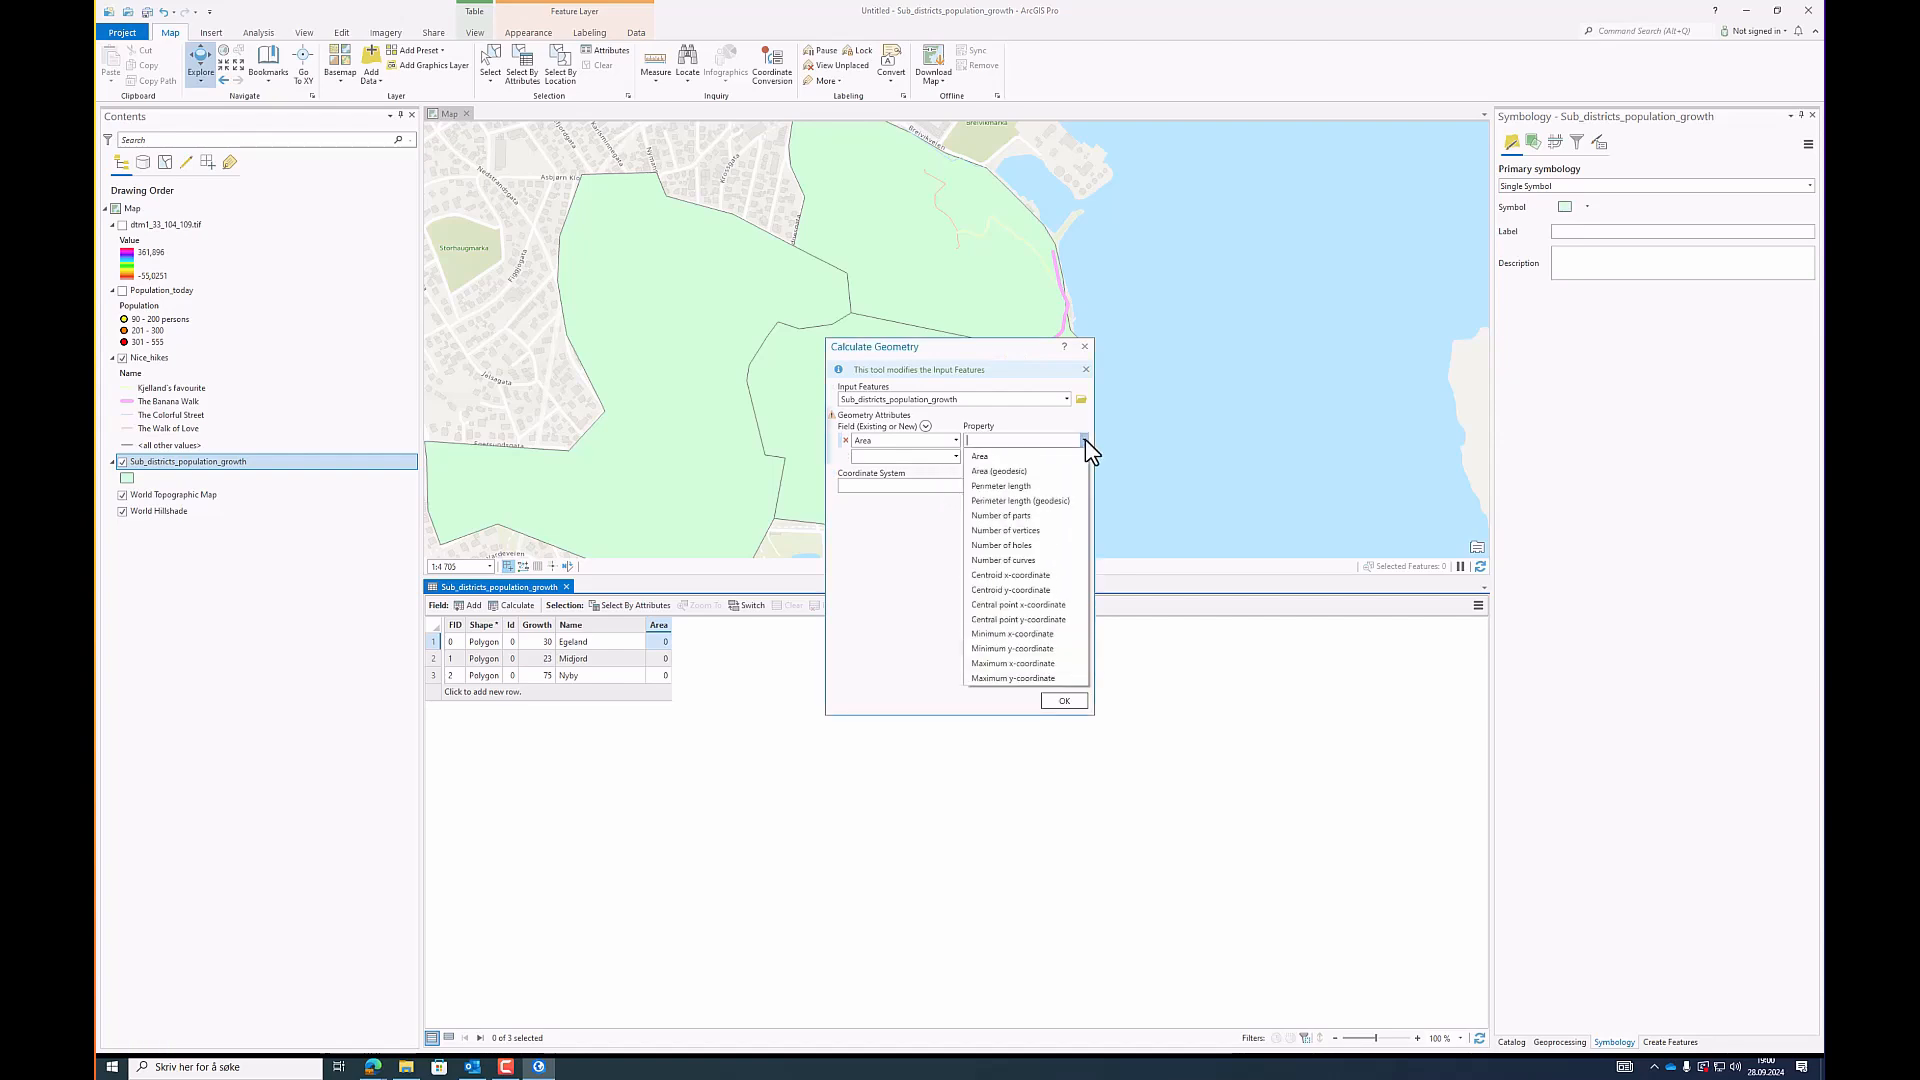
left_click(1029, 457)
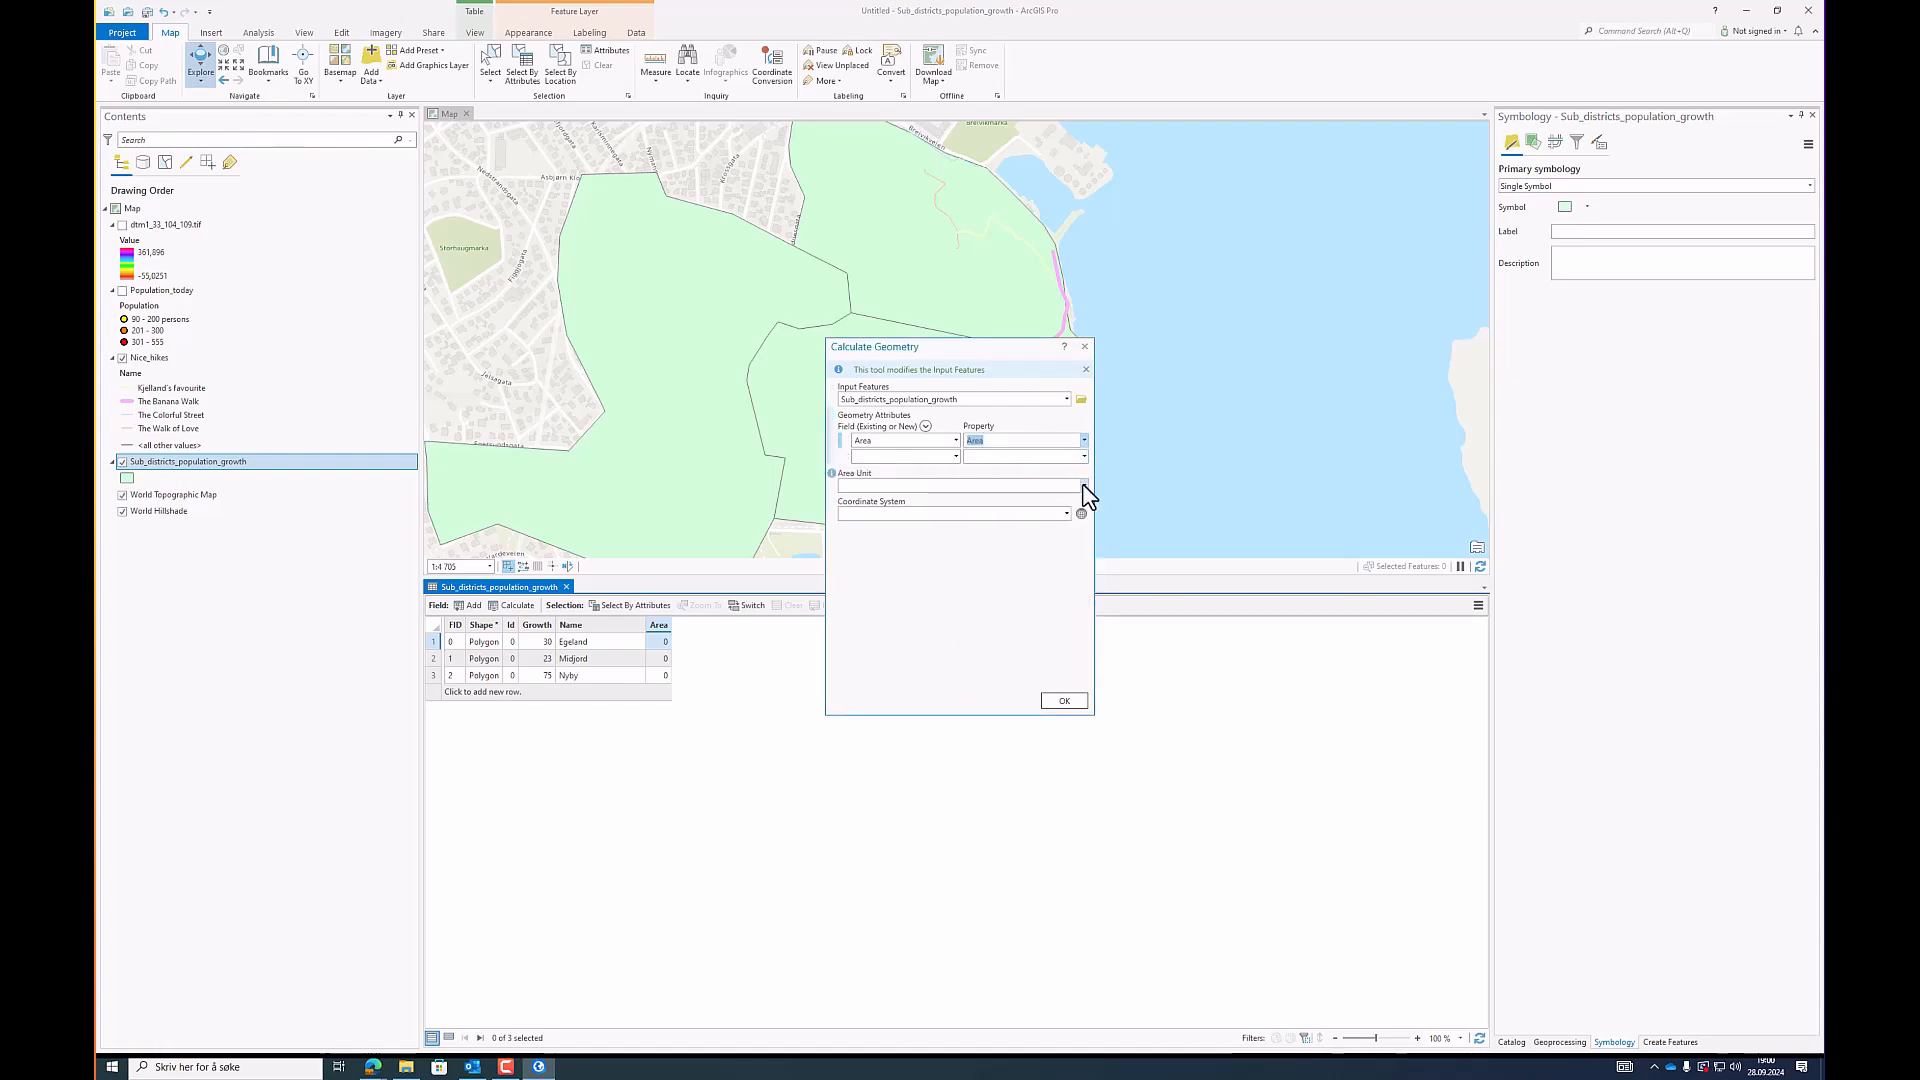
left_click(1083, 486)
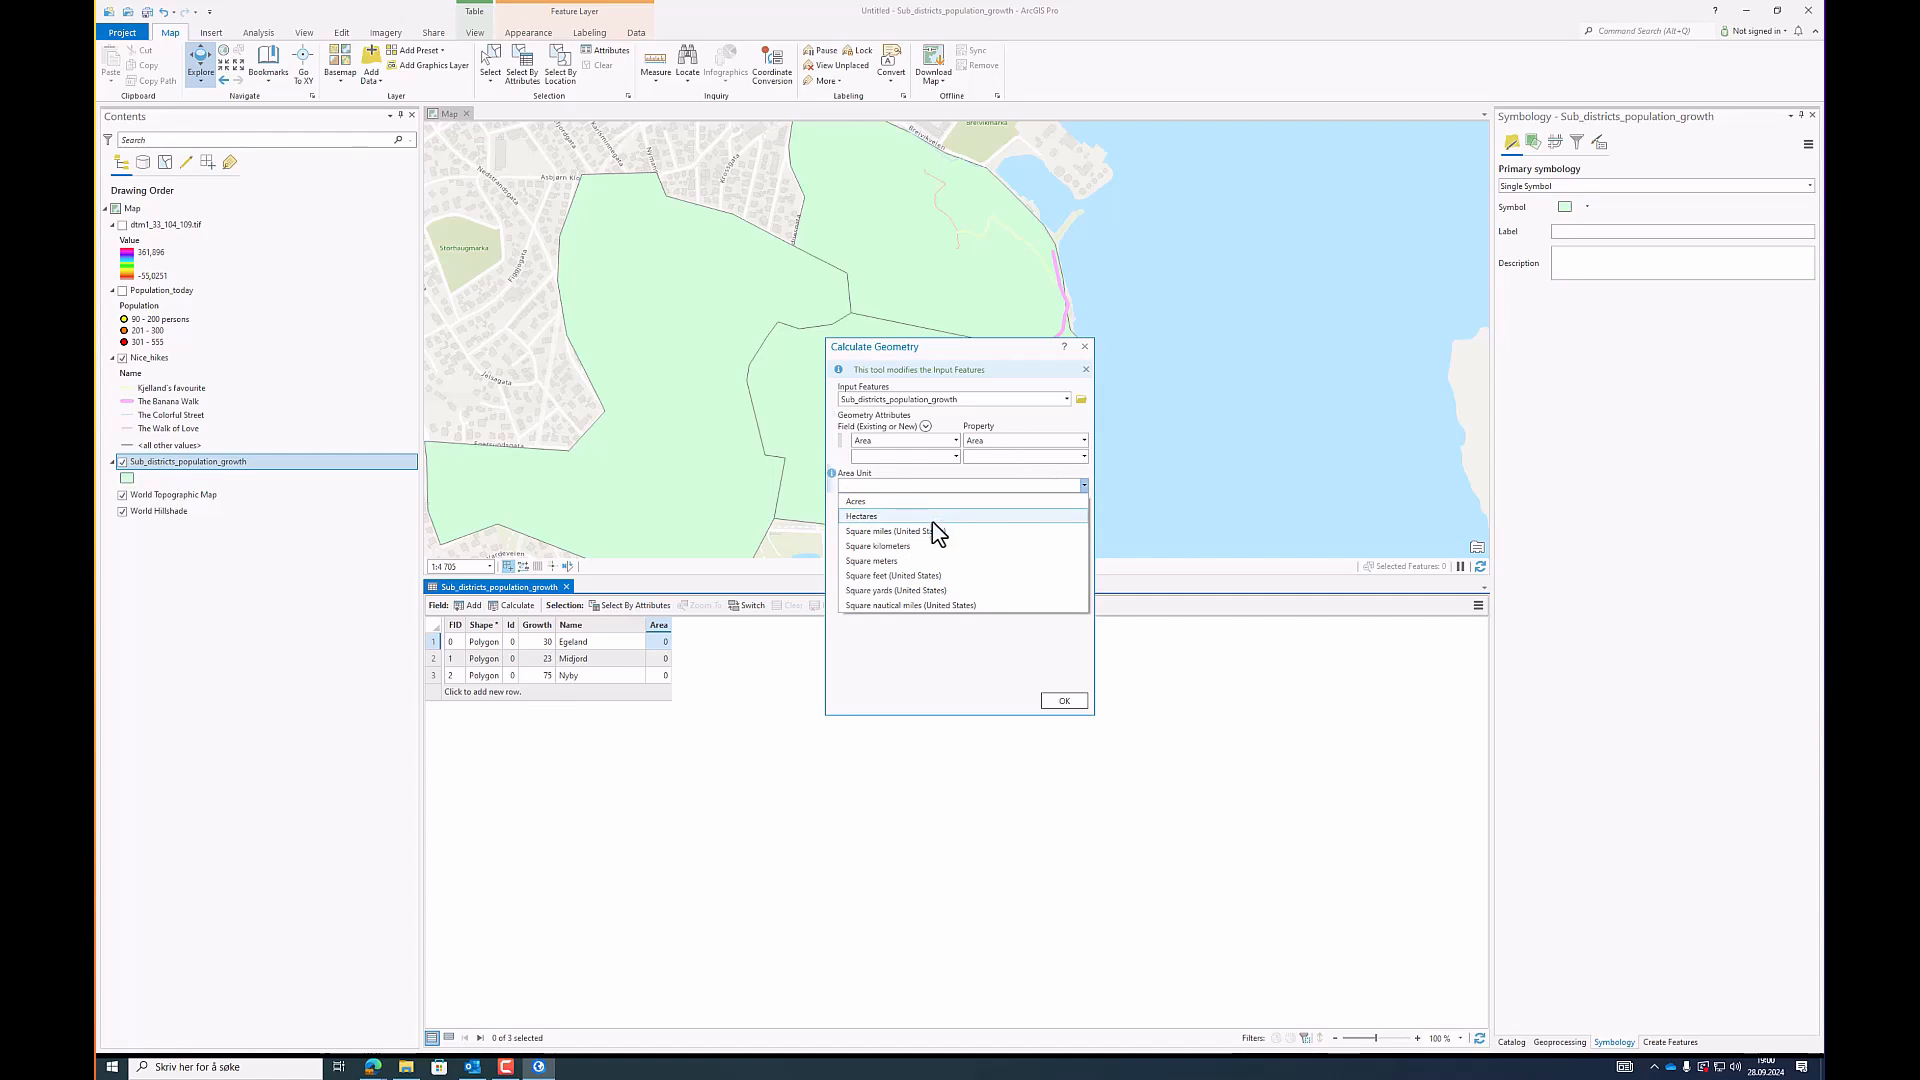
left_click(906, 568)
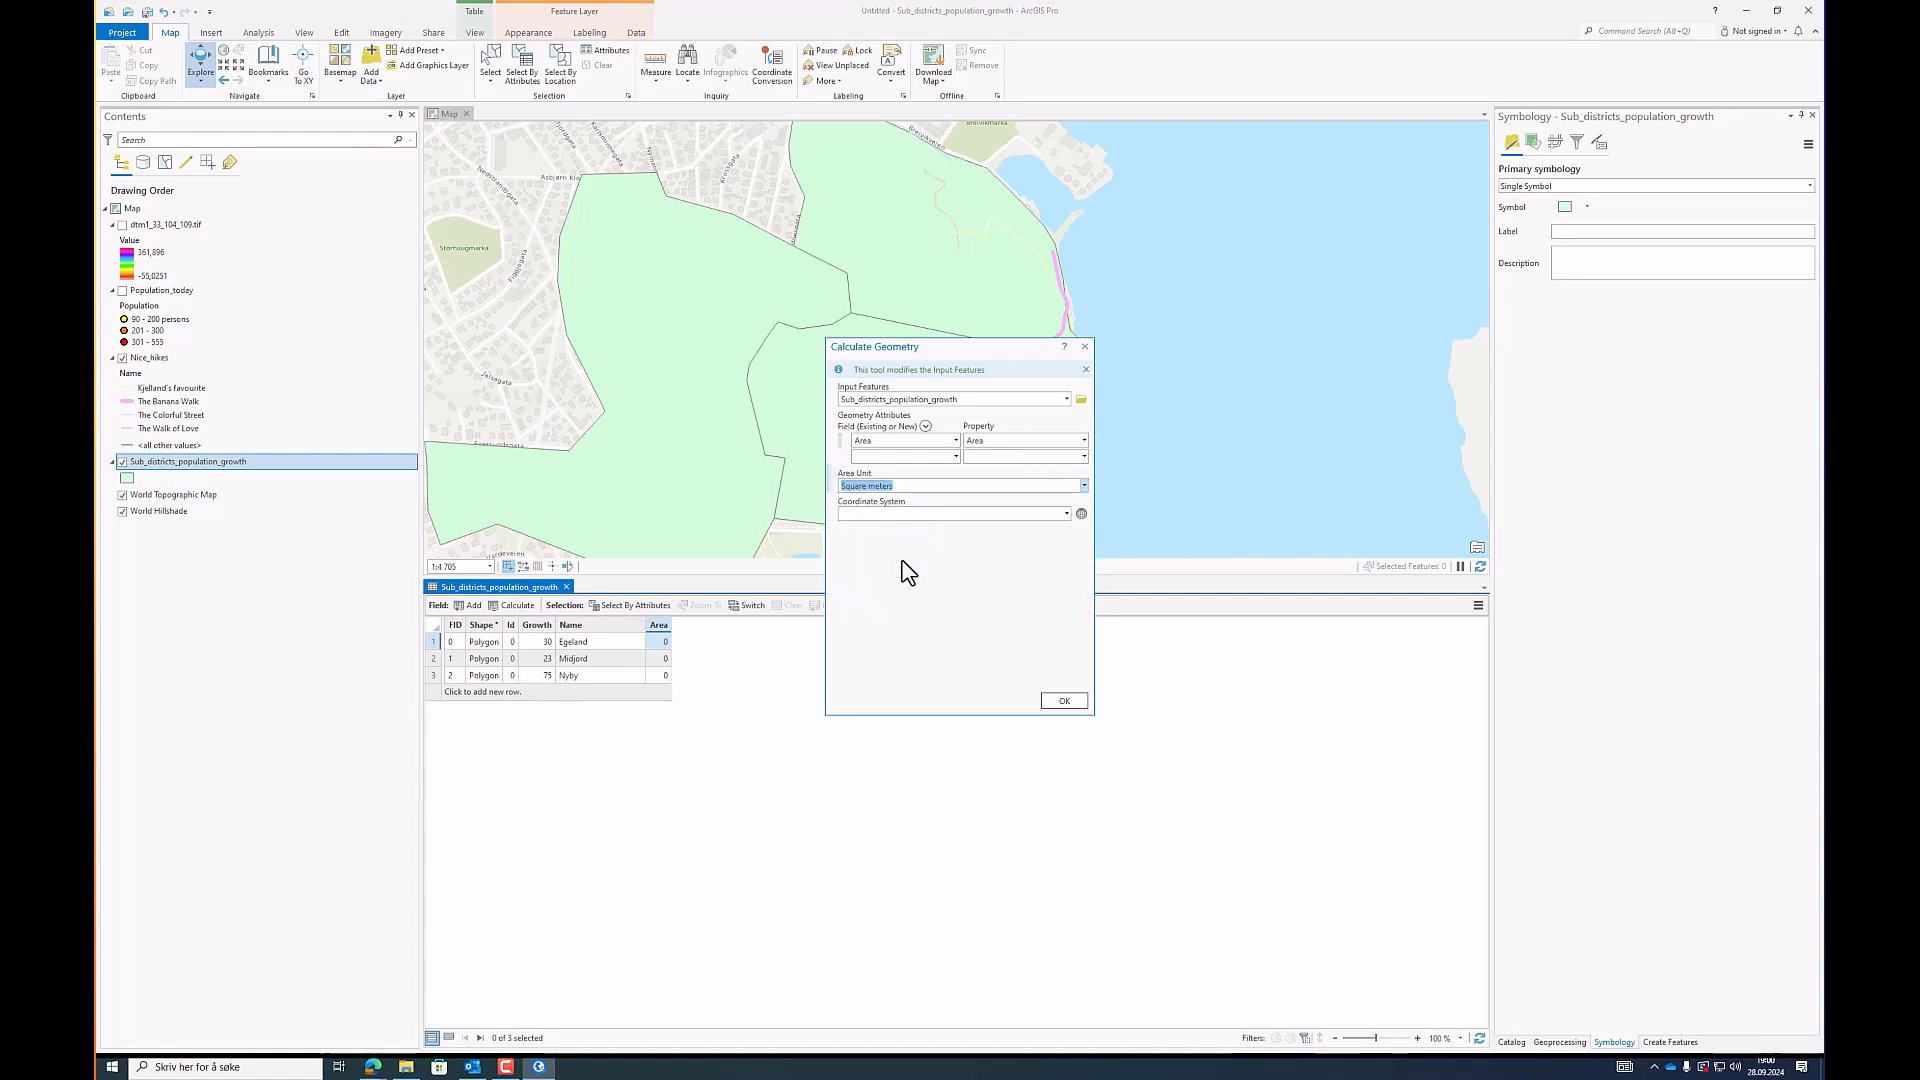
left_click(1065, 514)
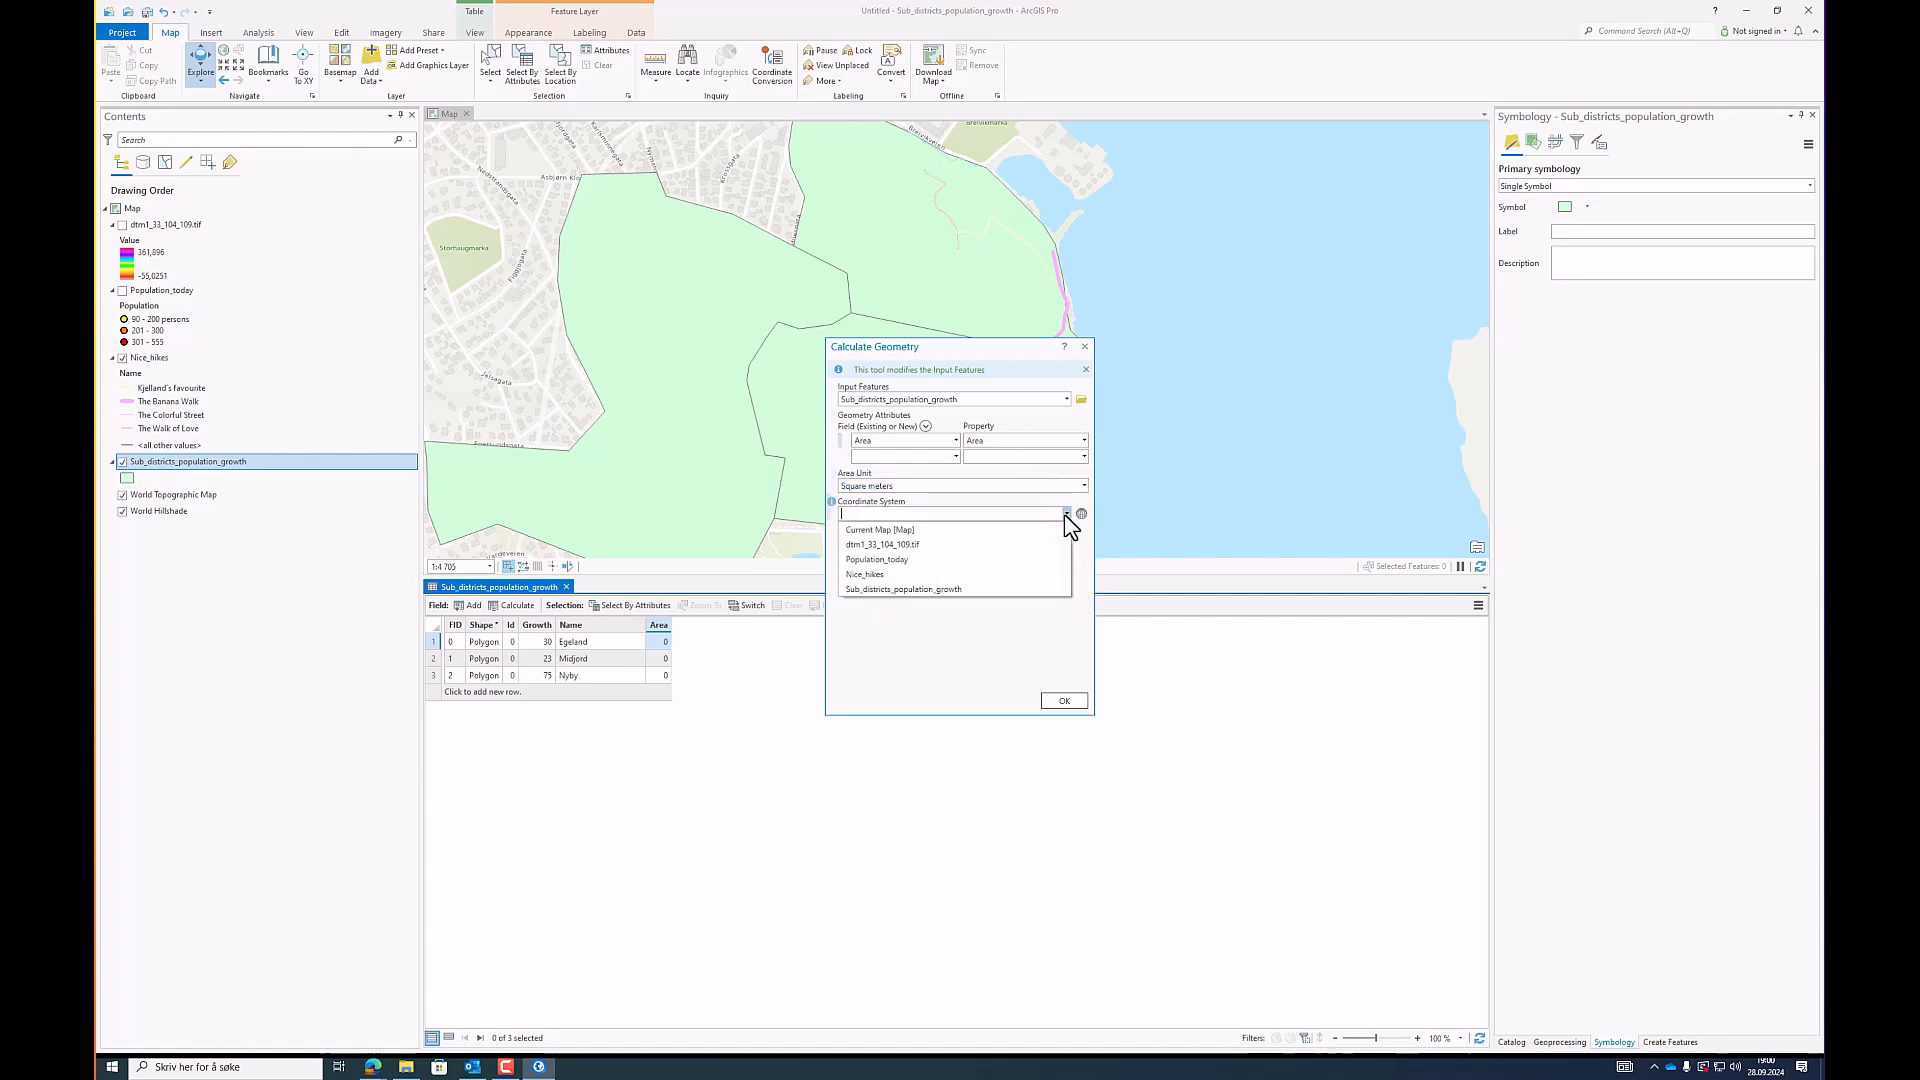
left_click(935, 544)
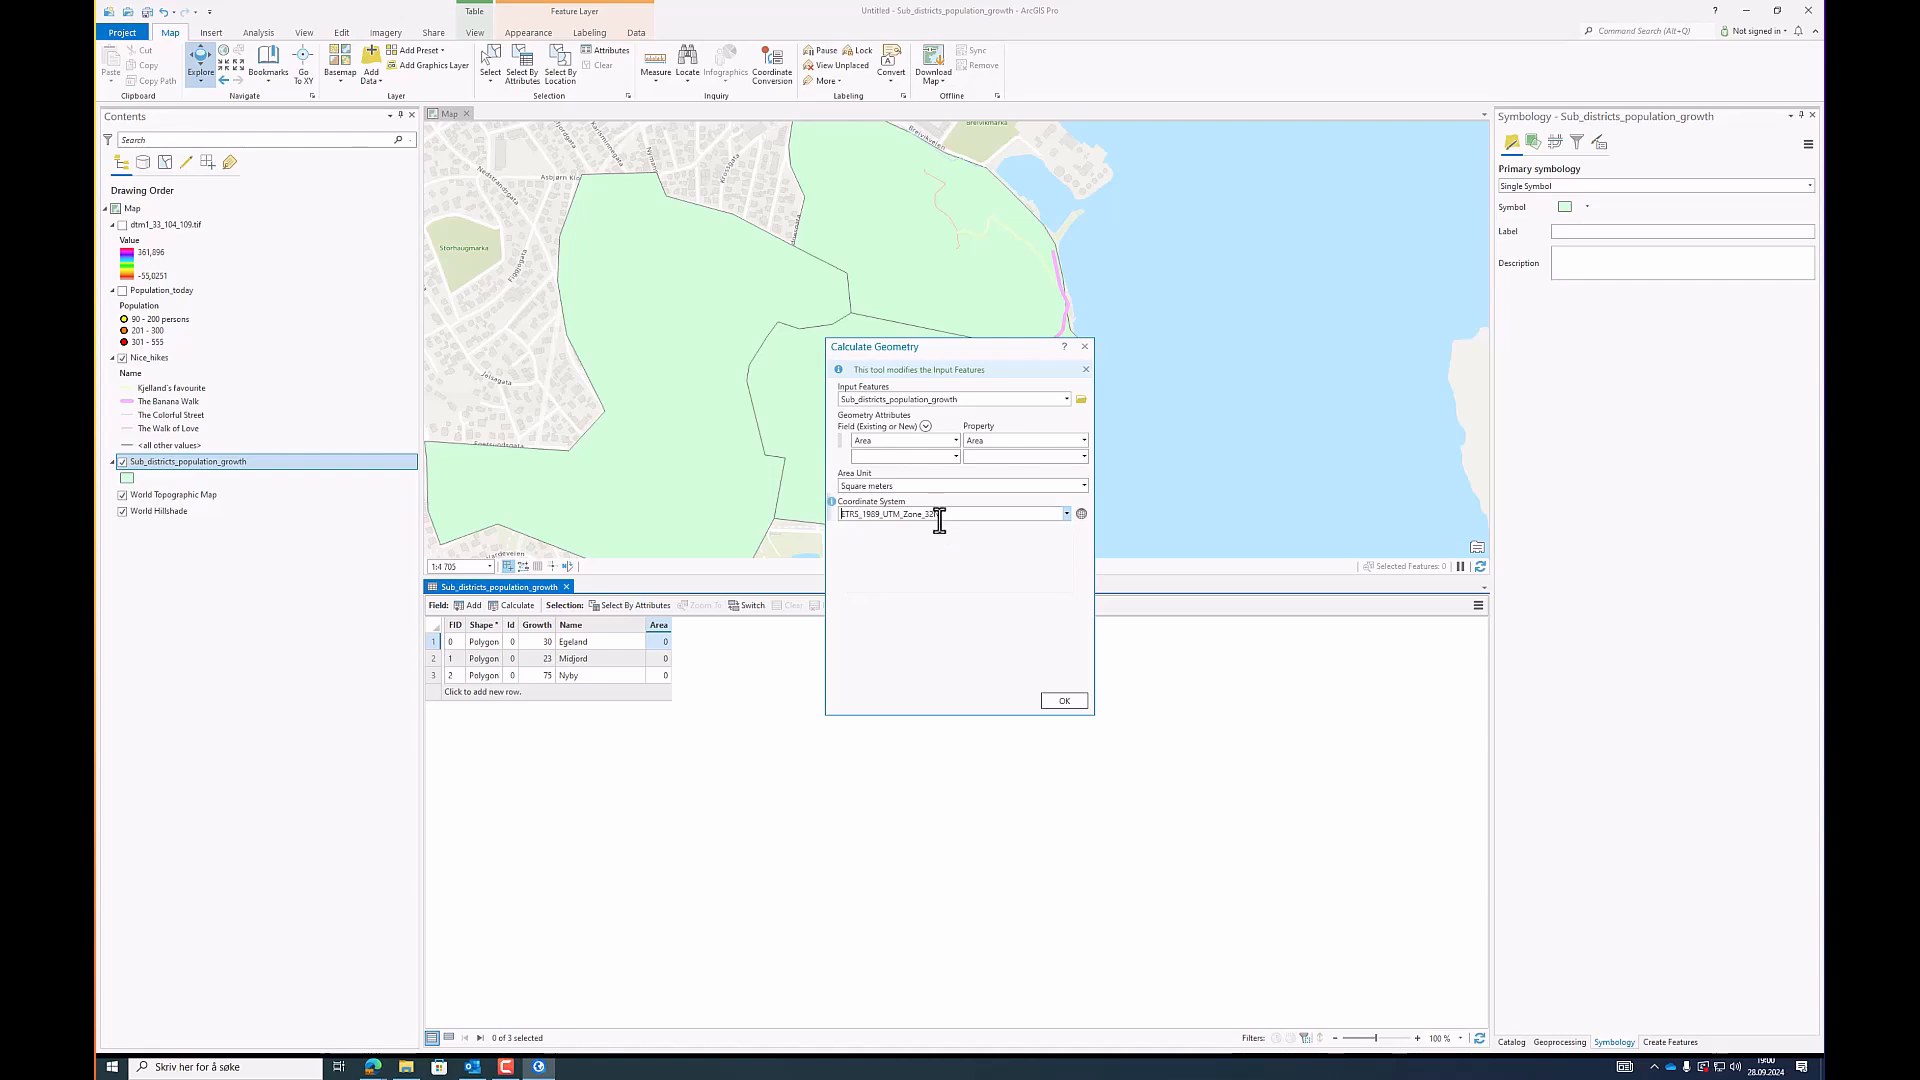
left_click(1060, 700)
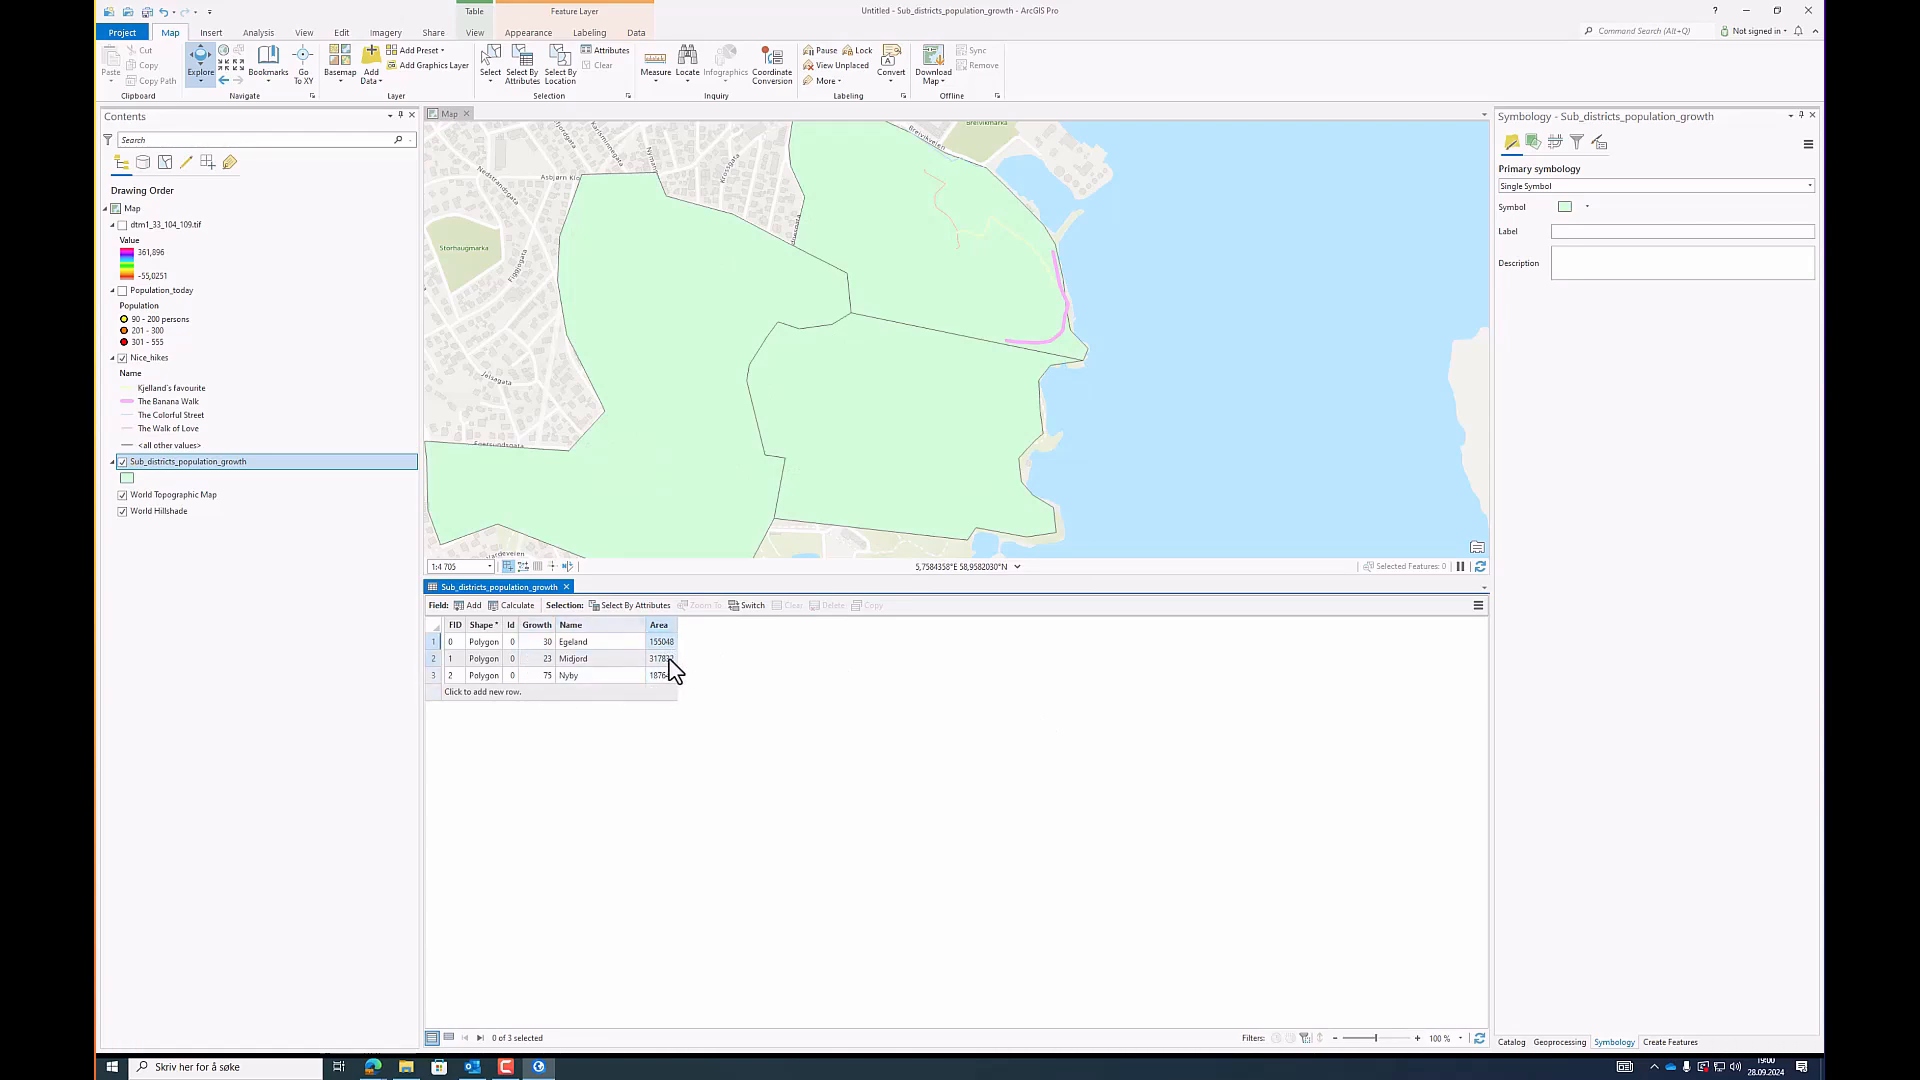
Step: Select the Midjord record and then the Egeland record to highlight each sub-district on the map
left_click(433, 658)
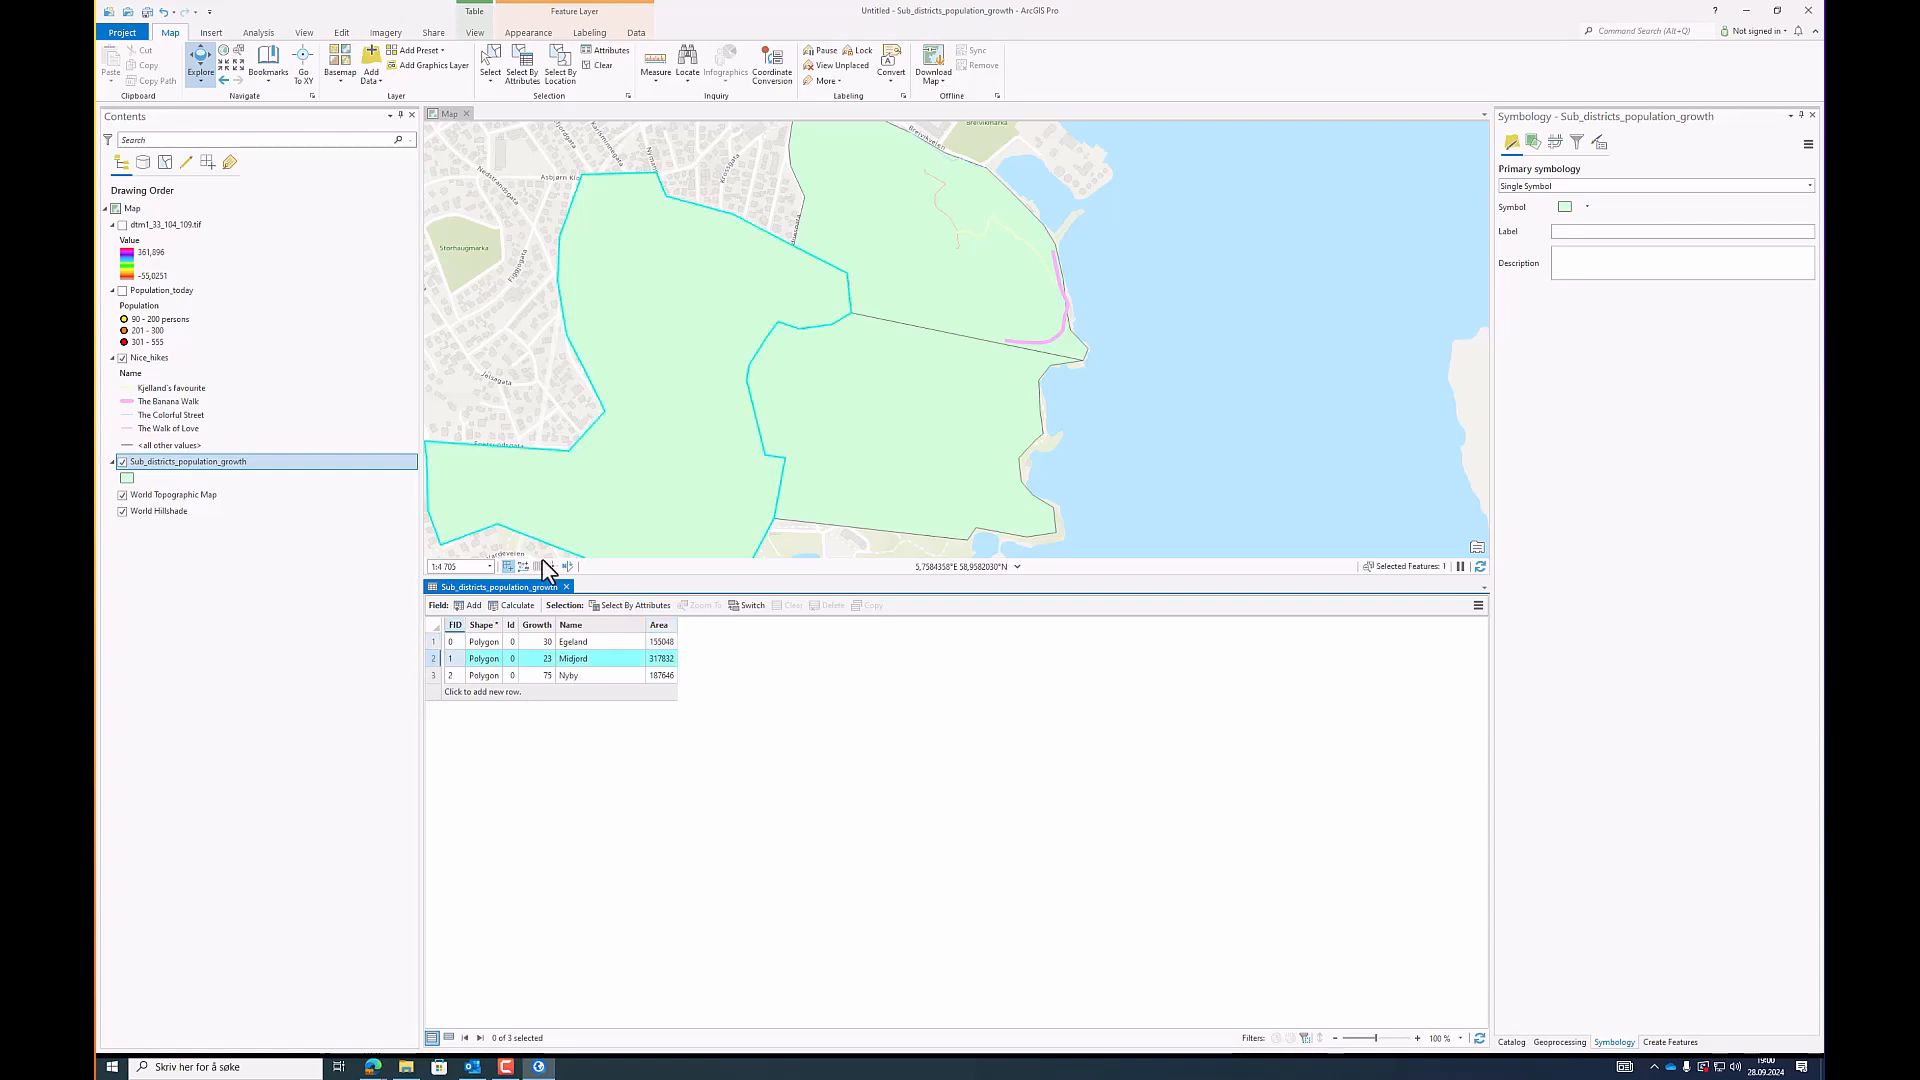
scroll(801, 408, "down", 2)
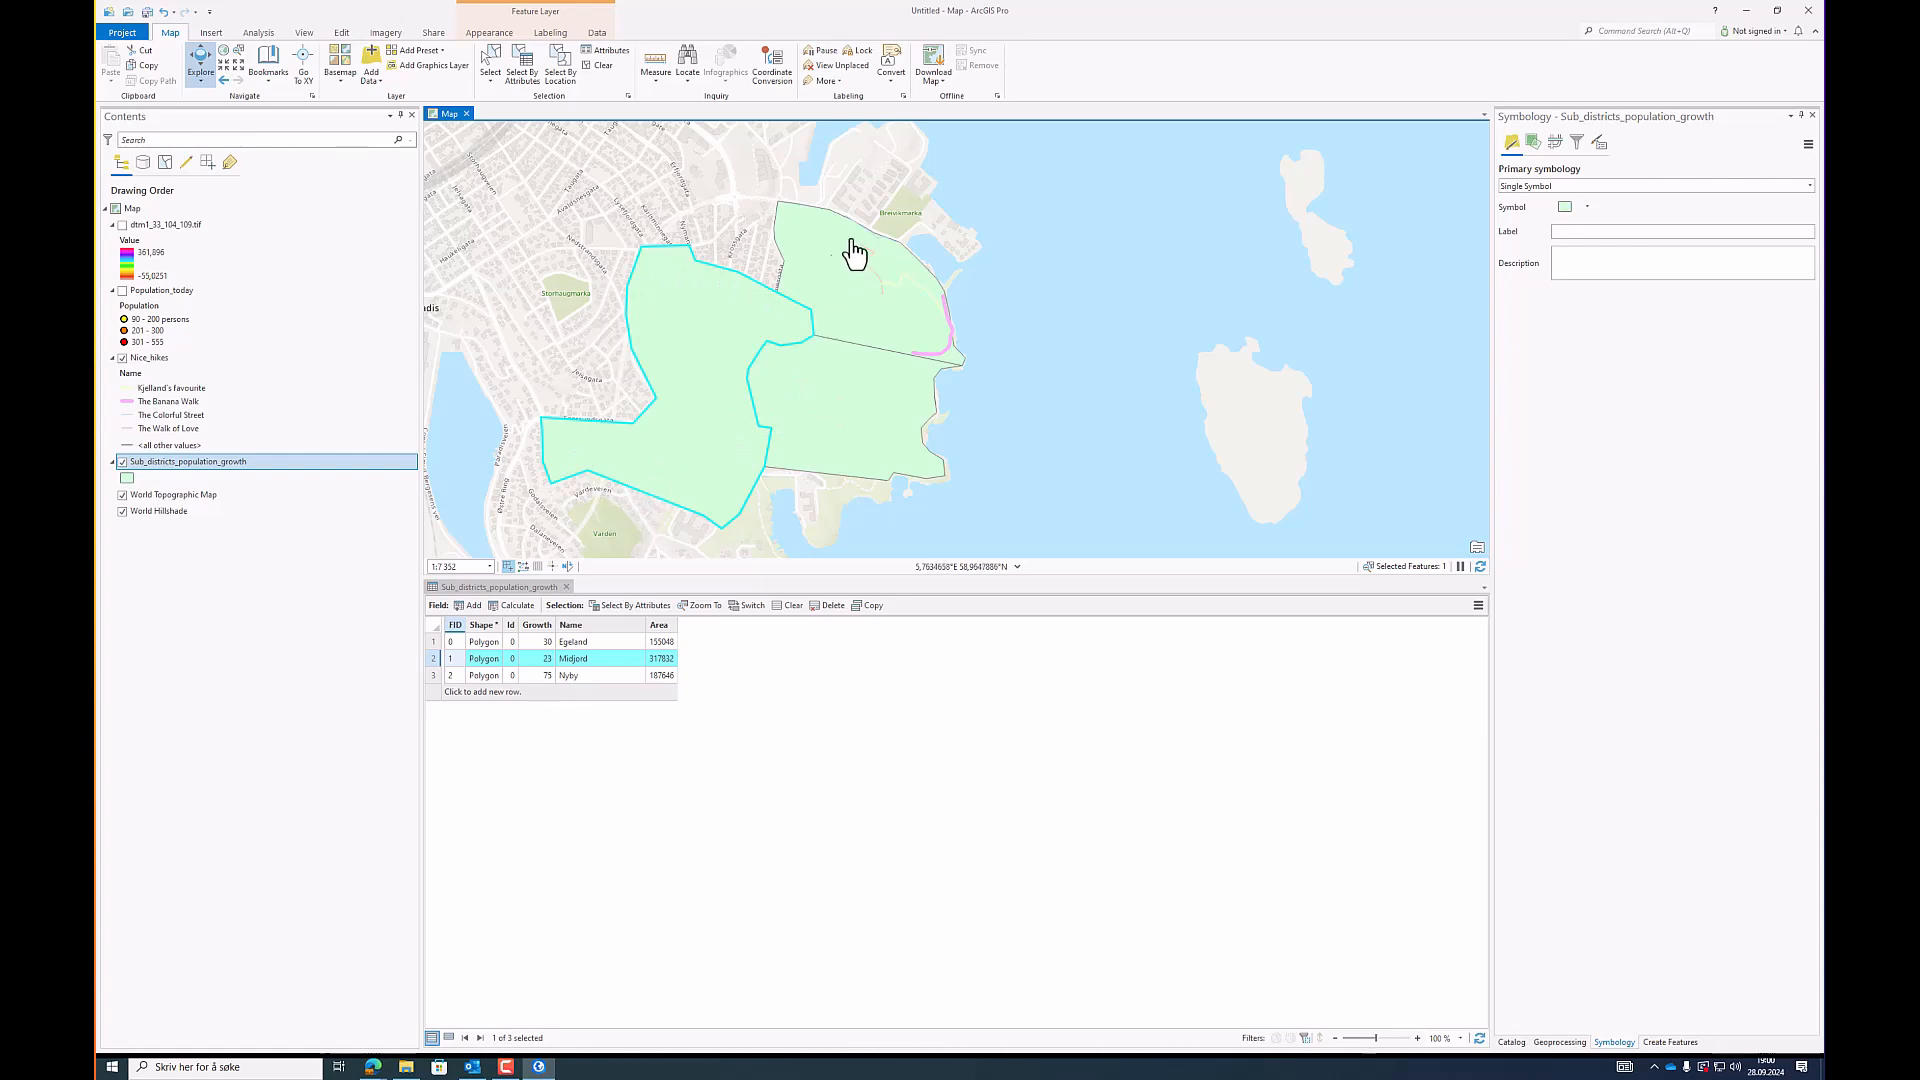
left_click(432, 642)
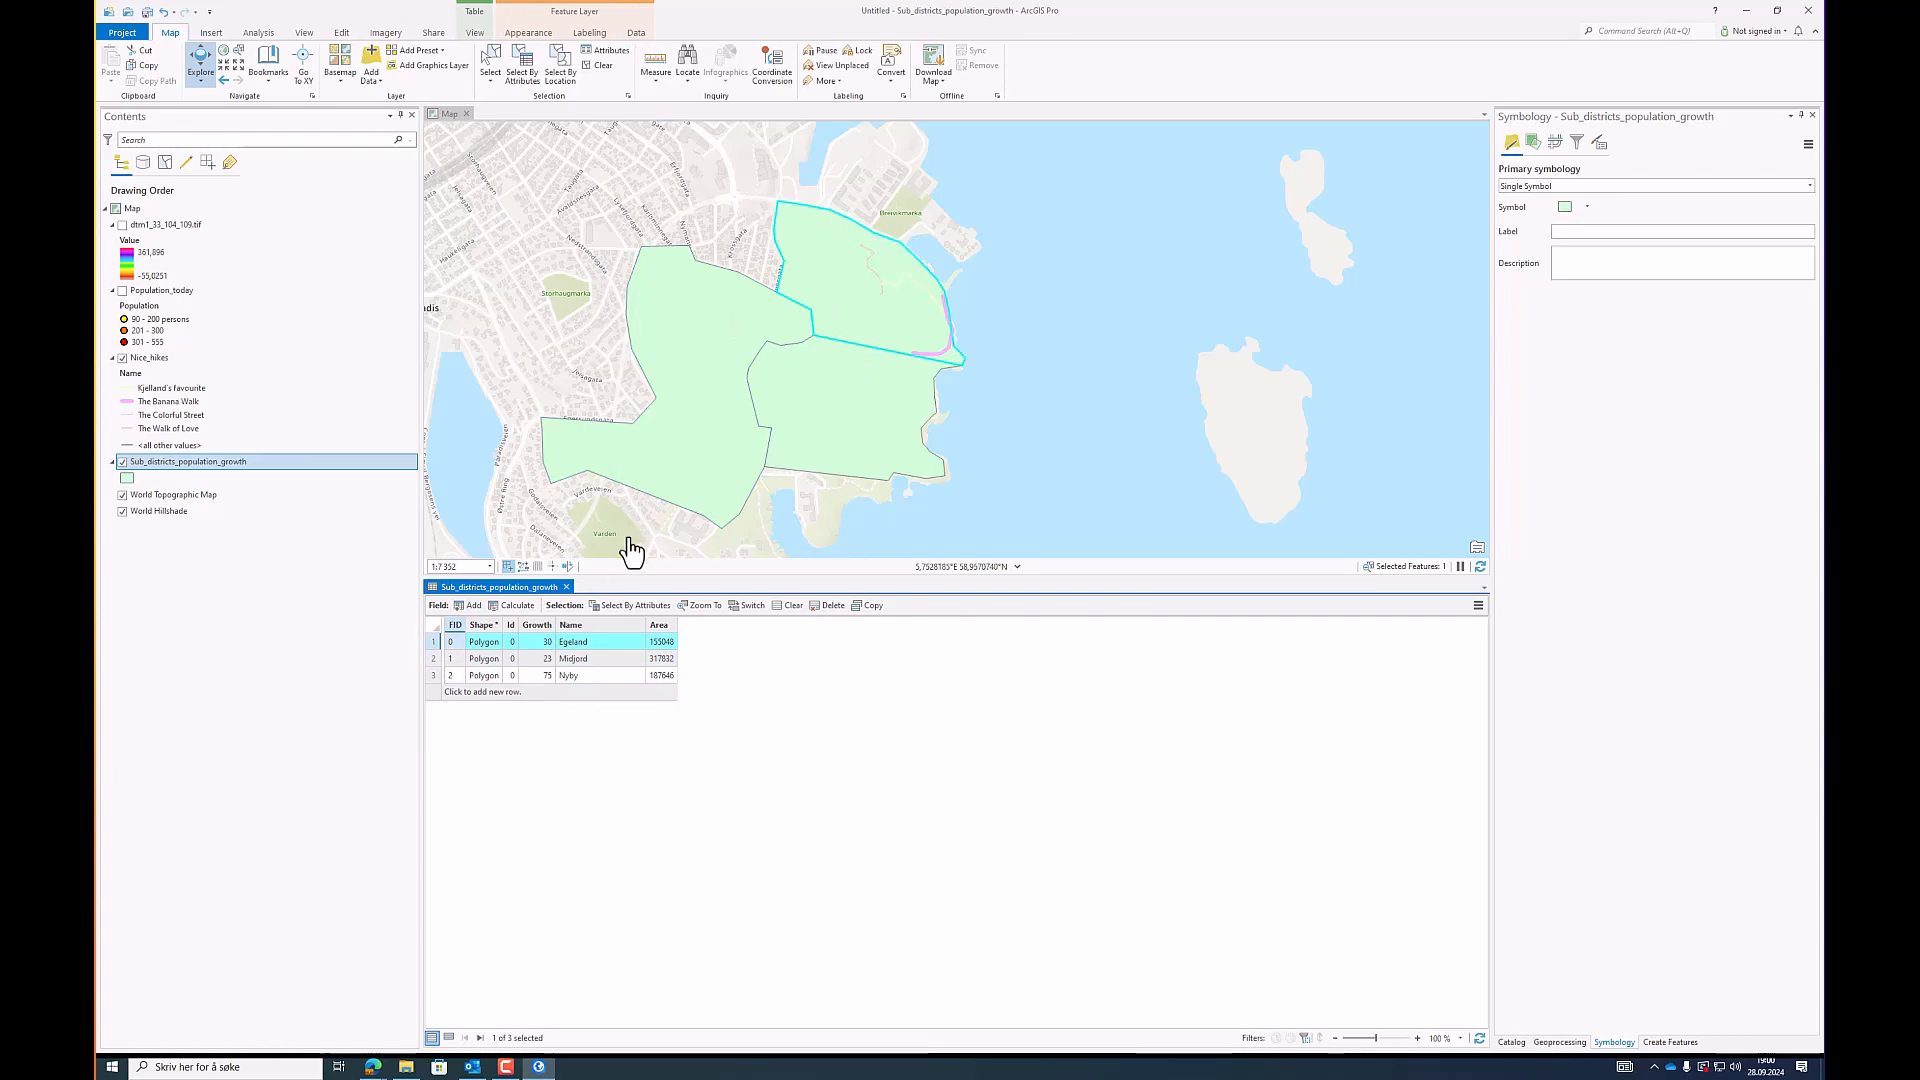
Step: Close the sub-districts attribute table and hide the Sub_districts_population_growth layer
left_click(565, 587)
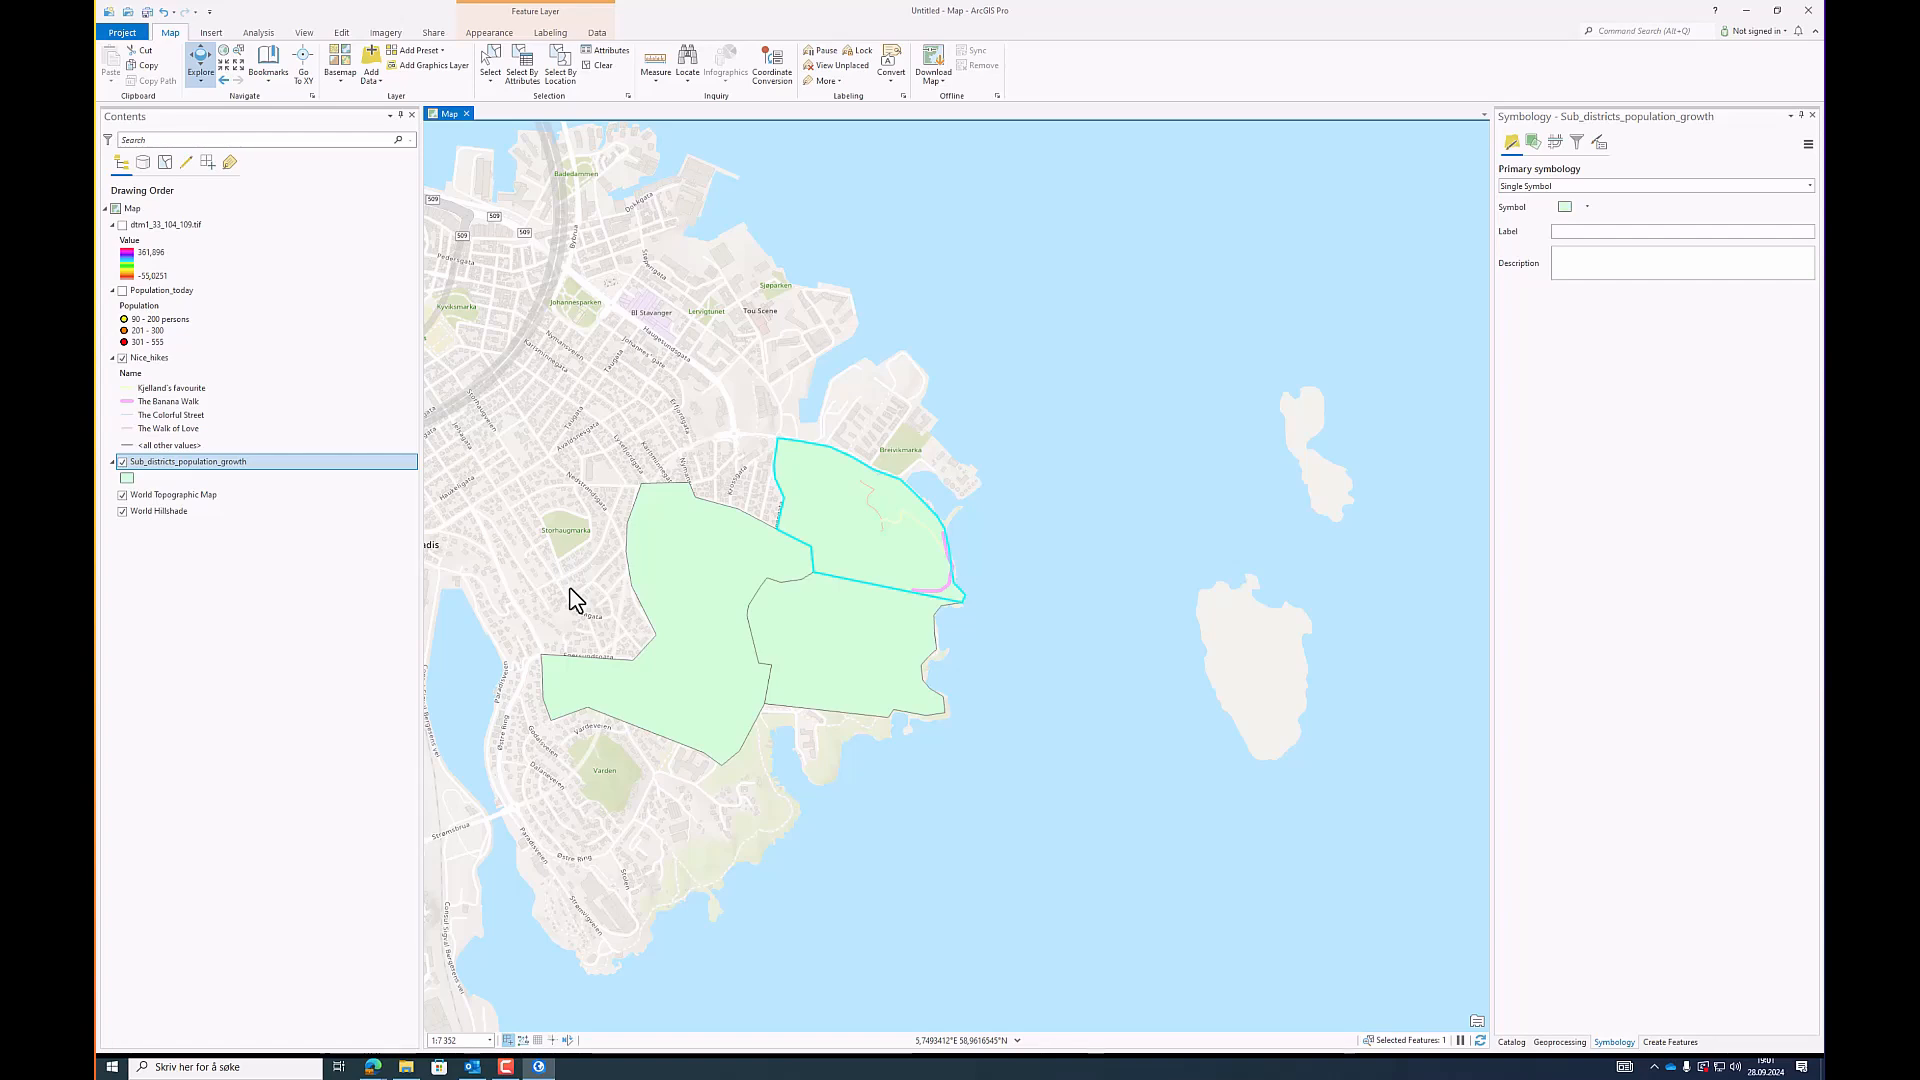
left_click(121, 461)
scroll(966, 580, "up", 2)
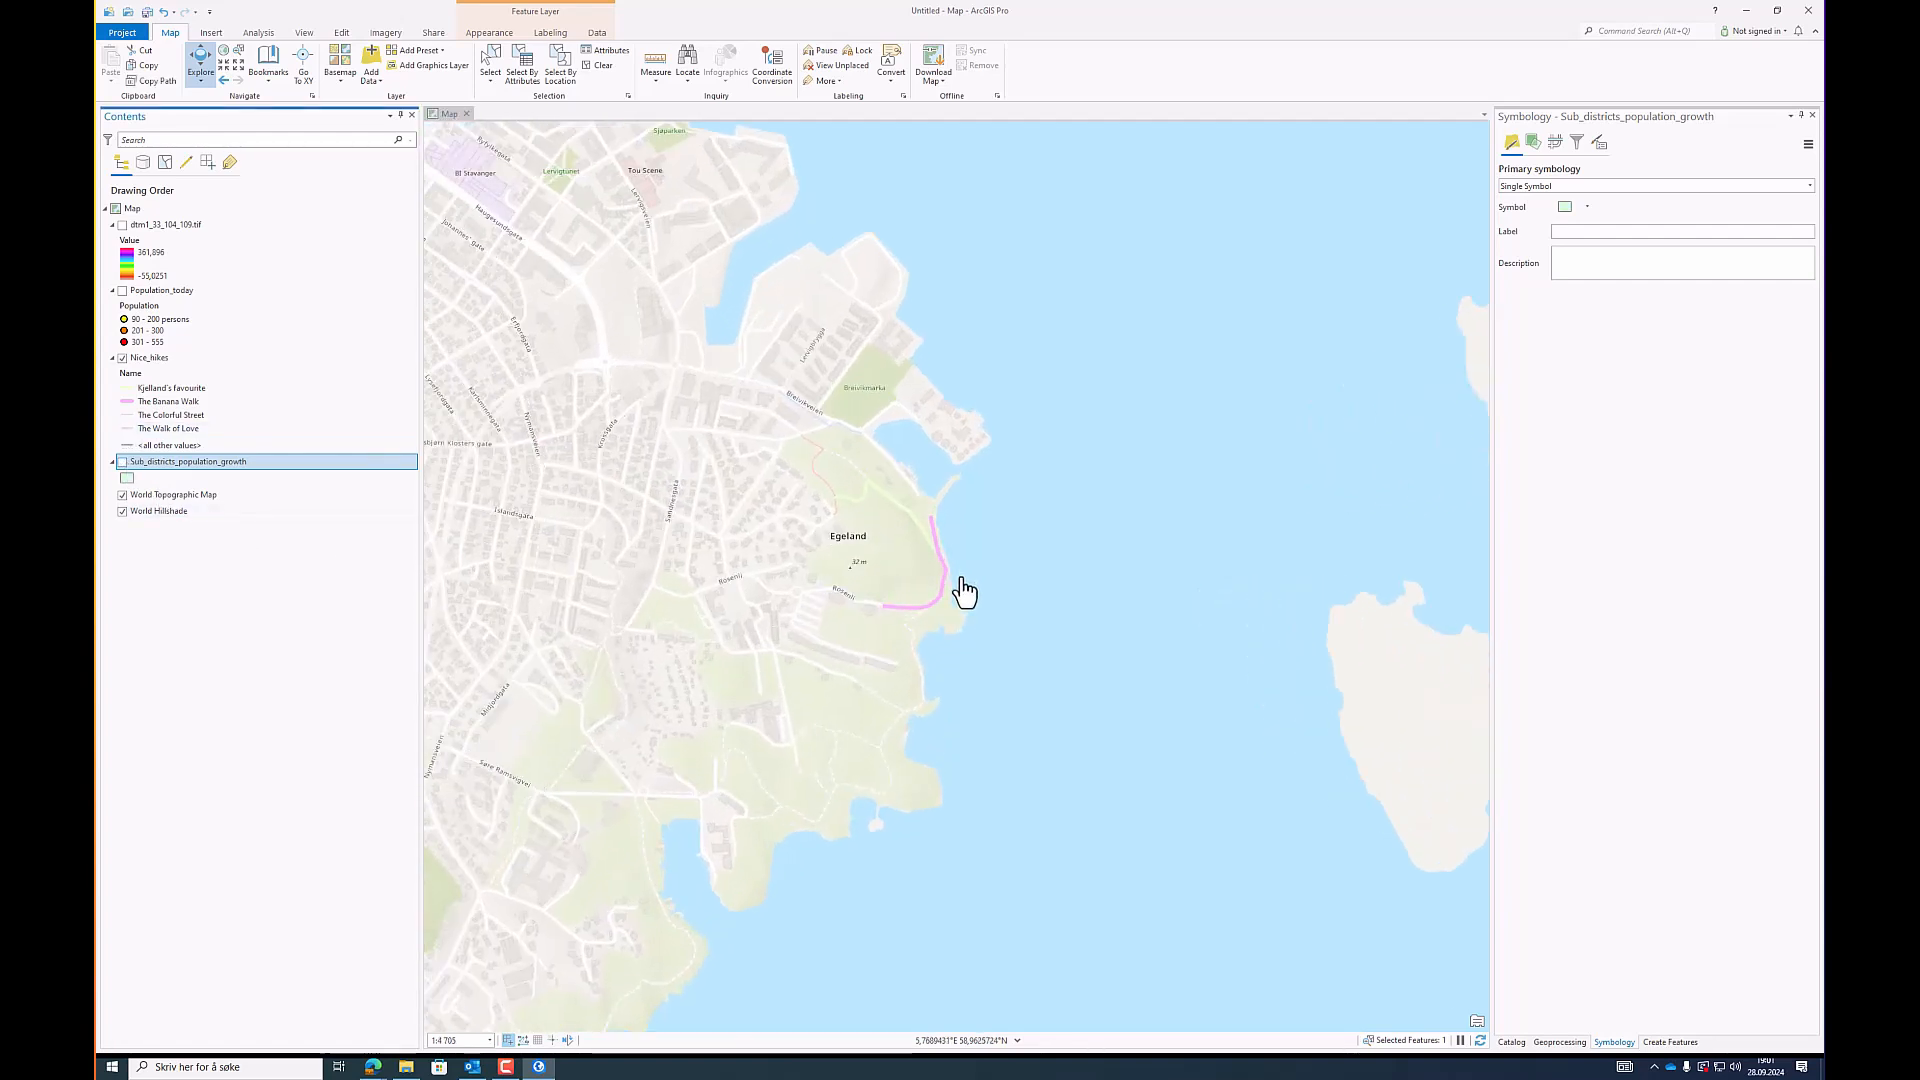
Step: Change the symbology of the Nice_hikes layer to Single Symbol and close the symbology settings
left_click(150, 358)
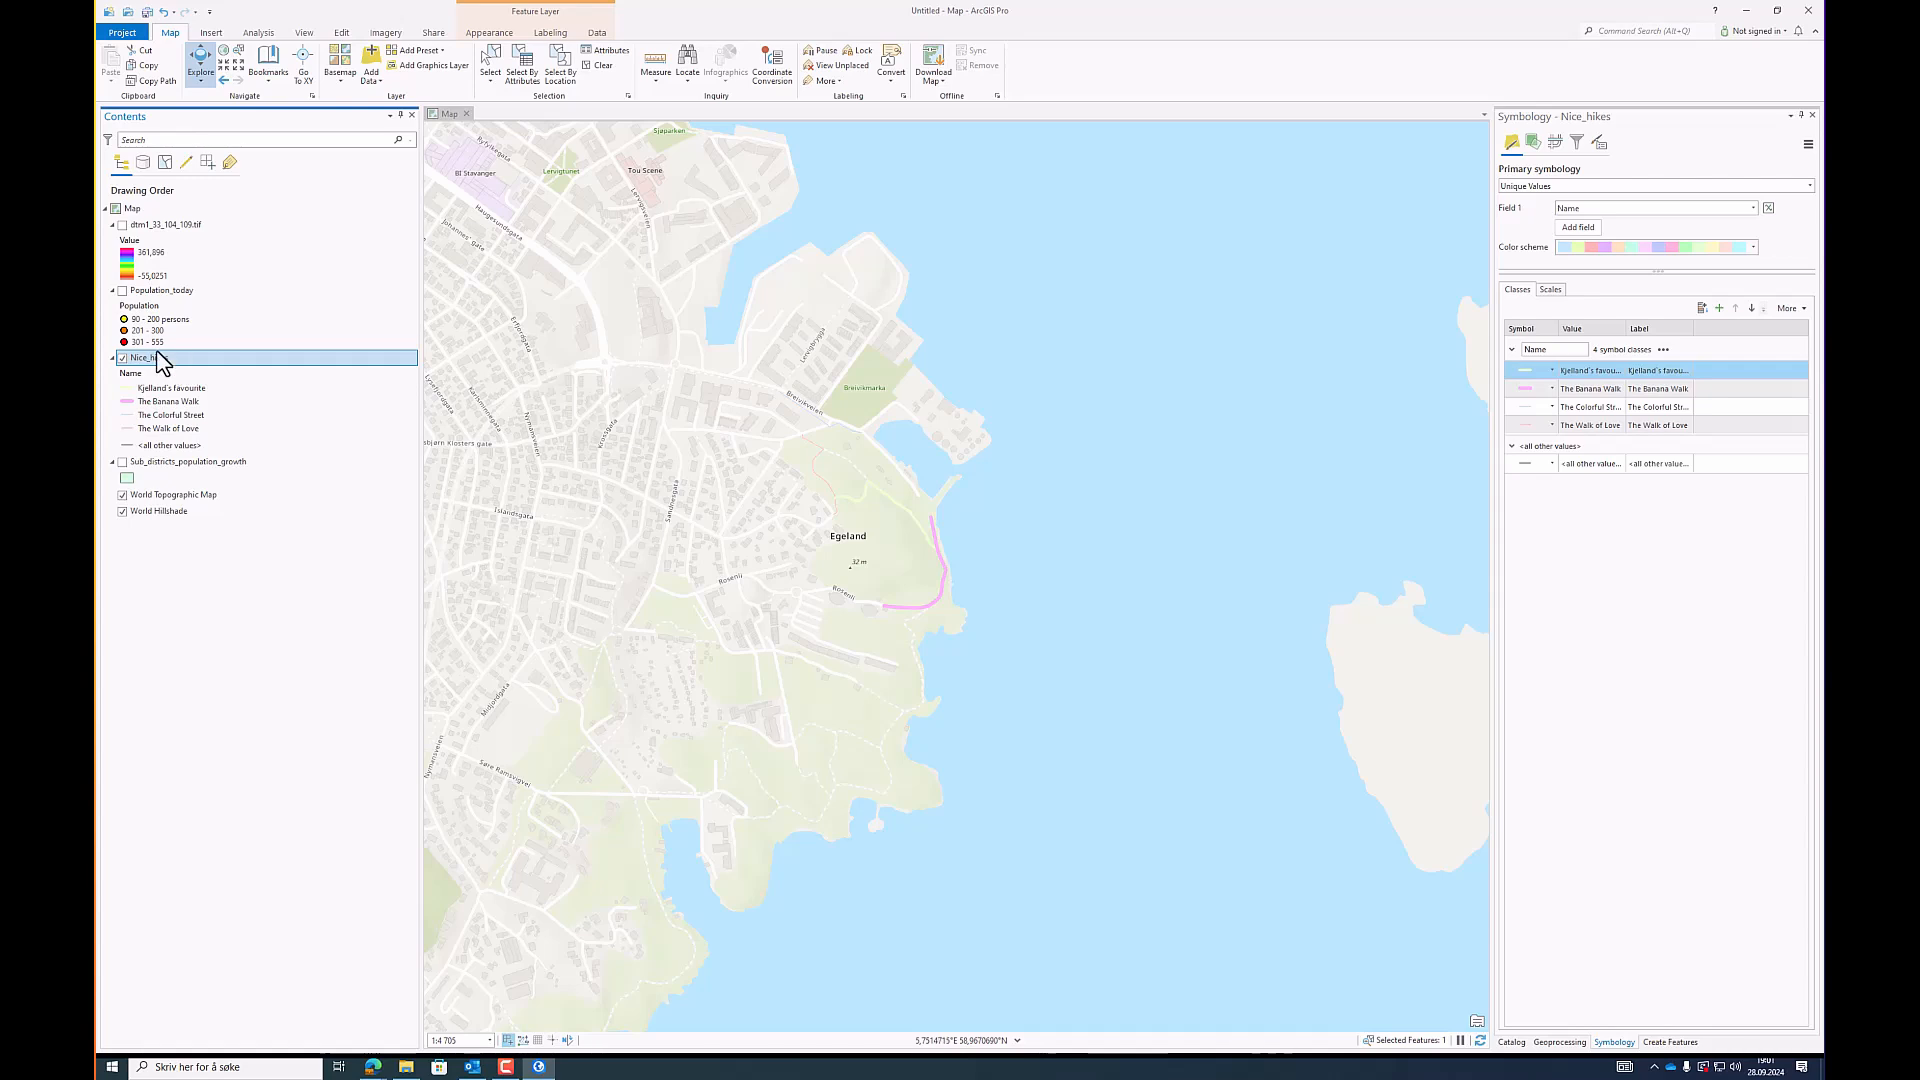
right_click(160, 367)
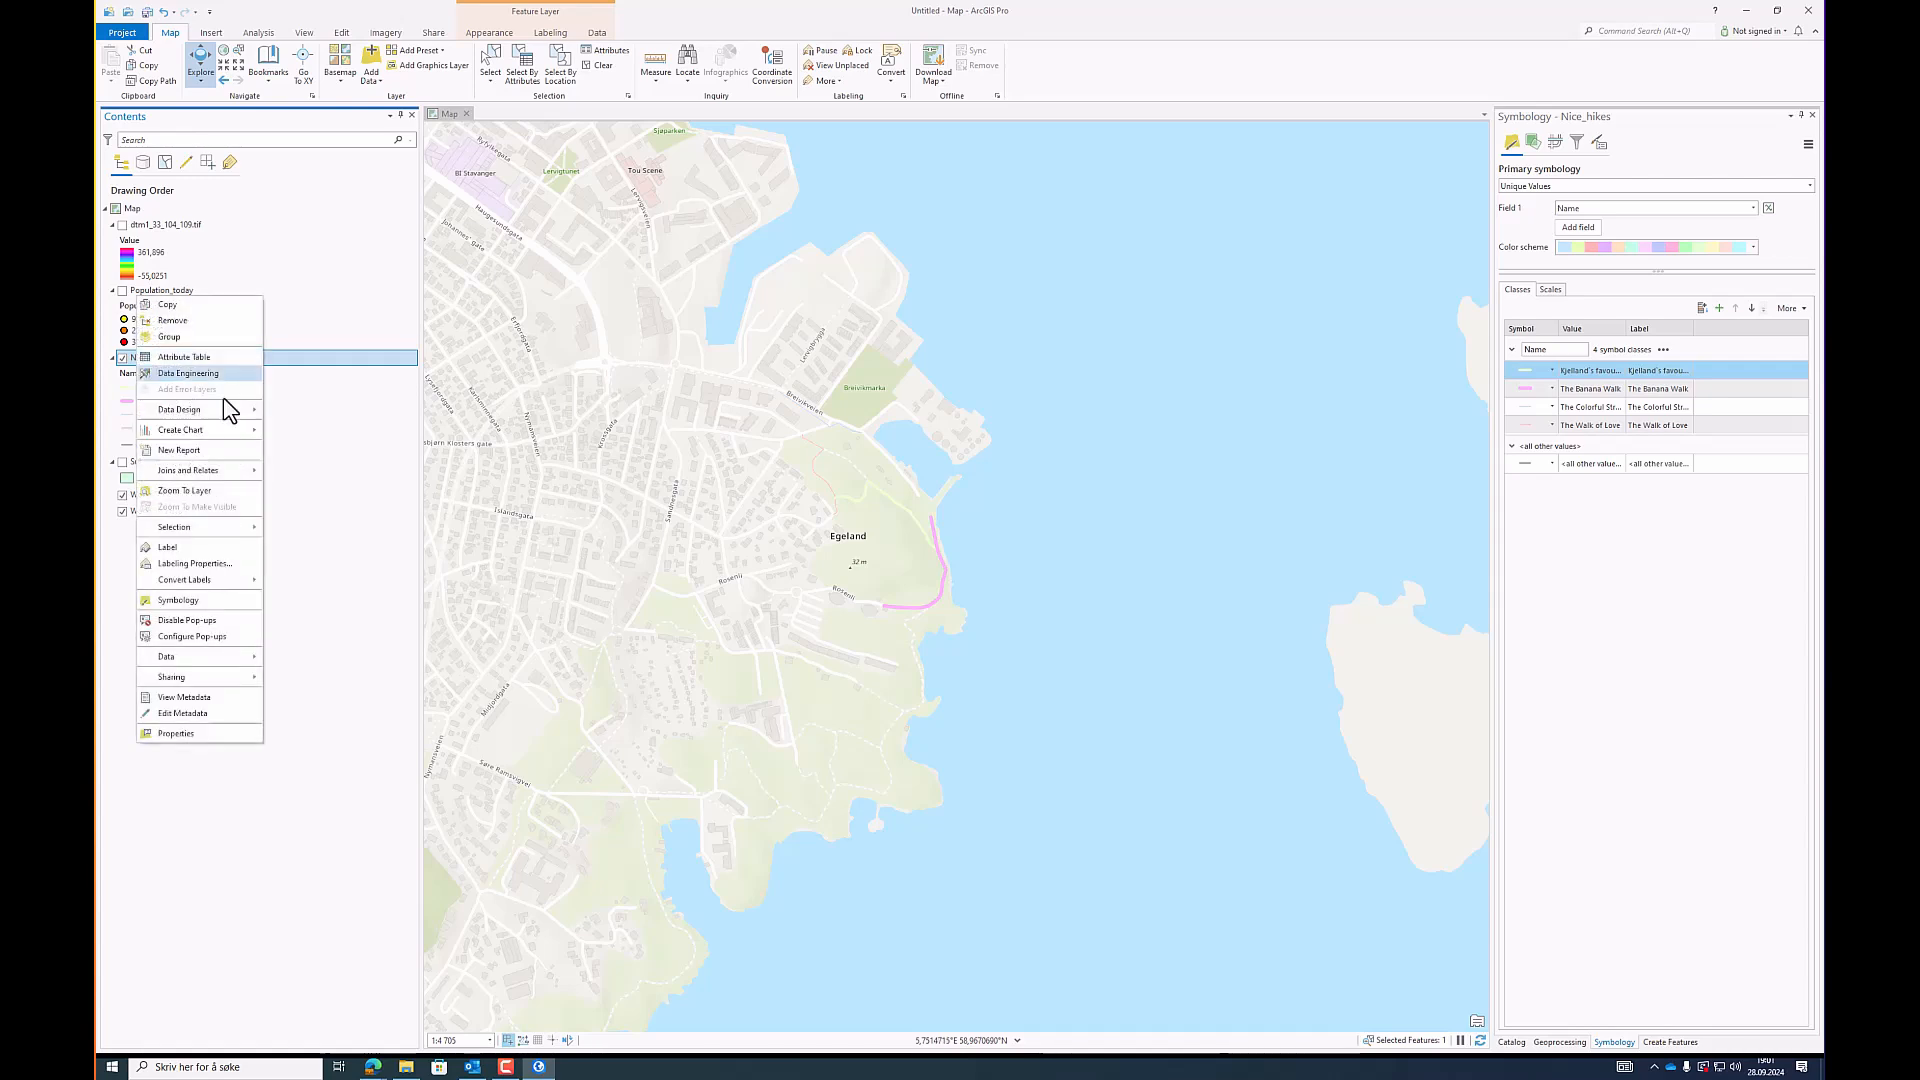
left_click(219, 619)
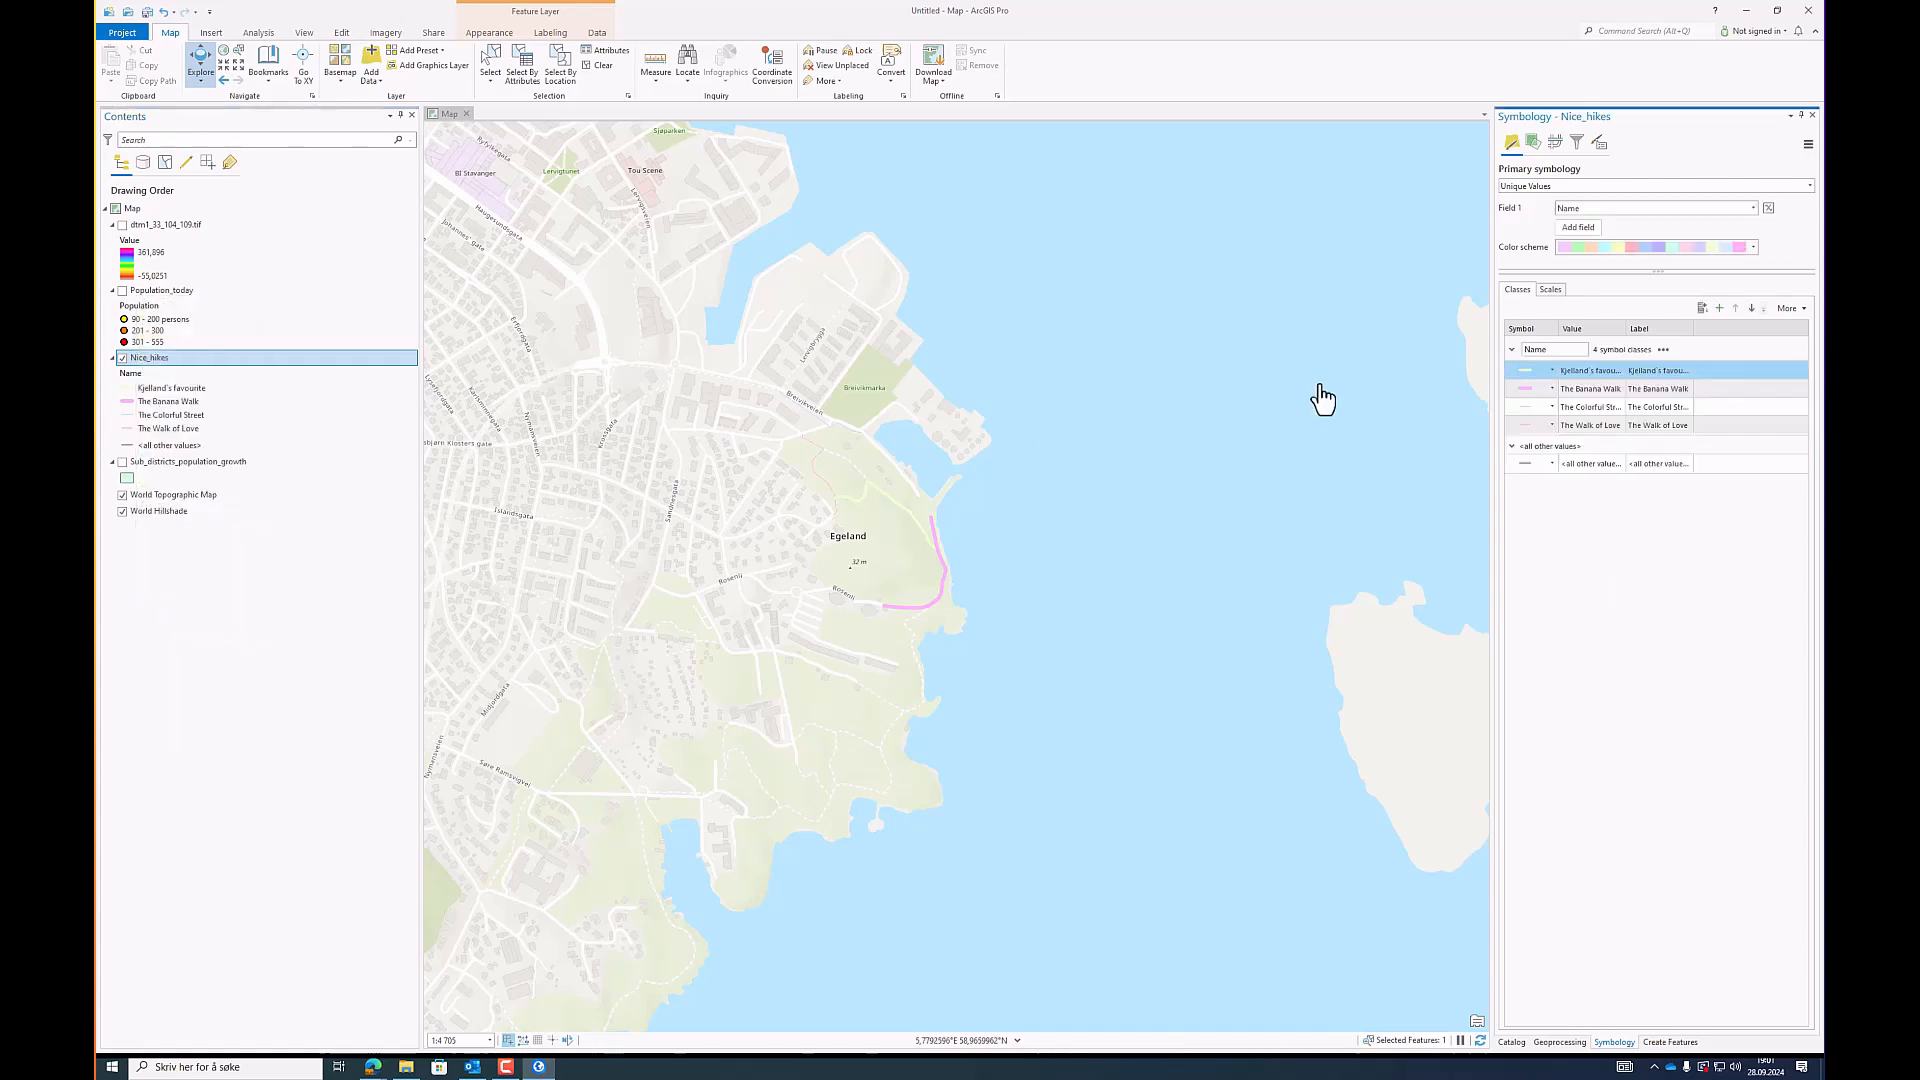
left_click(1600, 187)
left_click(1585, 228)
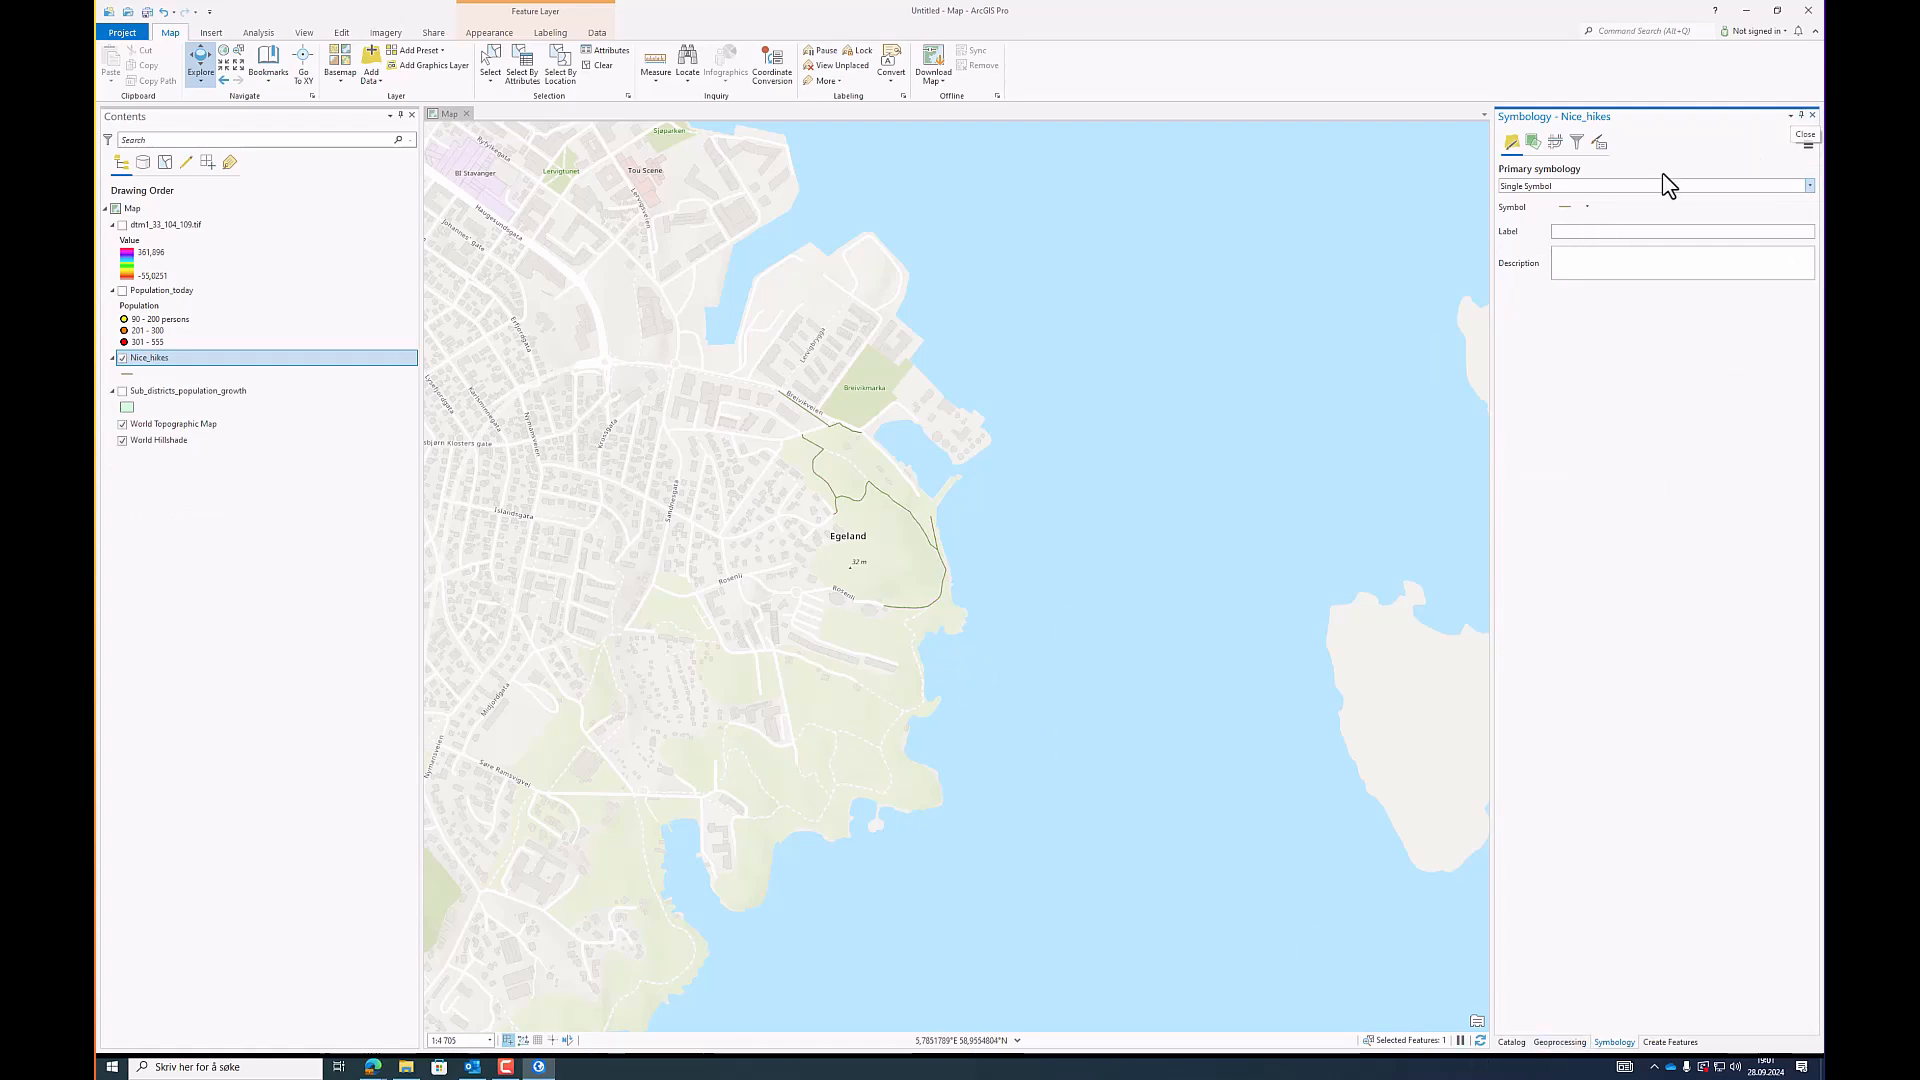
left_click(1812, 115)
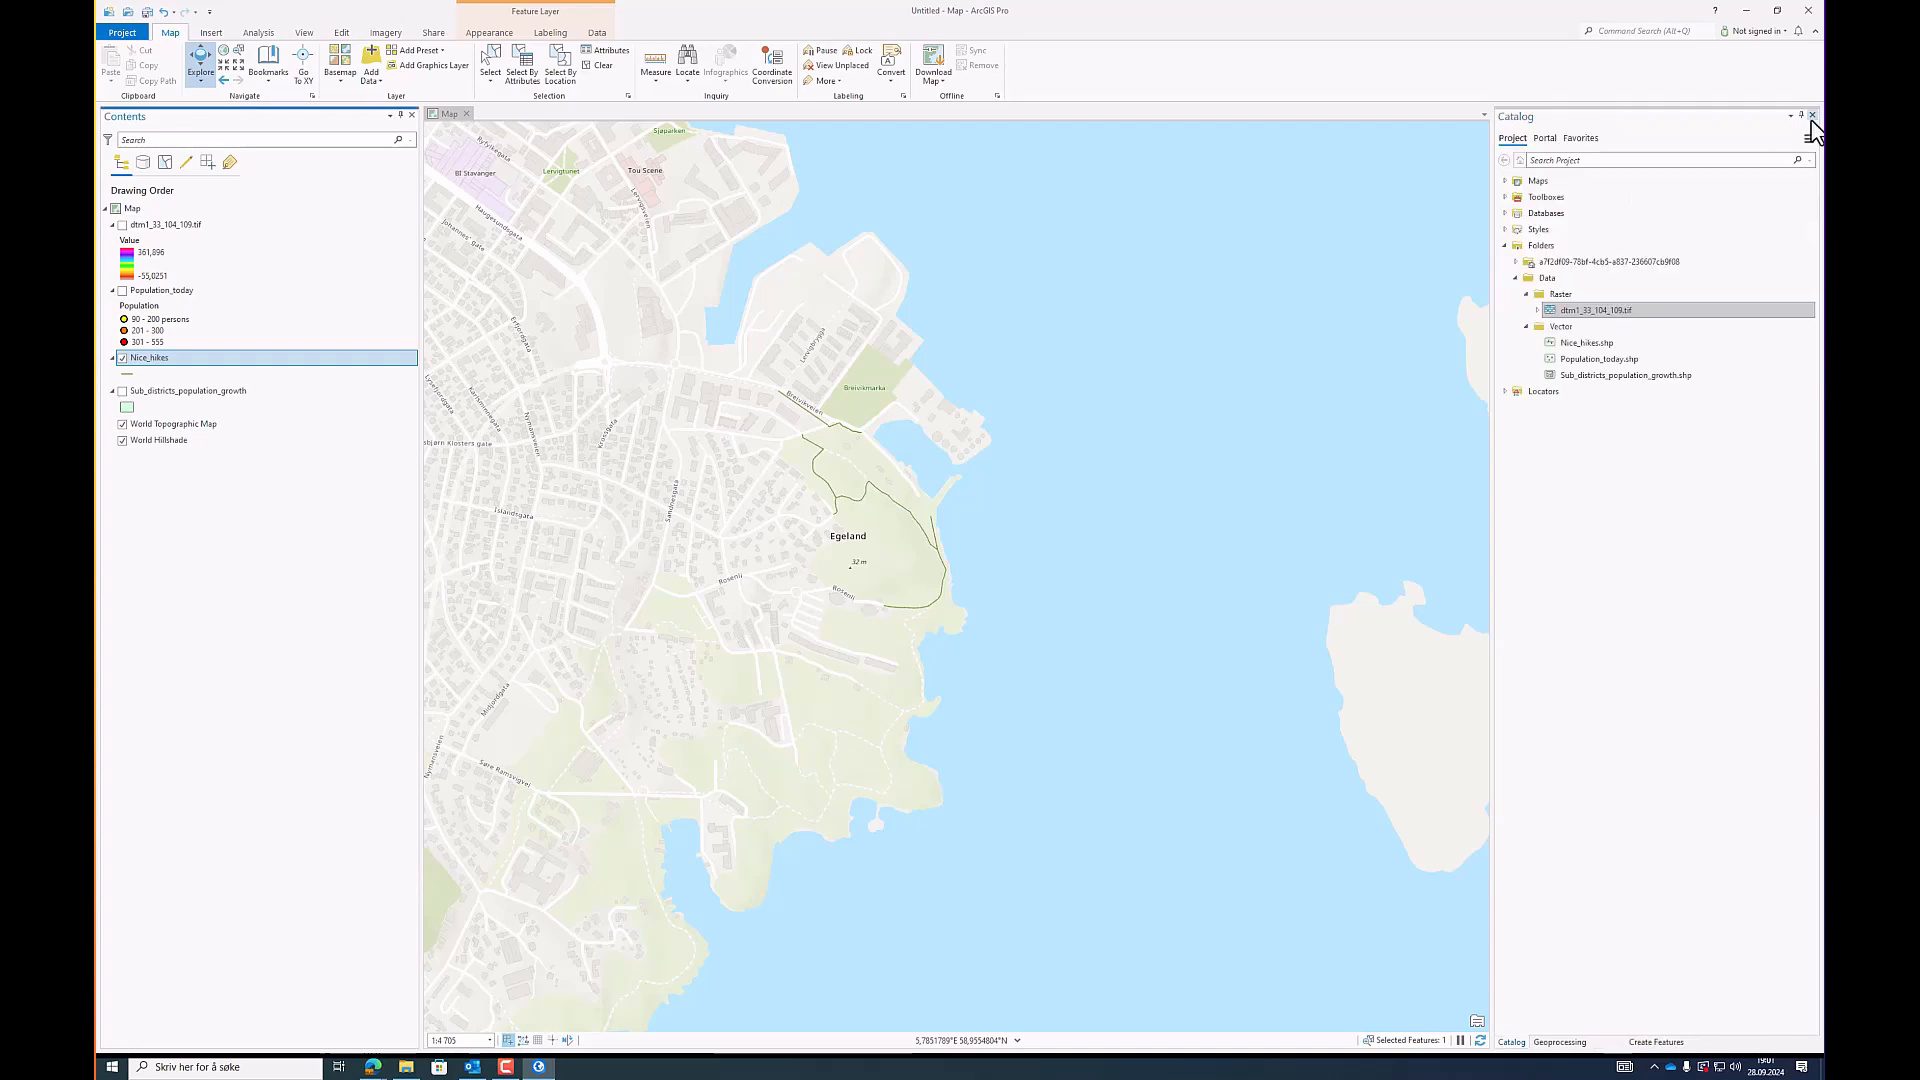
Step: Search the geoprocessing tools for "buffer" and open the Buffer analysis tool
scroll(886, 515, "up", 1)
scroll(886, 515, "up", 2)
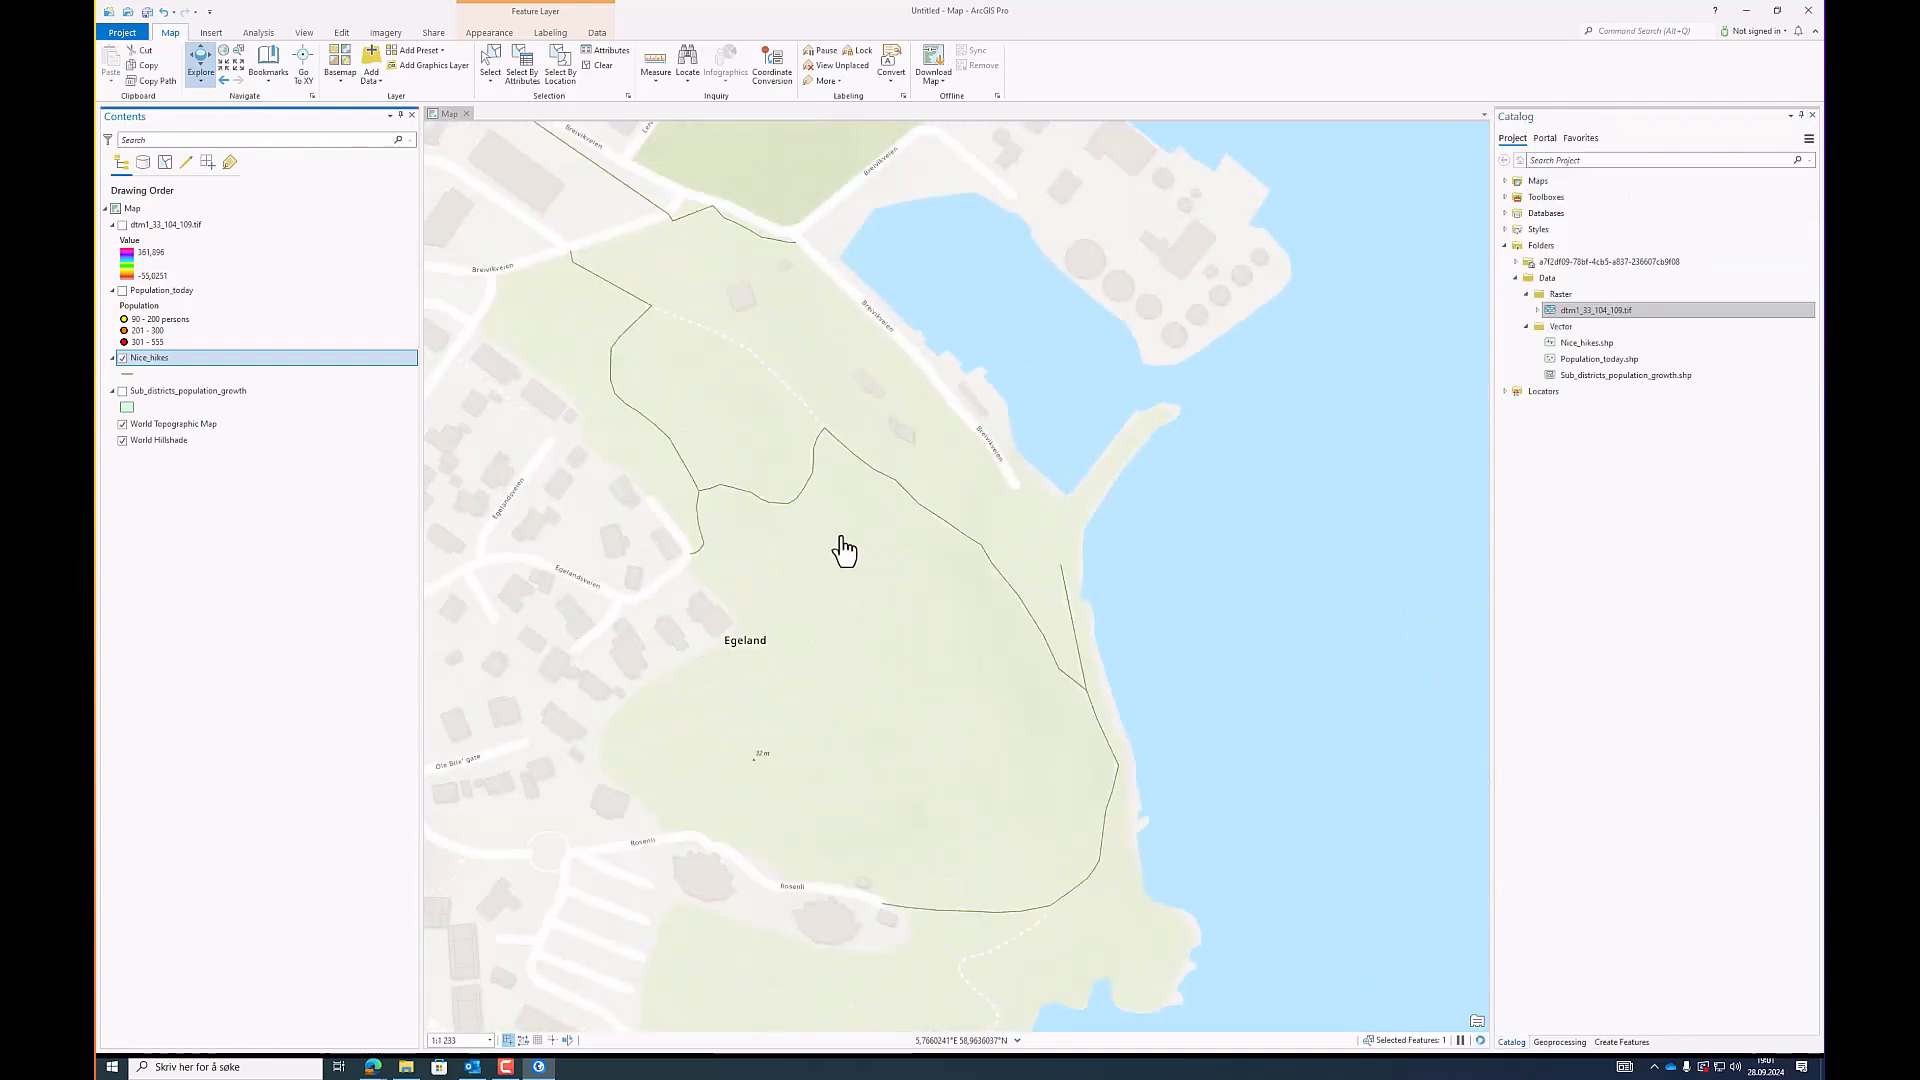
left_click_drag(828, 453, 880, 507)
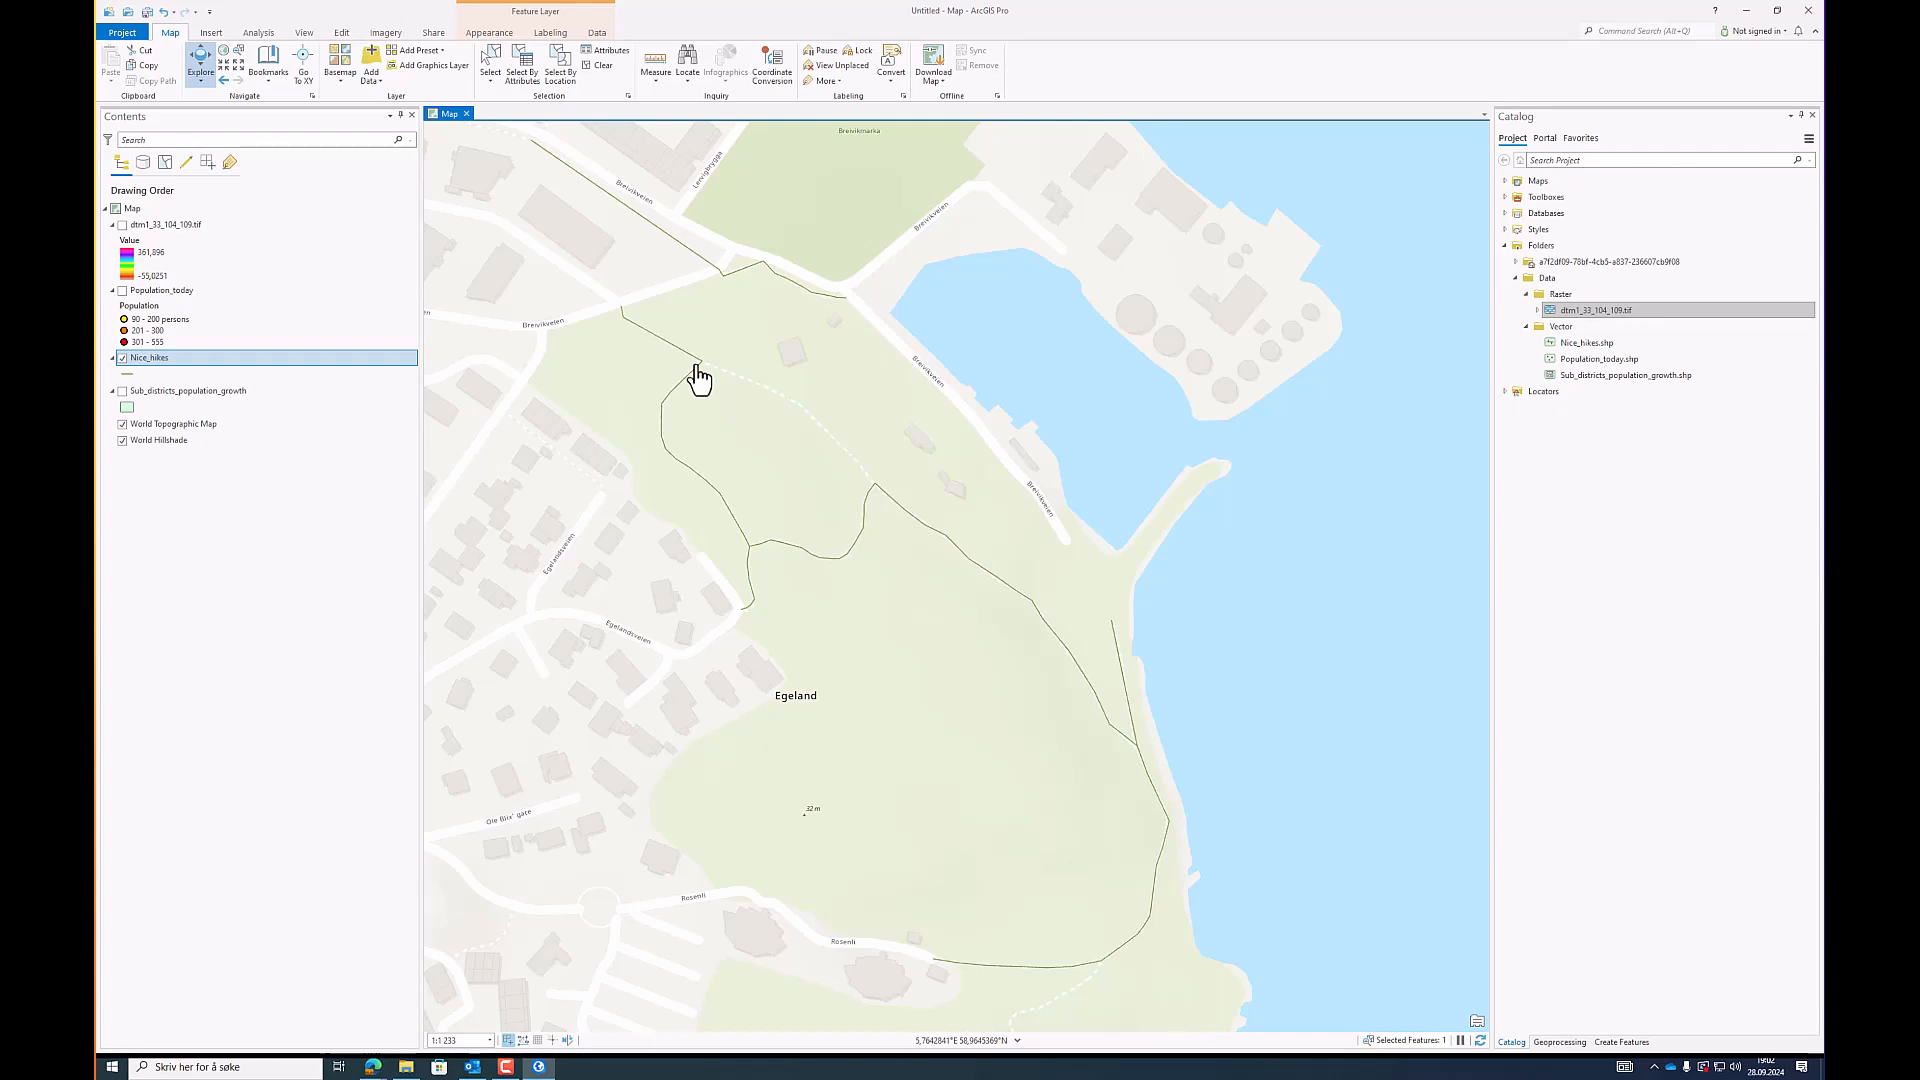
left_click(262, 34)
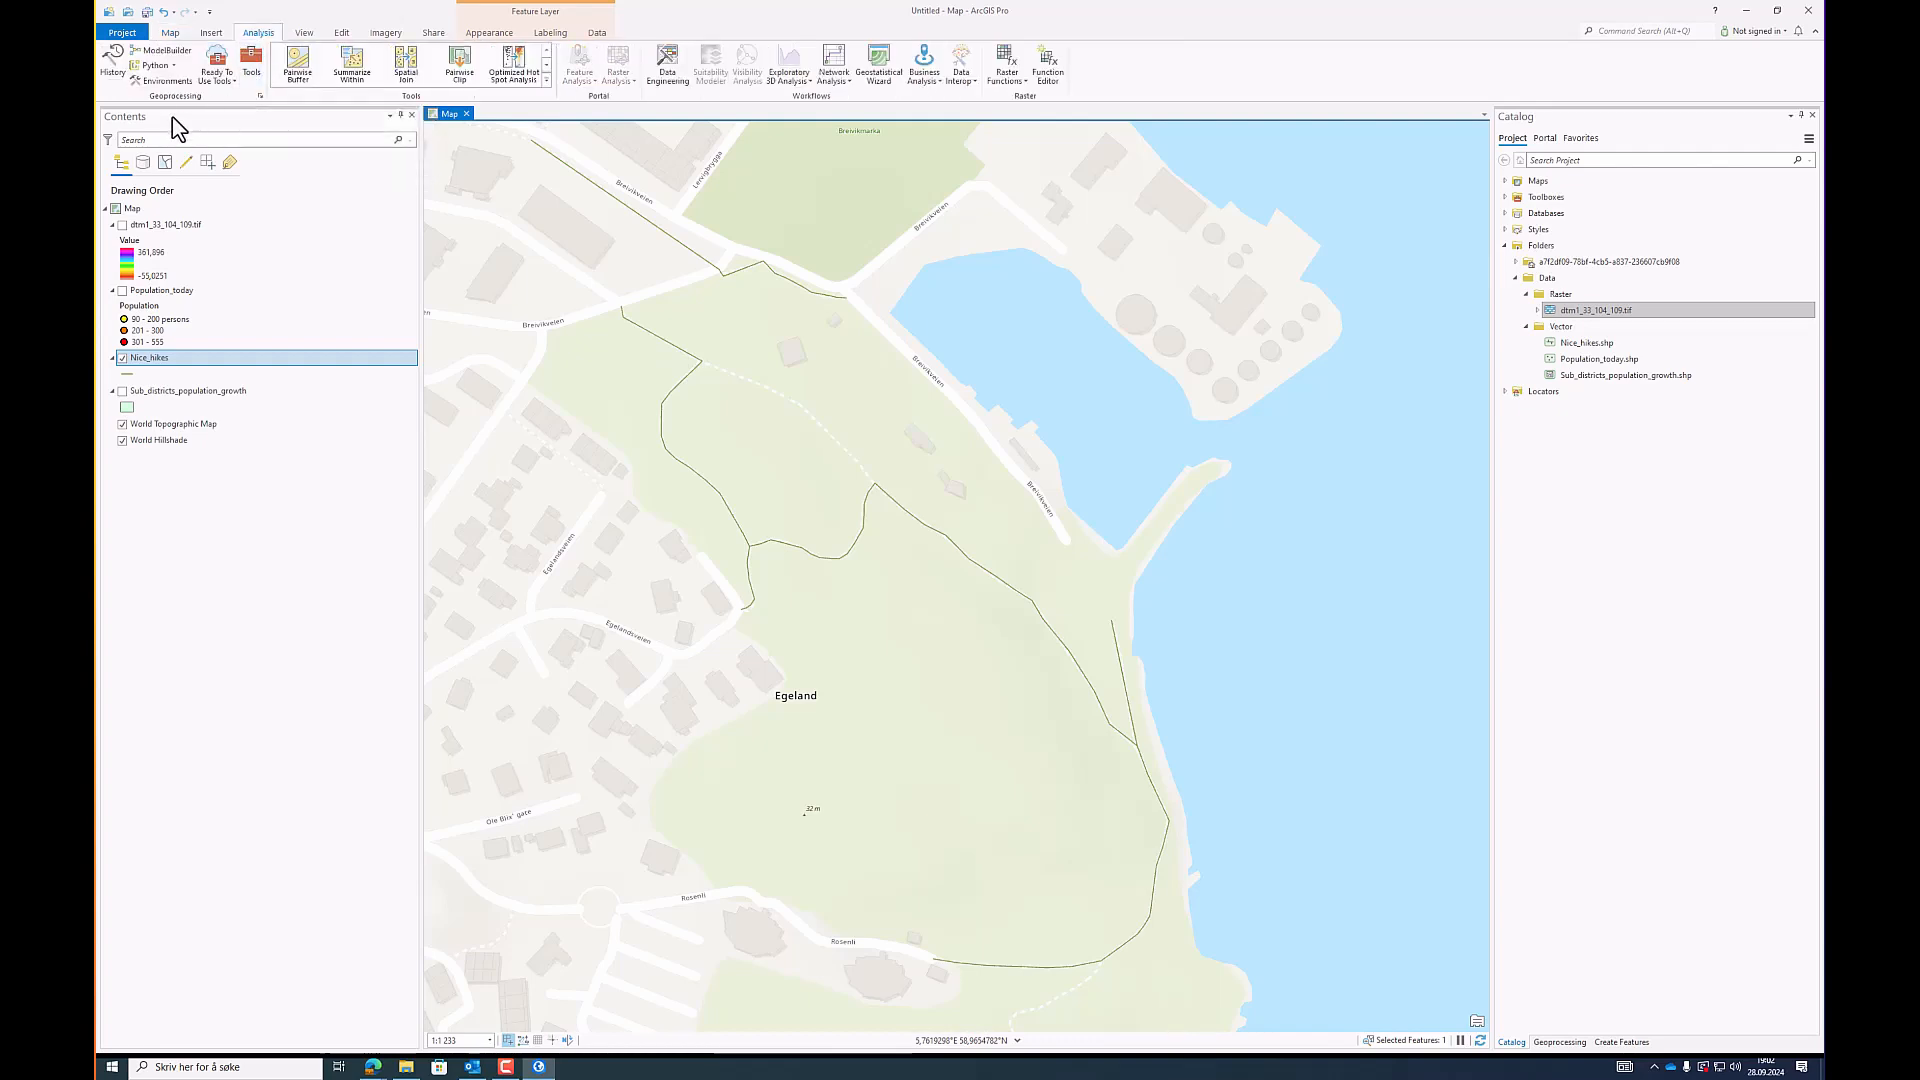
left_click(252, 70)
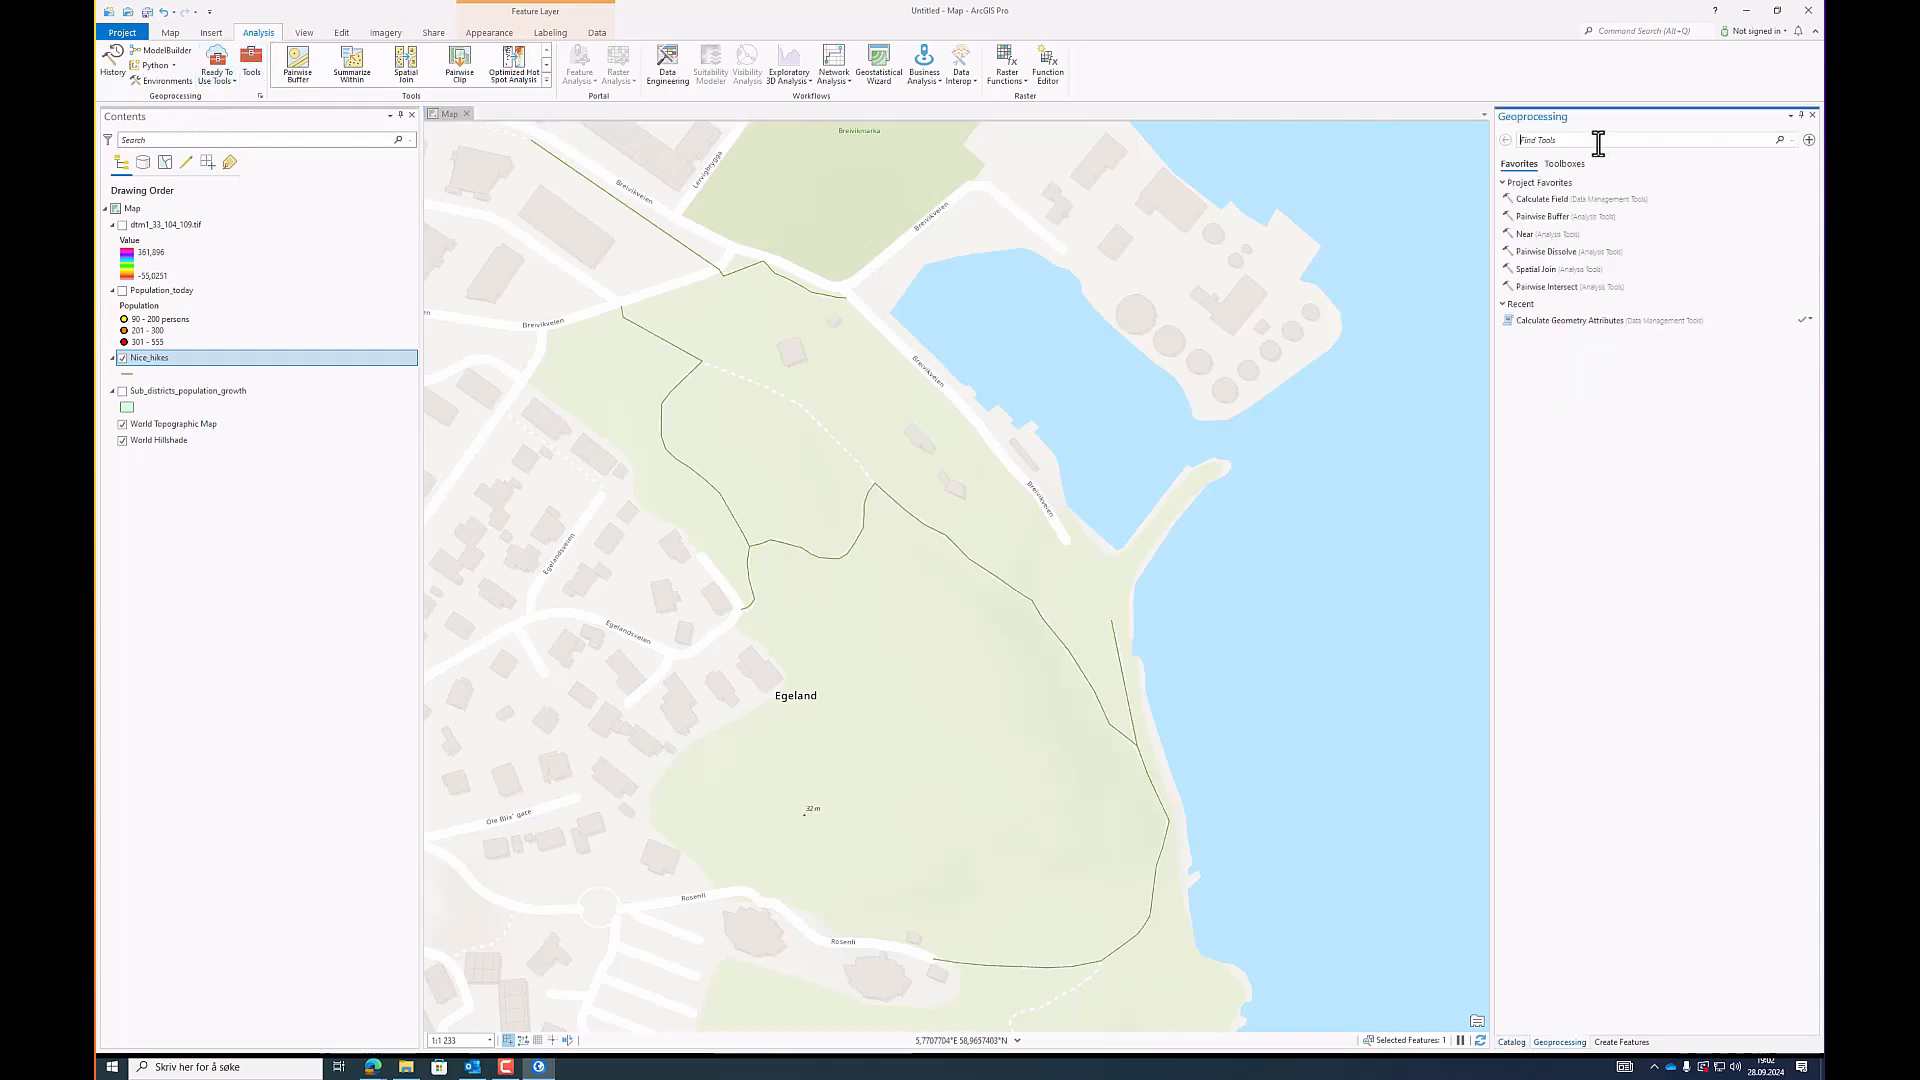
type("buffer")
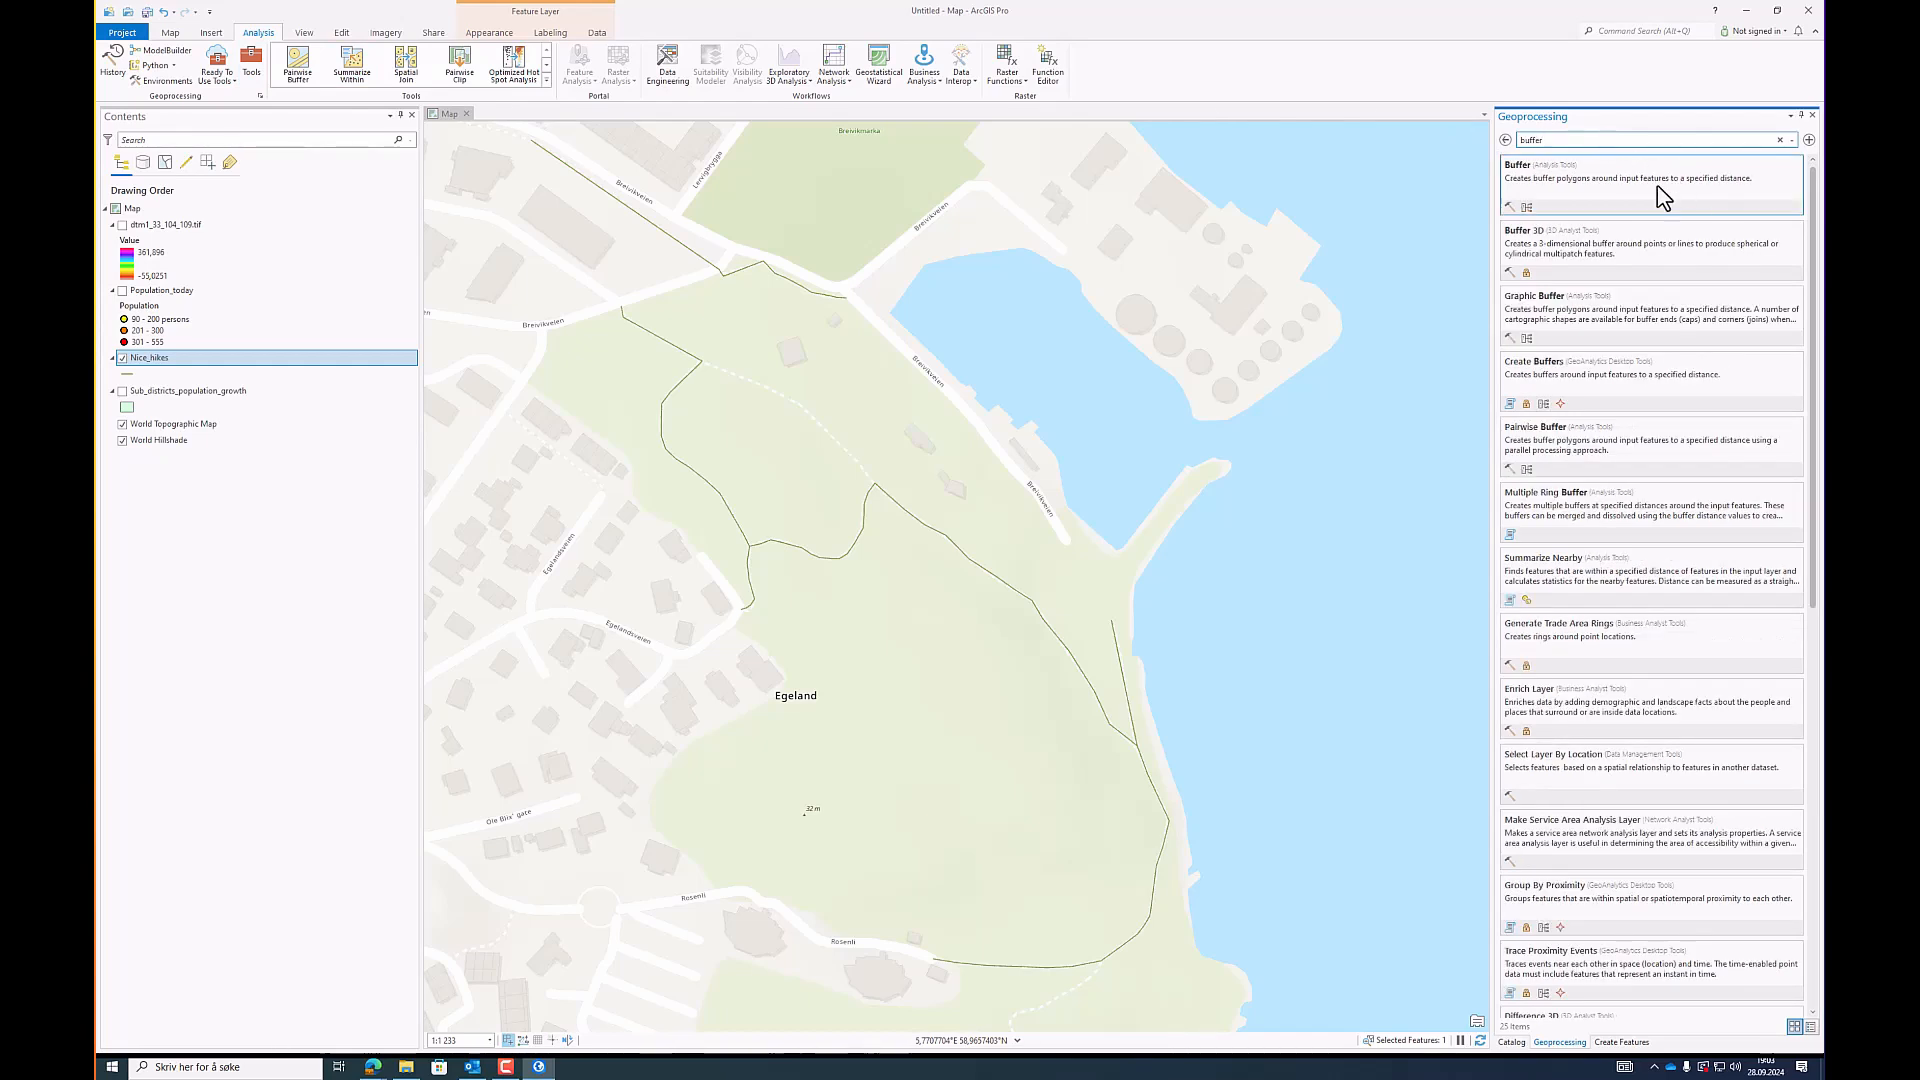
left_click(1582, 190)
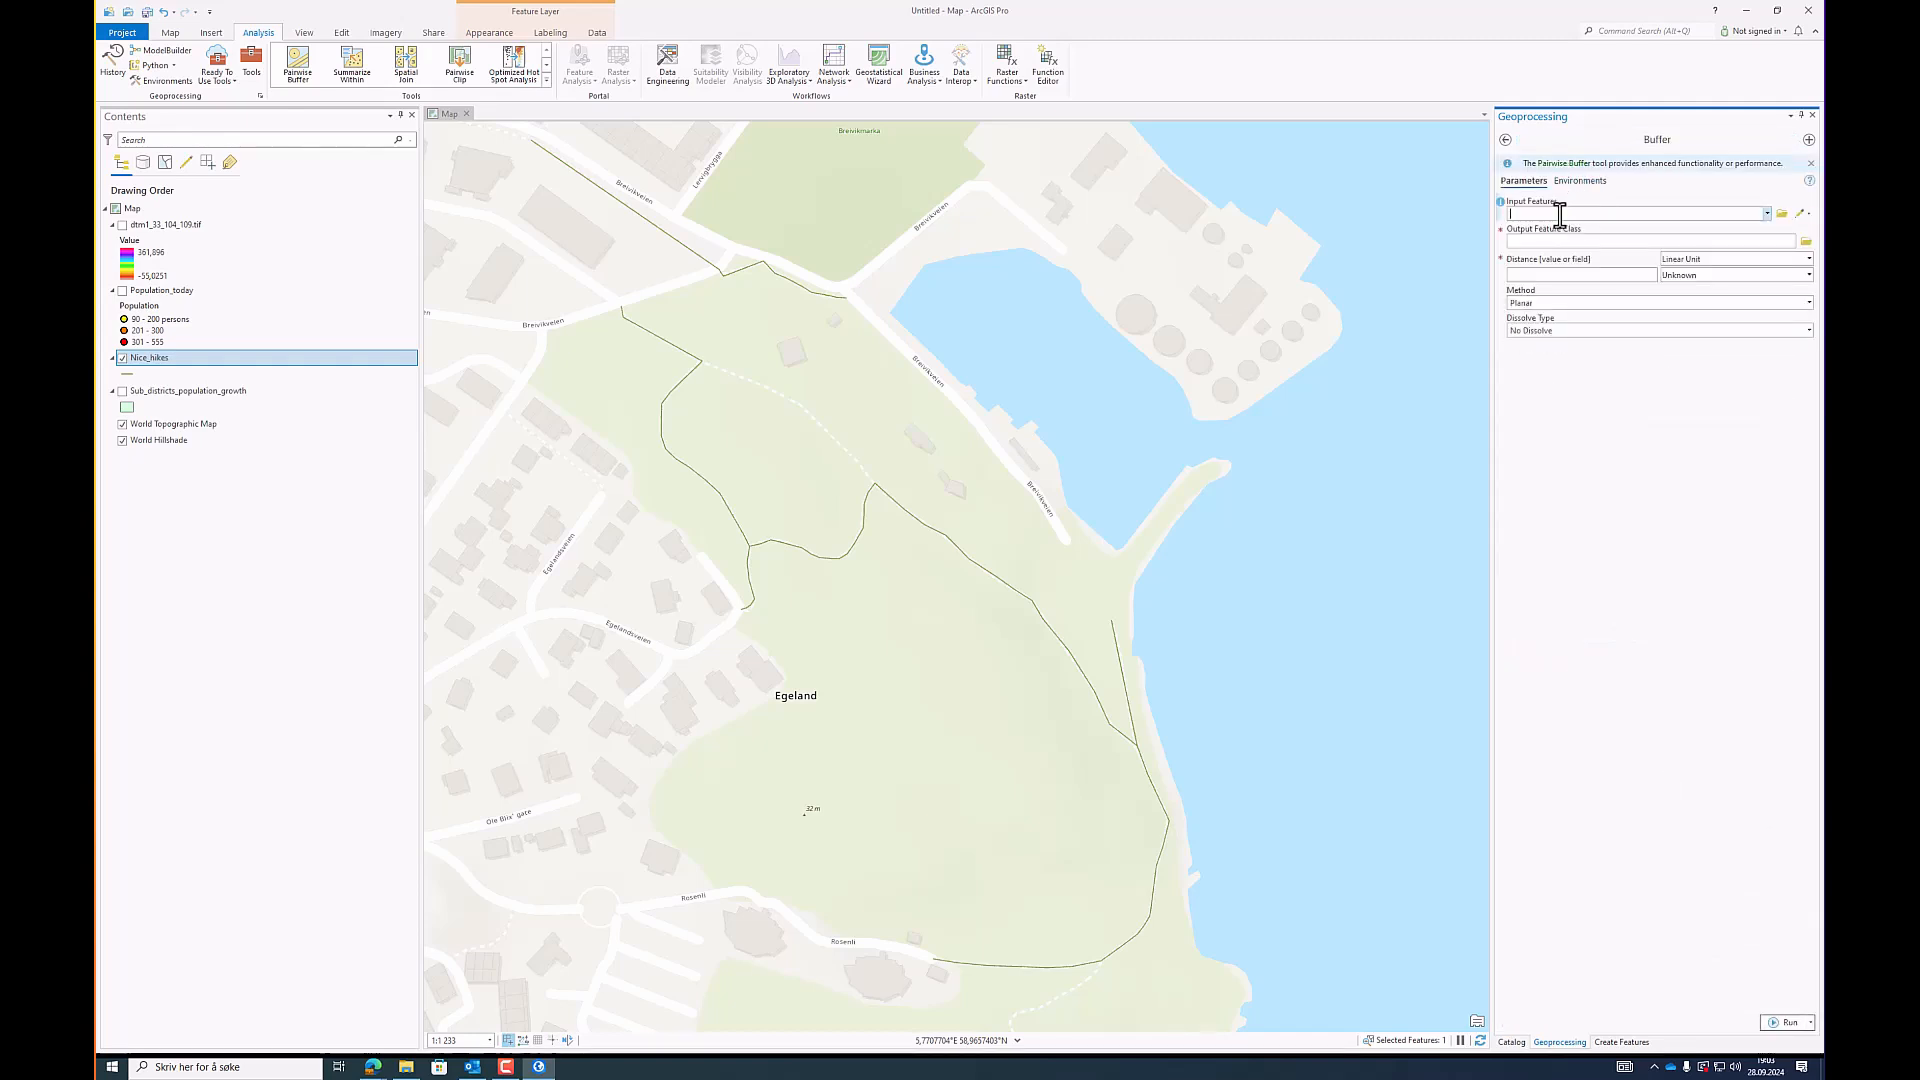
Step: Set the Buffer input features to Nice_hikes and the distance to 2 Meters, keeping Nice_hikes_Buffer as the output
left_click(1767, 213)
left_click(1575, 243)
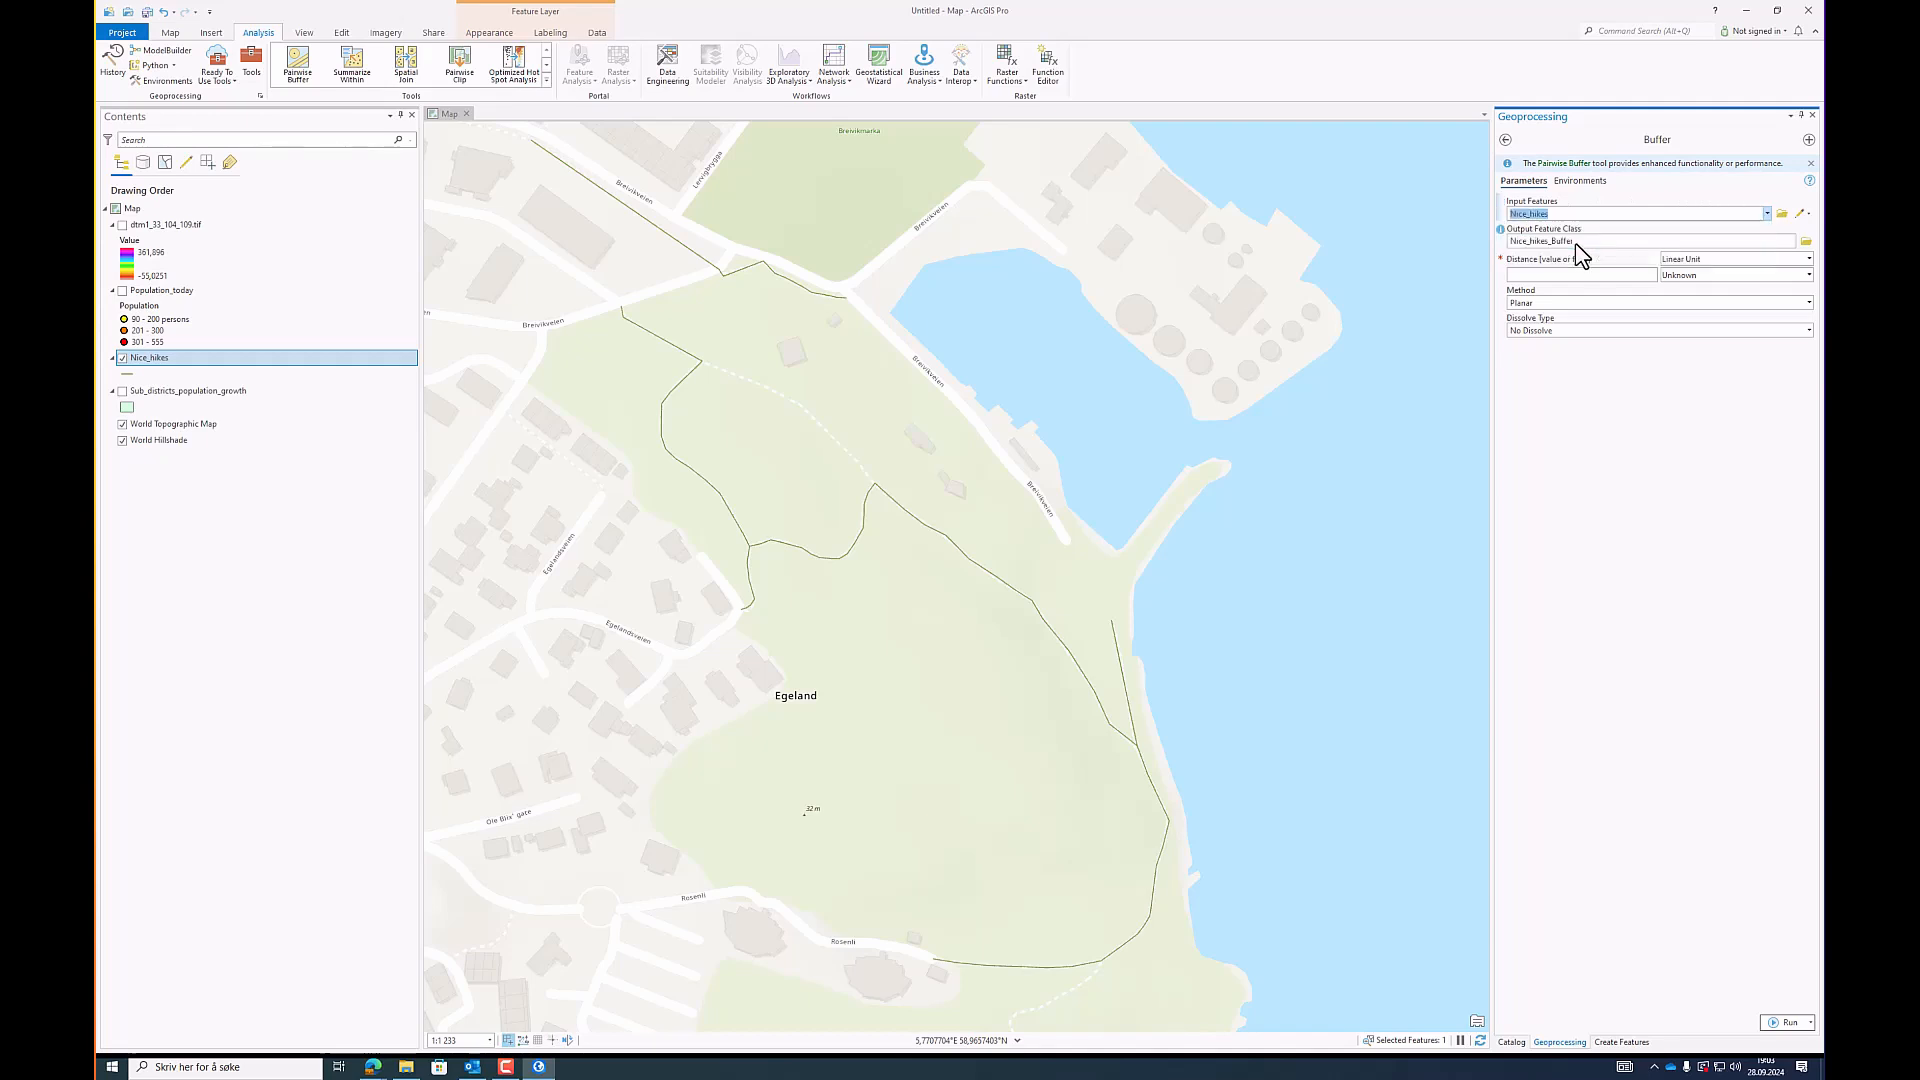
left_click(1568, 272)
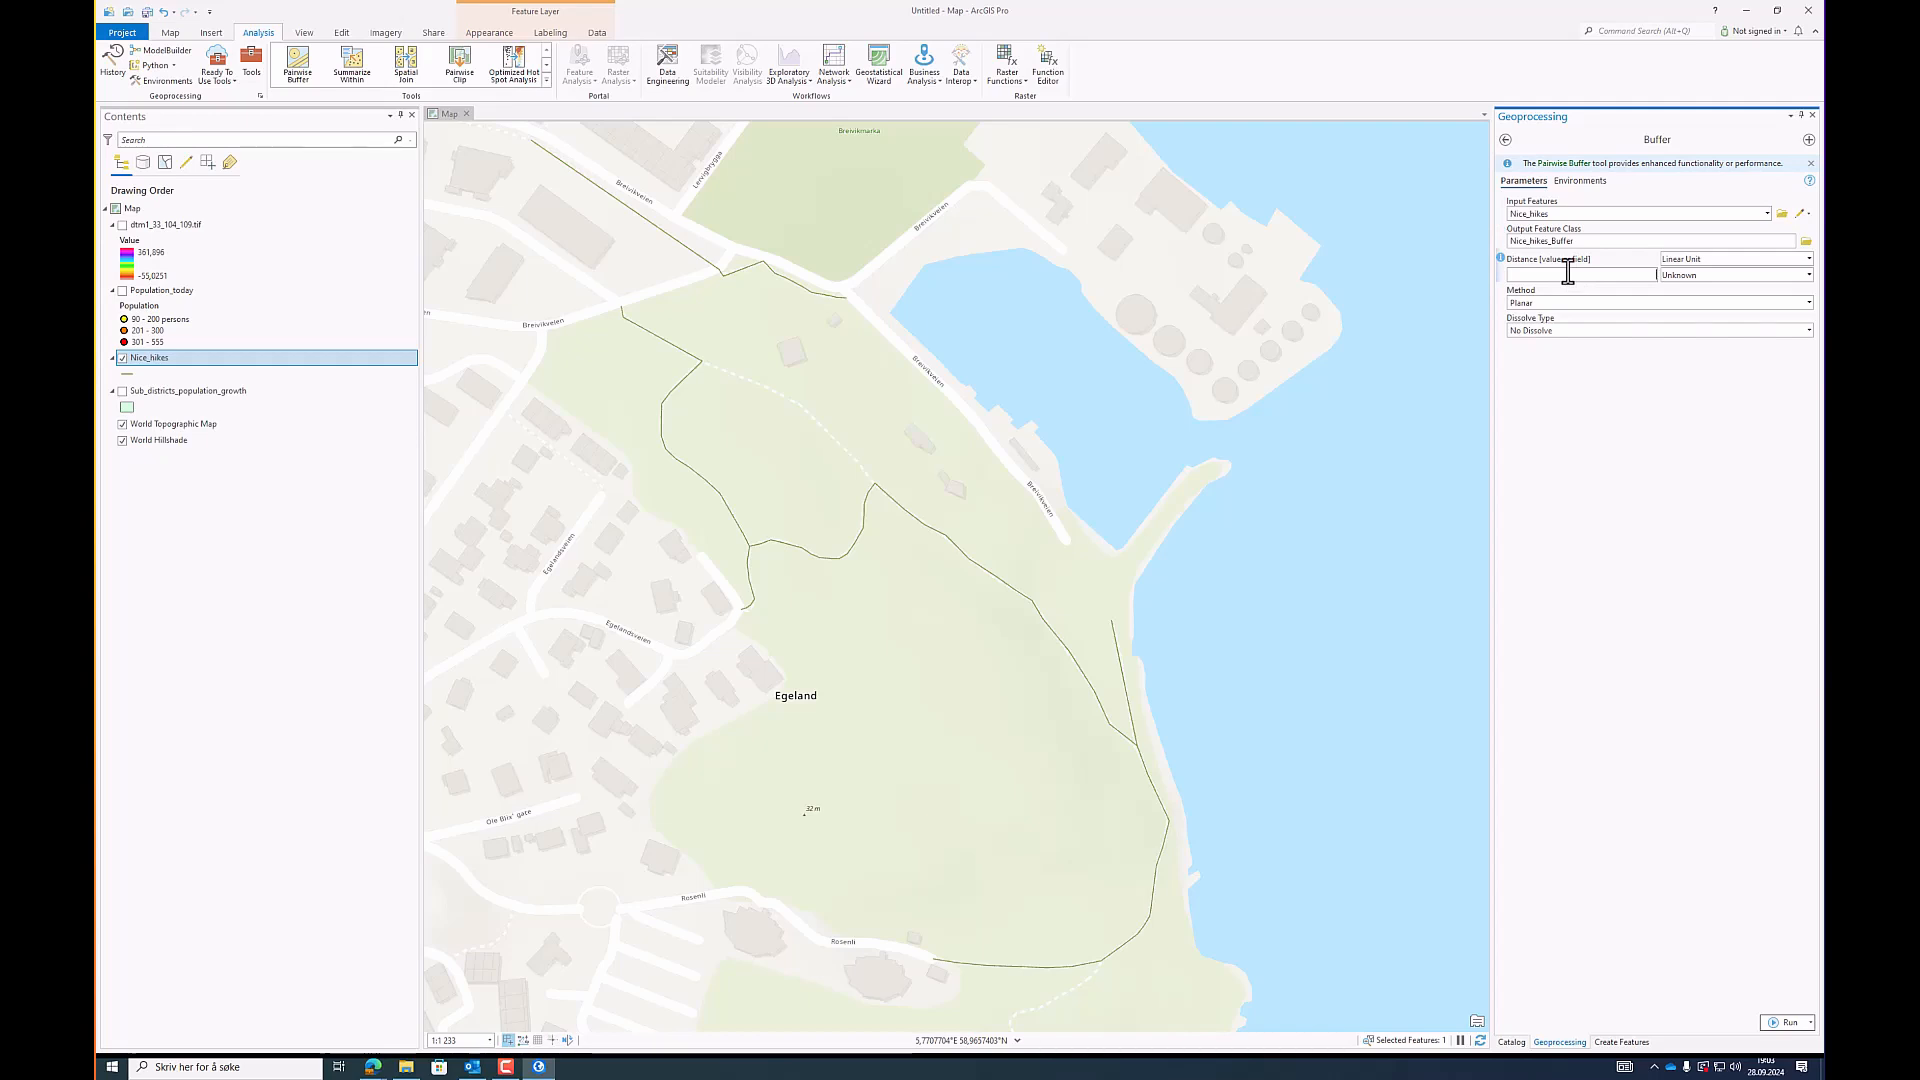
left_click(1731, 276)
left_click(1692, 302)
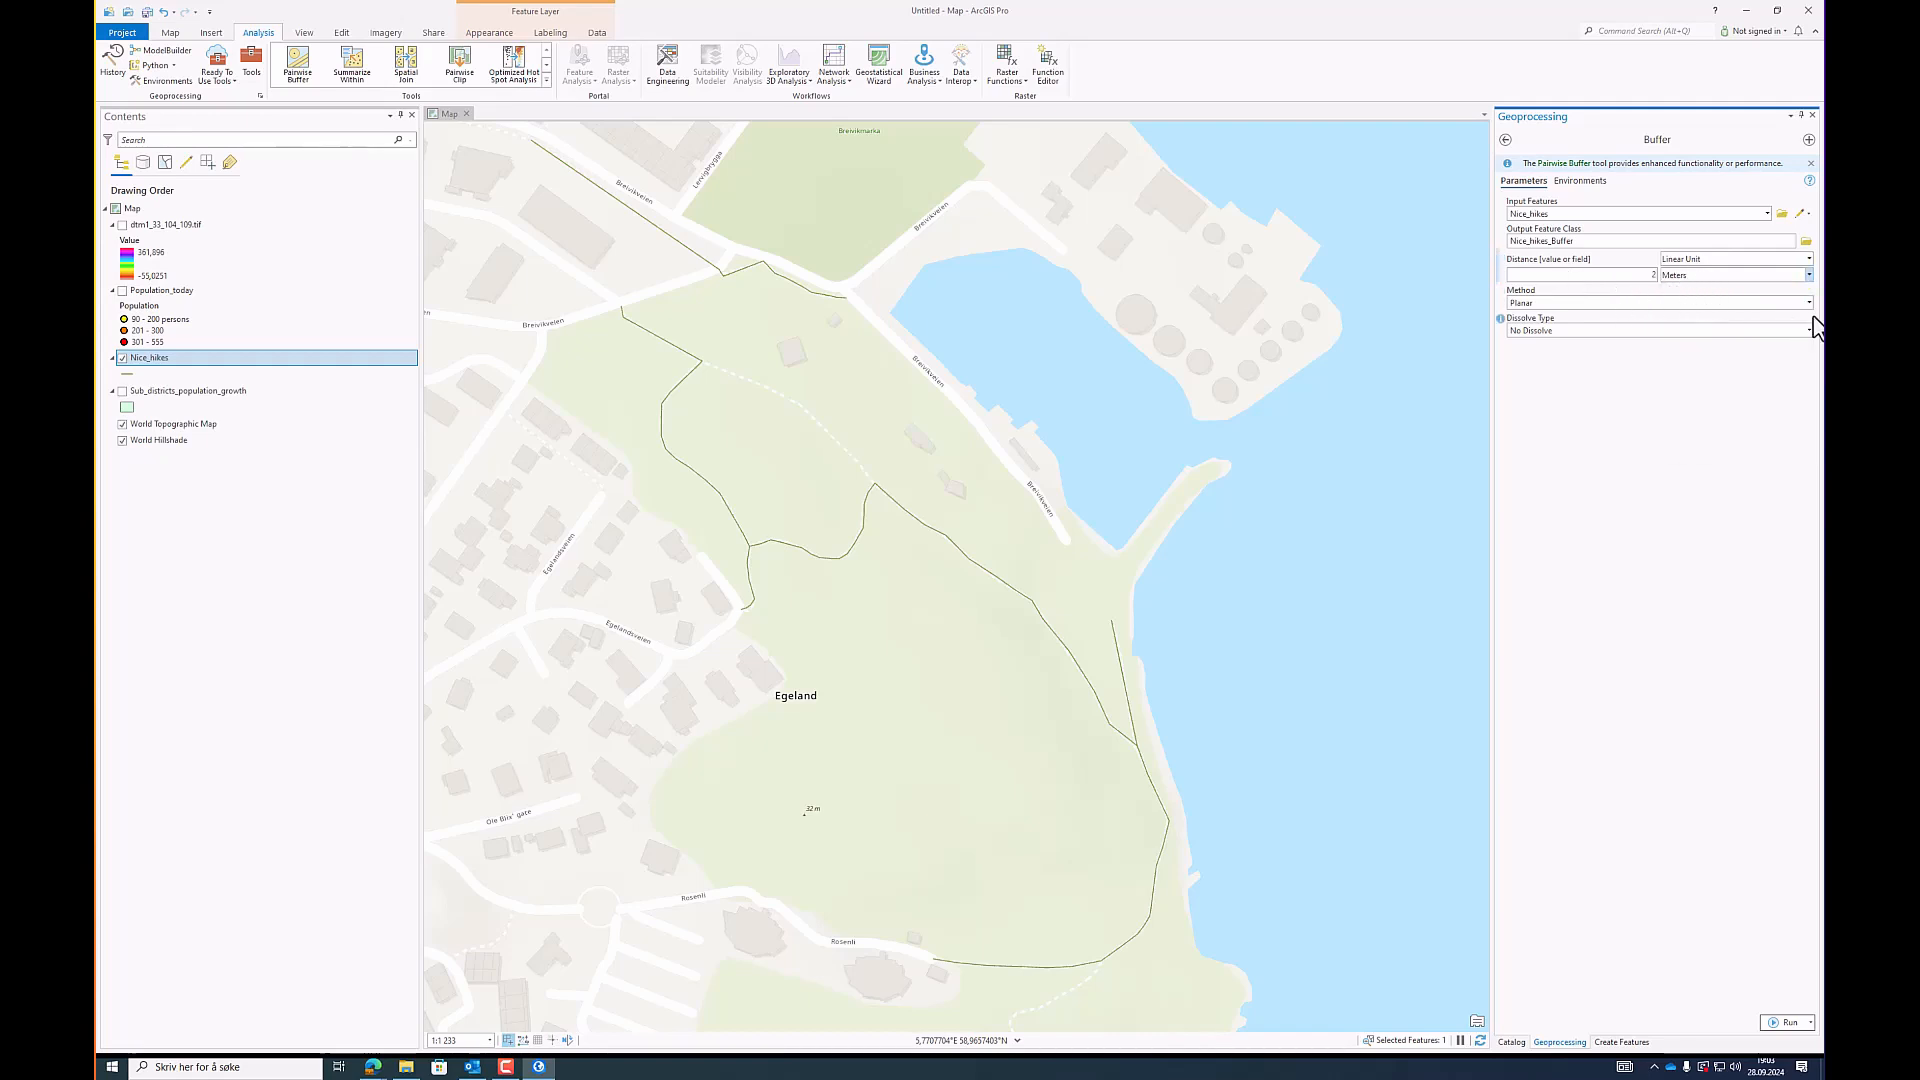
Step: Choose the Planar method and No Dissolve for the buffer and run the tool
left_click(1810, 302)
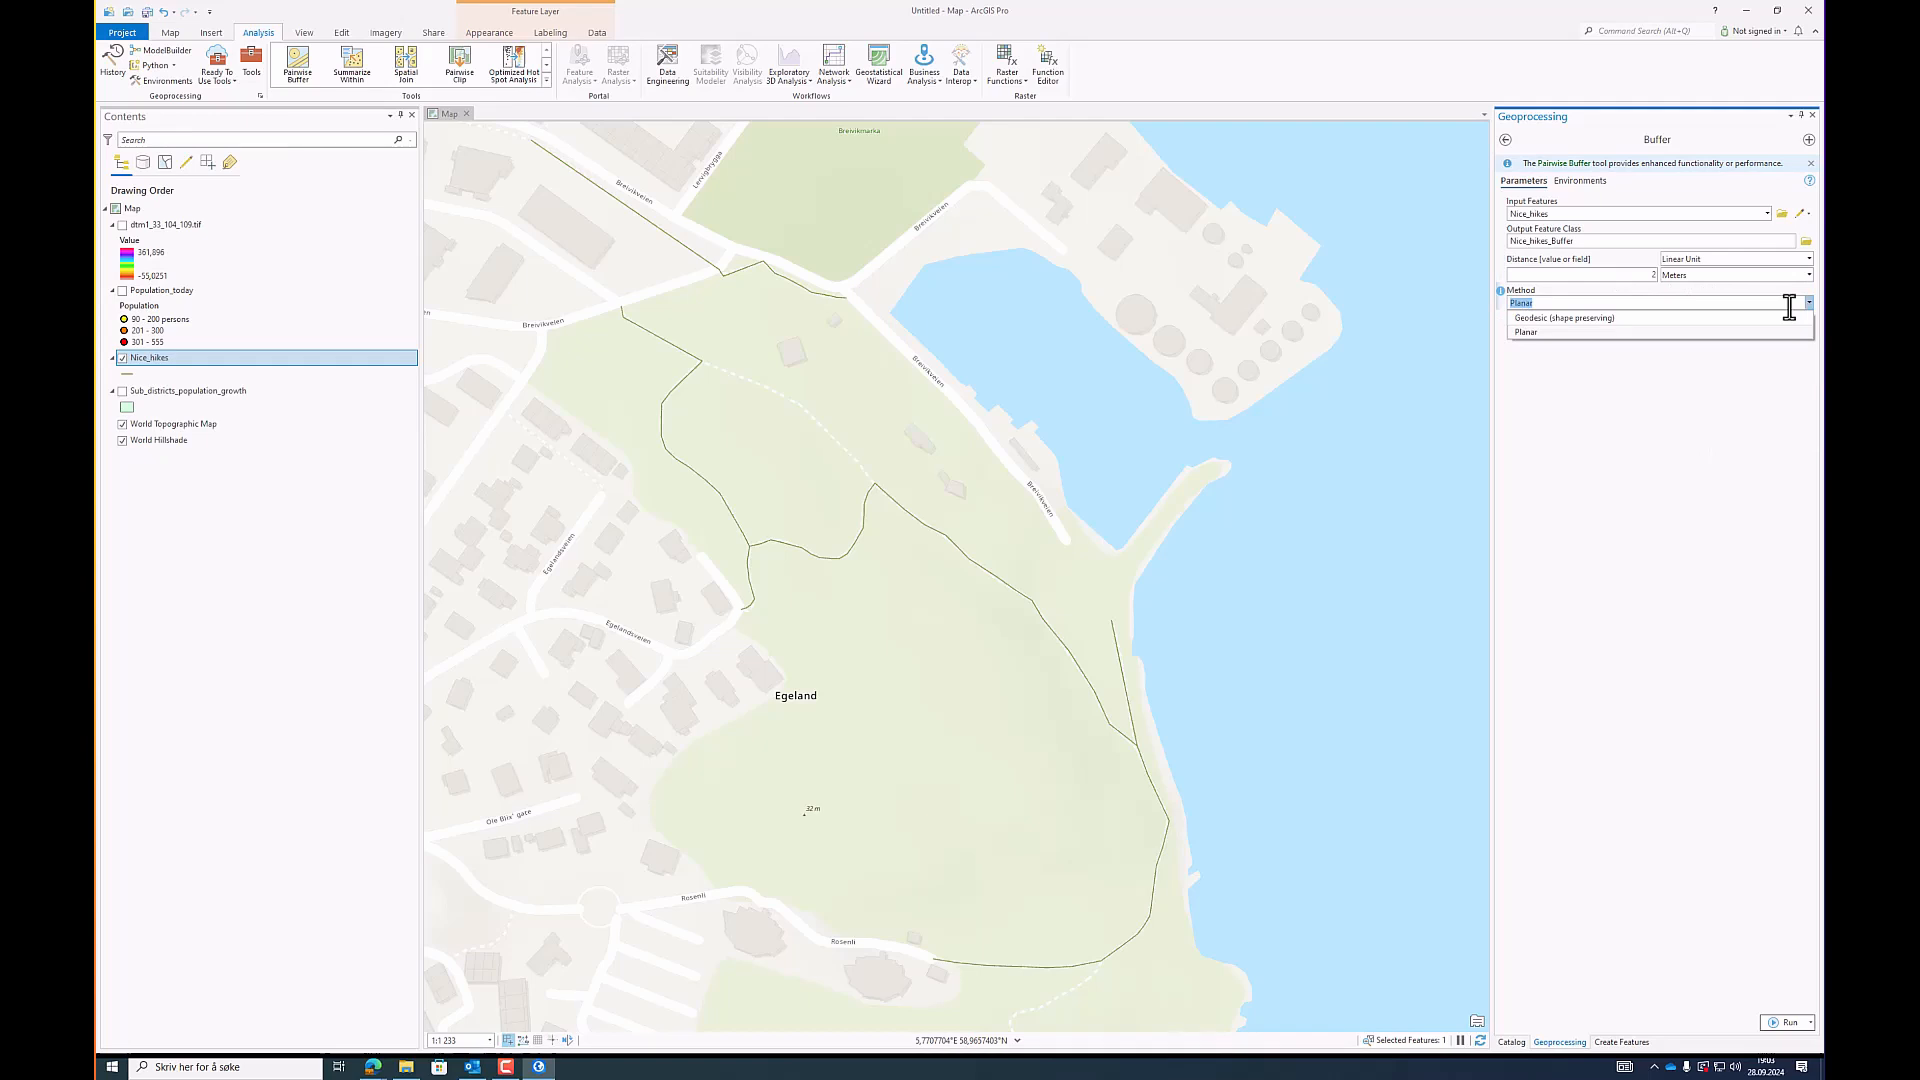
left_click(1527, 332)
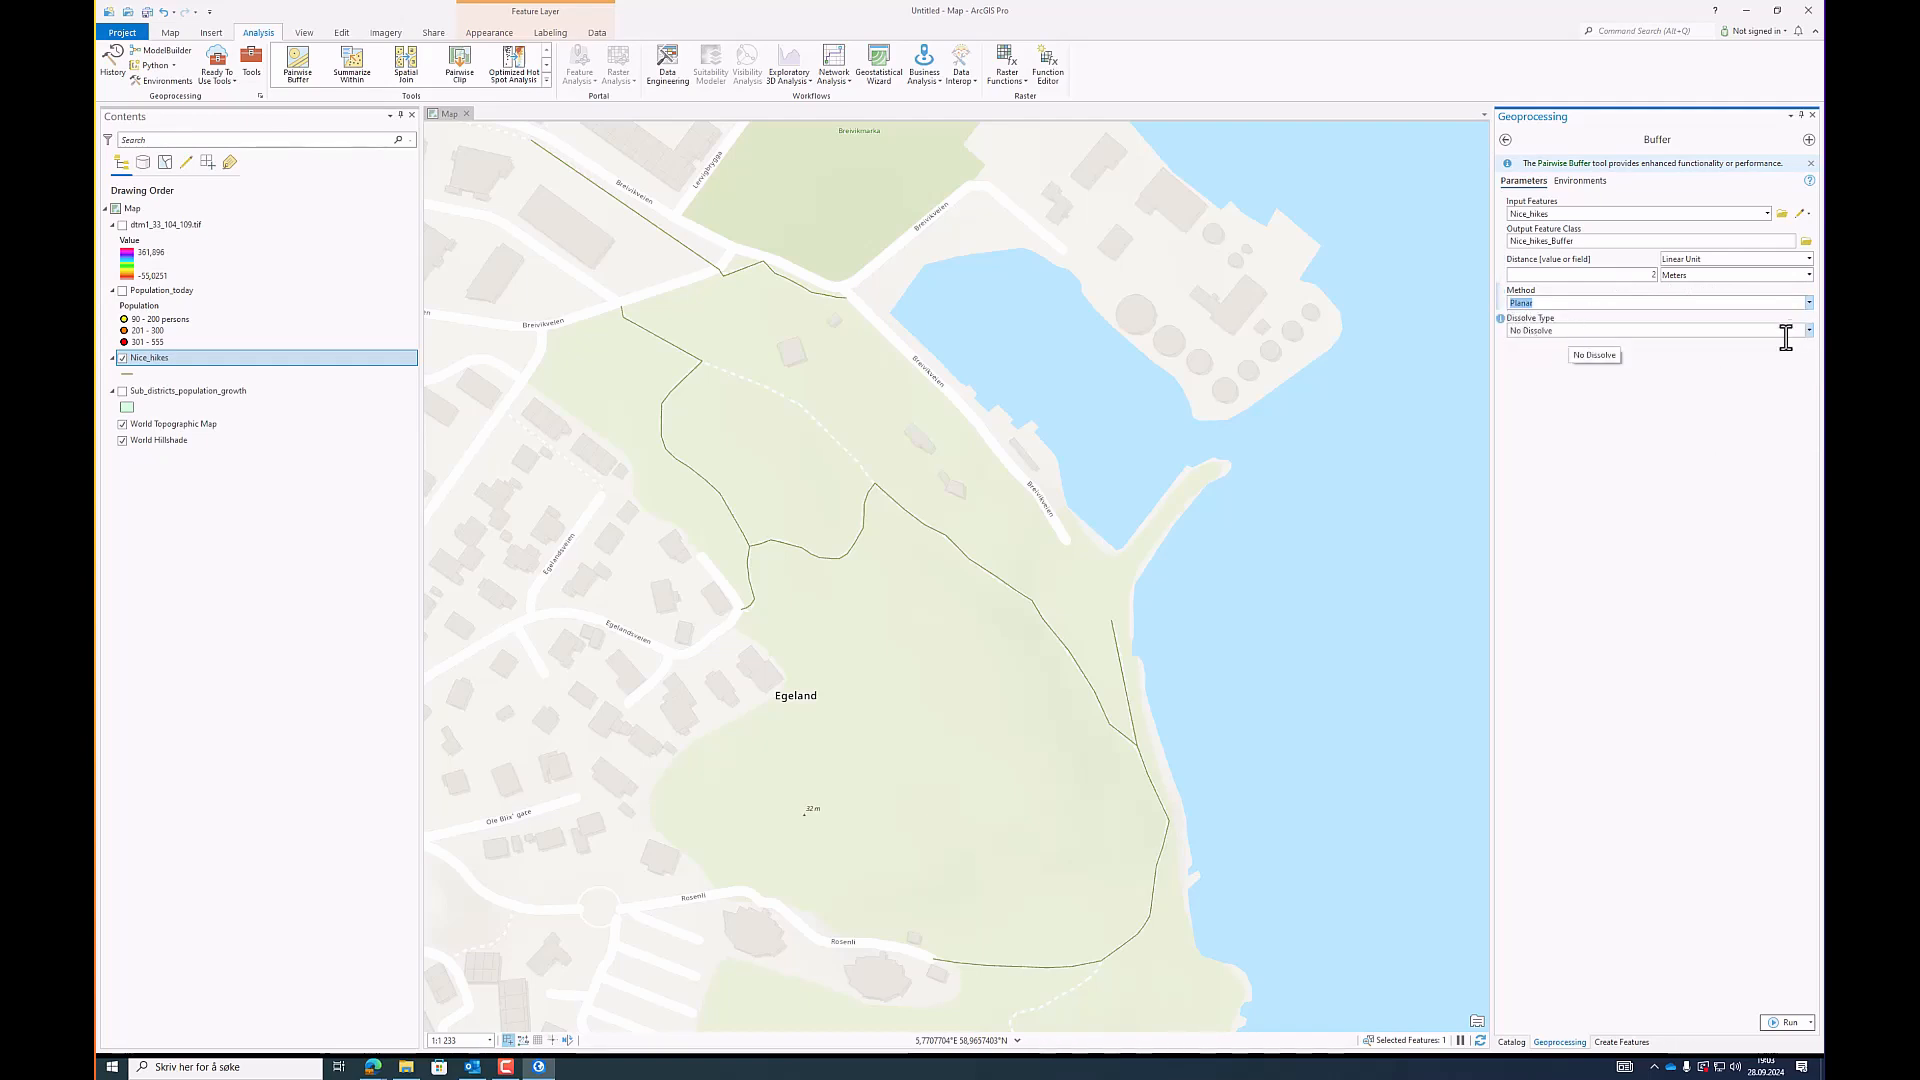
left_click(1808, 331)
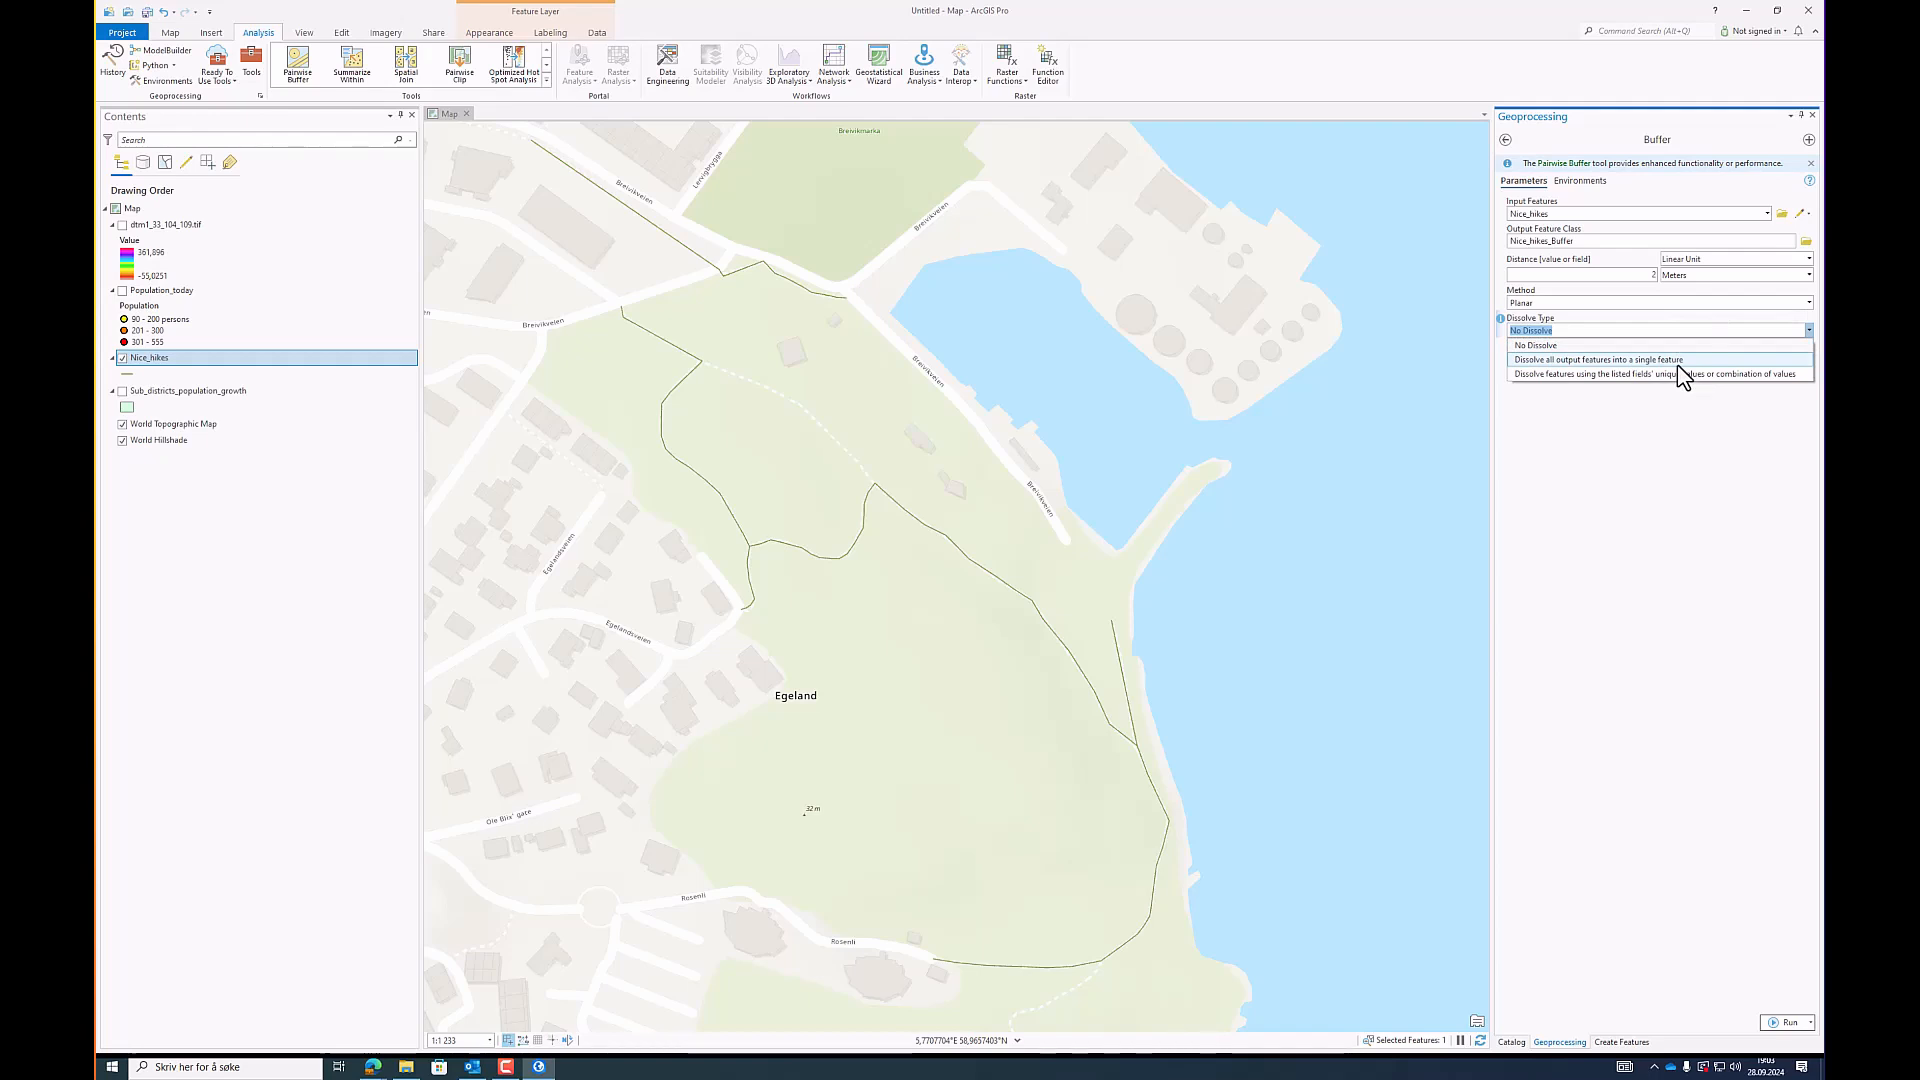
left_click(1677, 346)
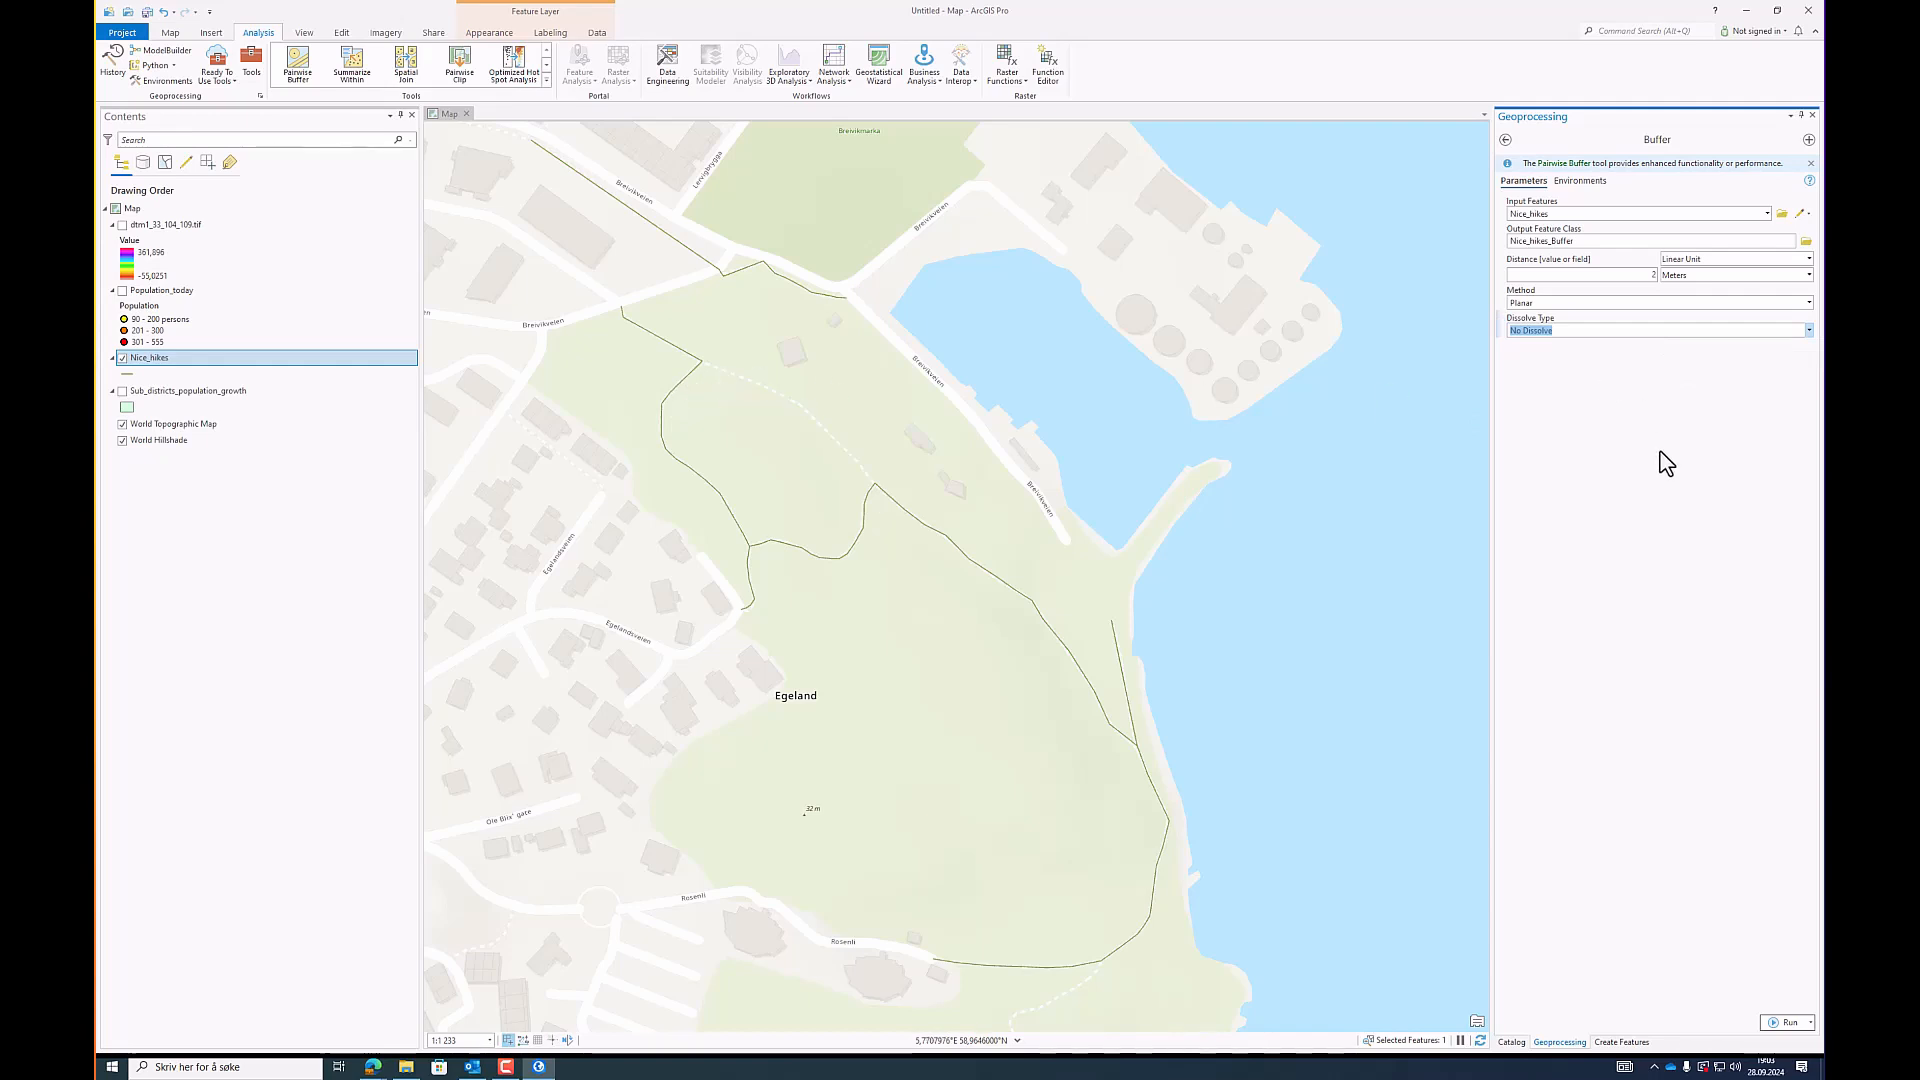
left_click(1780, 1023)
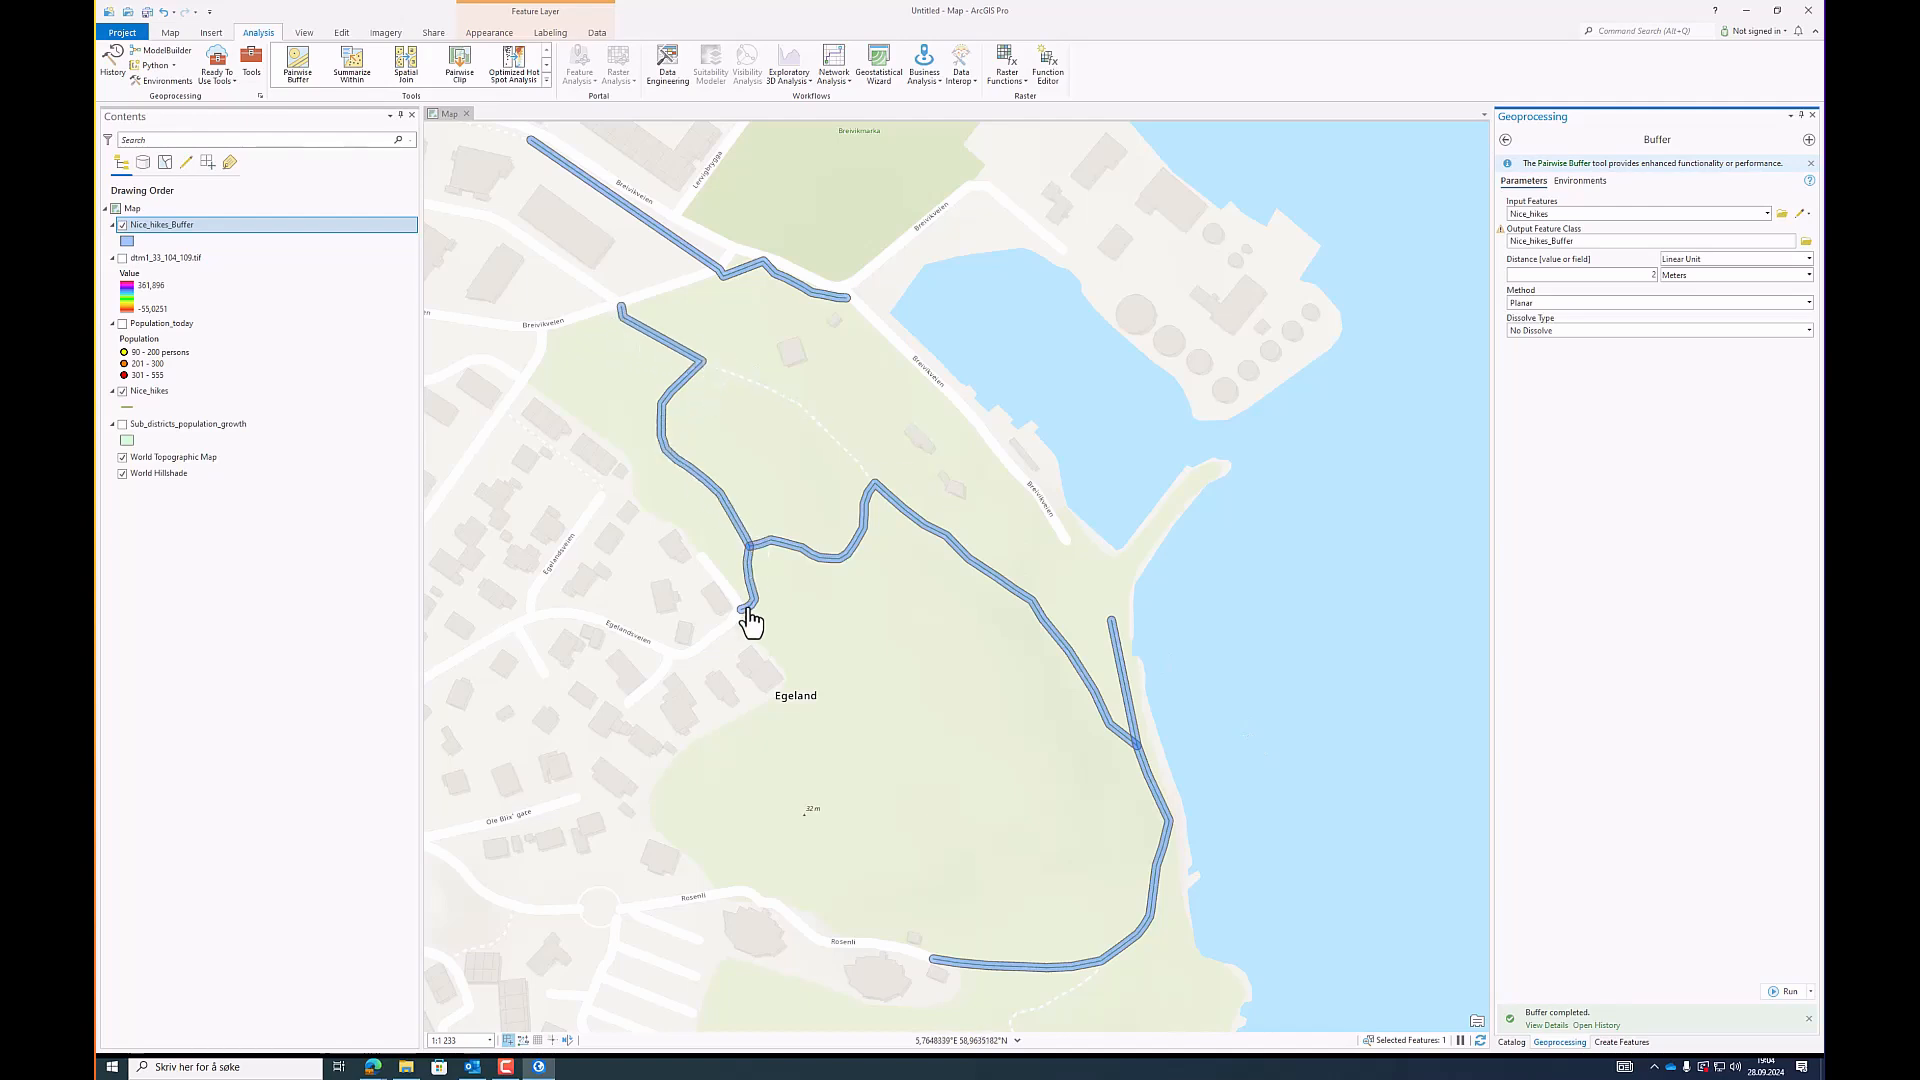
Step: Examine the hike buffers on the map and their records in the Nice_hikes_Buffer attribute table, then close the table
scroll(686, 377, "up", 3)
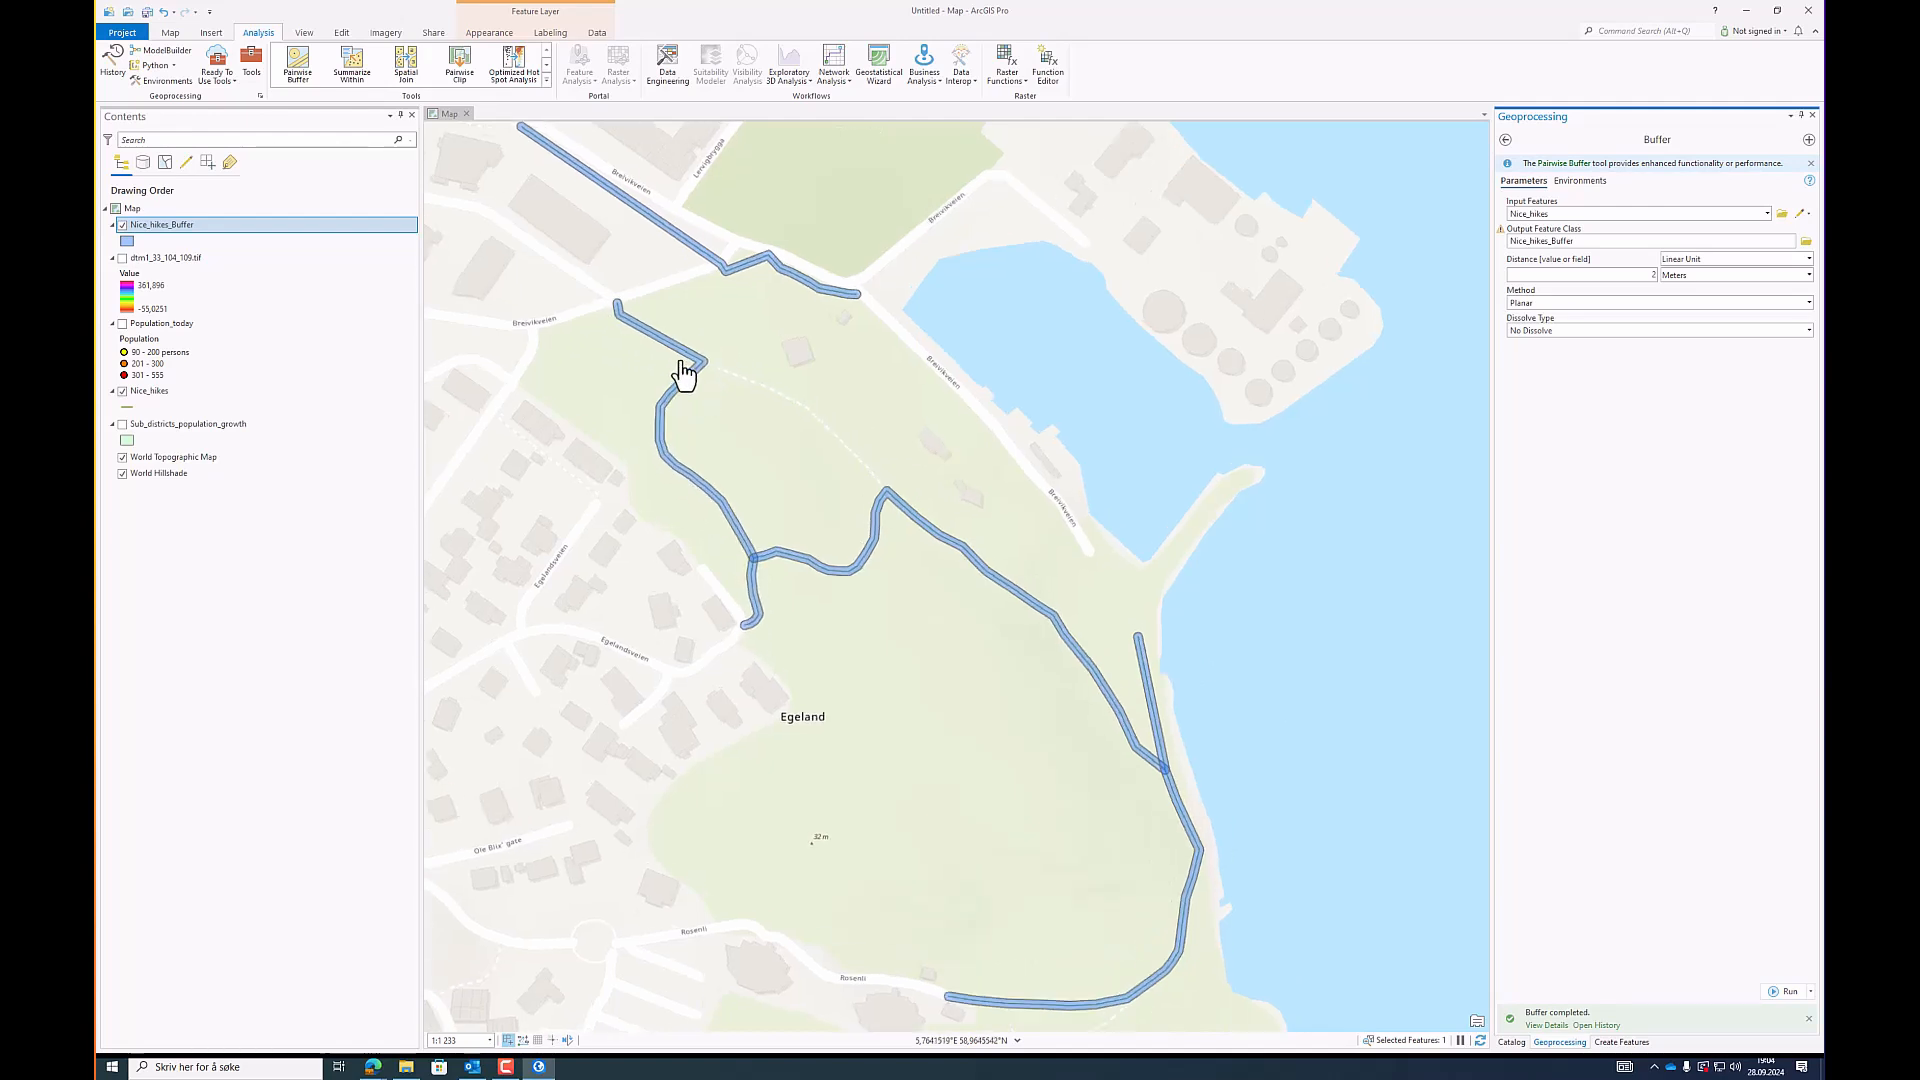
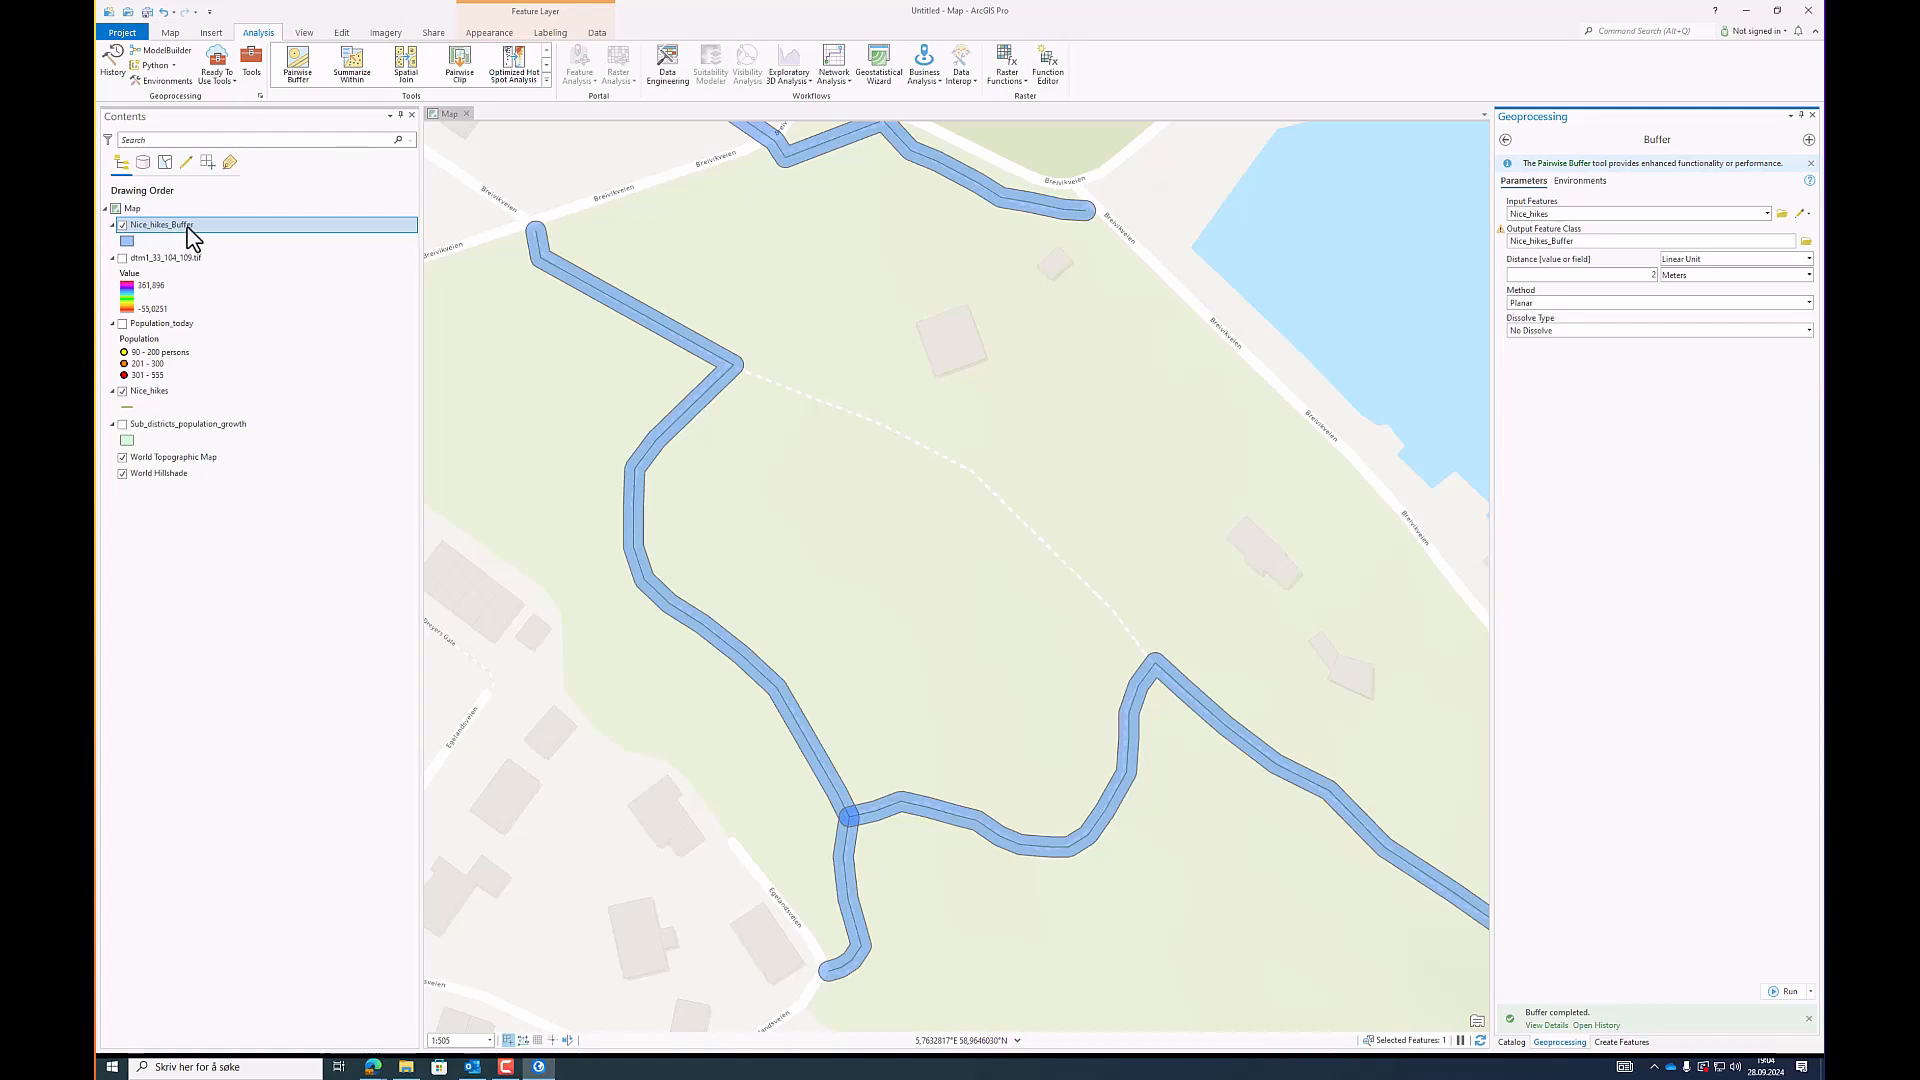
right_click(188, 228)
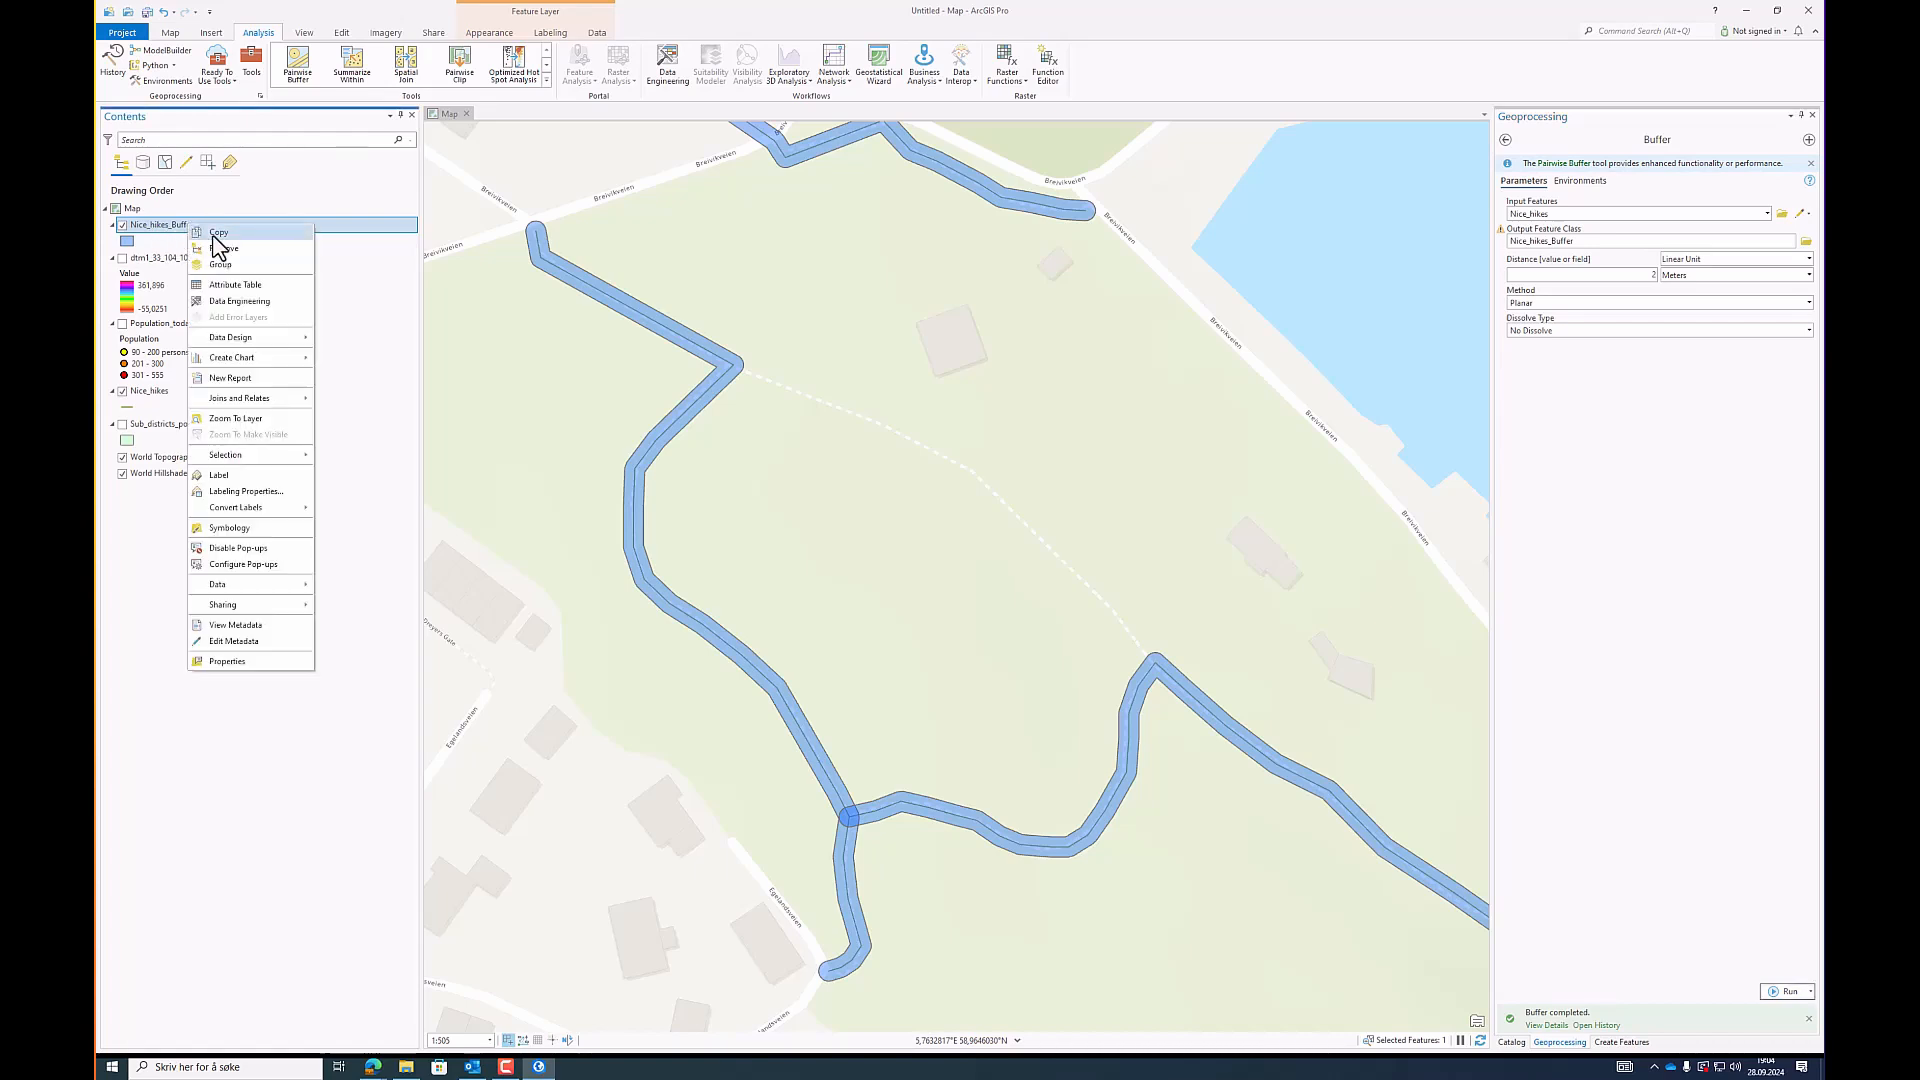
left_click(255, 288)
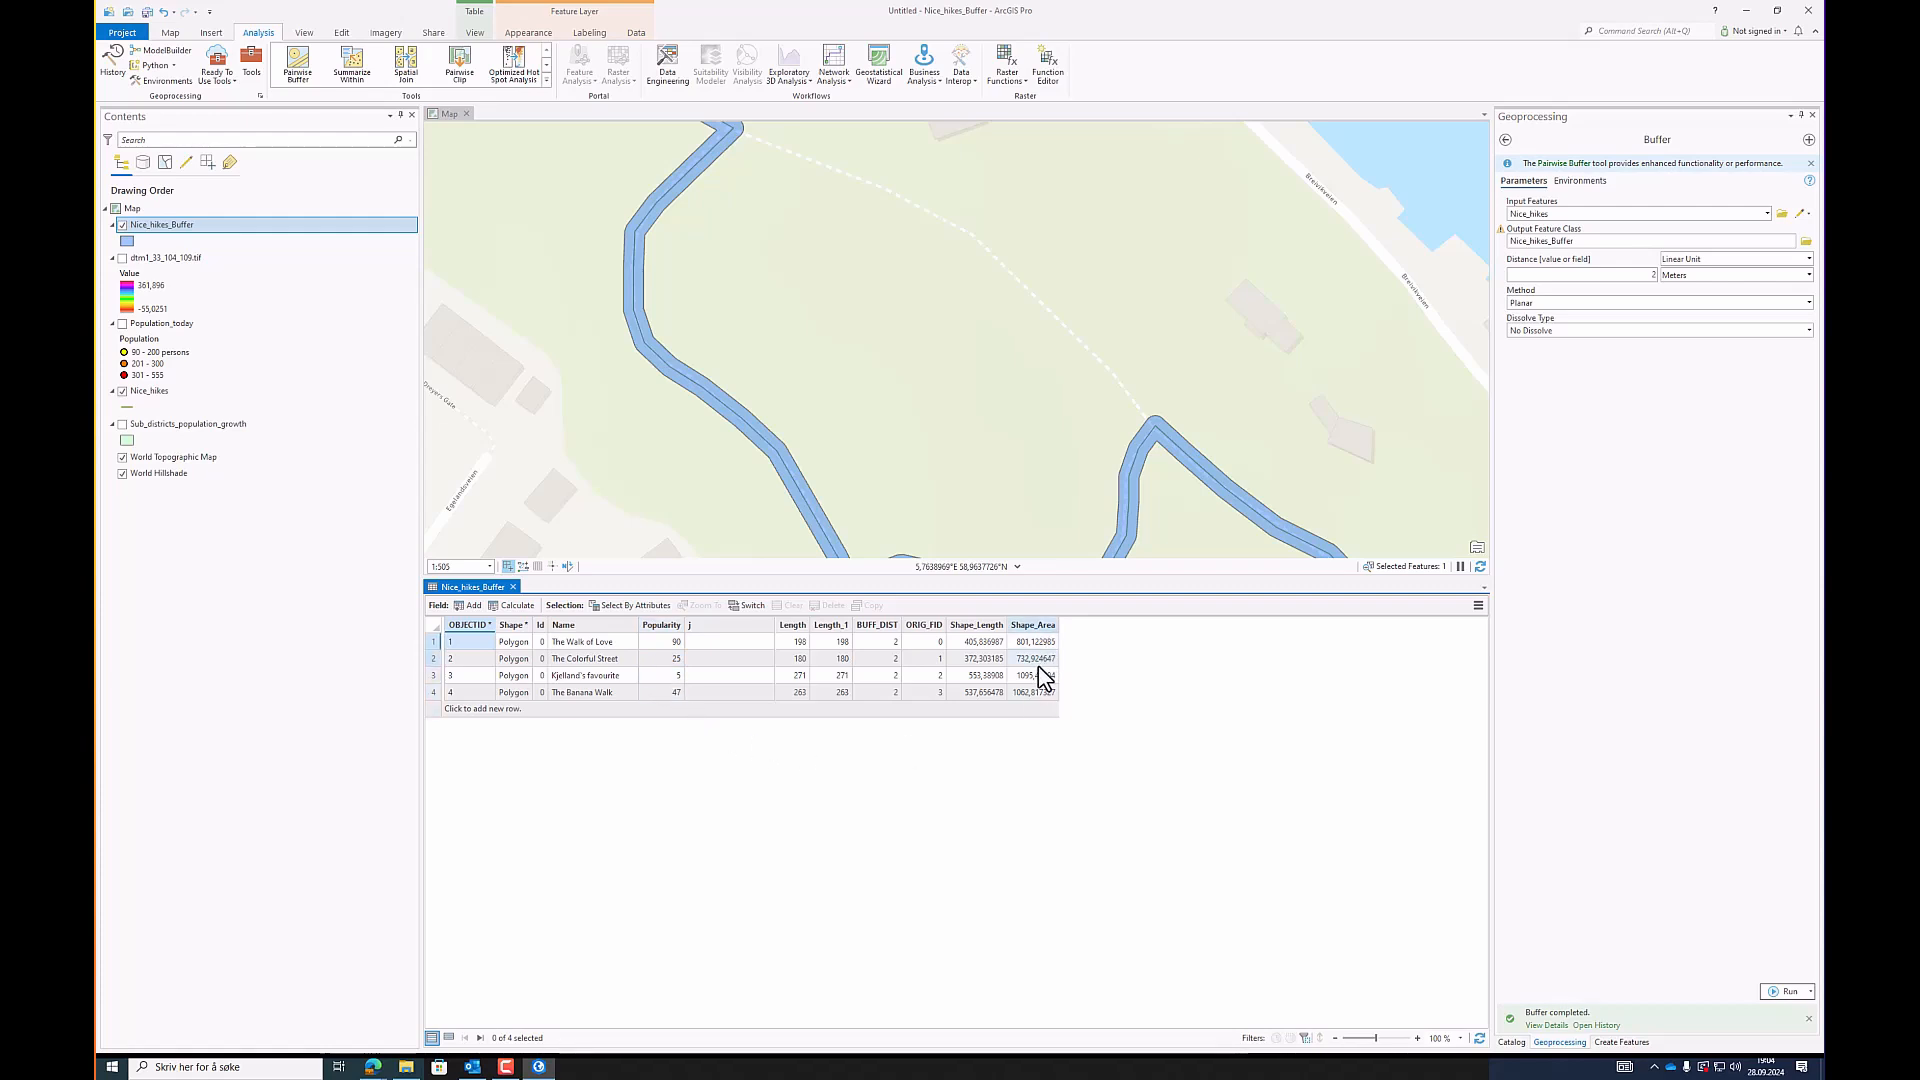
scroll(857, 386, "down", 2)
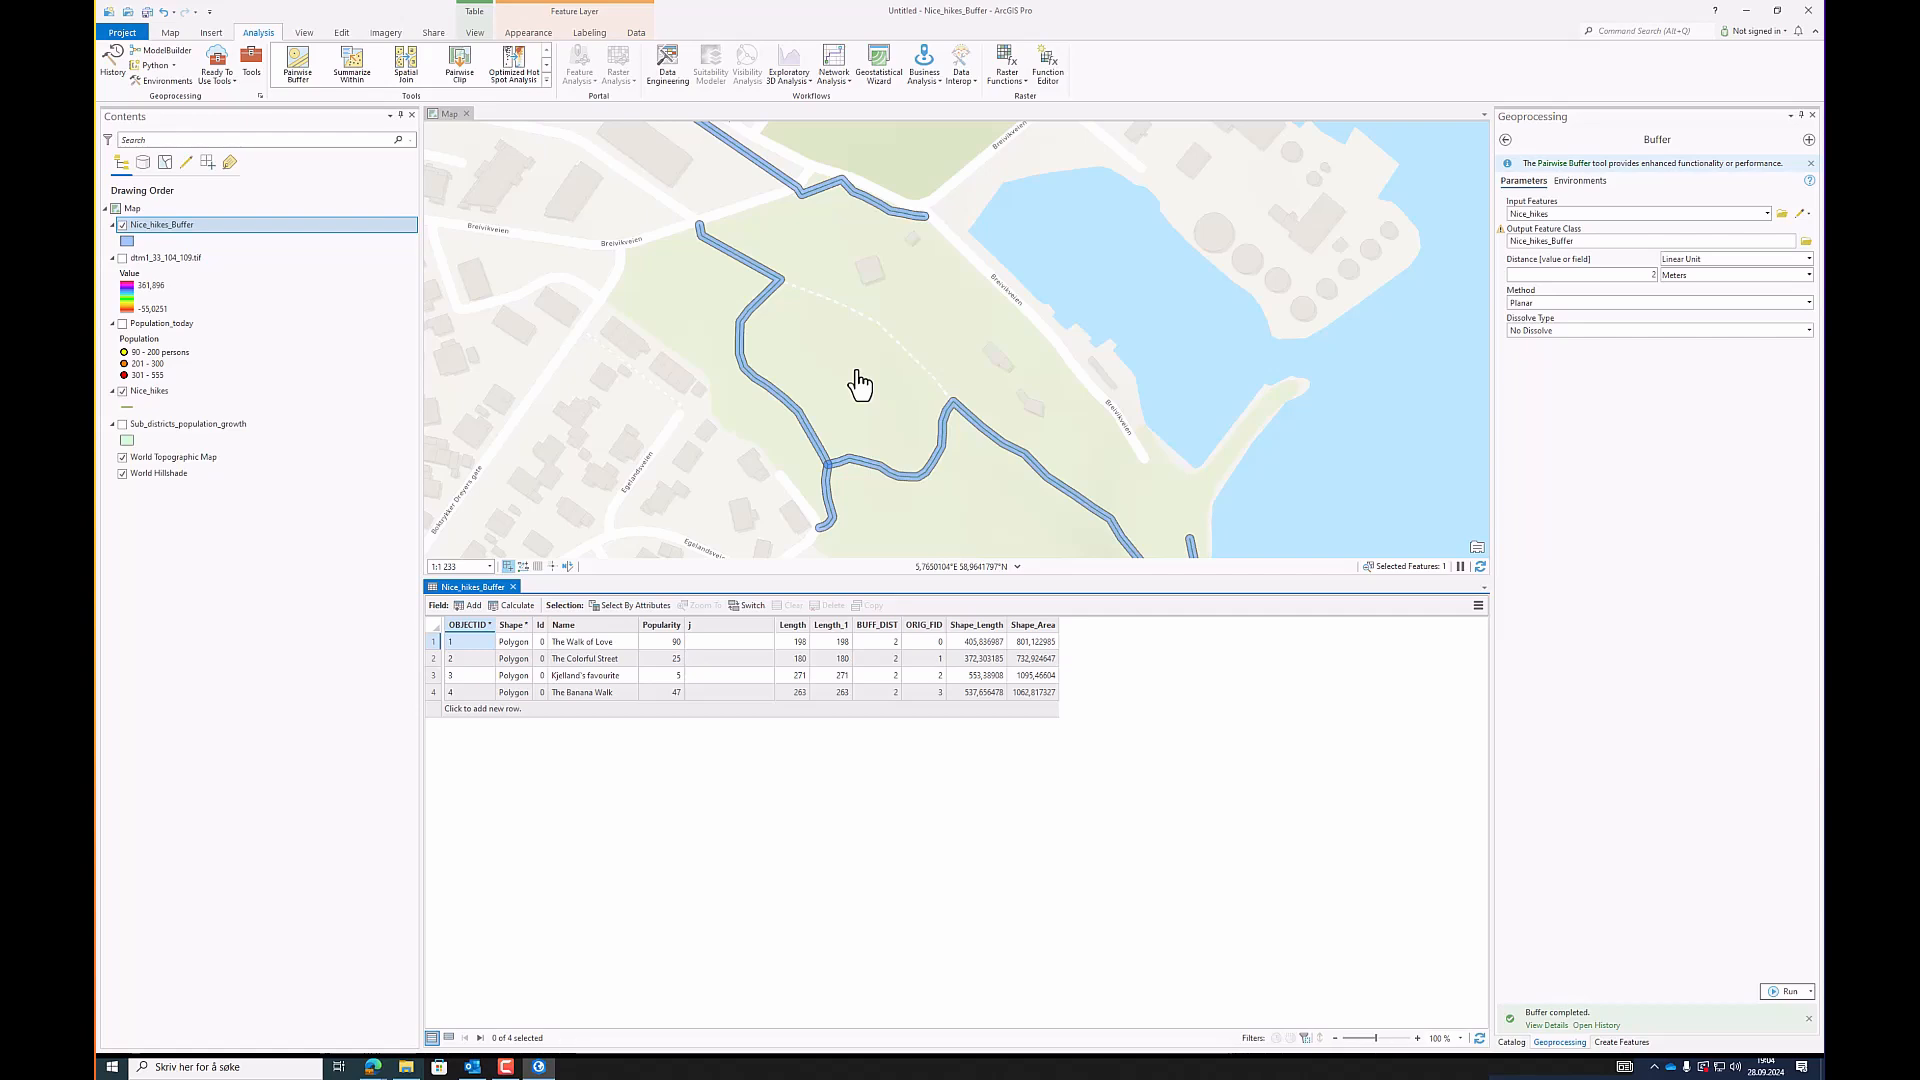
left_click(513, 586)
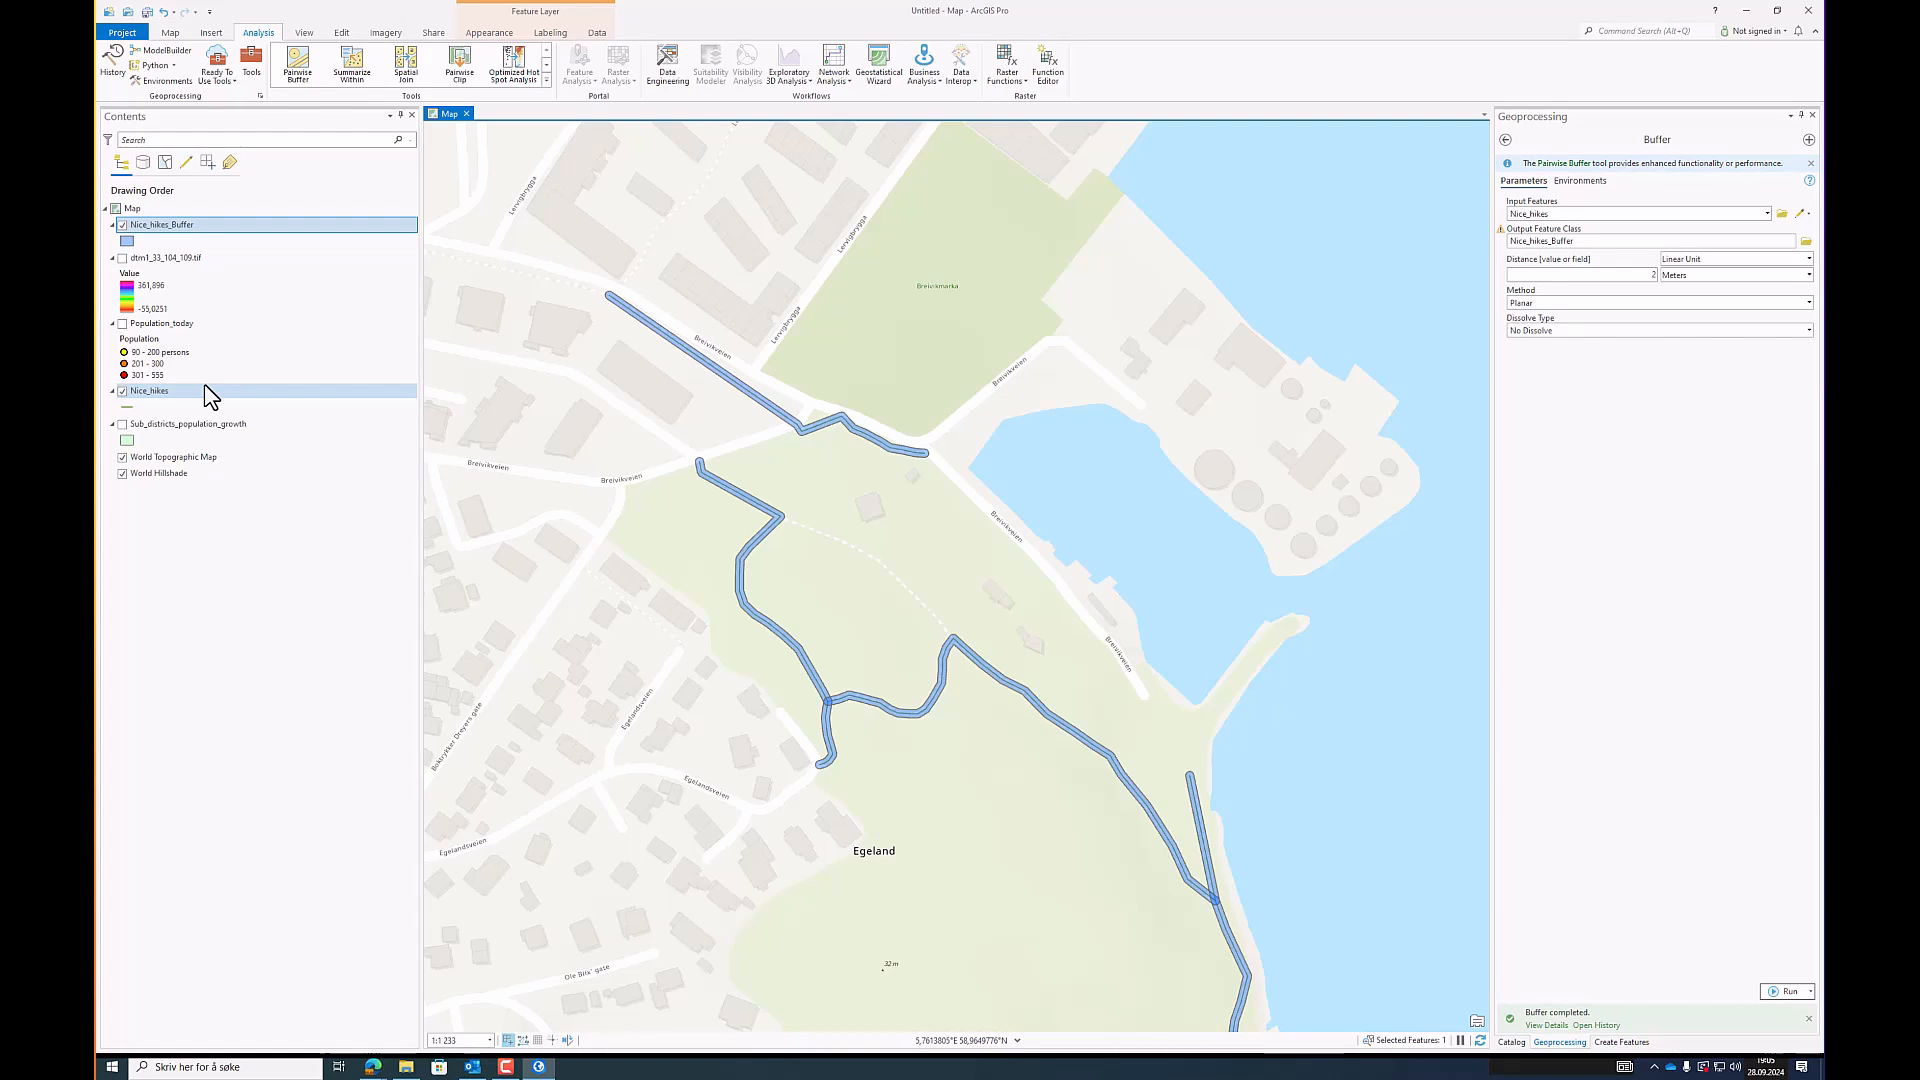
Step: Close the Geoprocessing and Create Features panes to leave the project Catalog showing
left_click(252, 578)
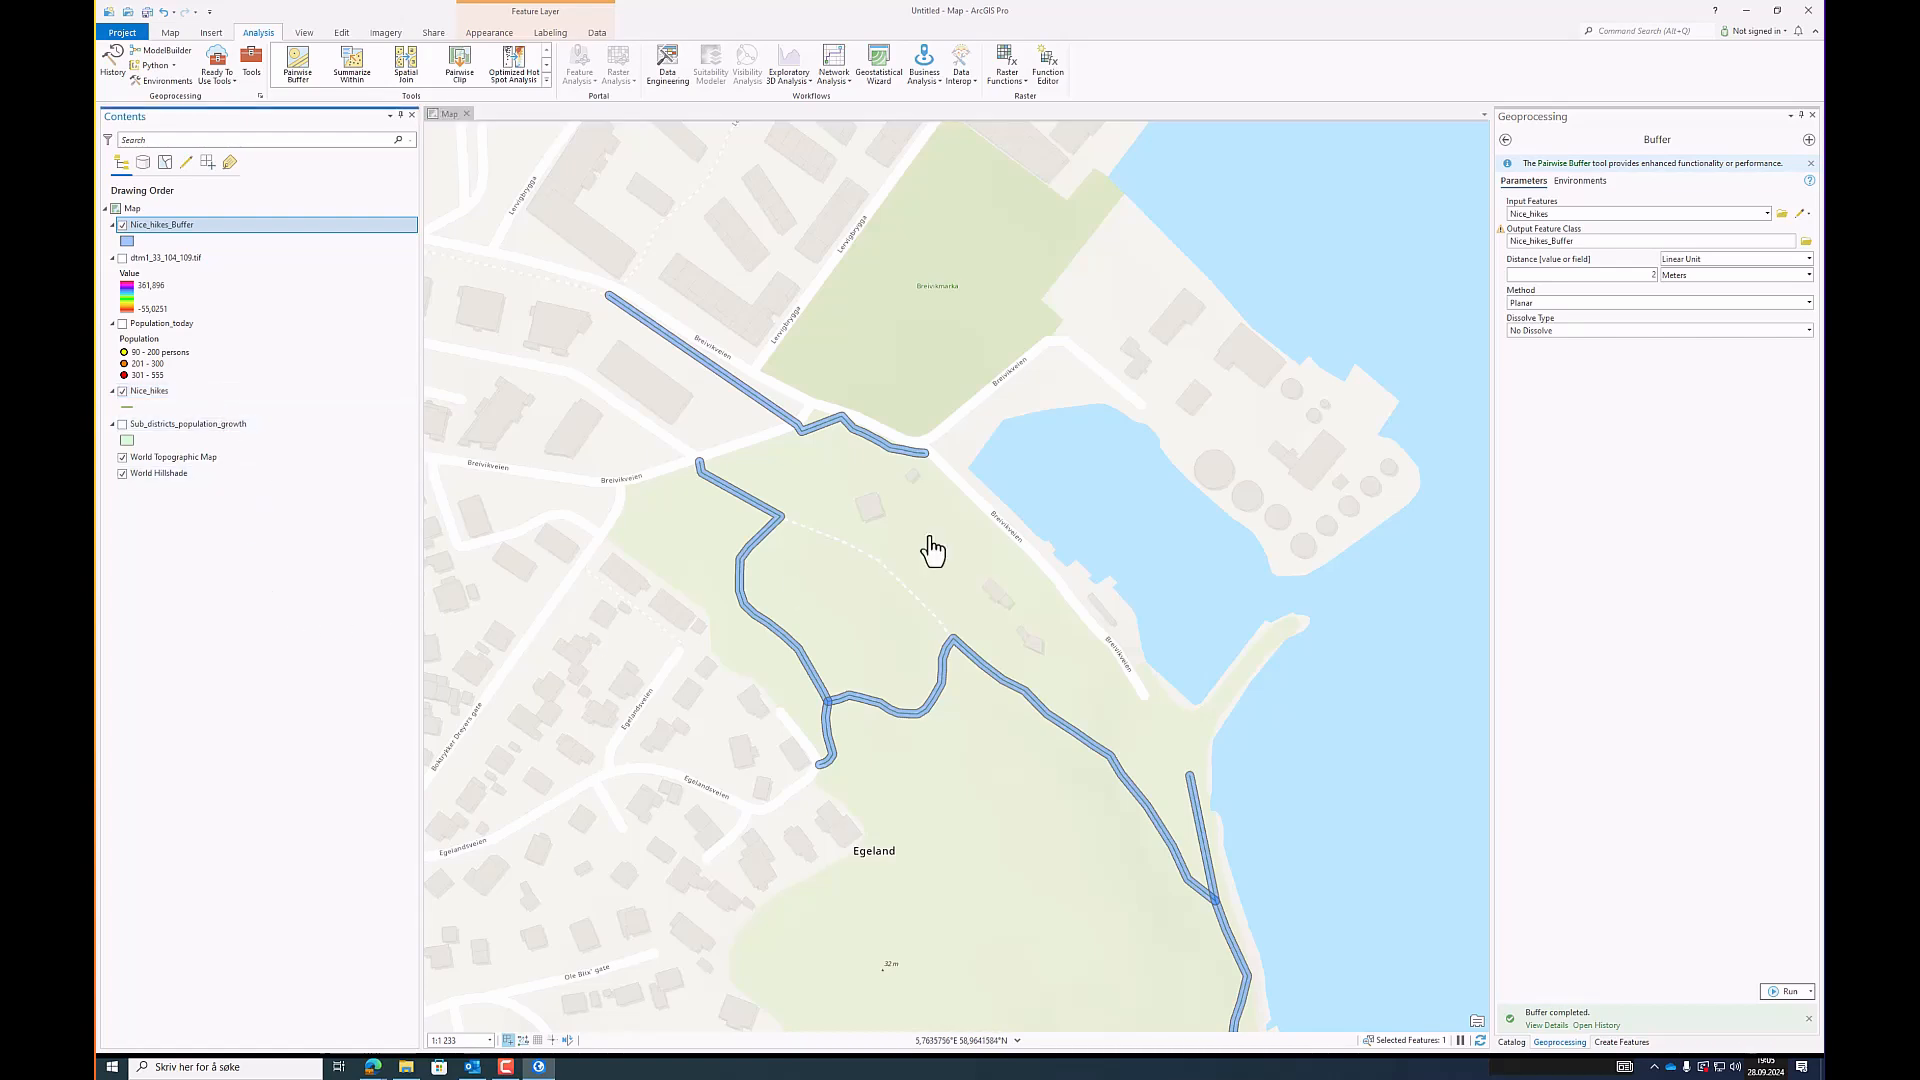
left_click(1811, 115)
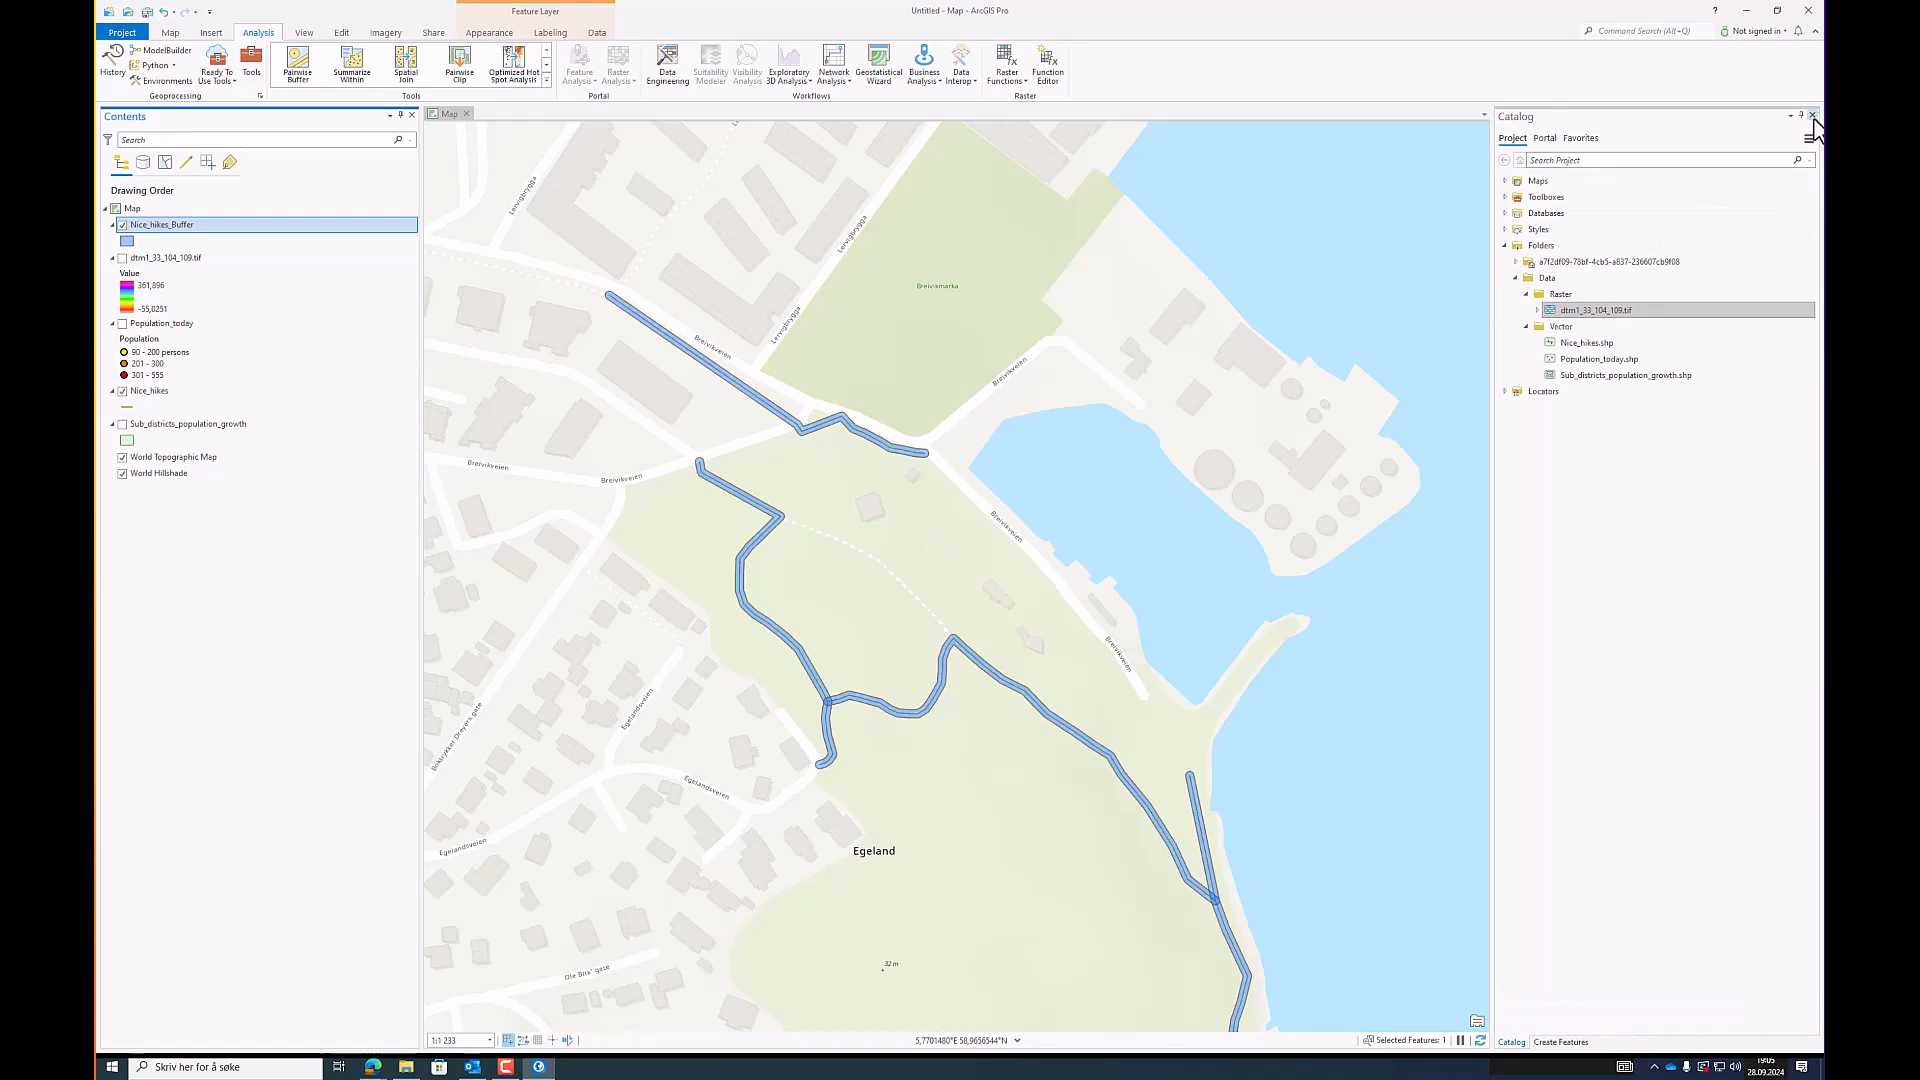
left_click(1561, 1042)
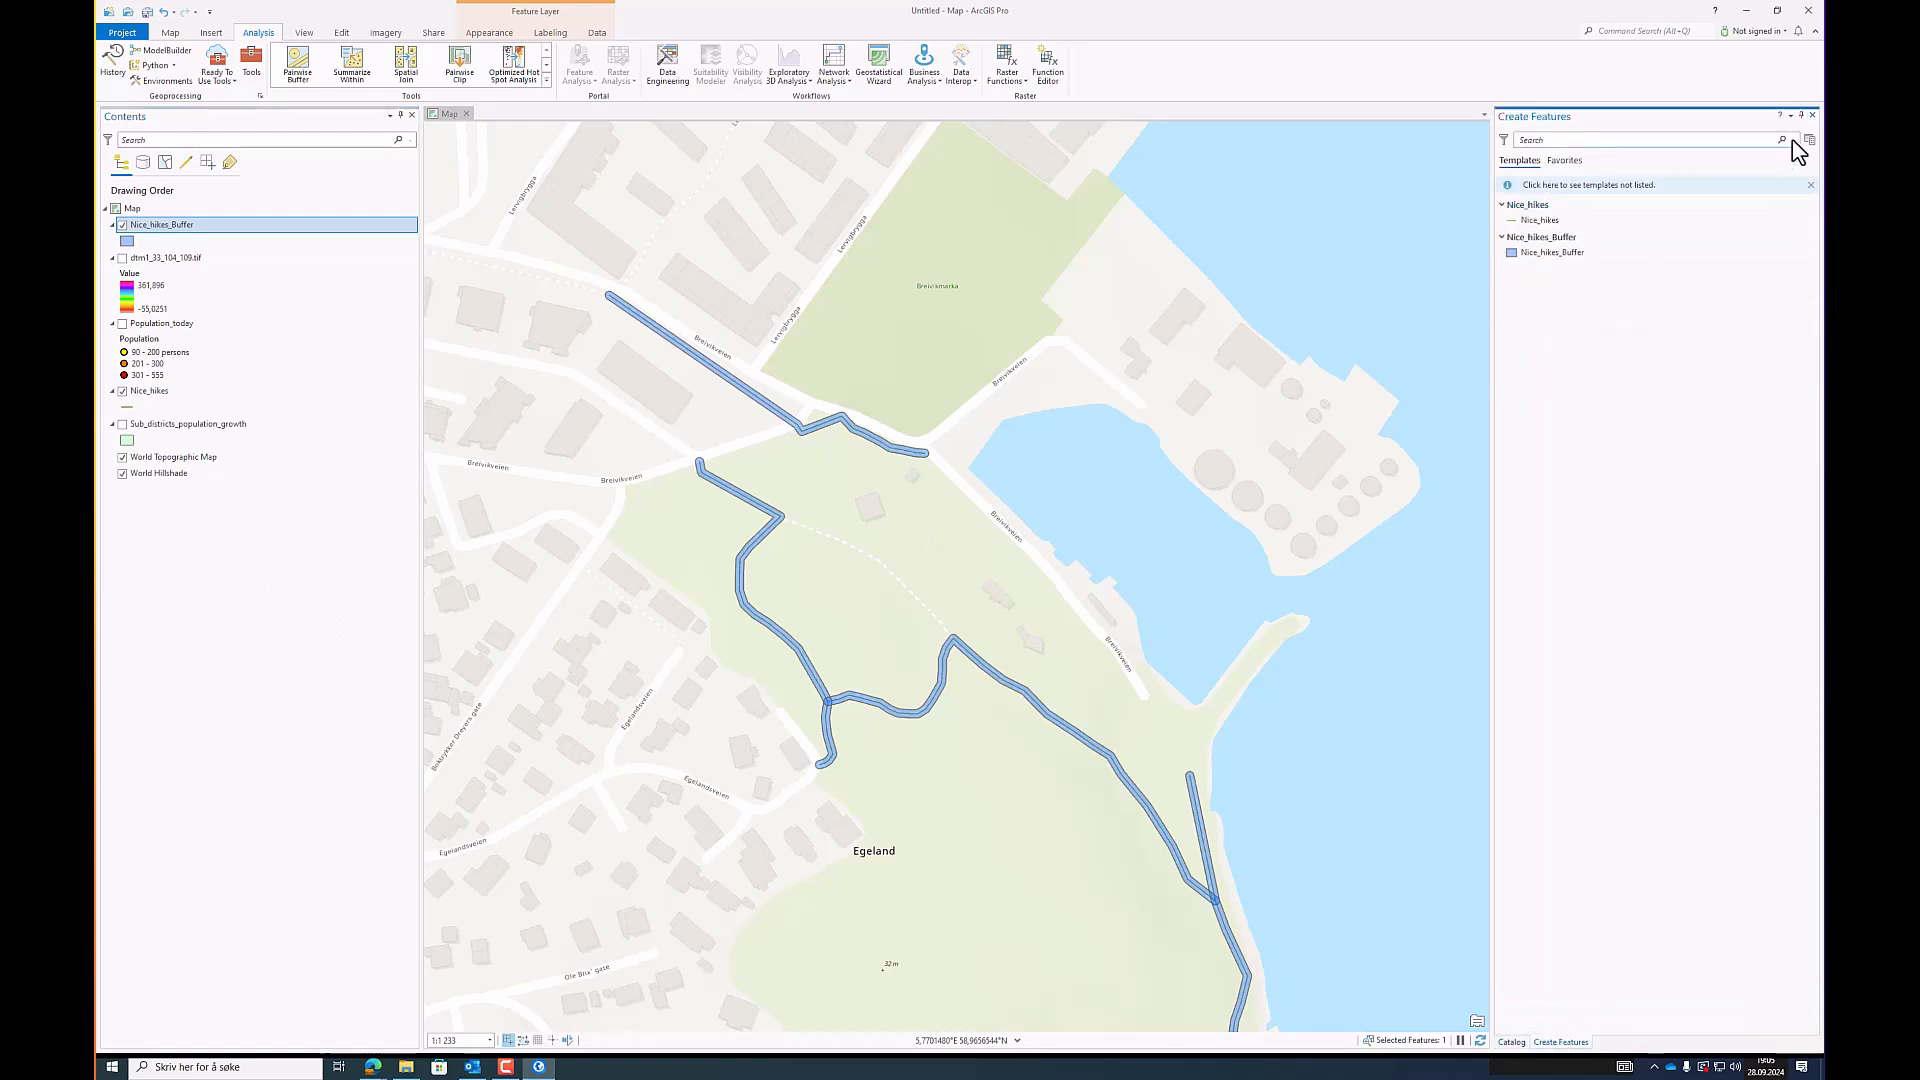
left_click(1812, 115)
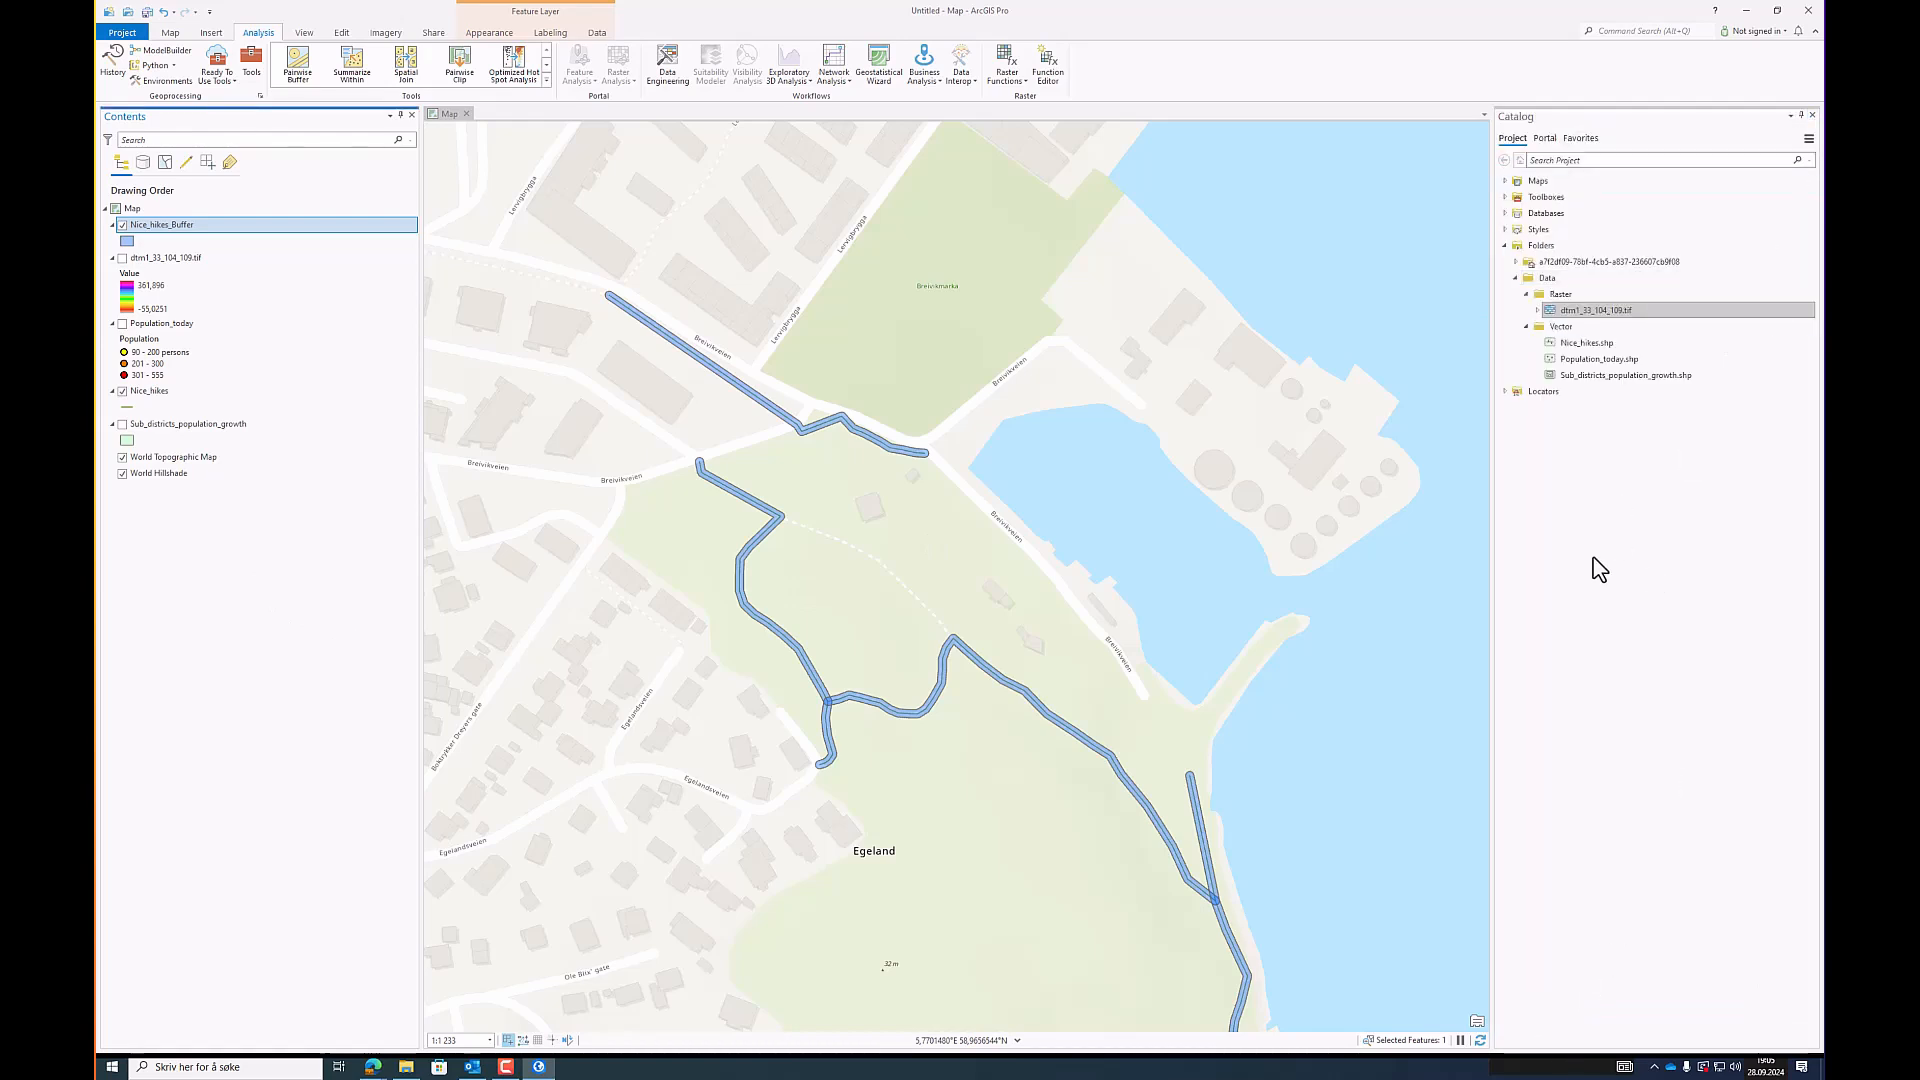
Step: Create a new folder named Training inside the Vector data folder
left_click(1593, 375)
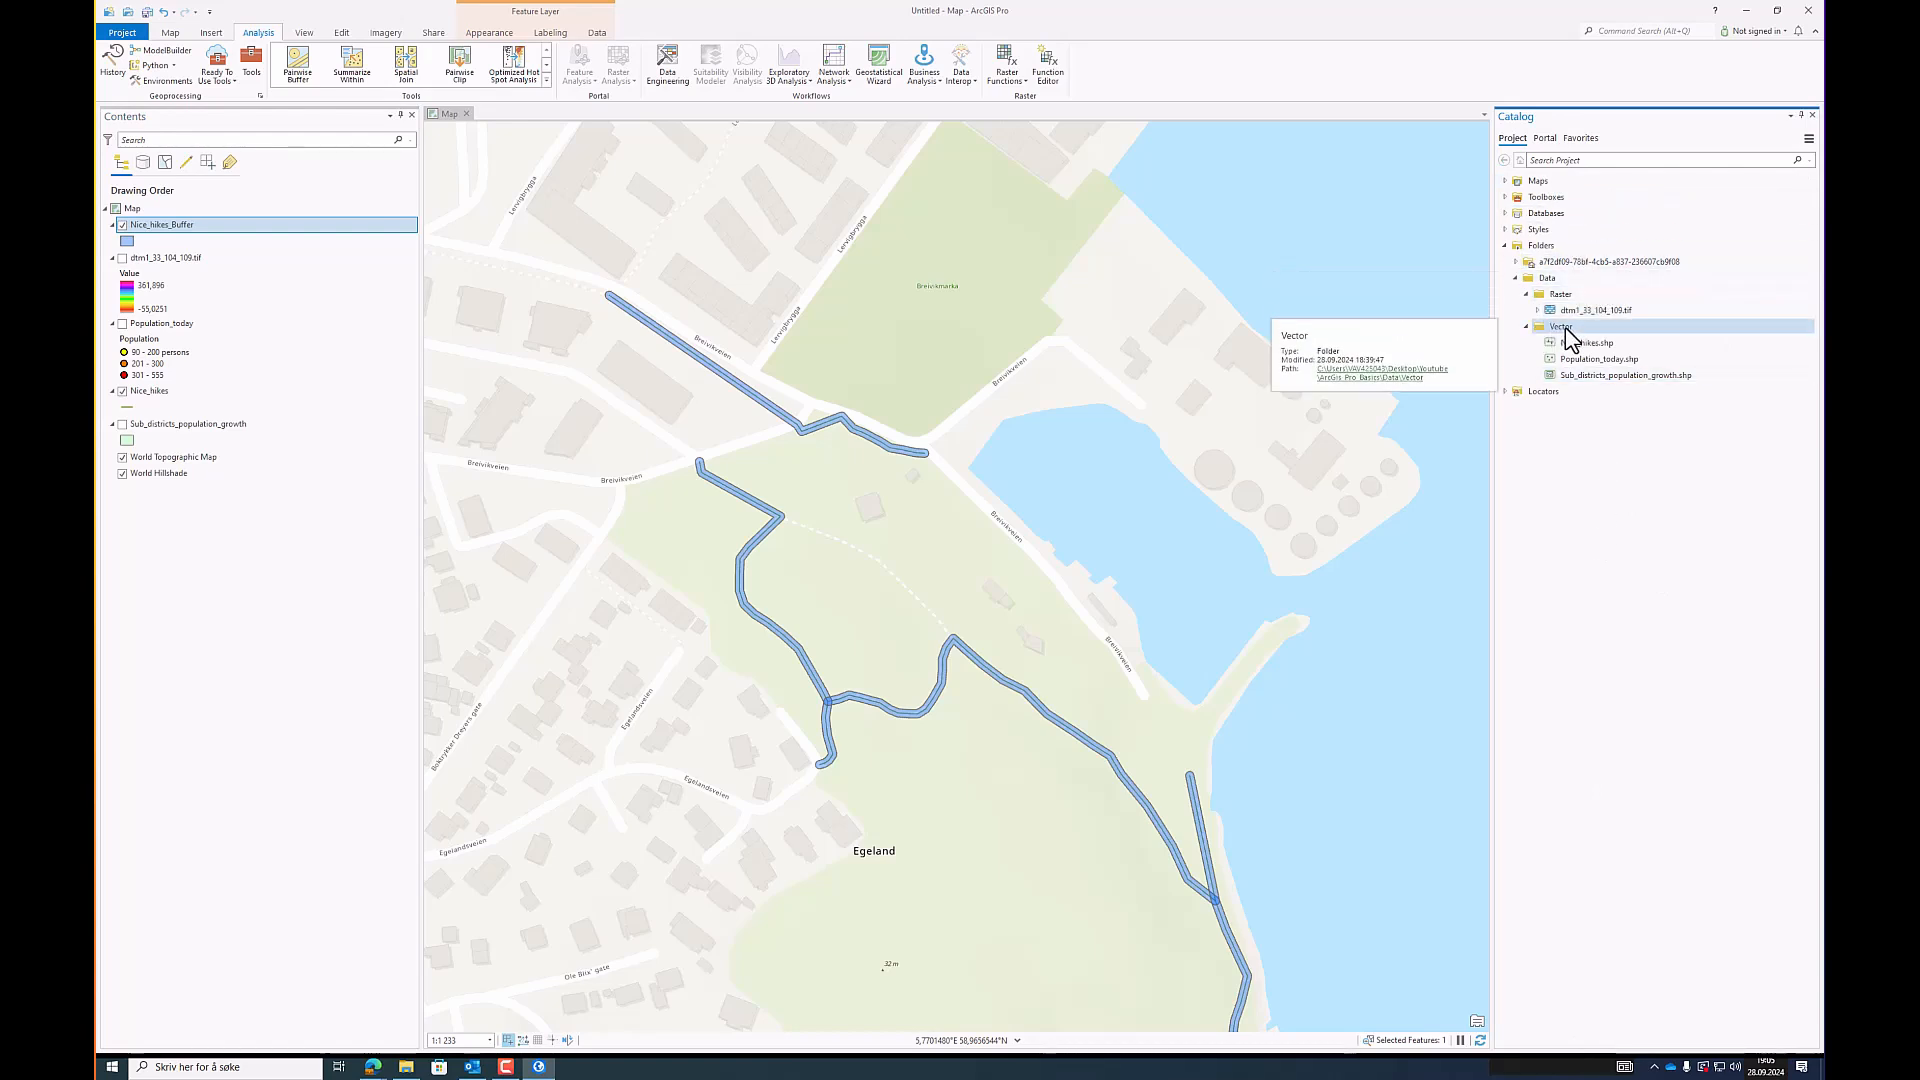
right_click(1567, 334)
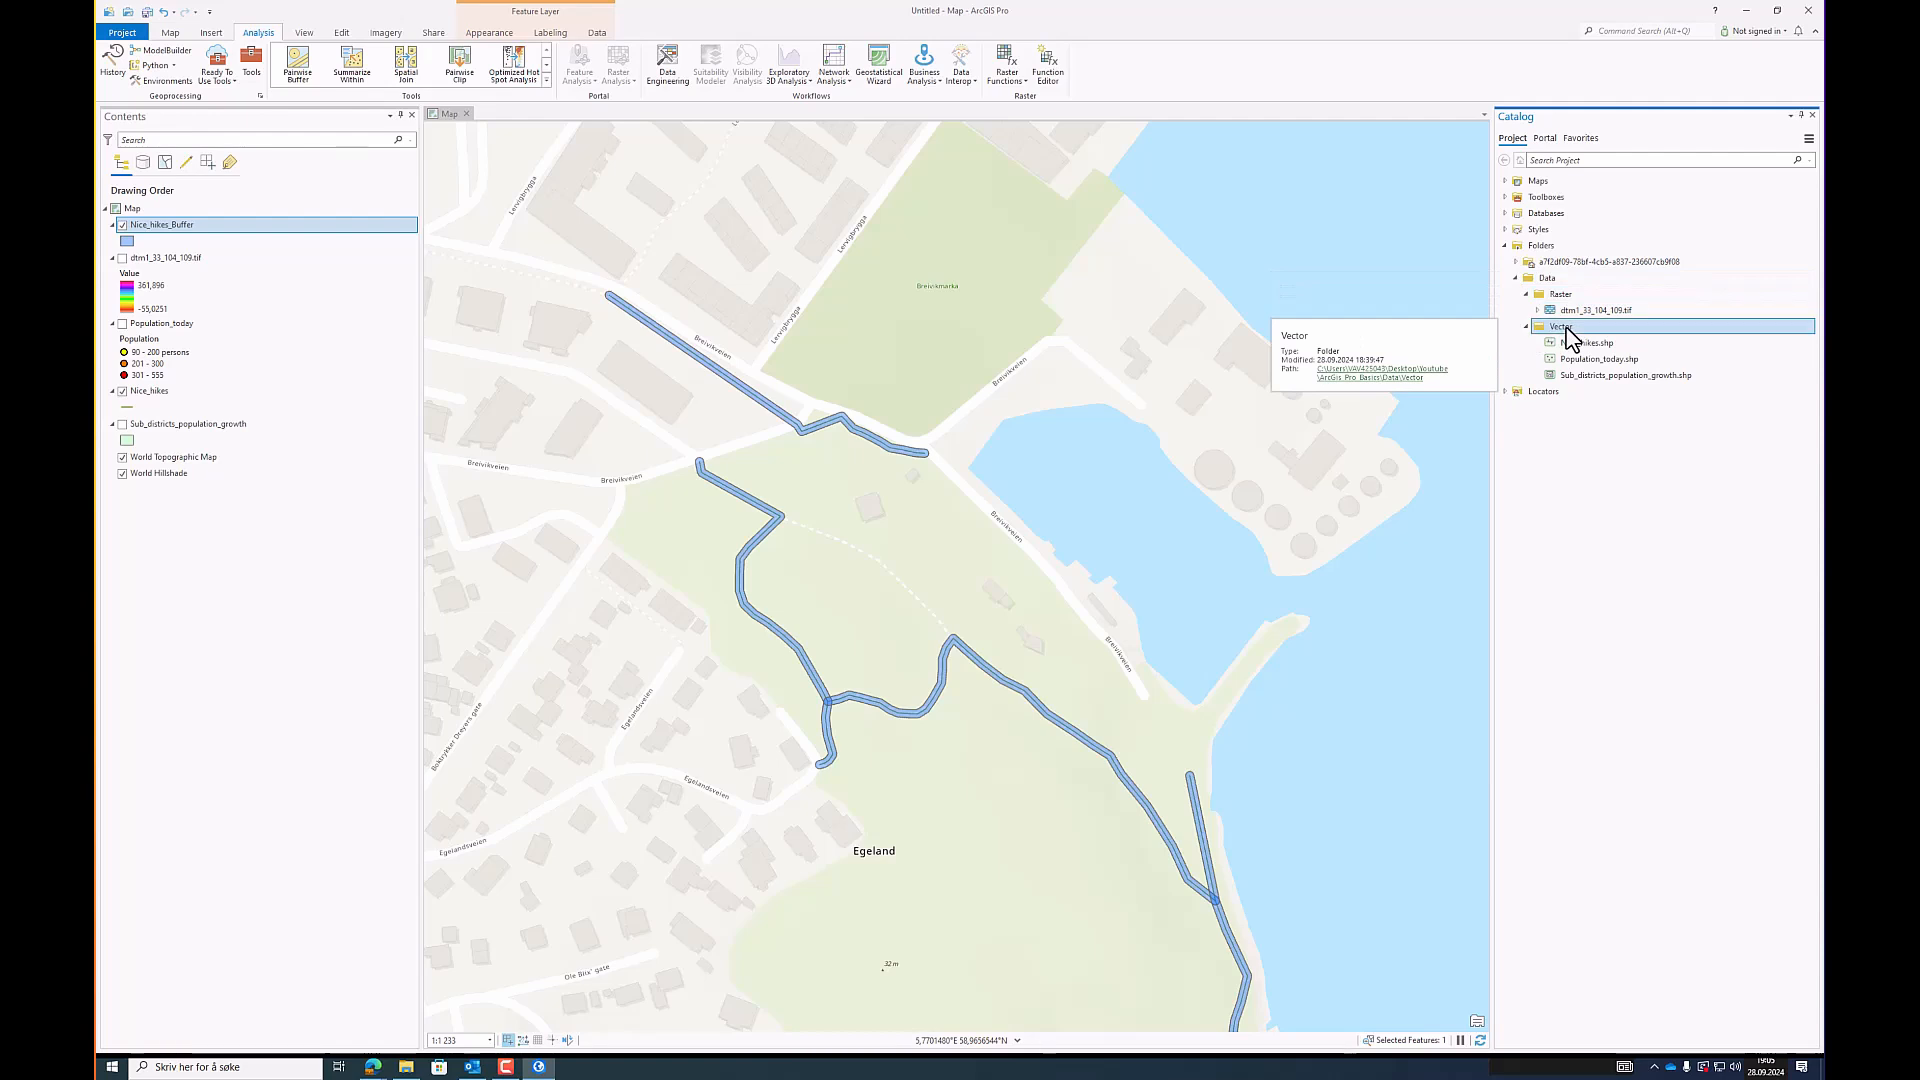
mouse_move(1640, 394)
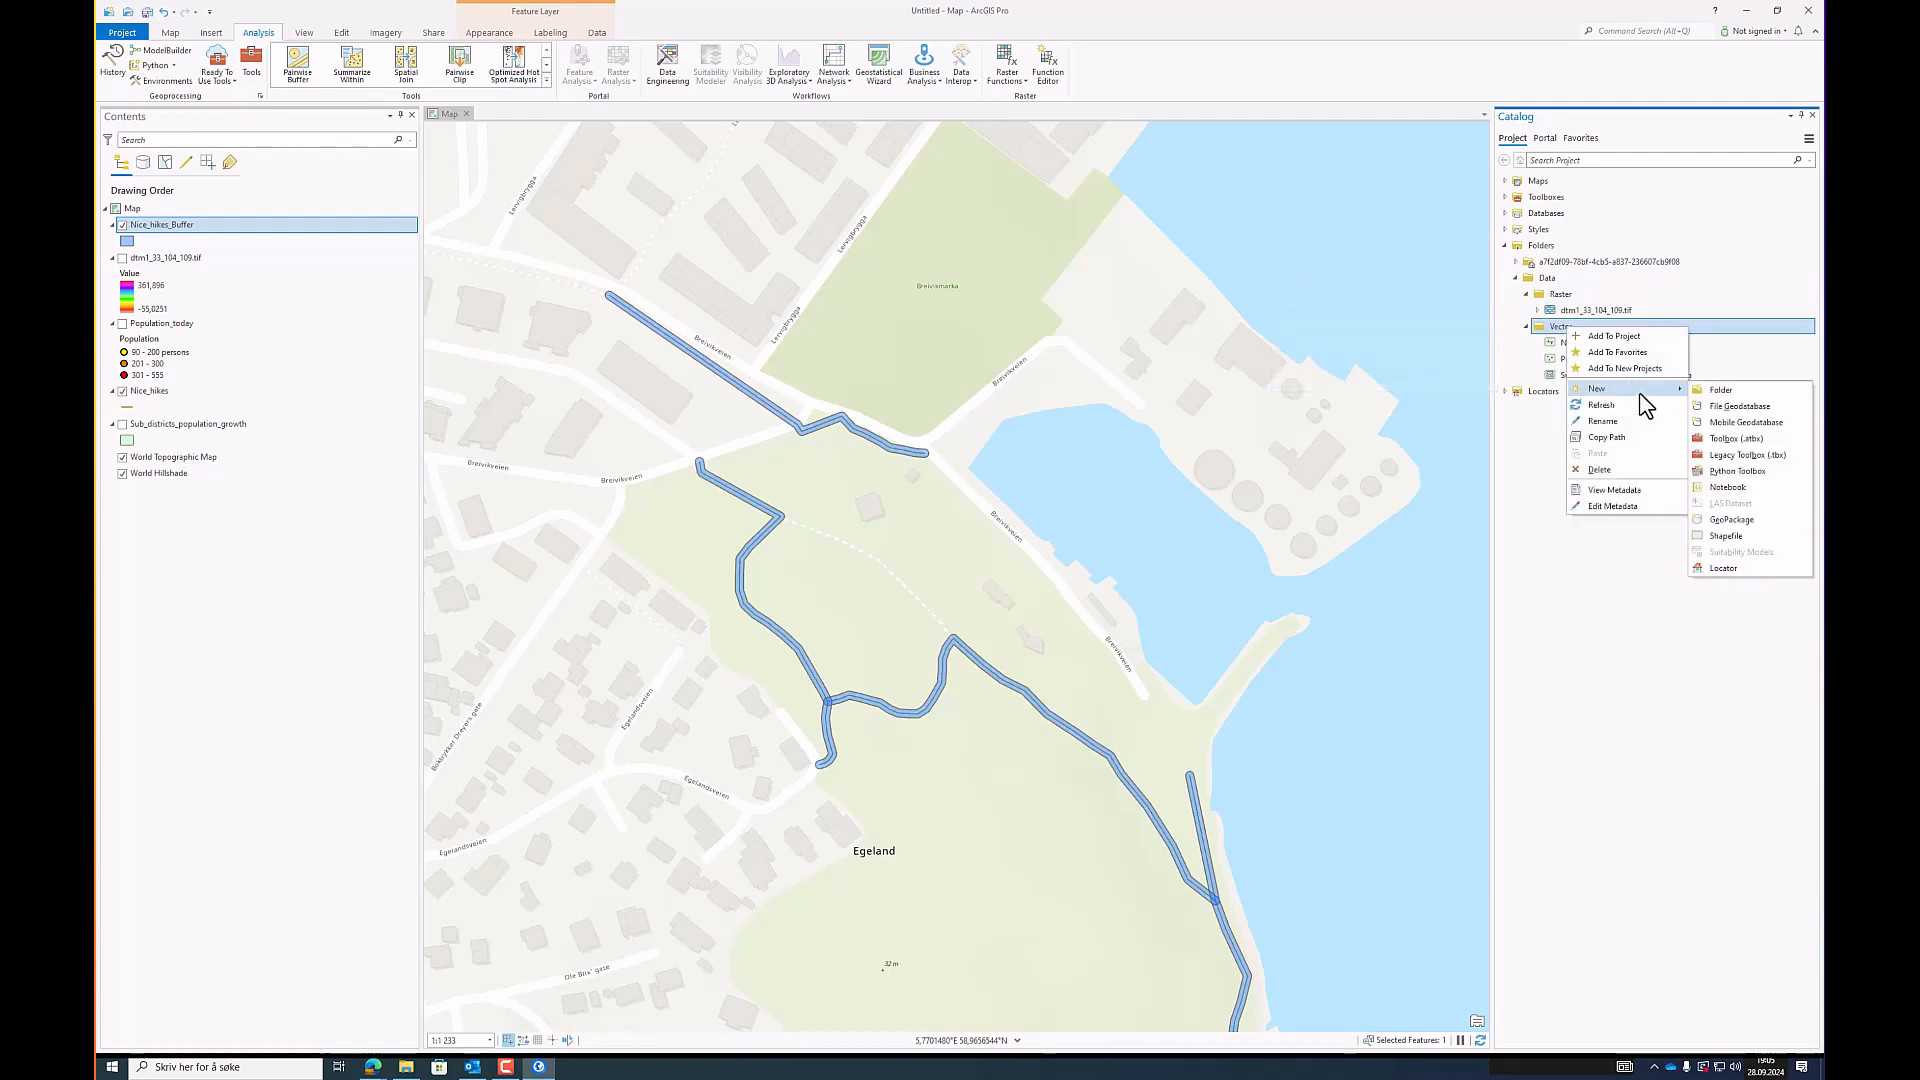
left_click(1718, 392)
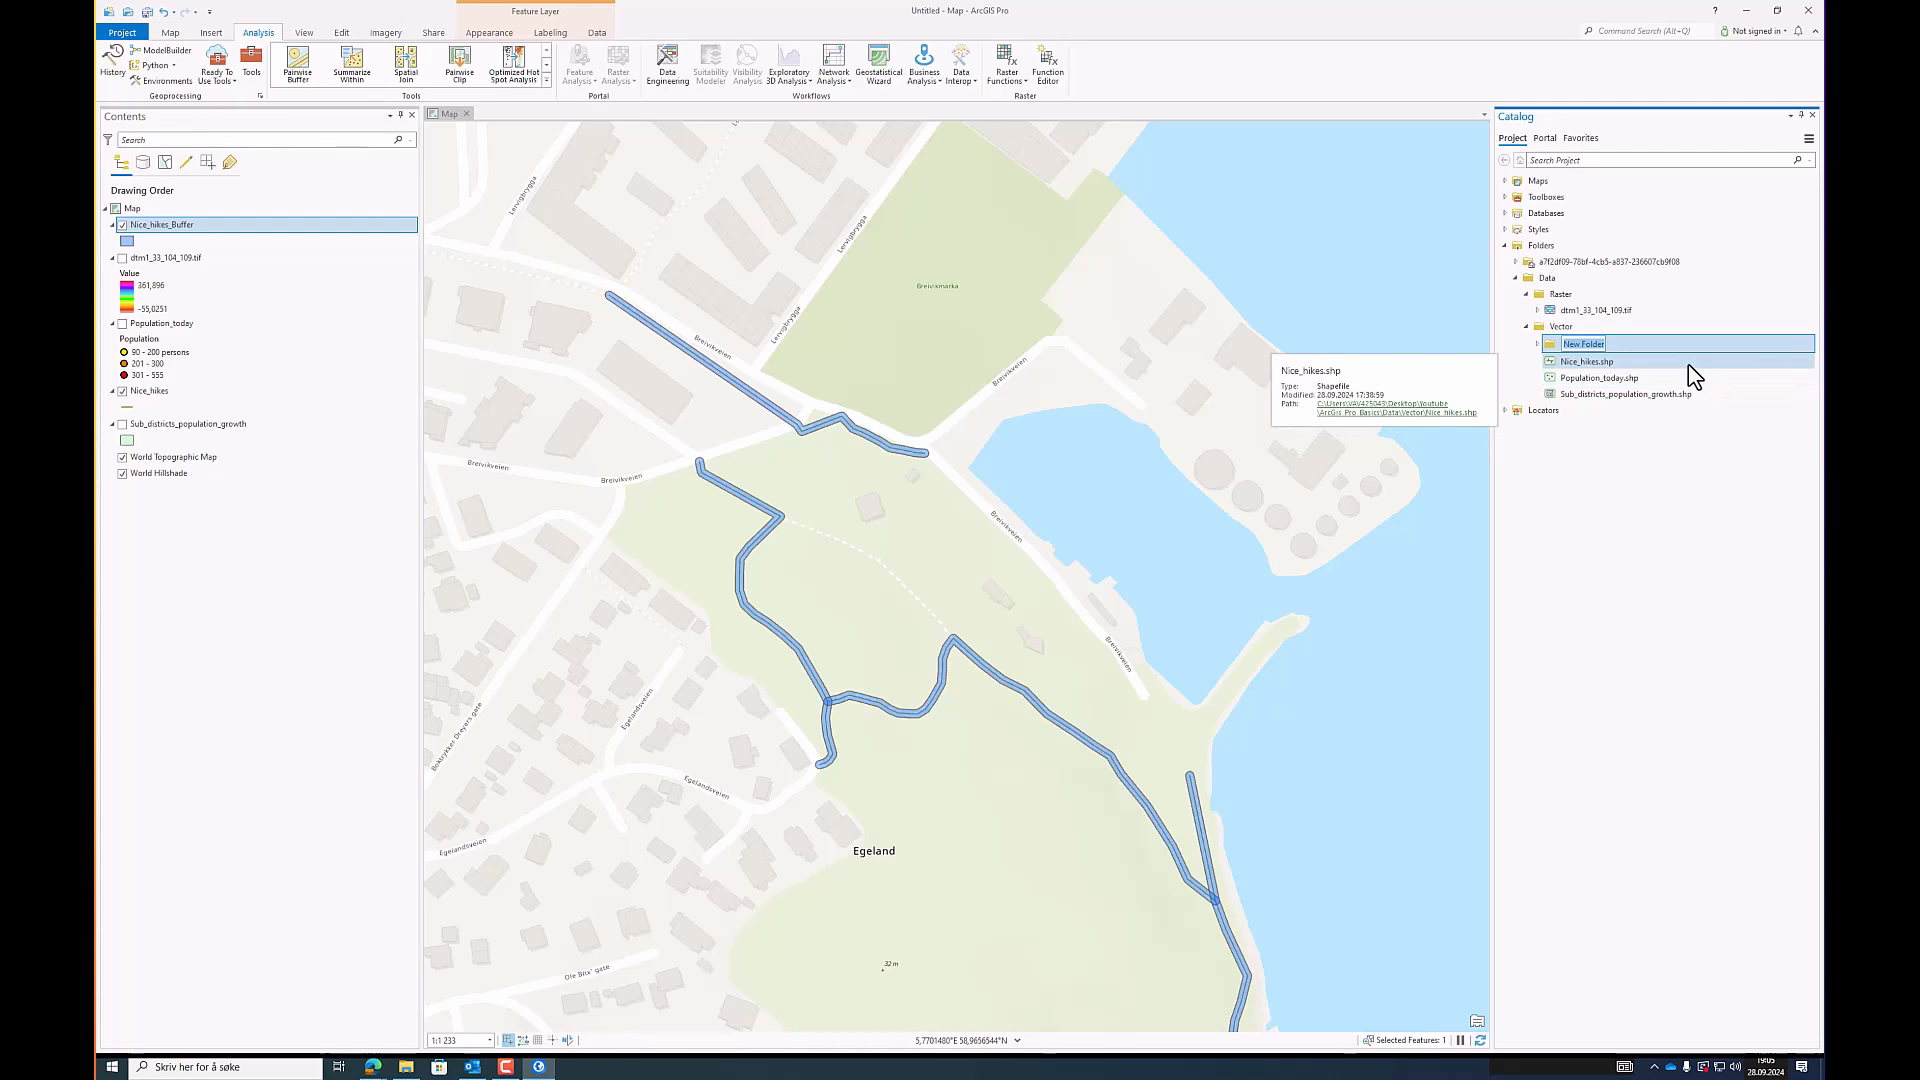
type("1raining")
key("Return")
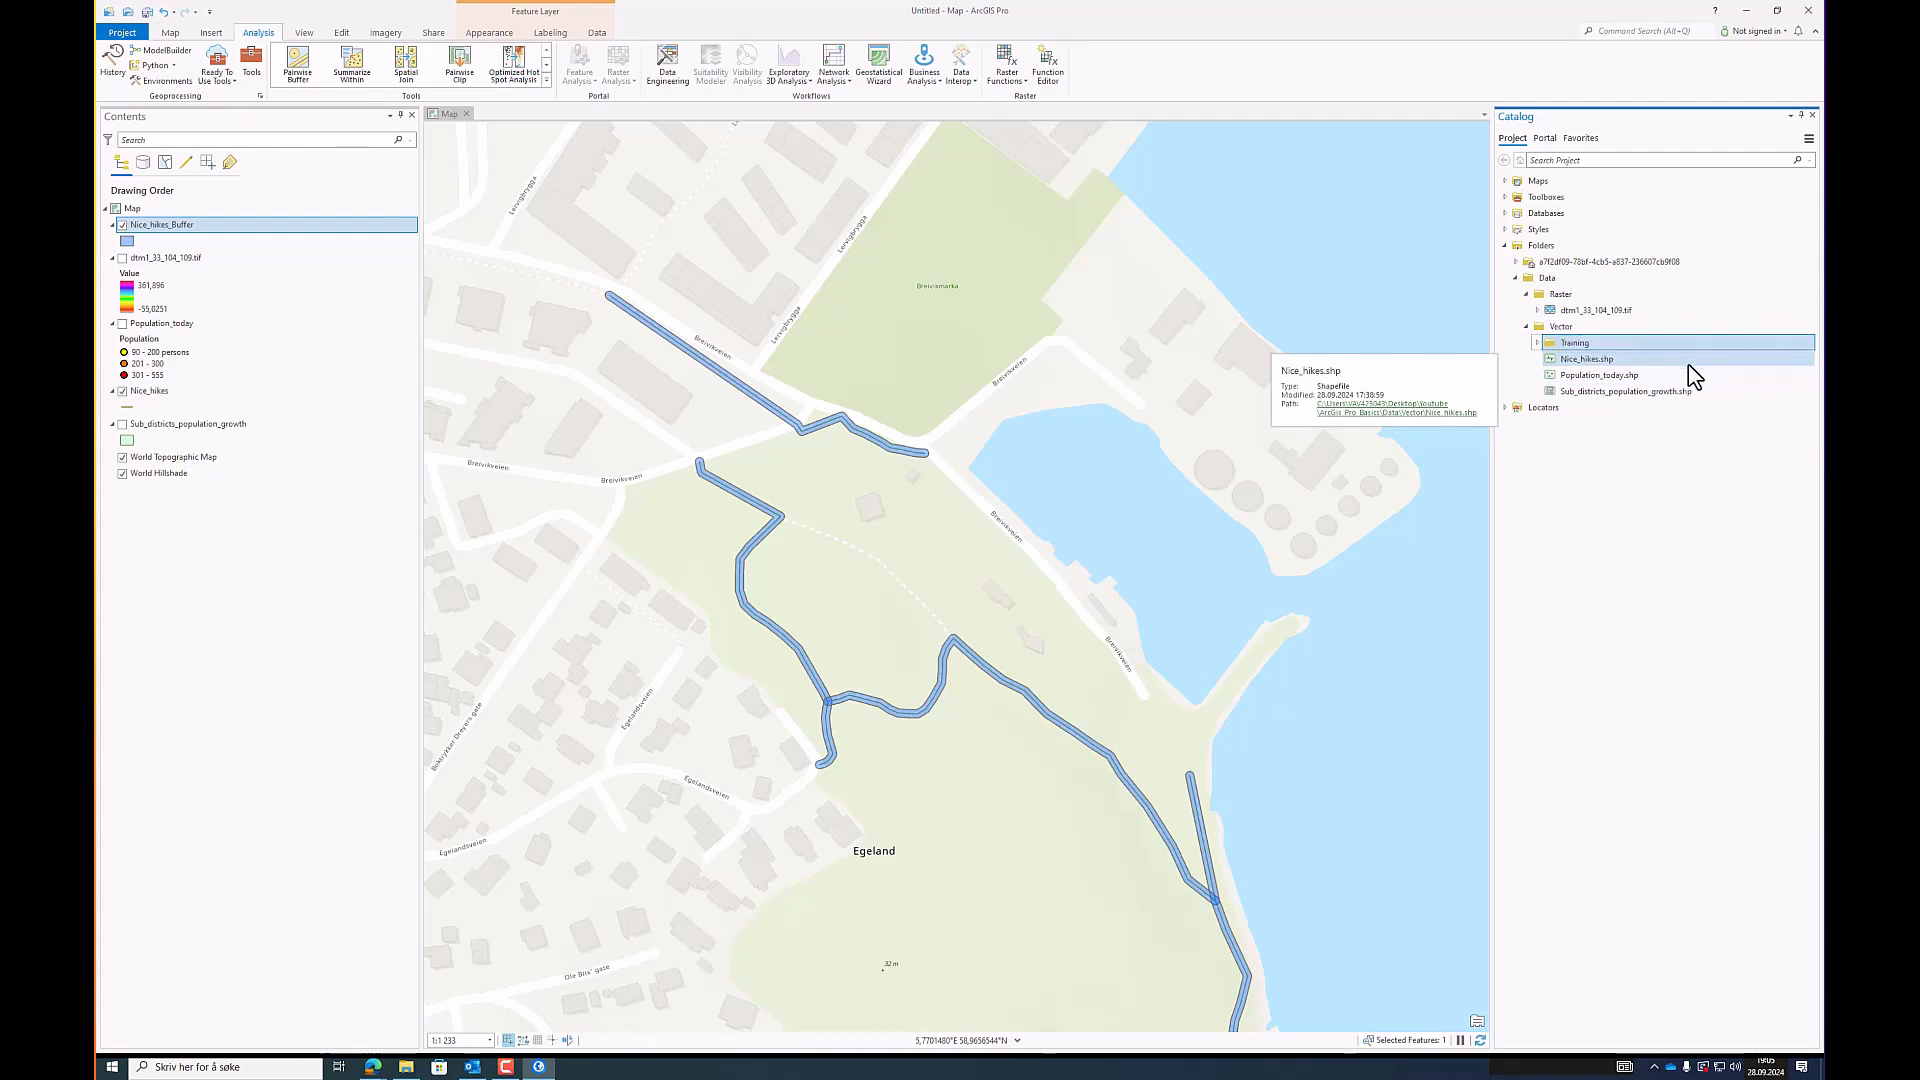
Step: Start a new shapefile in the Training folder and name the feature class Recycle_bins
right_click(1578, 345)
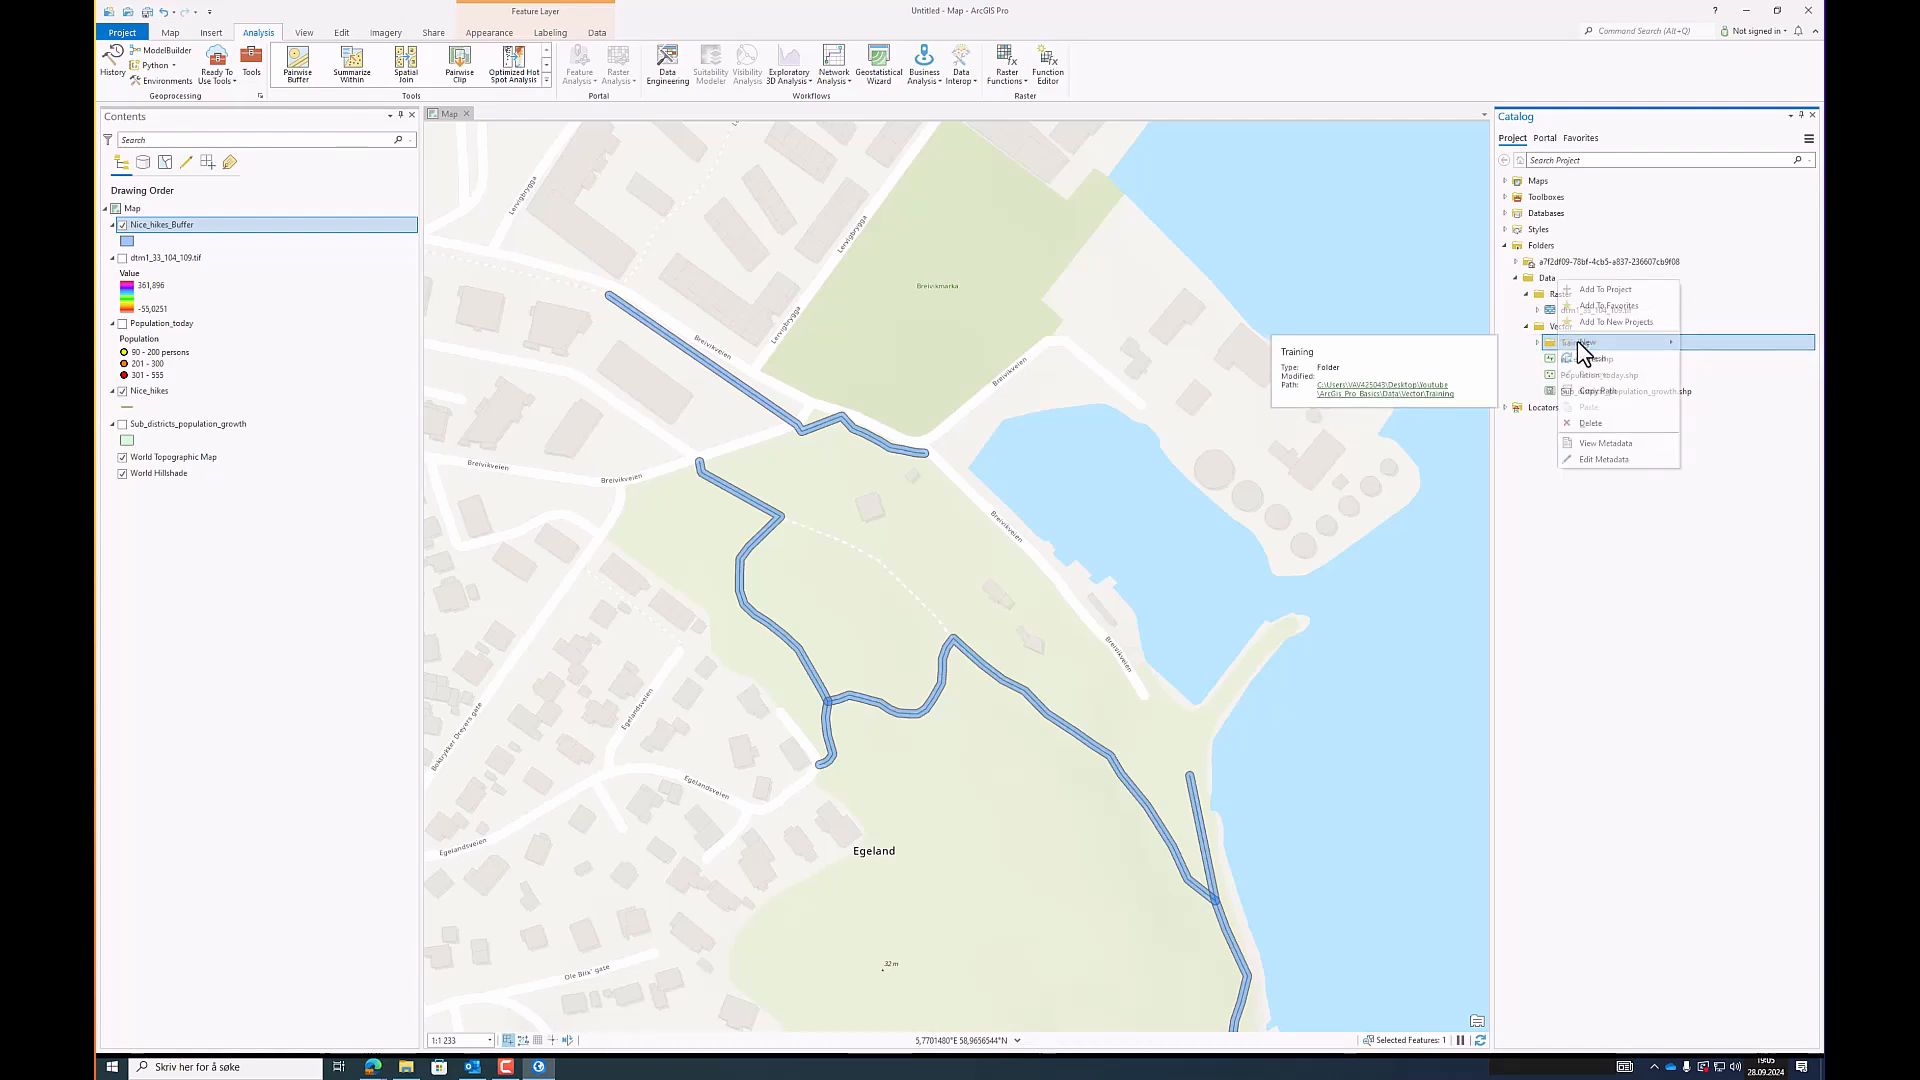
mouse_move(1580, 344)
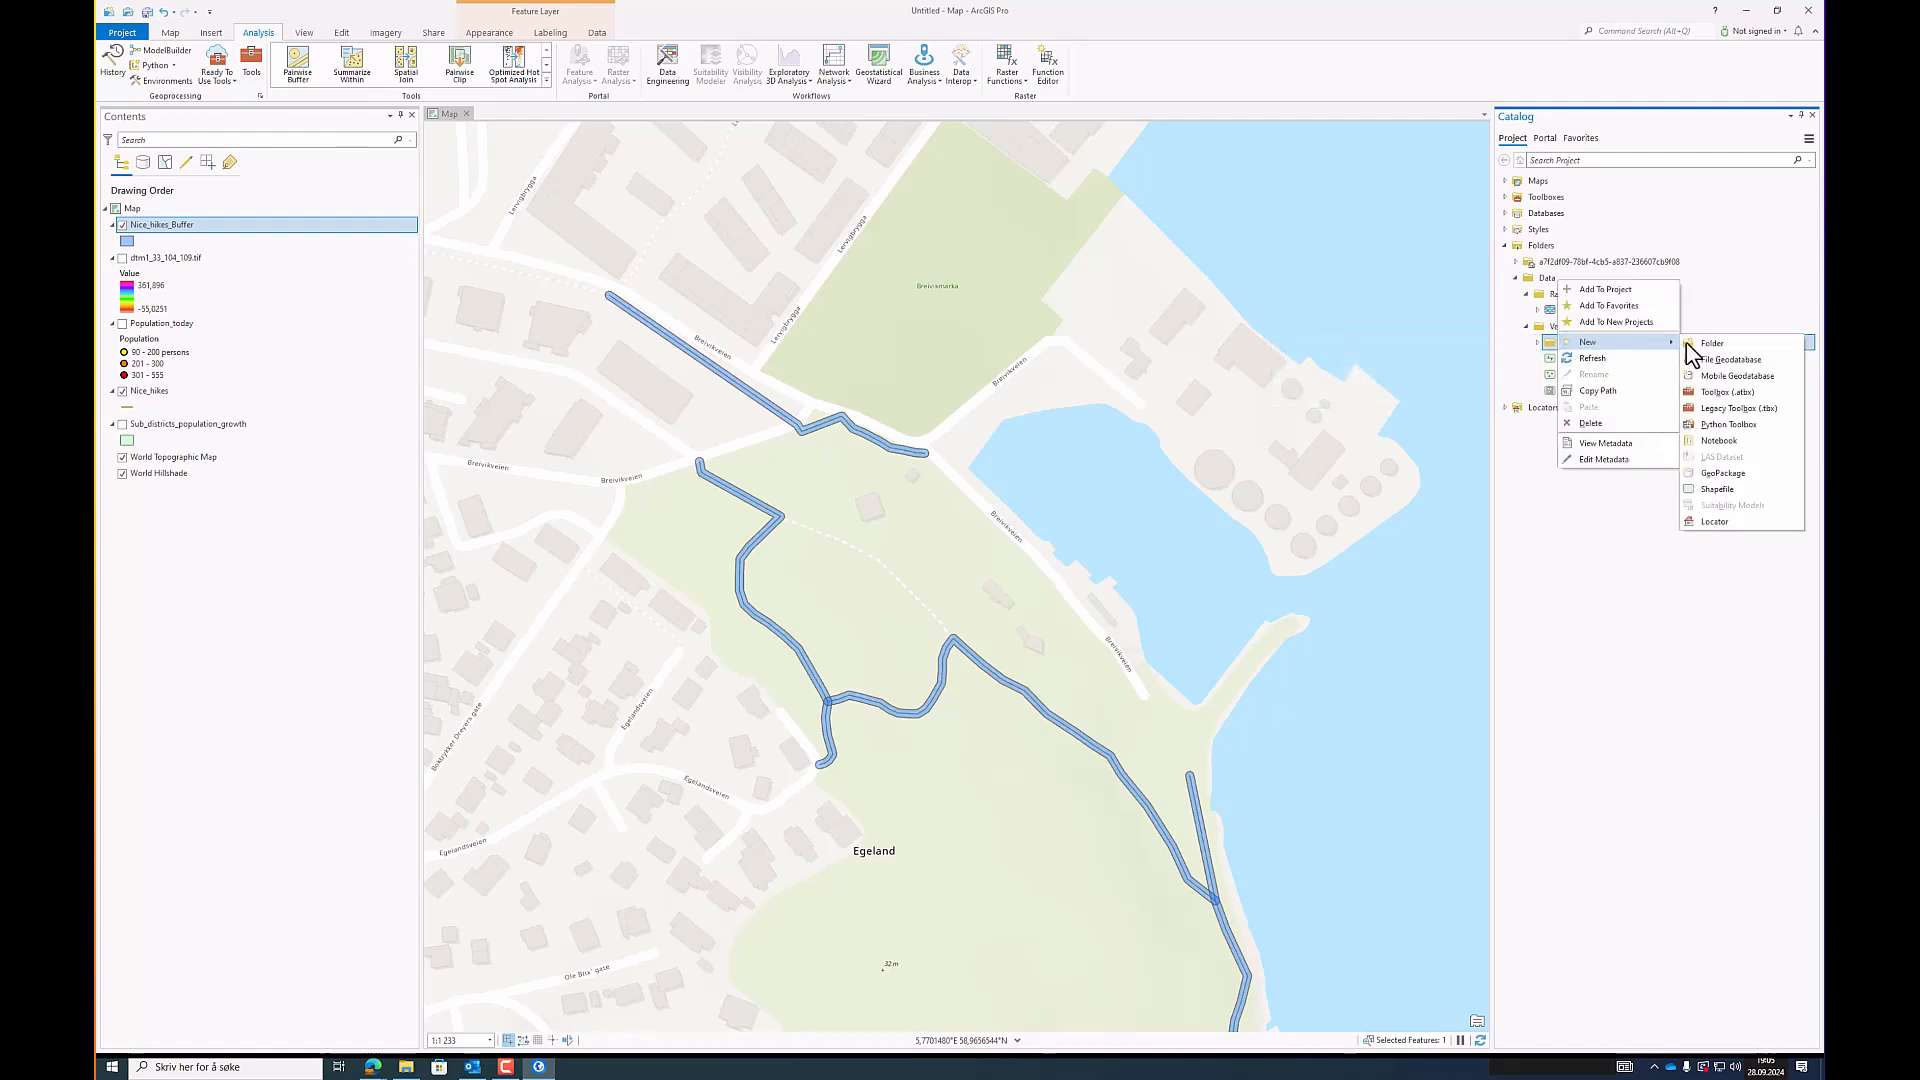
left_click(1740, 489)
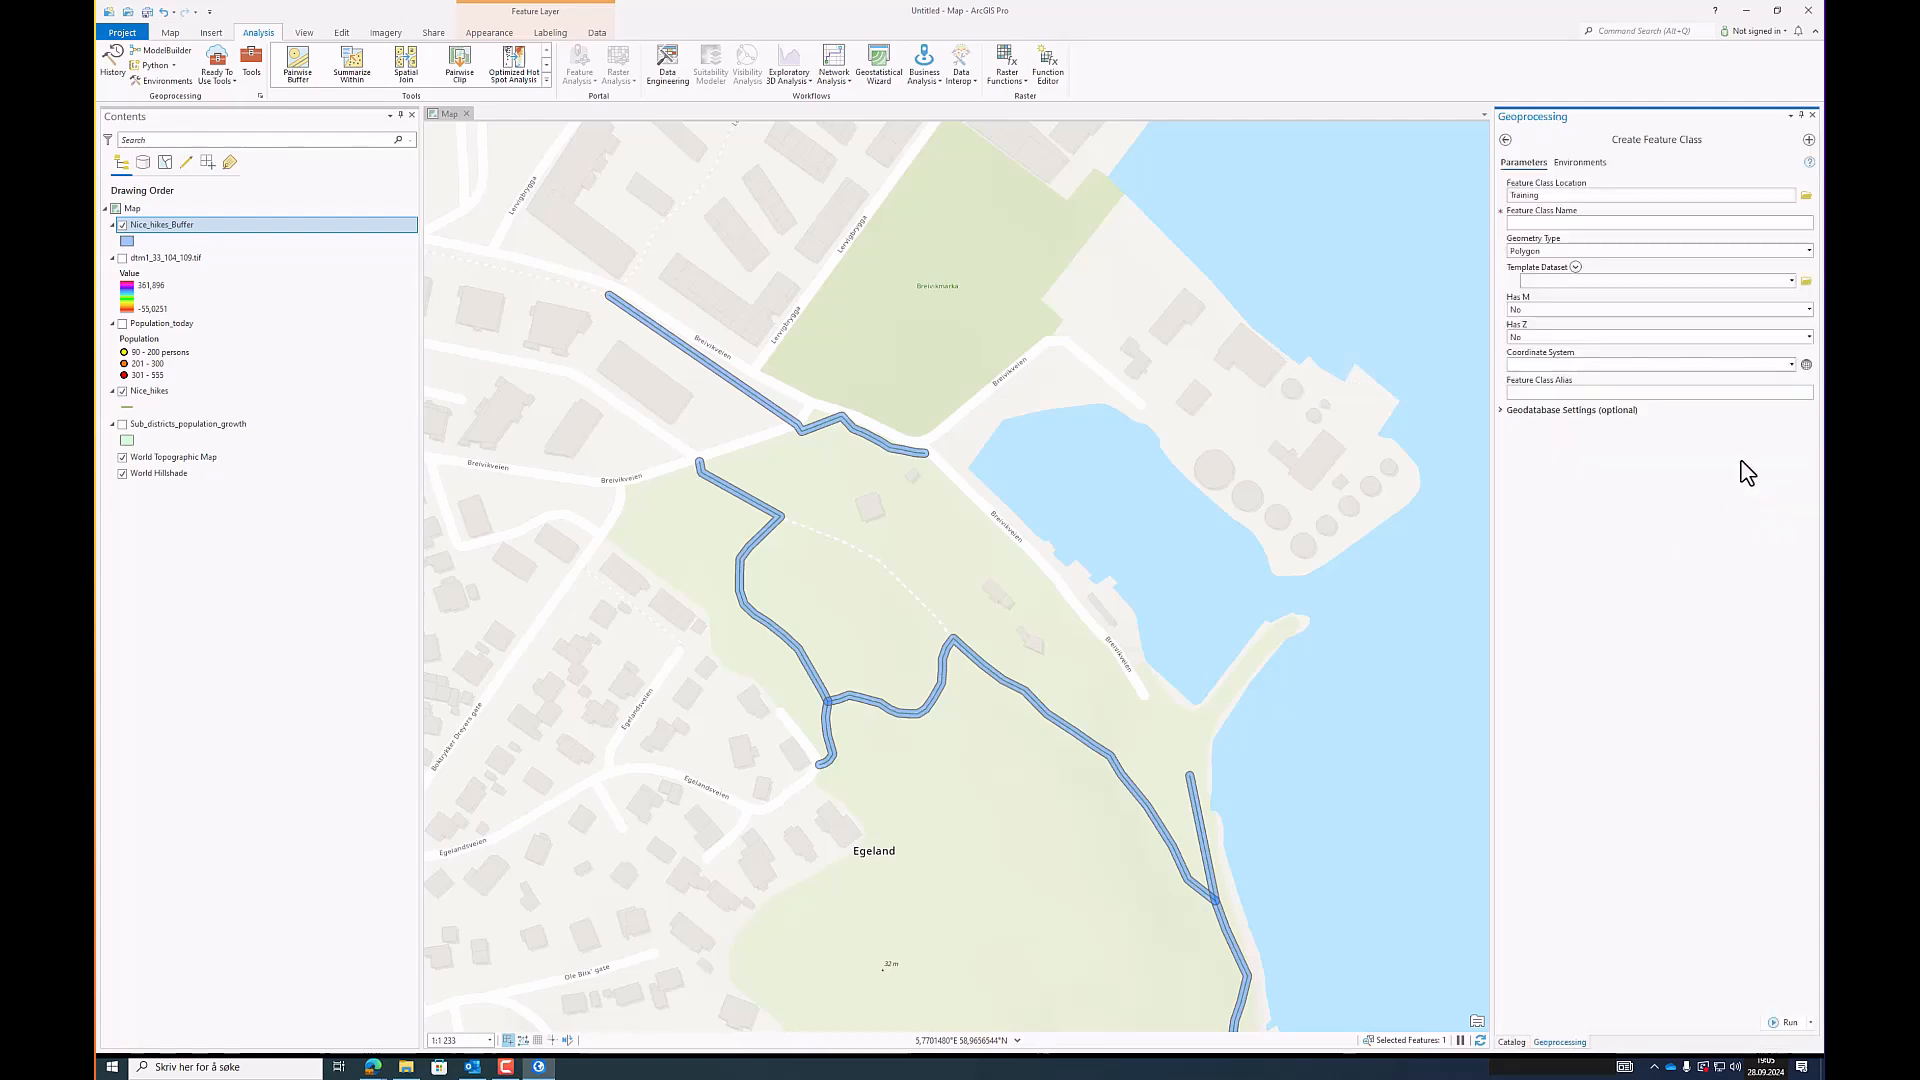
left_click(1630, 221)
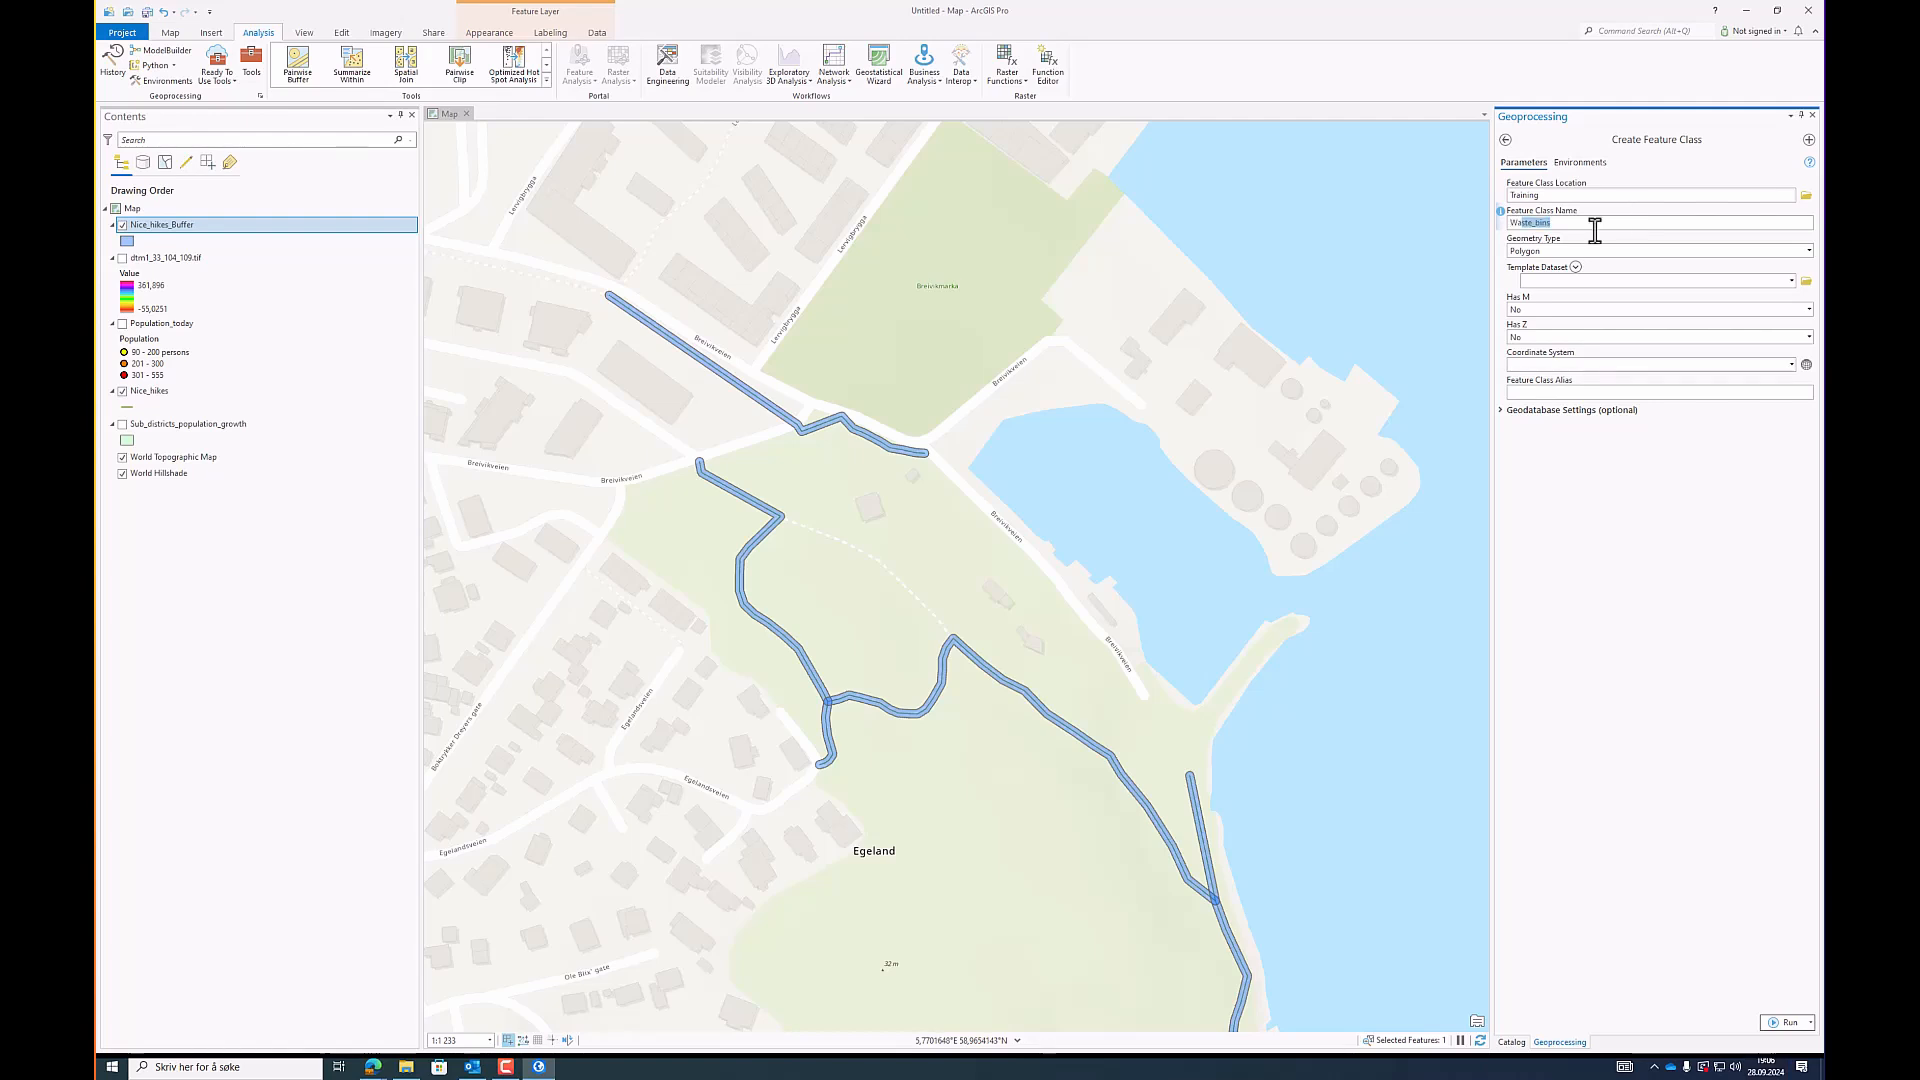
type("Recycle_")
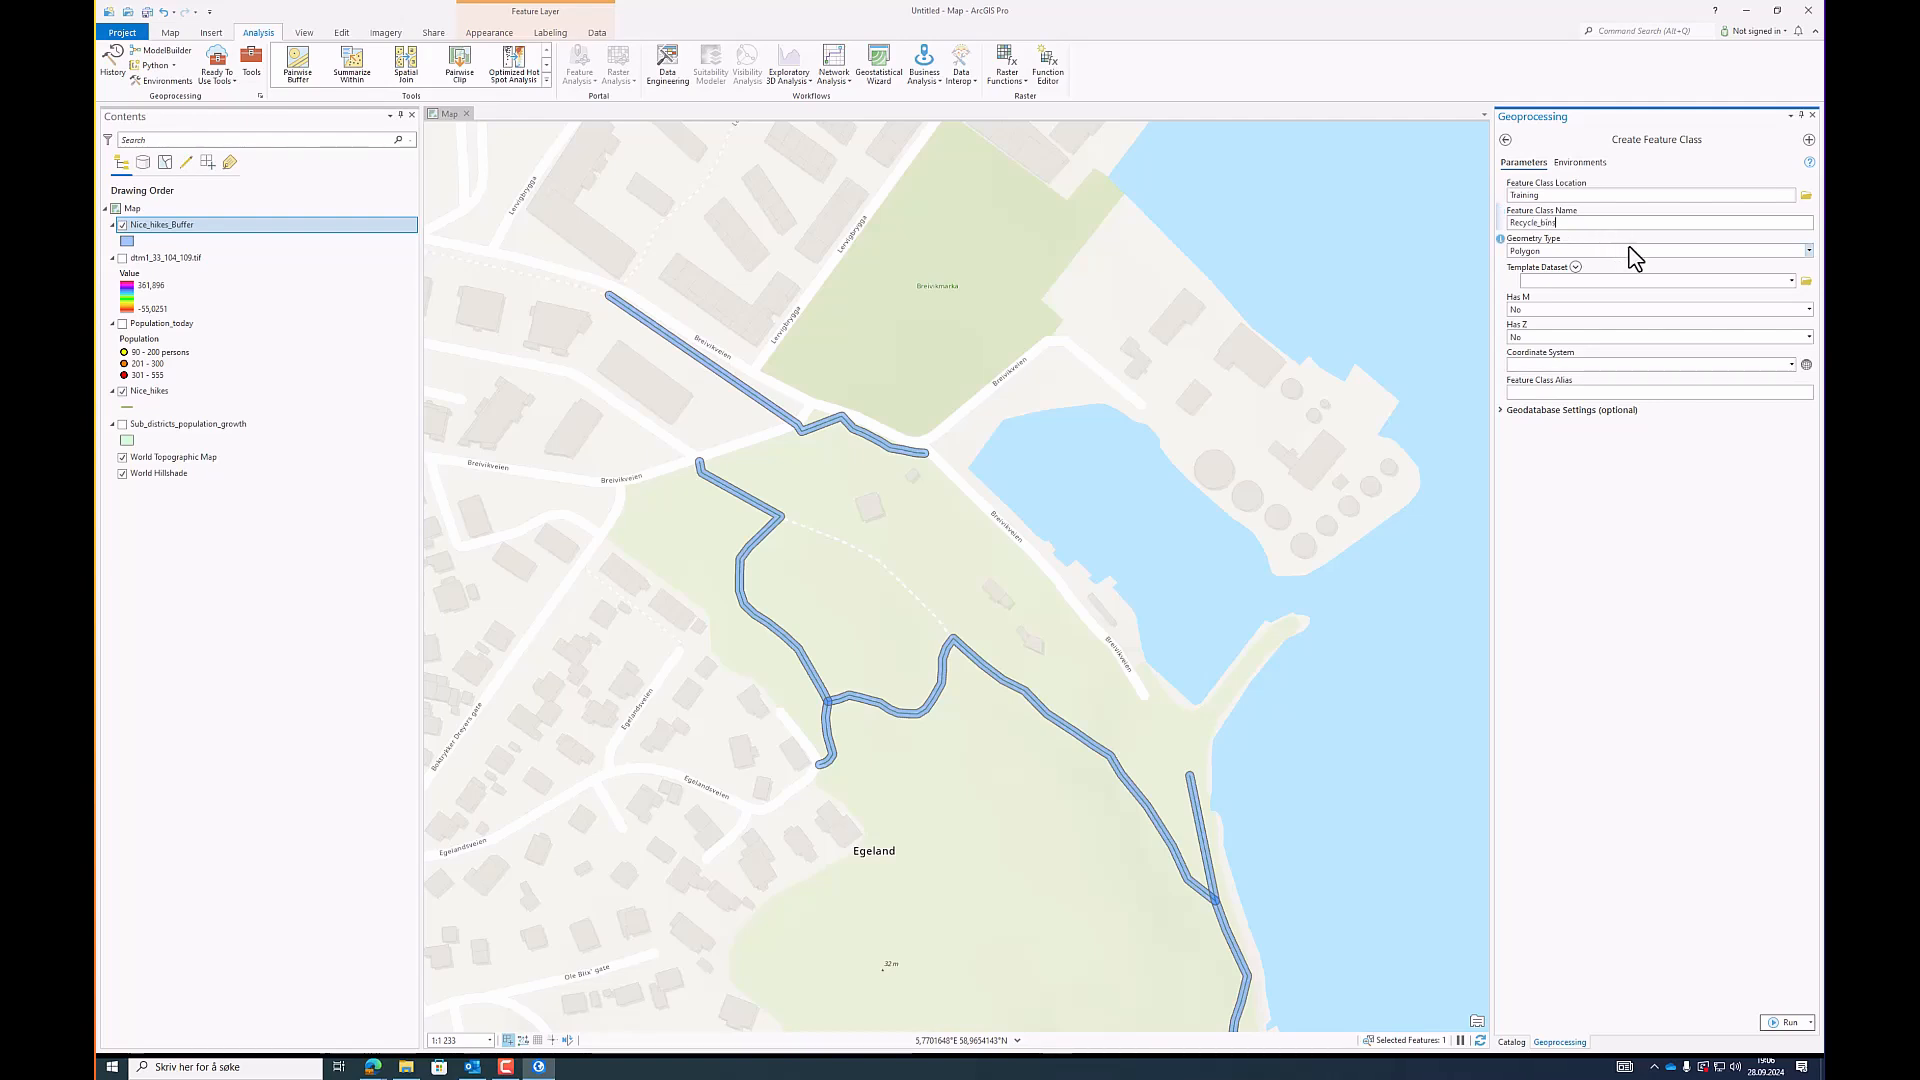
Step: Set the geometry type to Point and the coordinate system to the current map's ETRS_1989_UTM_Zone_32N, and create the feature class
left_click(1809, 251)
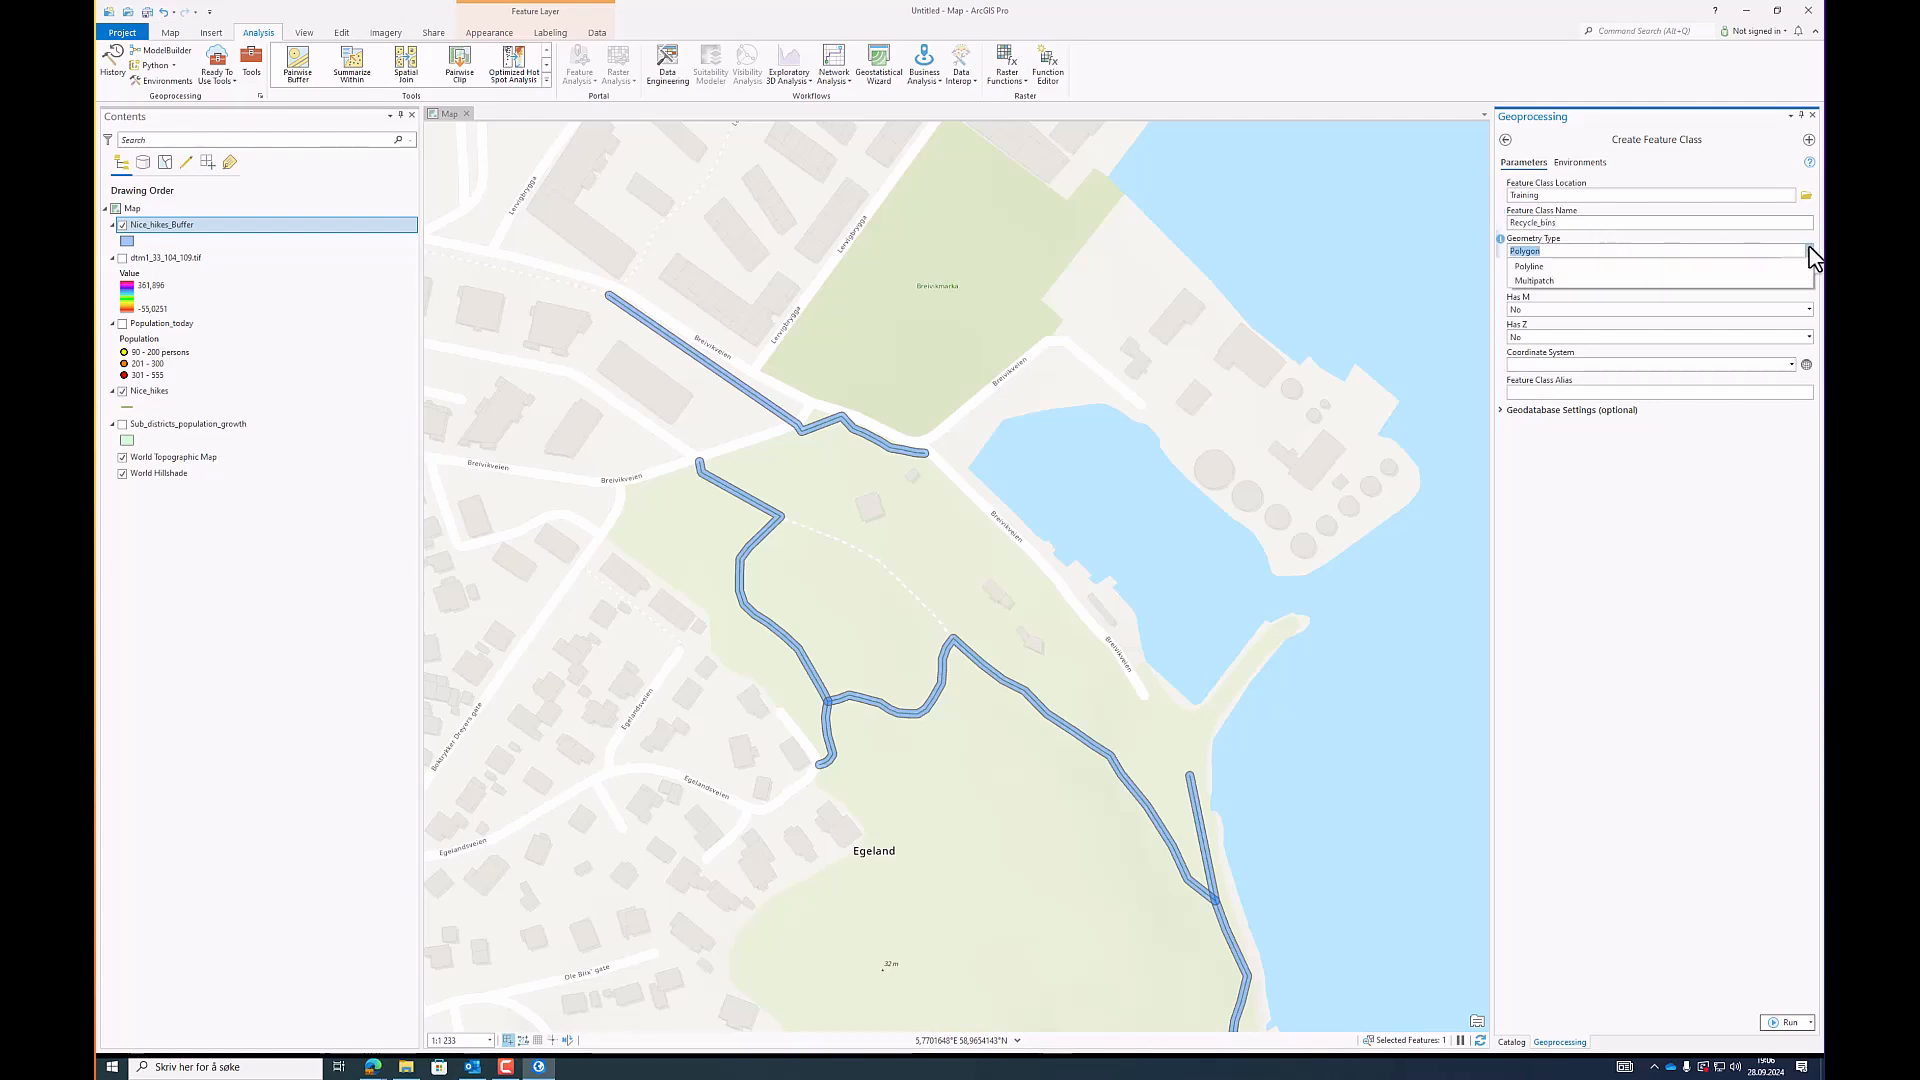
left_click(1658, 266)
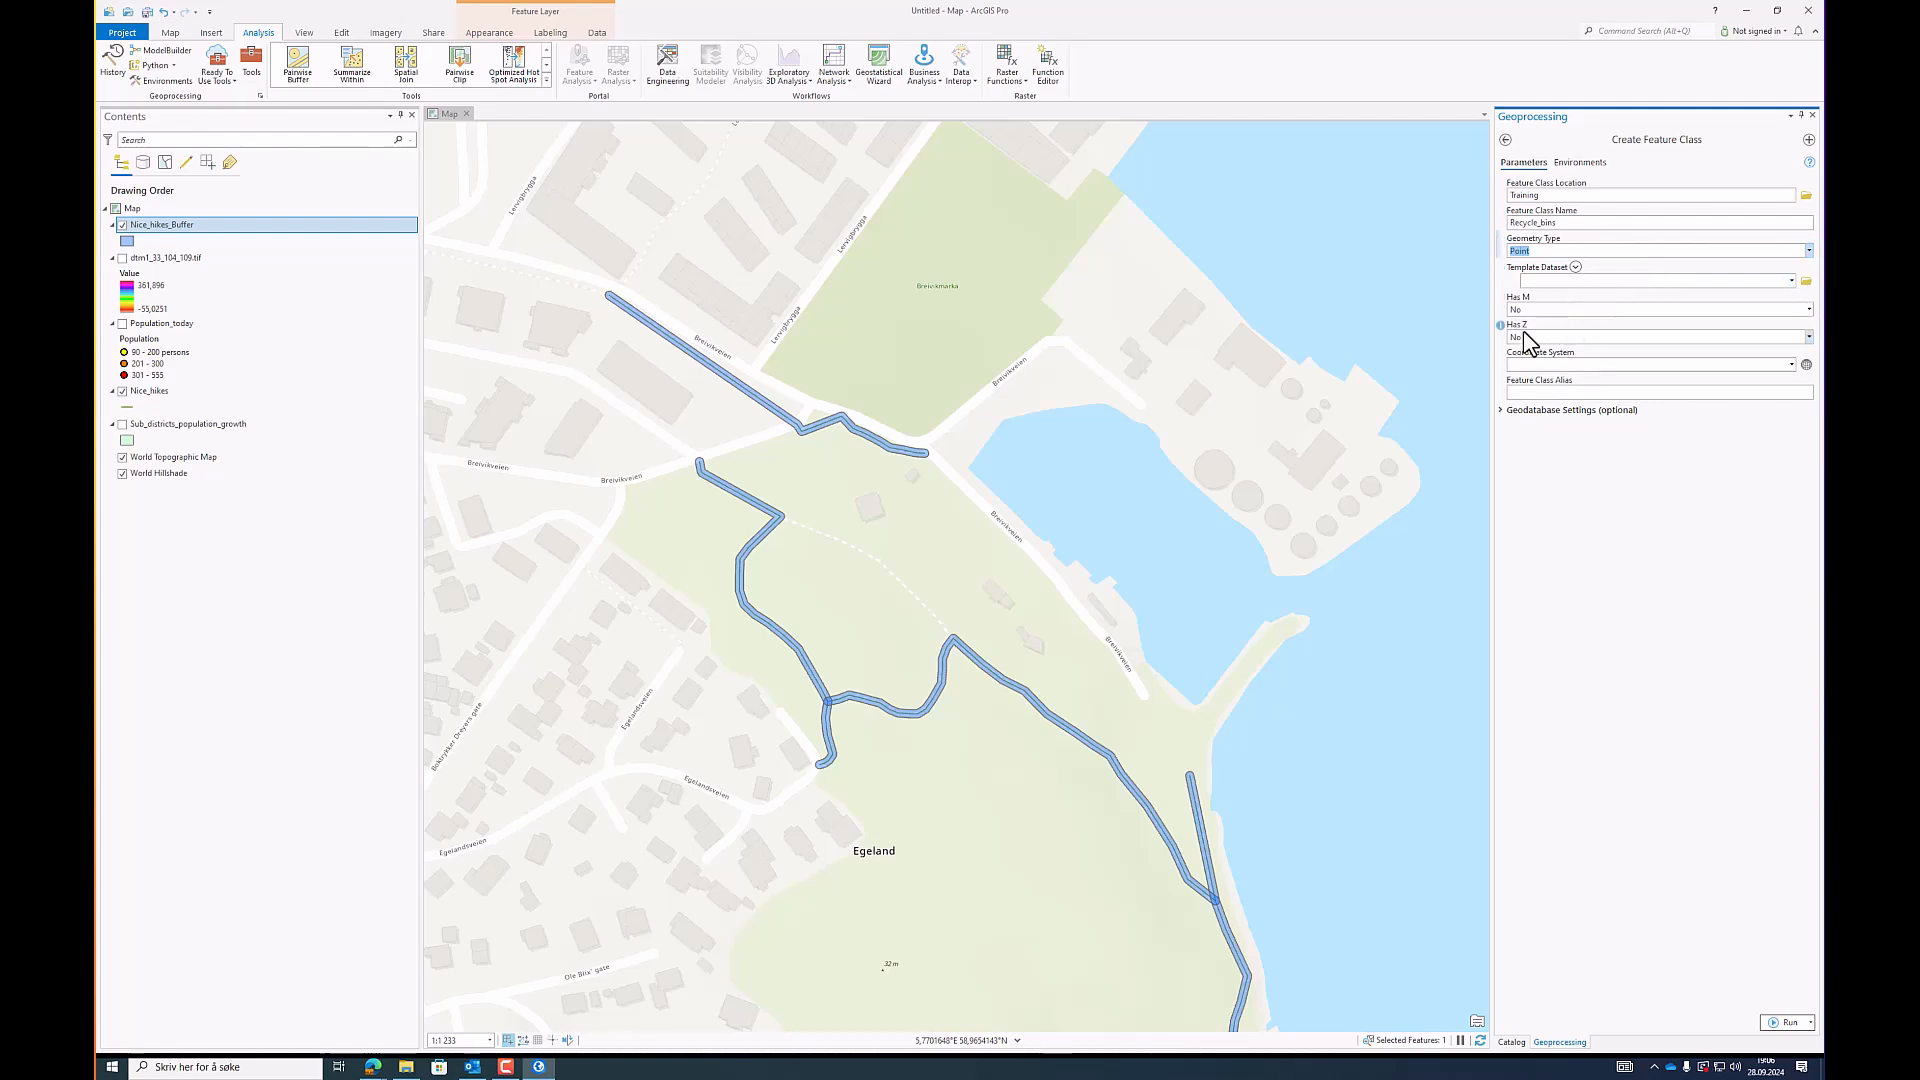
left_click(1792, 364)
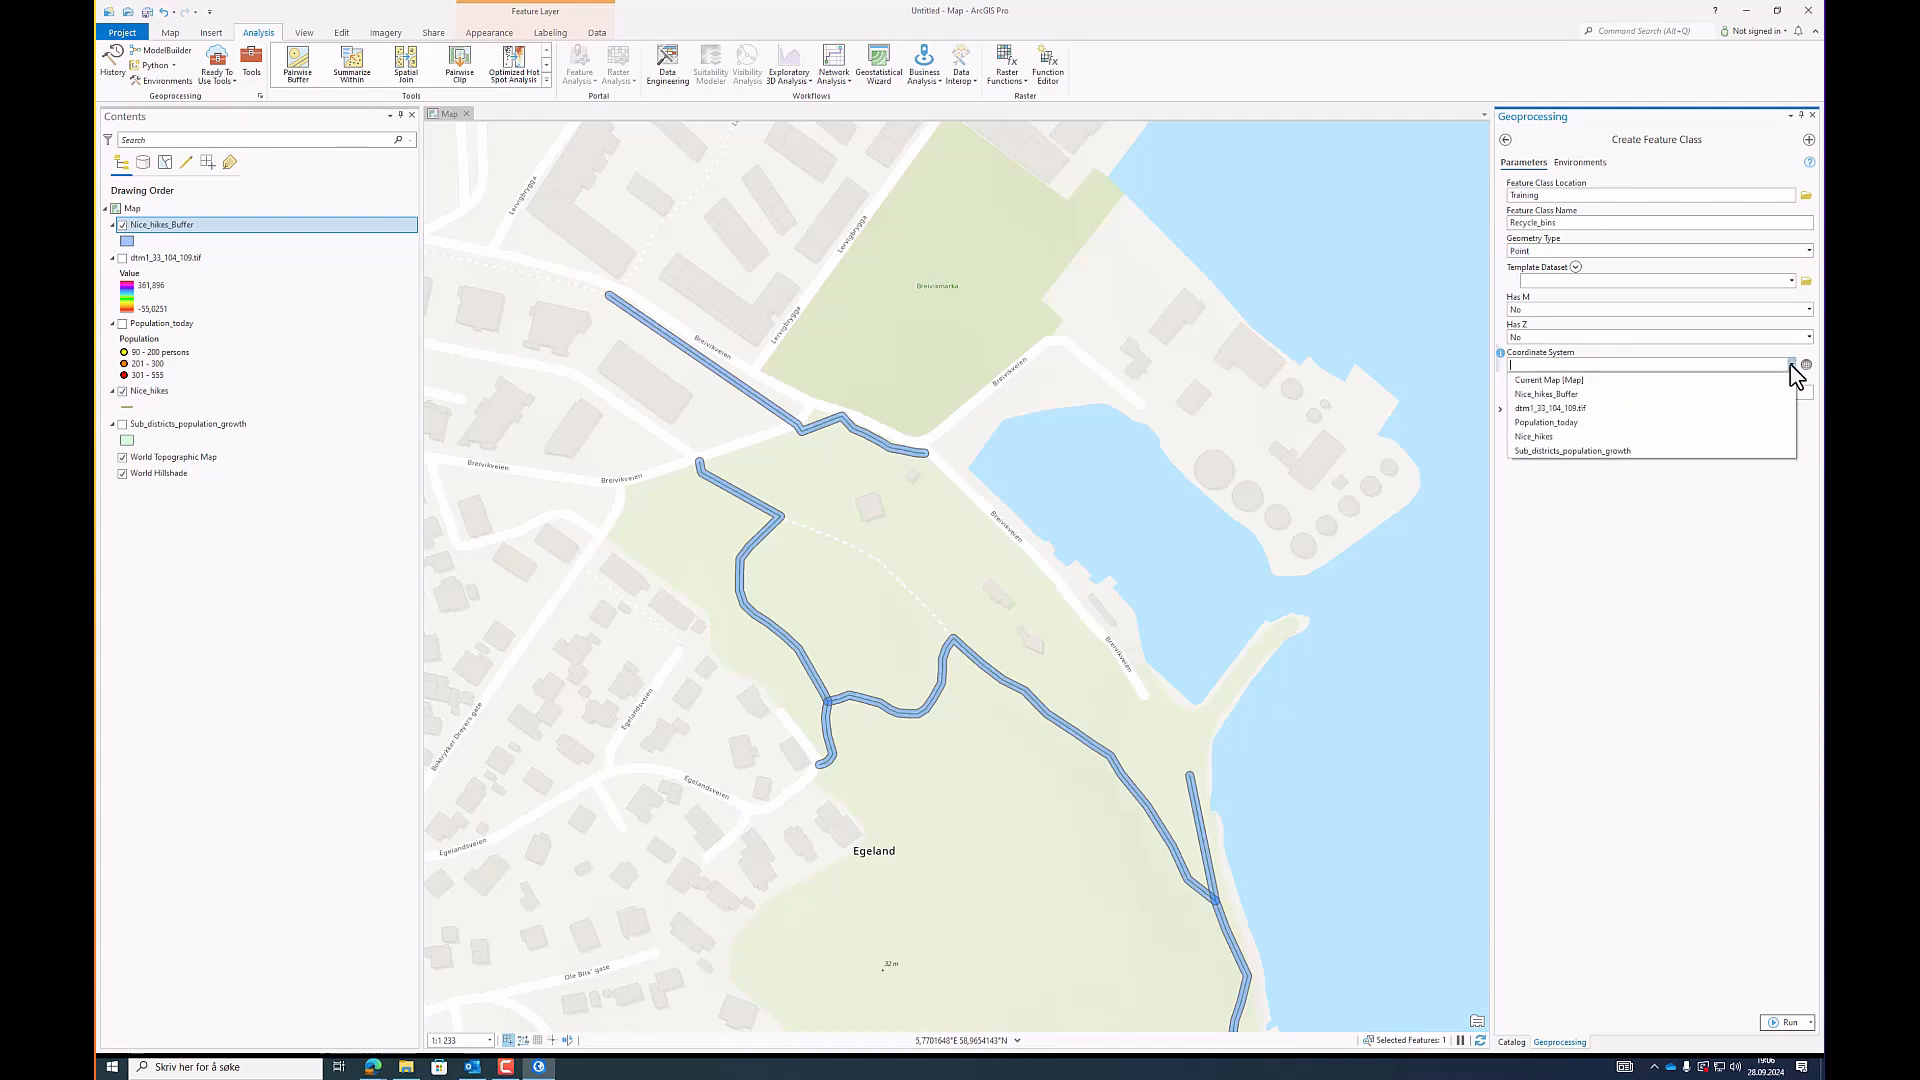
left_click(1586, 376)
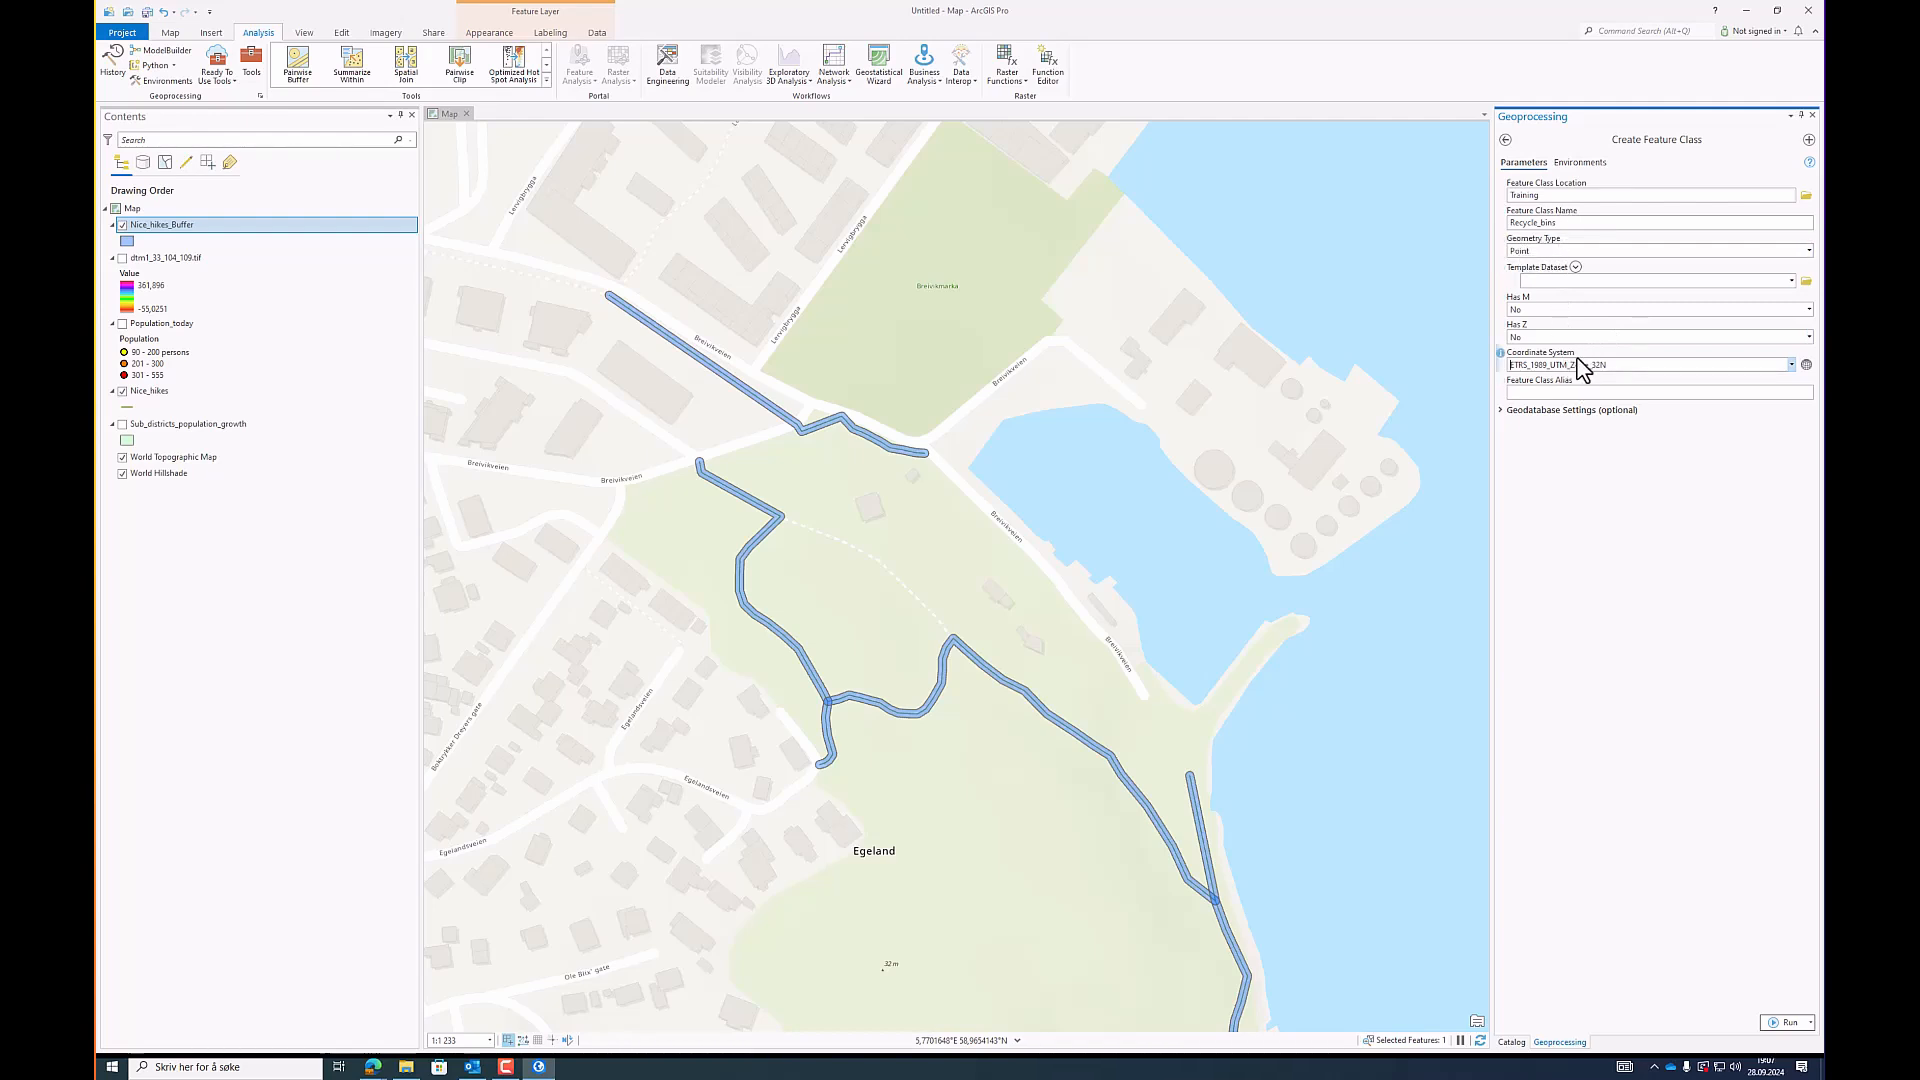
left_click(1780, 1022)
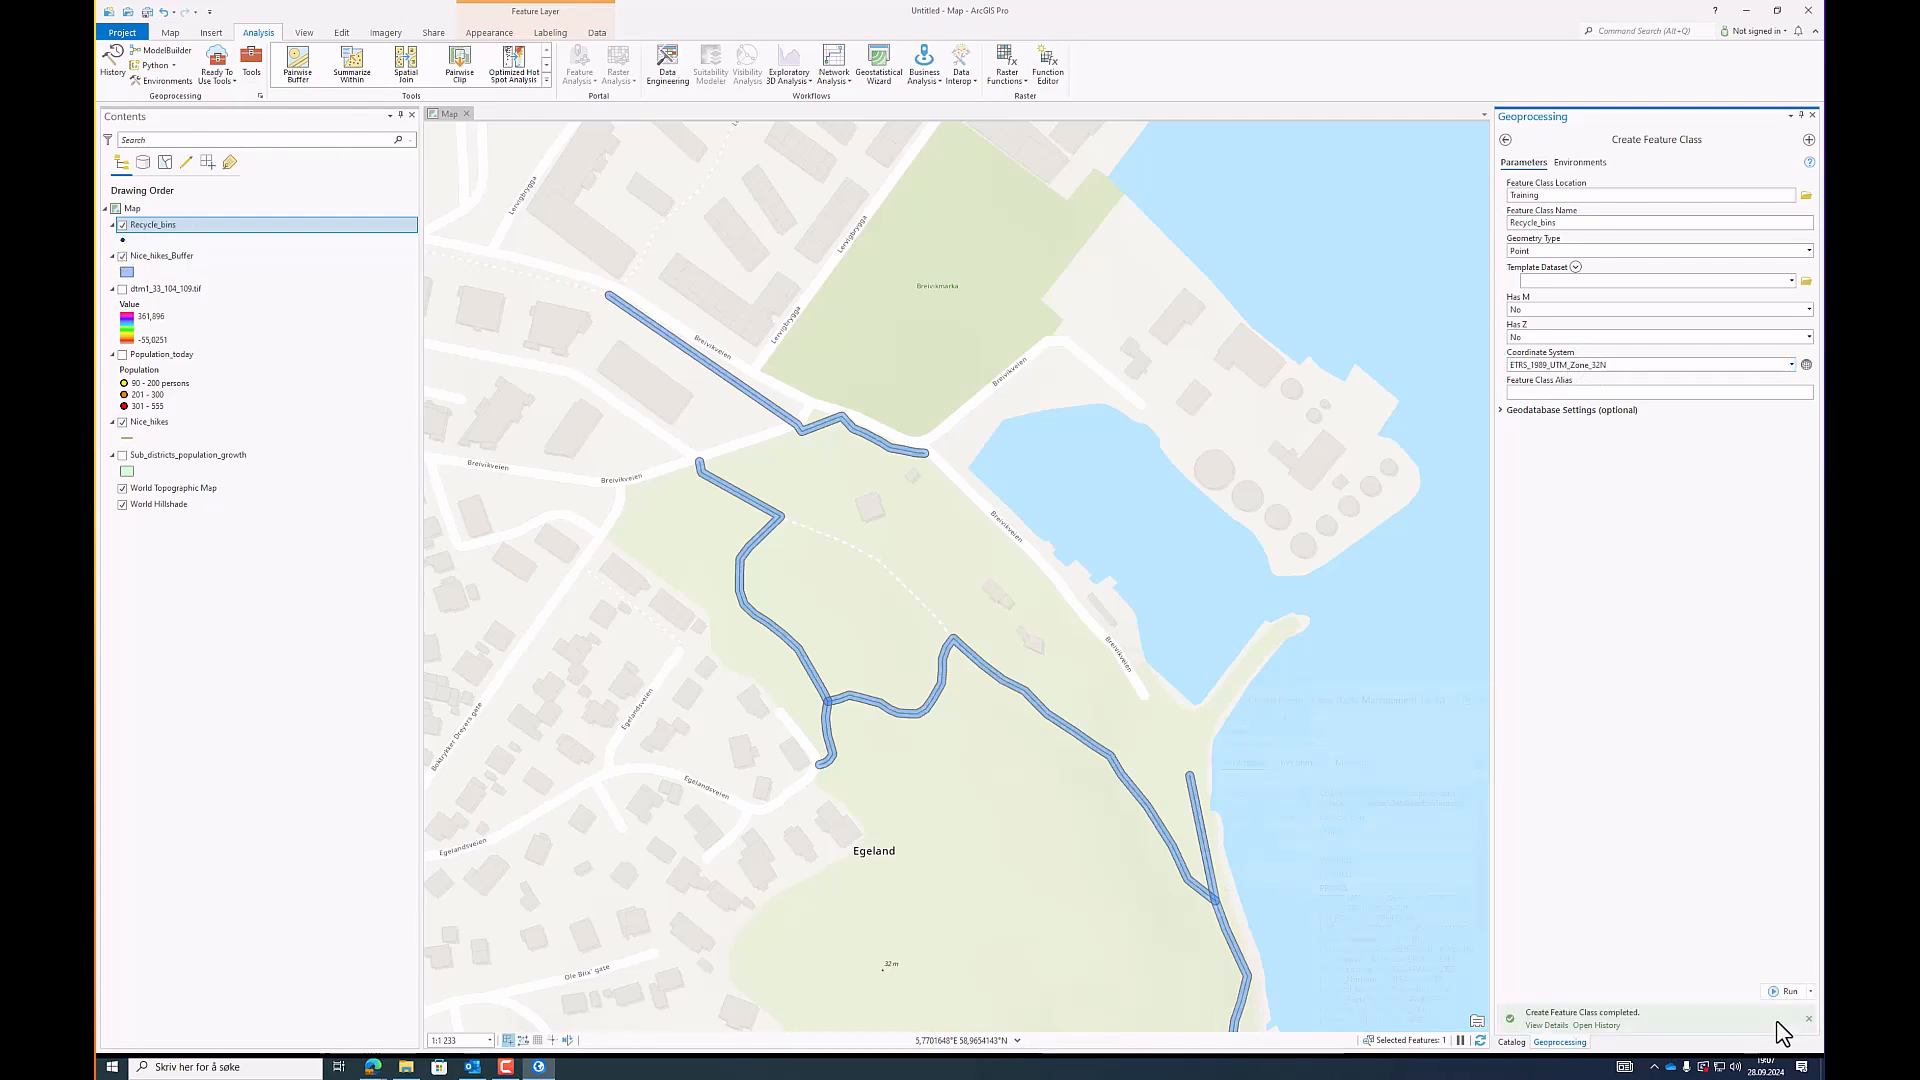
mouse_move(1779, 1023)
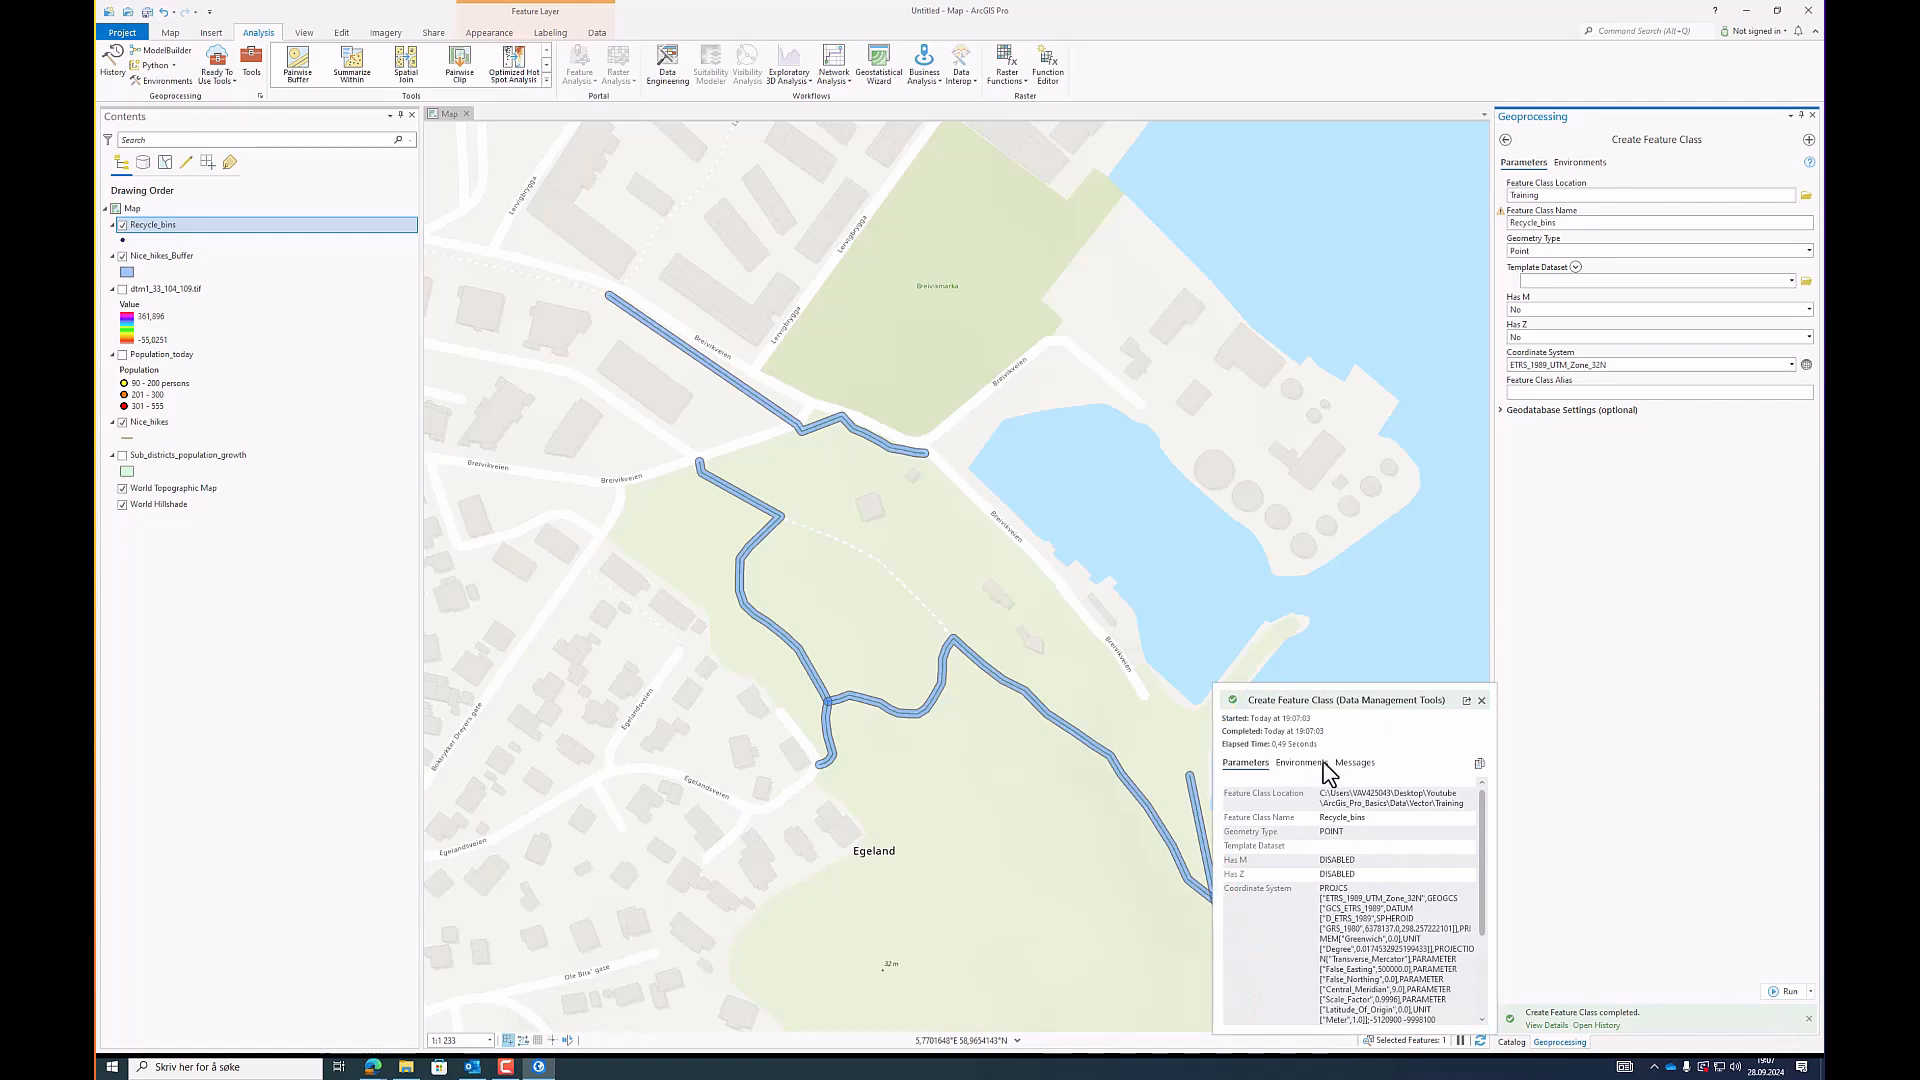
left_click(1481, 700)
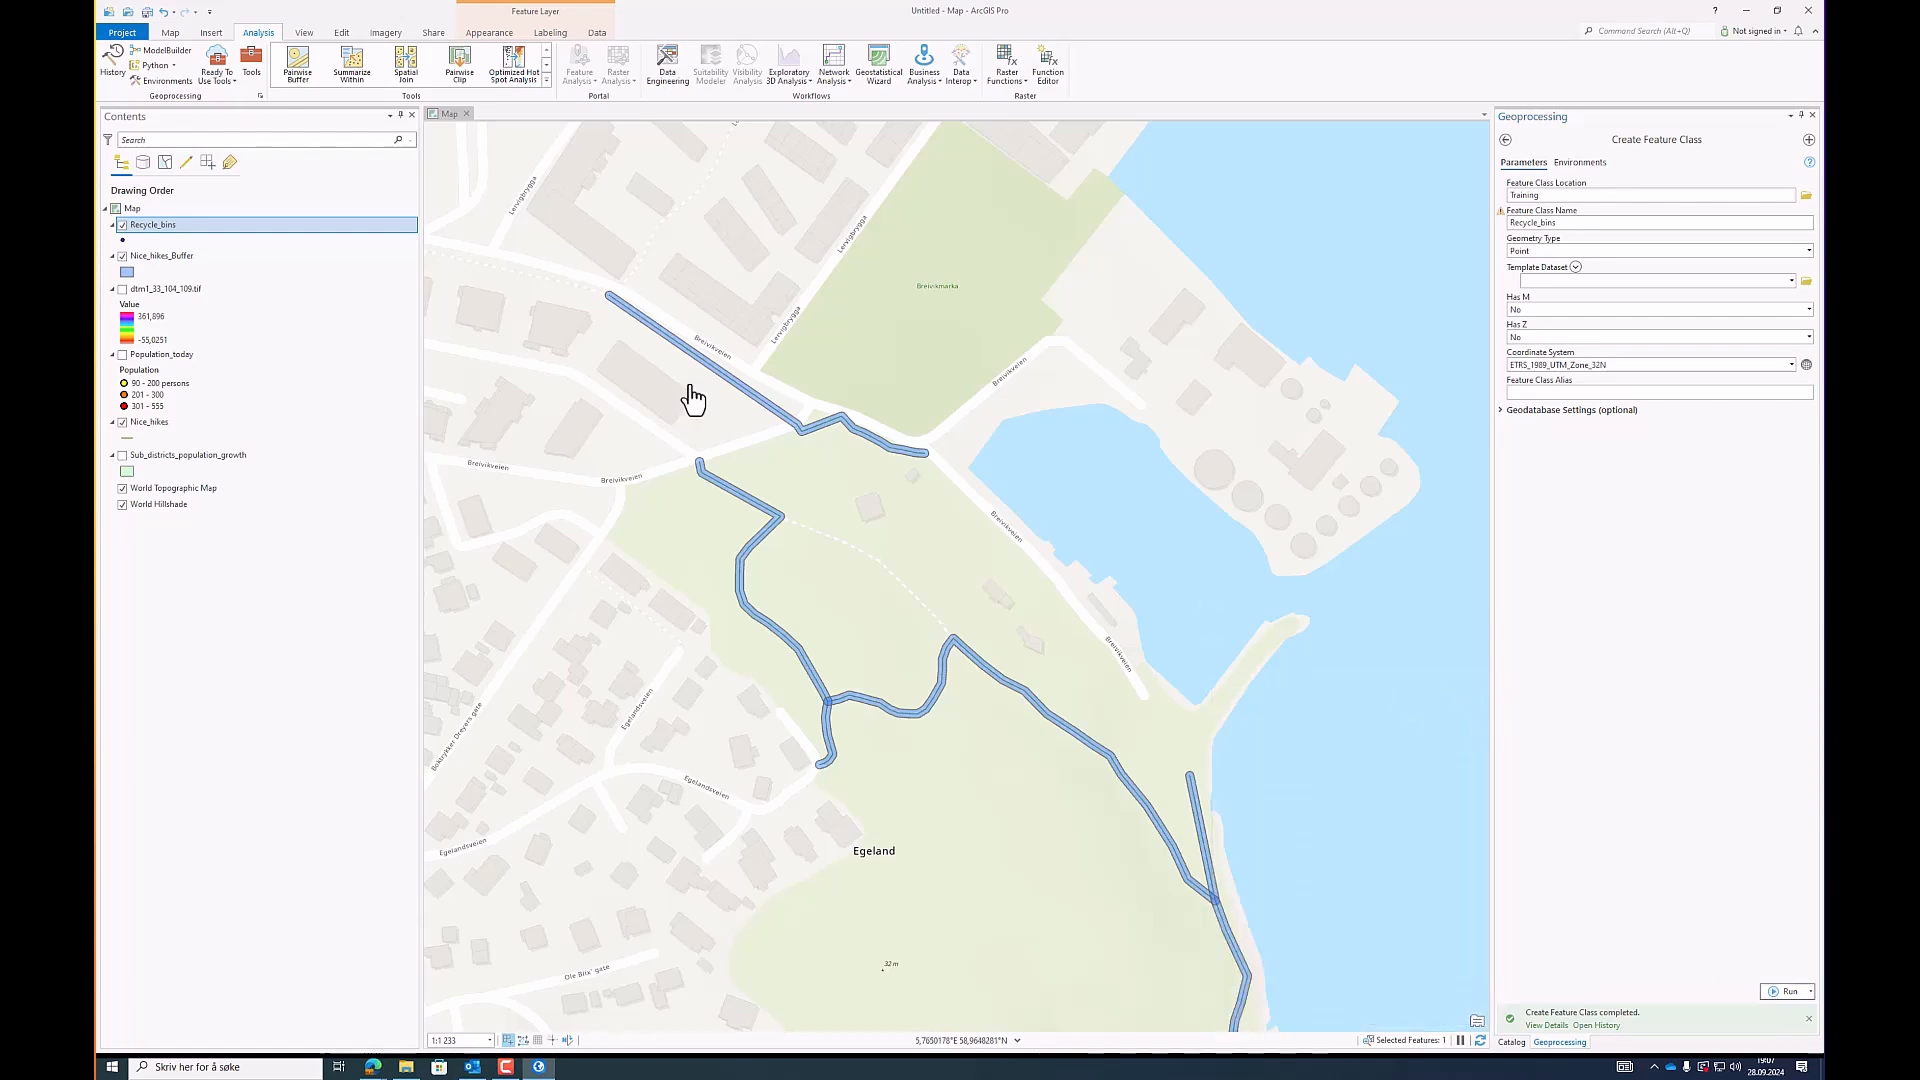
Step: Open the Recycle_bins attribute table, add a field named Type with data type Text, and save the field changes
right_click(178, 226)
left_click(226, 286)
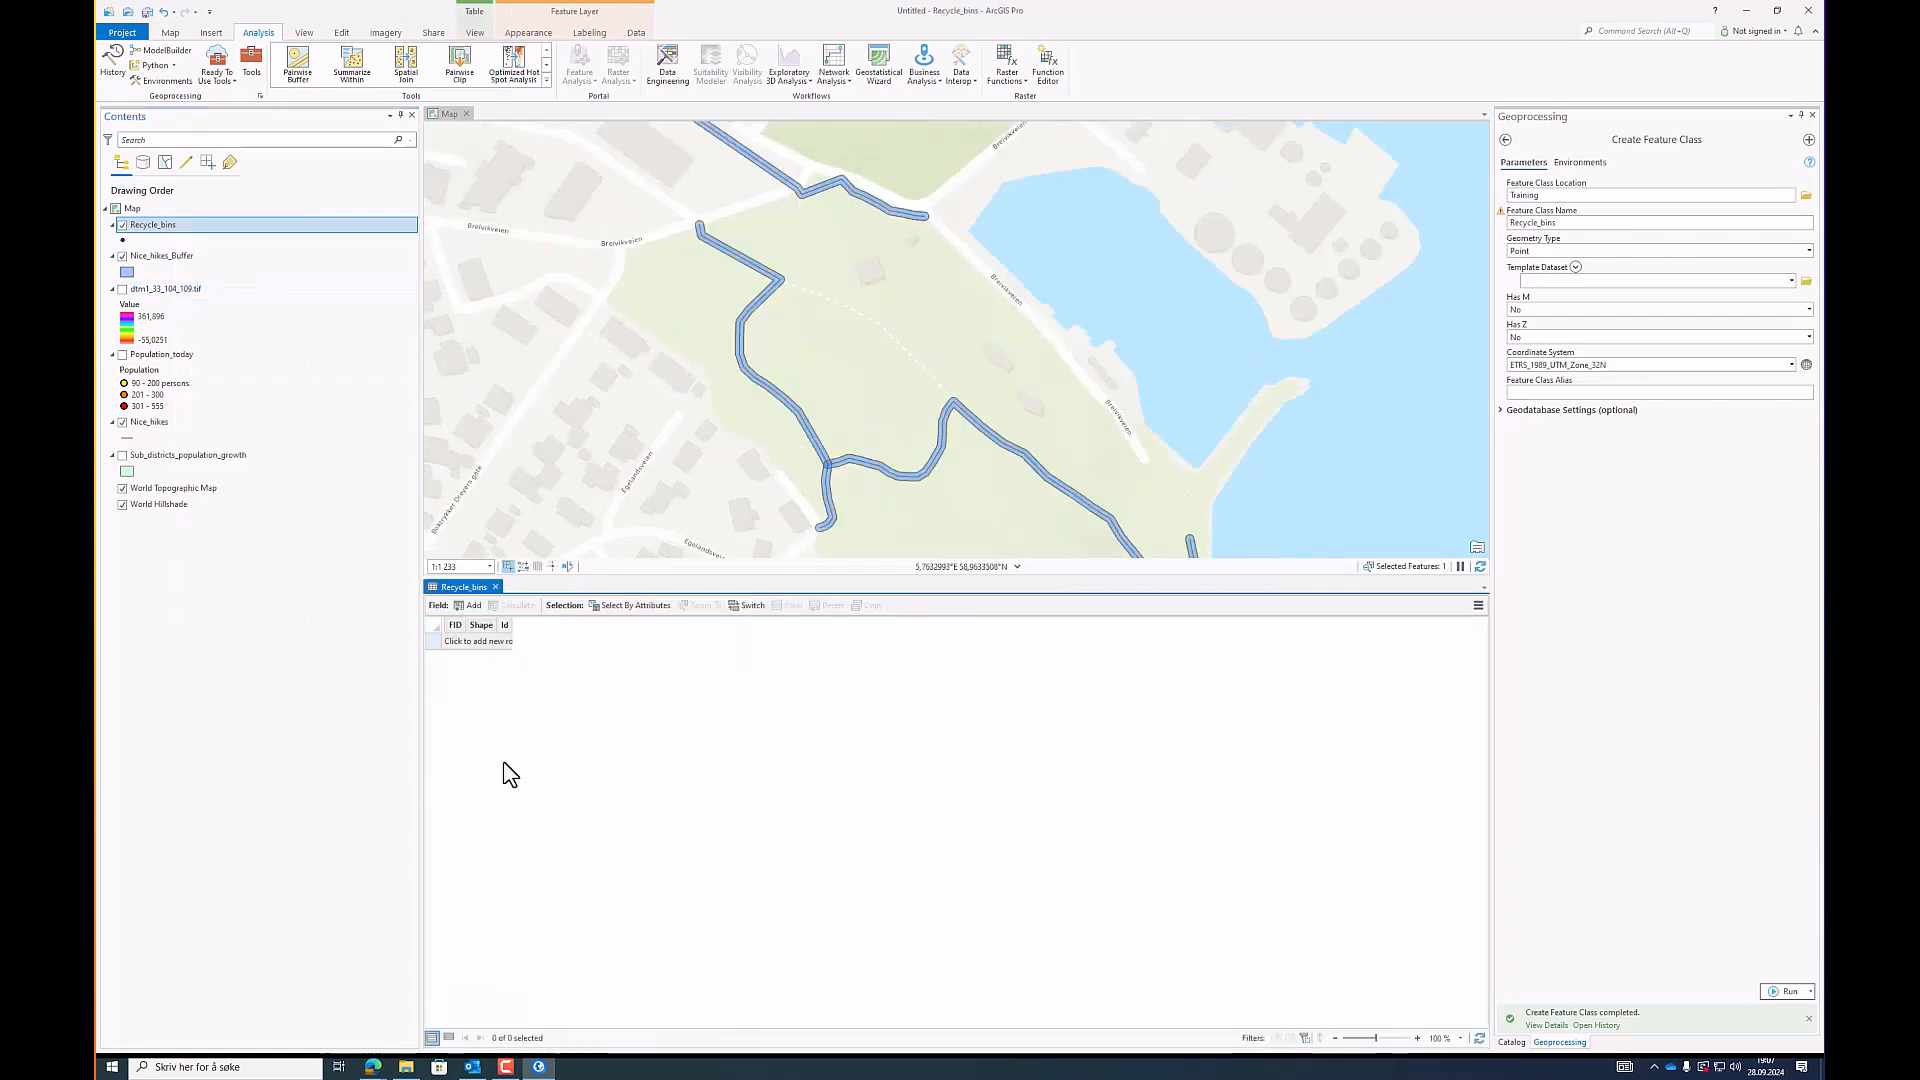
left_click(475, 606)
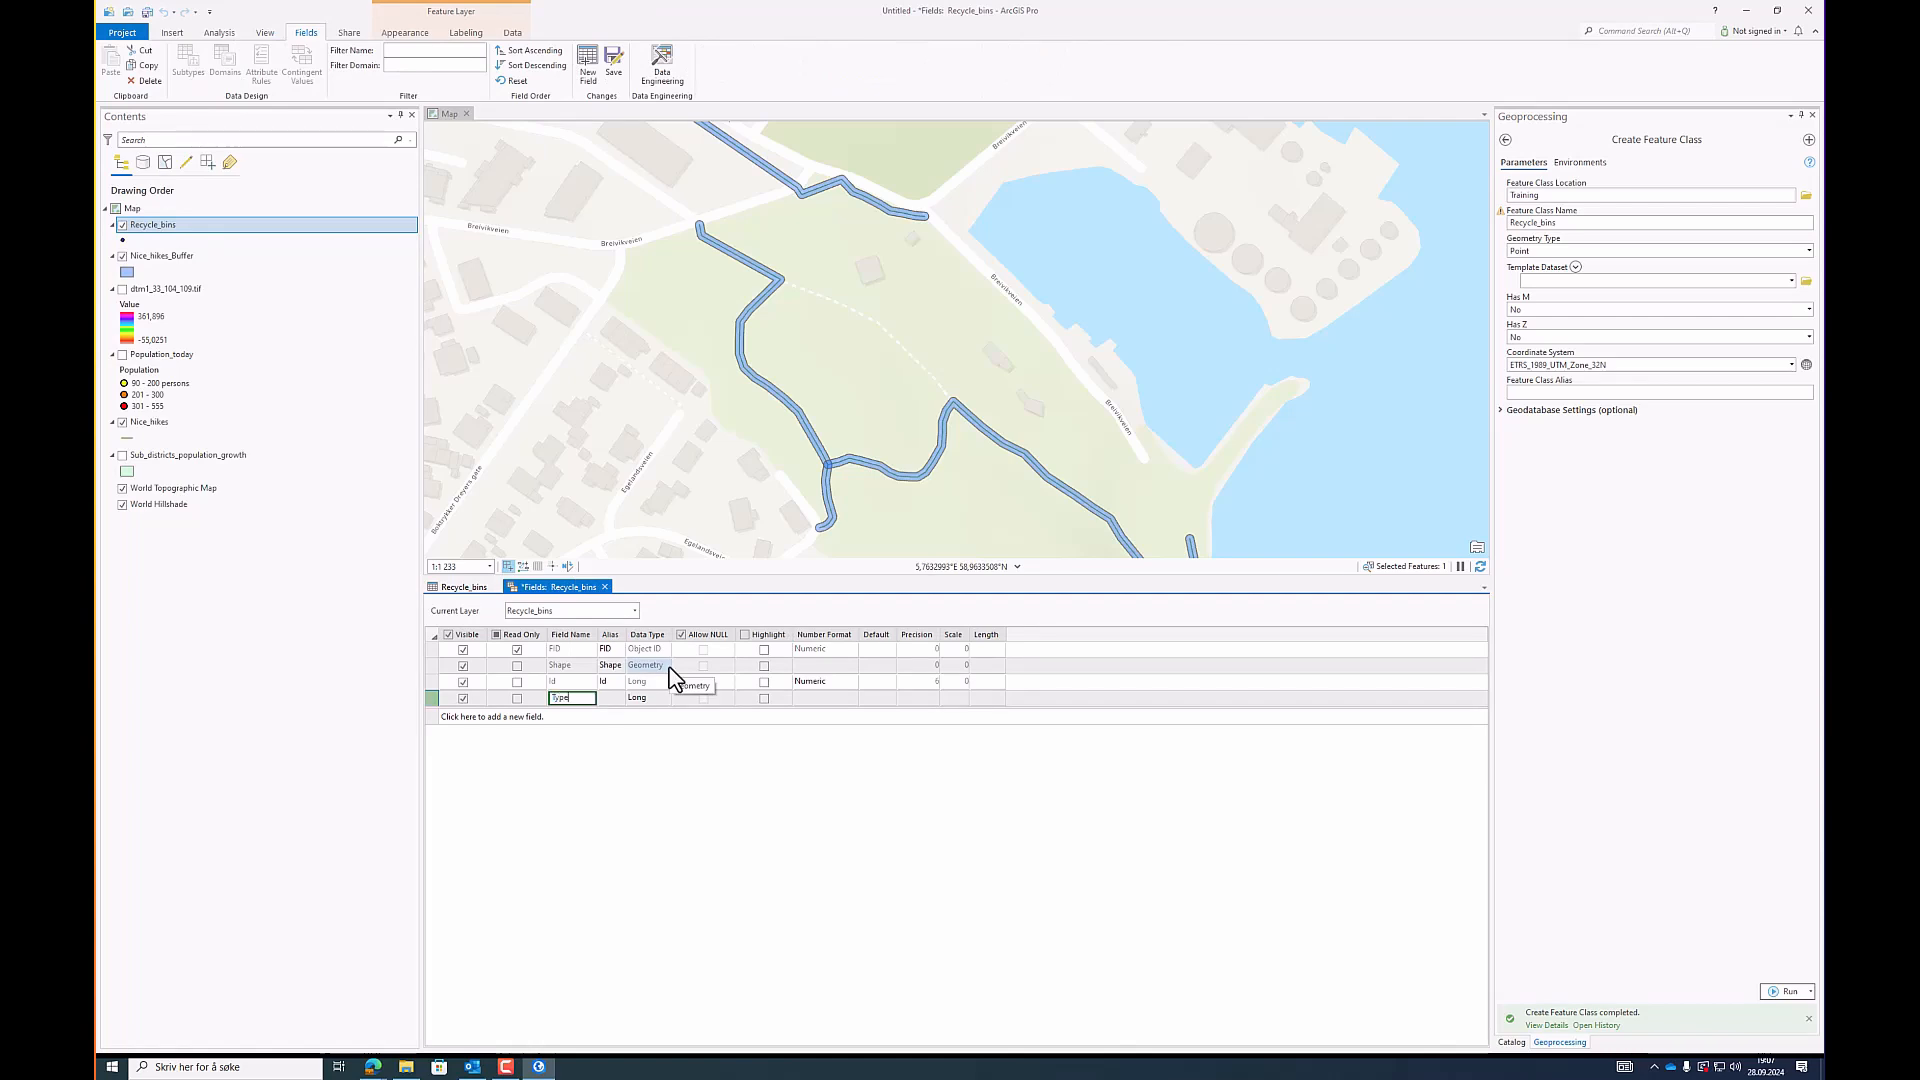
left_click(651, 698)
left_click(661, 699)
left_click(662, 700)
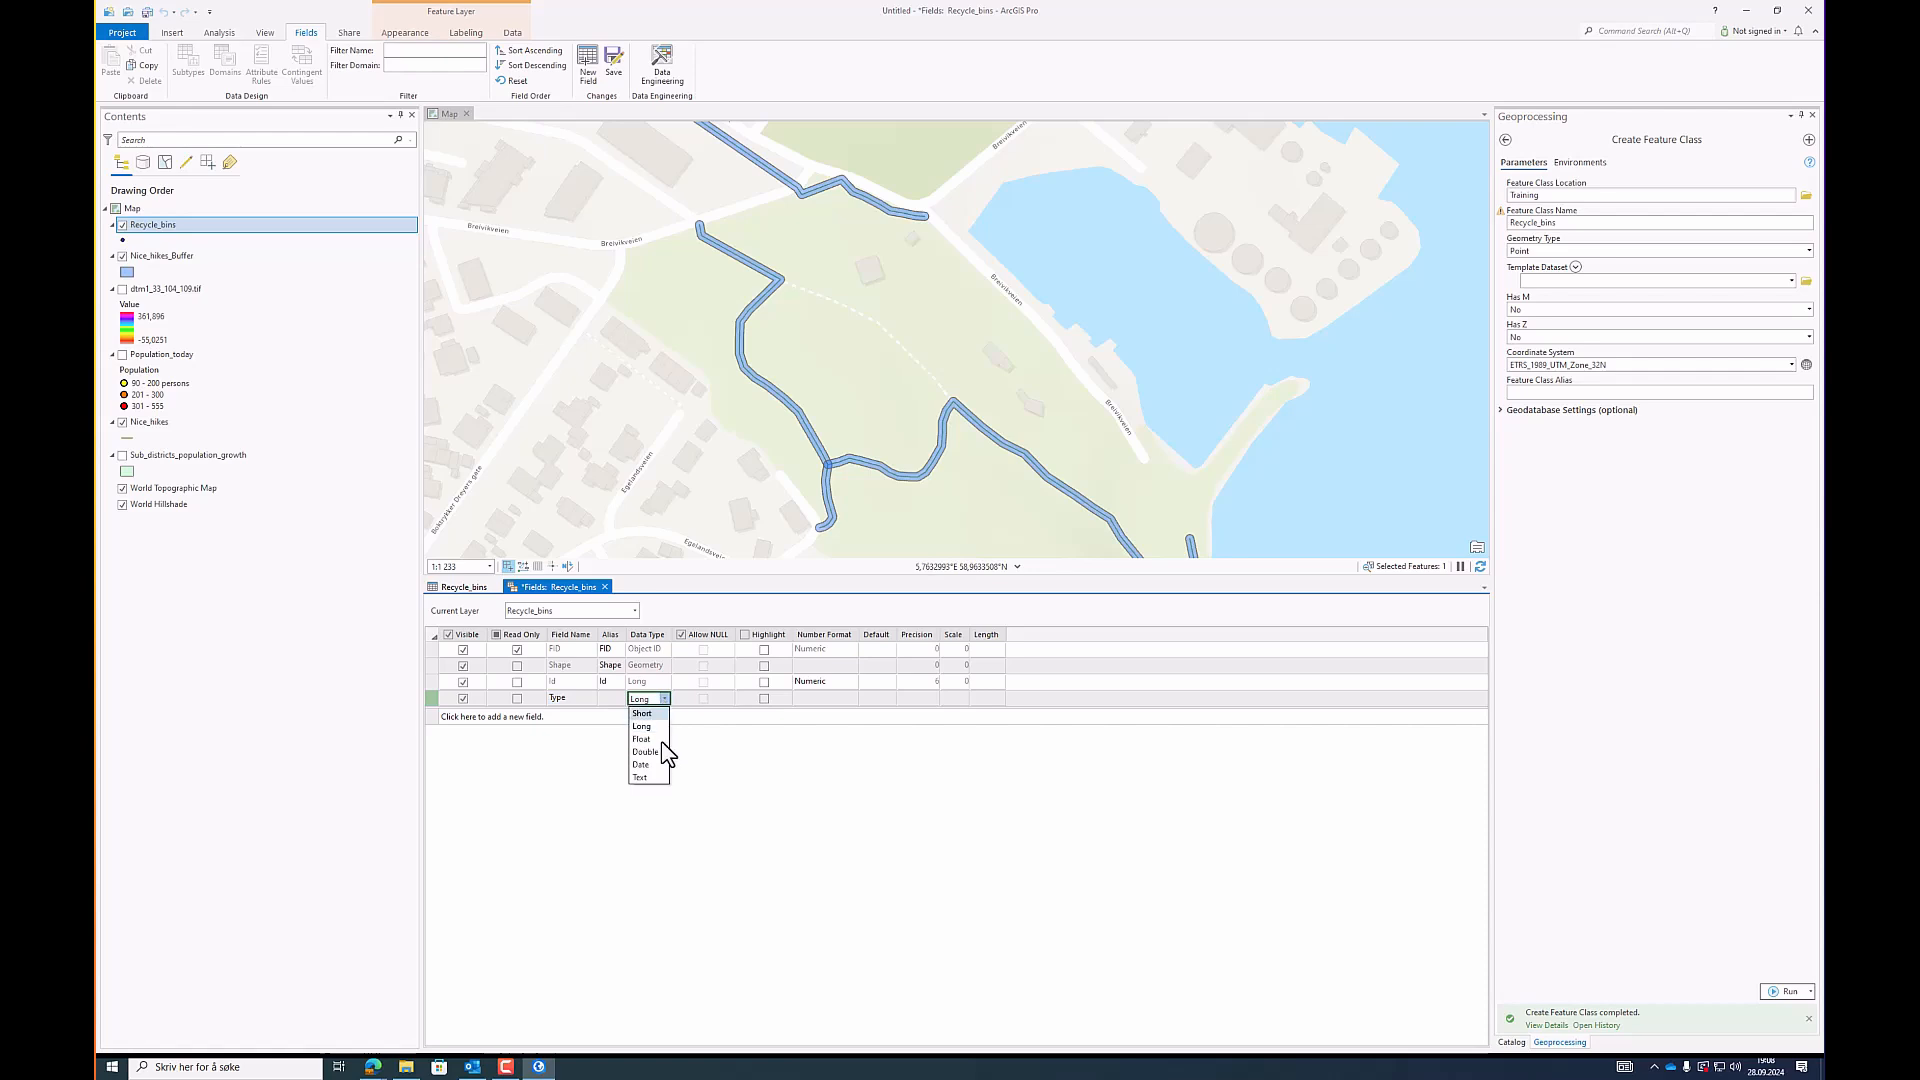
left_click(652, 778)
left_click(614, 66)
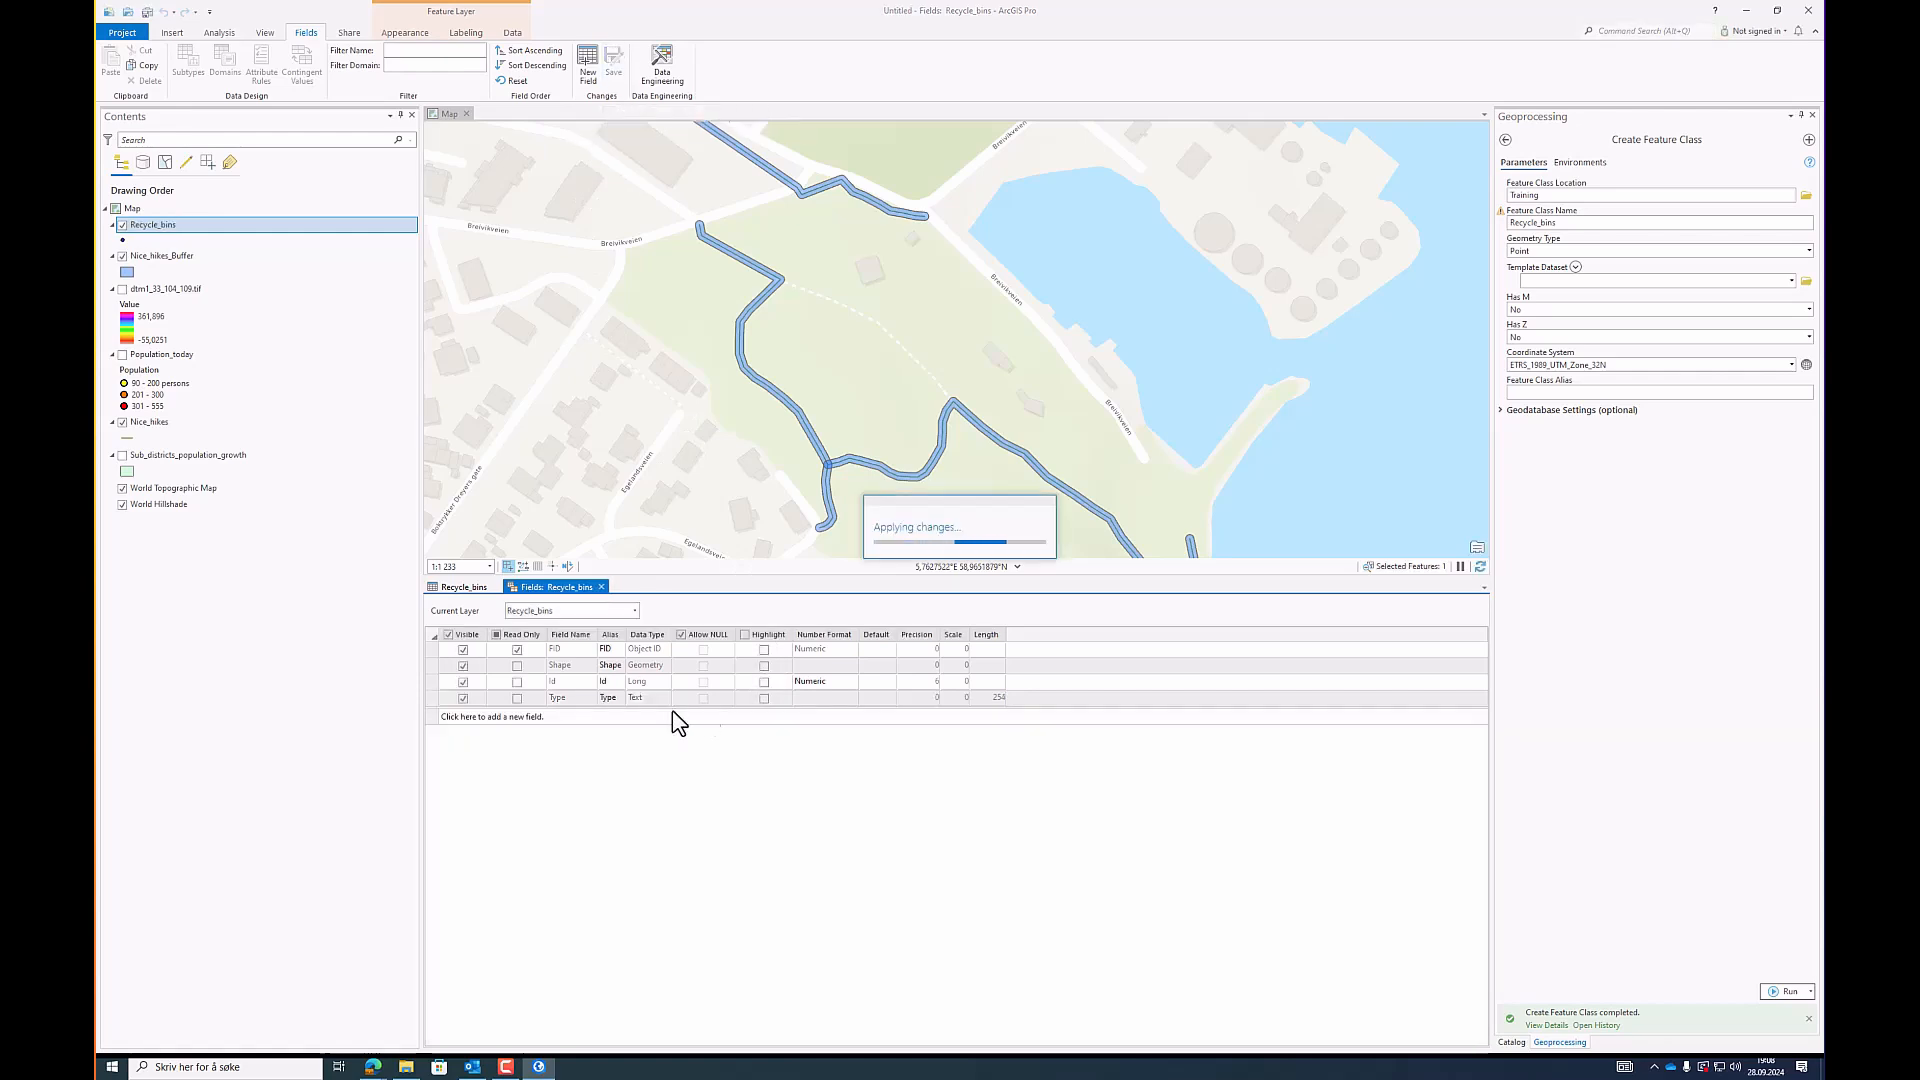
left_click(601, 587)
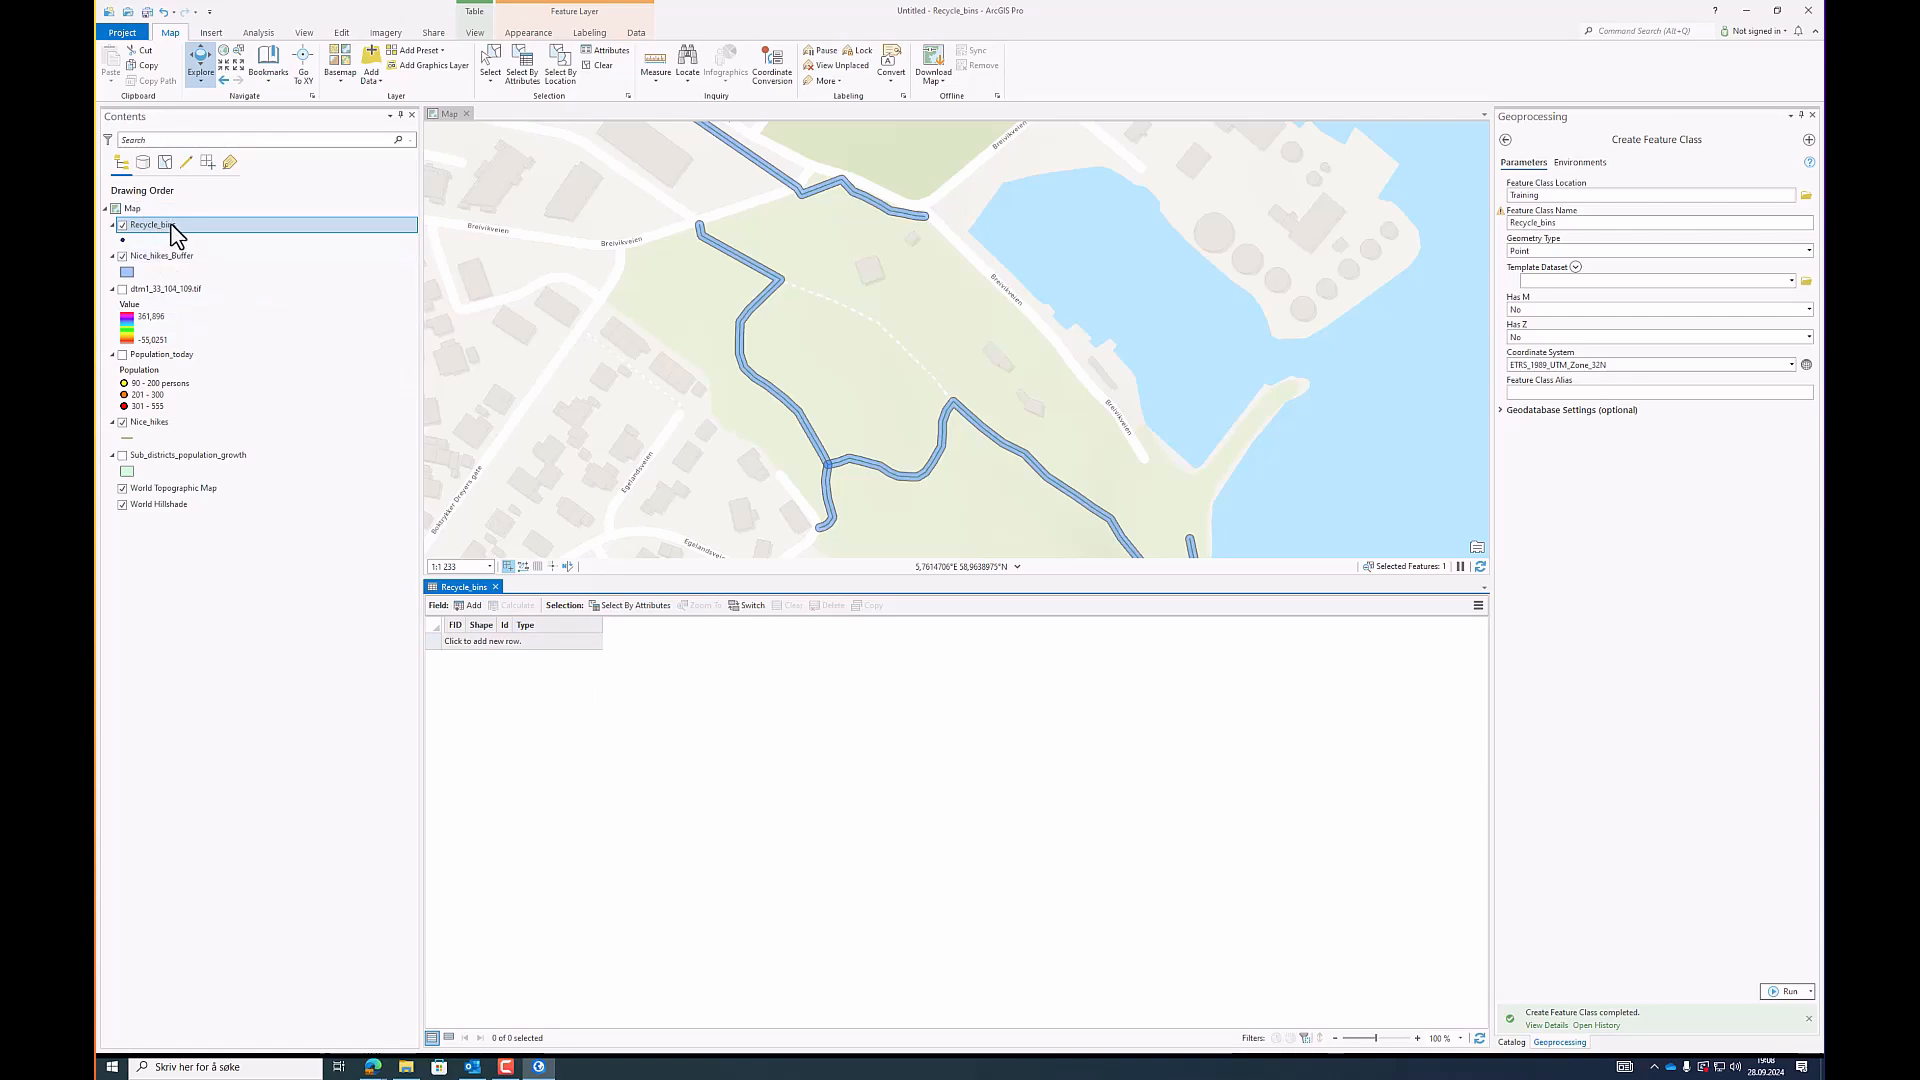
Step: Create five Recycle_bins point features spread across the green area around Egeland, near the hiking trails
left_click(344, 33)
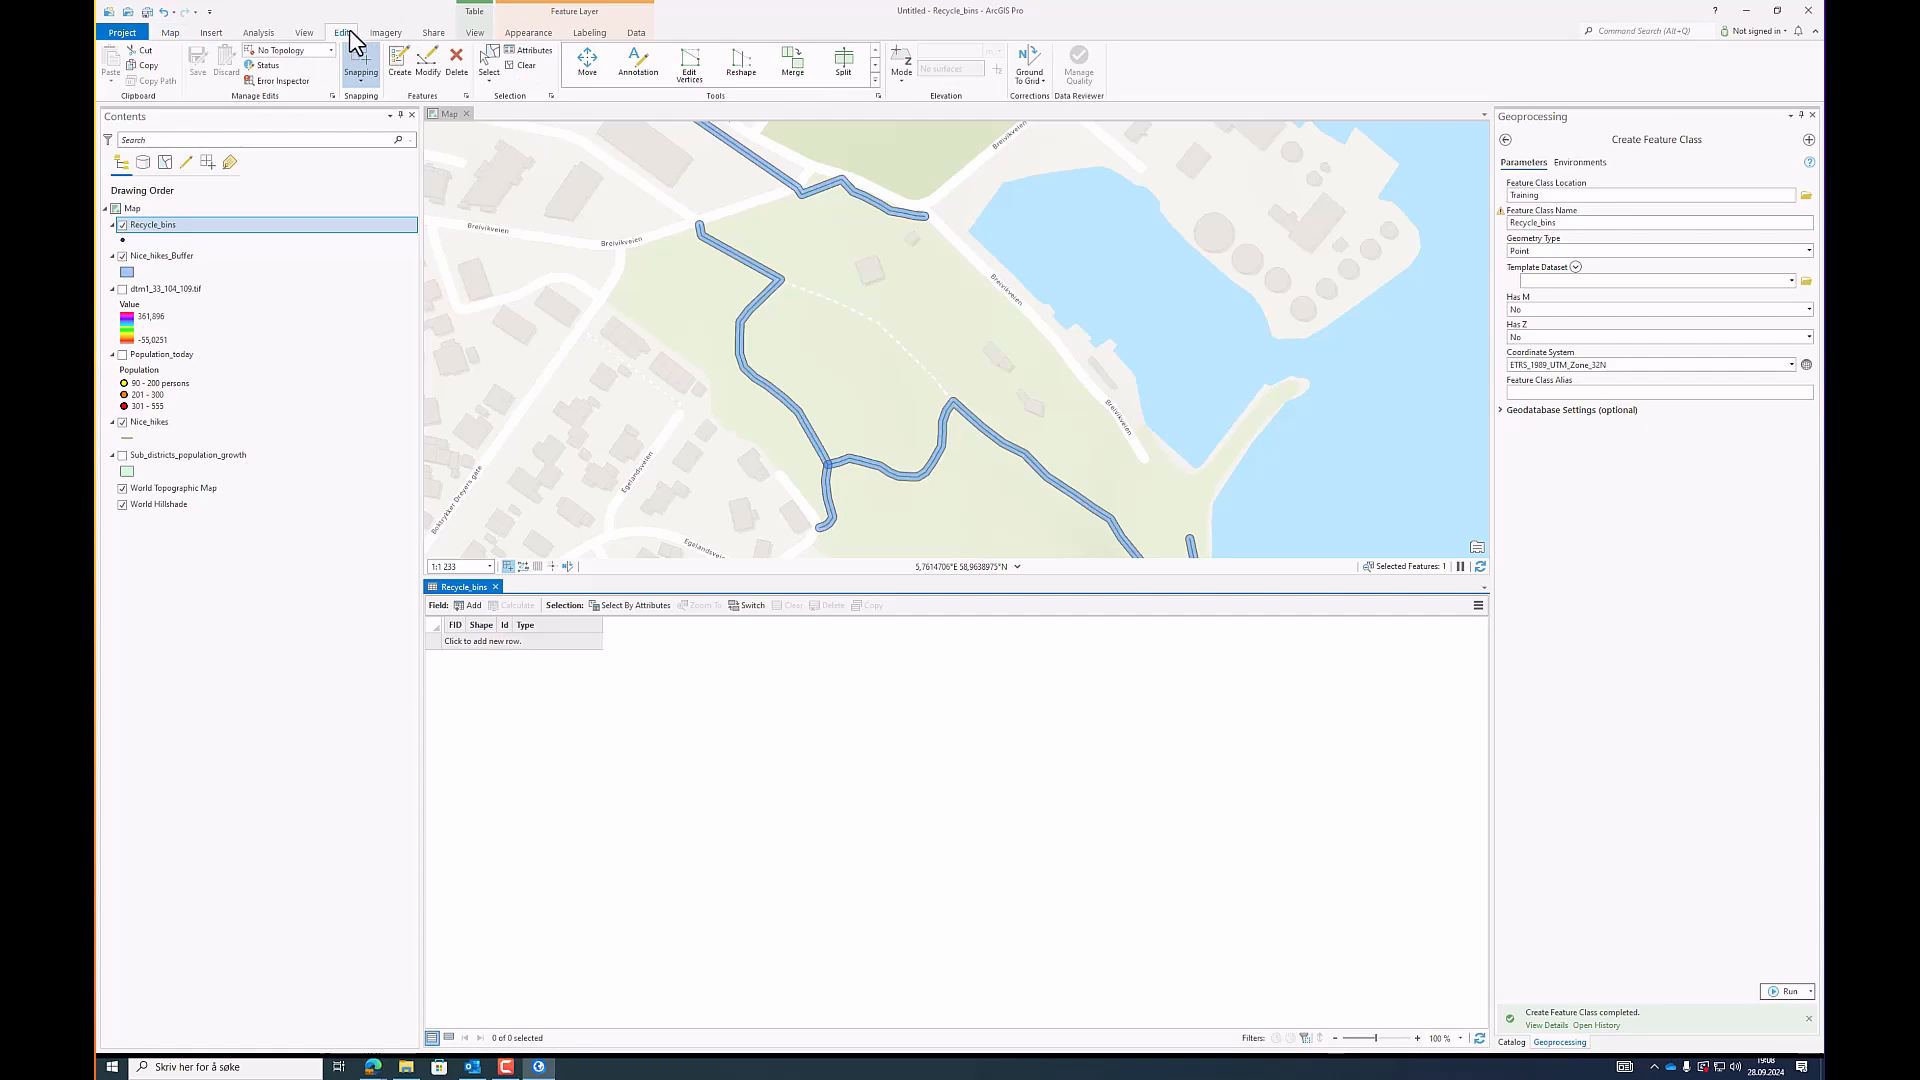
left_click(399, 70)
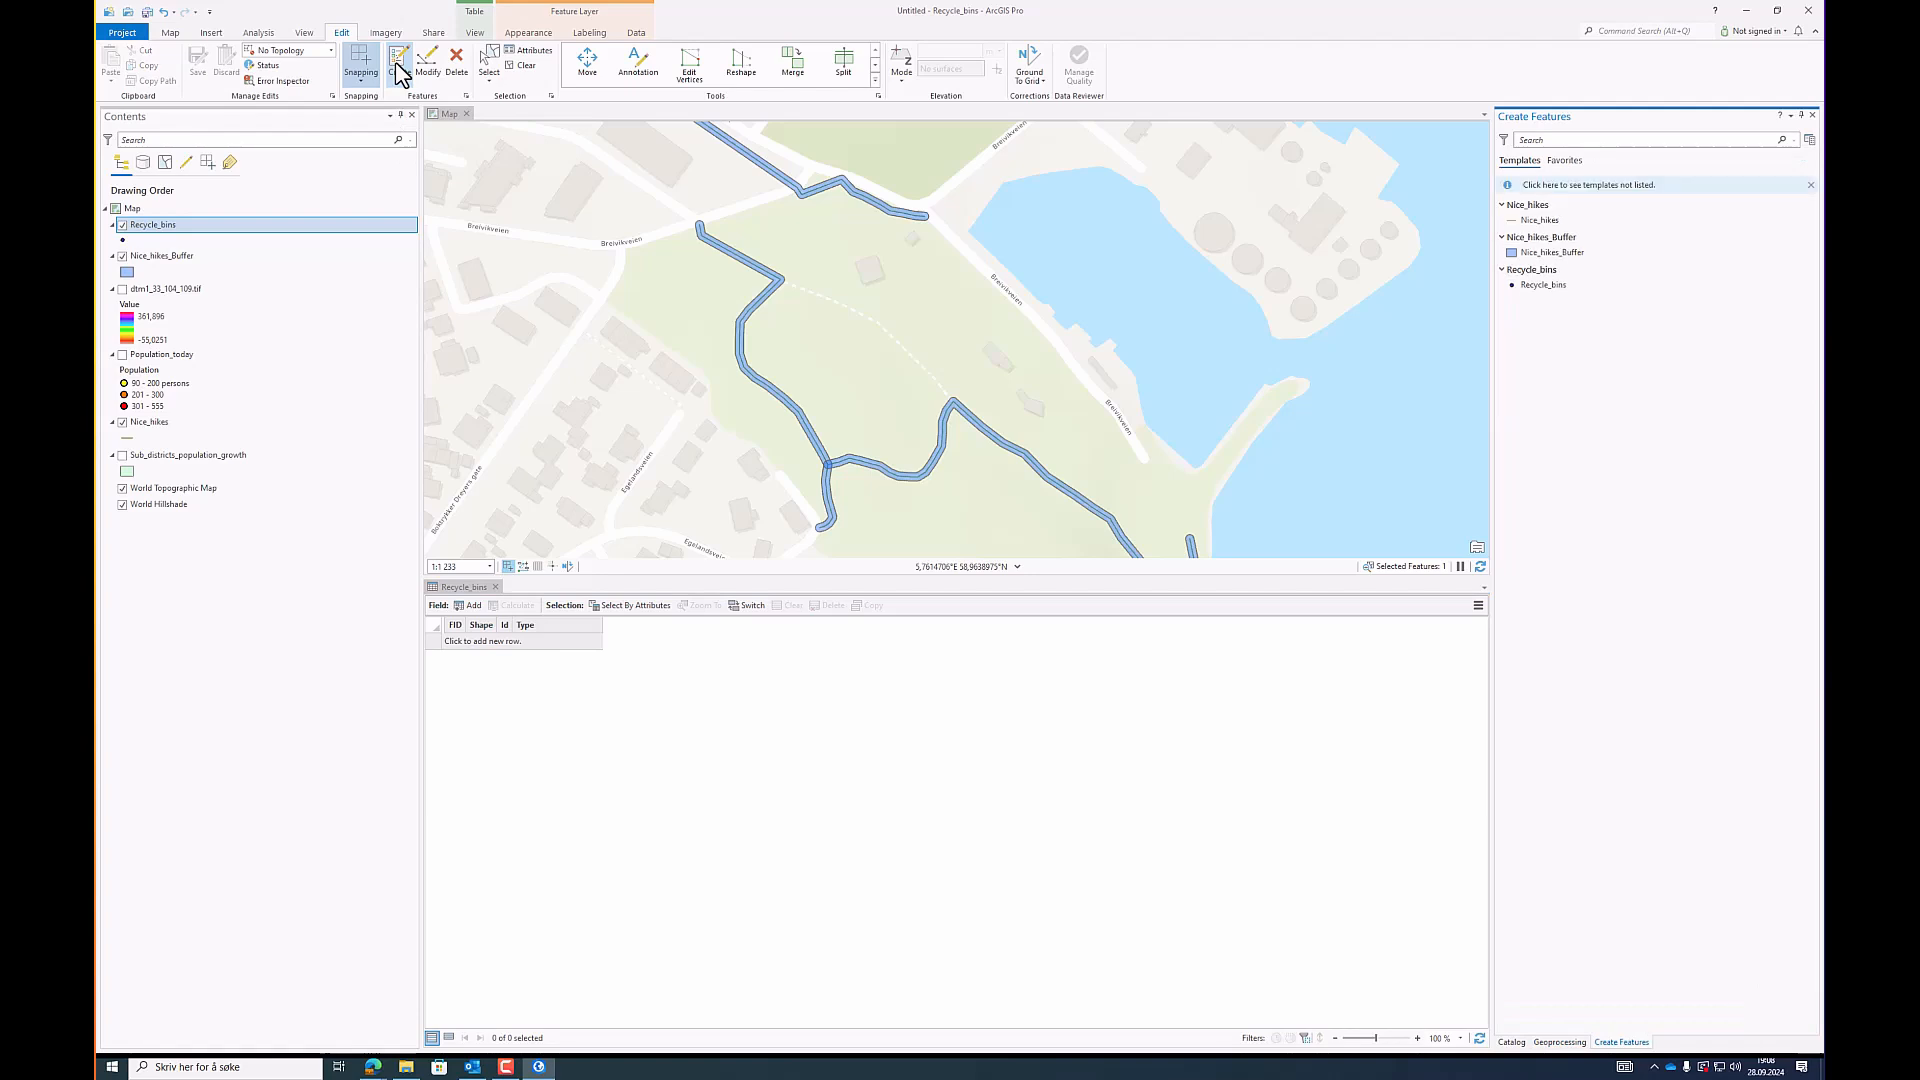
left_click(1556, 288)
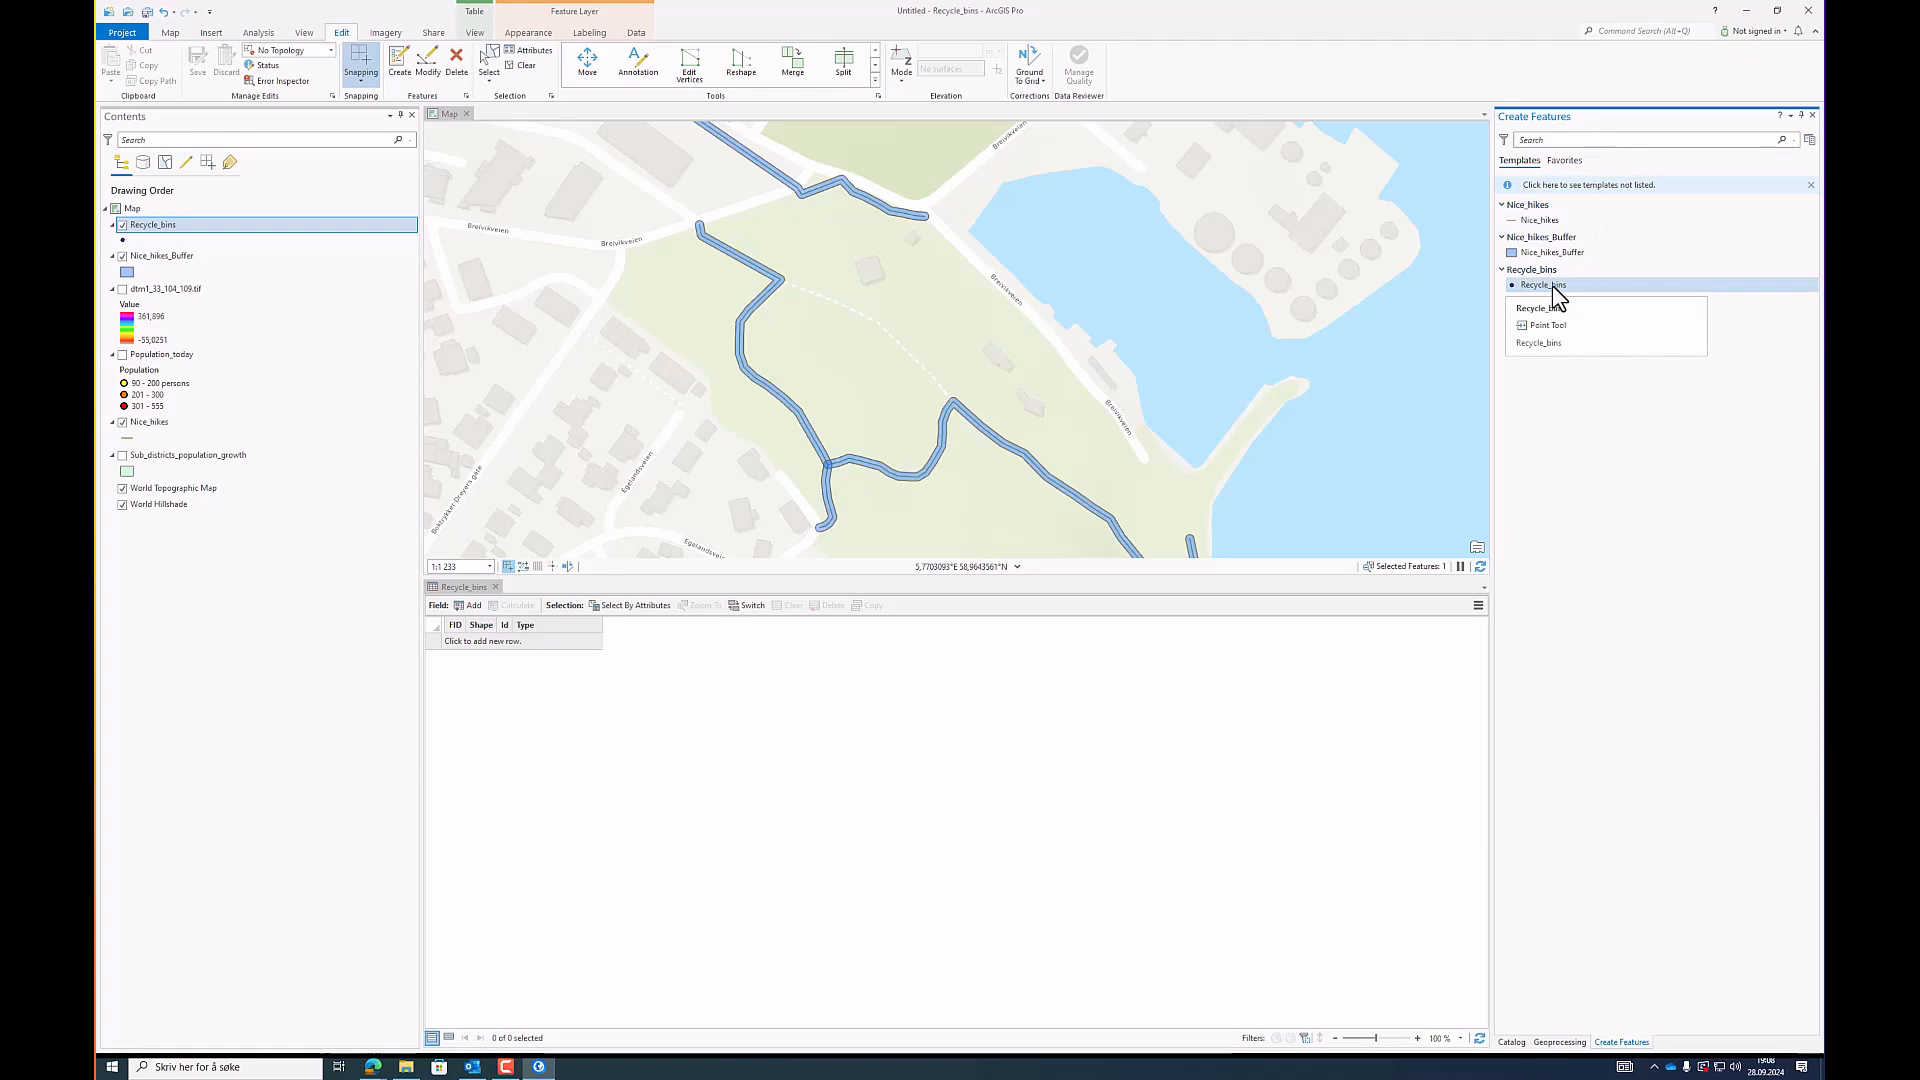
left_click(1552, 284)
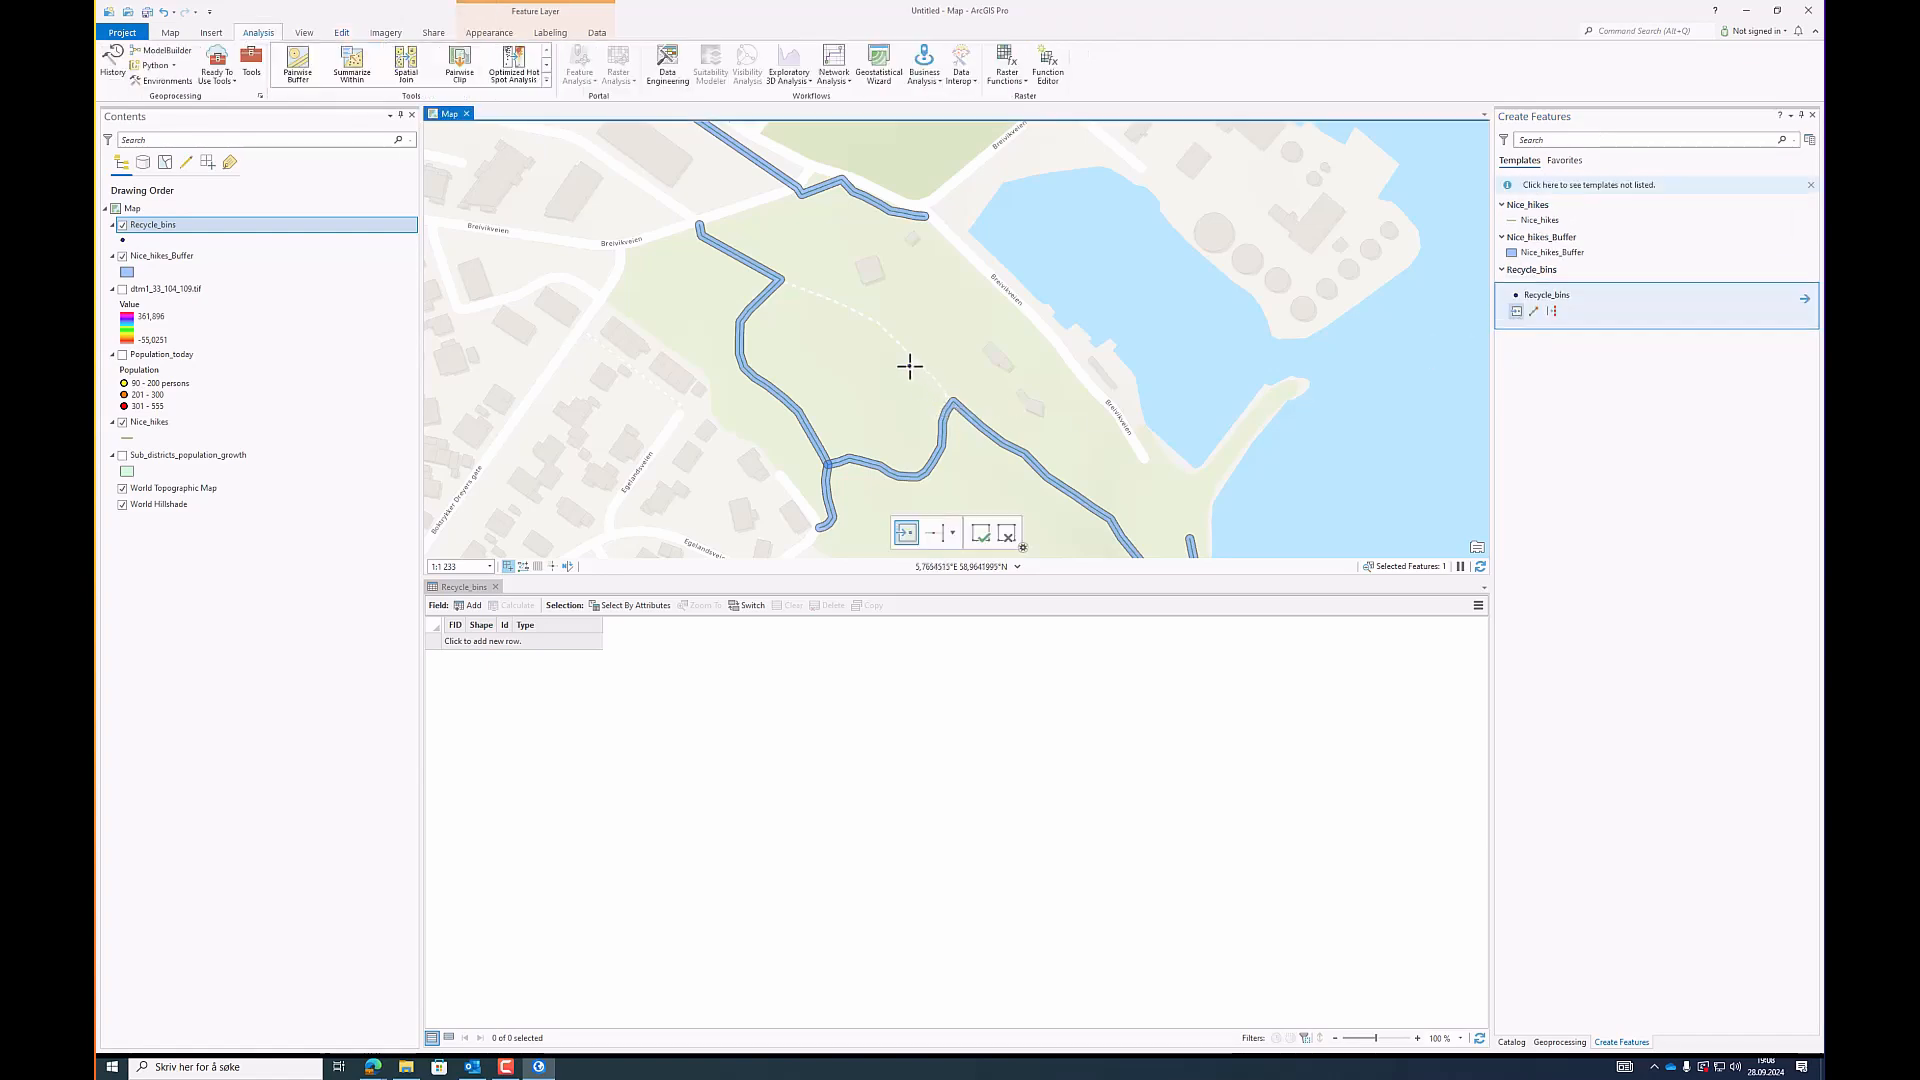
left_click(1517, 309)
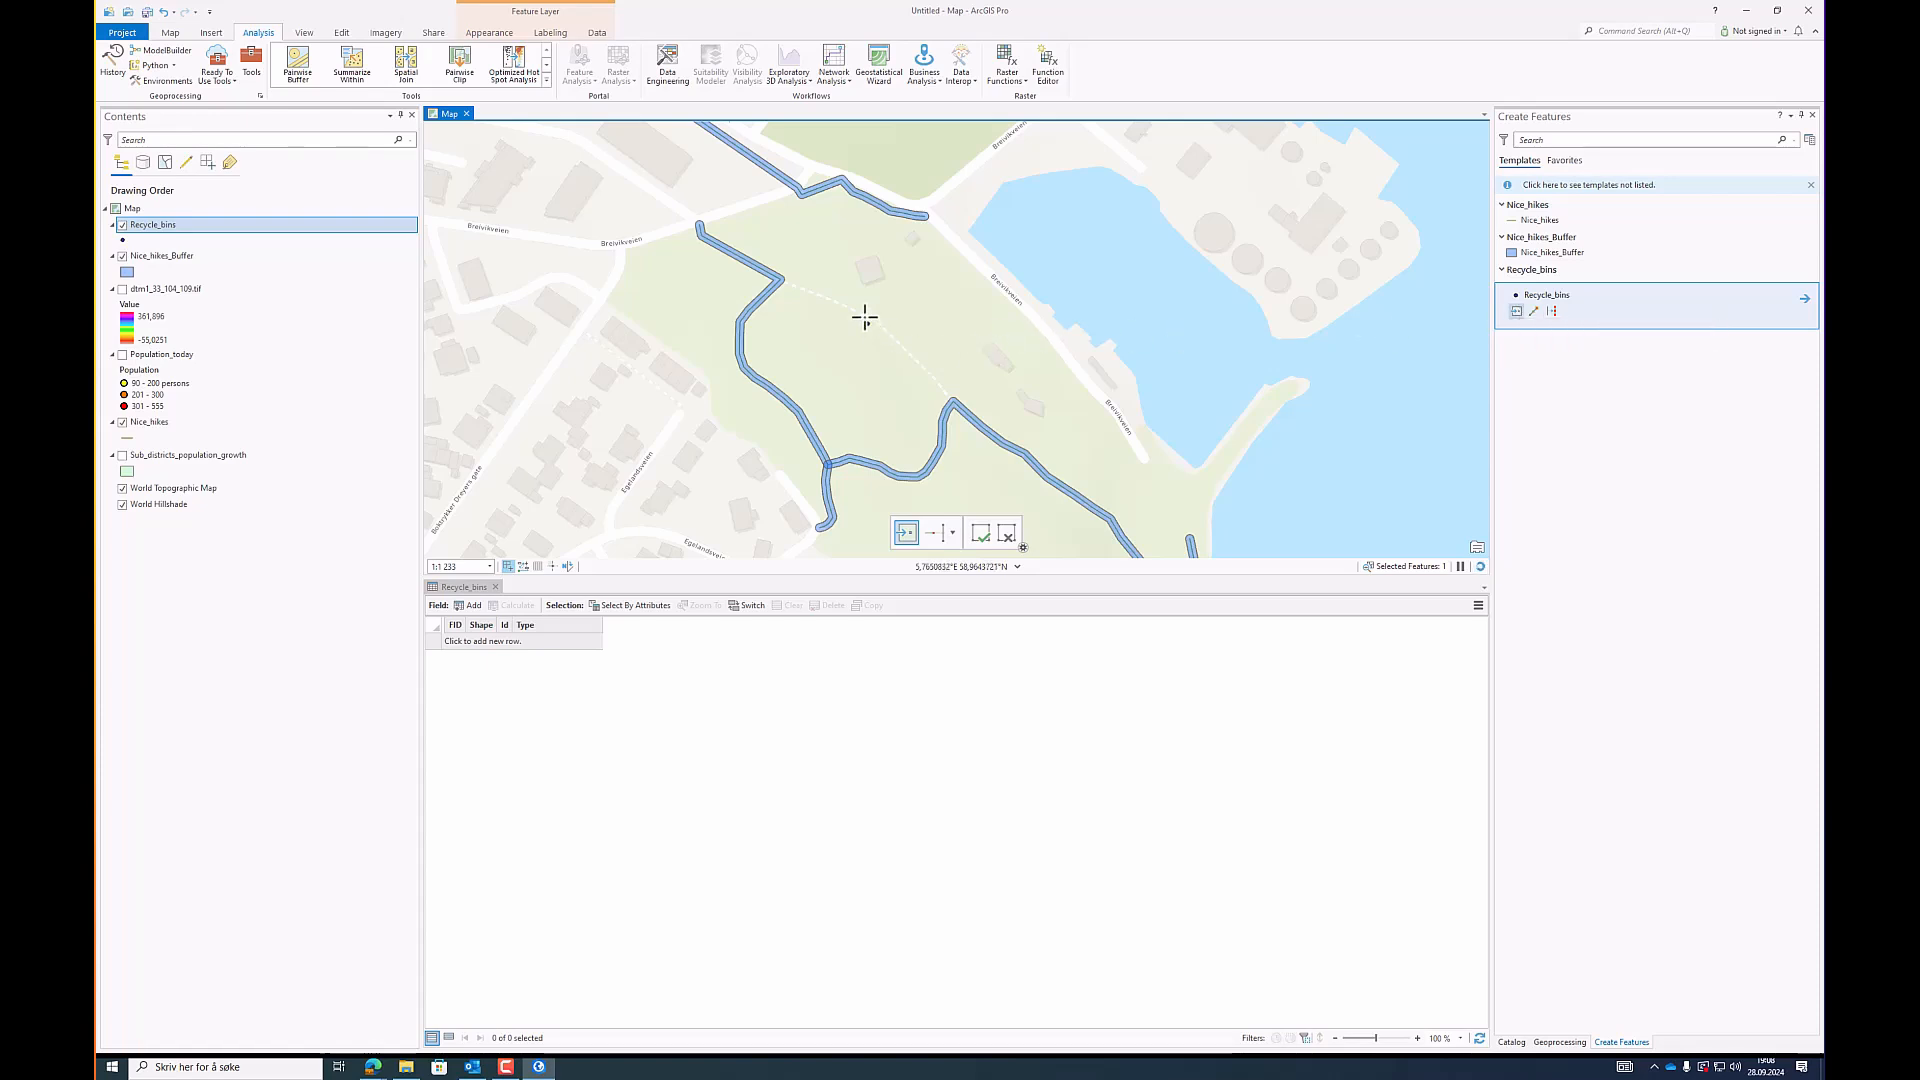
scroll(810, 208, "down", 5)
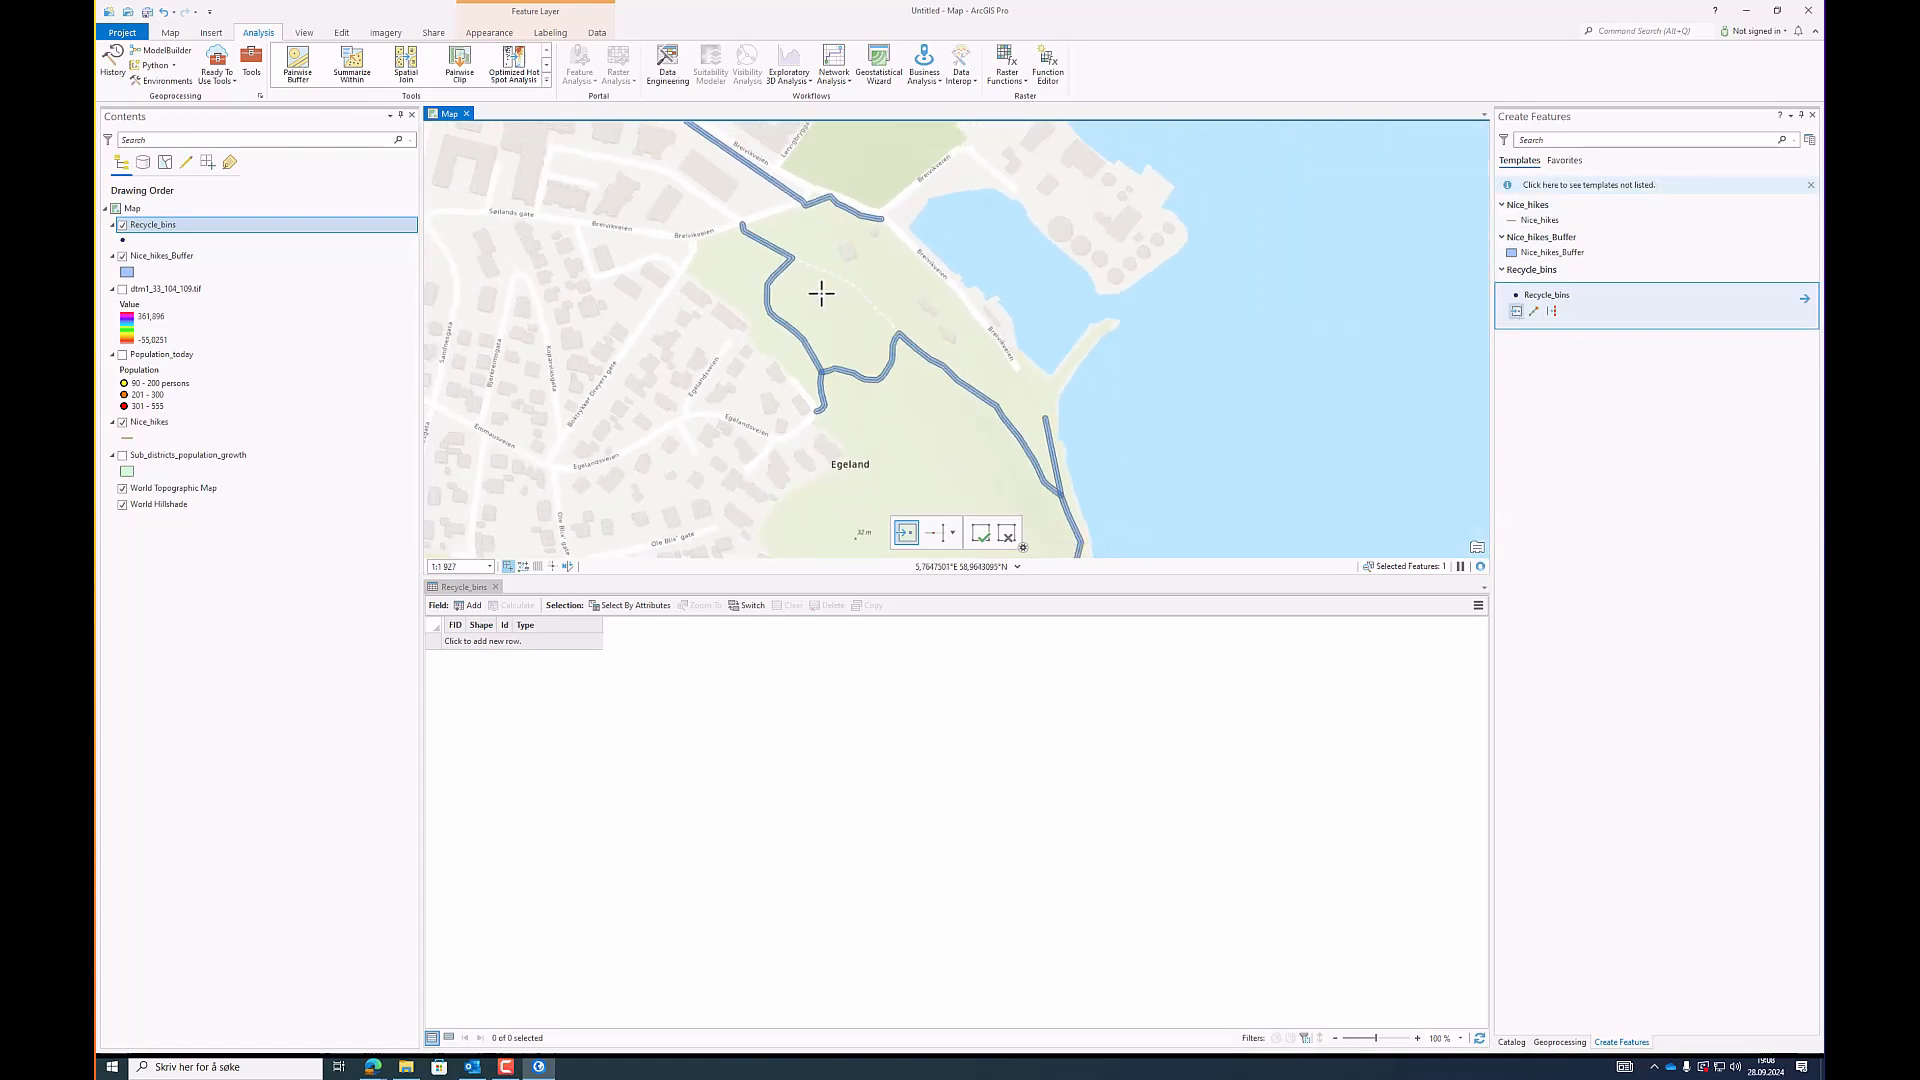
scroll(962, 467, "up", 2)
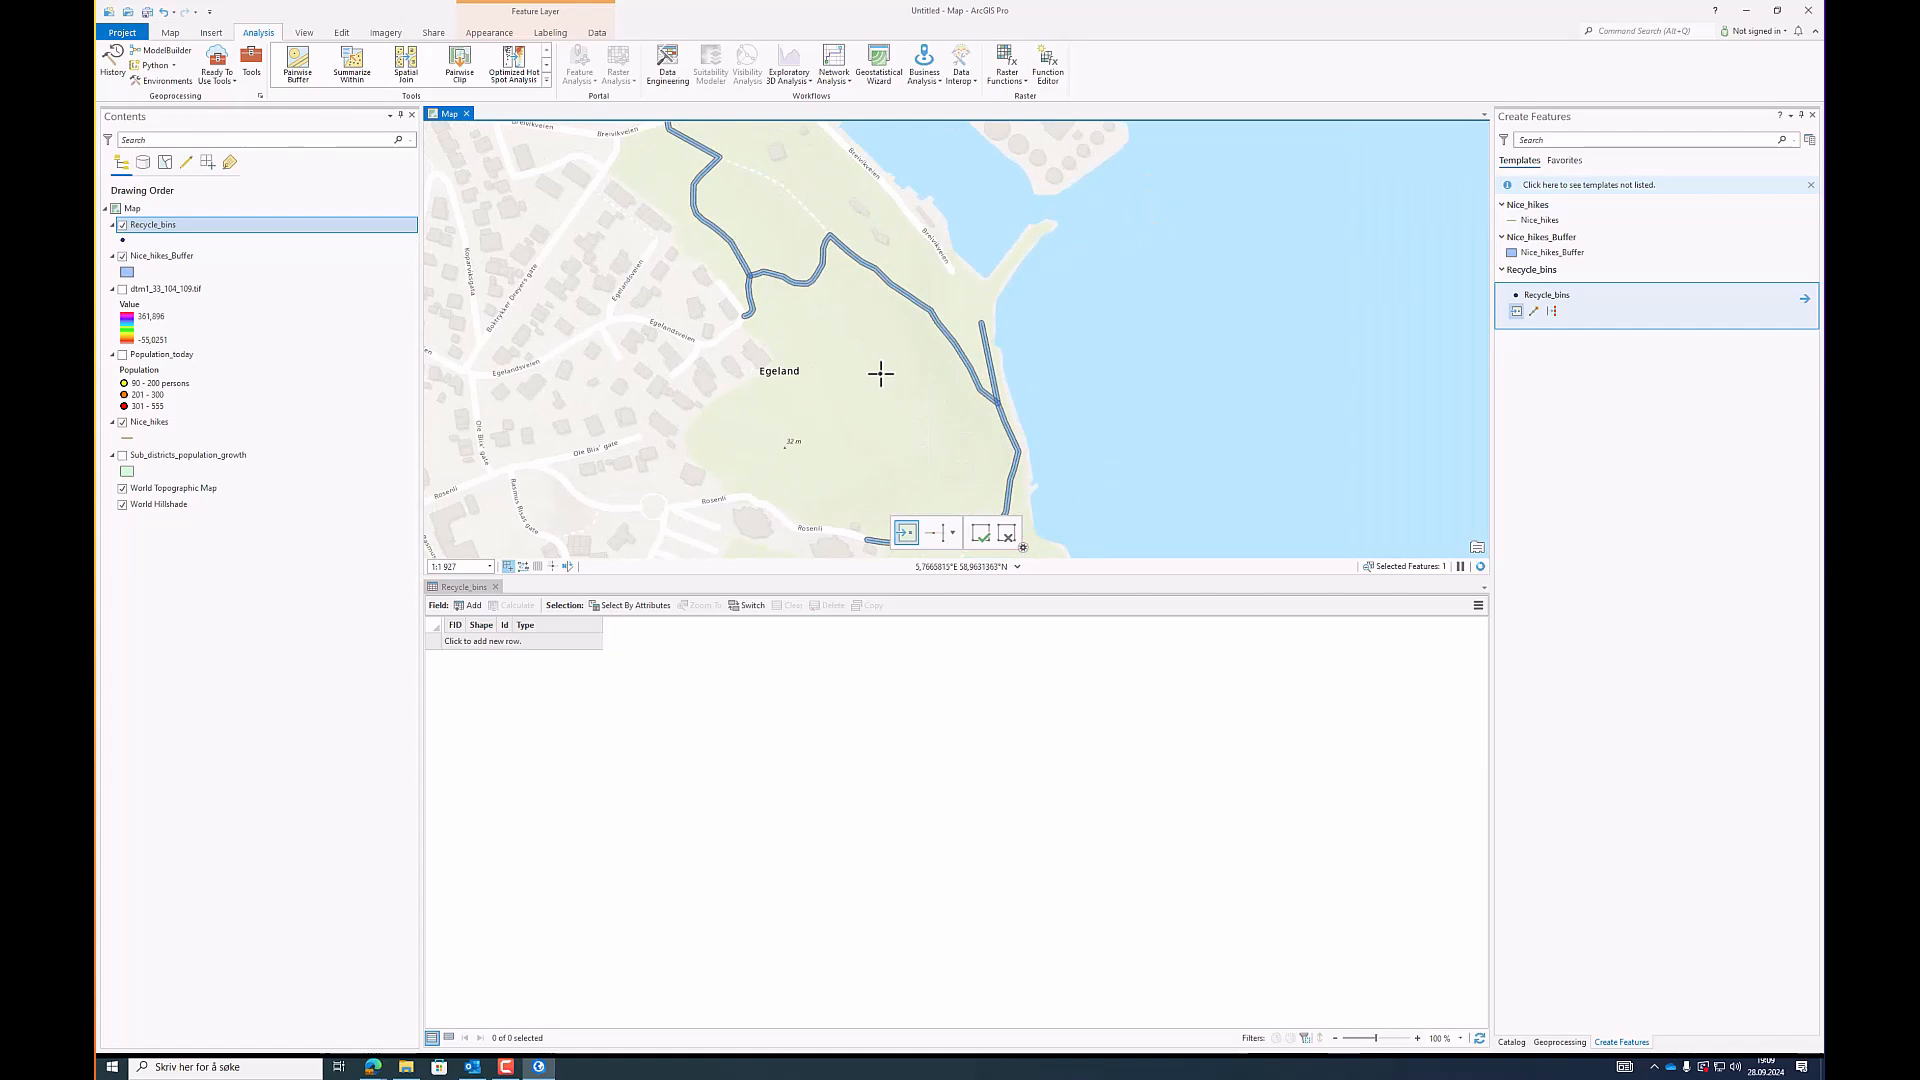
left_click(833, 422)
left_click(869, 340)
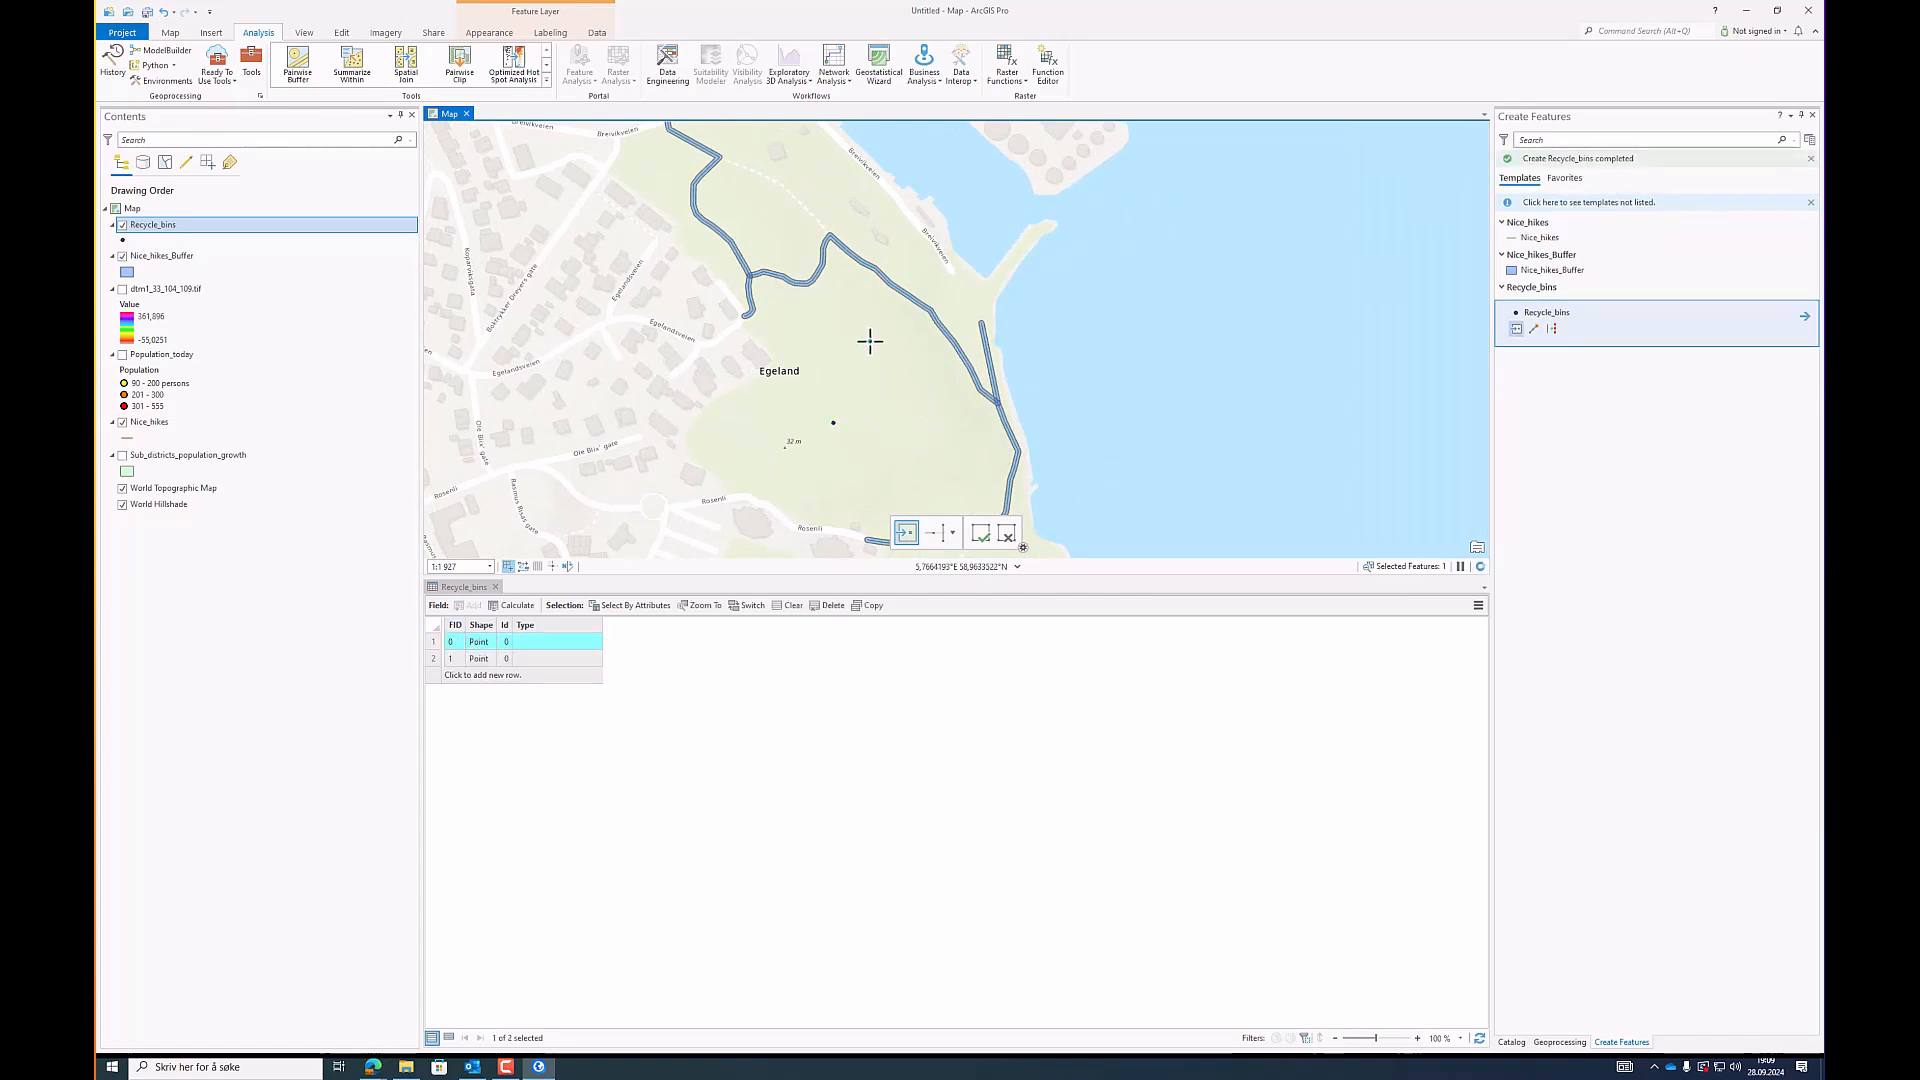
left_click(776, 231)
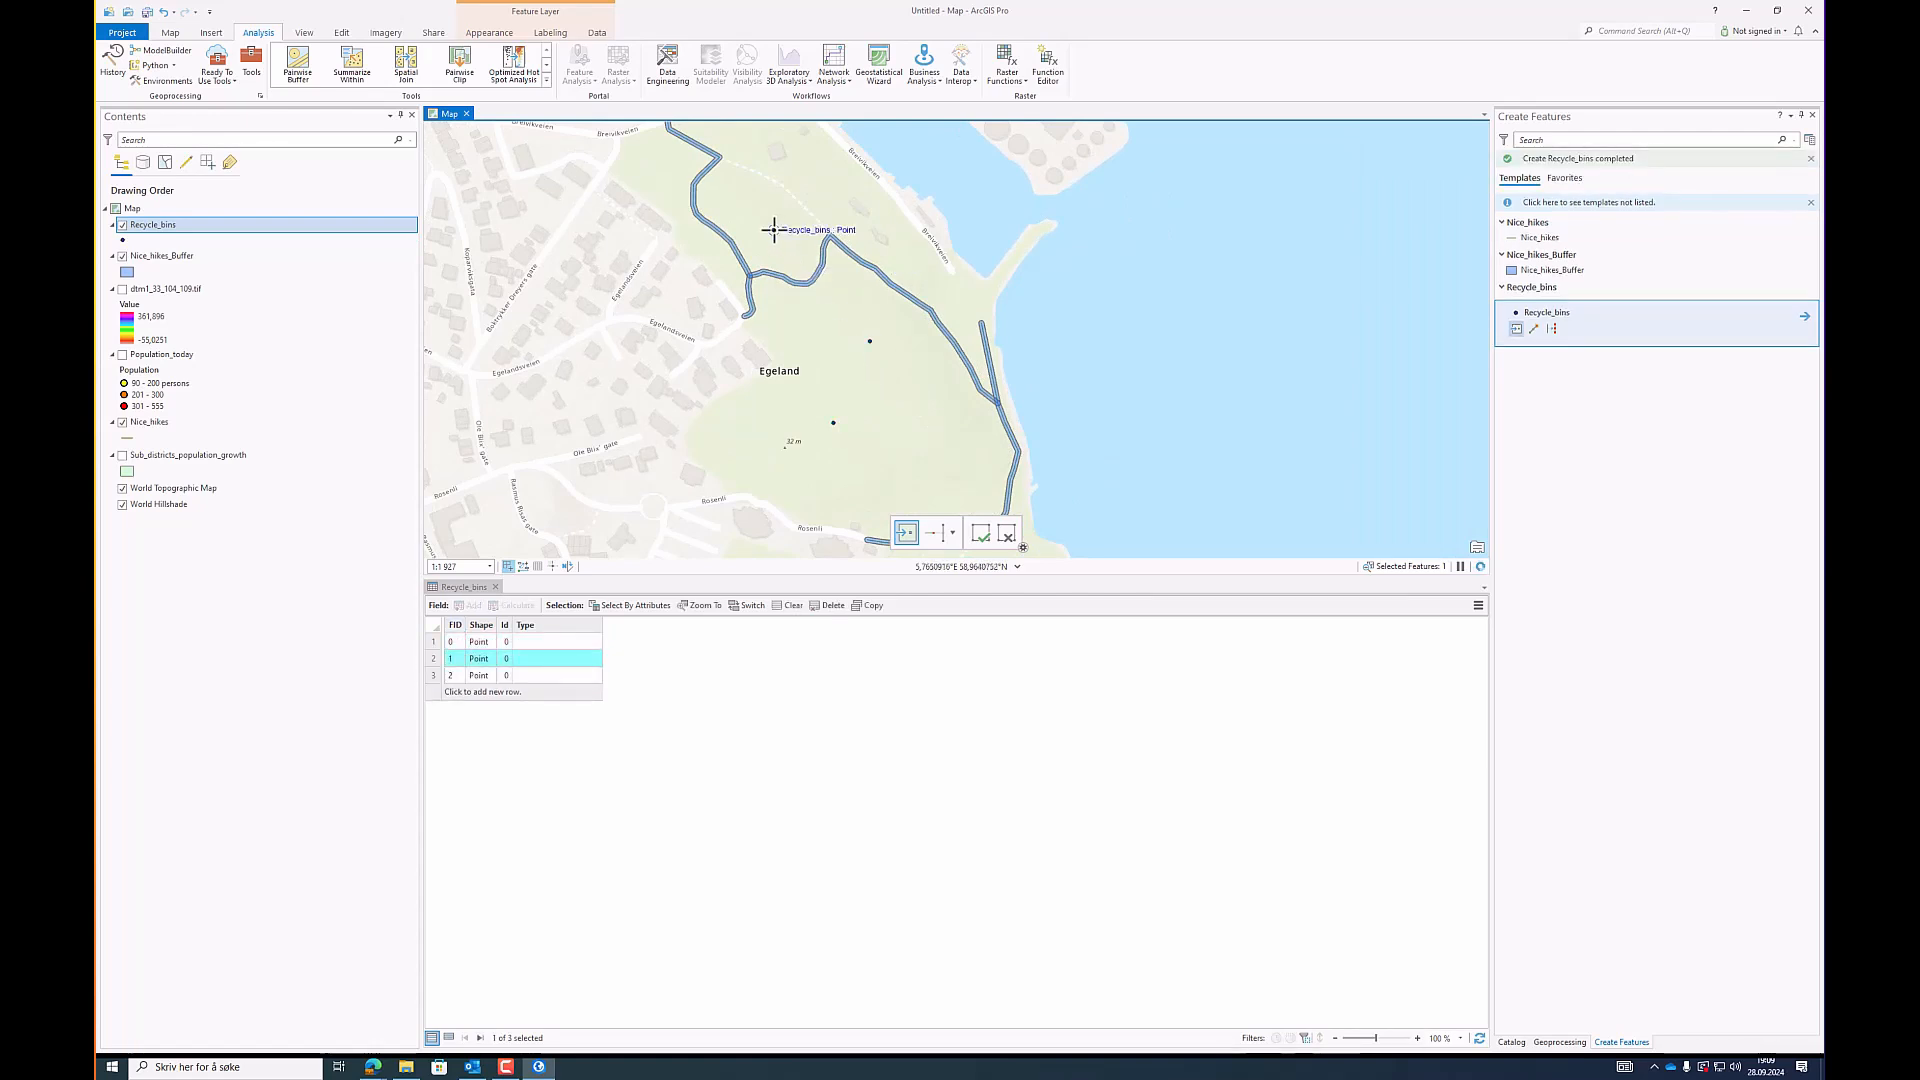
left_click(835, 172)
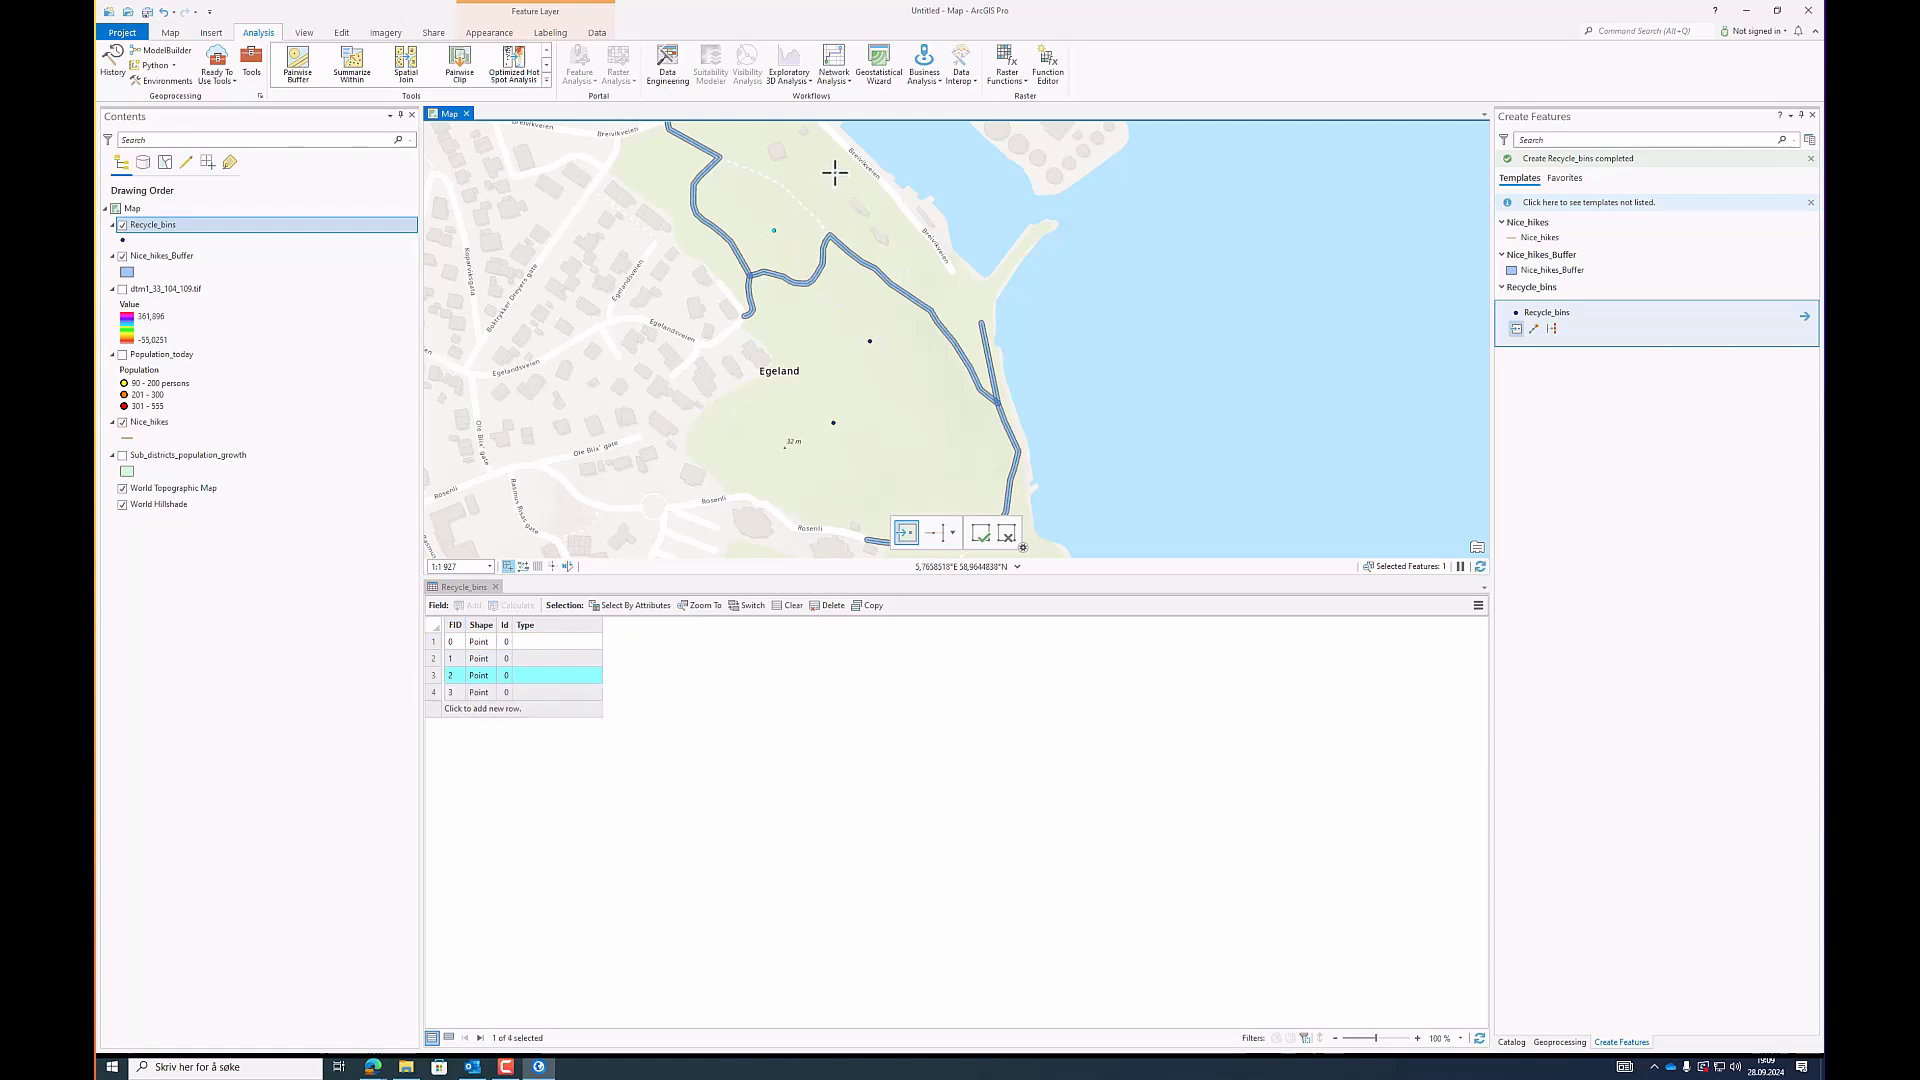
left_click(934, 447)
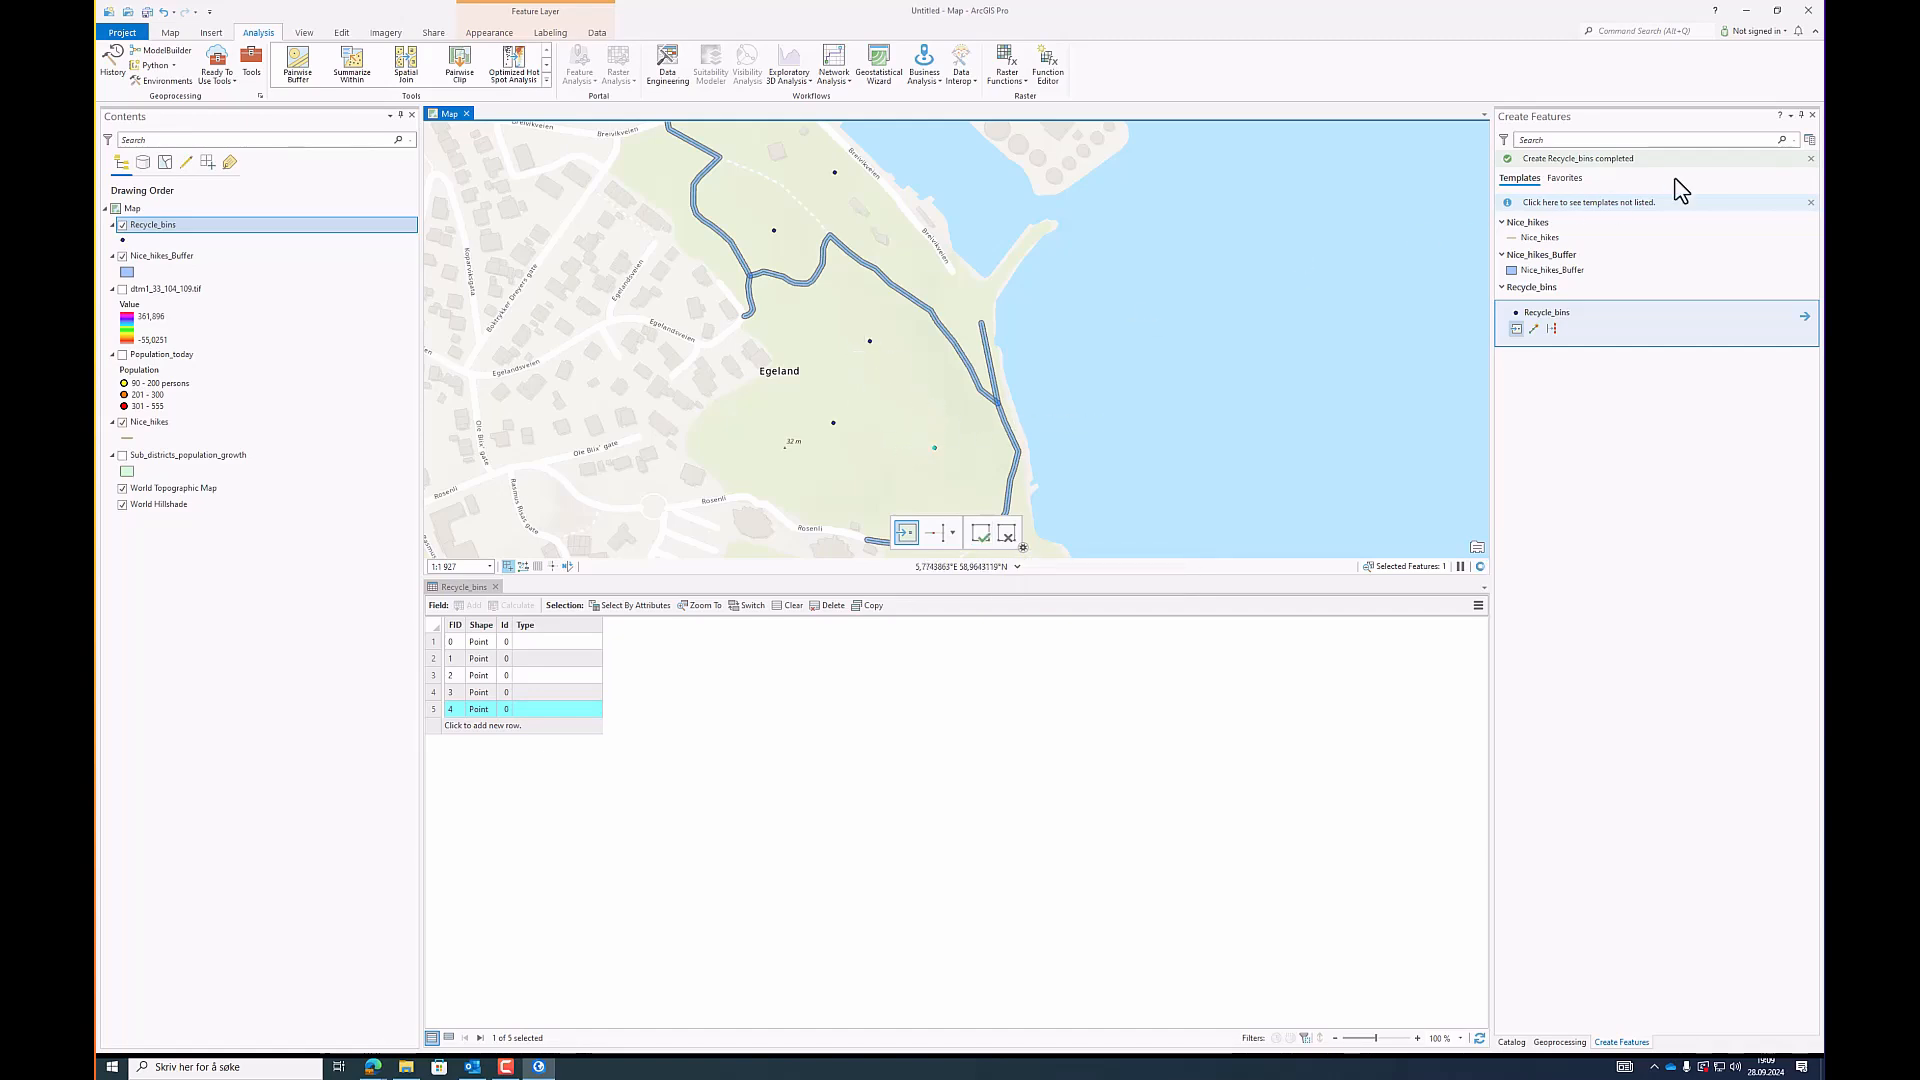
Step: Close the Create Features pane and save the pending edits to the new points
left_click(1812, 116)
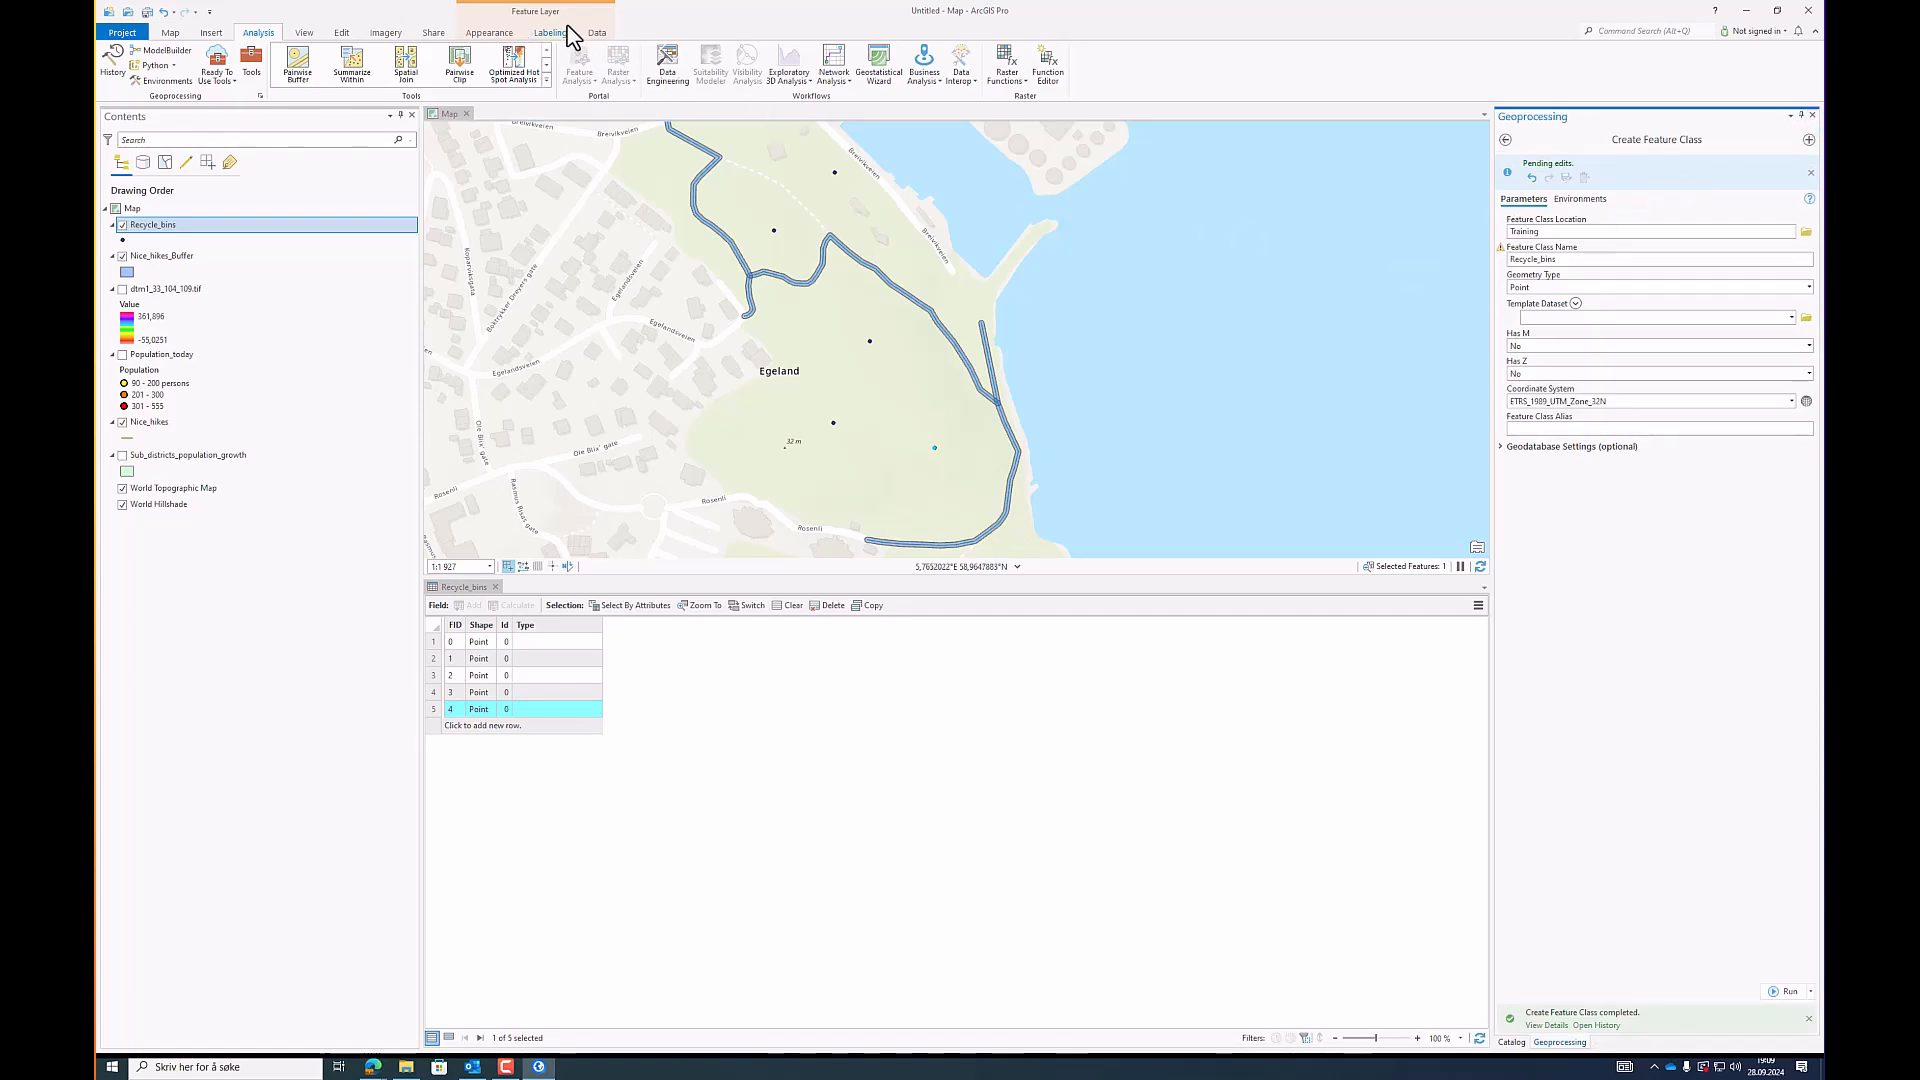
left_click(597, 33)
left_click(332, 33)
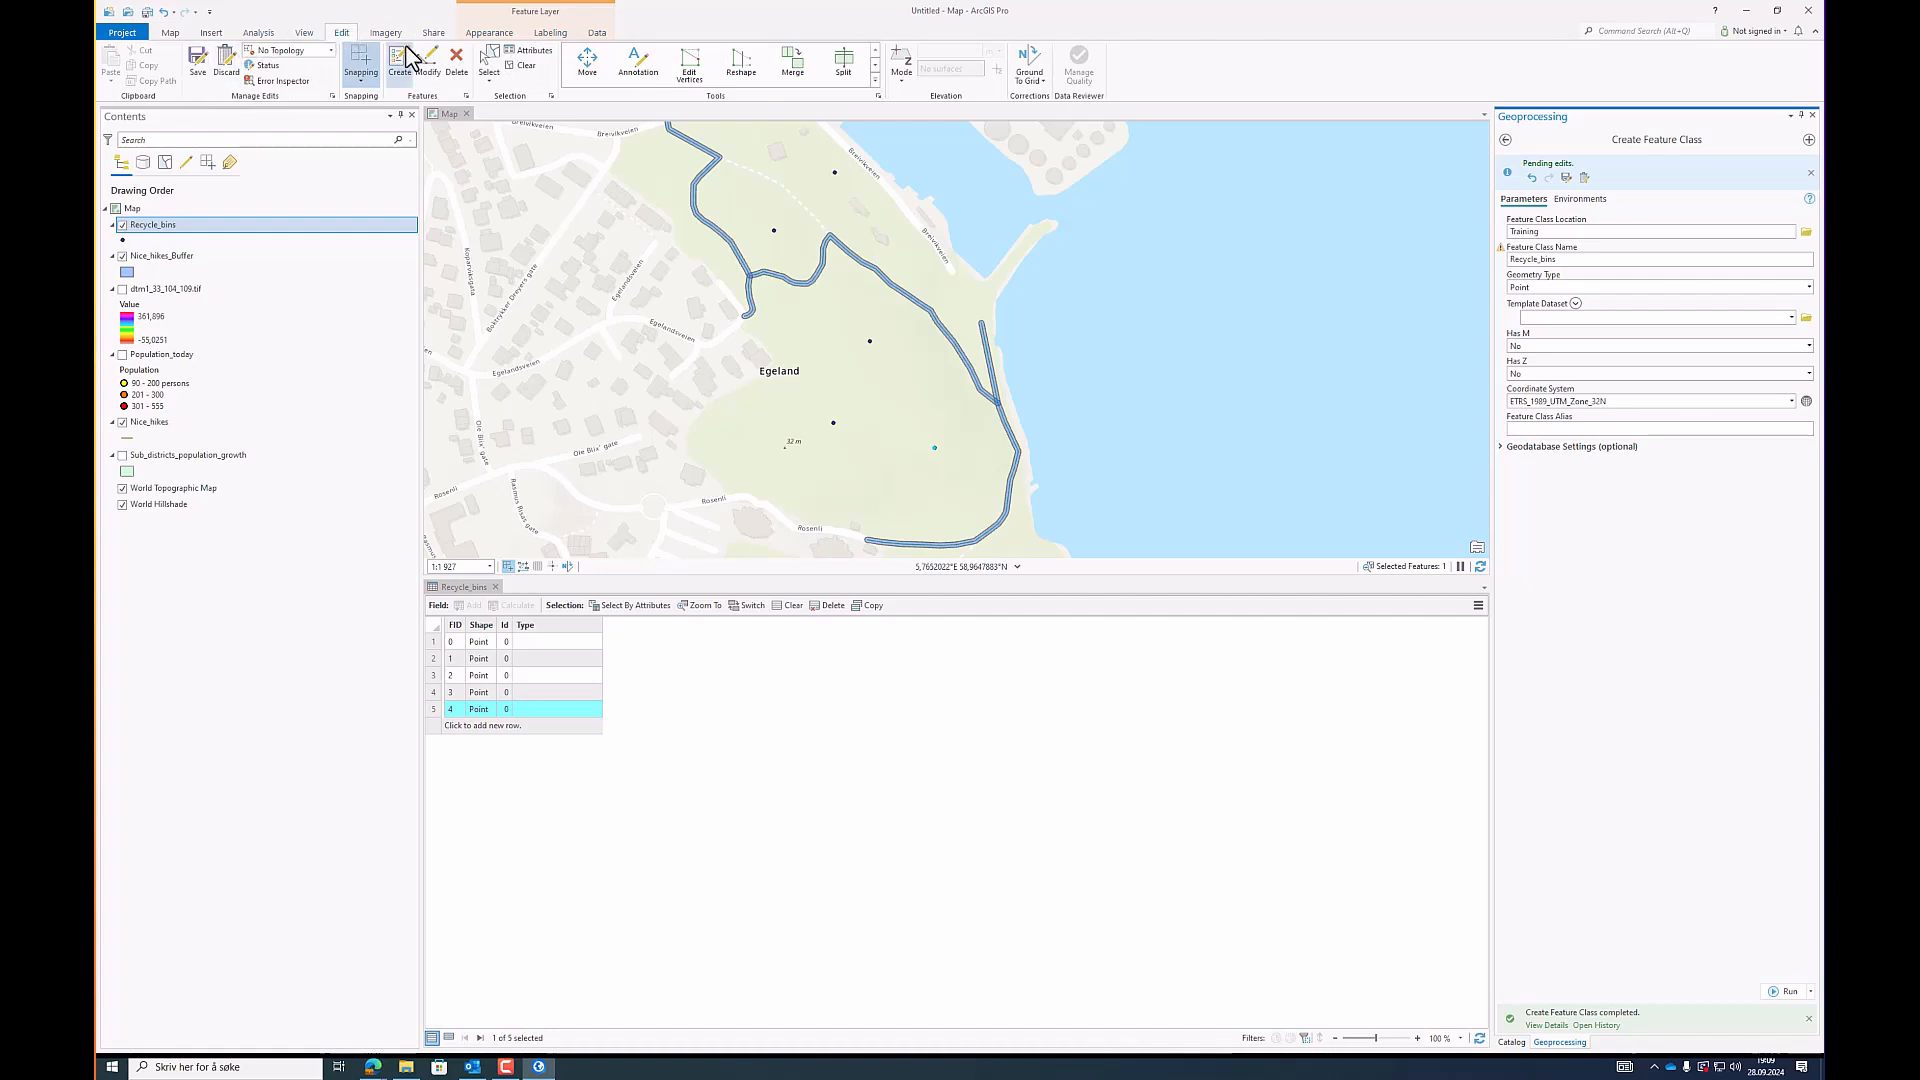
left_click(206, 79)
left_click(973, 559)
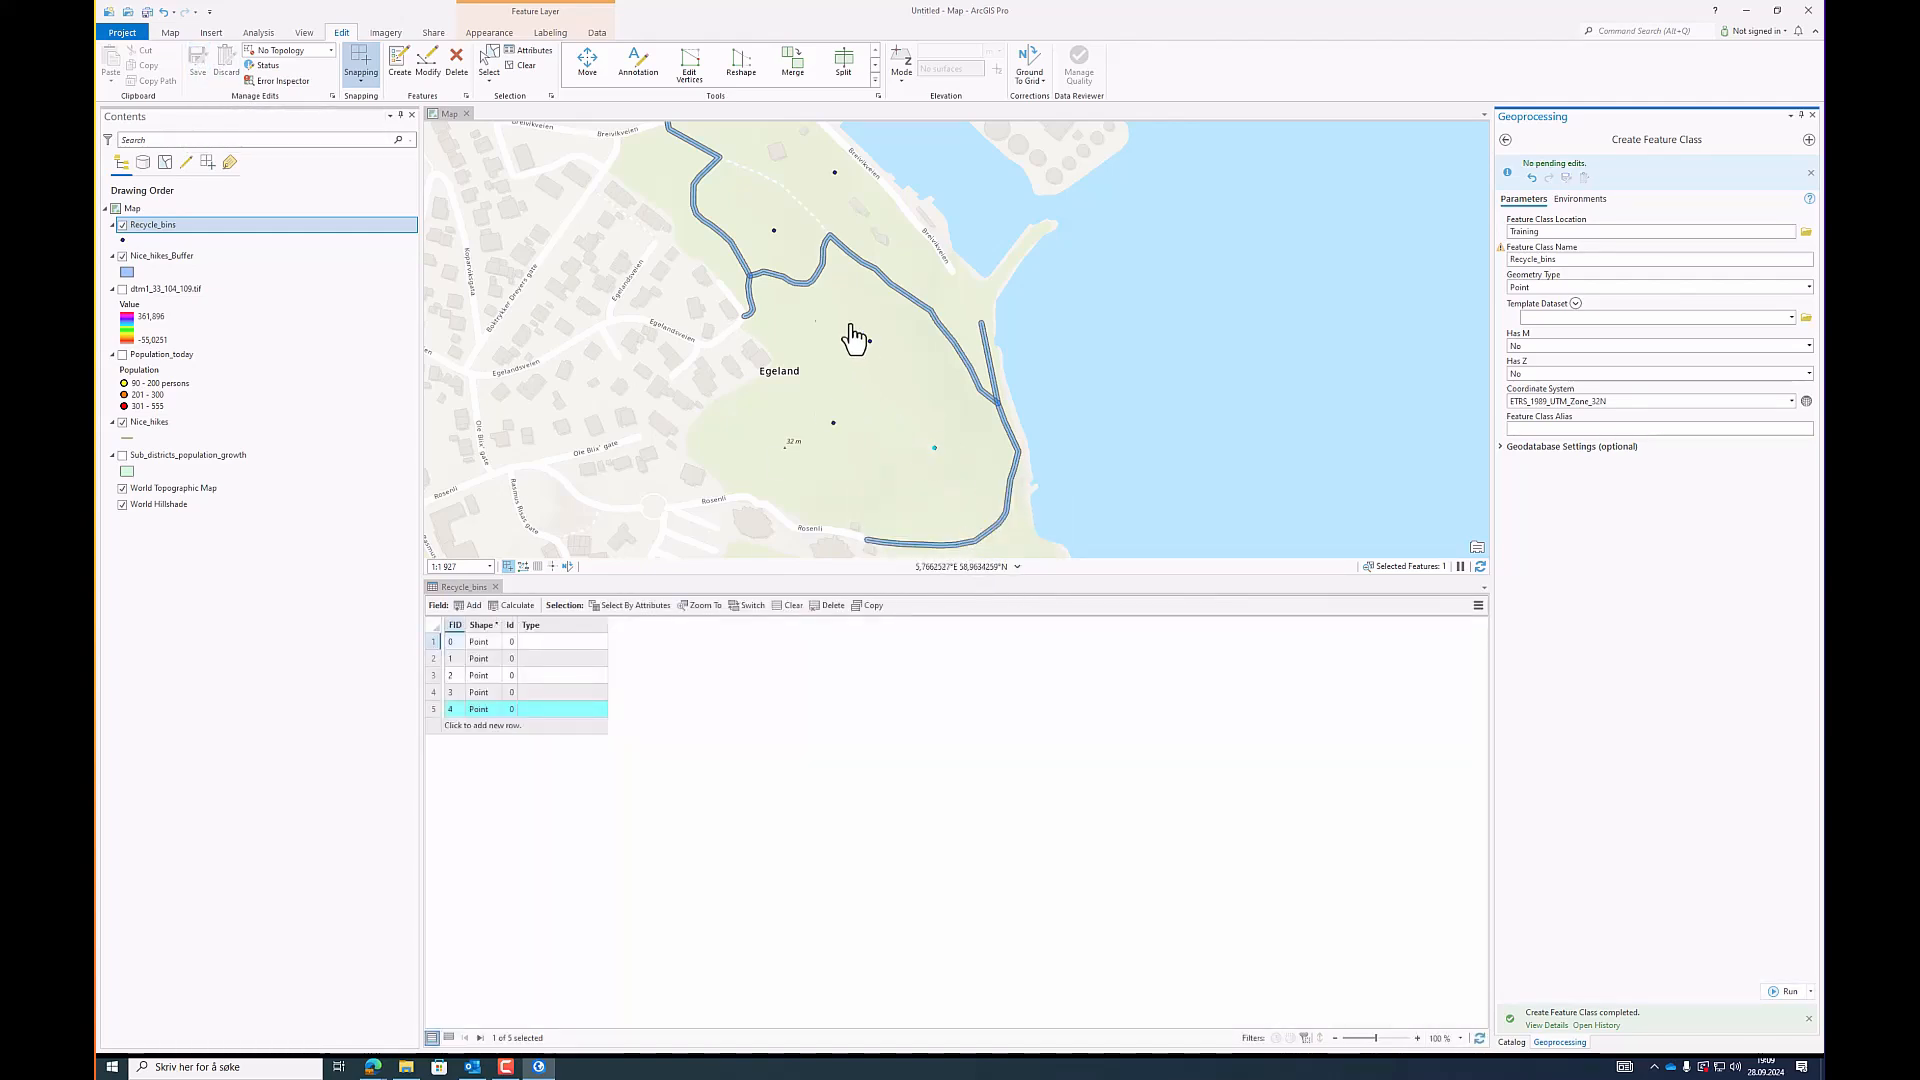
Step: Add a Text field named Condition to the Recycle_bins table, save the change and close the fields view
left_click_drag(913, 206, 917, 228)
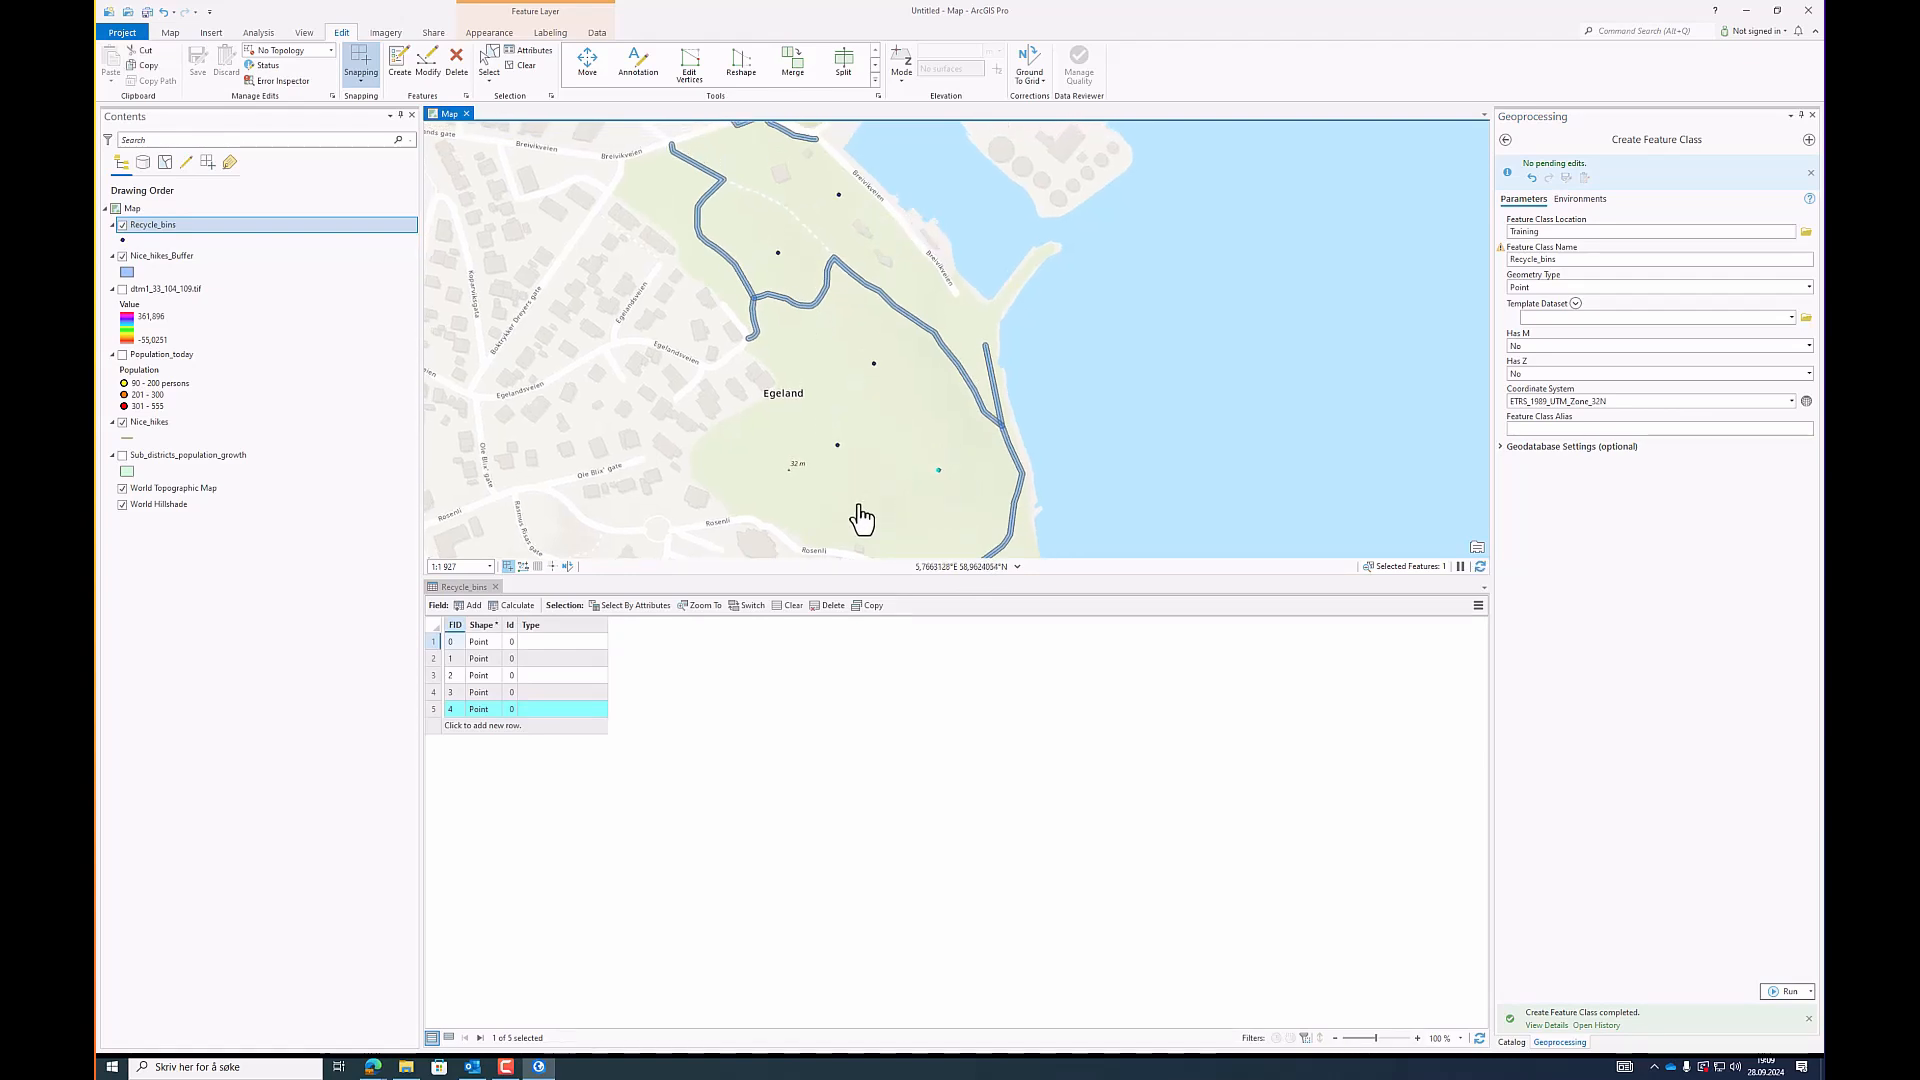
left_click(468, 605)
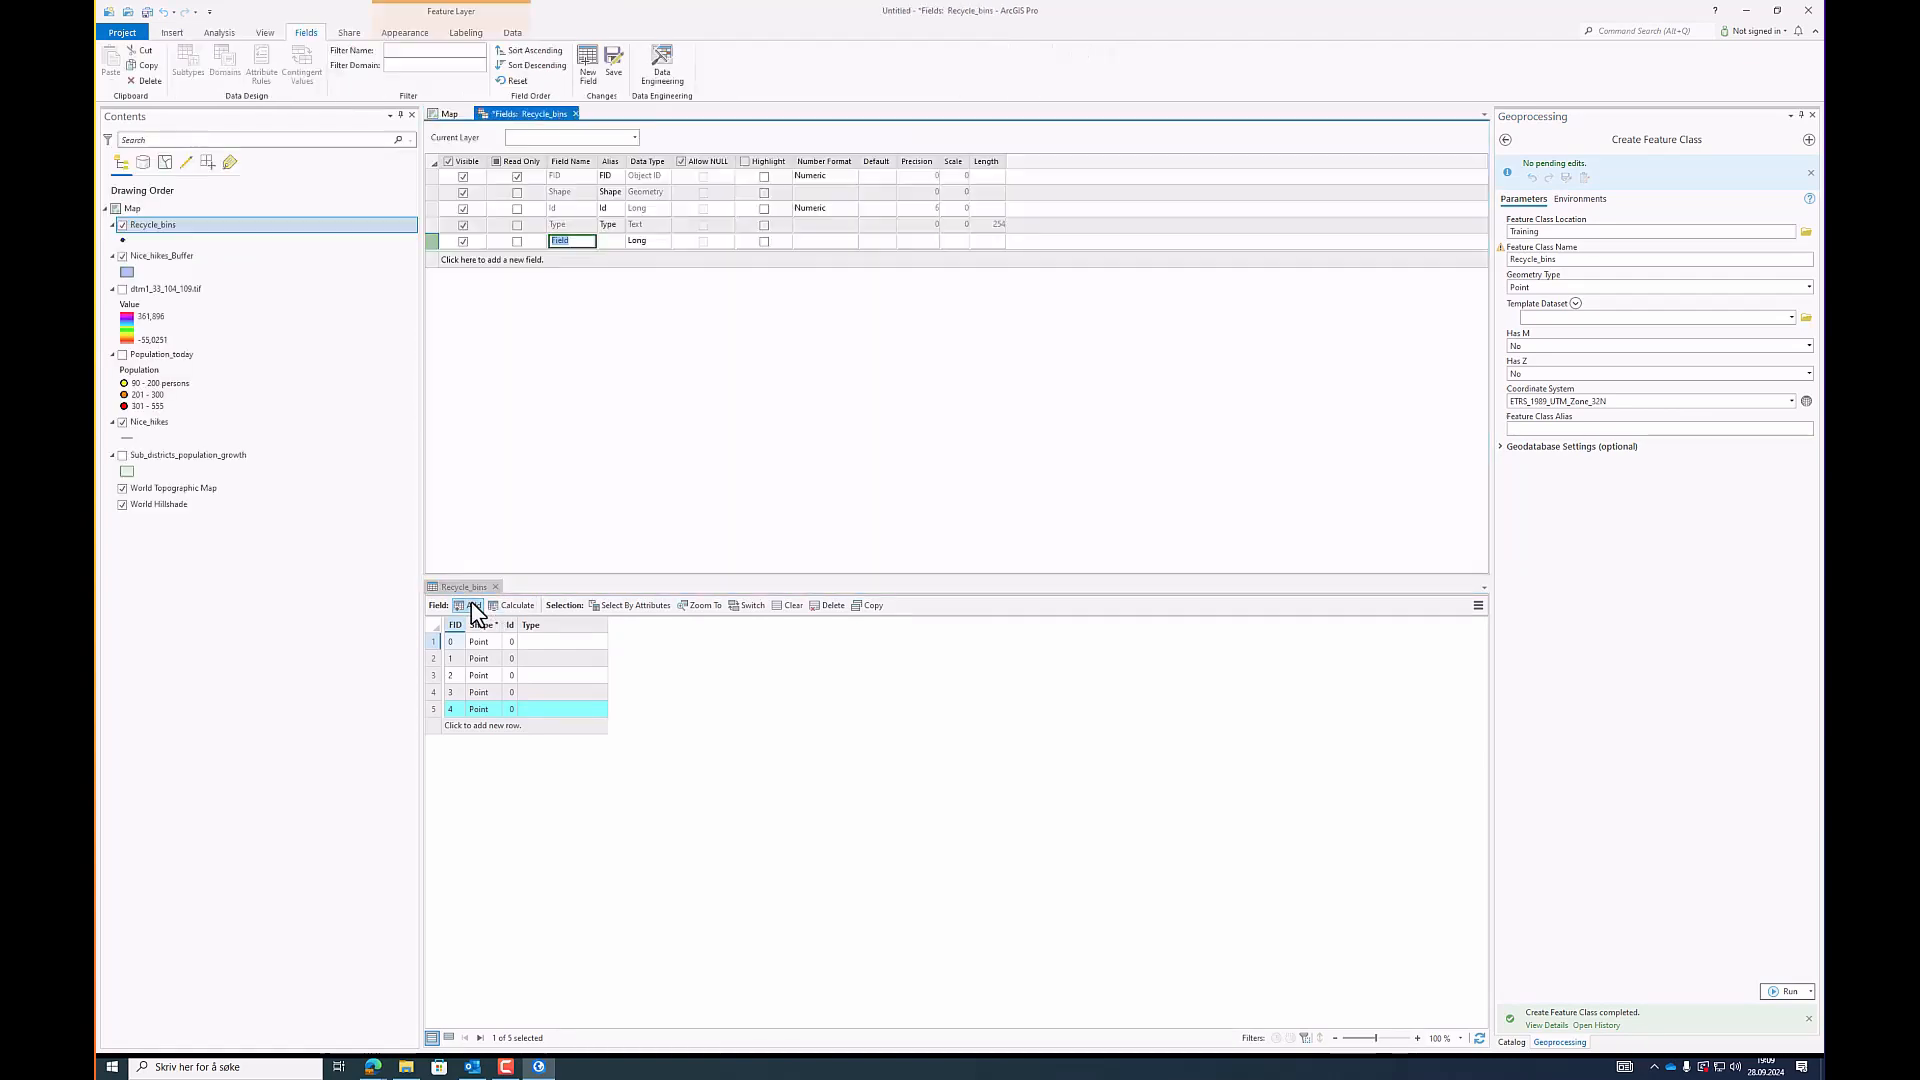
left_click(588, 678)
left_click(578, 248)
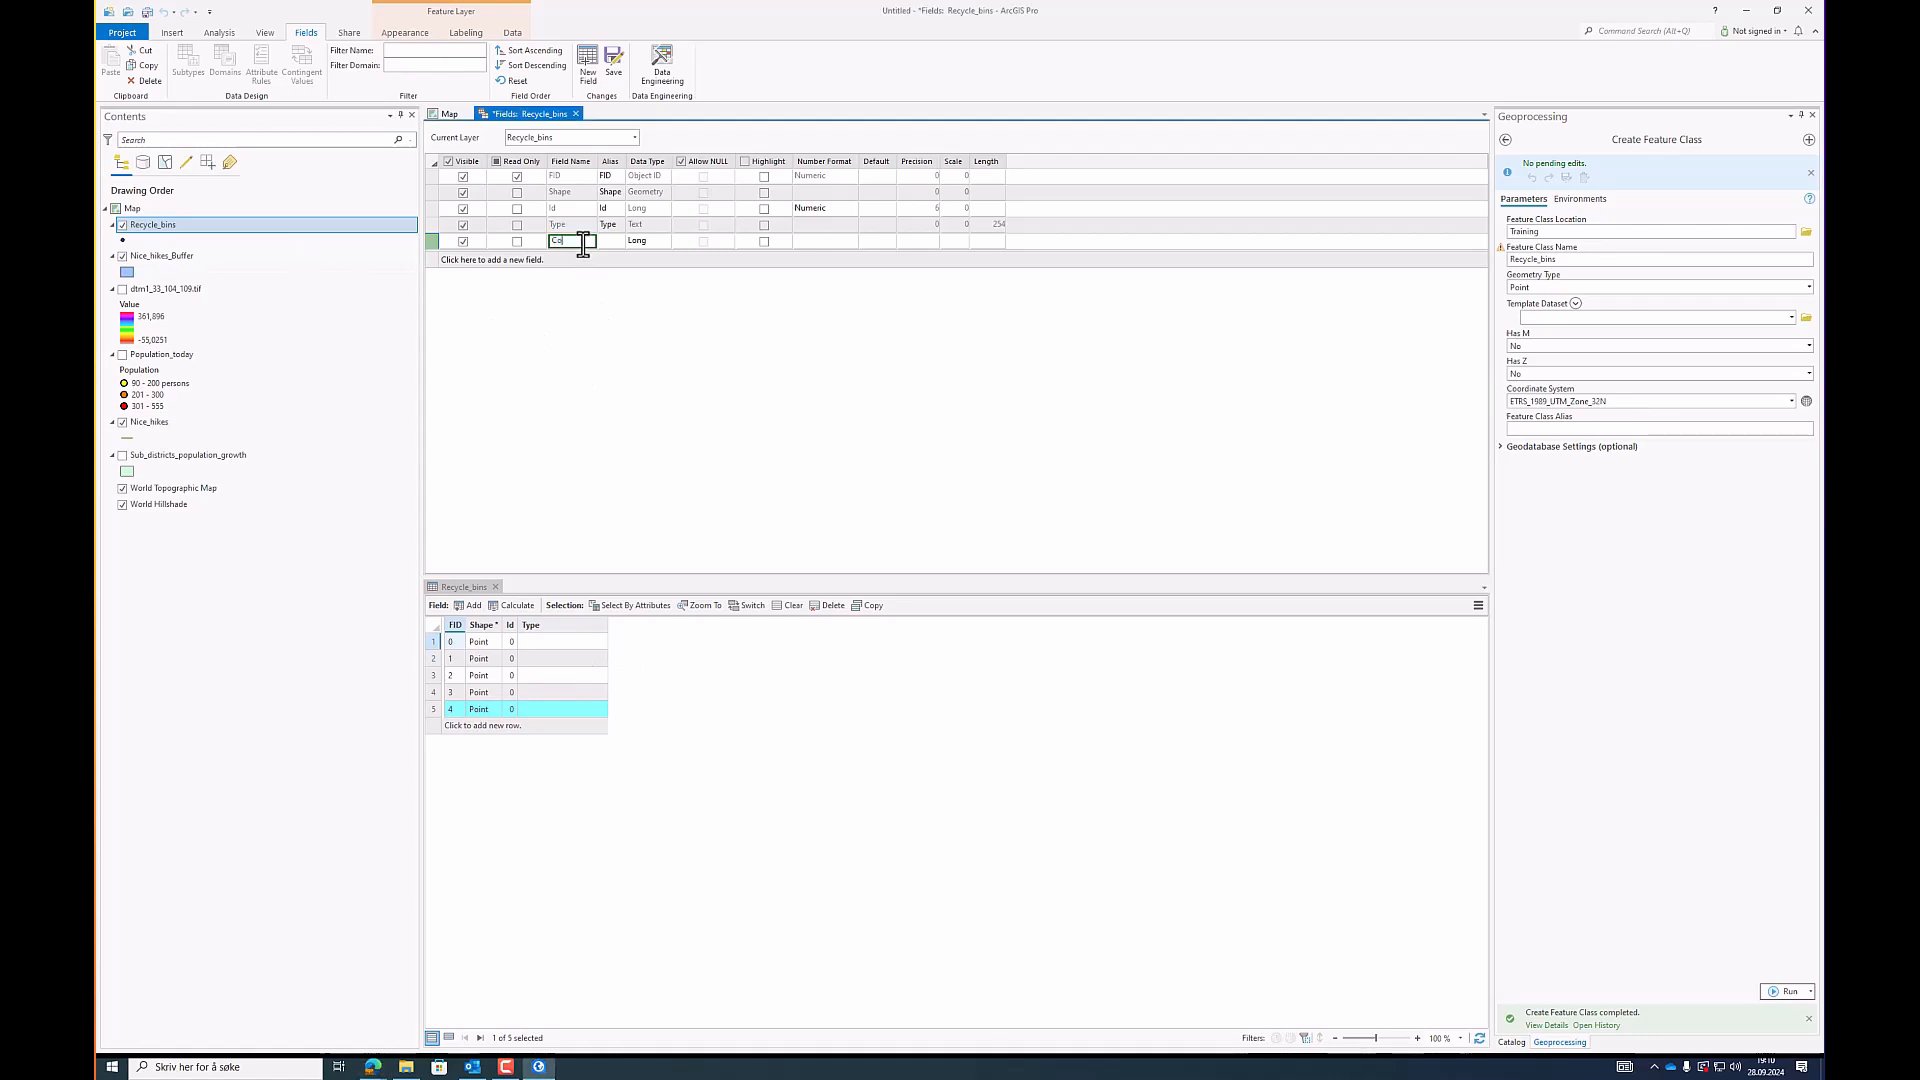
type("Condition")
left_click(658, 240)
left_click(641, 320)
left_click(613, 62)
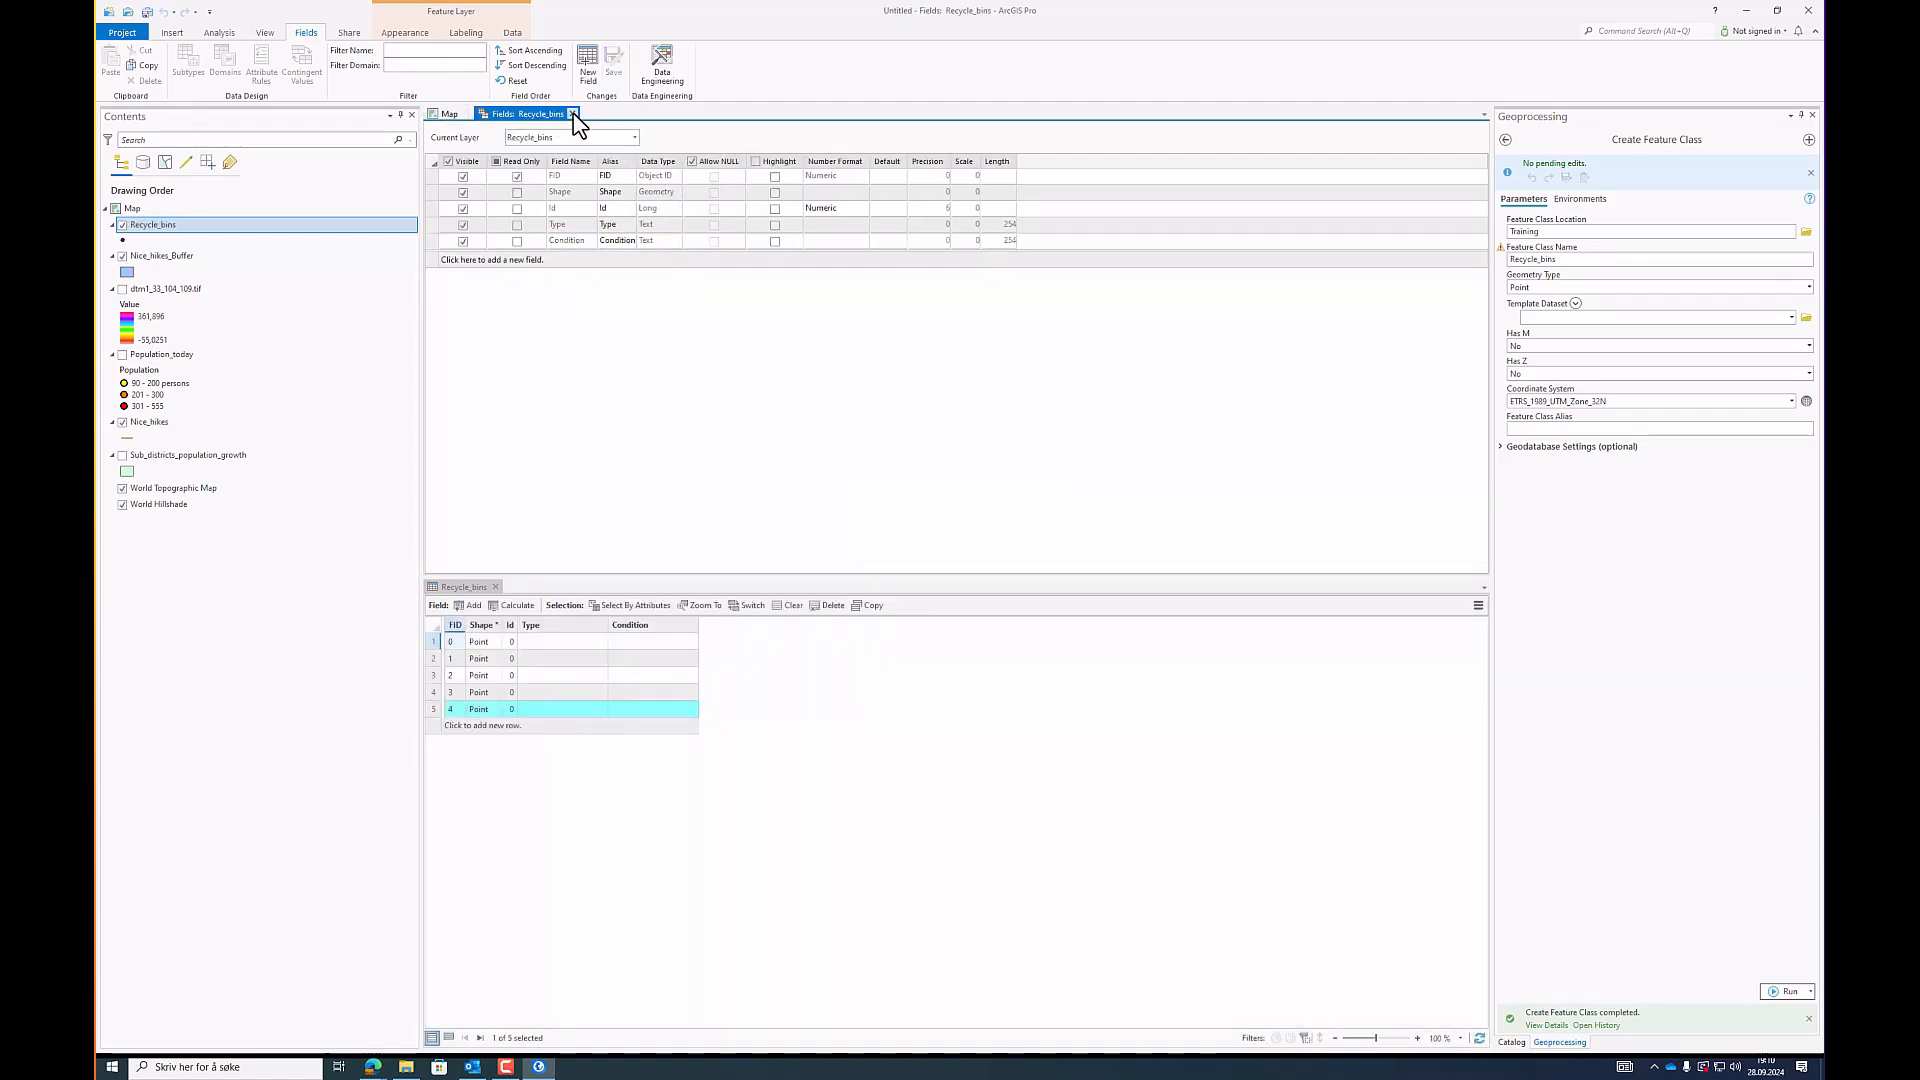
left_click(572, 113)
Step: Select the point with FID 0 and set its Type to A and its Condition to Good
left_click_drag(823, 418, 823, 441)
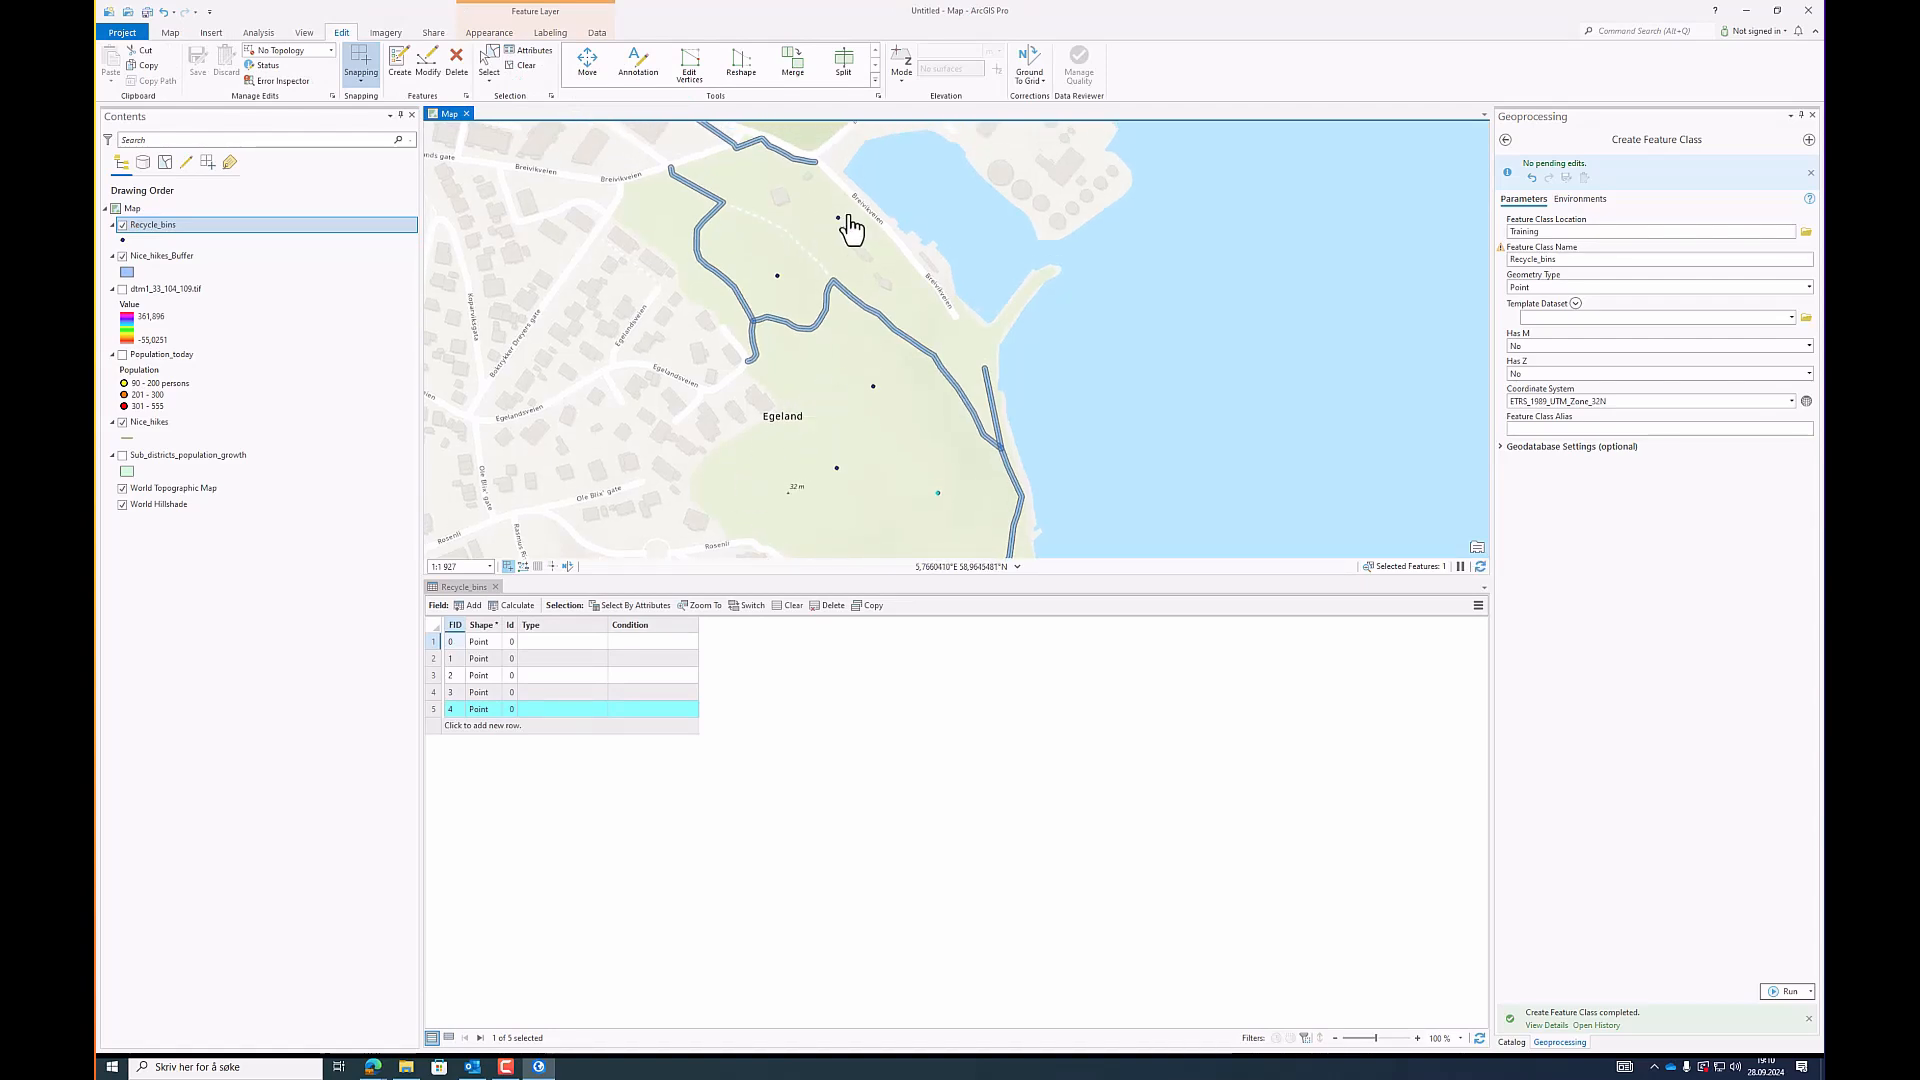
left_click(434, 643)
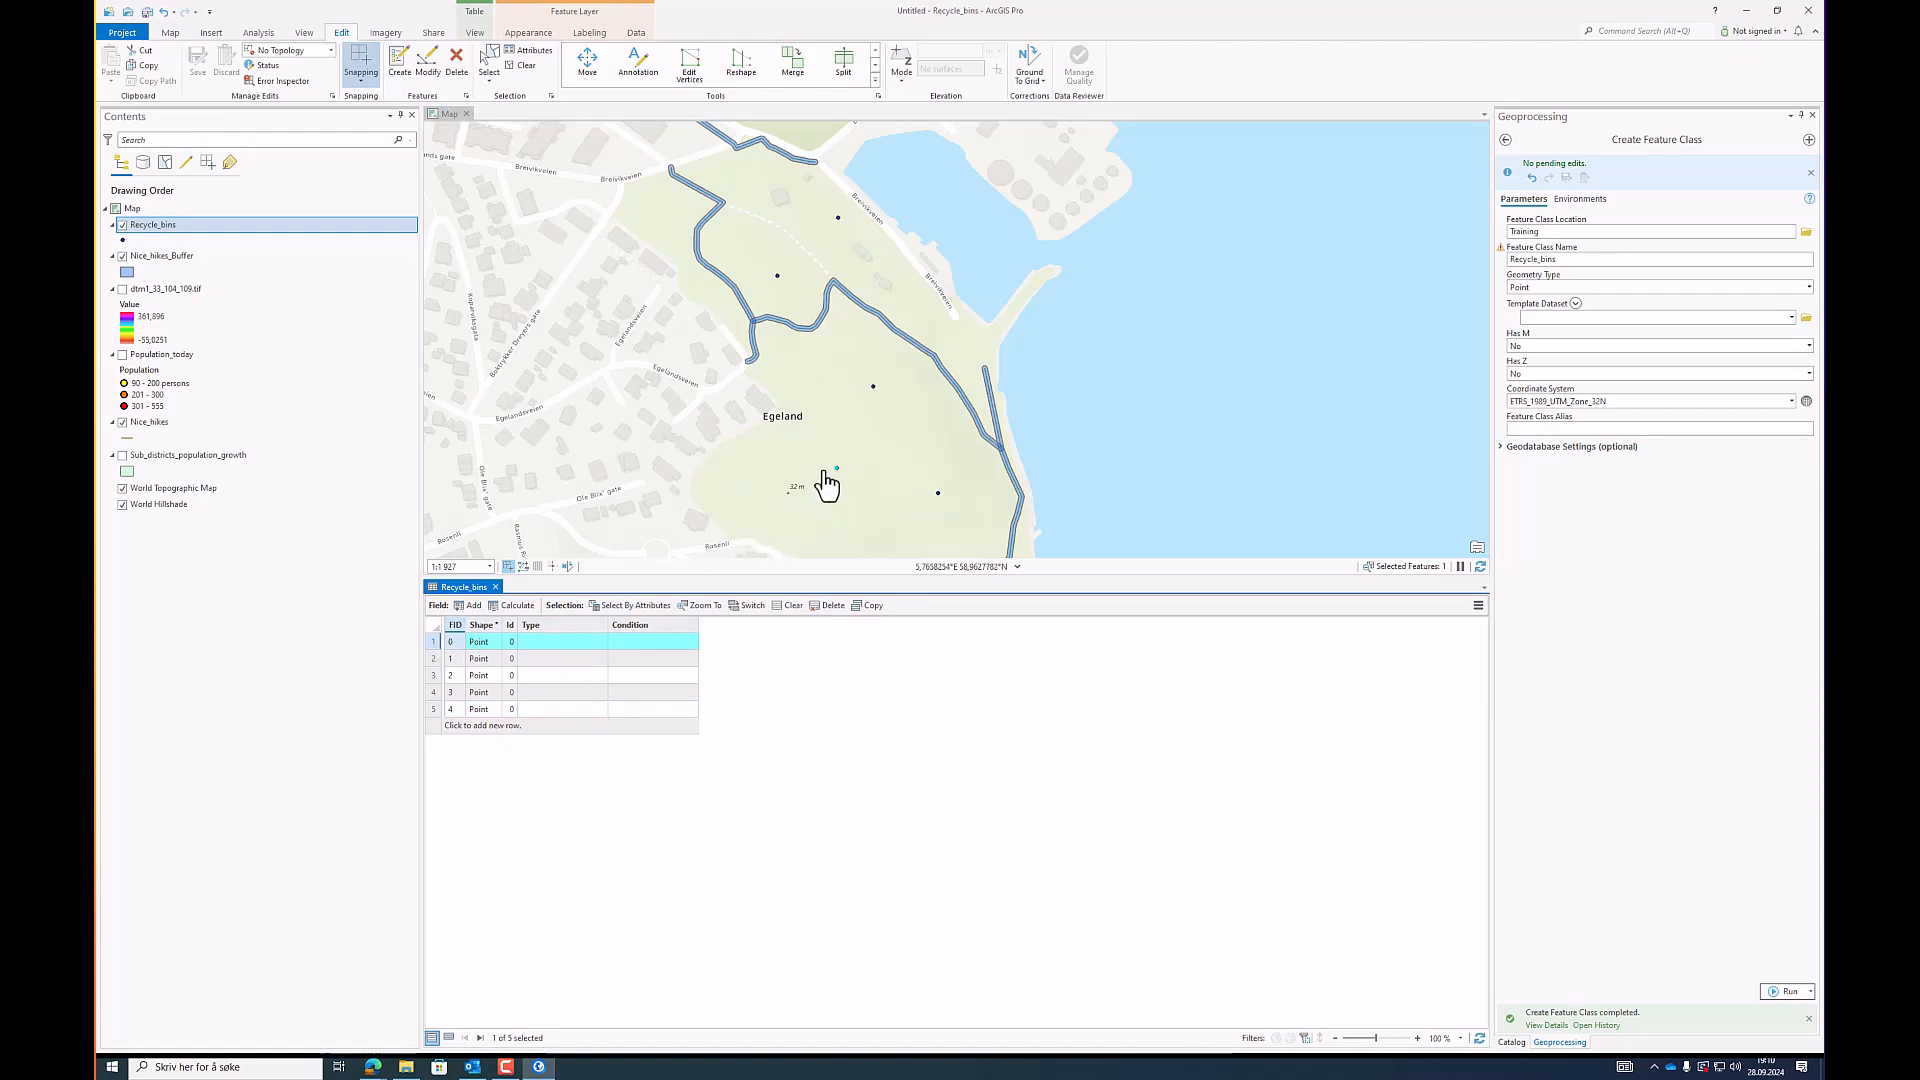
scroll(845, 488, "up", 2)
scroll(842, 485, "up", 2)
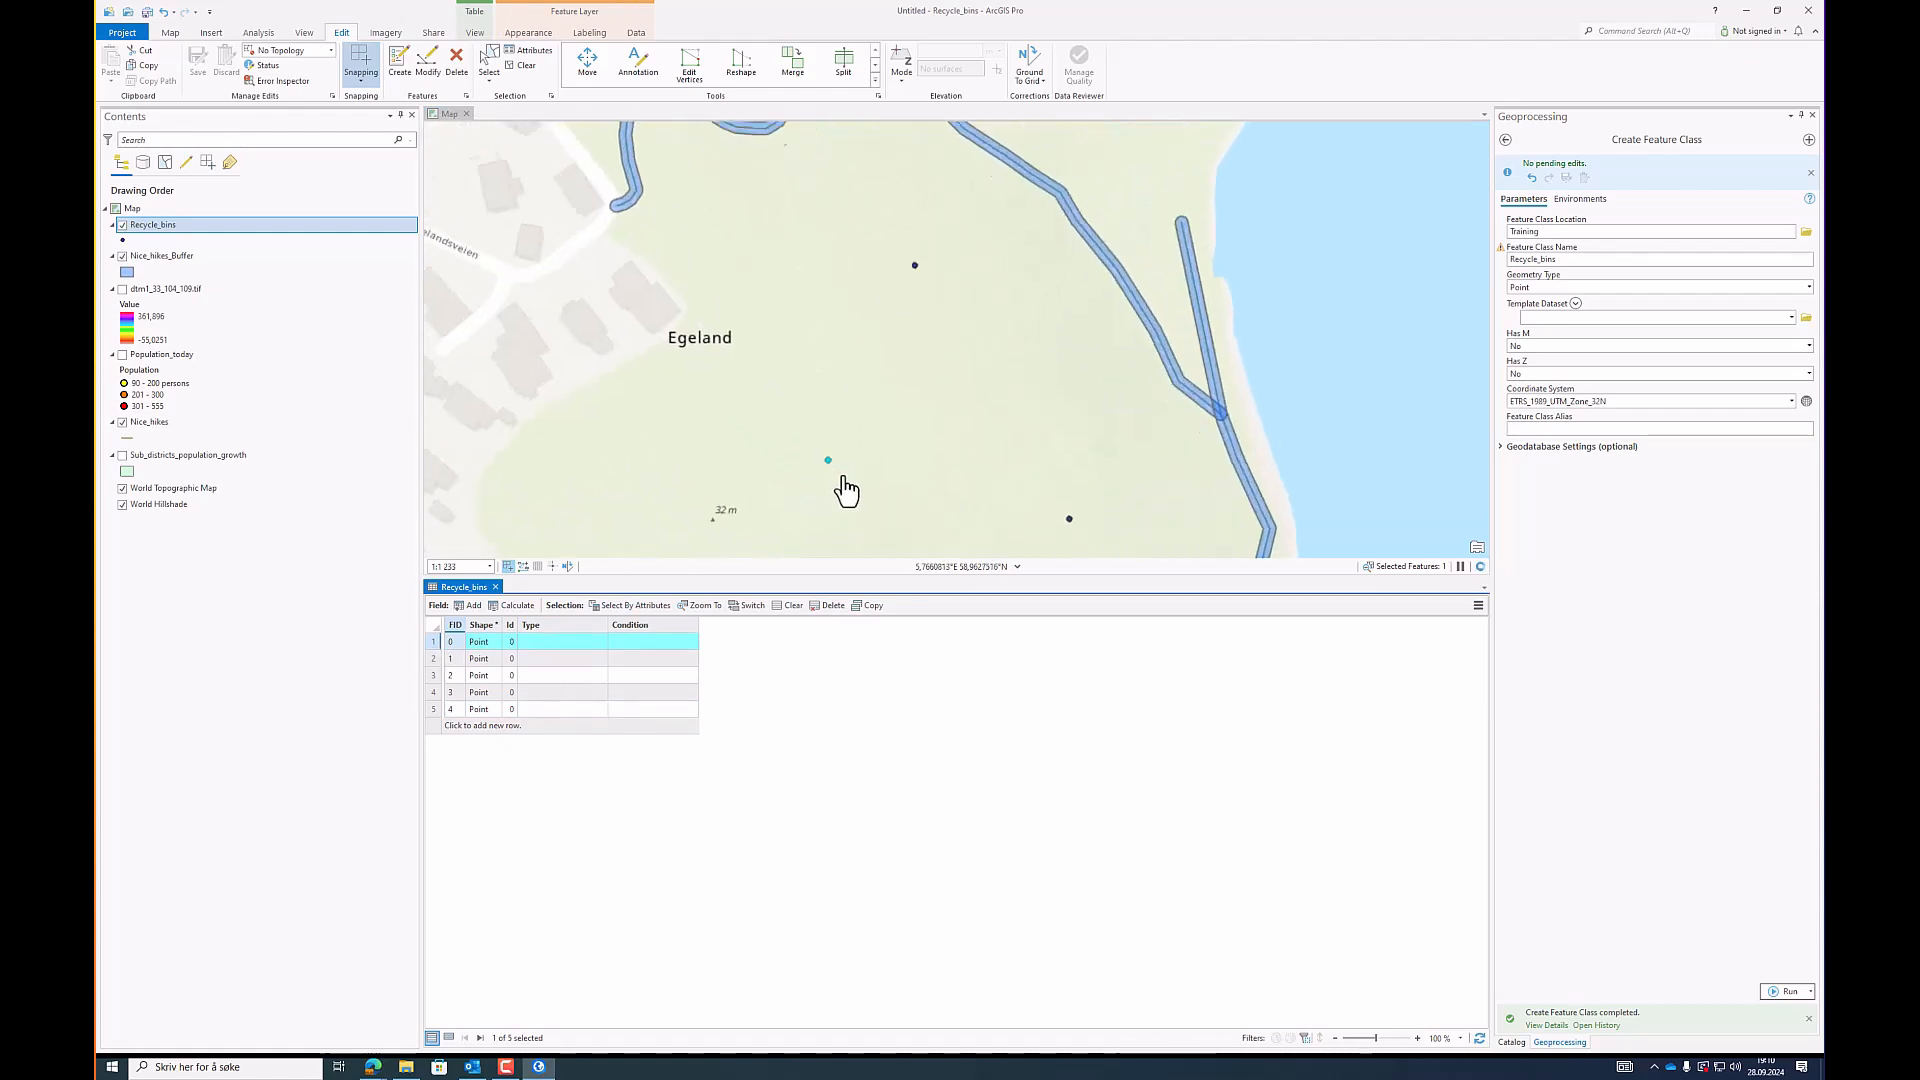
scroll(832, 478, "down", 2)
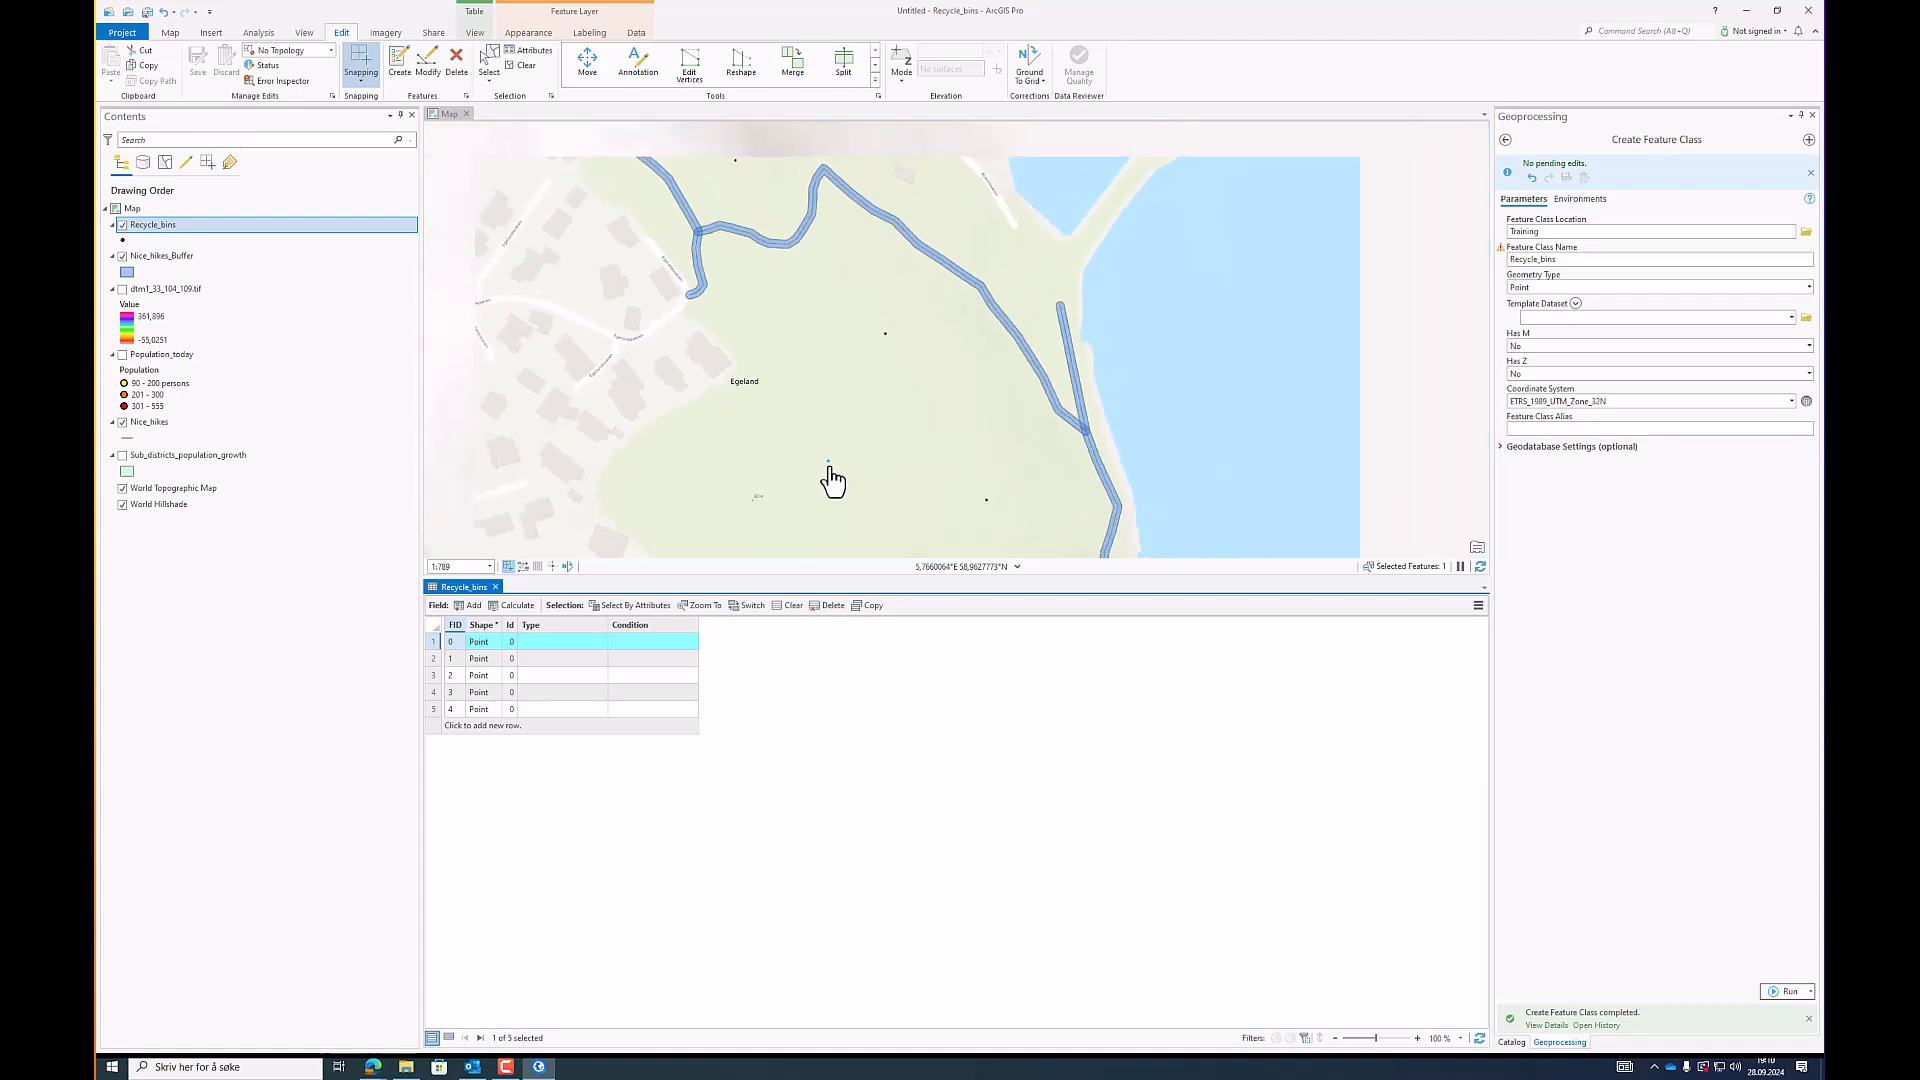
left_click_drag(860, 455, 842, 480)
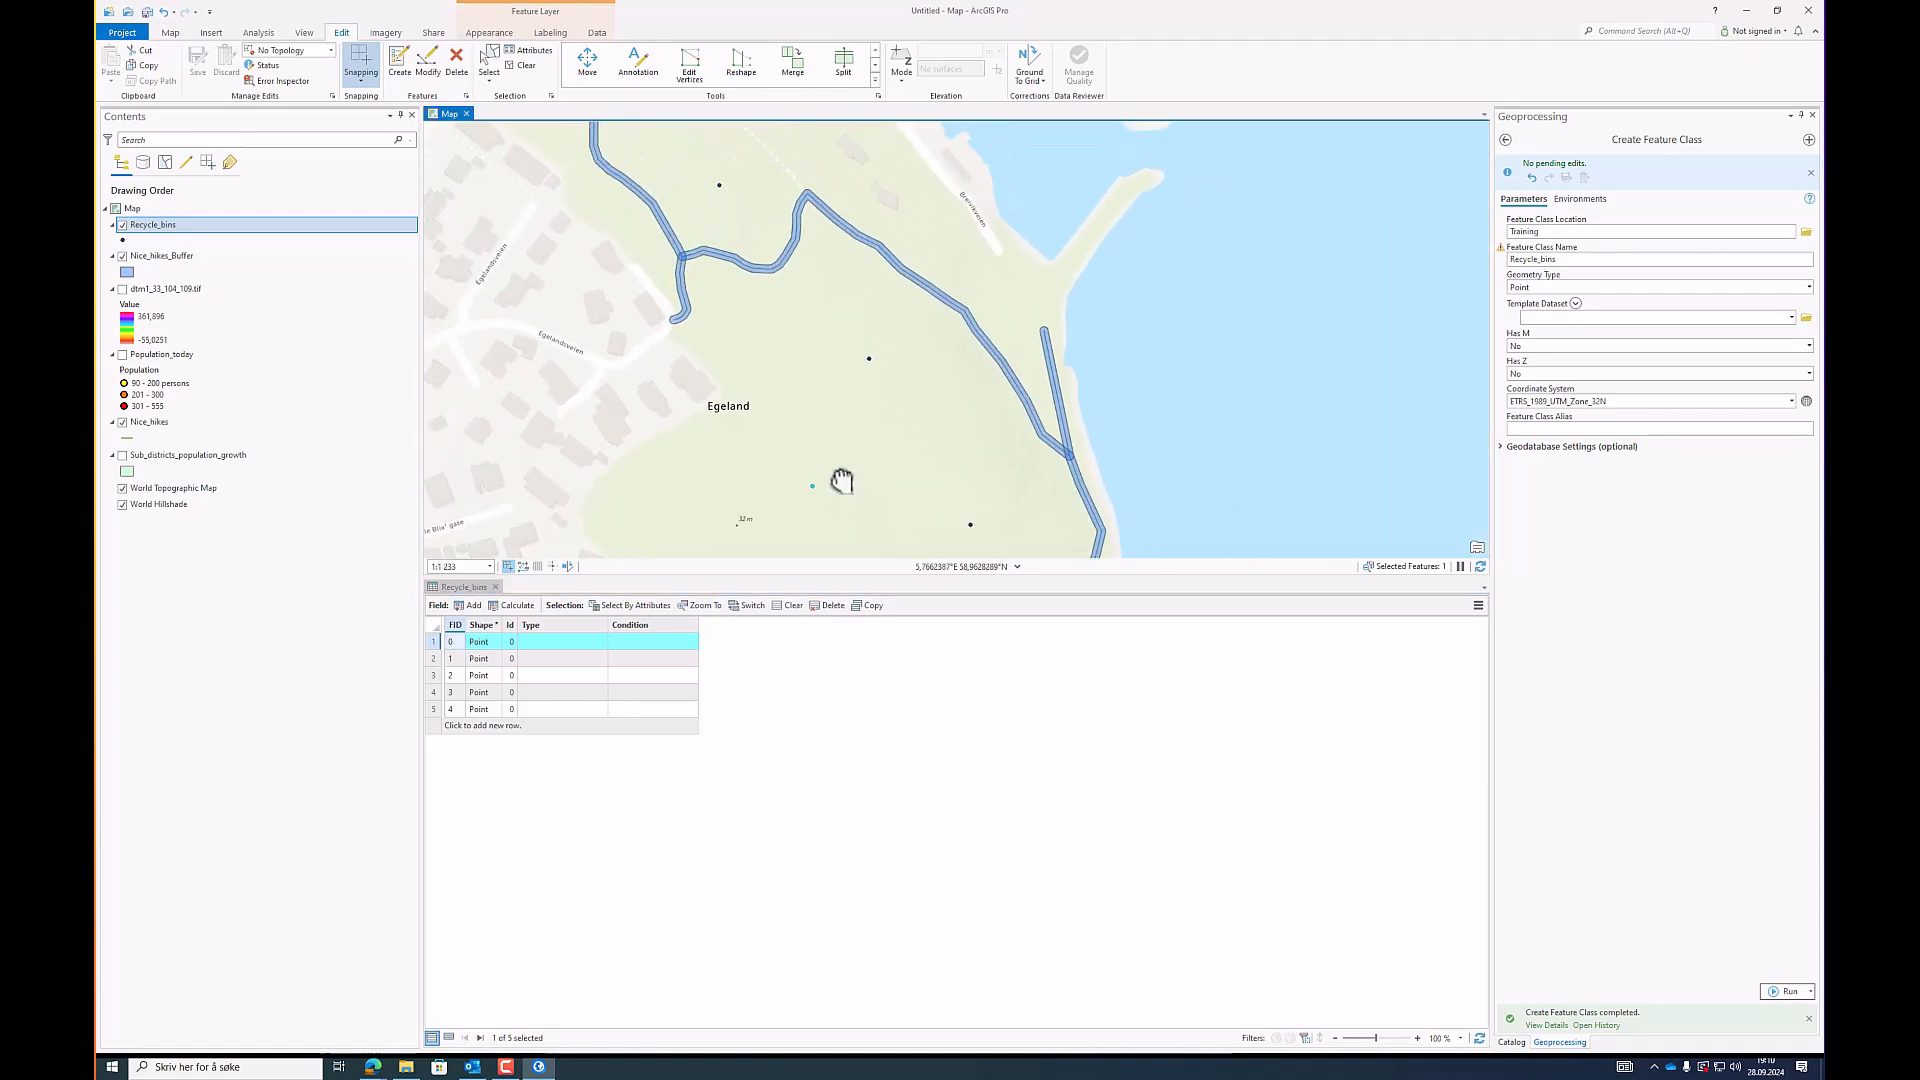
double_click(560, 641)
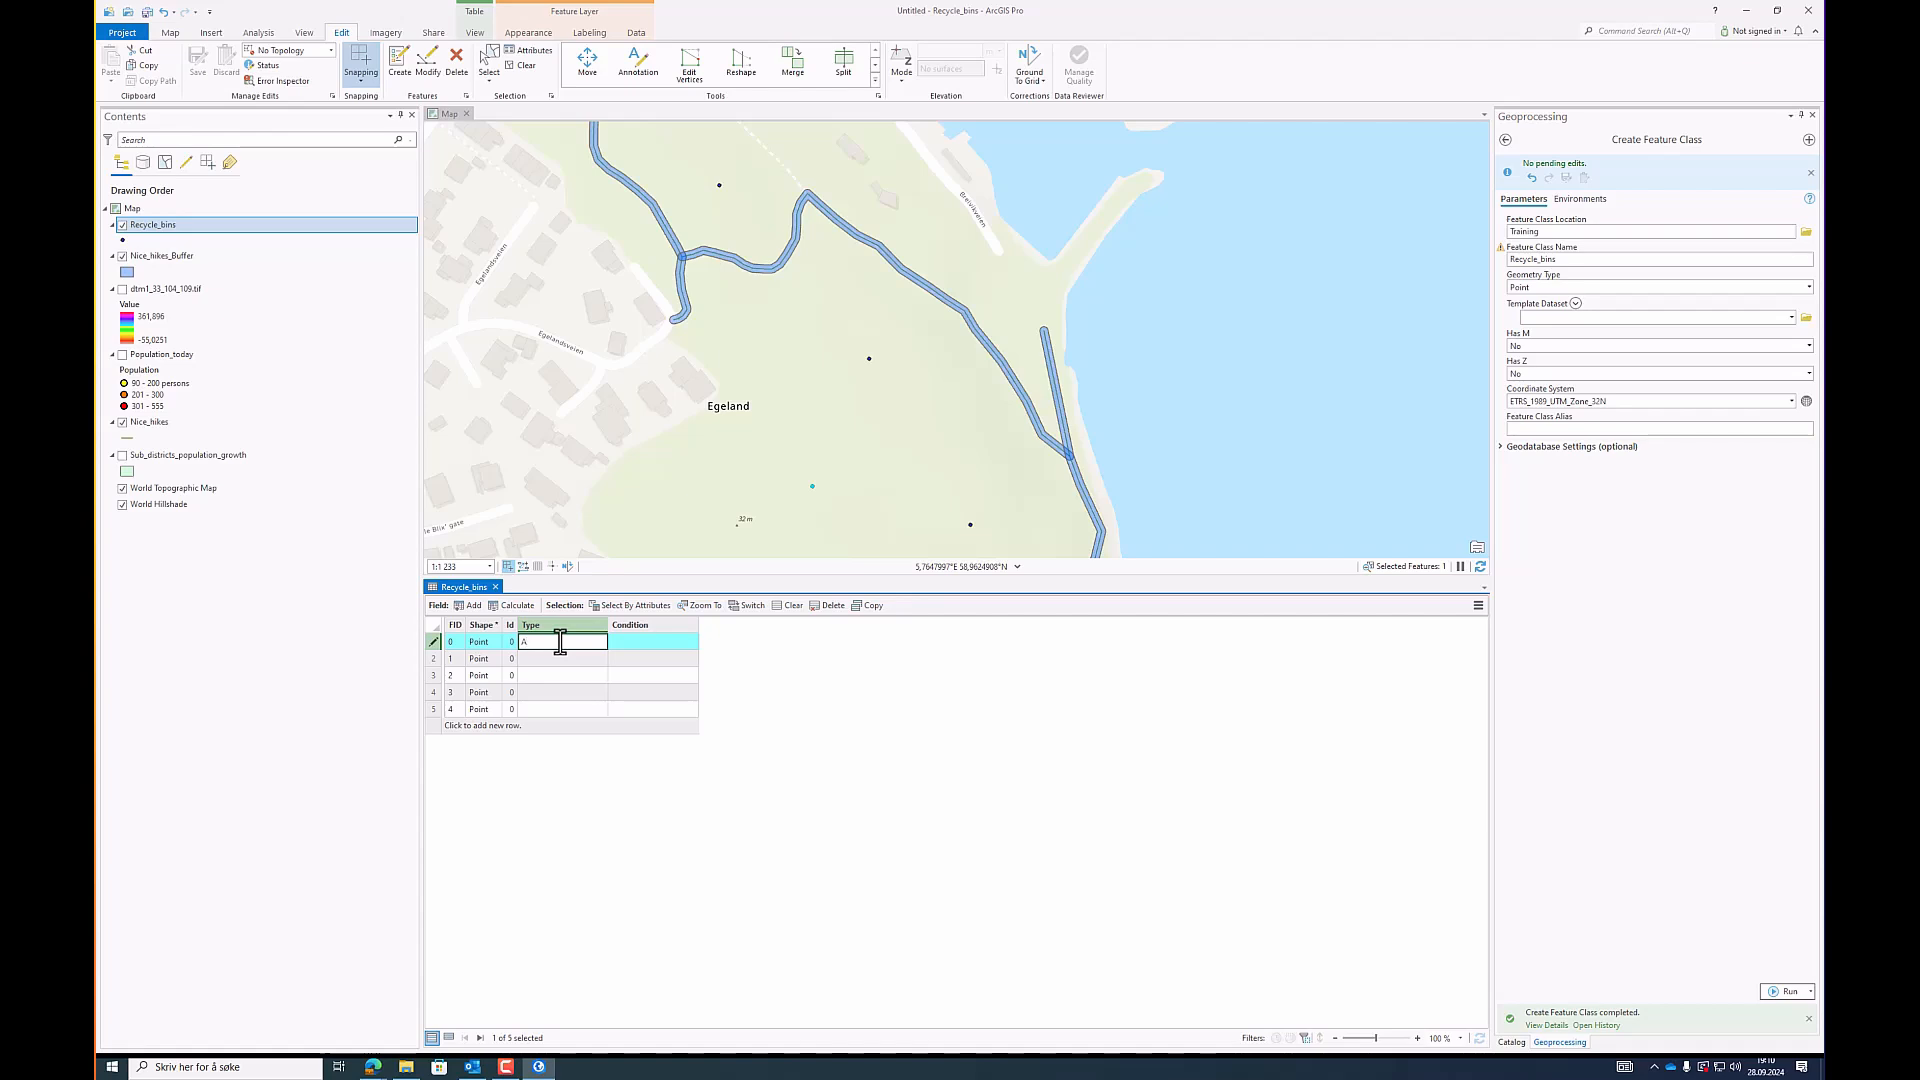
type("A")
key("Return")
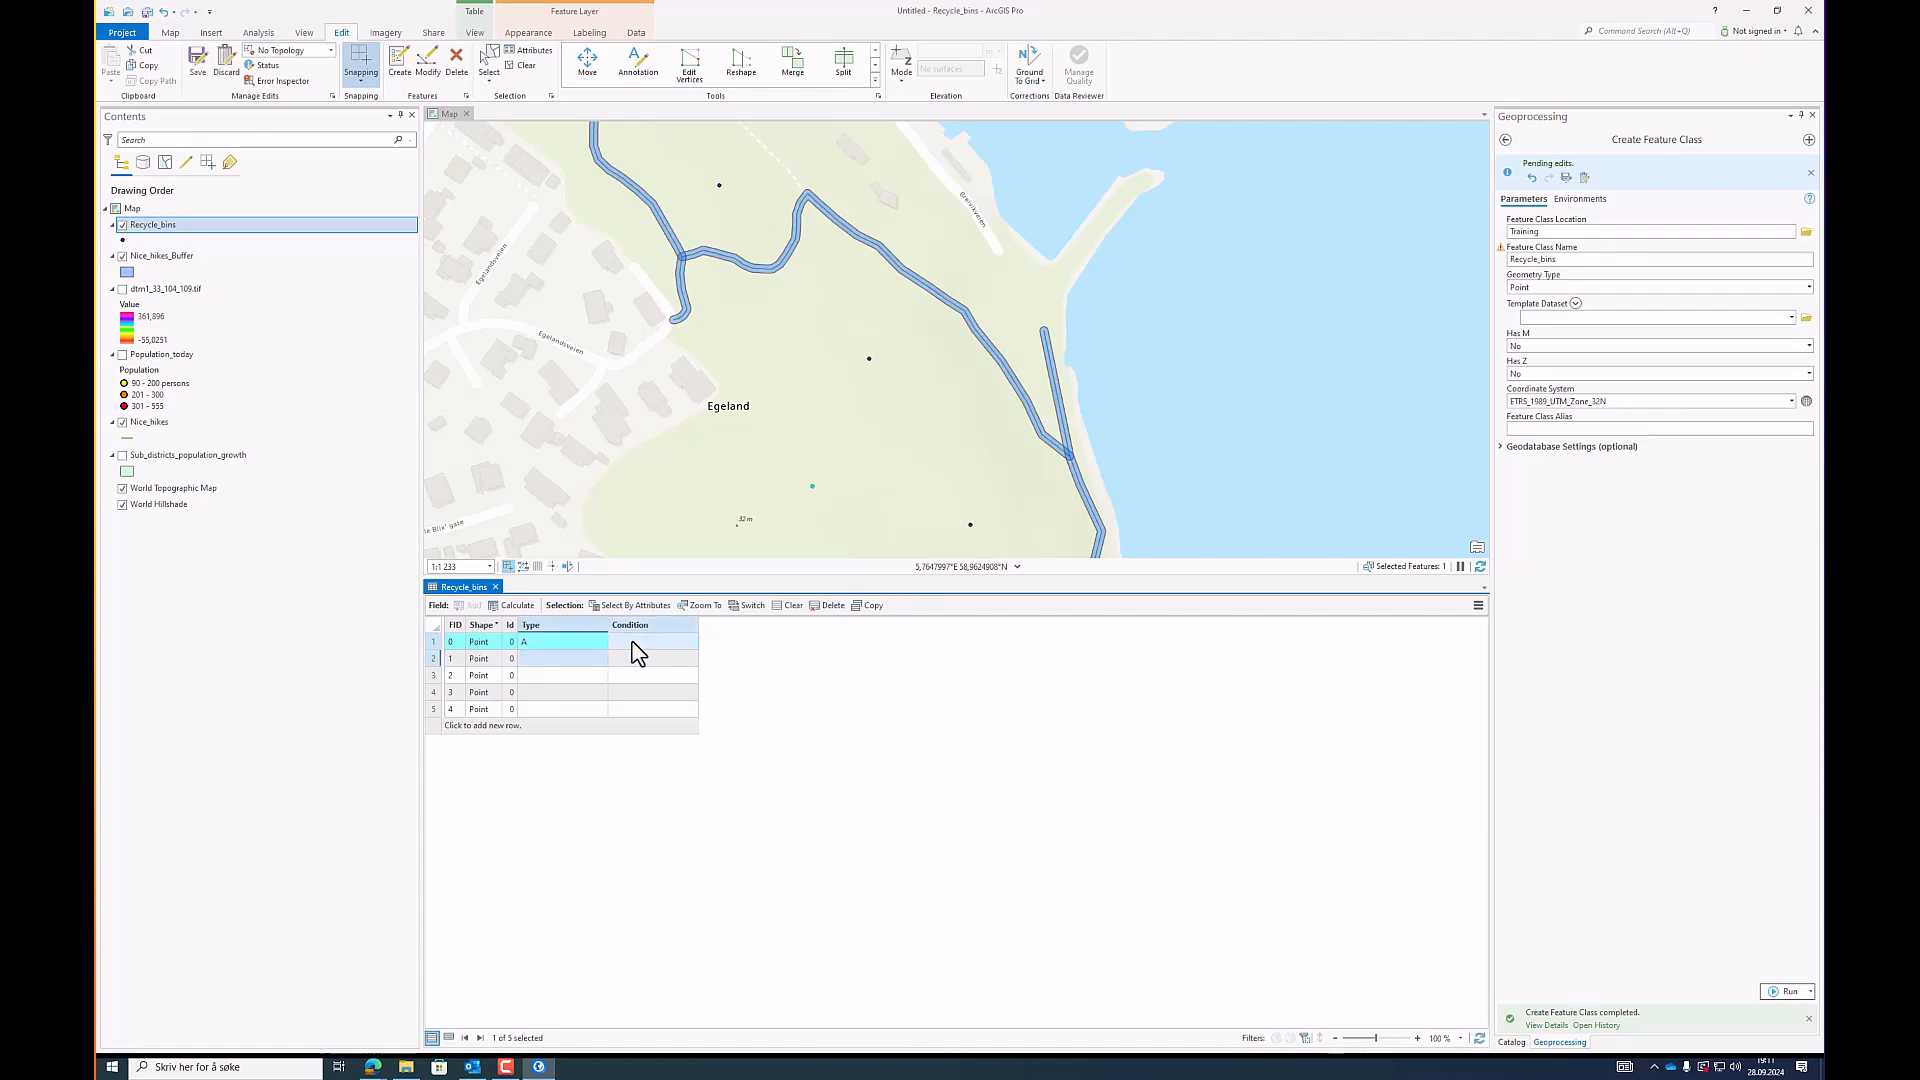
double_click(646, 641)
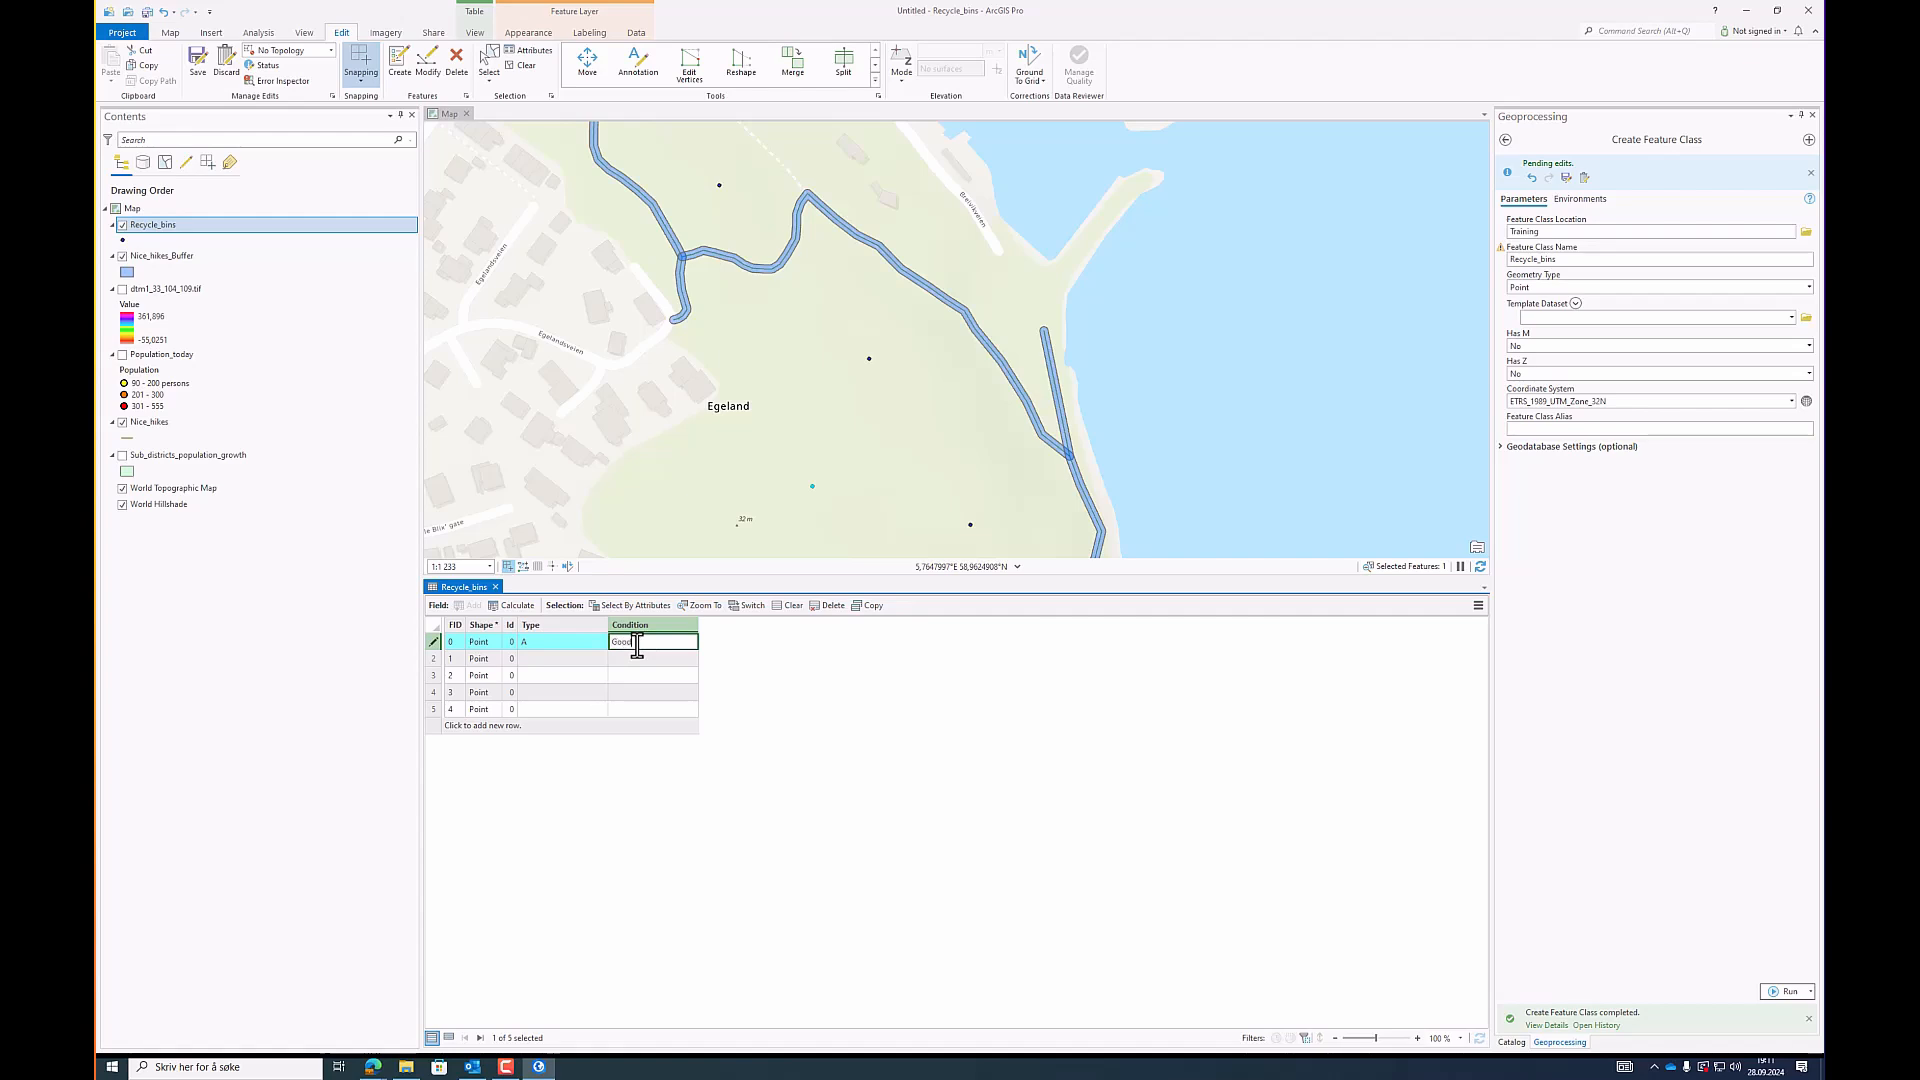
key("Return")
Step: Fill in the Type of the remaining Recycle_bins points: B for FID 1, A for FID 2, B for FID 3 and C for FID 4
scroll(773, 503, "down", 2)
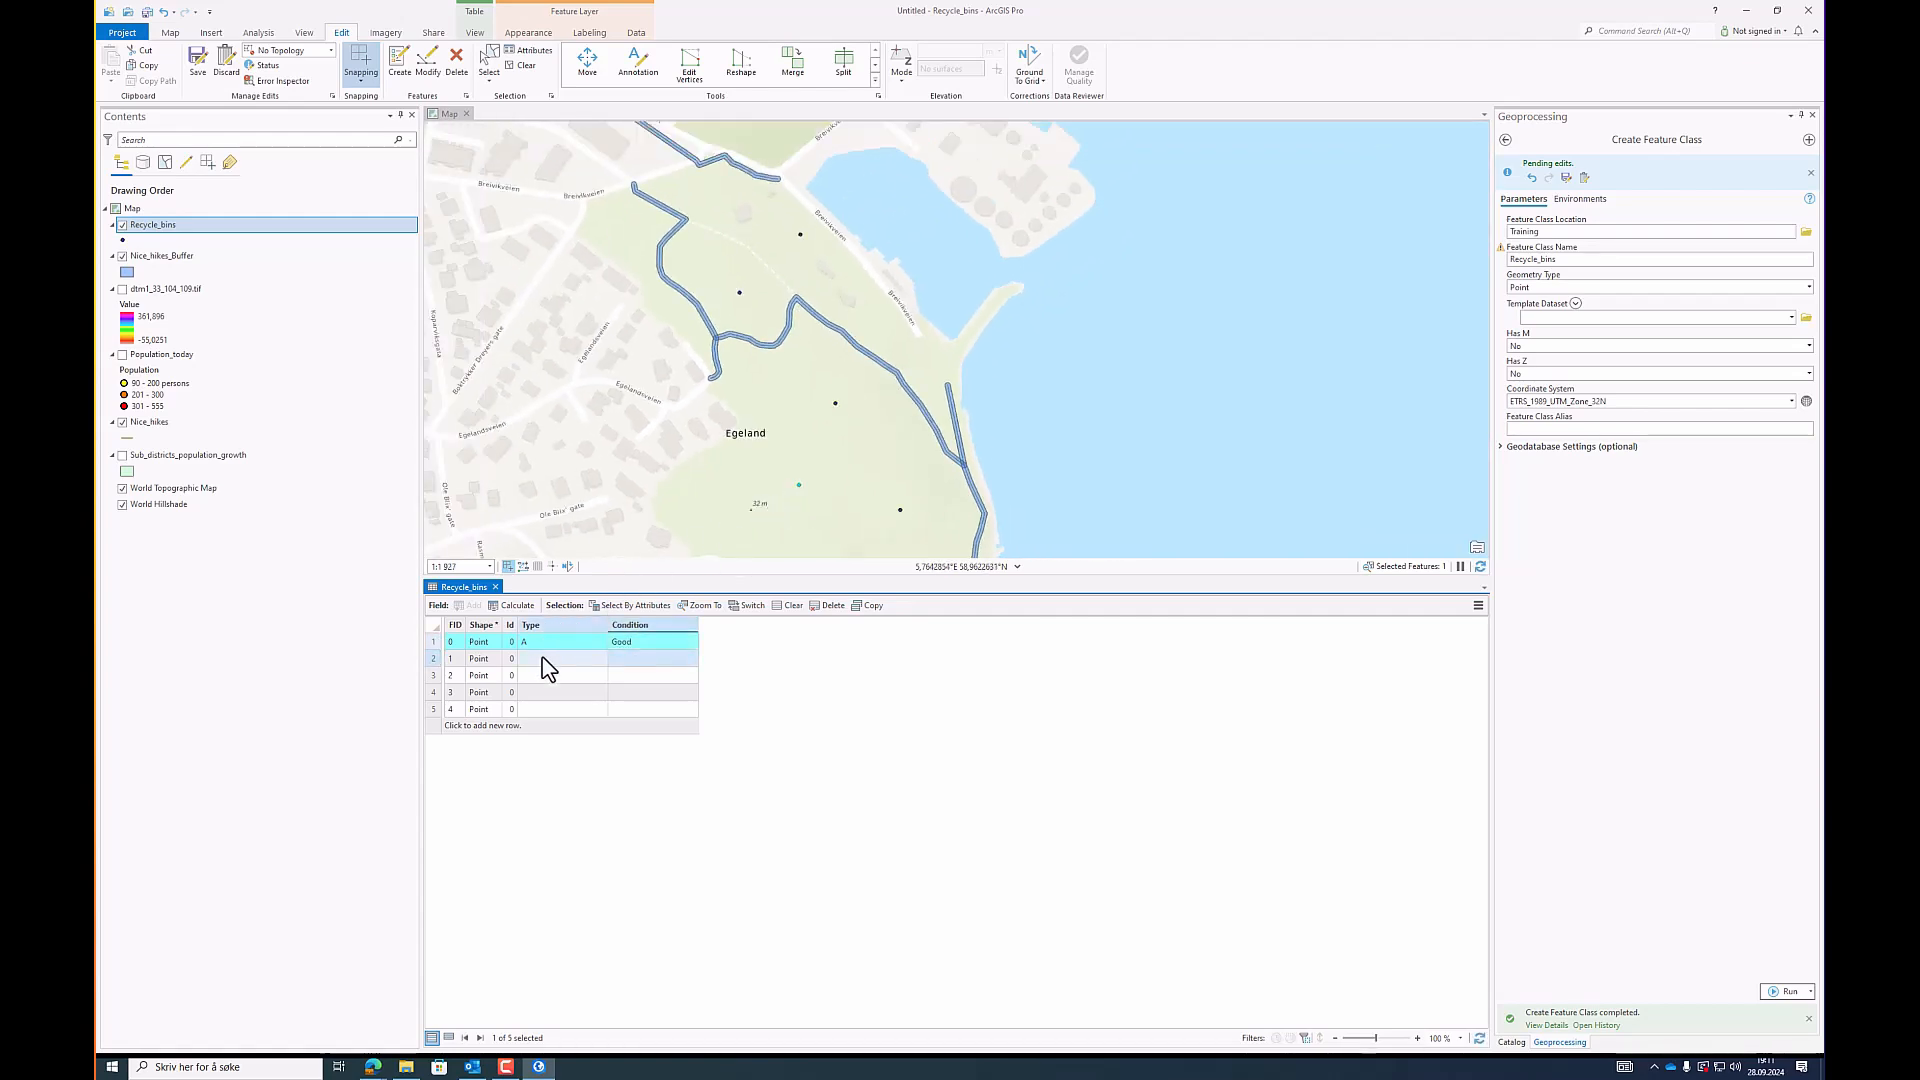
double_click(542, 658)
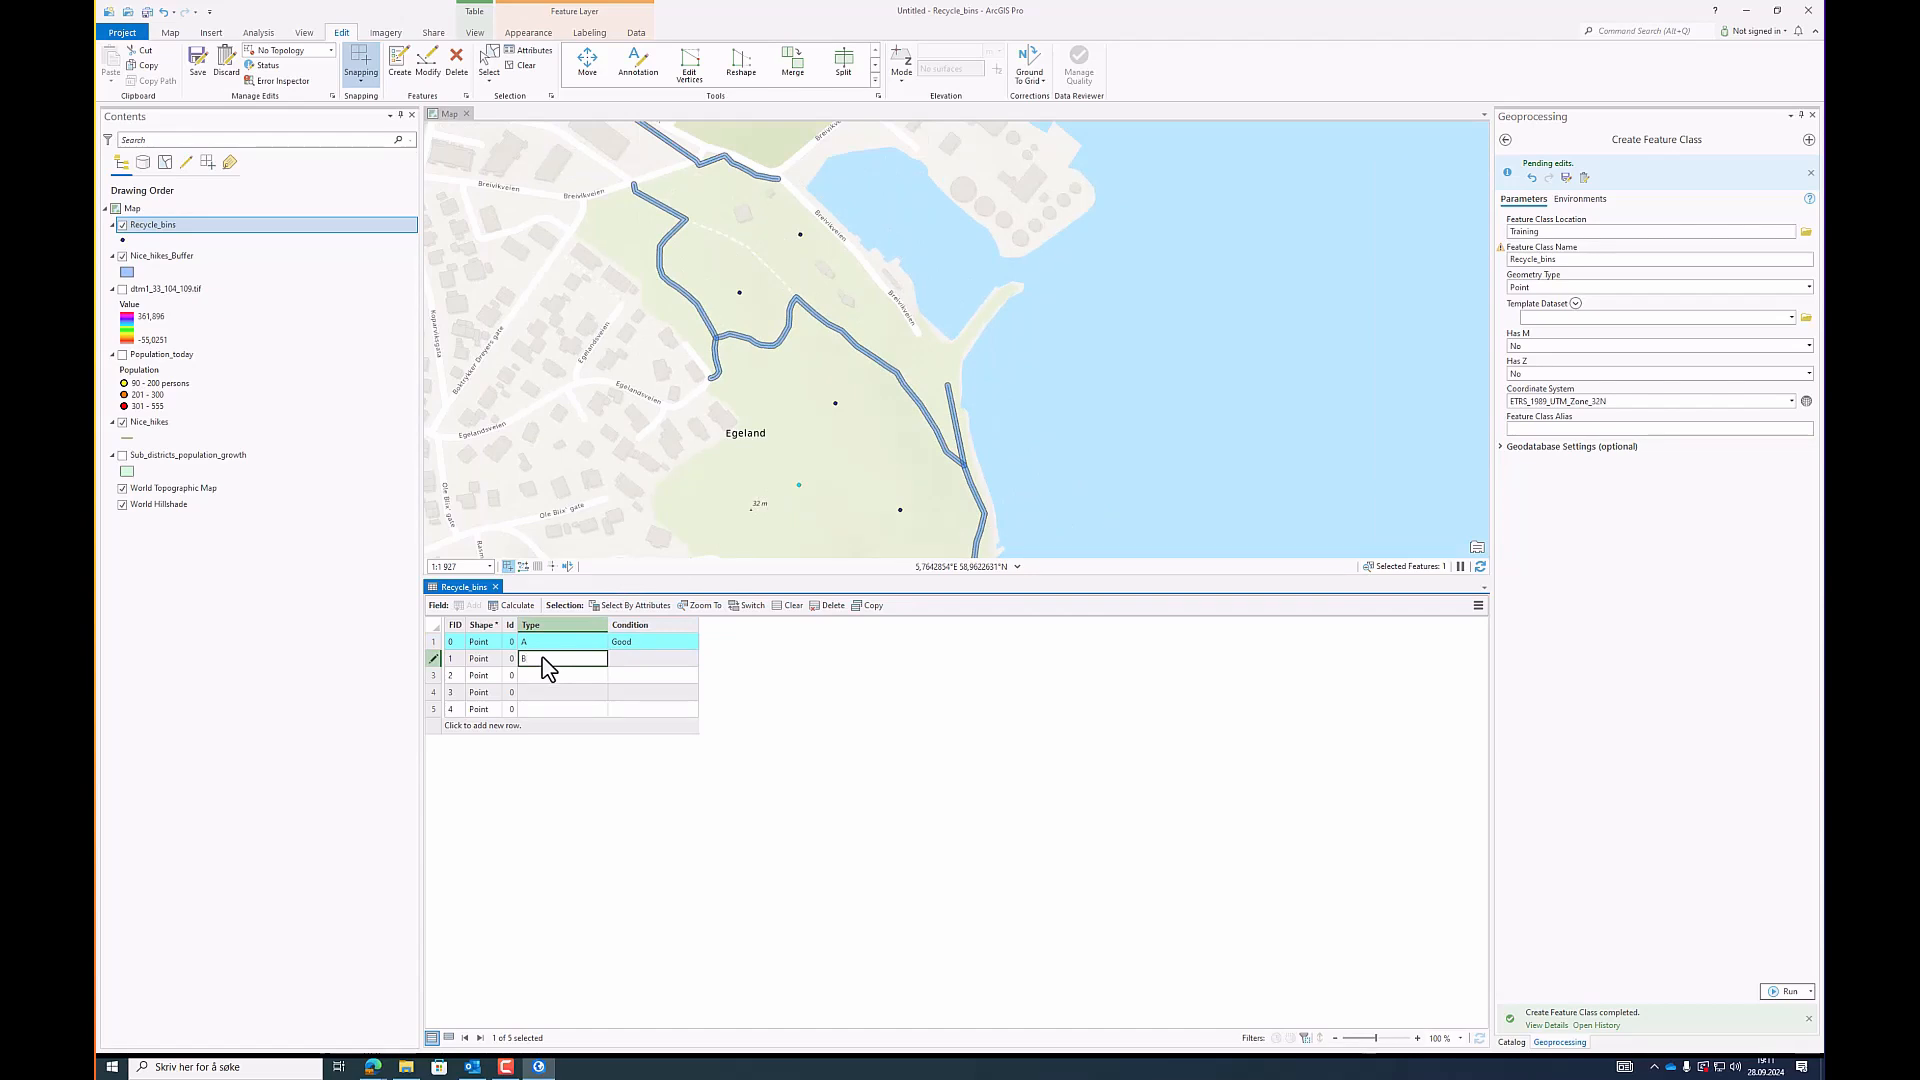
key("Return")
key("Return")
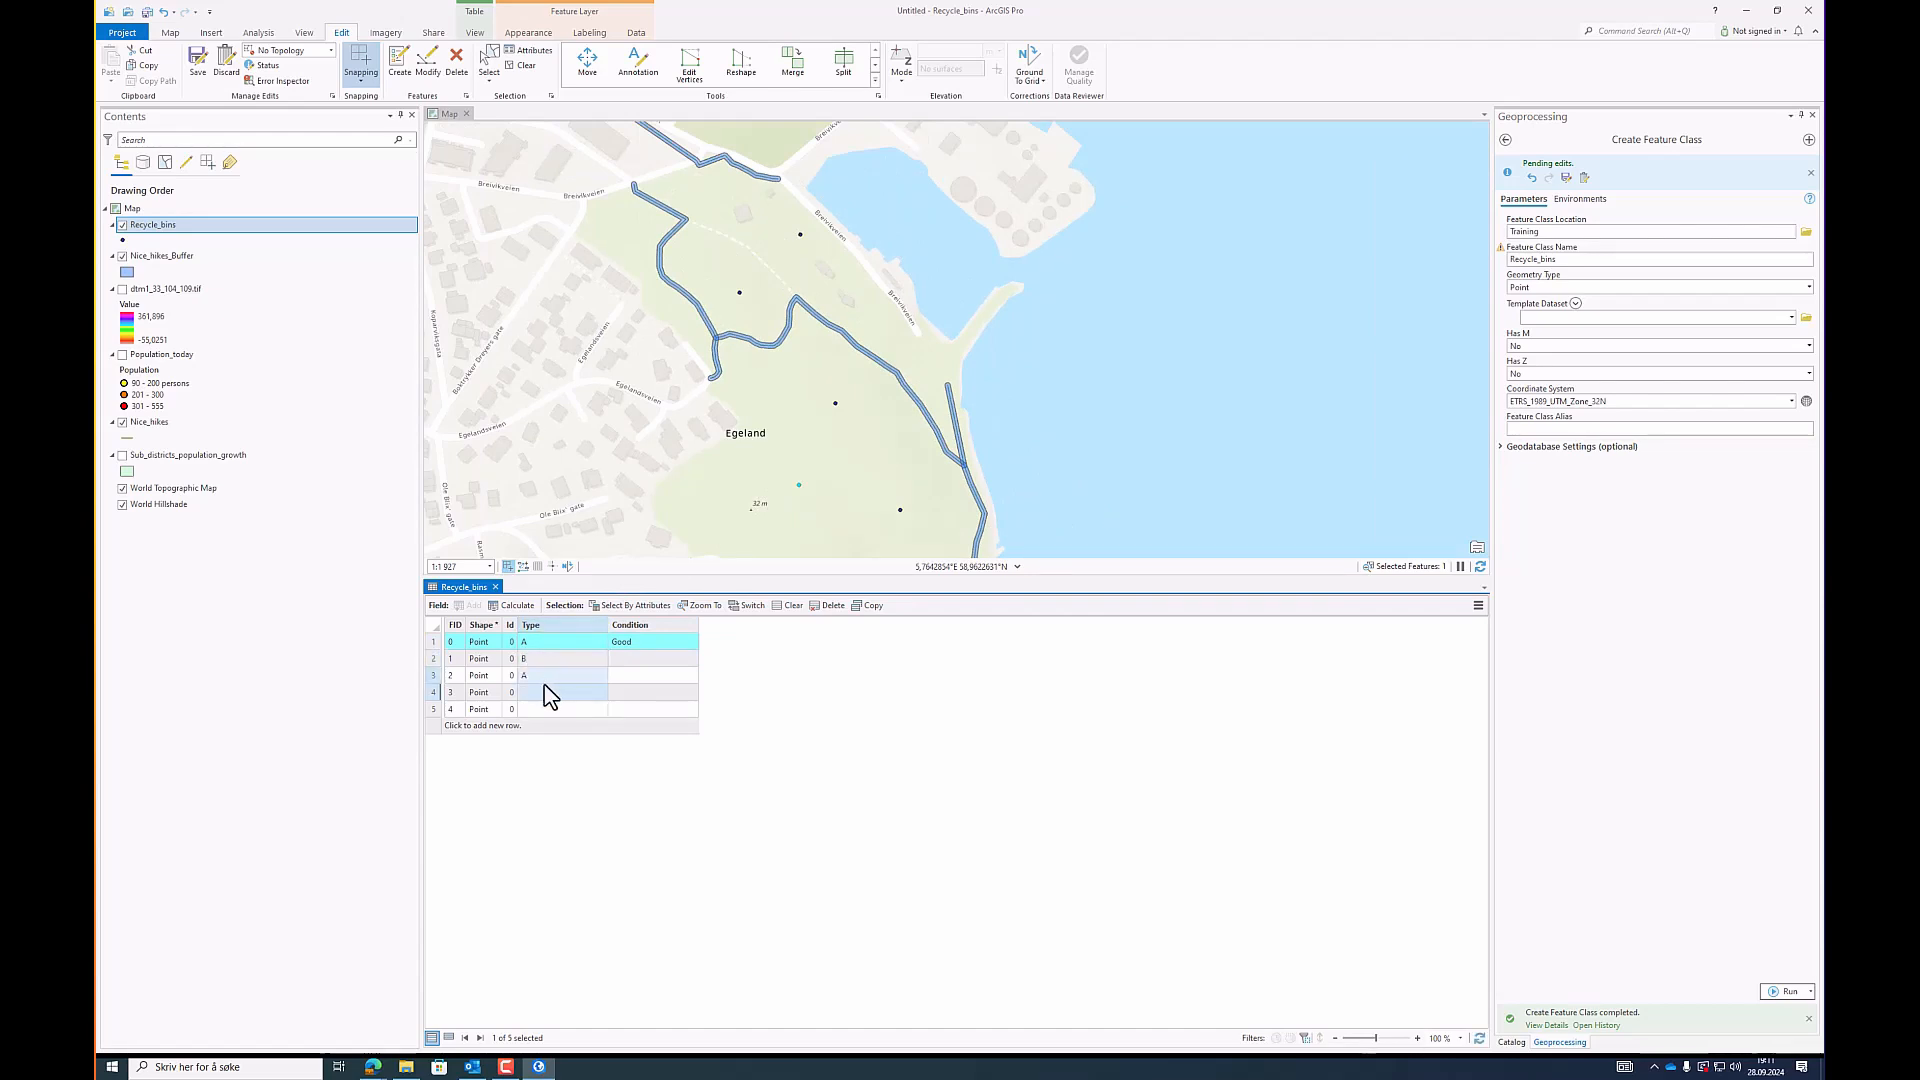
left_click(546, 693)
type("B")
key("Return")
left_click(545, 708)
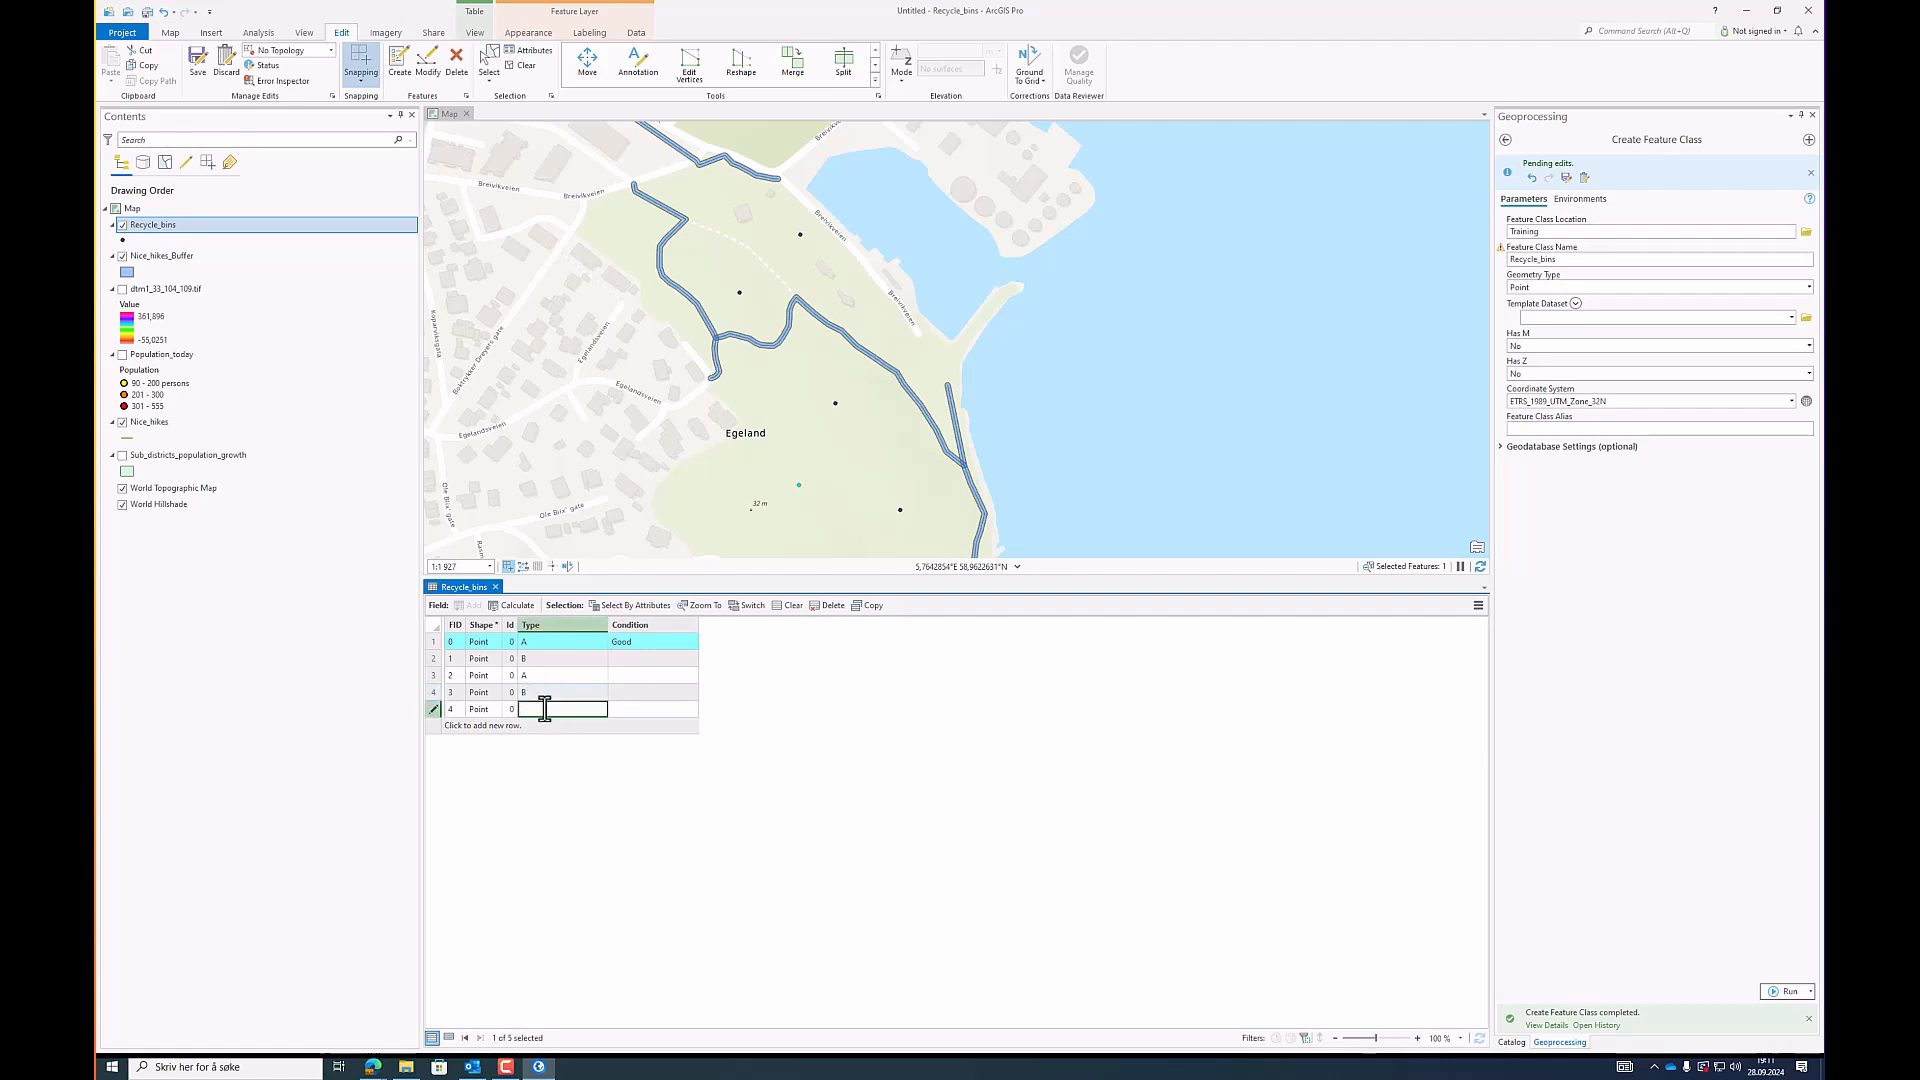
type("C")
key("Return")
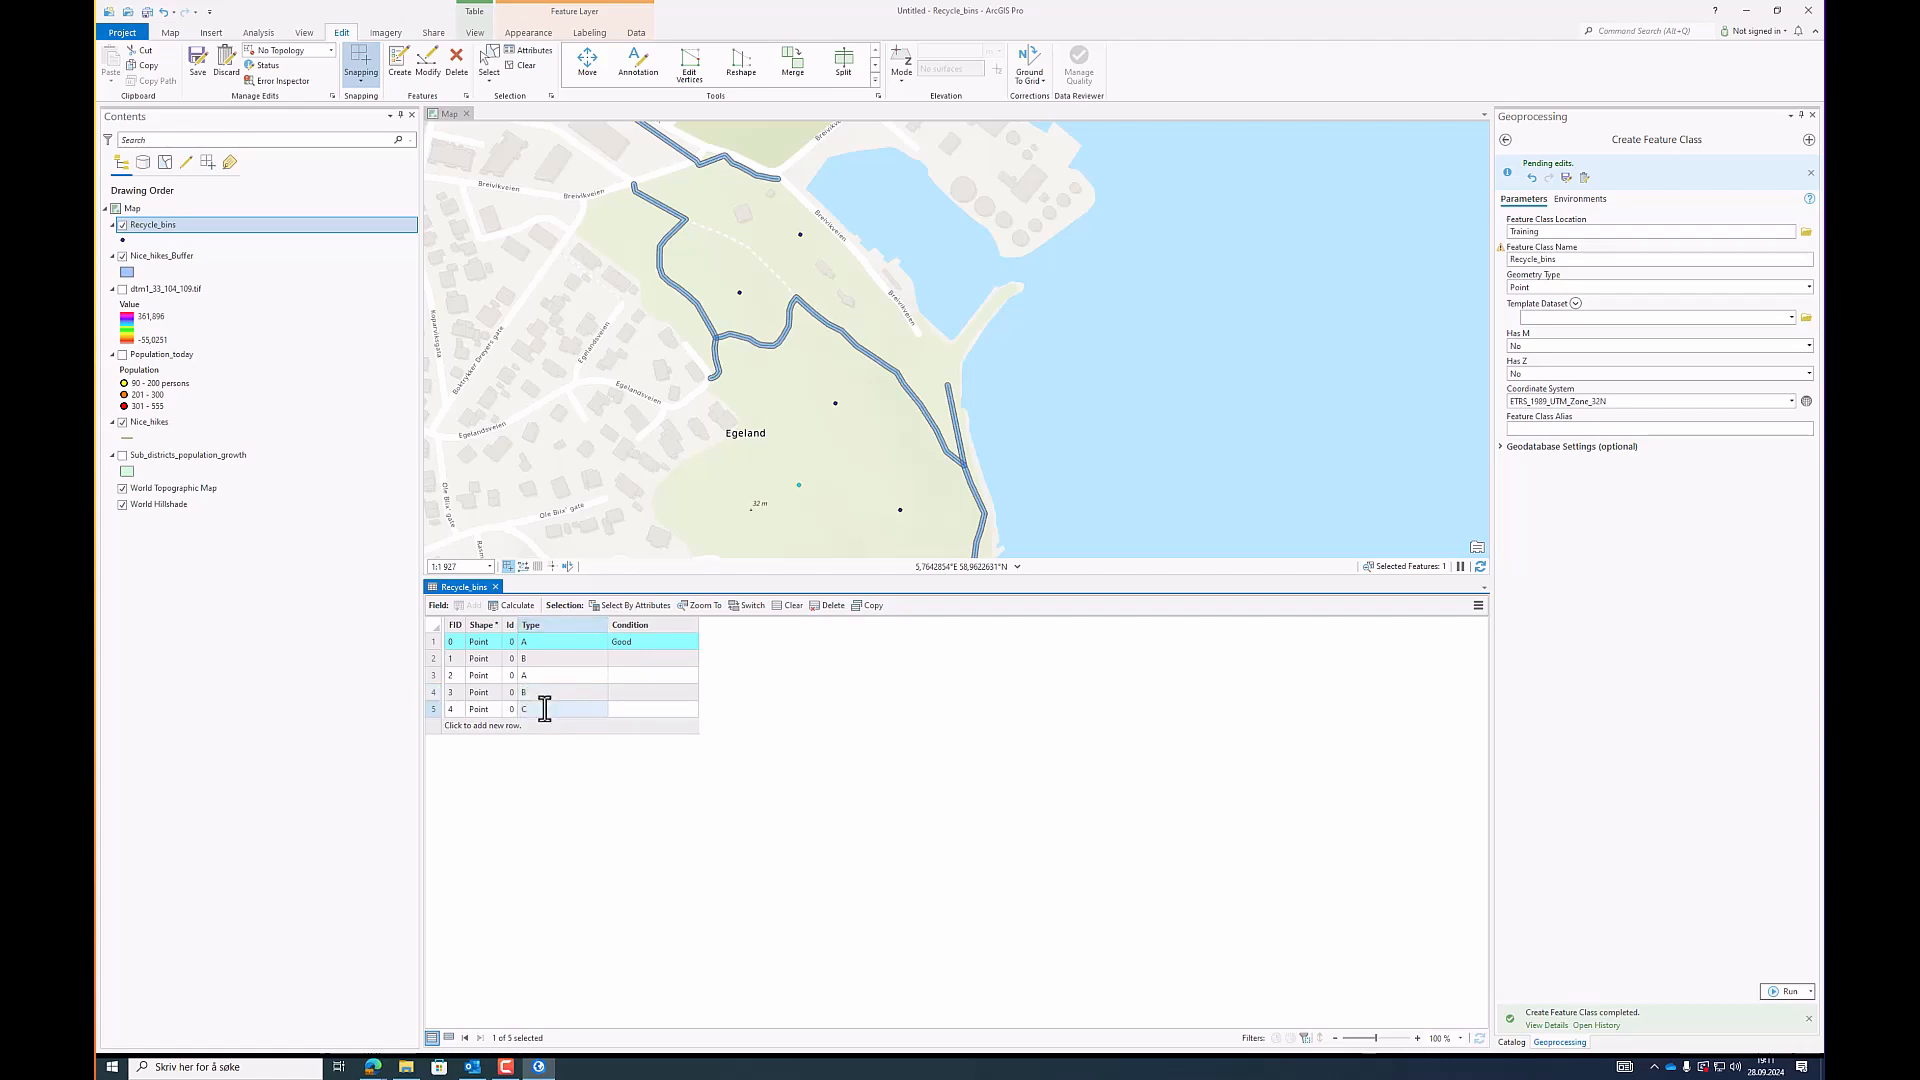
Step: Select the Recycle_bins rows with FID 1, 2 and 3 in turn to locate their points on the map
left_click_drag(527, 313, 464, 265)
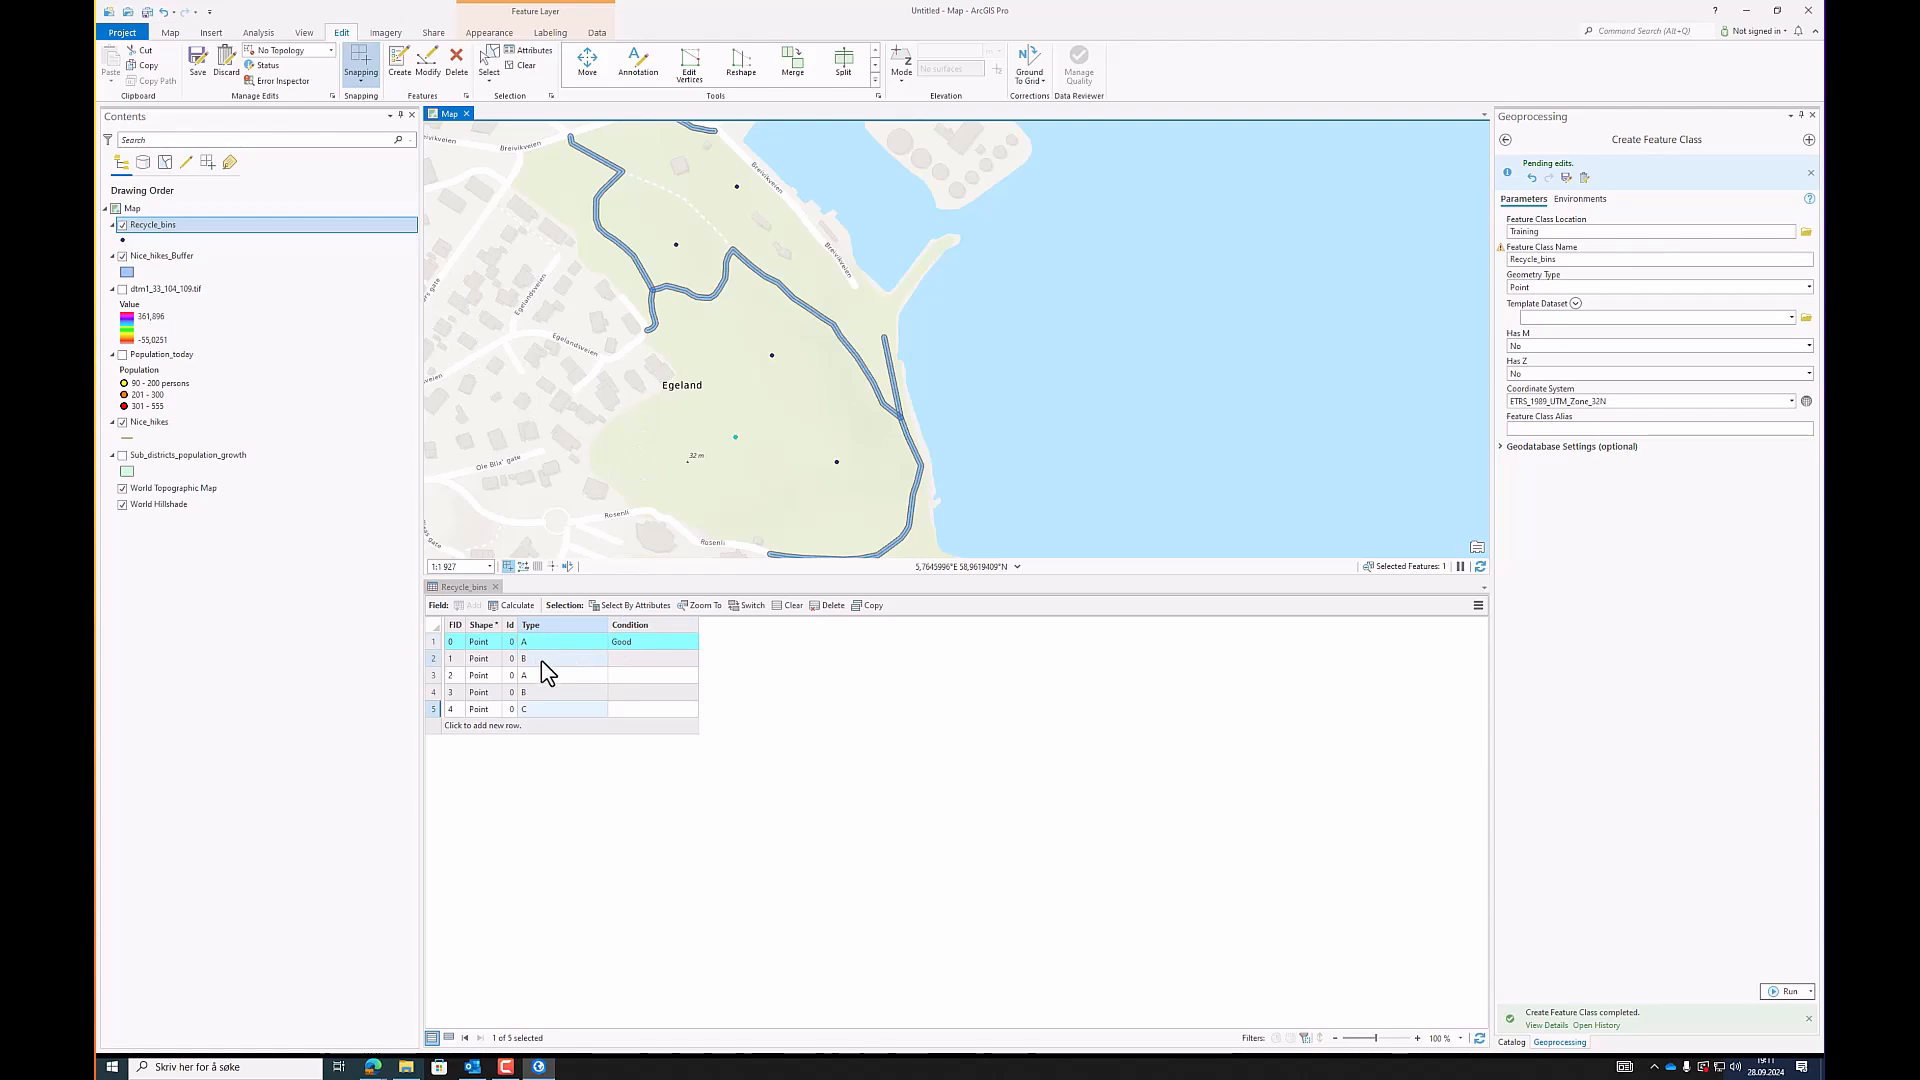
left_click_drag(735, 386, 742, 405)
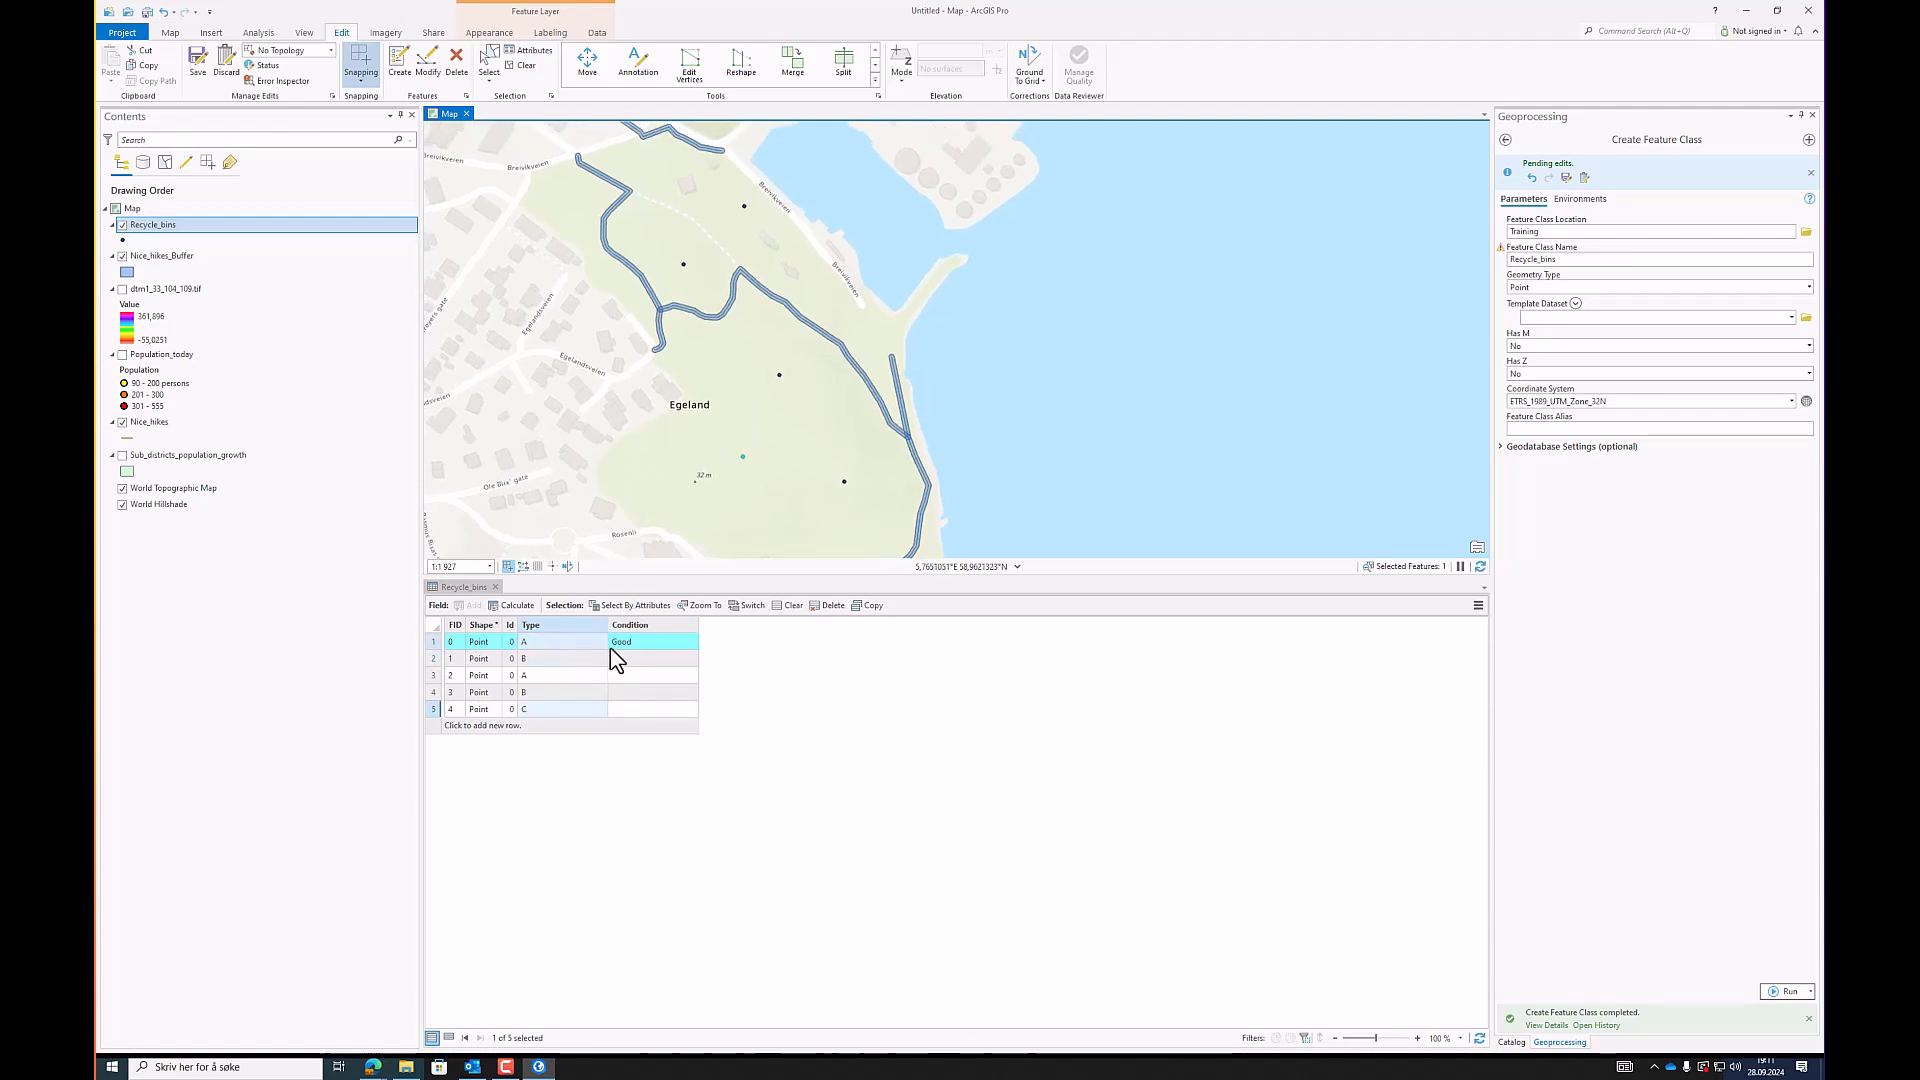
left_click(435, 659)
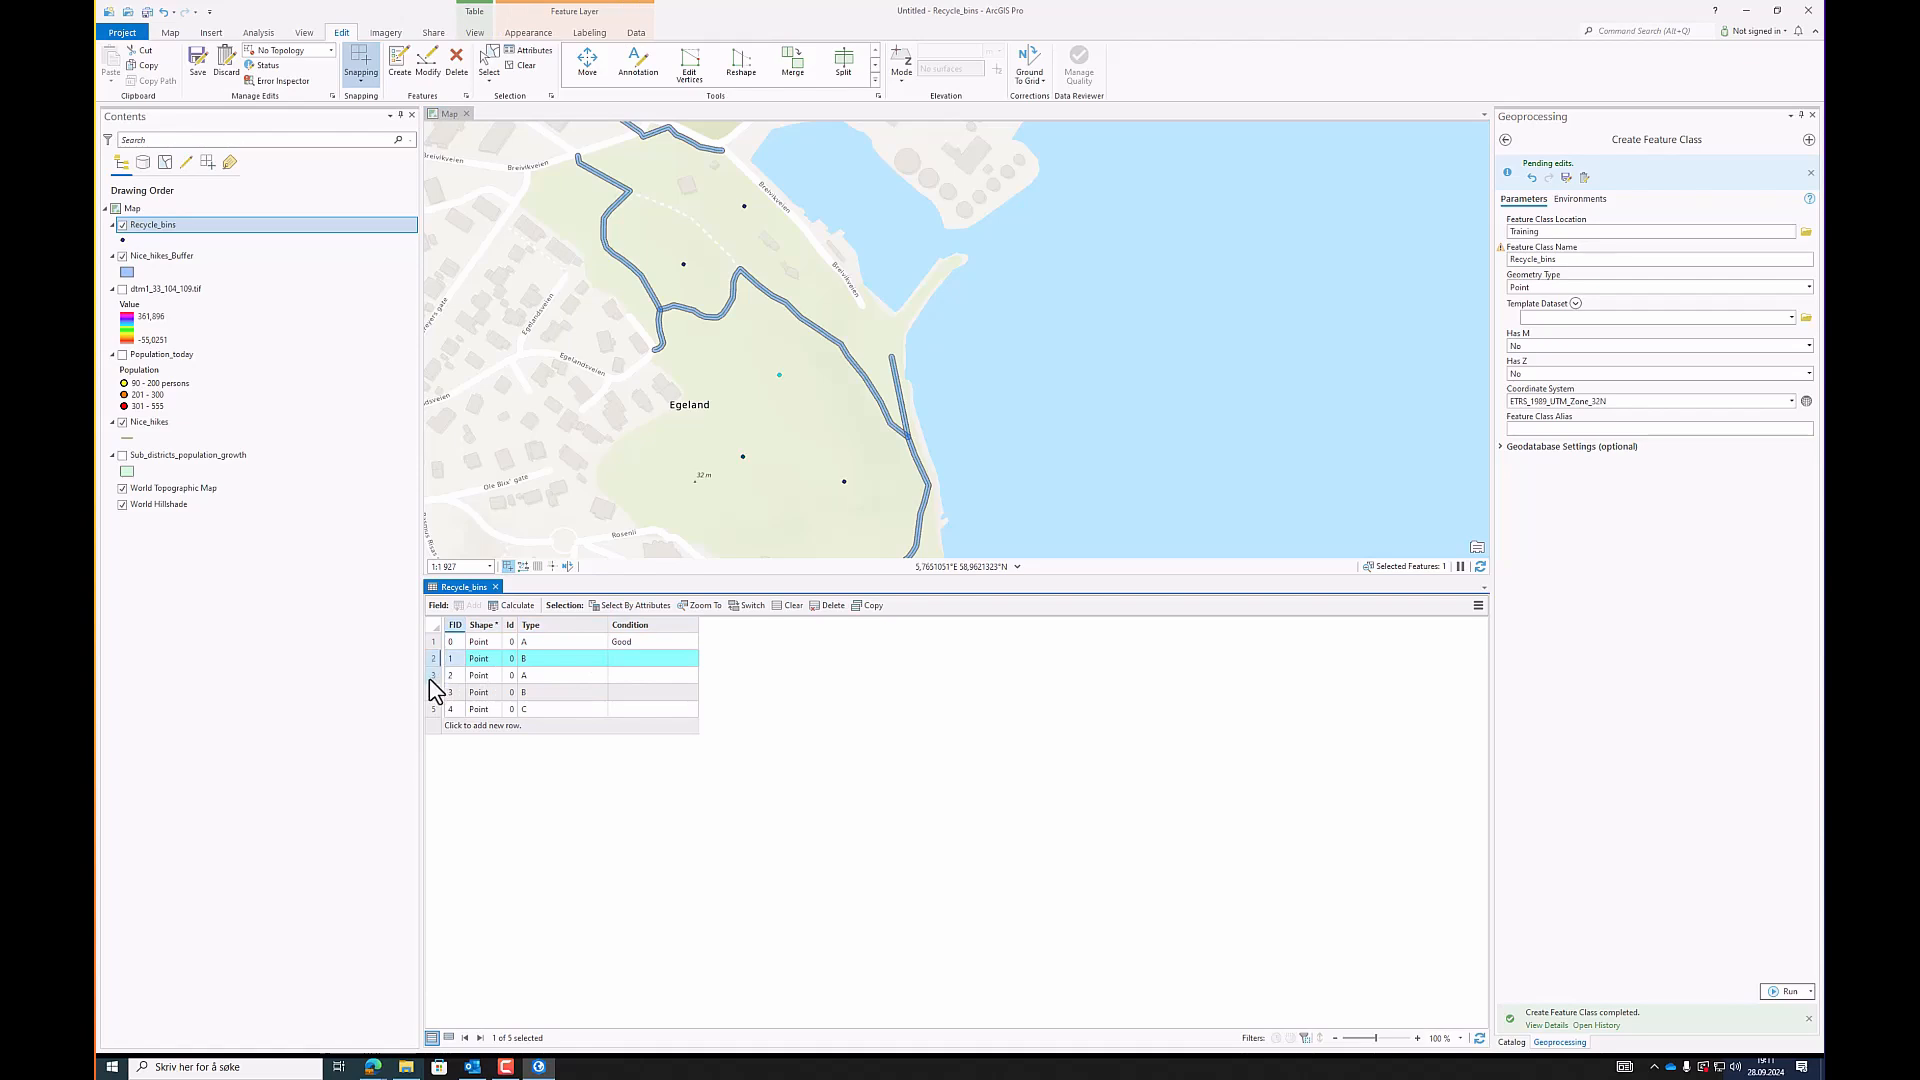
left_click(433, 676)
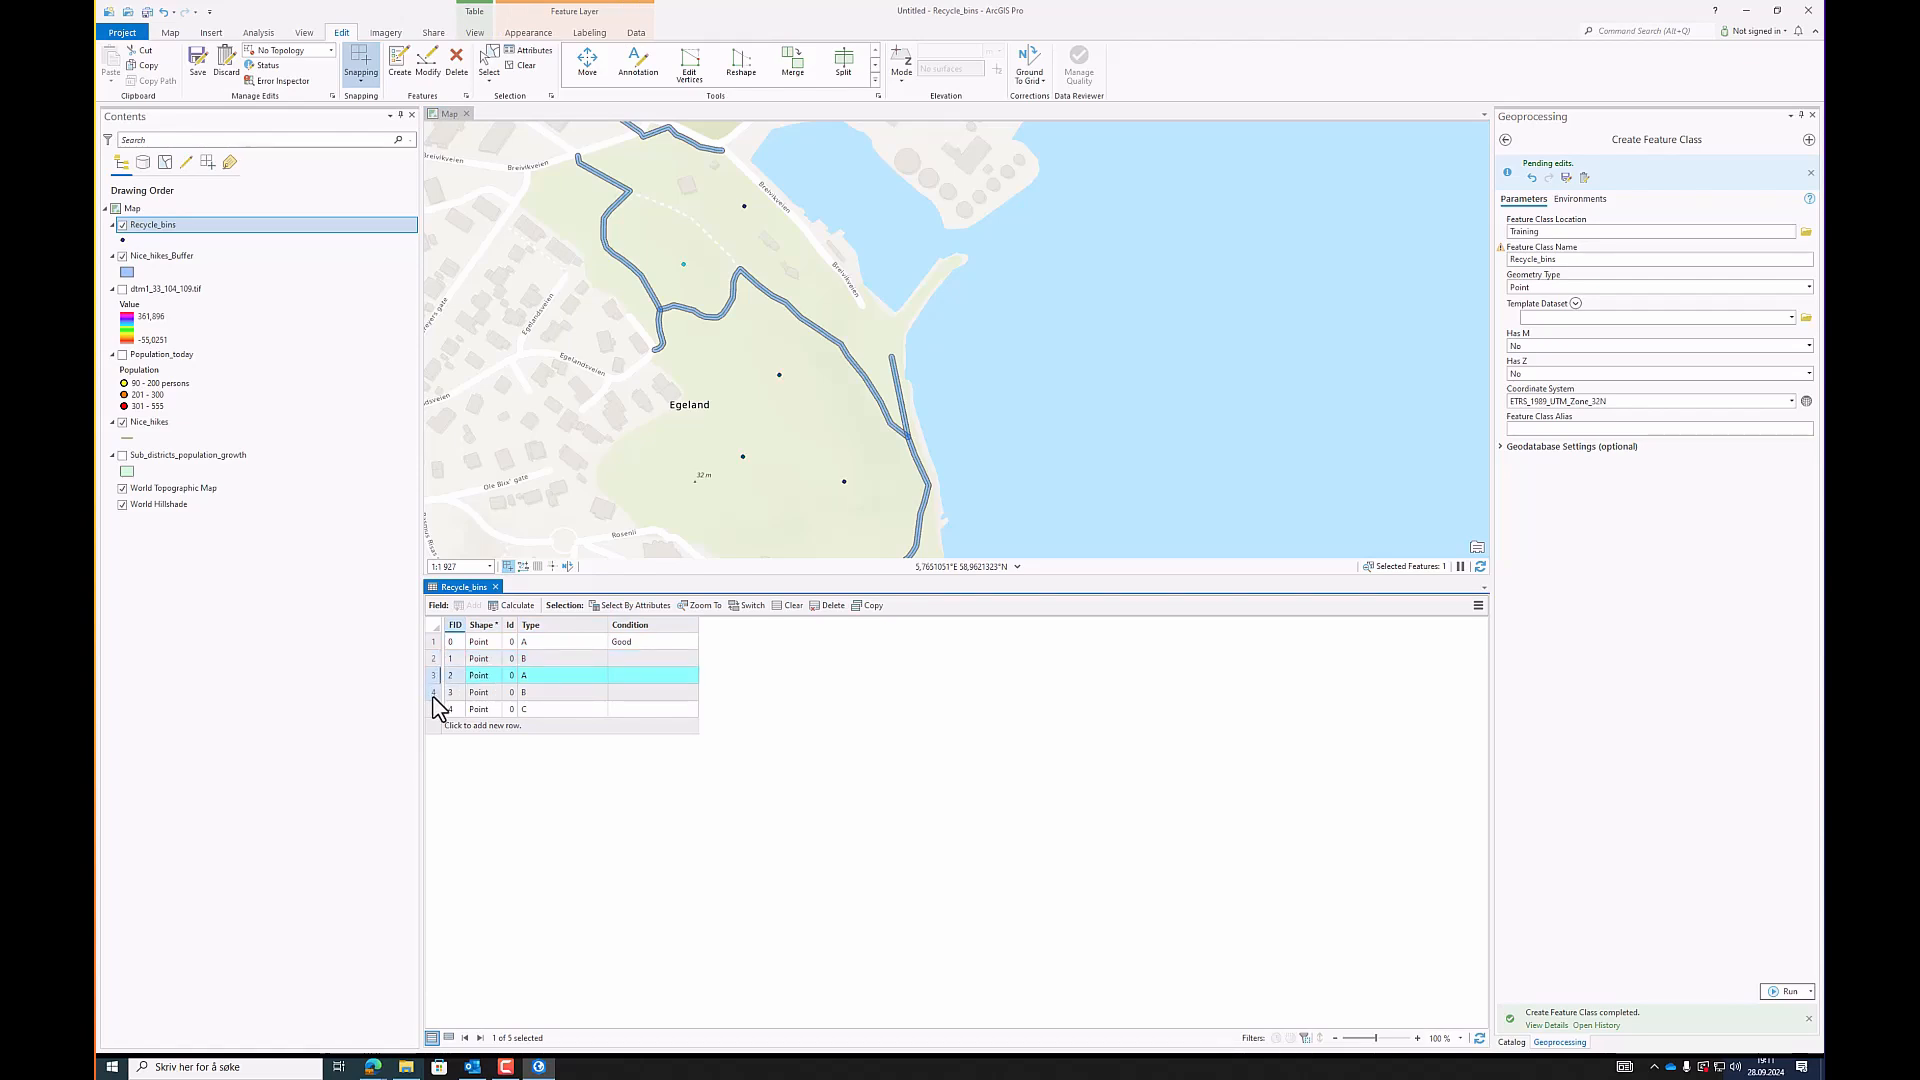
left_click(434, 692)
left_click(433, 676)
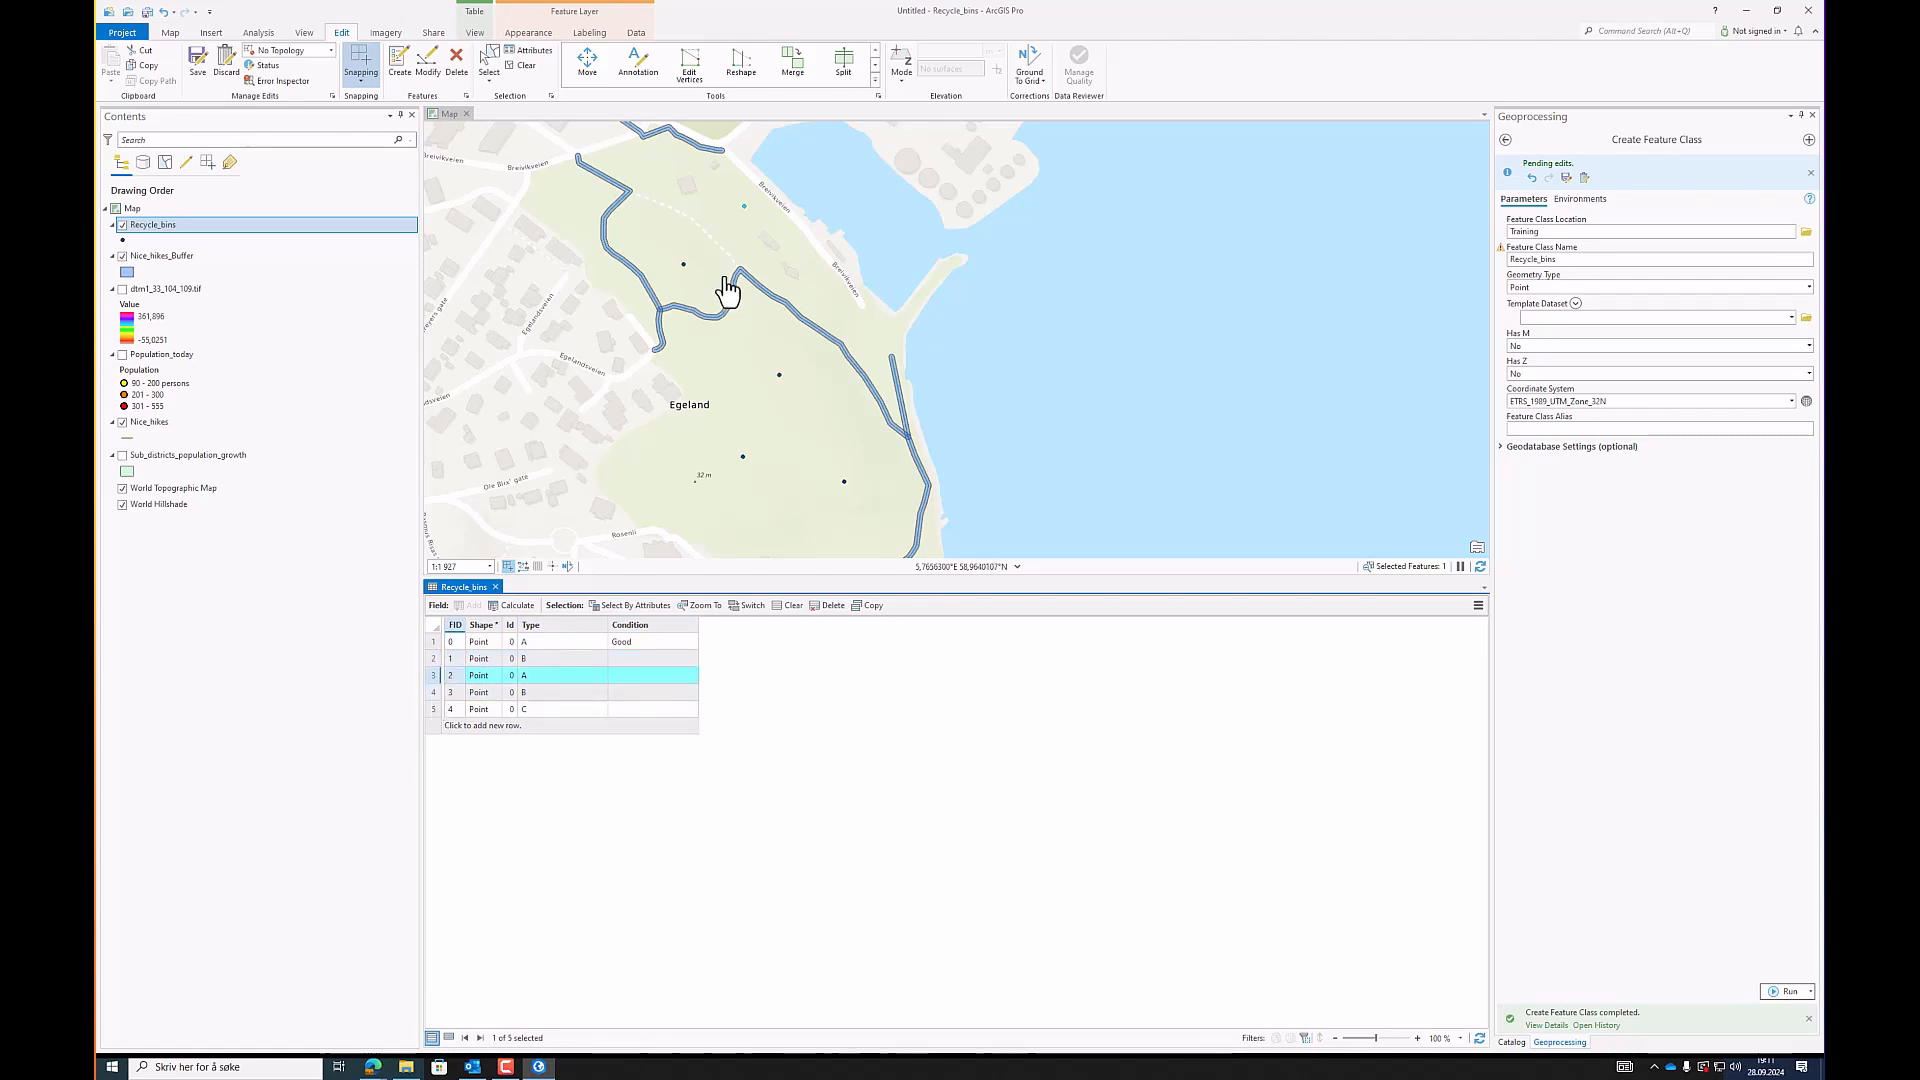
Step: Set the Condition to Bad for the point with FID 1 and to Not so bad for FID 2
double_click(645, 660)
type("Bad")
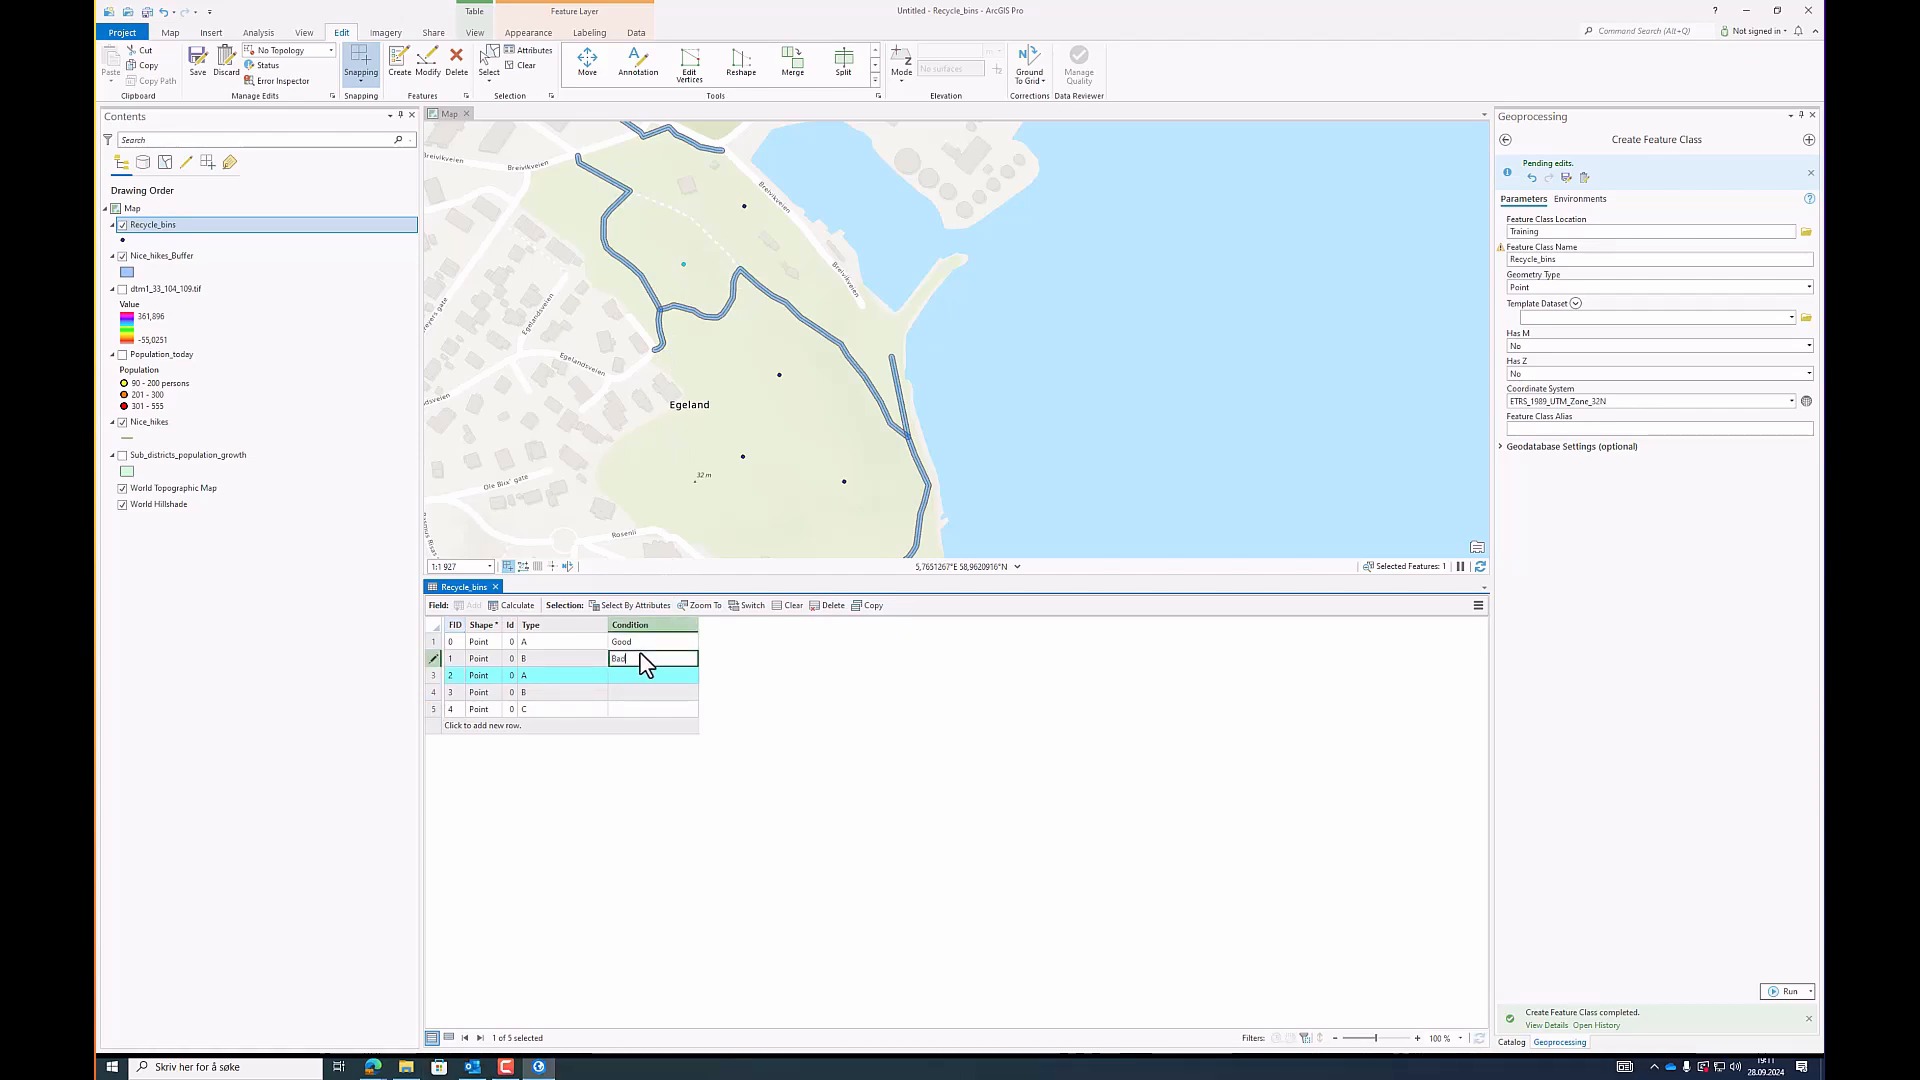
key("Return")
double_click(631, 677)
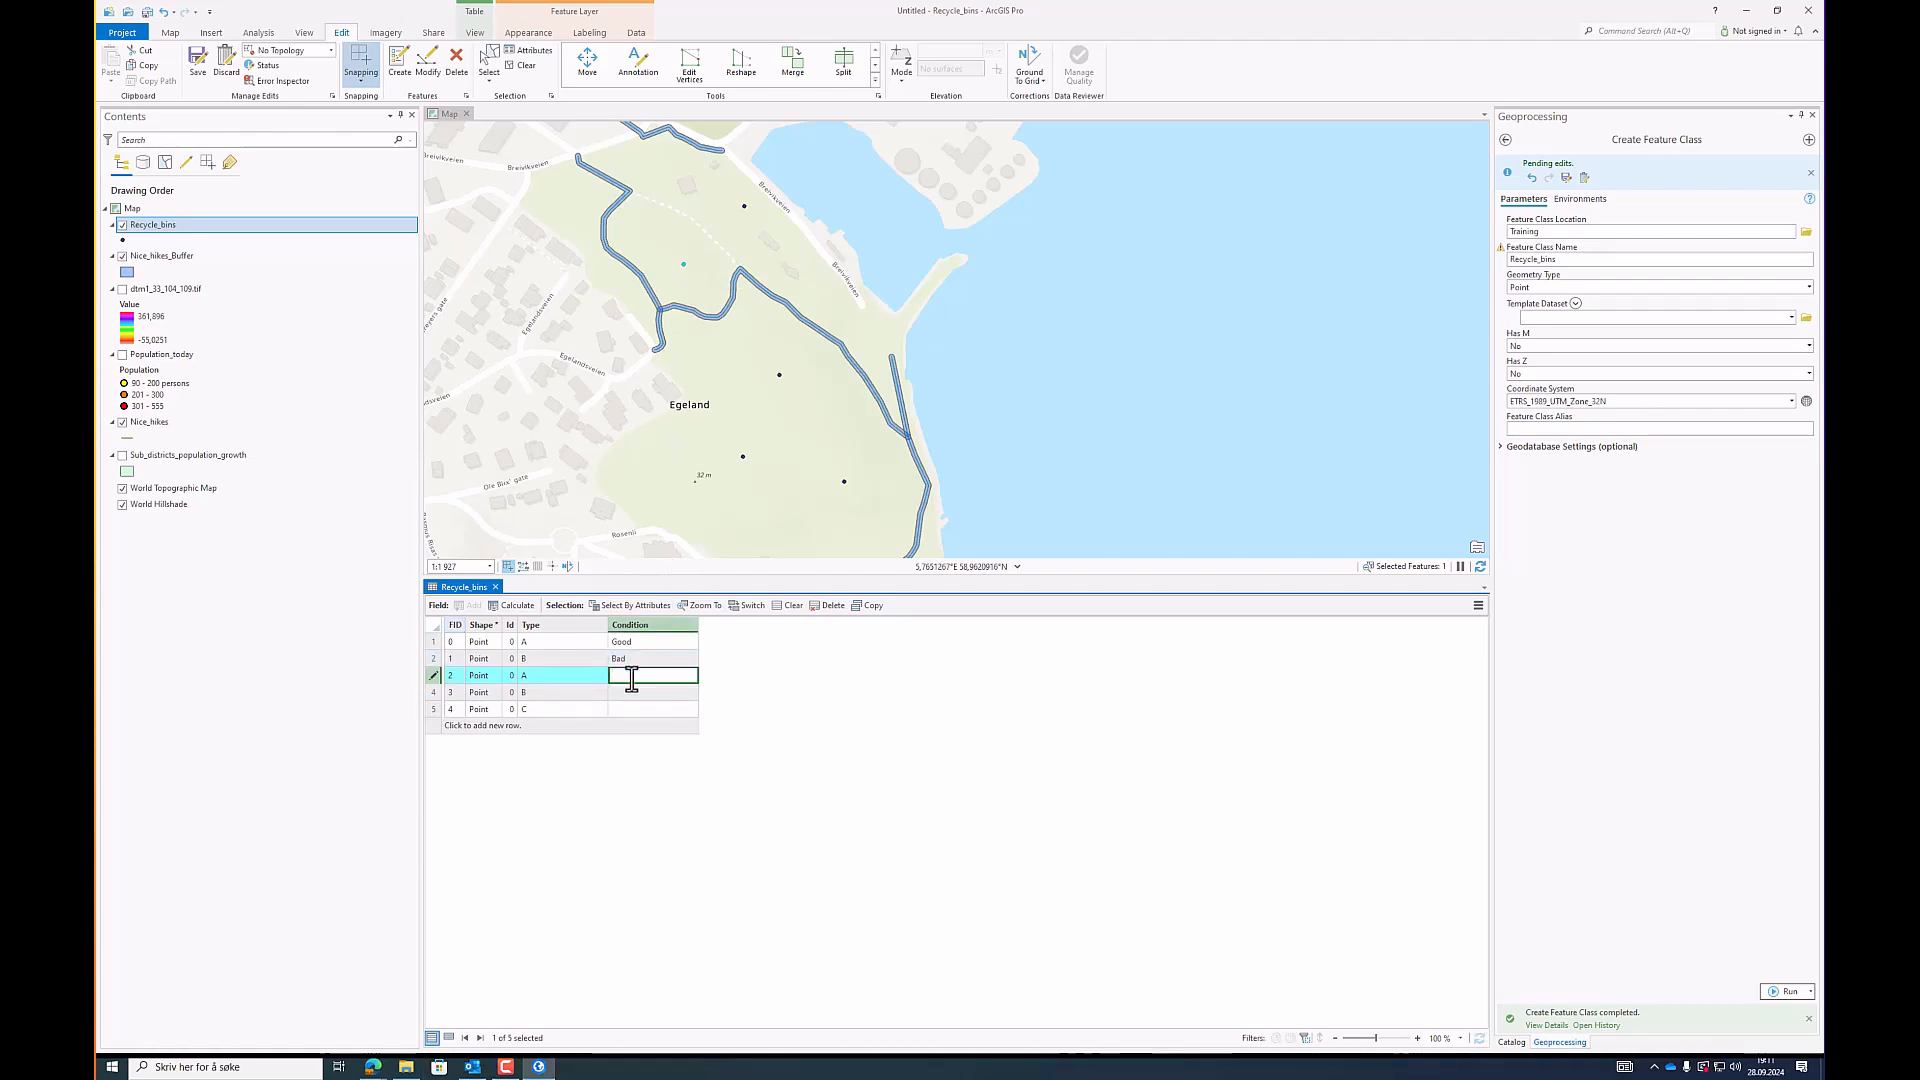
type("Not so ba")
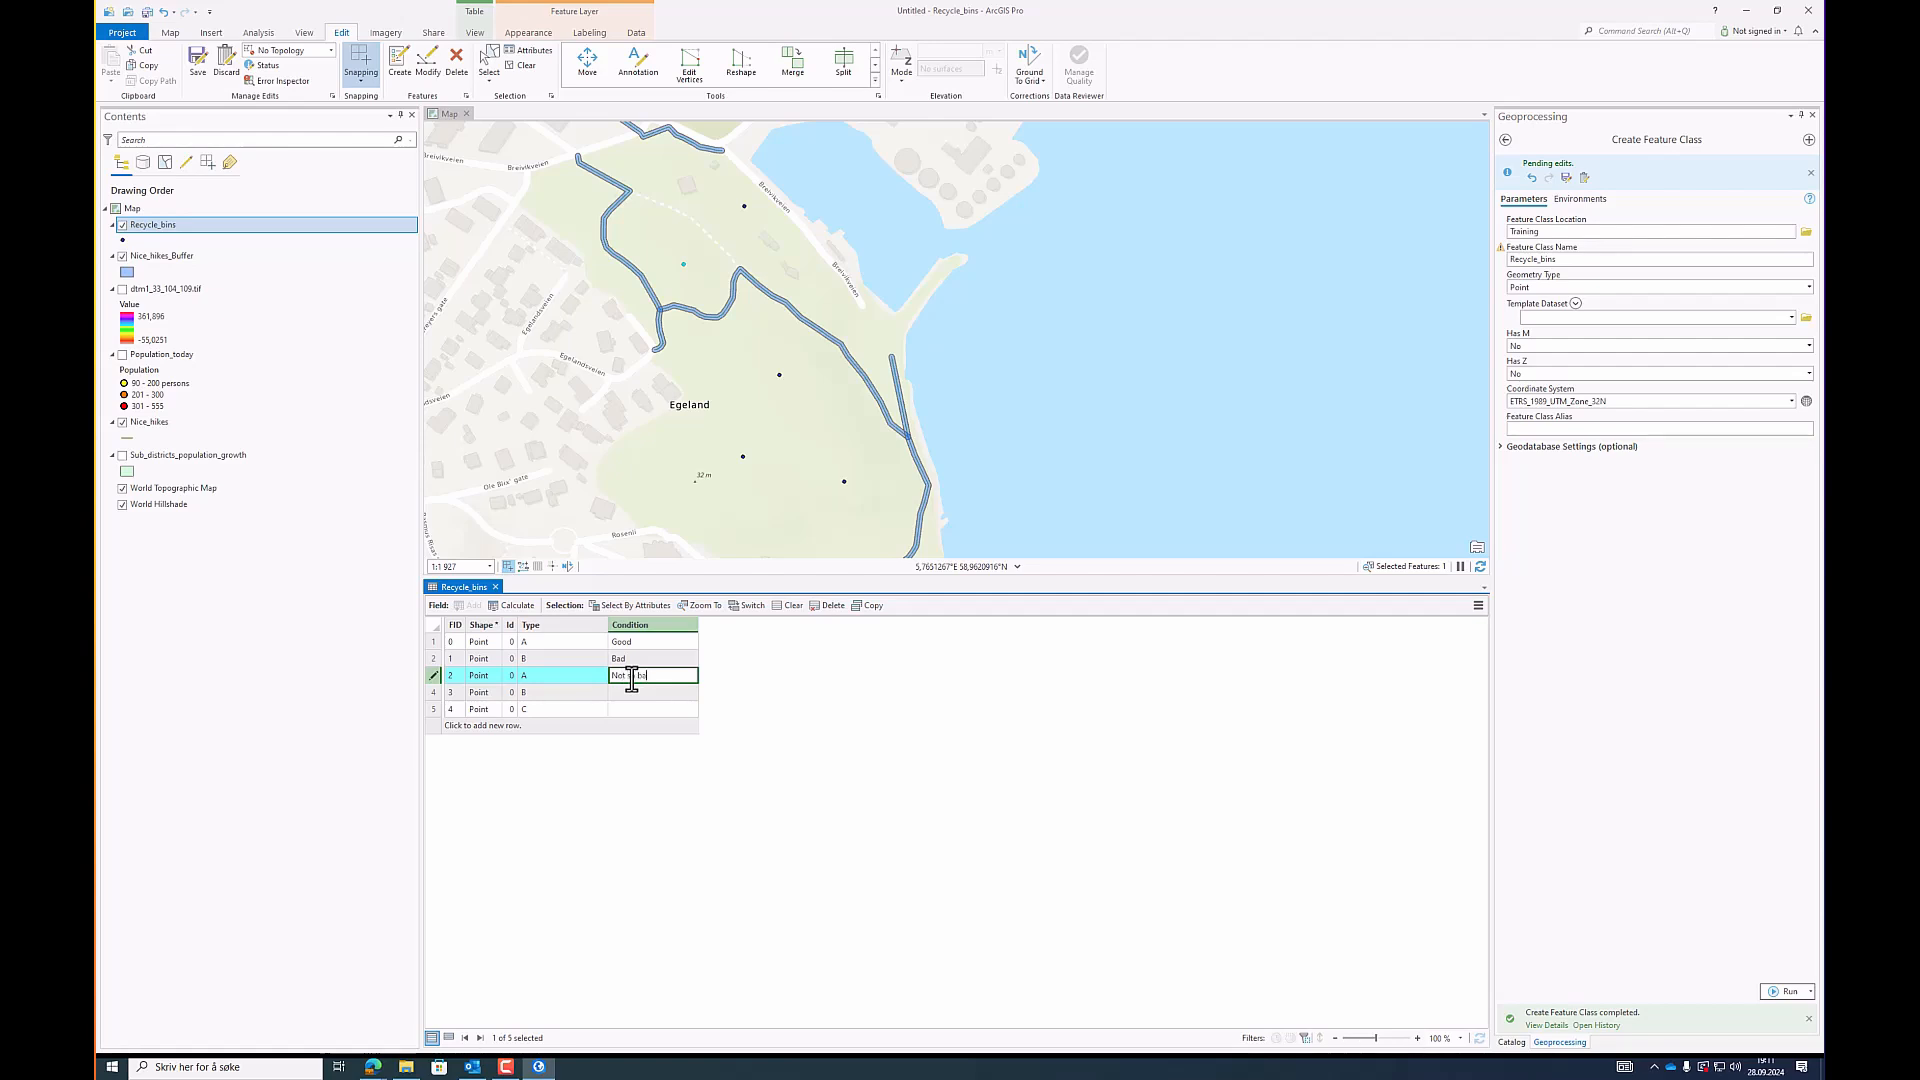
type("d")
key("Return")
Step: Set the Condition to Really bad for FID 3 and Really good for FID 4, and save the pending edits
double_click(640, 692)
type("Rea")
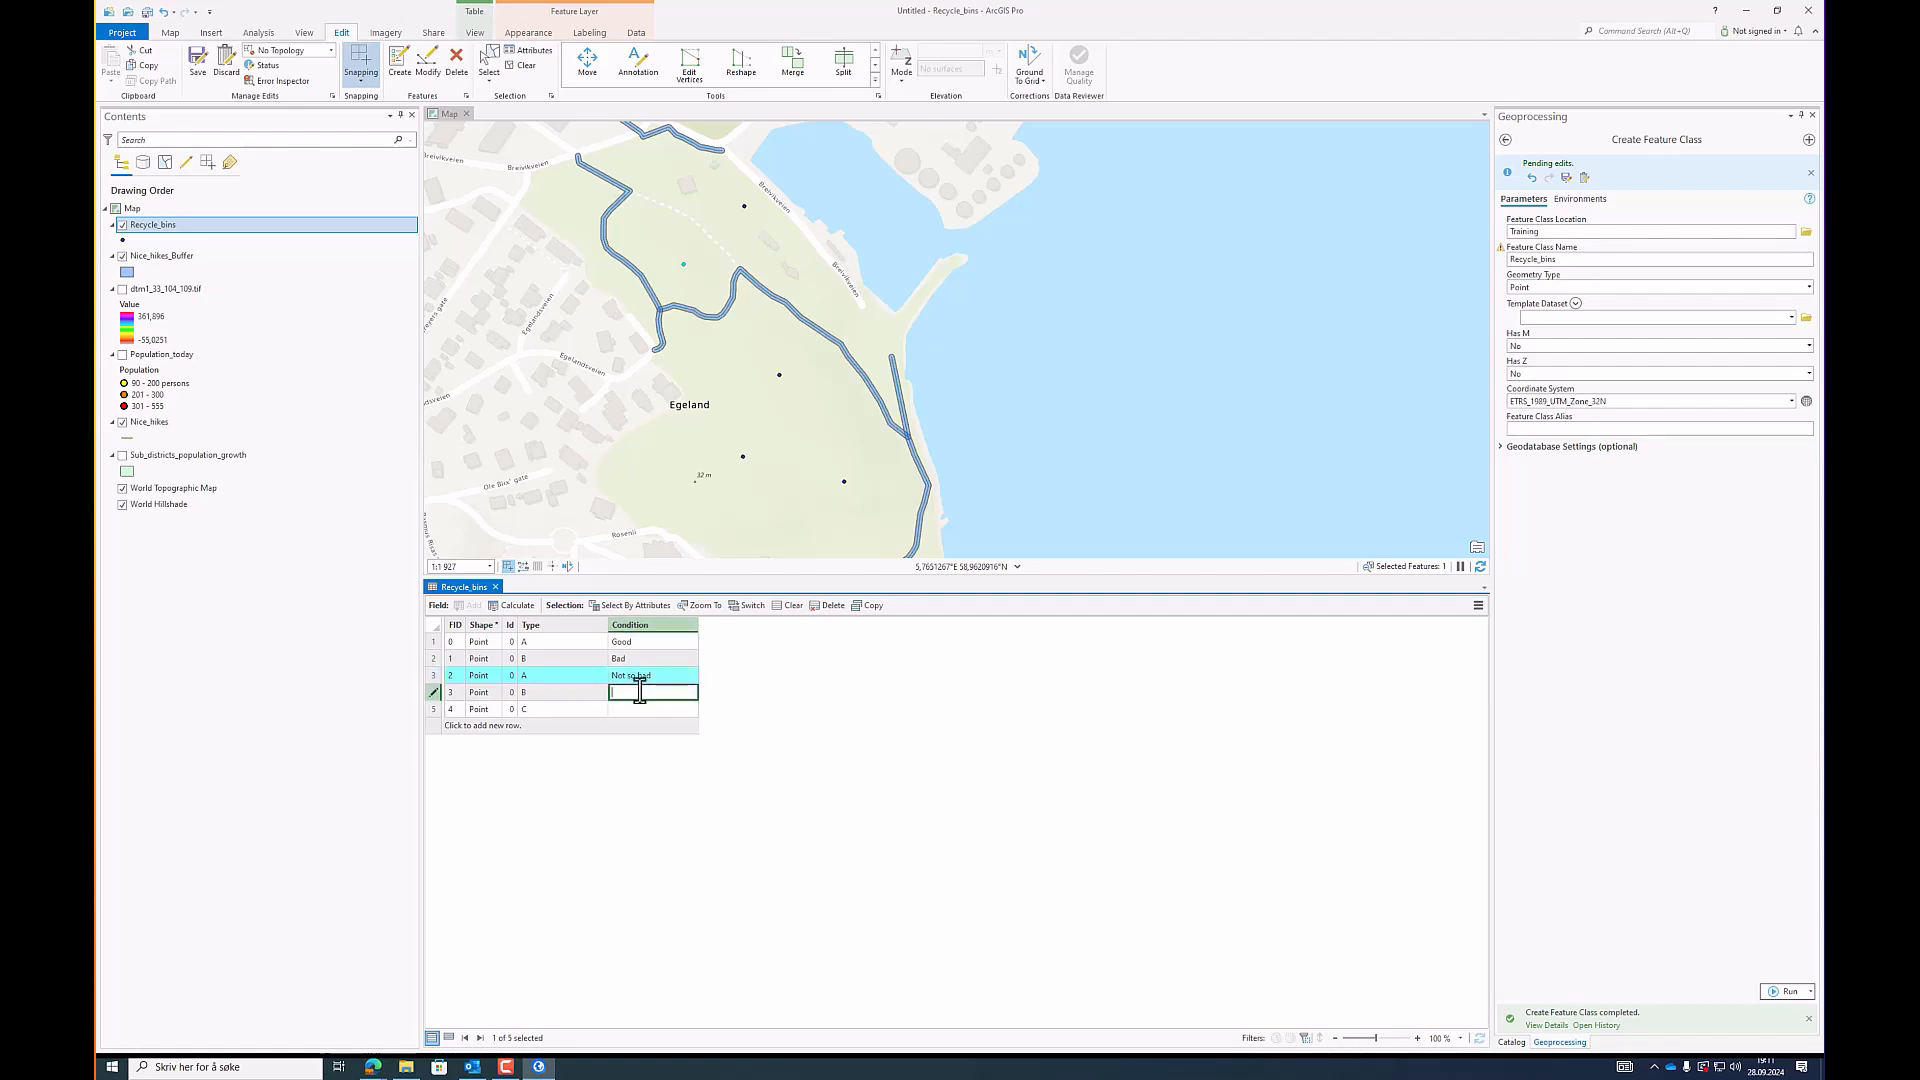
type("lly bad")
key("Return")
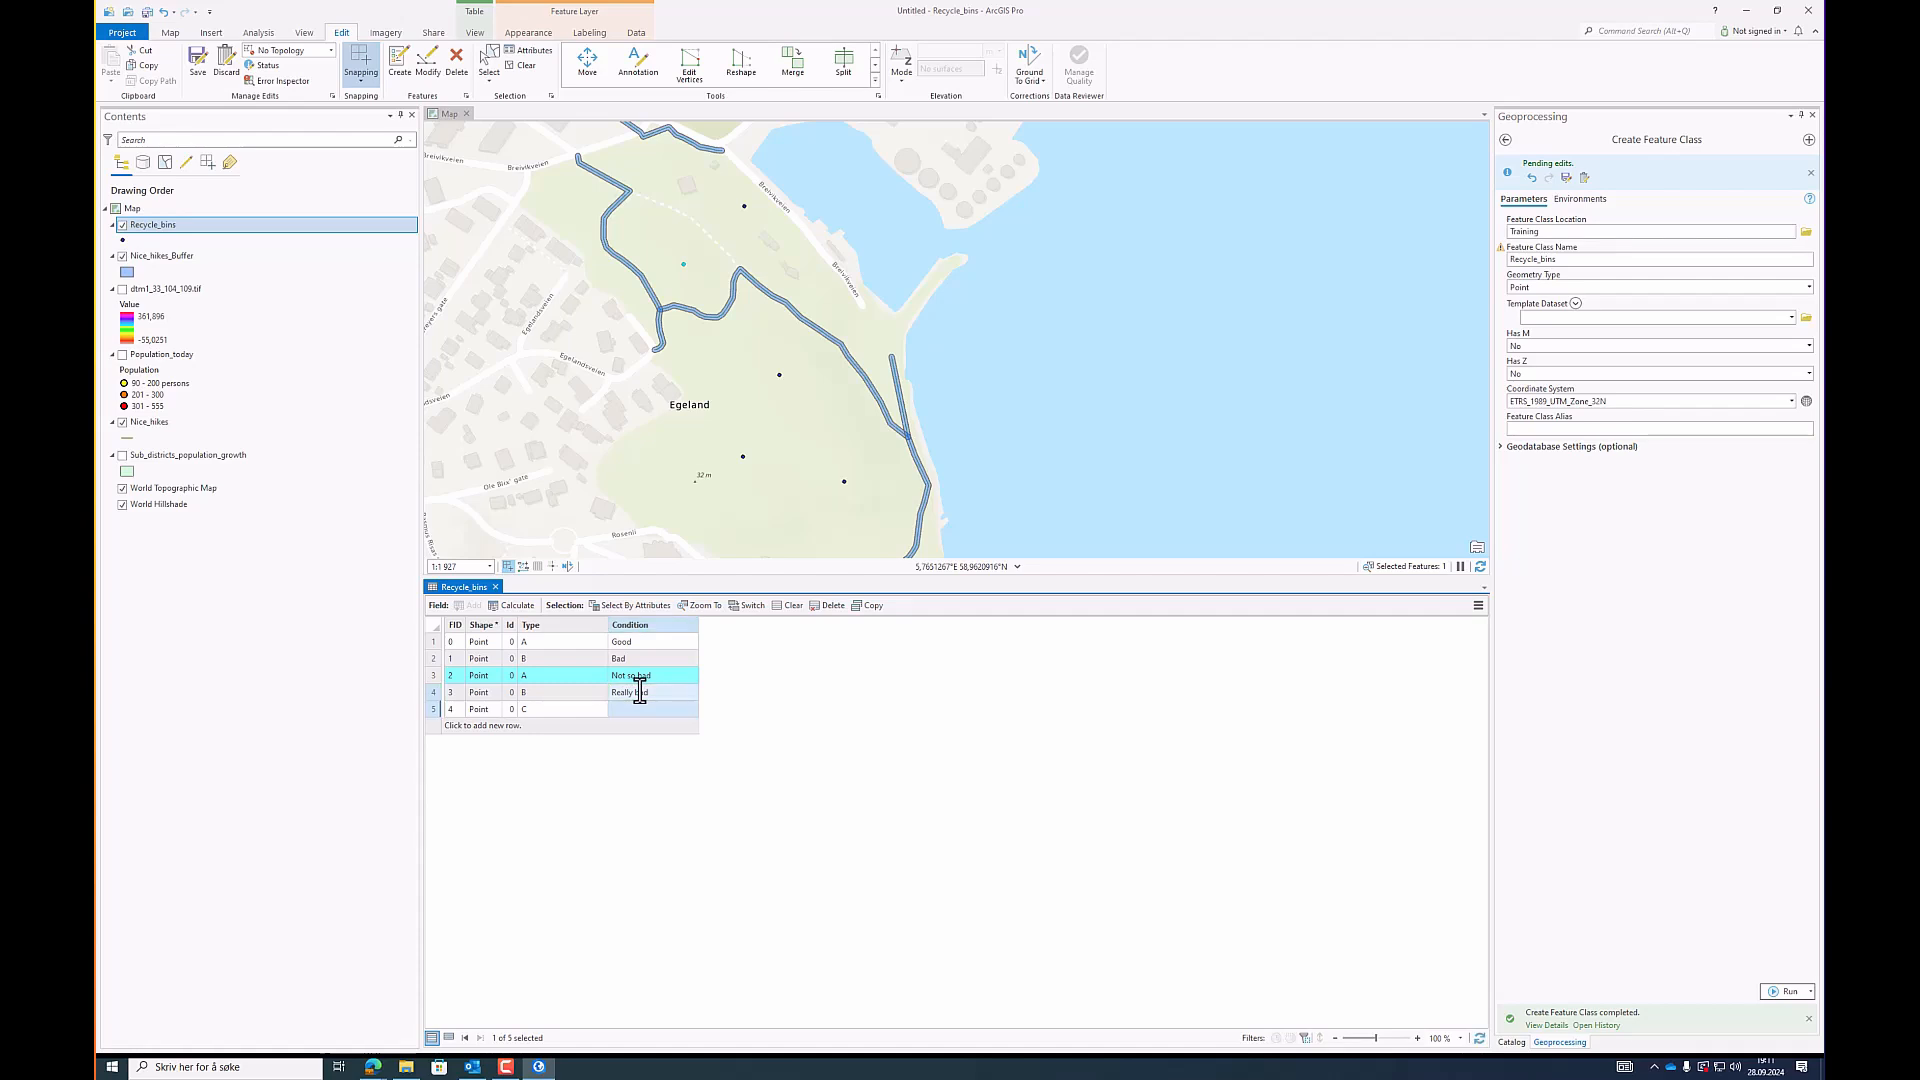
double_click(638, 709)
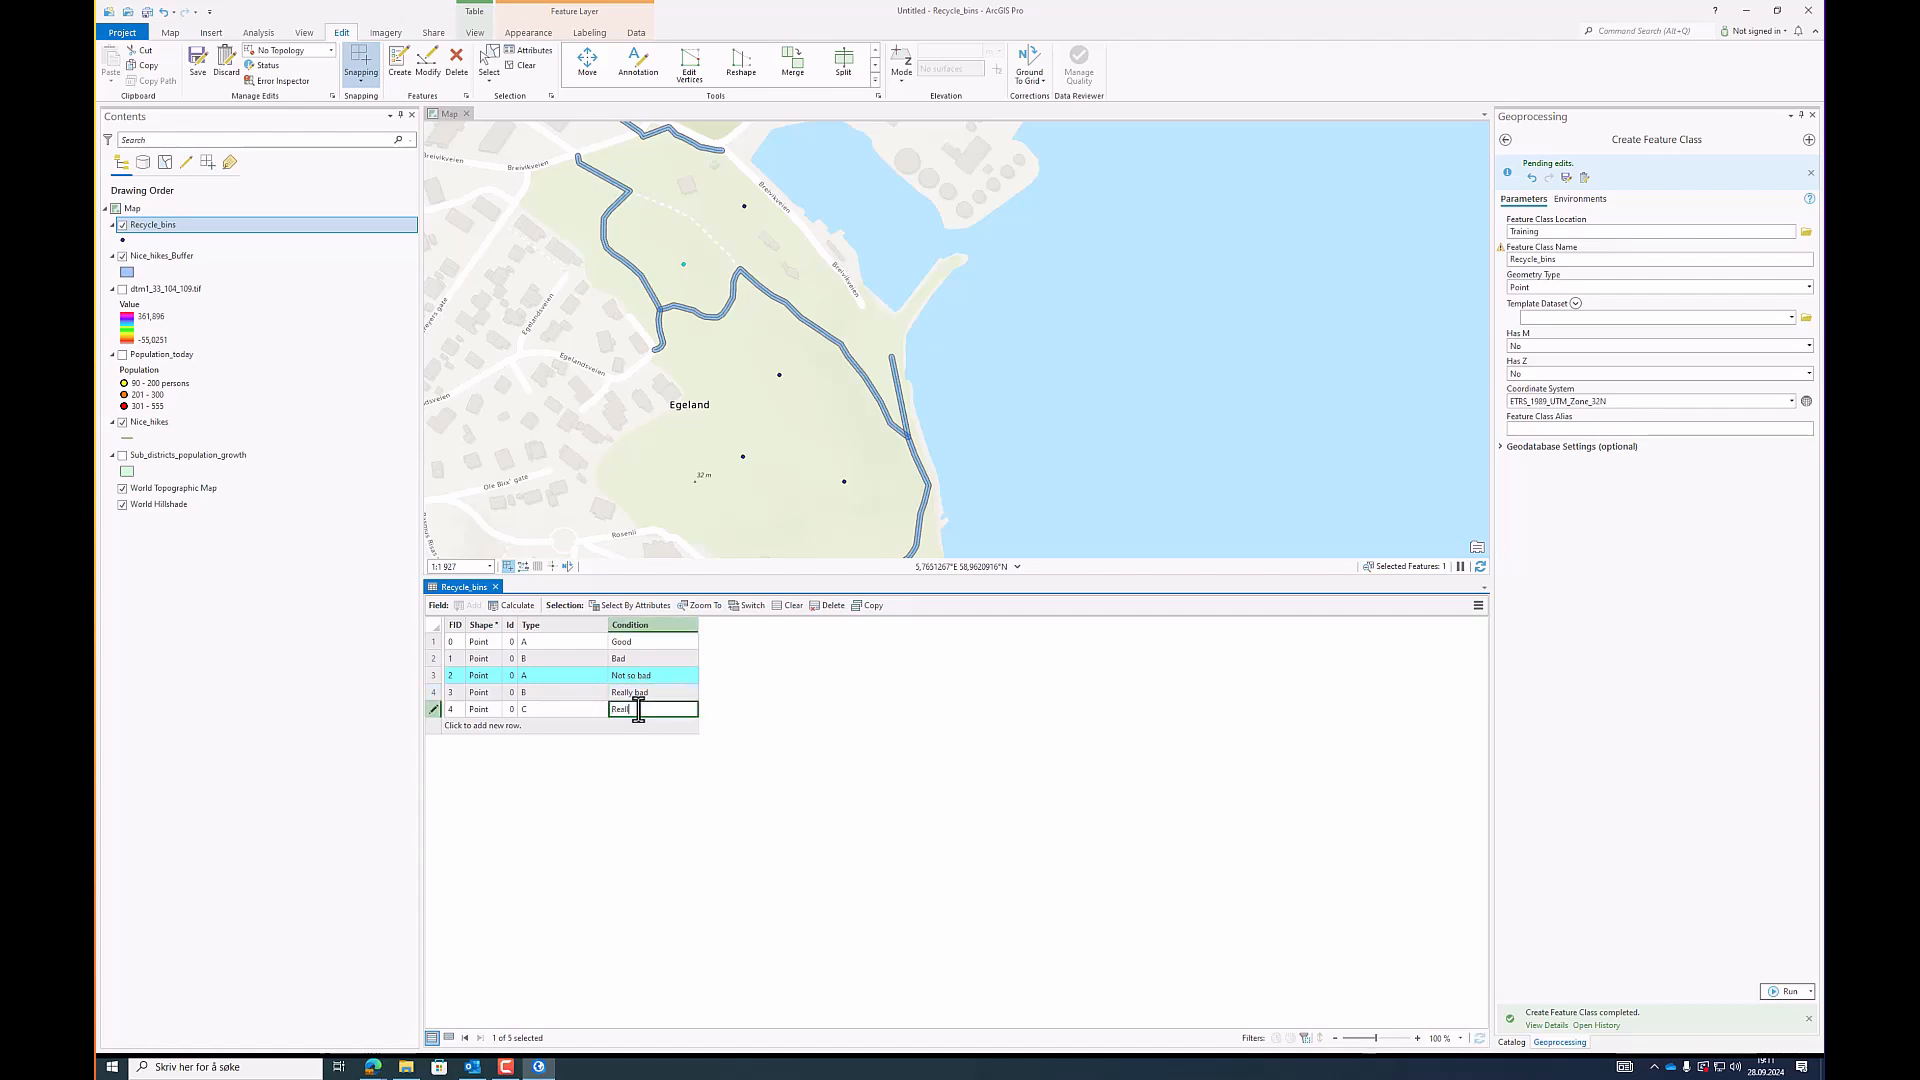
type("Really good")
key("Return")
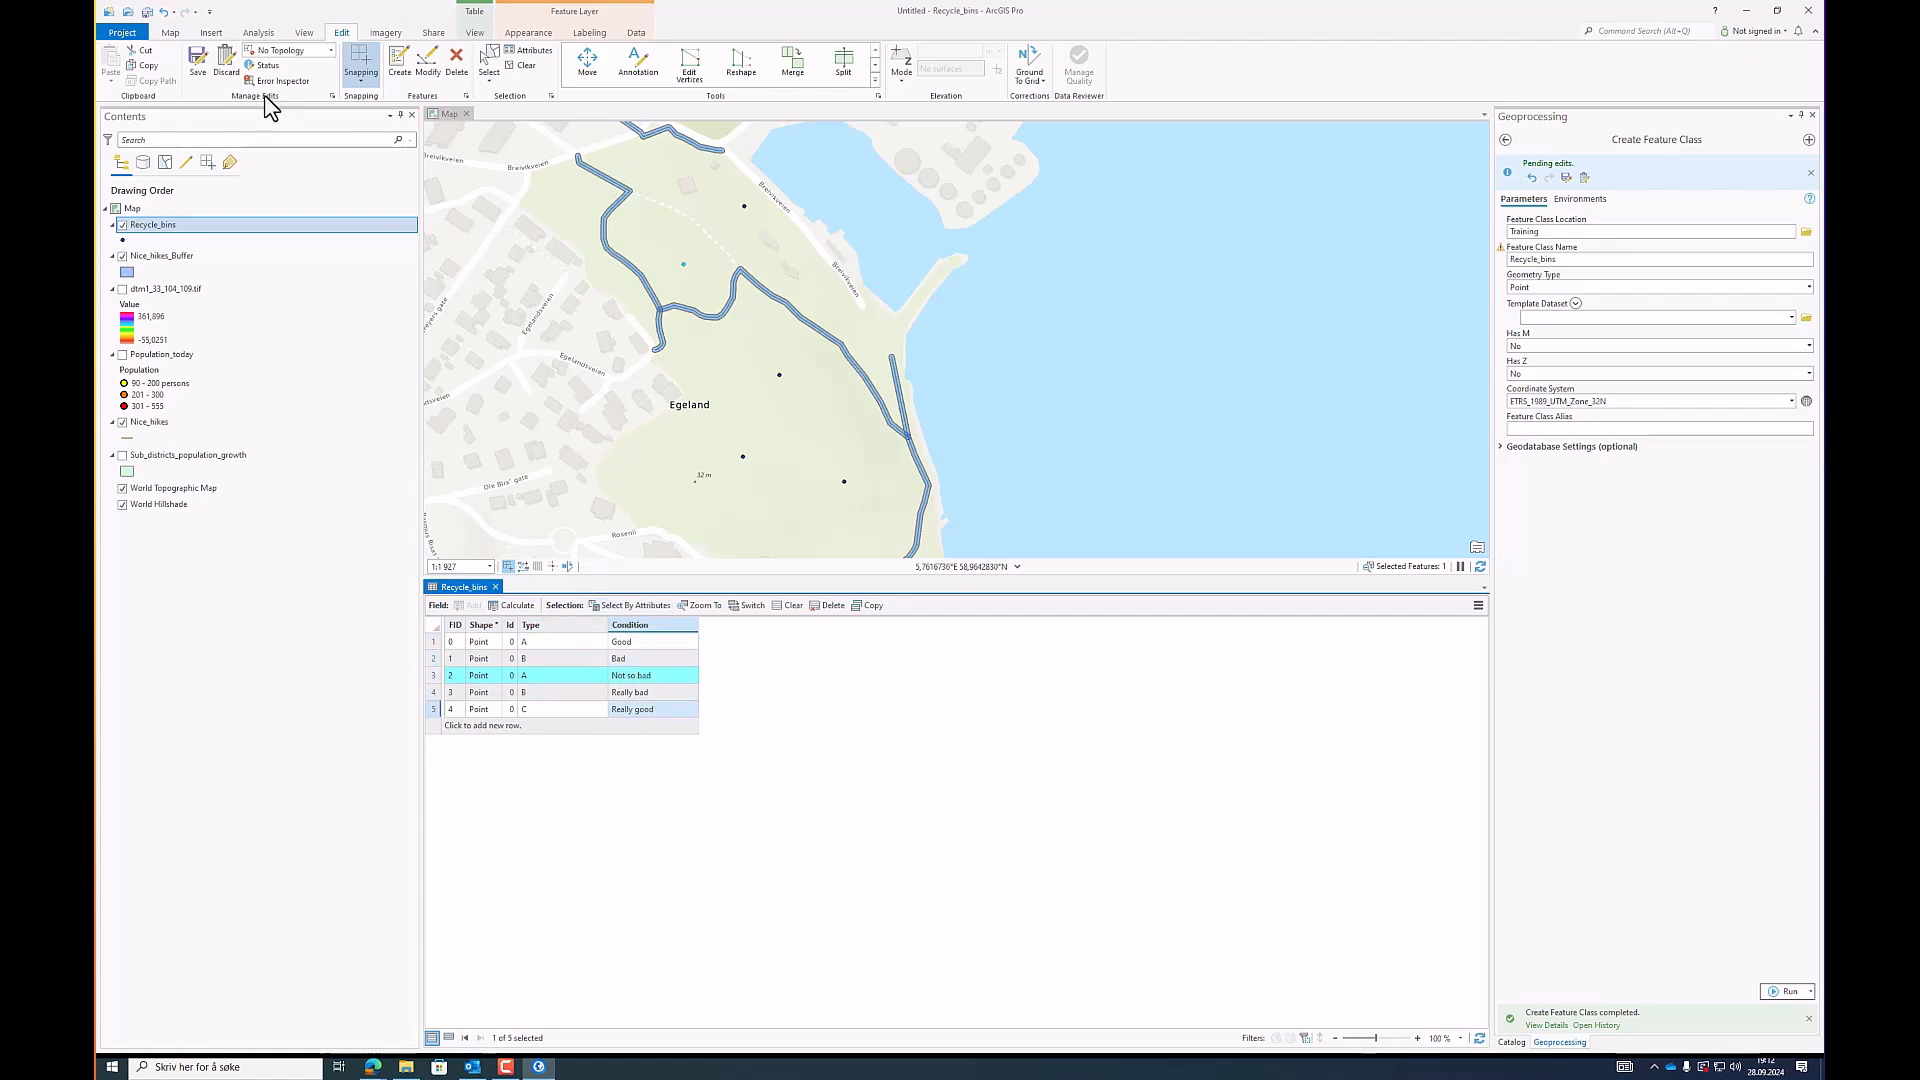
left_click(204, 70)
left_click(970, 558)
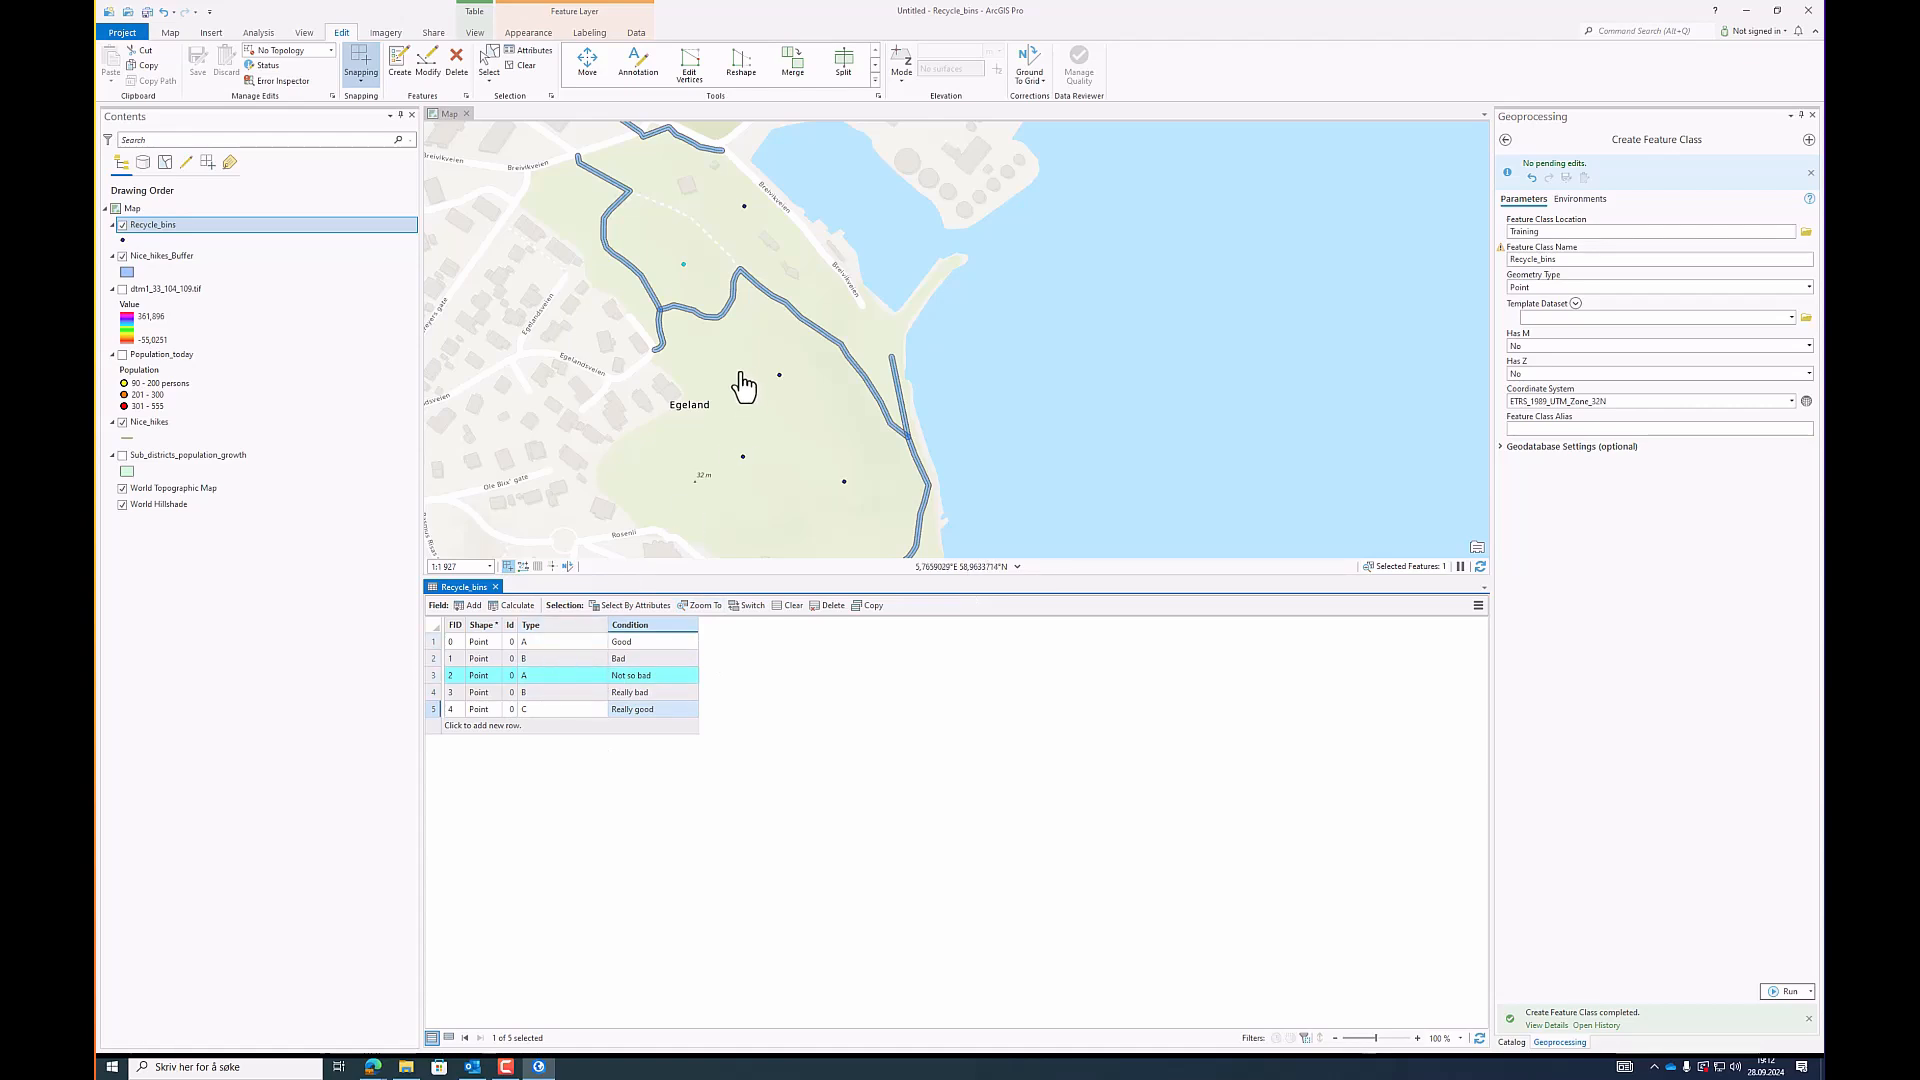
Step: Change the Condition of the point with FID 0 to Really good and save the edit
left_click_drag(743, 386, 754, 408)
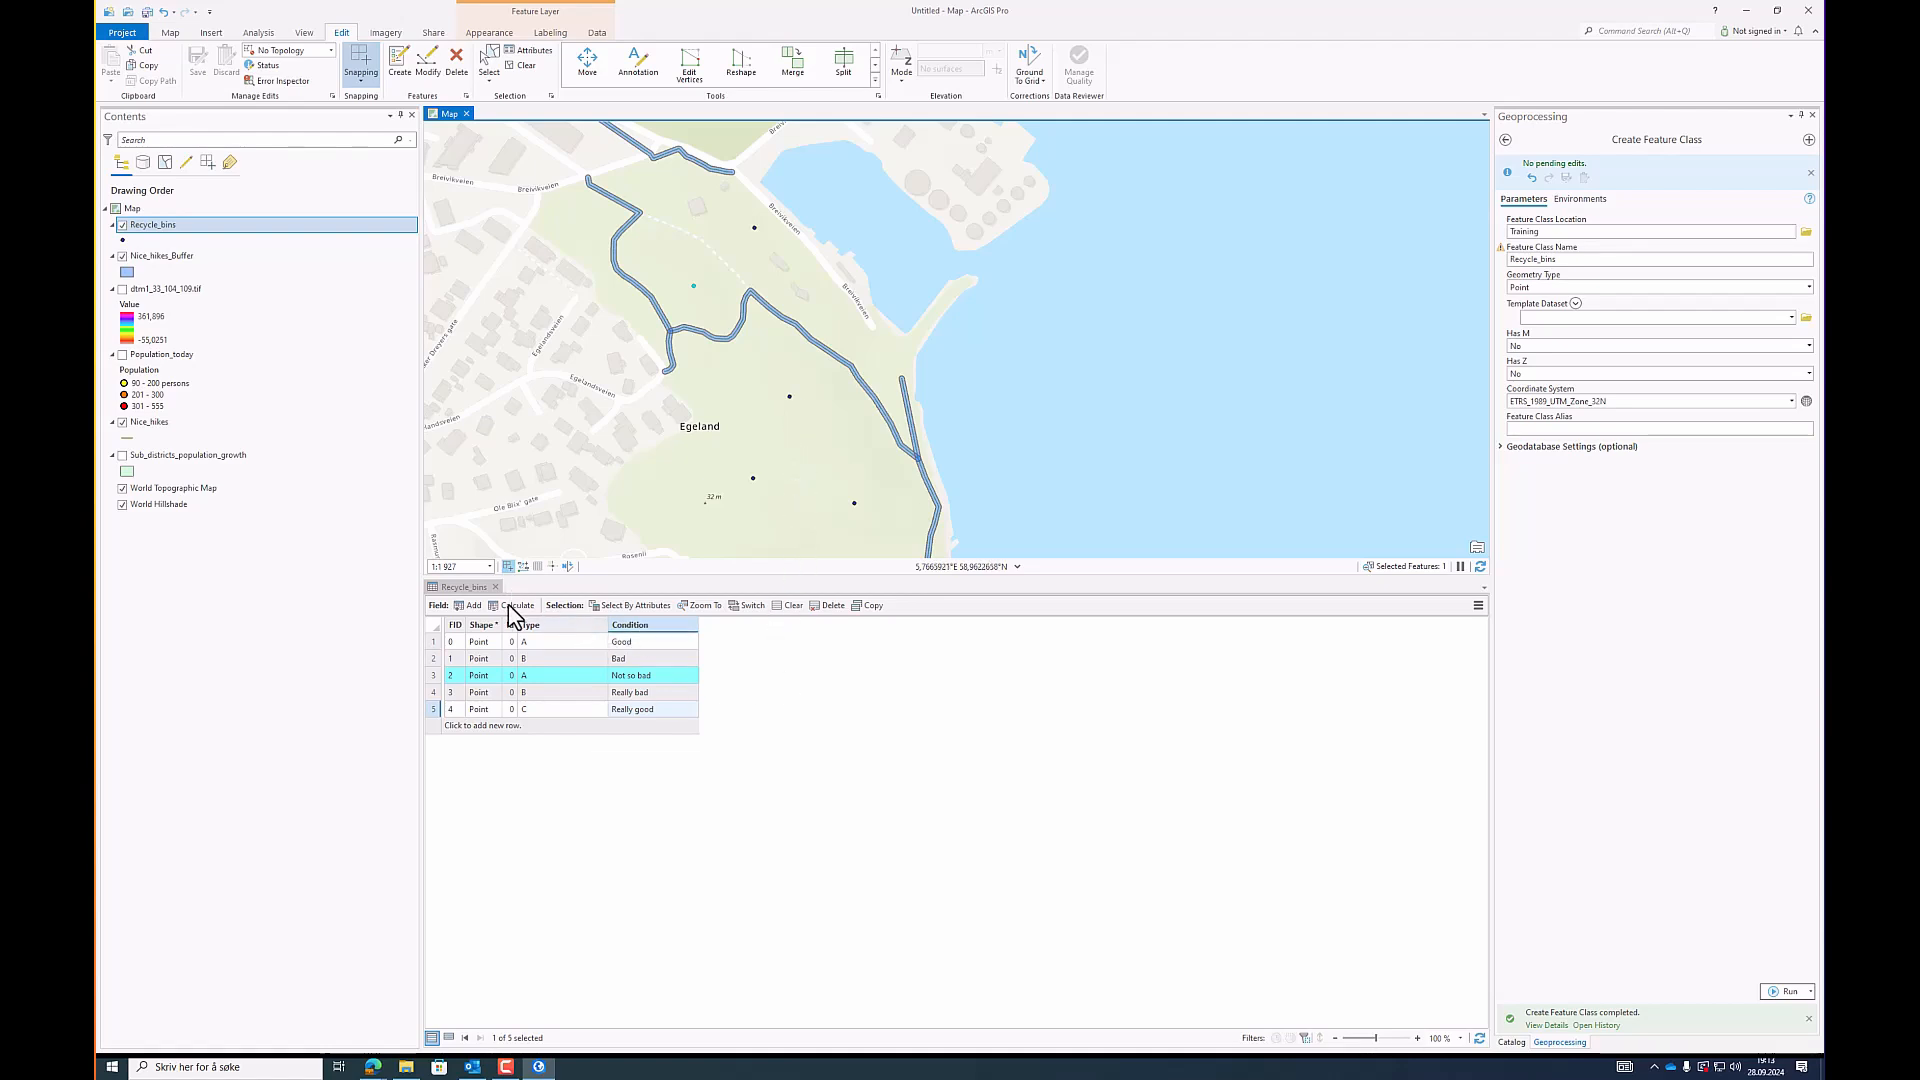
left_click(655, 642)
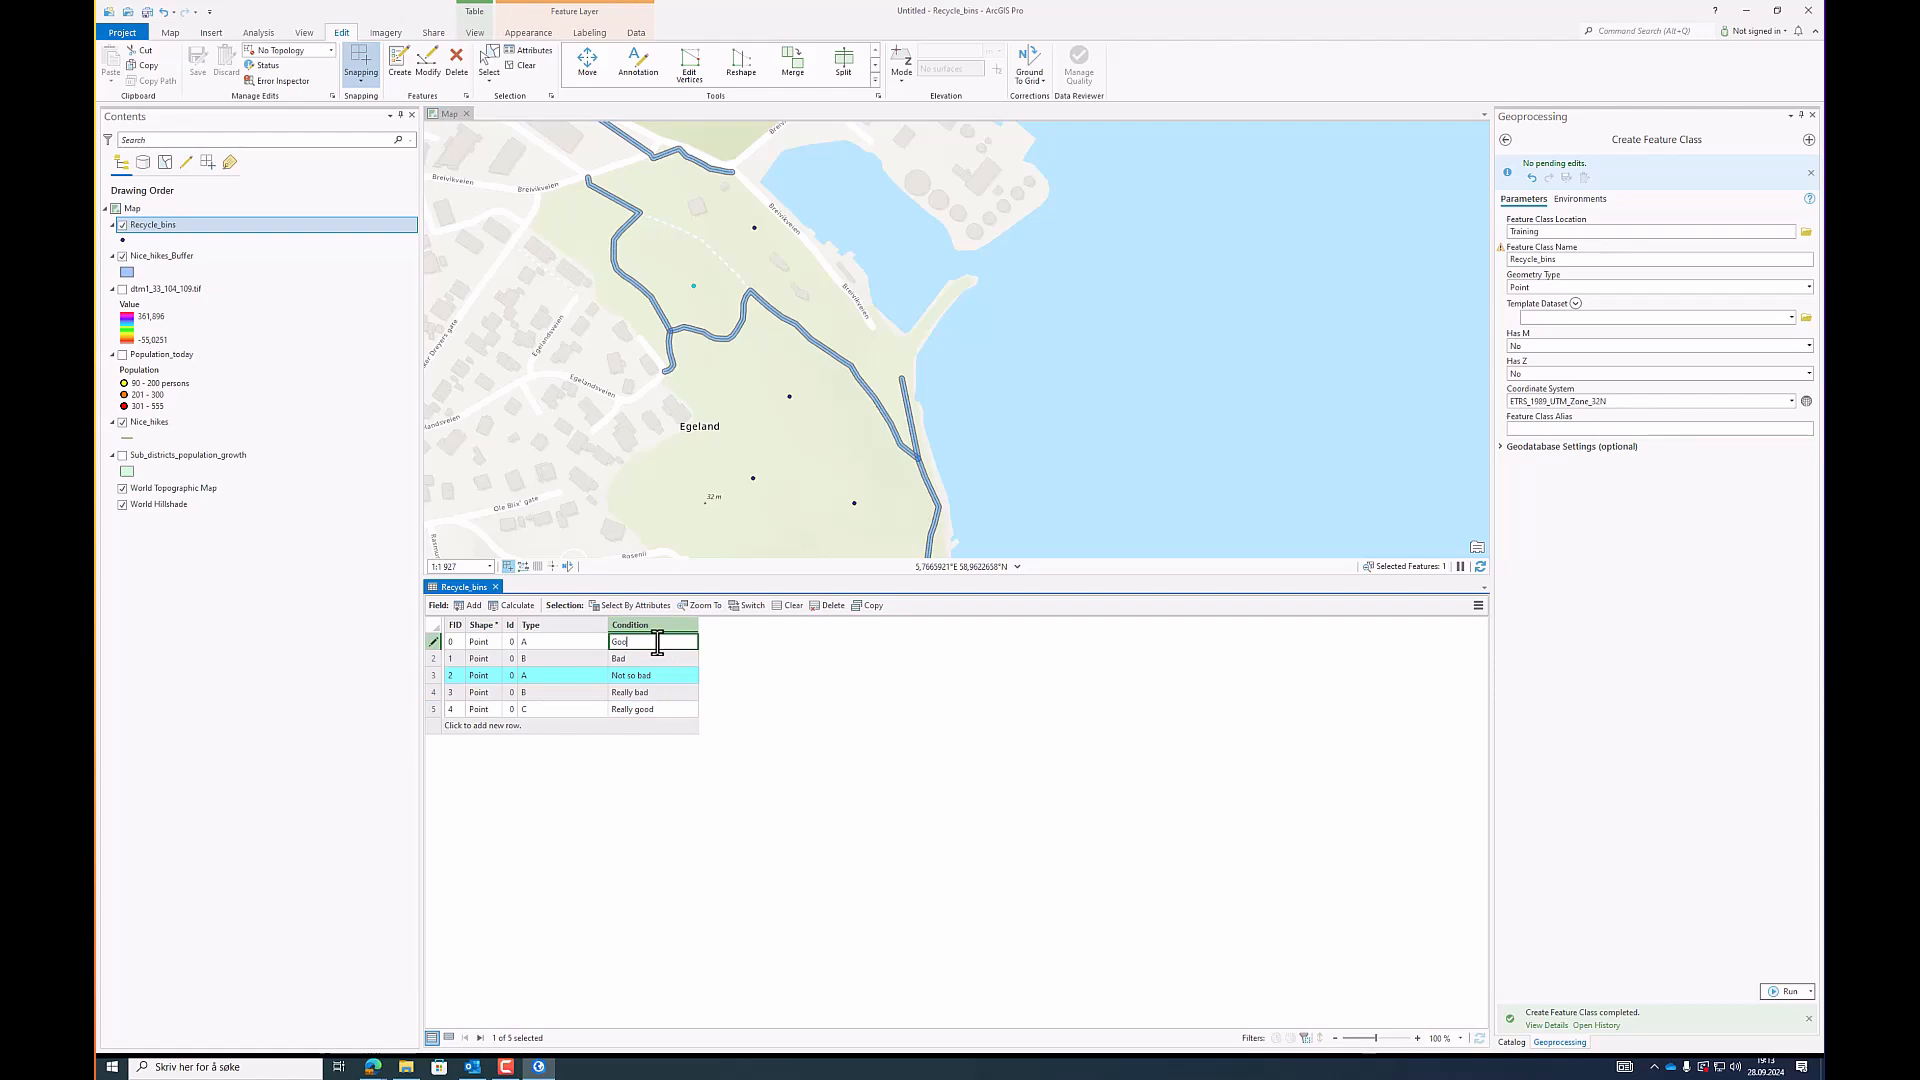
type("Really good")
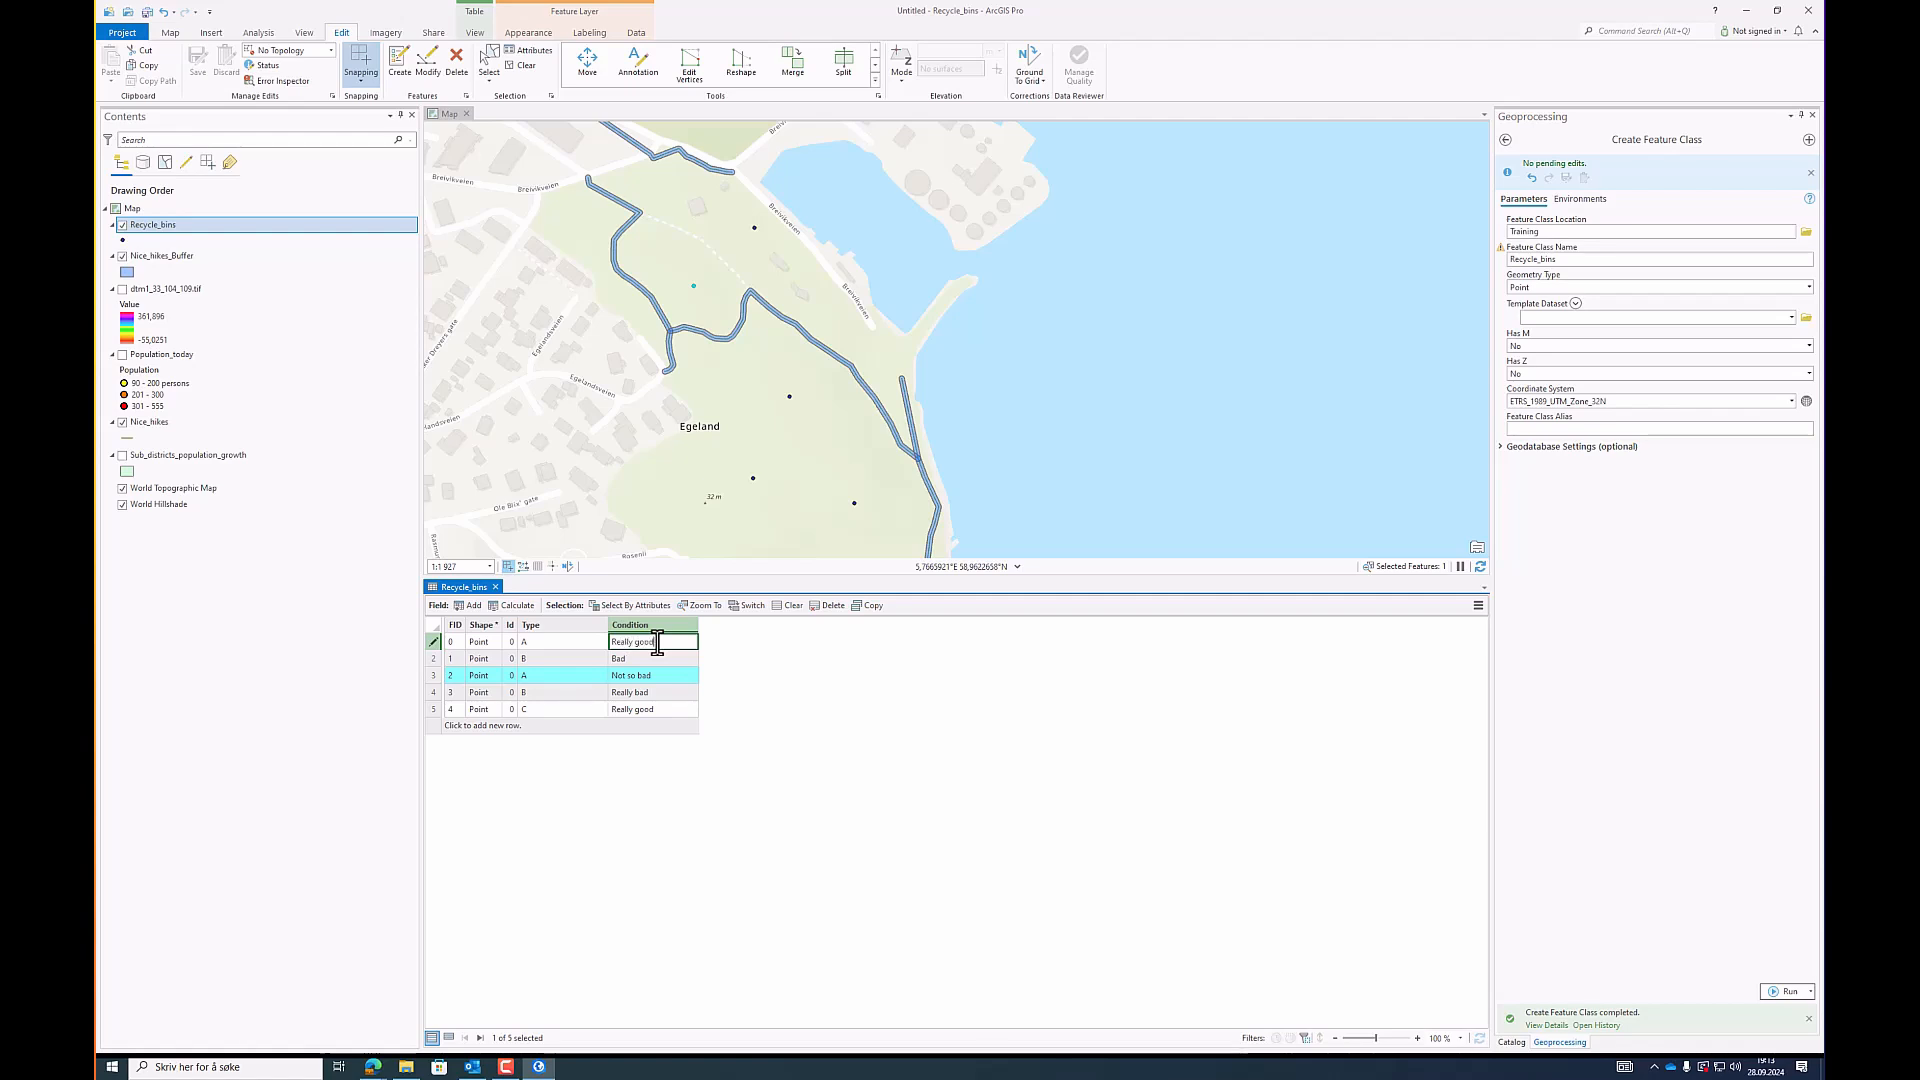
key("Return")
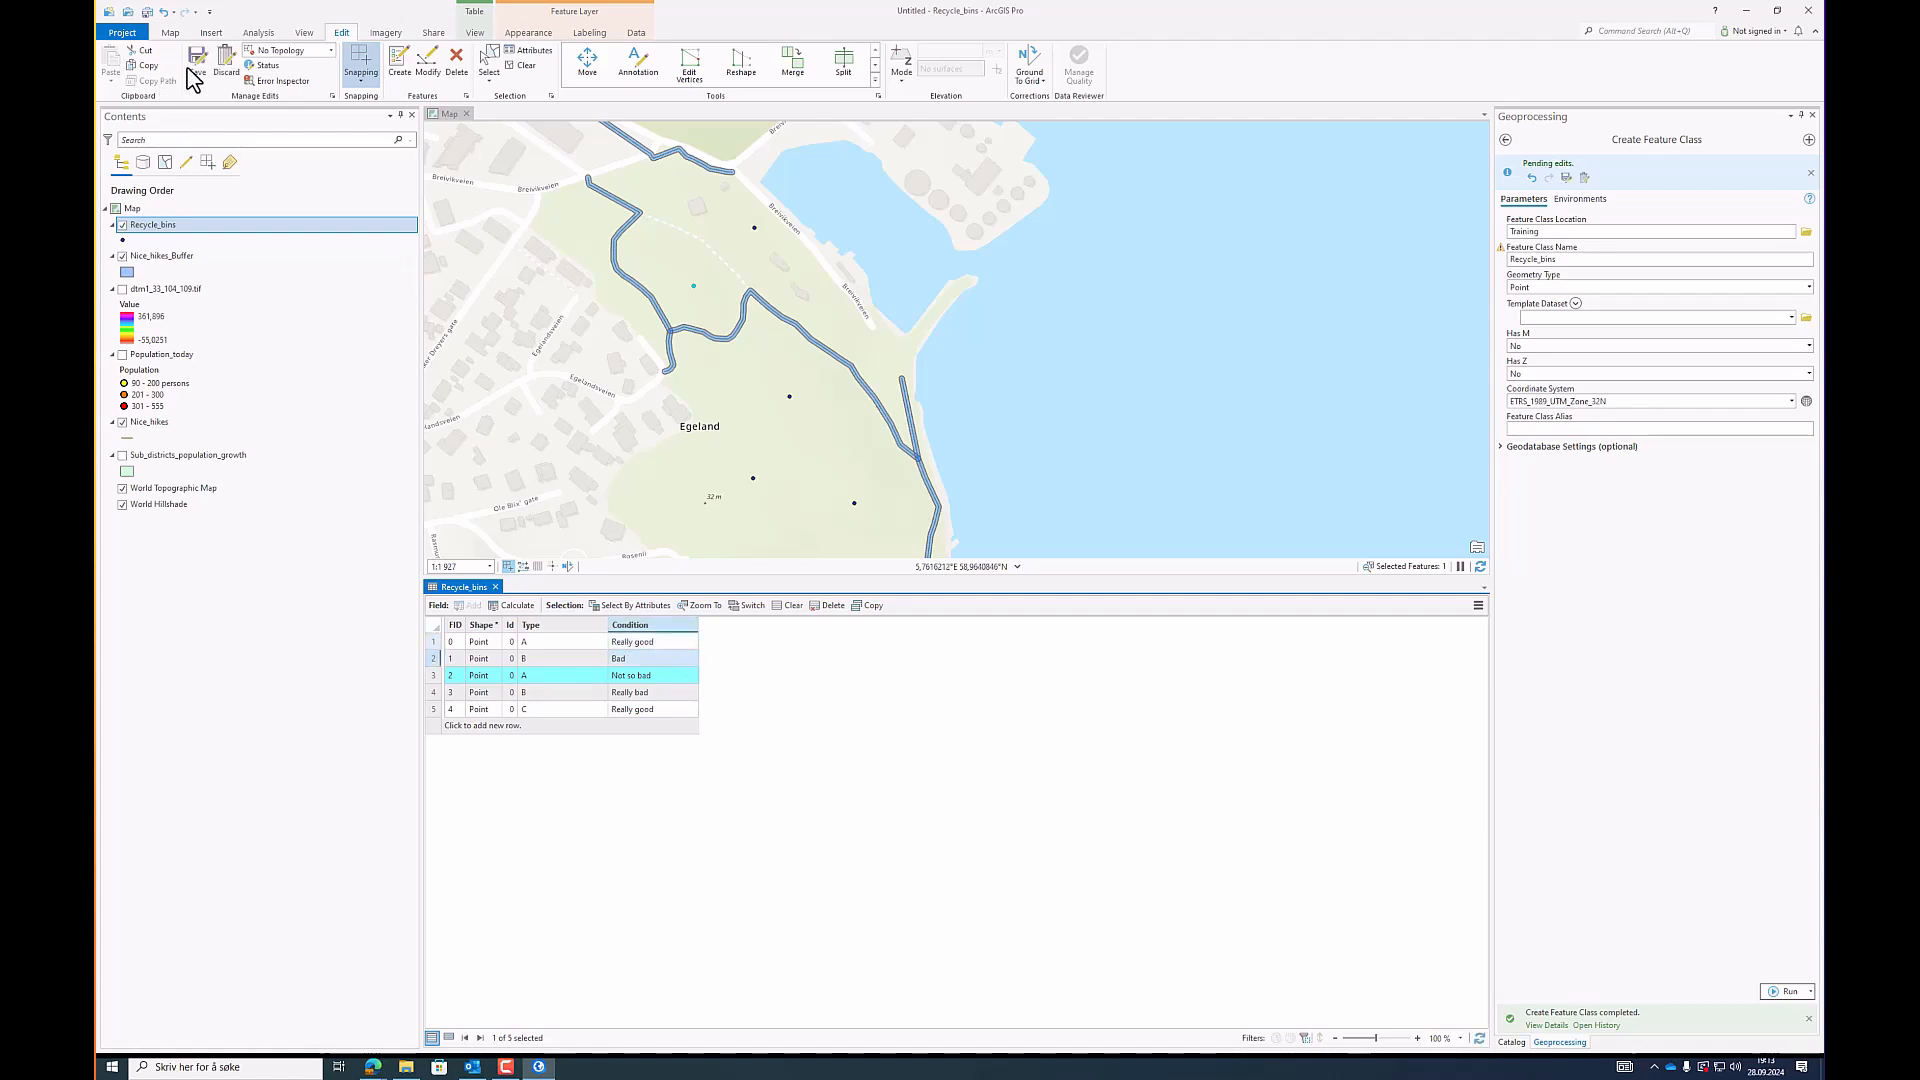
left_click(197, 62)
left_click(974, 558)
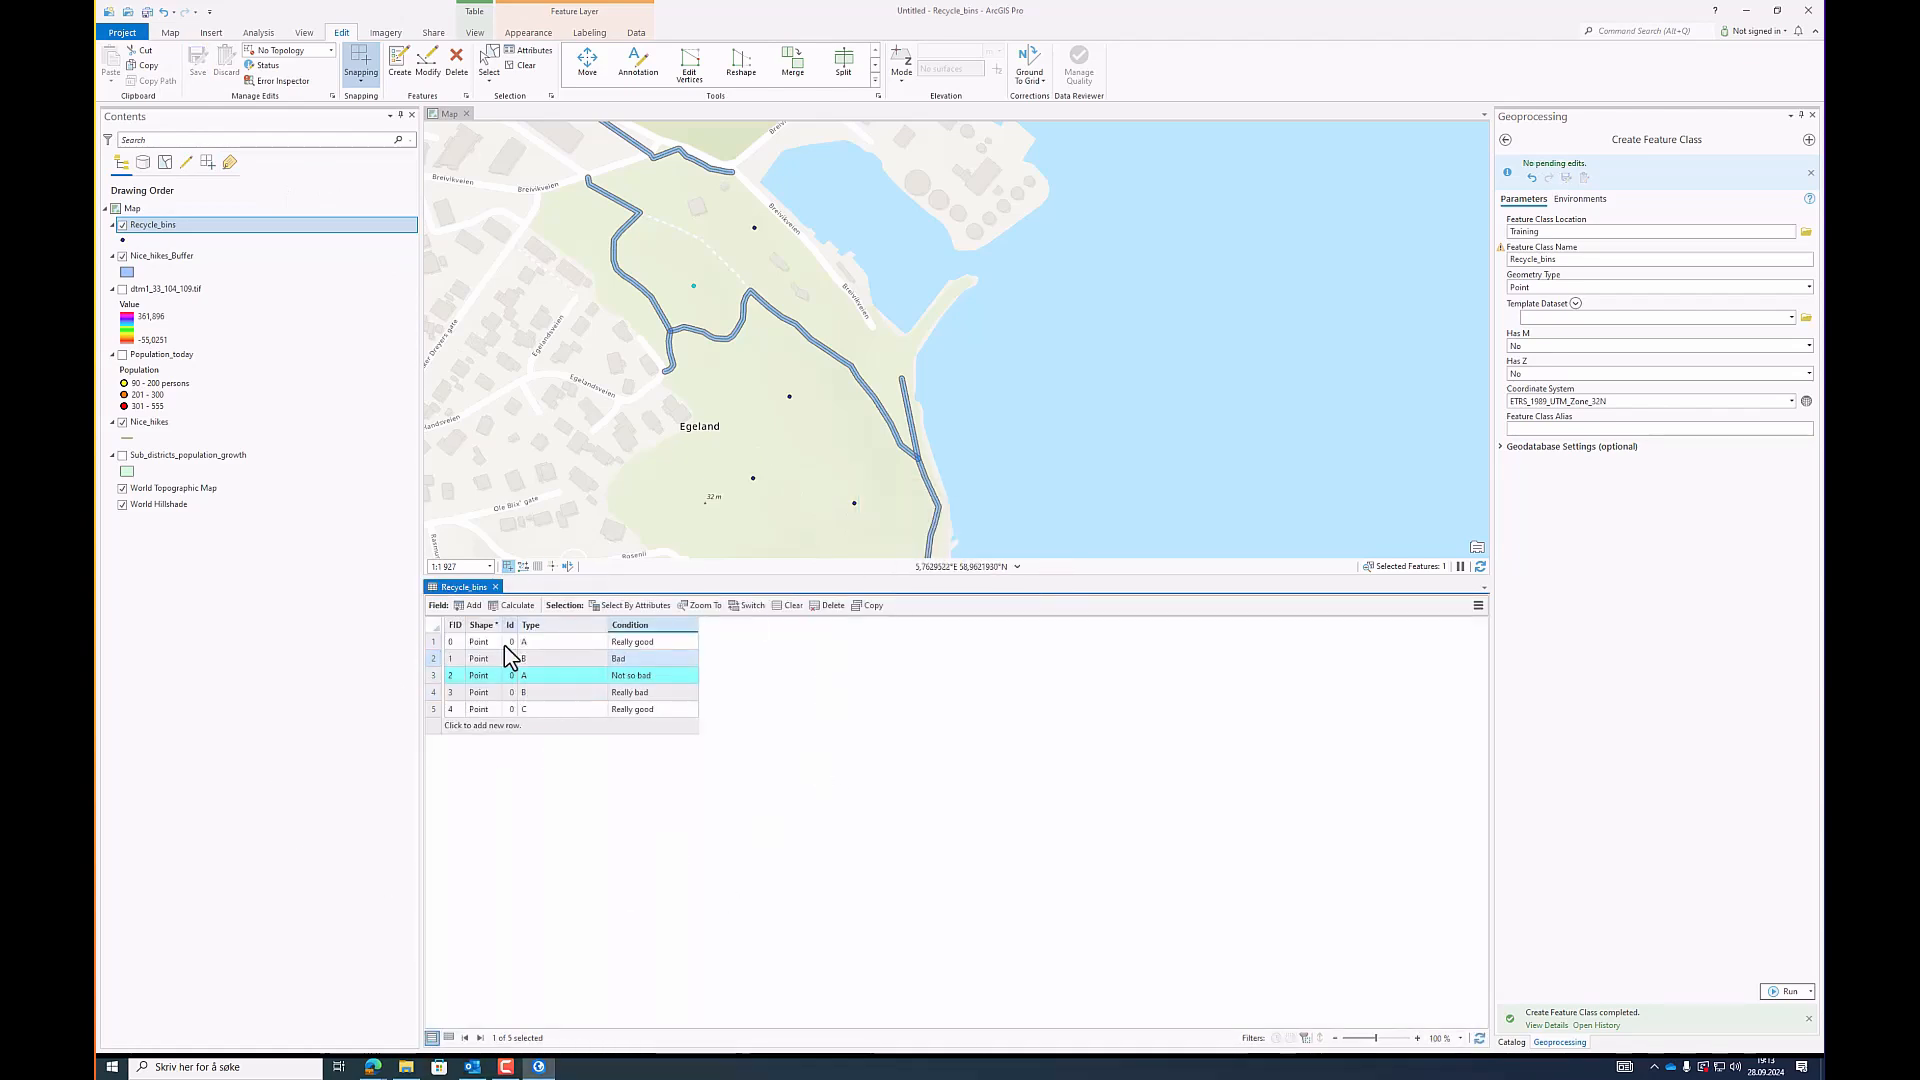
Step: Close the Recycle_bins attribute table and open the Modify Features tools
left_click(495, 588)
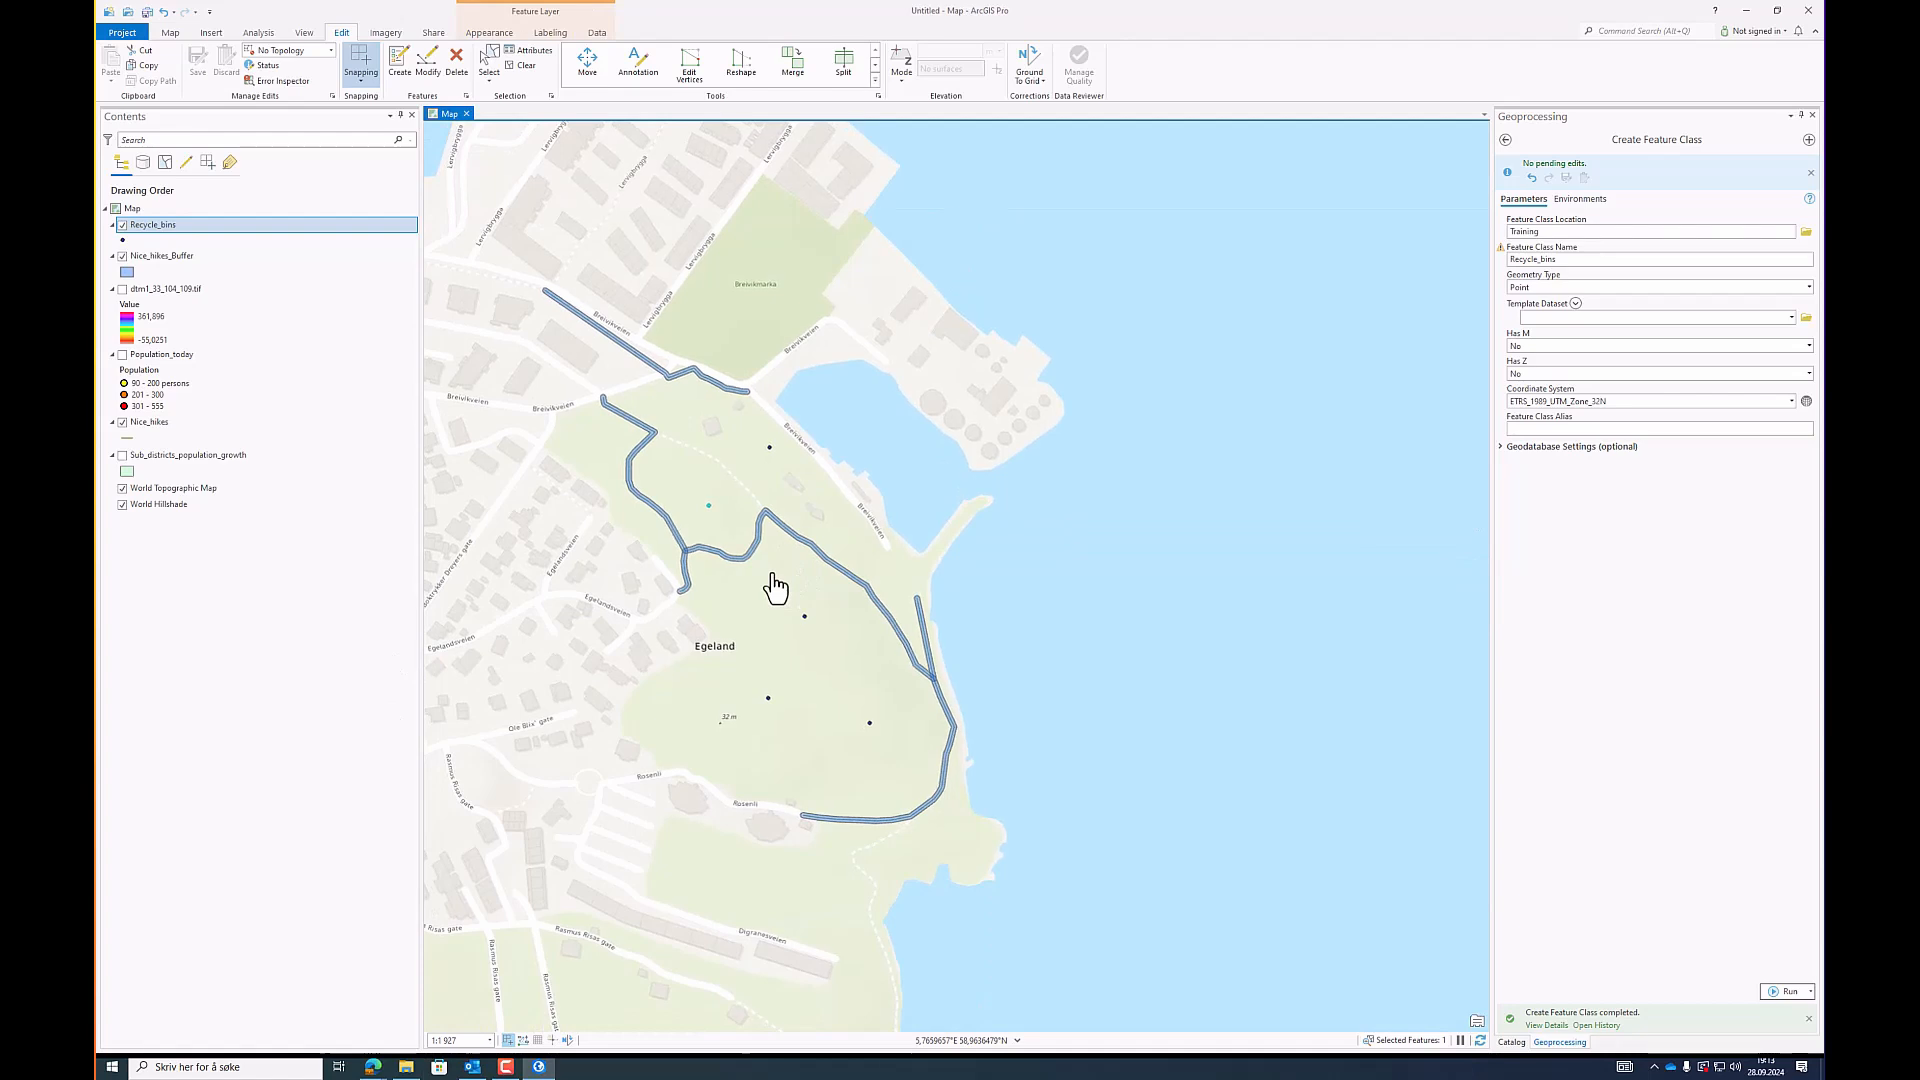
scroll(771, 585, "up", 2)
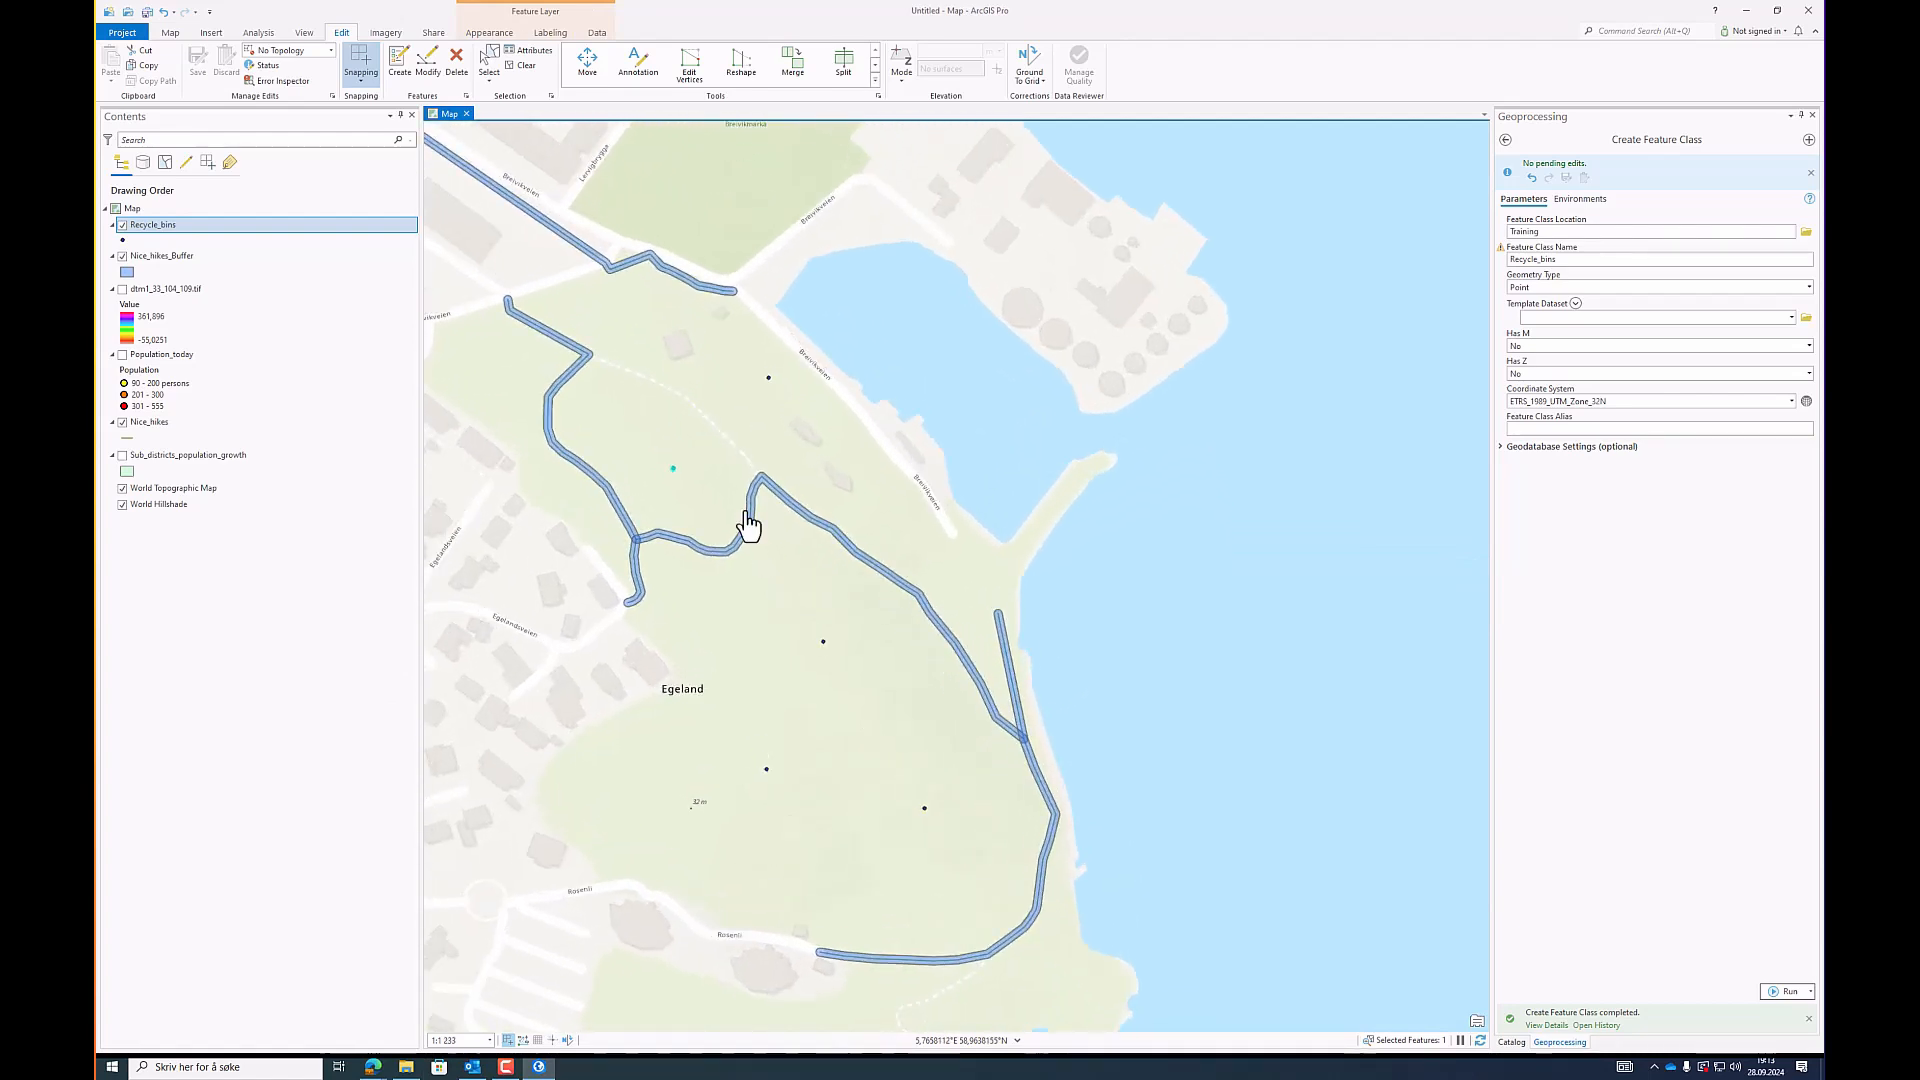
left_click(428, 70)
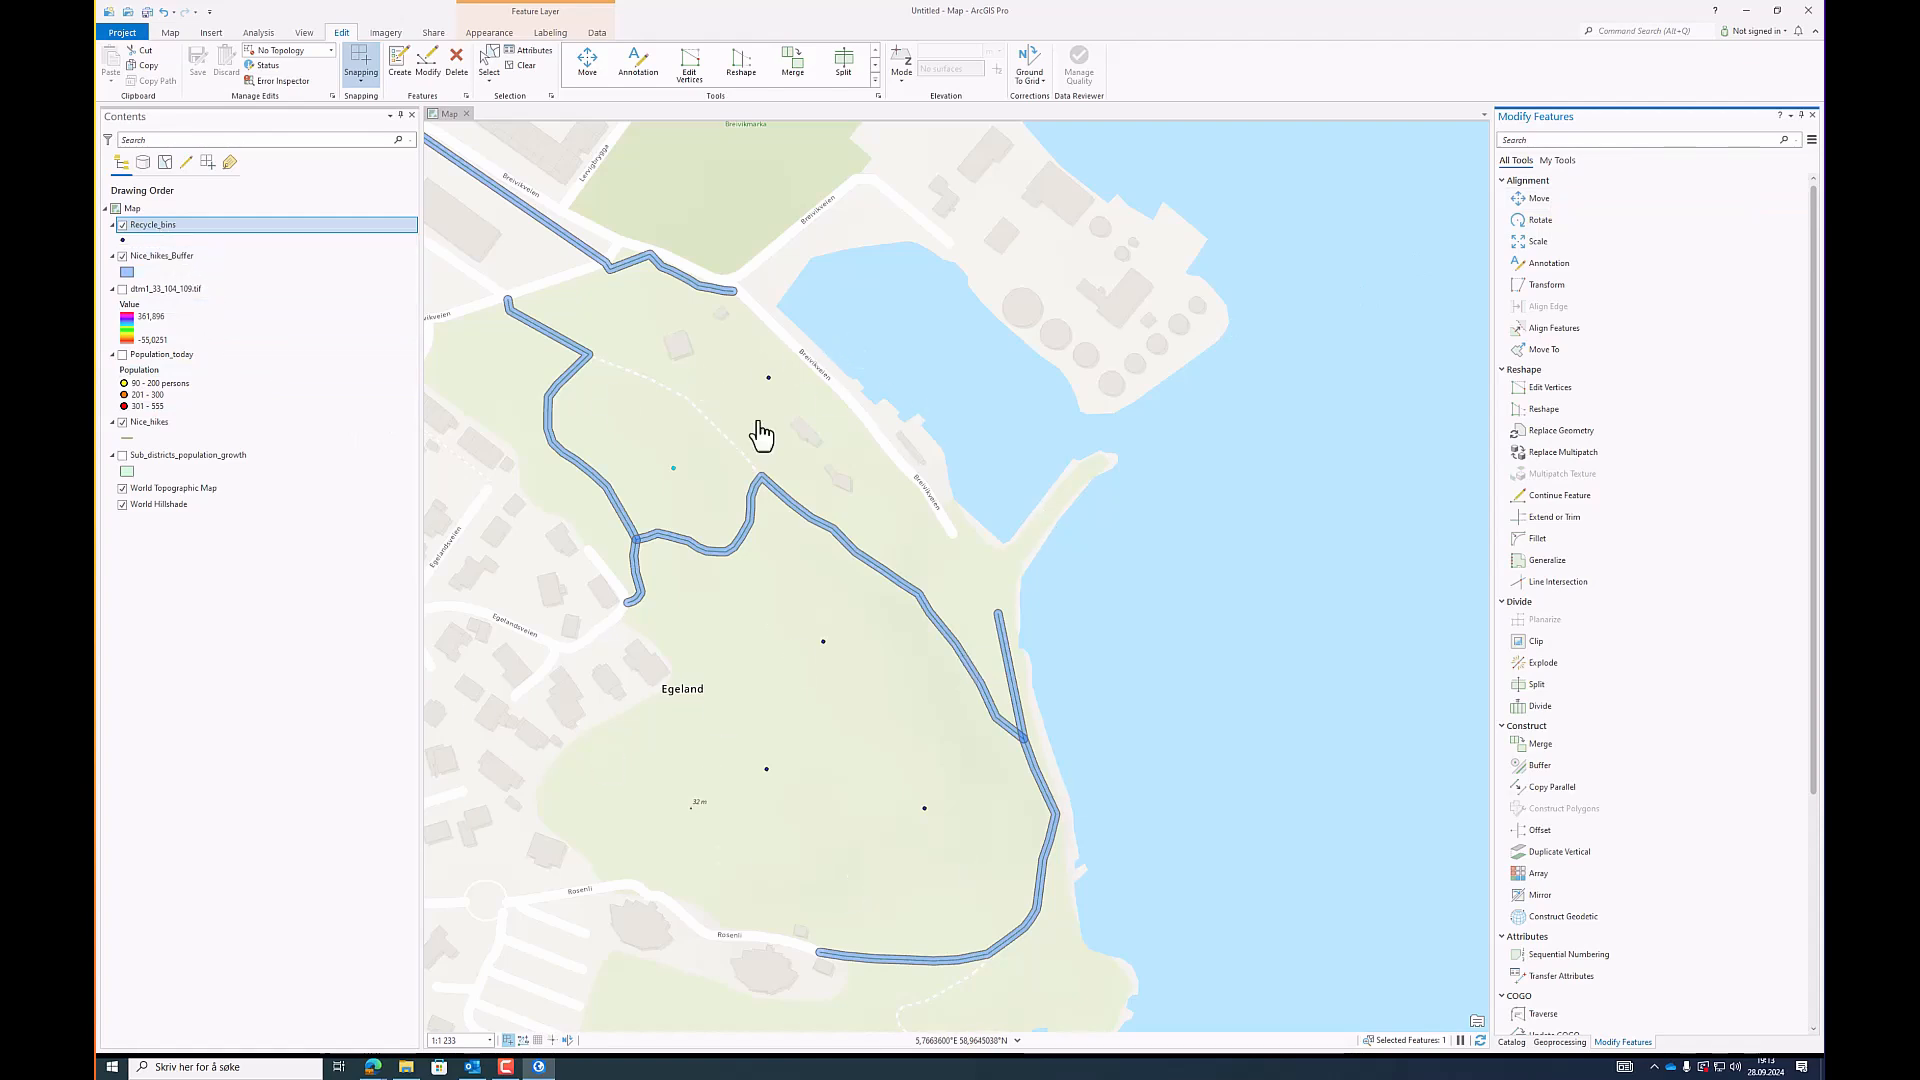
Step: Make Recycle_bins the only selectable layer in the map
right_click(148, 225)
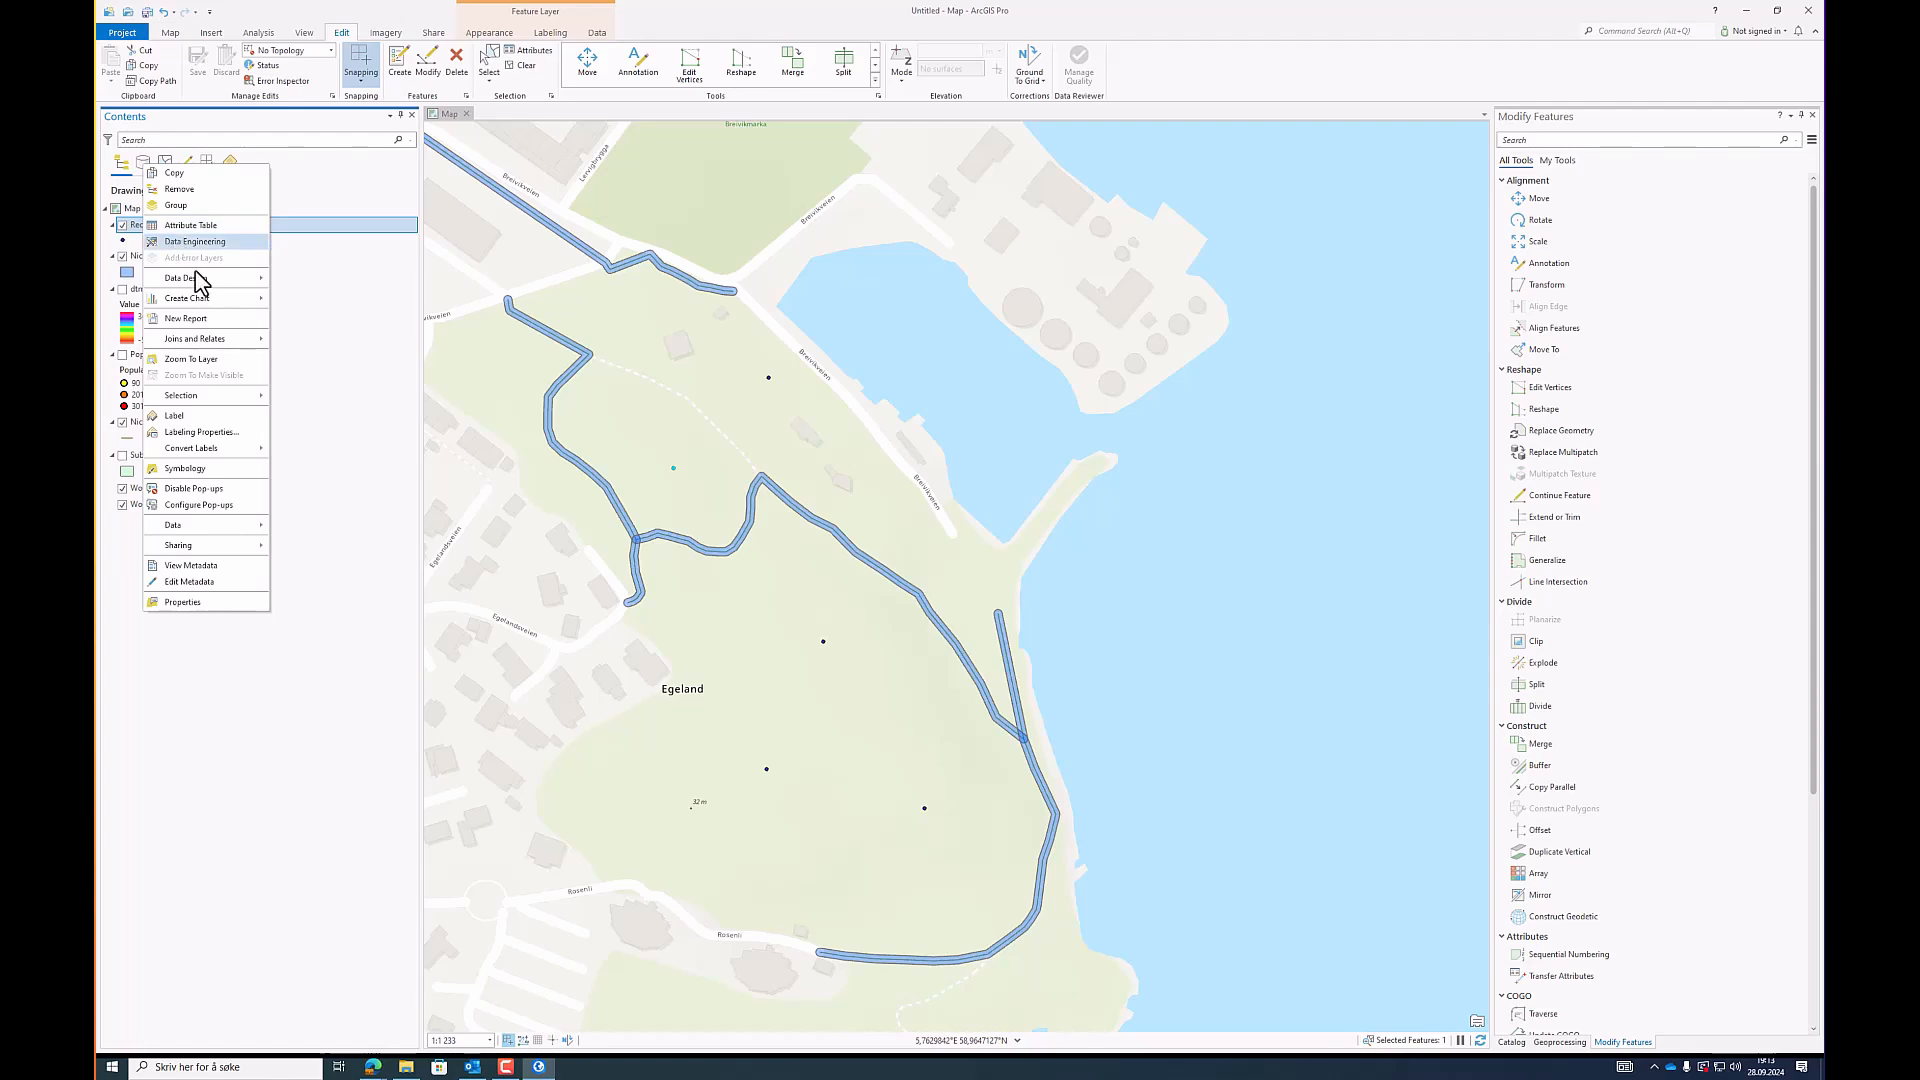
mouse_move(240, 396)
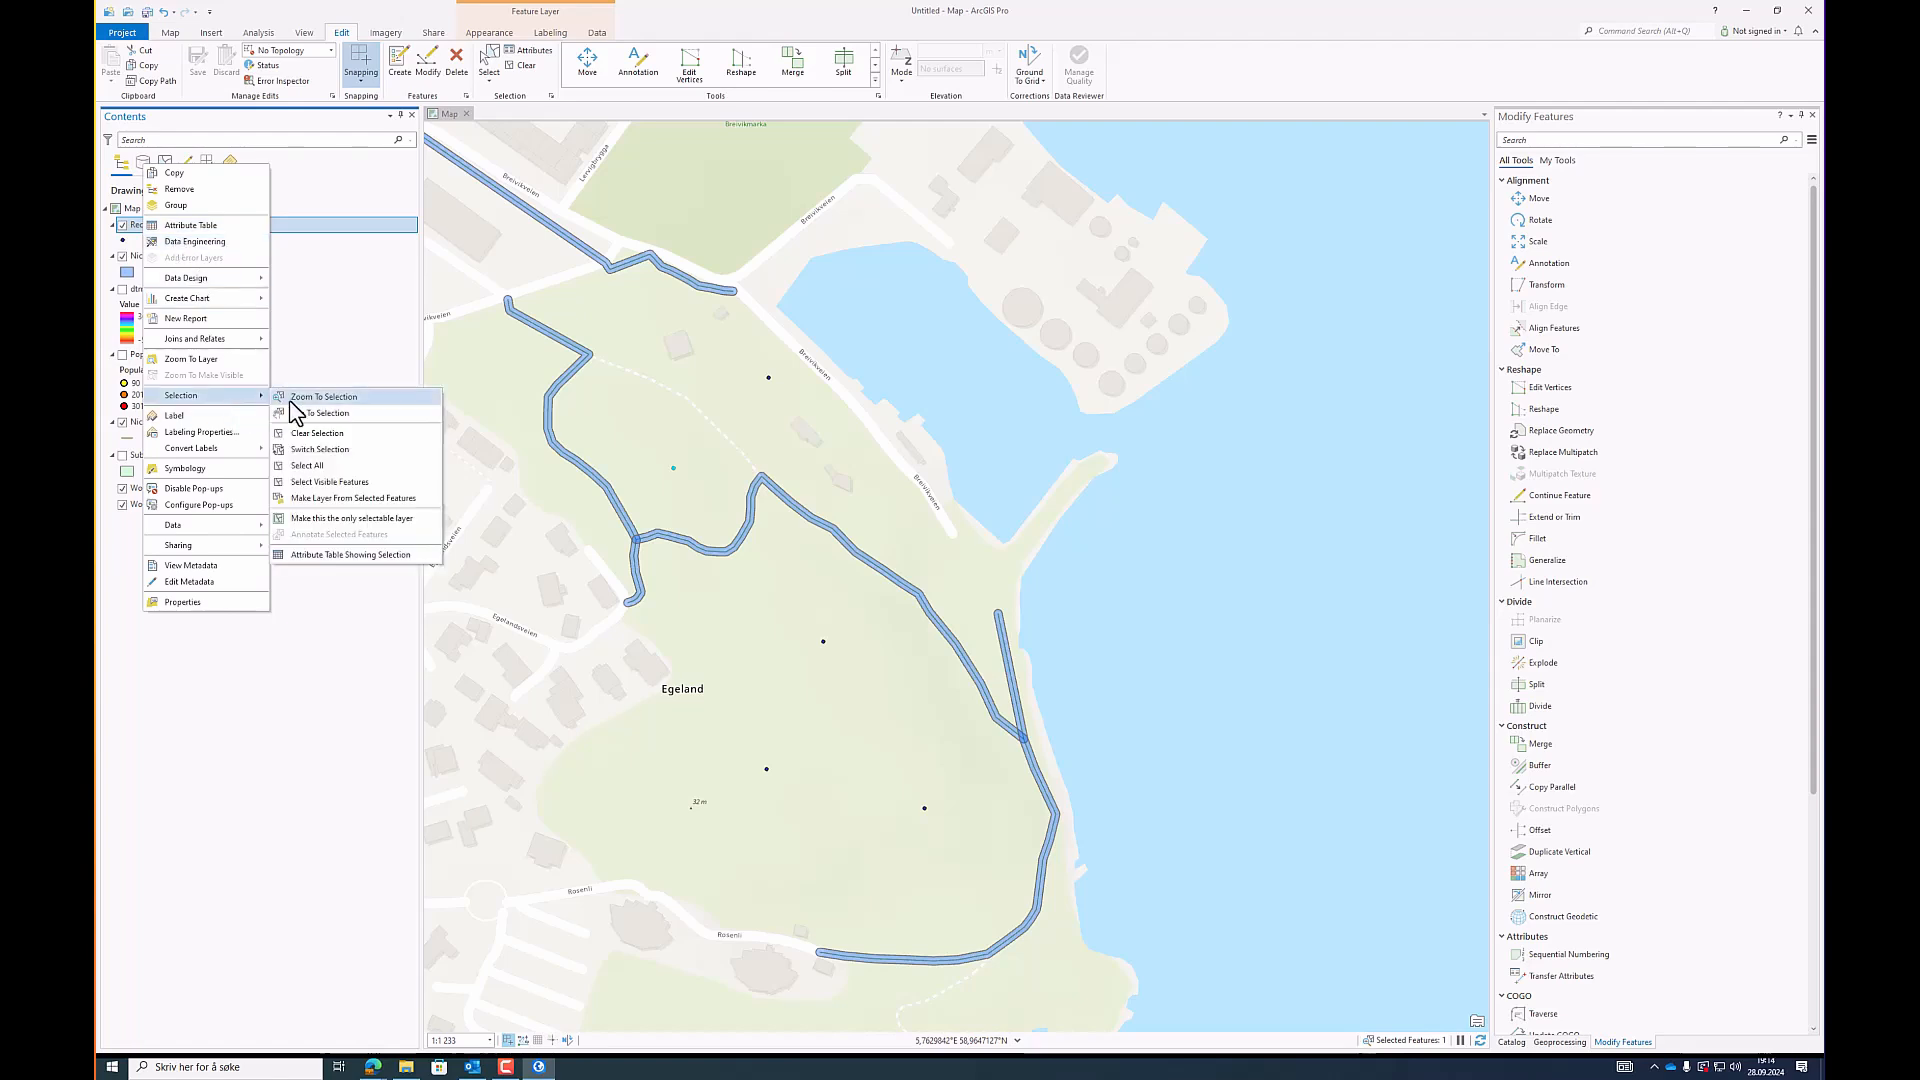
left_click(415, 520)
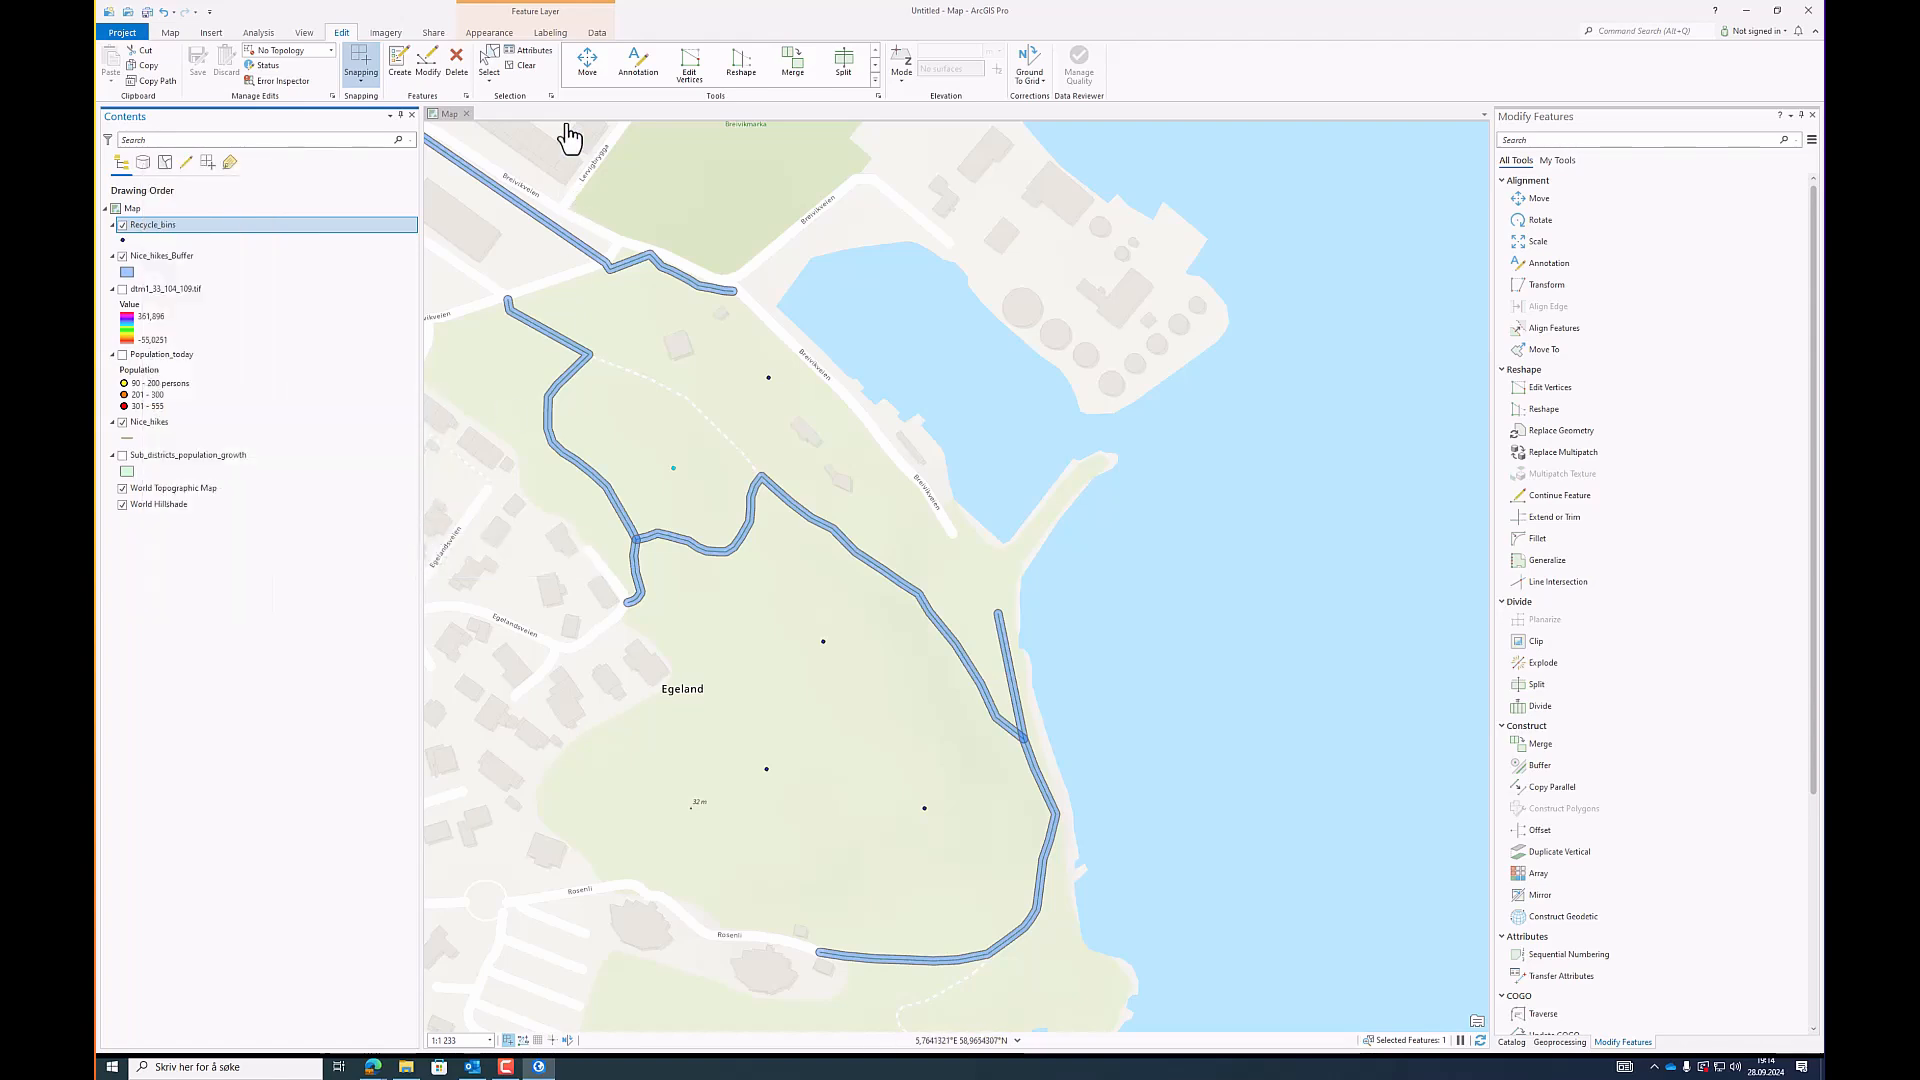
Step: Select the three northernmost Recycle_bins points one at a time with the Rectangle selection tool, and clear the selection
left_click(496, 83)
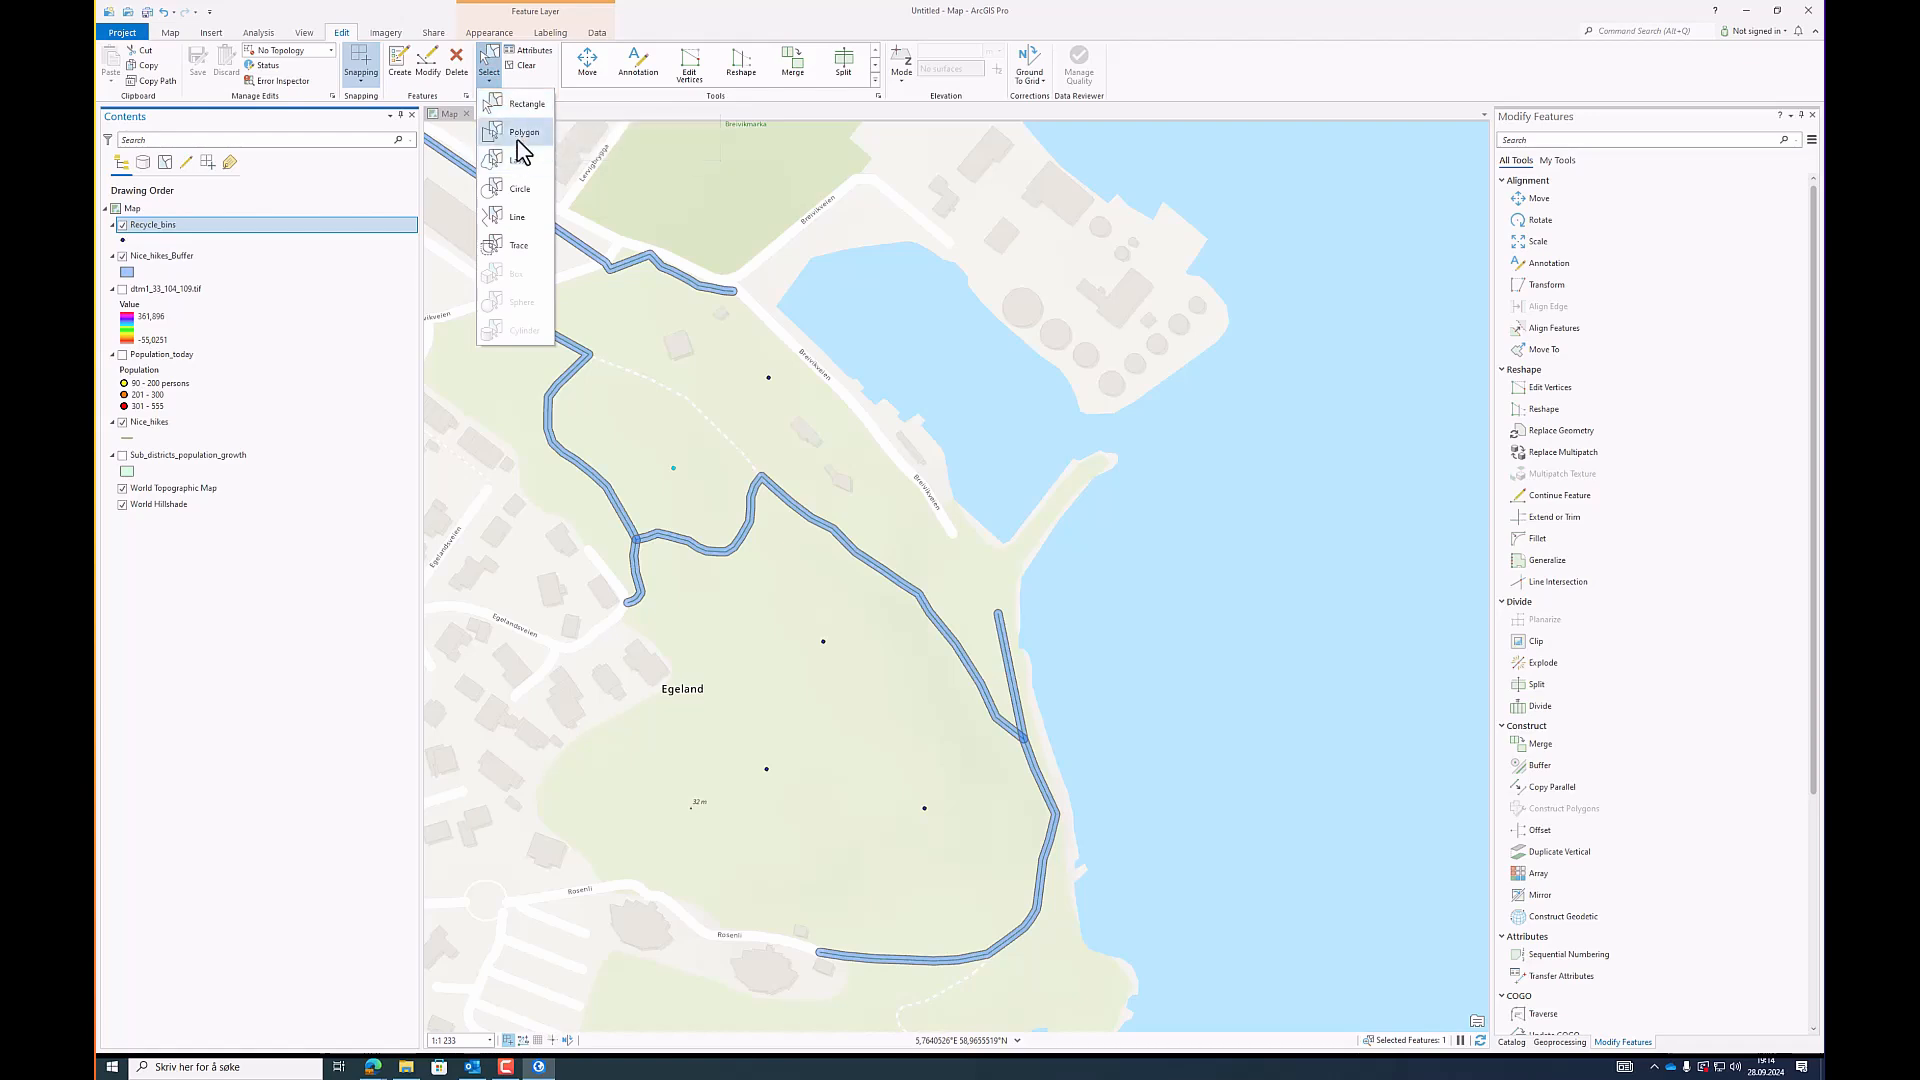
left_click(530, 112)
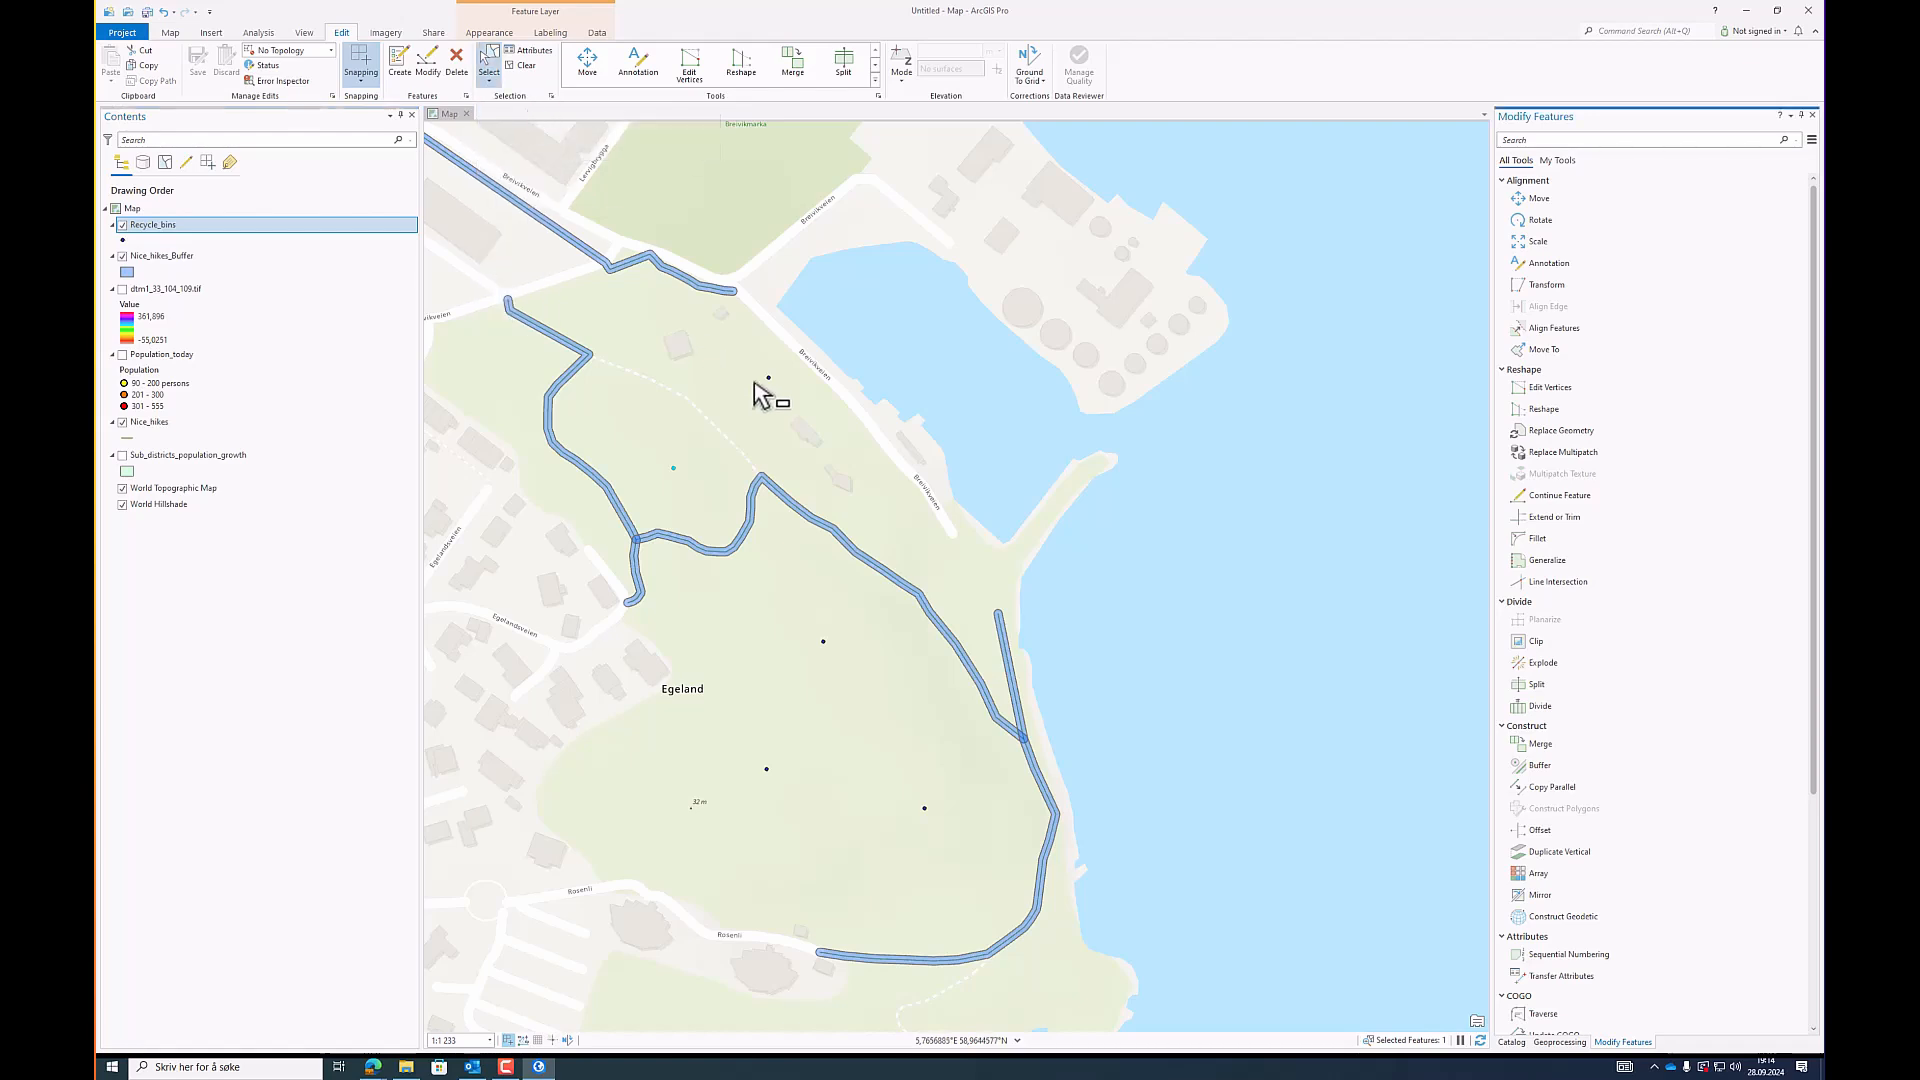
left_click_drag(756, 358, 777, 385)
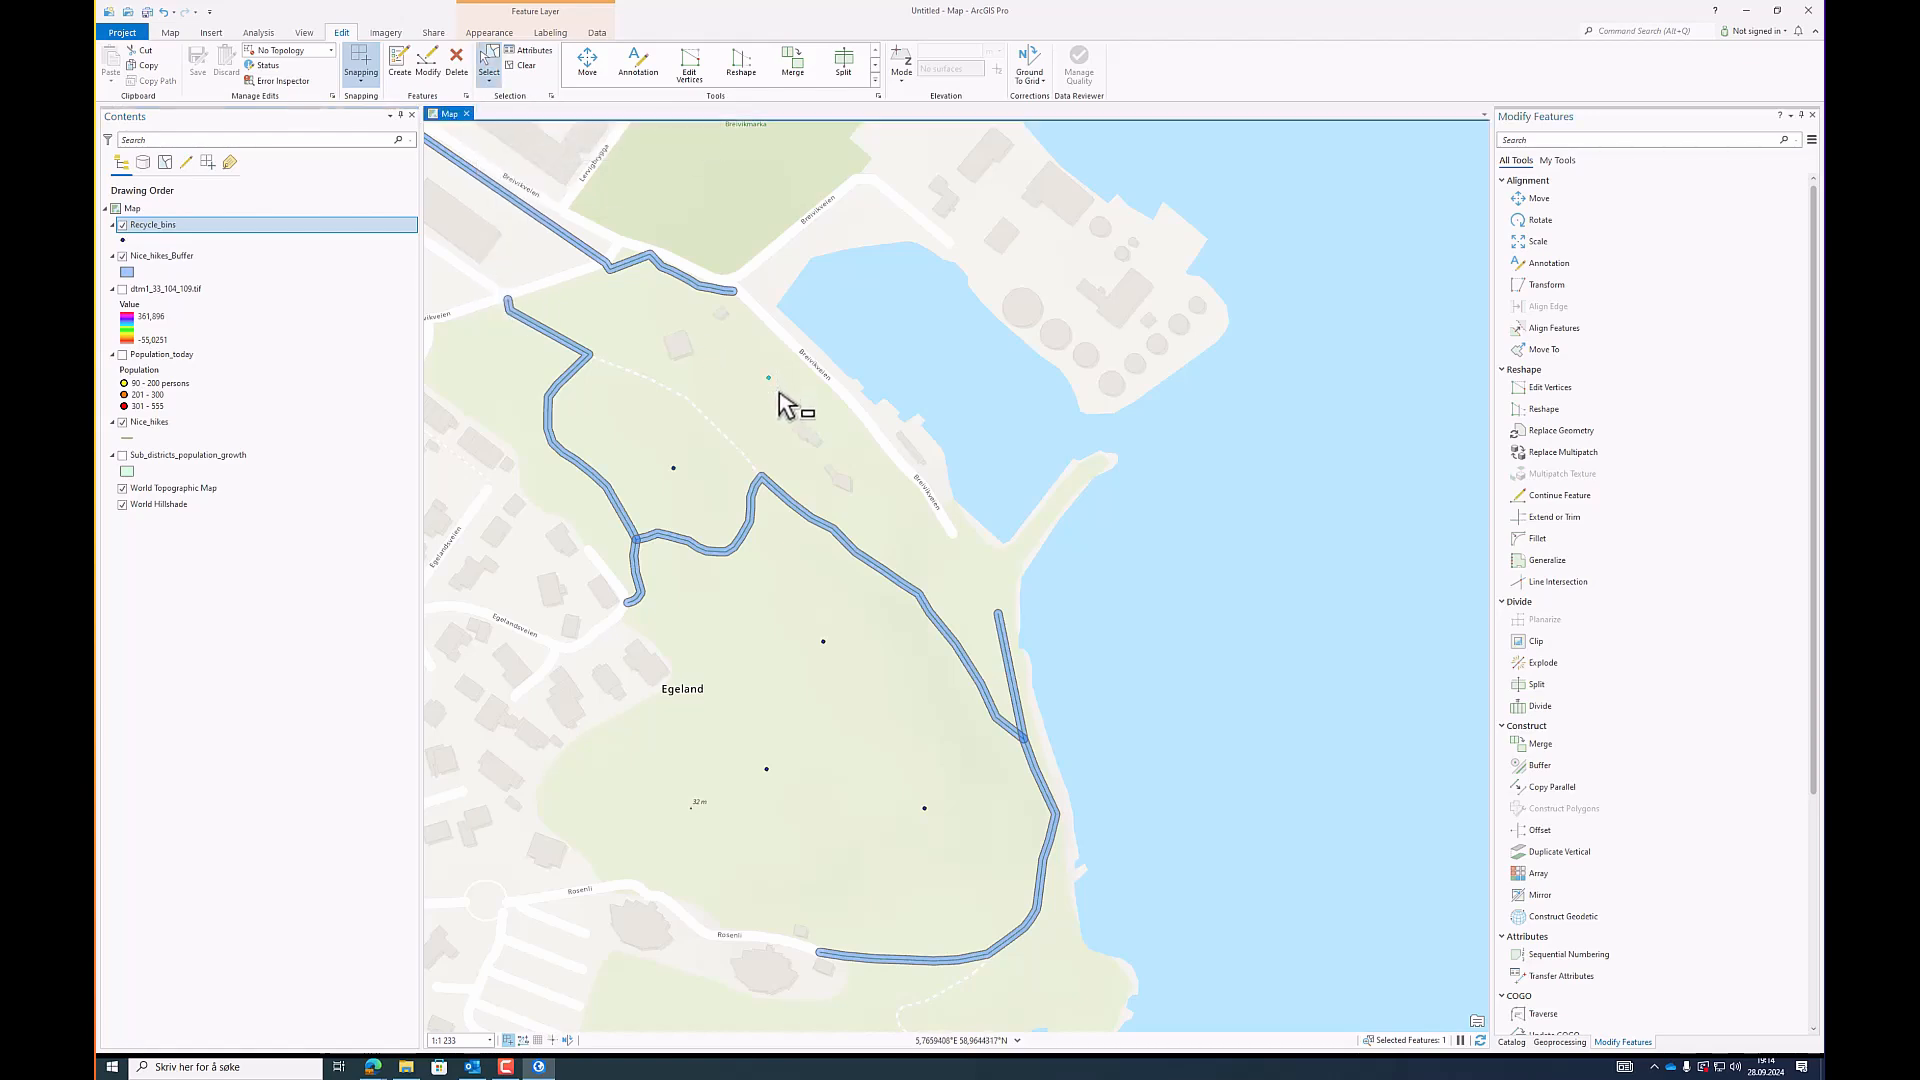
left_click_drag(658, 460, 678, 476)
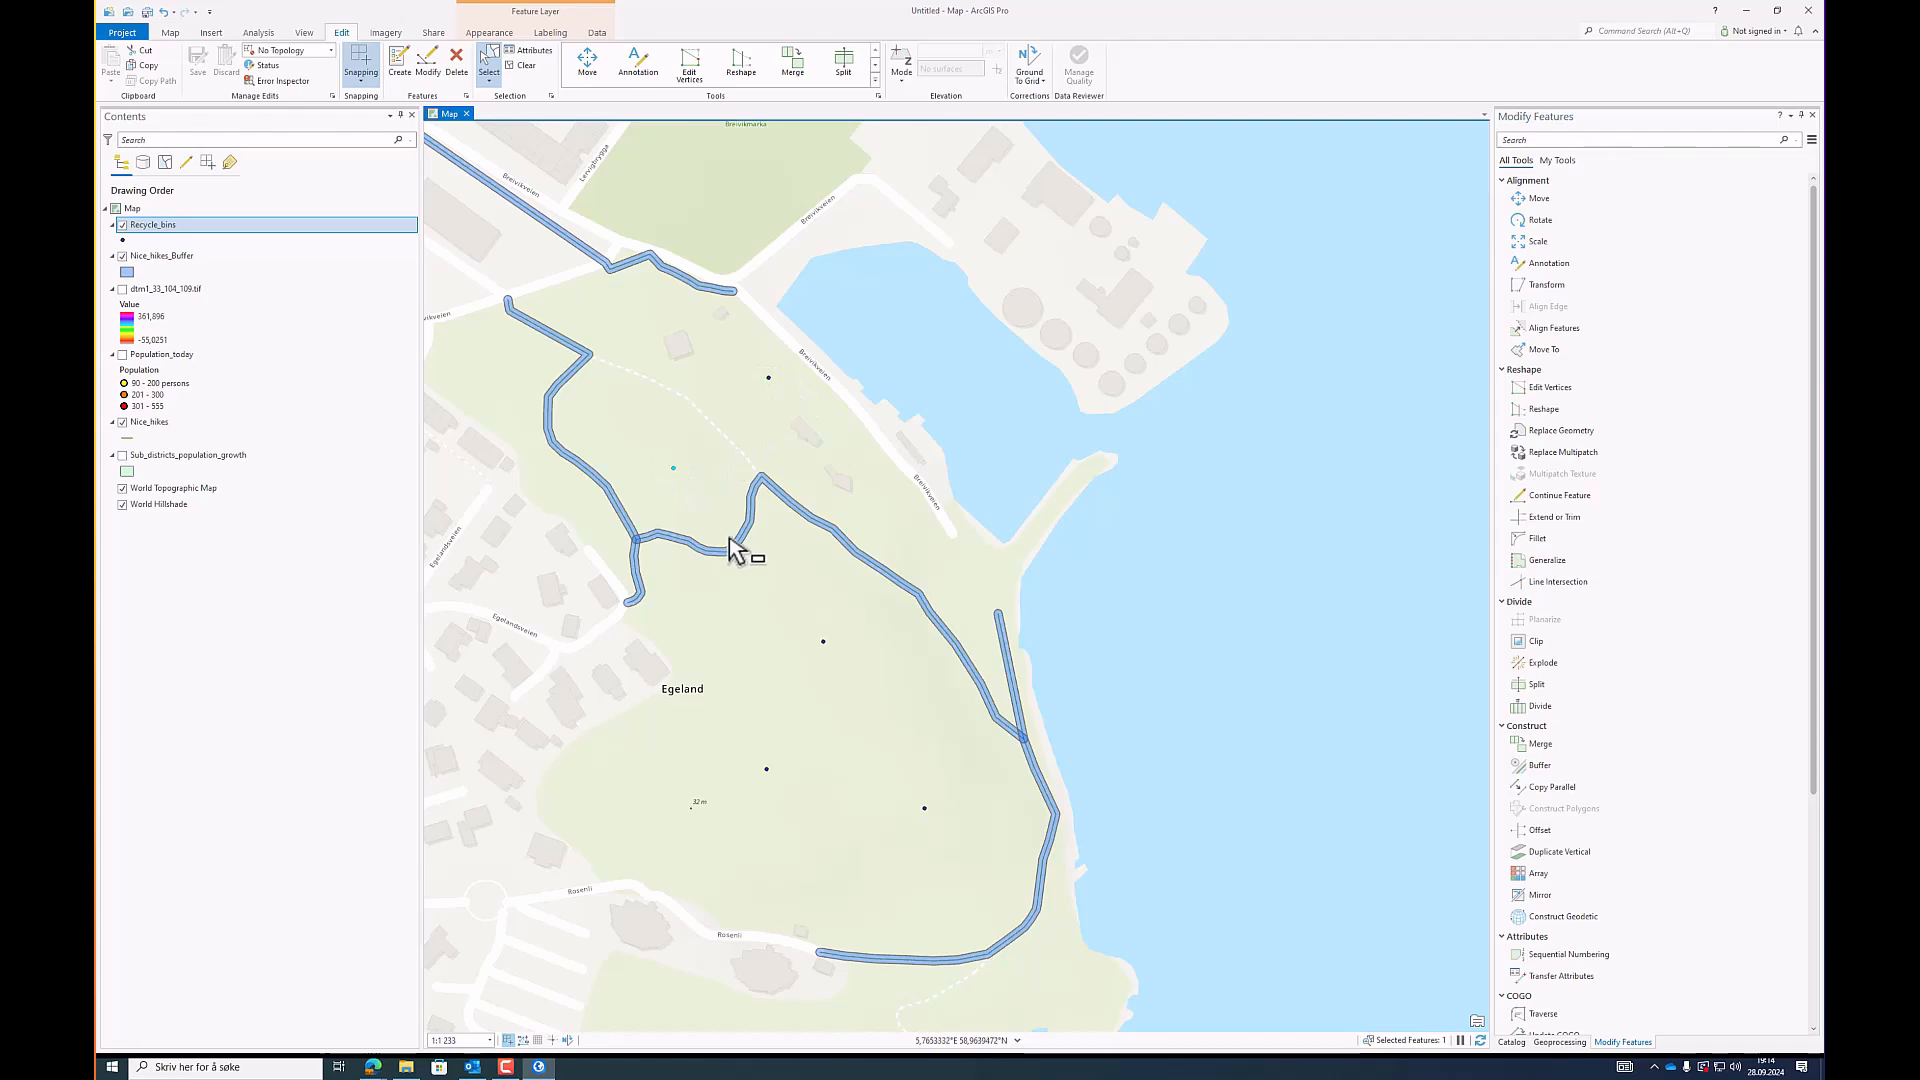
left_click_drag(792, 606, 837, 663)
key("Delete")
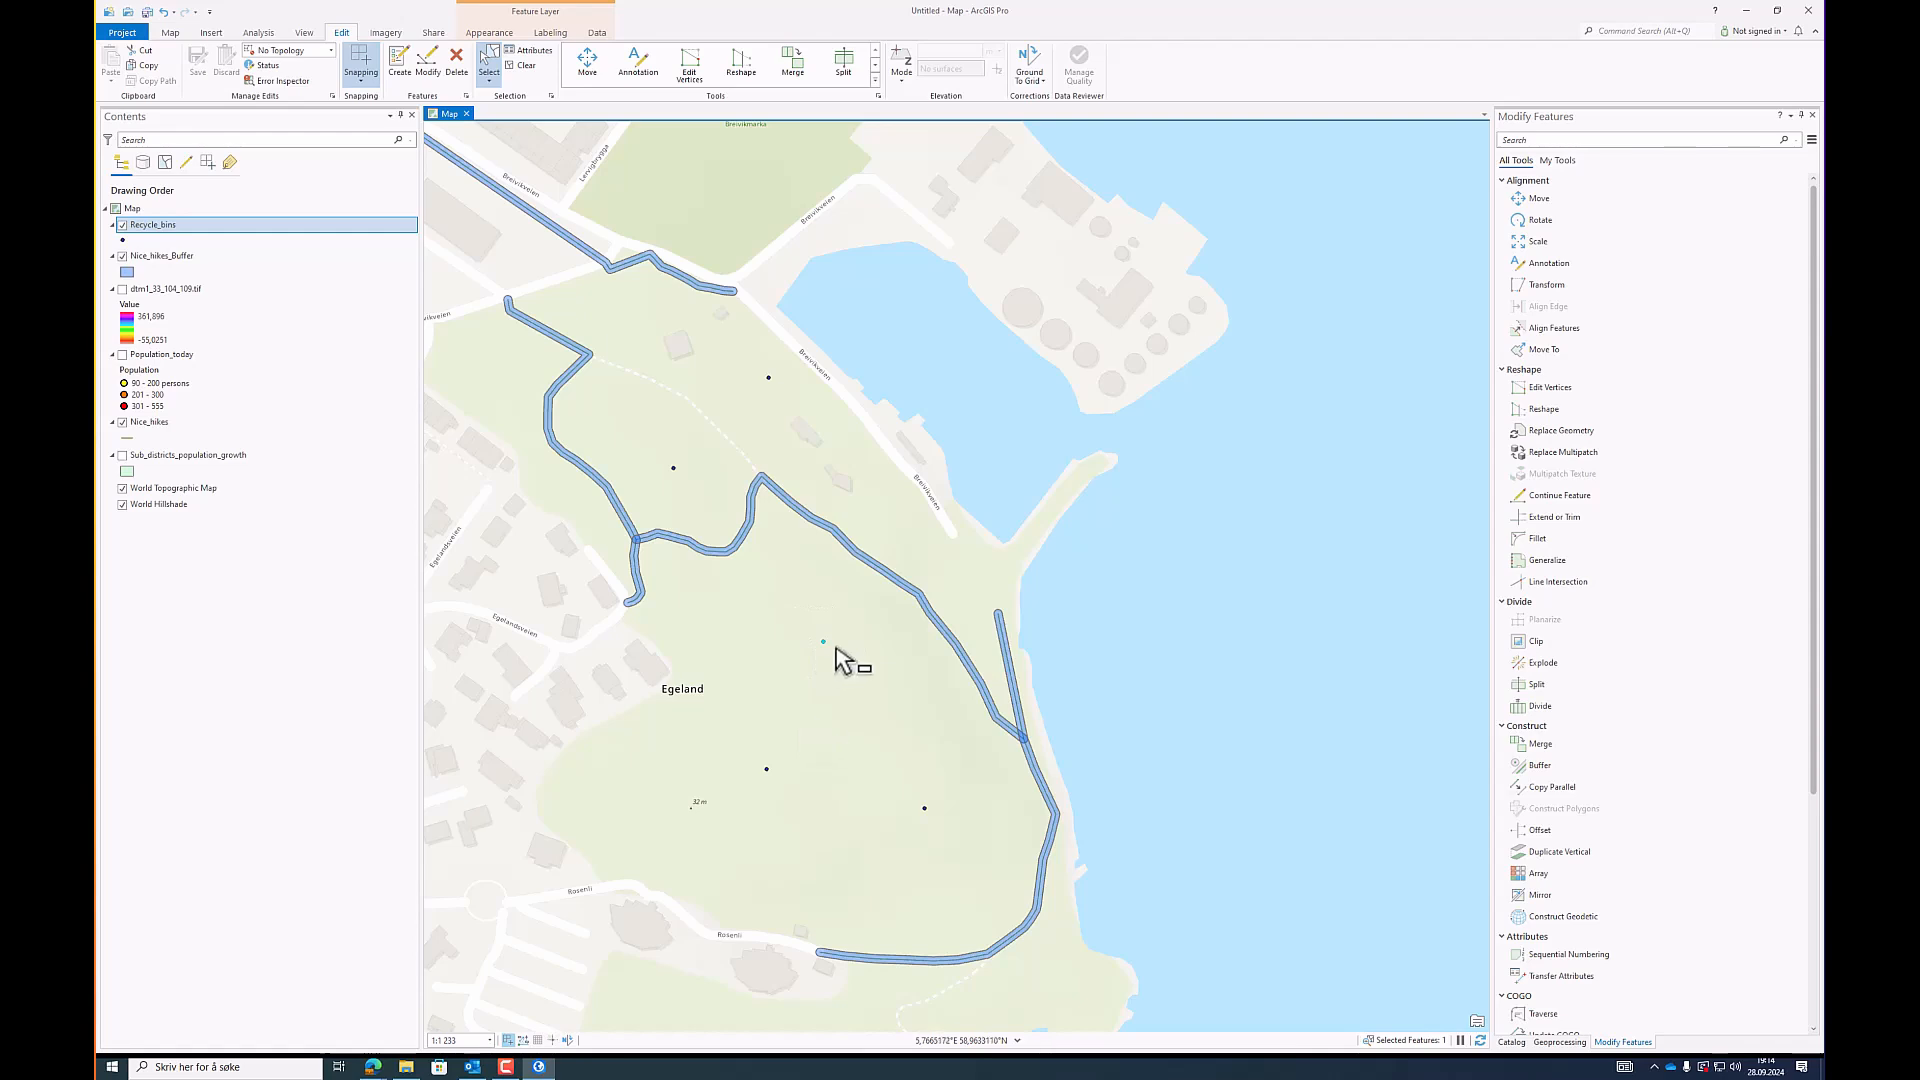
left_click(738, 571)
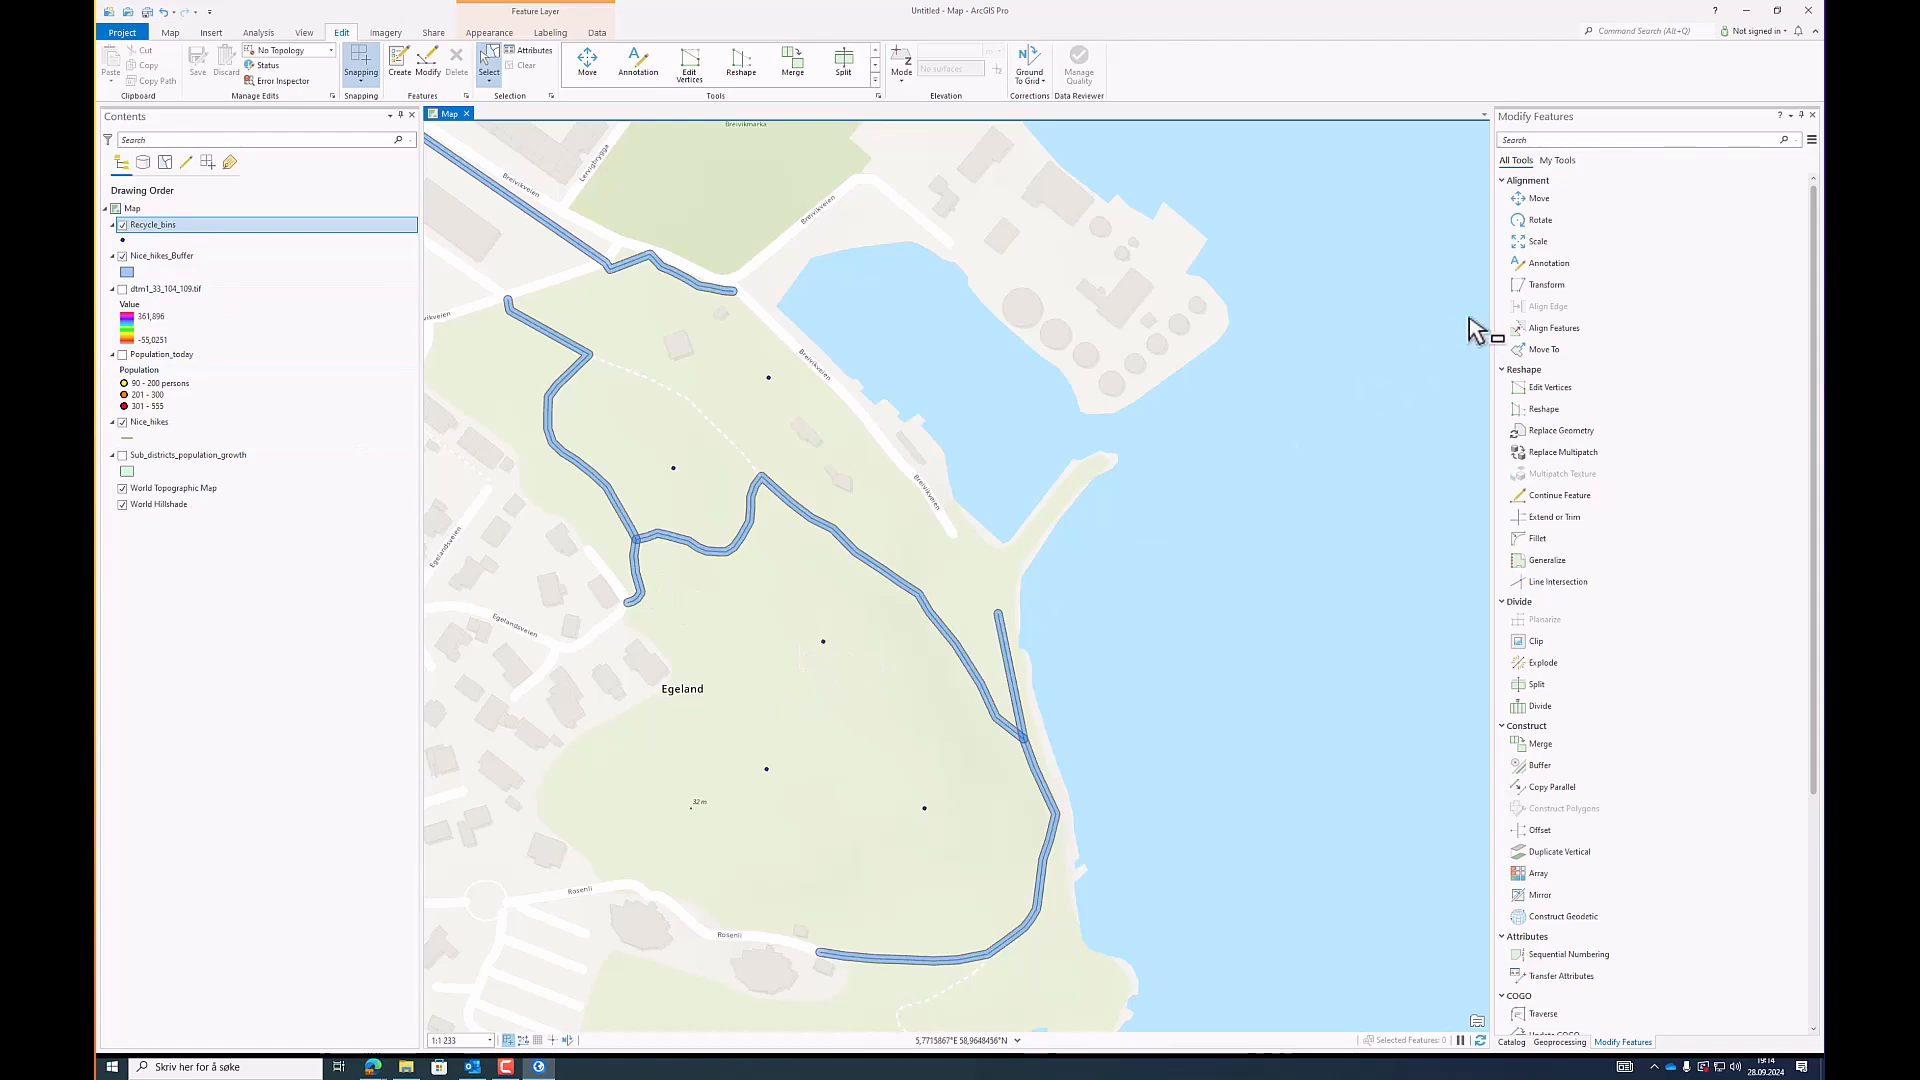
Step: Move the northwesternmost Recycle_bins point slightly north using the Move tool and finish the move
left_click(1566, 203)
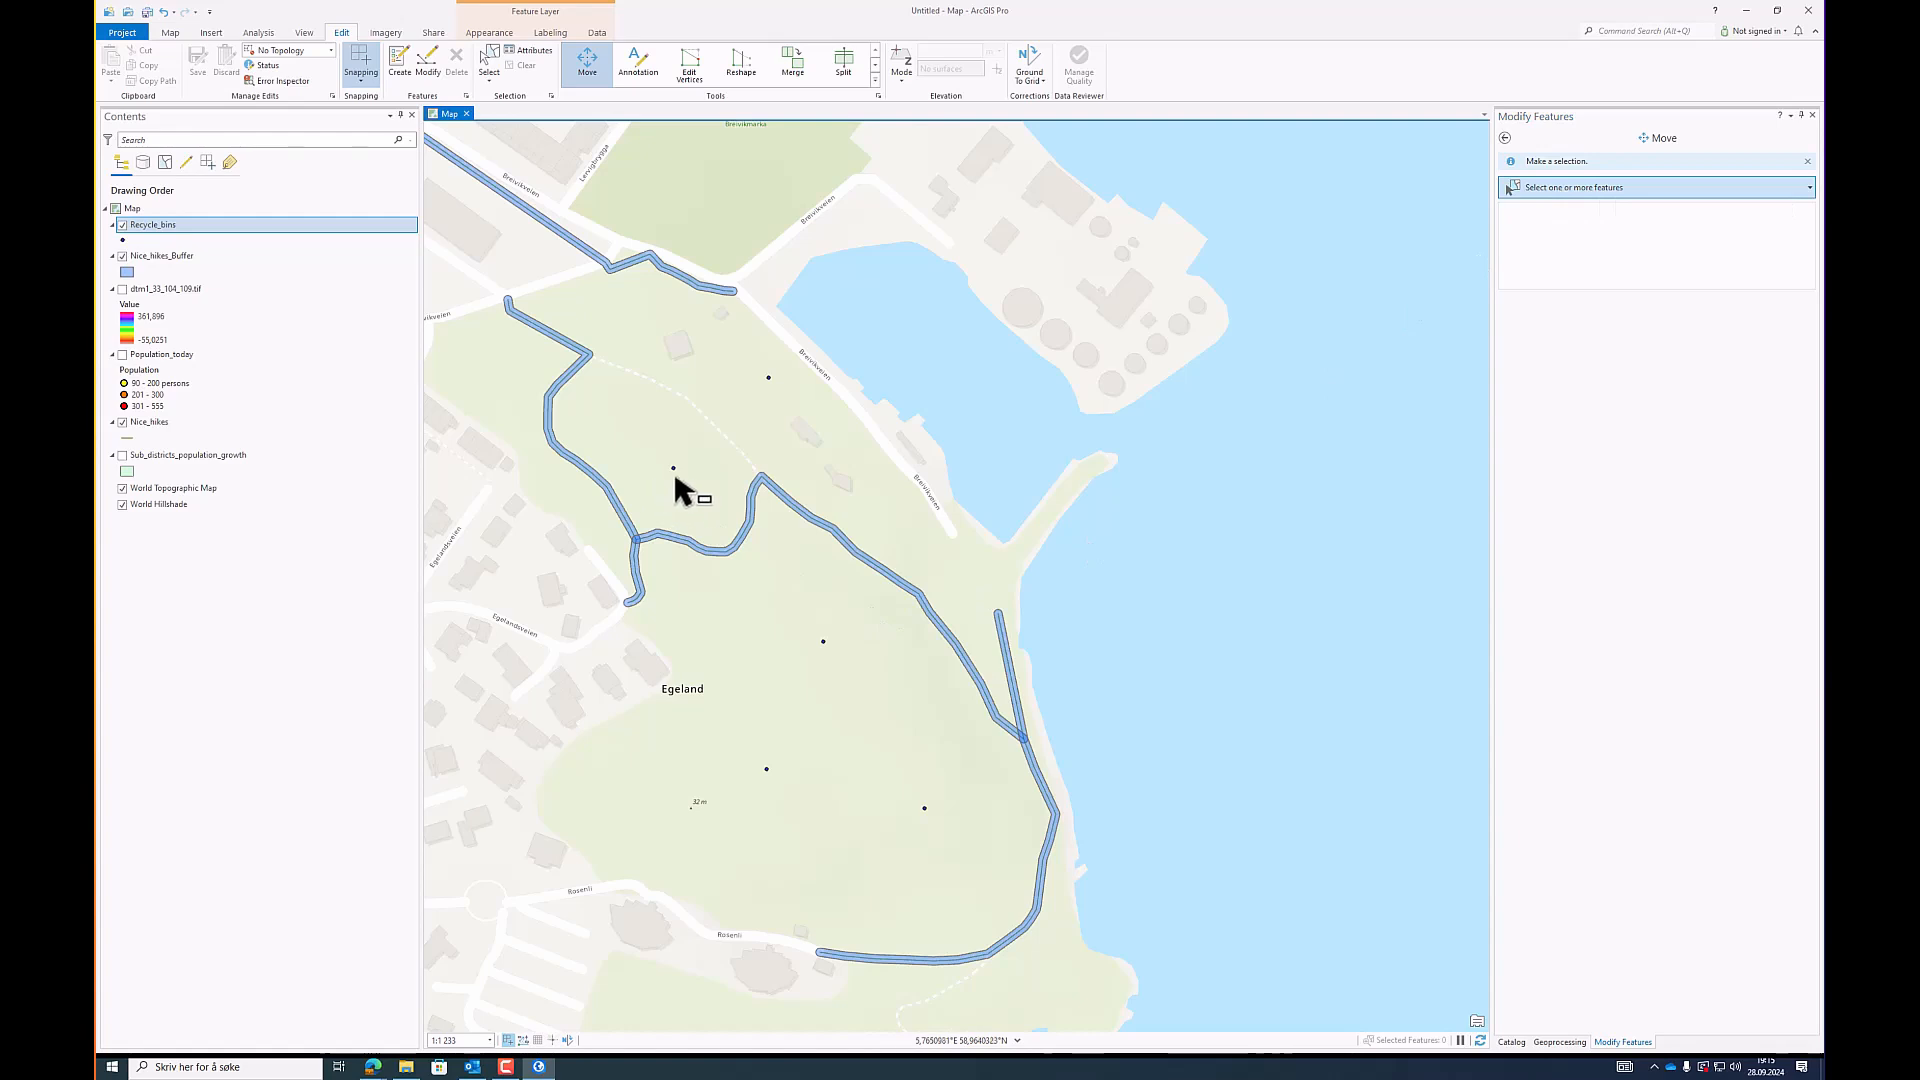
left_click_drag(678, 476, 659, 455)
left_click(668, 466)
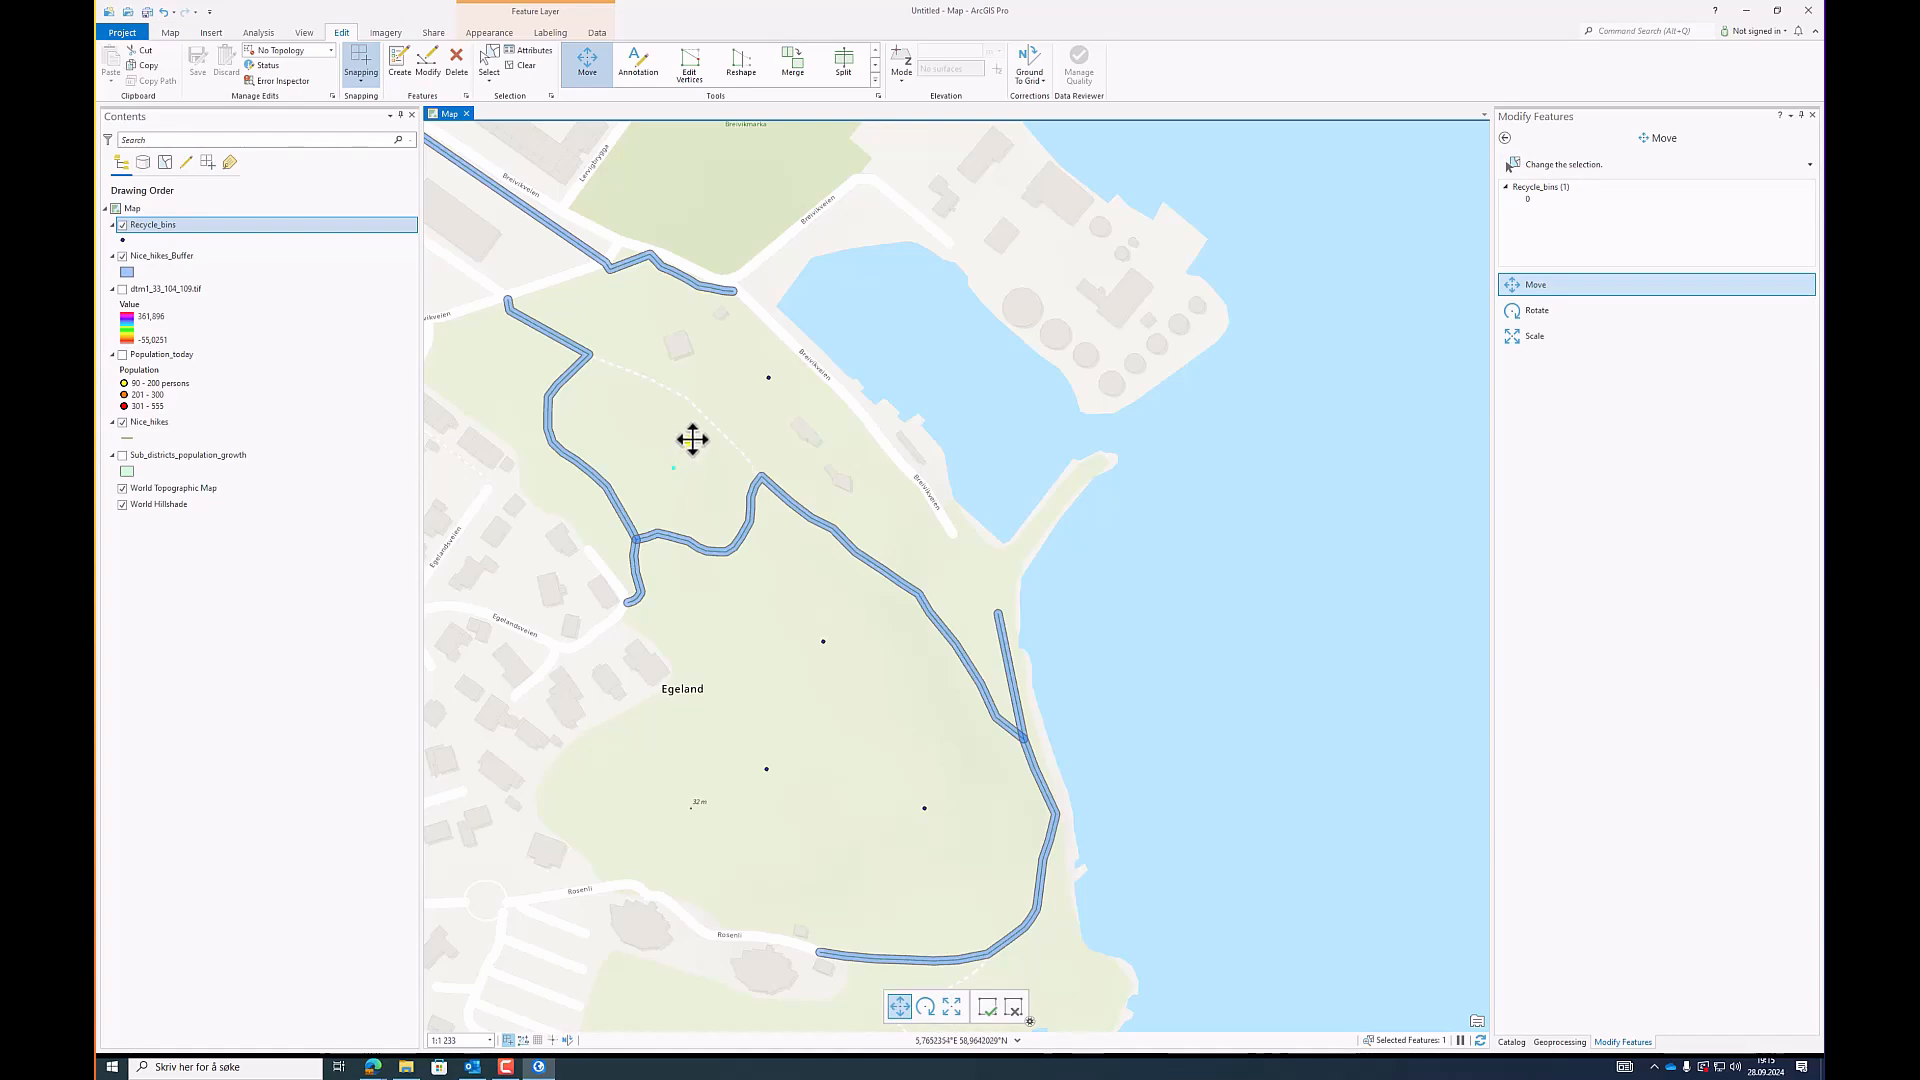
left_click_drag(692, 439, 679, 419)
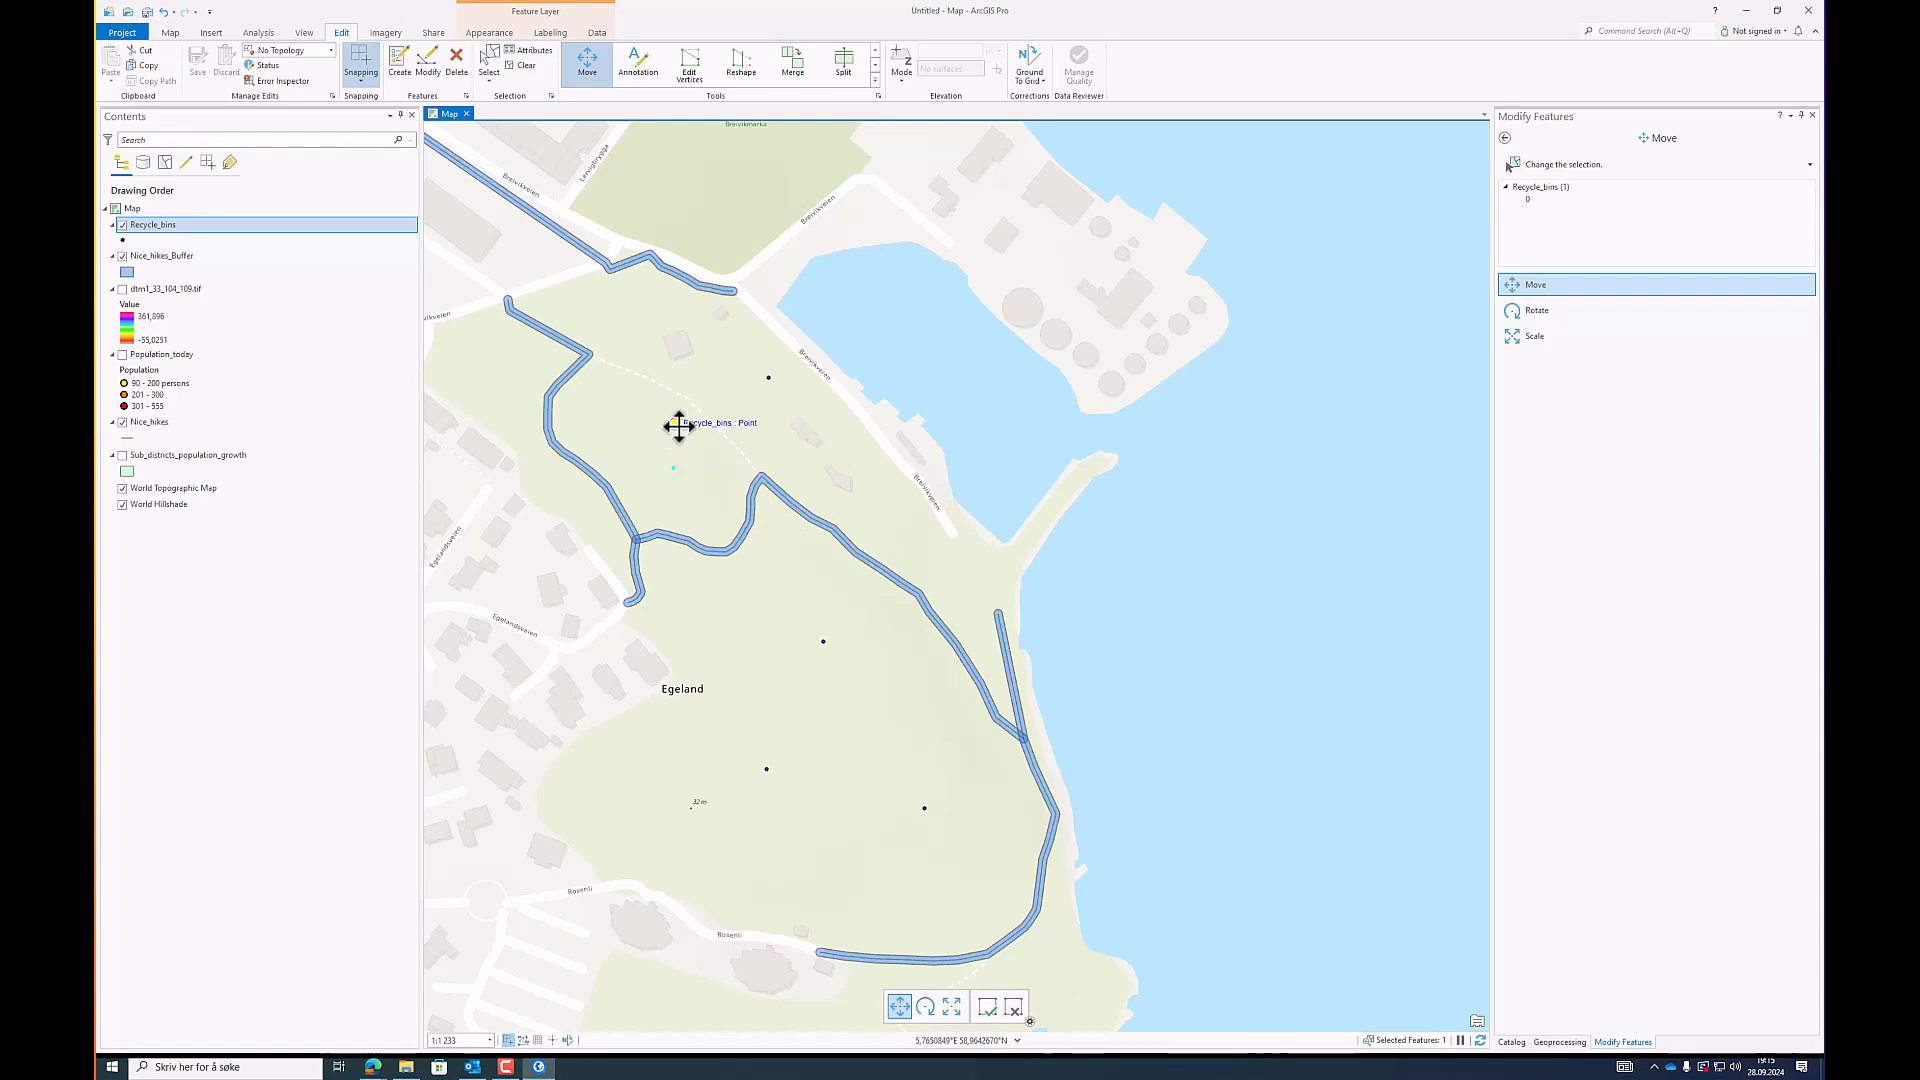
left_click(986, 1010)
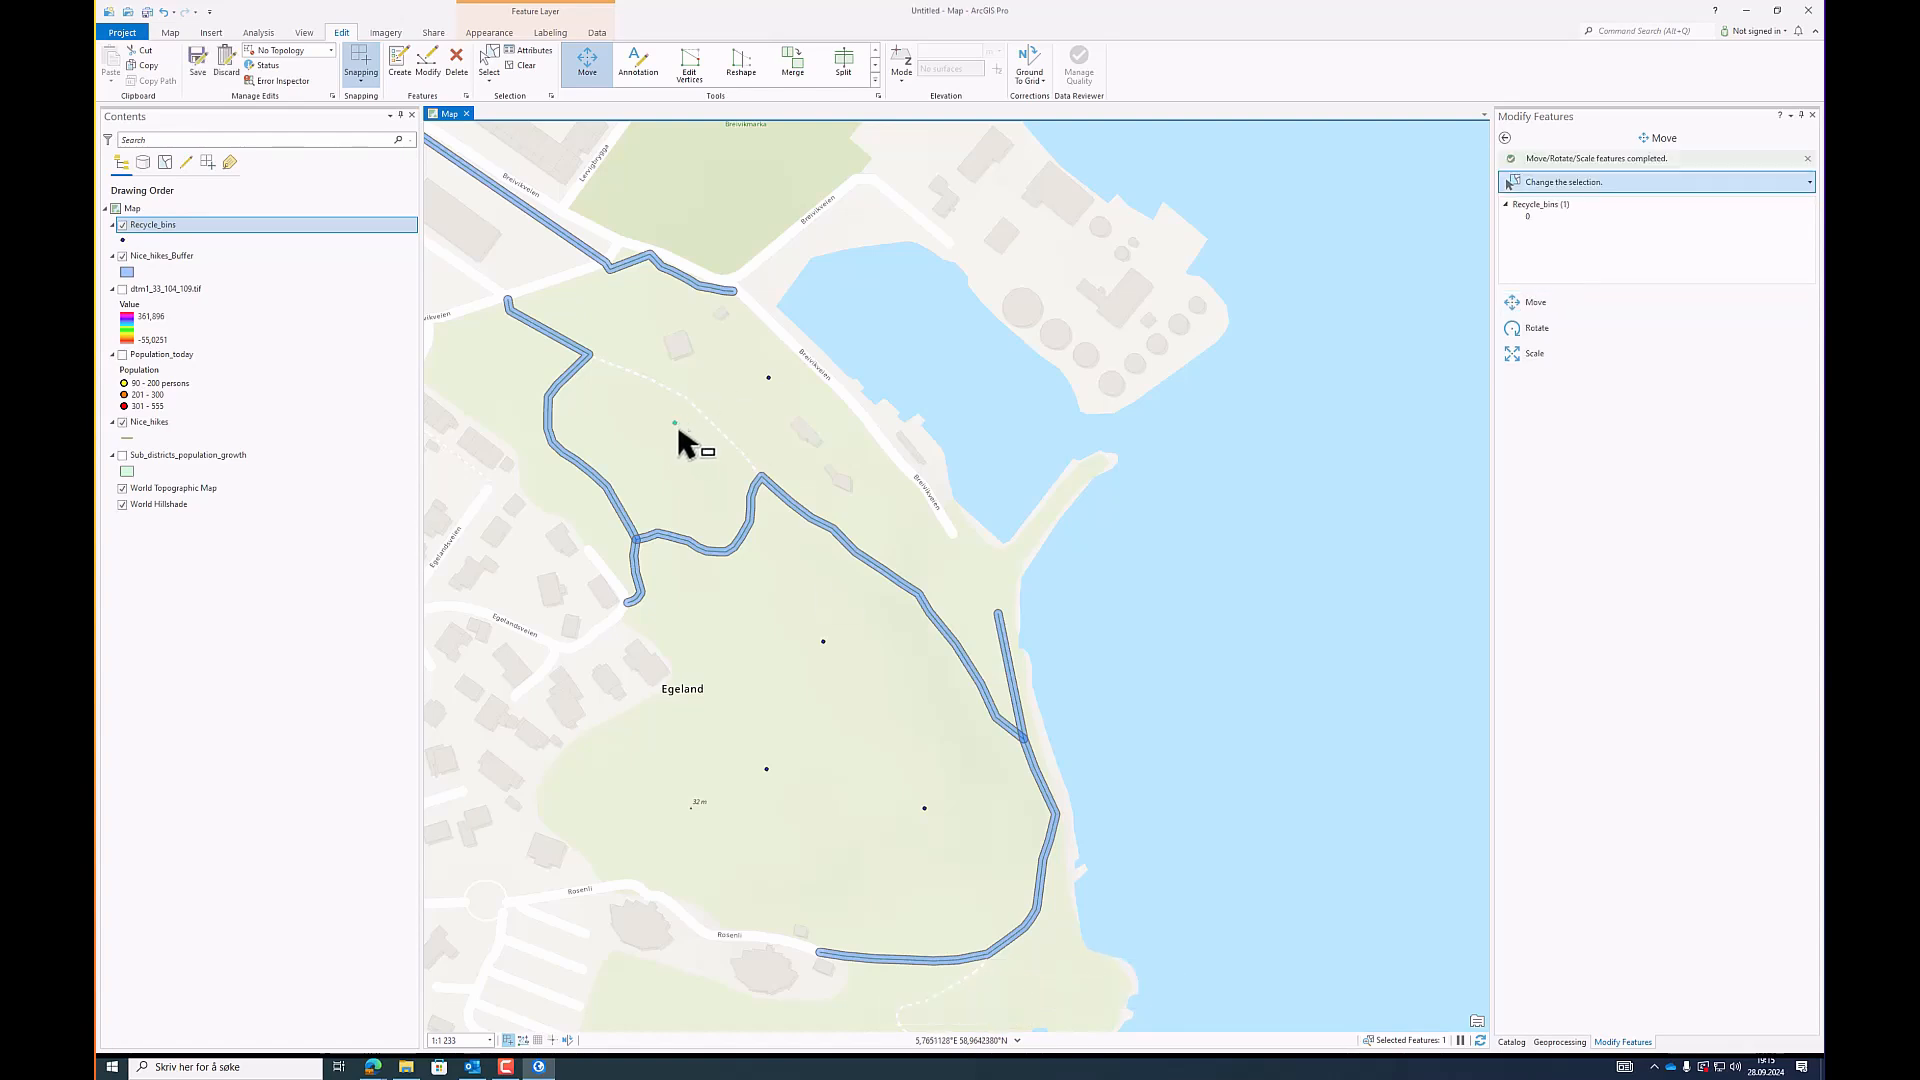
Step: Move the central Recycle_bins point east of the Egeland label a short distance southeast and save all edits
left_click_drag(852, 656, 808, 622)
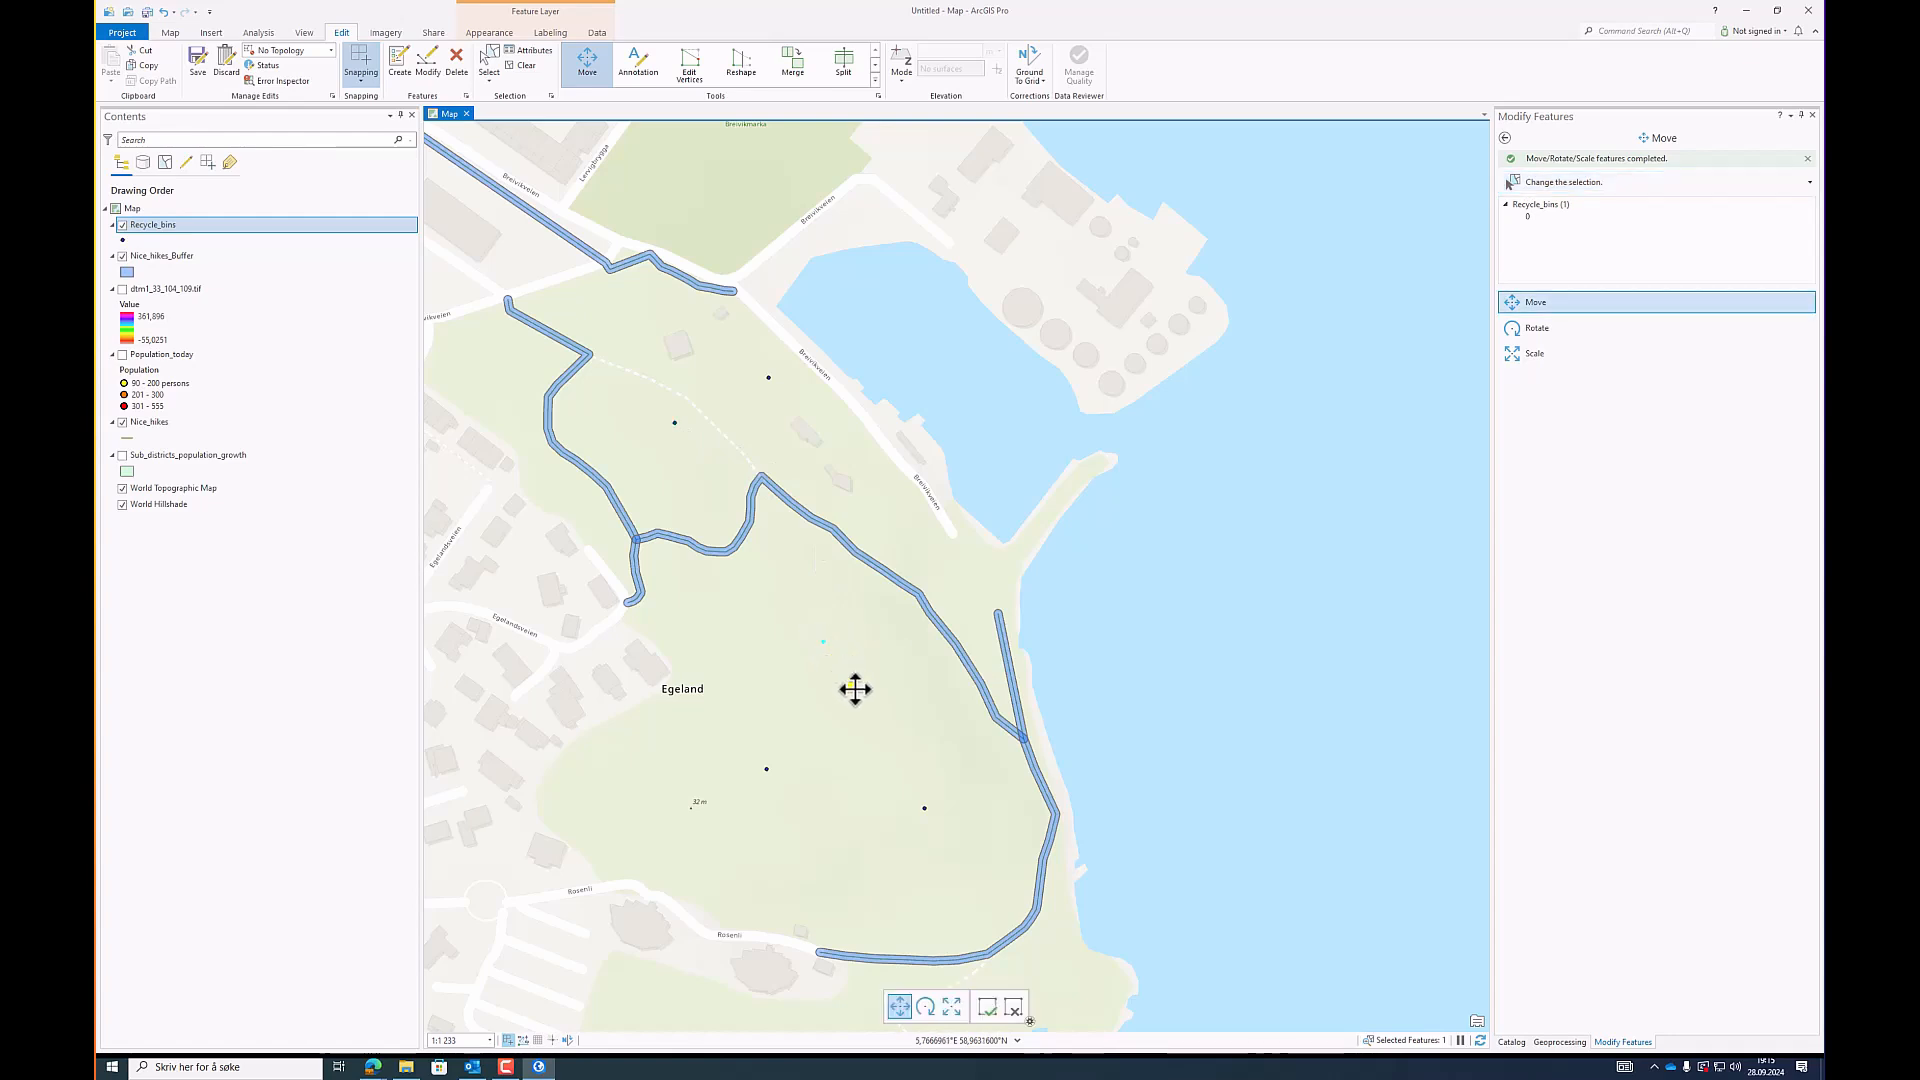
left_click_drag(855, 689, 862, 707)
left_click(989, 1007)
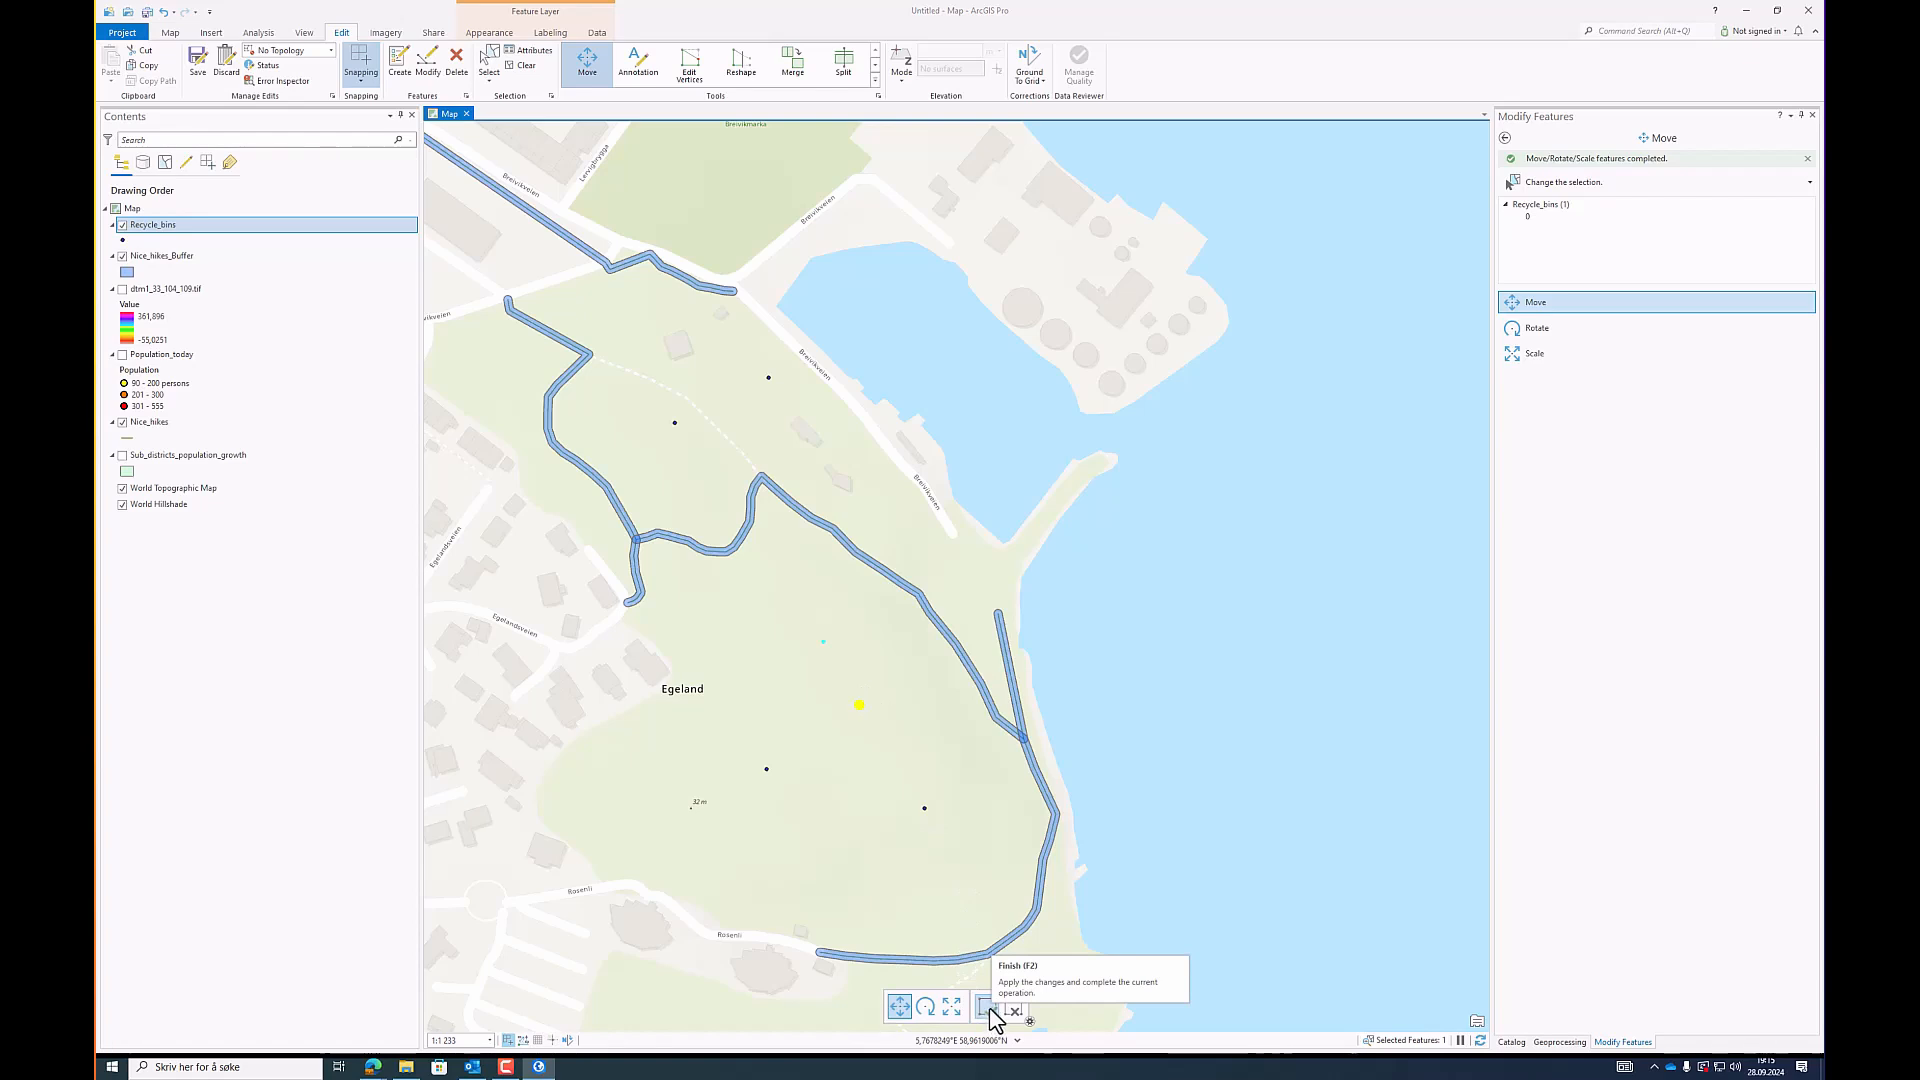
left_click(994, 1014)
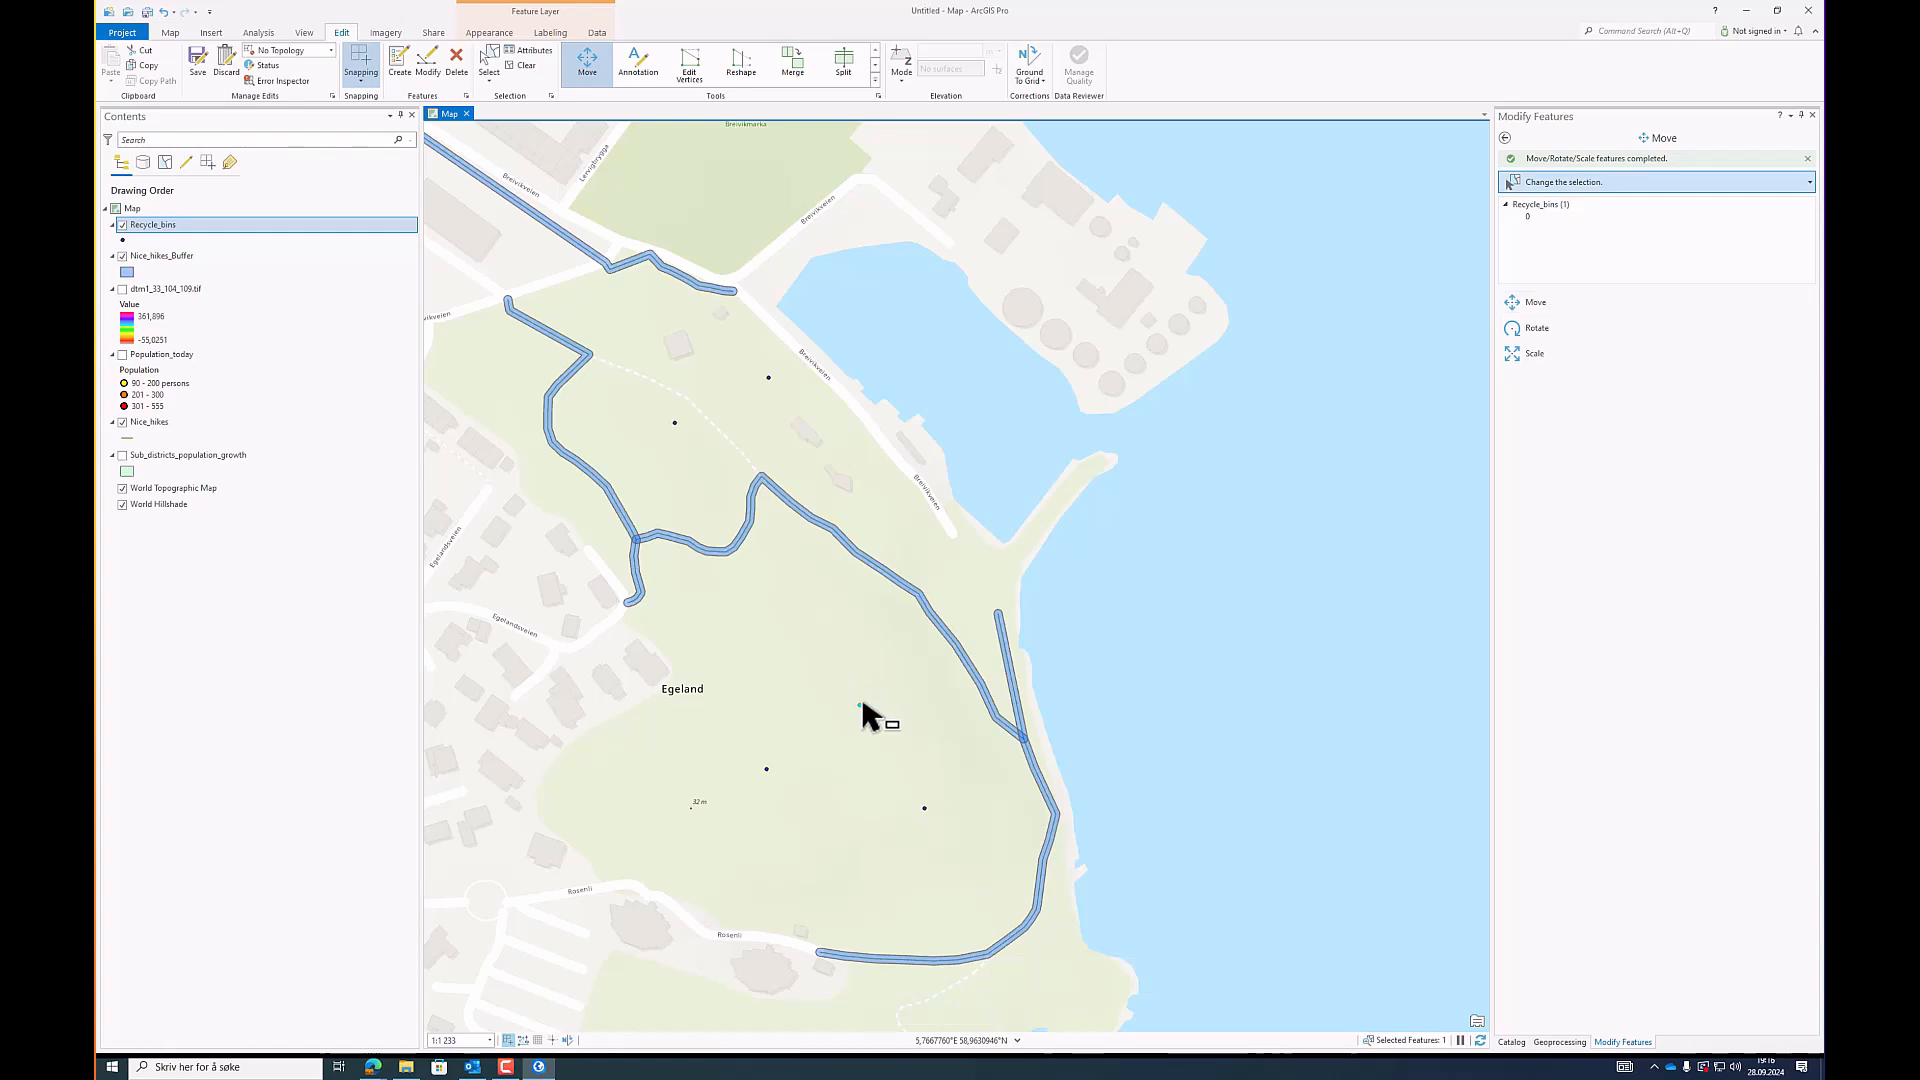
left_click(197, 66)
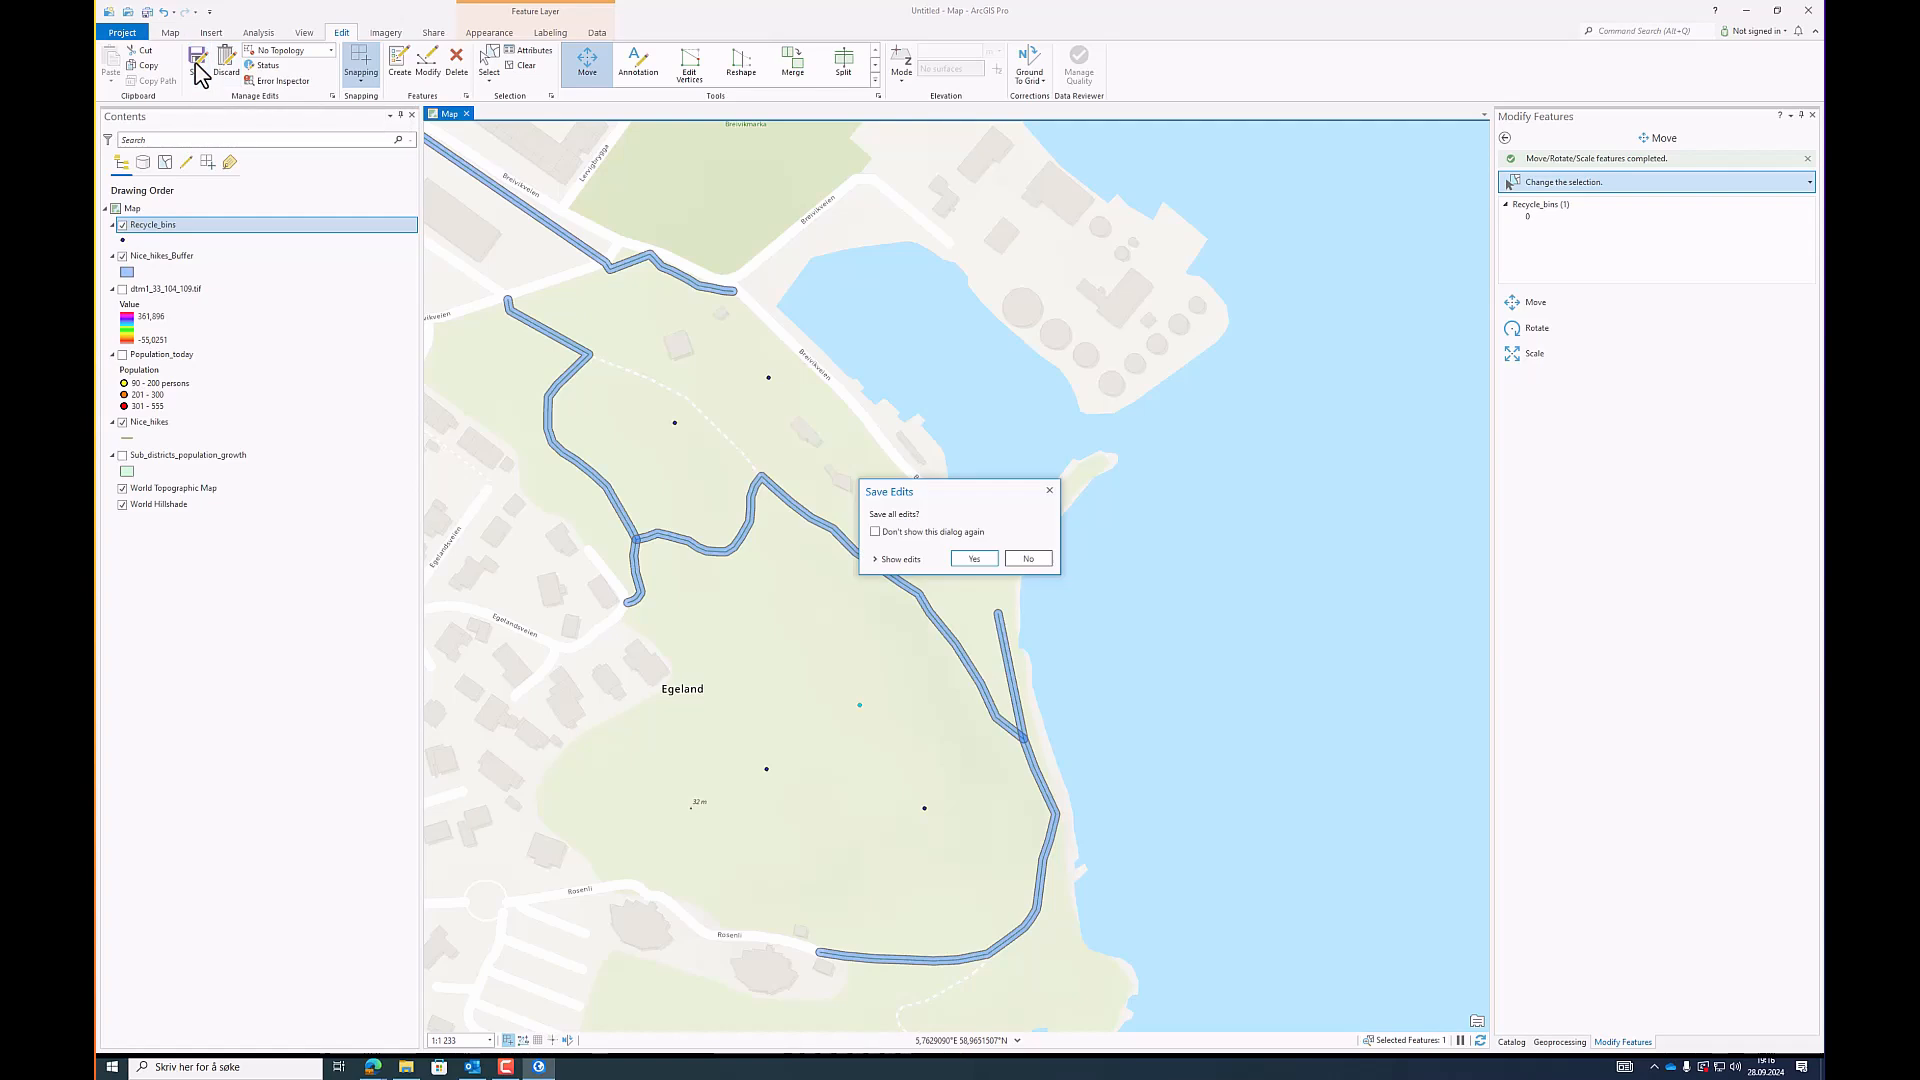
left_click(981, 558)
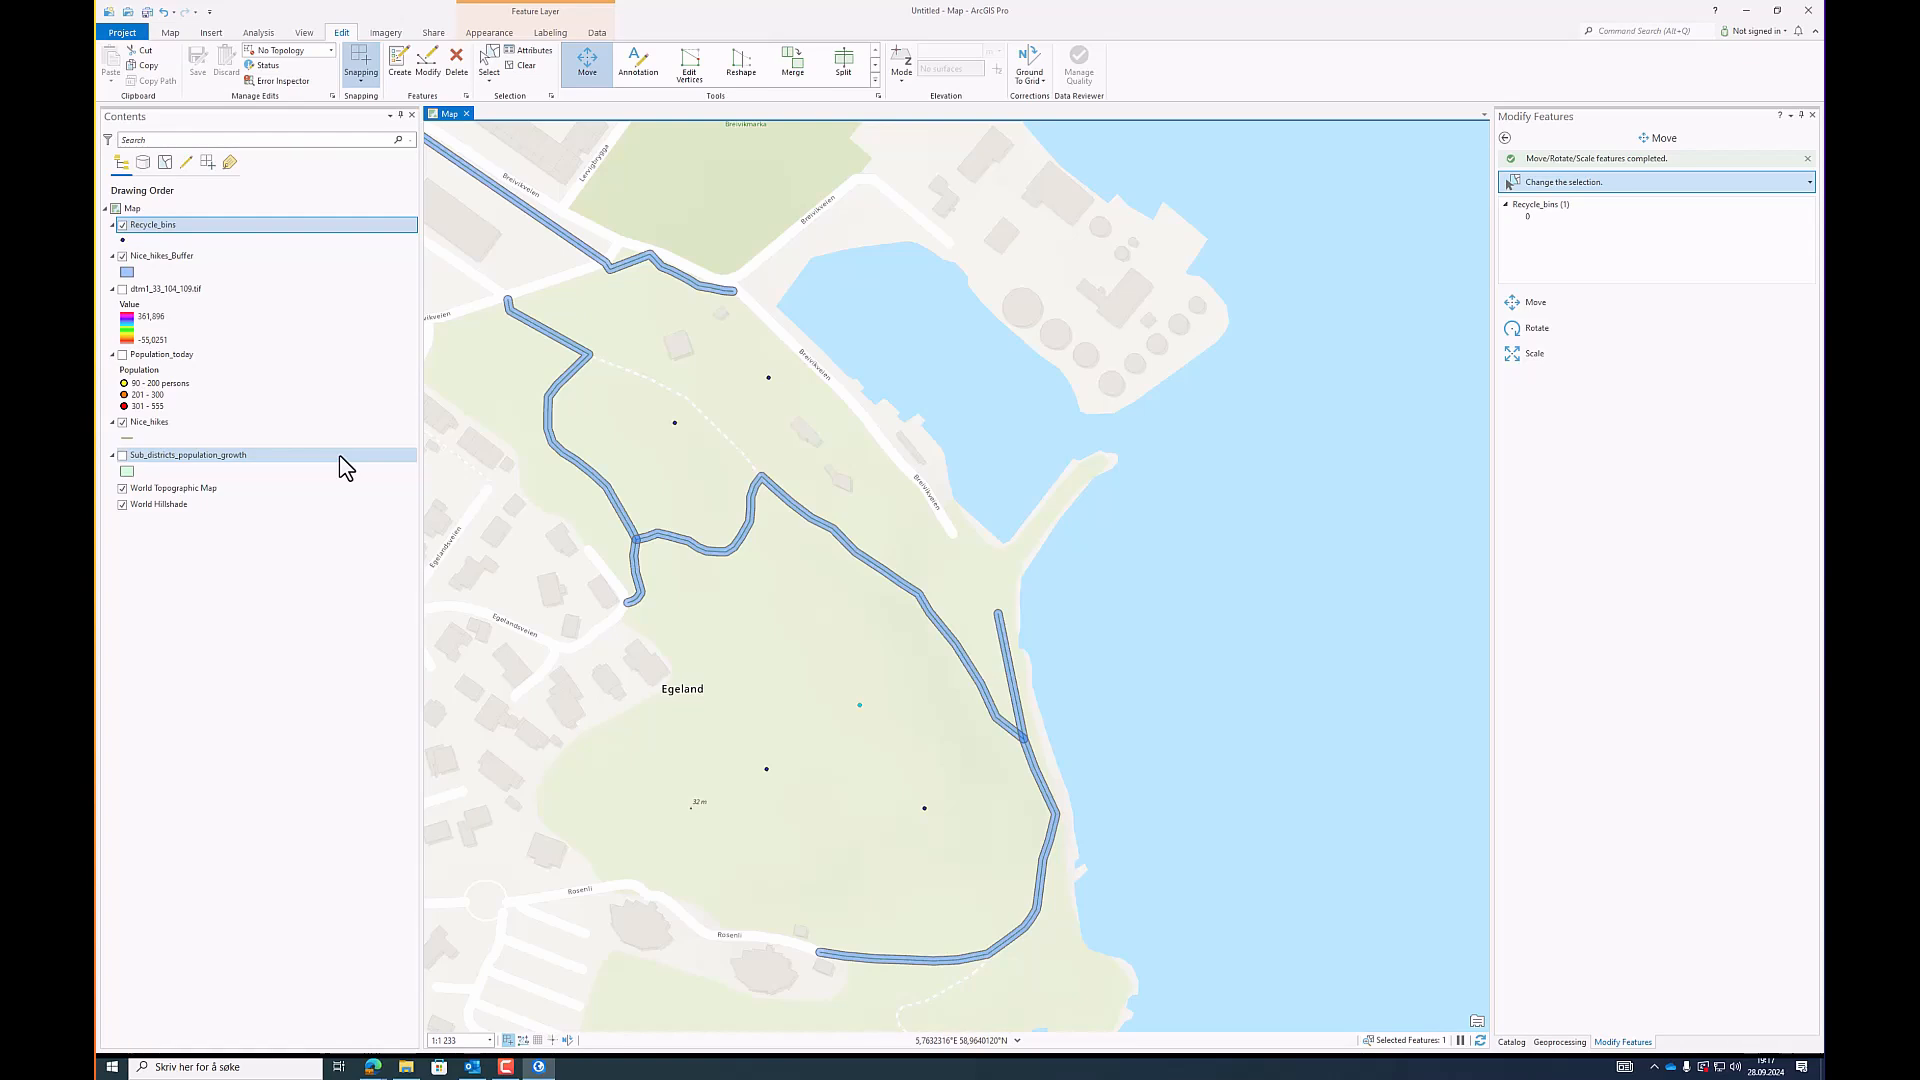
Step: Hide the Recycle_bins, Nice_hikes_Buffer and Nice_hikes layers, show Population_today, and frame all its points in the map
scroll(1022, 621, "down", 3)
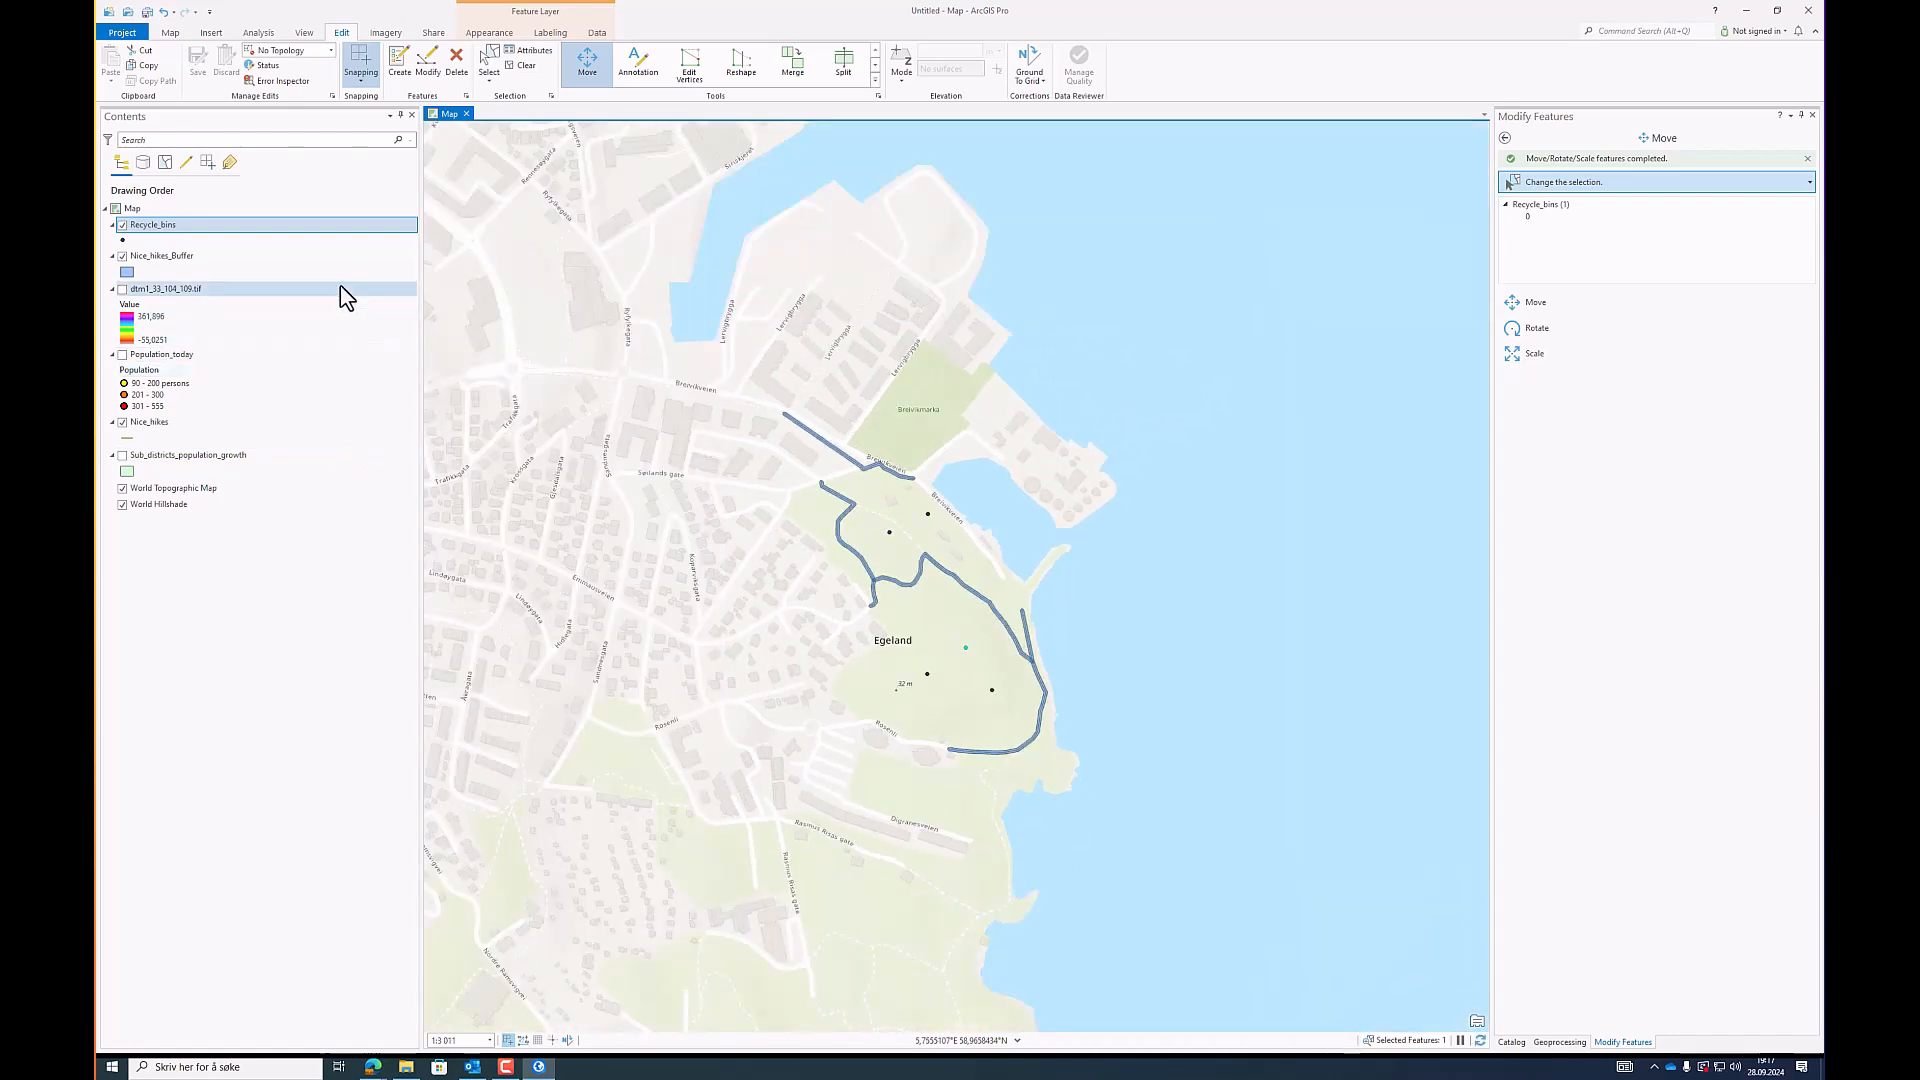
left_click(211, 33)
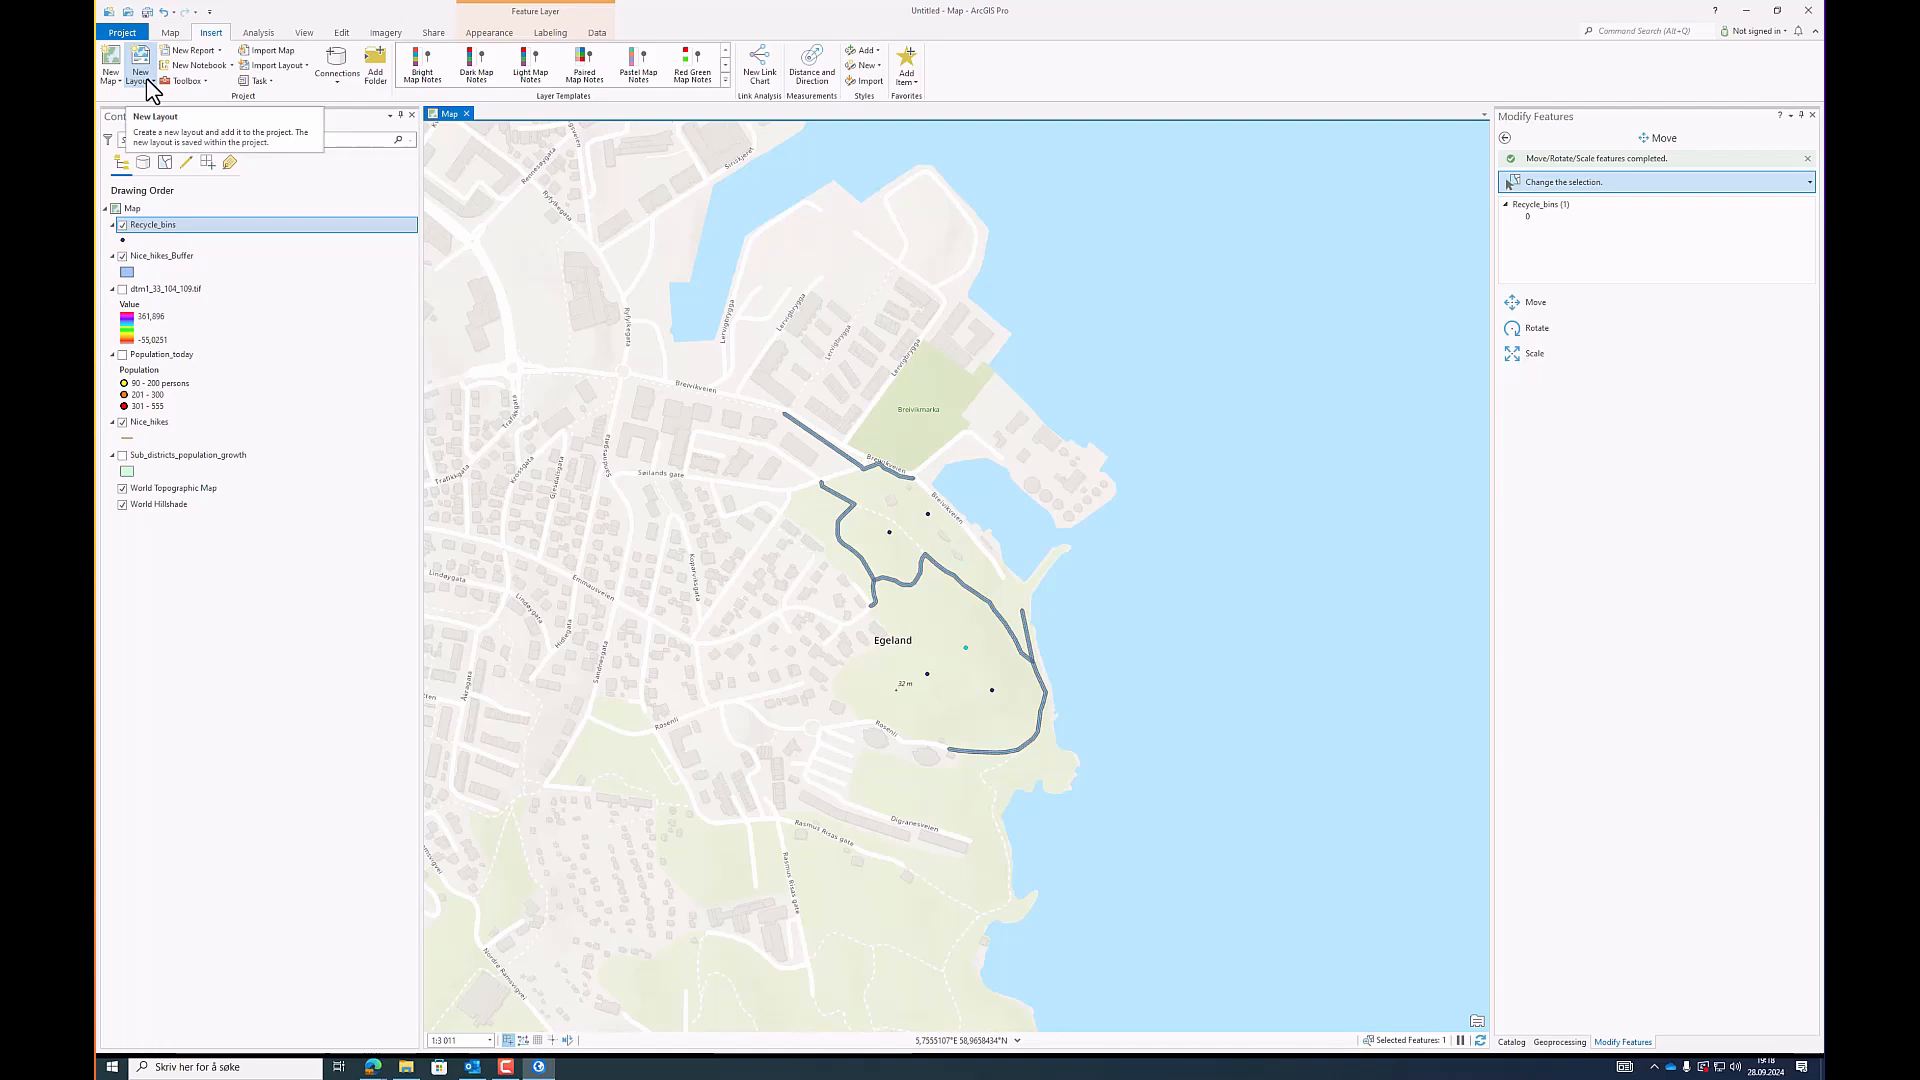
left_click(122, 224)
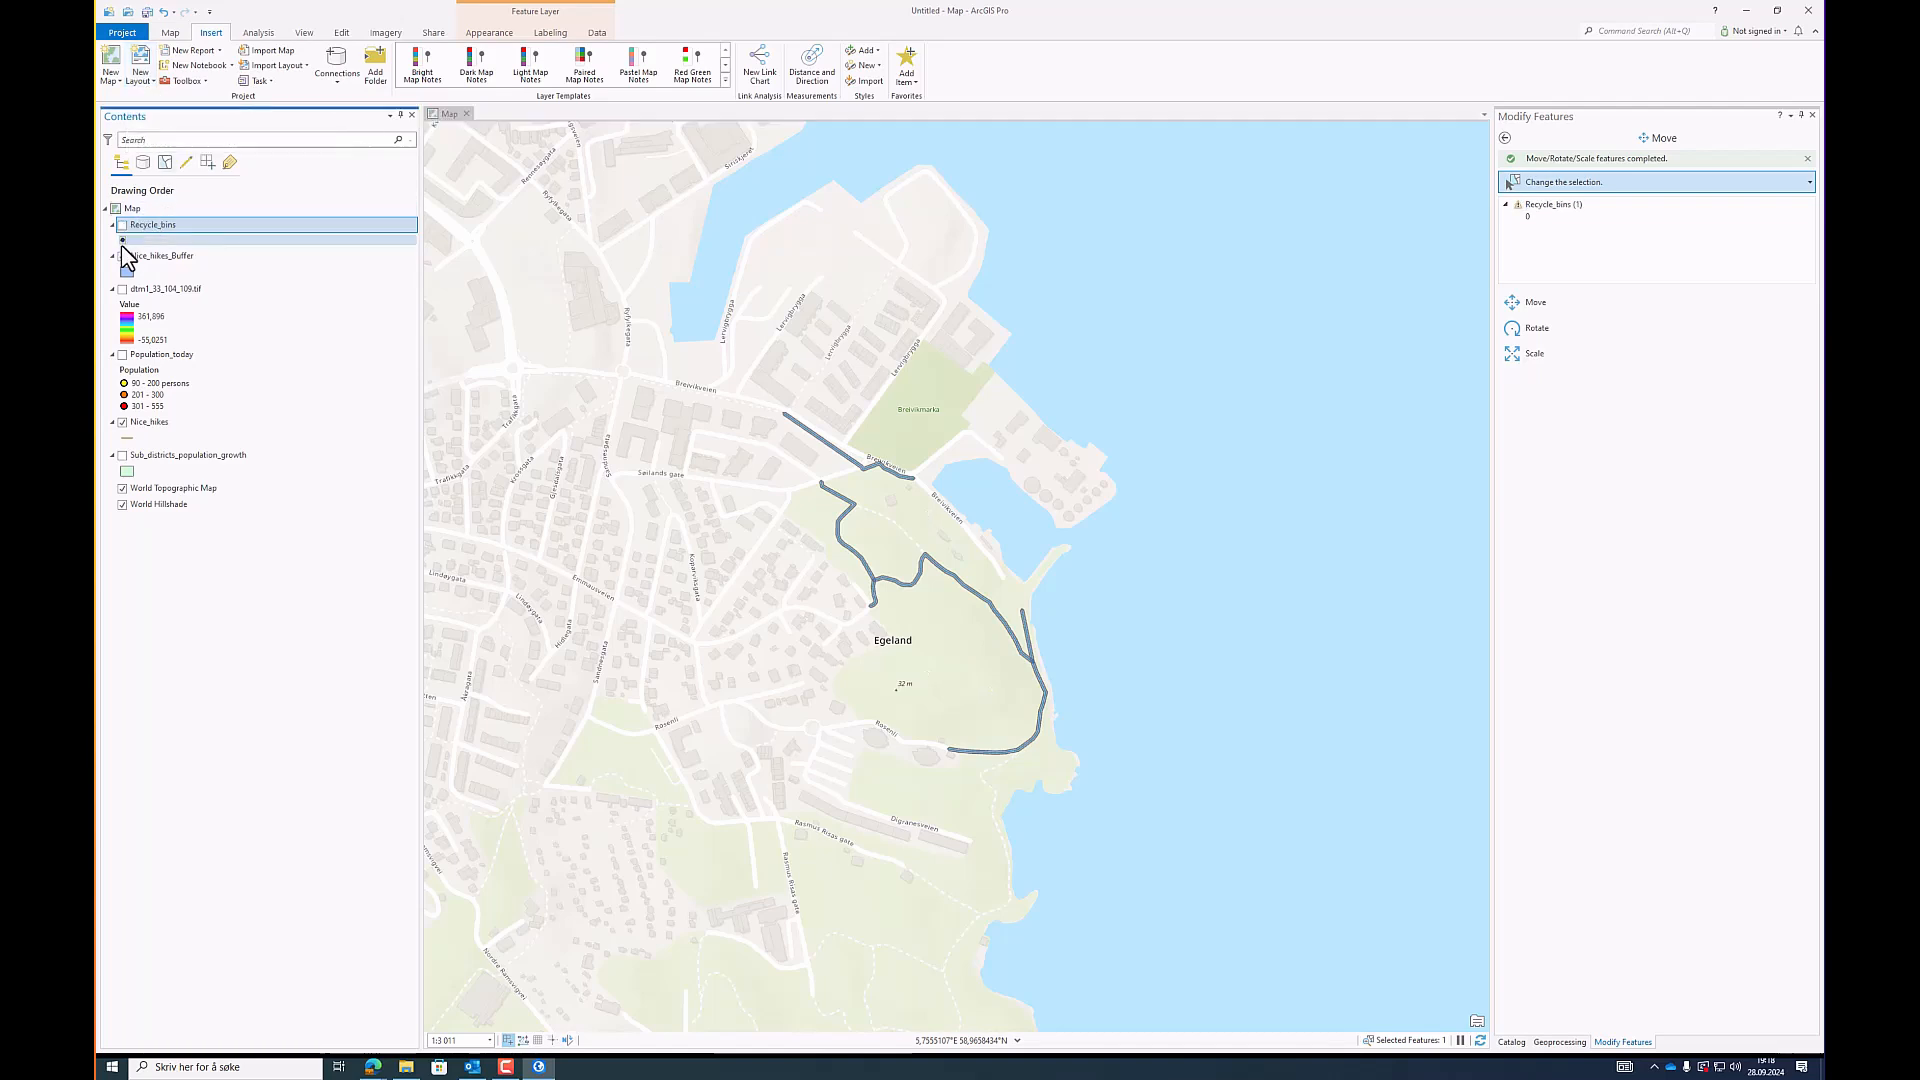
left_click(122, 256)
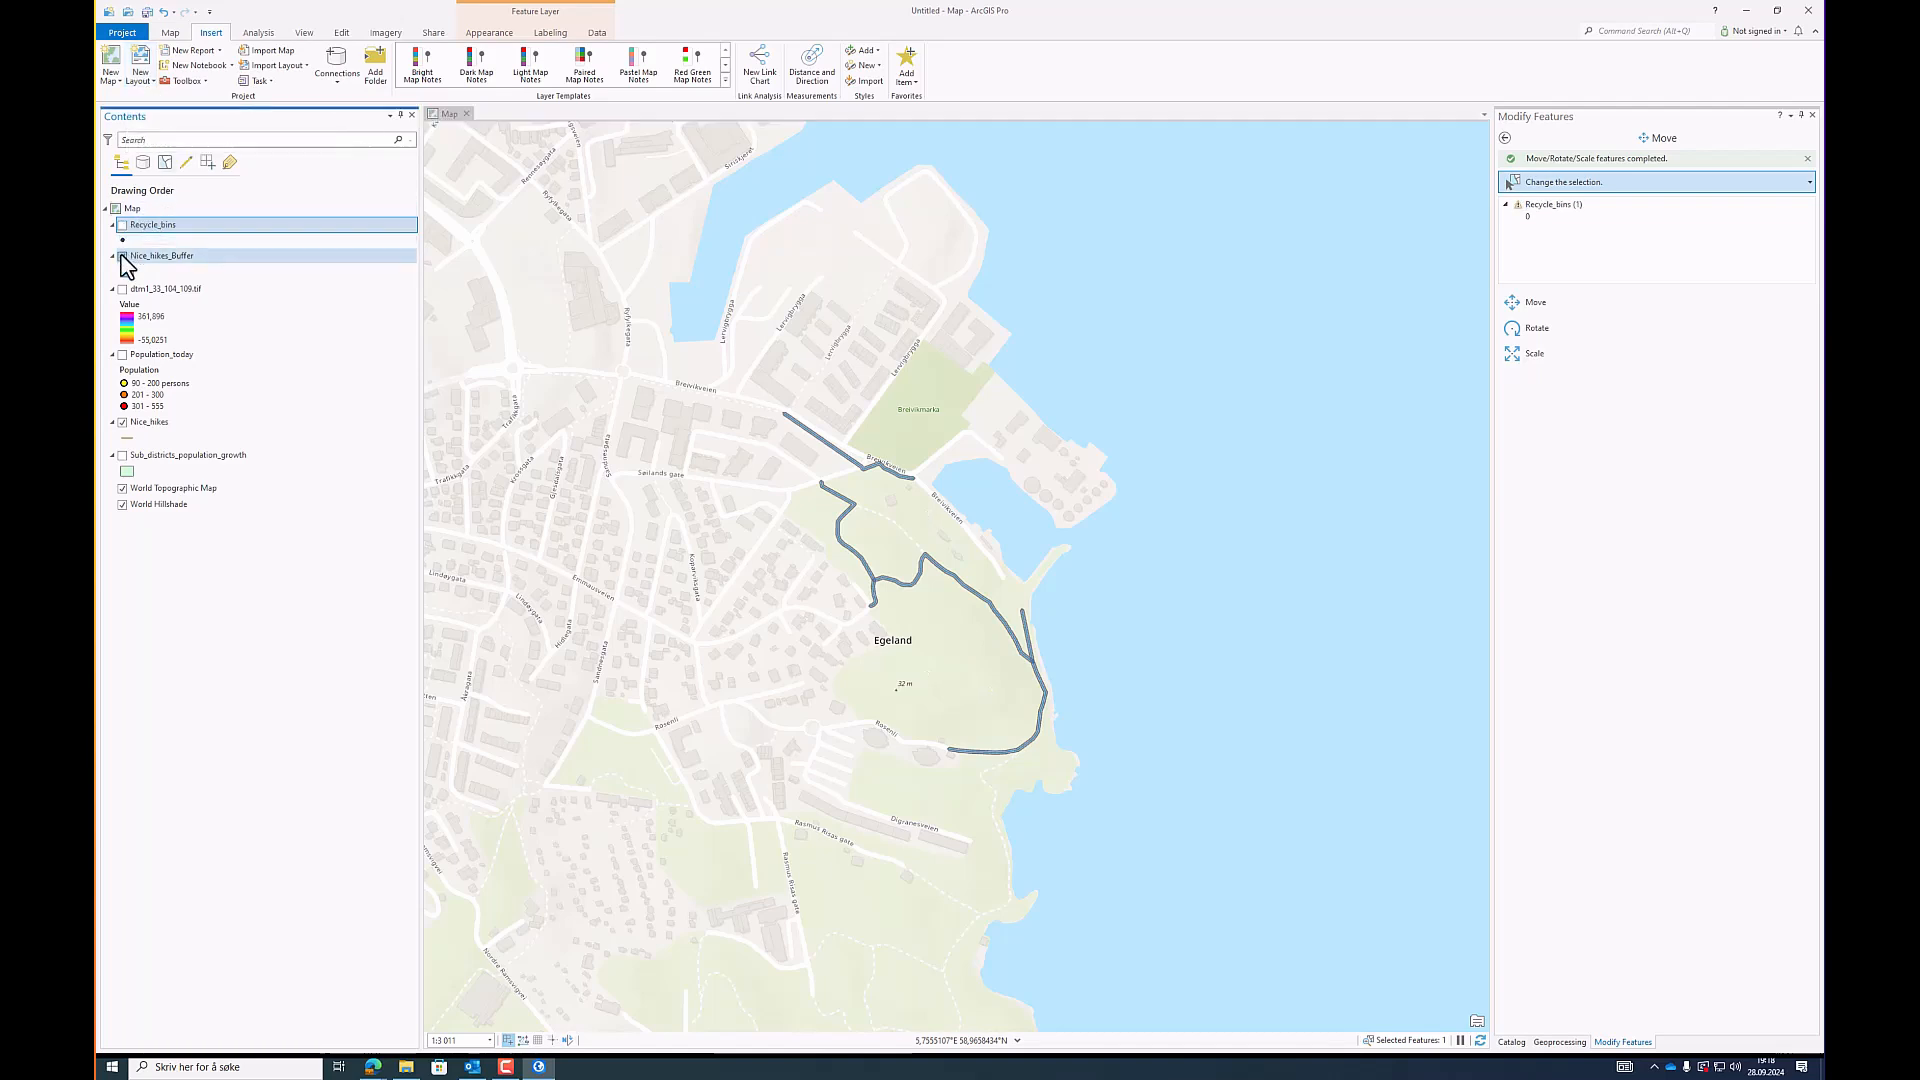
left_click(123, 423)
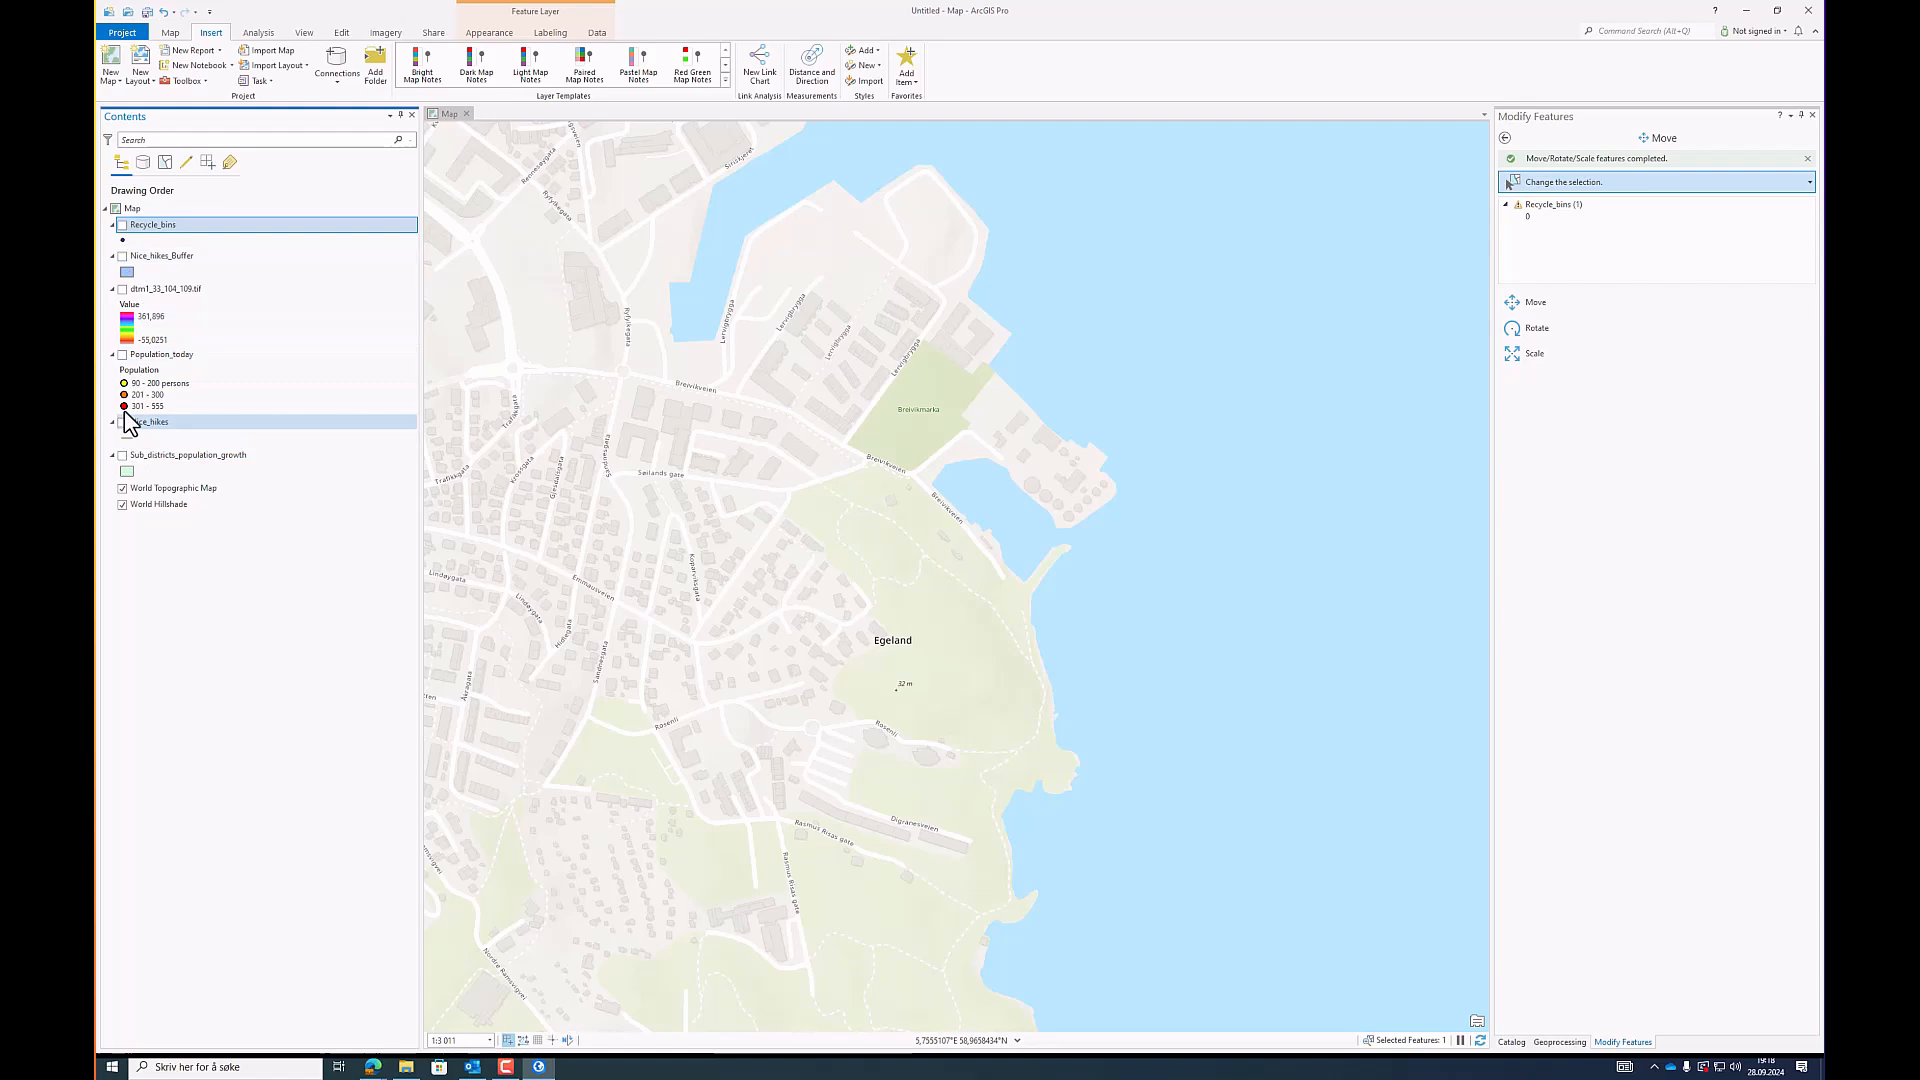
left_click(123, 355)
left_click_drag(673, 283, 819, 159)
scroll(1047, 268, "down", 1)
scroll(1046, 268, "down", 1)
scroll(608, 480, "up", 2)
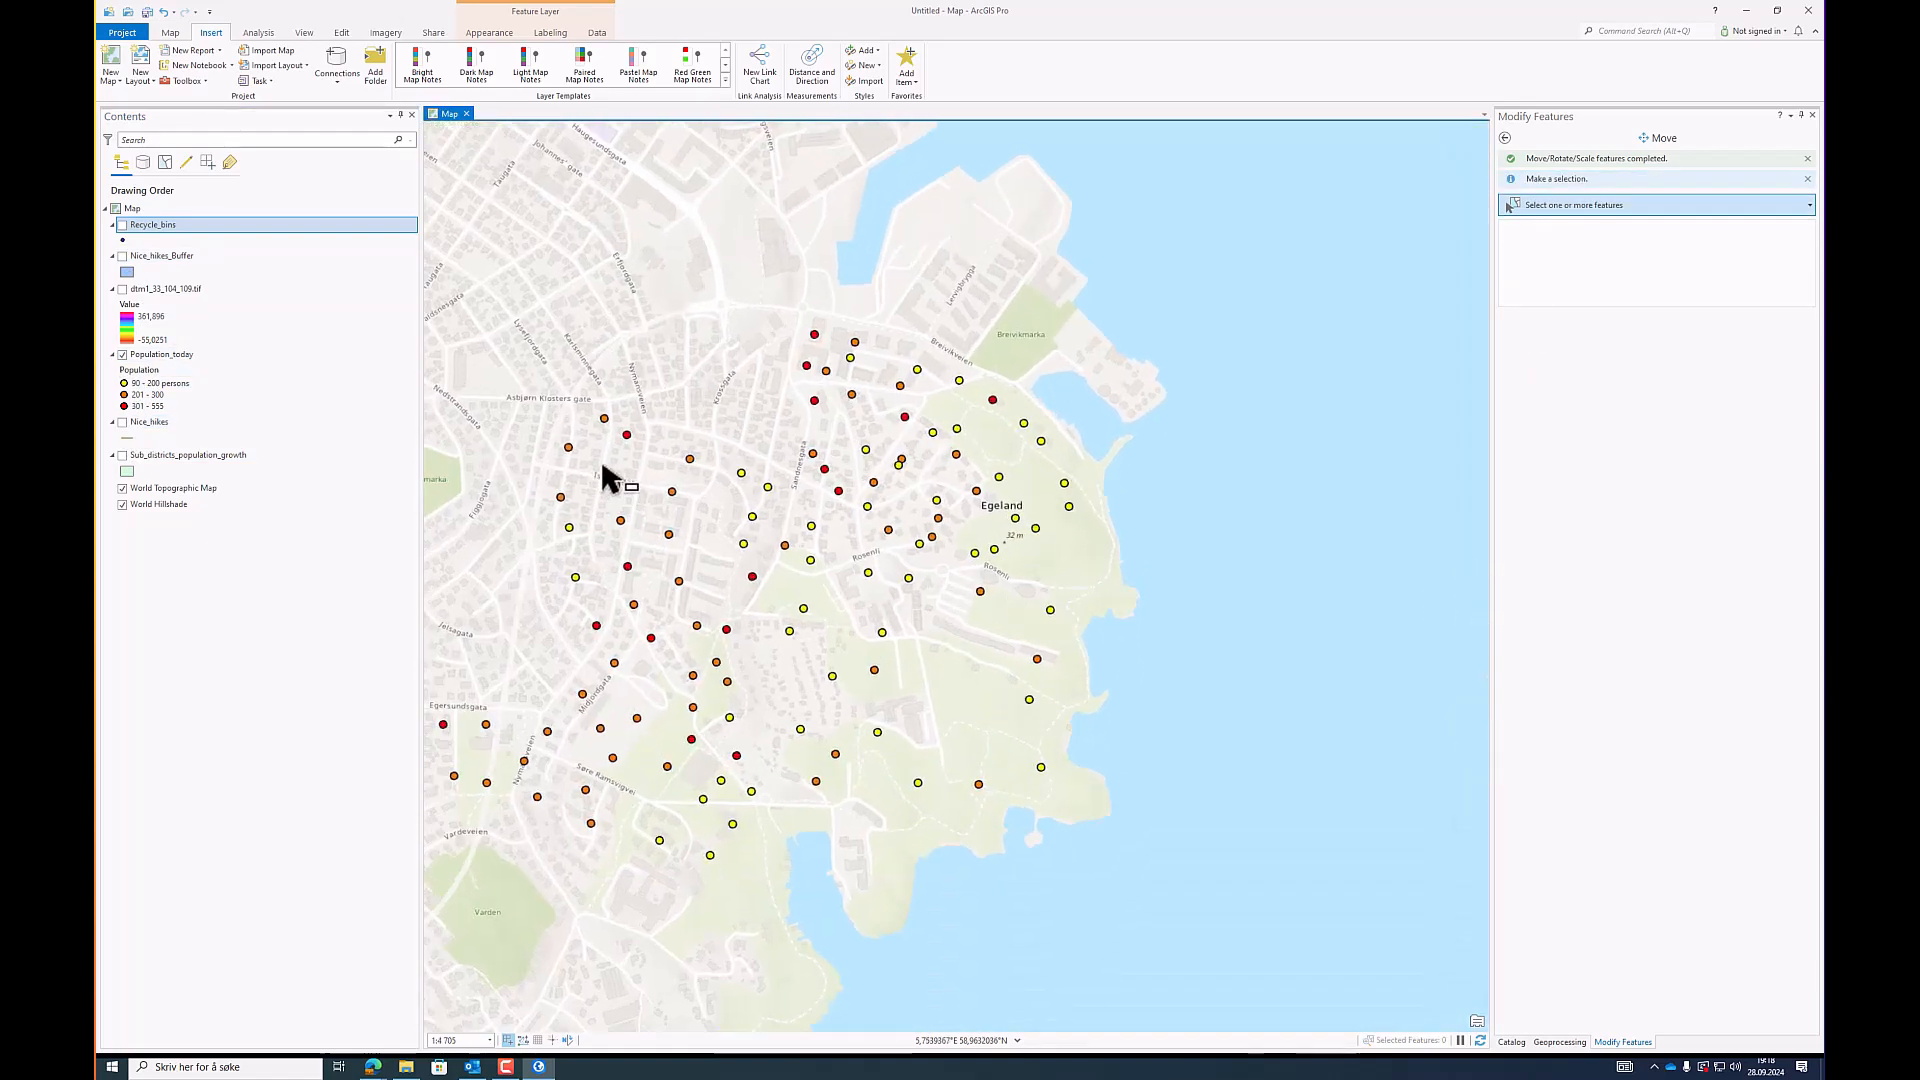
scroll(765, 378, "down", 2)
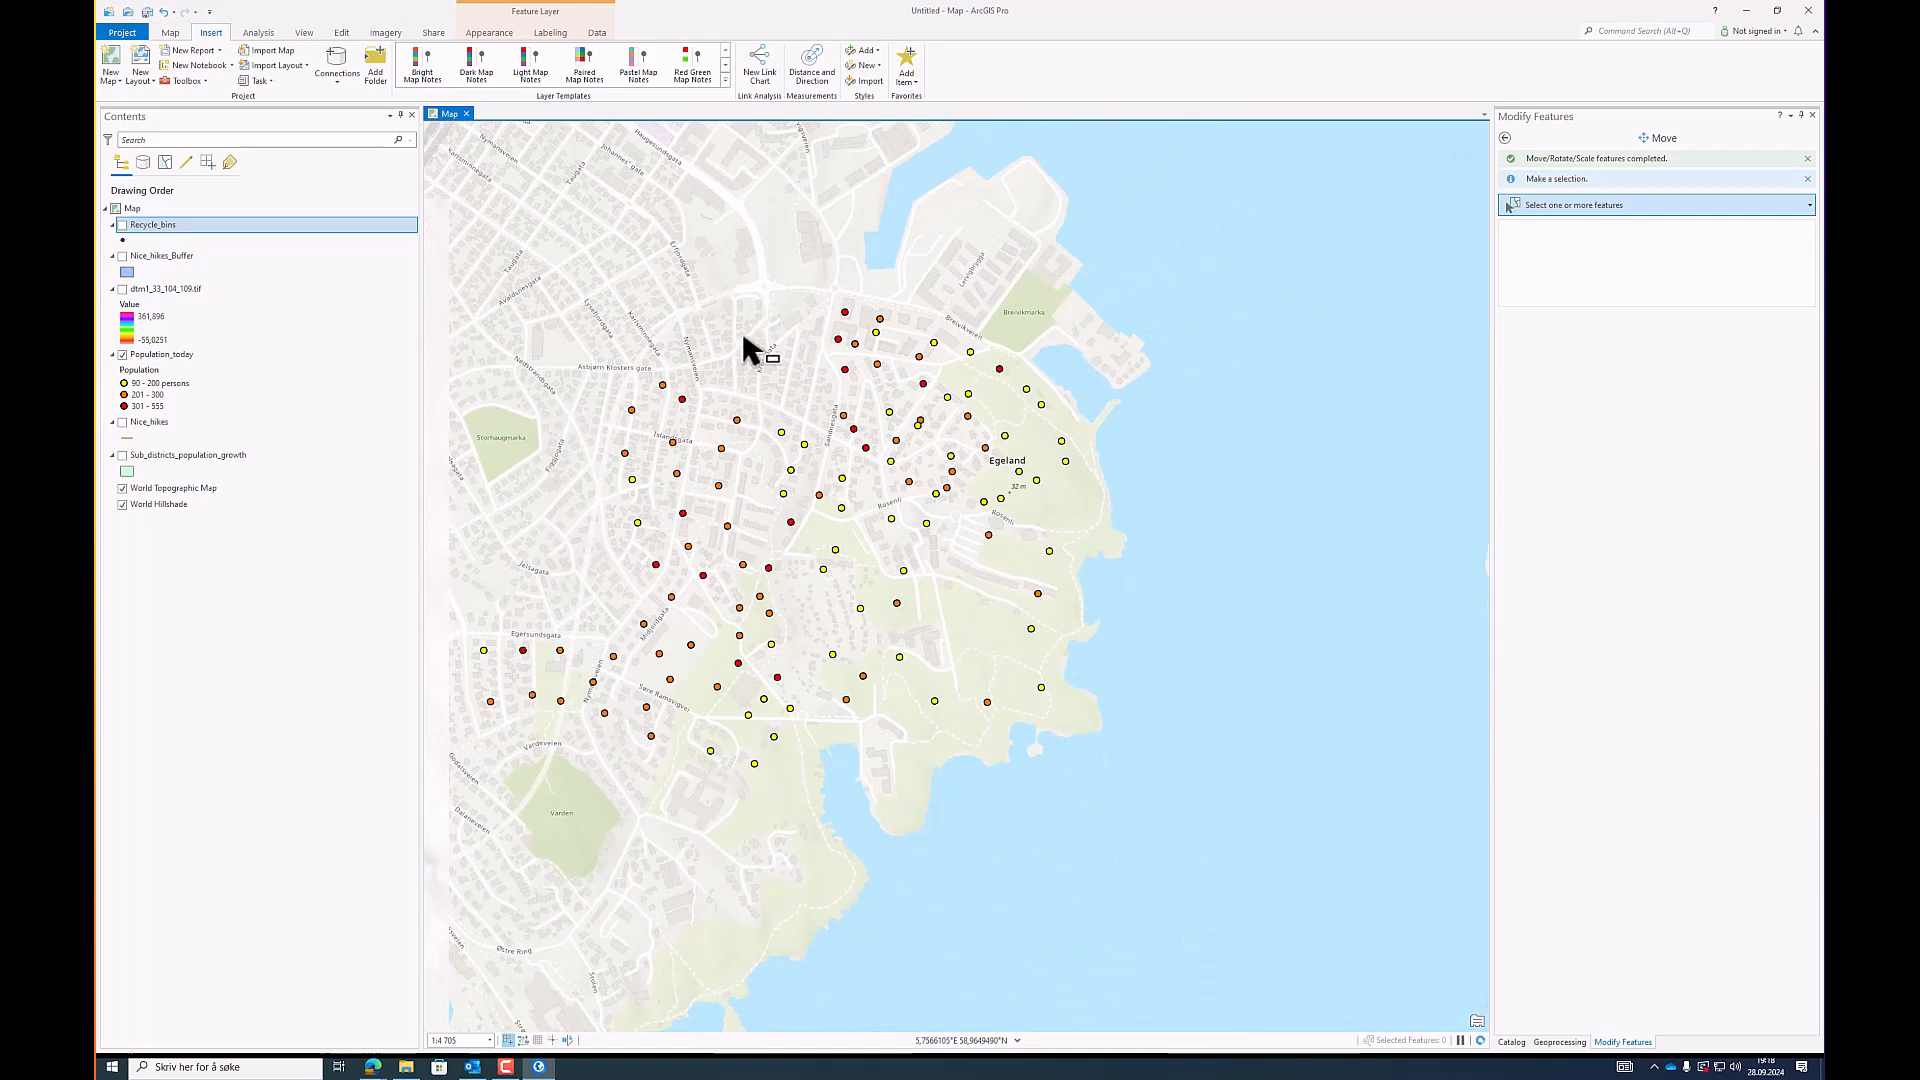
left_click_drag(746, 351, 872, 362)
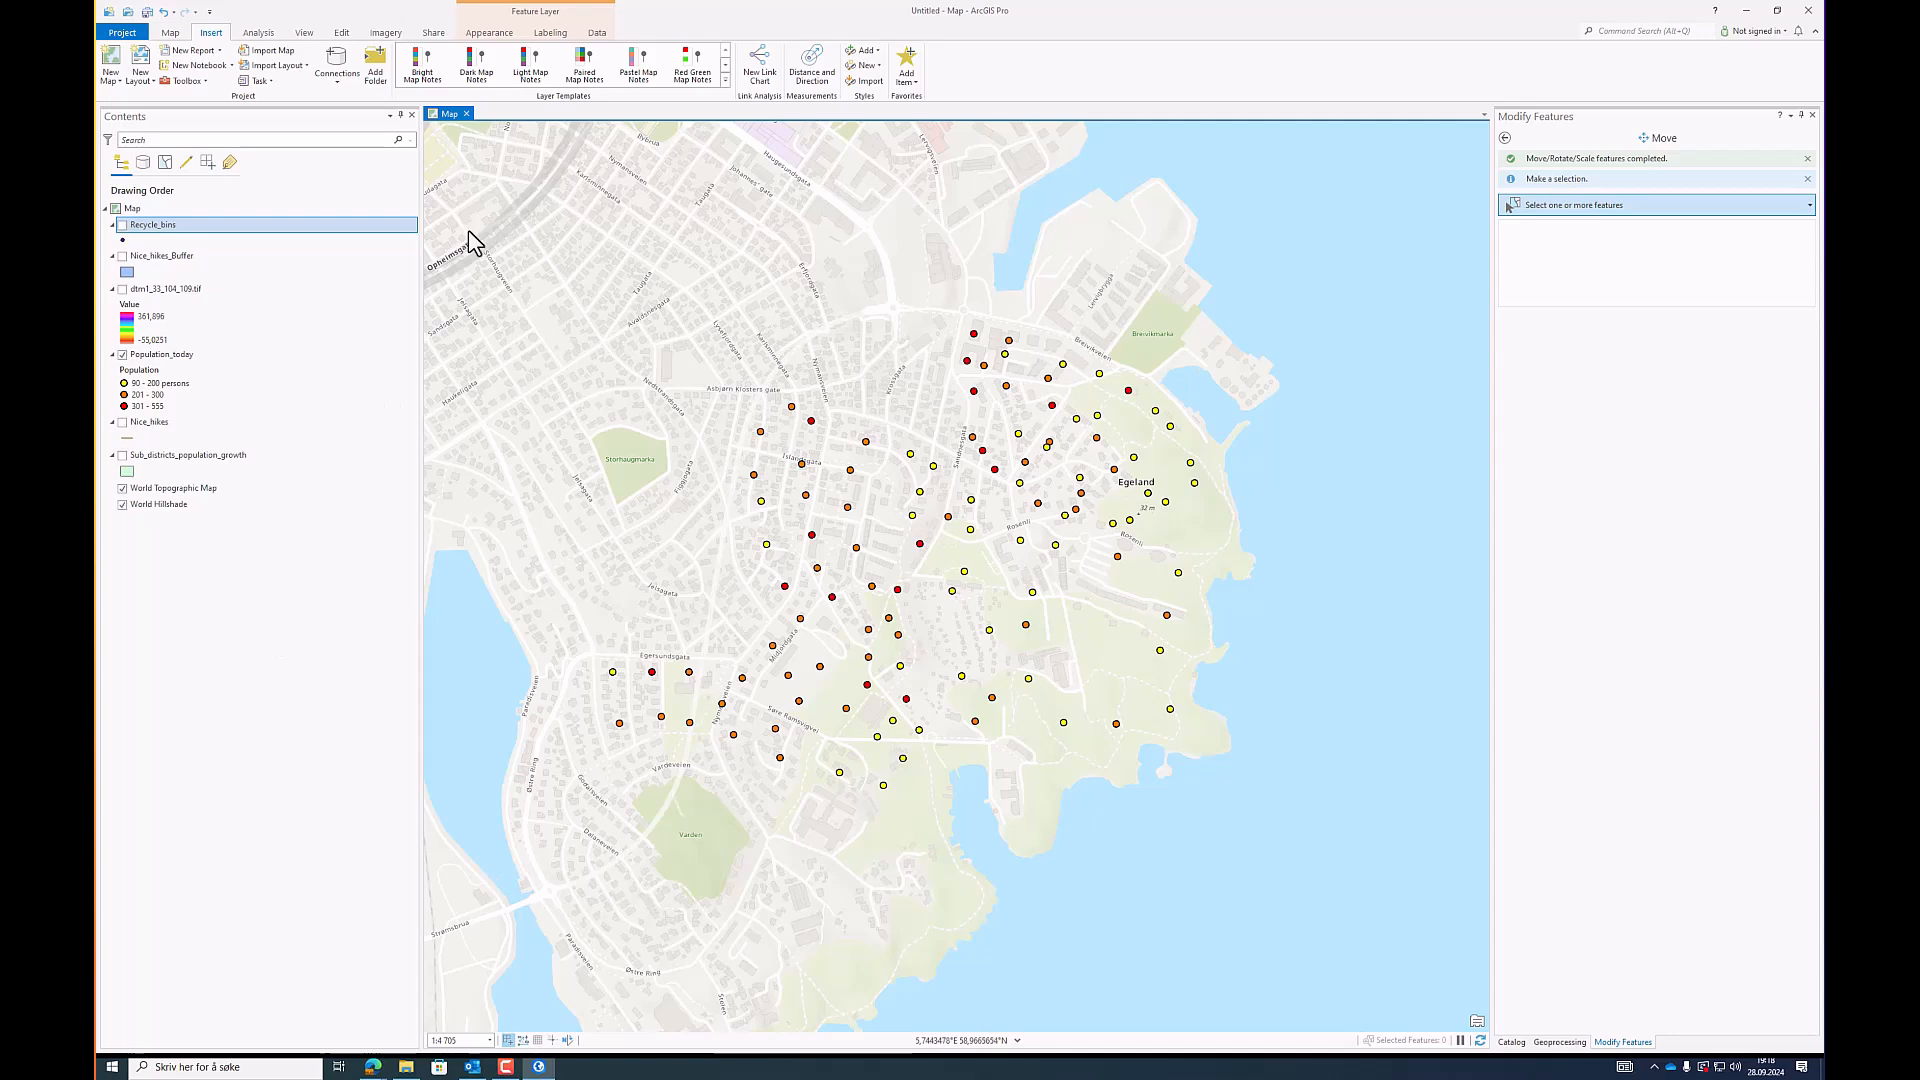
Step: Create an ISO A4 landscape layout and fill its whole page with a map frame using the 1:4 705 map view
left_click(142, 78)
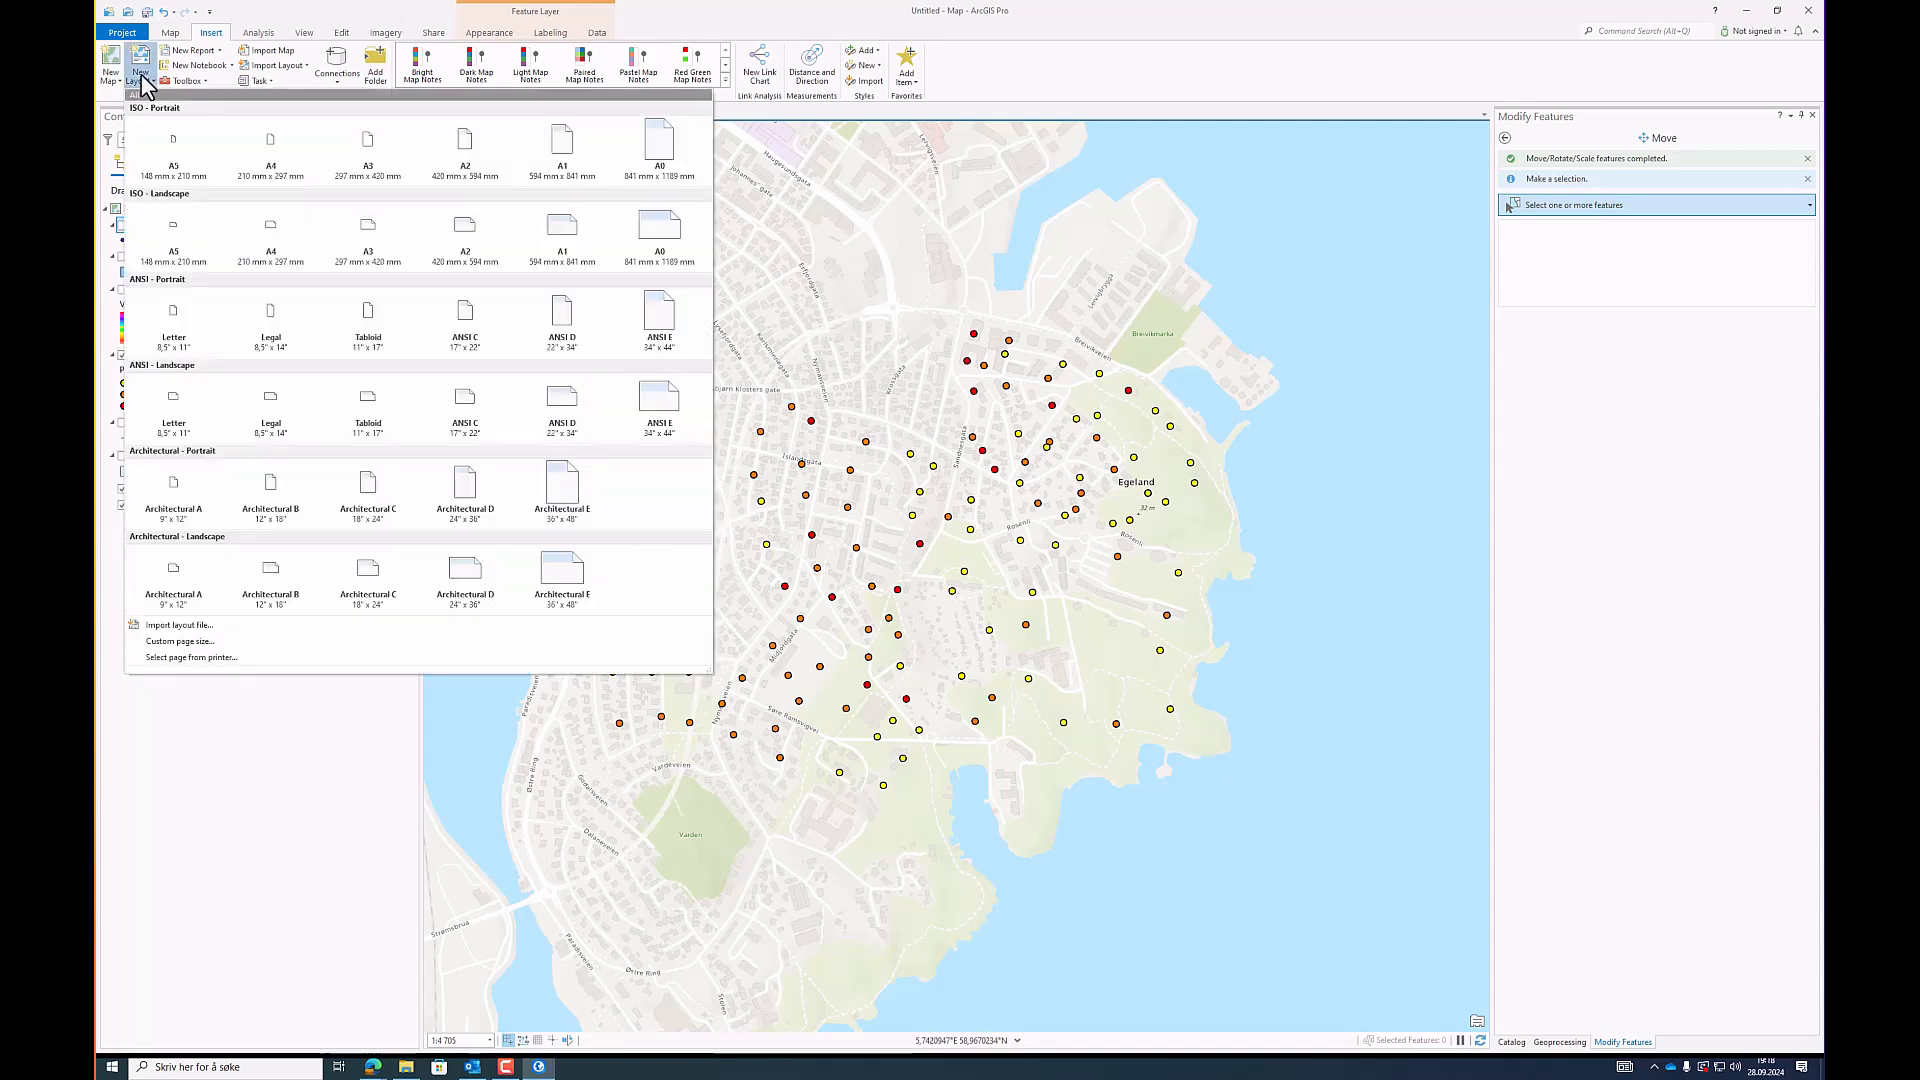
left_click(276, 238)
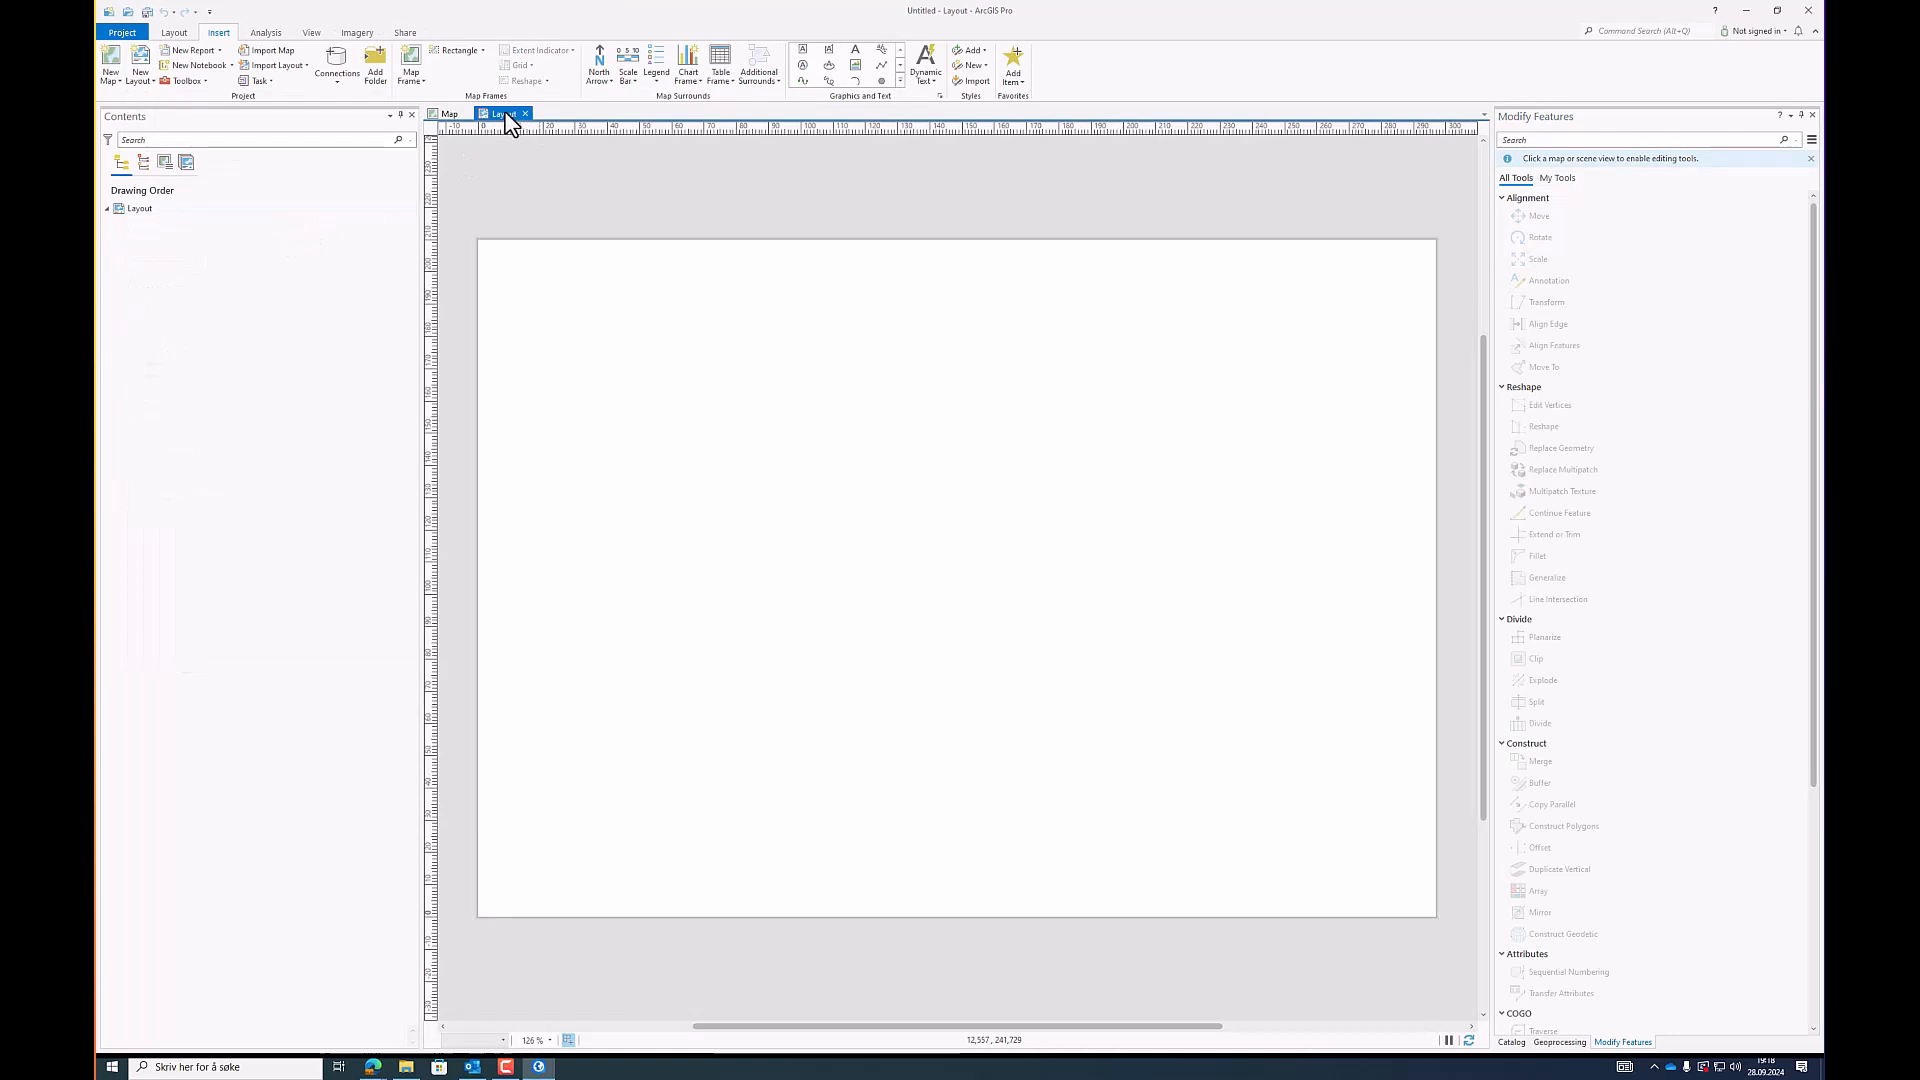
left_click(418, 84)
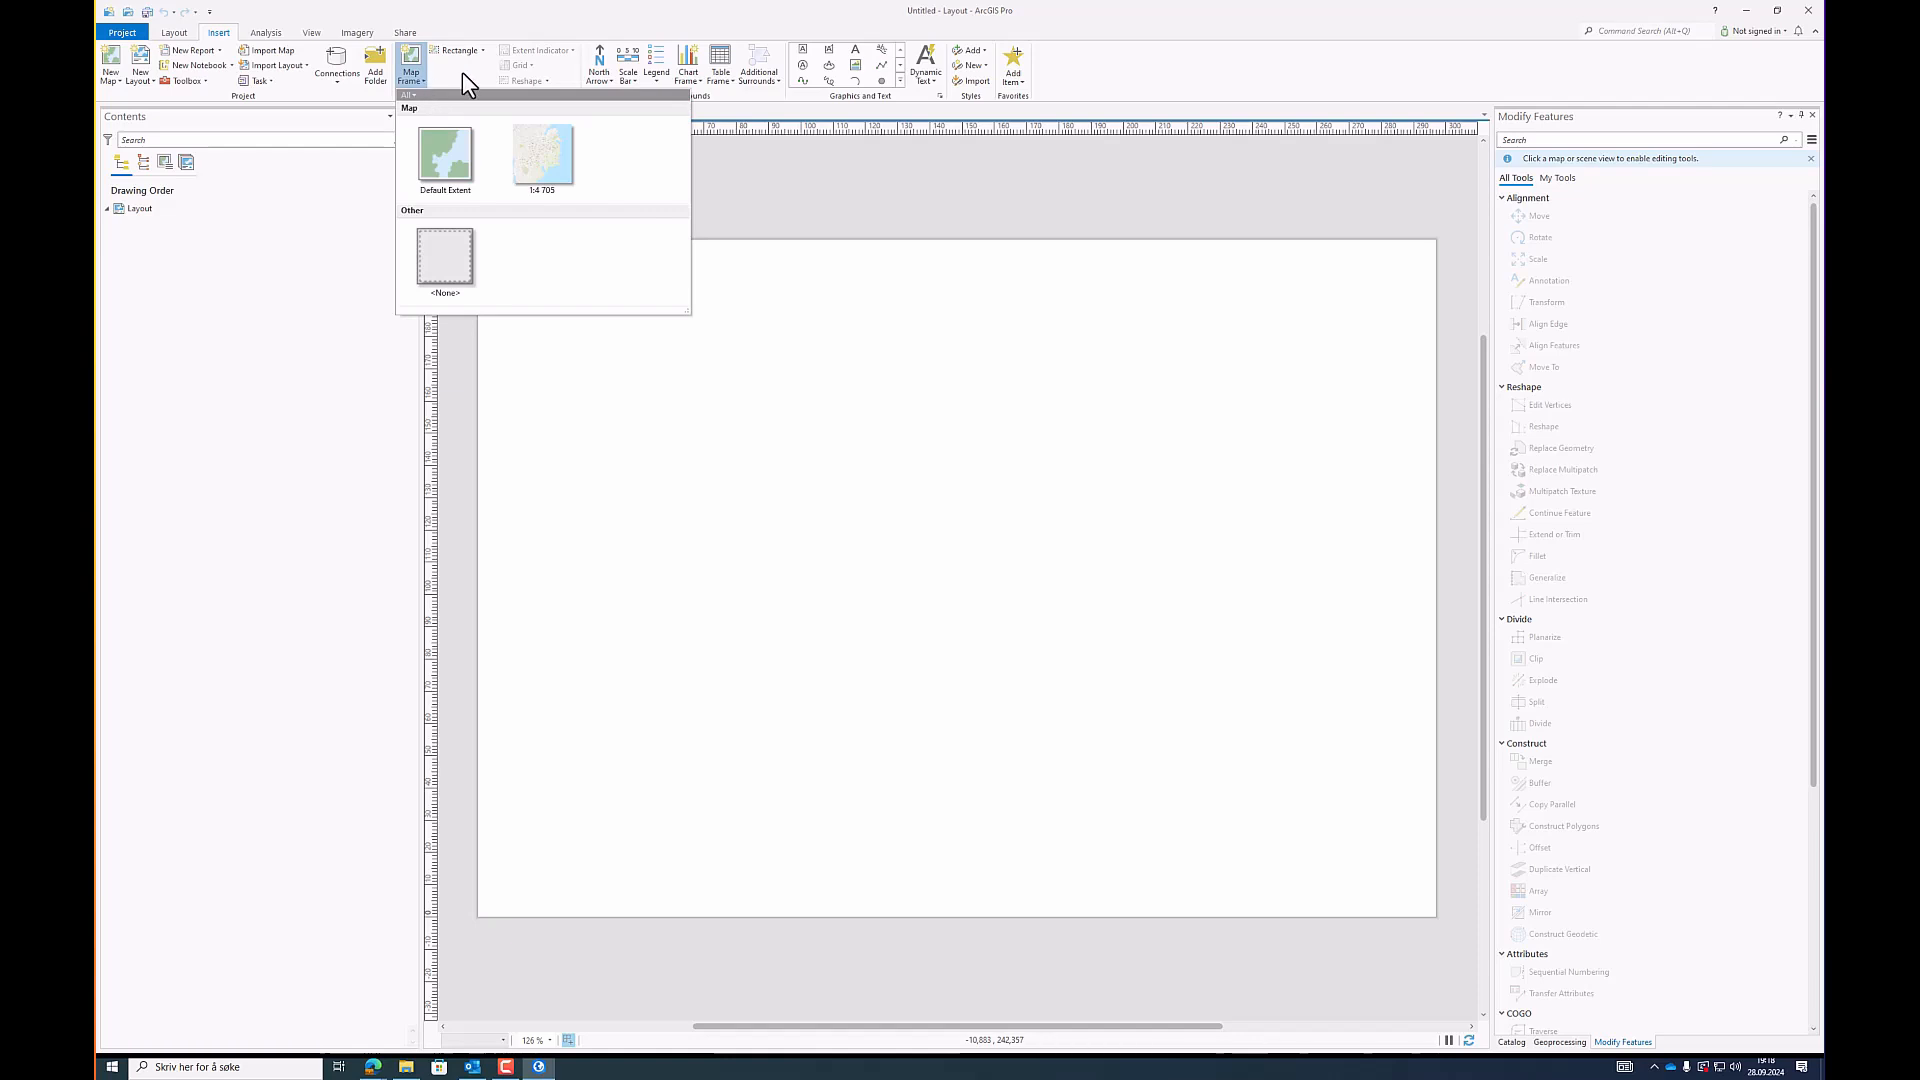
left_click(543, 156)
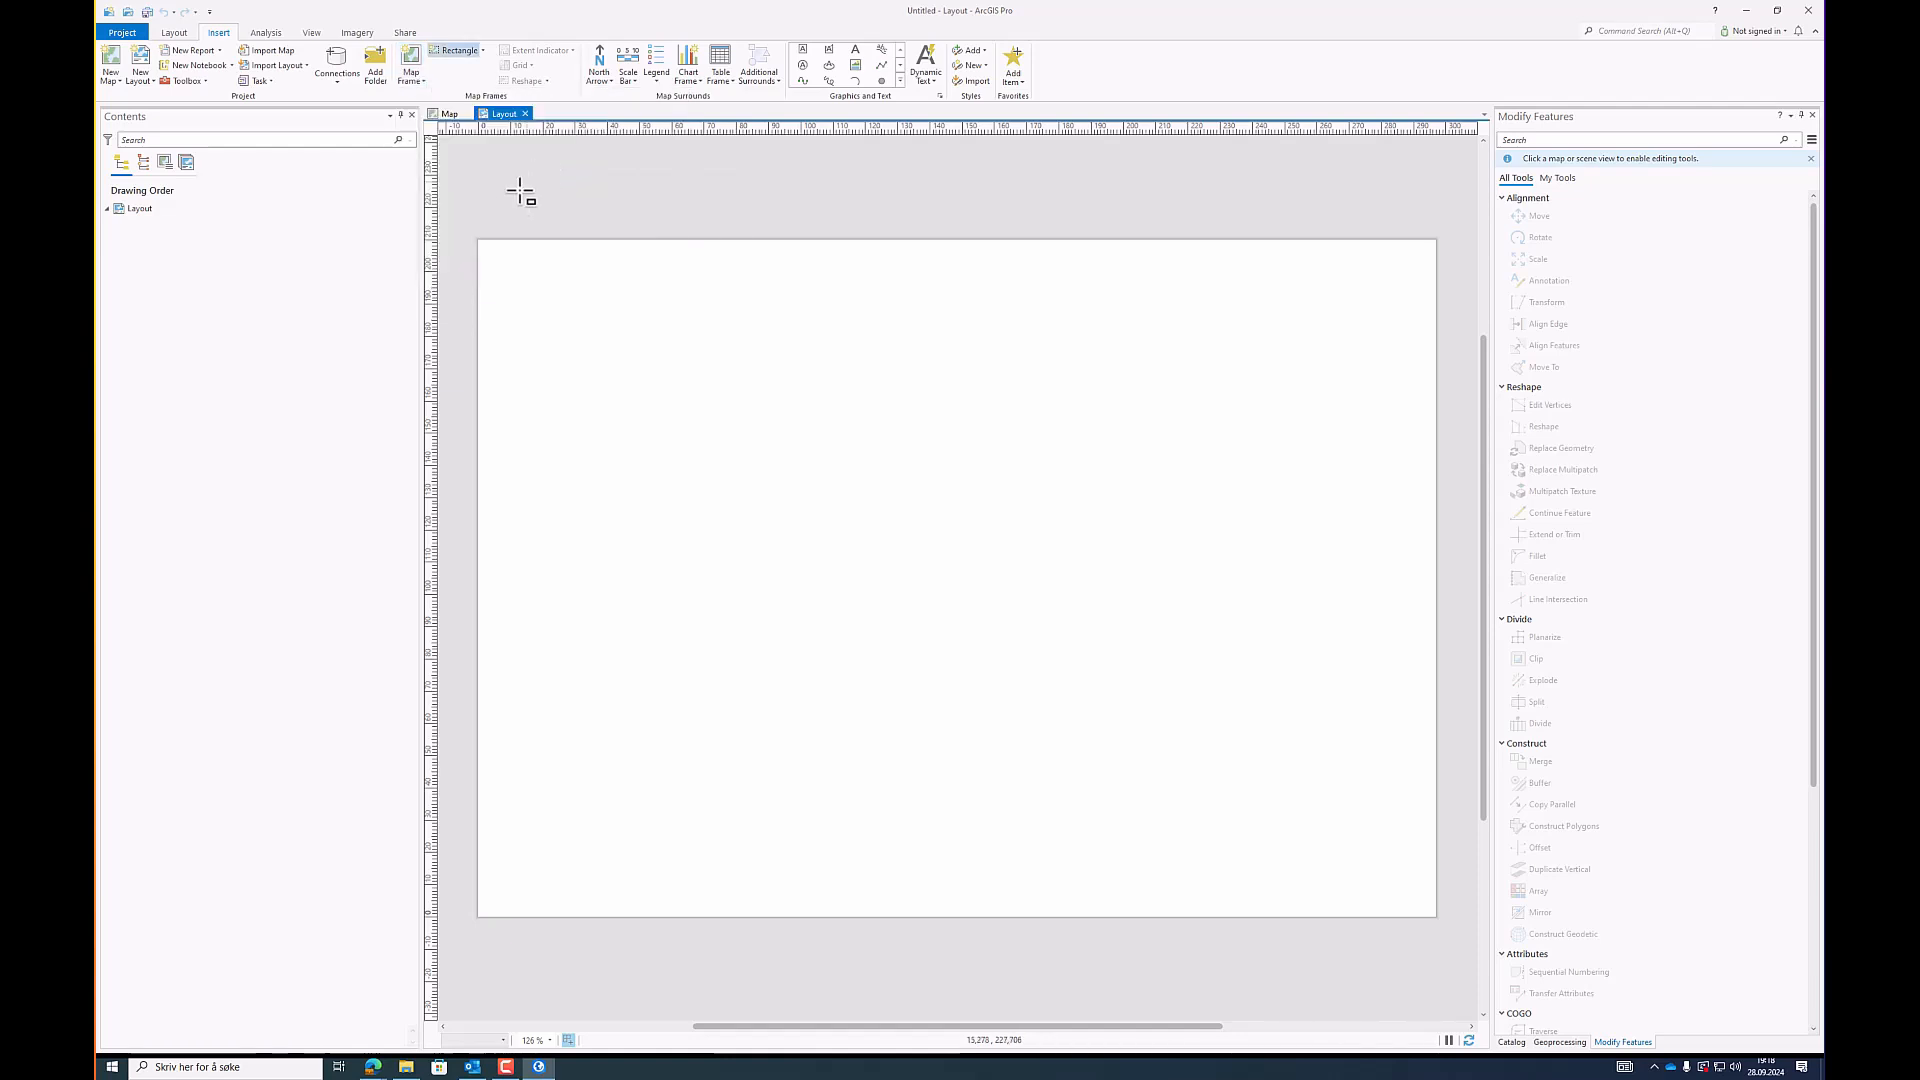
mouse_move(479, 240)
left_mouse_down()
mouse_move(600, 347)
mouse_move(1185, 688)
mouse_move(1435, 914)
left_mouse_up()
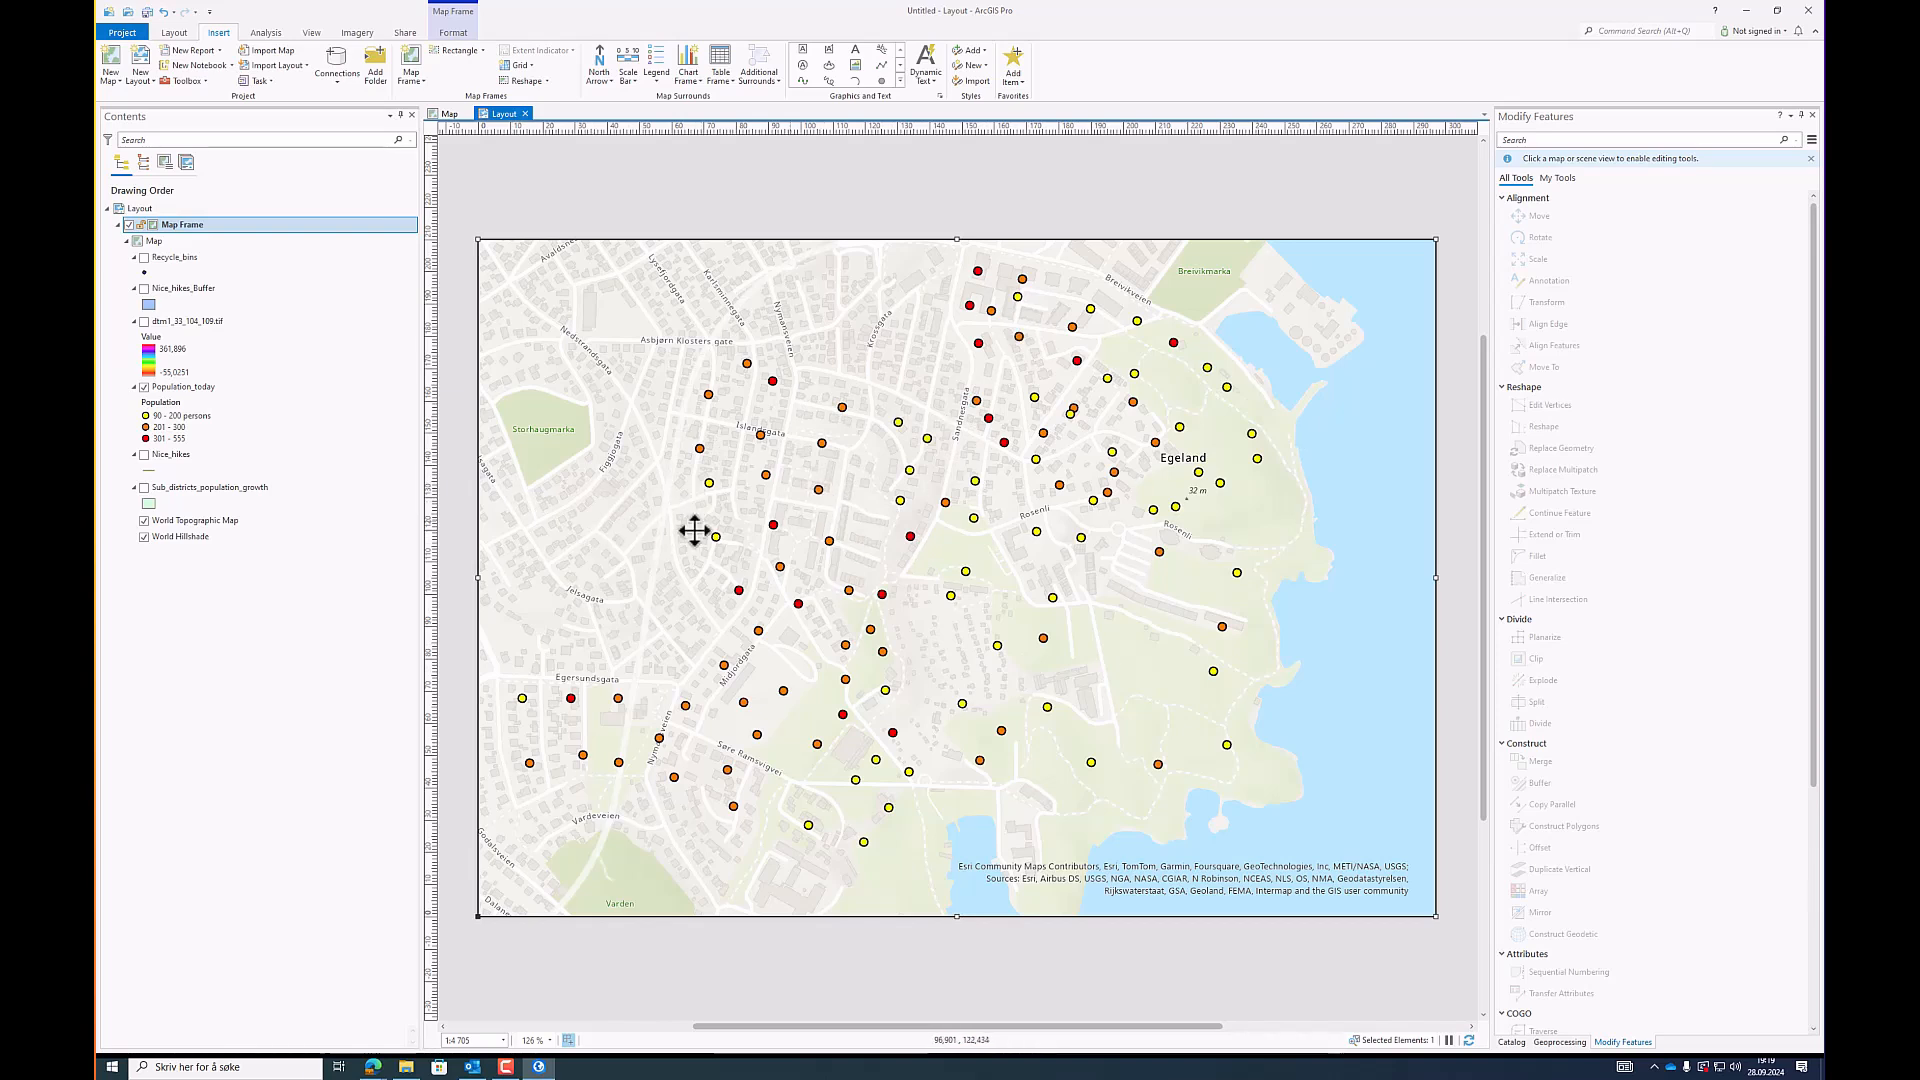
Step: Activate the map frame, zoom it out to 1:7 352, position all population points inside the frame, and close the activation
right_click(637, 507)
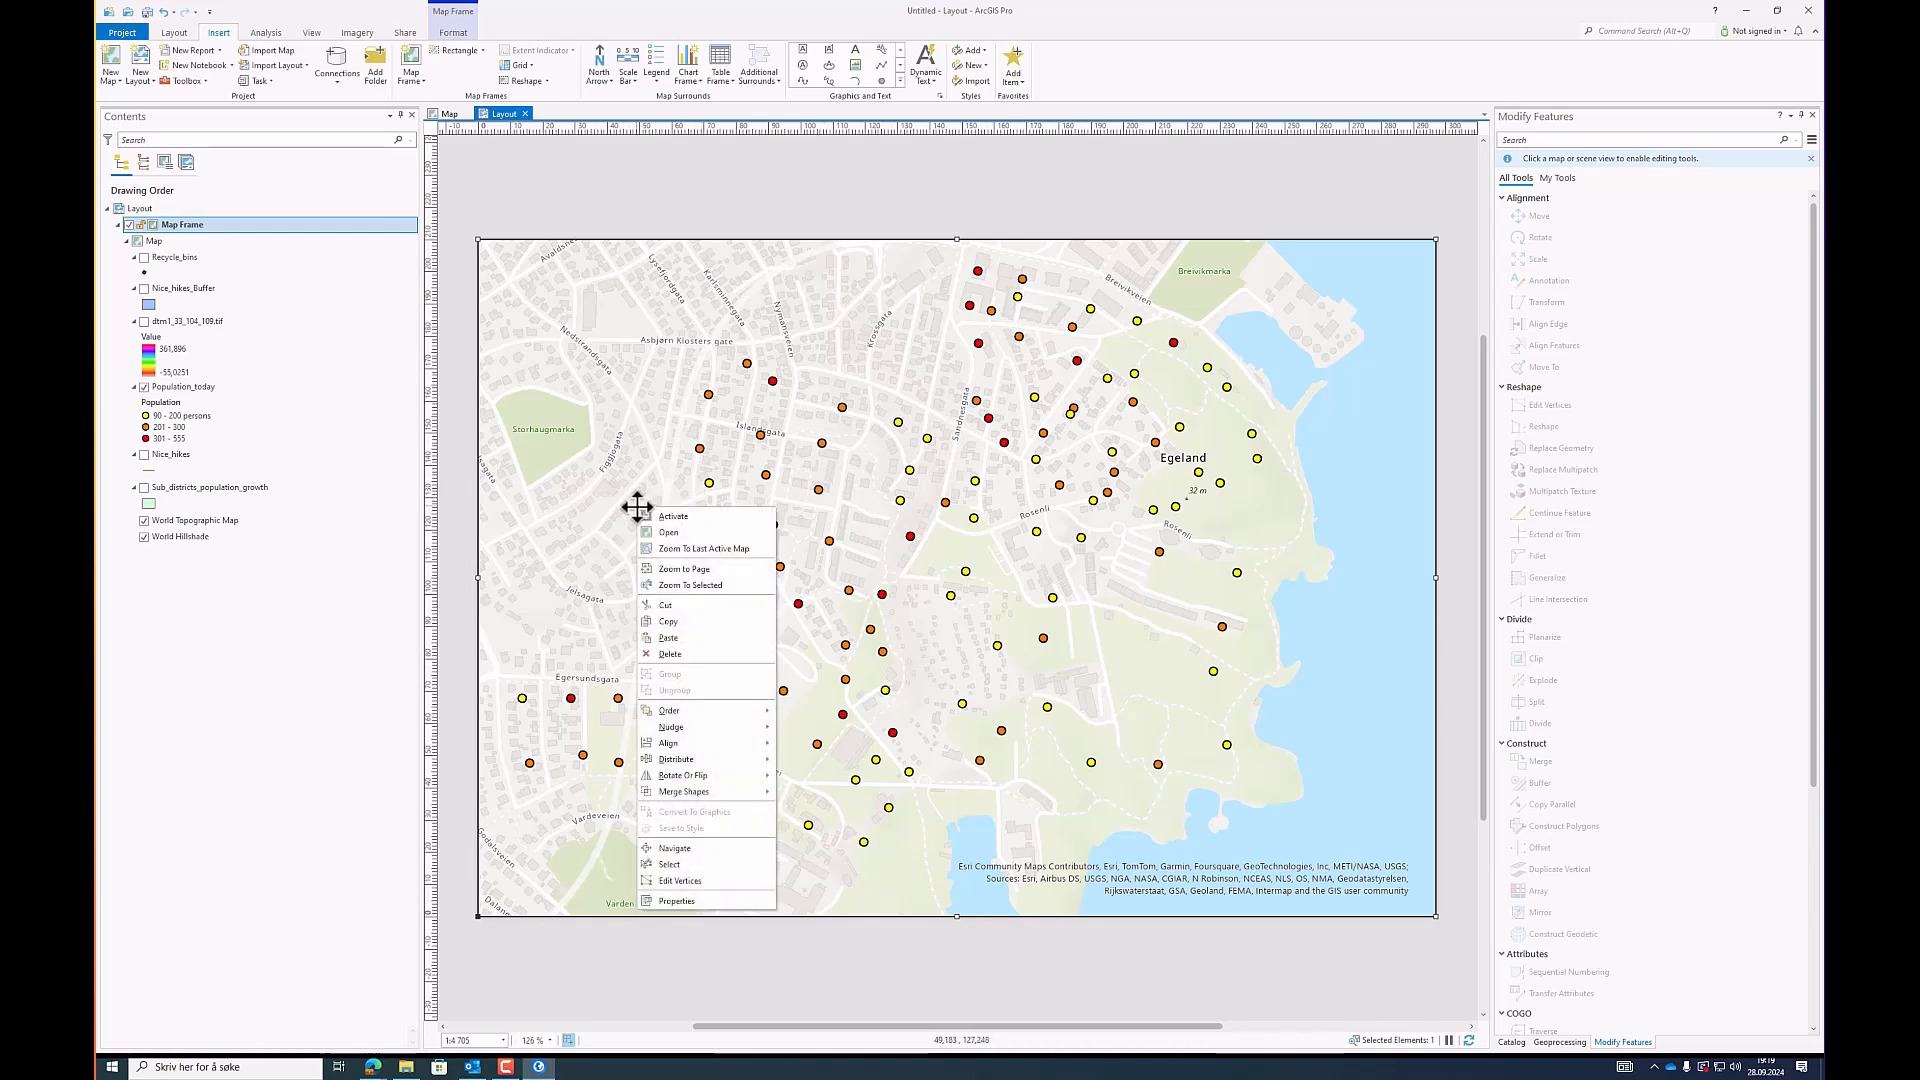
left_click(668, 517)
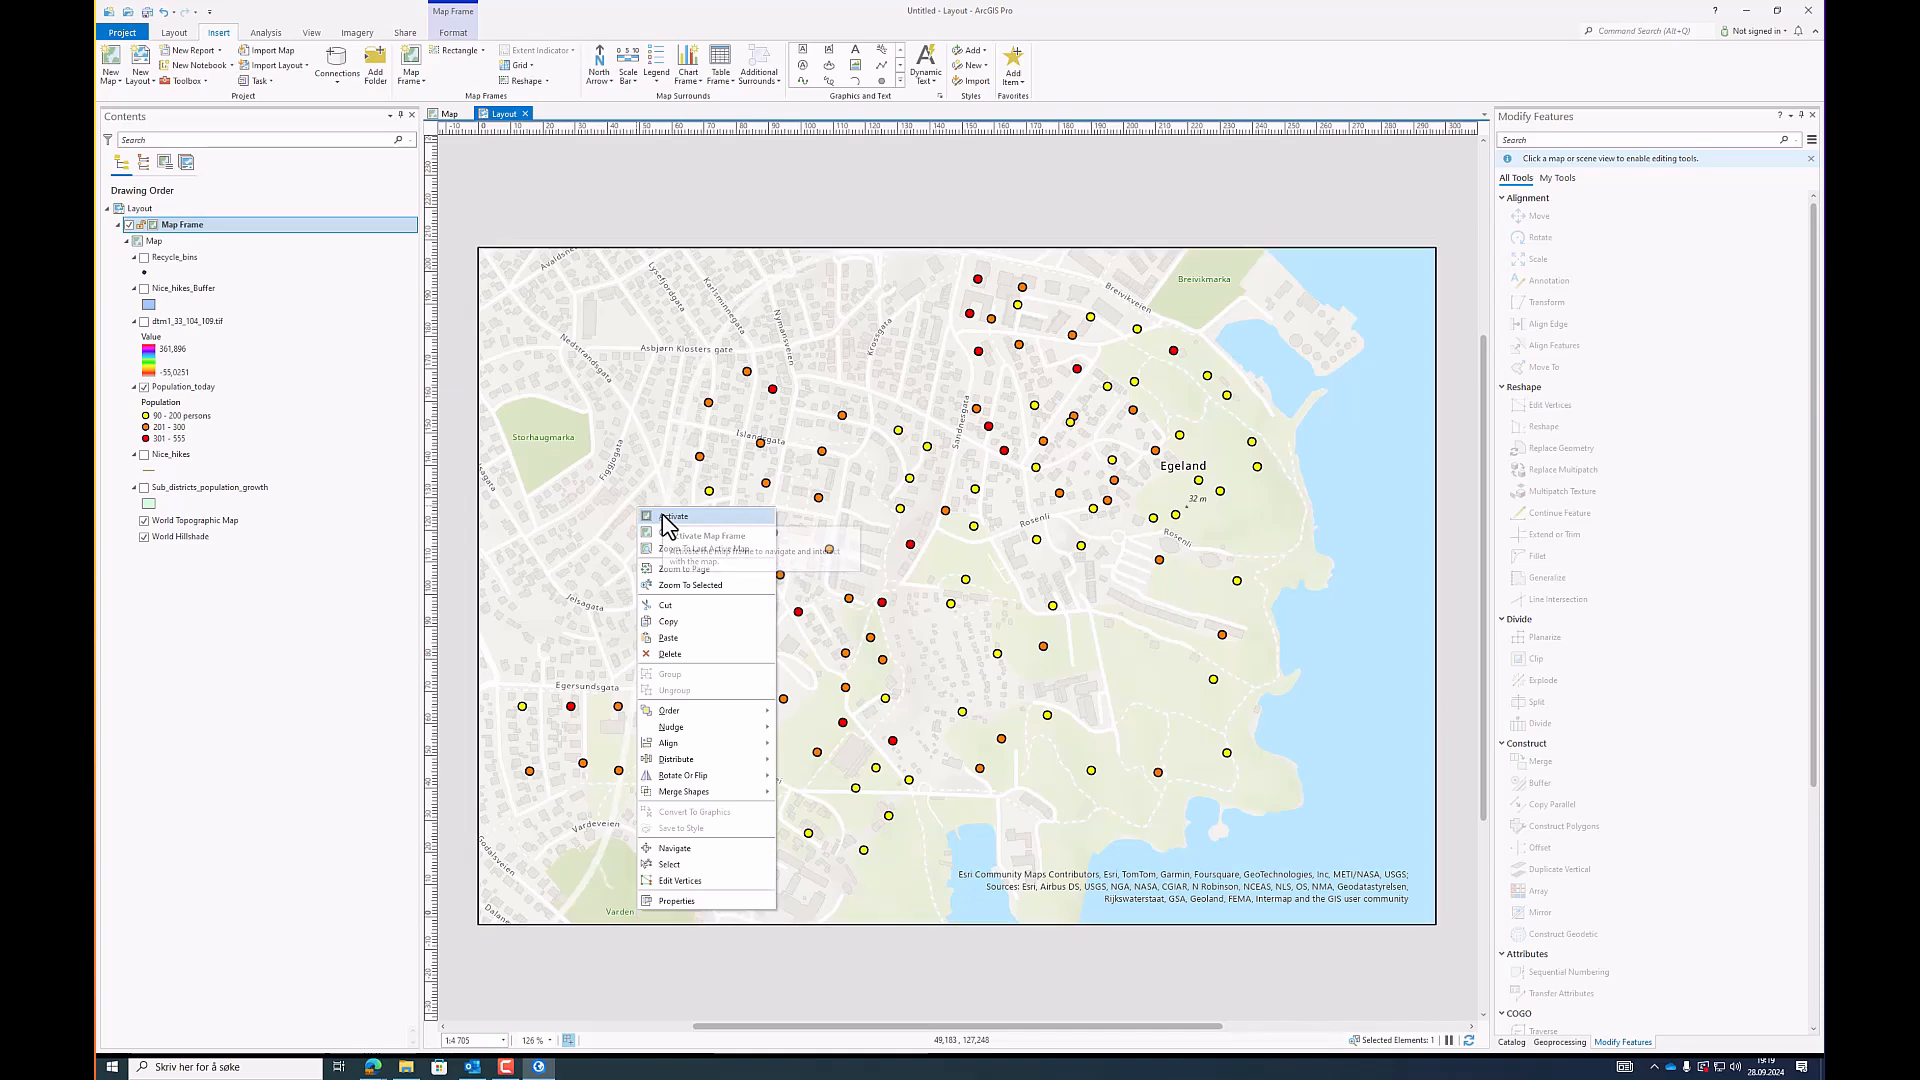
scroll(668, 527, "down", 2)
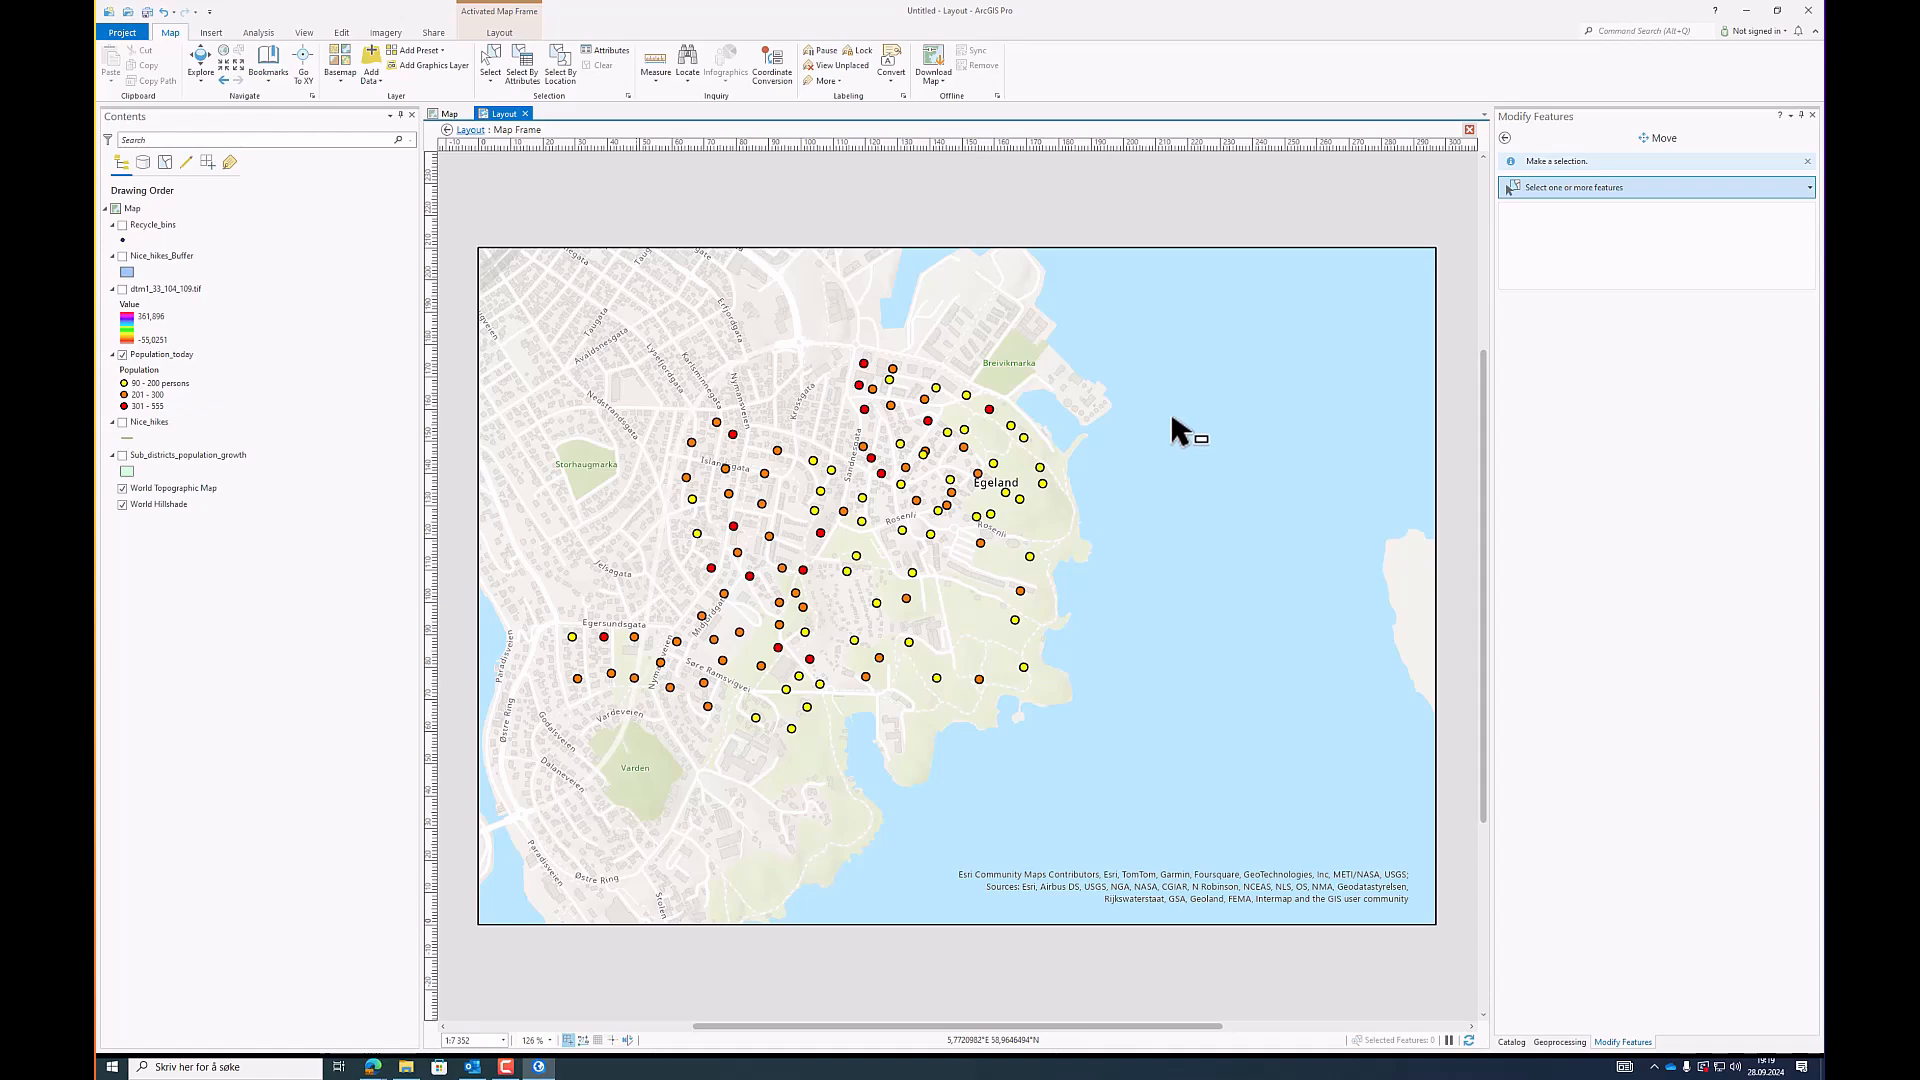
left_click_drag(1173, 418, 1135, 548)
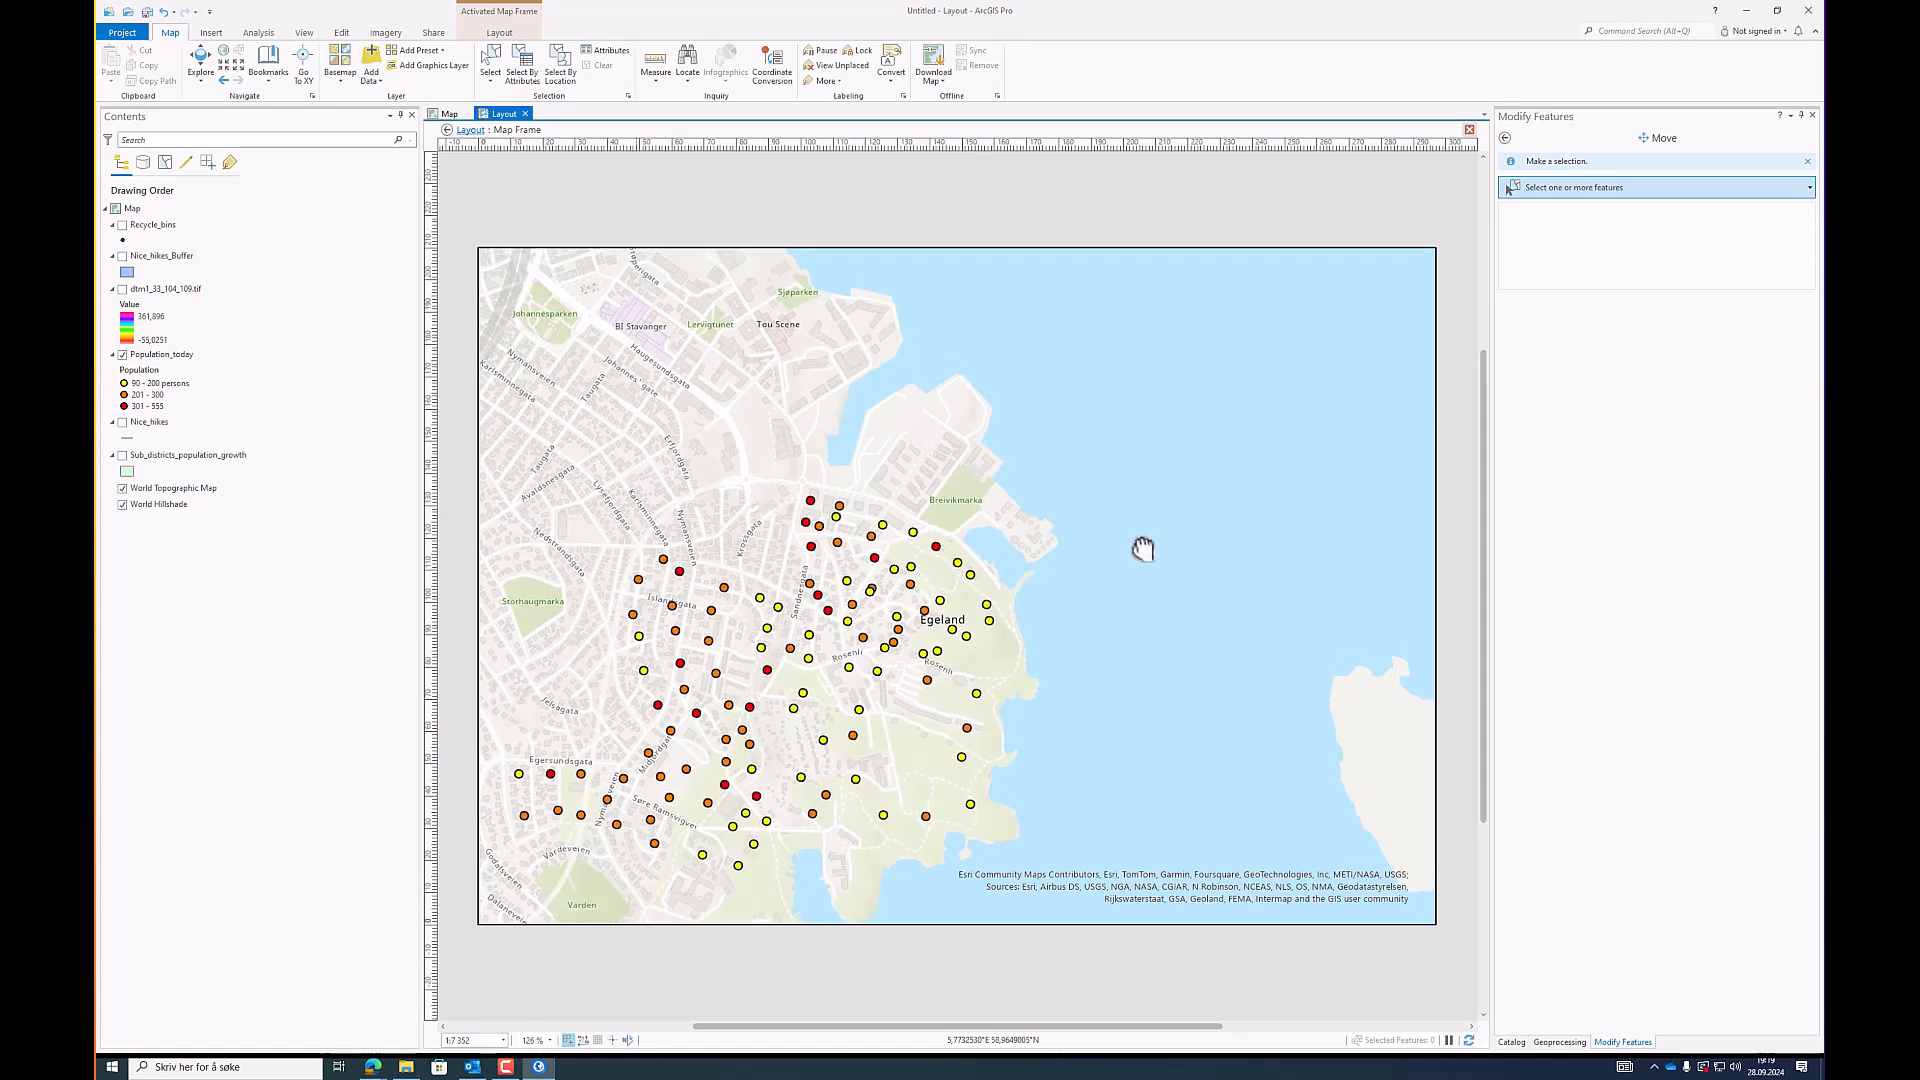
left_click_drag(1141, 550, 1221, 515)
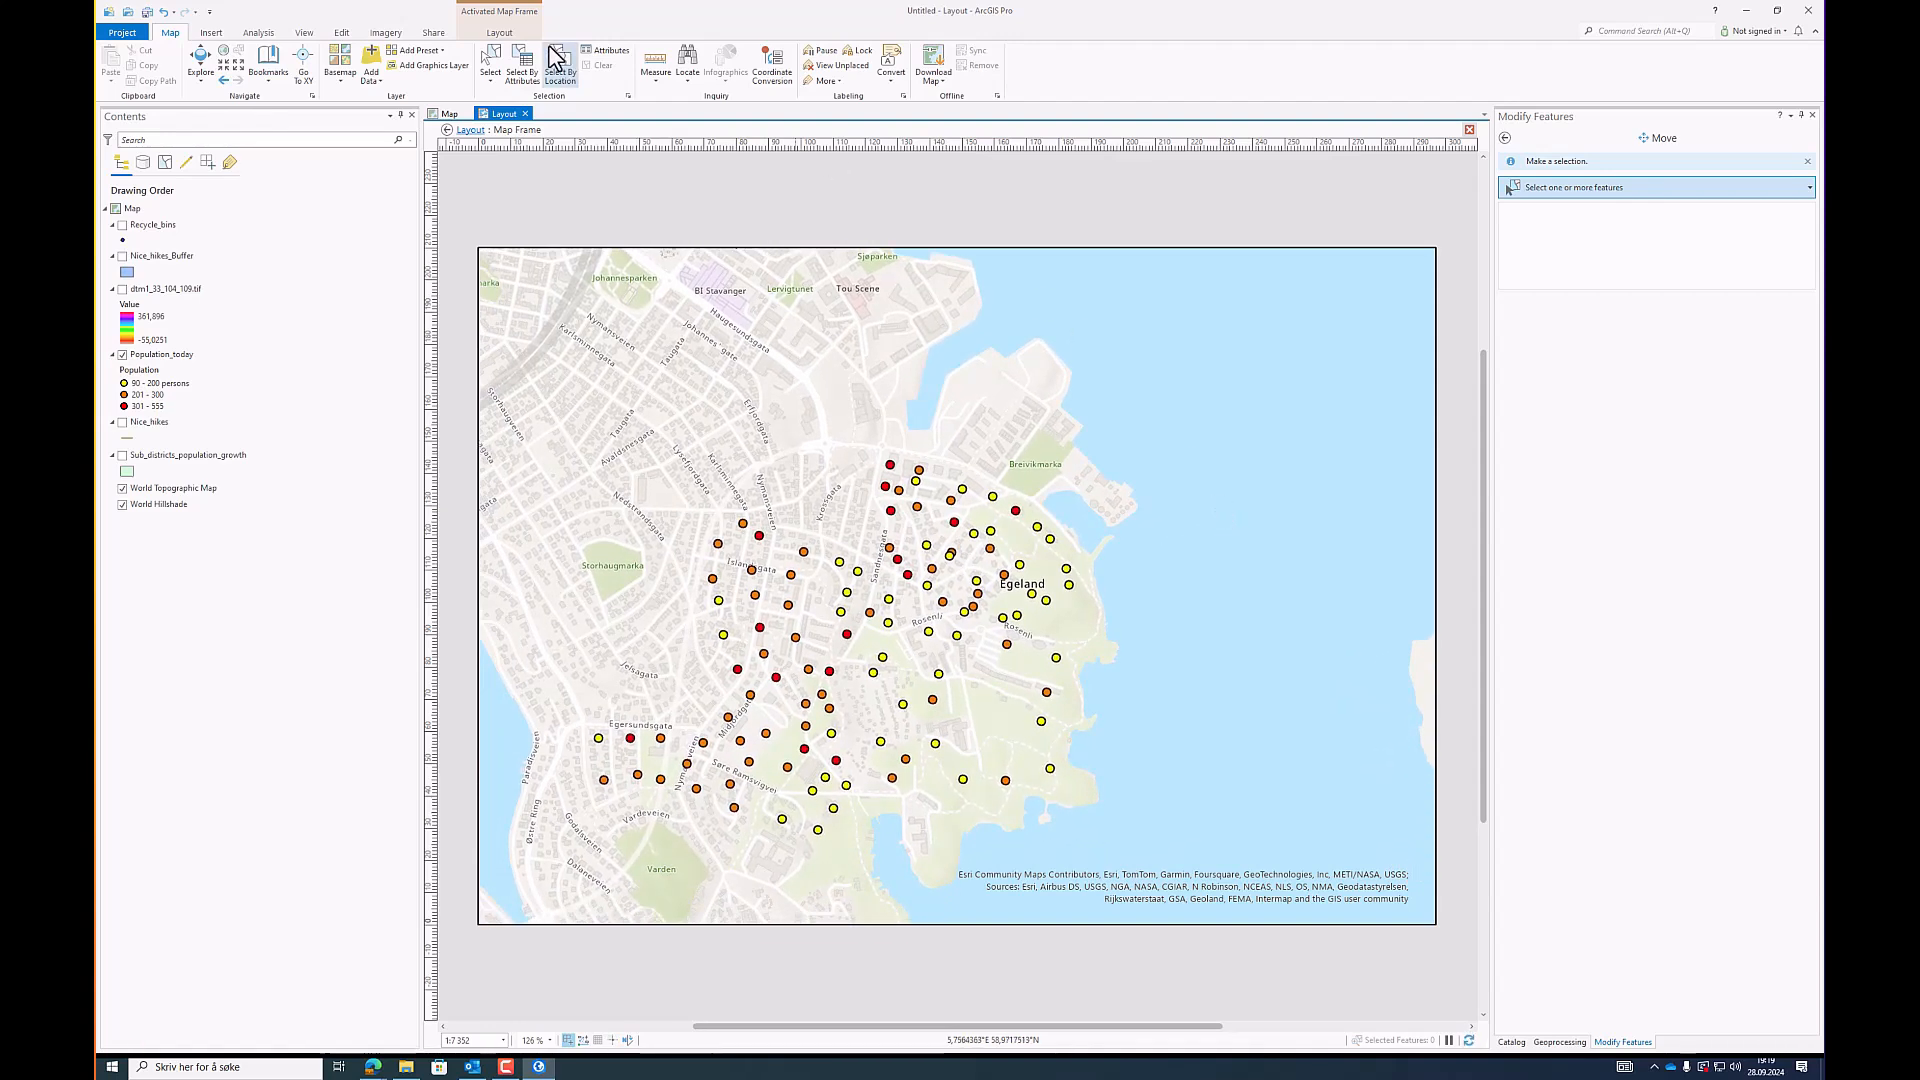
left_click(518, 34)
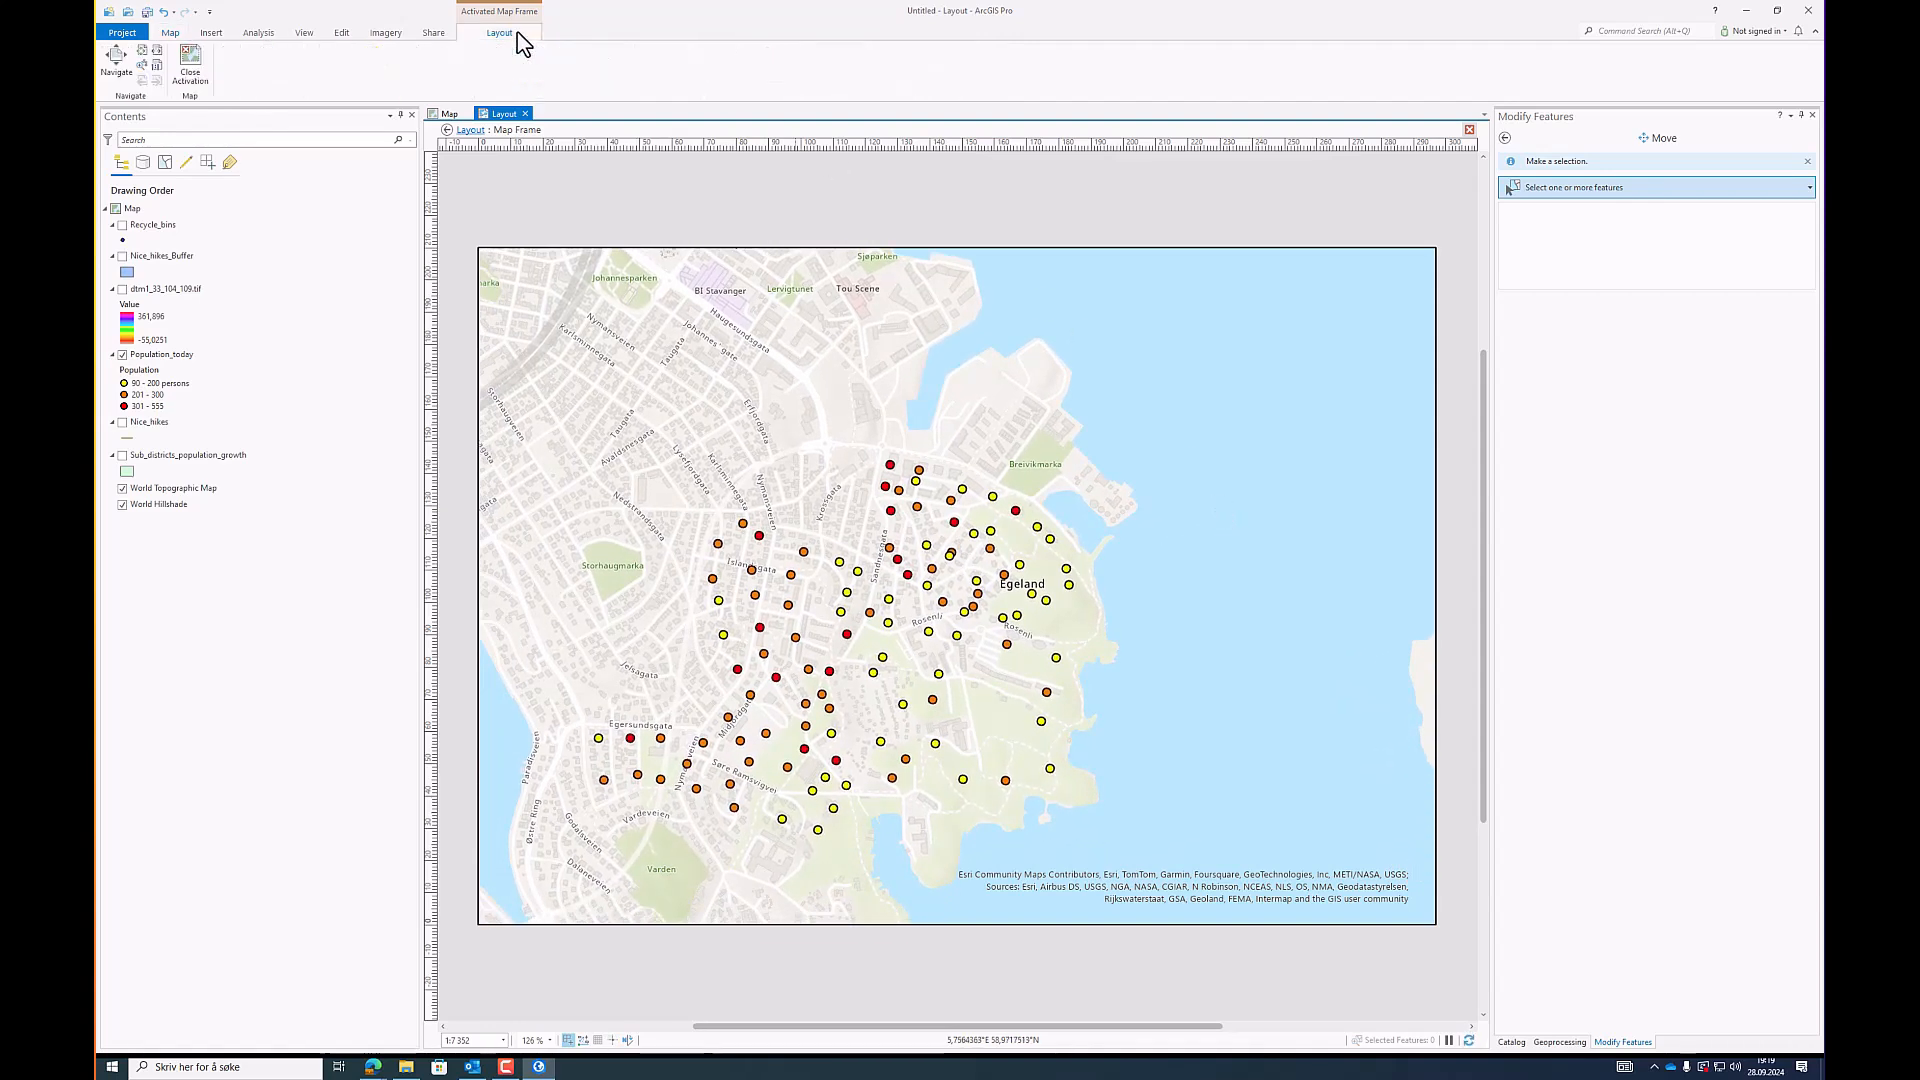
left_click(190, 70)
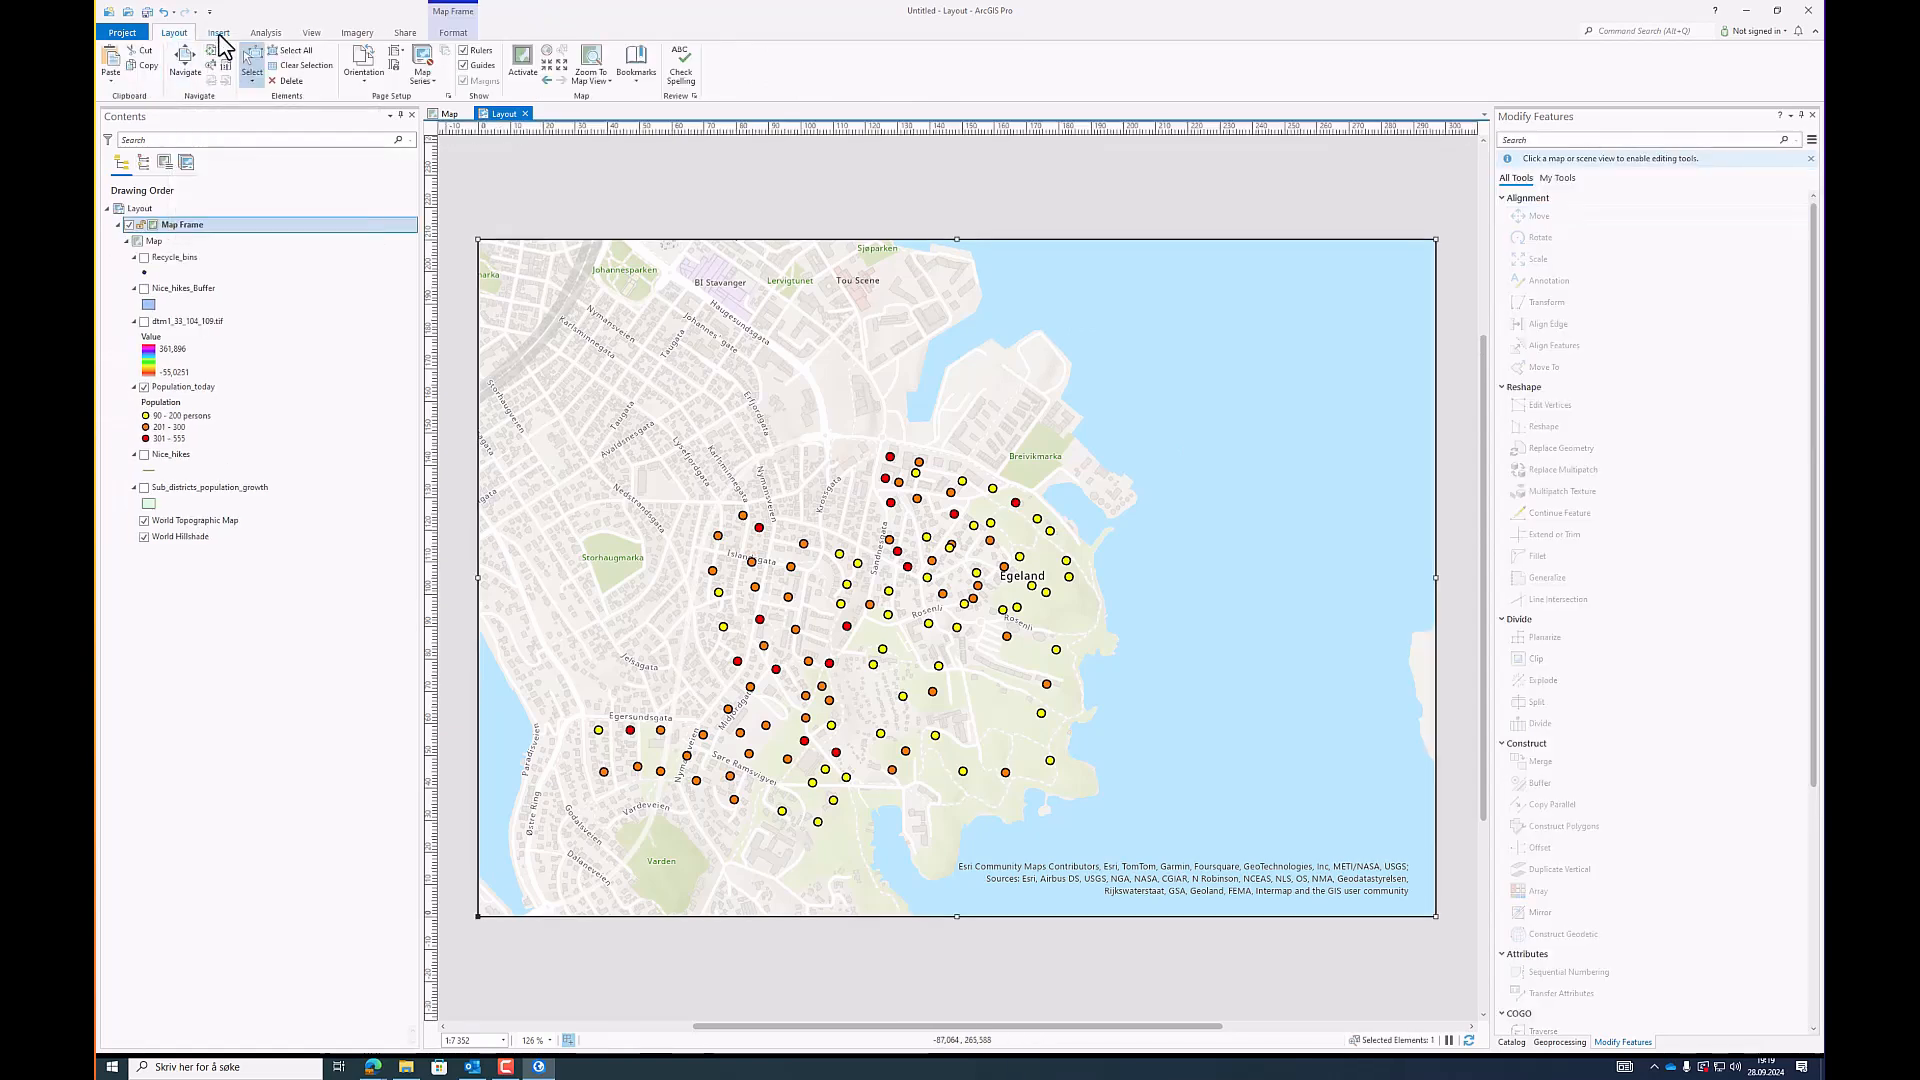
Step: Insert a solid black north arrow topped with an N in the upper-left corner of the layout page
left_click(219, 34)
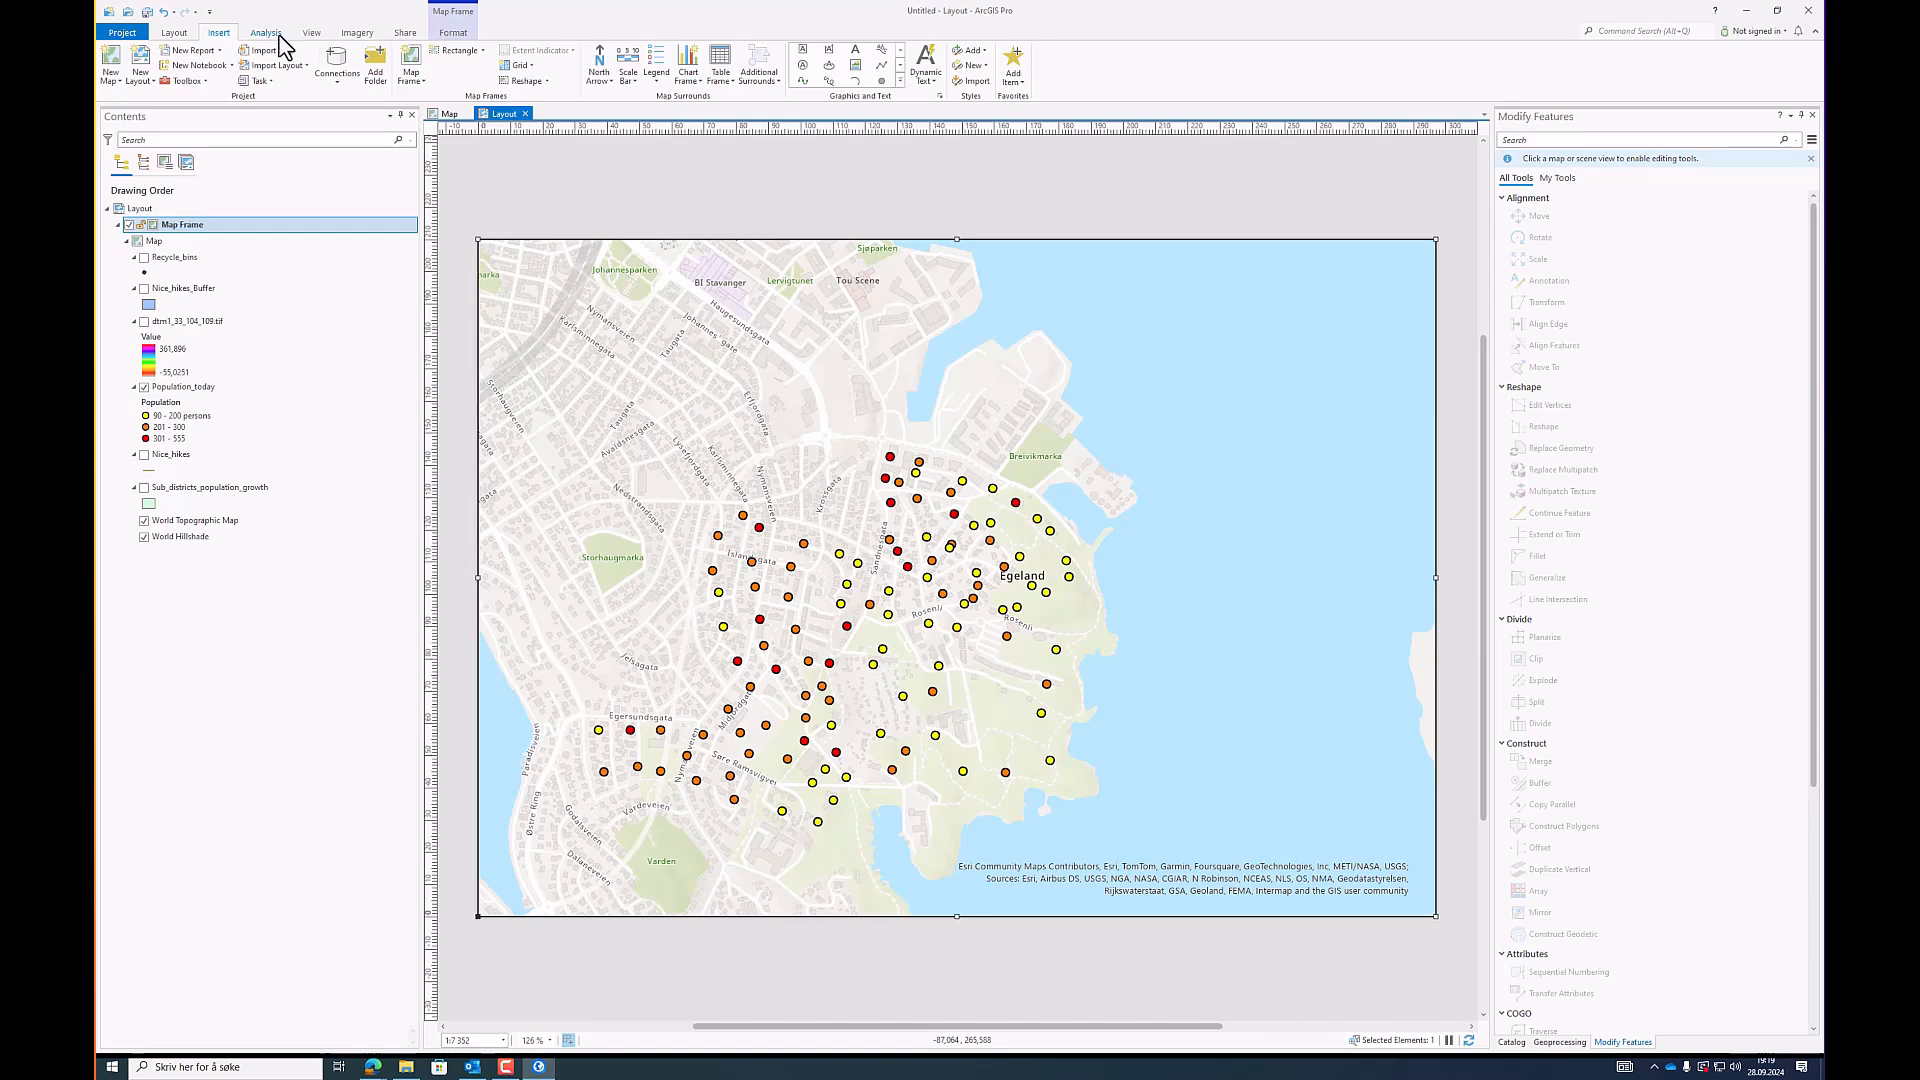
left_click(603, 88)
left_click(607, 150)
left_click(600, 80)
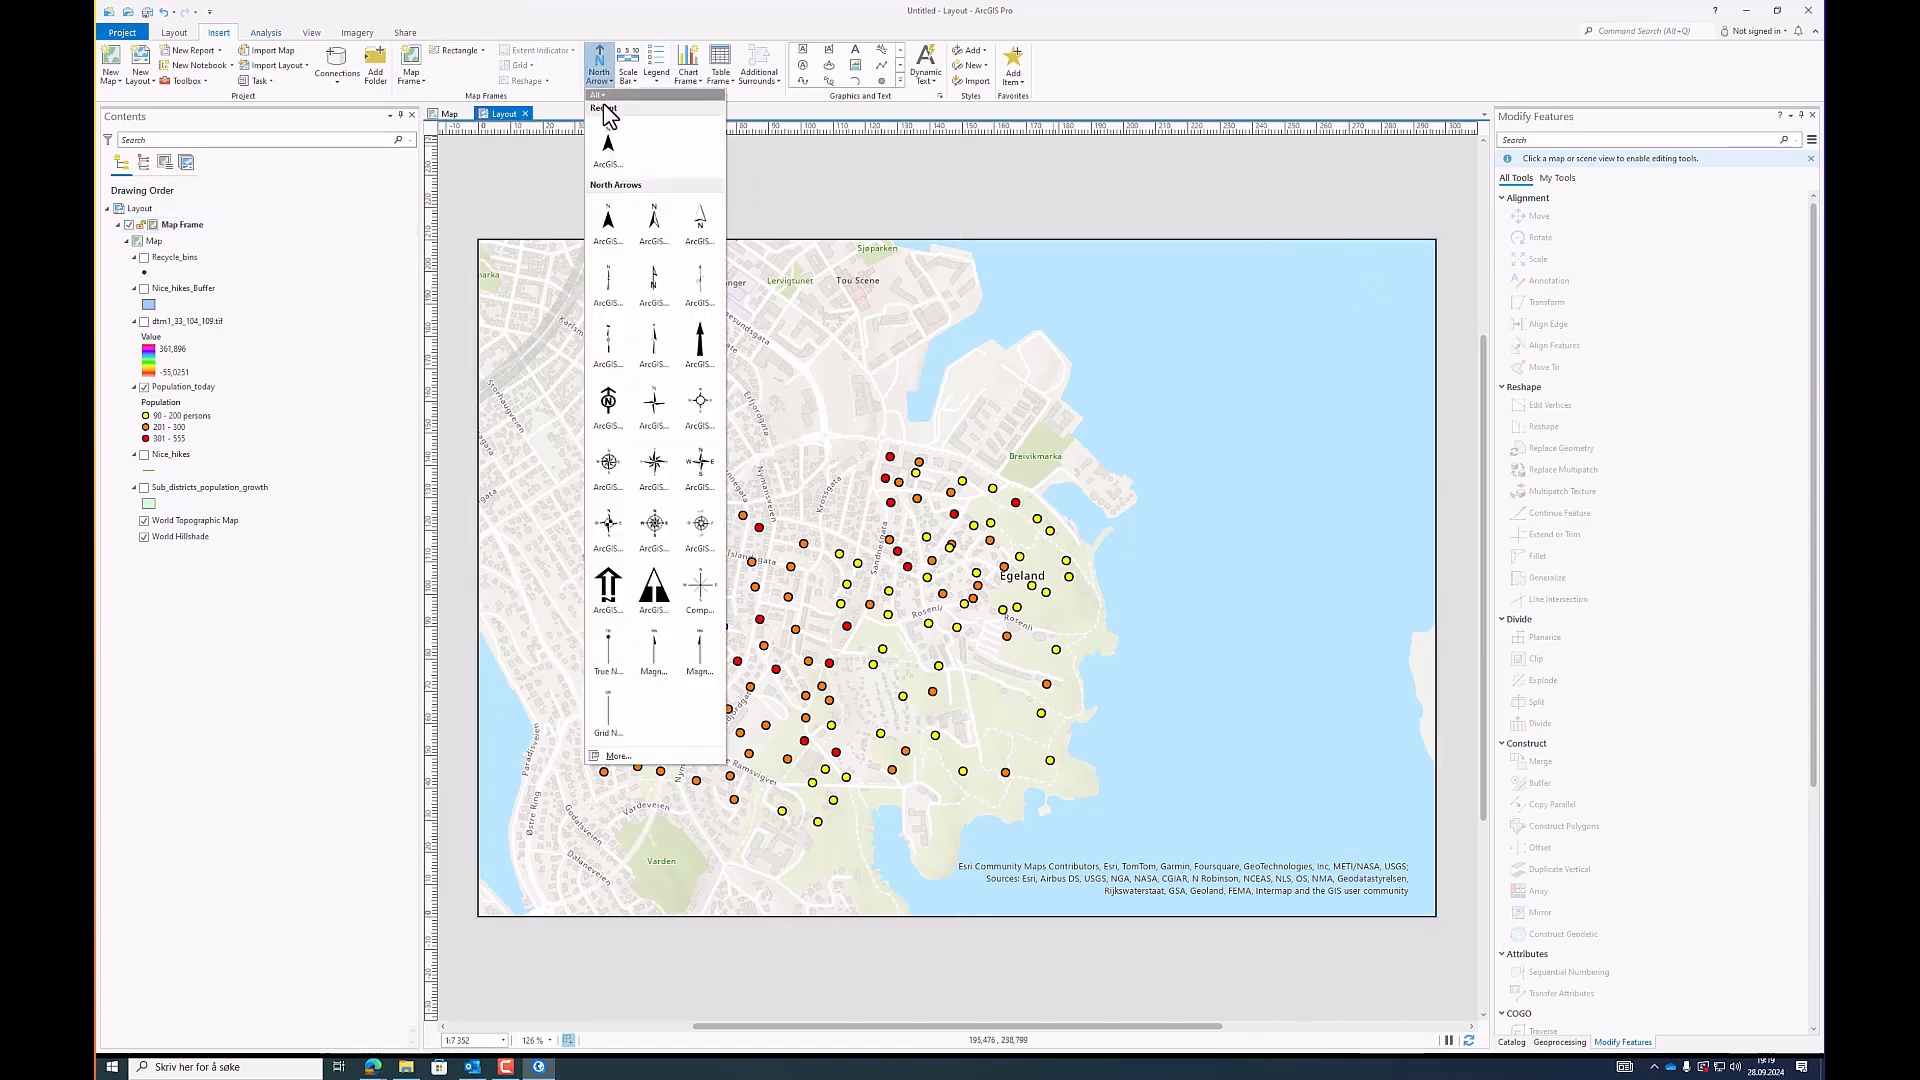
left_click(608, 214)
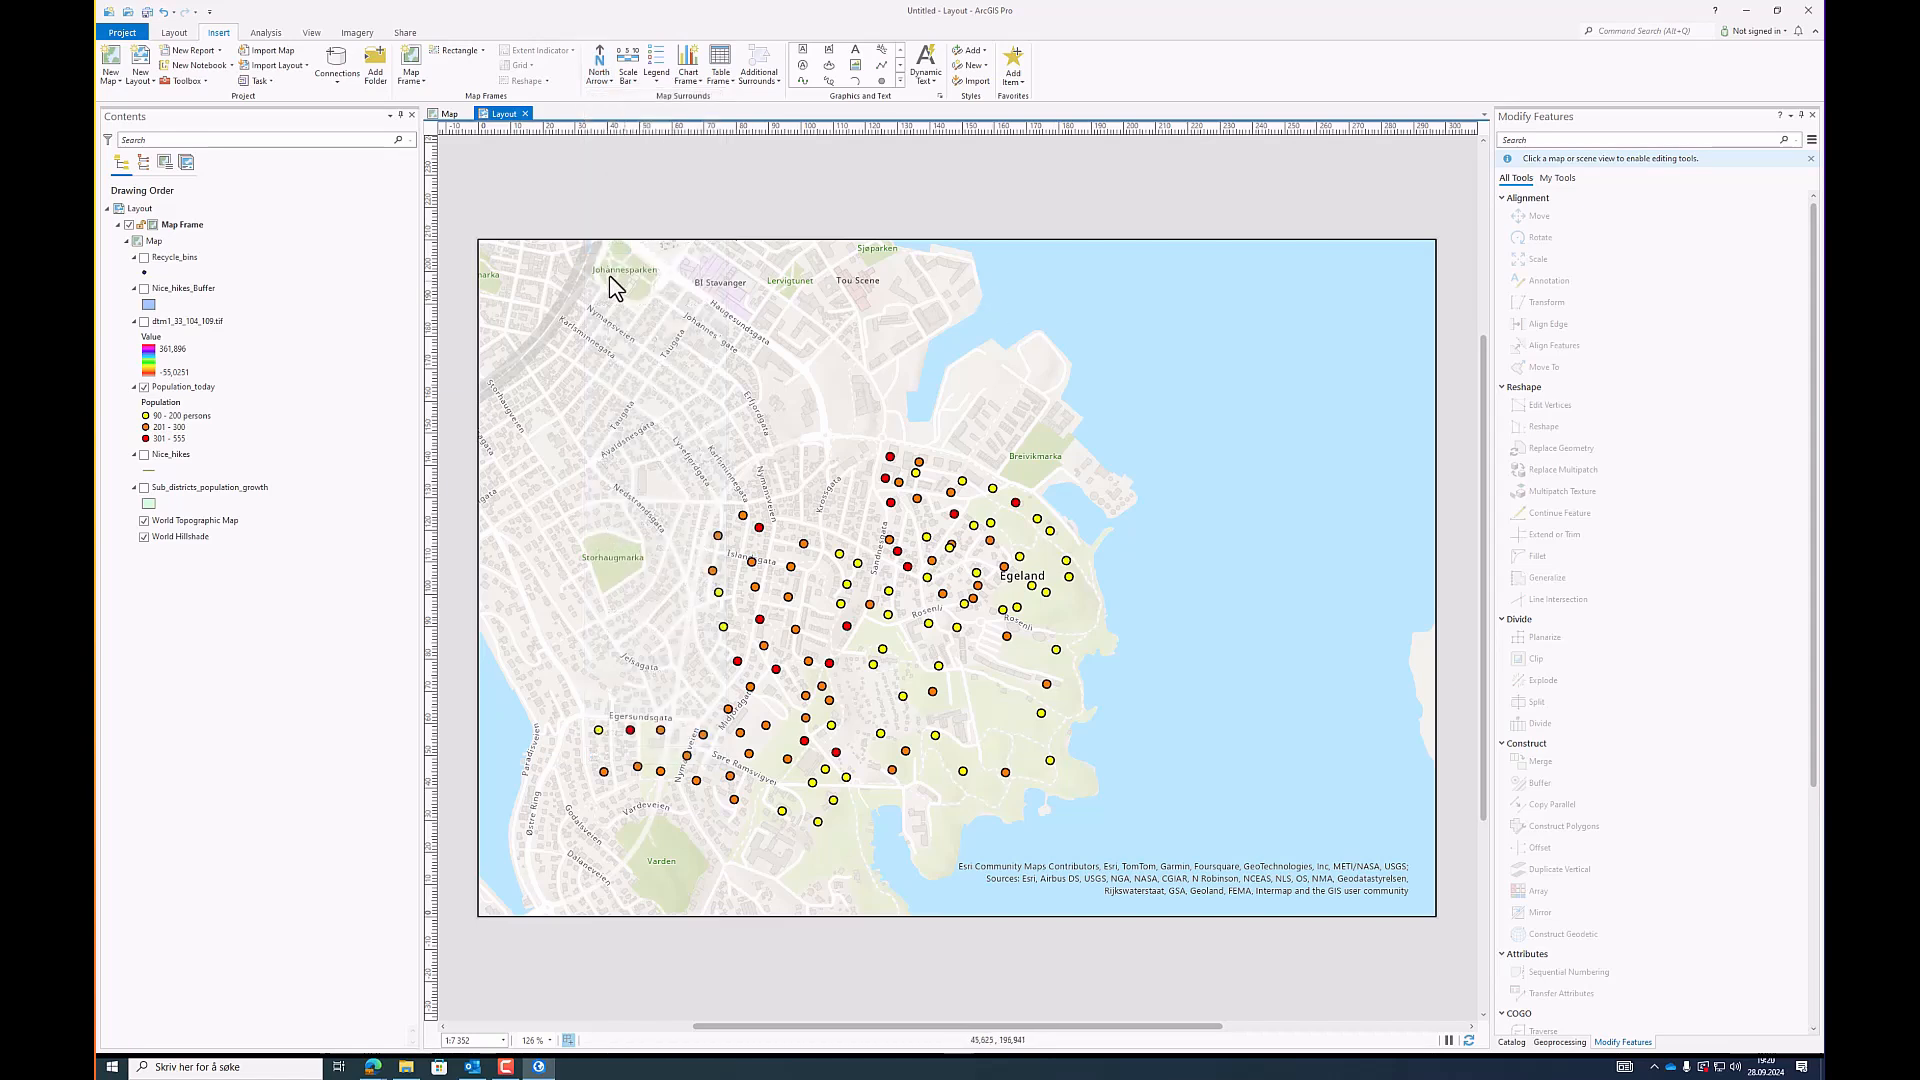
left_click_drag(512, 251, 565, 327)
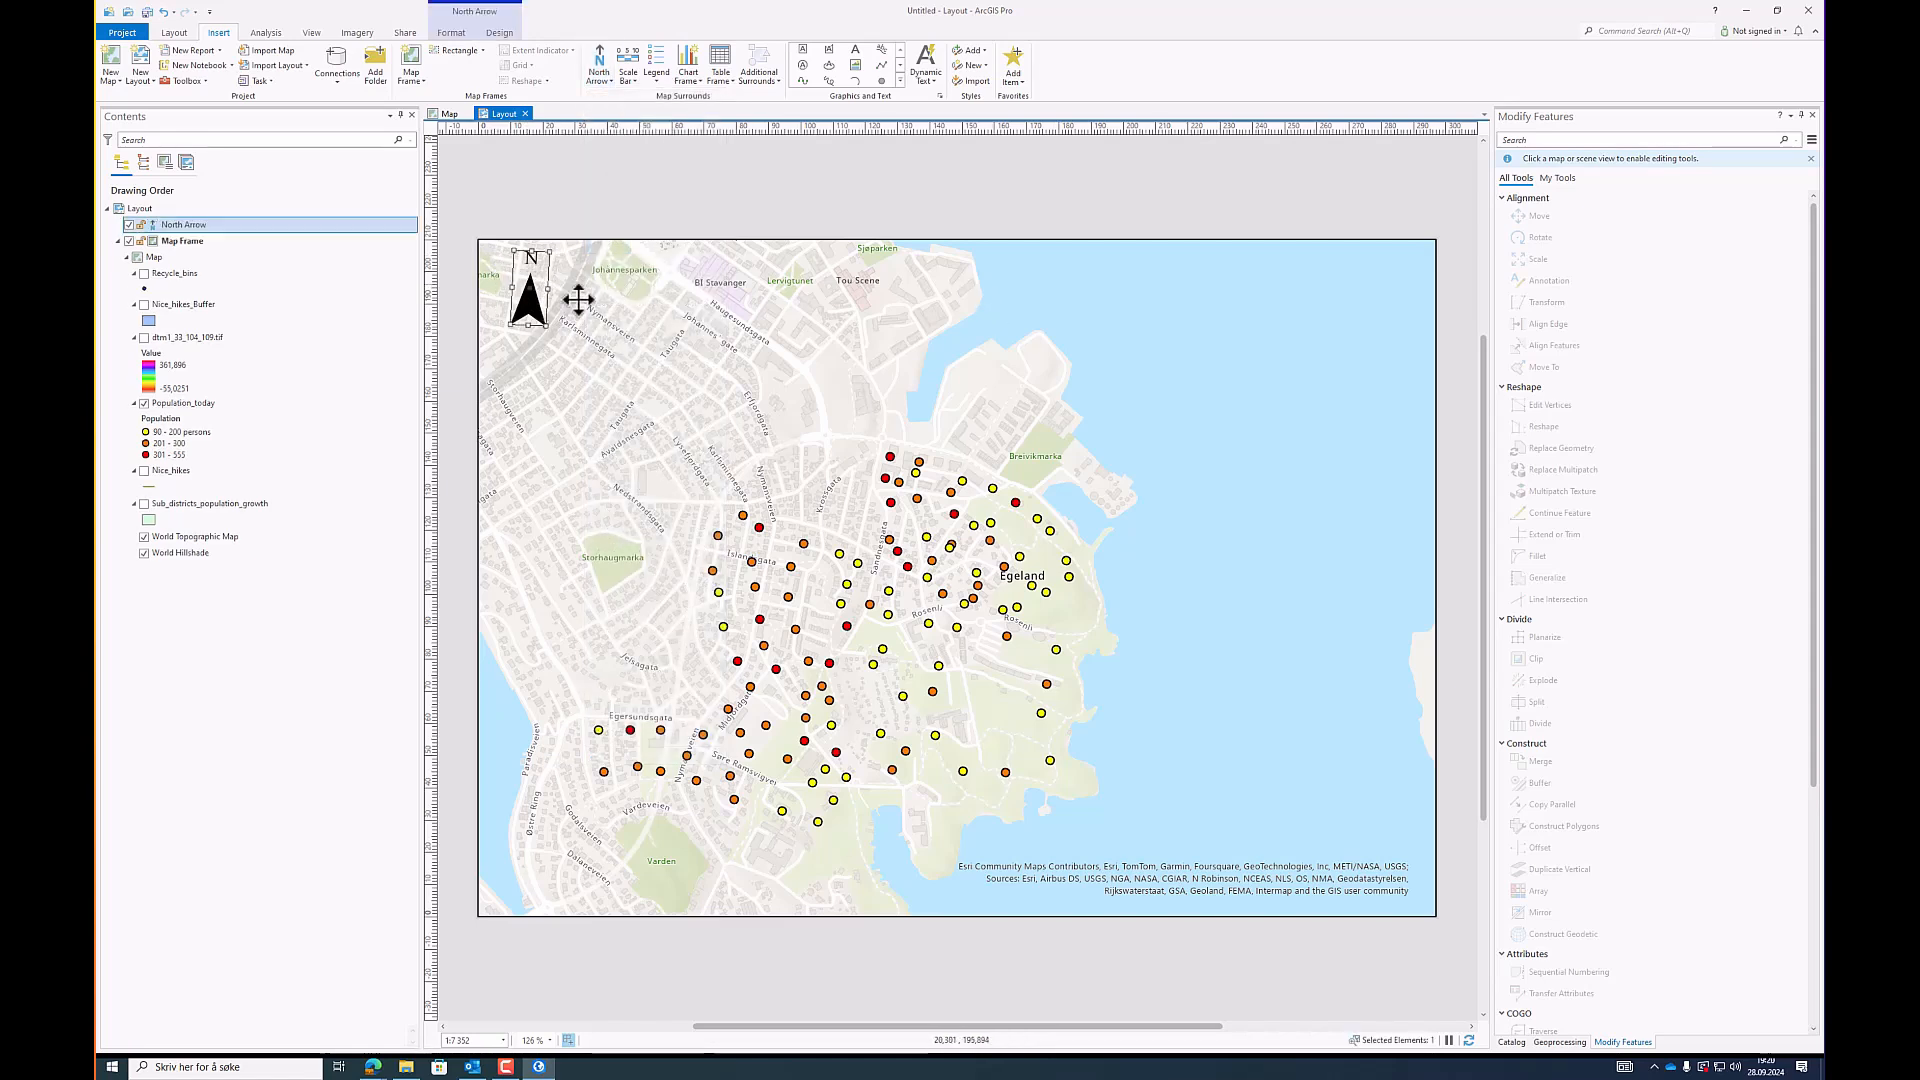
Step: Insert a metric double alternating scale bar in the lower-left corner of the layout page and set its map units to Meters
left_click(1290, 376)
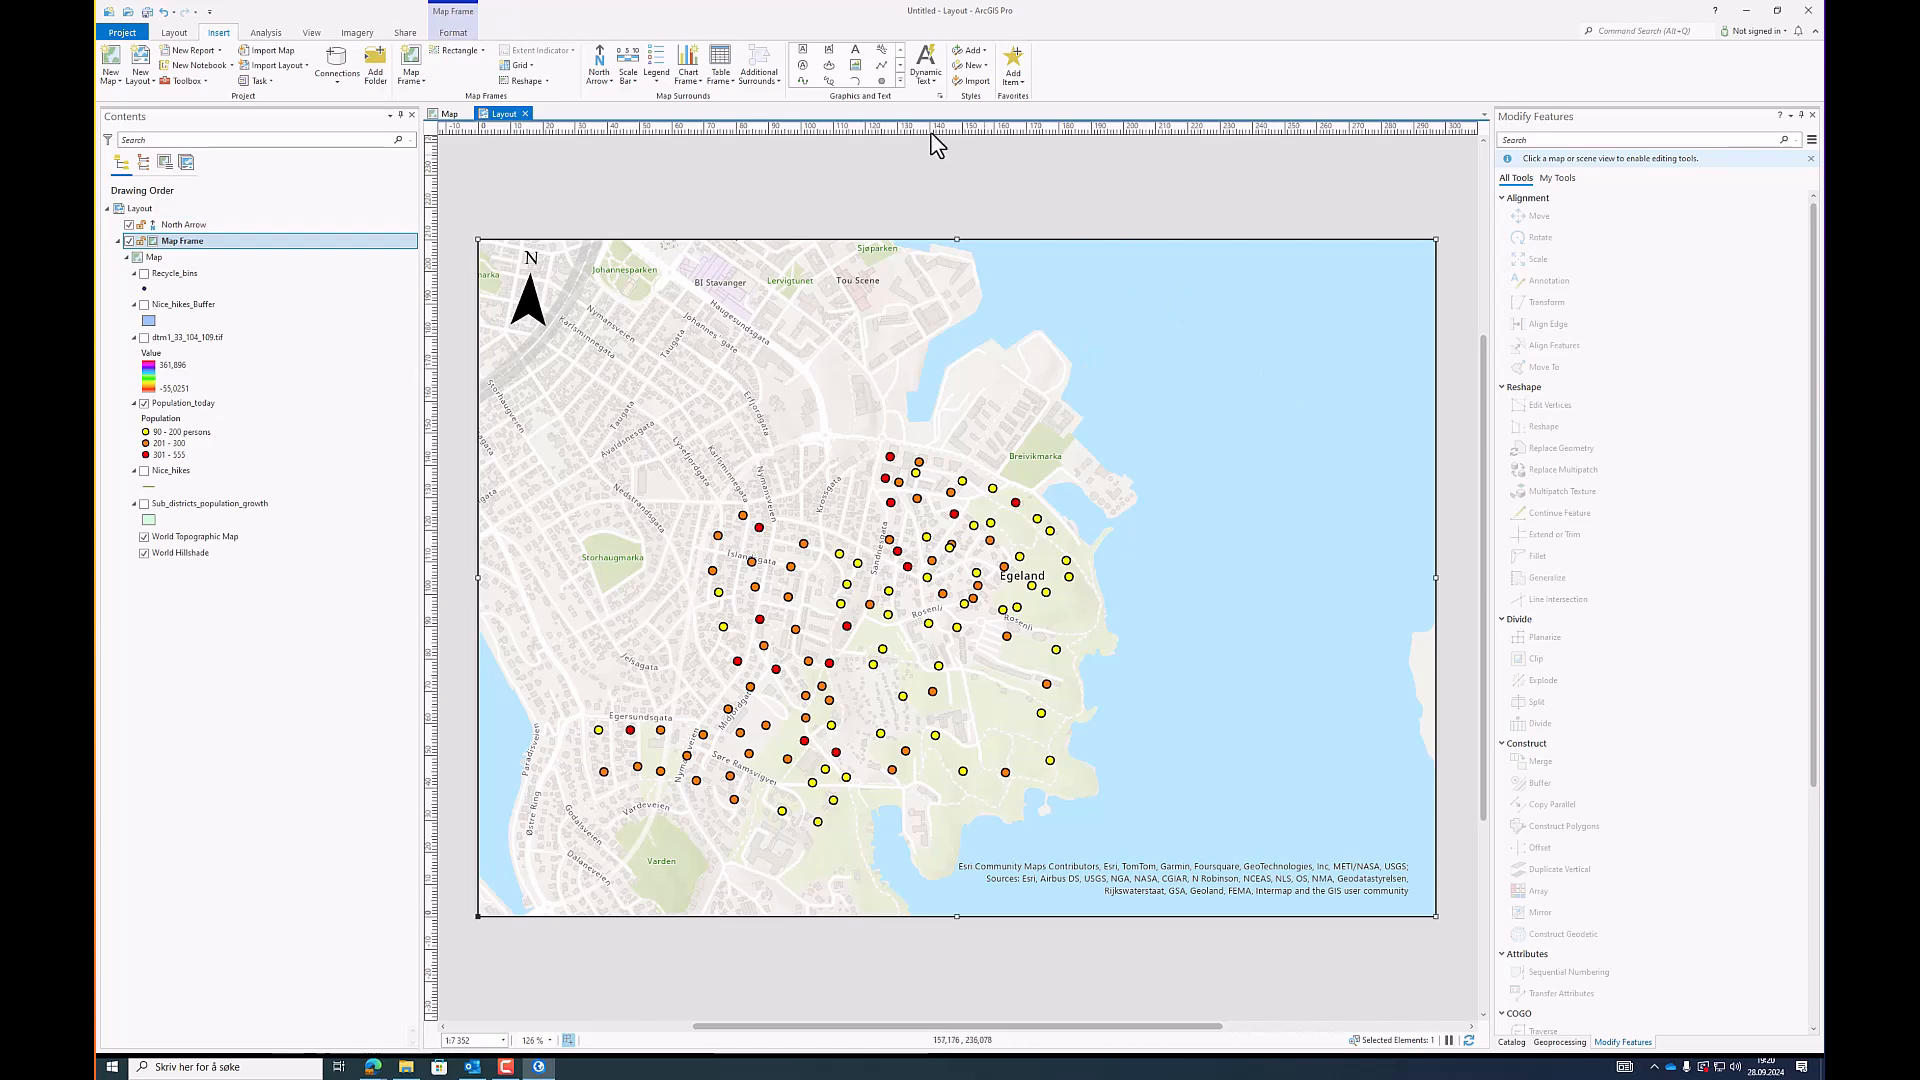
left_click(629, 85)
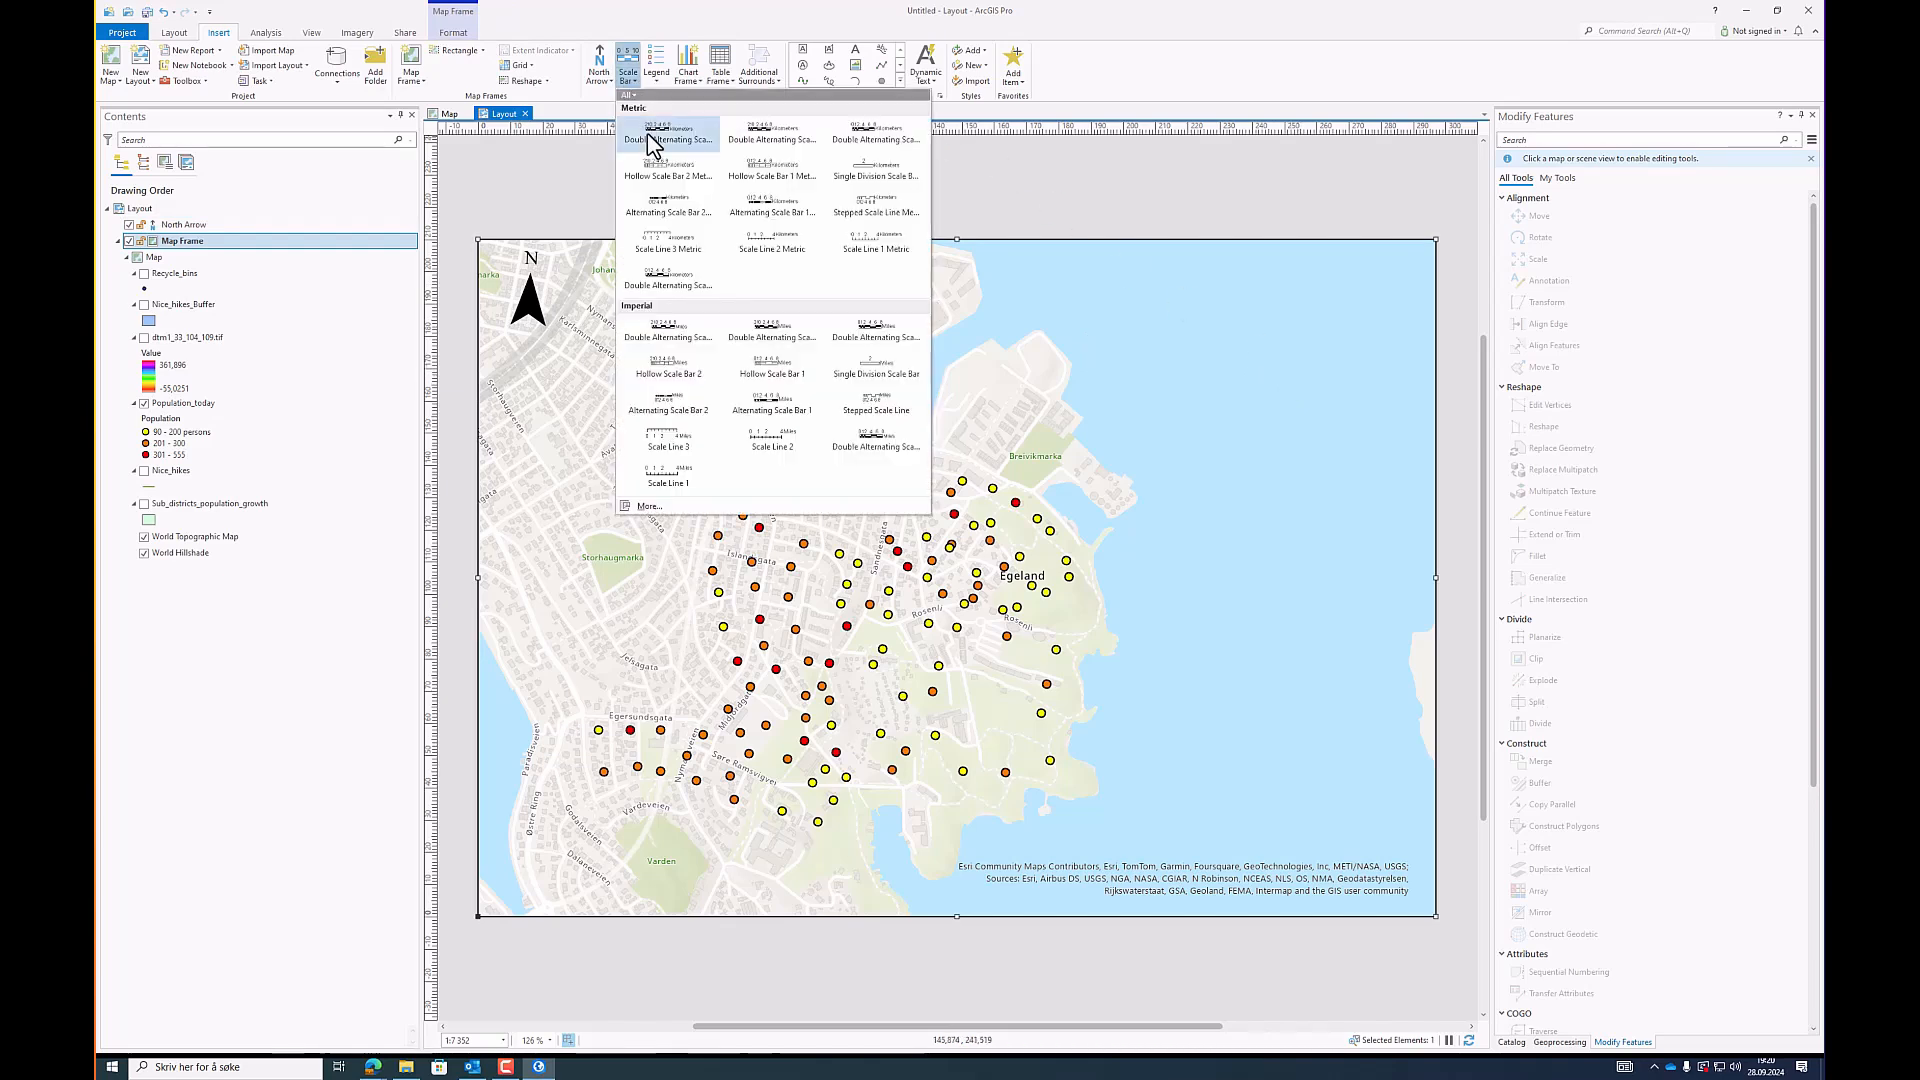
left_click(648, 135)
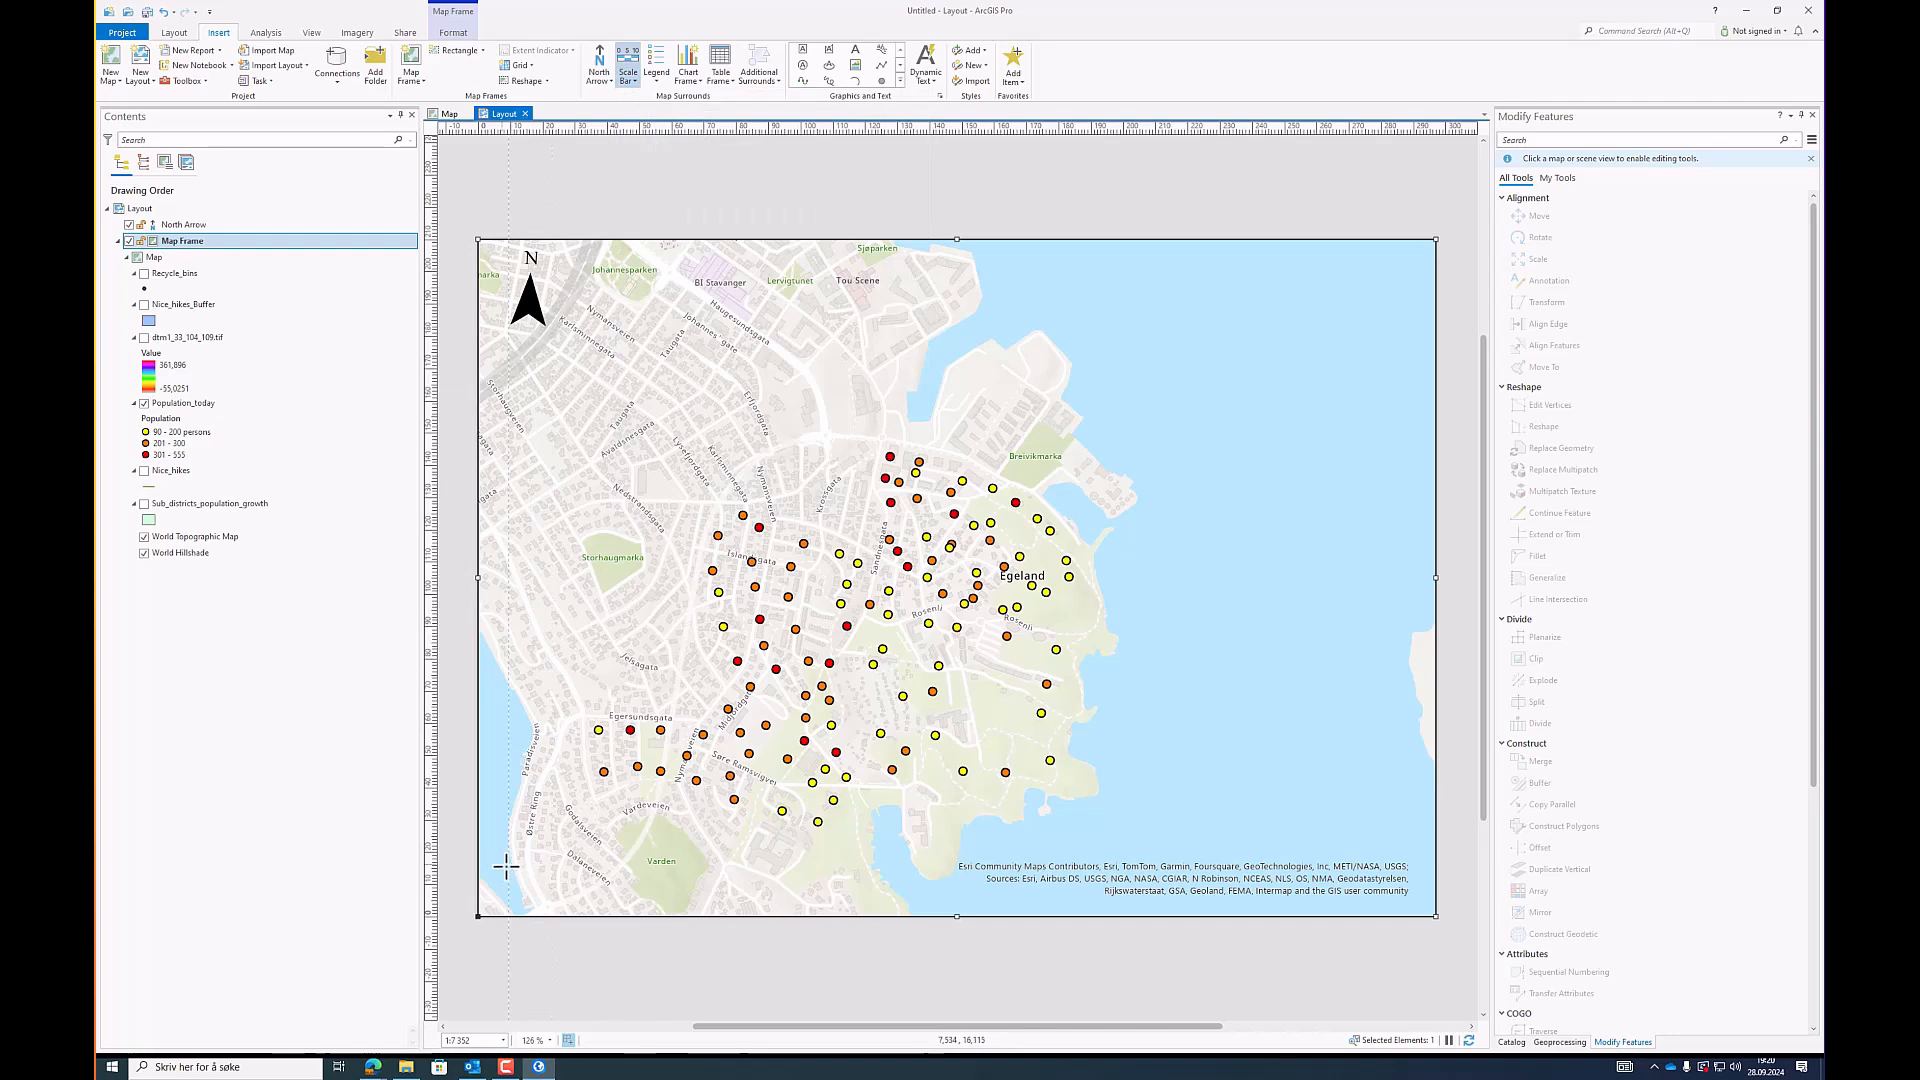
left_click_drag(507, 864, 628, 891)
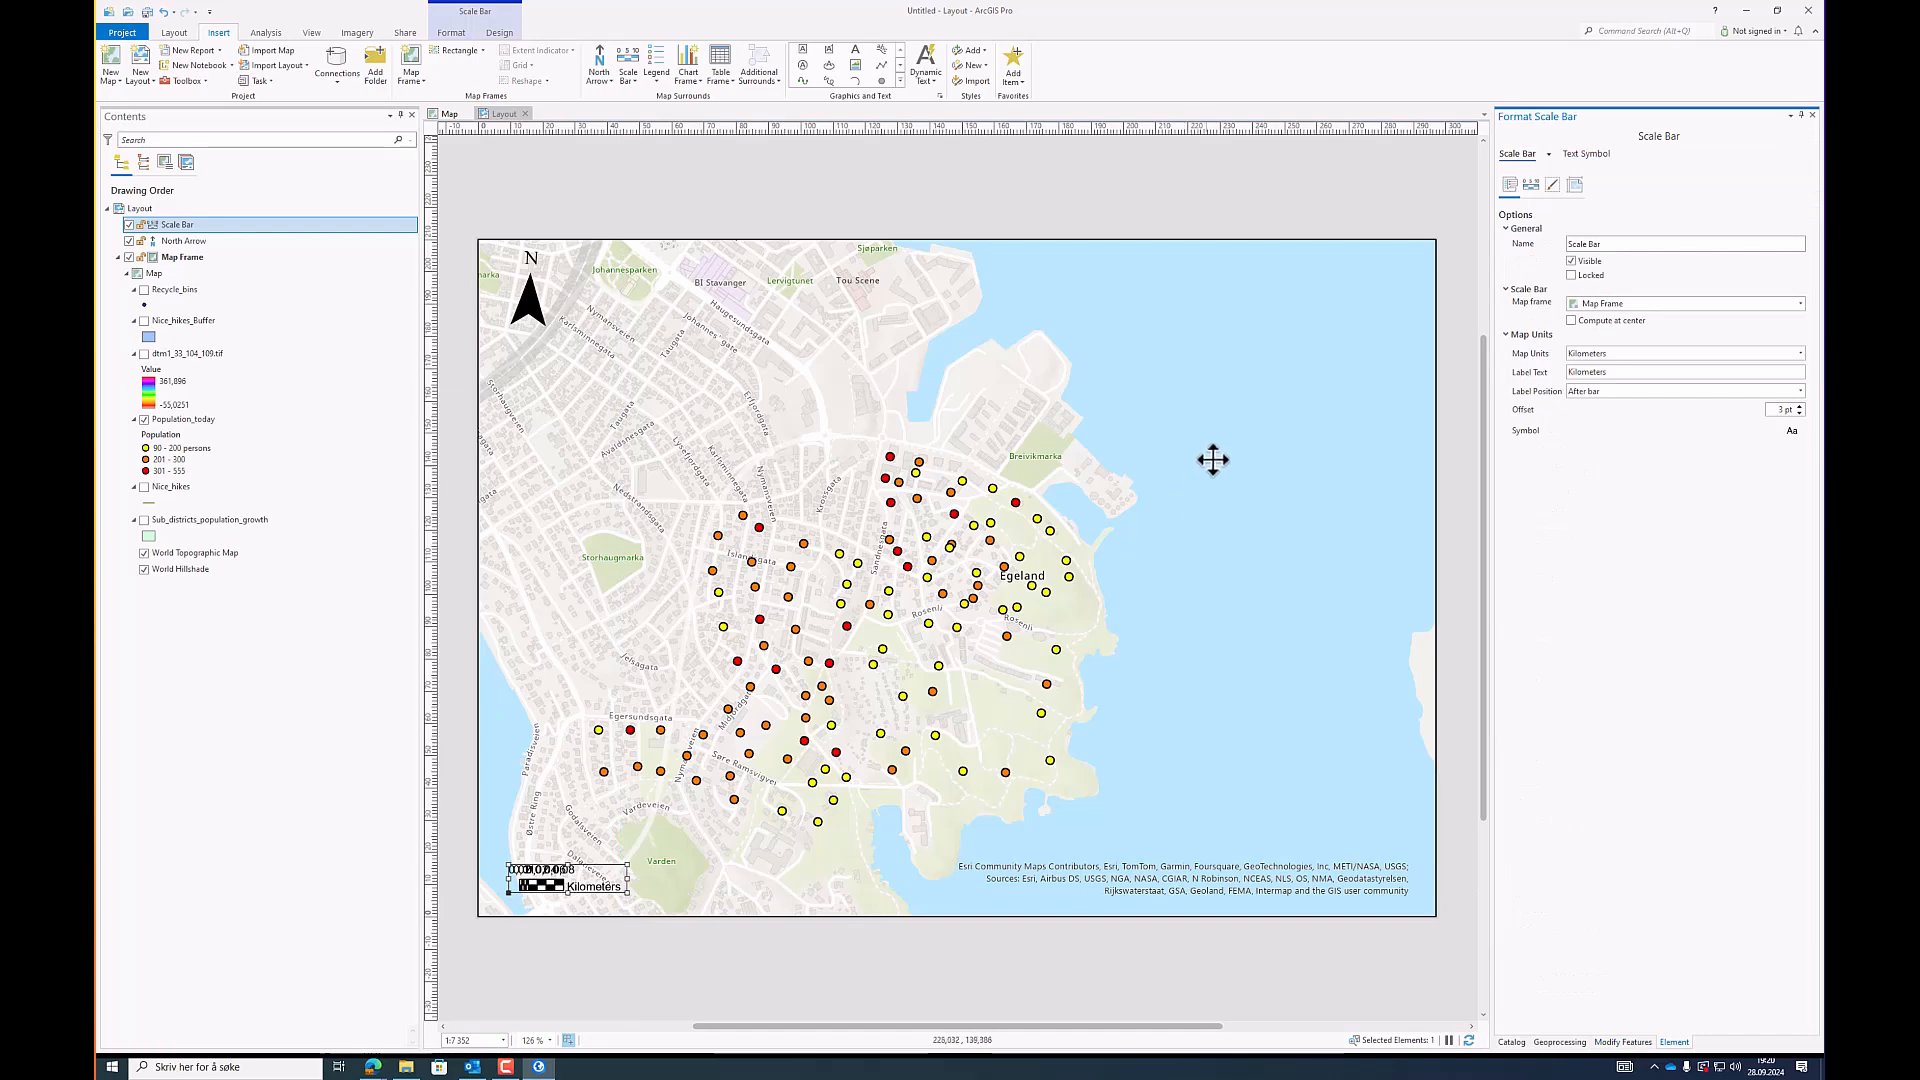
left_click(1800, 353)
left_click(1657, 392)
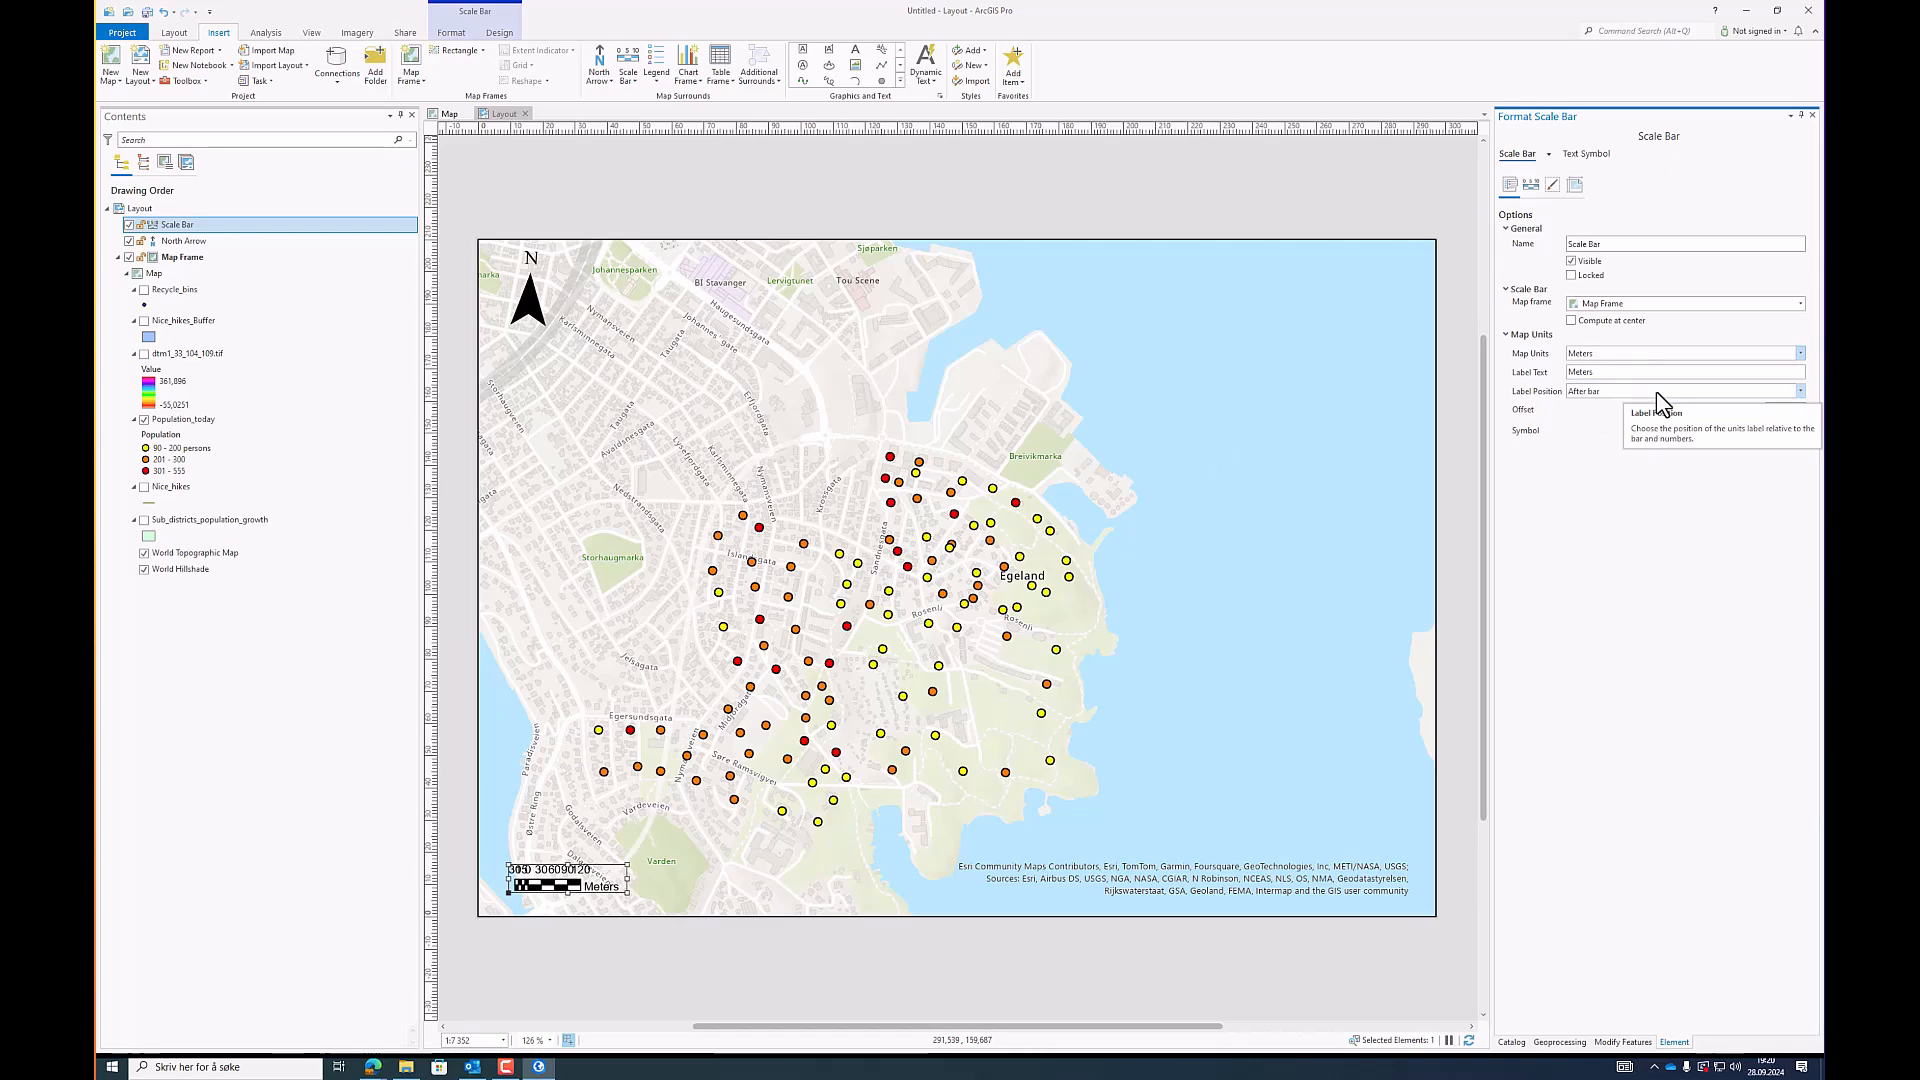
Step: Set the scale bar's divisions to 1 and its subdivisions to 1
left_click(1532, 186)
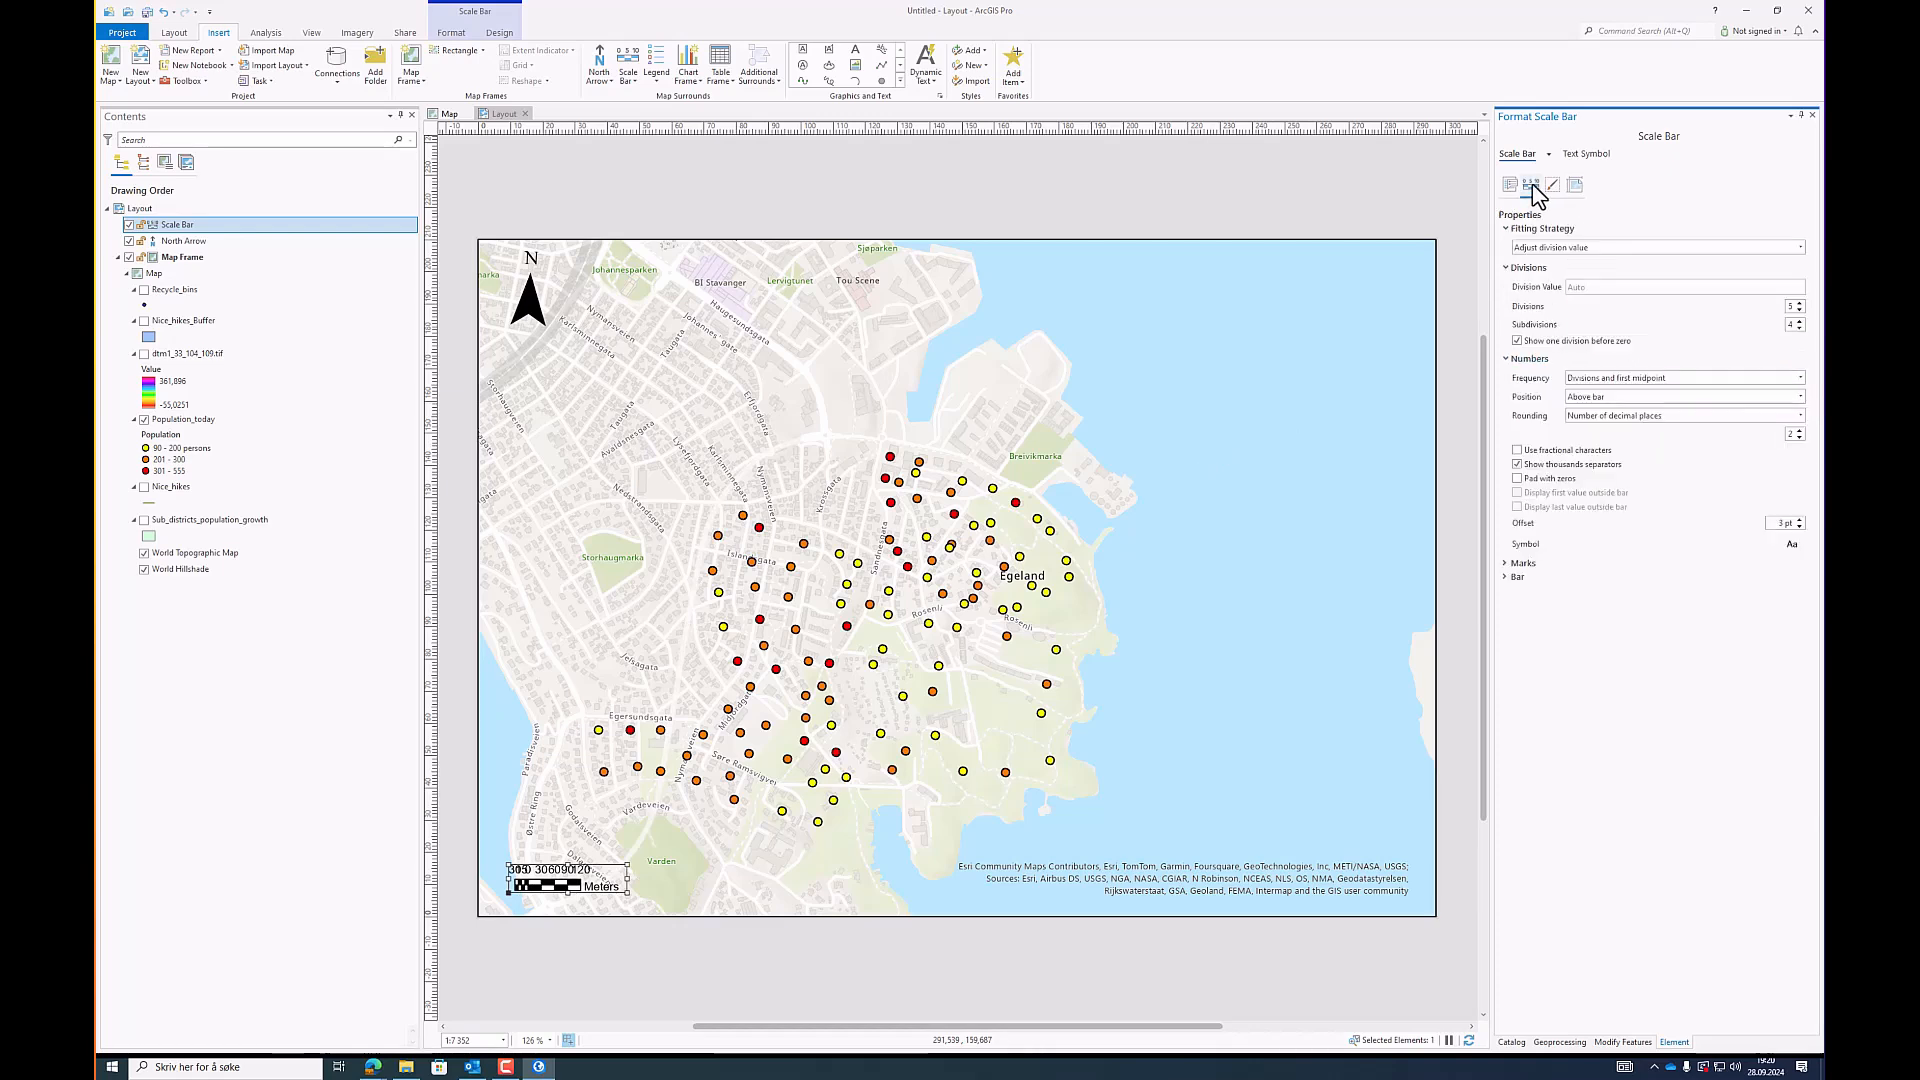
left_click(1798, 311)
left_click(1799, 311)
left_click(1799, 311)
left_click(1799, 311)
left_click(1799, 328)
left_click(1799, 328)
left_click(1799, 328)
Step: Set the scale bar's number frequency to Single label and widen the bar until it represents 210 meters
left_click(1797, 378)
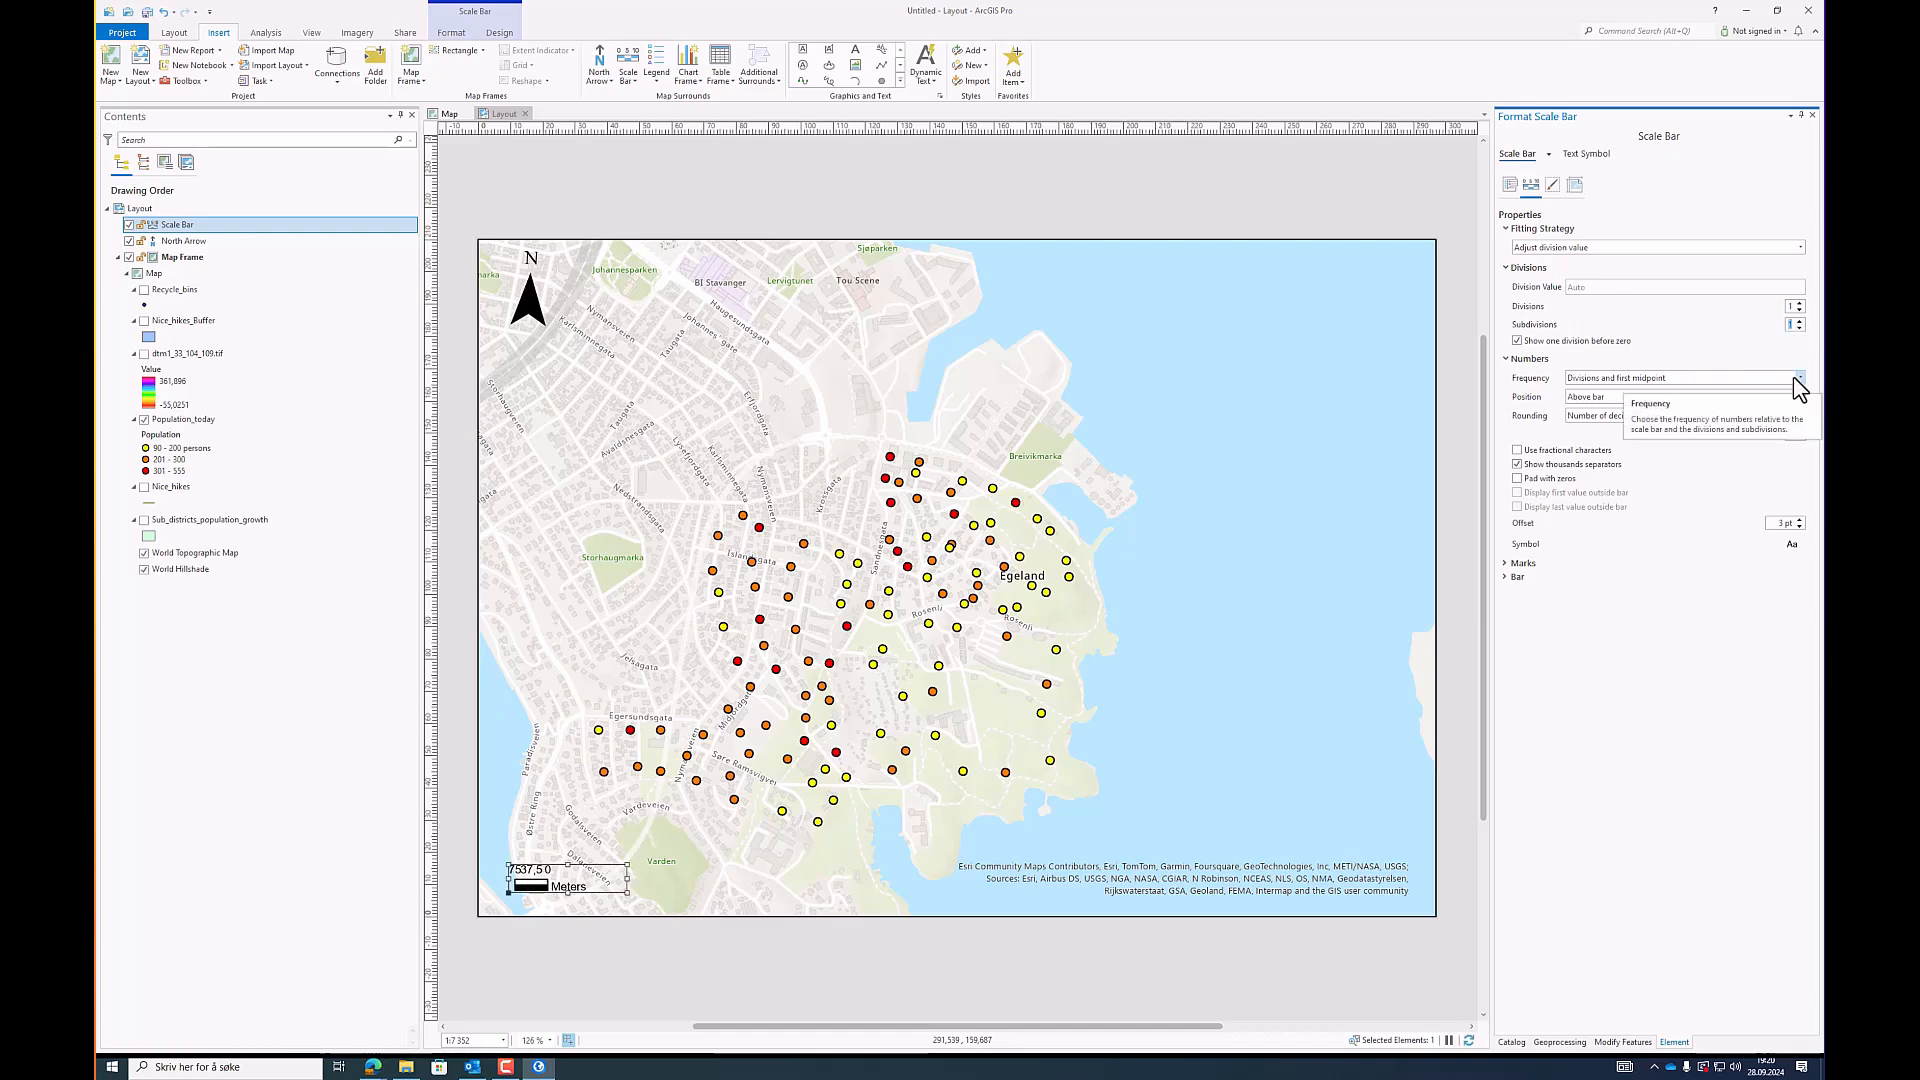
left_click(1607, 408)
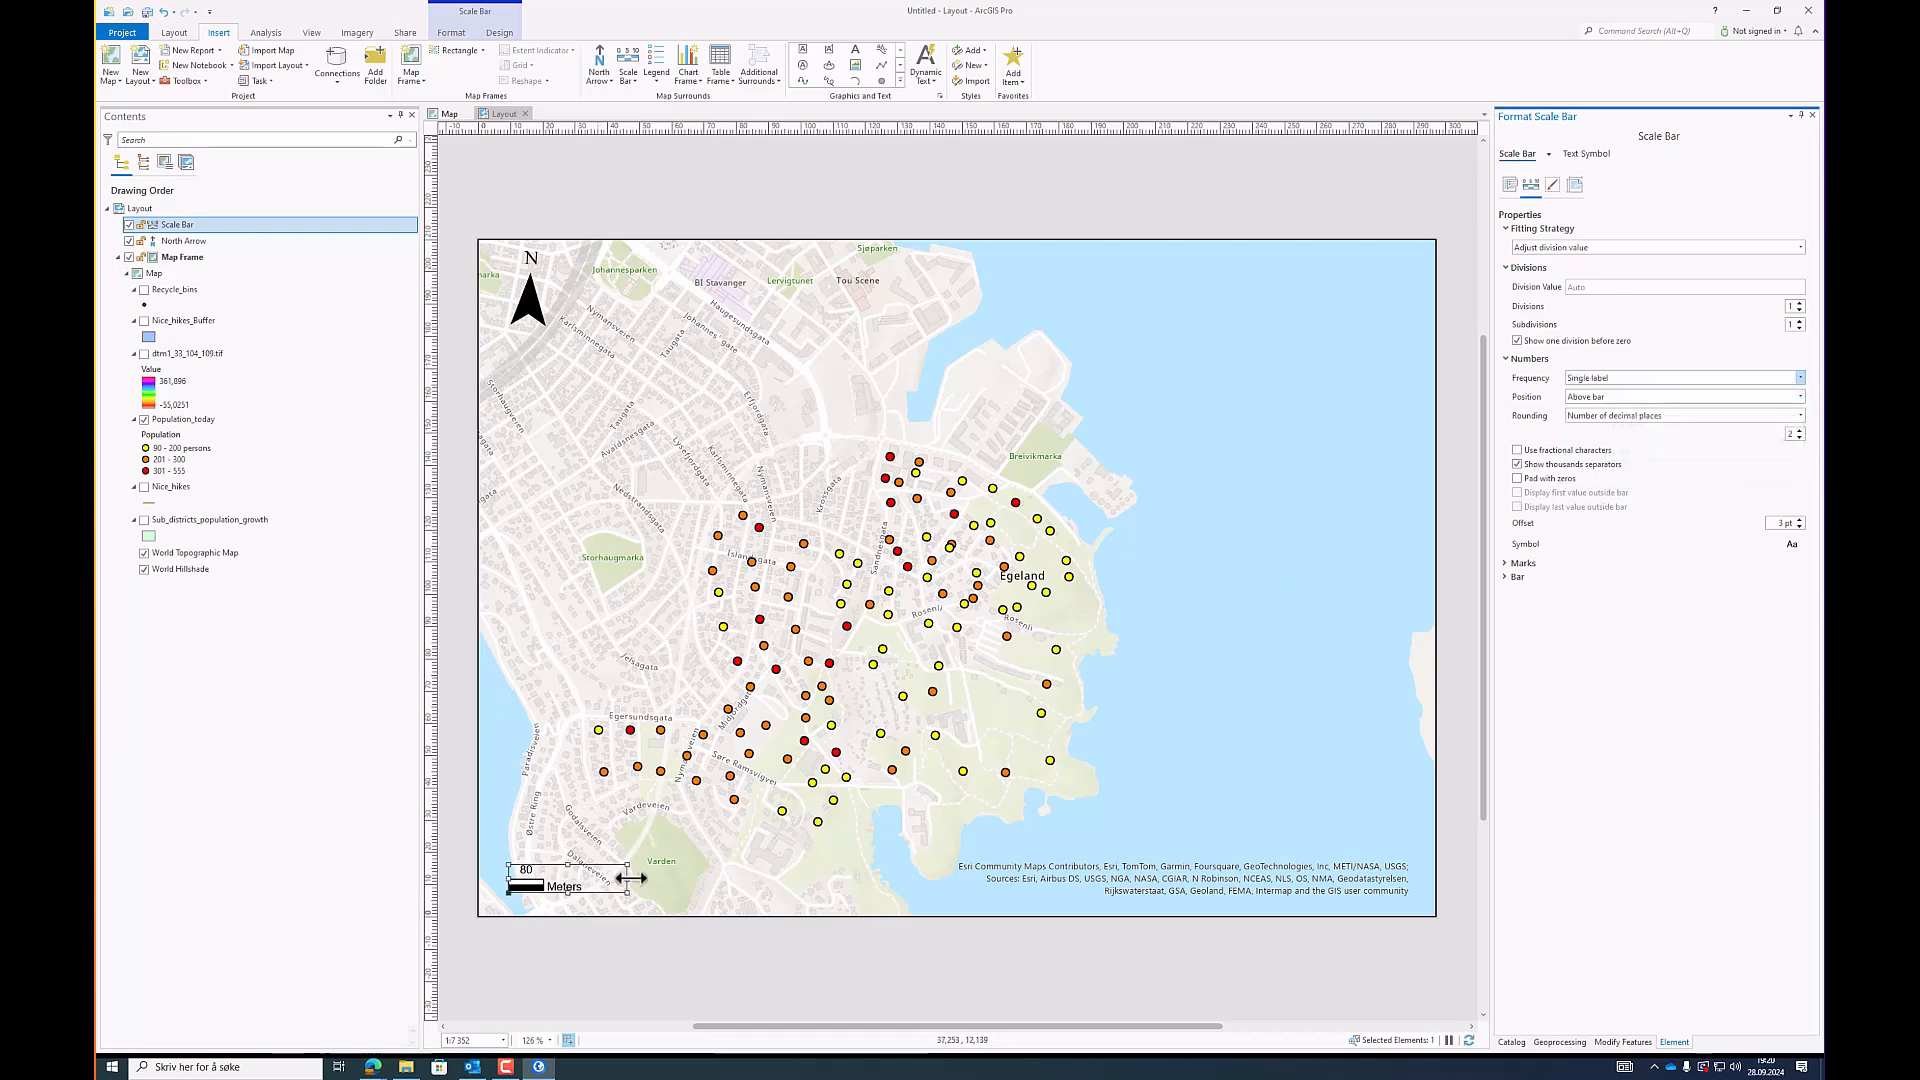
left_click_drag(622, 882, 735, 881)
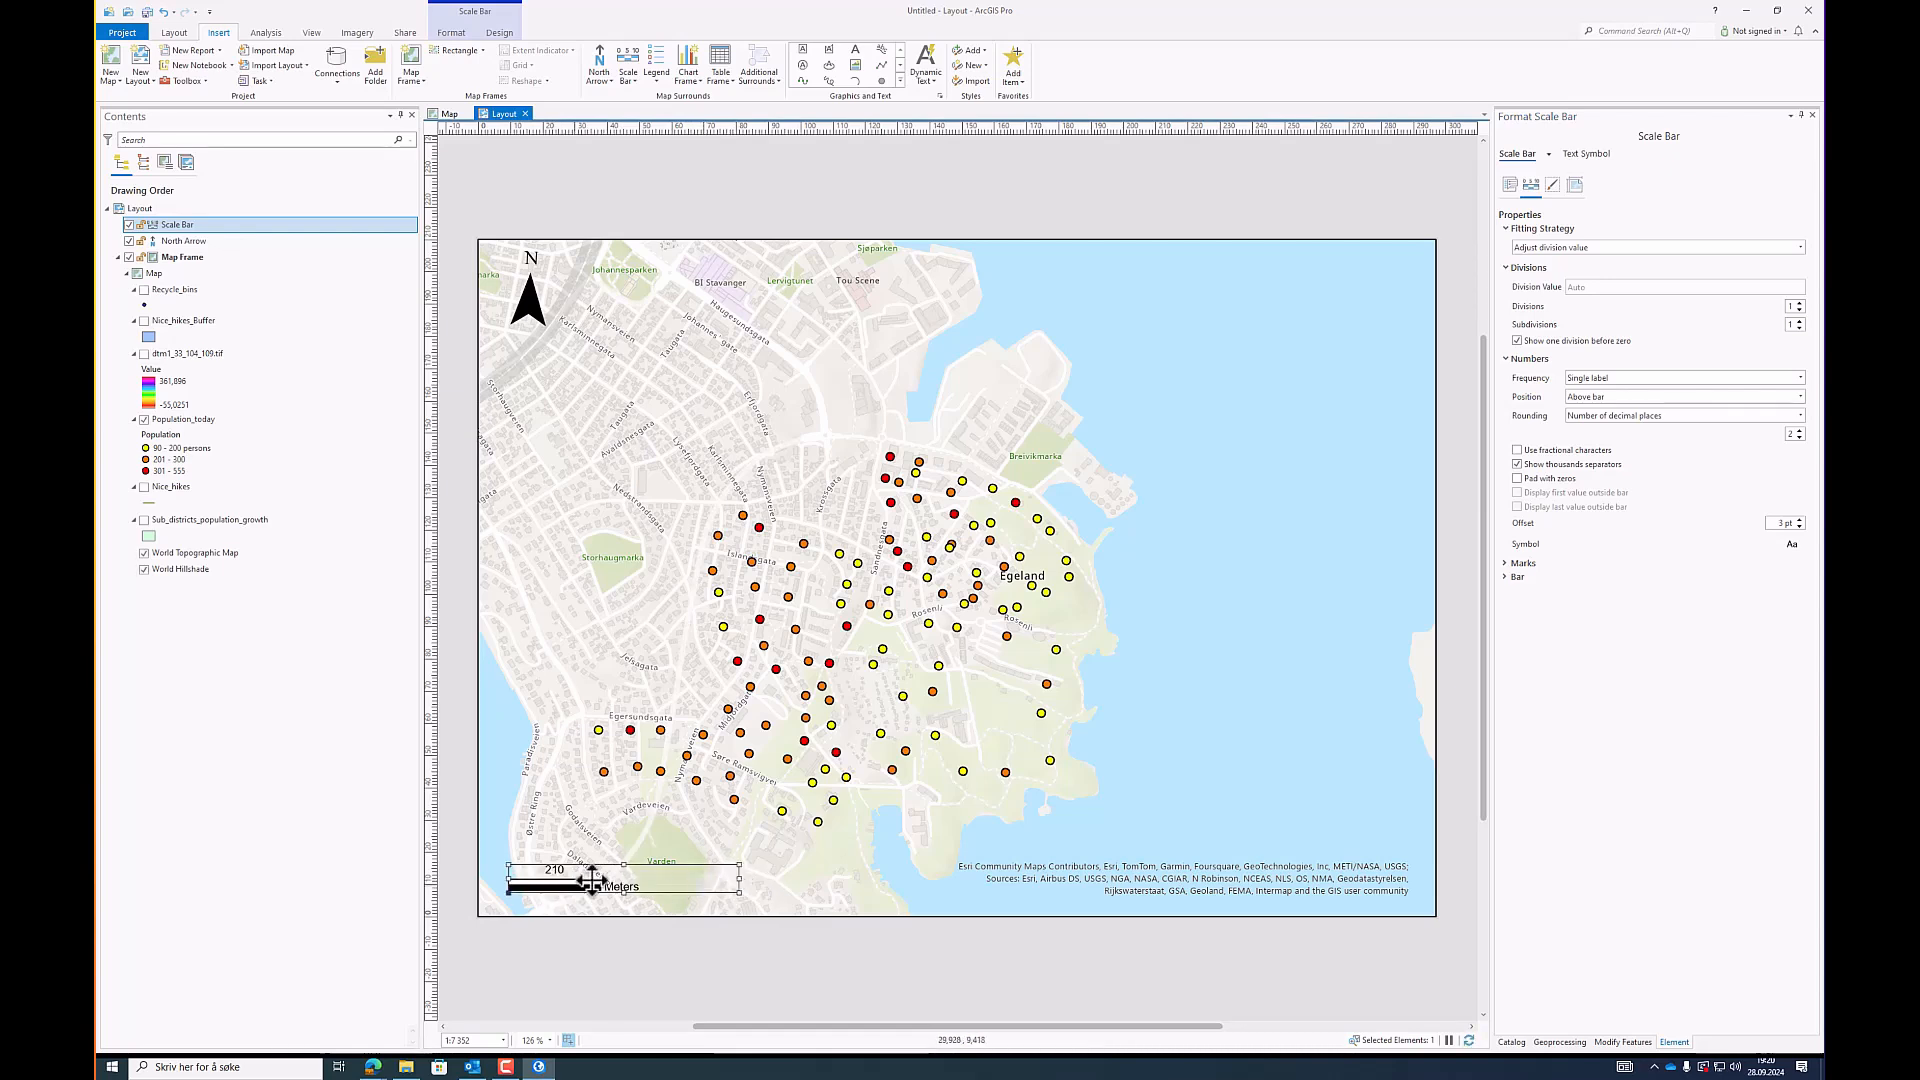
left_click(1158, 744)
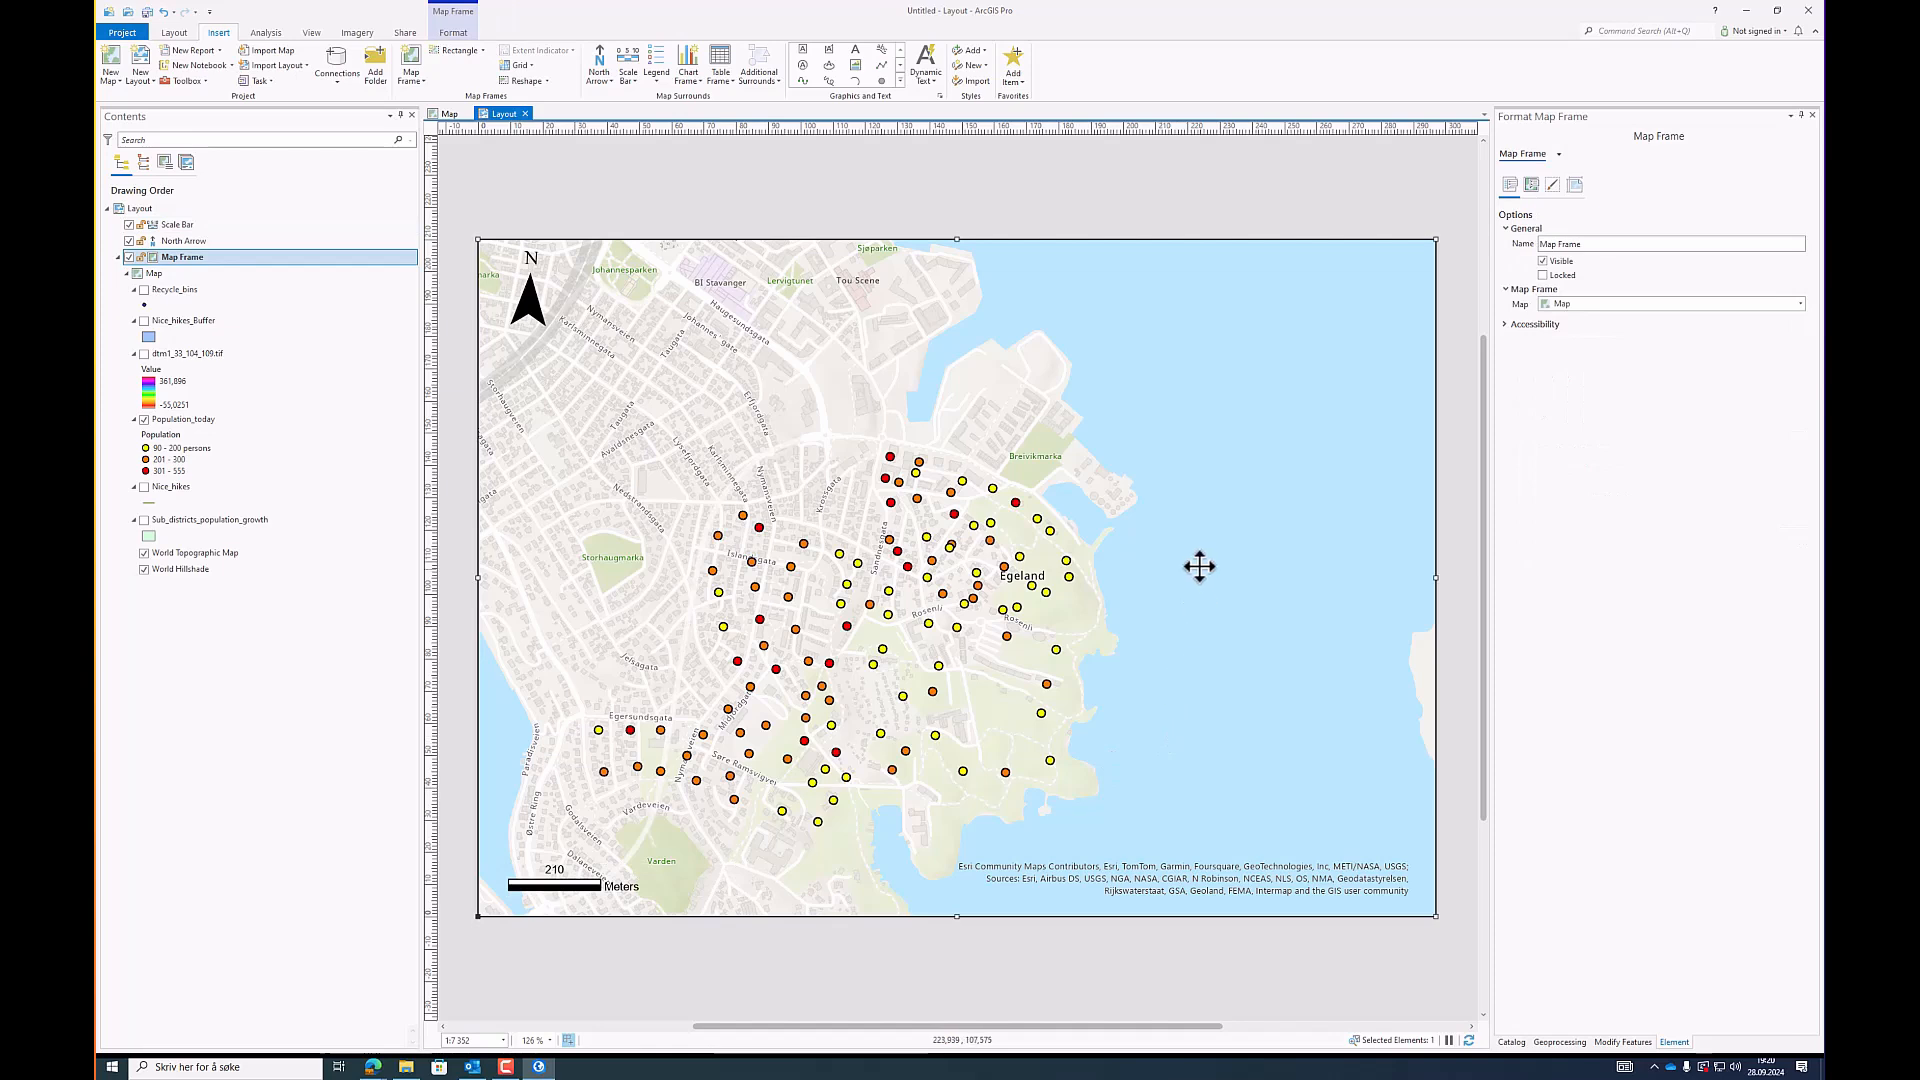
Step: Insert a Legend 1 style legend over the water in the lower-right part of the layout page
left_click(657, 80)
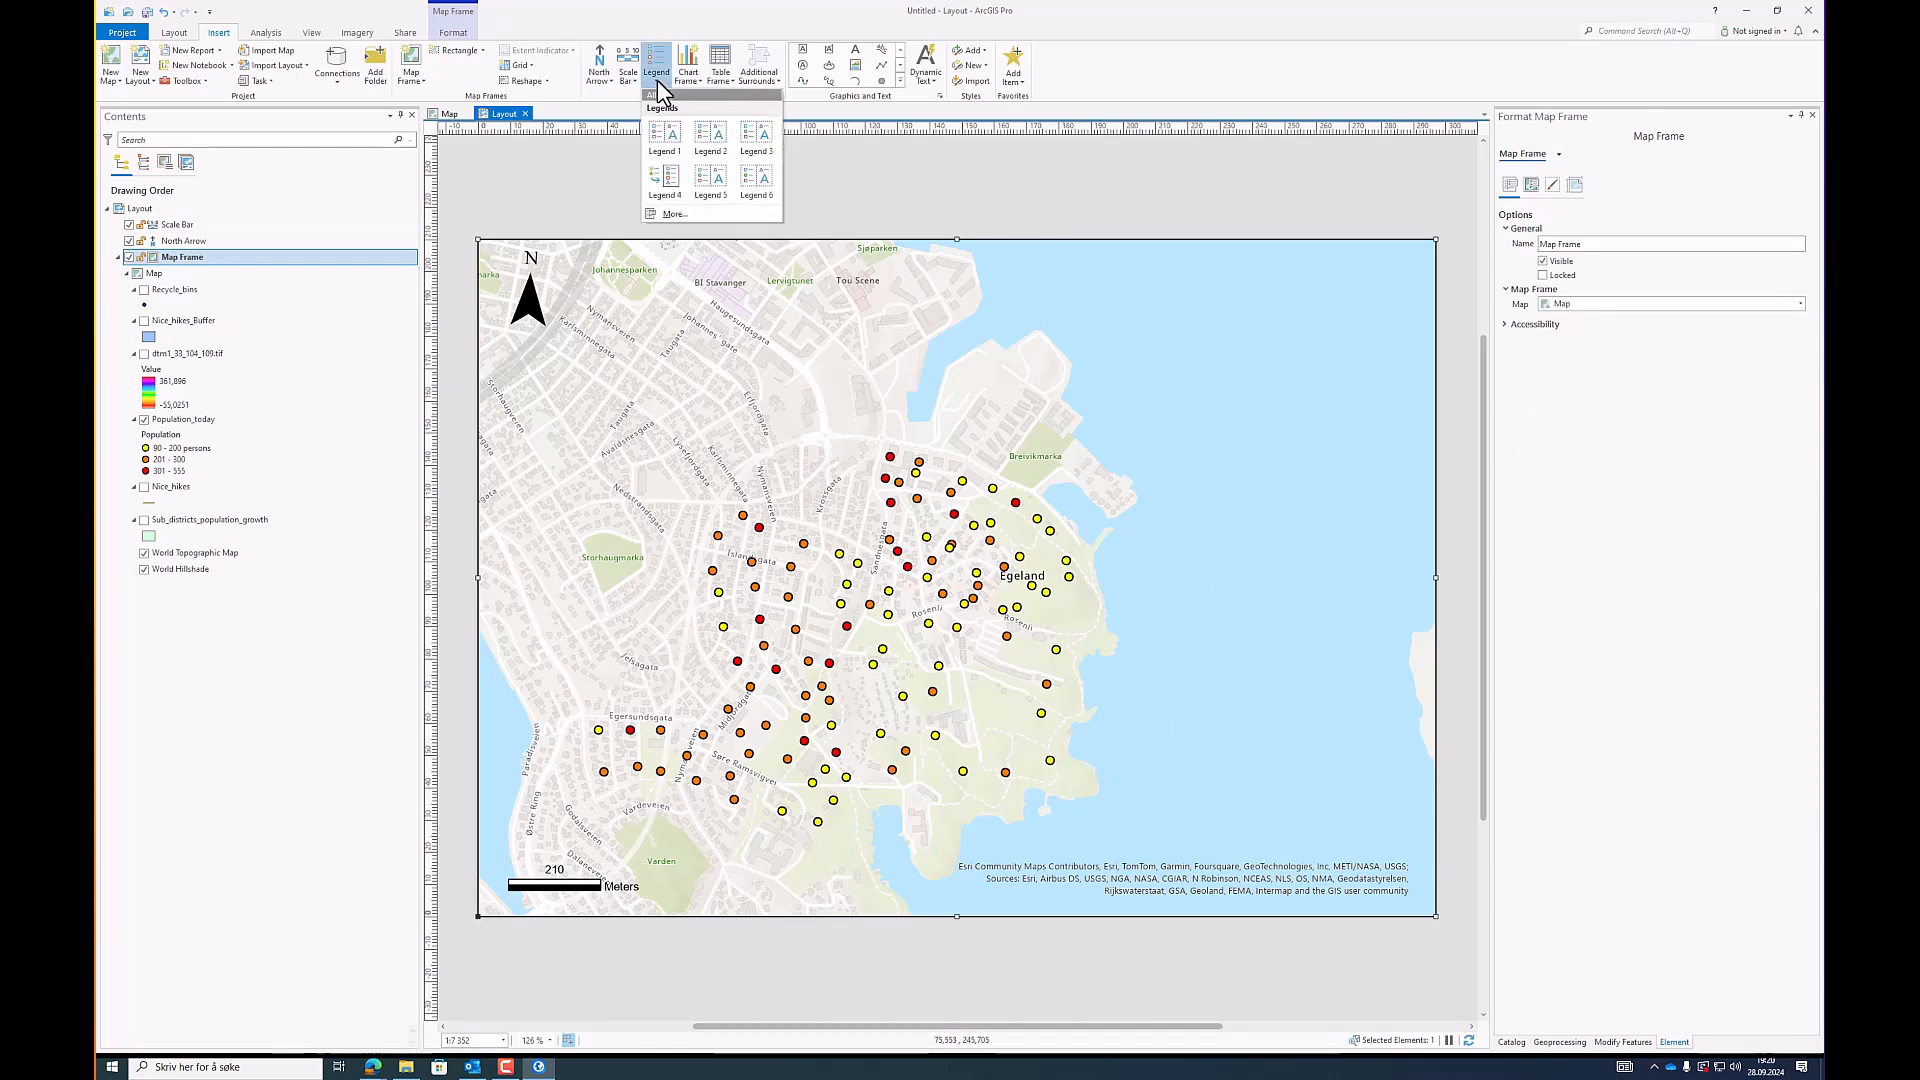
left_click(667, 155)
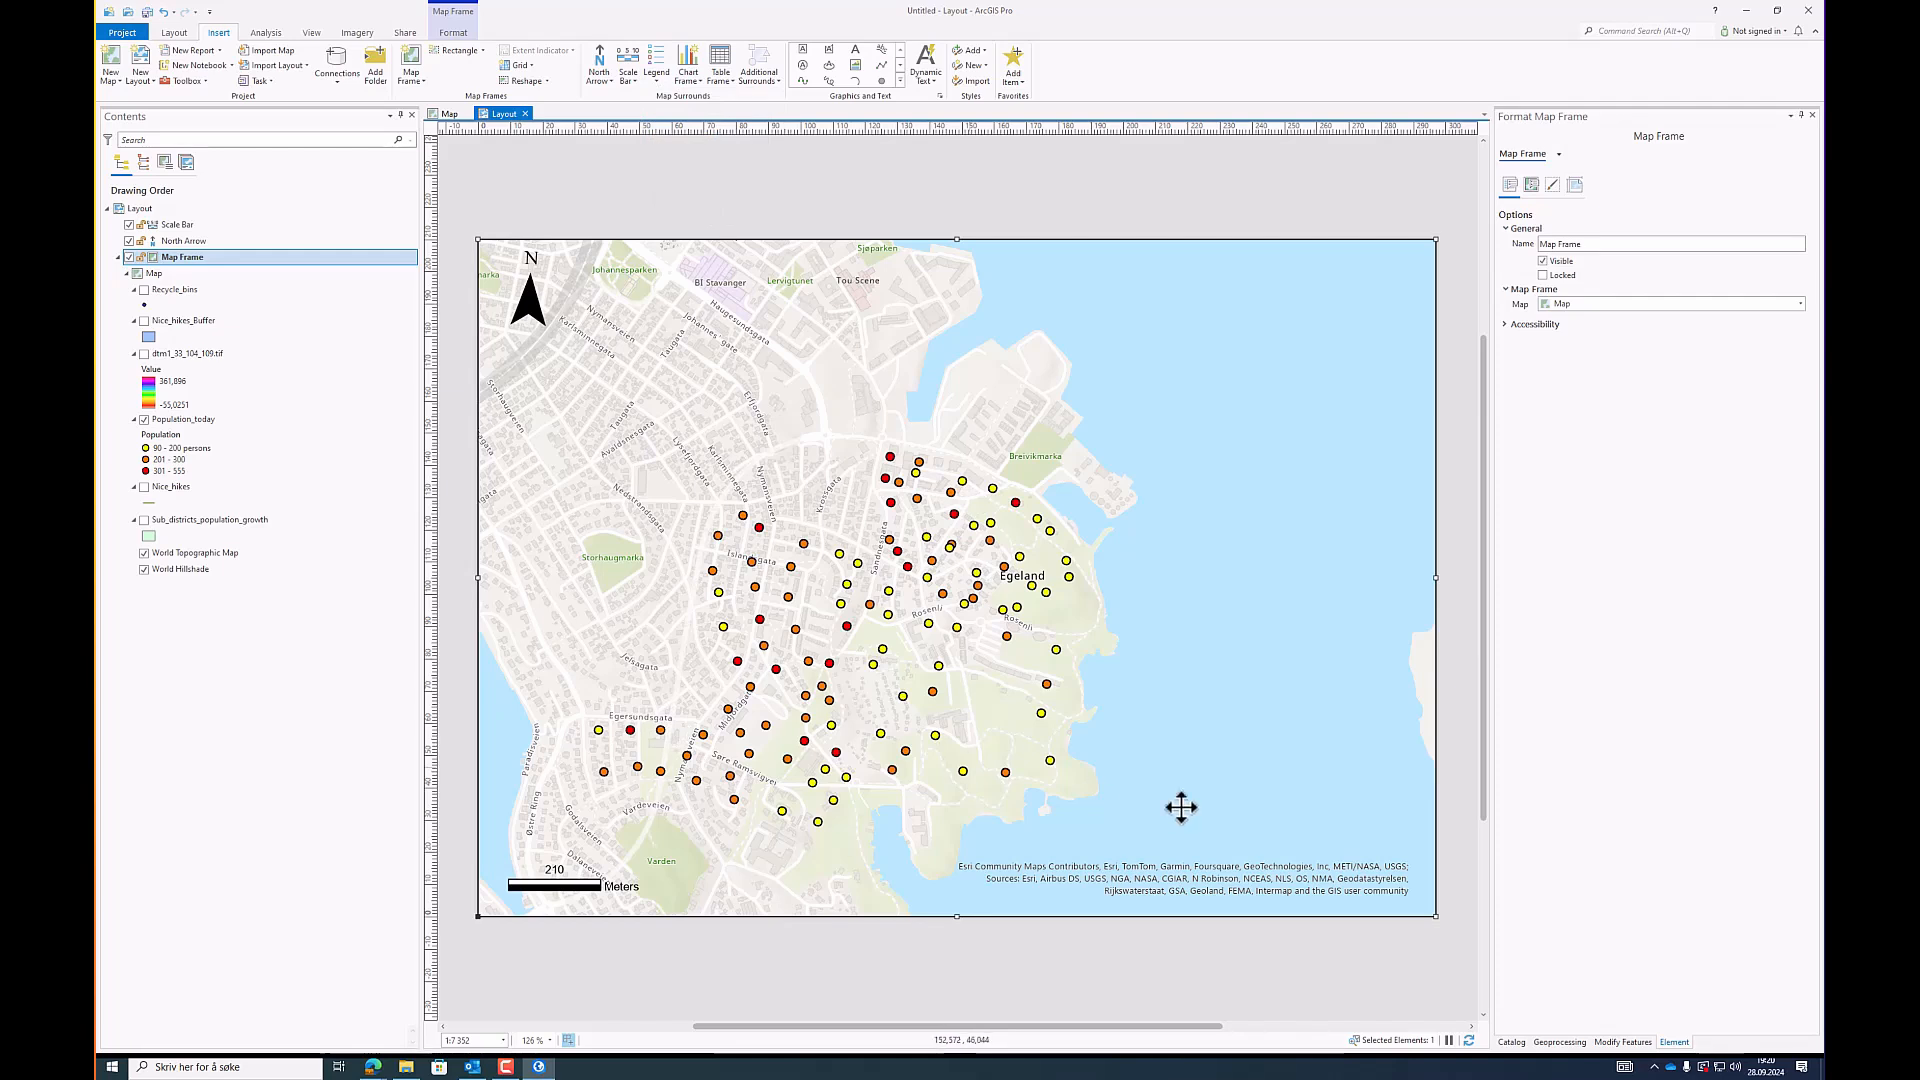
left_click_drag(1416, 905, 1198, 418)
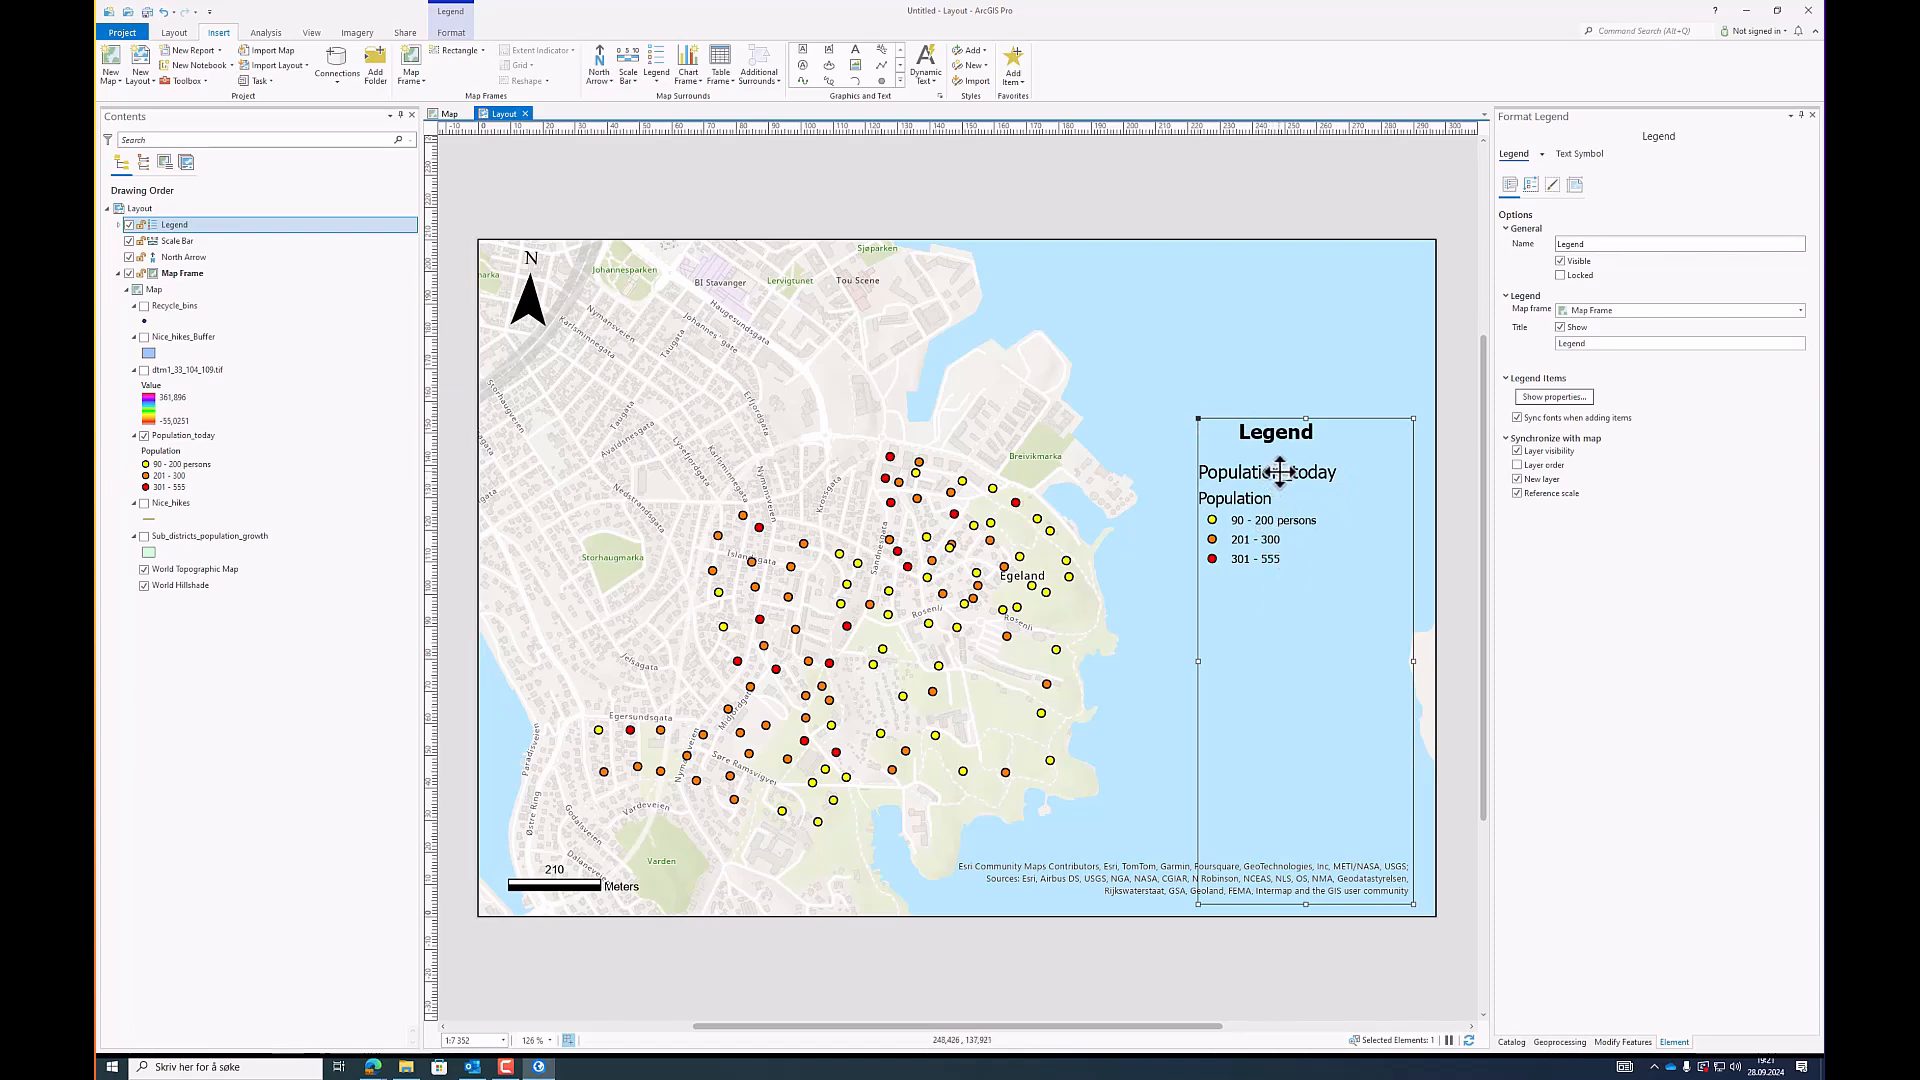
left_click(1612, 343)
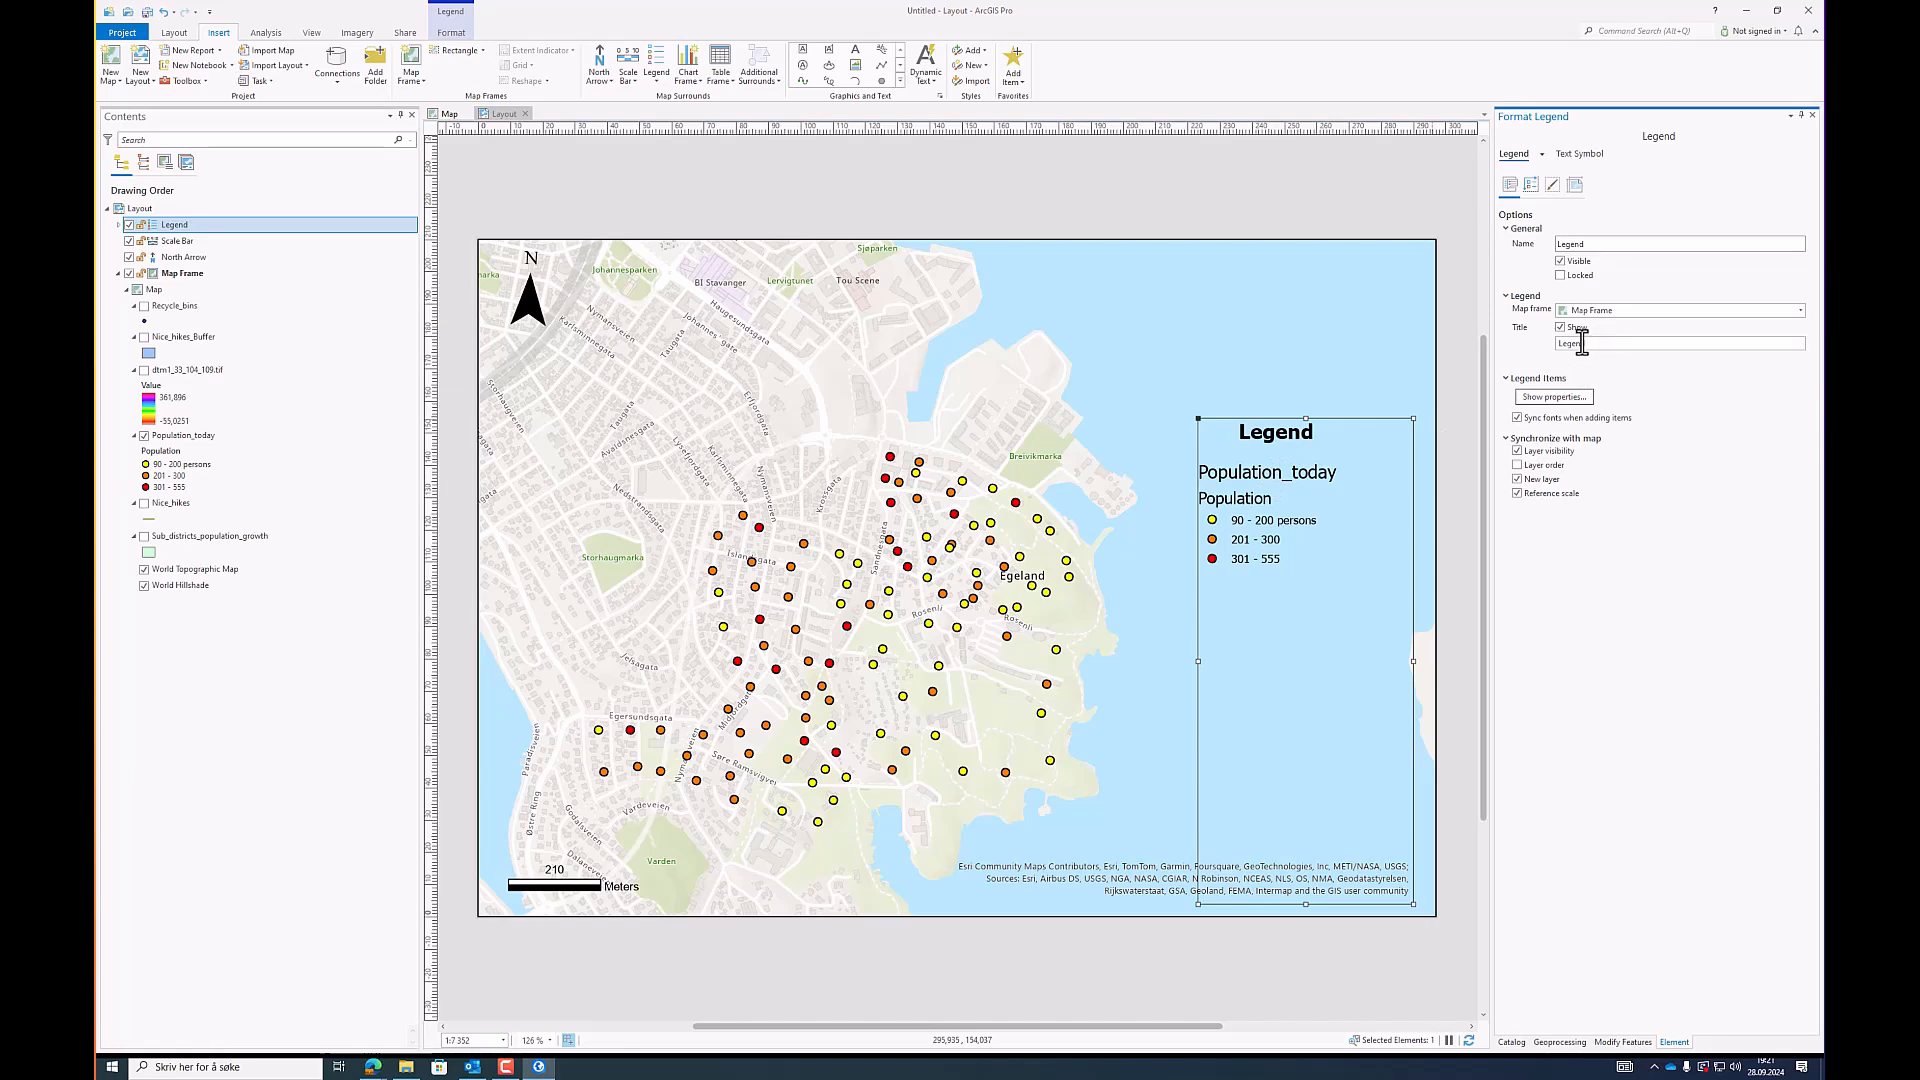
left_click(1269, 479)
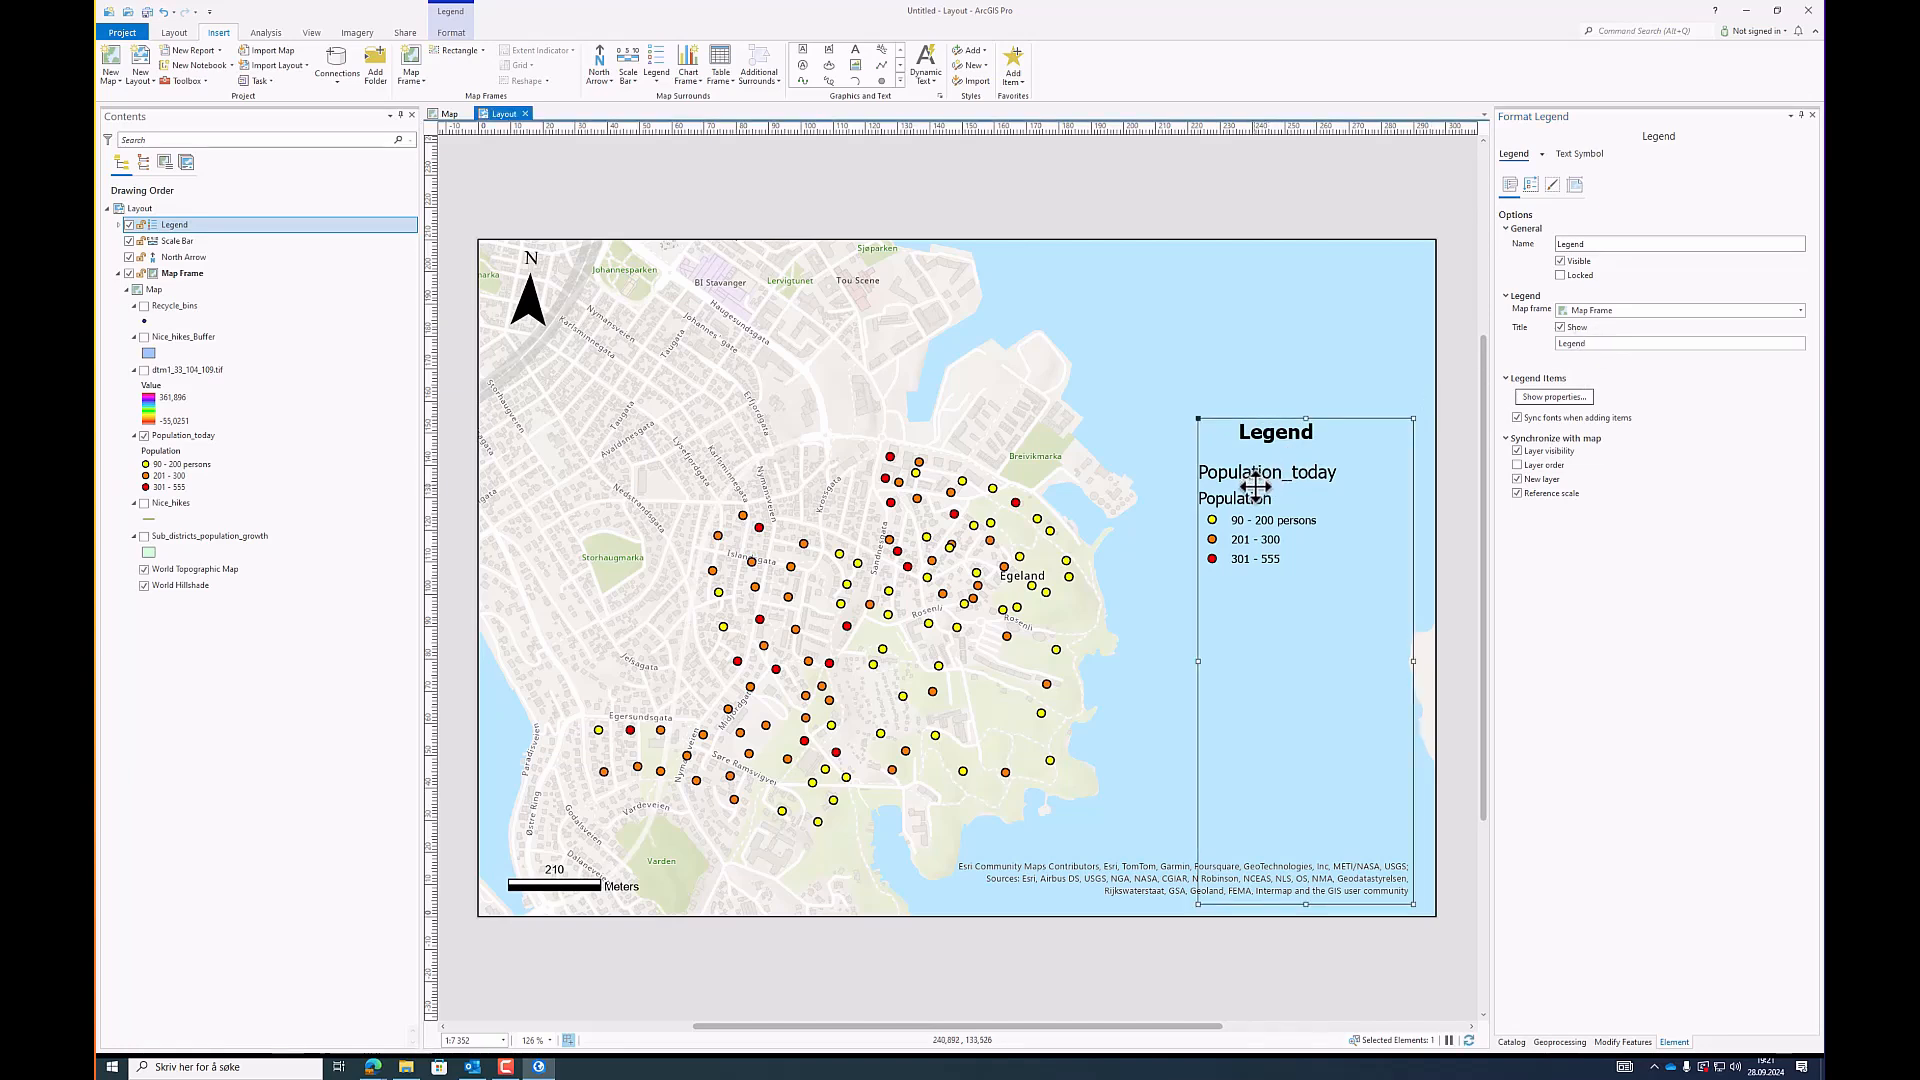
Step: Give the legend a black 1 pt border and a white background, and move it into the page's lower-right corner
left_click(1529, 185)
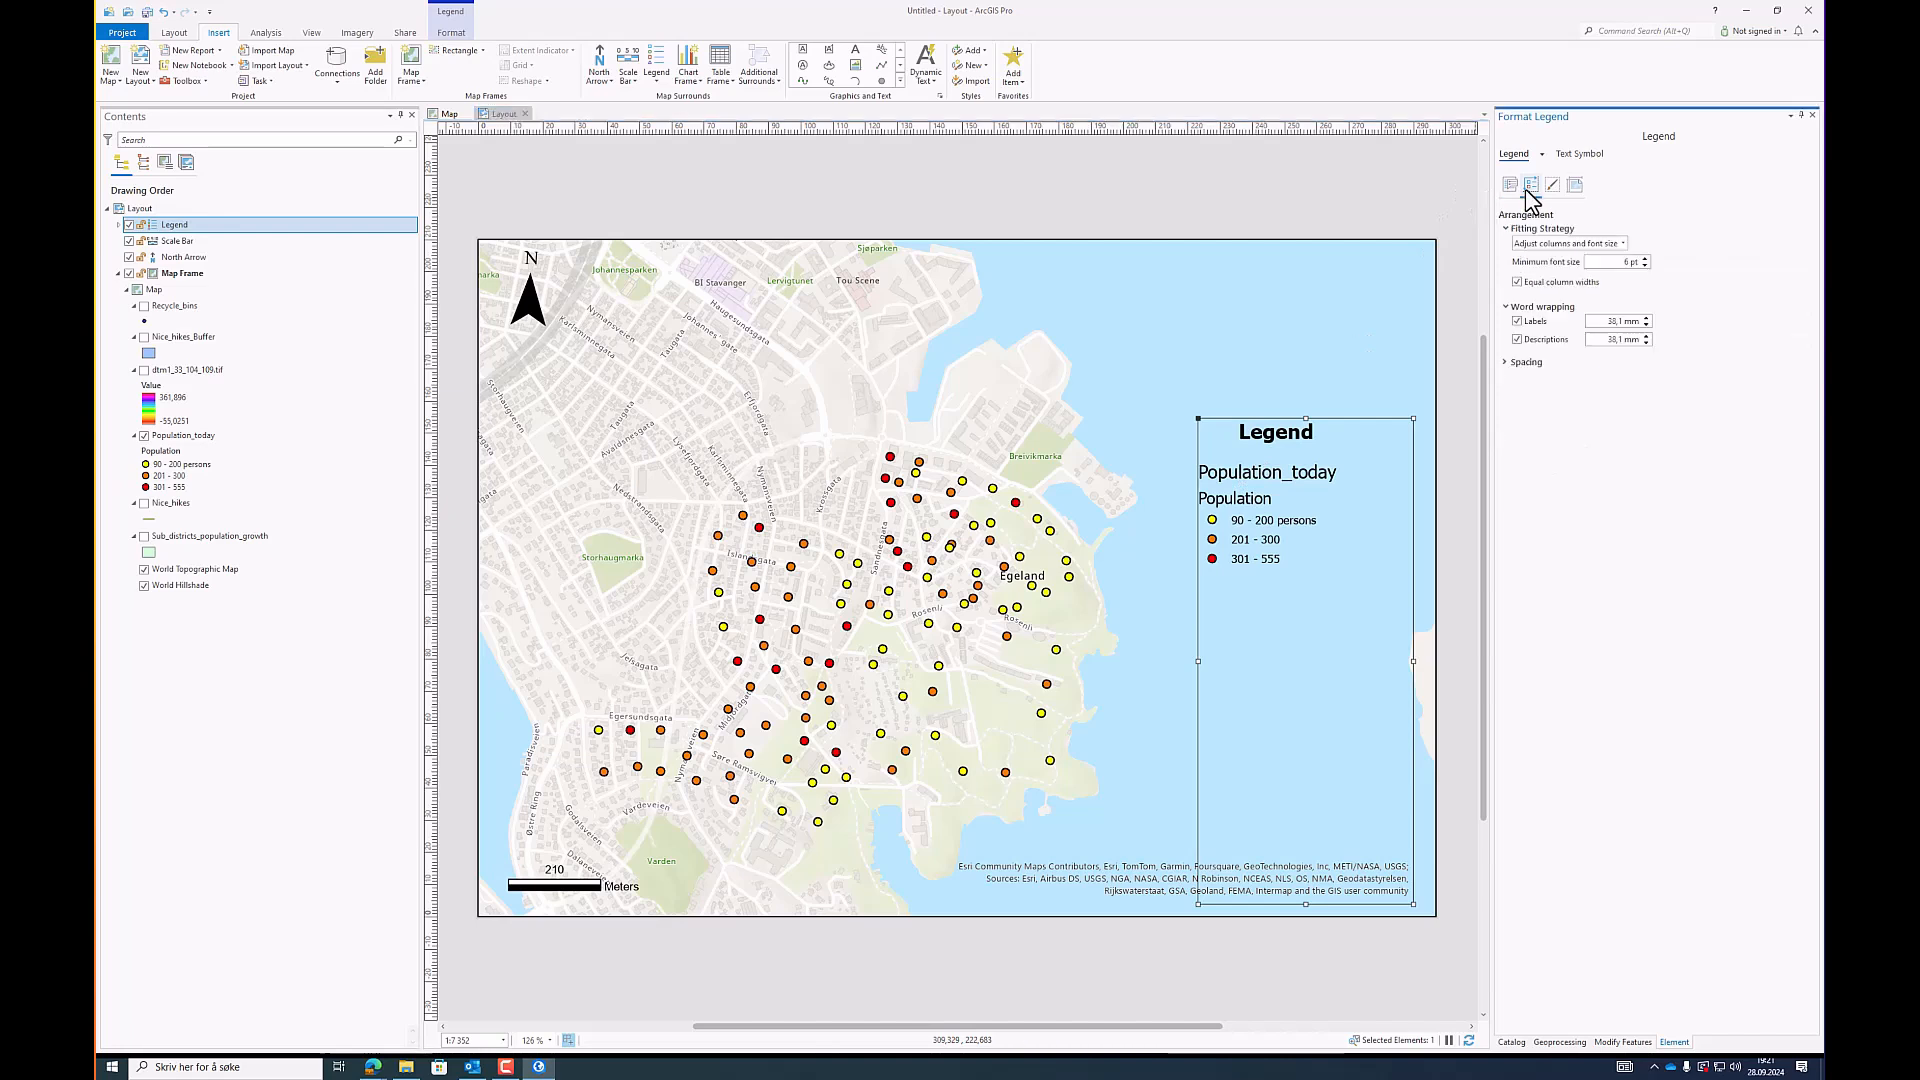
left_click(1553, 188)
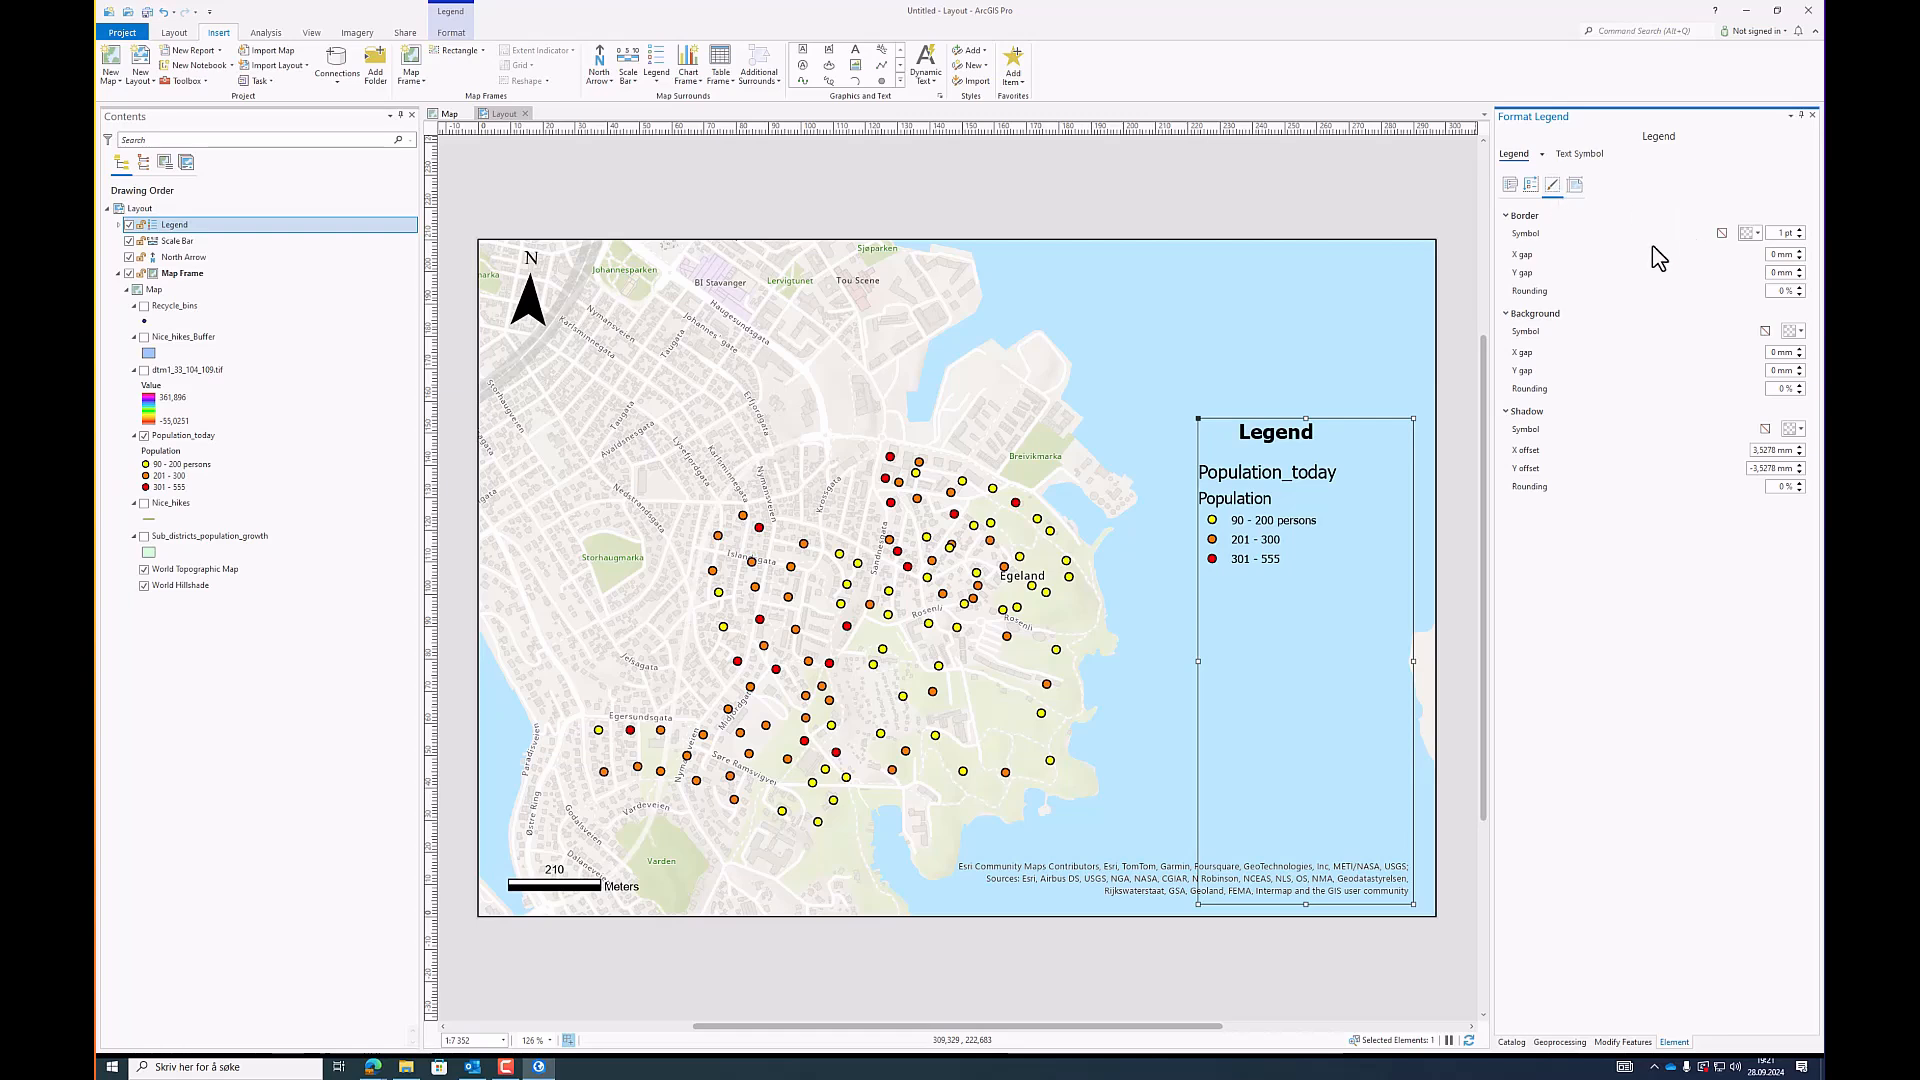
left_click(1753, 234)
left_click(1655, 402)
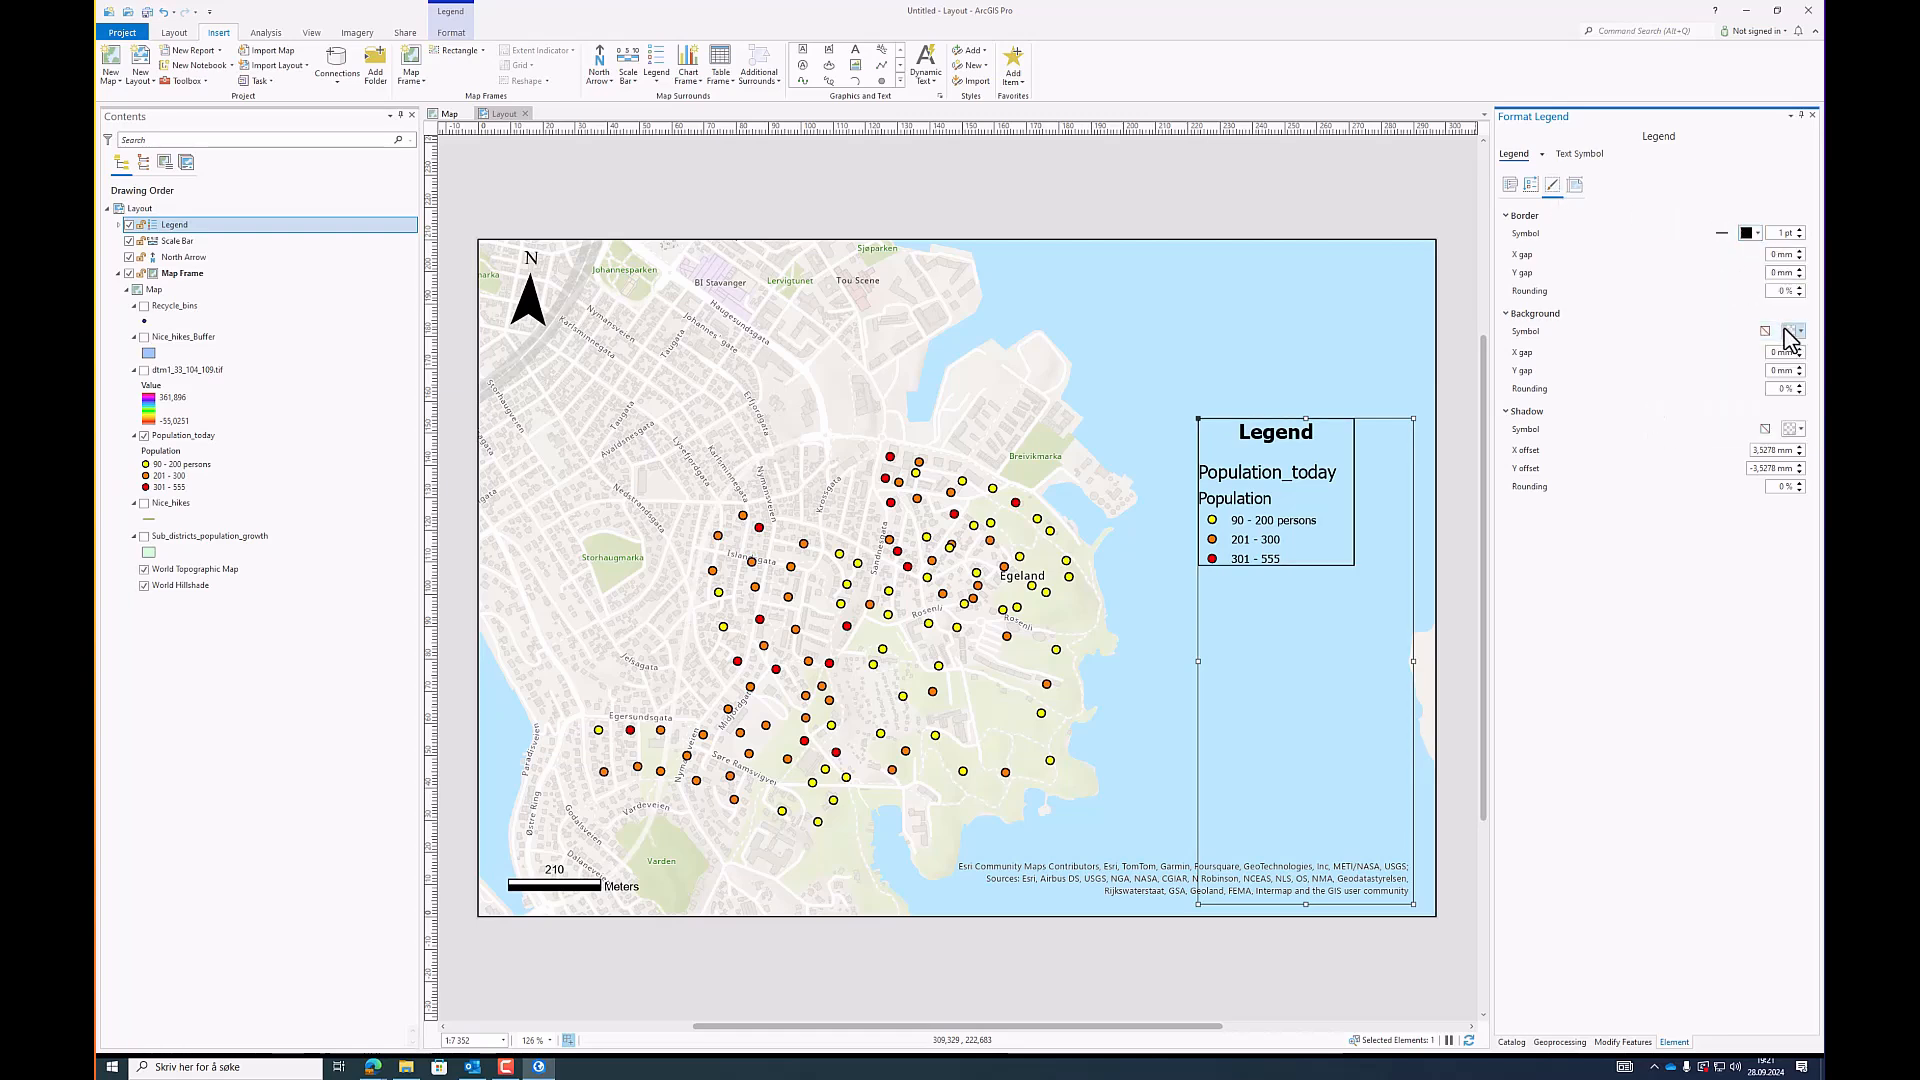
left_click(1792, 332)
left_click(1656, 378)
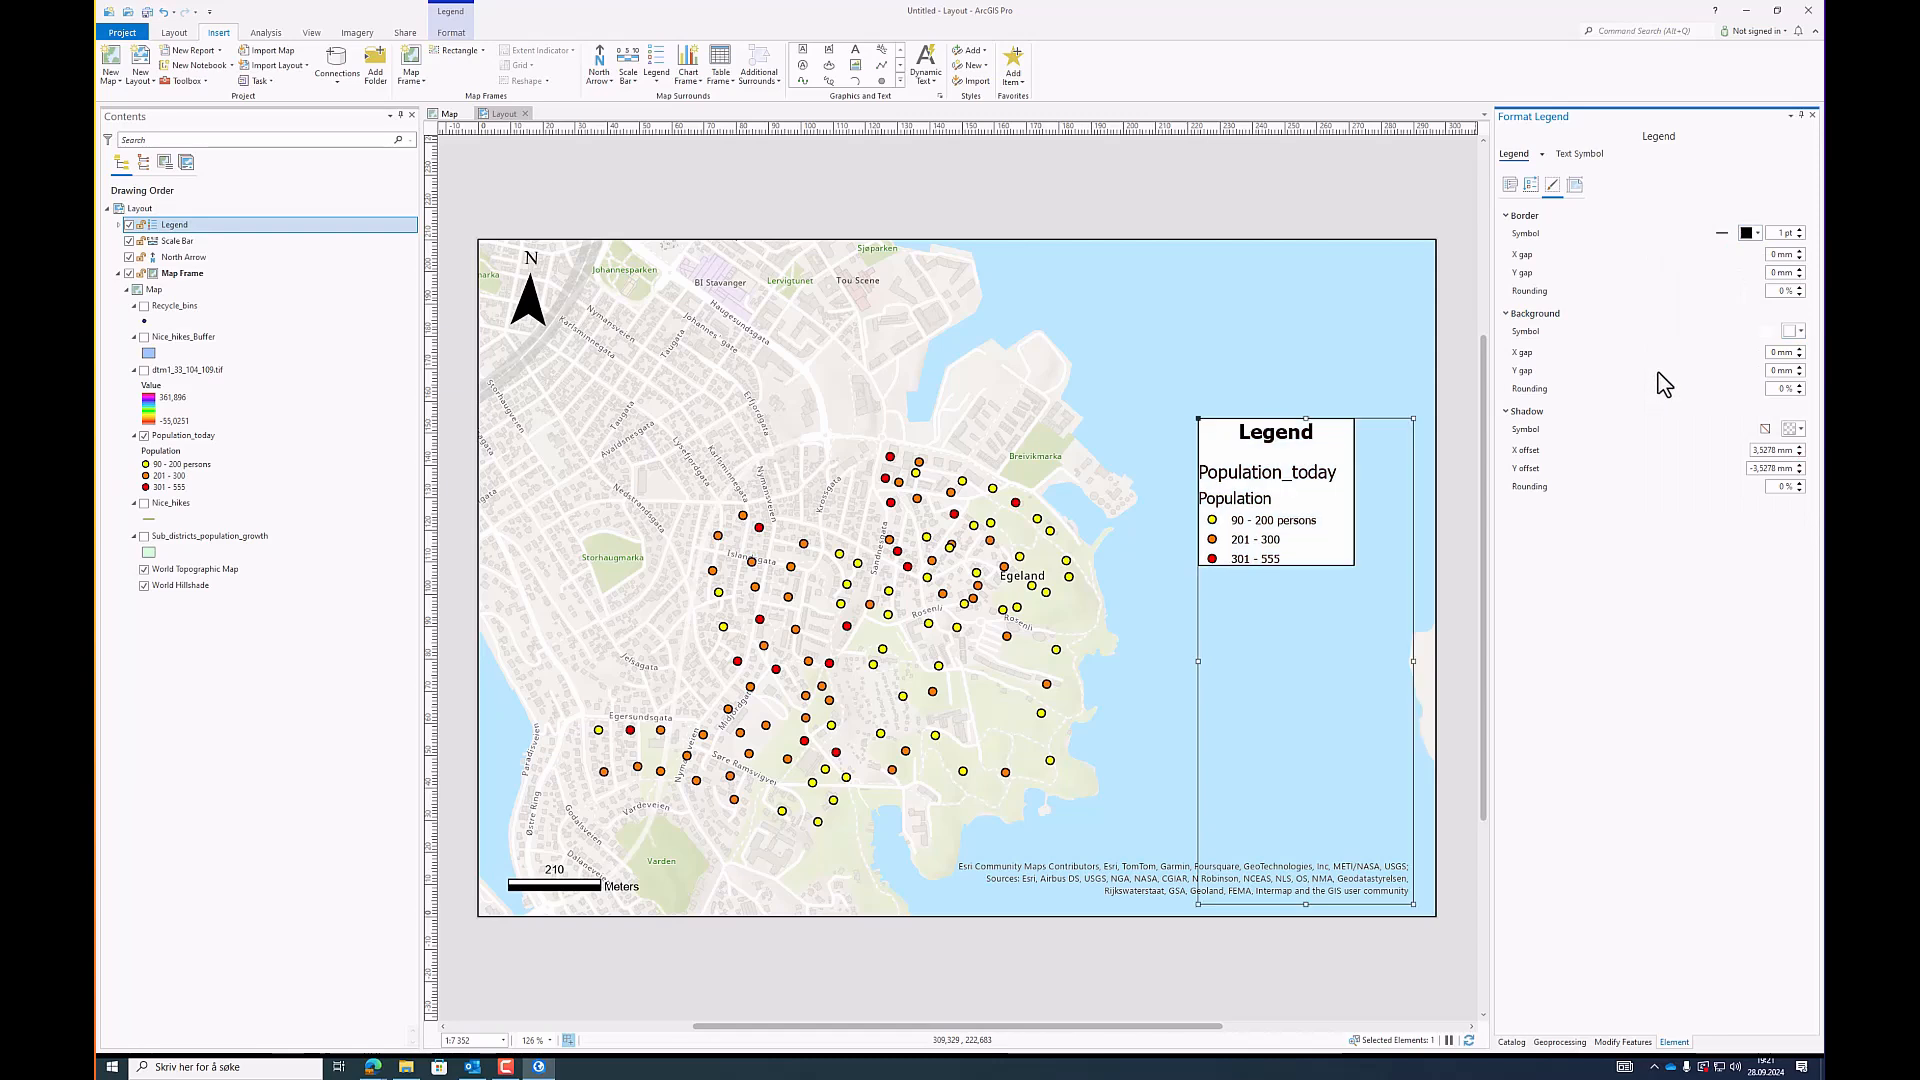
left_click_drag(1291, 486, 1372, 837)
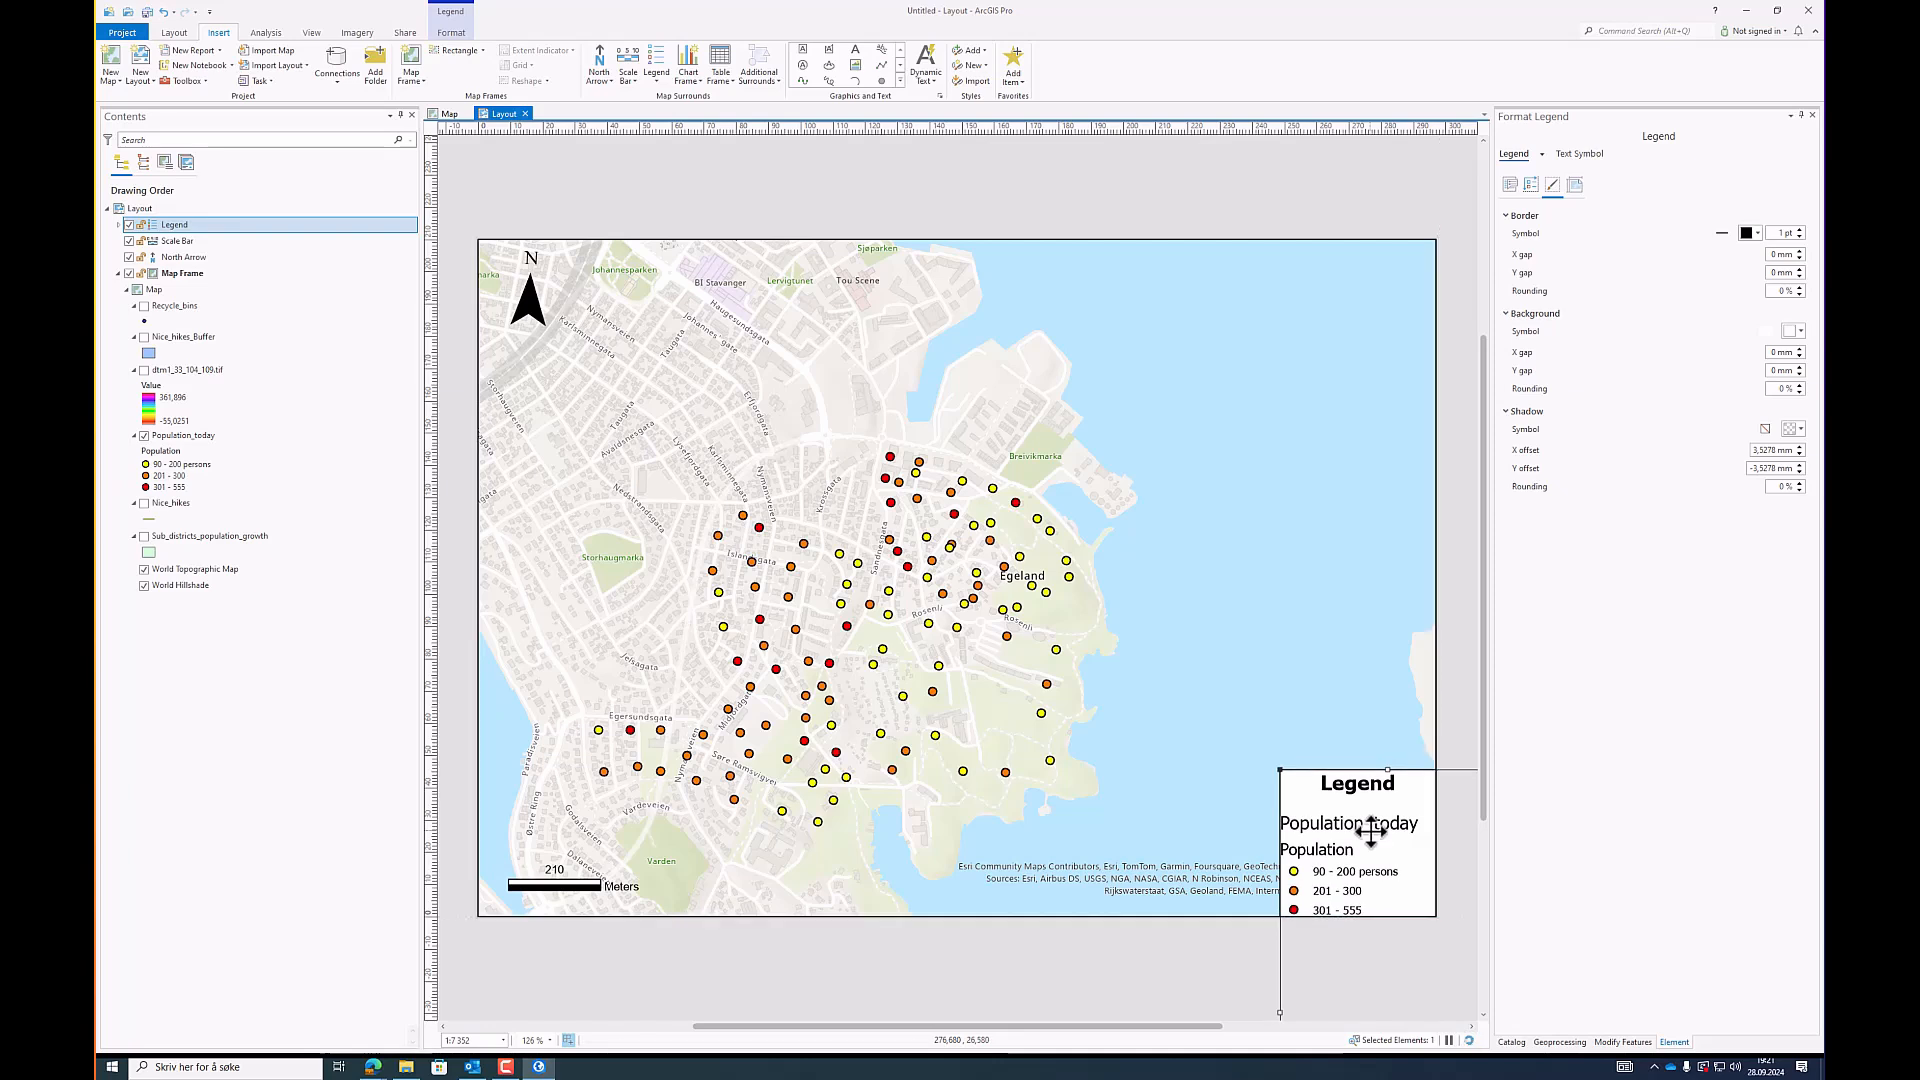
left_click(1457, 505)
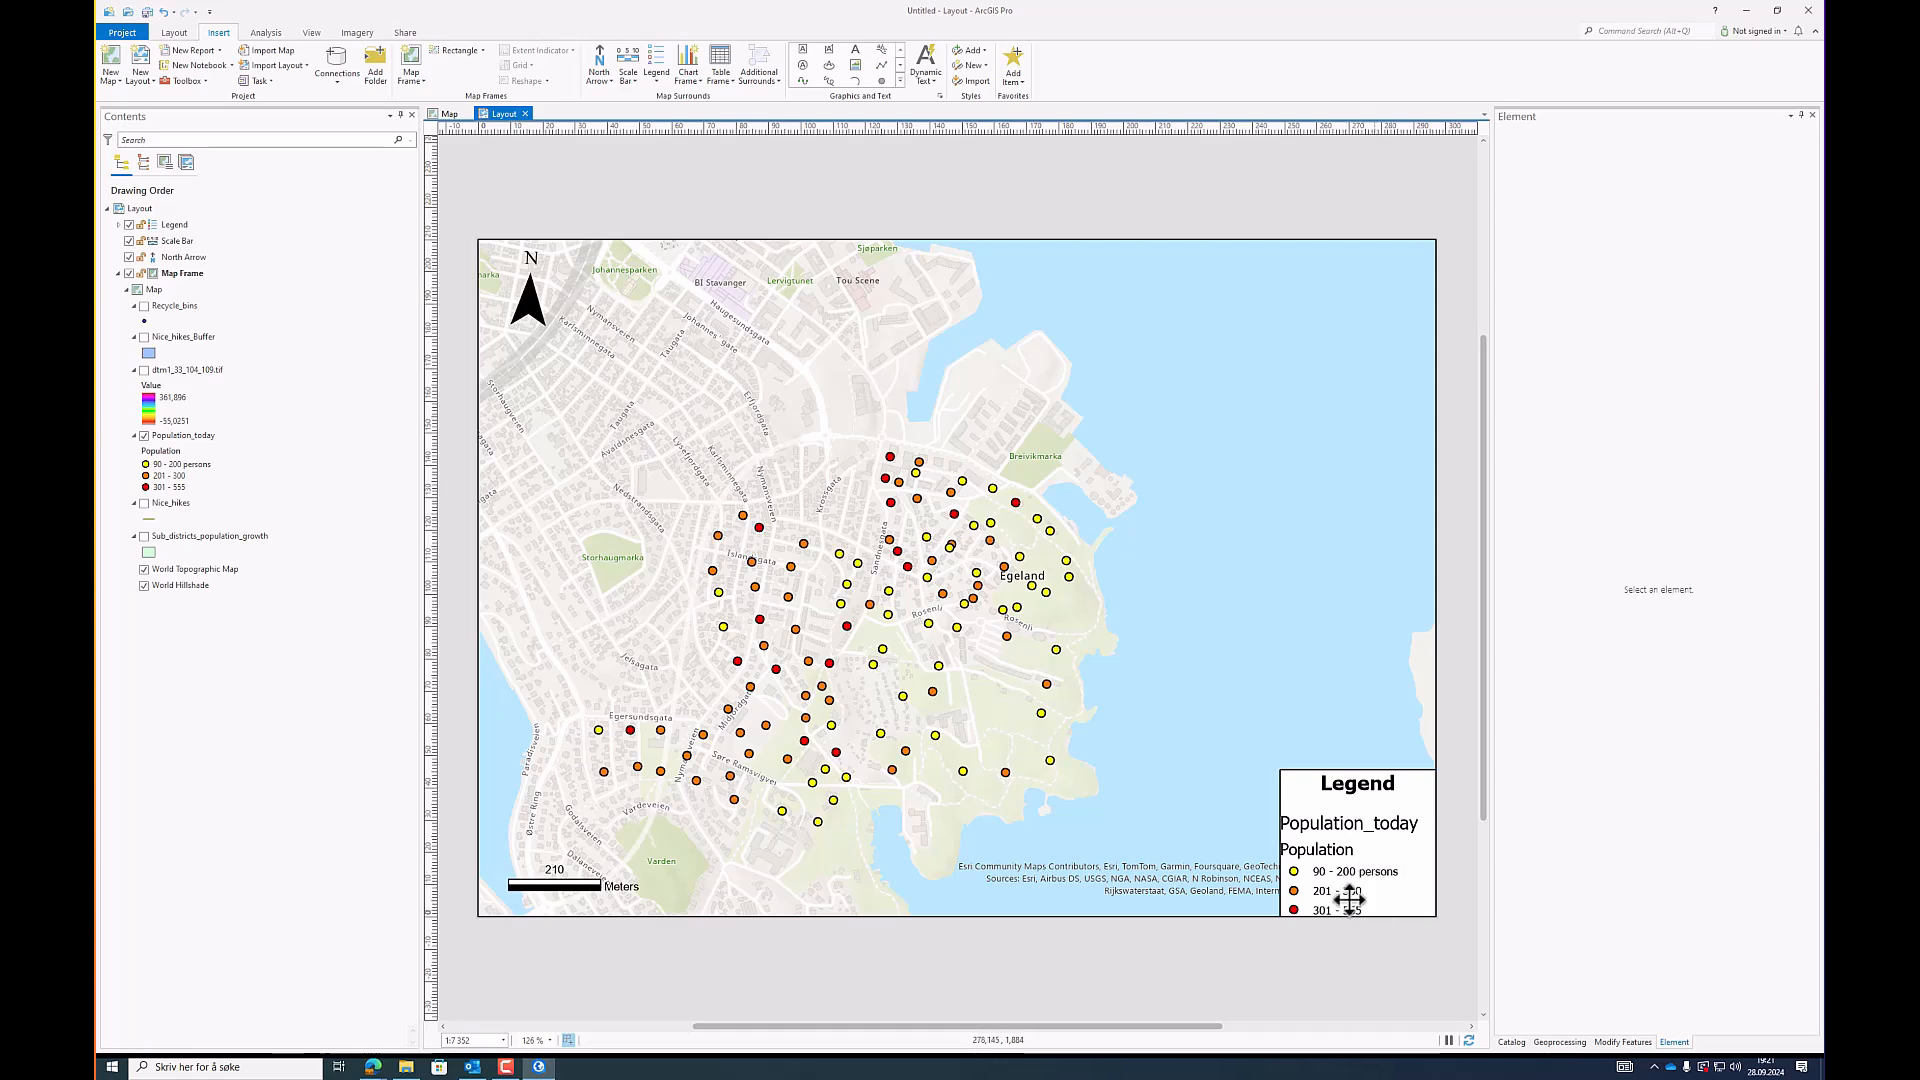
Step: In the map's Population_today symbology, relabel the upper two classes as 201 - 300 persons and 301 - 555 persons, and return to the layout
left_click(450, 114)
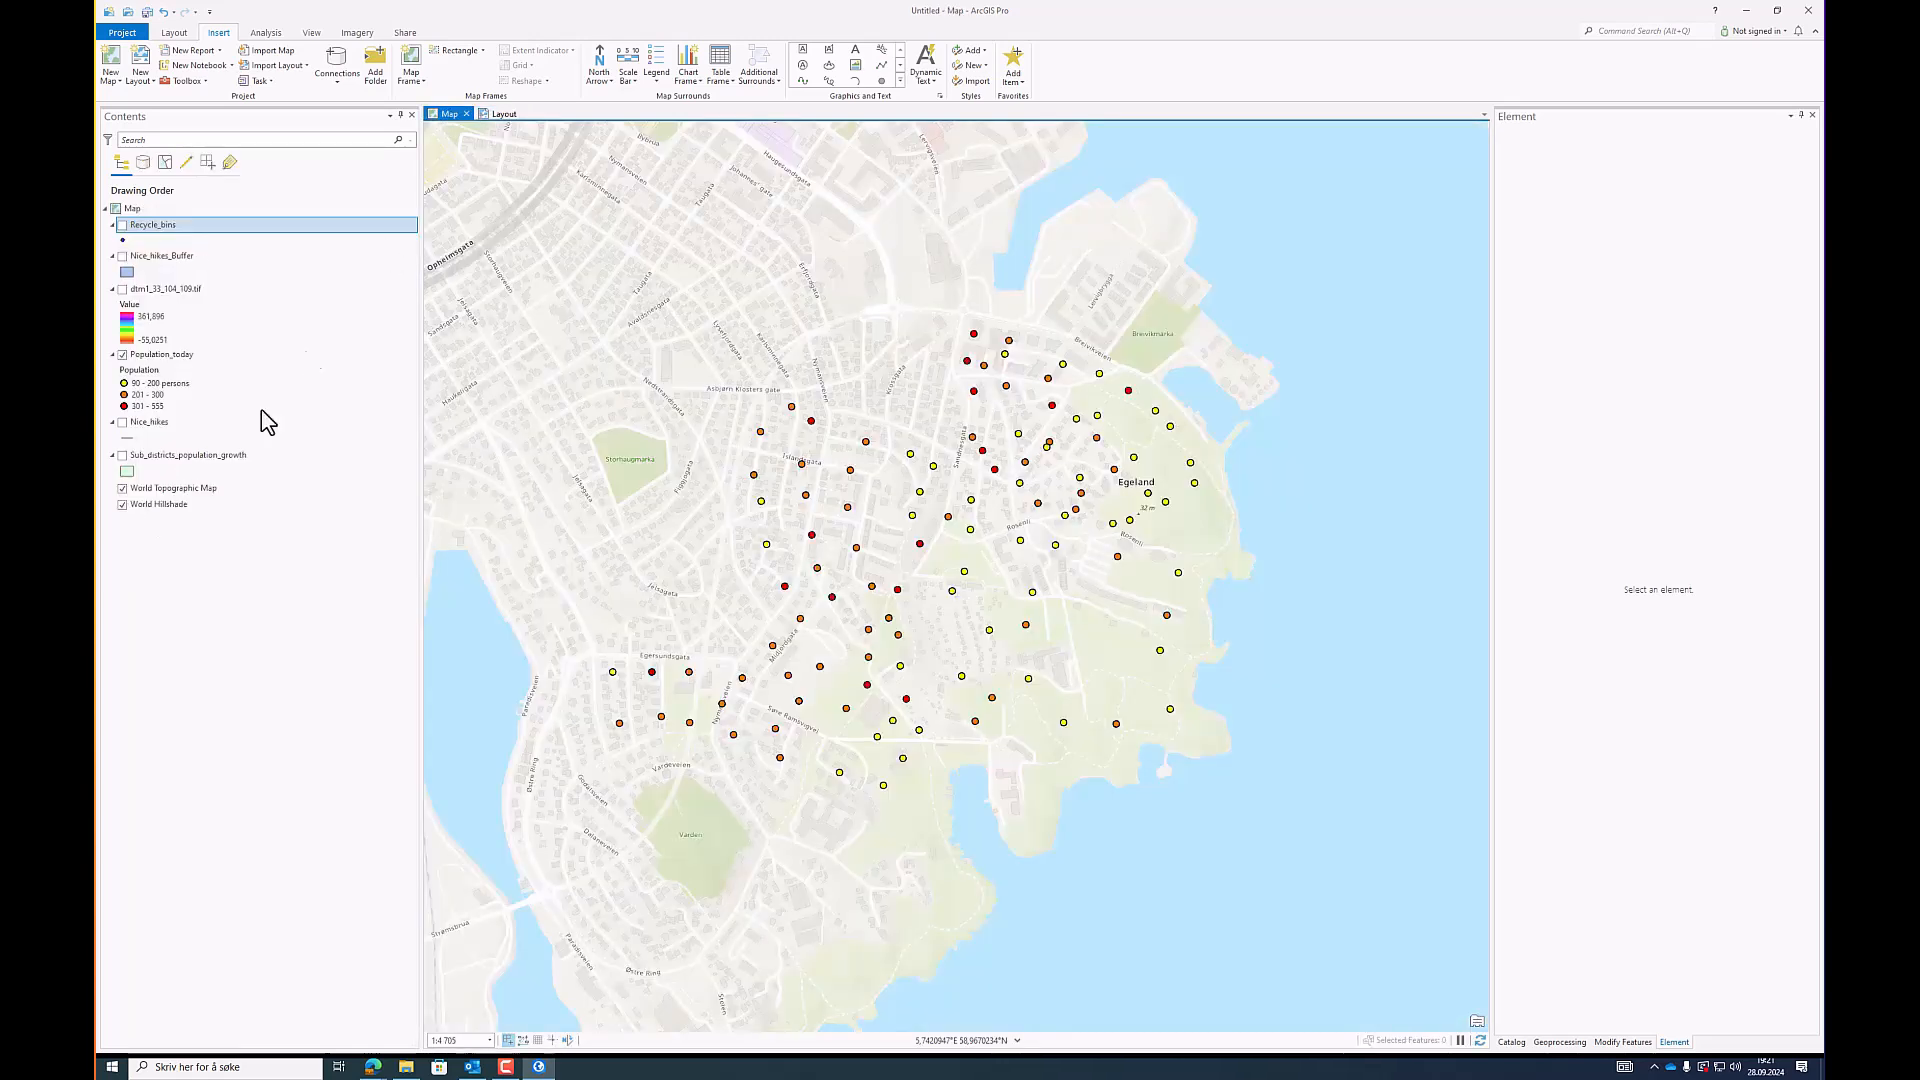
right_click(170, 357)
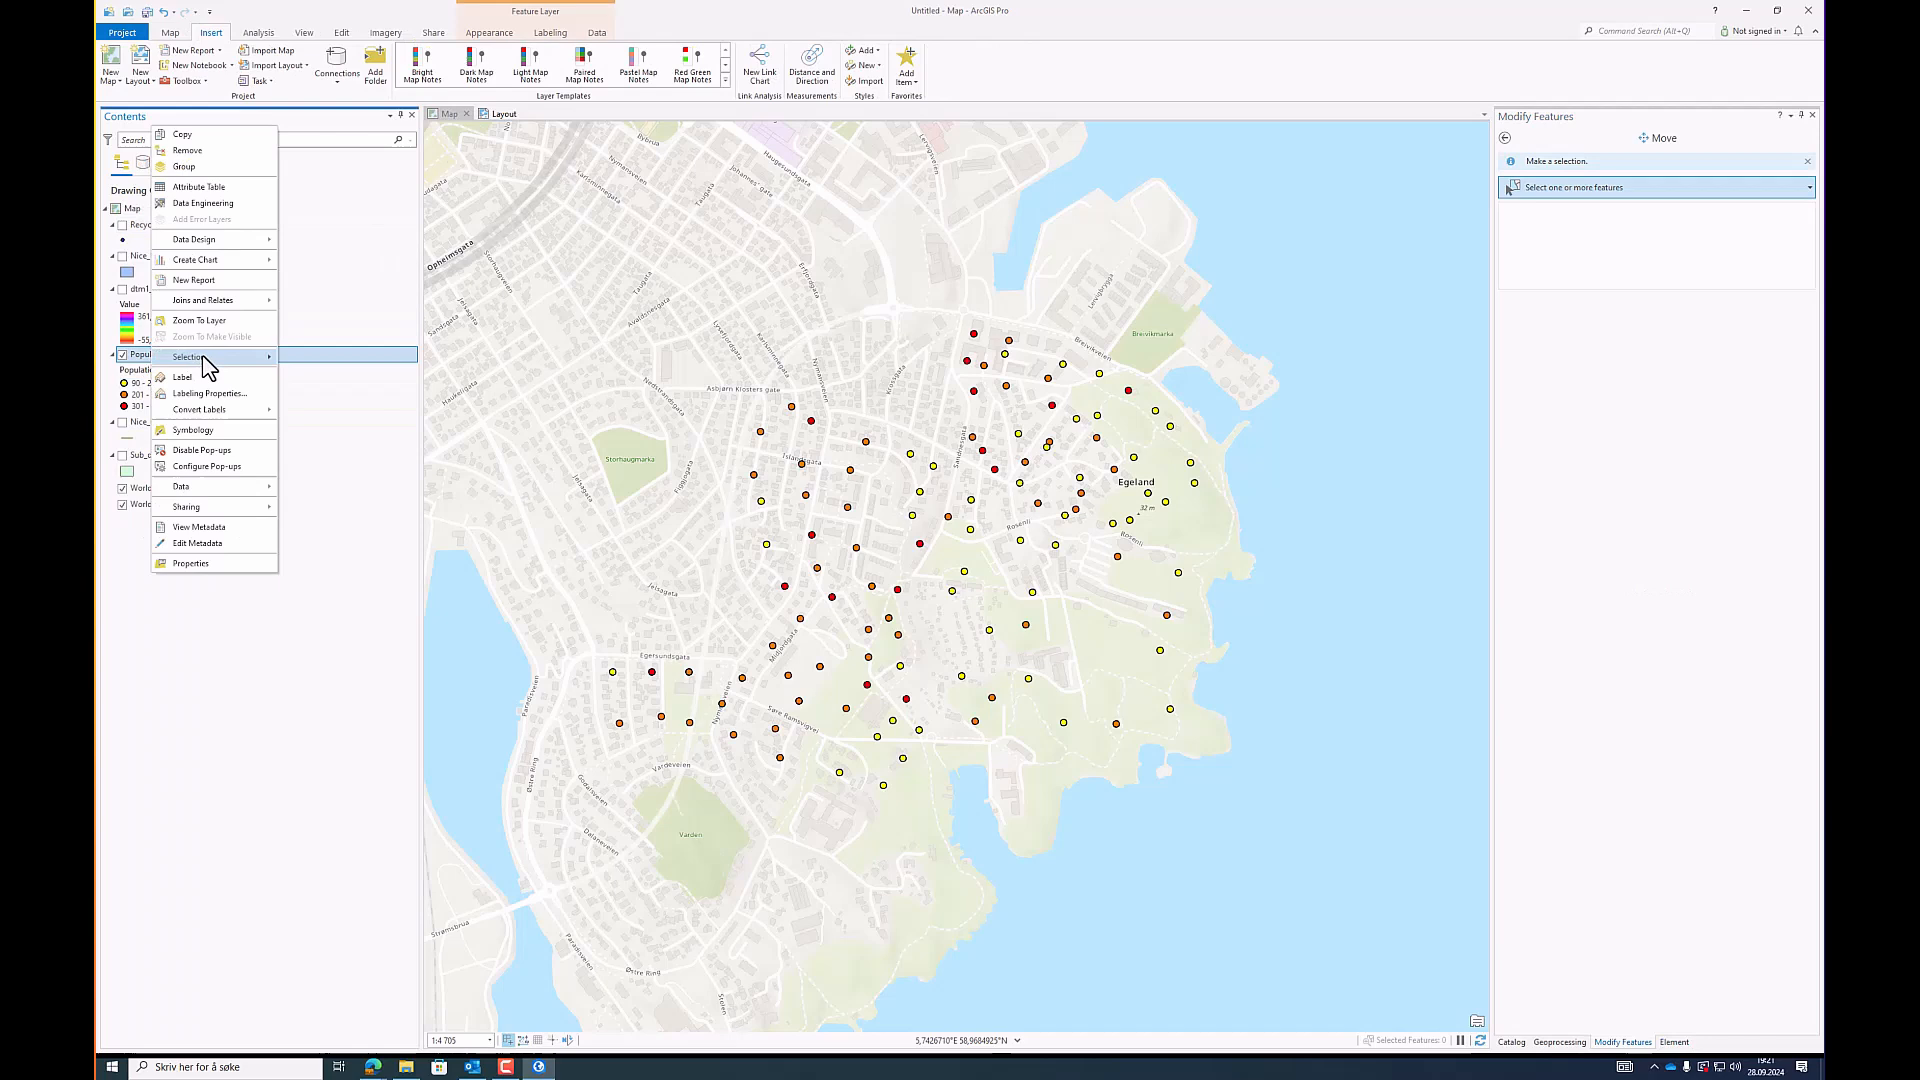
left_click(210, 430)
double_click(1690, 390)
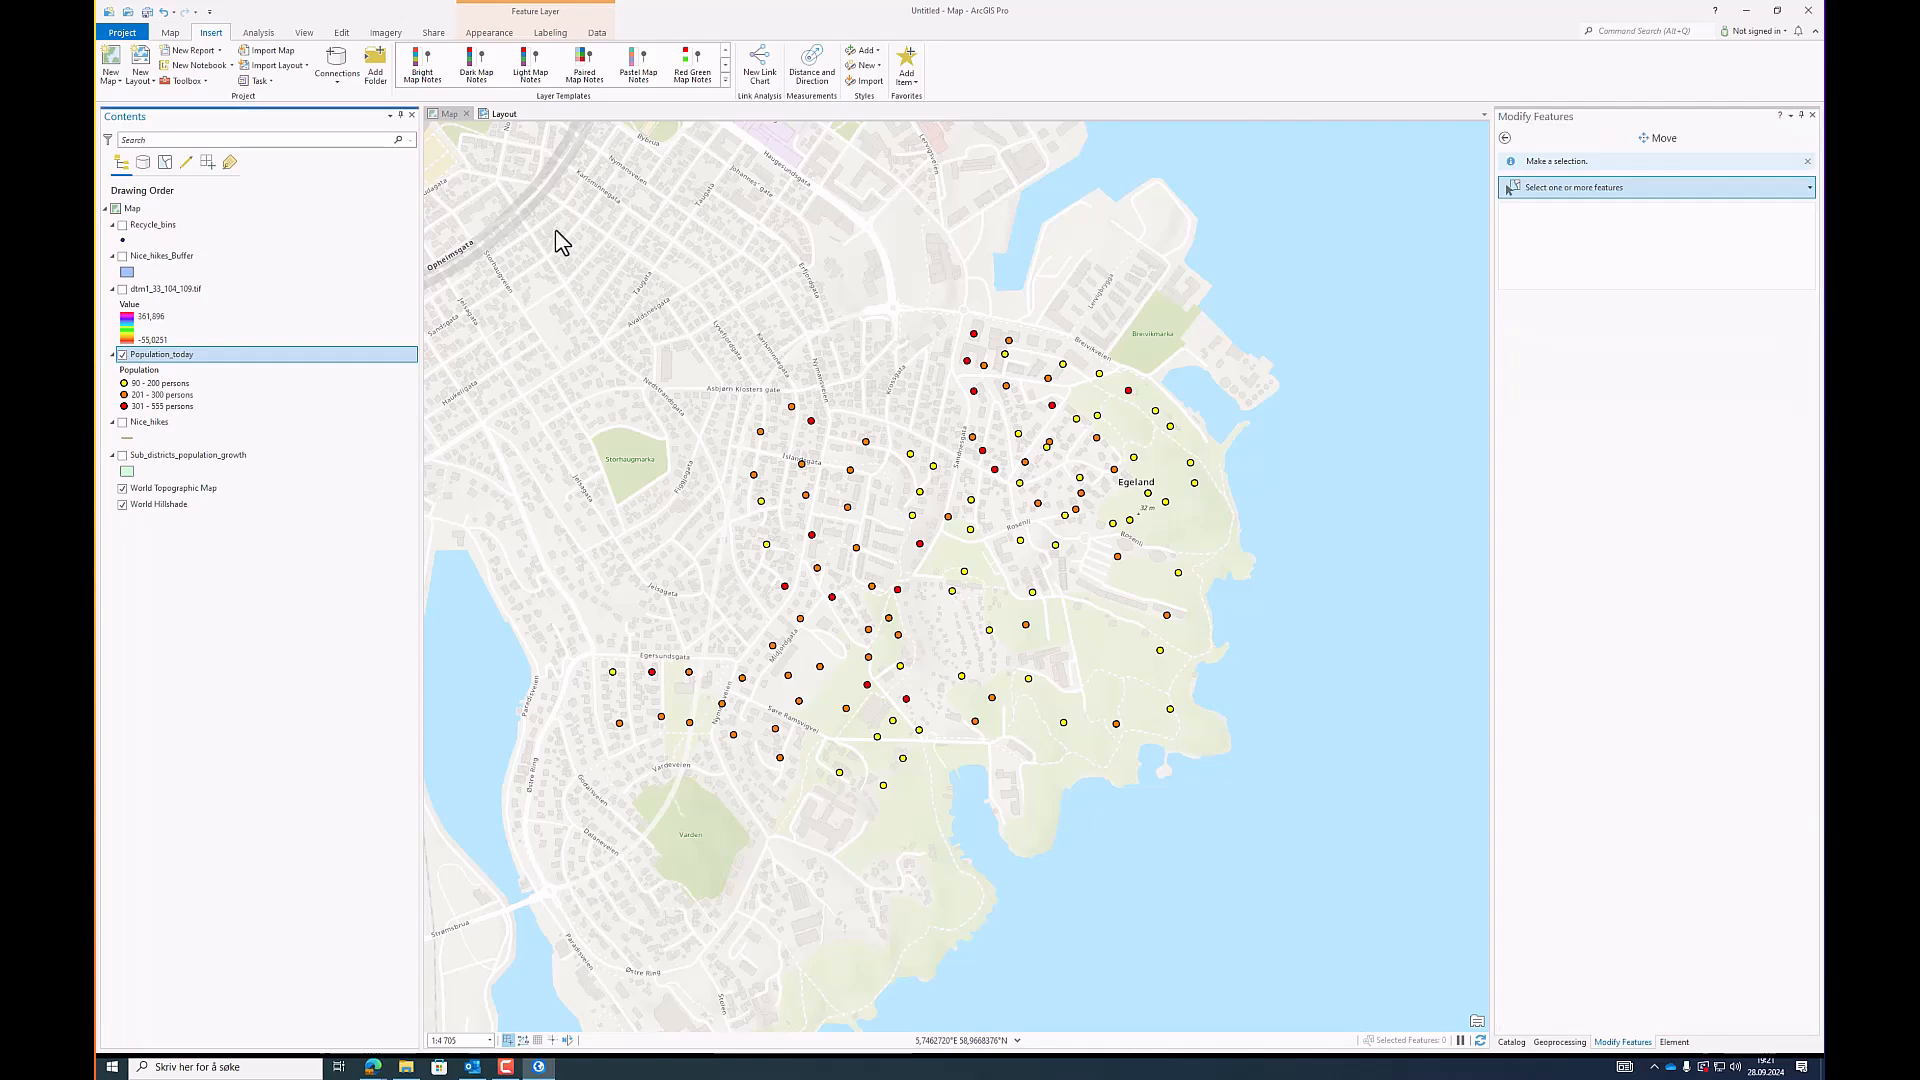
left_click(501, 114)
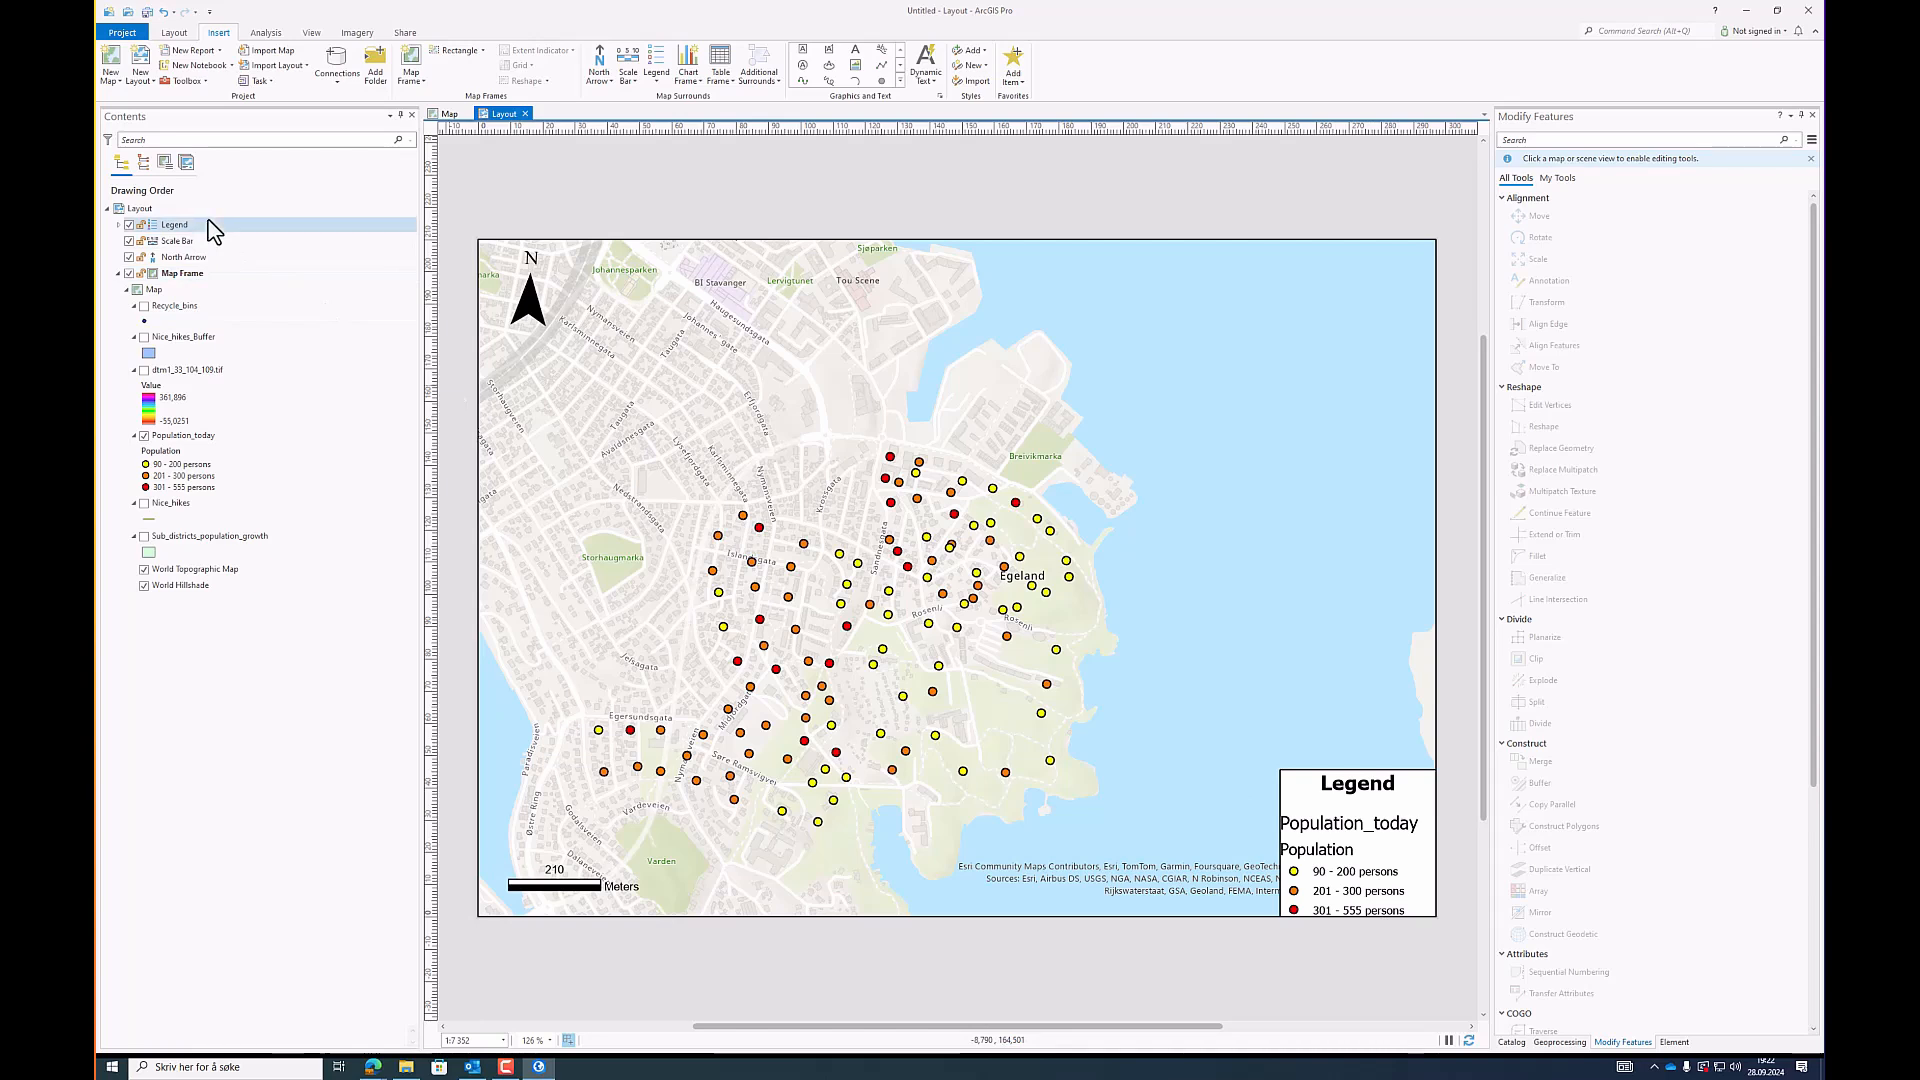
Step: Hide the headings of the Population_today legend item and move the legend down to the page's bottom edge
left_click(118, 226)
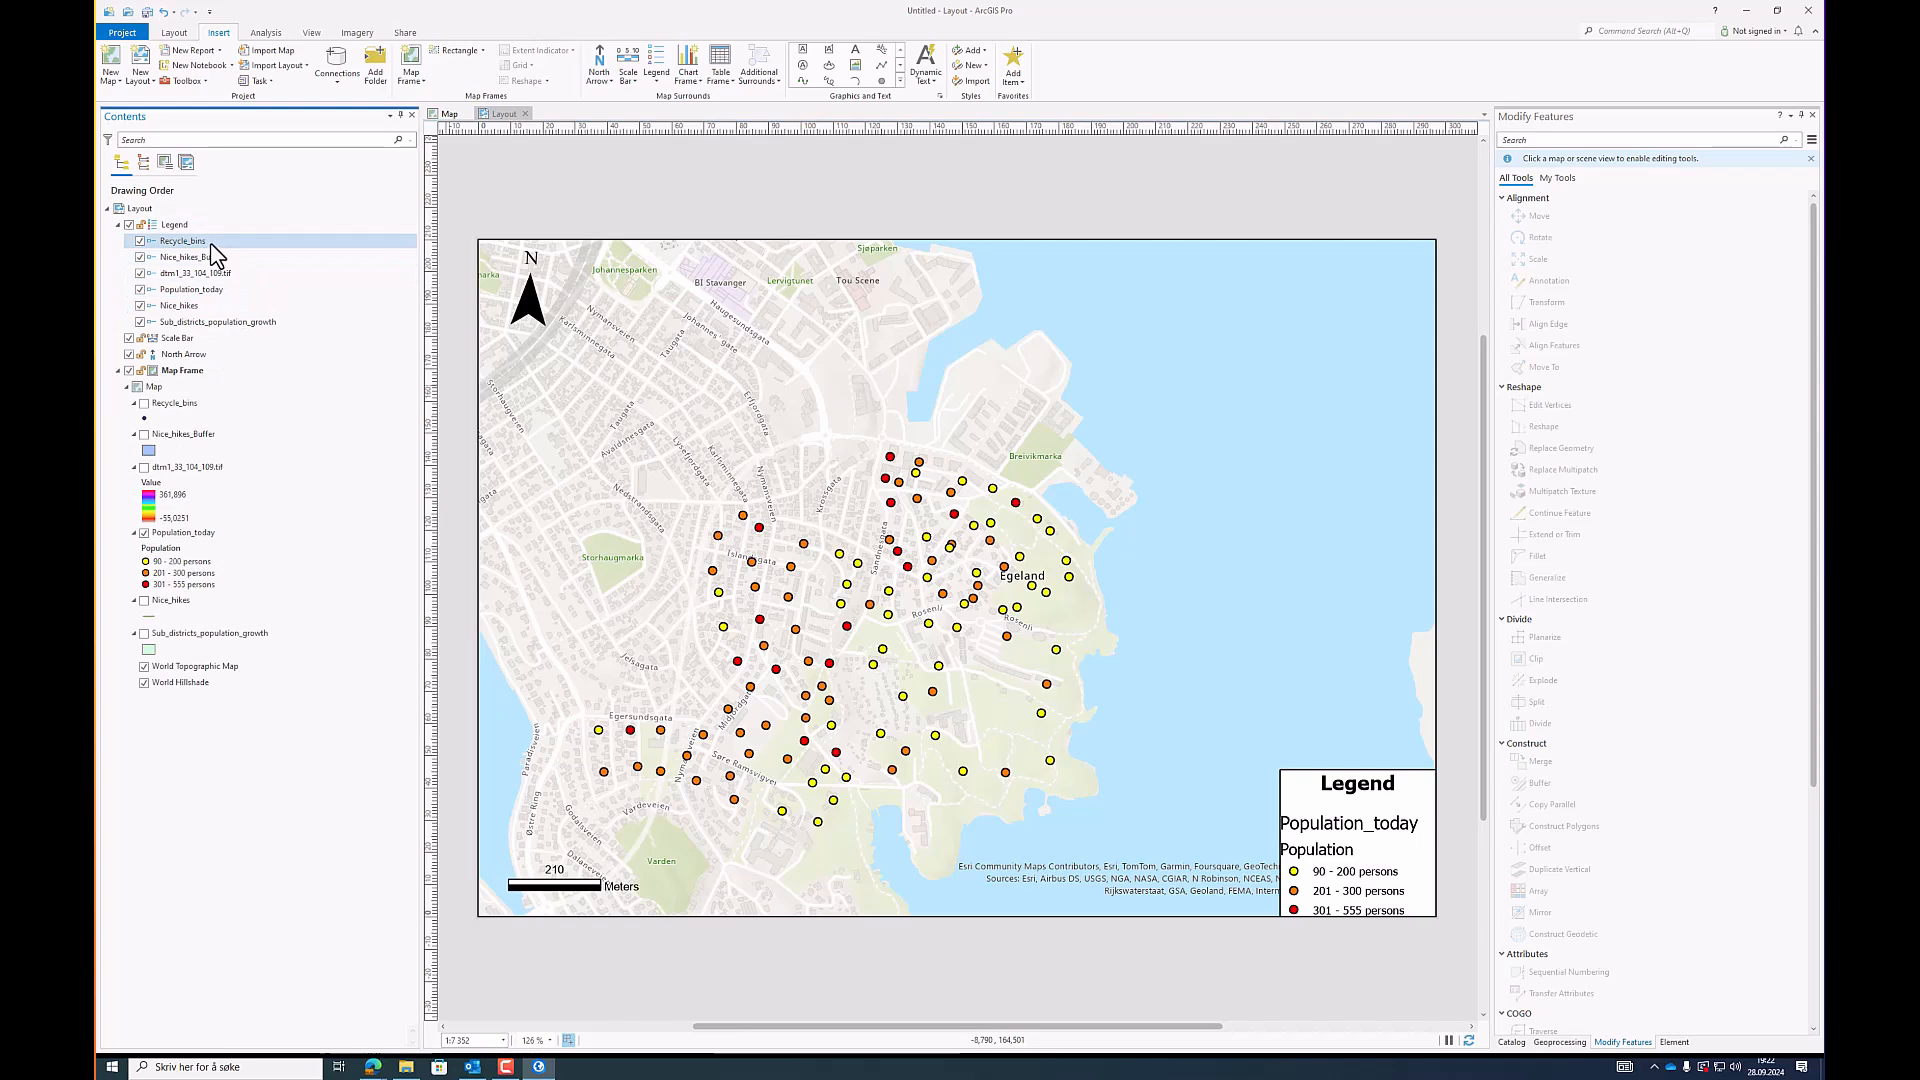
left_click(216, 290)
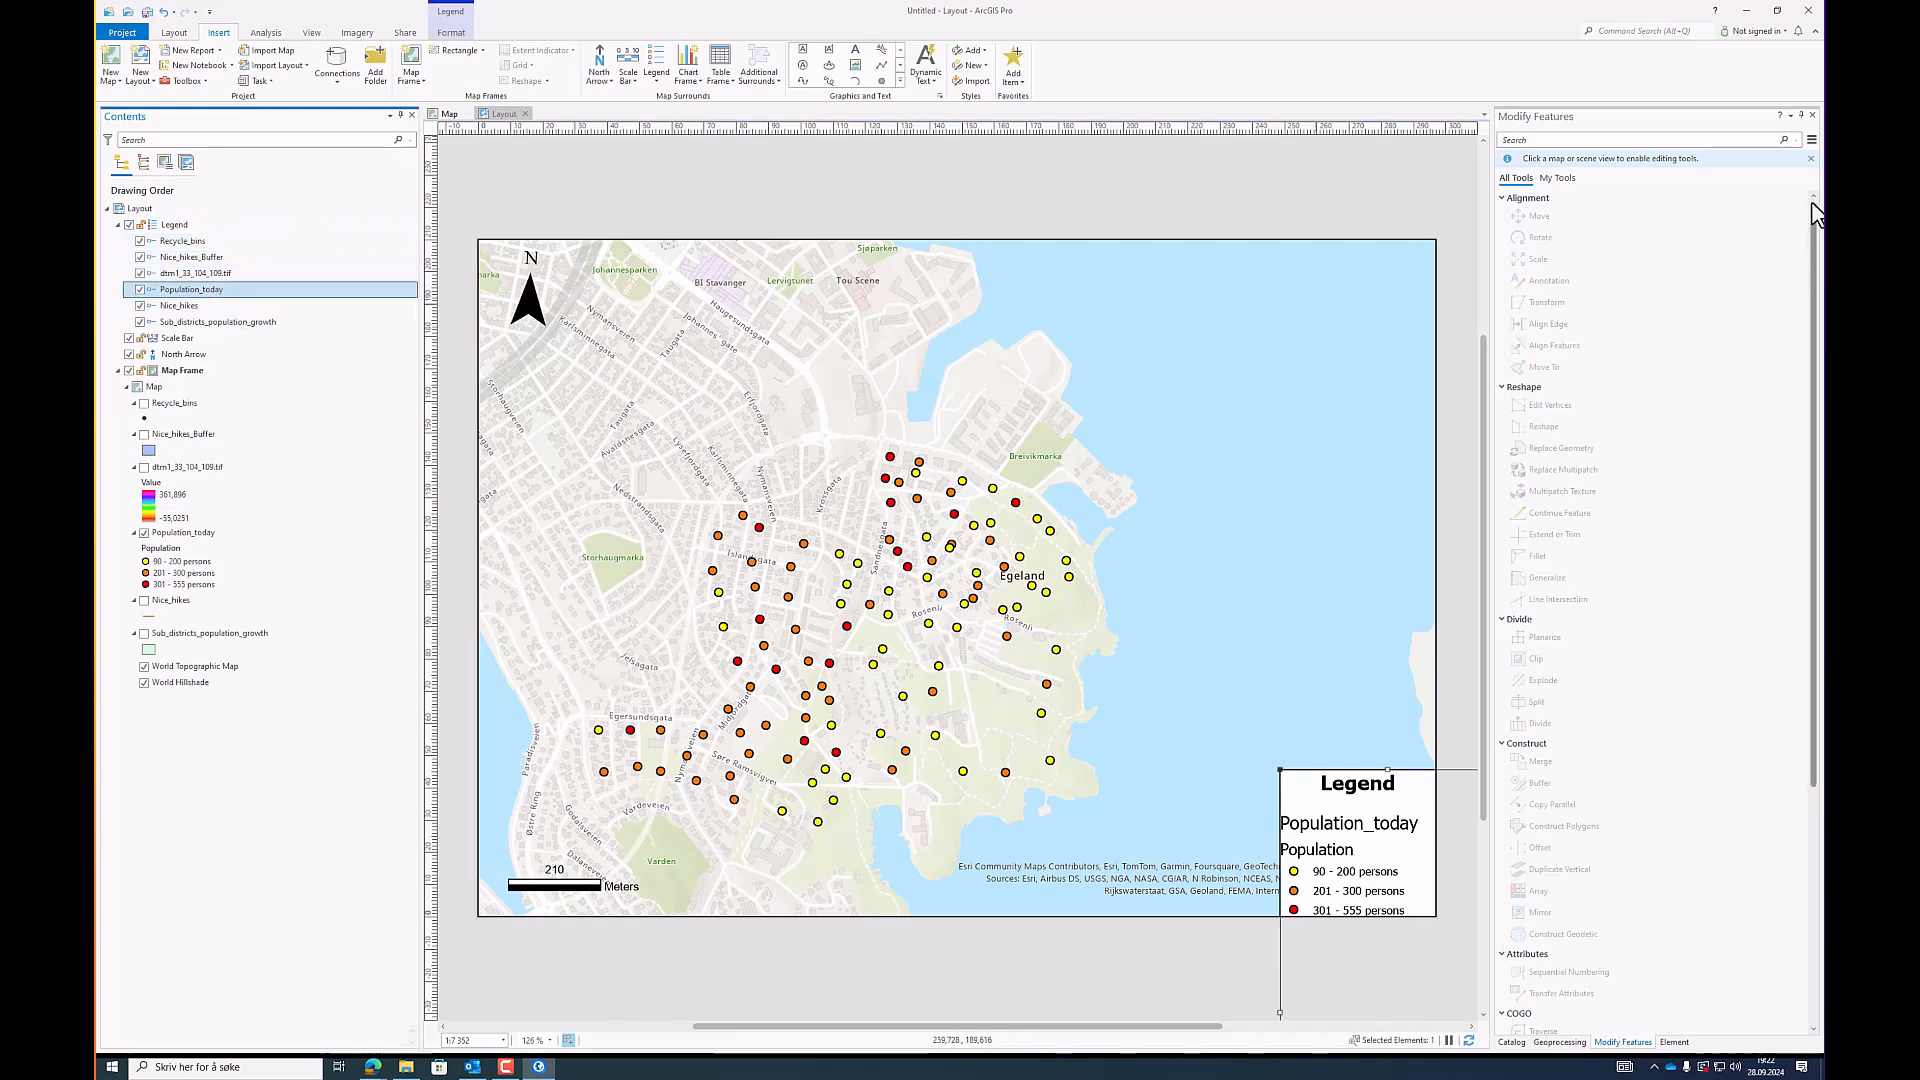
left_click(1812, 116)
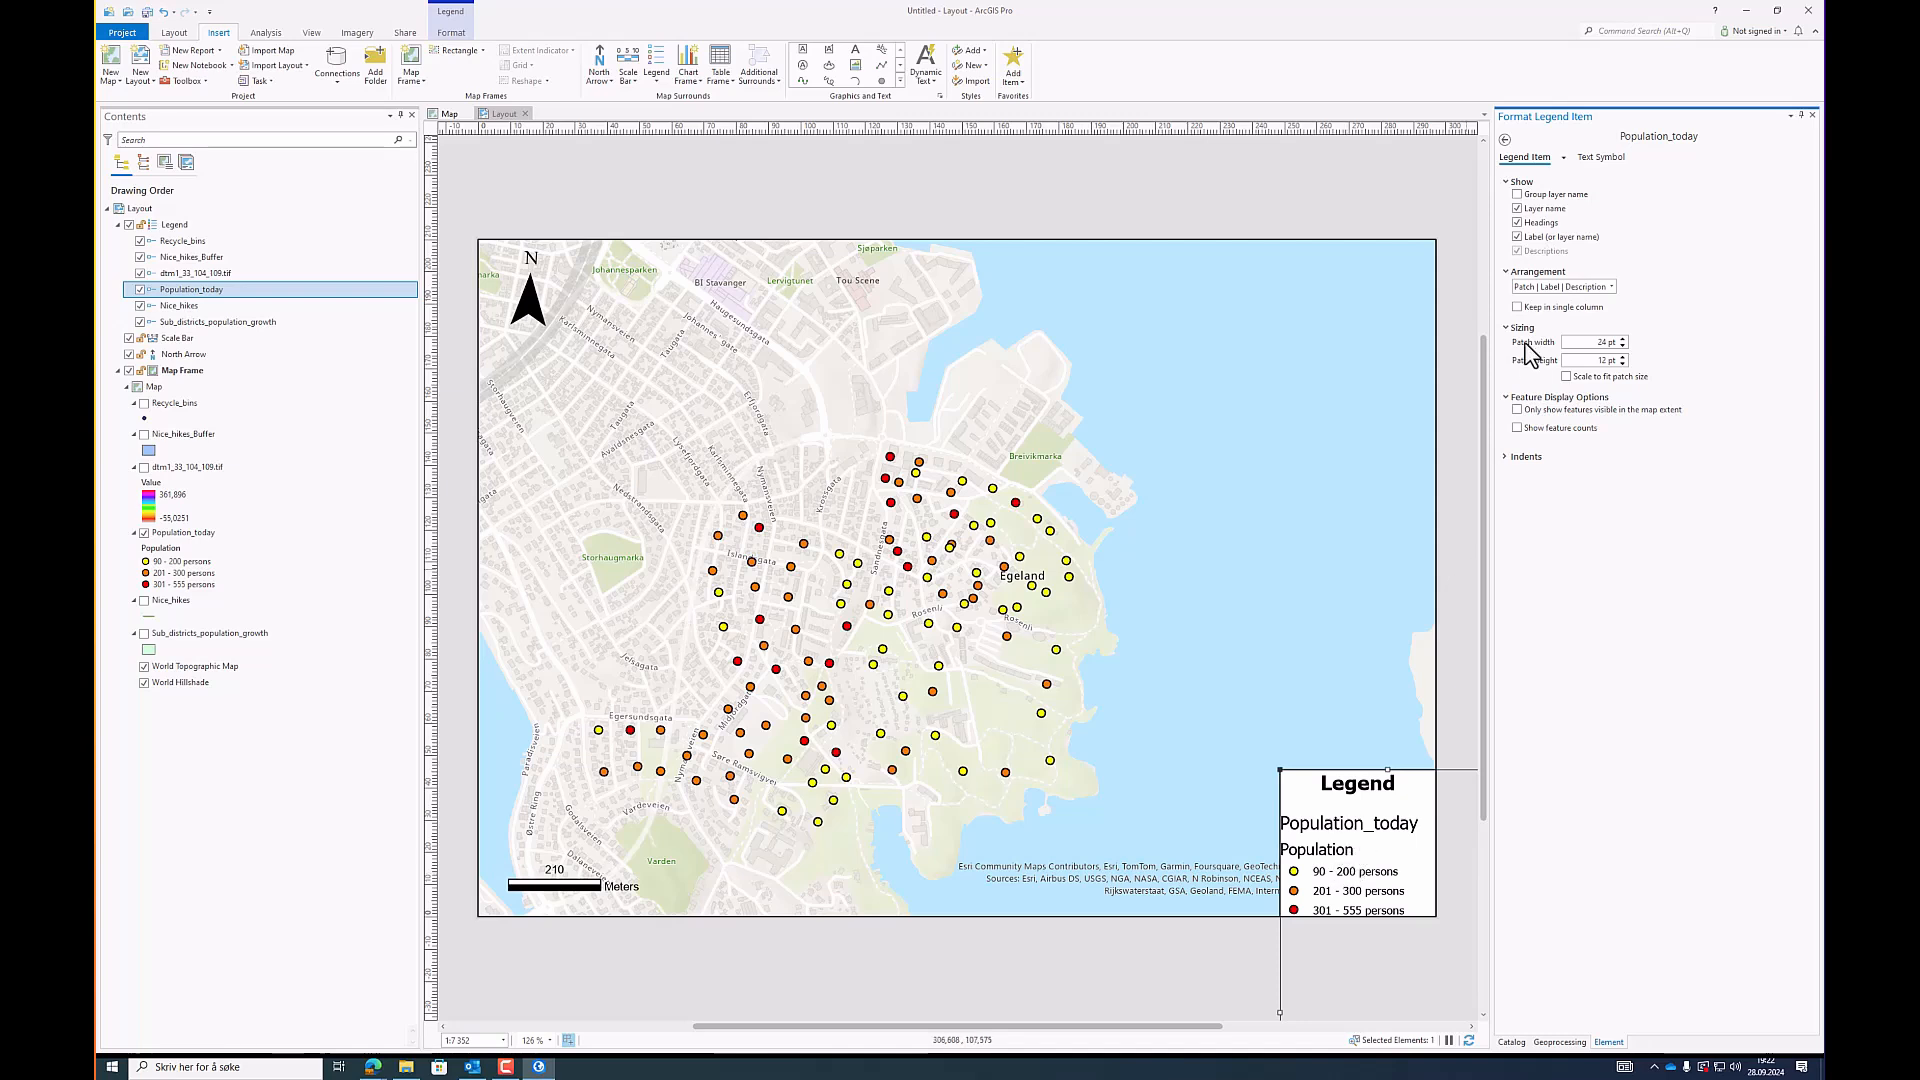
left_click(1516, 222)
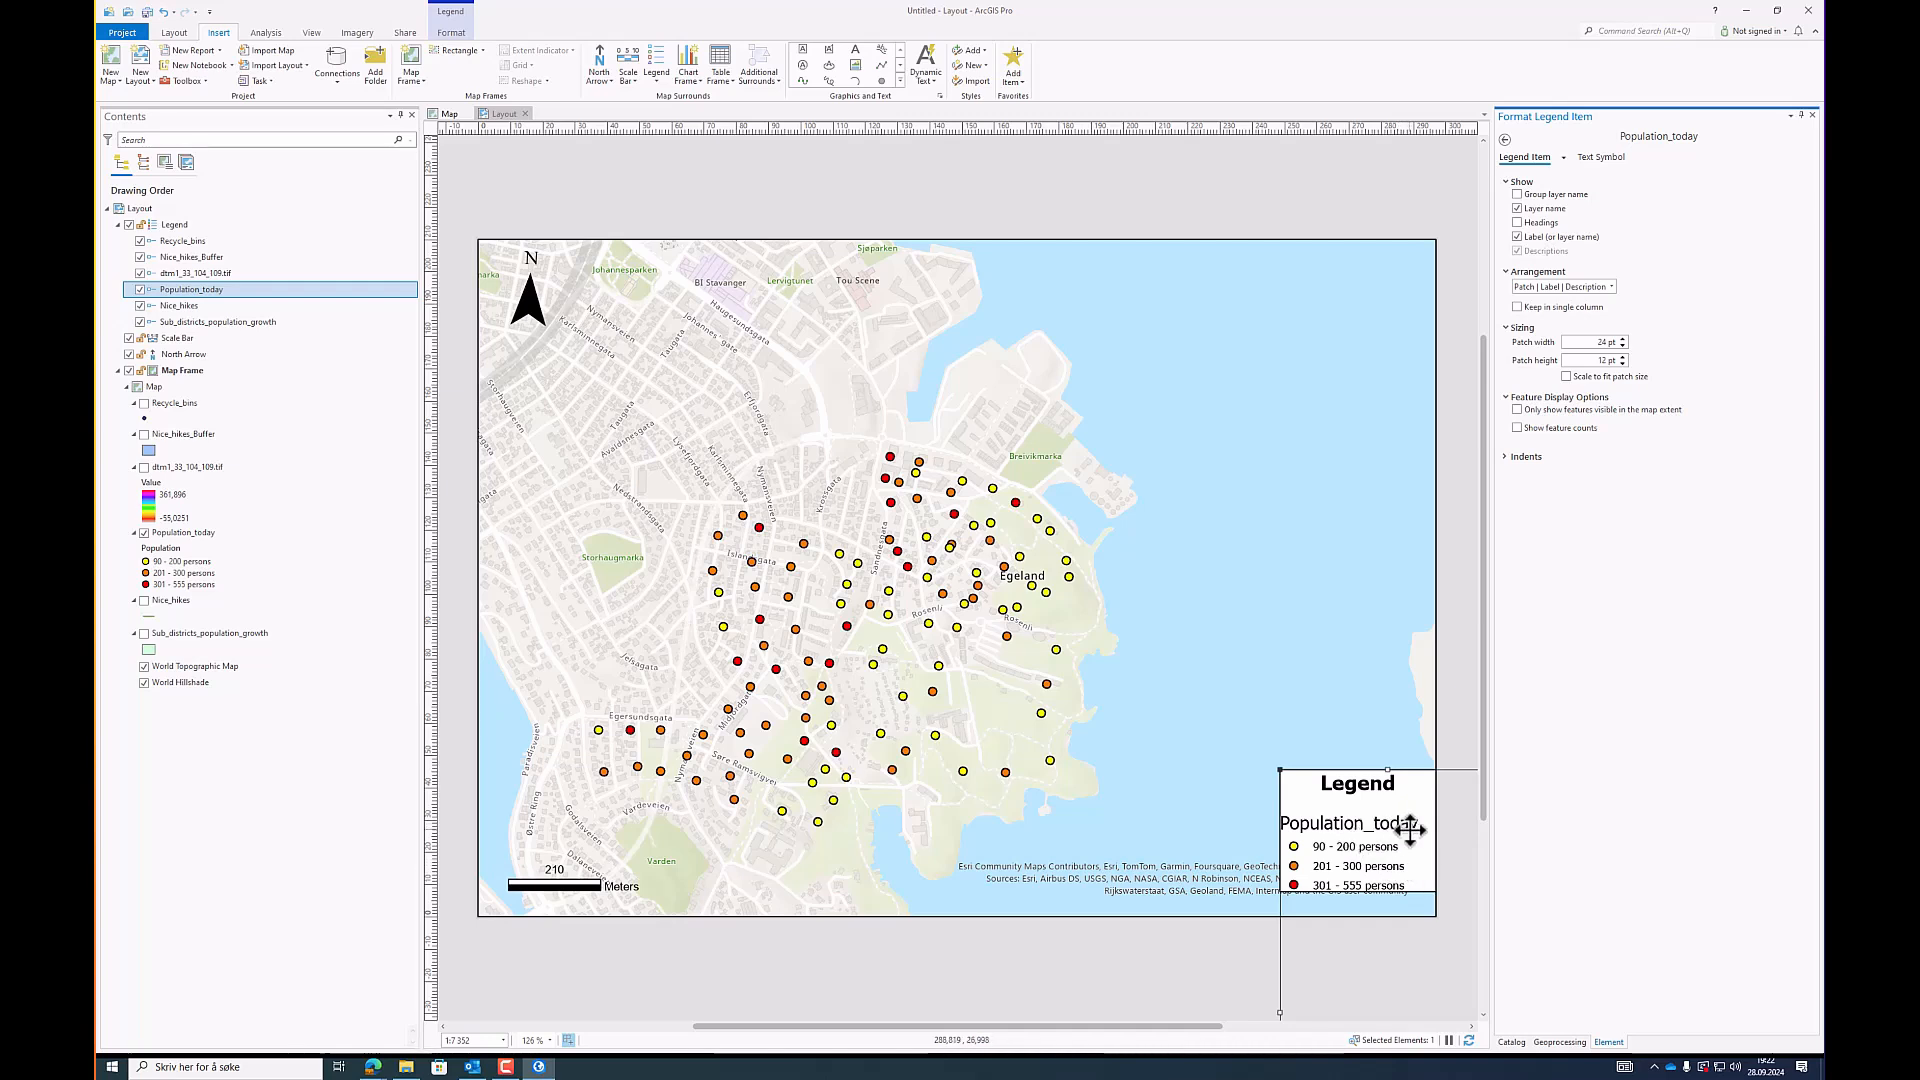
left_click_drag(1410, 829, 1402, 854)
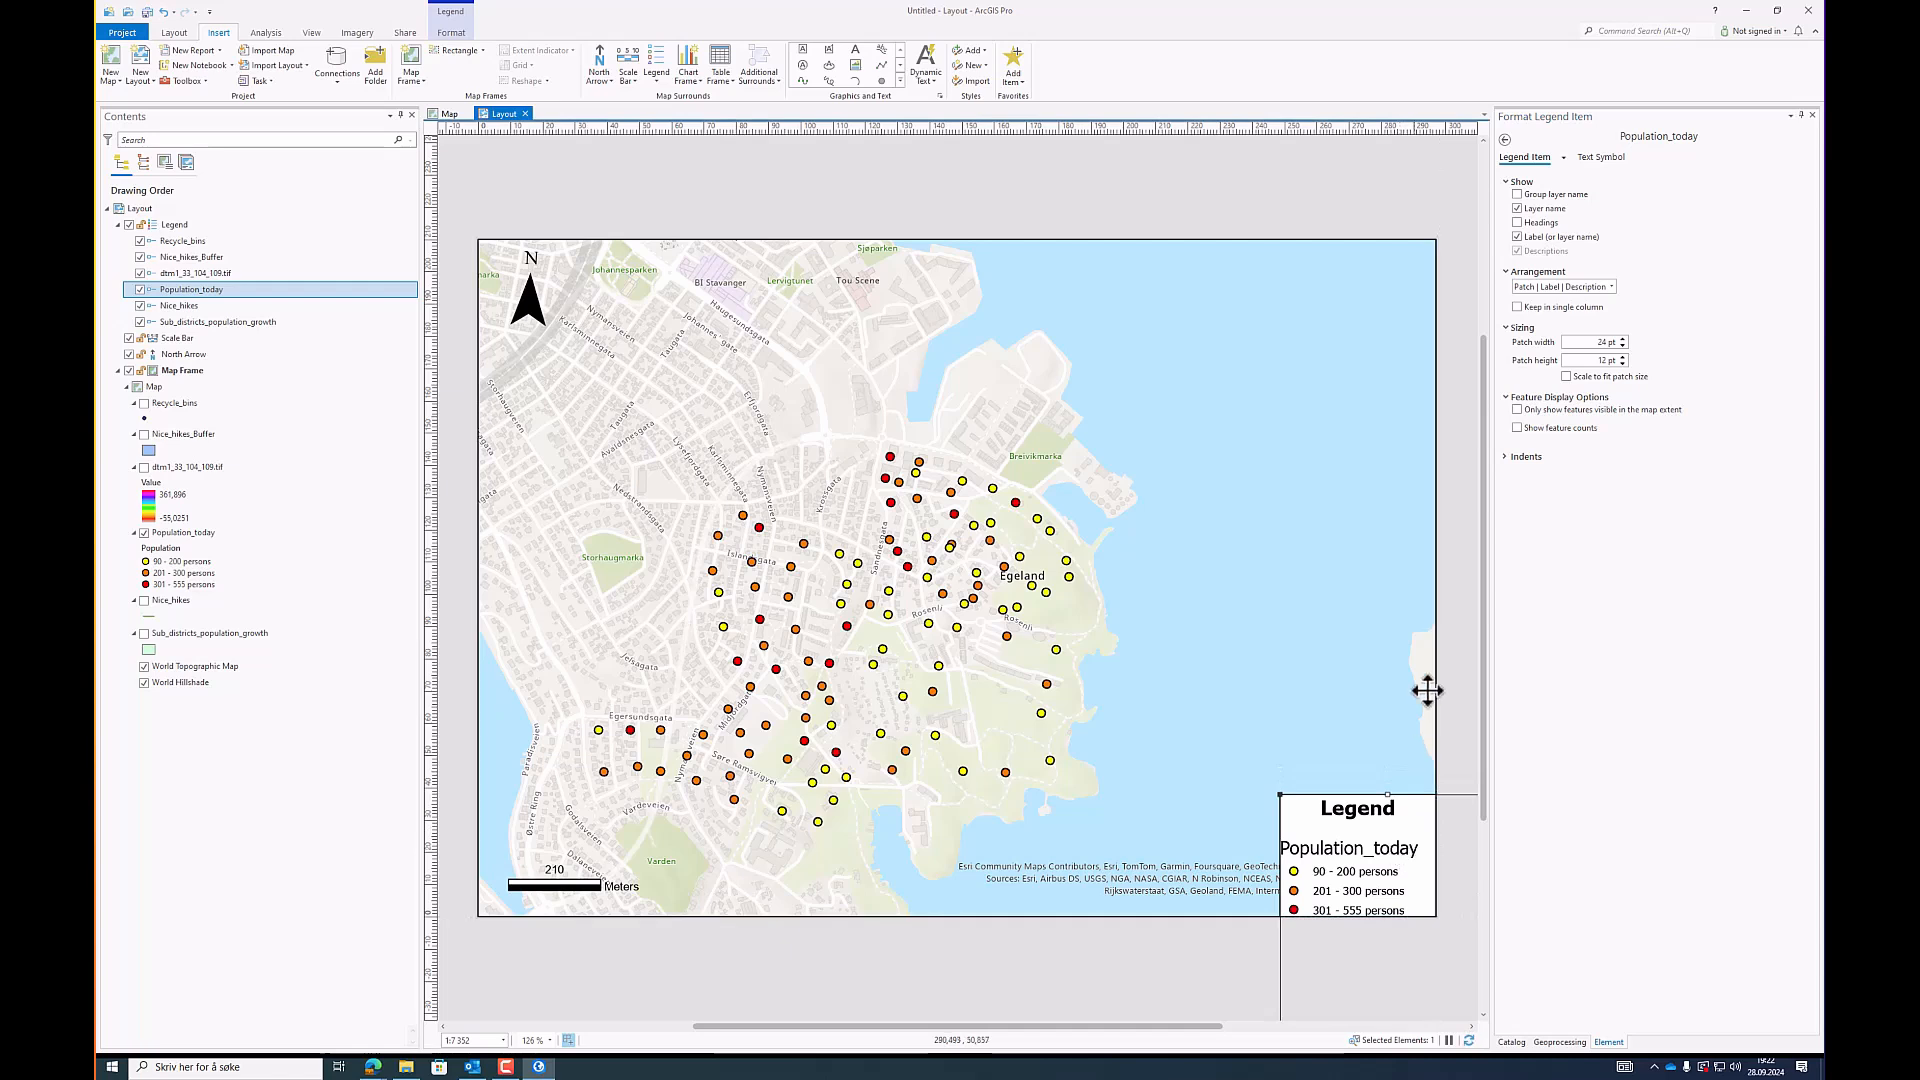
left_click(1452, 585)
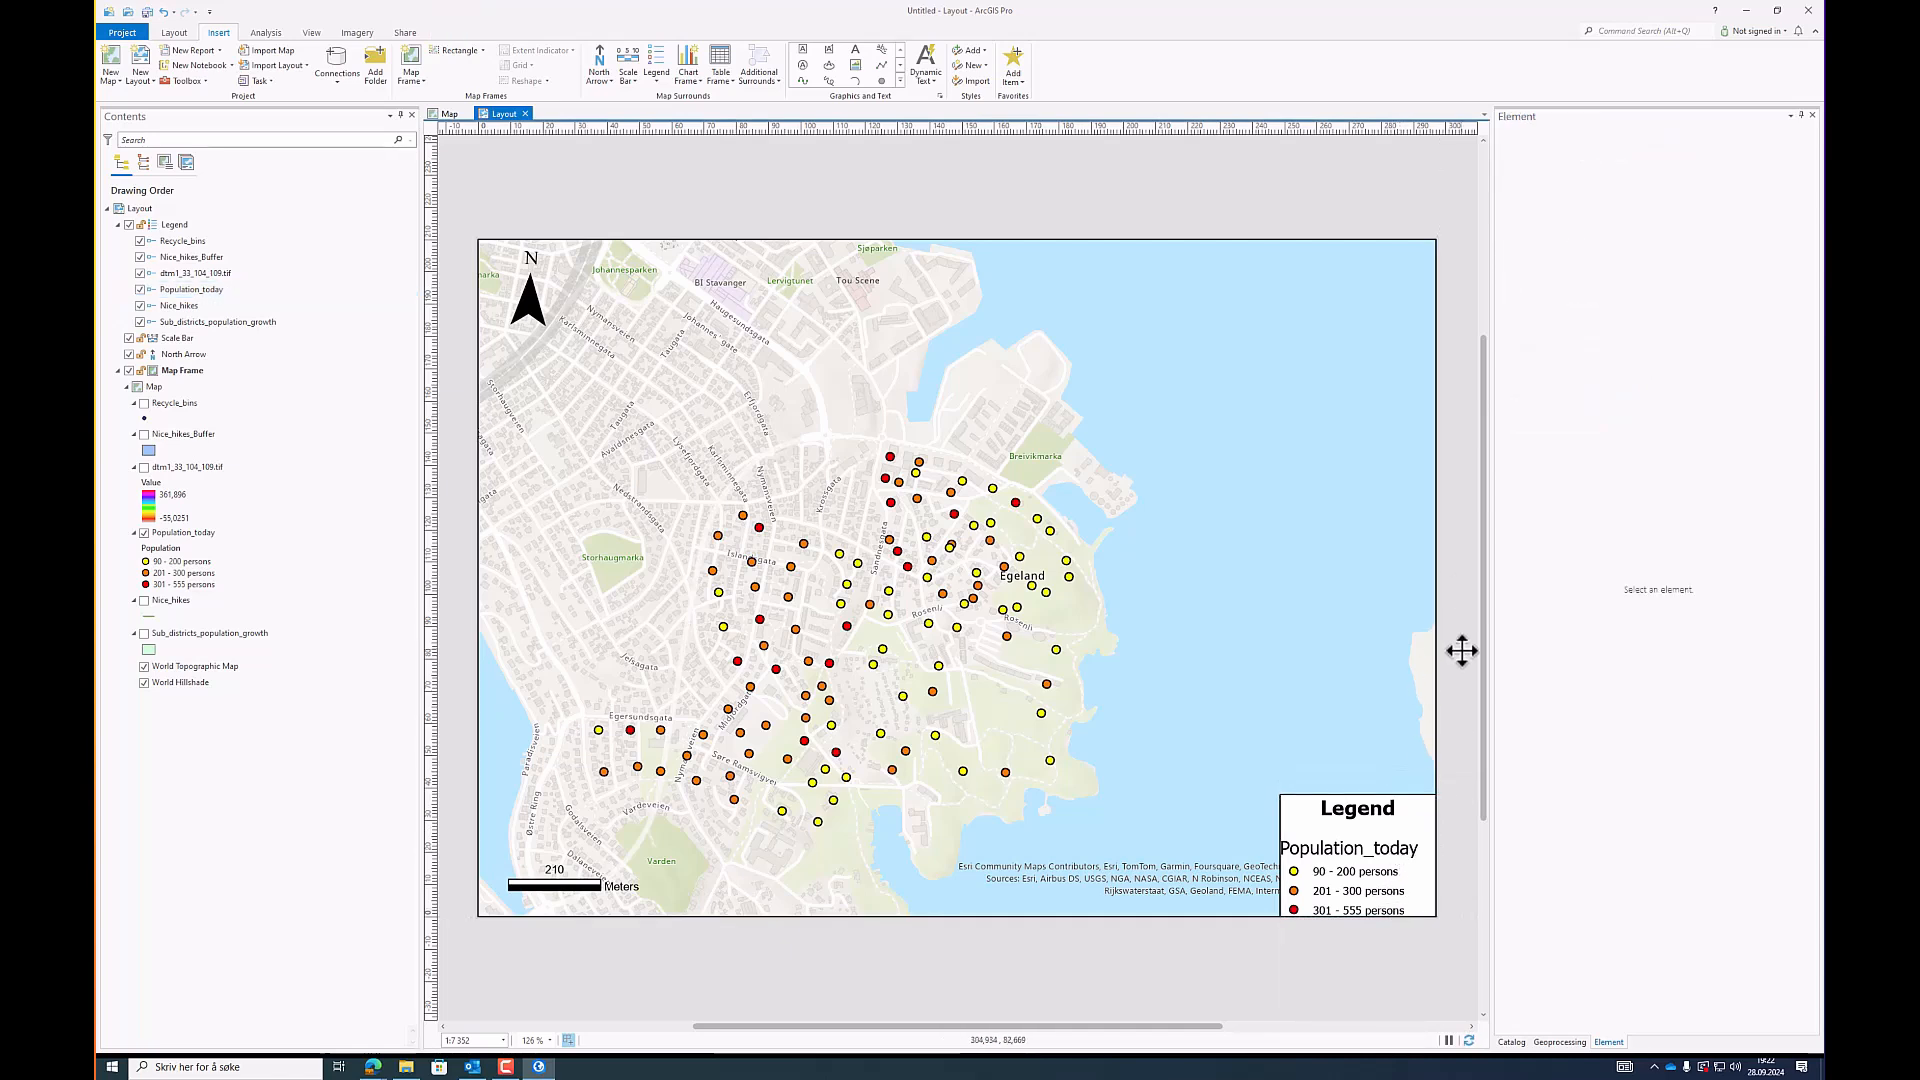
Step: Start exporting the layout and create a new folder named Maps inside ArcGis_Pro_Basics as the destination
left_click(408, 33)
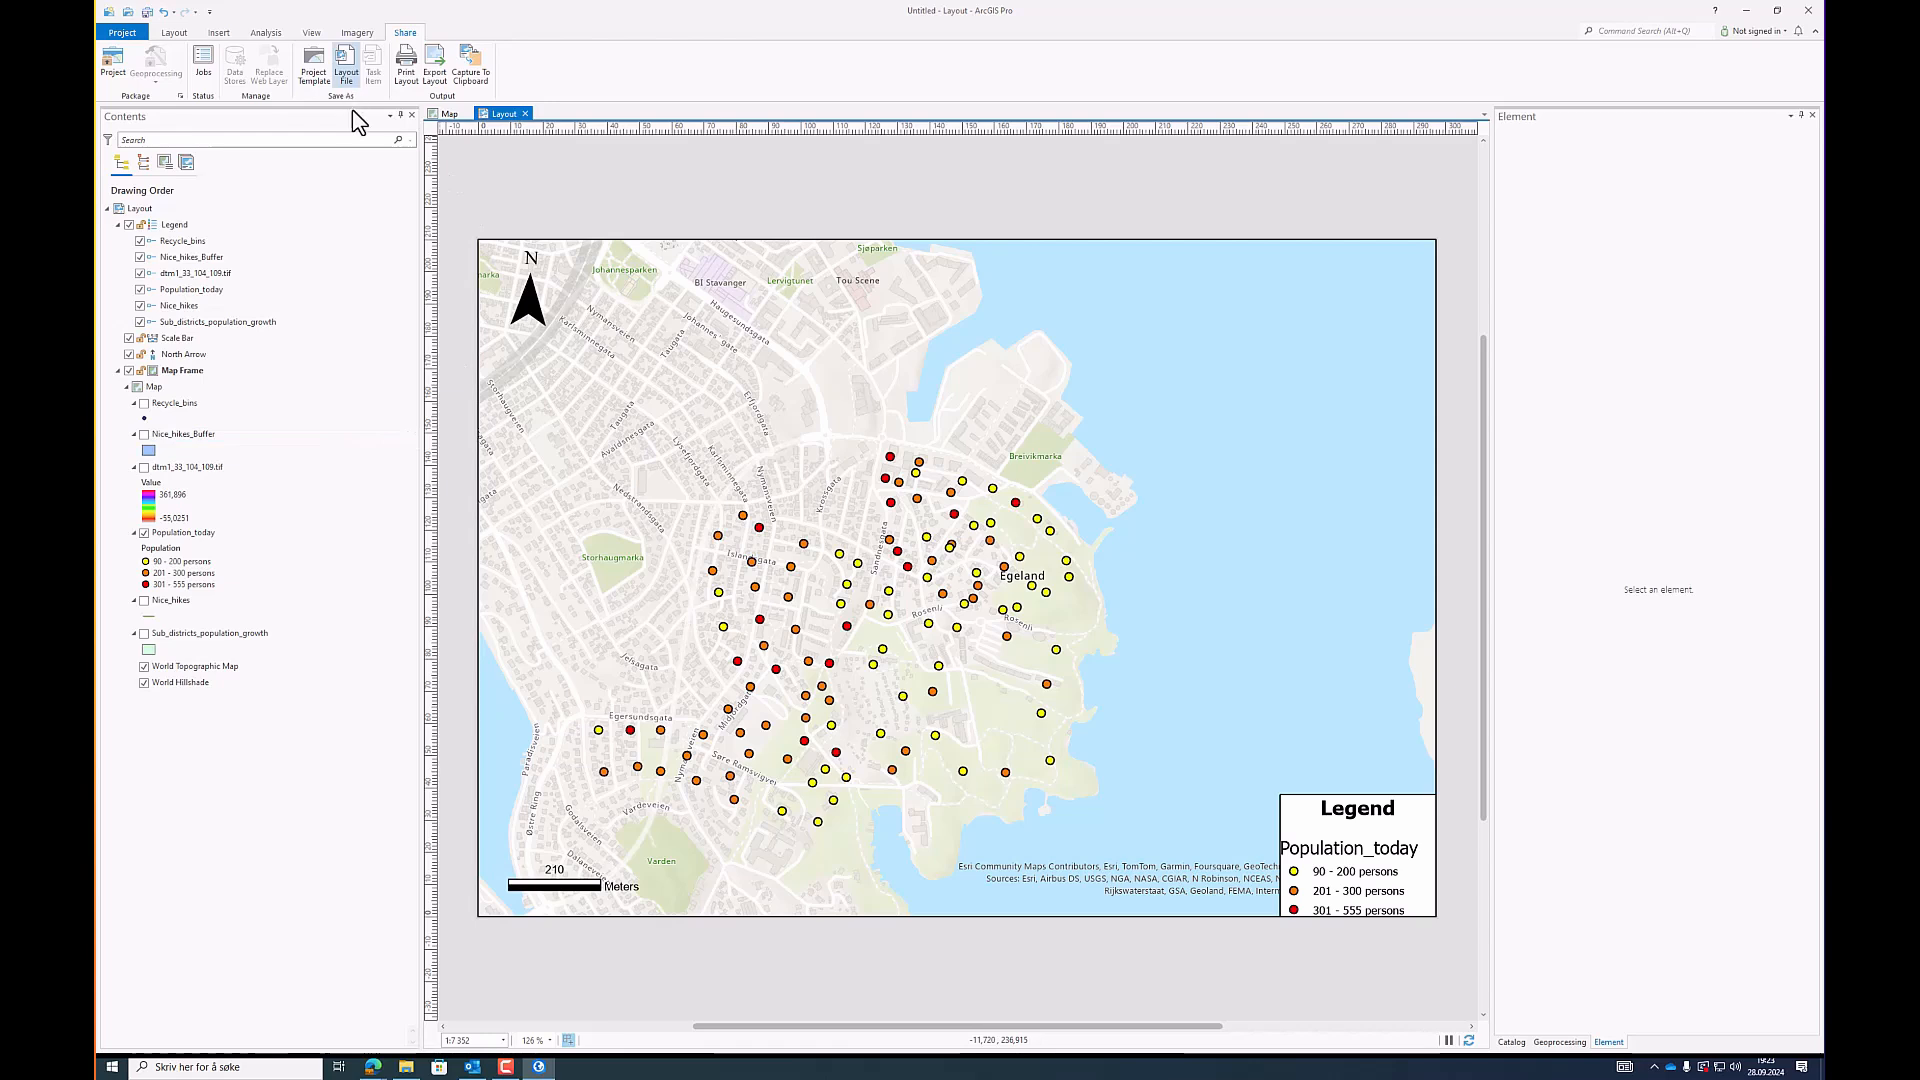
left_click(437, 72)
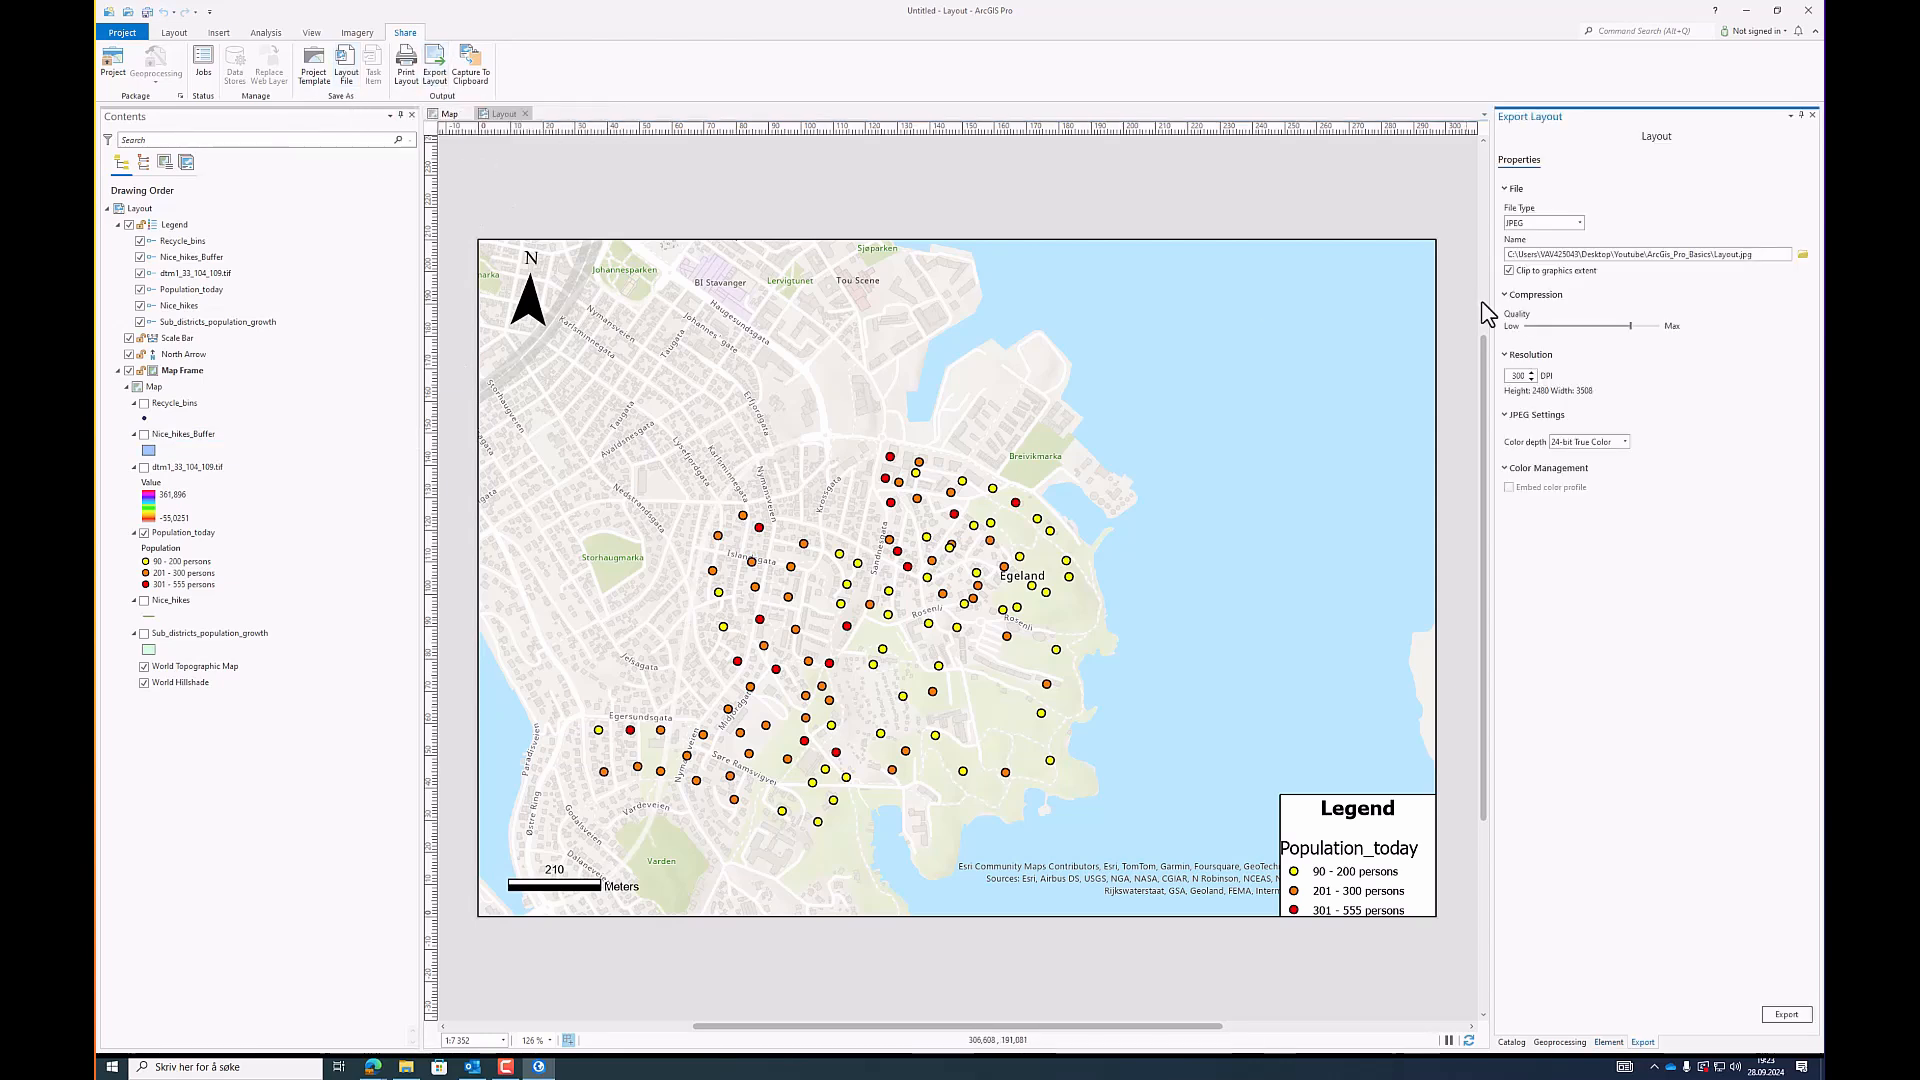
left_click(1803, 255)
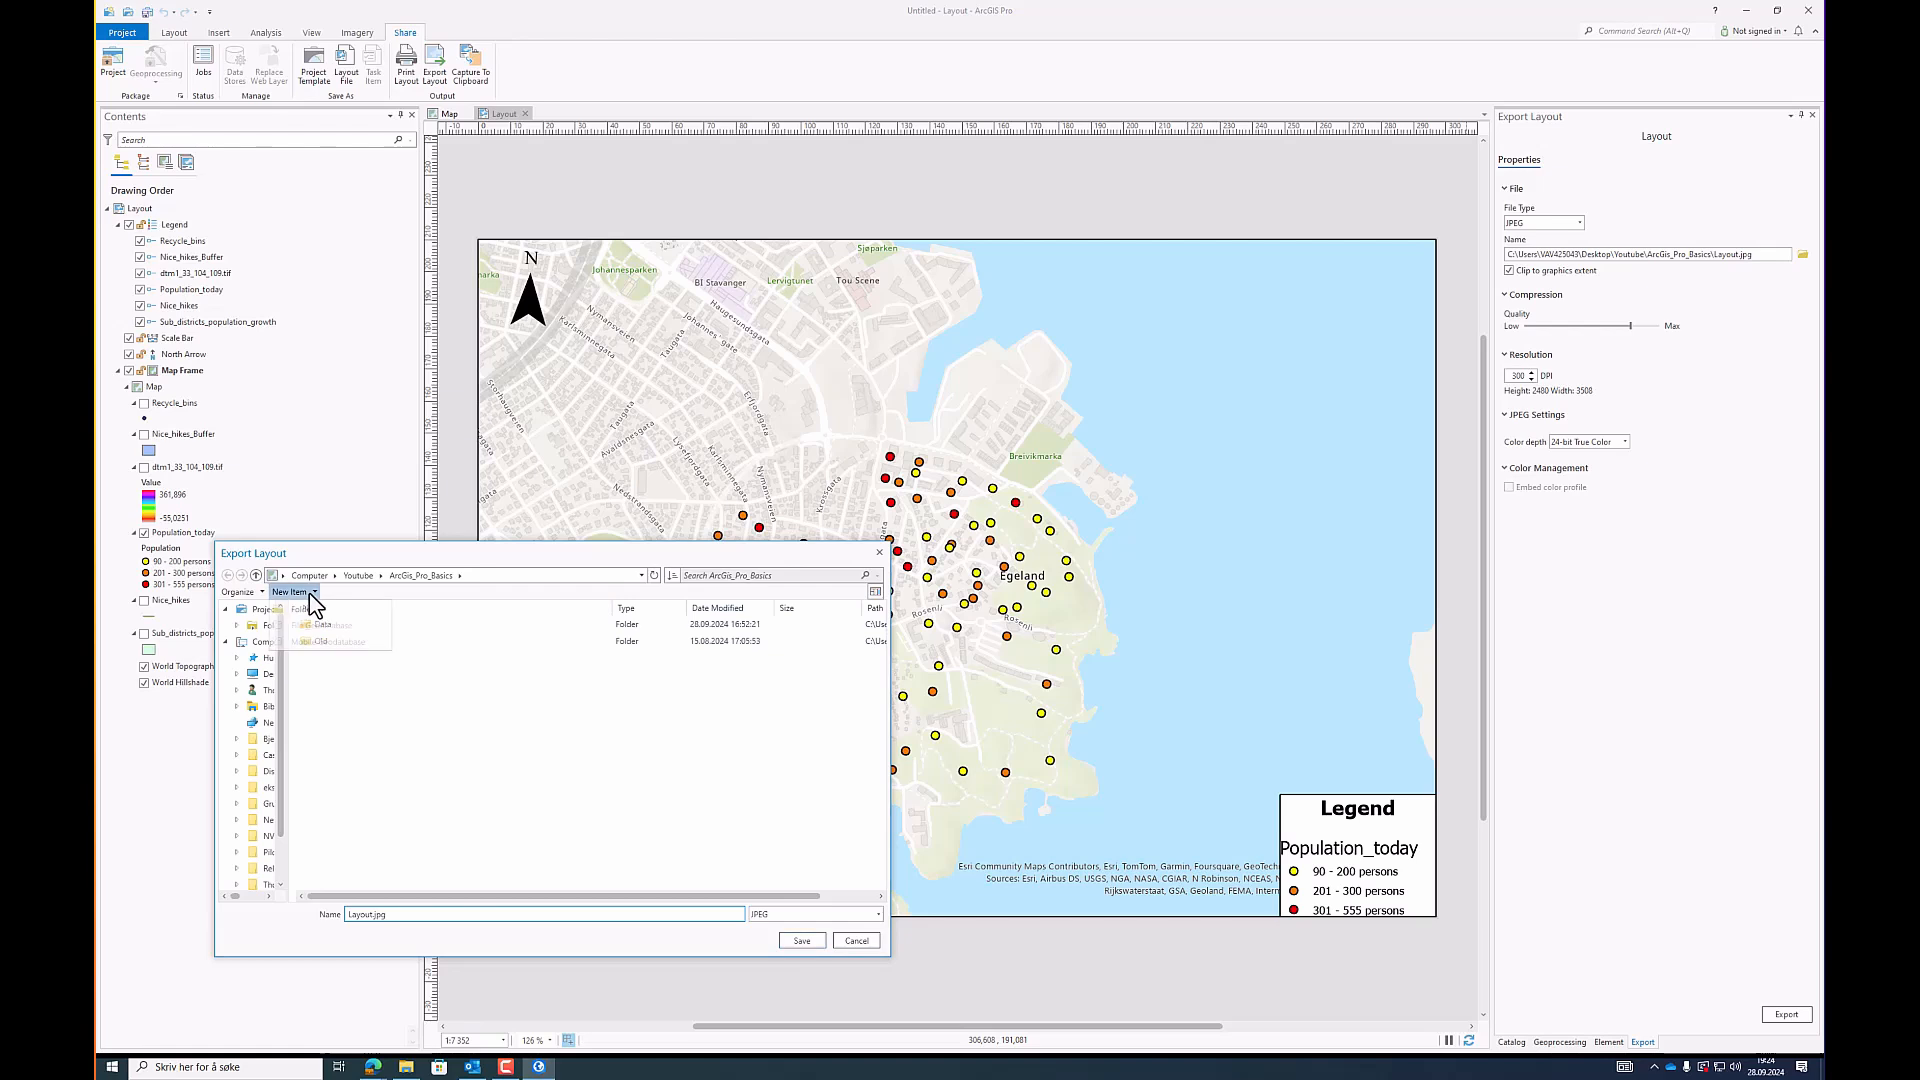
left_click(310, 610)
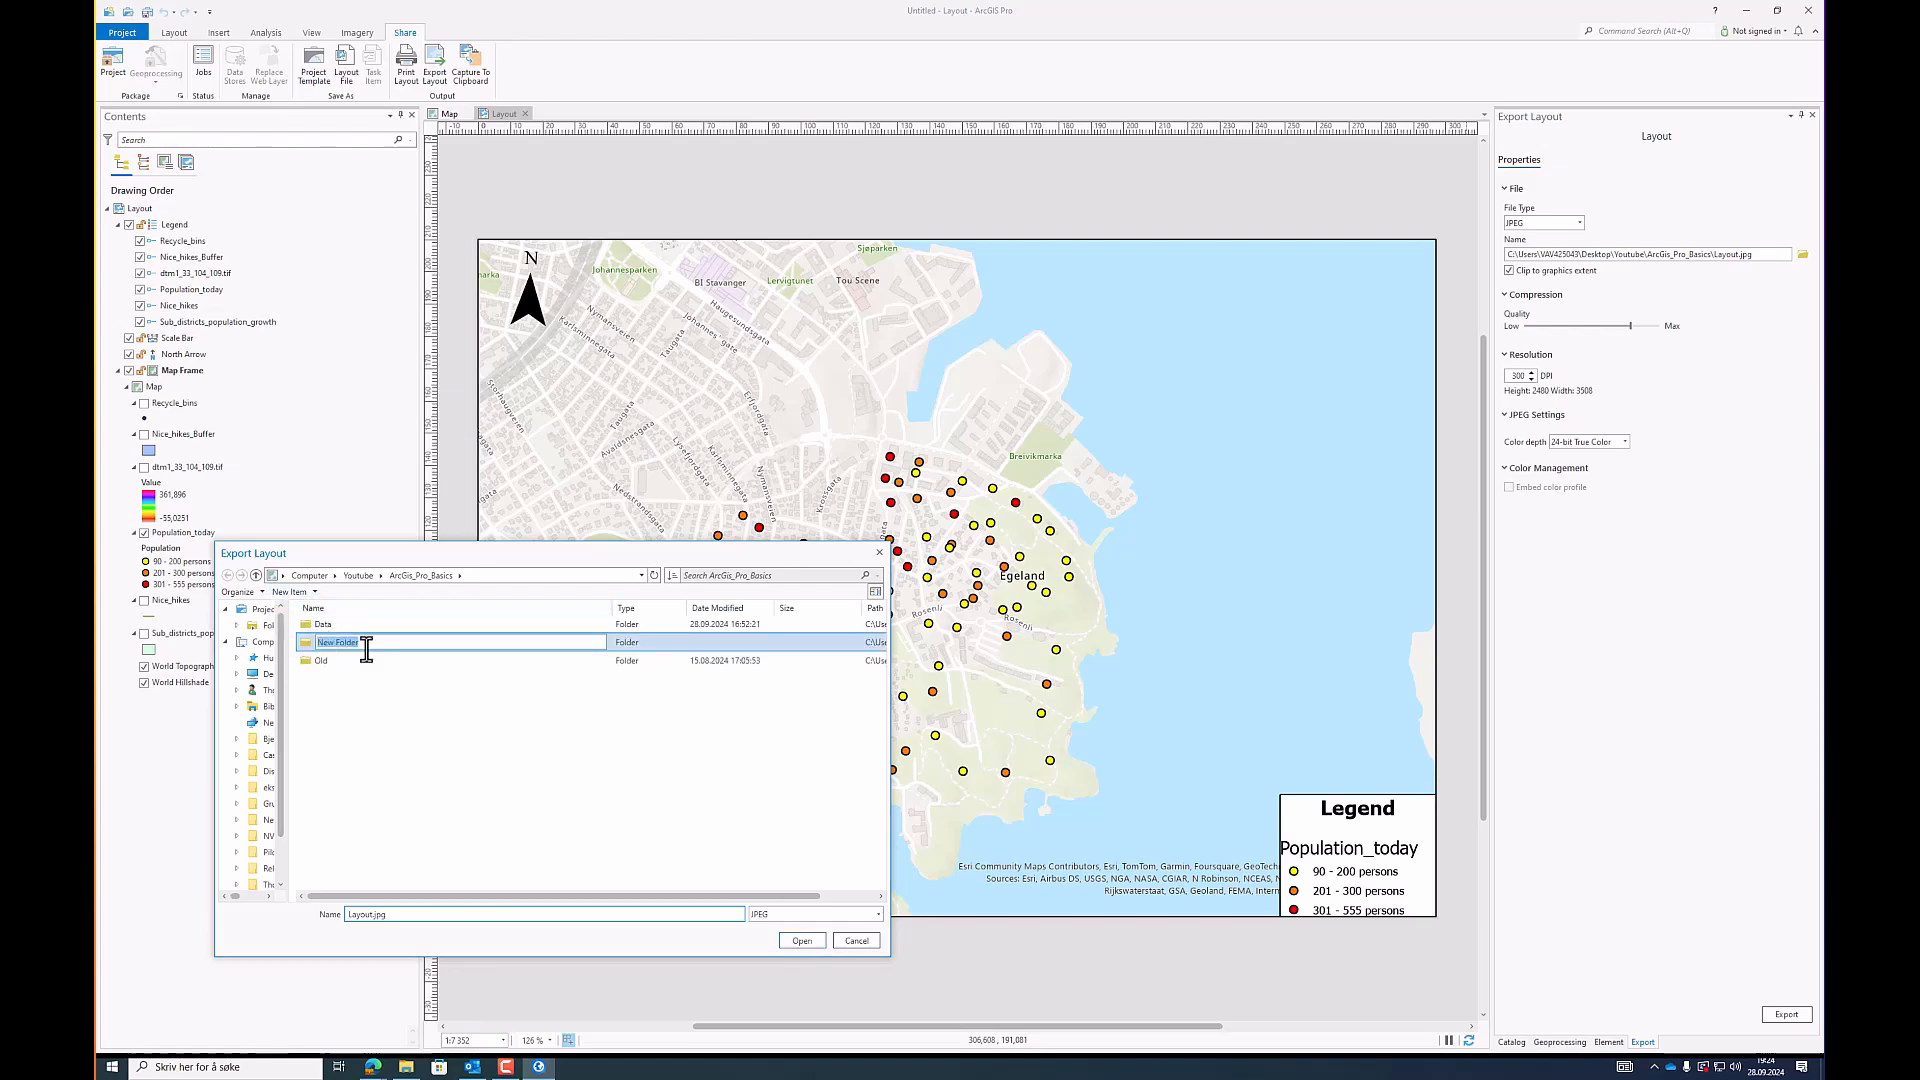
type("Maps")
key("Return")
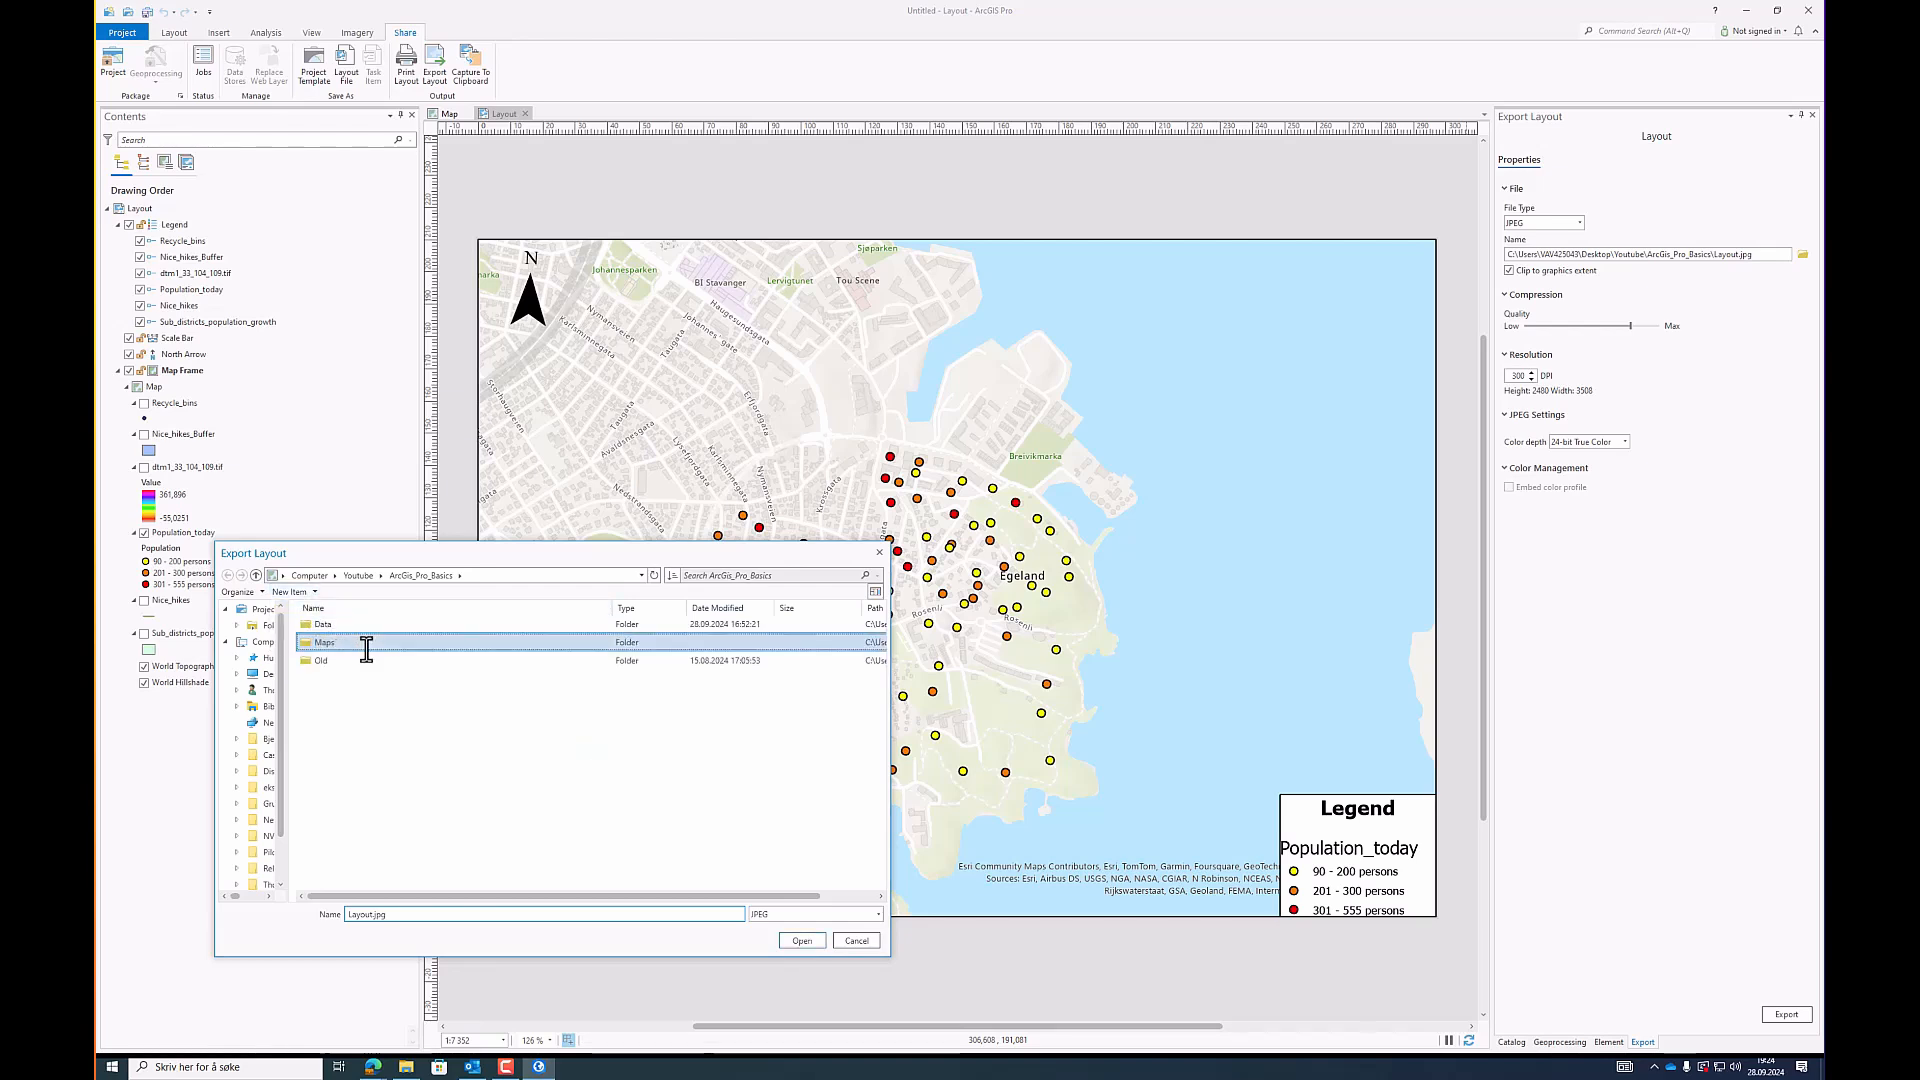
double_click(366, 645)
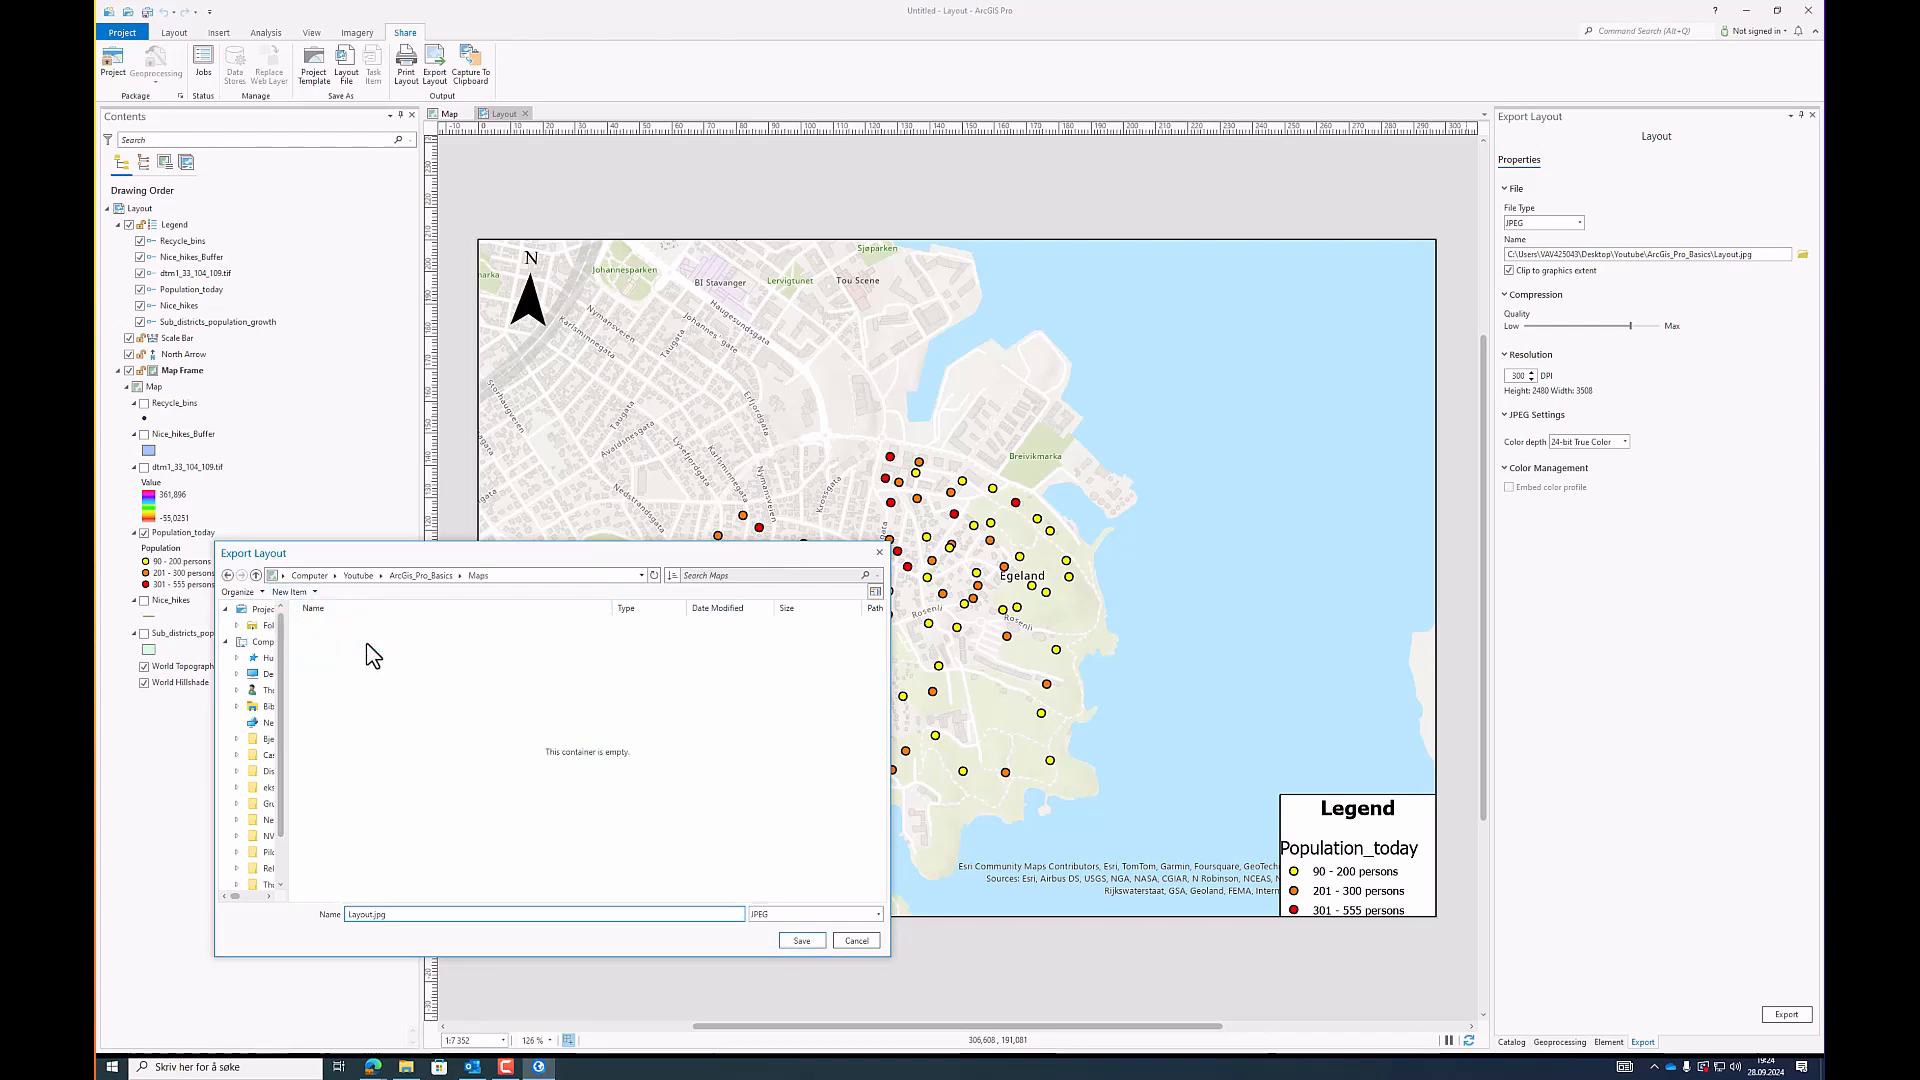
Step: Name the output file Map_population_today and export the layout as a JPEG at 300 DPI
double_click(416, 918)
type("Map_population_today")
left_click(790, 940)
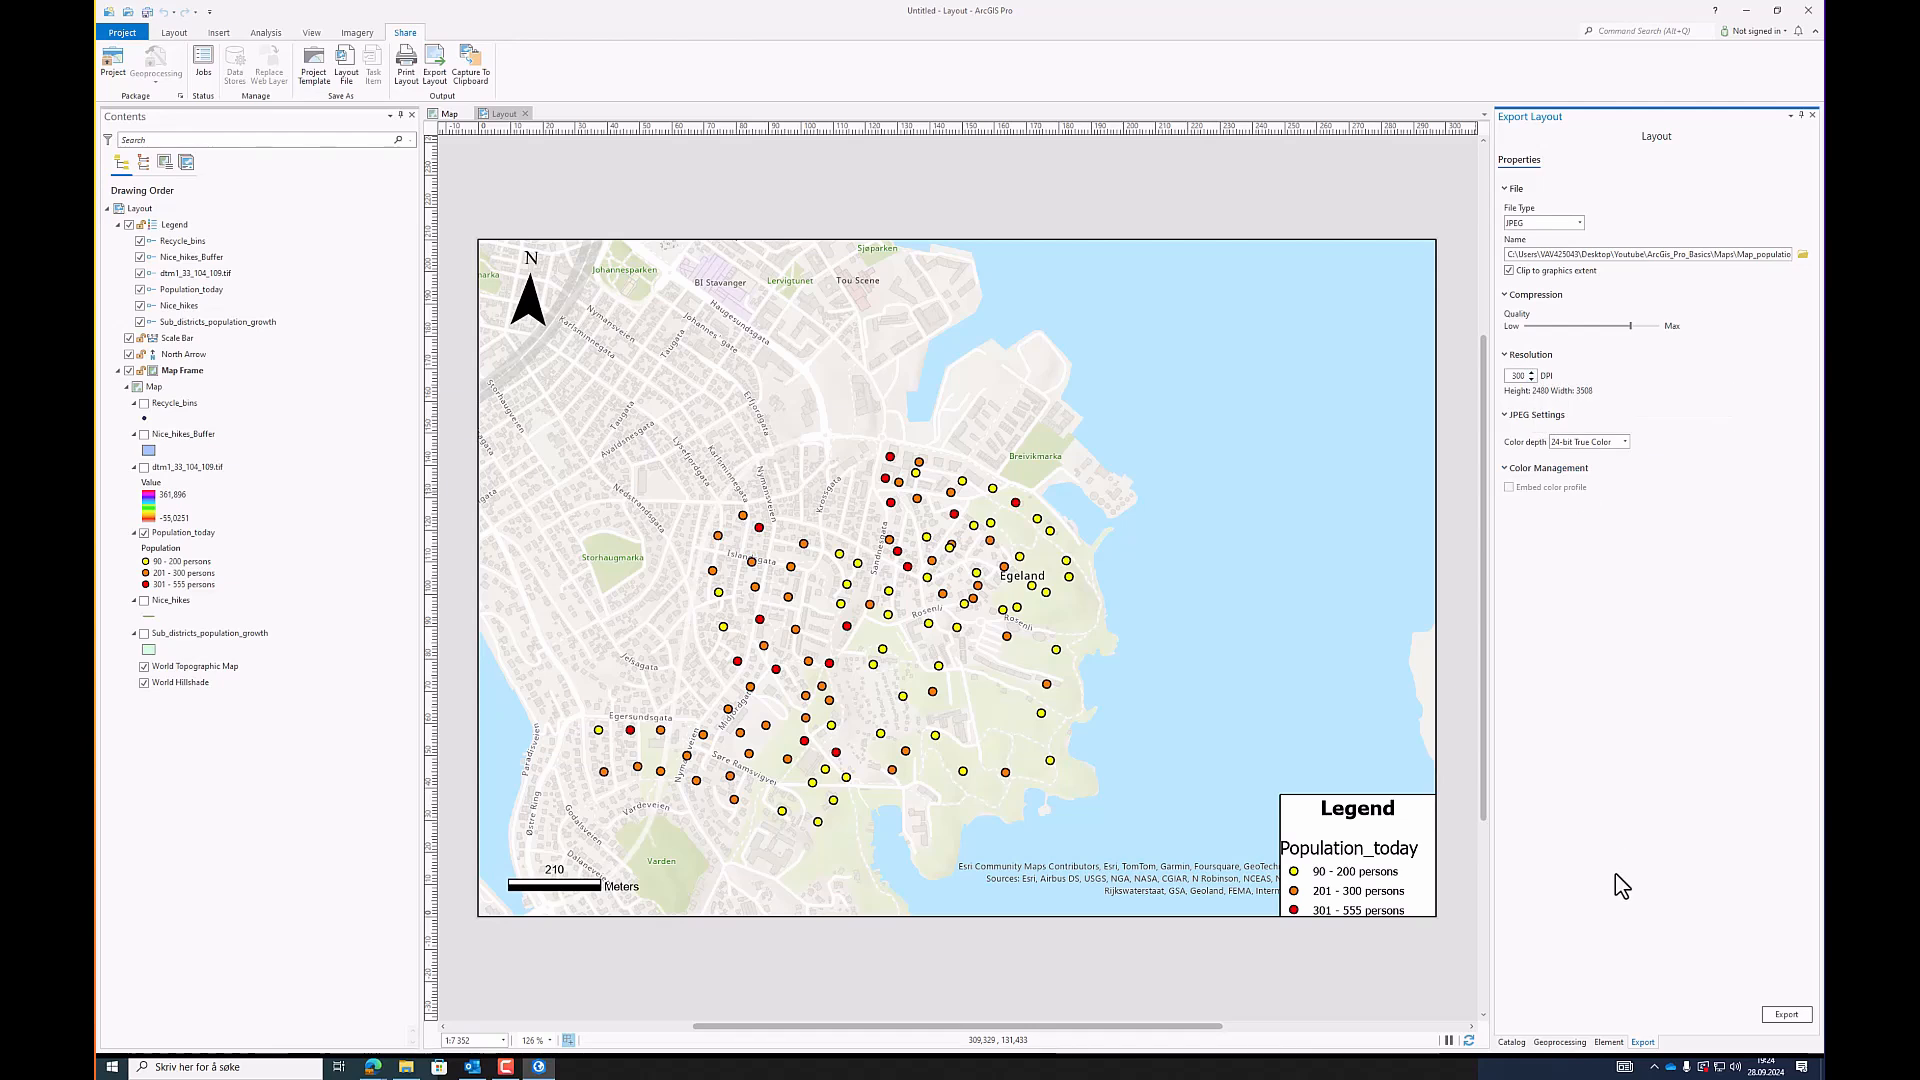
left_click(1800, 1014)
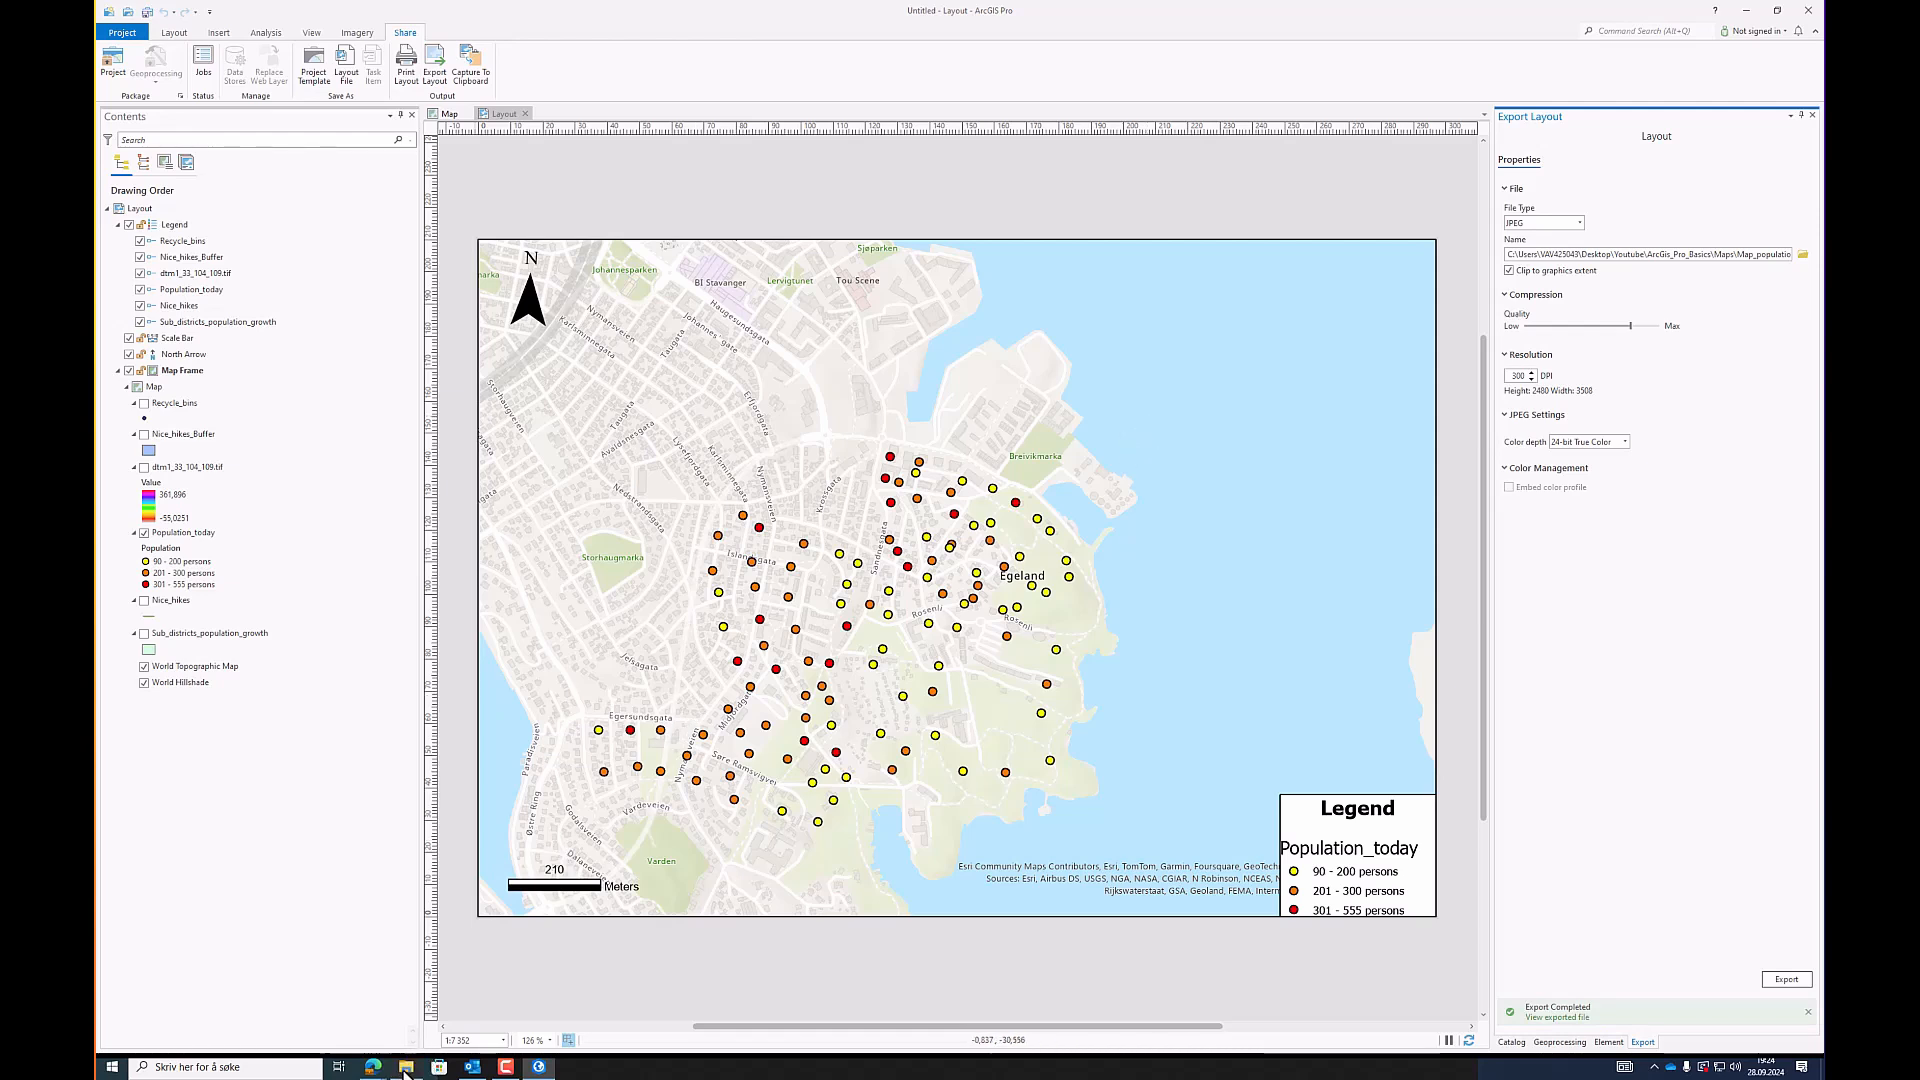
Step: Switch to File Explorer, examine the exported Map_population_today image in the Maps folder, close it and return to ArcGIS Pro
mouse_move(405, 1070)
left_click(404, 1008)
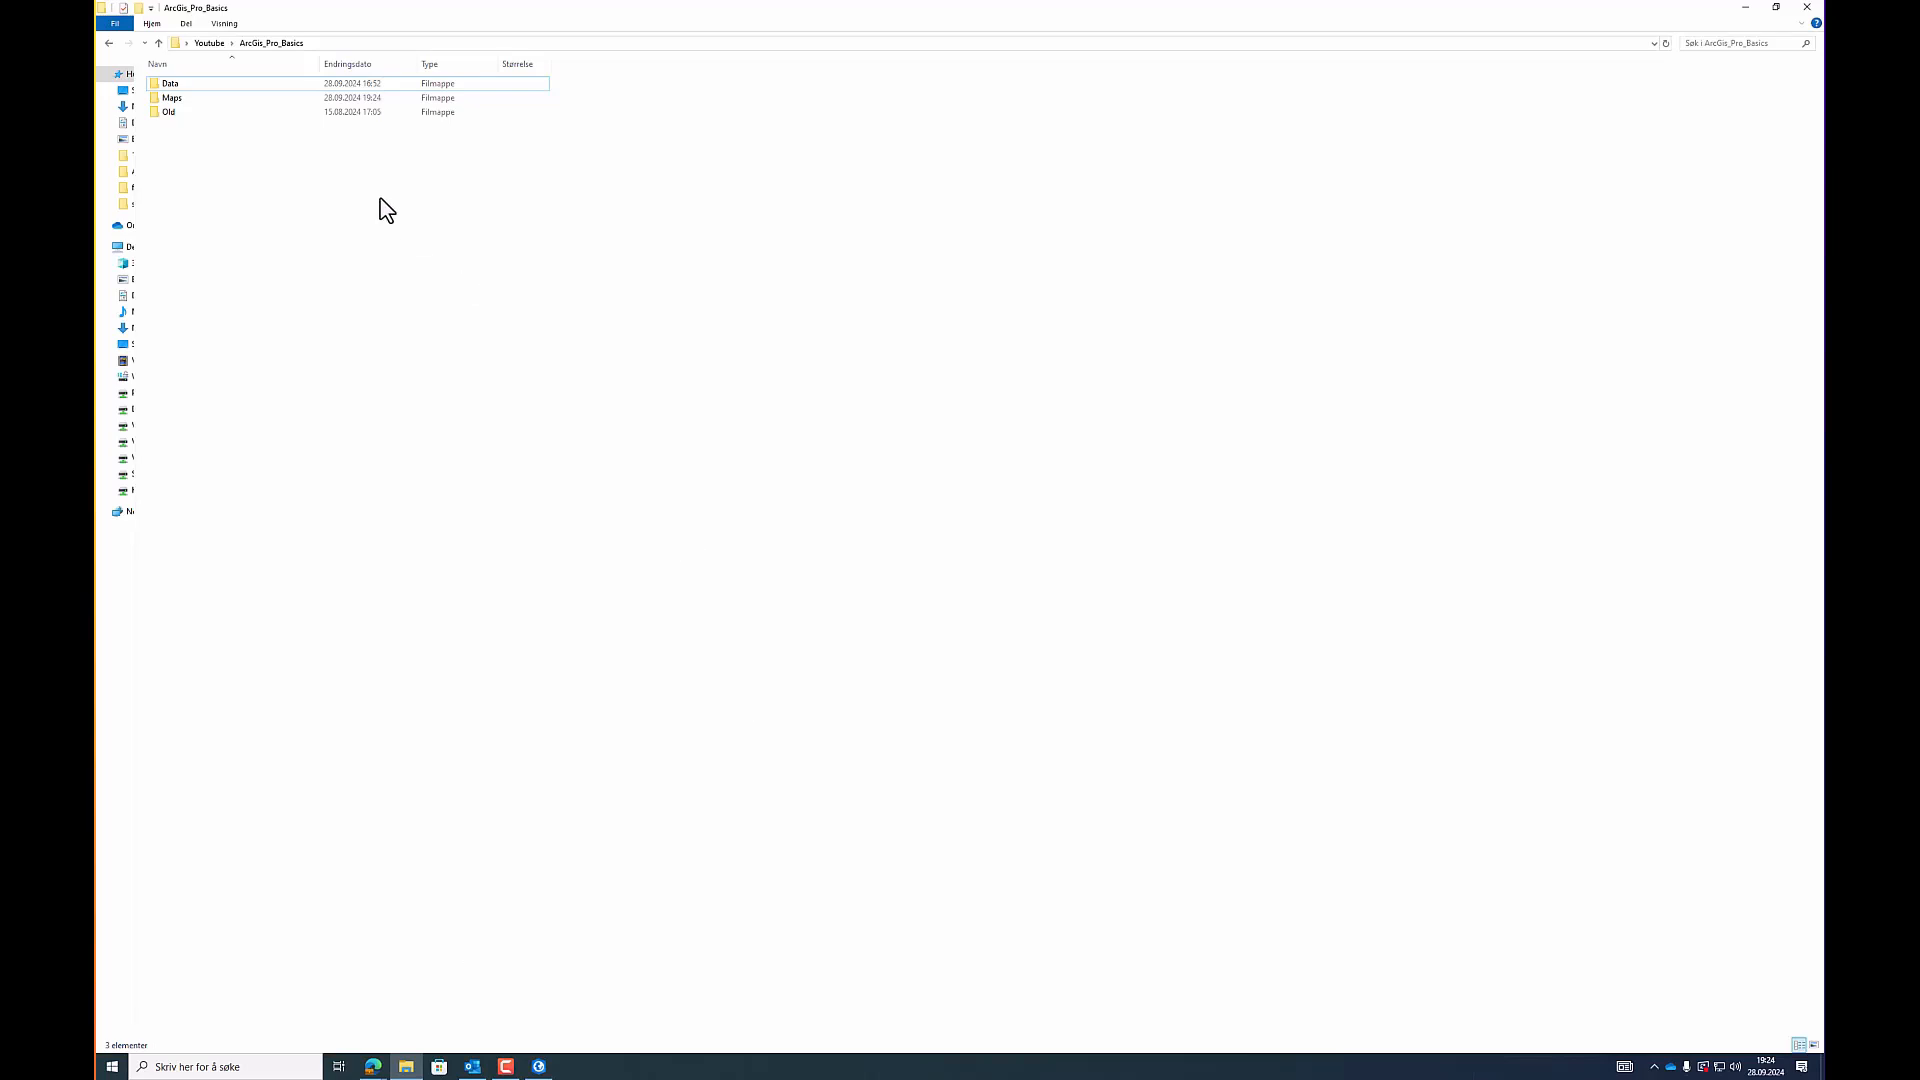
double_click(203, 99)
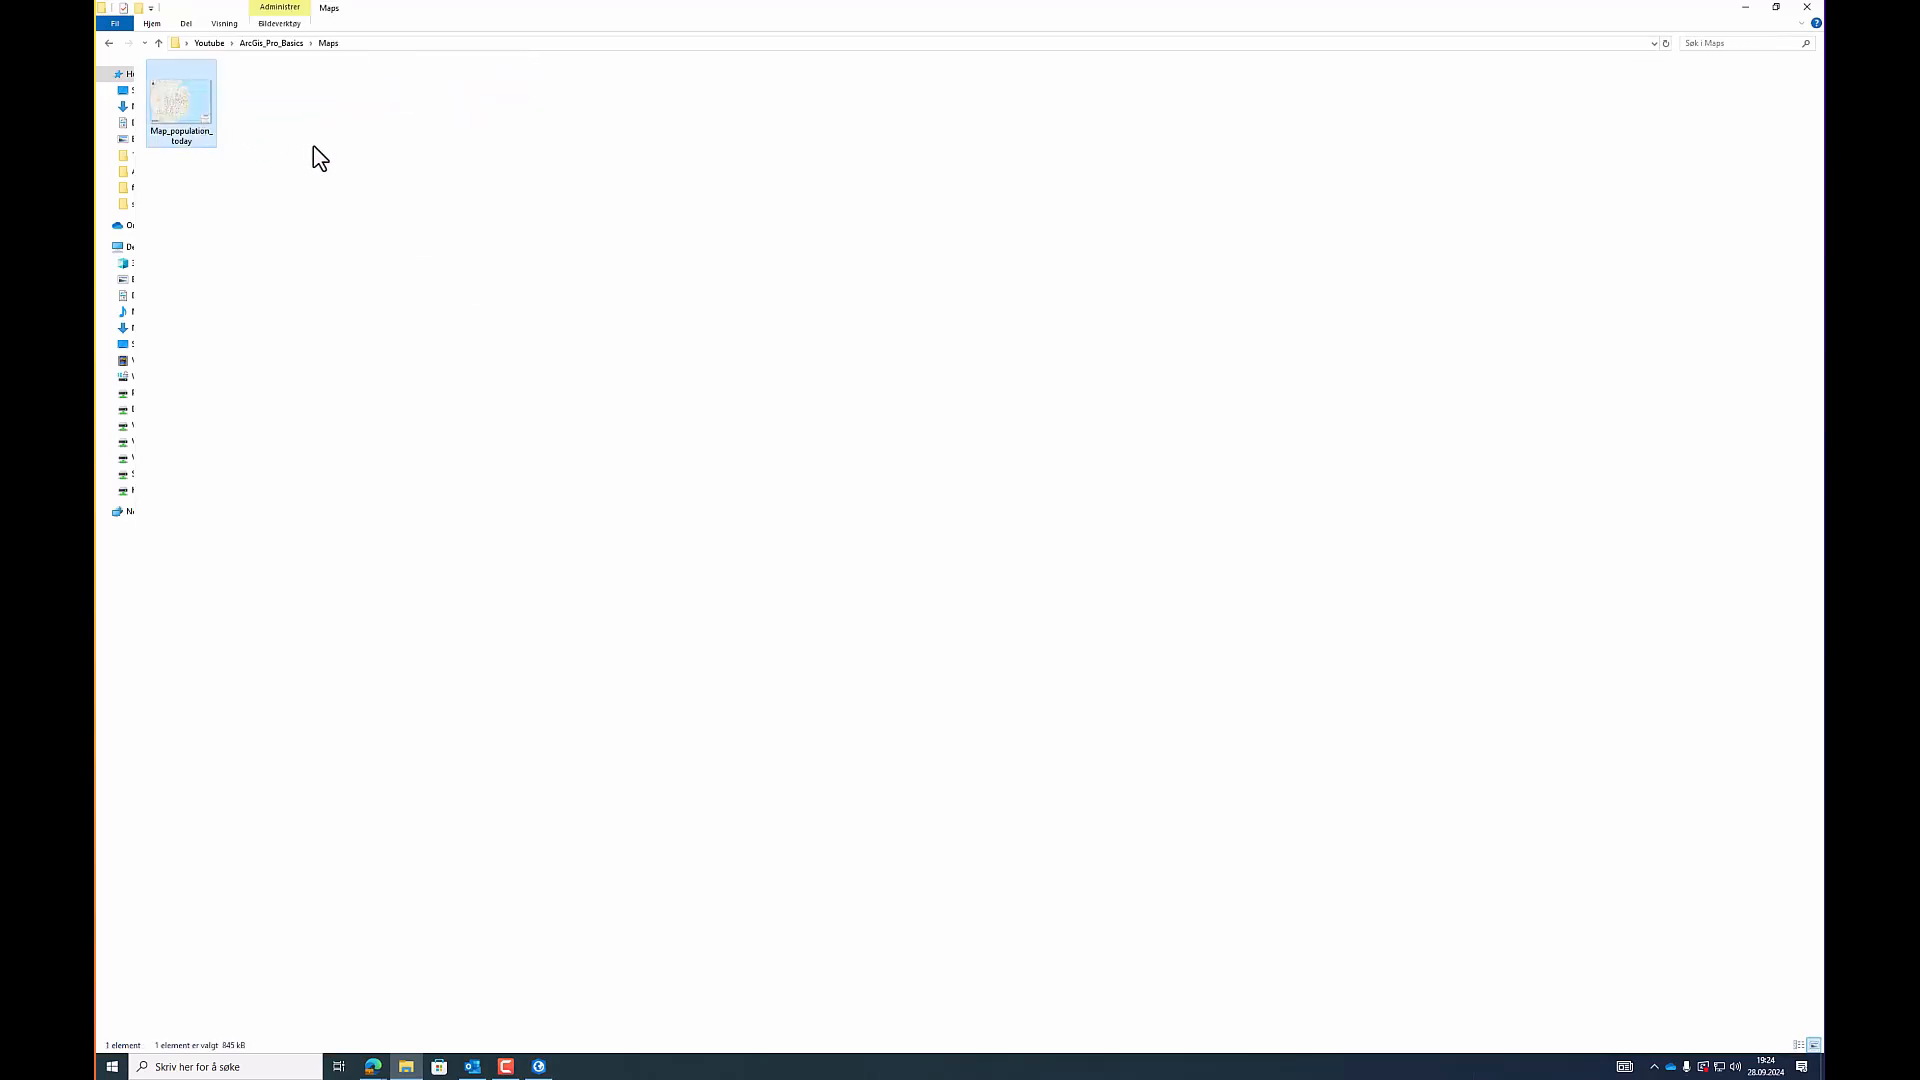
double_click(195, 128)
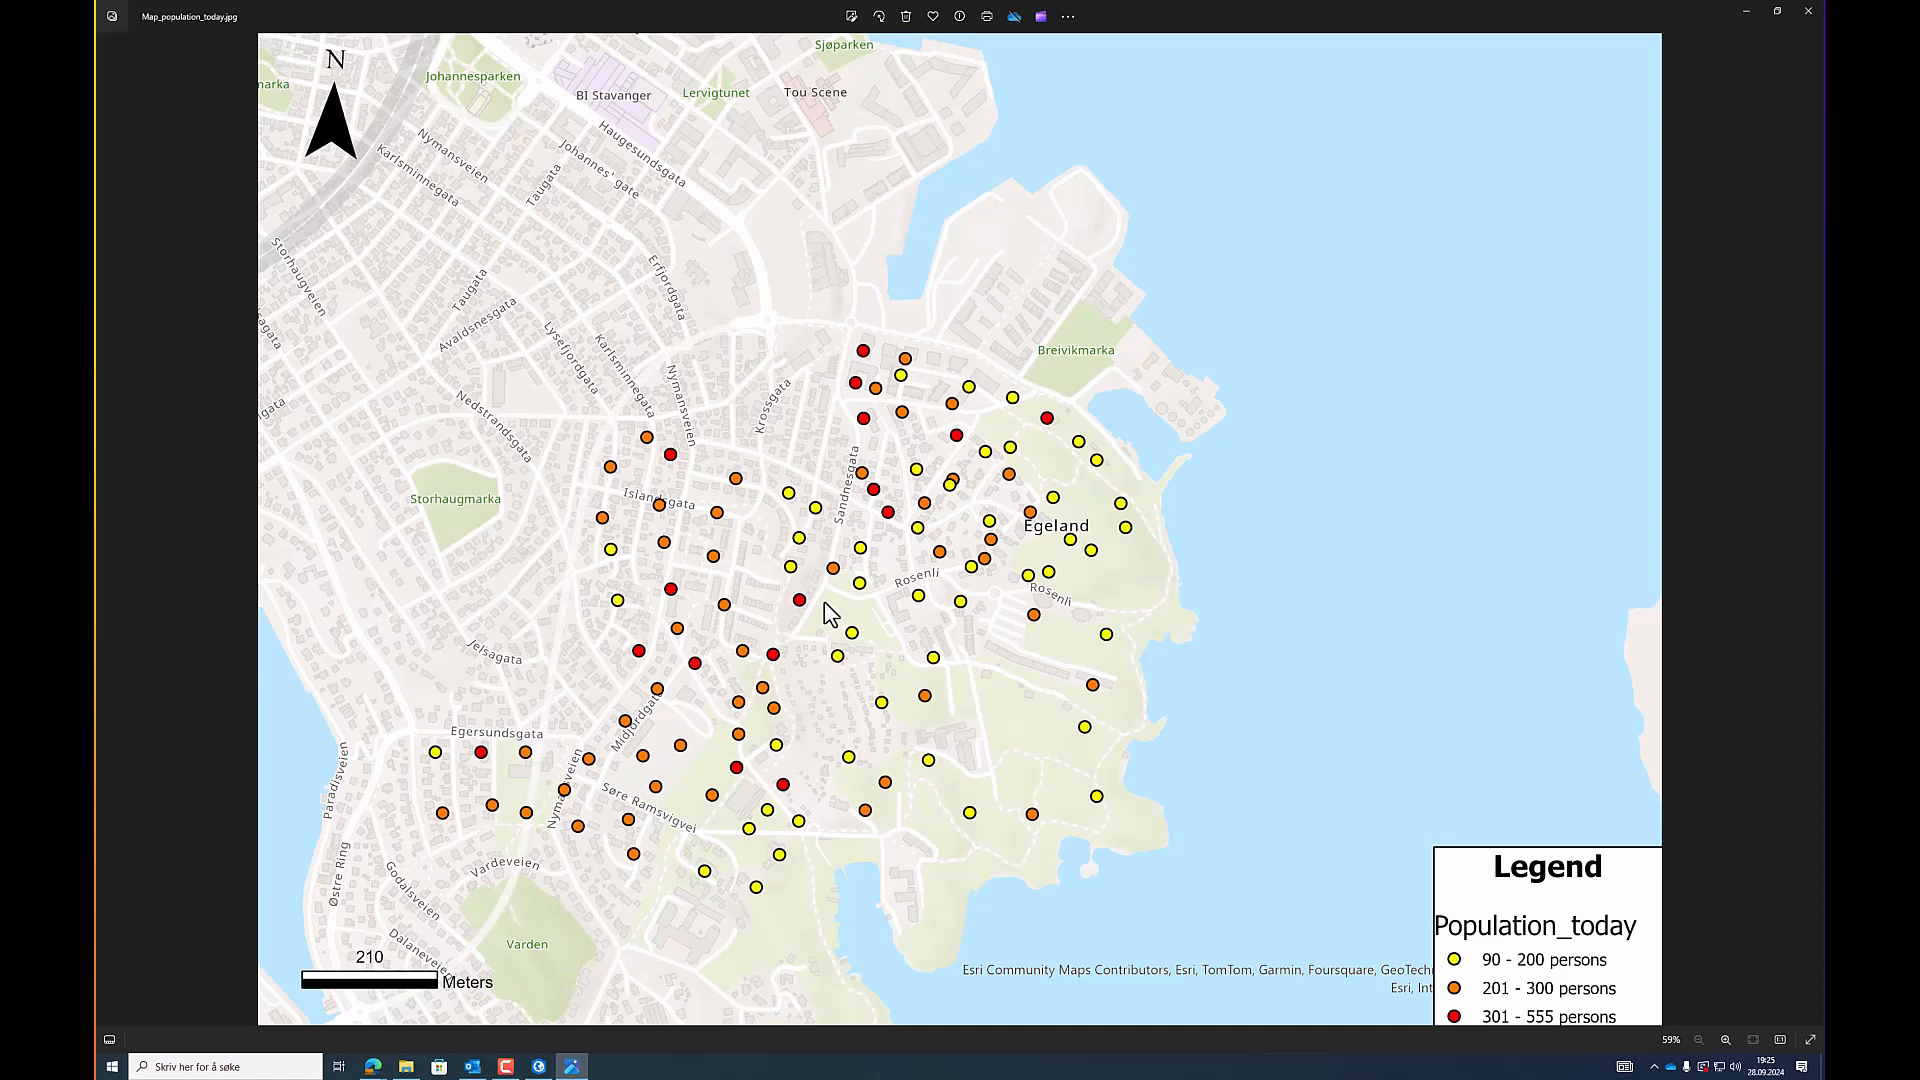
left_click(1806, 14)
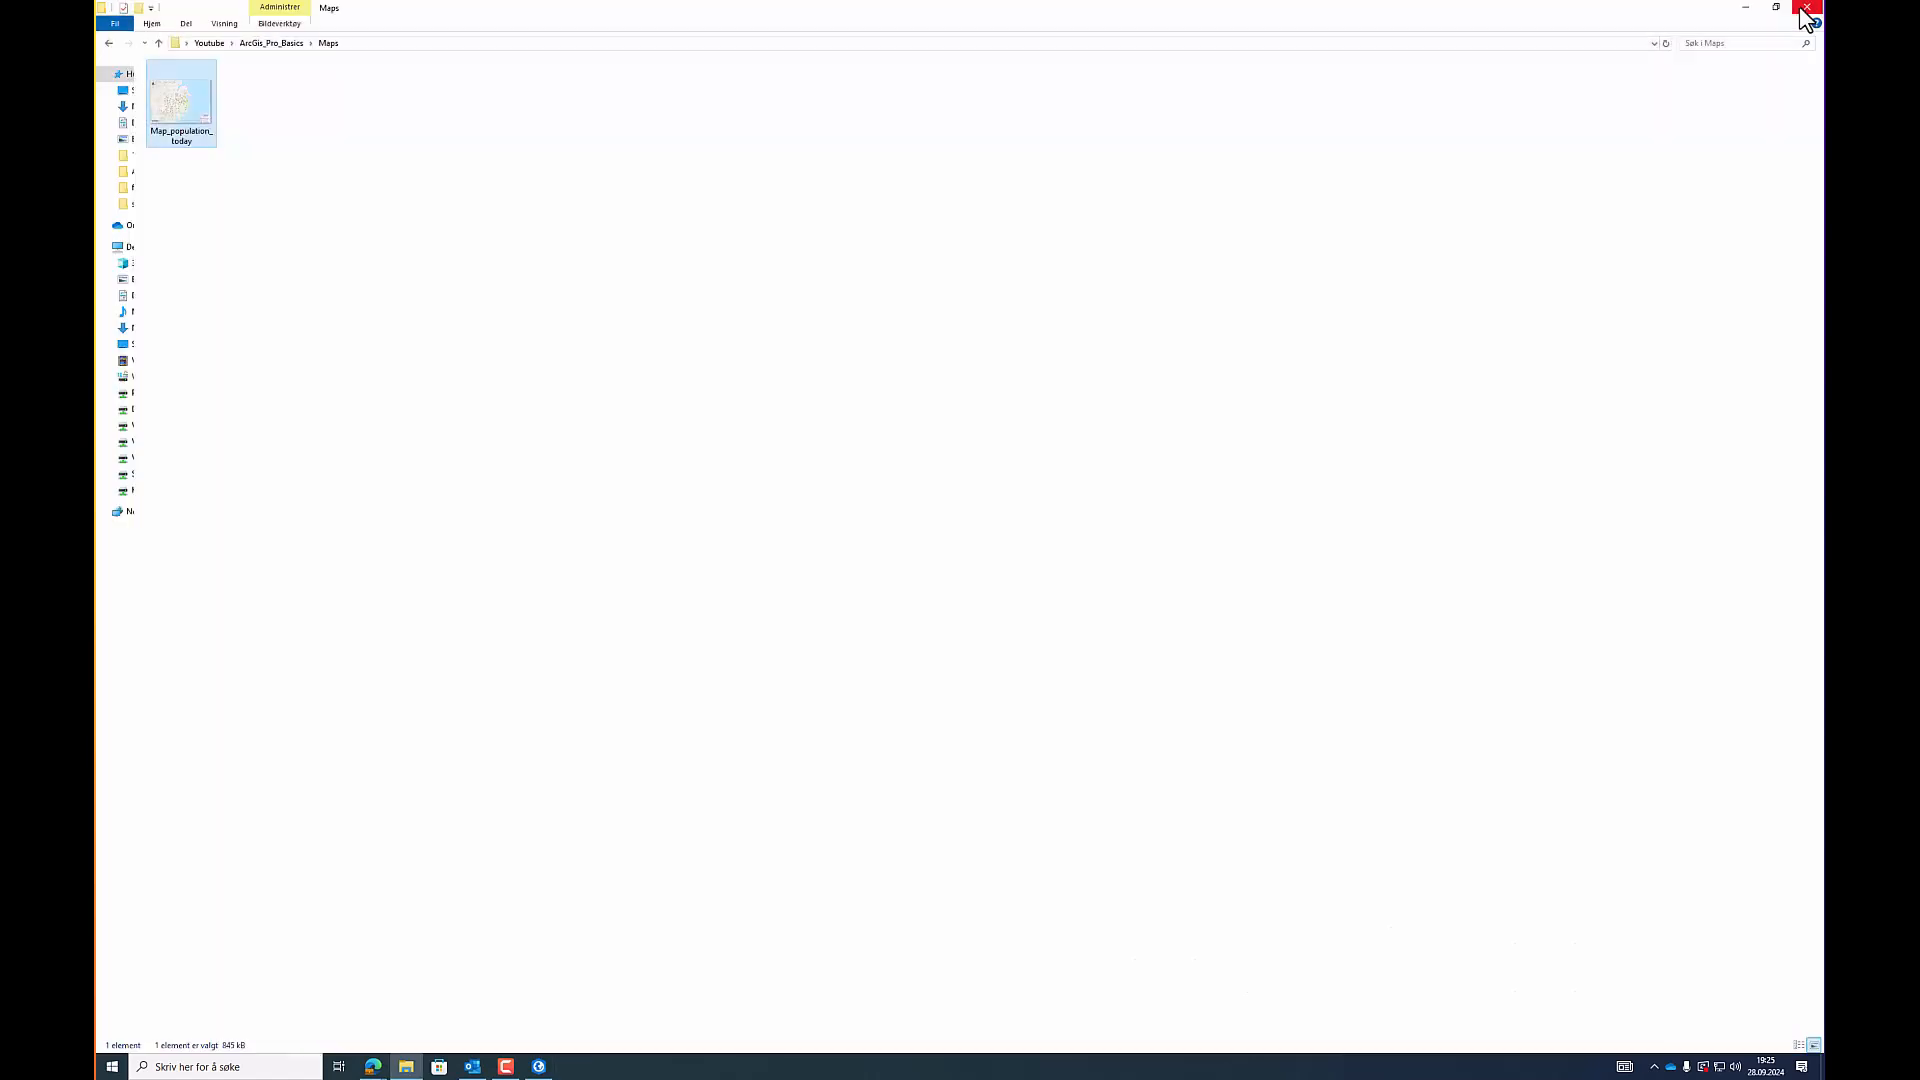
left_click(541, 1066)
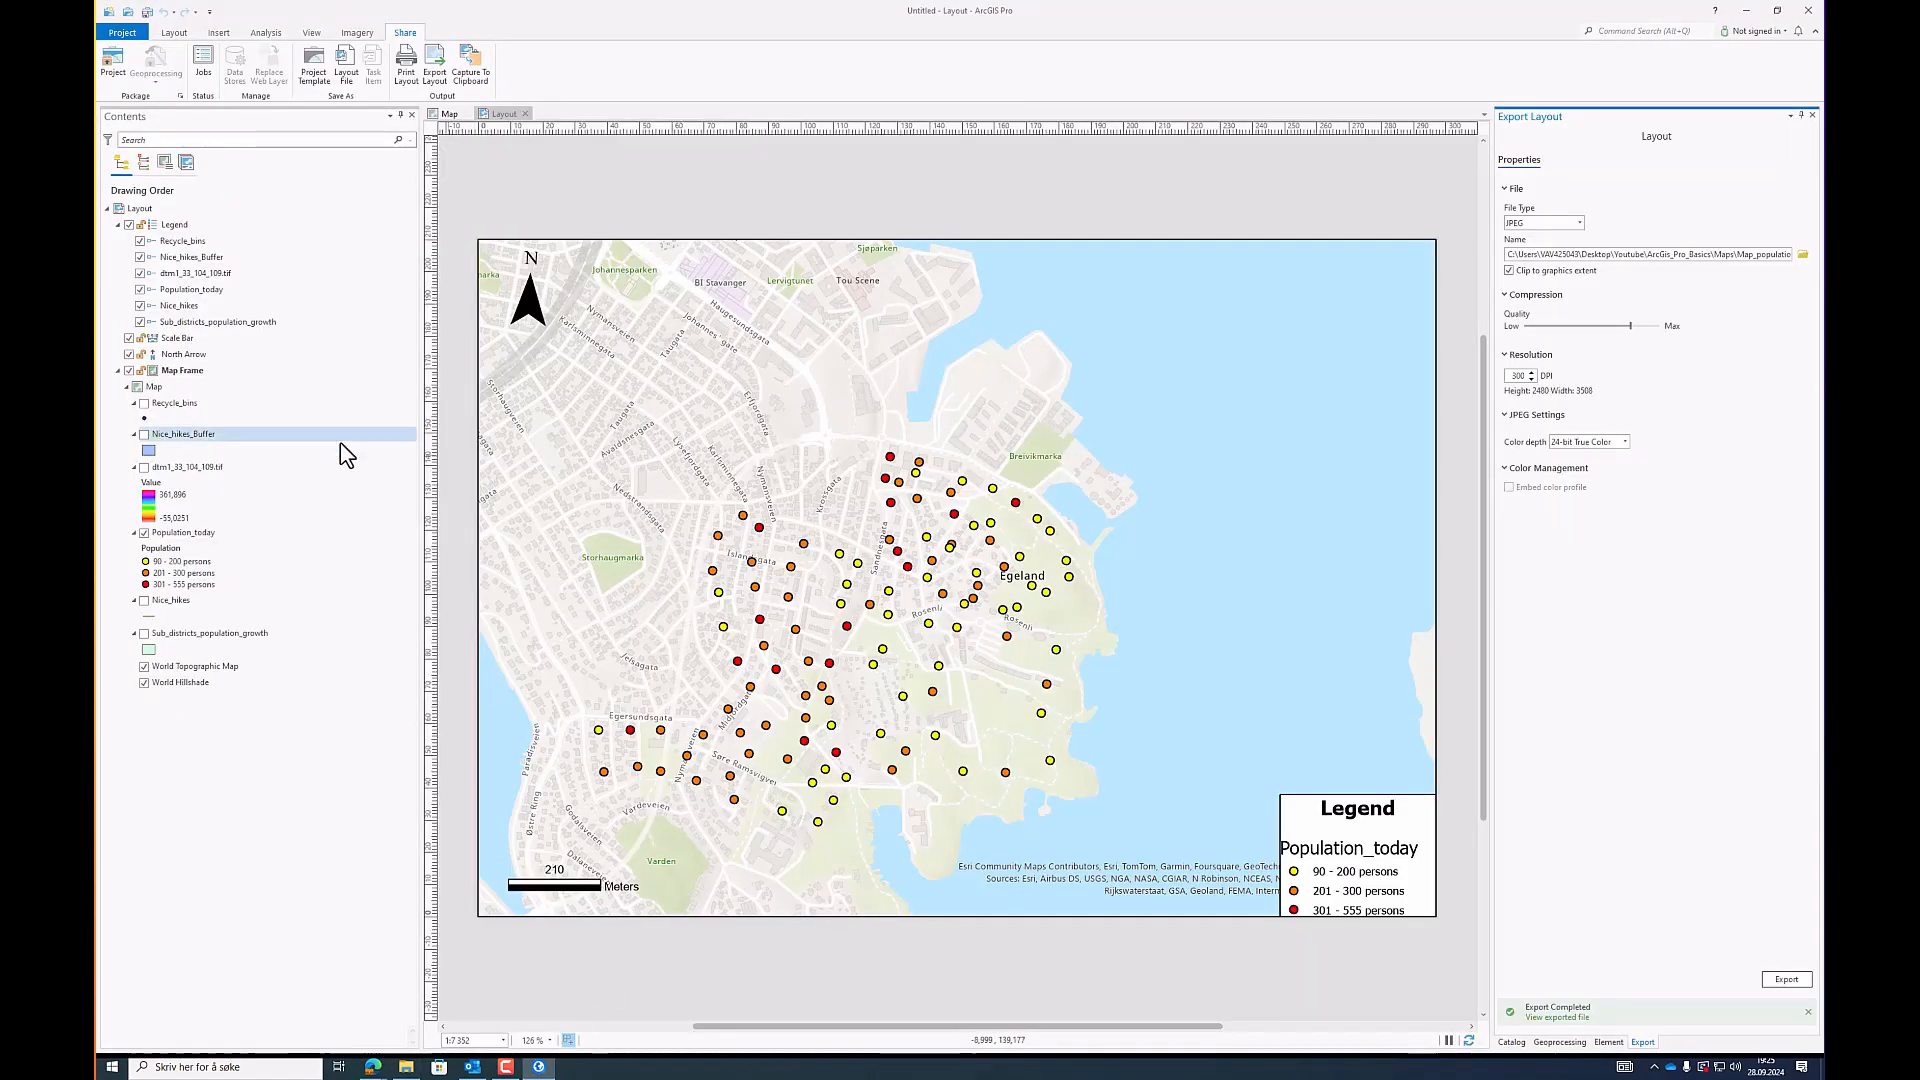
Step: Turn on the Recycle_bins layer in the layout's map and move the legend up to the page's bottom edge
left_click(143, 403)
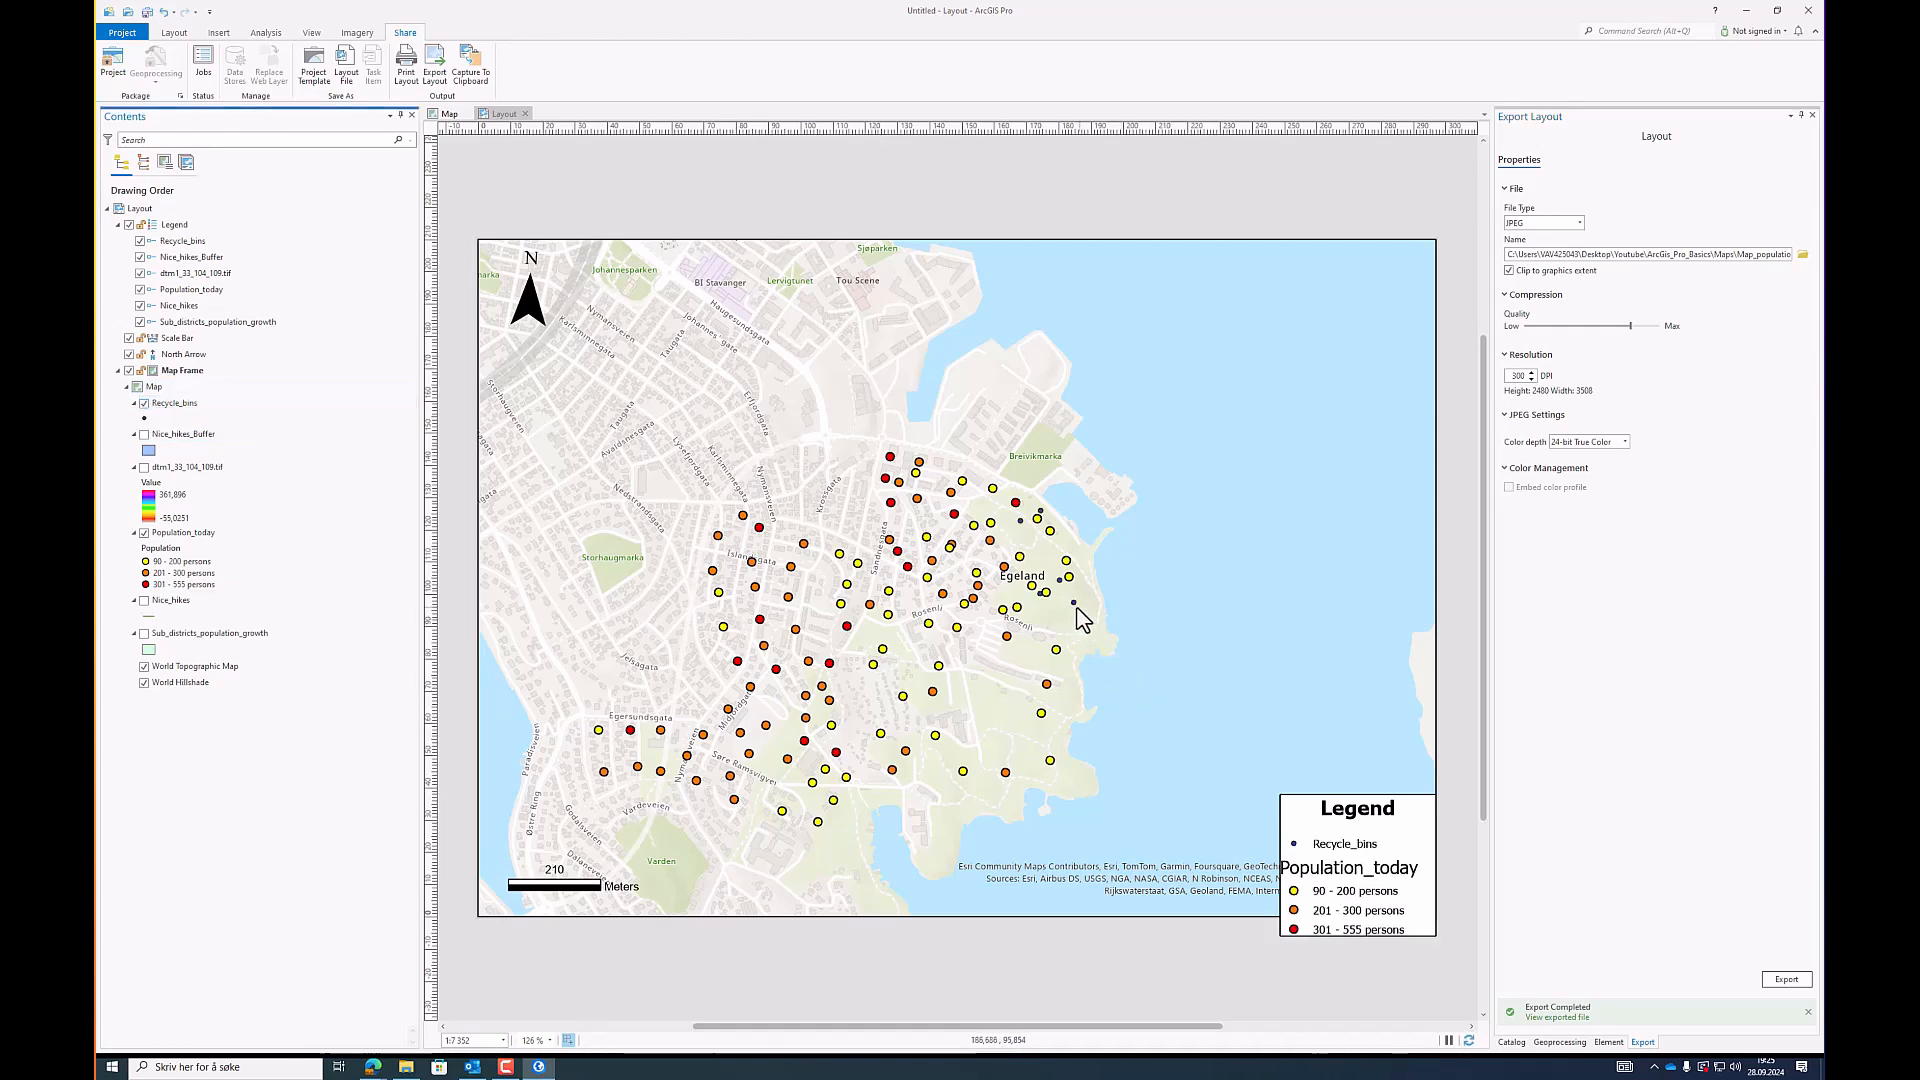
left_click(1368, 857)
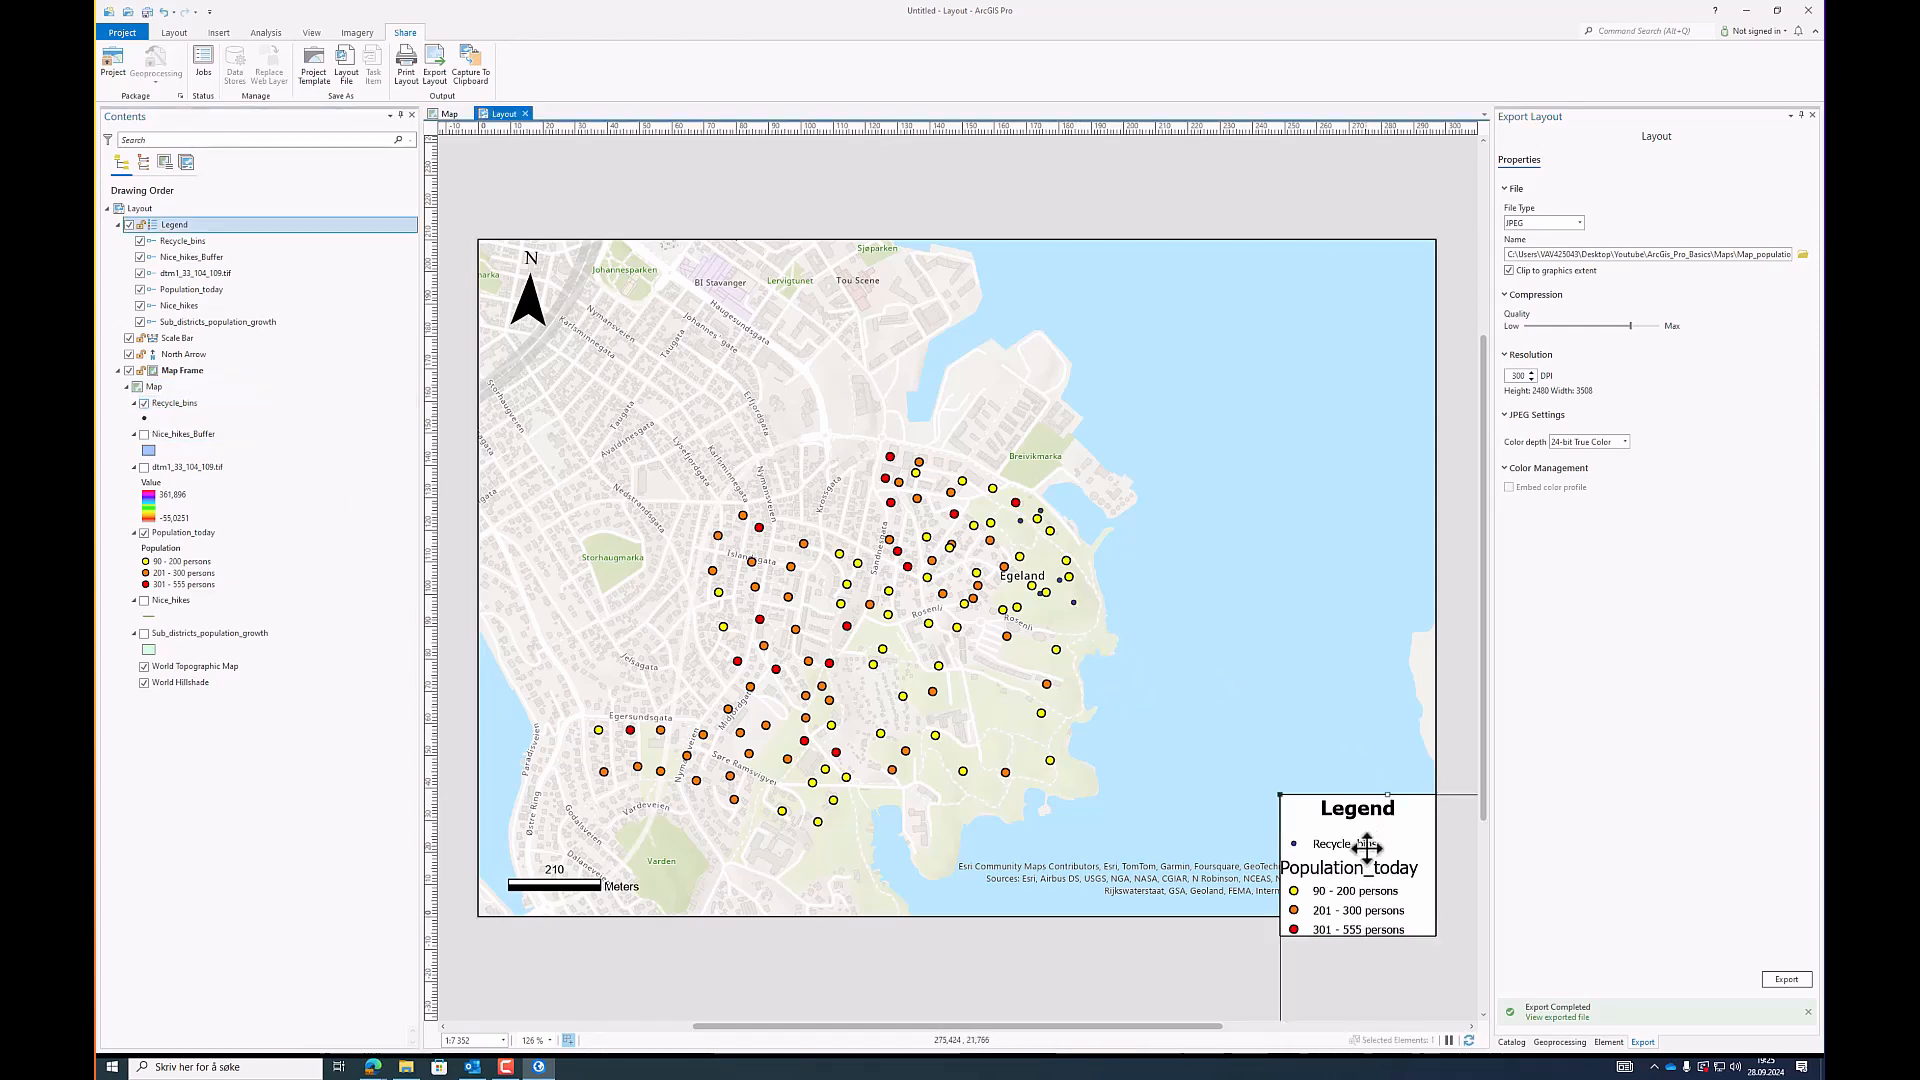
left_click_drag(1365, 868, 1366, 851)
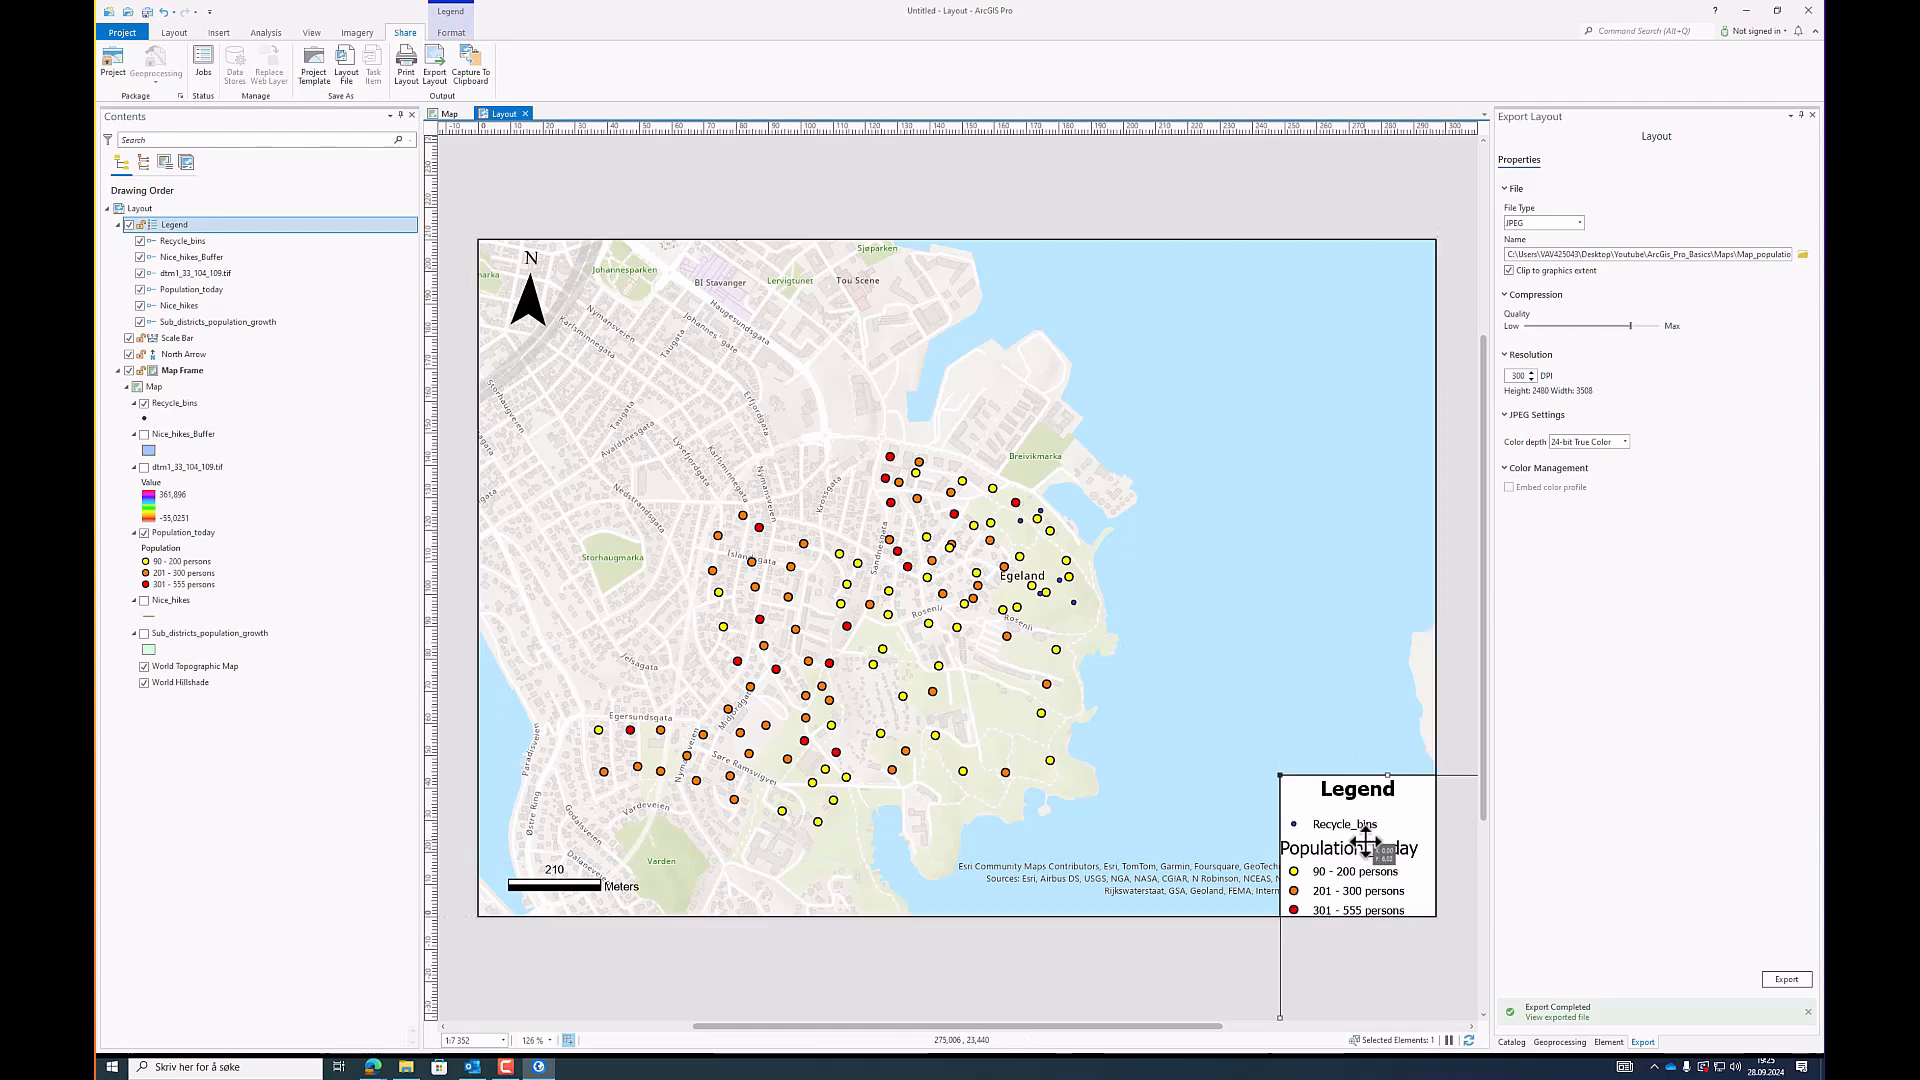